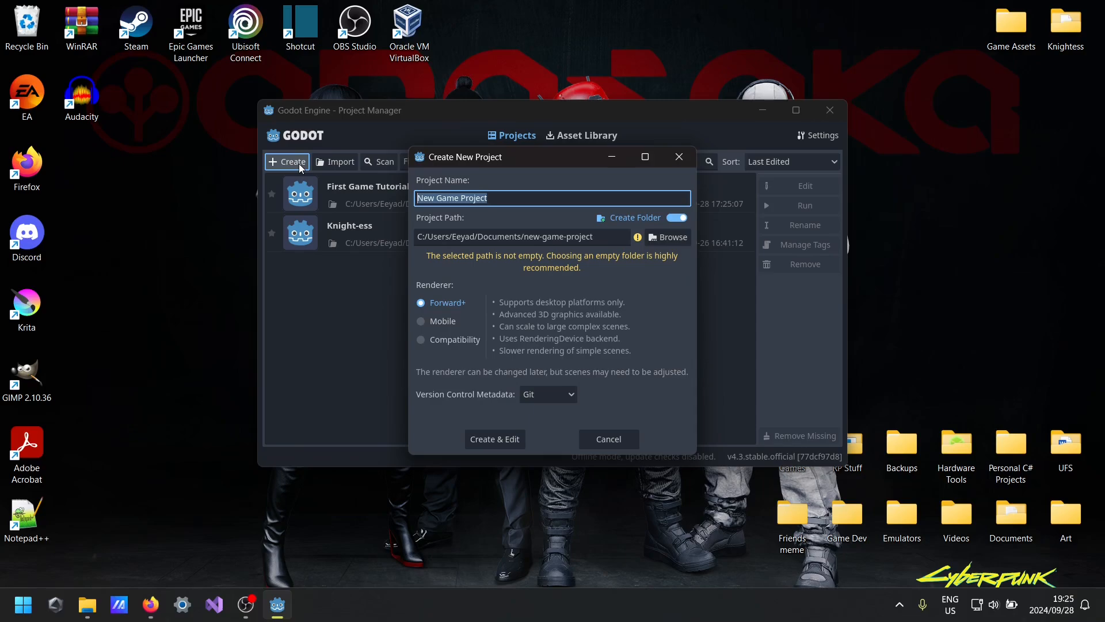
- Name the new project First Game 1 and create it with the Forward+ renderer for editing
left_click_drag(480, 239, 517, 242)
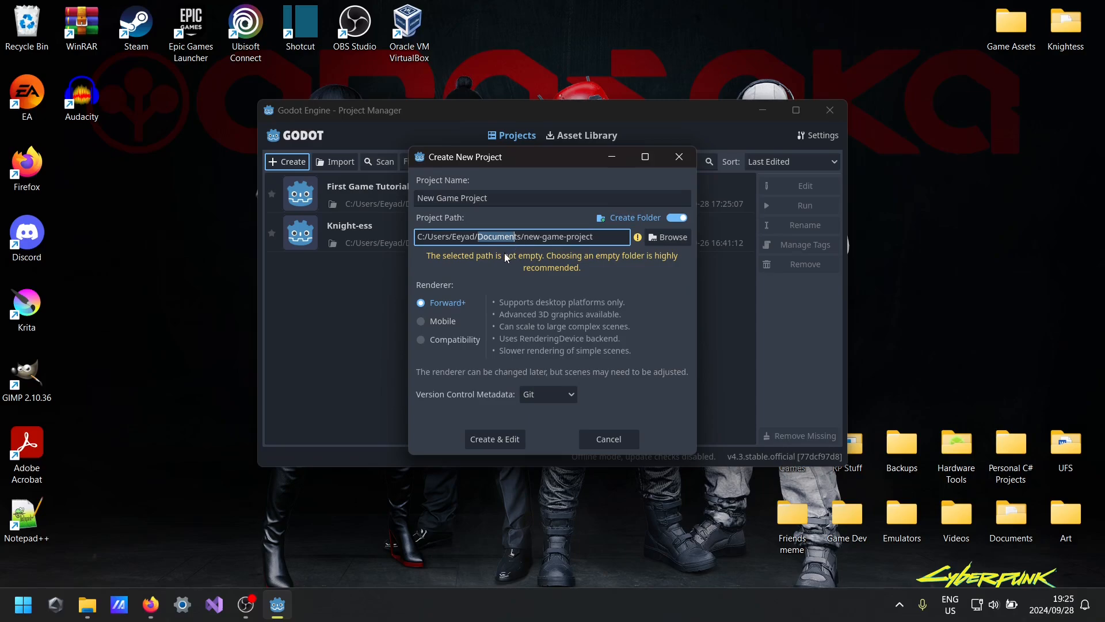
left_click_drag(507, 203, 242, 238)
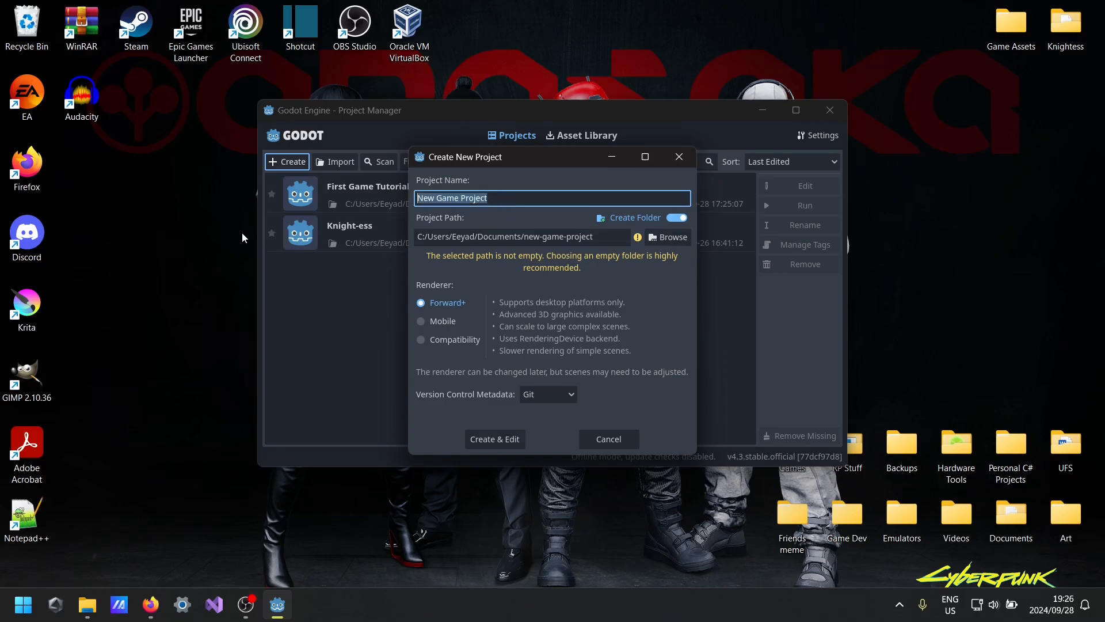
type("First ")
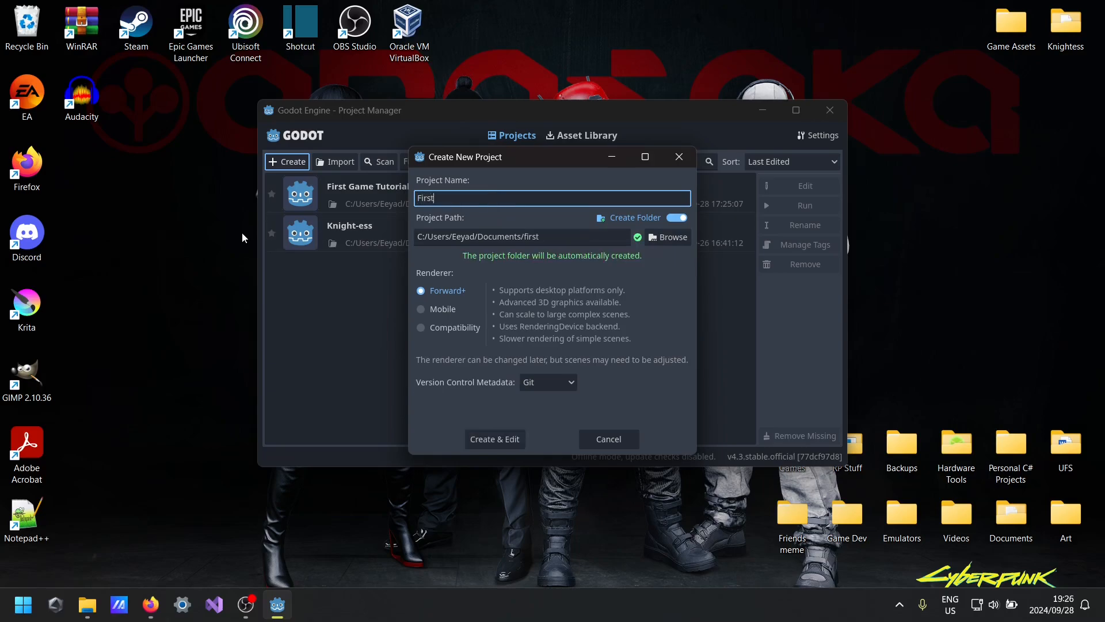
type("Game")
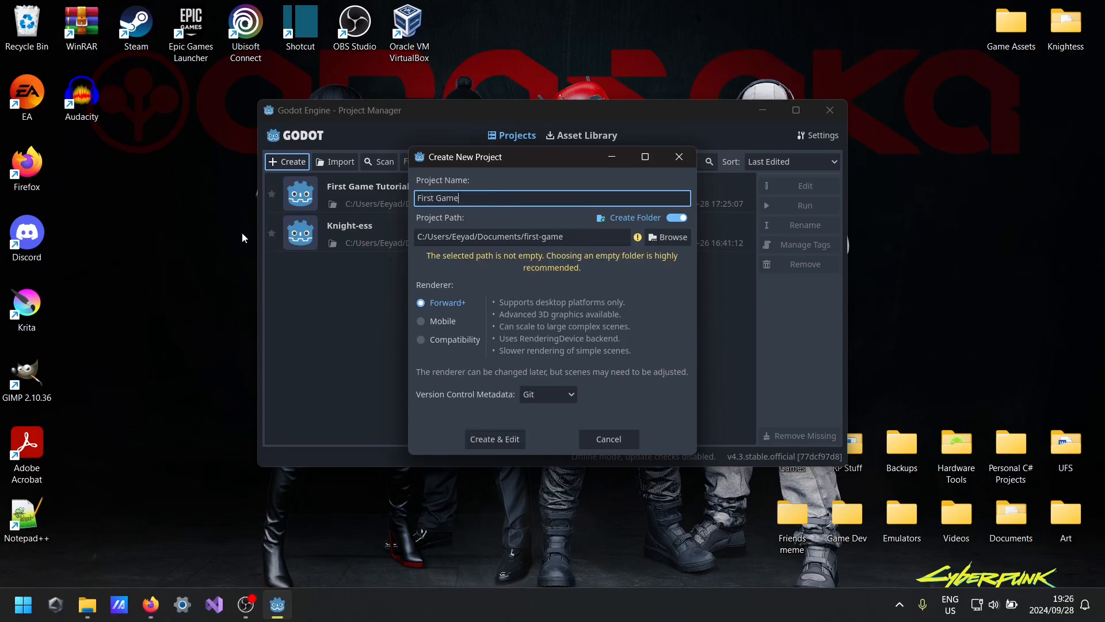
left_click(482, 440)
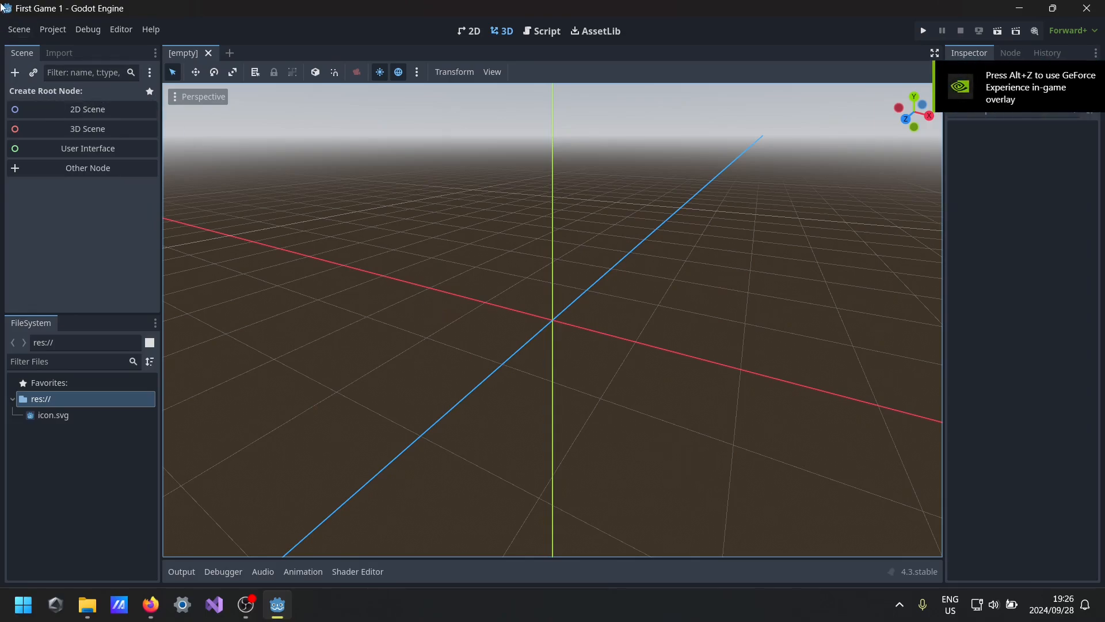
- Look through the editor's scene, project, debug and help commands and its 2D, 3D, Script and AssetLib workspaces
left_click(16, 32)
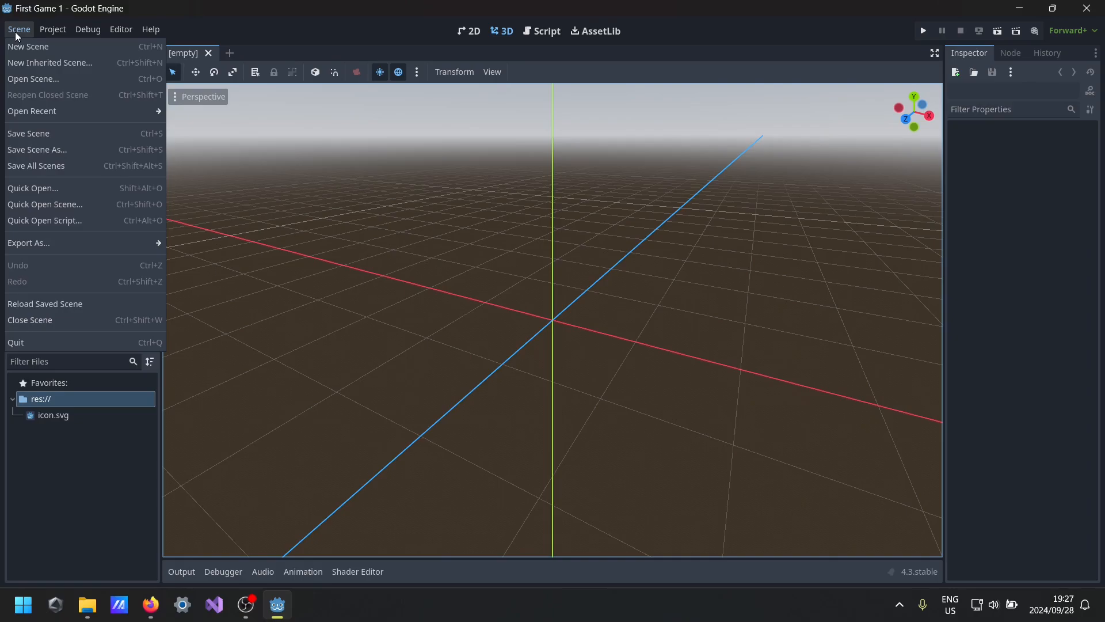
mouse_move(46, 30)
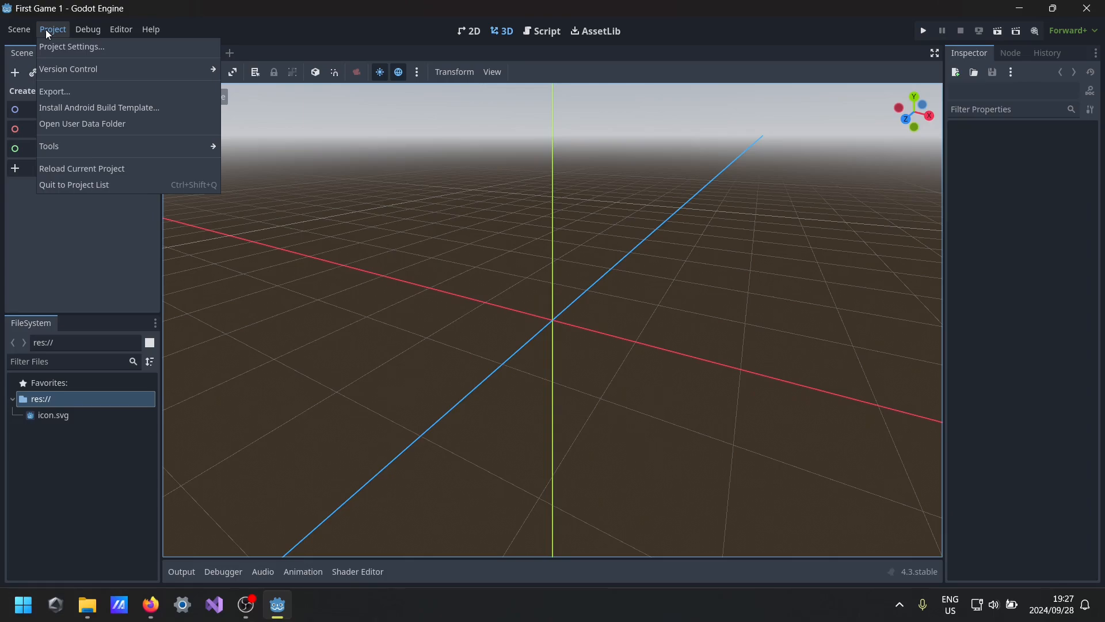
mouse_move(80, 29)
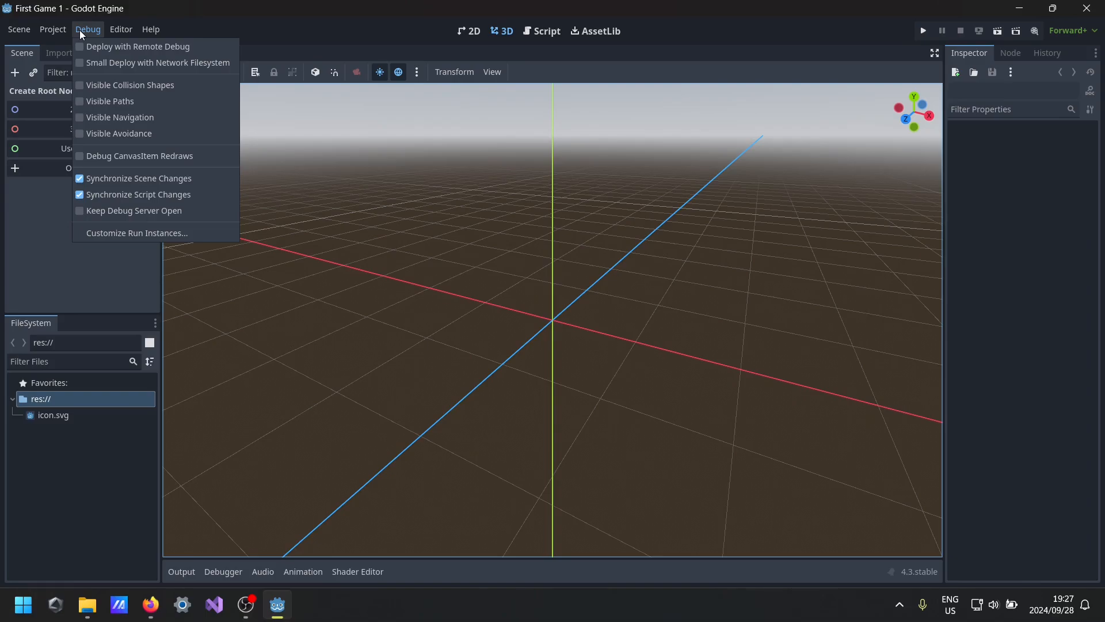
mouse_move(126, 27)
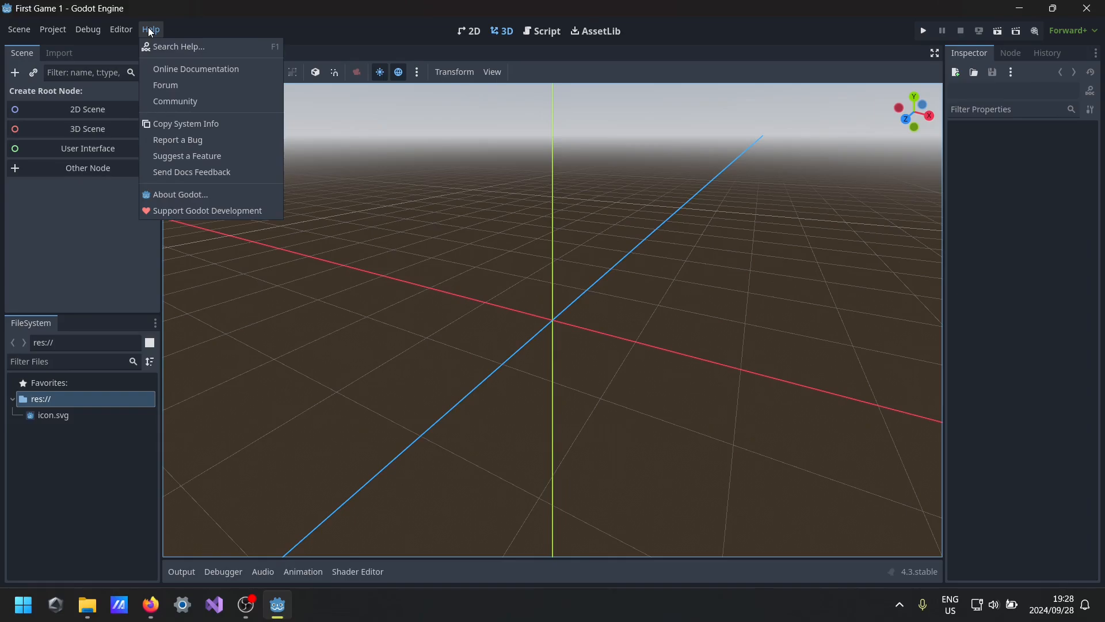
left_click(892, 33)
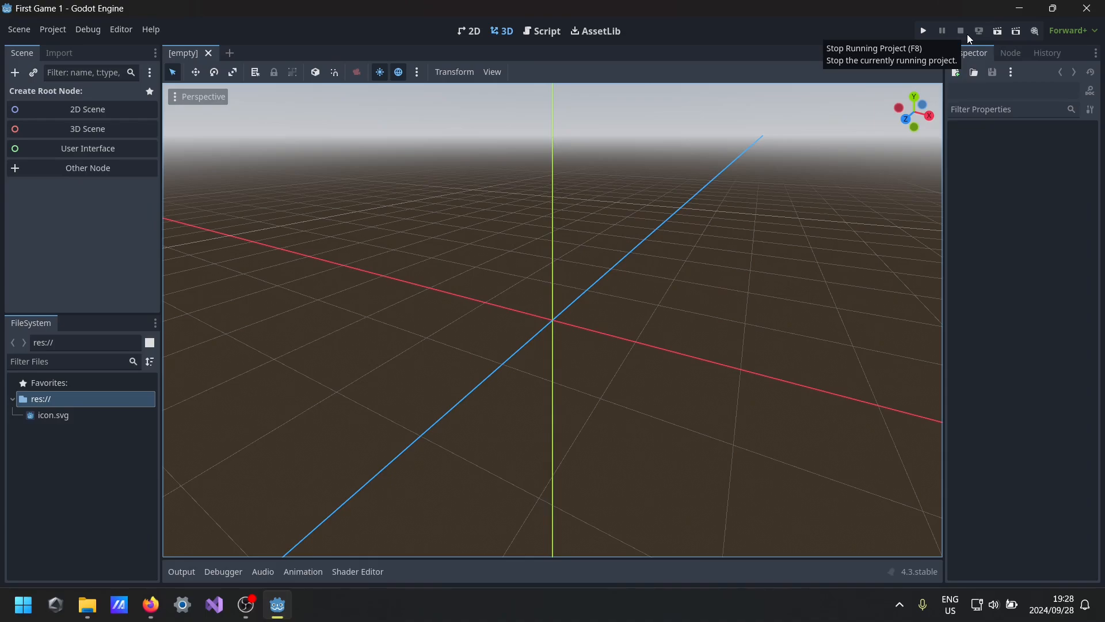
left_click(469, 31)
left_click(495, 32)
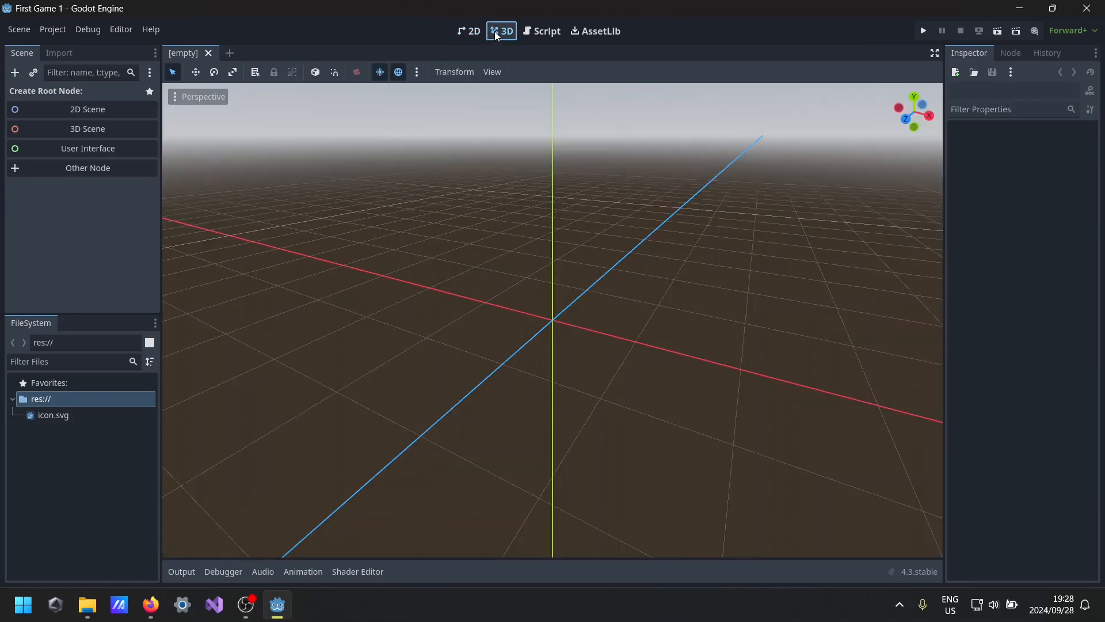
left_click(540, 31)
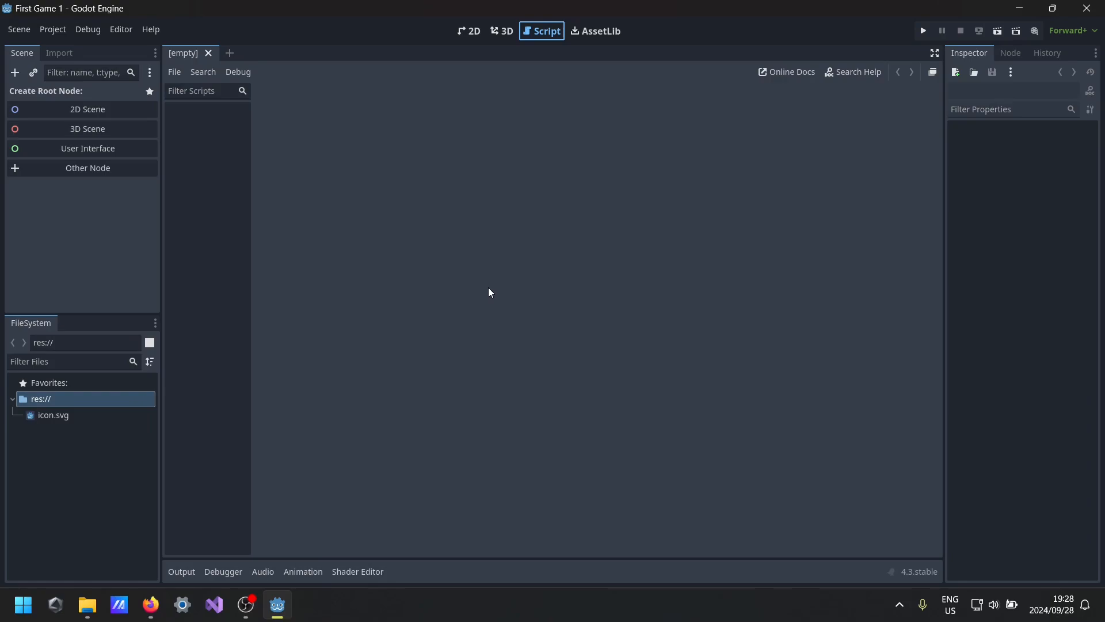
left_click(599, 34)
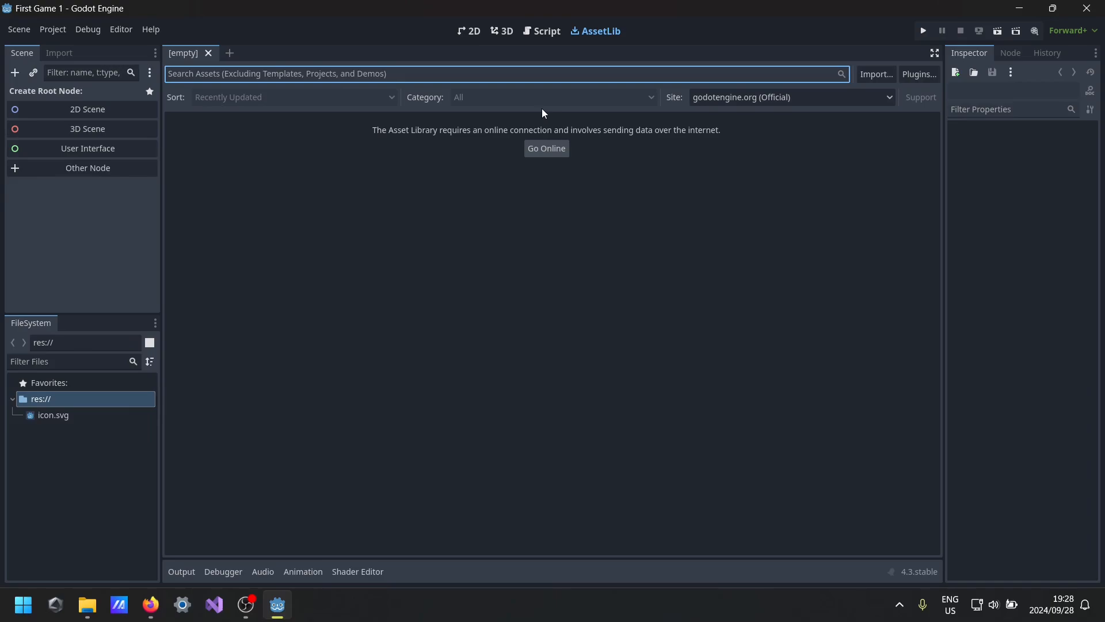
- Switch to the 2D workspace and examine the X and Y axes around the origin
left_click(468, 30)
middle_click_drag(352, 180, 540, 322)
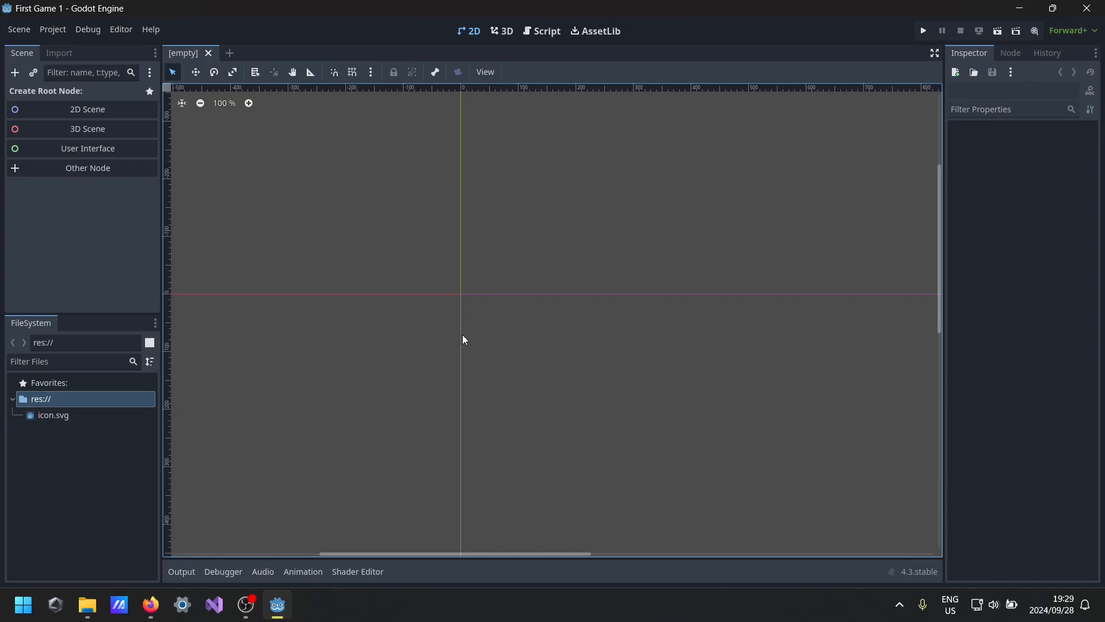
middle_click_drag(449, 329, 481, 407)
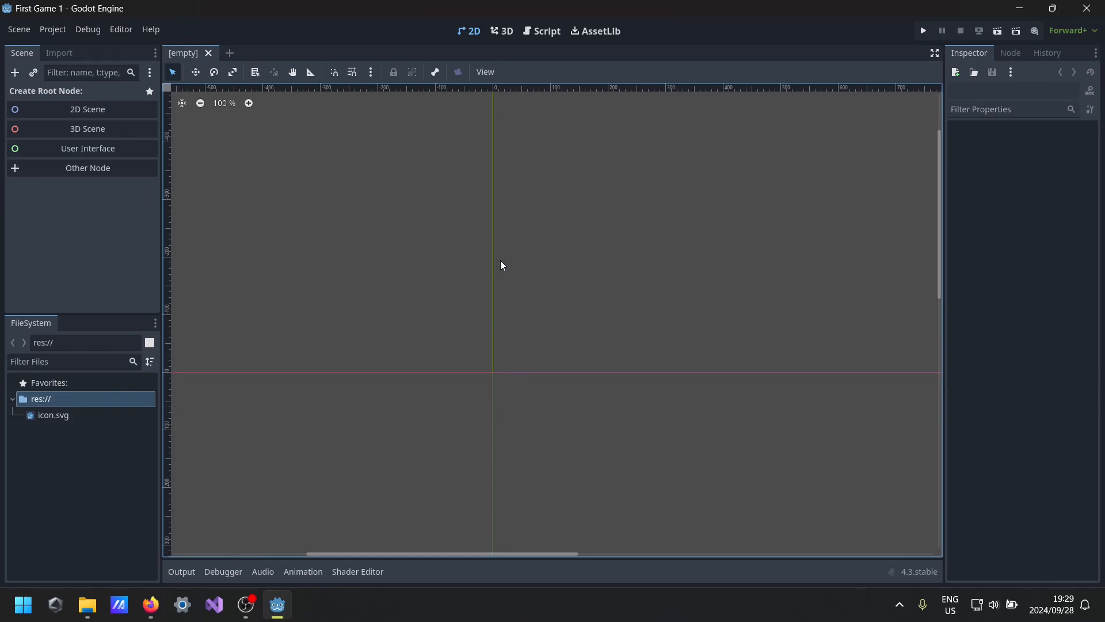
middle_click_drag(519, 415, 532, 305)
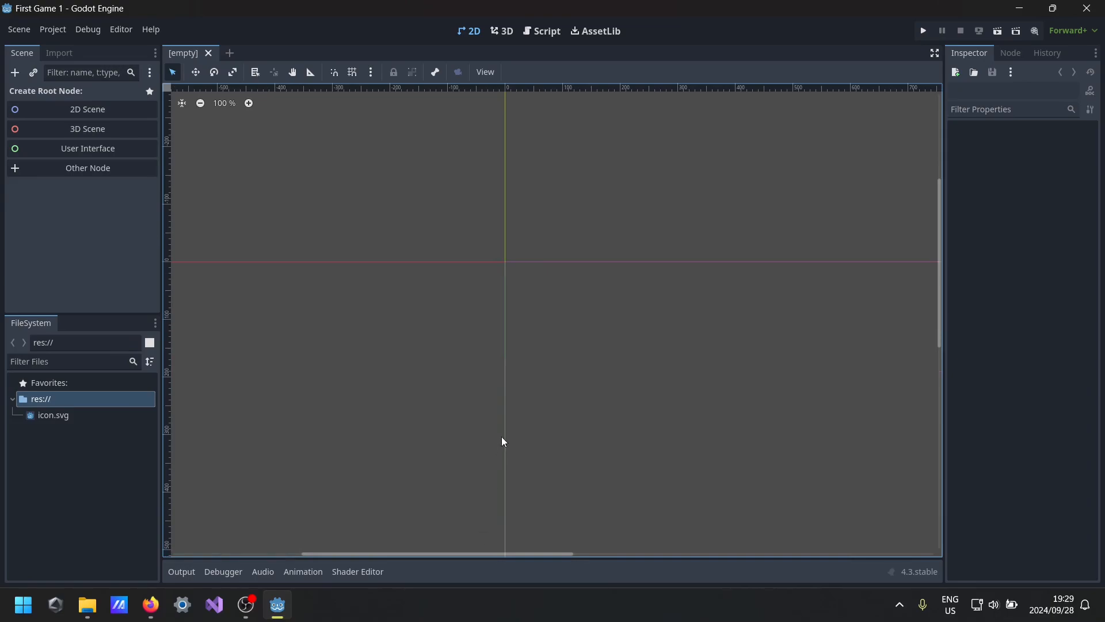
middle_click_drag(509, 359, 517, 421)
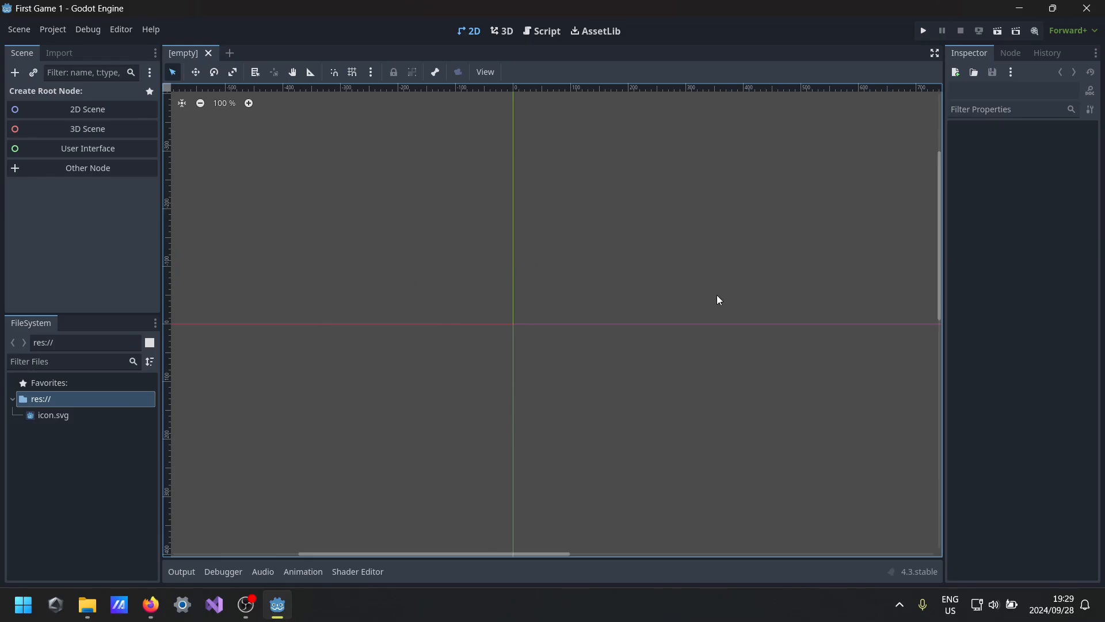
middle_click_drag(510, 296, 509, 296)
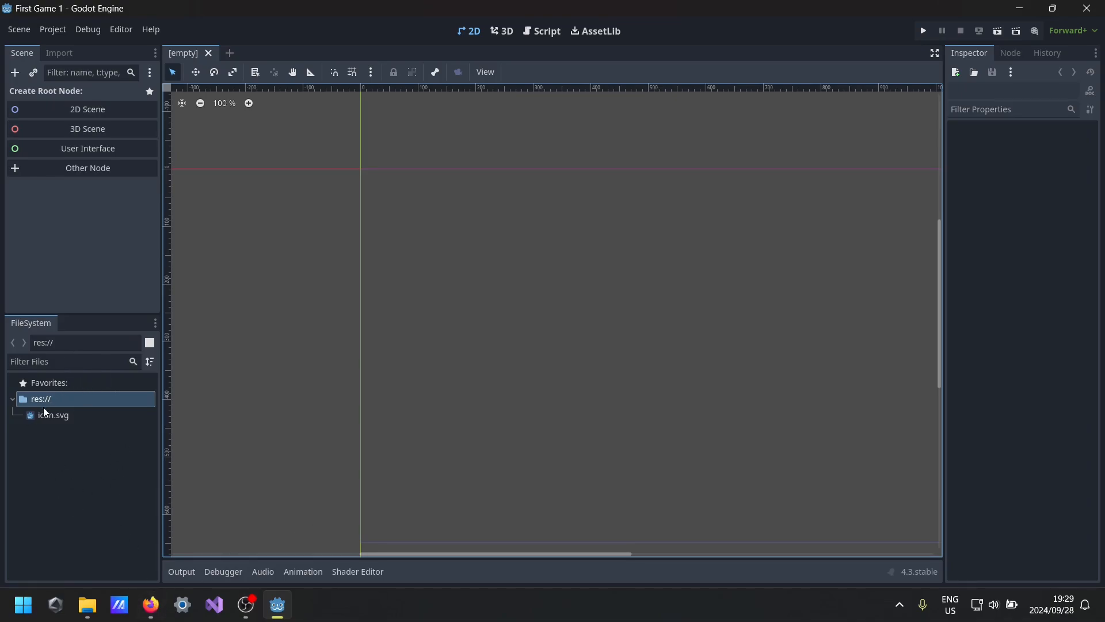
- Import the Game Assets folder from the desktop into the project's res:// root and expand it to show its subfolders
mouse_move(43, 414)
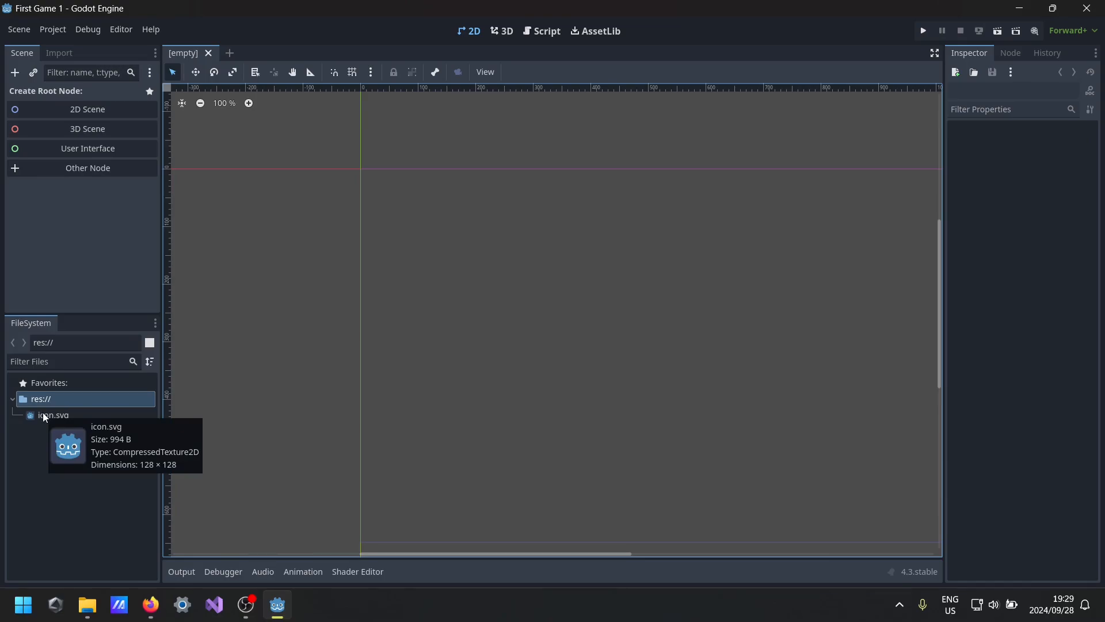
double_click(757, 3)
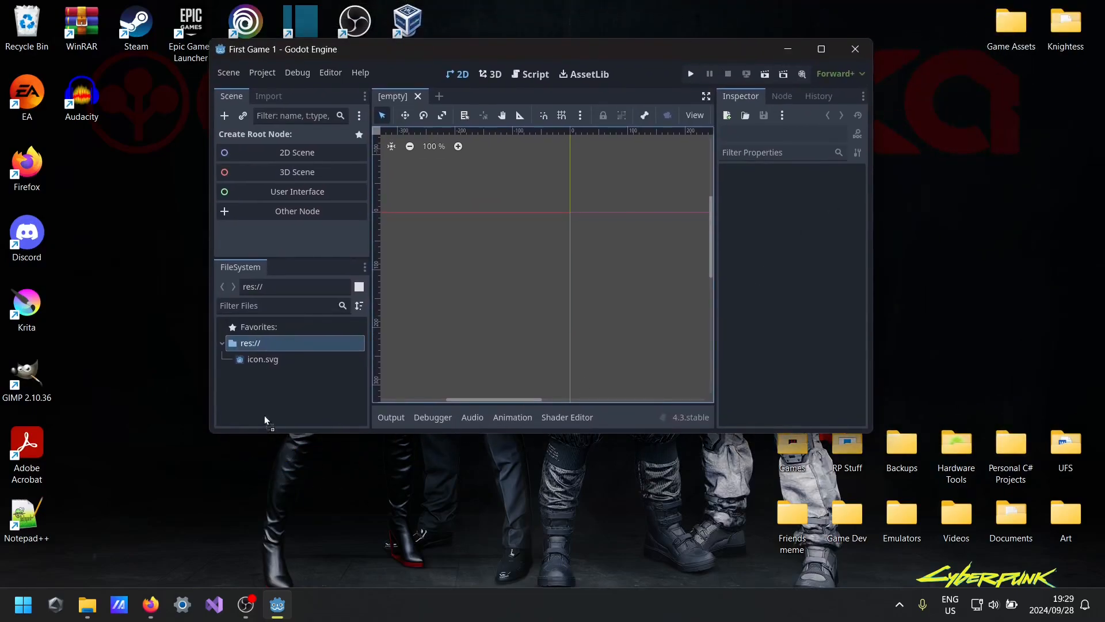
left_click(230, 359)
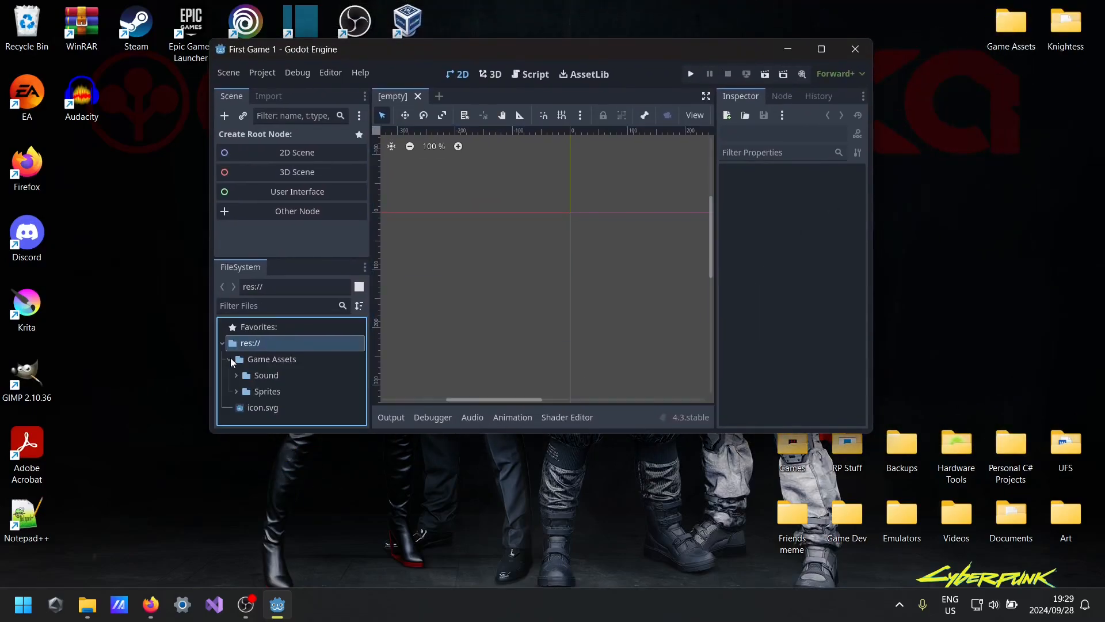
left_click(823, 49)
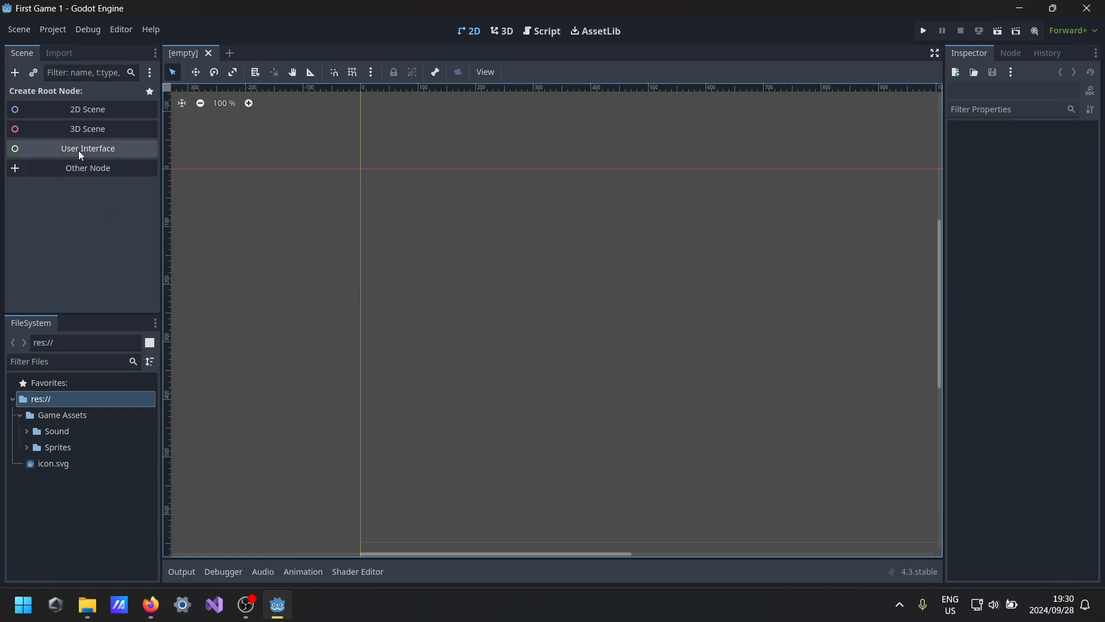
- Create a CharacterBody2D node as the root of the empty scene
left_click(60, 166)
type("Cha")
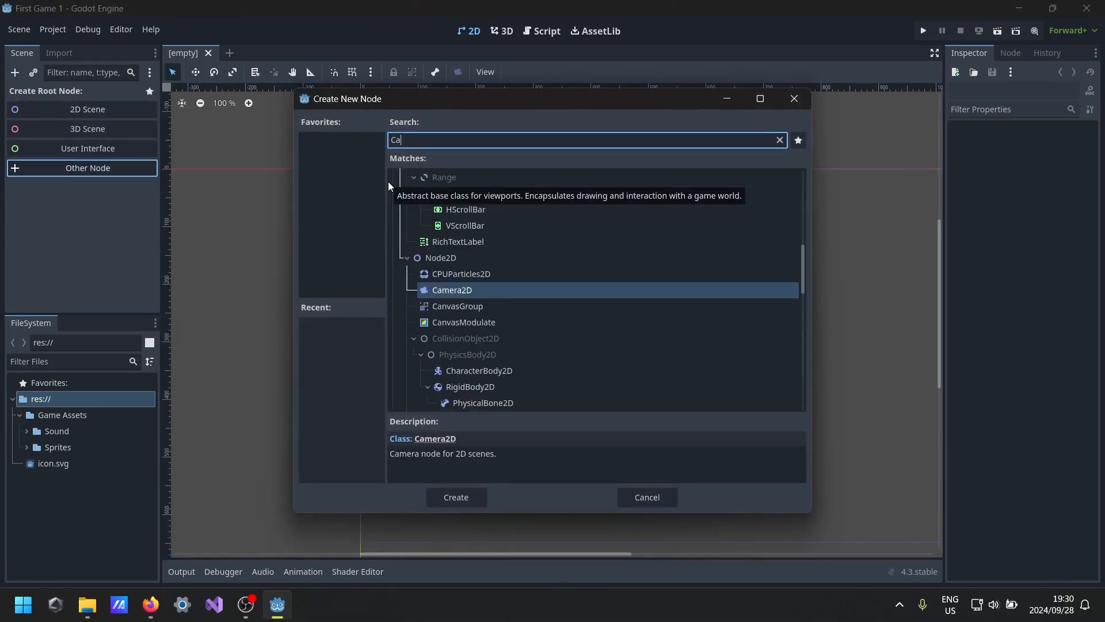
key("Return")
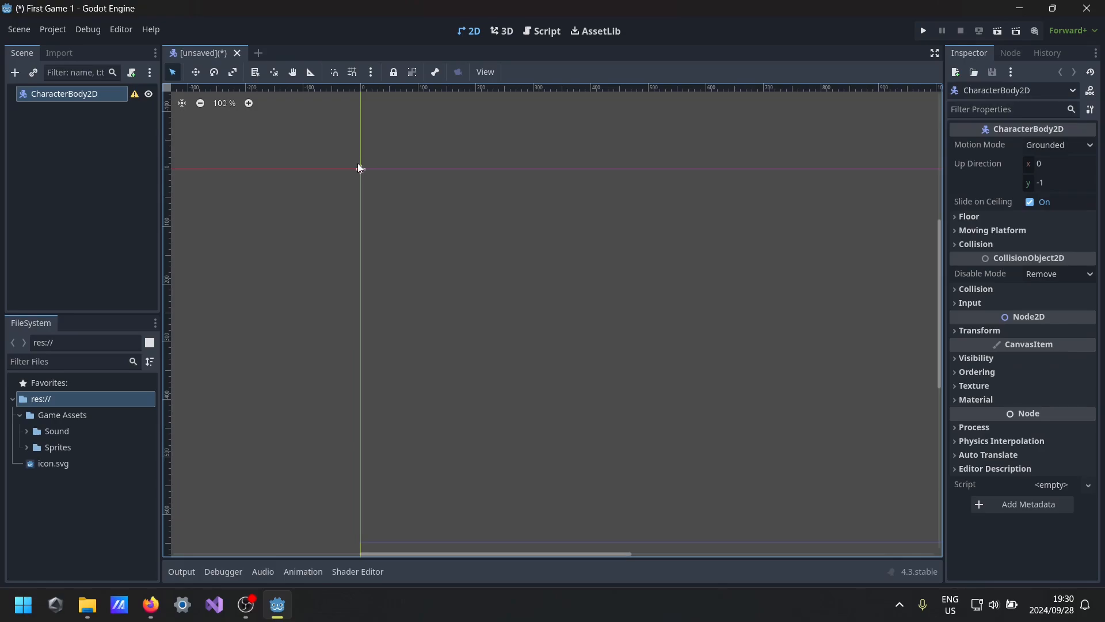
left_click(15, 72)
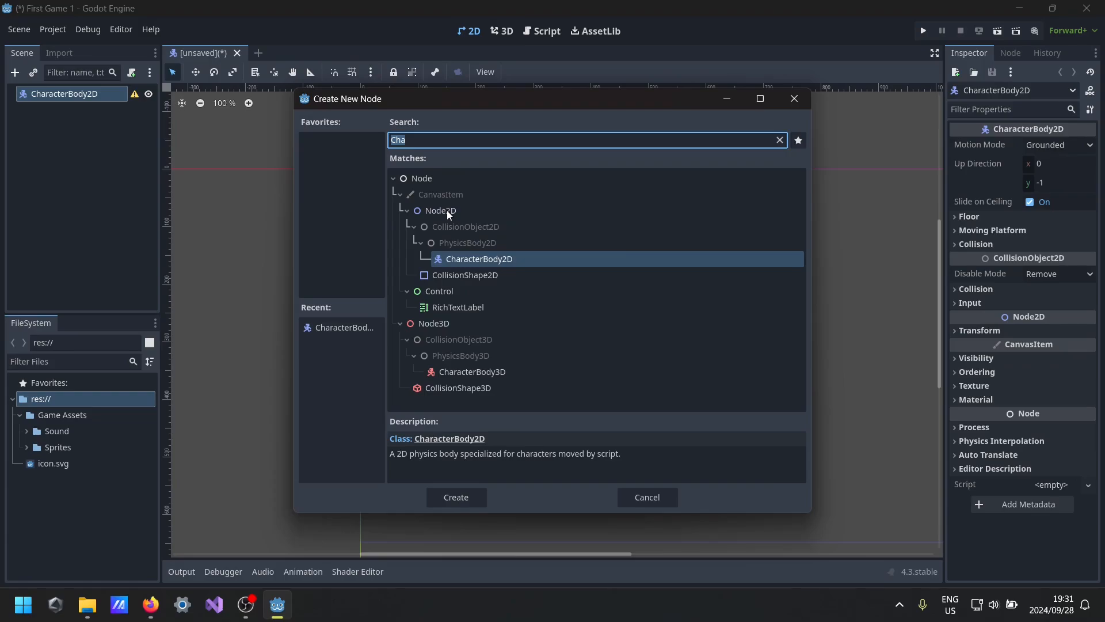
left_click(661, 495)
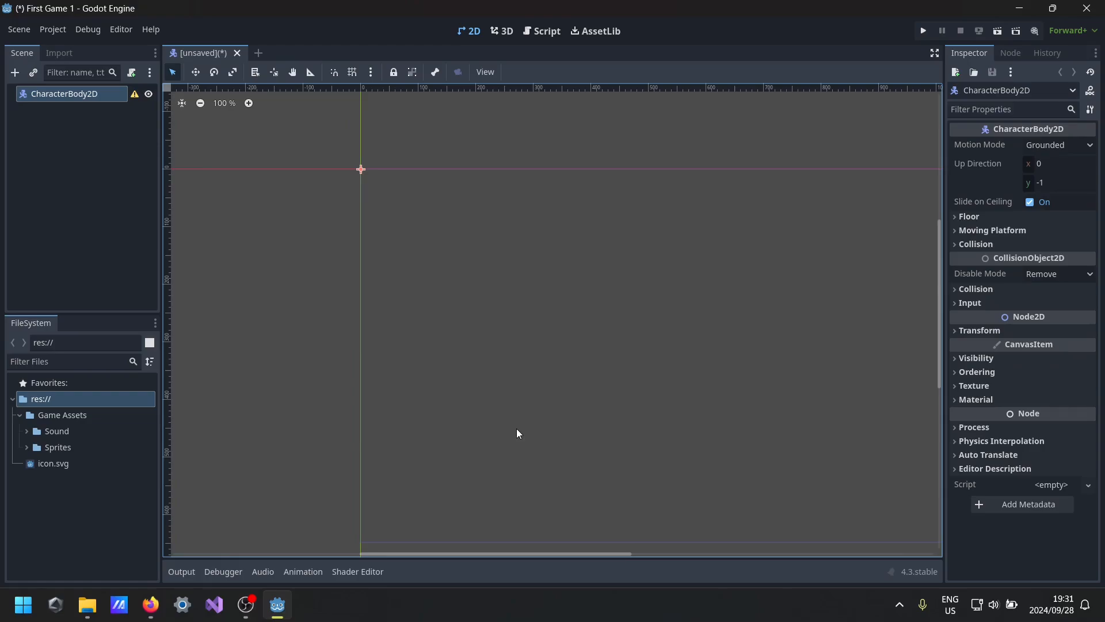
- Save the scene as Player.tscn in a new folder named Scenes under res://
key("ctrl+s")
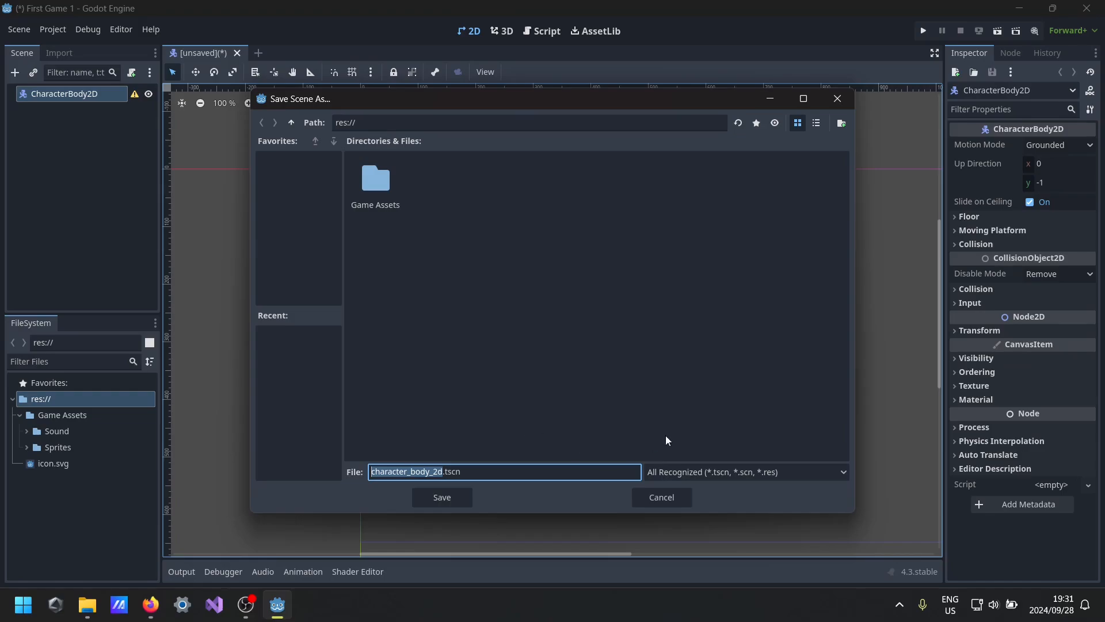
right_click(514, 375)
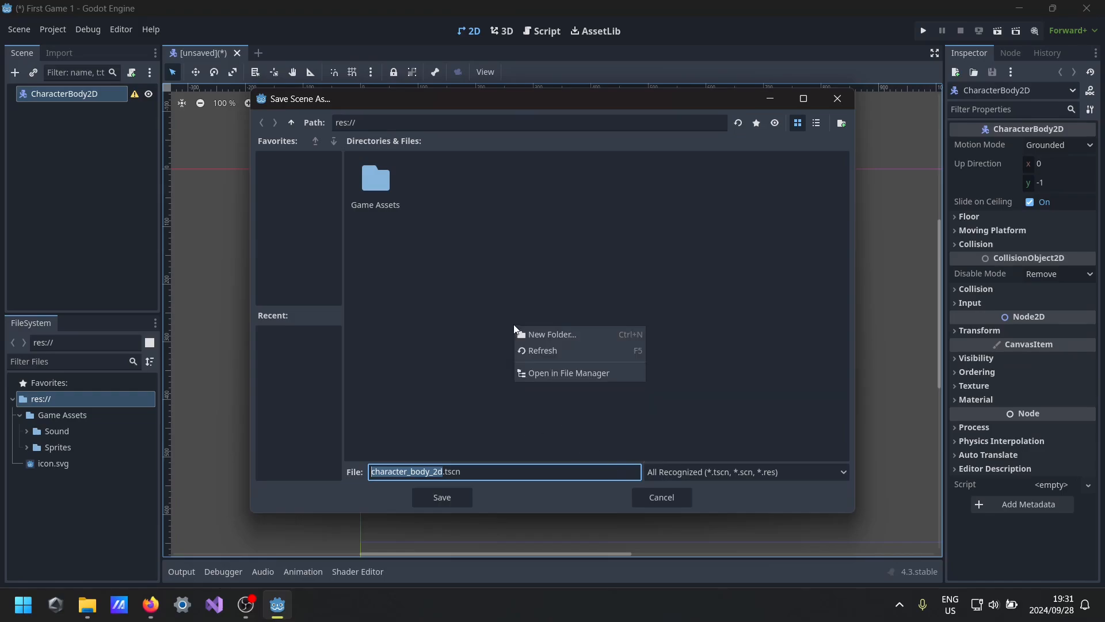
left_click(549, 331)
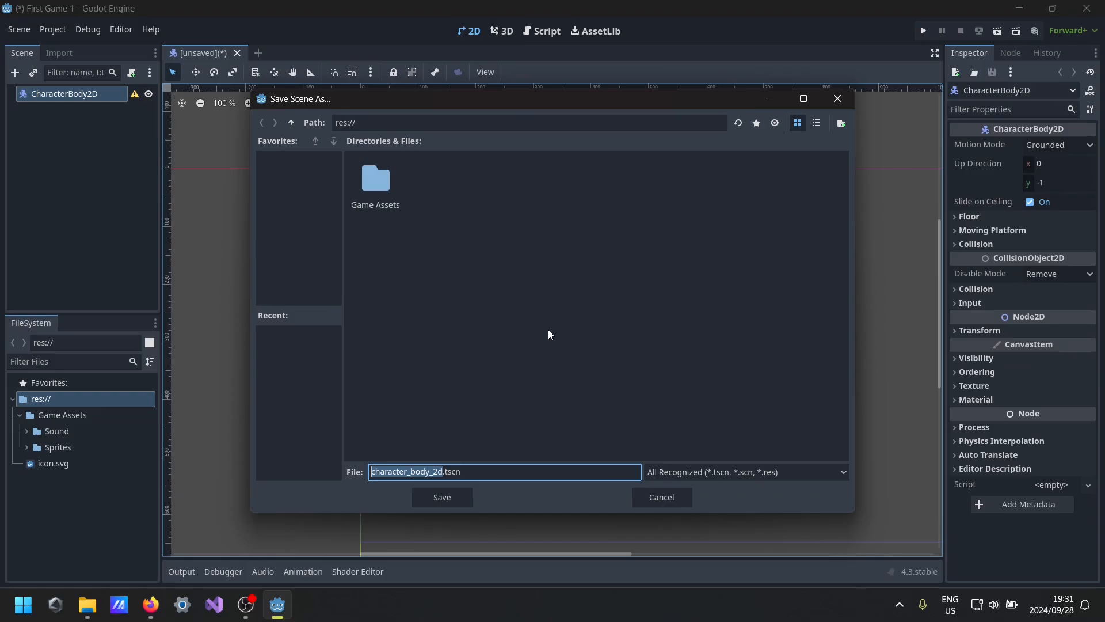
right_click(549, 330)
left_click(583, 340)
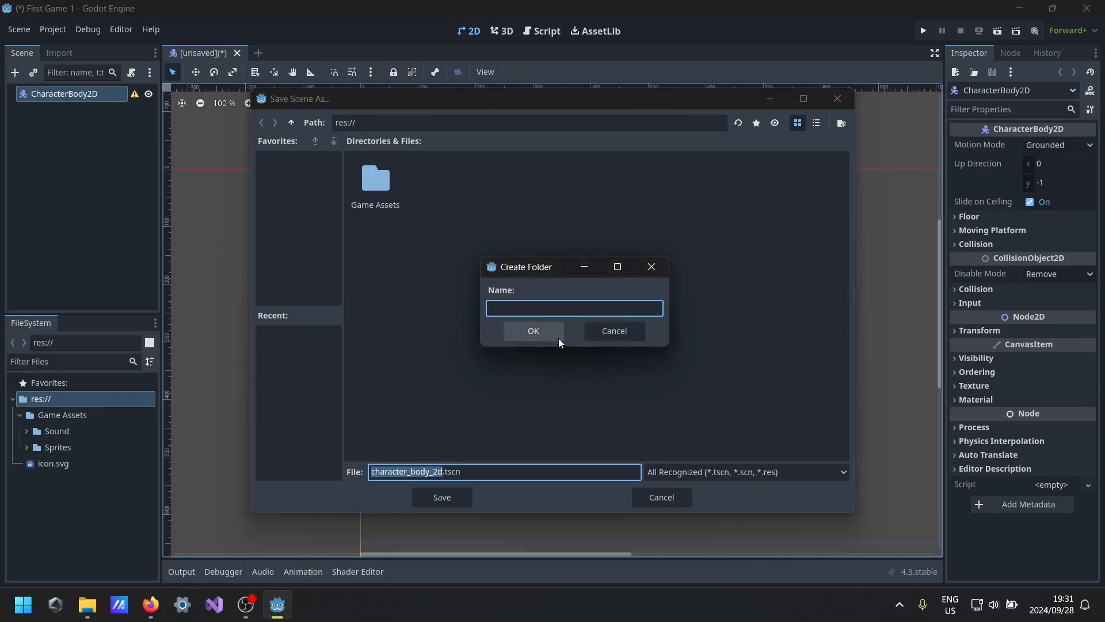
type("Scenes")
left_click(548, 326)
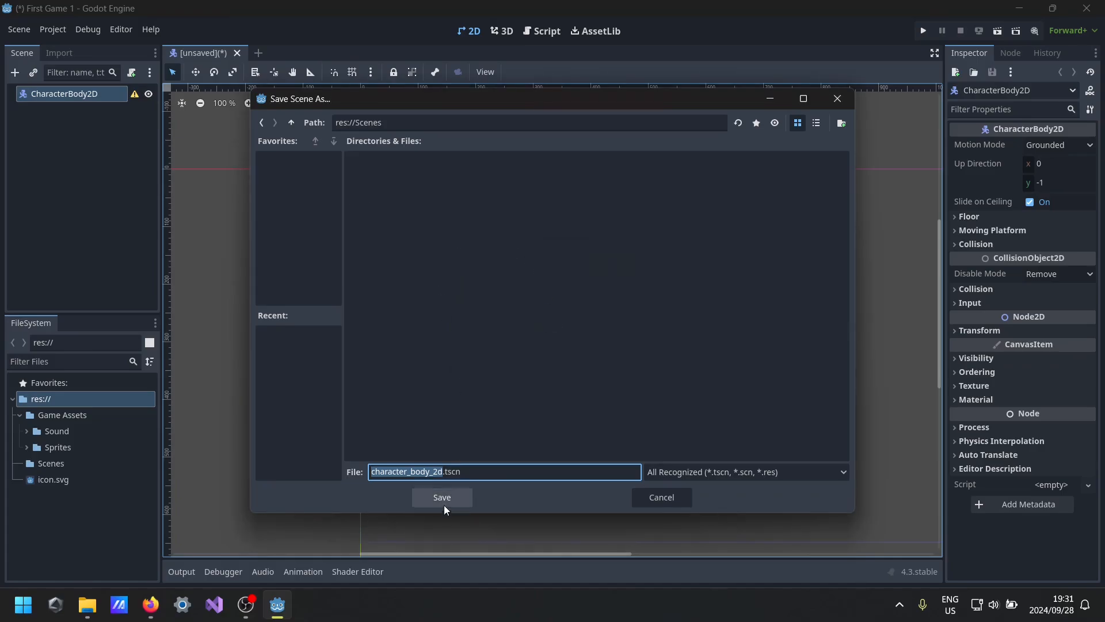
type("Player")
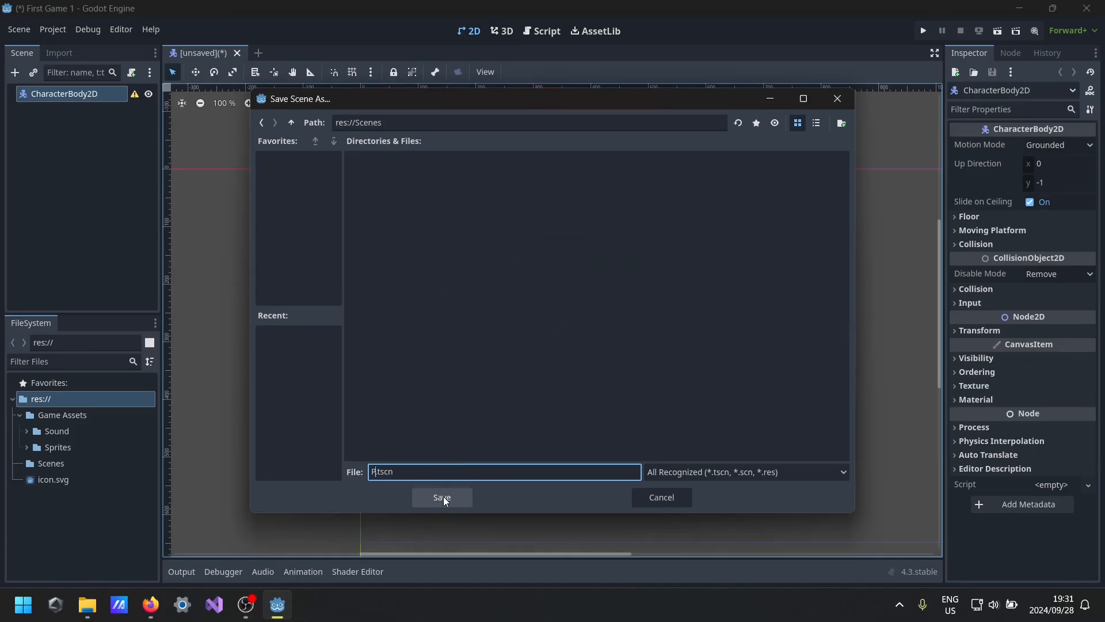
left_click(442, 497)
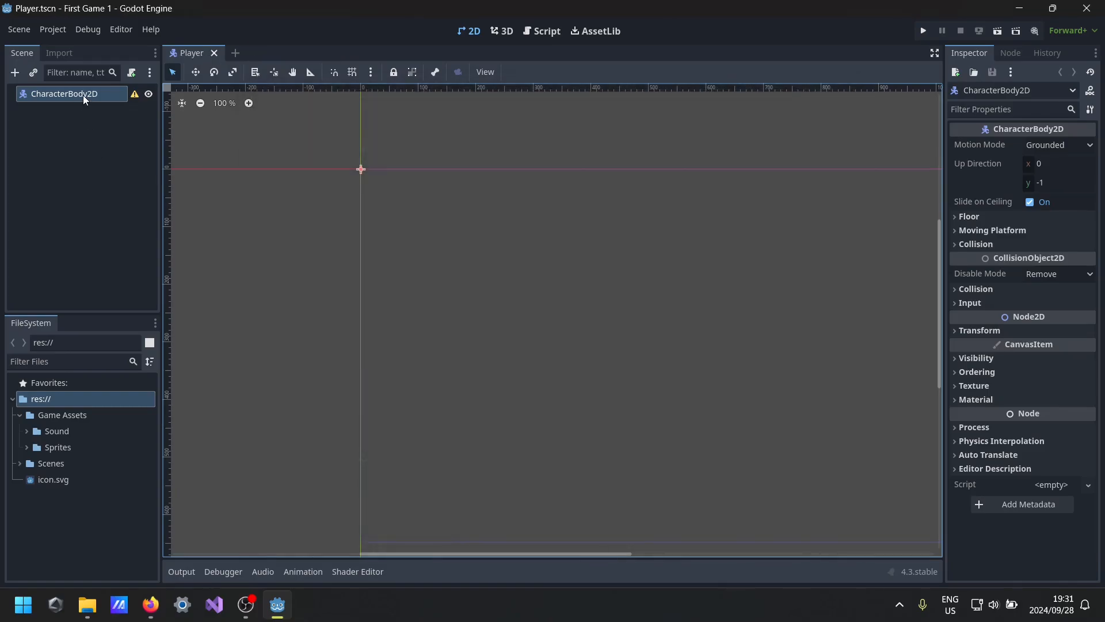
- Rename the CharacterBody2D root node as Player
double_click(83, 95)
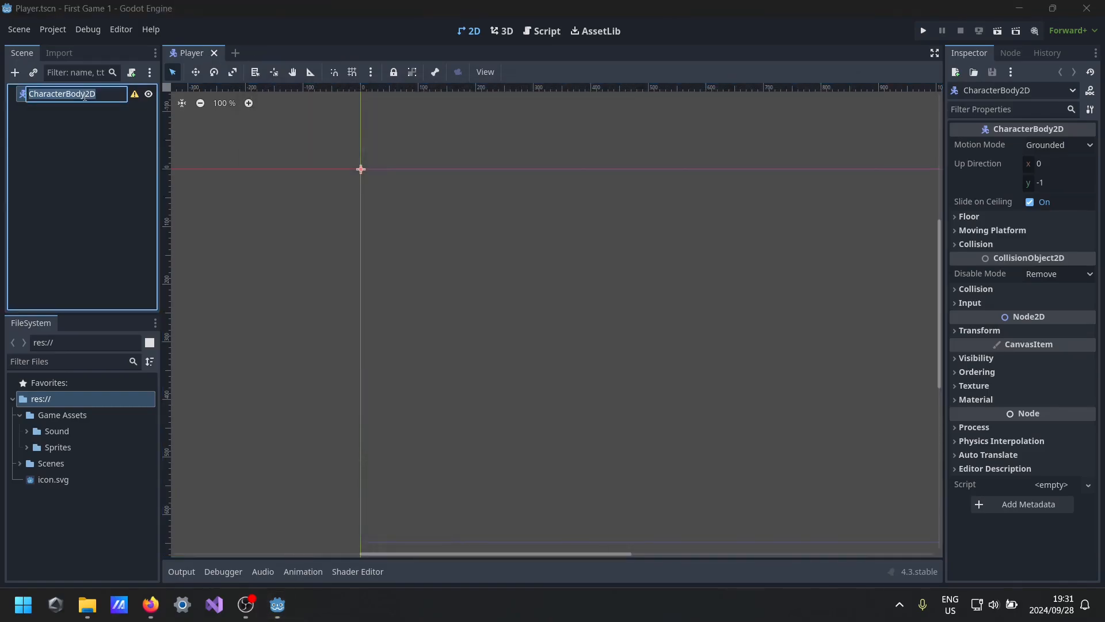
key("BackSpace")
type("Player")
key("Return")
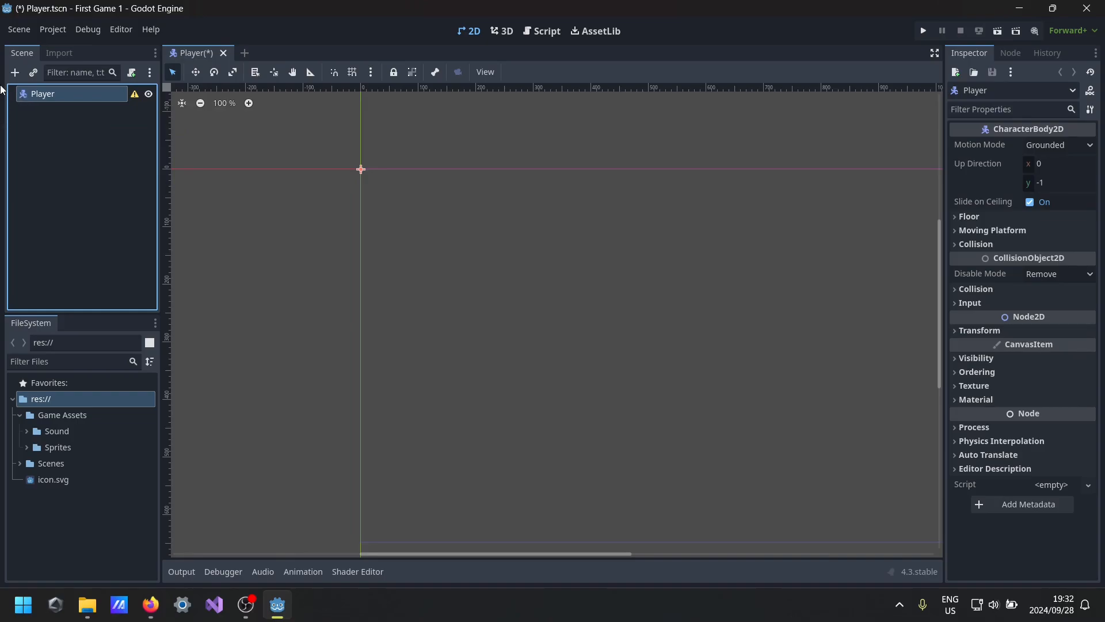
- Add a CollisionShape2D node as a child of the Player node
left_click(33, 95)
left_click(54, 126)
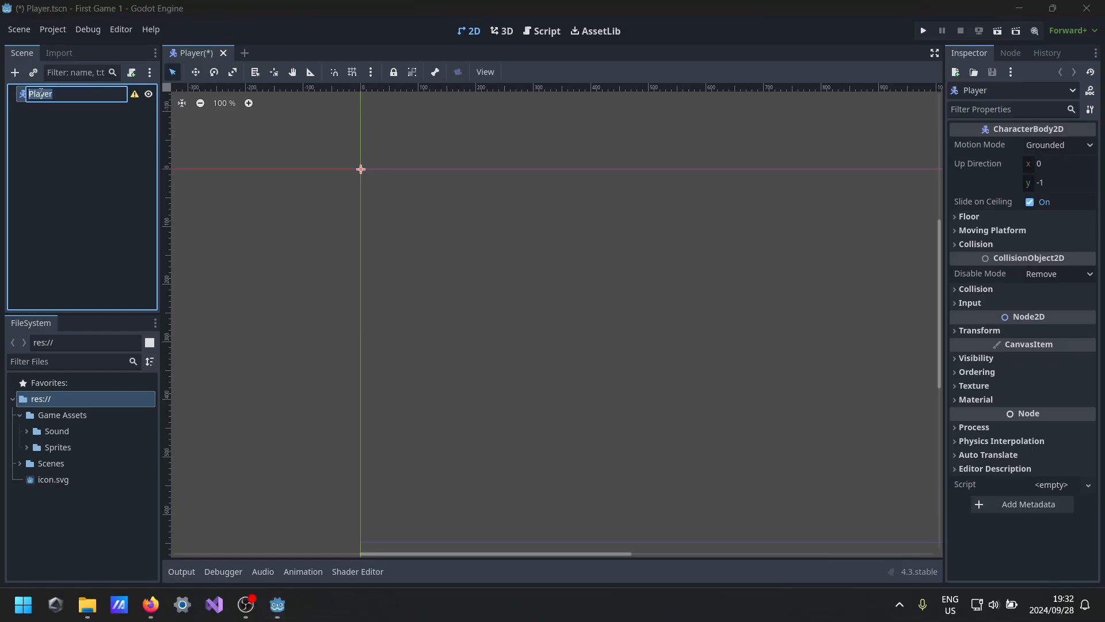
left_click(13, 74)
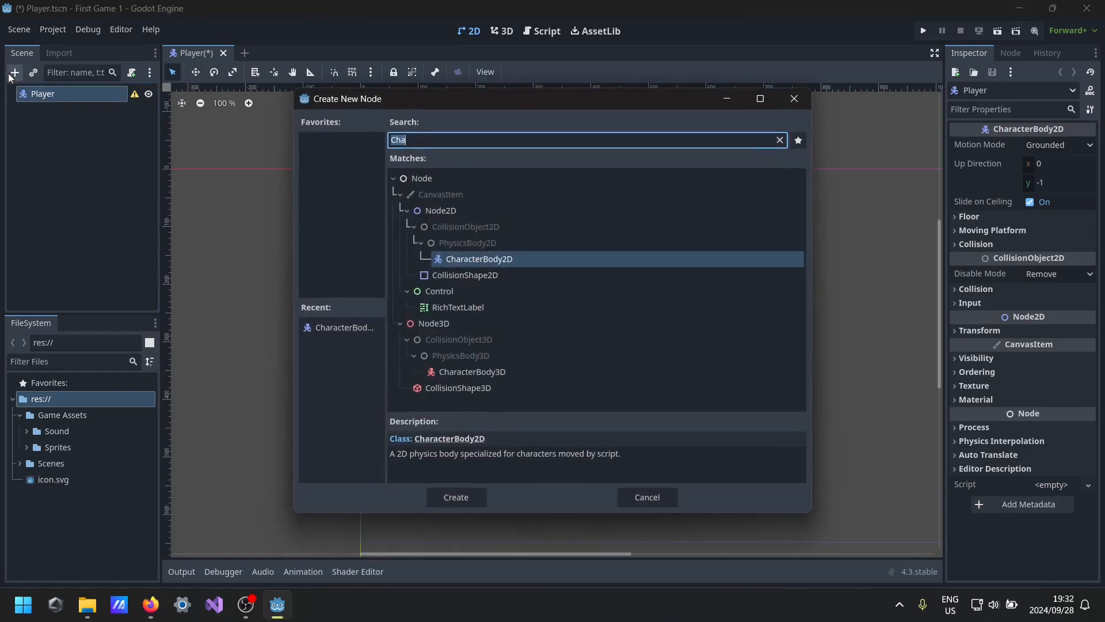
type("Coll")
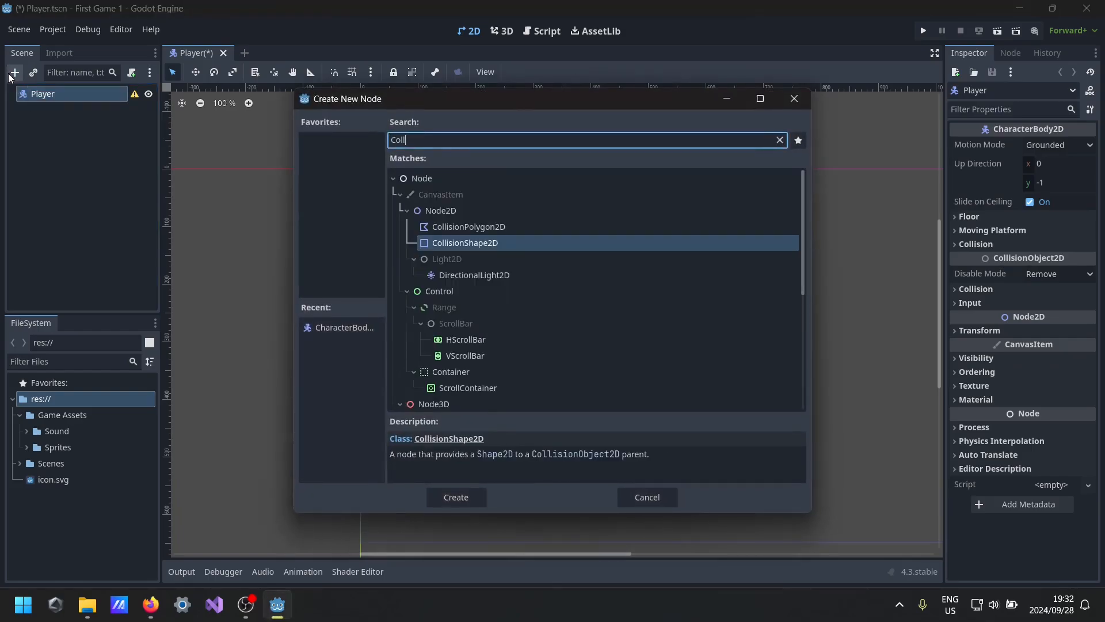
type("ision")
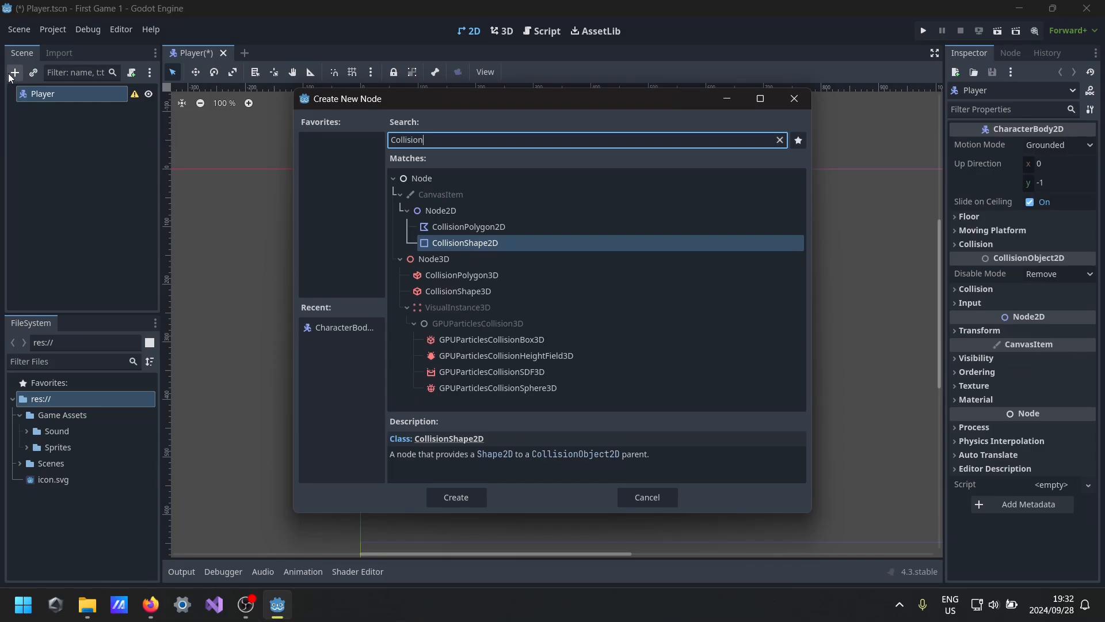
key("Return")
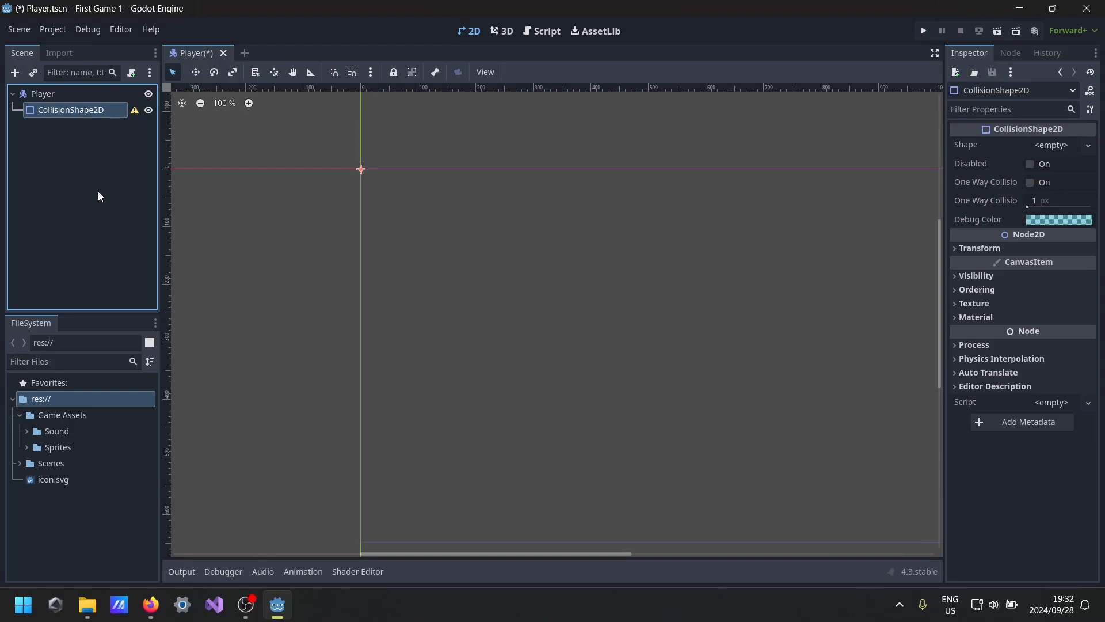
middle_click_drag(344, 328, 427, 419)
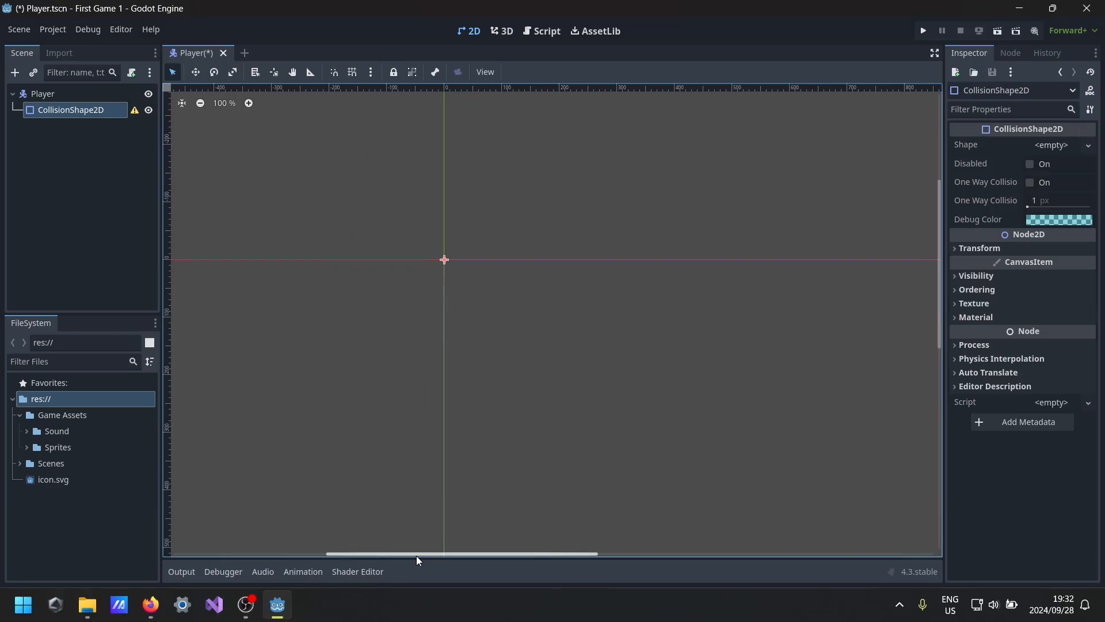
- Add an AnimatedSprite2D node as a child of the Player node, alongside the collision shape
left_click(65, 94)
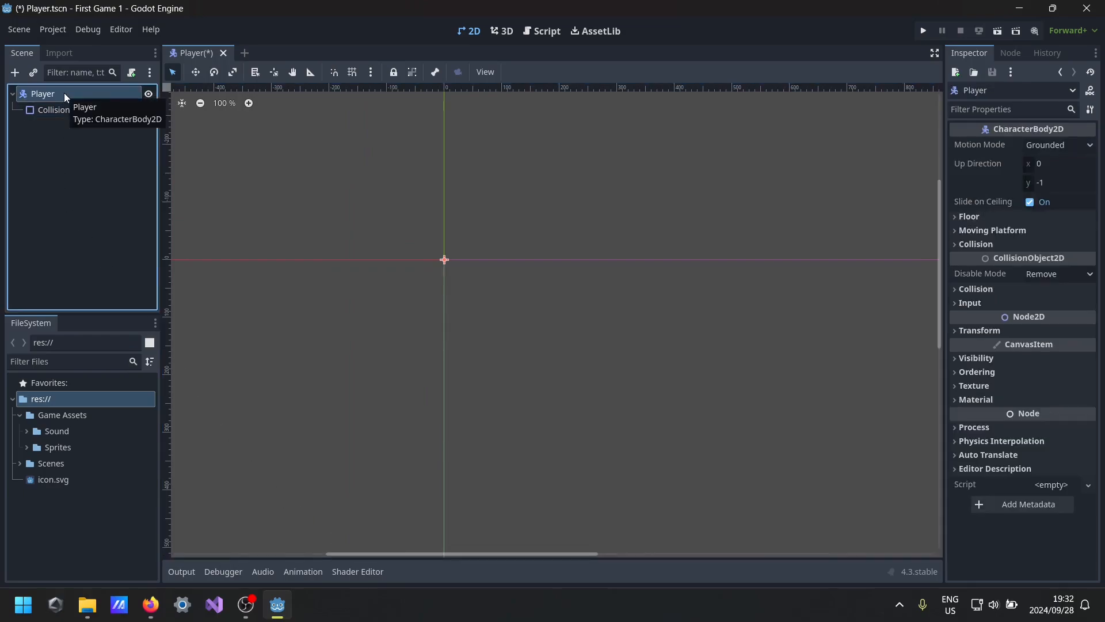
left_click(88, 111)
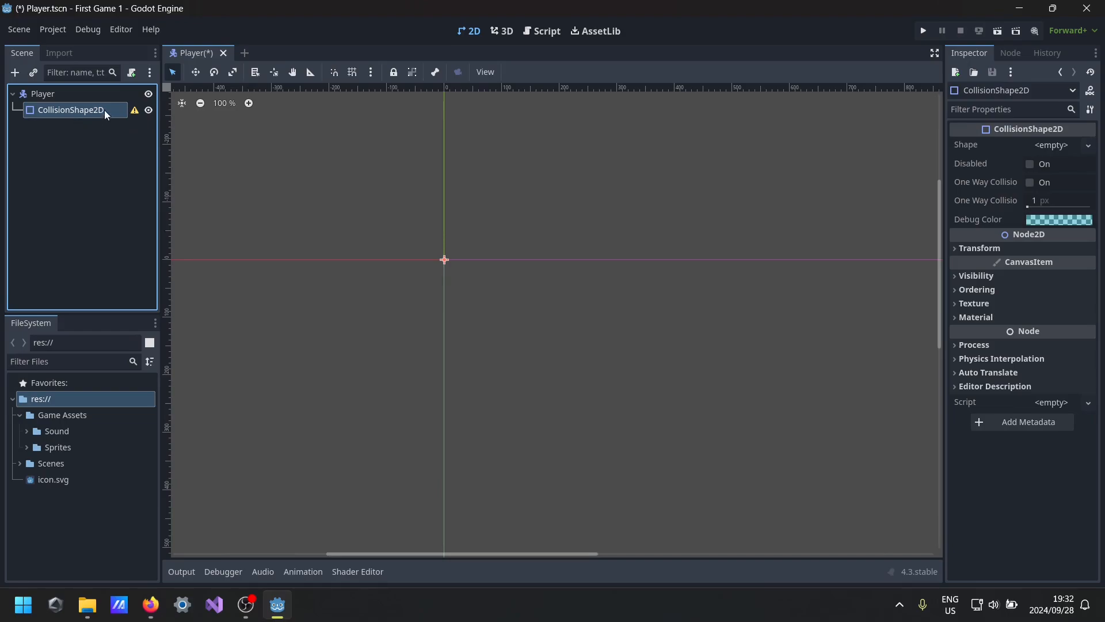
left_click(42, 94)
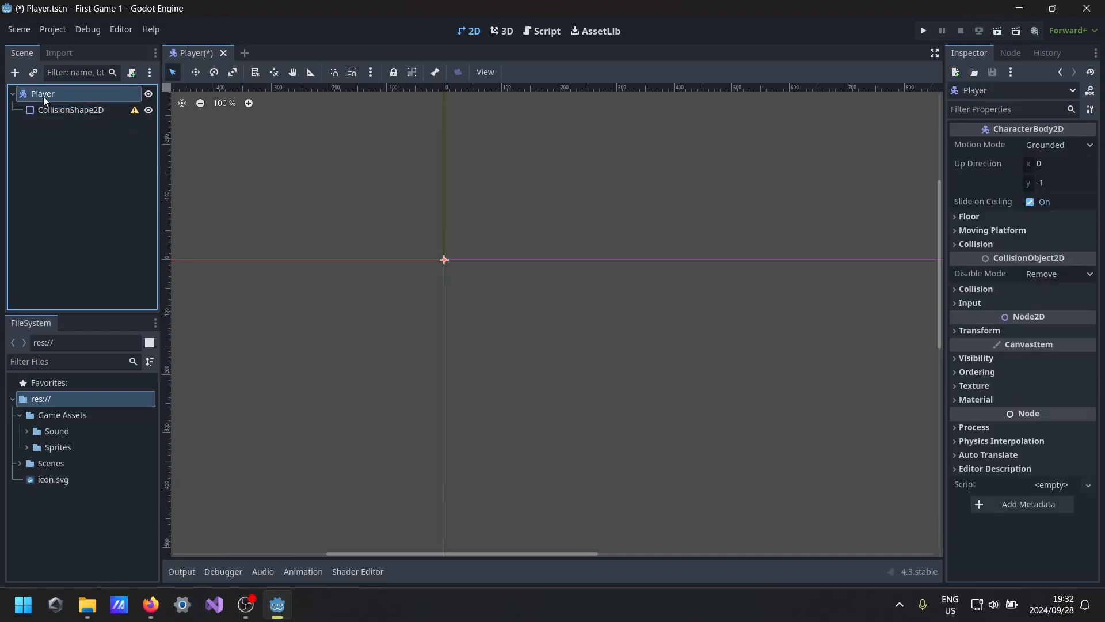
left_click(15, 72)
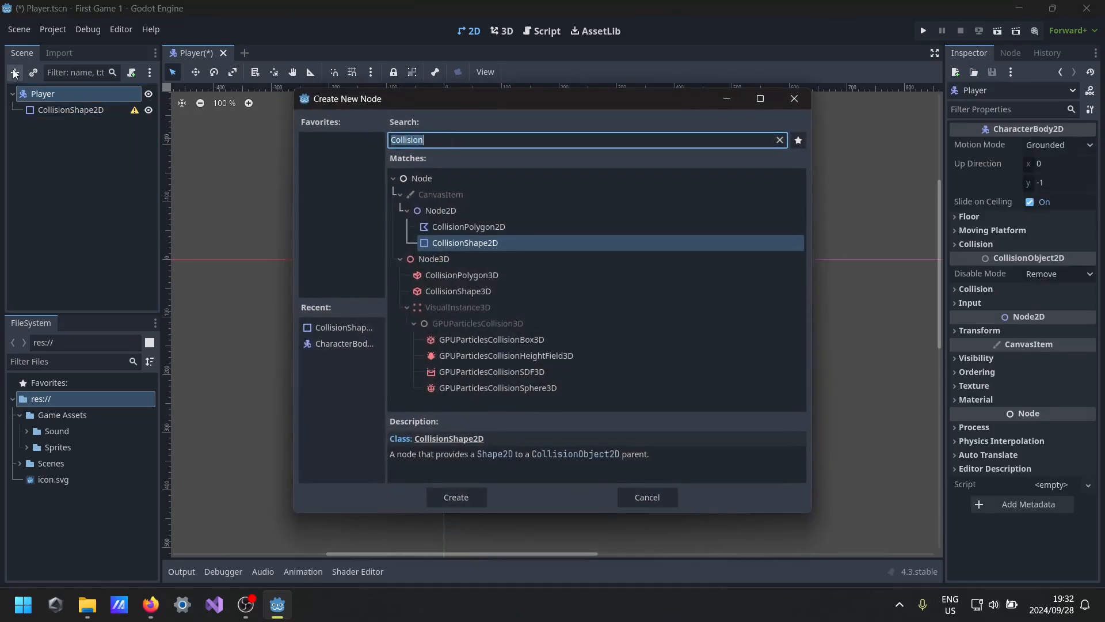
type("AnimatedS")
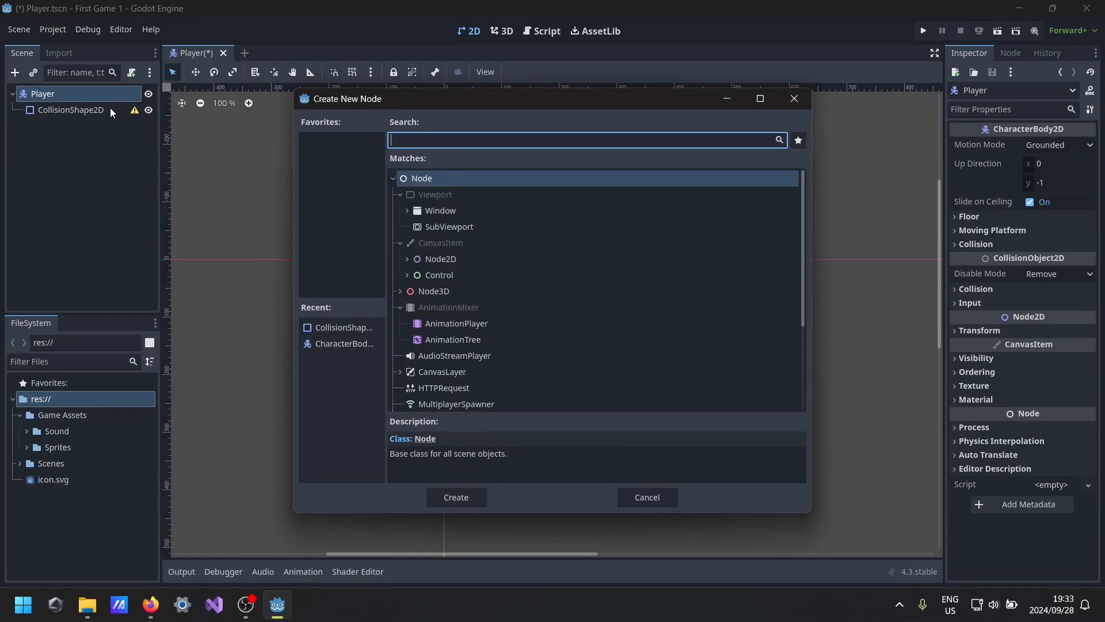
key("Return")
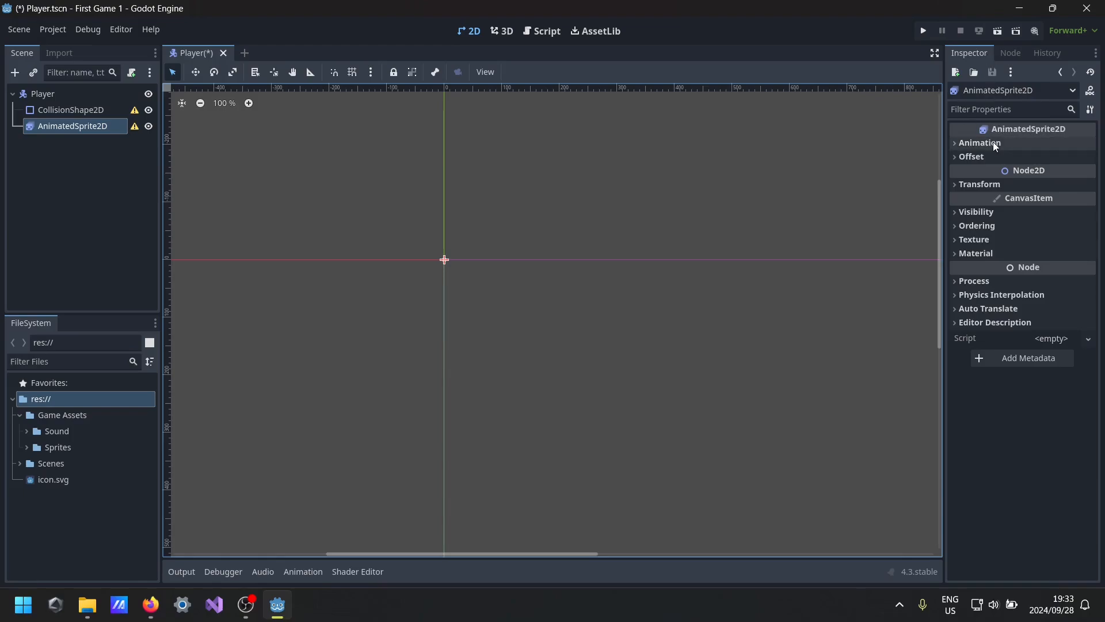
- Assign a new SpriteFrames resource to the AnimatedSprite2D and open it for editing
left_click(1019, 145)
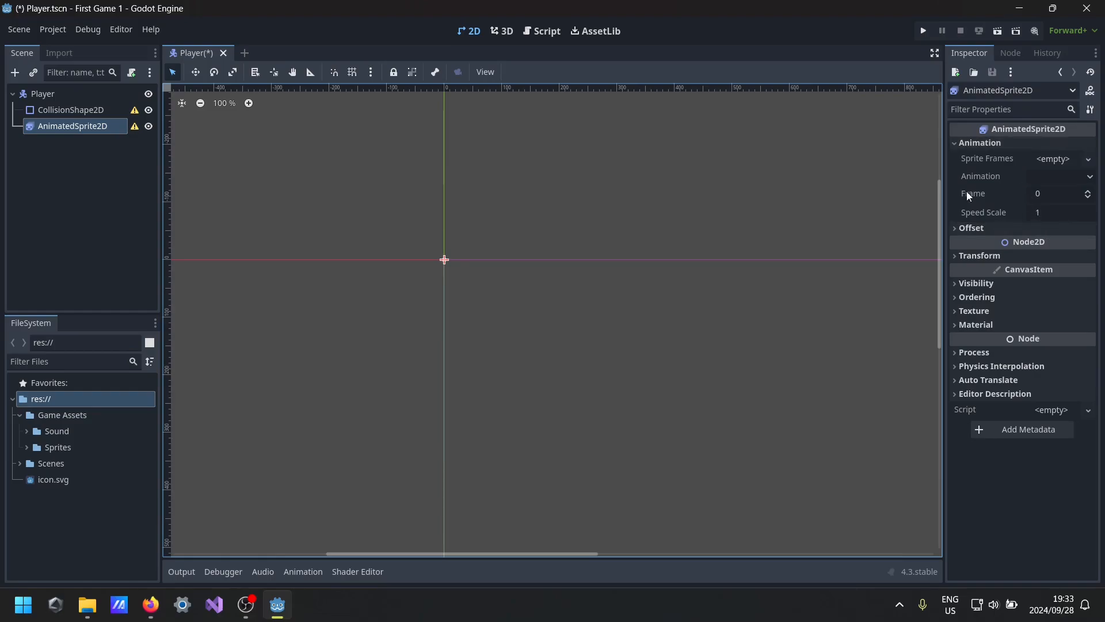
left_click(1047, 159)
left_click(1051, 180)
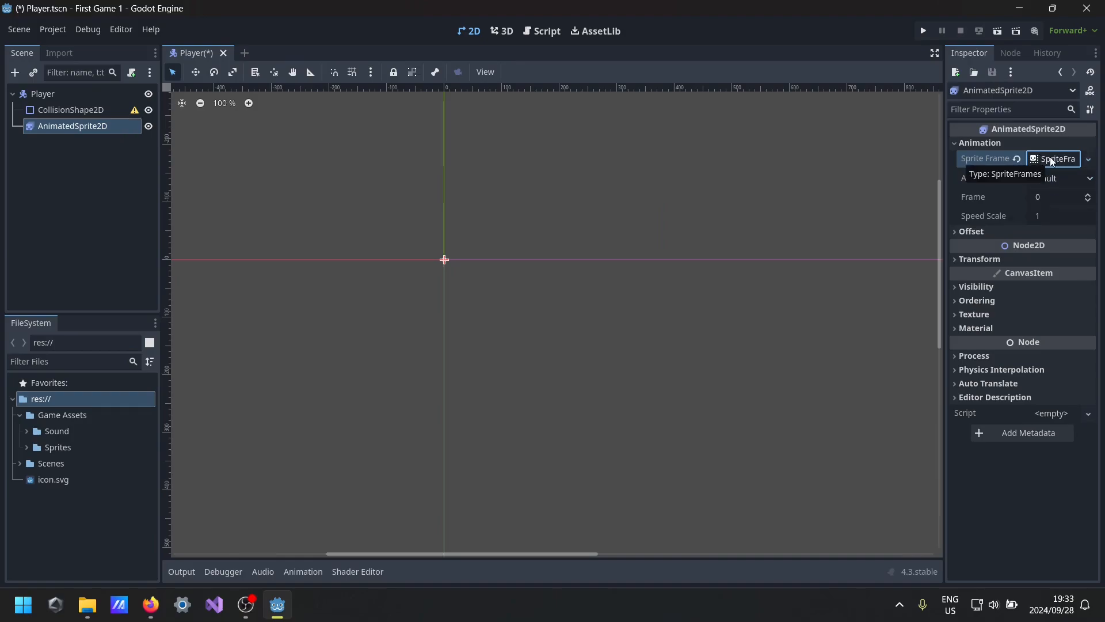
left_click(1056, 161)
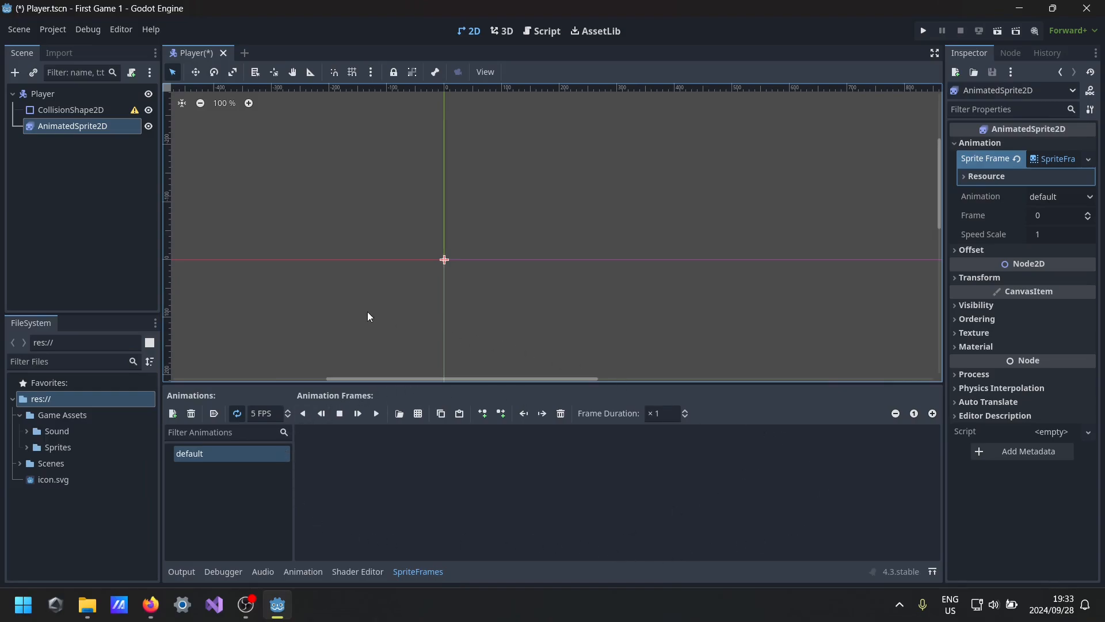
- Rename the default animation of the sprite frames as idle
scroll(516, 274, "up", 6)
middle_click_drag(516, 270, 516, 270)
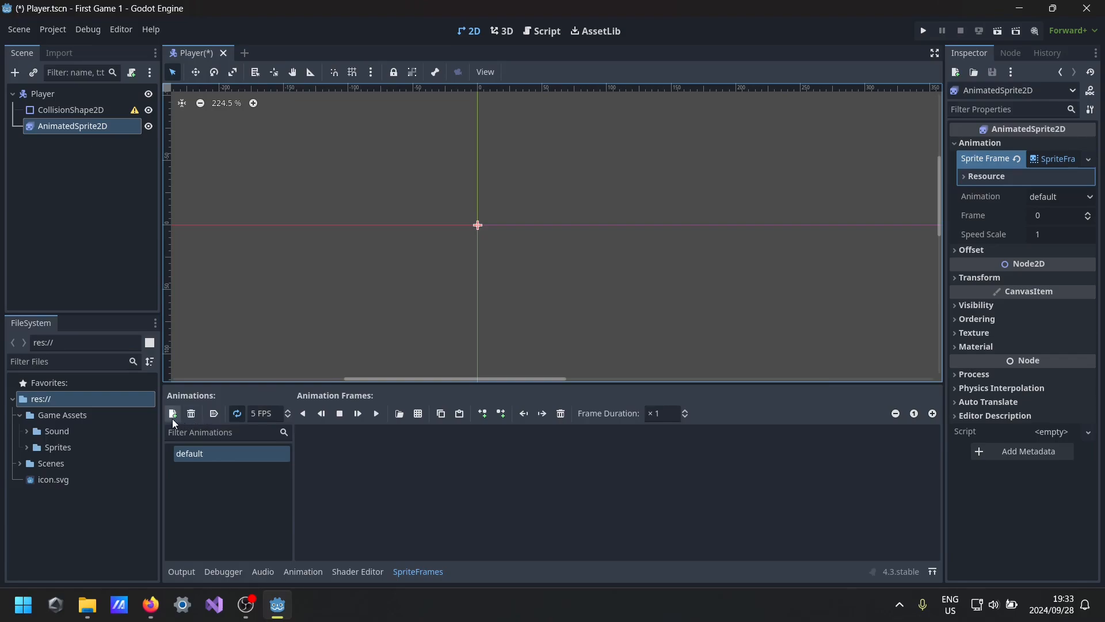
double_click(198, 454)
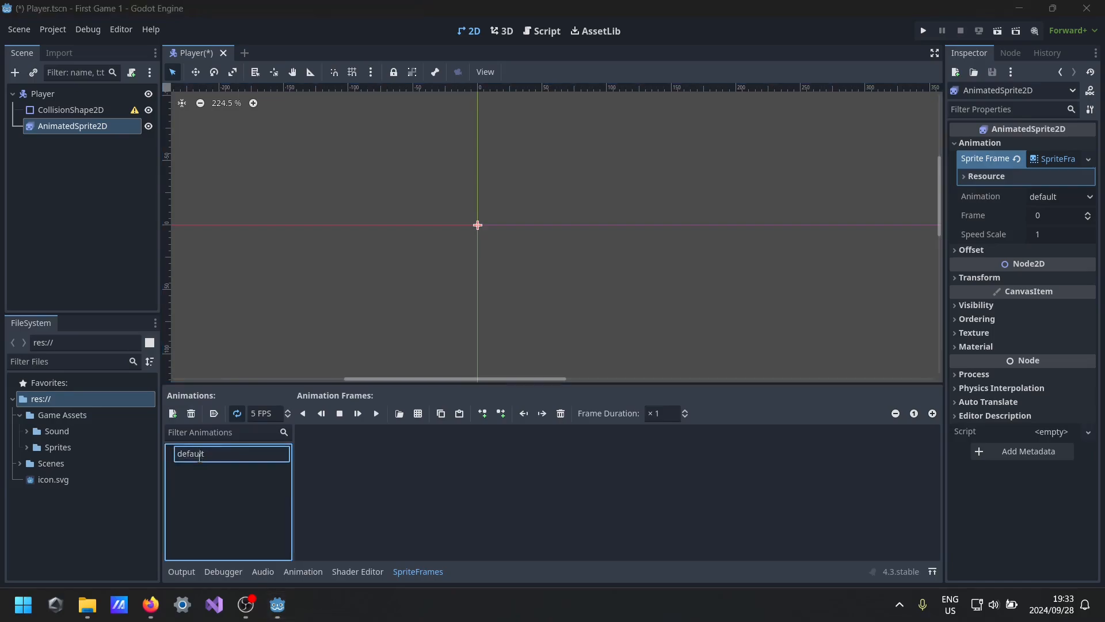
key("ctrl+a")
key("BackSpace")
type("idle")
key("Return")
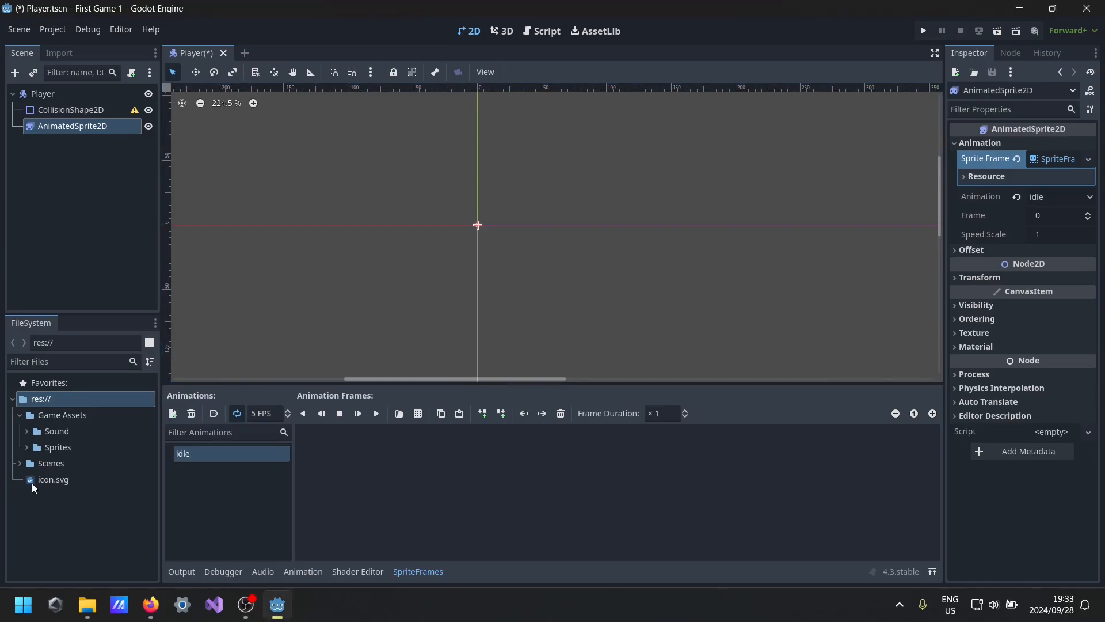
- Add idle1.png and idle2.png from the Sprites/Player folder as frames of the idle animation
left_click(36, 447)
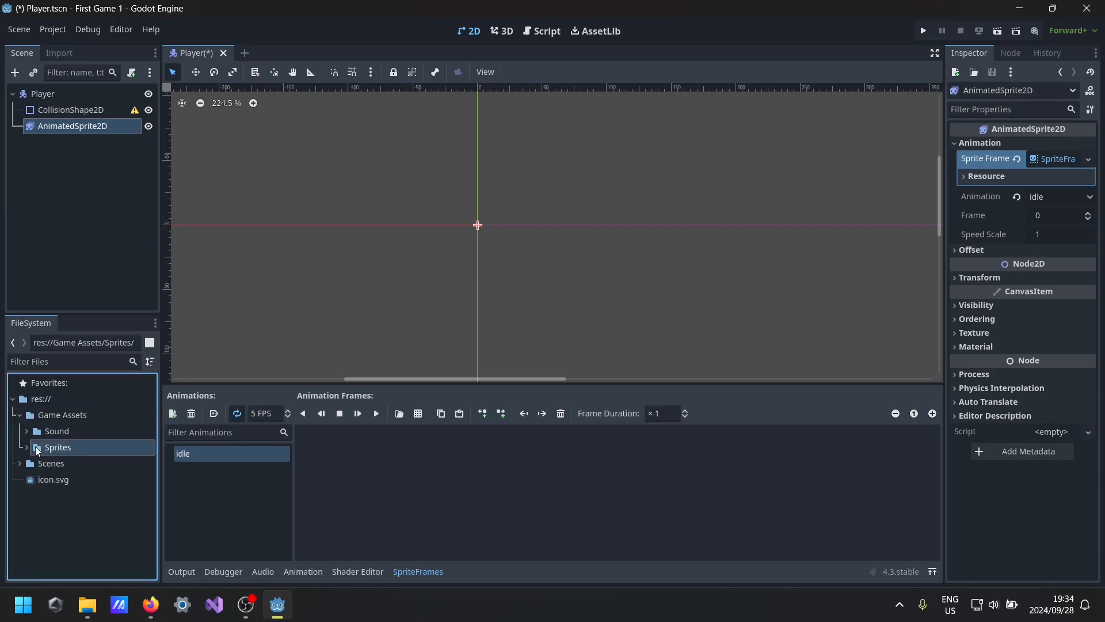
left_click(26, 447)
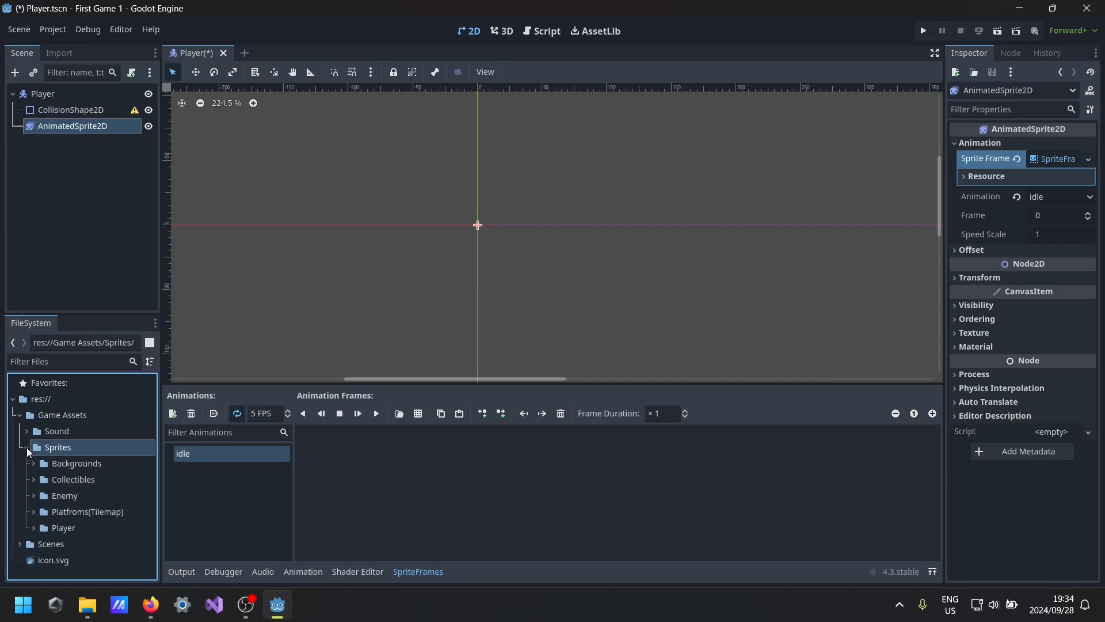
left_click(33, 529)
scroll(50, 501, "down", 4)
left_click(79, 433)
left_click(79, 440)
left_click(81, 432)
left_click(85, 445, "shift")
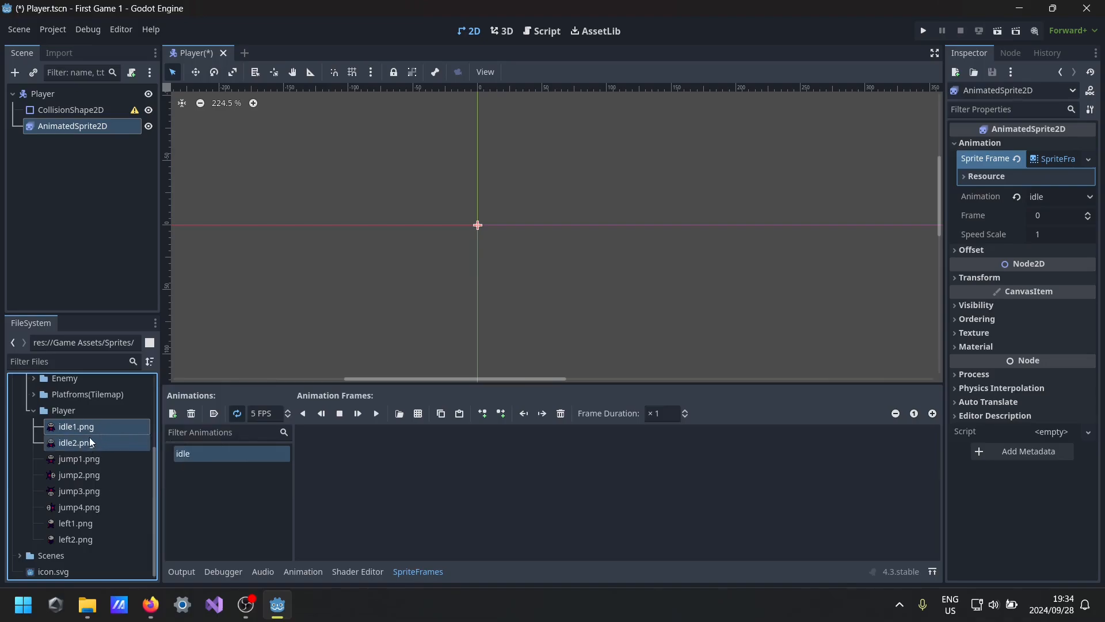
left_click_drag(105, 427, 382, 468)
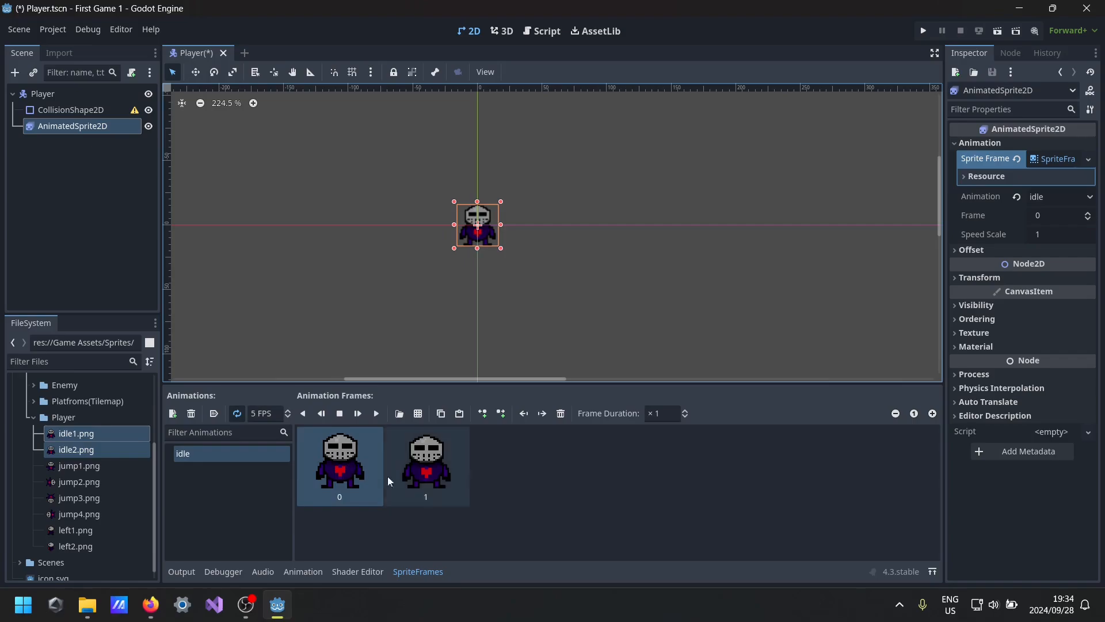
left_click(425, 465)
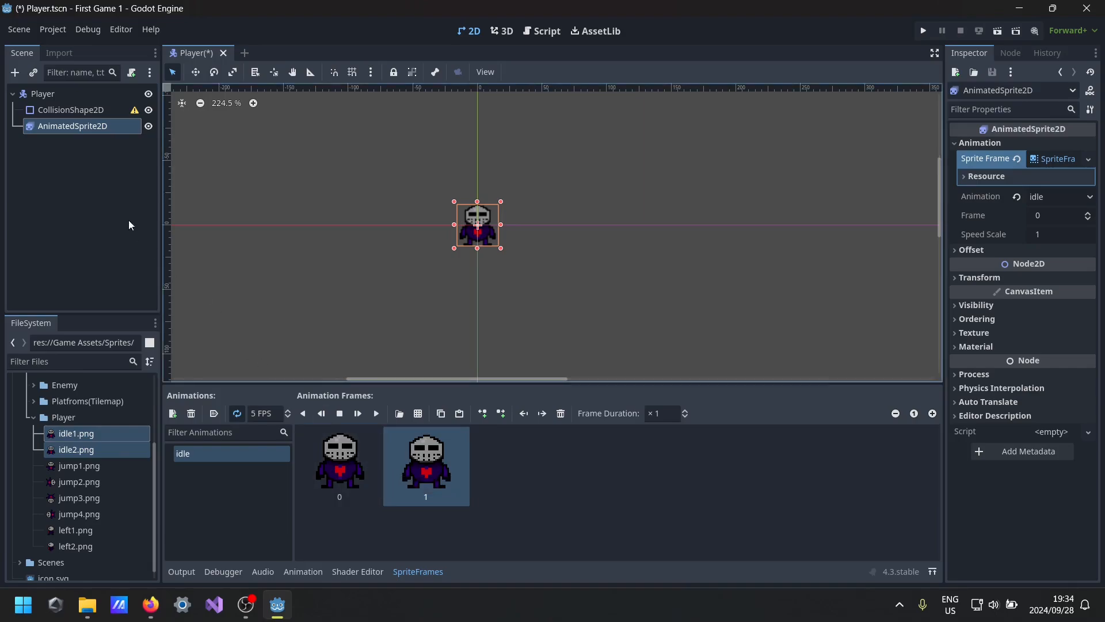
- Set the project's Default Texture Filter for canvas textures to Nearest
left_click(50, 29)
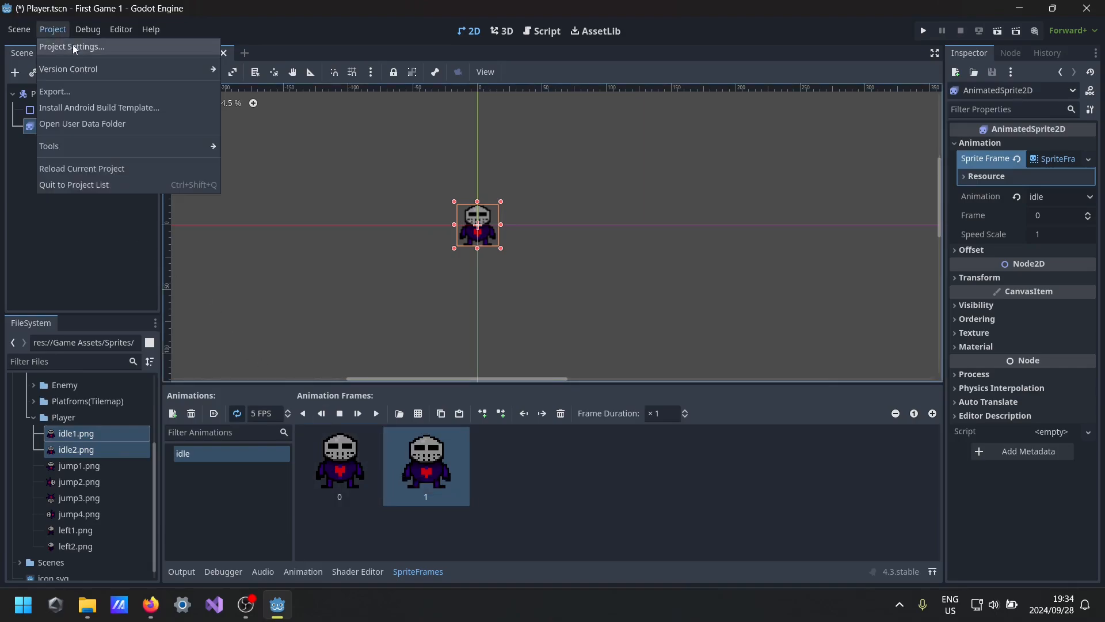
left_click(75, 44)
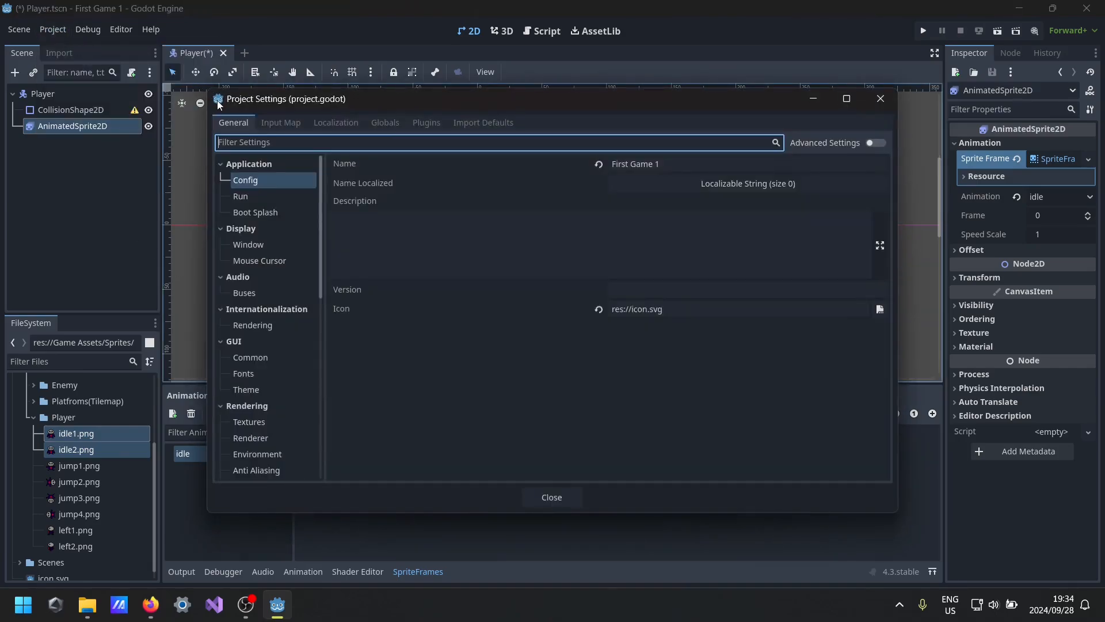
type("text")
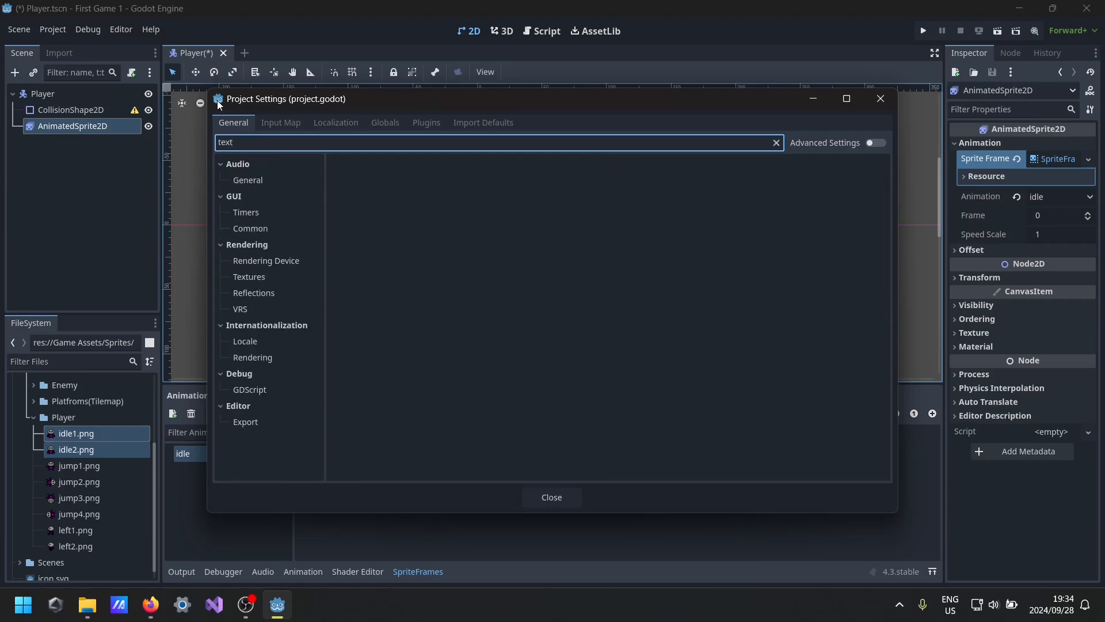
left_click(269, 277)
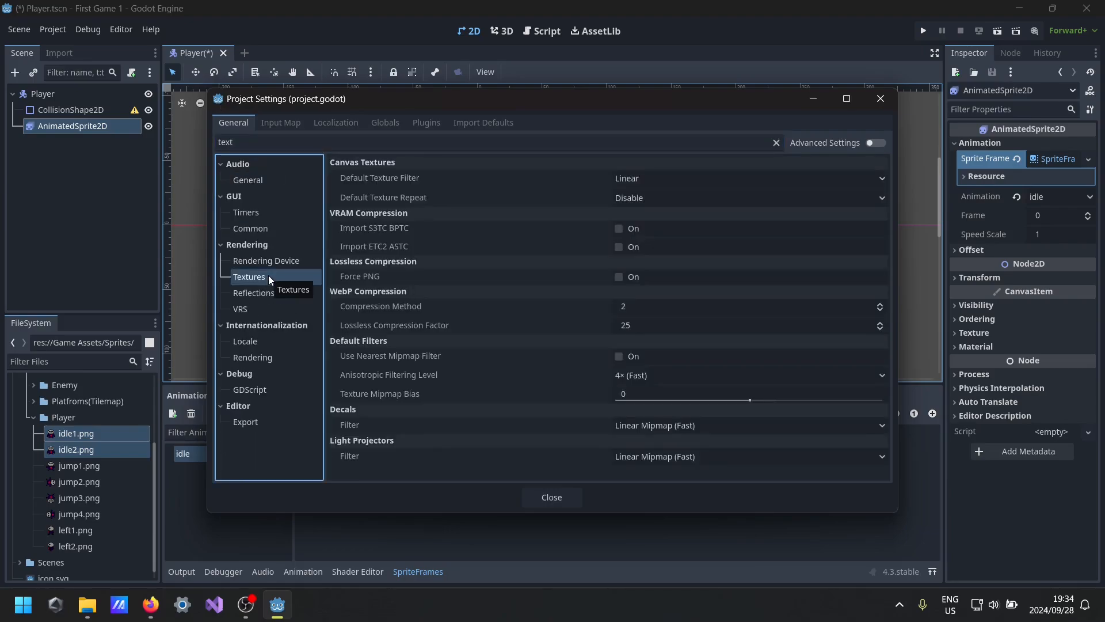
left_click(640, 180)
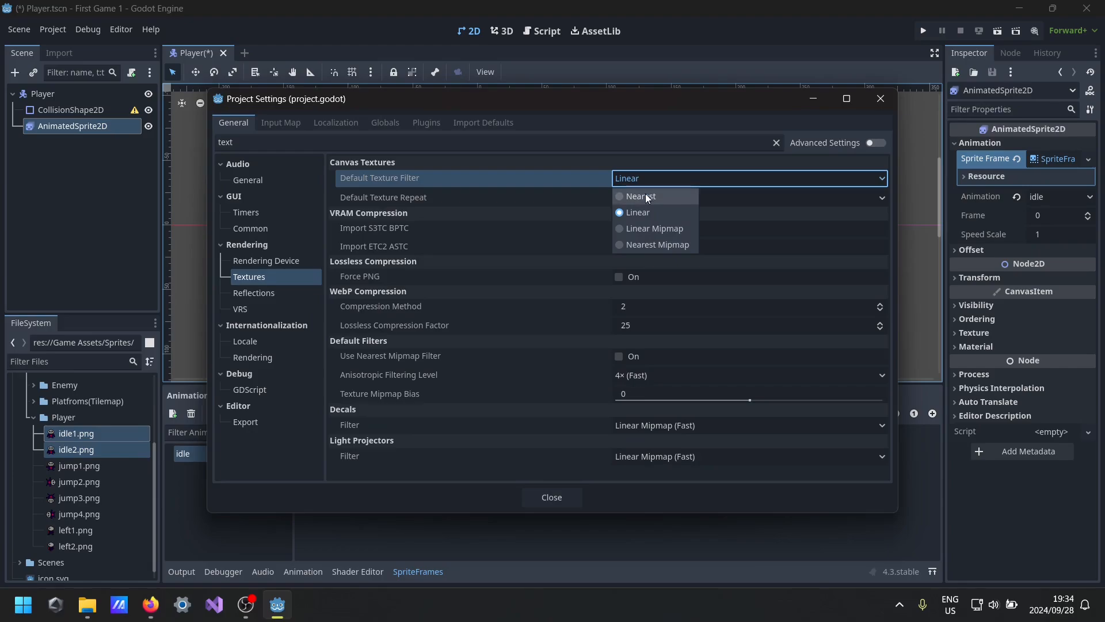
left_click(645, 195)
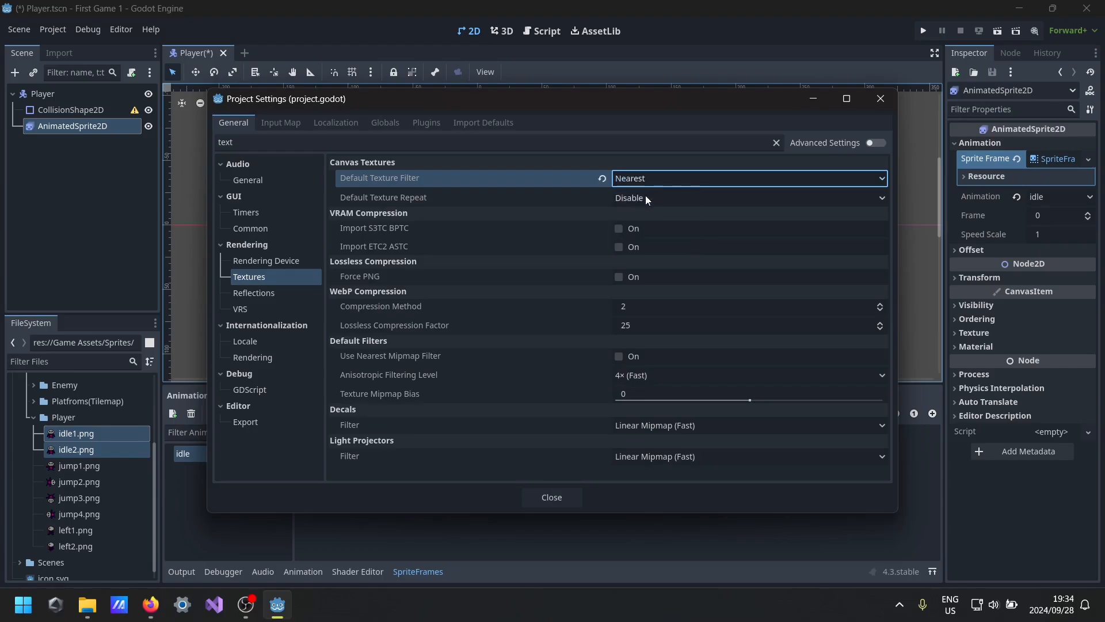
left_click(563, 499)
scroll(478, 230, "up", 6)
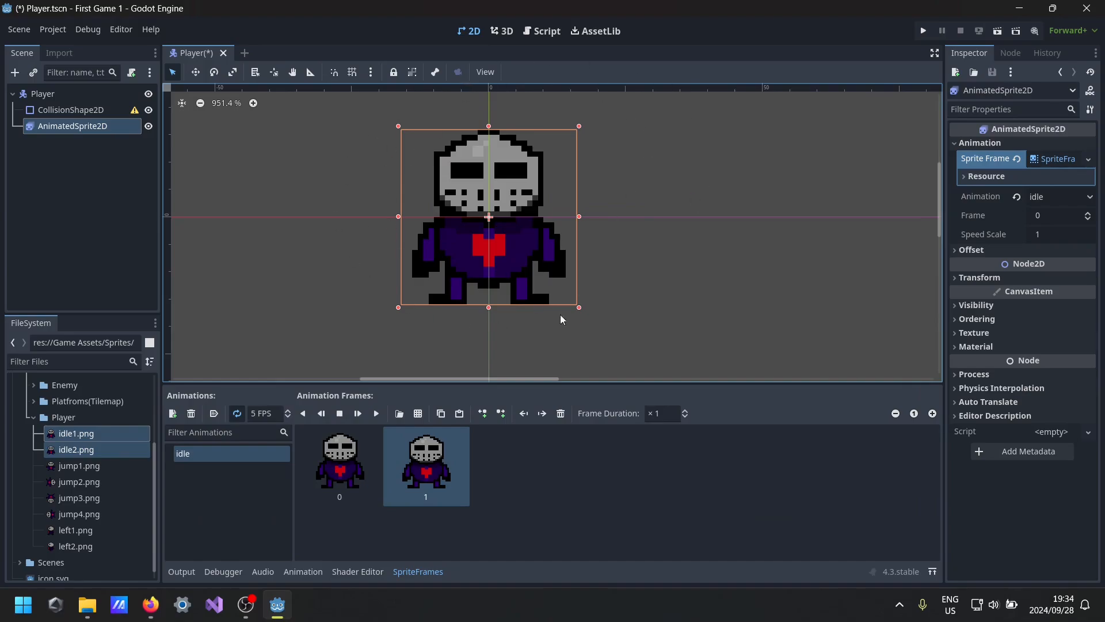
- Add an animation named left with left1.png and left2.png as its frames
left_click(227, 492)
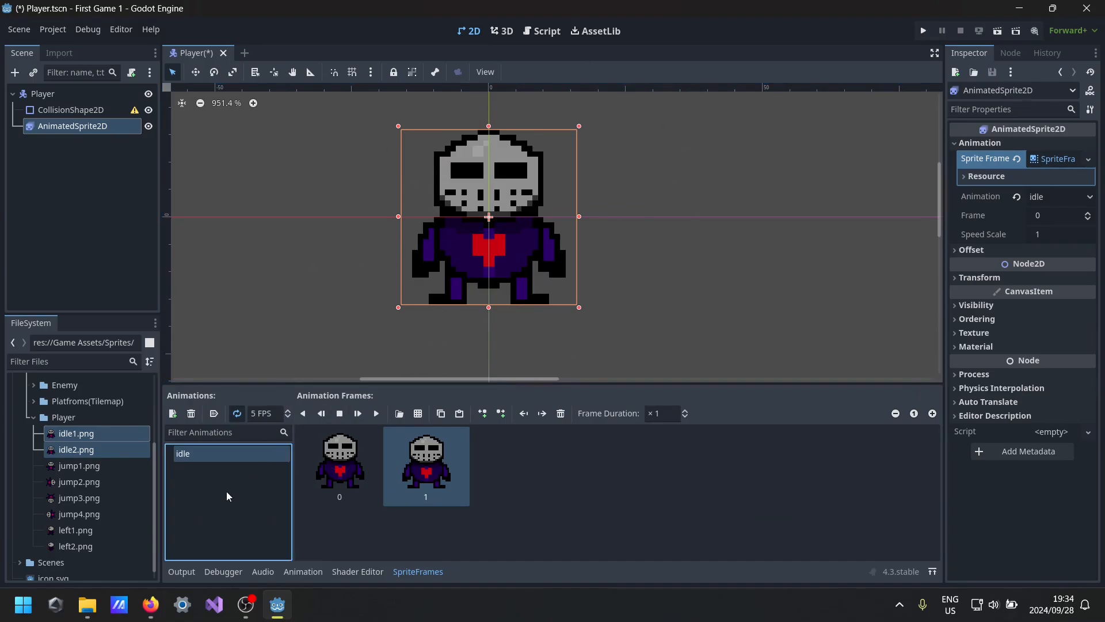
left_click(173, 414)
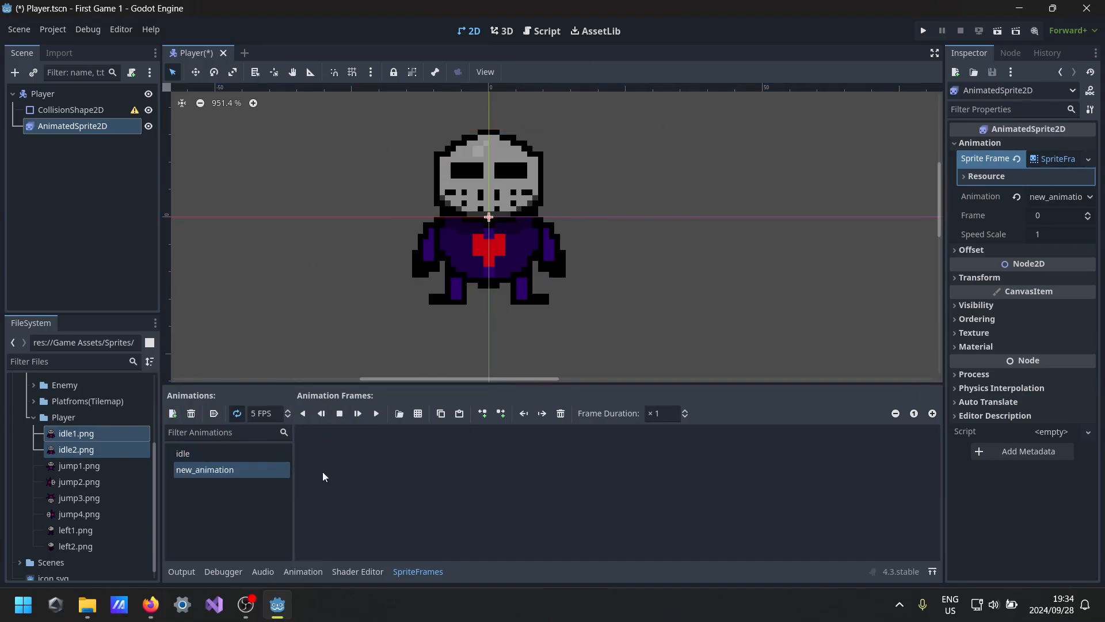
double_click(272, 470)
key("ctrl+a")
key("BackSpace")
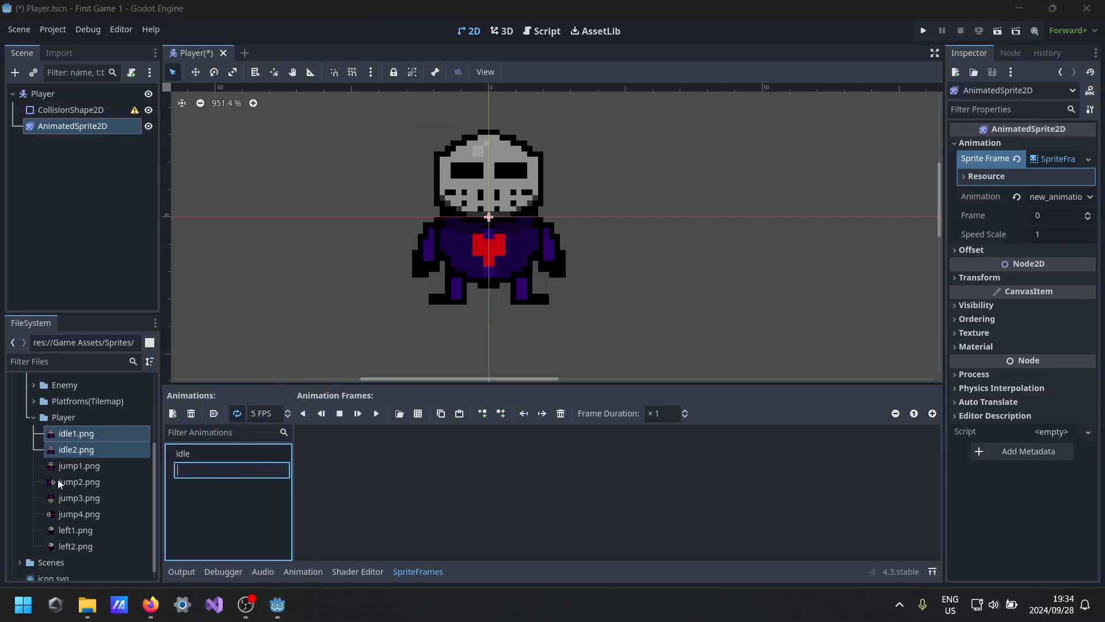
type("left")
key("Return")
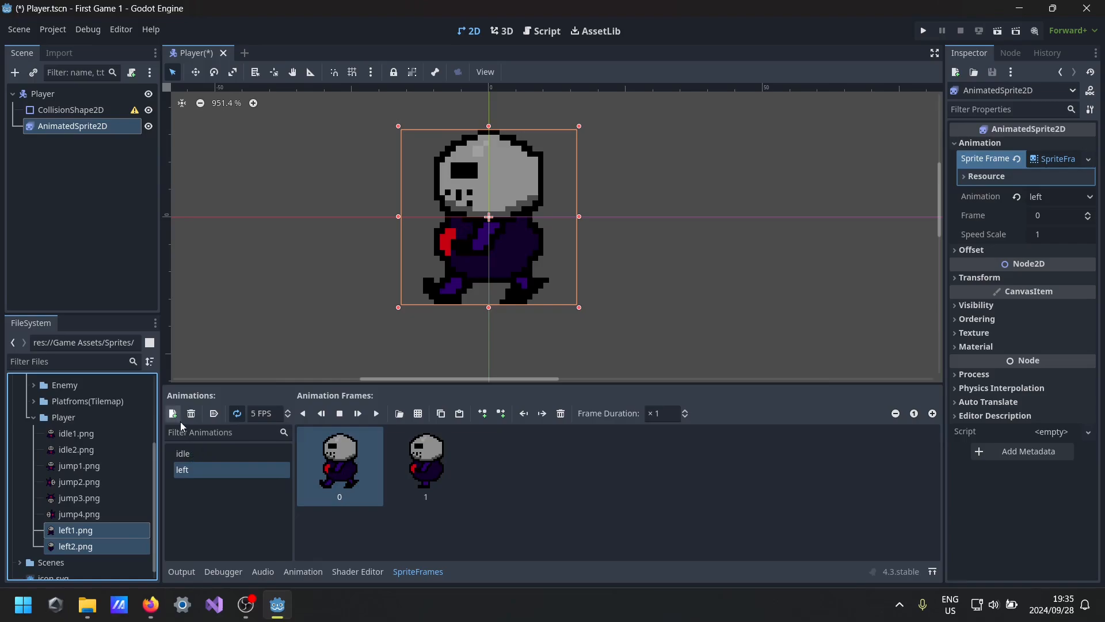
- Add an animation named jump with jump1.png, jump2.png, jump3.png and jump4.png as its frames
left_click(172, 414)
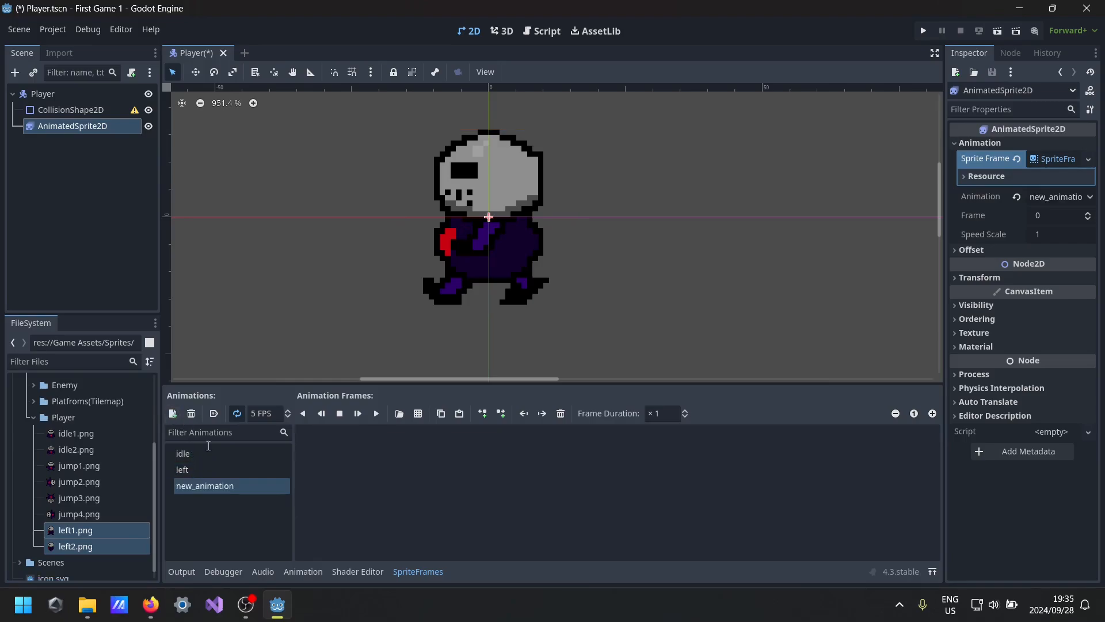
double_click(212, 487)
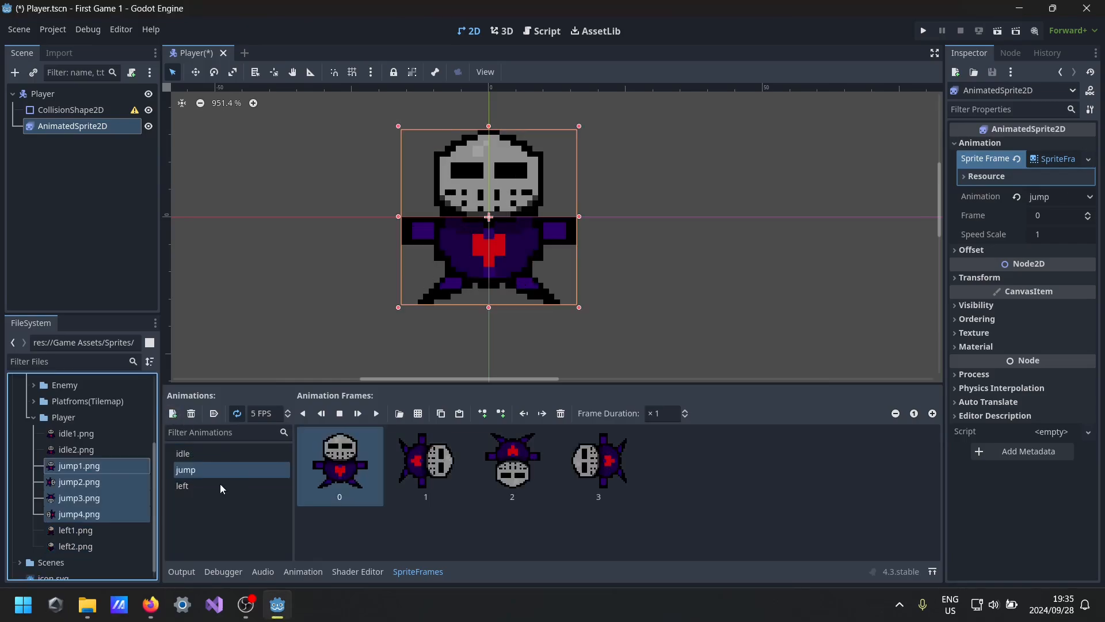
- Show the left animation and turn on horizontal flipping for the AnimatedSprite2D
left_click(219, 485)
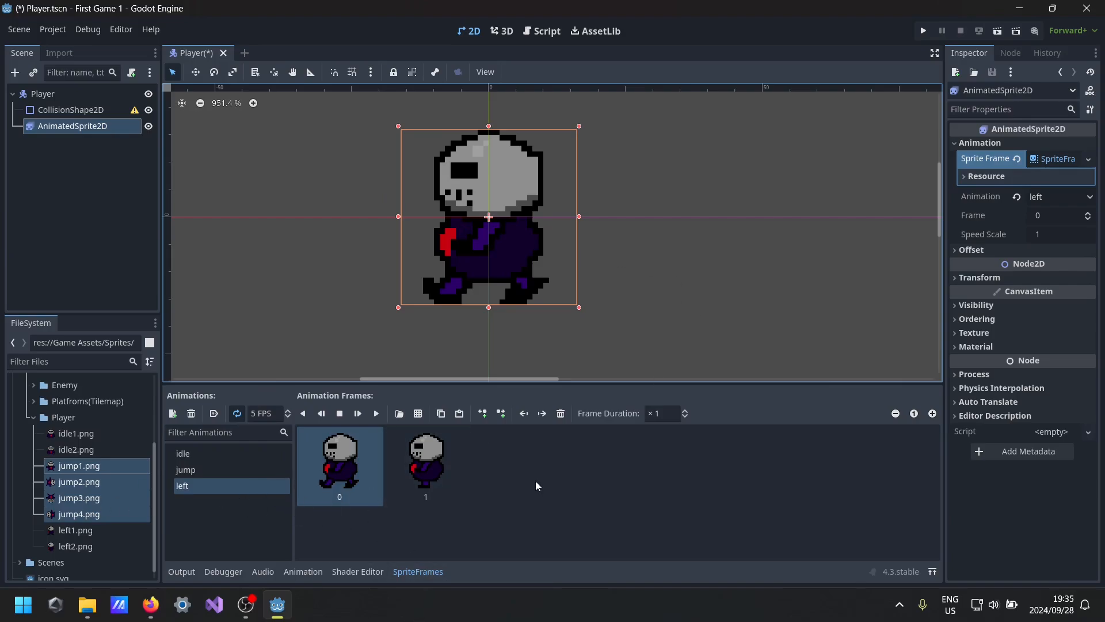
left_click(972, 251)
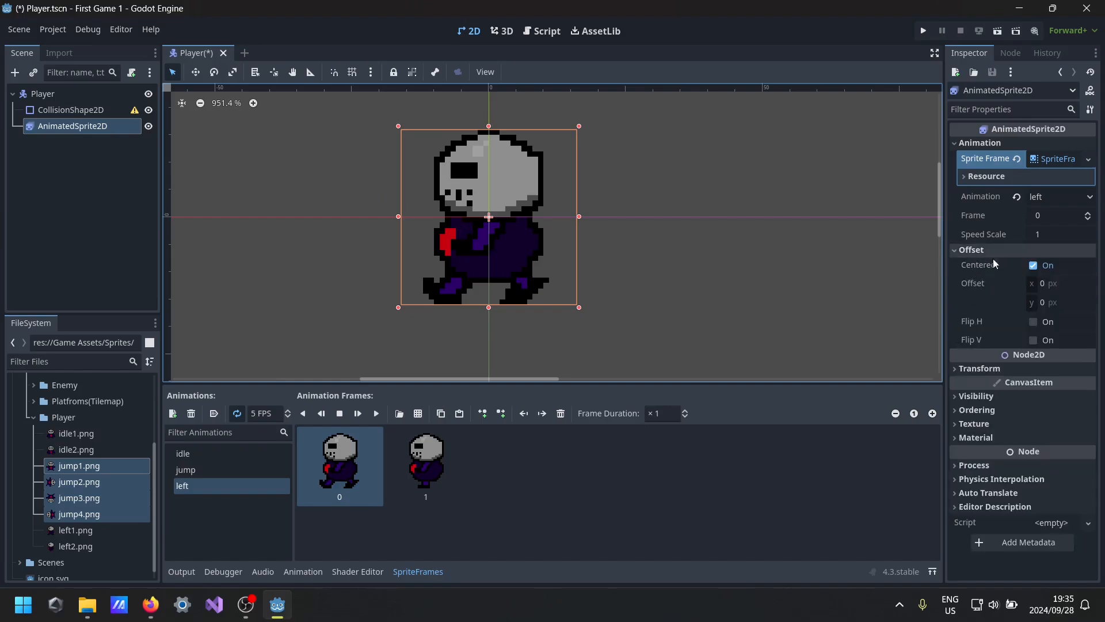
left_click(1033, 322)
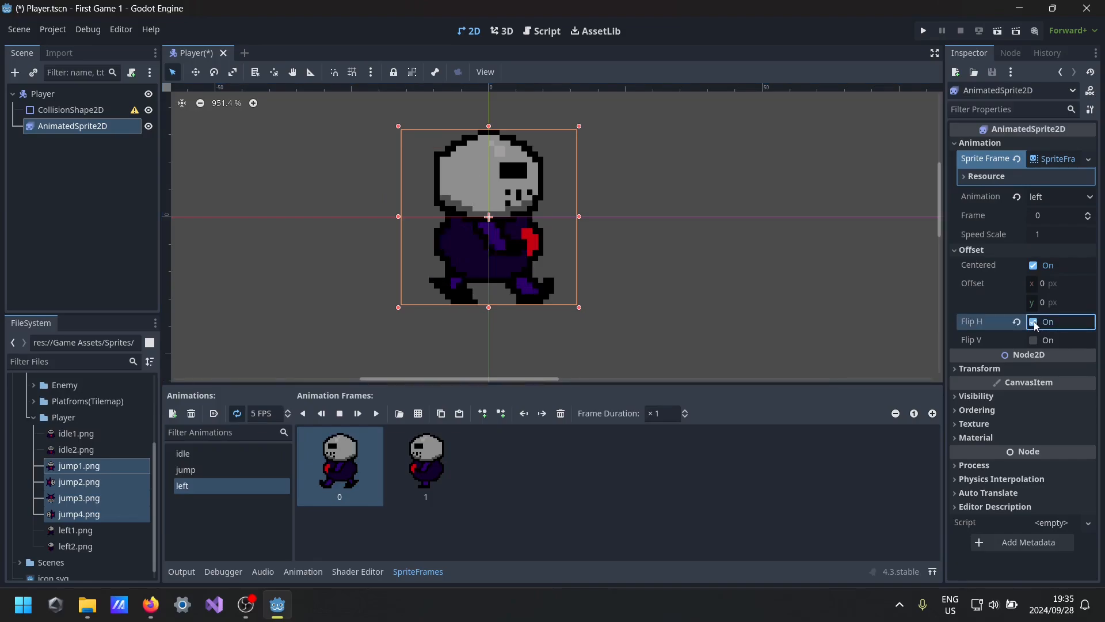
- Play back the left, jump and idle animations in the viewport and look through the frames of each
left_click(376, 413)
left_click(254, 469)
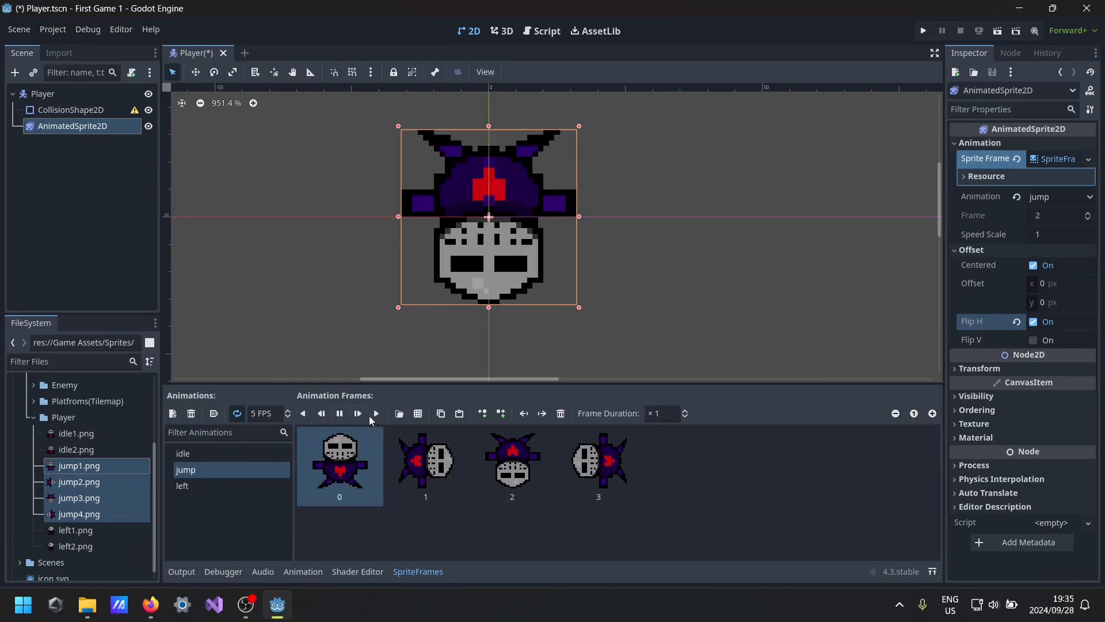
left_click(216, 454)
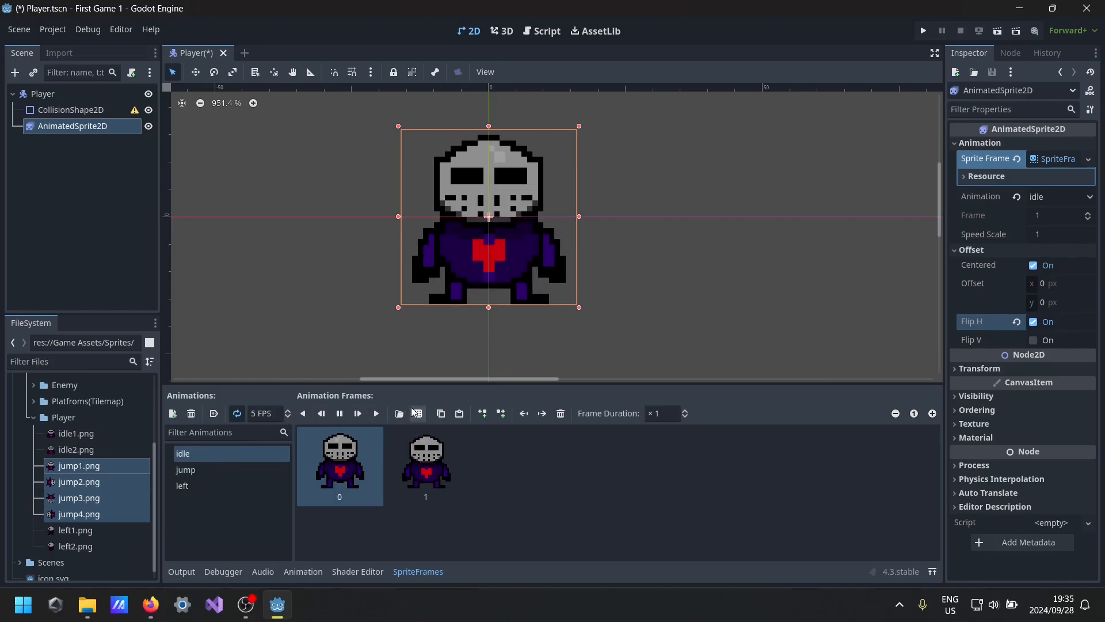
left_click(224, 485)
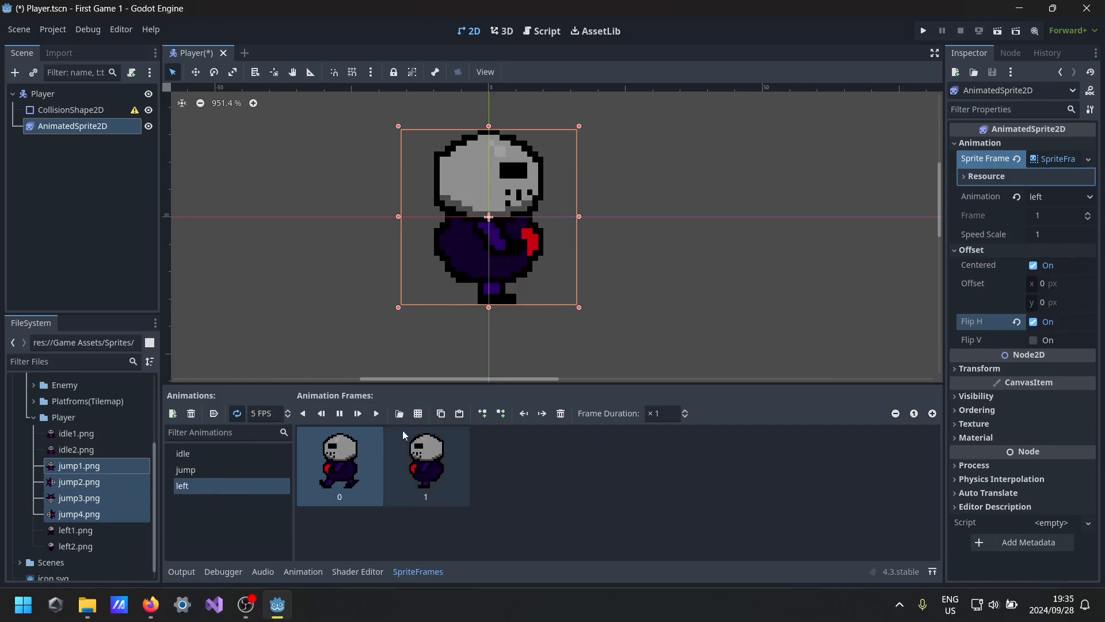
left_click(340, 414)
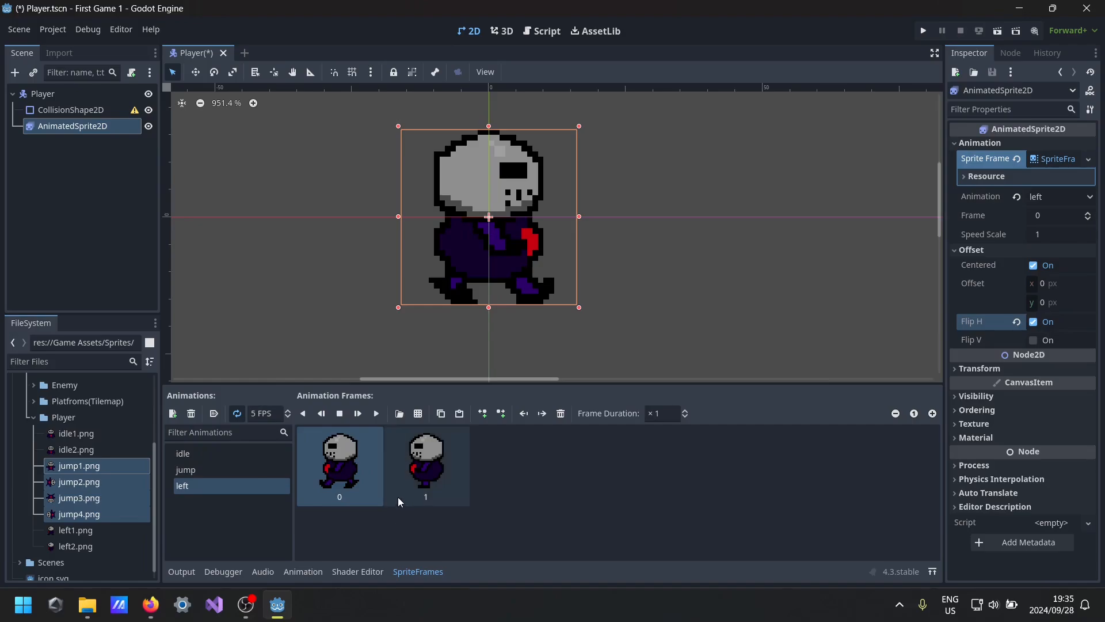
left_click(216, 471)
left_click(213, 456)
left_click(220, 469)
left_click(226, 486)
left_click(222, 472)
left_click(222, 455)
left_click(218, 472)
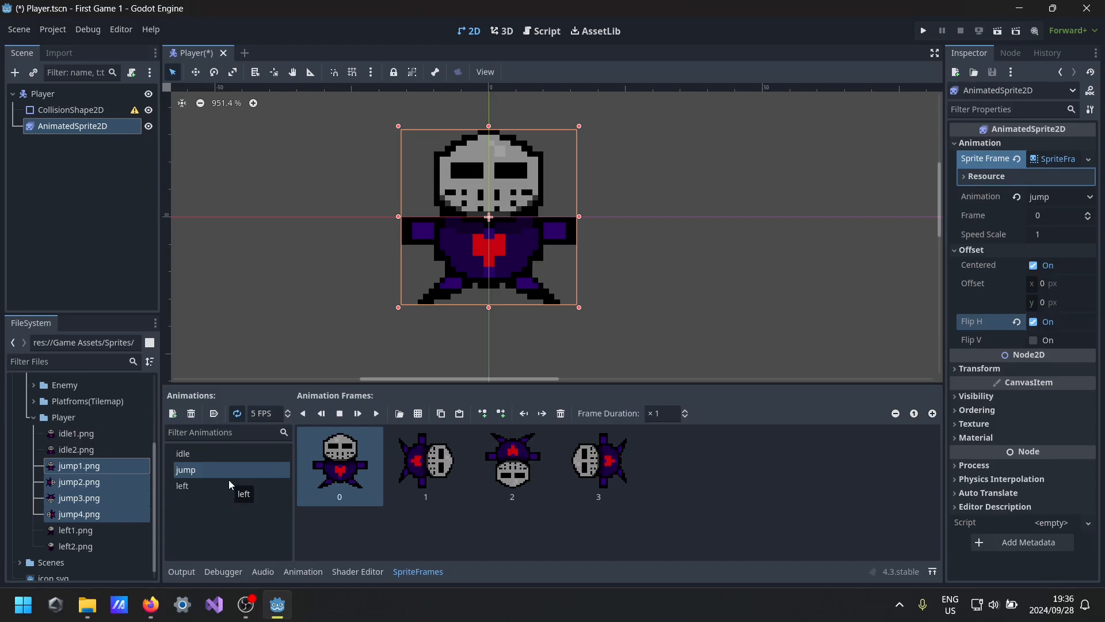
- Set the Viewport Width of the project's display window to 1024
left_click(53, 32)
left_click(67, 49)
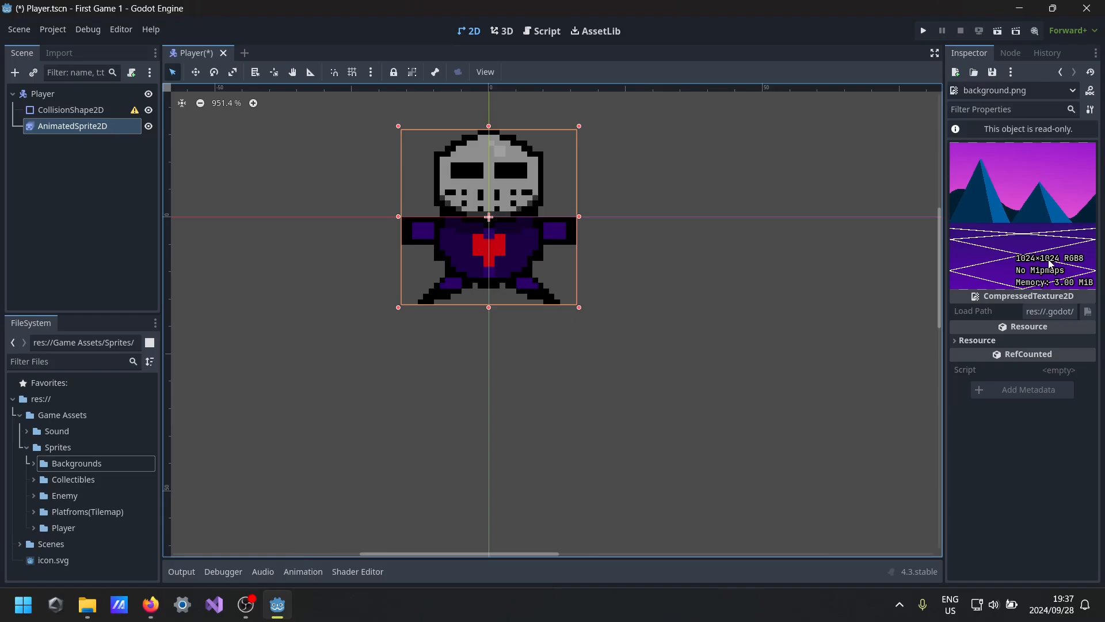
left_click(53, 29)
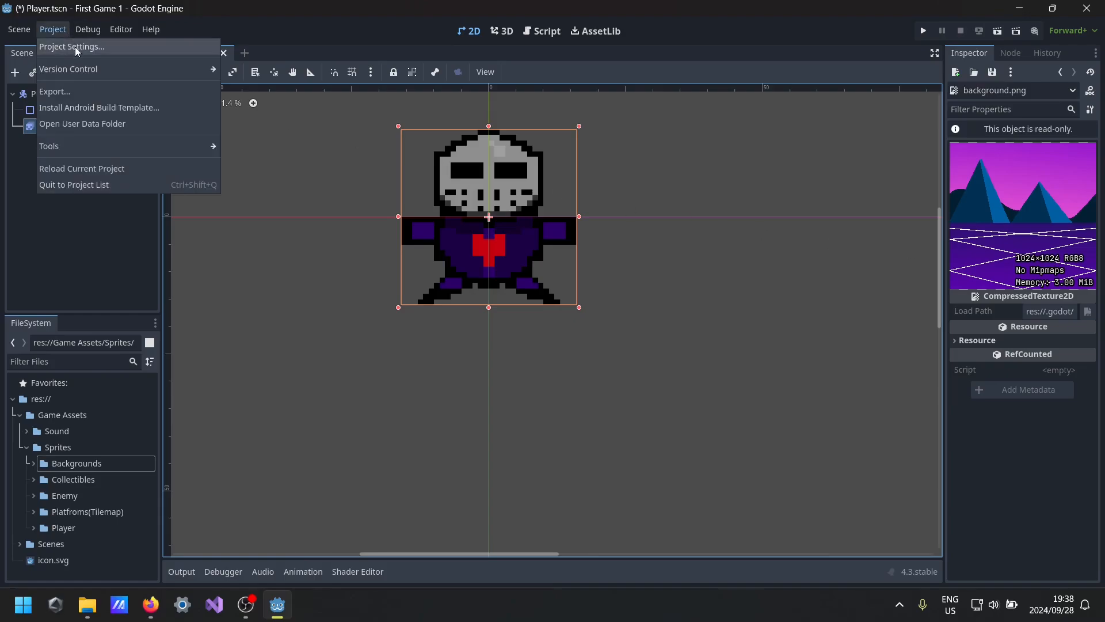
left_click(75, 47)
type("Wid")
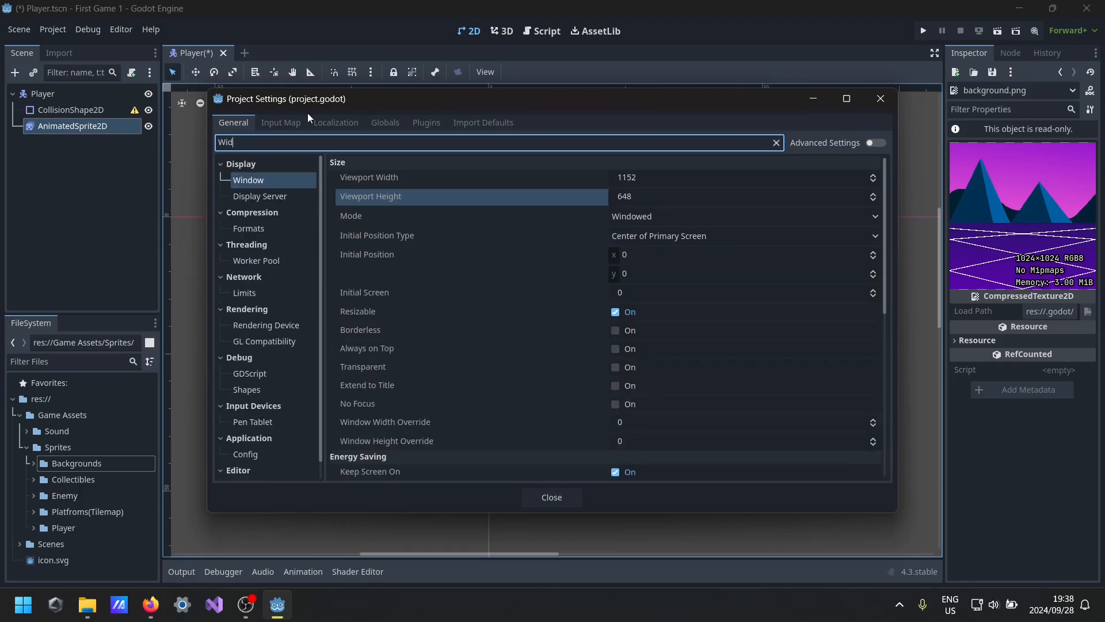
key("BackSpace")
type("ndow")
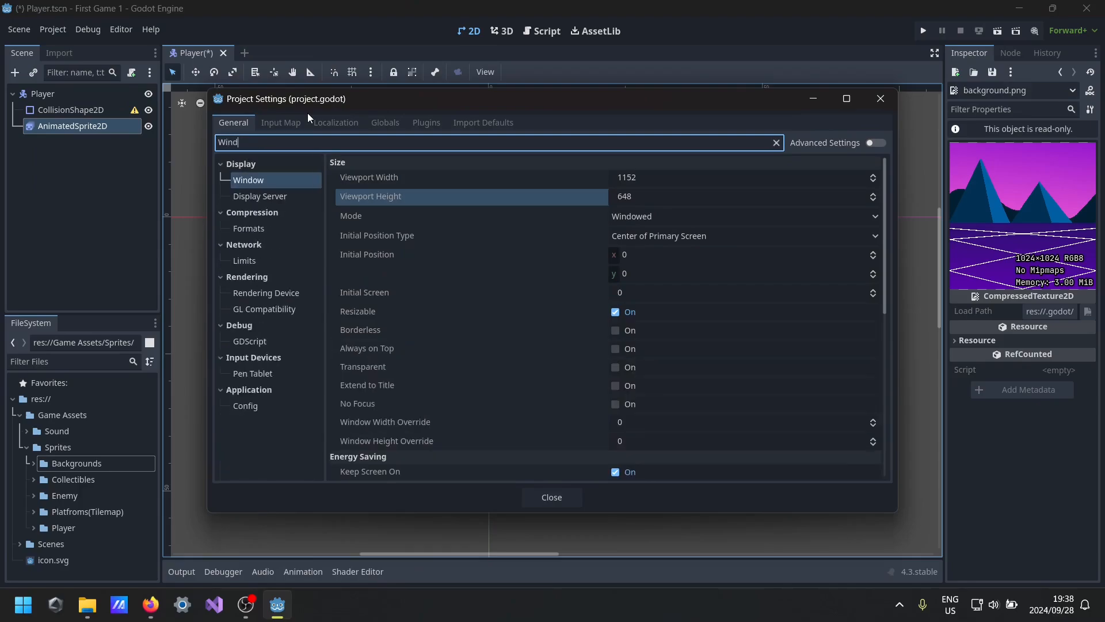
left_click(686, 176)
type("1024")
key("Return")
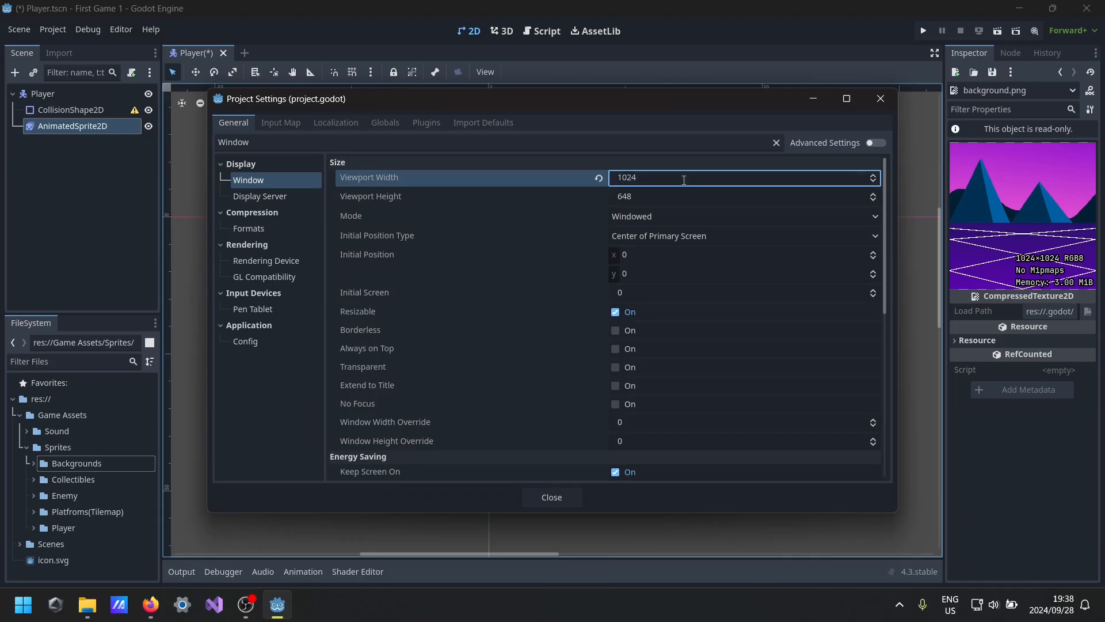
left_click(547, 497)
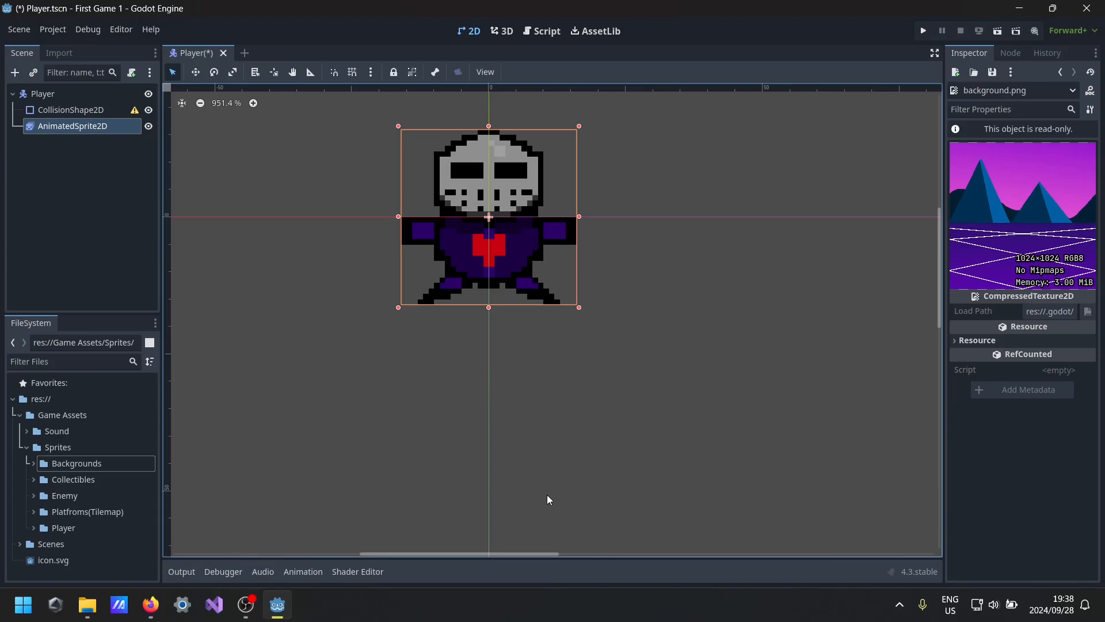
- Assign a new CapsuleShape2D as the shape of the CollisionShape2D node
left_click(66, 110)
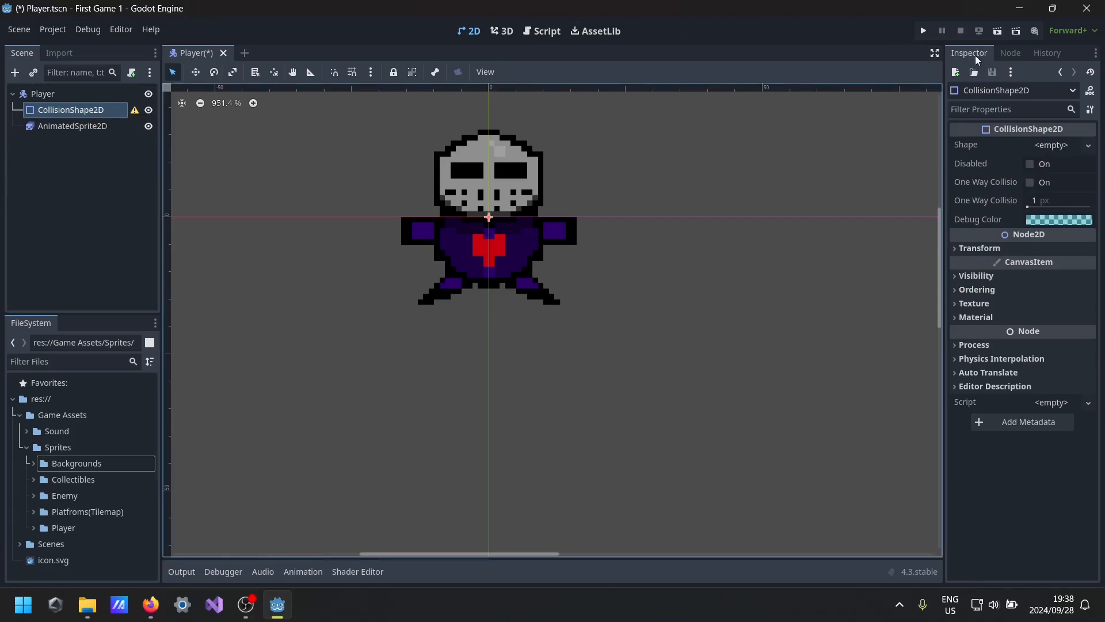
left_click(1067, 149)
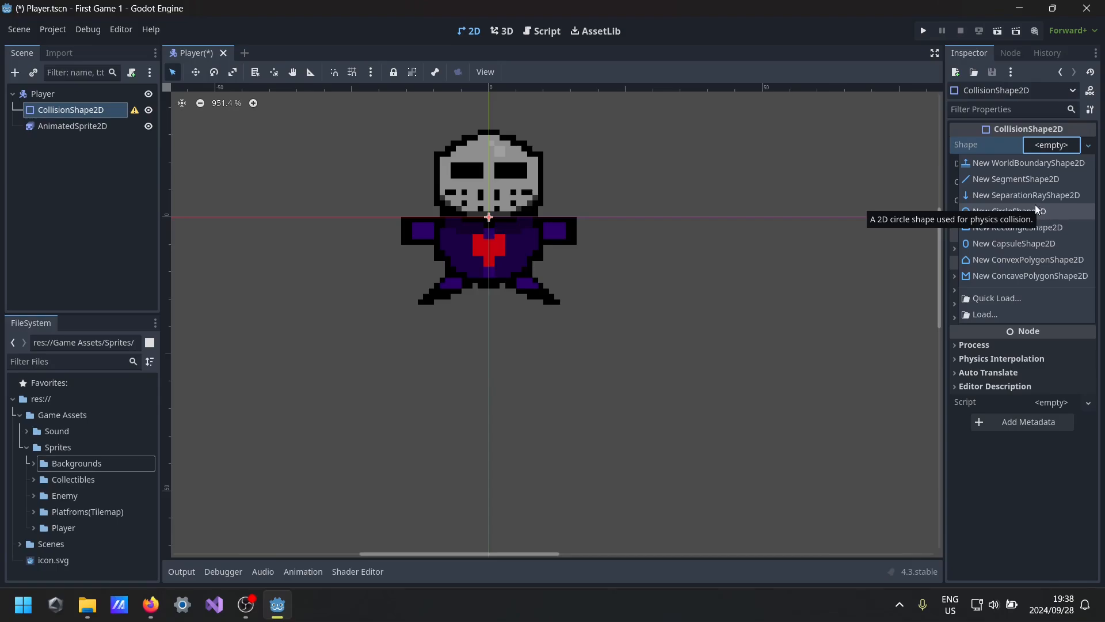
left_click(1011, 244)
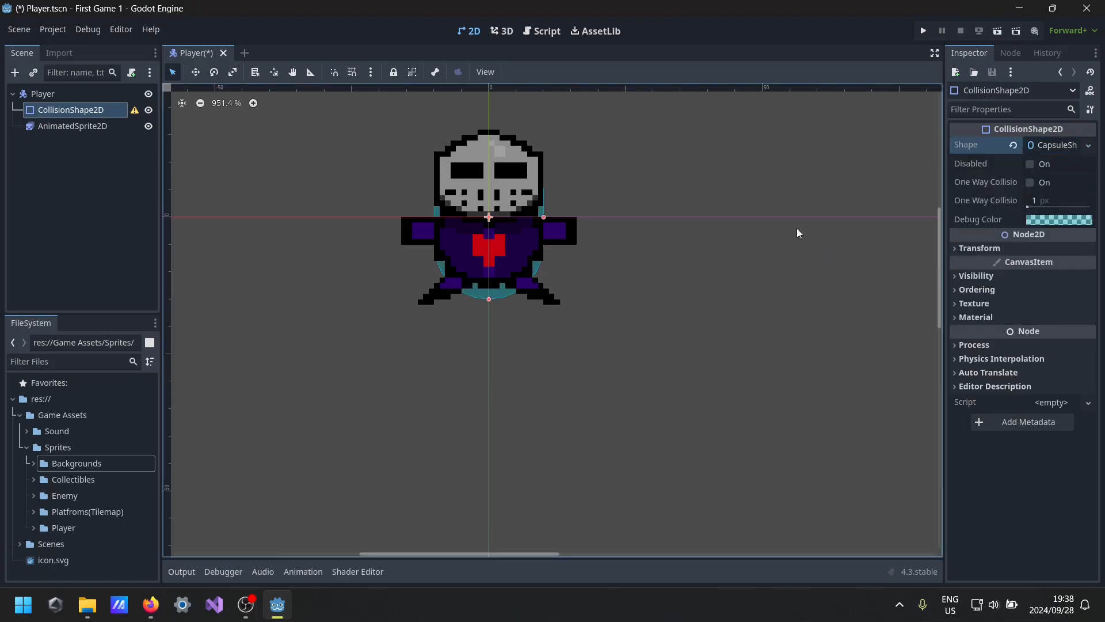
- Move the AnimatedSprite2D node above CollisionShape2D in the Player scene tree so the capsule draws over the sprite
scroll(582, 193, "up", 1)
left_click_drag(72, 126, 76, 107)
scroll(561, 212, "up", 1)
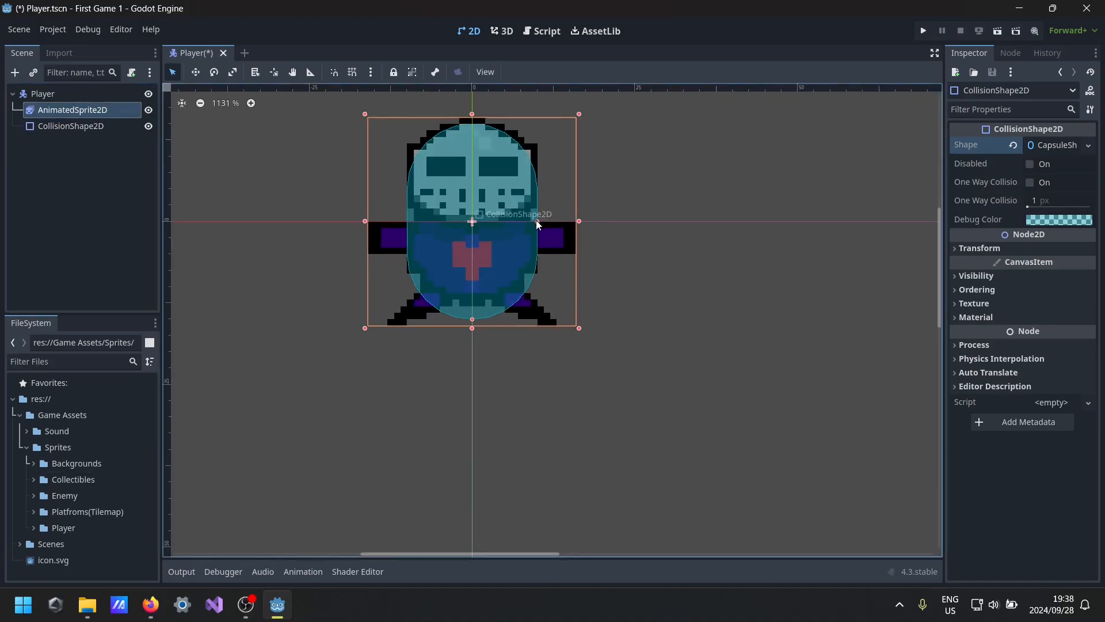
- Narrow and shorten the capsule to fit the character's body, shift it down to the feet, and save the scene
left_click_drag(537, 221, 517, 221)
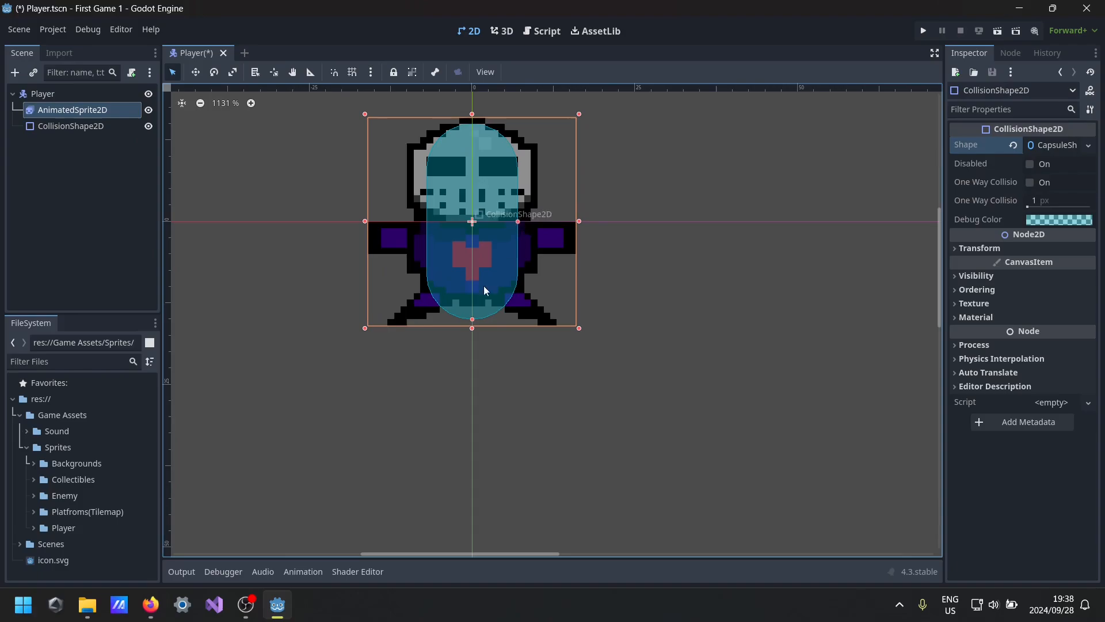
left_click_drag(471, 320, 472, 314)
left_click_drag(481, 269, 483, 281)
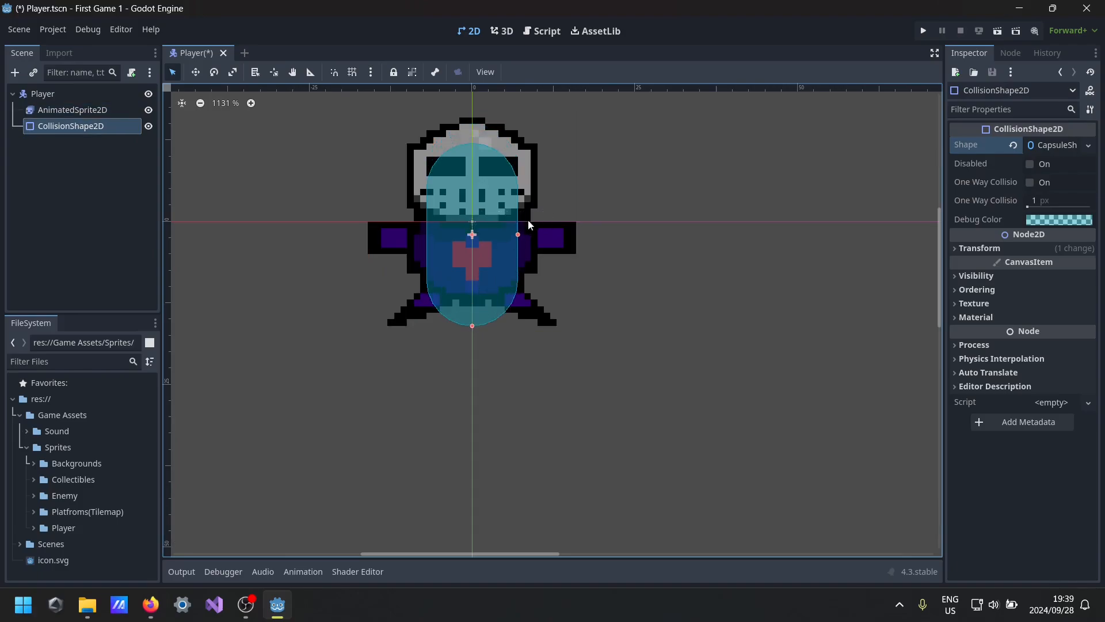
left_click(624, 203)
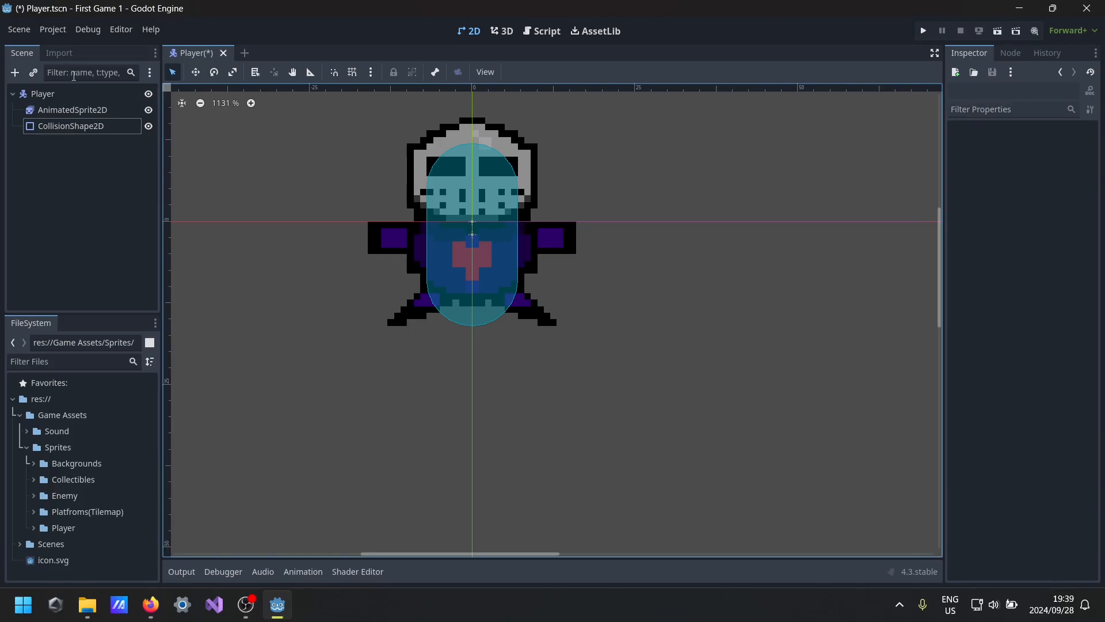
key("ctrl+s")
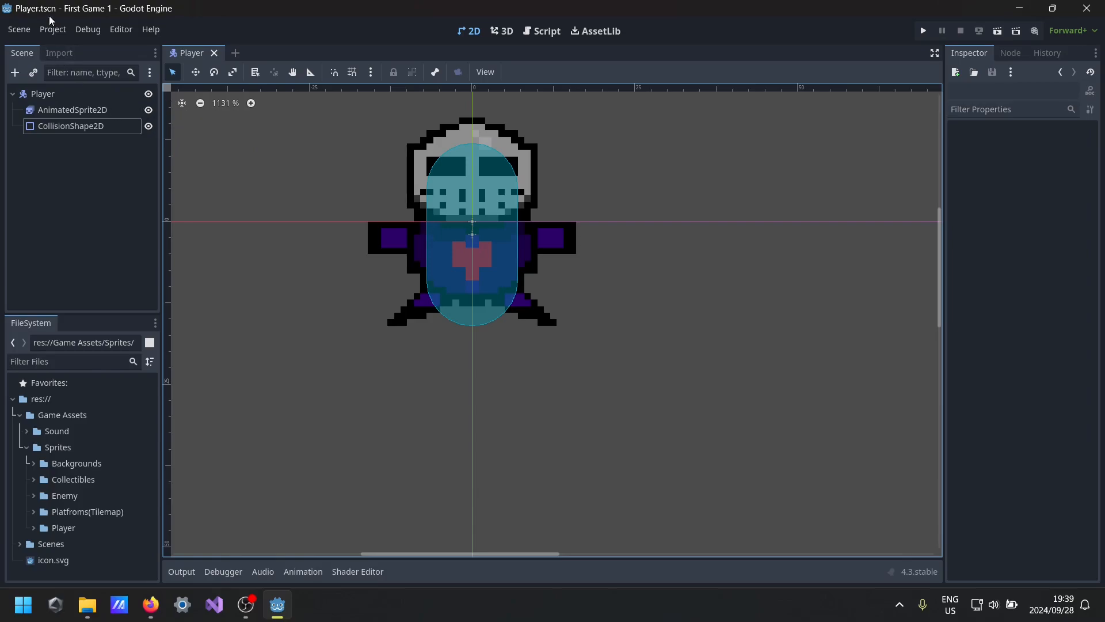
- Add a Camera2D node as a child of the Player node
left_click(56, 96)
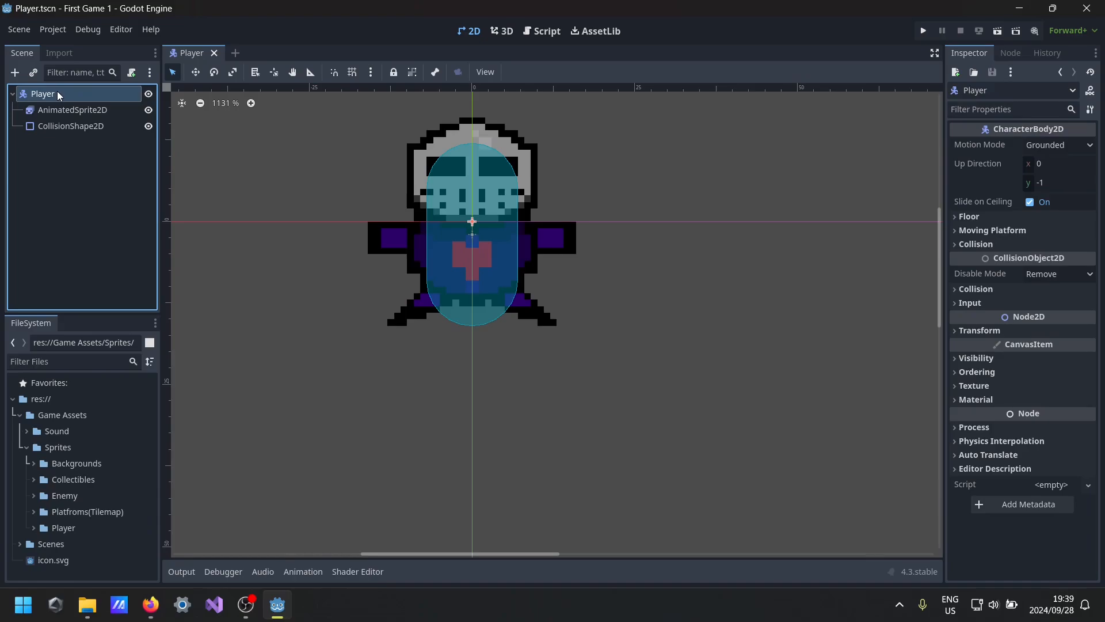
key("ctrl+a")
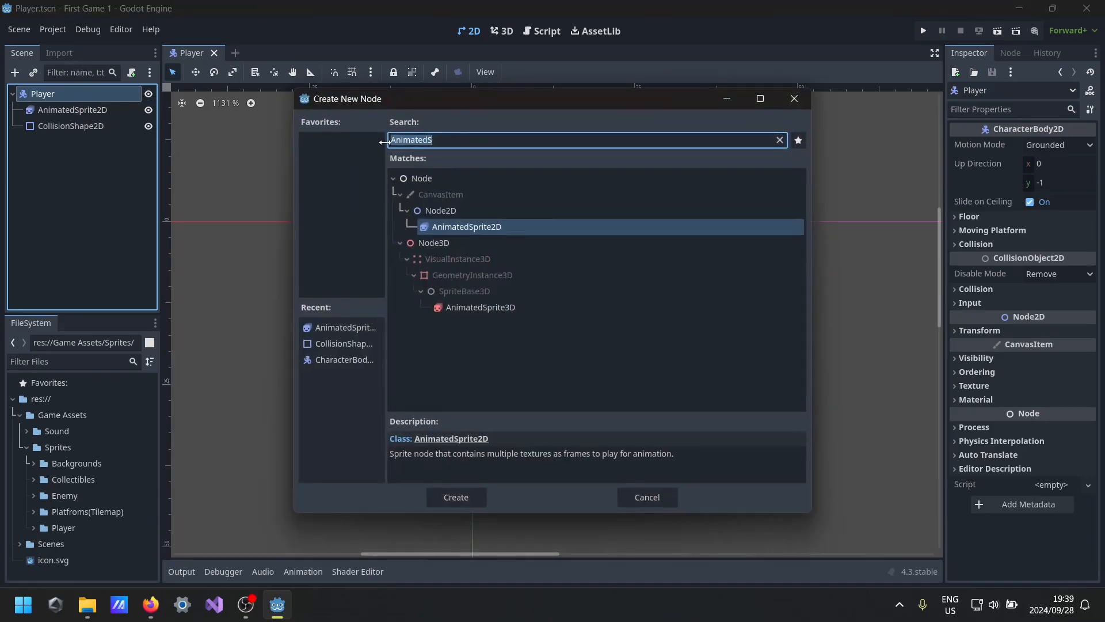
type("cam")
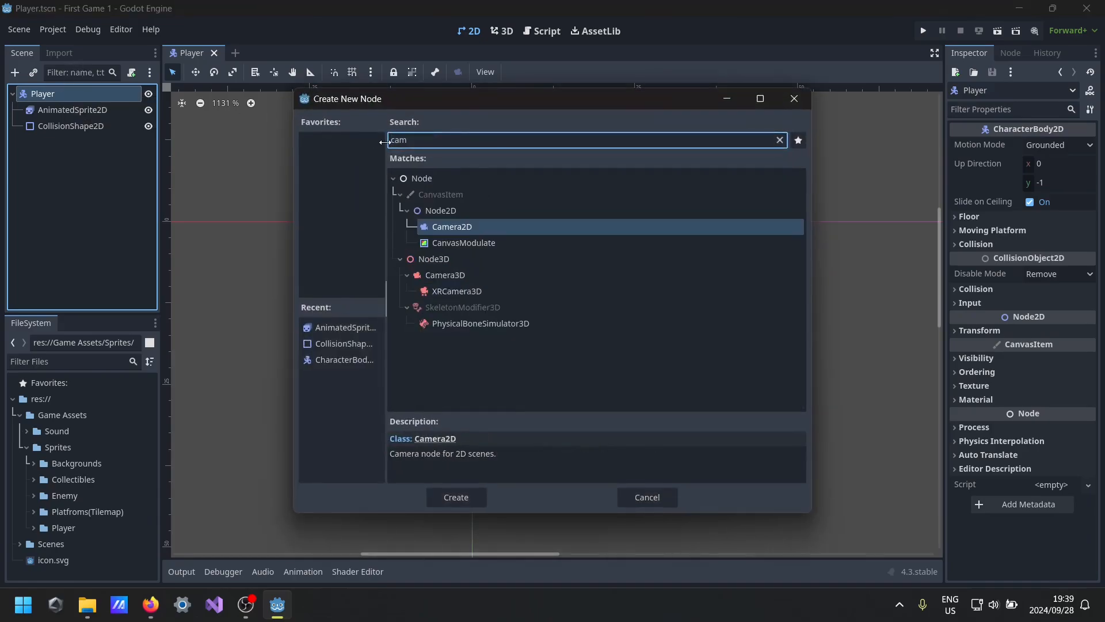
key("Return")
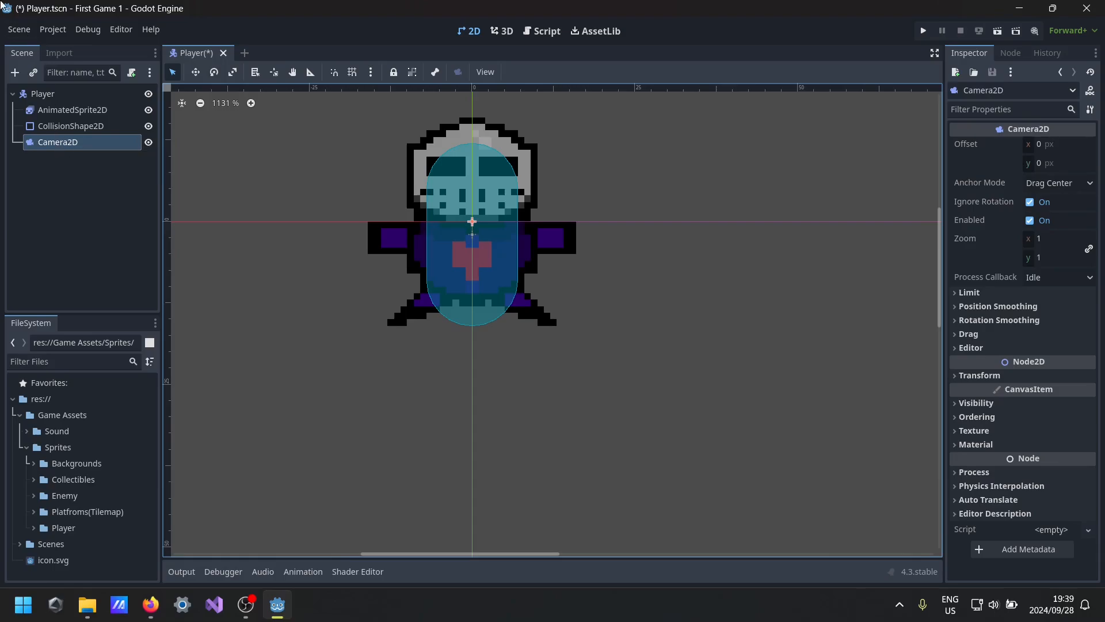
- Add an AudioStreamPlayer2D node as a child of the Player node
left_click(54, 91)
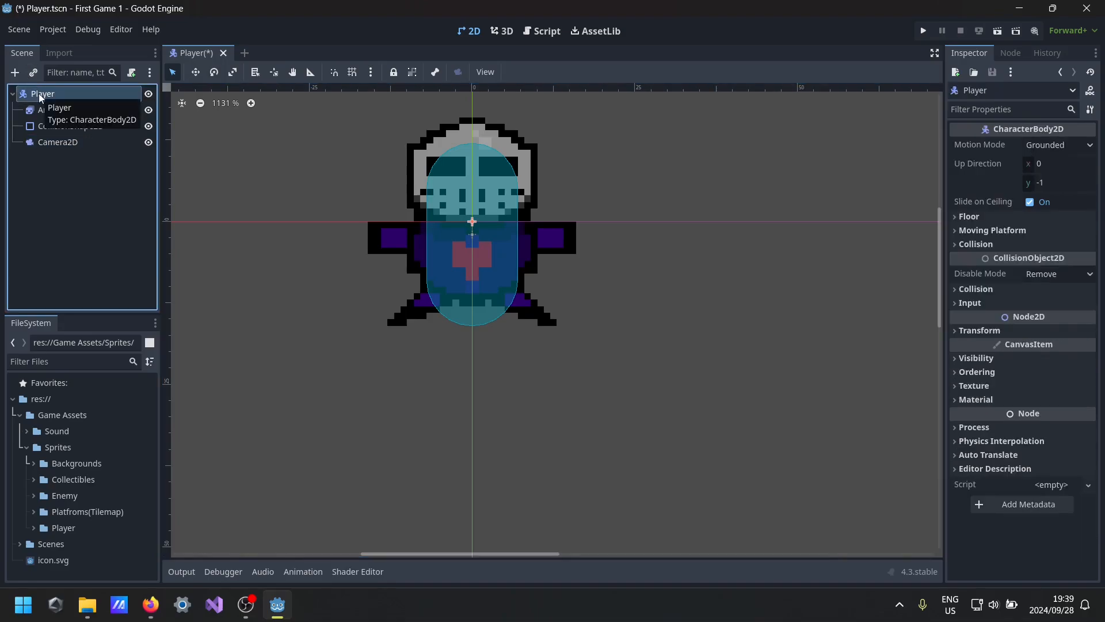
key("ctrl+a")
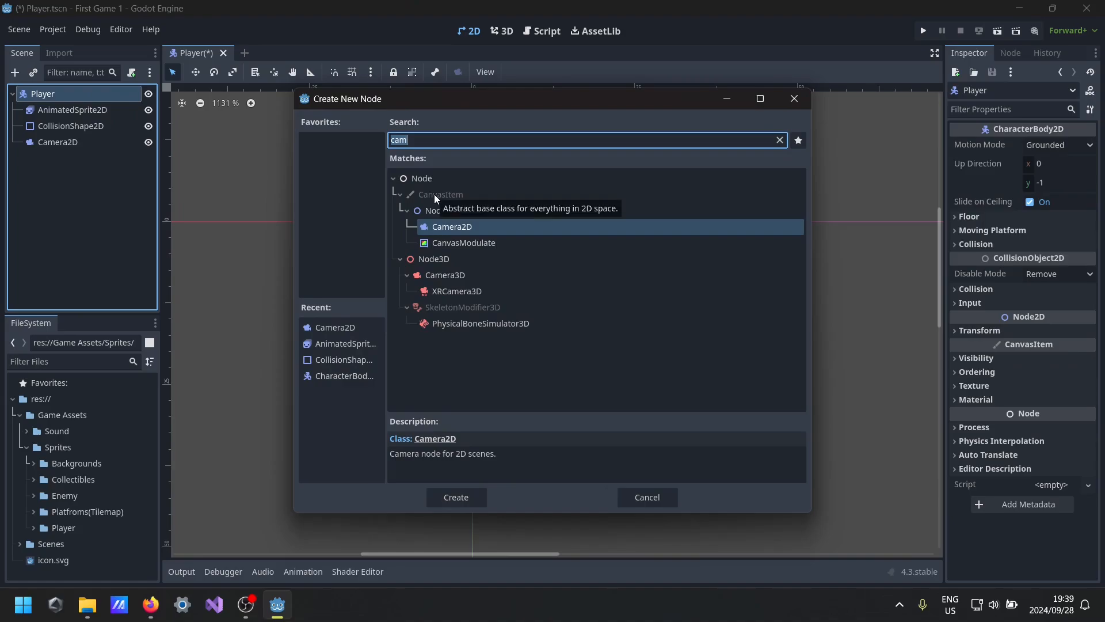
key("BackSpace")
type("Audio")
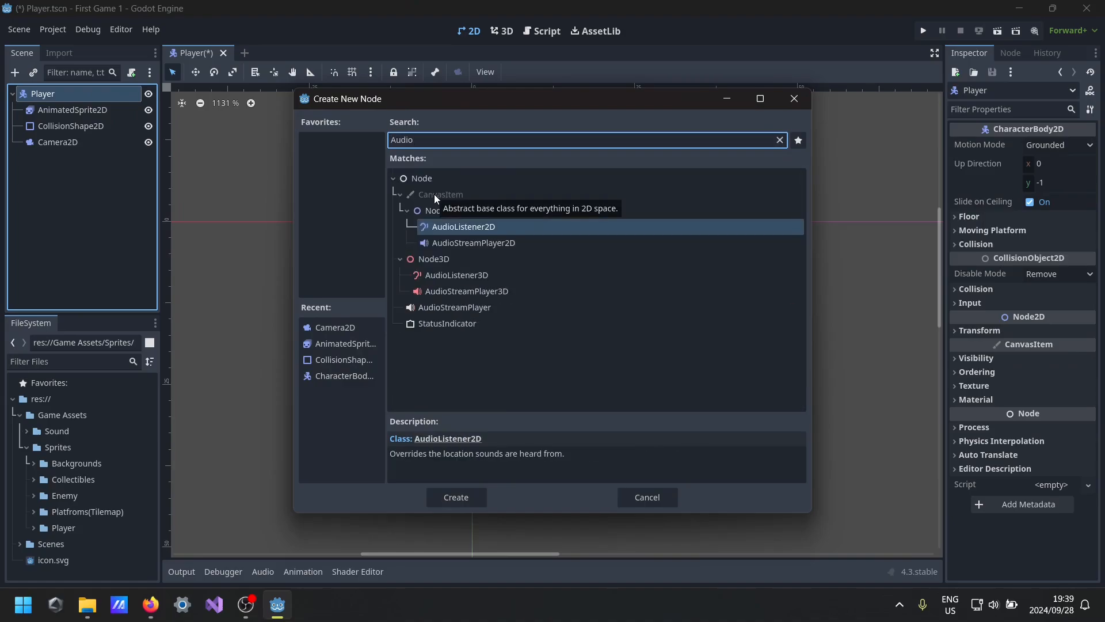
key("Down")
key("Return")
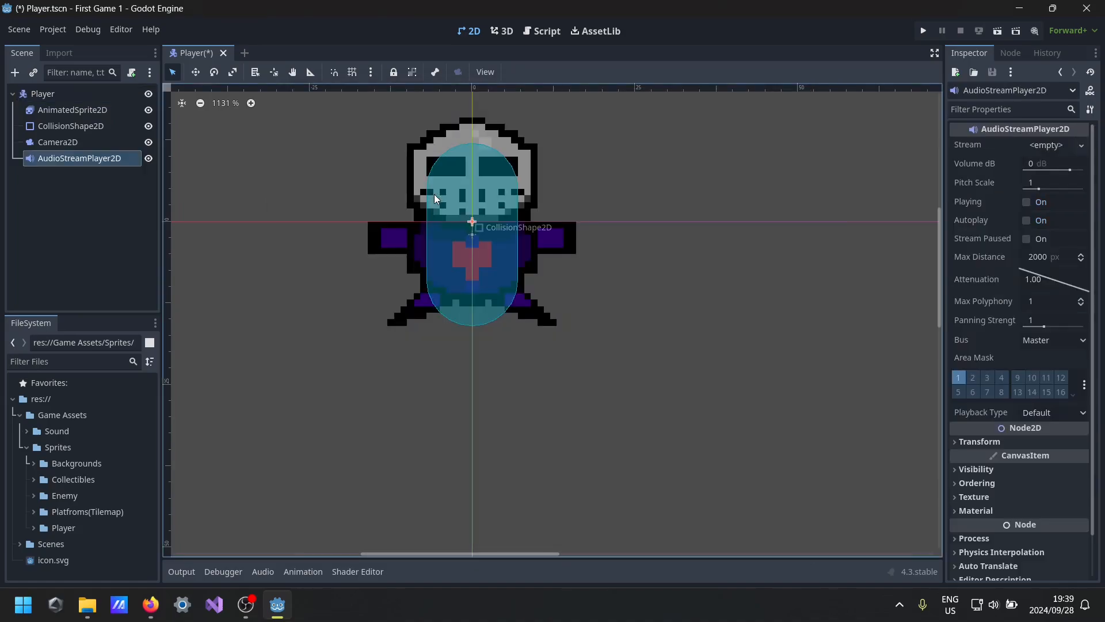
- Add a second AudioStreamPlayer2D node as a child of the Player root node
left_click(62, 94)
left_click(15, 71)
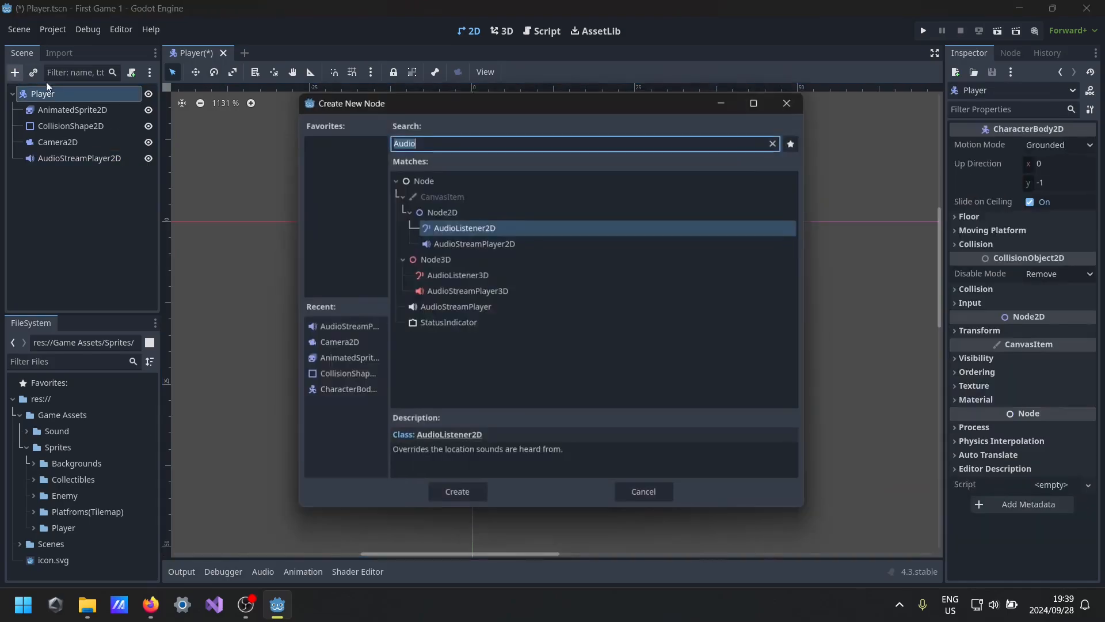
type("audui")
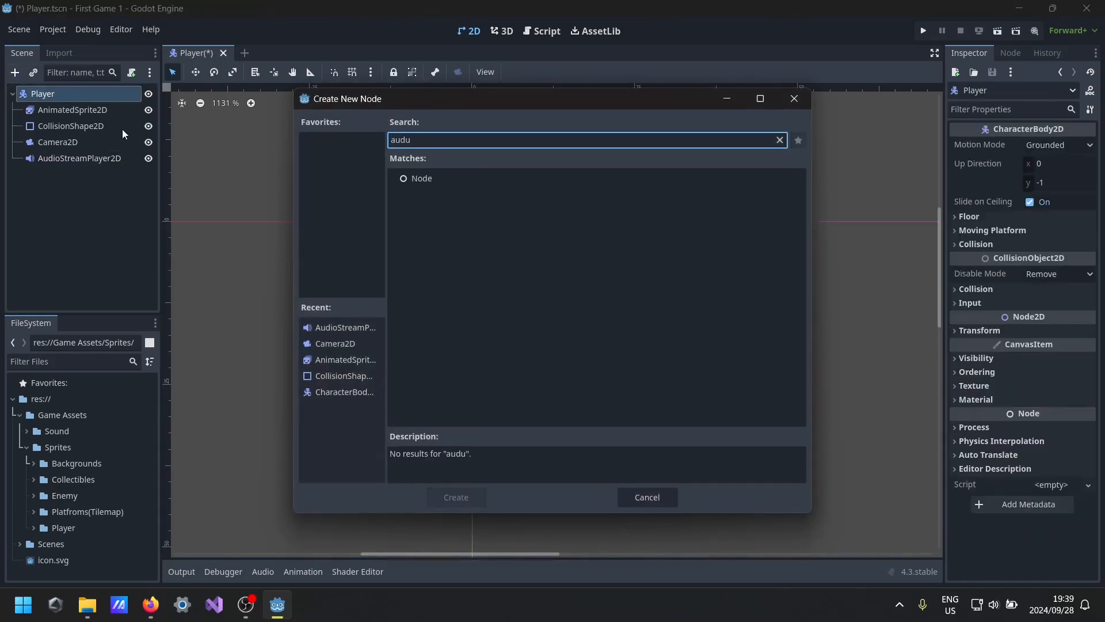
key("BackSpace")
key("Down")
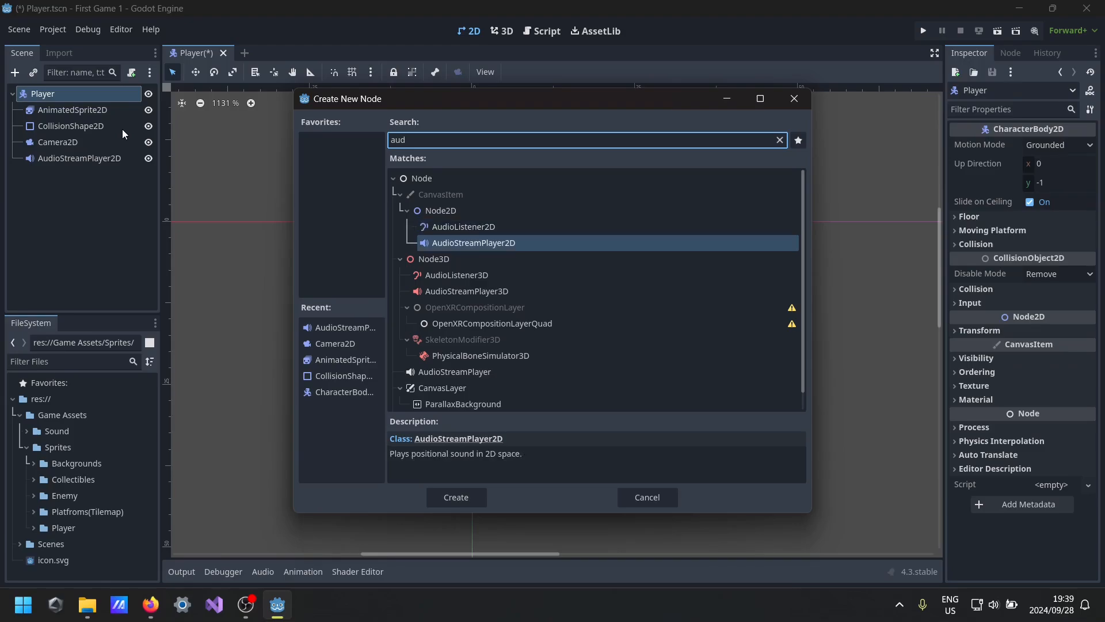
key("Return")
- Rename the first AudioStreamPlayer2D node to JumpSound
double_click(114, 158)
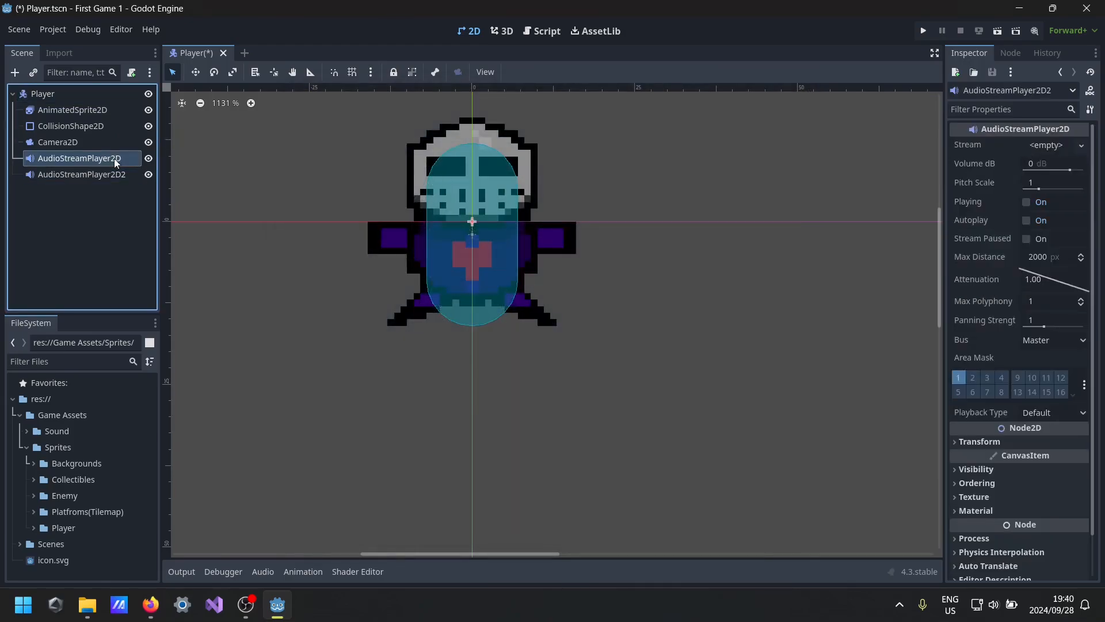
key("BackSpace")
type("jum")
key("BackSpace")
key("BackSpace")
key("BackSpace")
type("JumpSound")
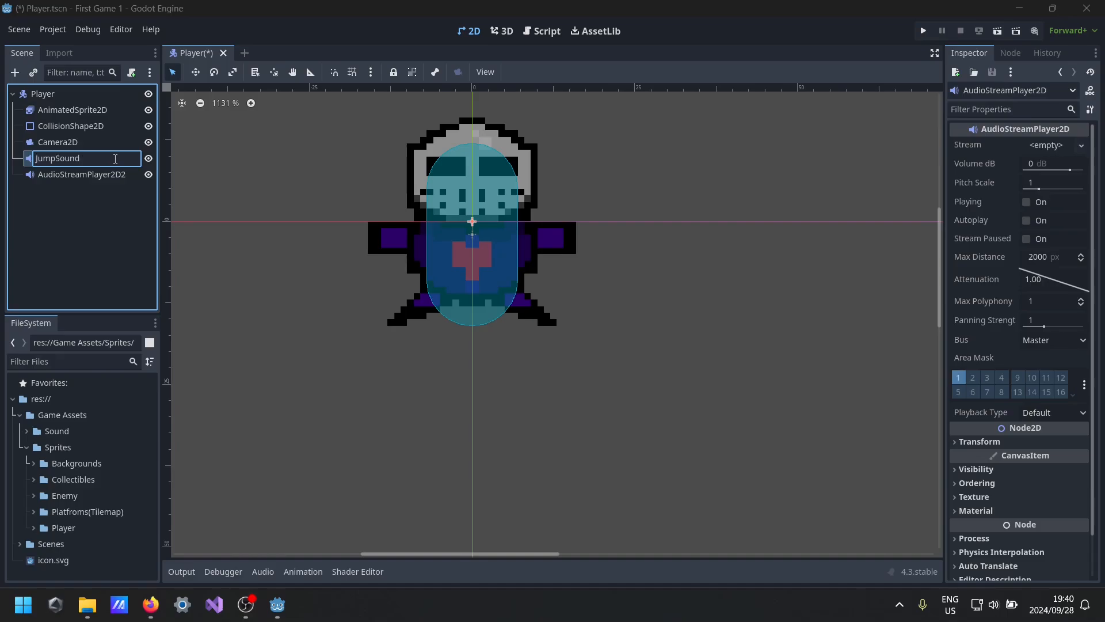
key("Return")
- Rename the second audio player node to DeathSound
double_click(88, 175)
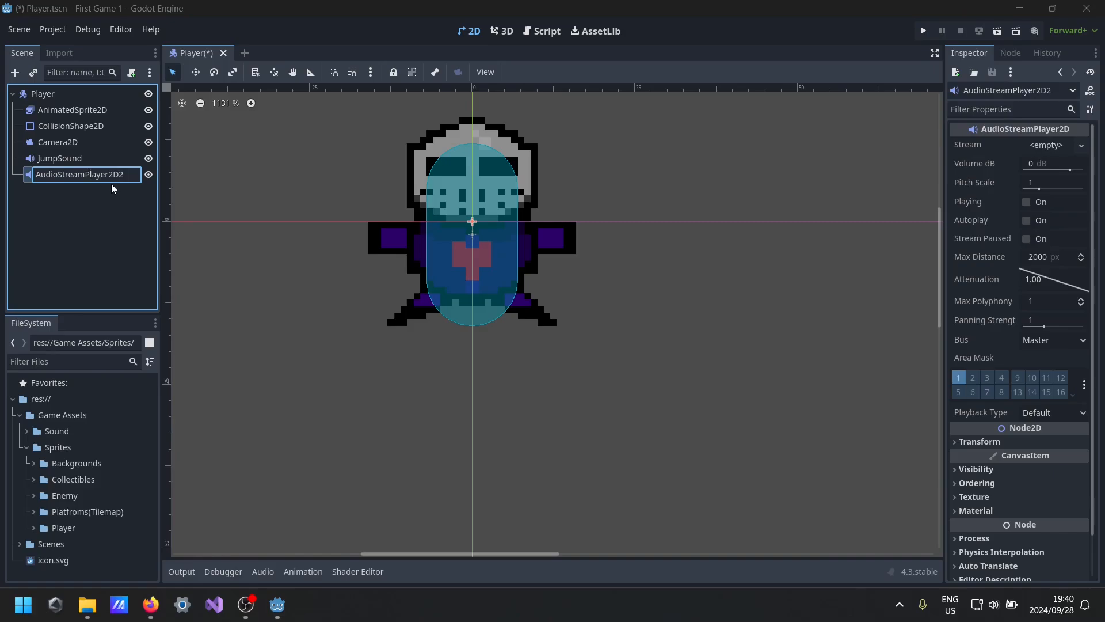
key("ctrl+a")
type("DeathSound")
key("Return")
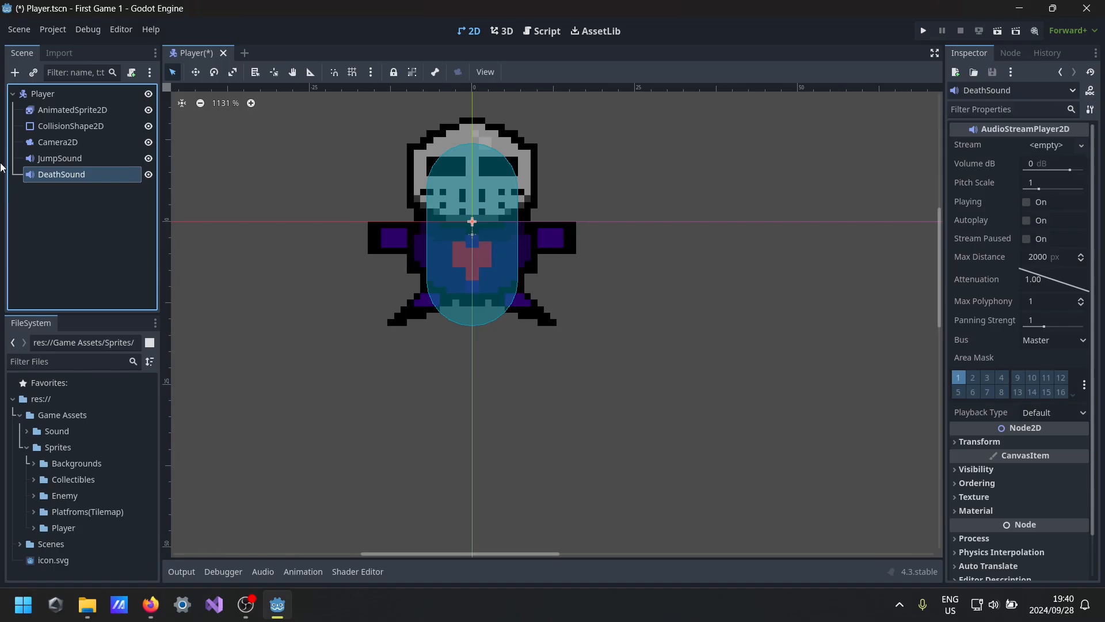
- Assign jump.wav from the SFX folder as JumpSound's stream and hurt.wav as DeathSound's stream
left_click(78, 160)
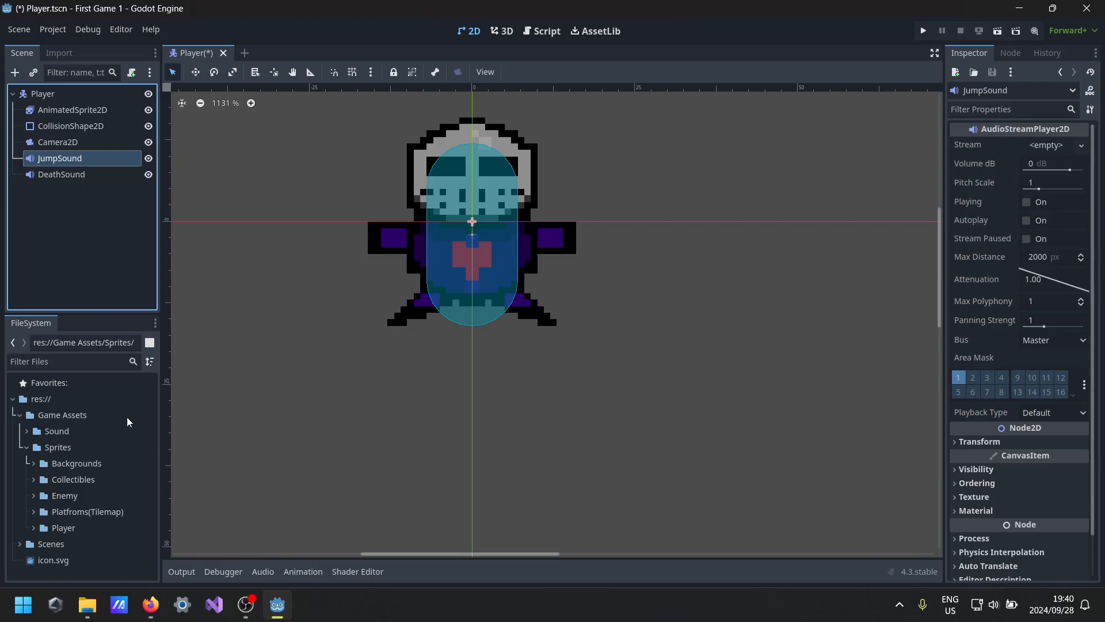
left_click(26, 435)
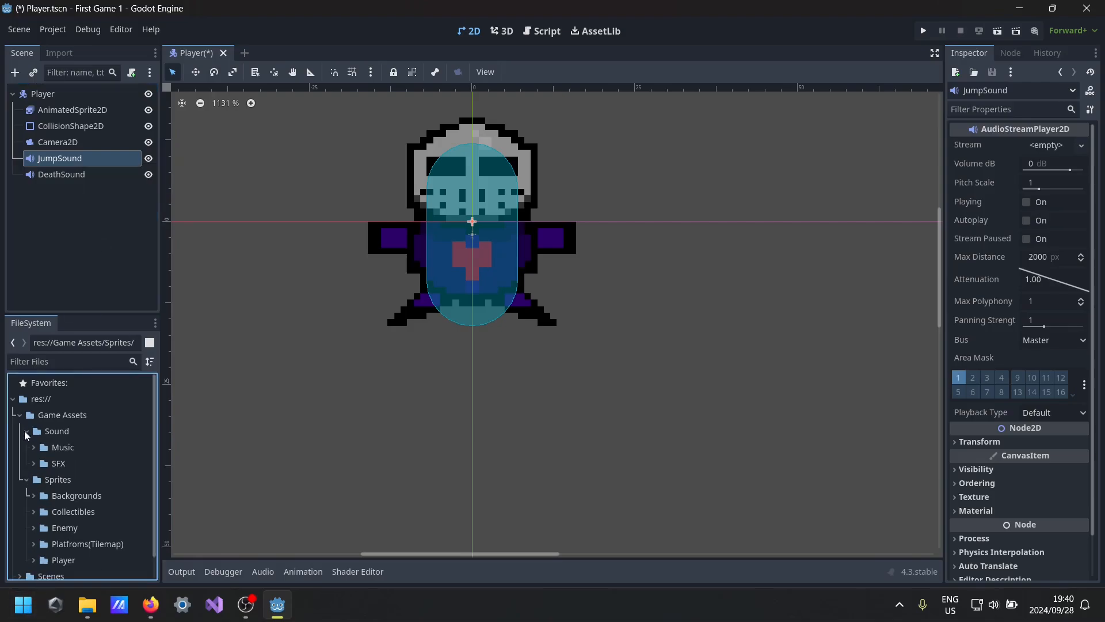
left_click(65, 161)
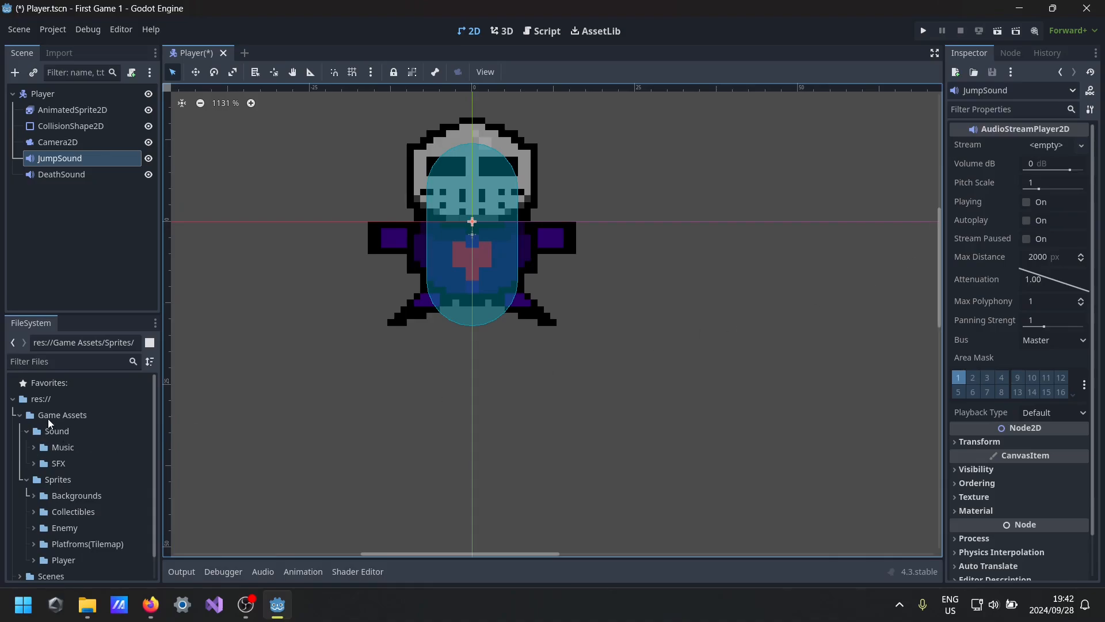
left_click(33, 464)
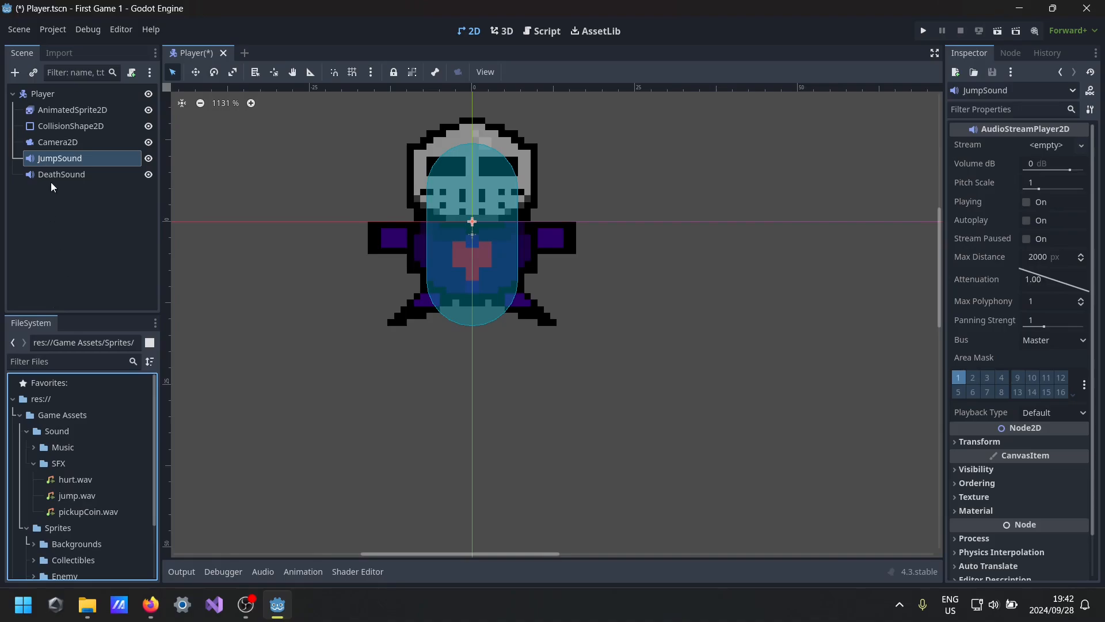
left_click(70, 495)
left_click_drag(70, 495, 1043, 149)
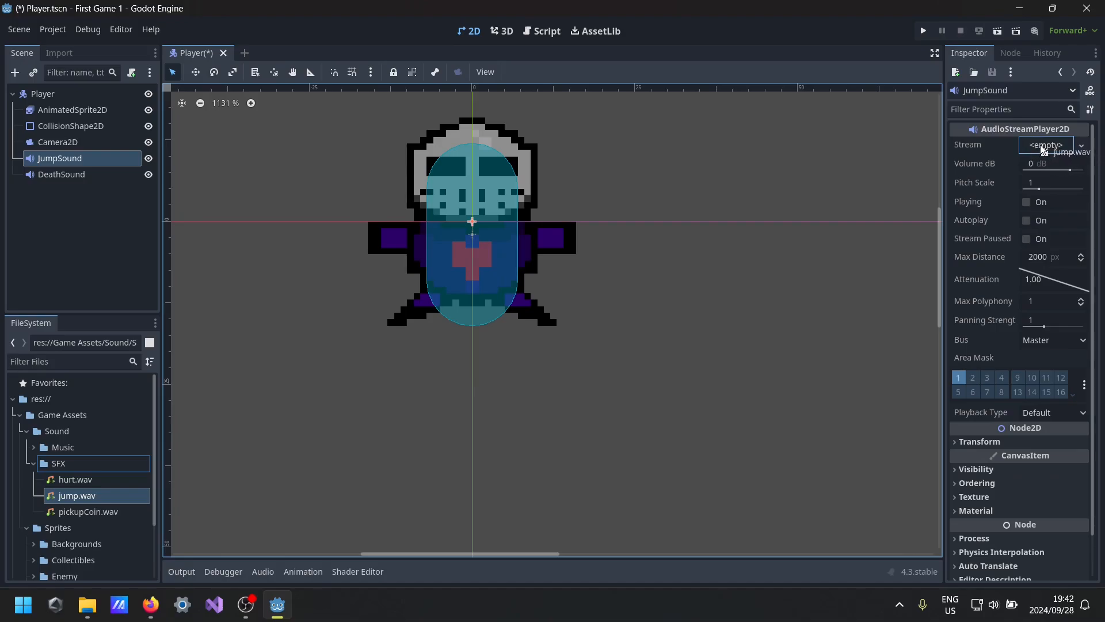
left_click_drag(1043, 149, 1041, 145)
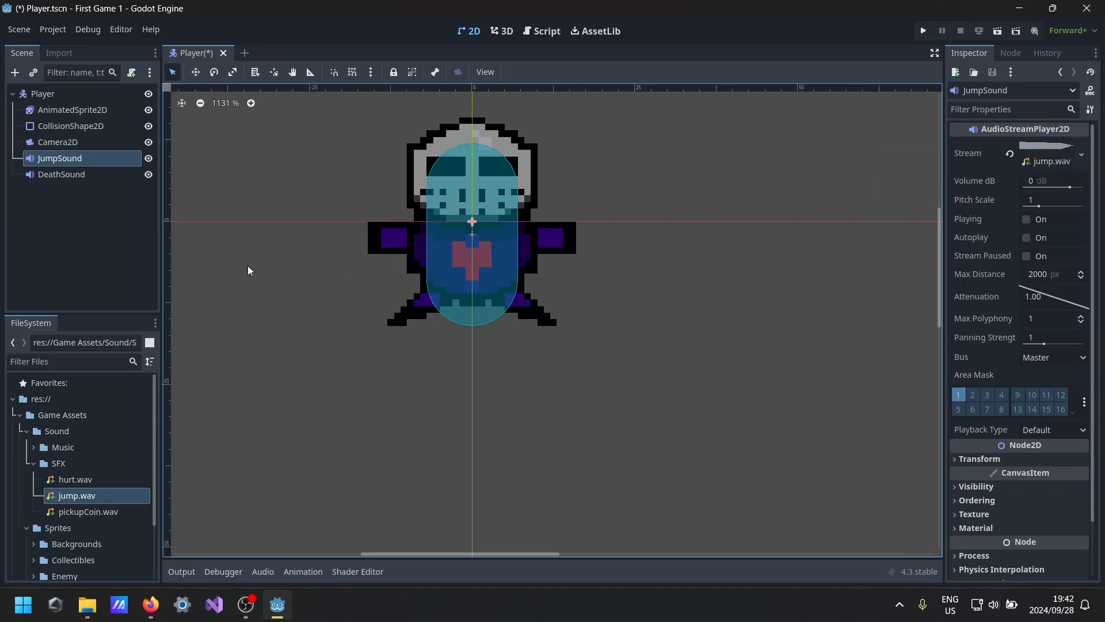
left_click(80, 174)
left_click_drag(77, 479, 1044, 147)
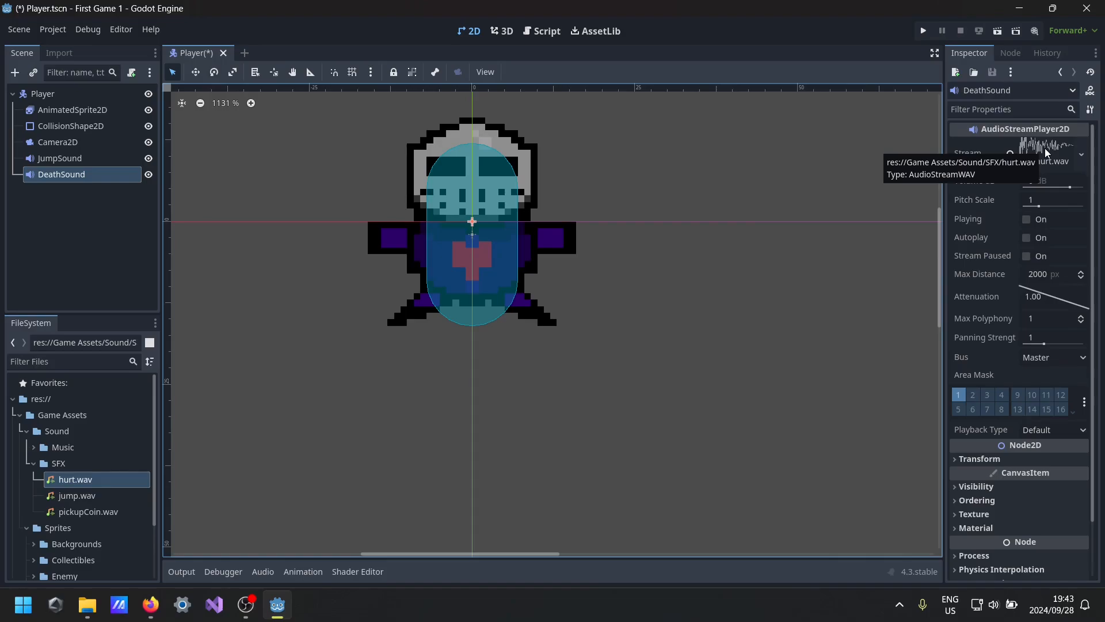
- Add a Timer node as a child of the Player root node
left_click(72, 95)
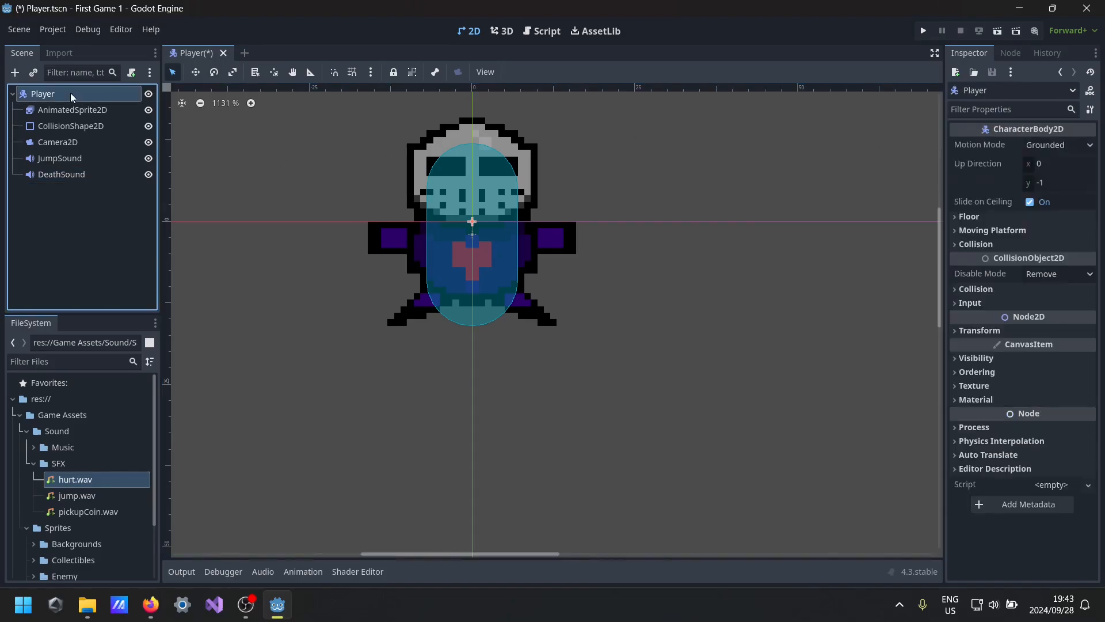
left_click(12, 72)
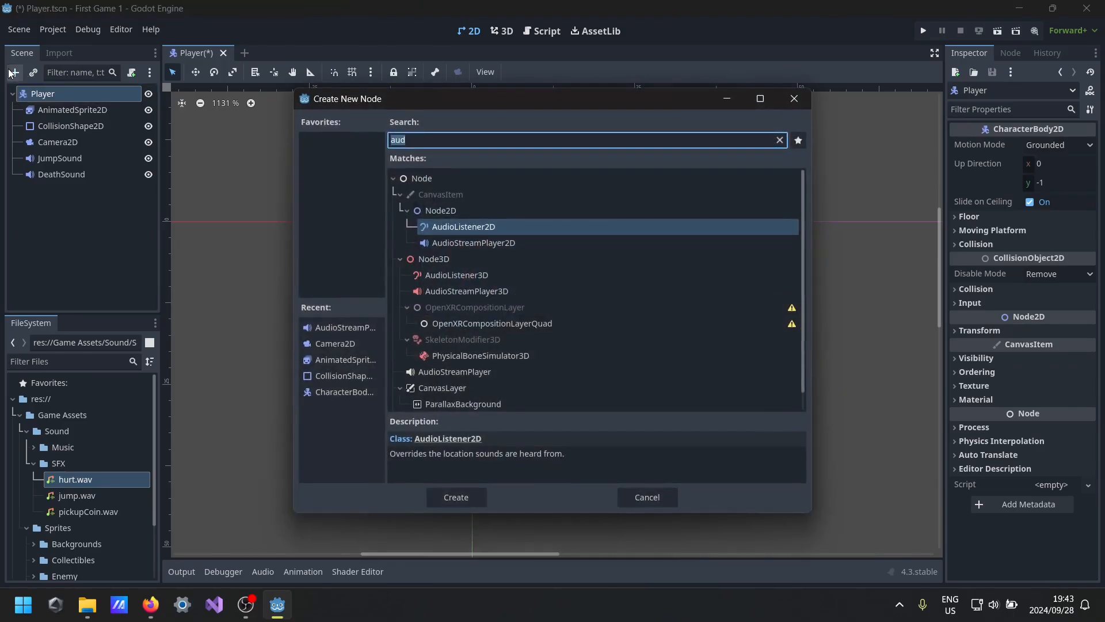
type("Timer")
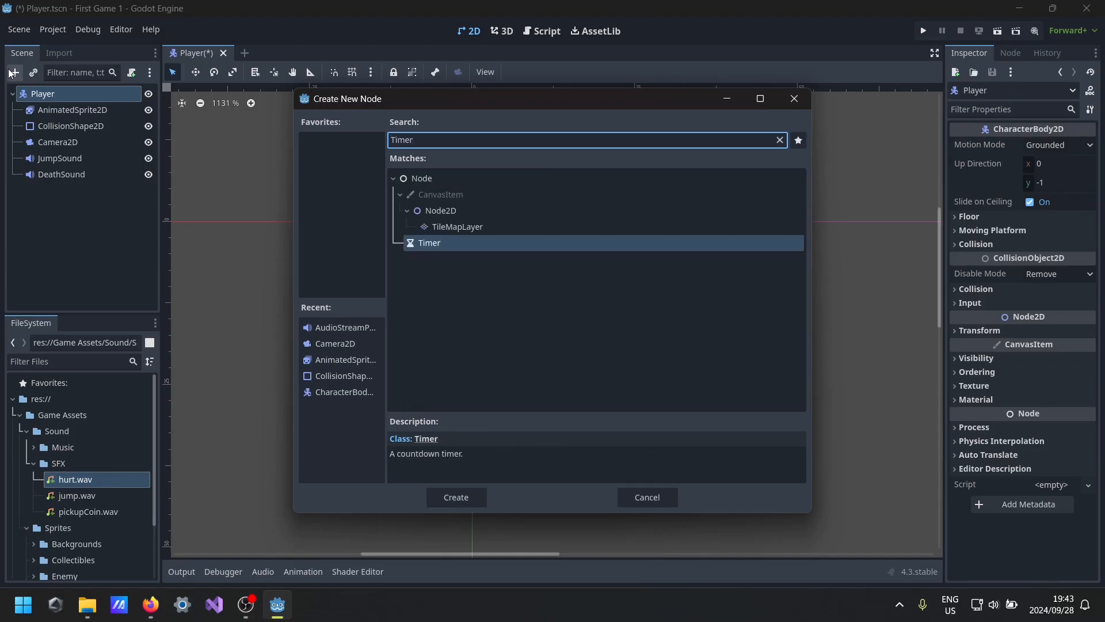
key("Return")
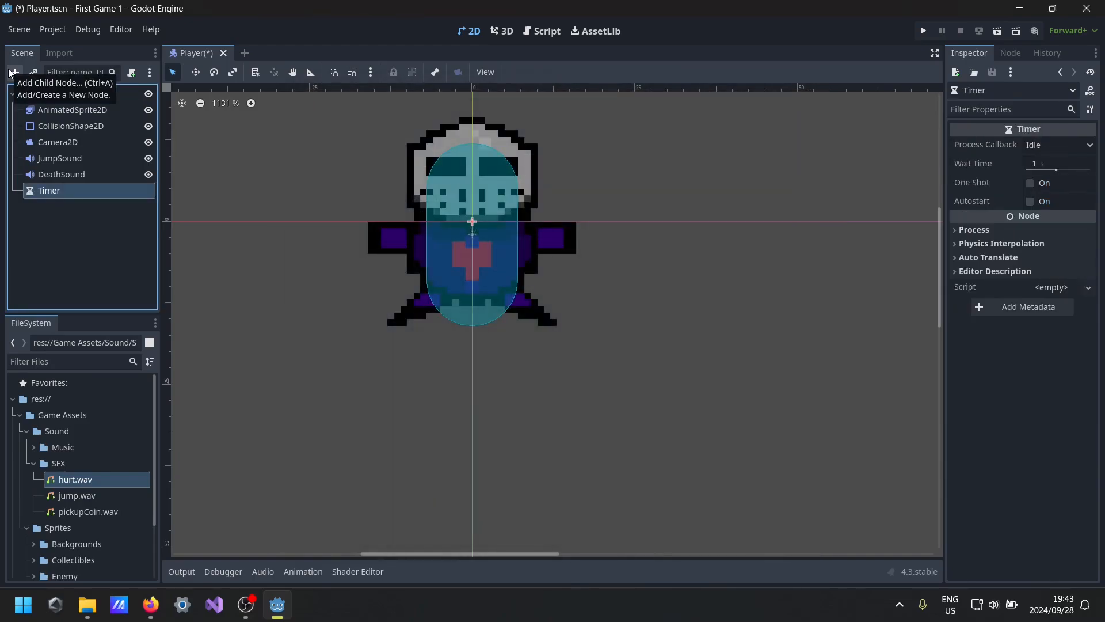
- Rename the Timer node to DeathTimer
double_click(89, 195)
key("BackSpace")
key("BackSpace")
key("BackSpace")
key("BackSpace")
key("BackSpace")
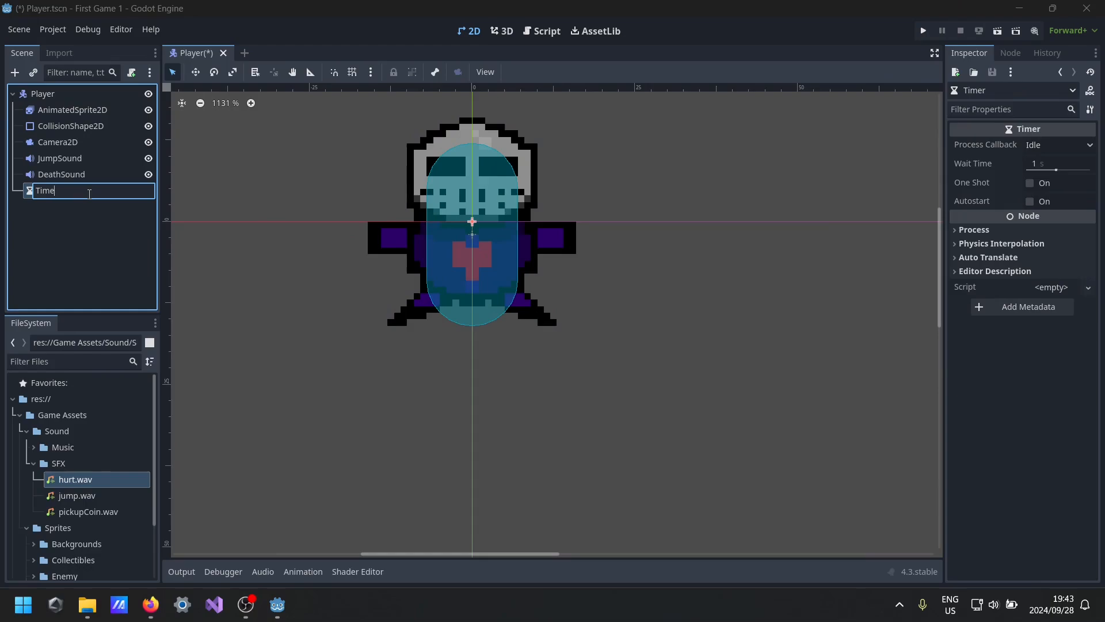
type("Death")
type("Timw")
key("BackSpace")
type("er")
key("Return")
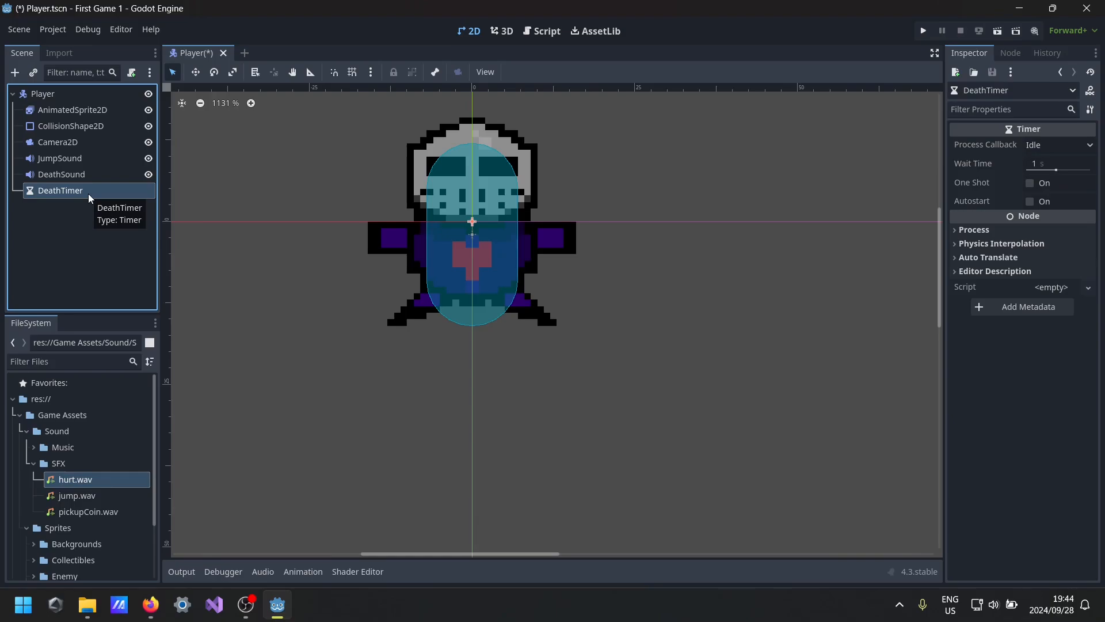
- Start attaching a script to the Player node and set its location to player.gd in a new Scripts folder under res://
left_click(56, 100)
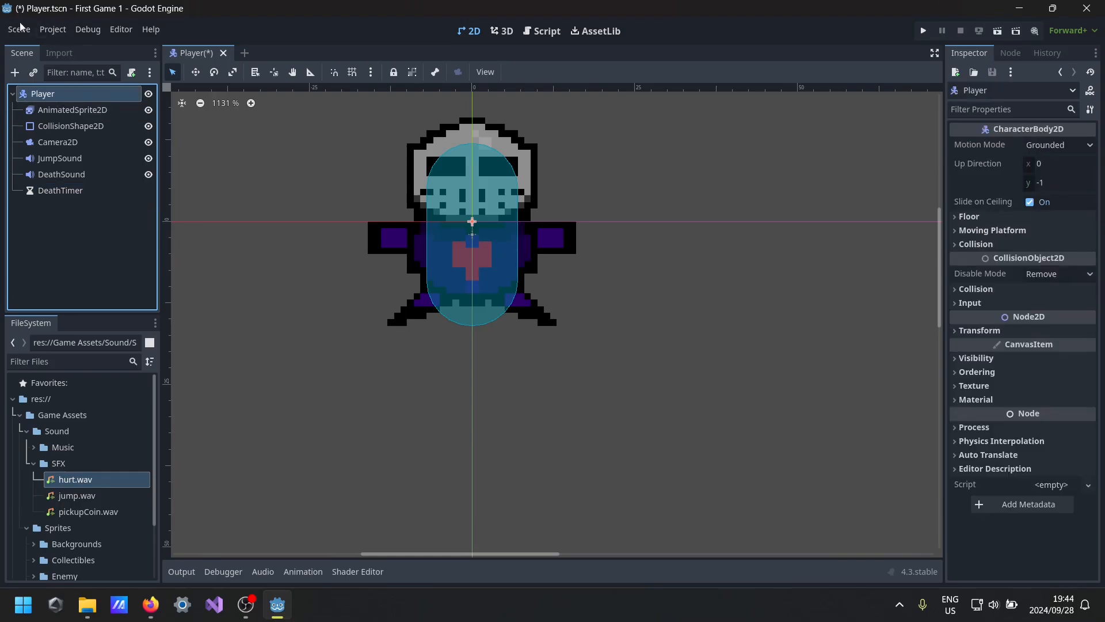
left_click(132, 75)
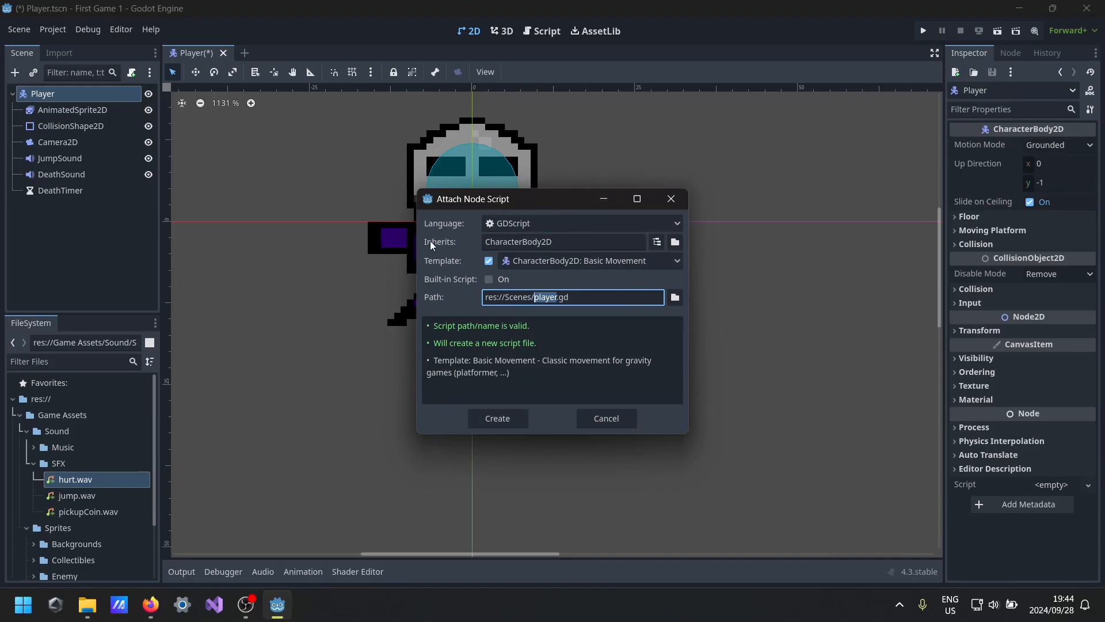
left_click(535, 262)
left_click(535, 262)
left_click_drag(504, 297, 535, 297)
left_click(569, 299)
left_click(675, 298)
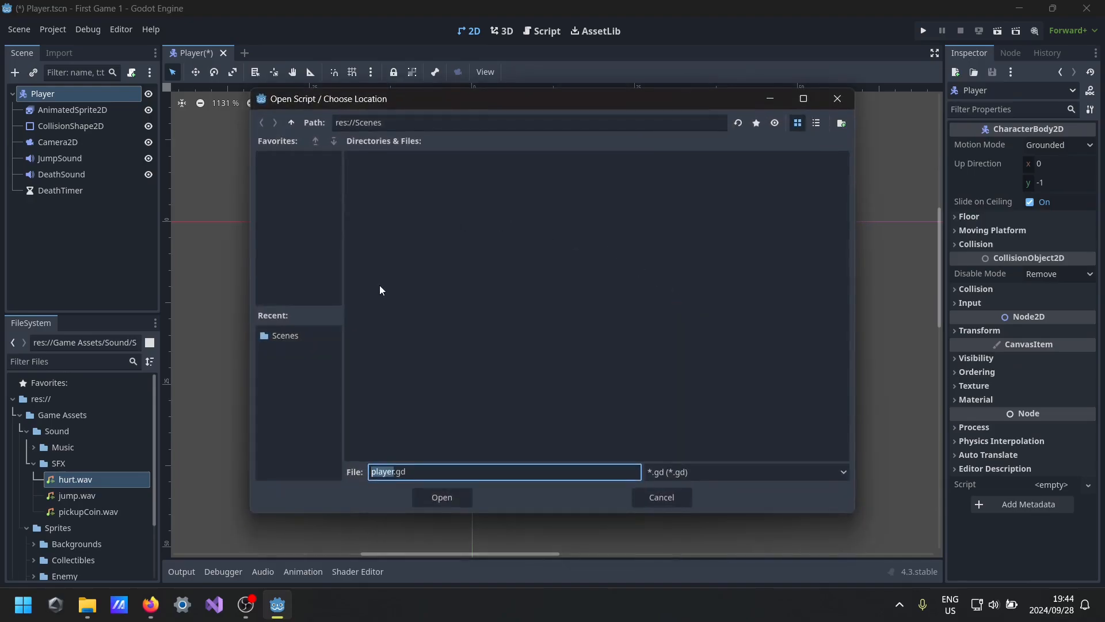
left_click(292, 122)
right_click(458, 285)
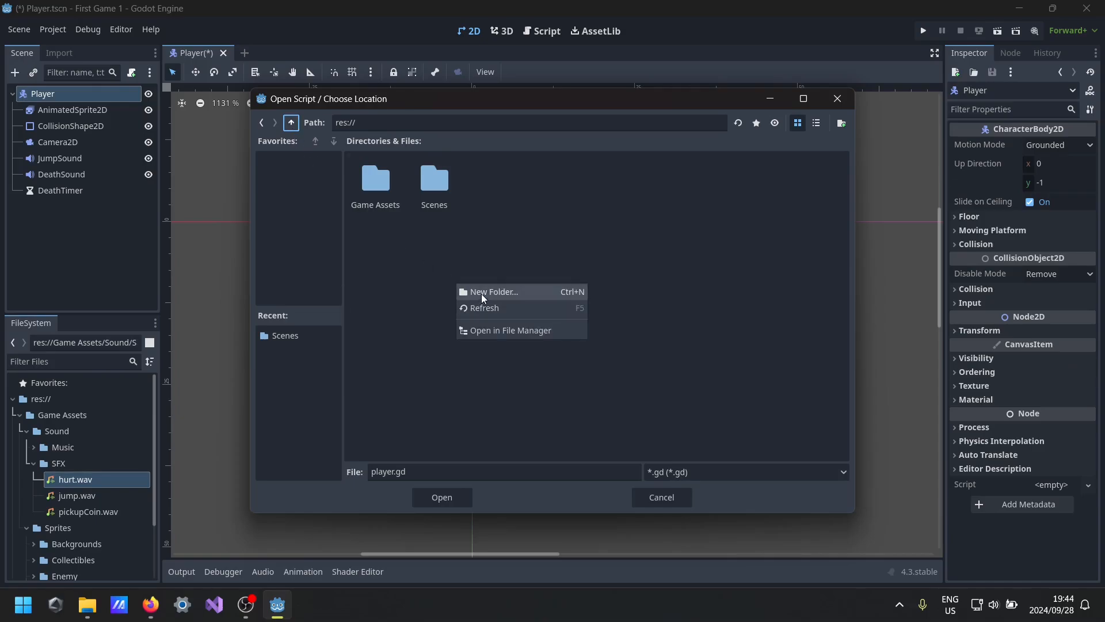
left_click(483, 295)
type("Scripts")
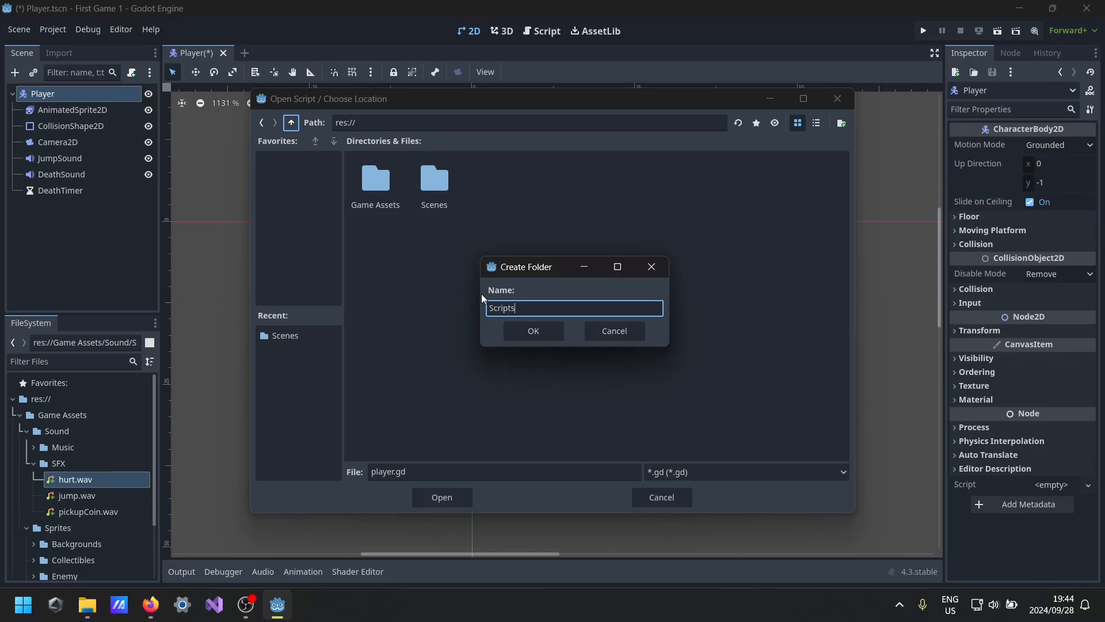
key("Return")
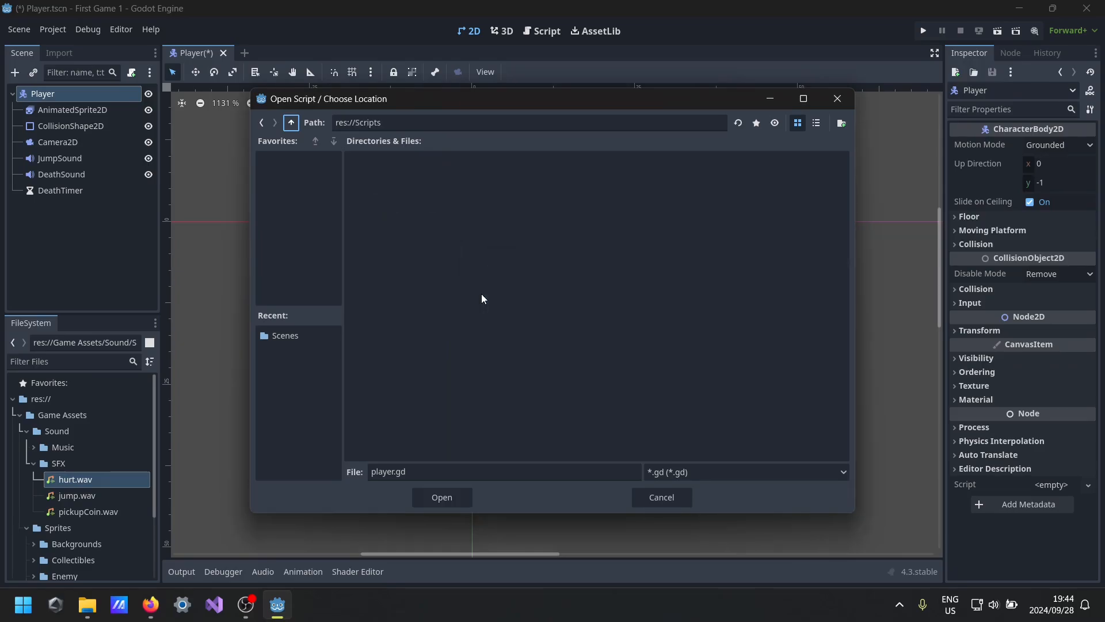
left_click(451, 496)
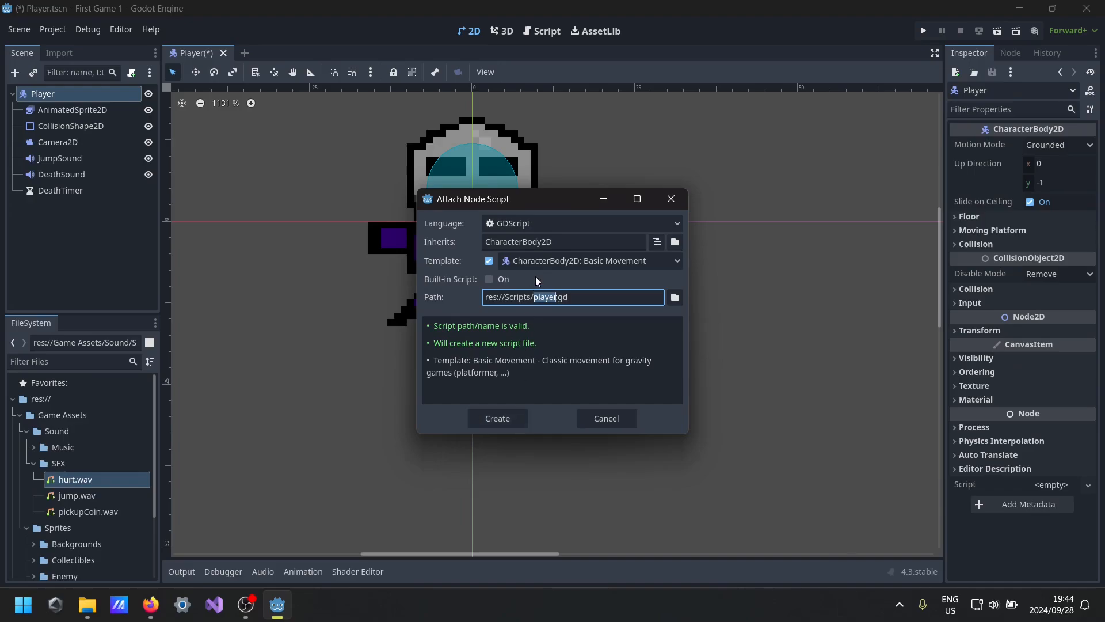
- Create the player.gd script from the CharacterBody2D: Basic Movement template
left_click(544, 262)
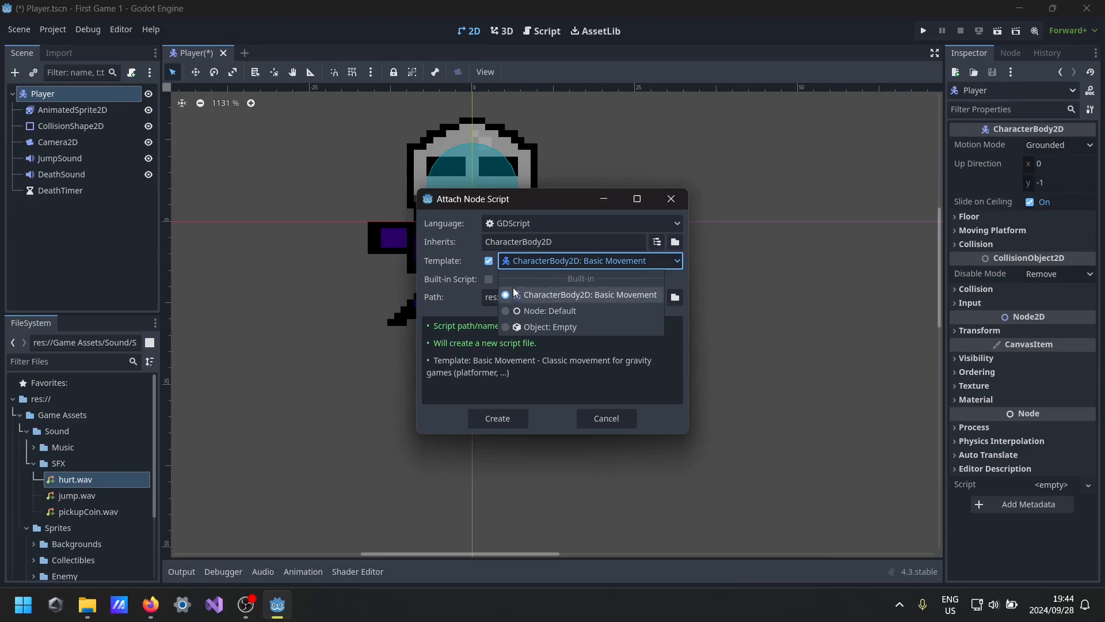
left_click(602, 267)
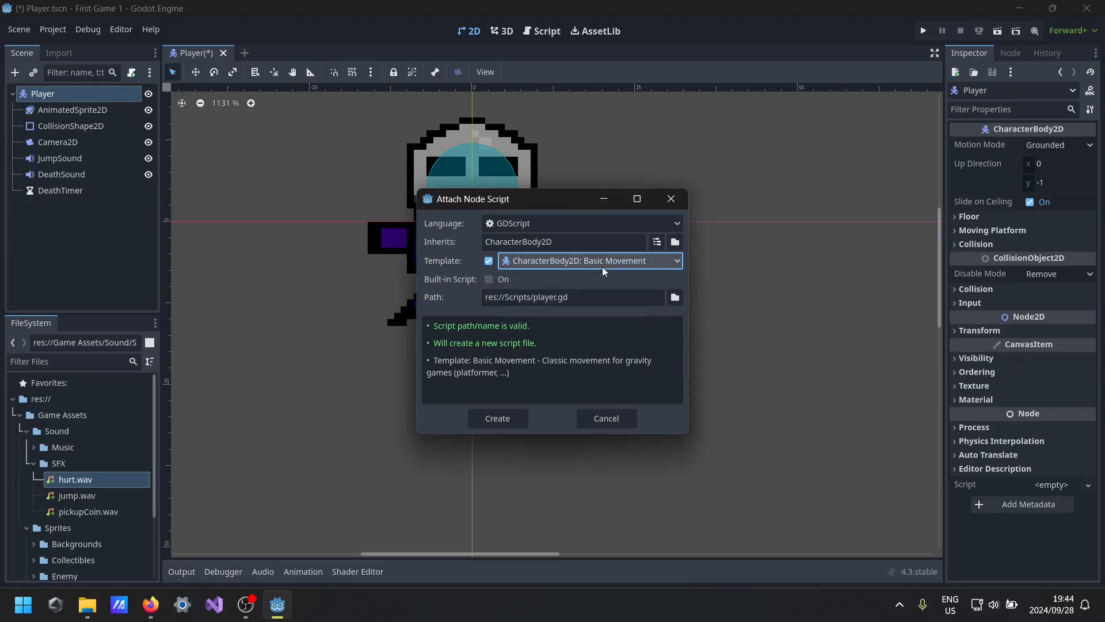
left_click(509, 425)
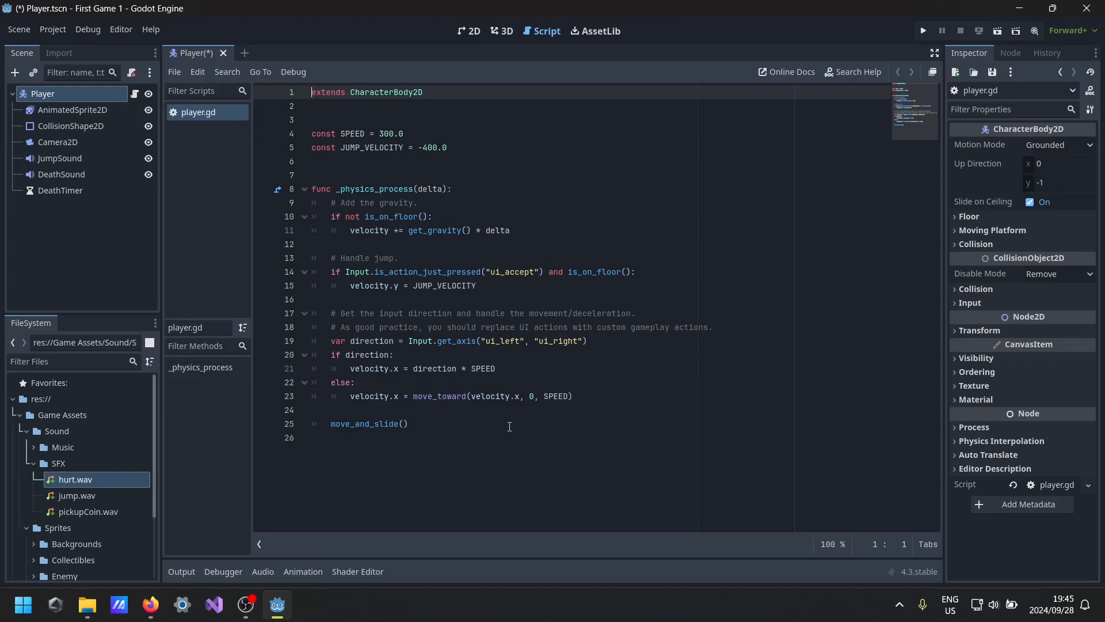
- Examine the template code in player.gd, including the speed and jump velocity constants and the gravity and jump handling
left_click_drag(454, 424, 283, 94)
left_click(433, 327)
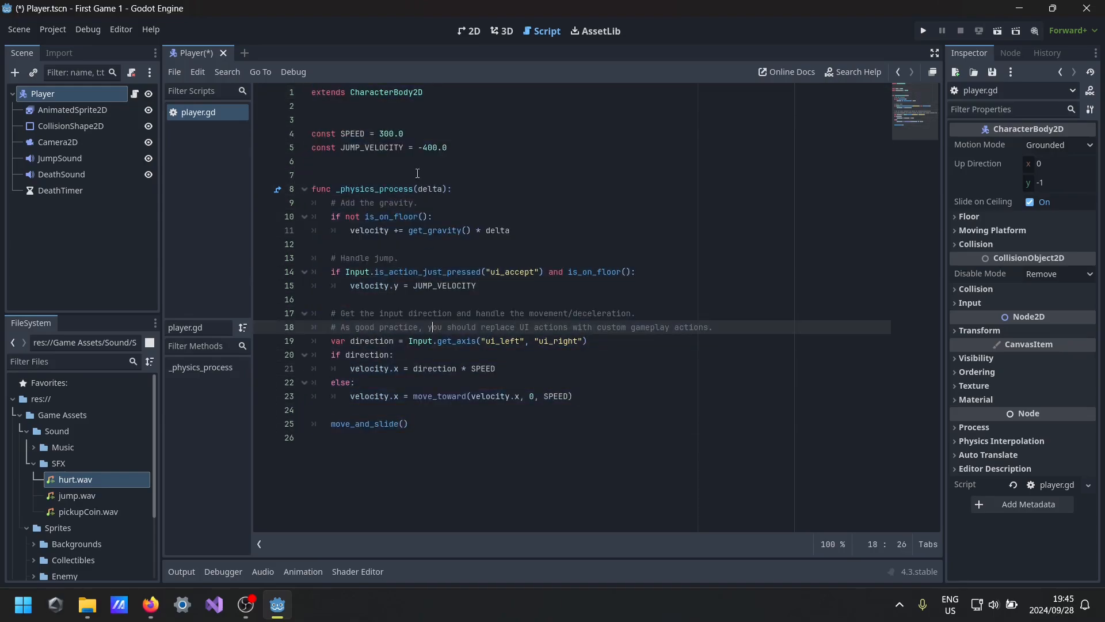
left_click_drag(454, 145, 340, 147)
left_click_drag(412, 135, 356, 126)
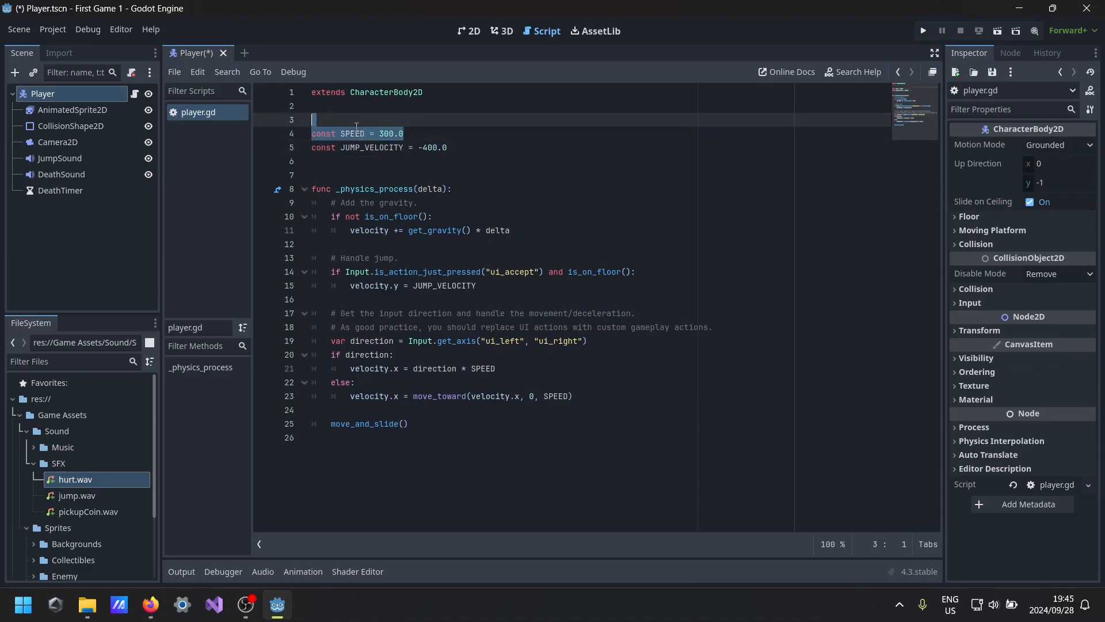
left_click_drag(446, 148, 357, 148)
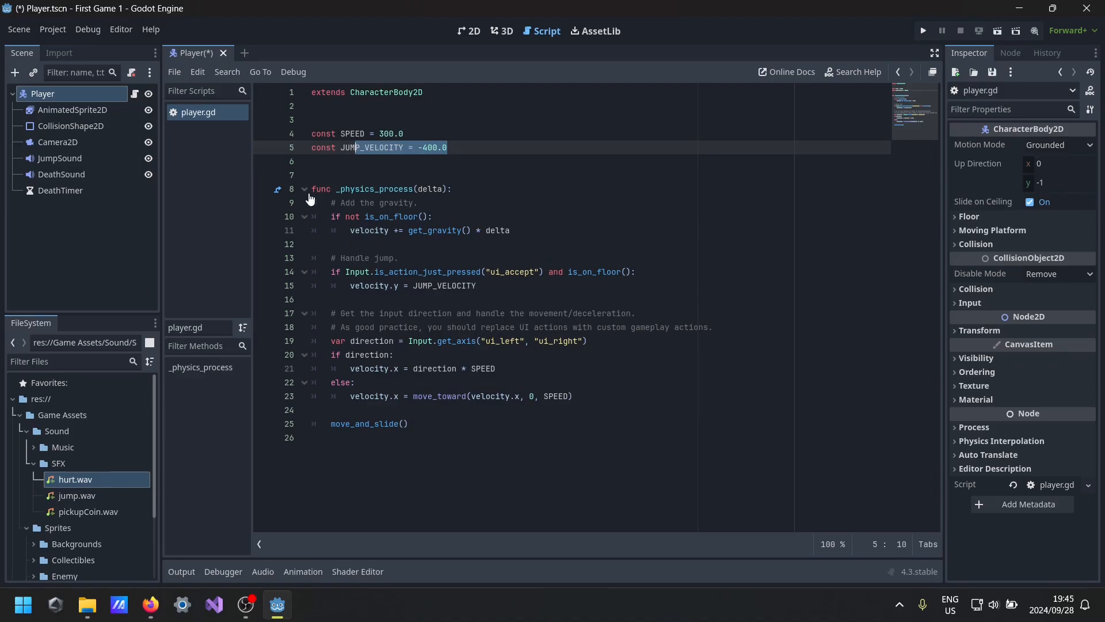
left_click_drag(510, 231, 305, 197)
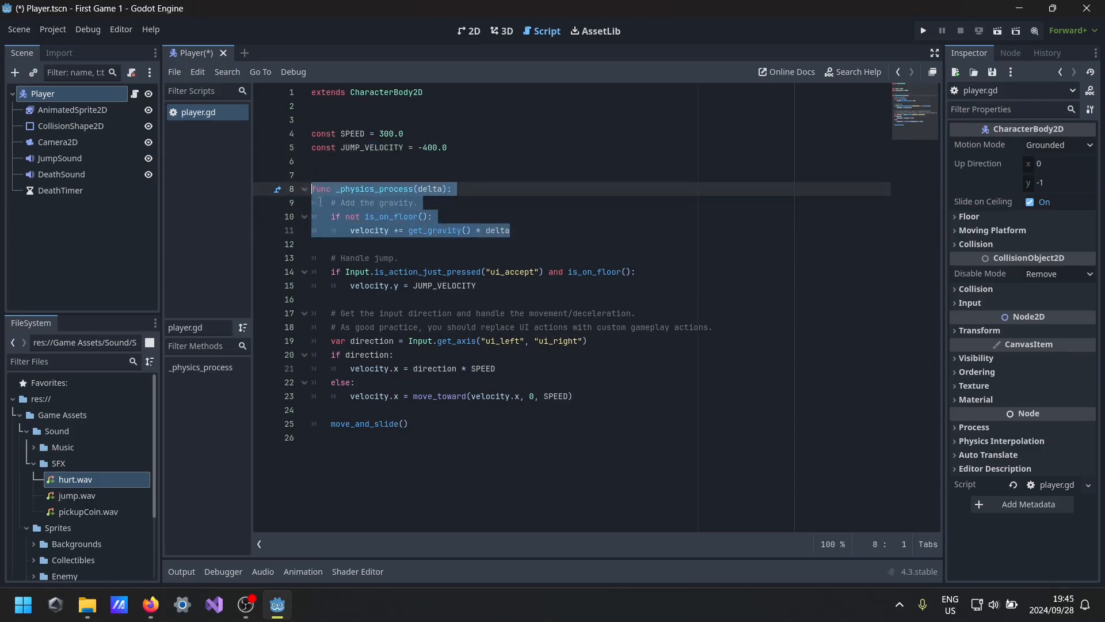
left_click(480, 297)
left_click_drag(488, 291, 320, 272)
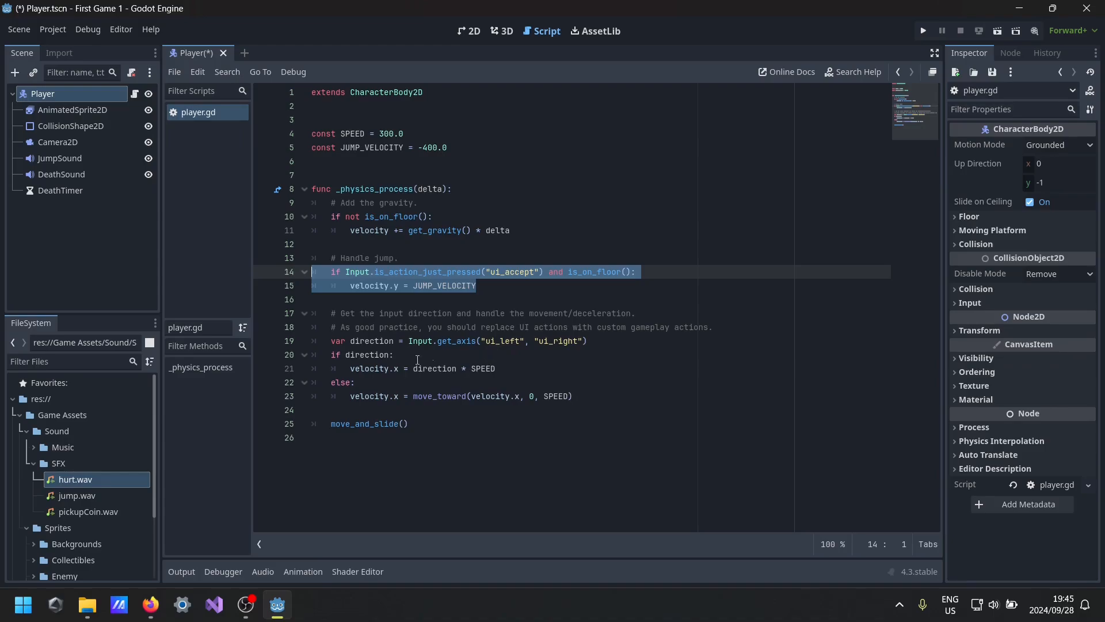
- Examine the SPEED and JUMP_VELOCITY constant declarations in player.gd, including the const keyword, names and assigned values
left_click(500, 291)
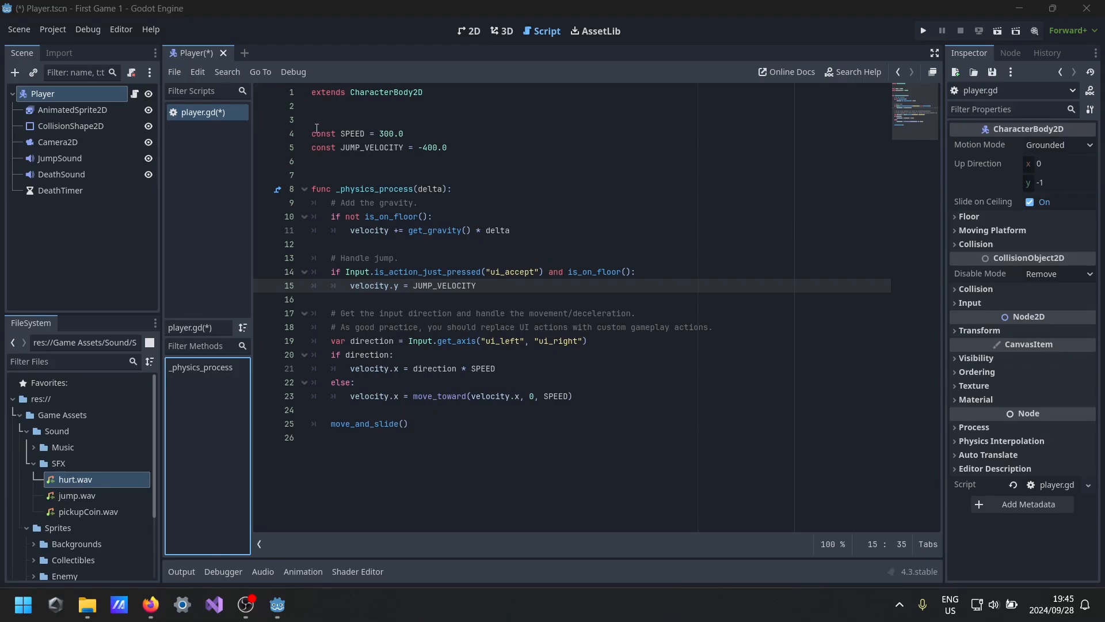
left_click(363, 148)
left_click(344, 135)
left_click(353, 149)
left_click(358, 134)
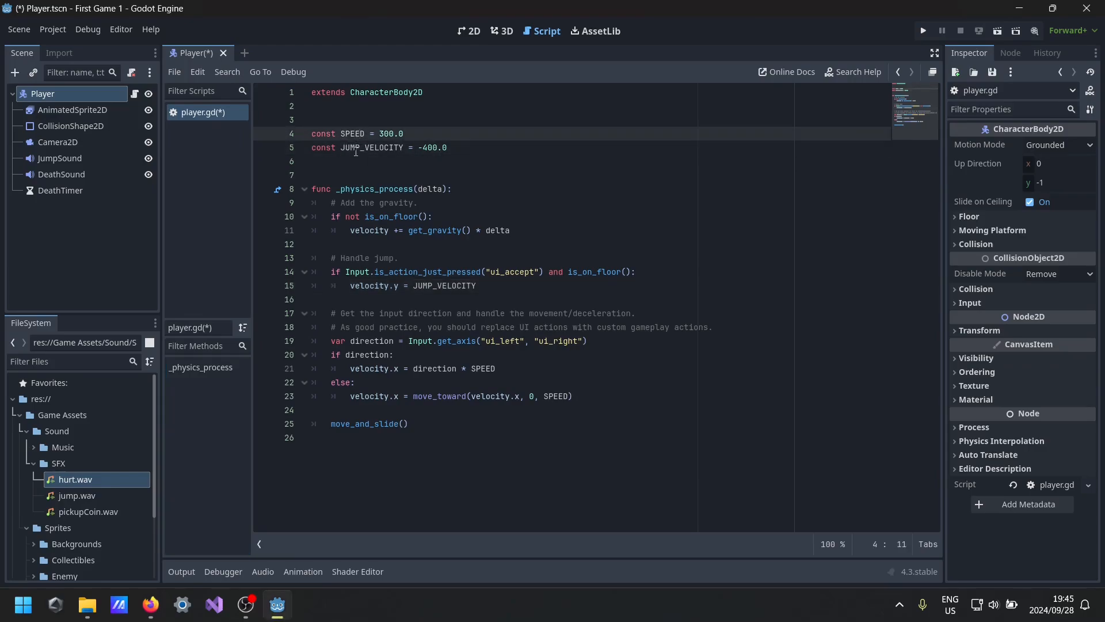
left_click(356, 149)
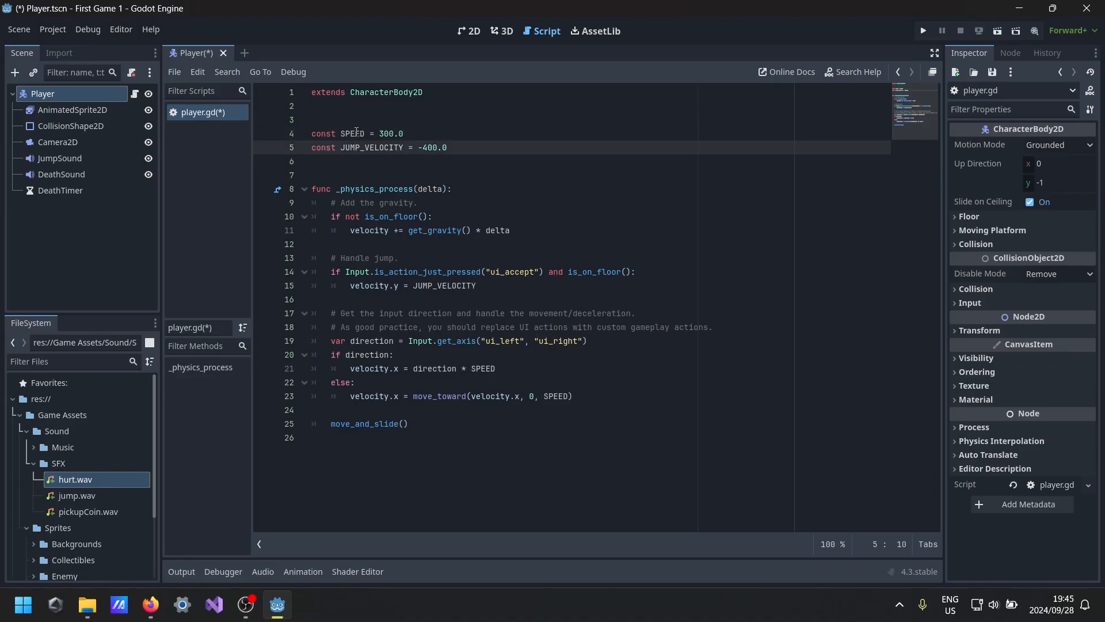
left_click(357, 132)
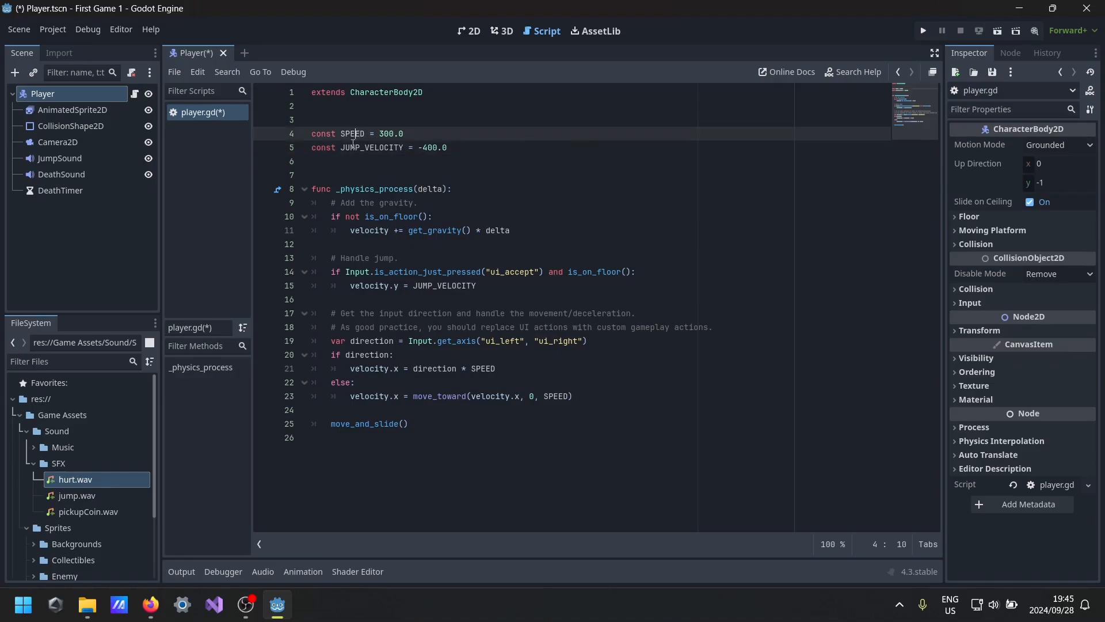
left_click(354, 149)
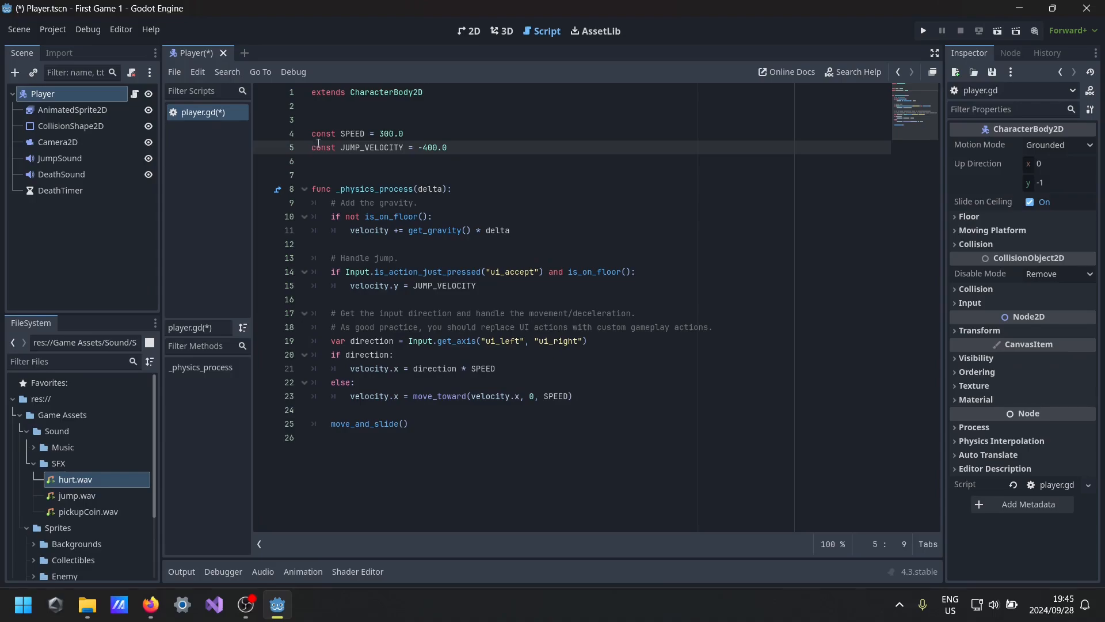
left_click(332, 135)
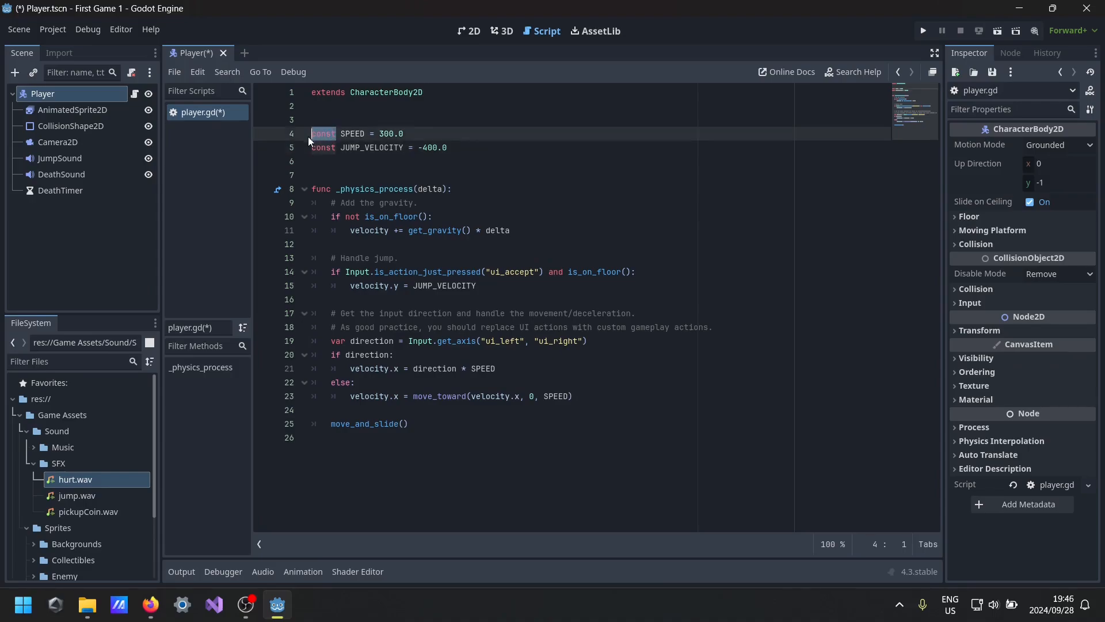
left_click(331, 147)
left_click_drag(341, 135, 362, 135)
left_click(364, 148)
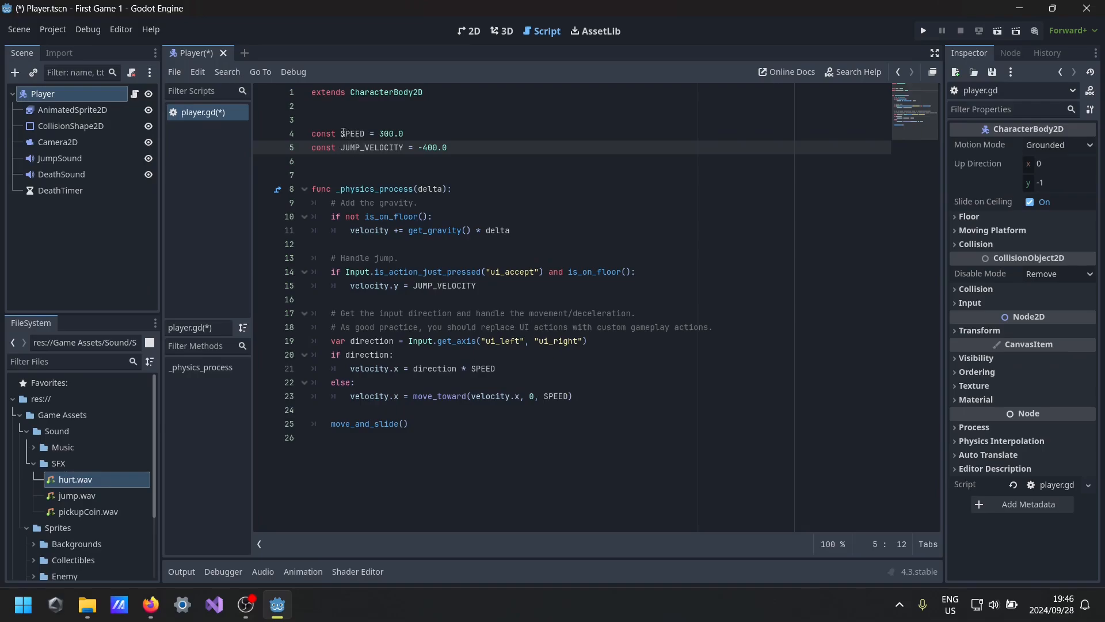
double_click(344, 133)
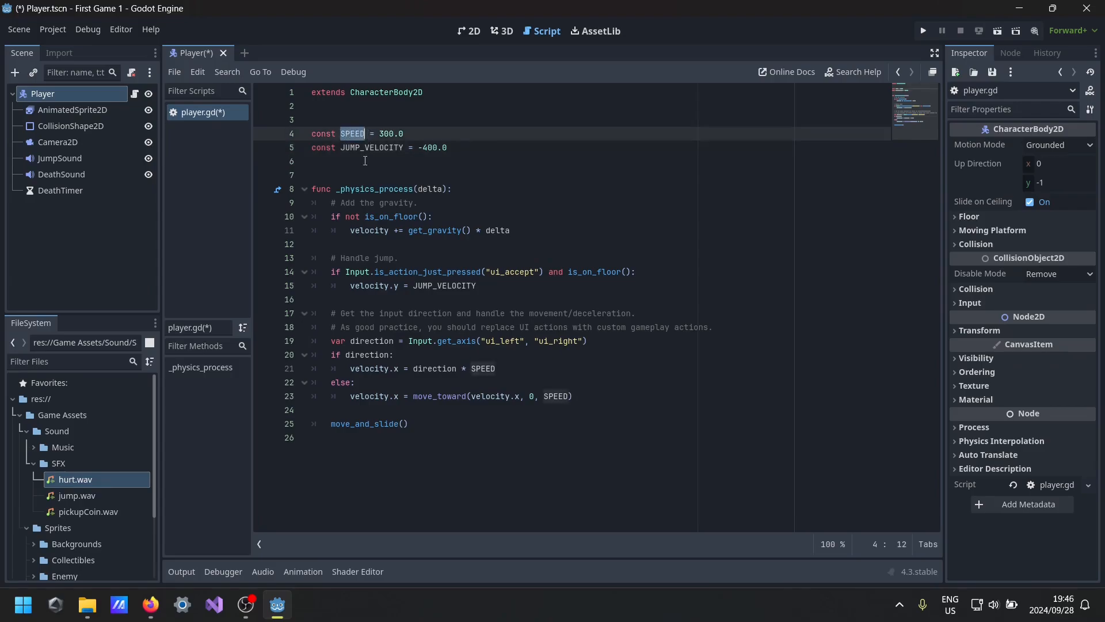
left_click_drag(341, 148, 453, 147)
left_click(398, 174)
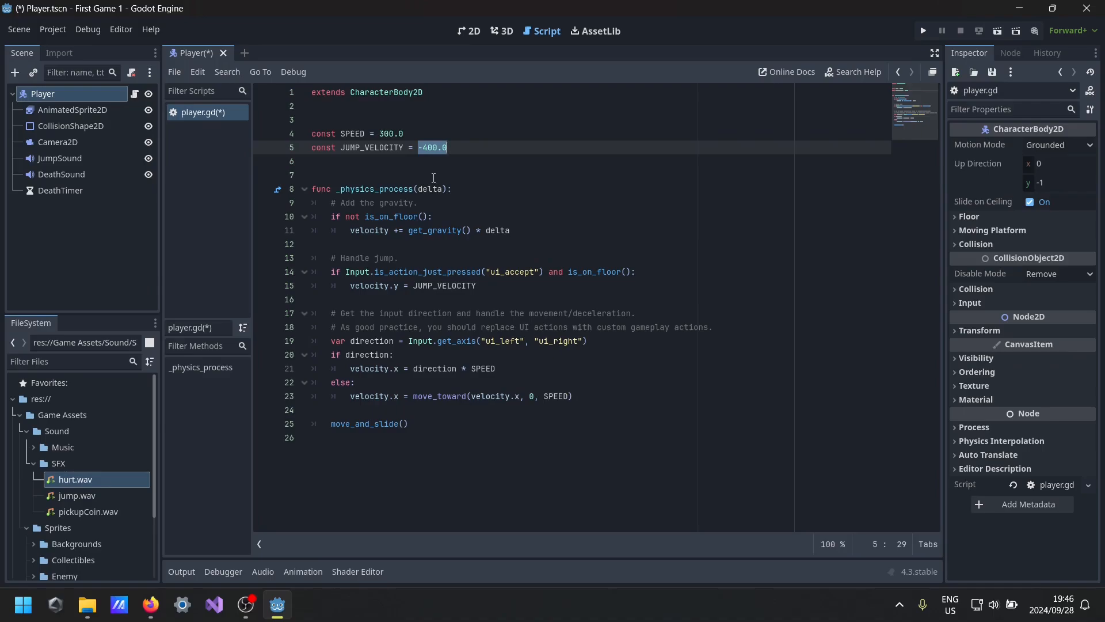
- Examine the _physics_process function header, its delta parameter and the indentation of the function body
left_click(397, 230)
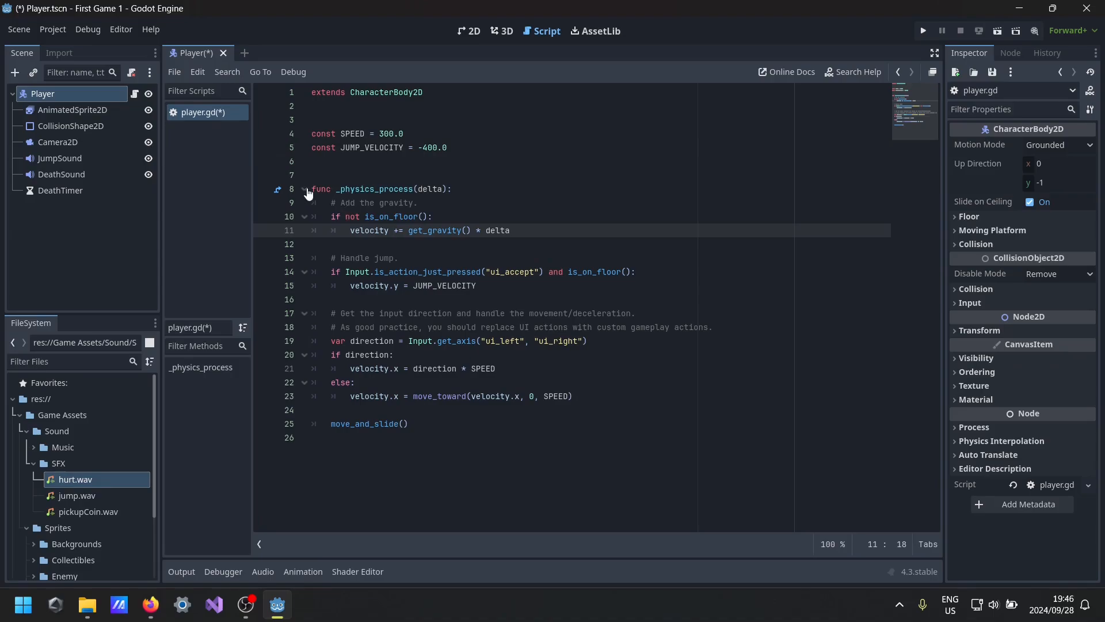
left_click_drag(314, 188, 454, 189)
left_click(459, 203)
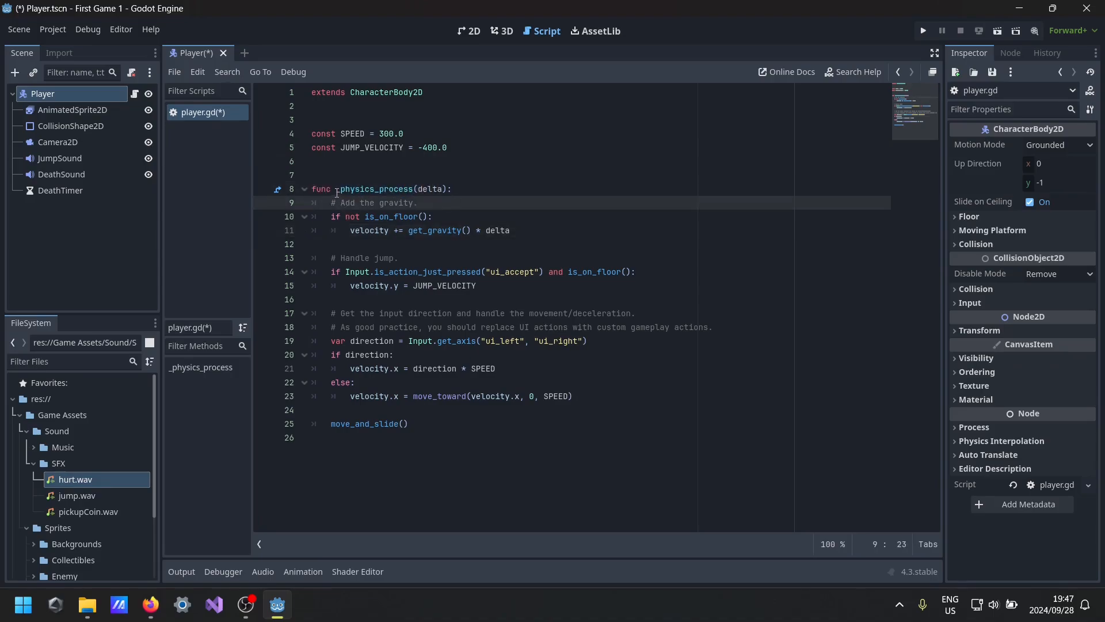
left_click_drag(336, 189, 418, 192)
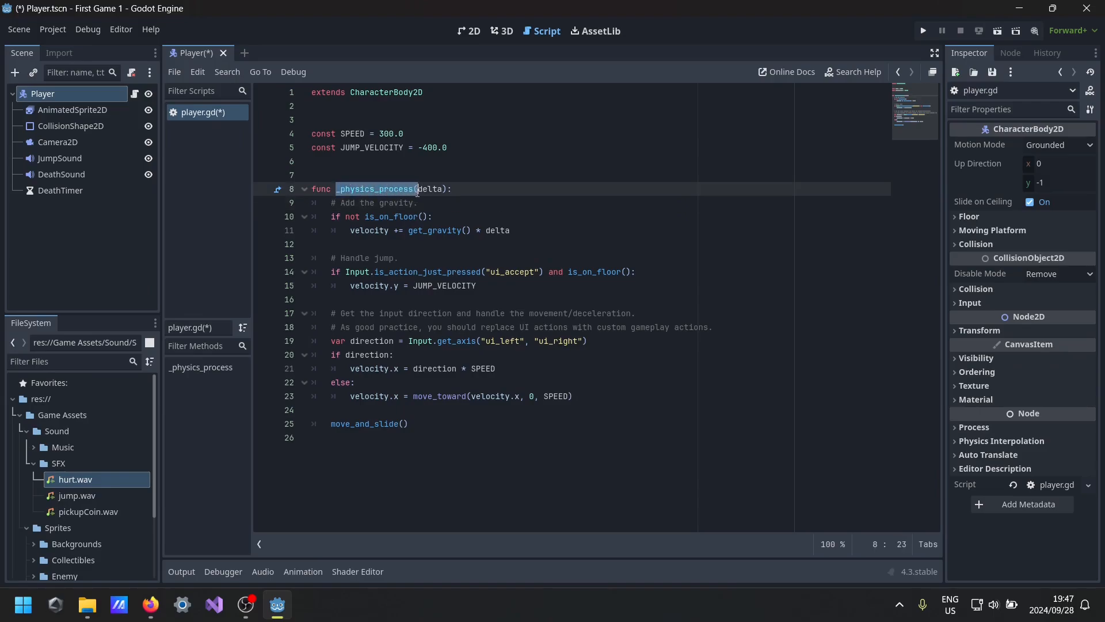
key("Down")
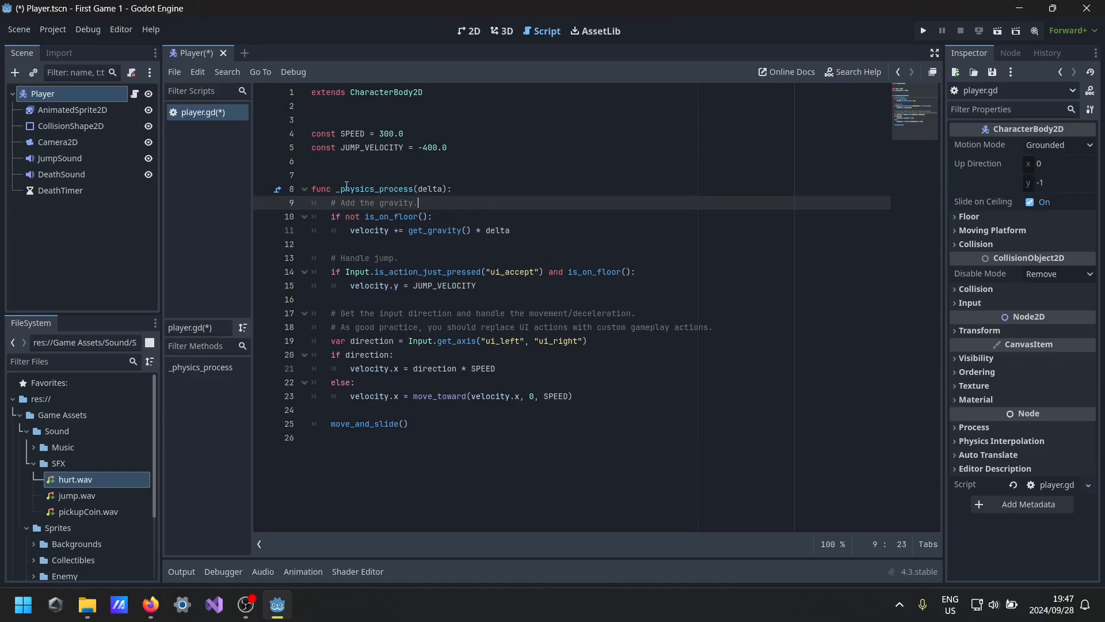
left_click_drag(335, 190, 418, 190)
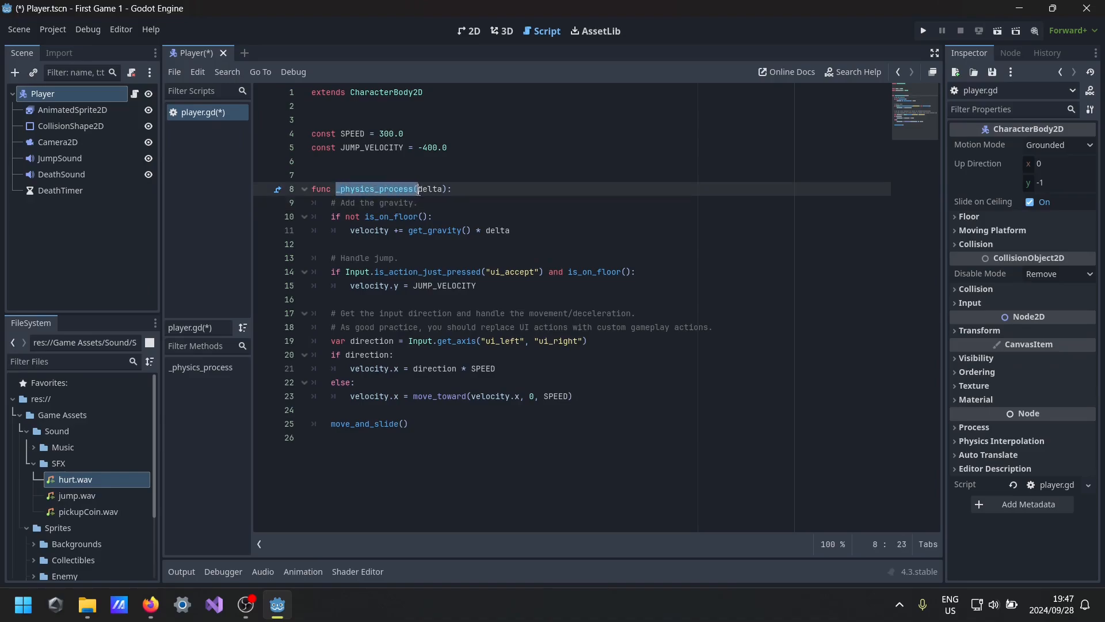
left_click(443, 216)
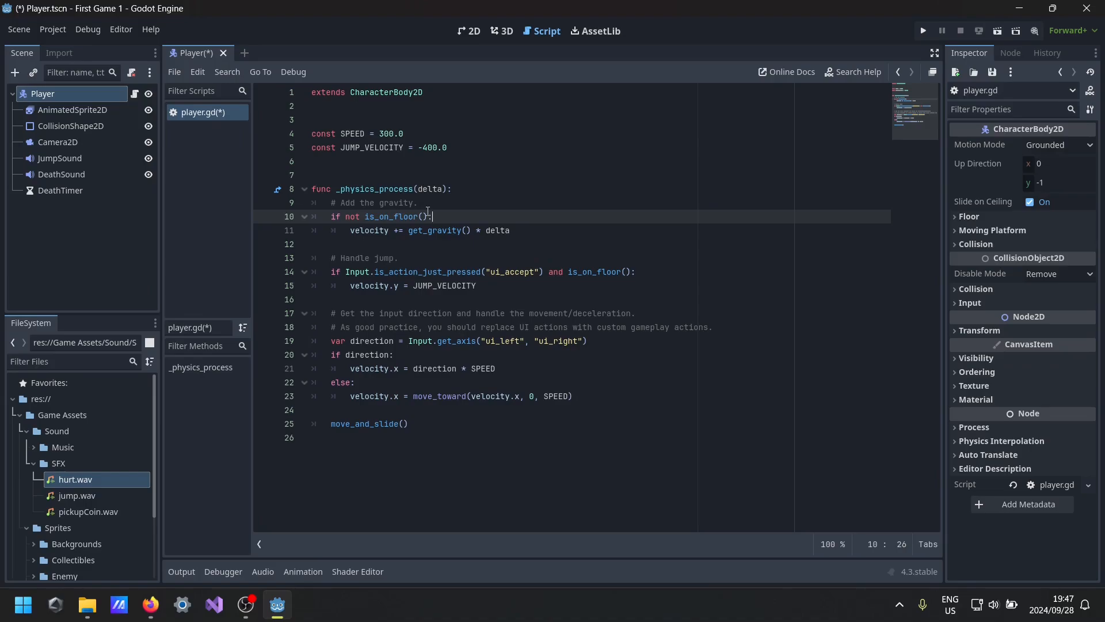
left_click_drag(419, 189, 442, 189)
left_click(442, 221)
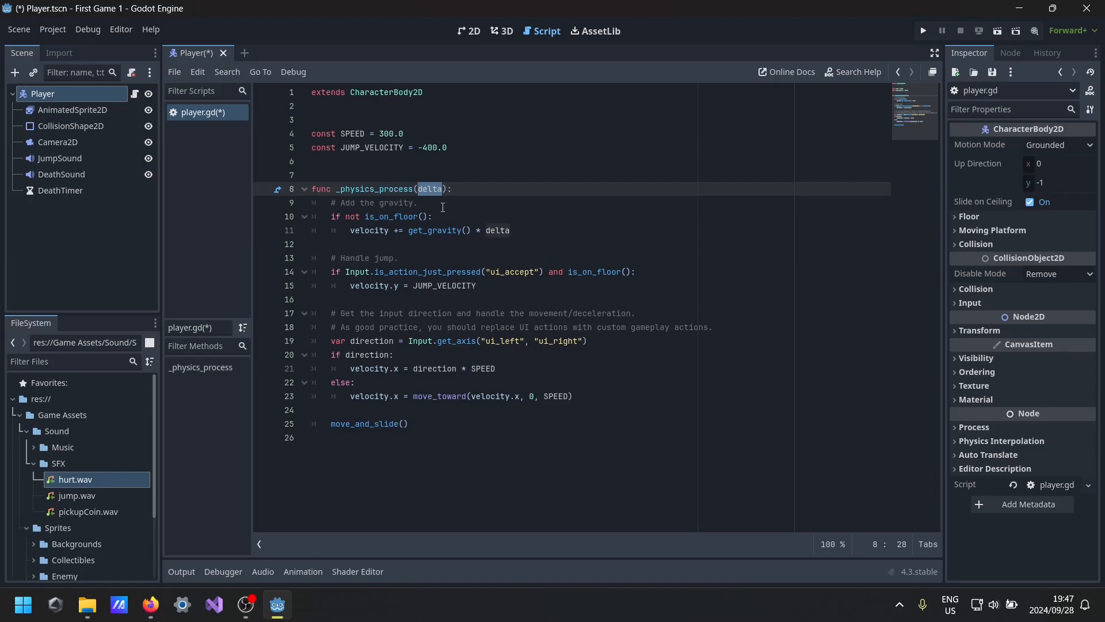
left_click(475, 186)
left_click_drag(320, 202, 333, 394)
left_click(332, 355)
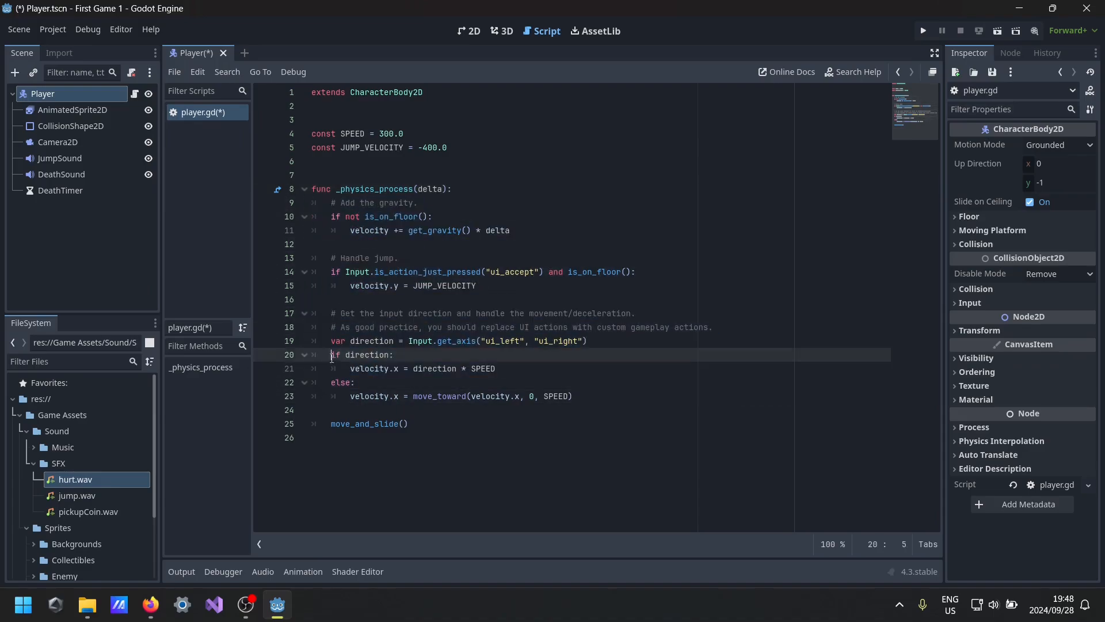
left_click(321, 203)
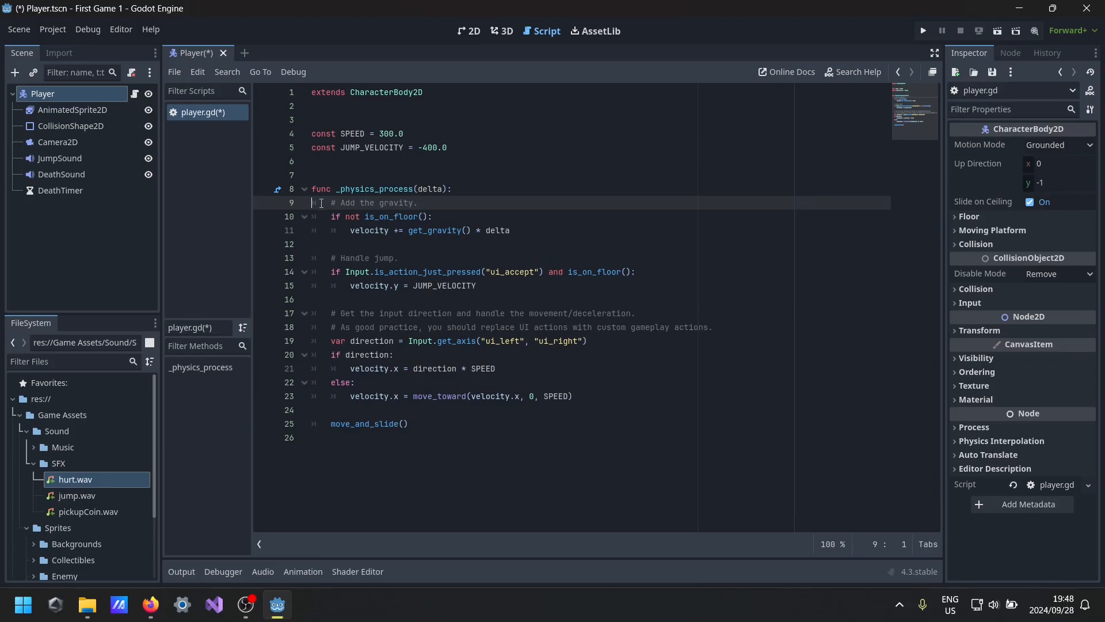
mouse_move(322, 202)
left_mouse_down()
mouse_move(341, 229)
mouse_move(318, 202)
left_mouse_up()
left_click(321, 240)
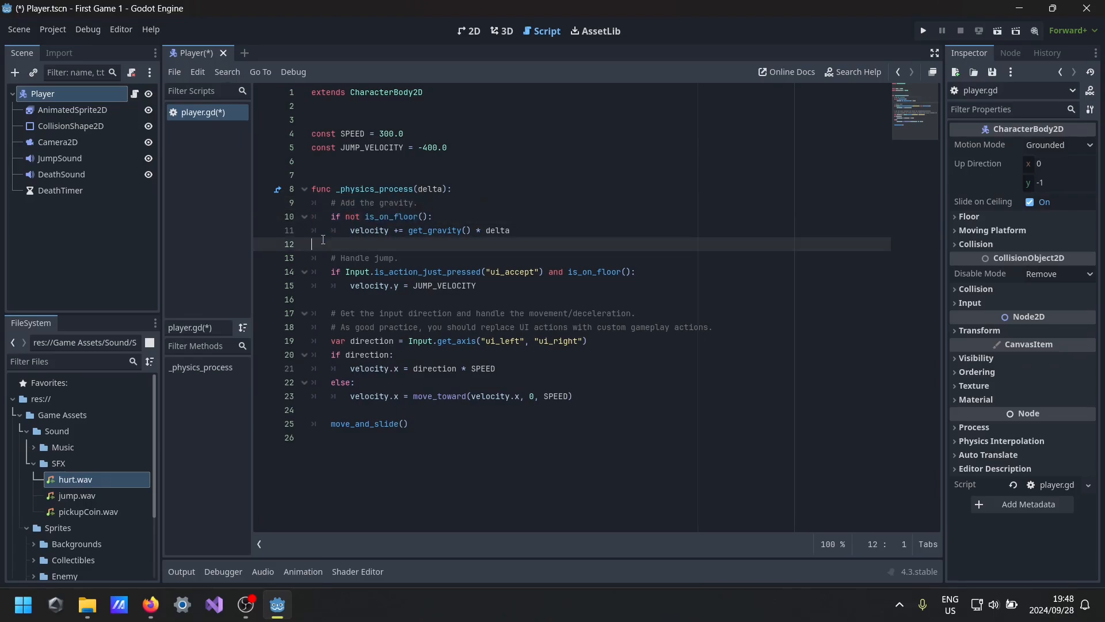
- Try a semicolon after the gravity velocity line, and remove and restore the colon ending the is_on_floor() condition
left_click(567, 236)
type(";")
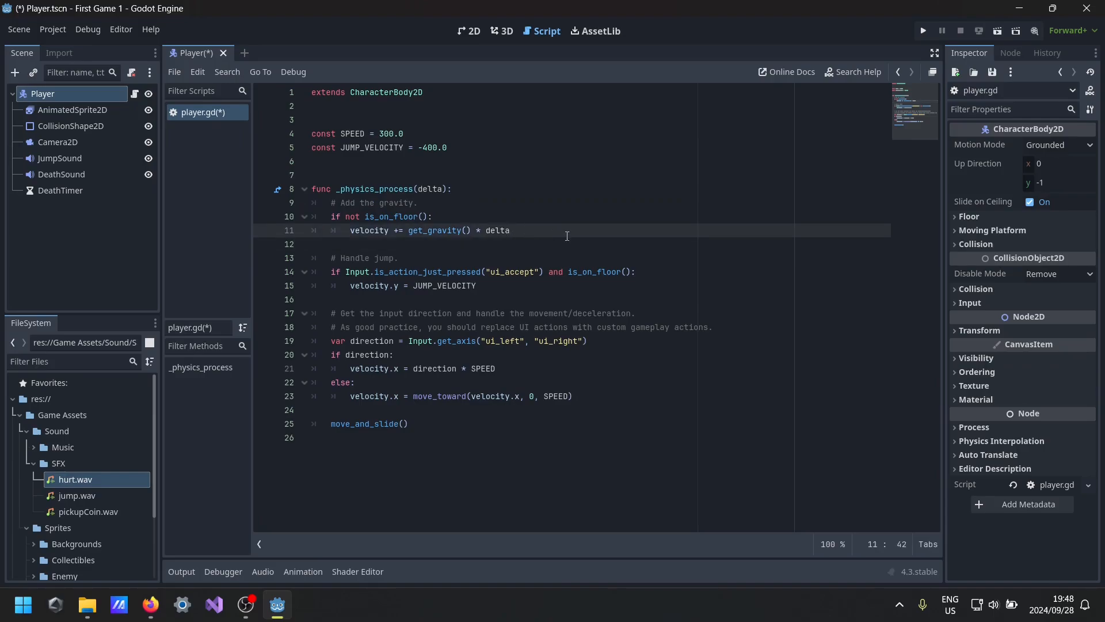
left_click(439, 214)
key("BackSpace")
type(":")
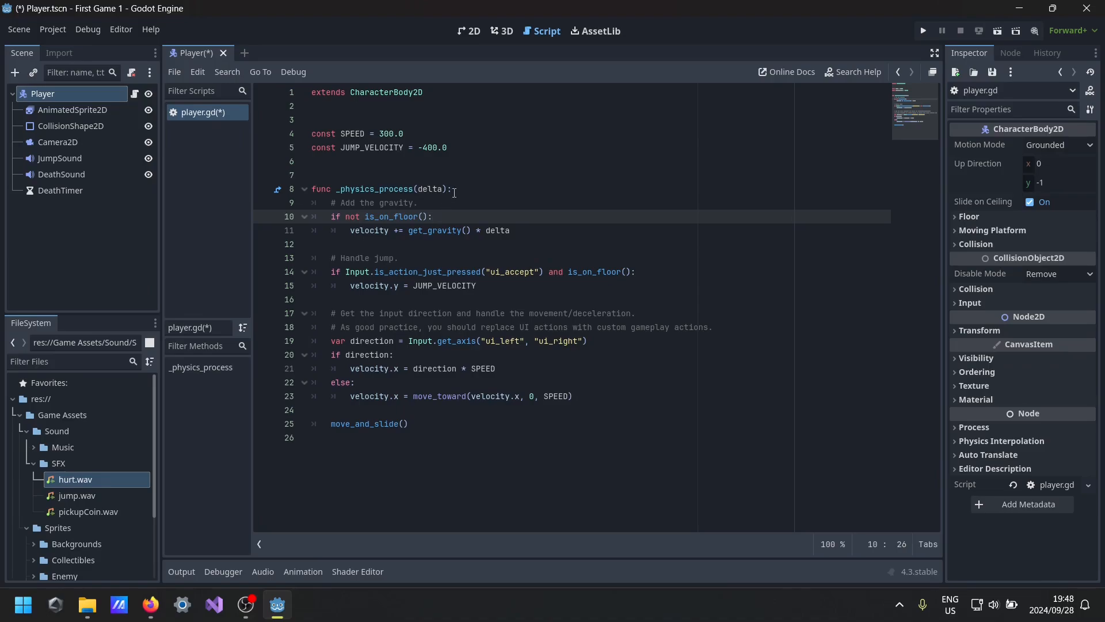
- Examine the function header's colon and delta parameter together with the if not is_on_floor() line of the gravity block
left_click_drag(312, 190, 453, 190)
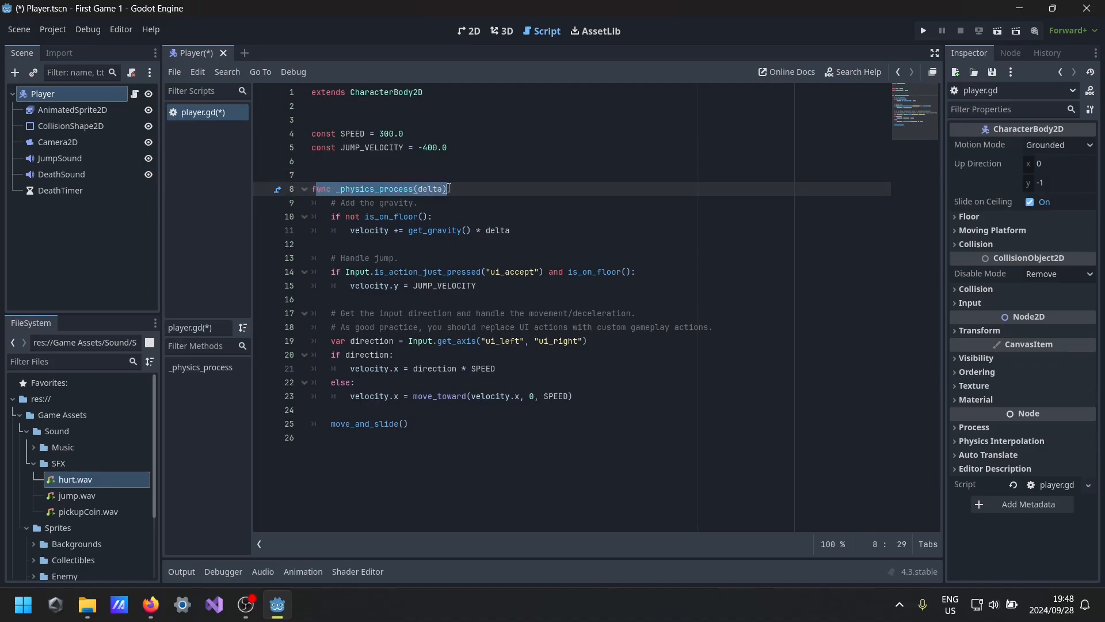
left_click(436, 209)
left_click_drag(331, 217, 440, 212)
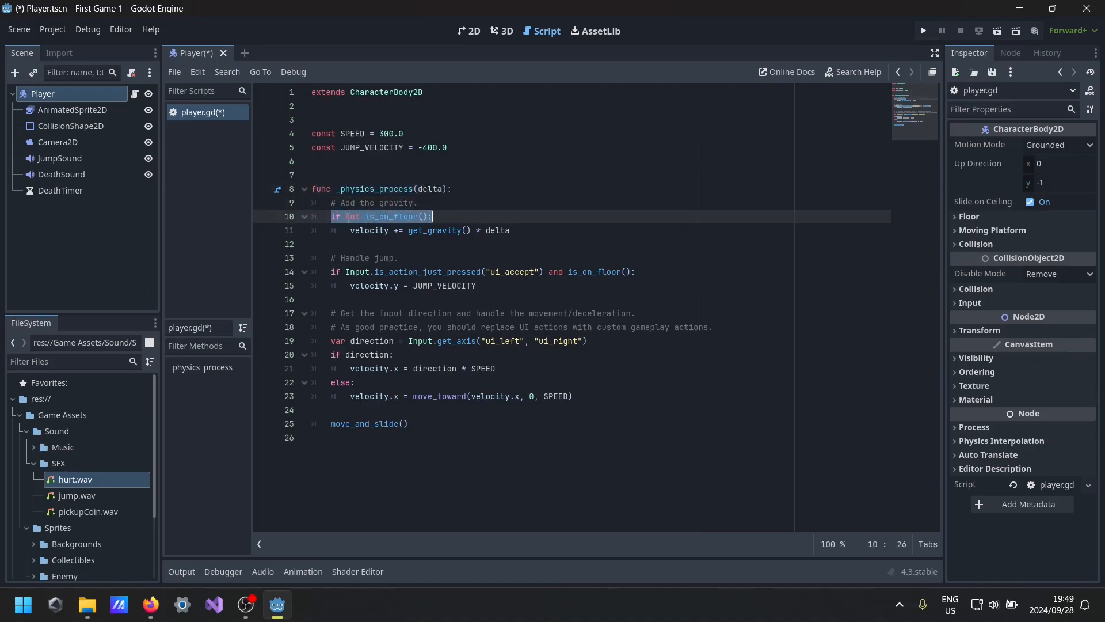
left_click(347, 217)
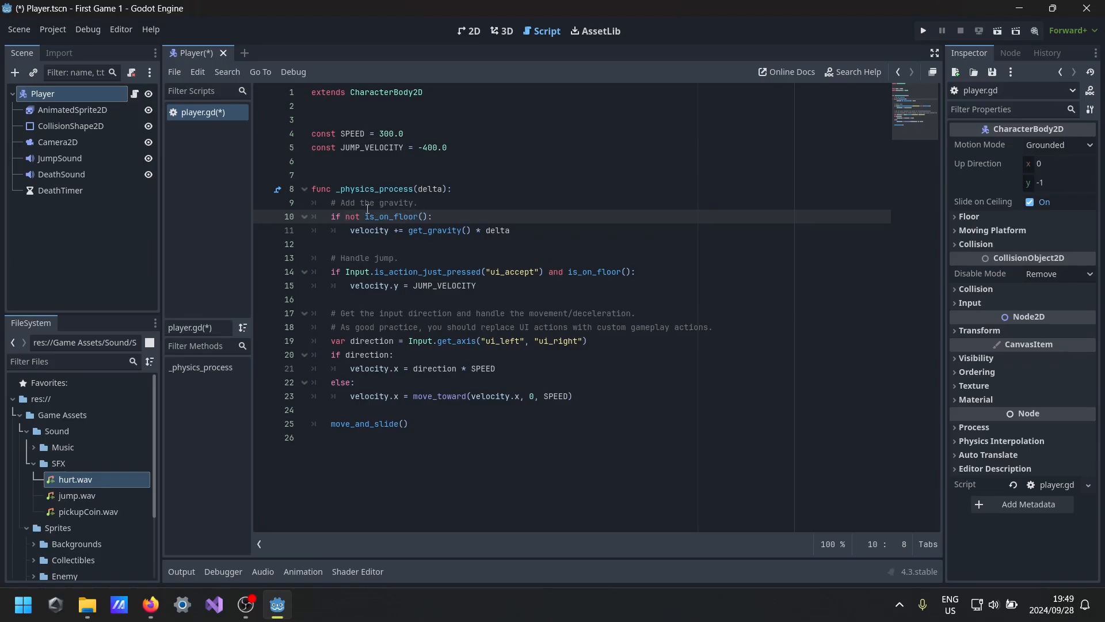
left_click_drag(331, 217, 340, 216)
left_click(369, 217)
left_click_drag(346, 216, 434, 214)
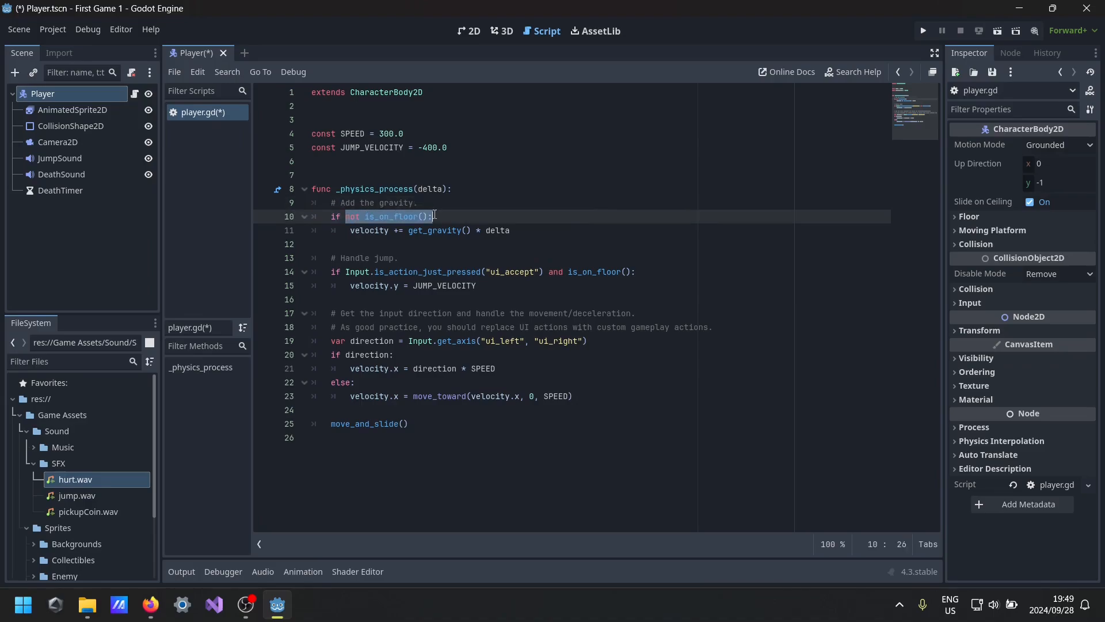
left_click(468, 253)
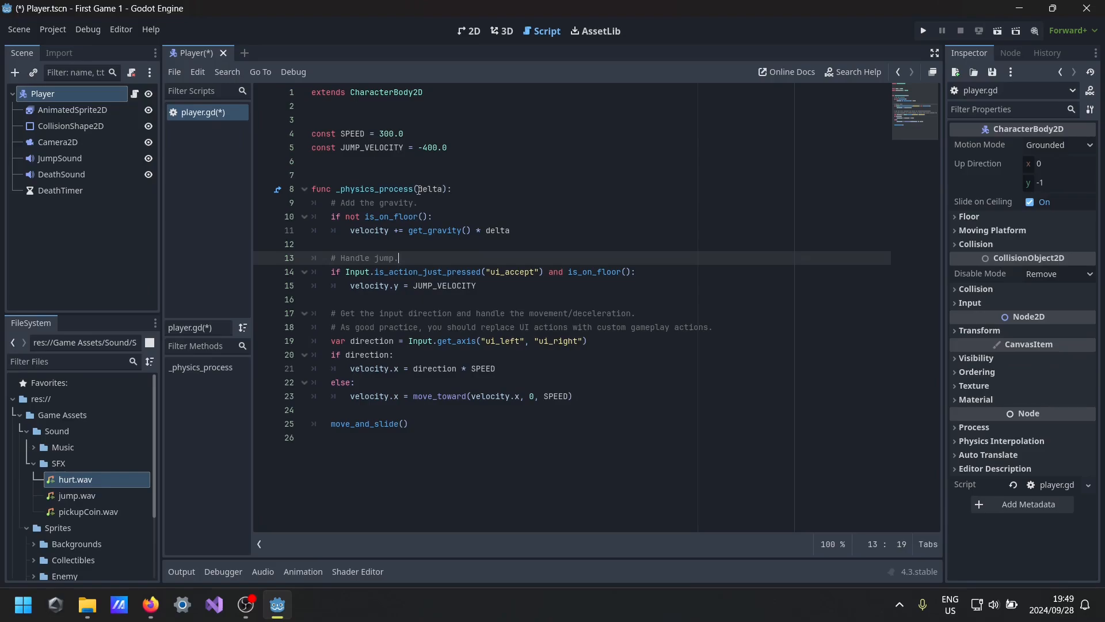
left_click_drag(419, 189, 445, 191)
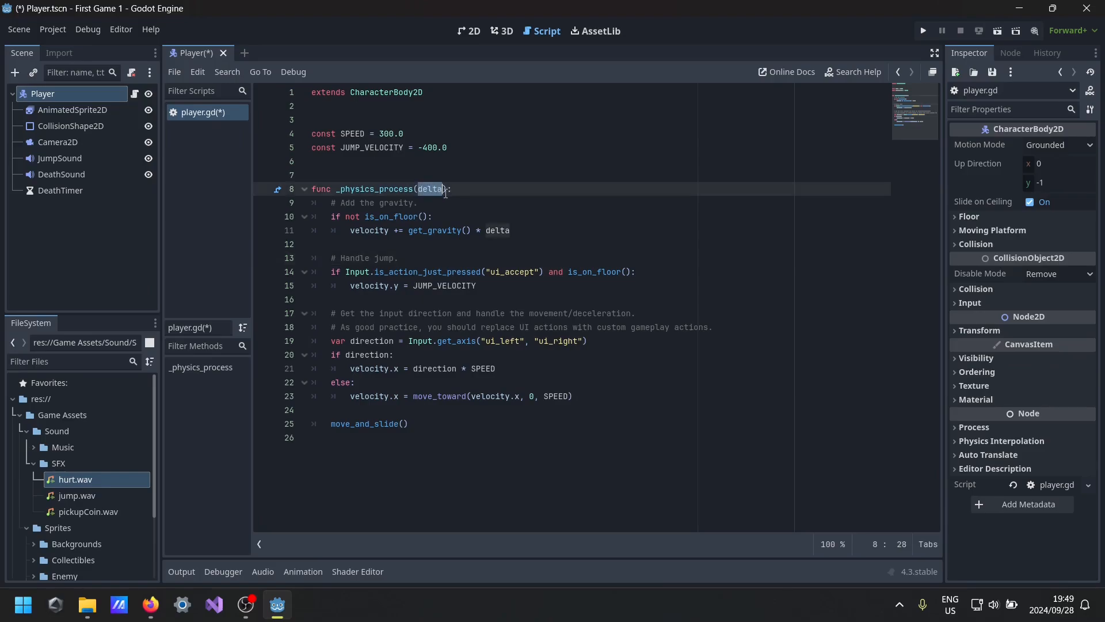
left_click(382, 230)
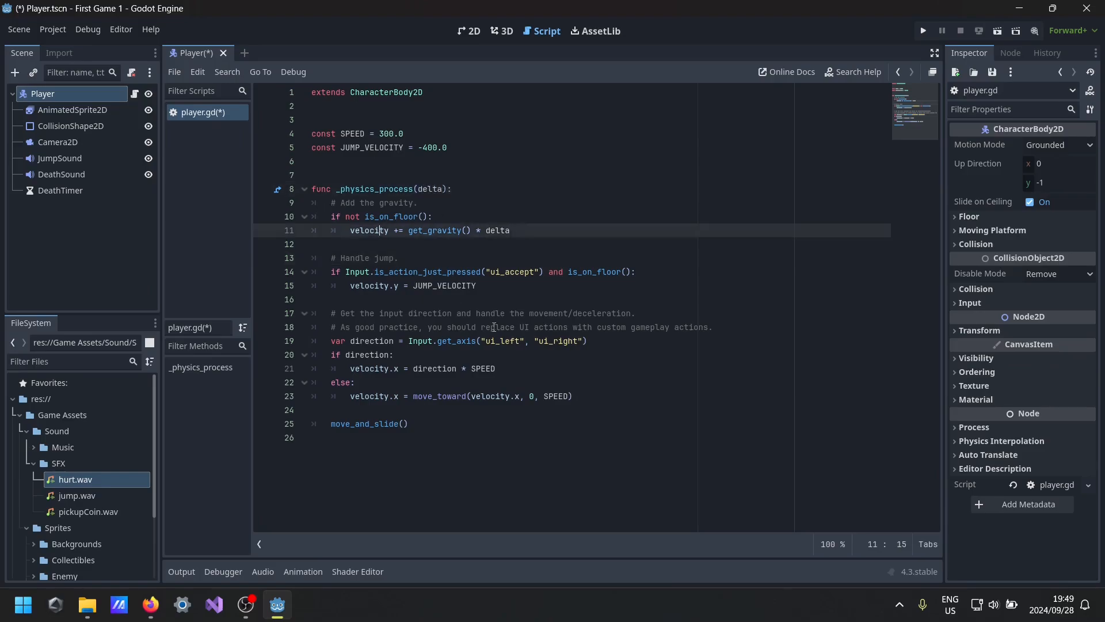
- Examine the if statements in _physics_process, comparing the gravity block's is_on_floor() condition with its velocity line and the jump block
left_click_drag(489, 429, 287, 200)
left_click(405, 230)
mouse_move(331, 217)
left_mouse_down()
mouse_move(352, 220)
mouse_move(340, 219)
left_mouse_up()
left_click(352, 241)
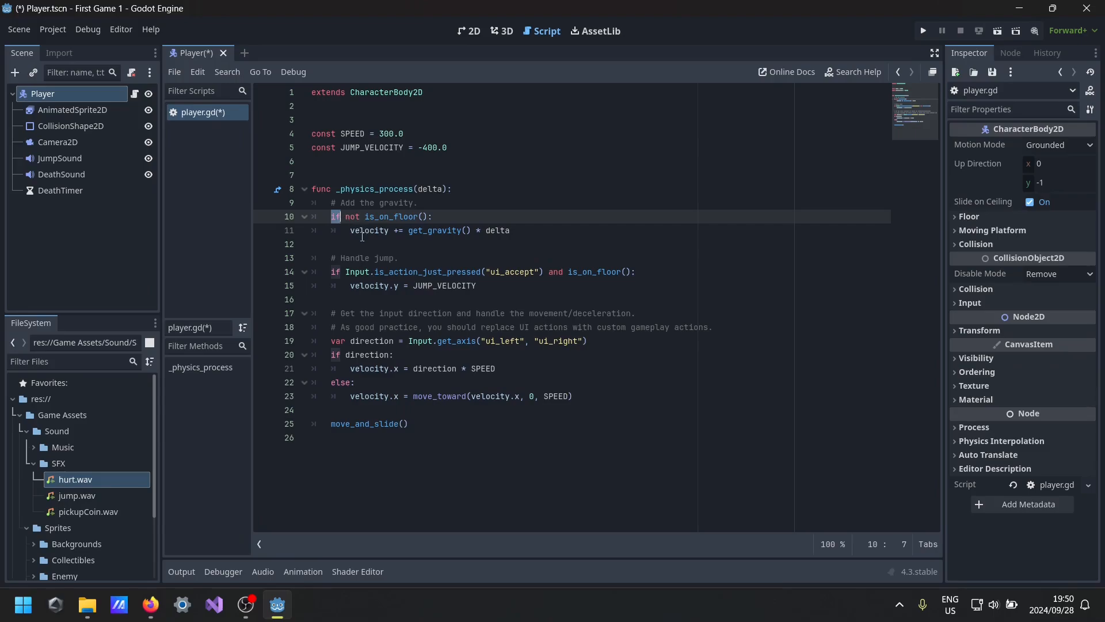
left_click(366, 271)
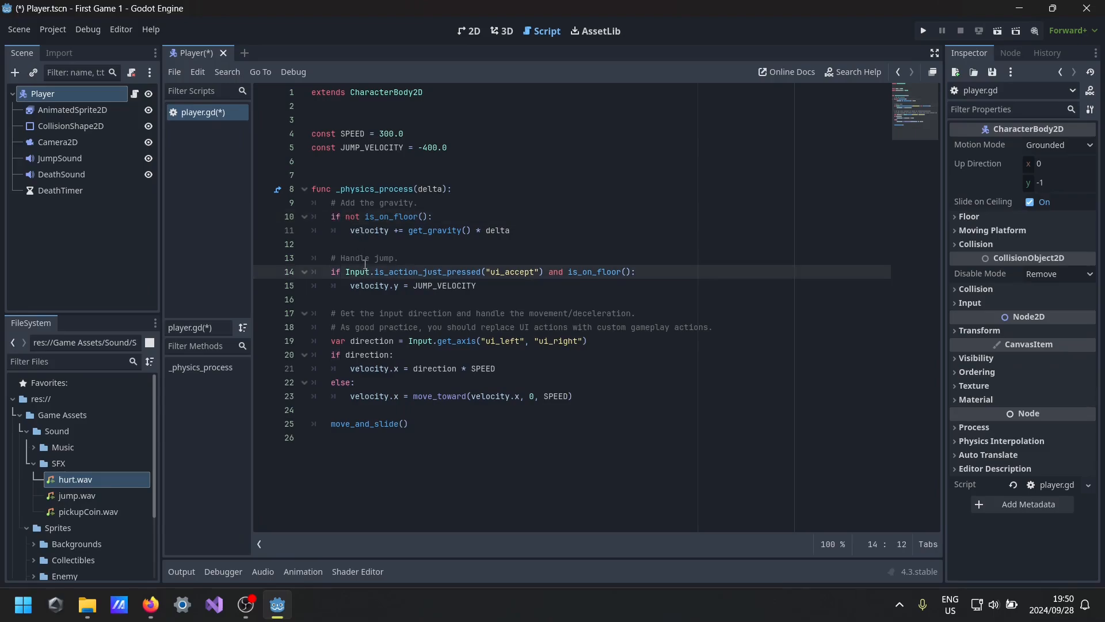
left_click_drag(346, 217, 428, 217)
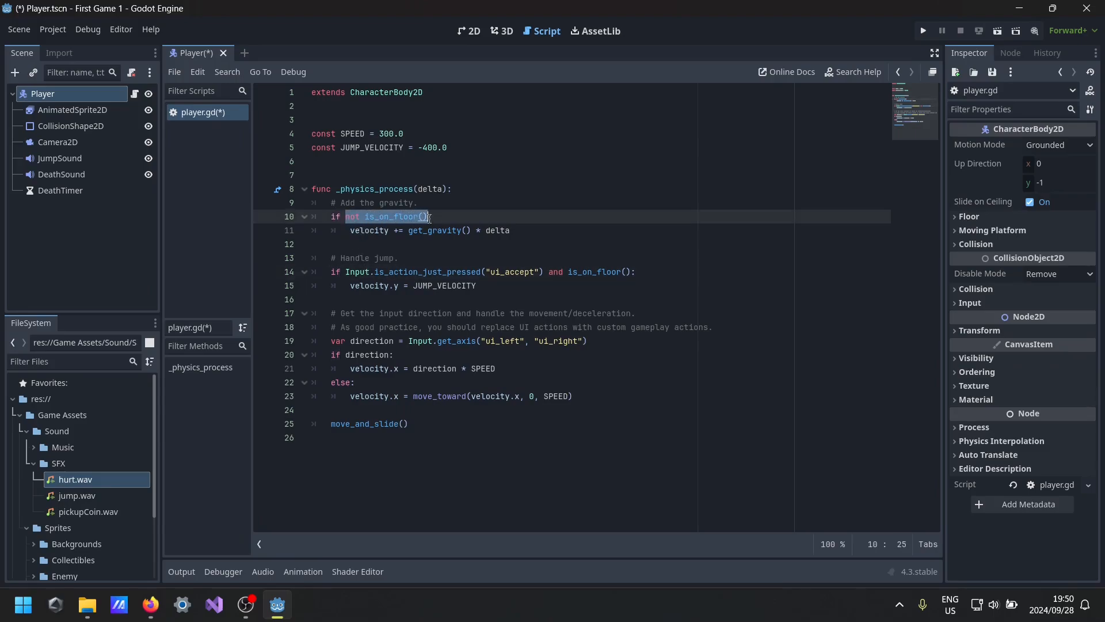
left_click_drag(350, 232, 505, 234)
left_click_drag(345, 219, 431, 207)
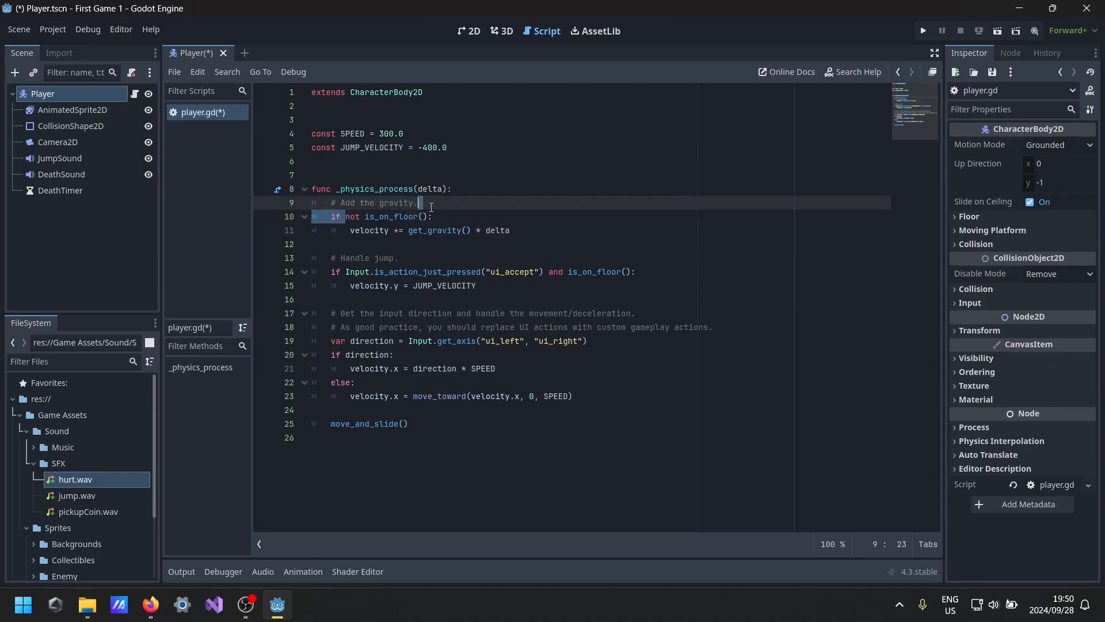
left_click_drag(351, 232, 506, 232)
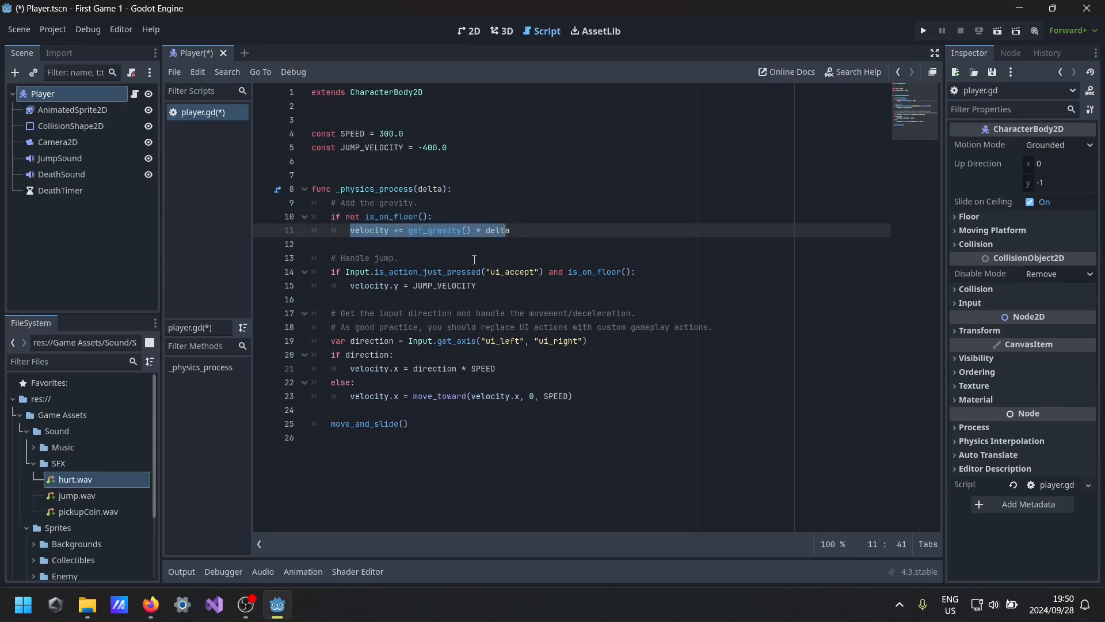
left_click(345, 217)
left_click_drag(333, 270, 359, 271)
left_click(351, 303)
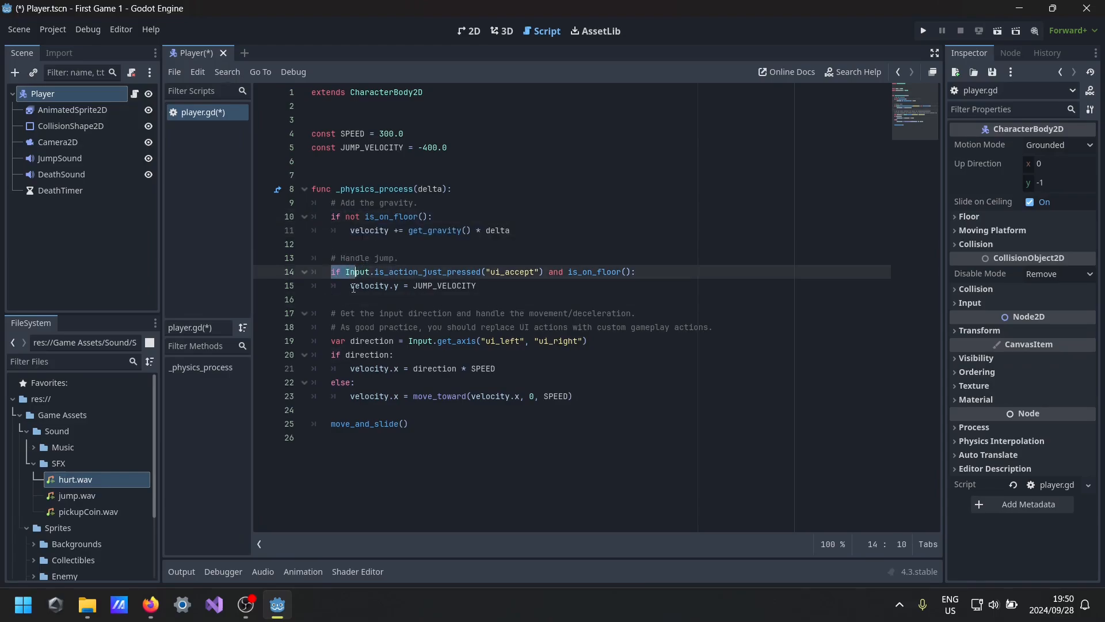
left_click(354, 295)
left_click_drag(332, 217, 433, 216)
left_click(425, 227)
left_click_drag(345, 217, 426, 217)
left_click(411, 238)
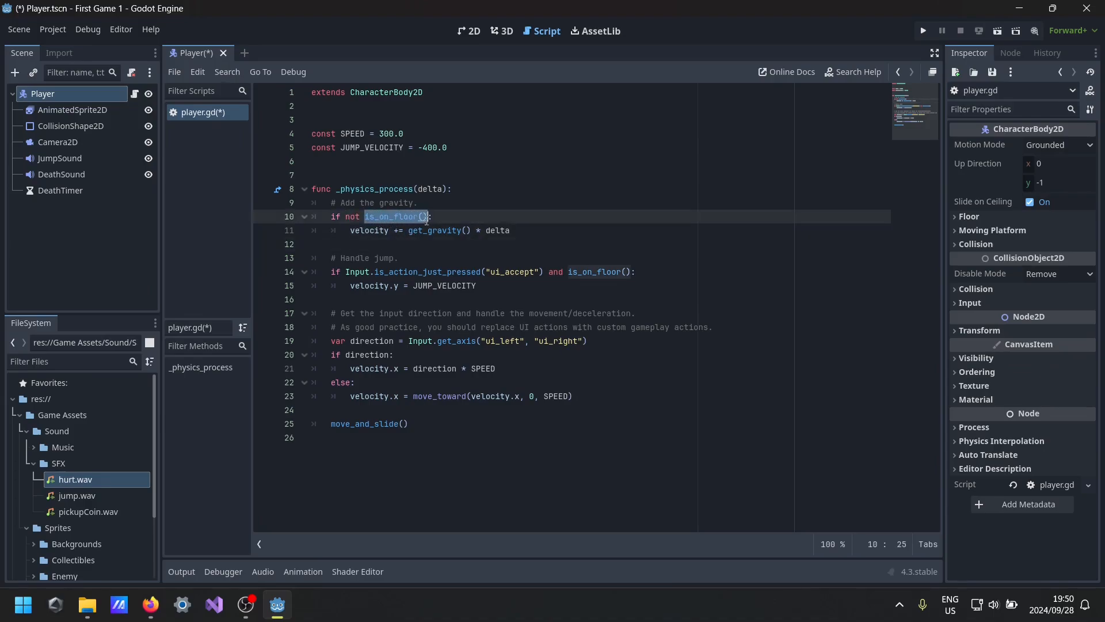
- Examine the not is_on_floor() condition that opens the gravity block in _physics_process
left_click(408, 246)
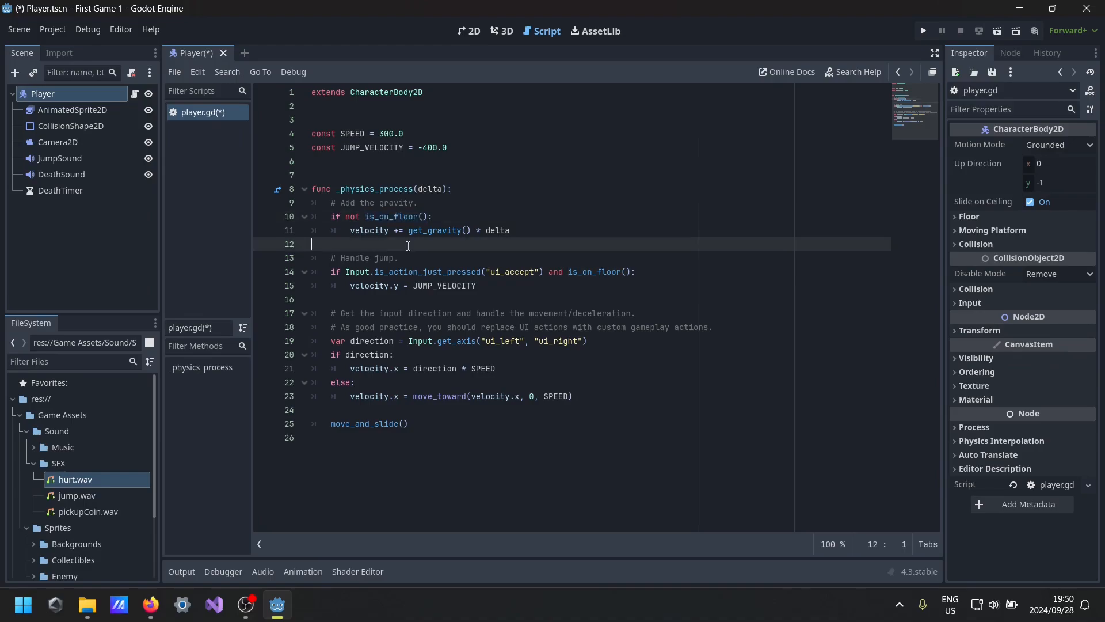
left_click_drag(364, 217, 428, 222)
left_click(418, 254)
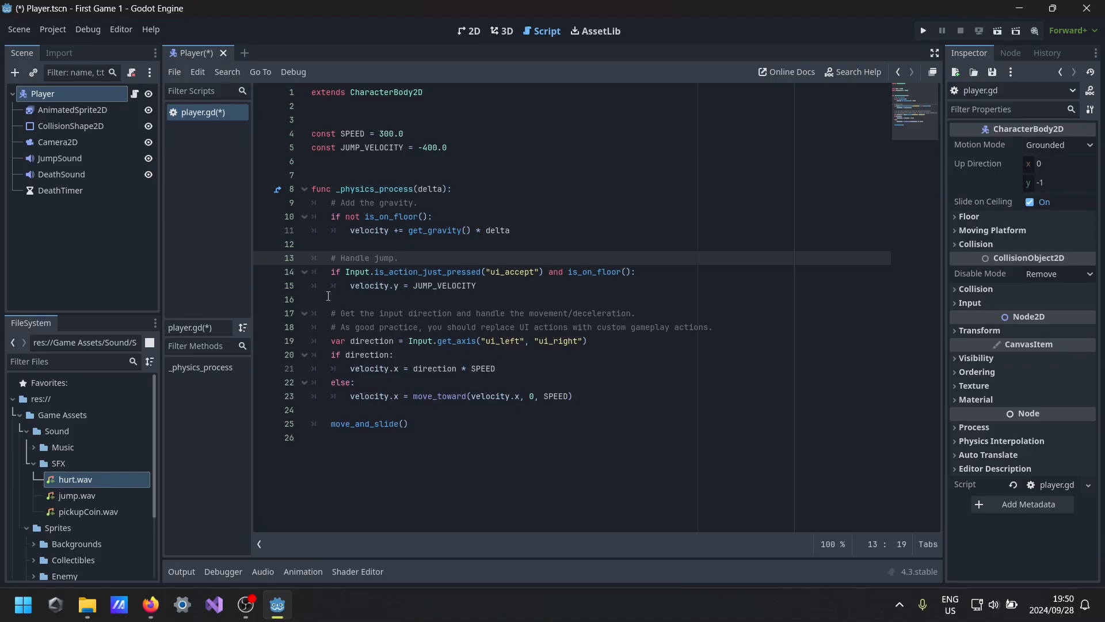
left_click_drag(345, 217, 427, 221)
left_click(412, 244)
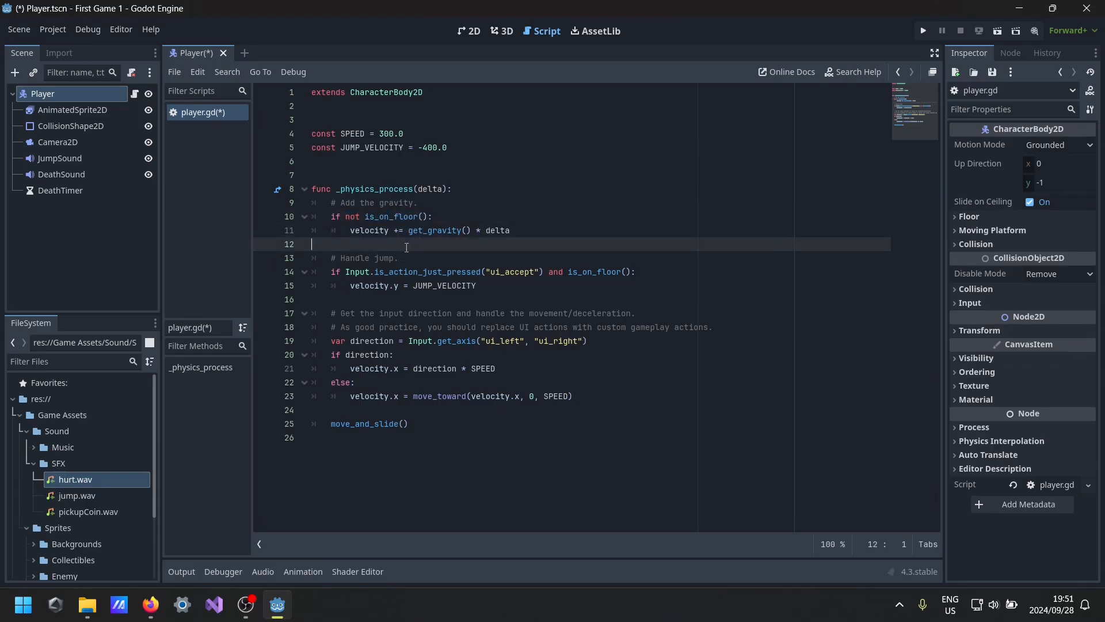
- Examine the gravity block's velocity line, focusing on the velocity variable and the get_gravity() call
left_click_drag(351, 230, 512, 235)
left_click(446, 256)
left_click_drag(404, 232, 472, 235)
left_click(414, 237)
left_click(451, 241)
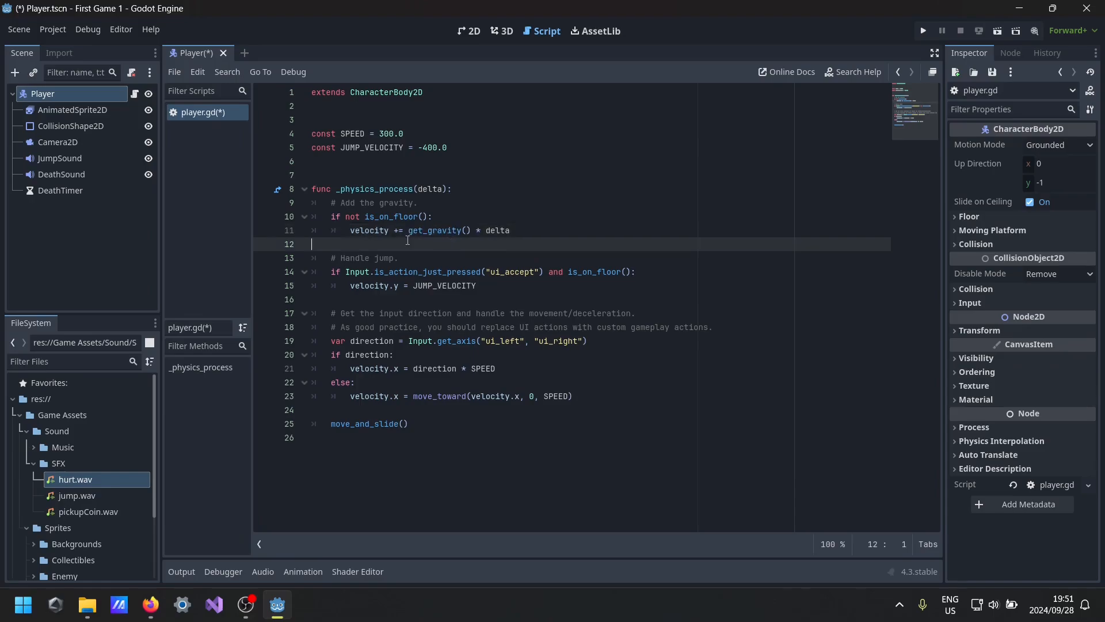
double_click(355, 232)
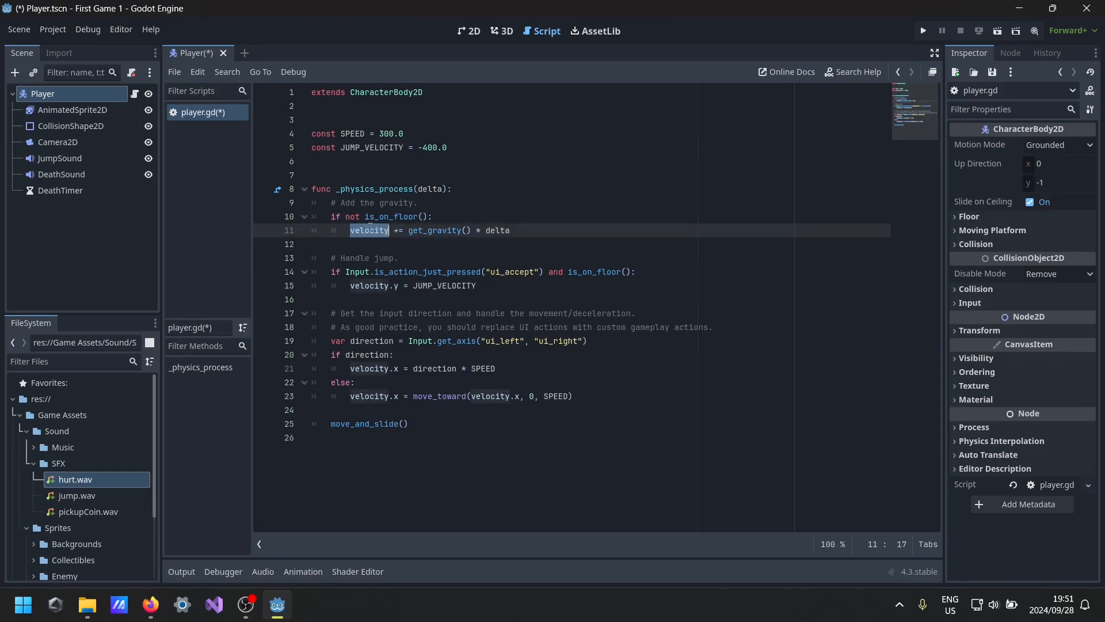
left_click(356, 232)
left_click_drag(351, 231, 391, 229)
left_click(368, 238)
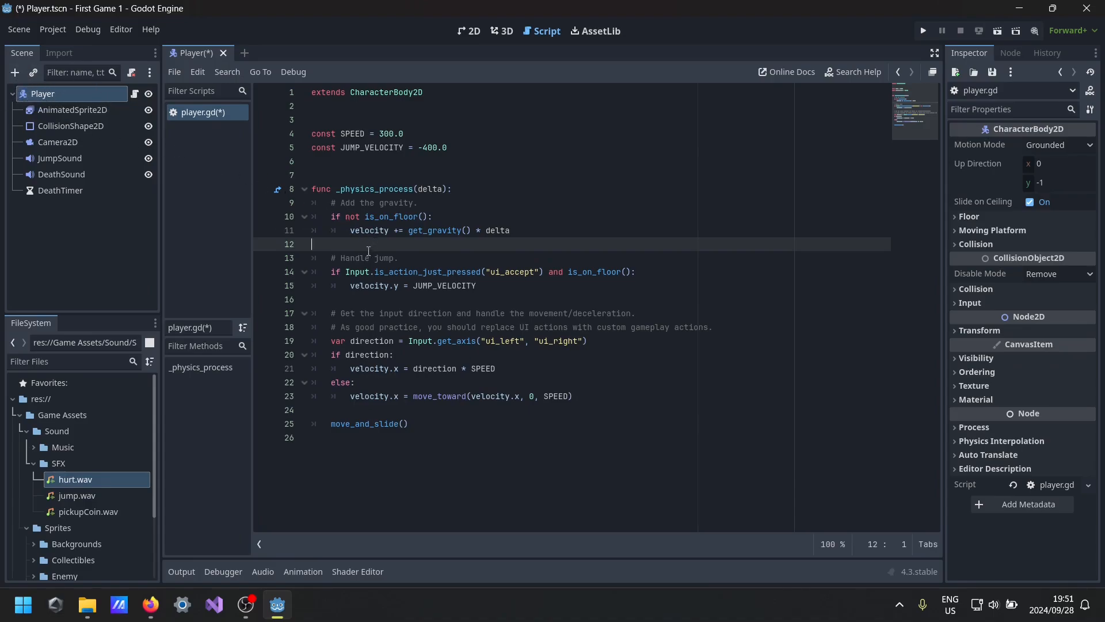
- Examine how the not is_on_floor() condition governs the get_gravity() * delta expression added to velocity
left_click(376, 230)
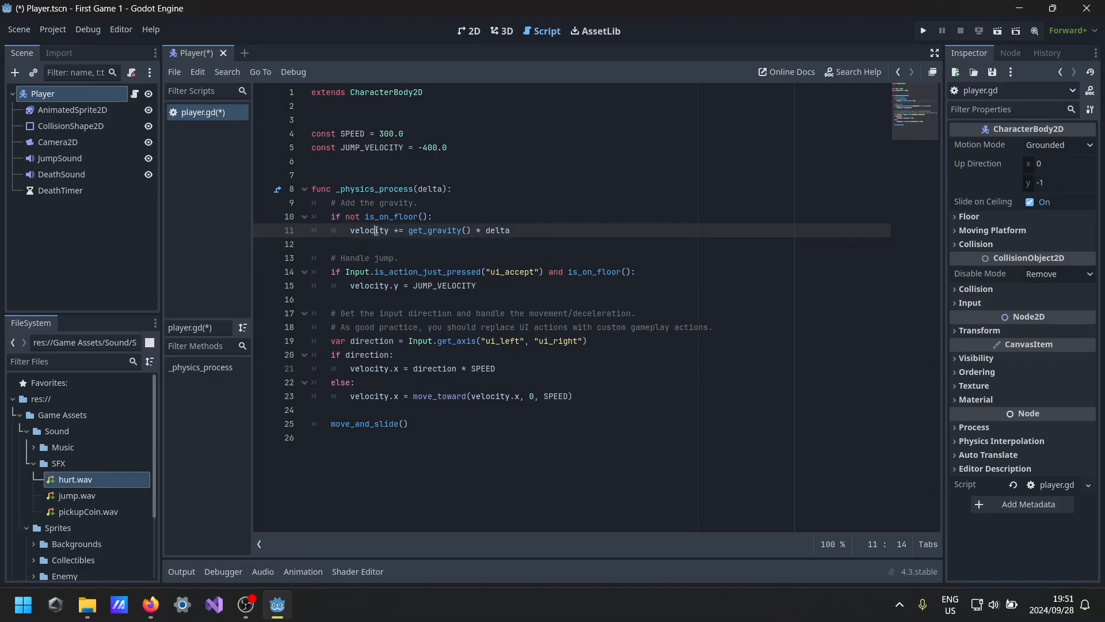
left_click_drag(346, 217, 432, 216)
left_click(406, 230)
left_click_drag(408, 233, 511, 233)
left_click(463, 244)
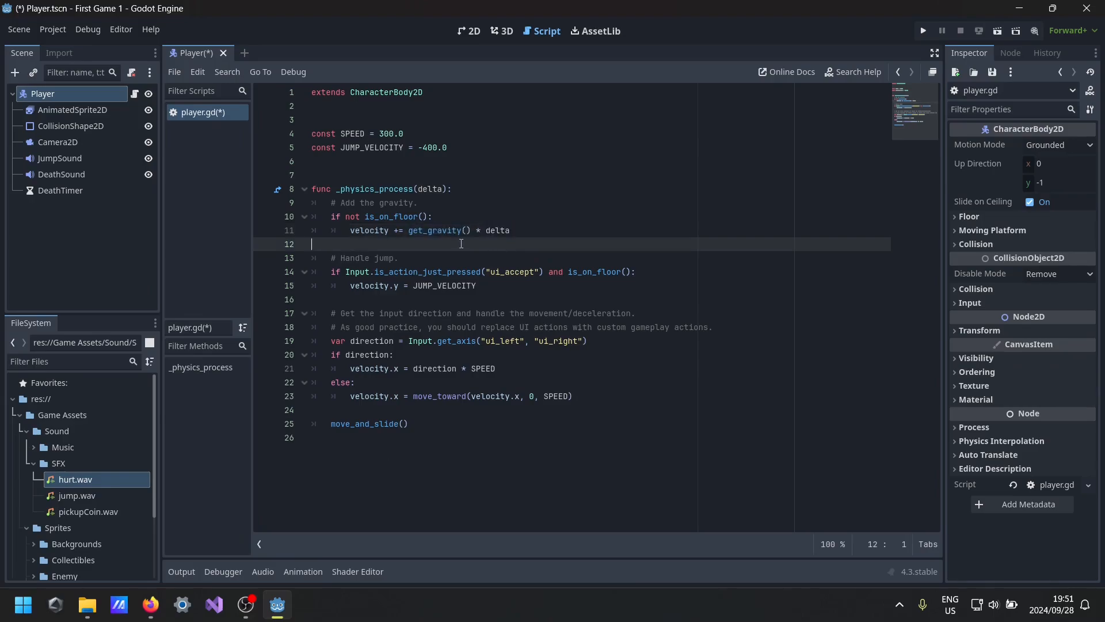
left_click_drag(407, 233, 467, 240)
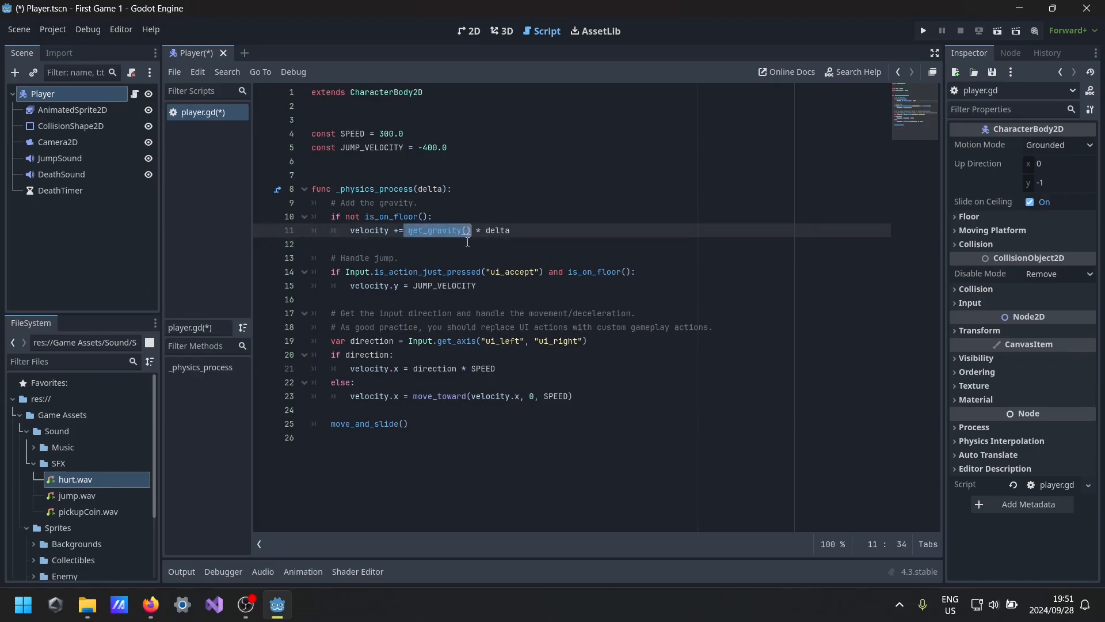
left_click(463, 262)
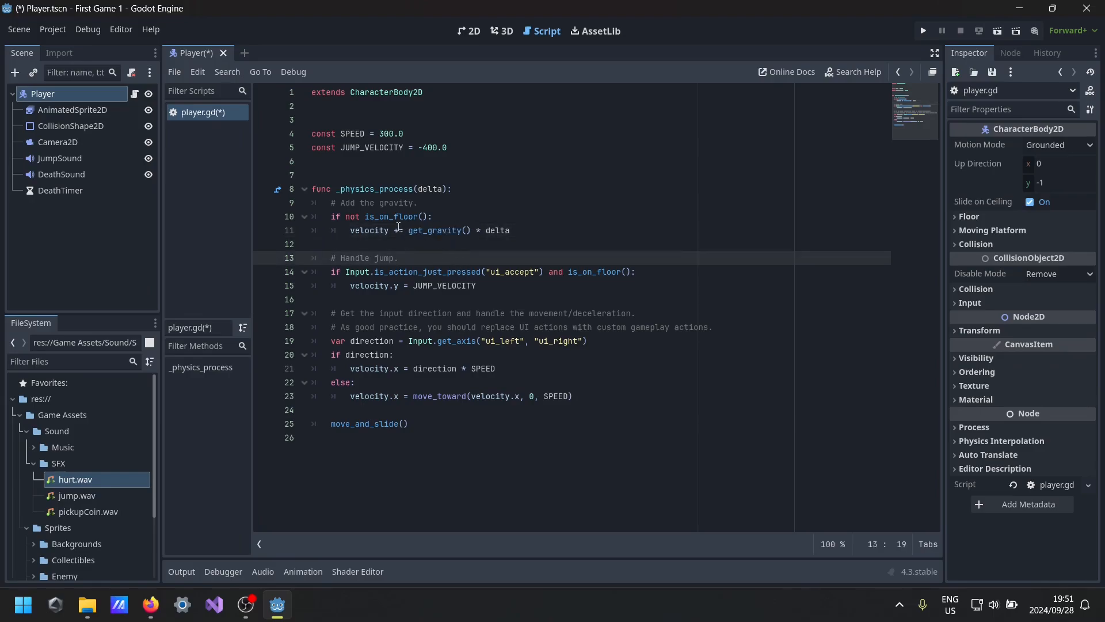
left_click_drag(408, 233, 471, 235)
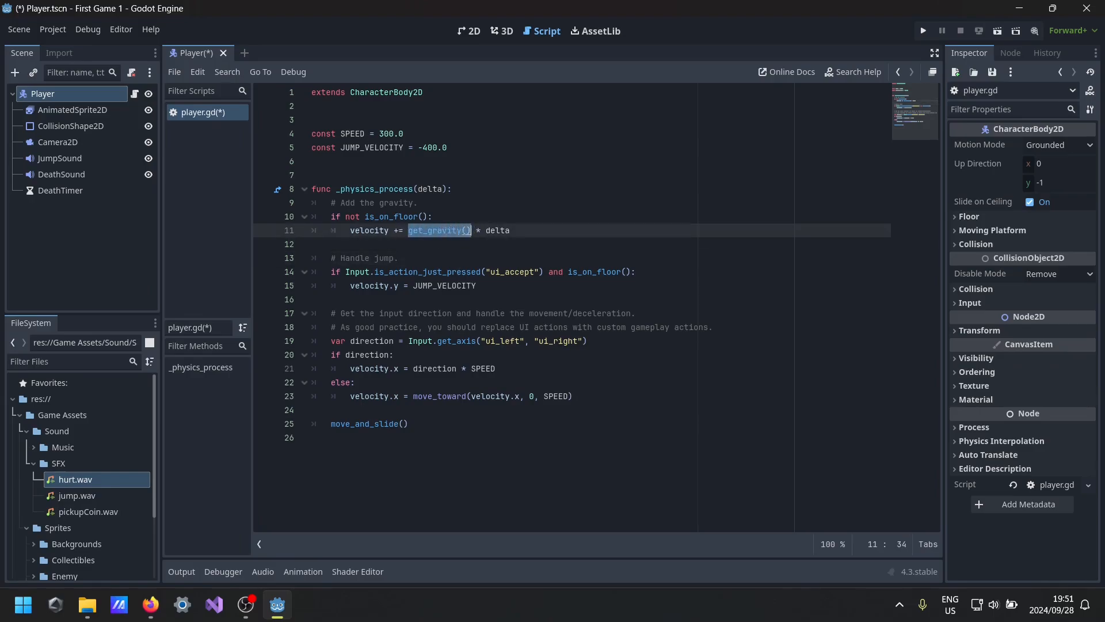
- Filter the project settings for Gravity and set the 2D physics Default Gravity to 980.72
left_click(52, 30)
left_click(80, 42)
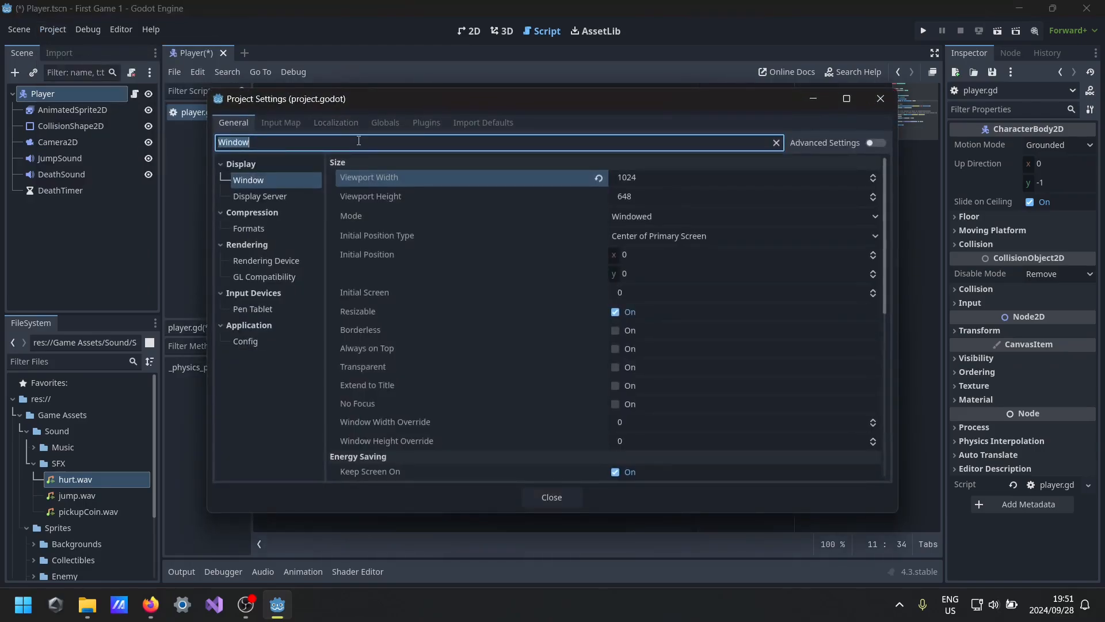
type("Grav")
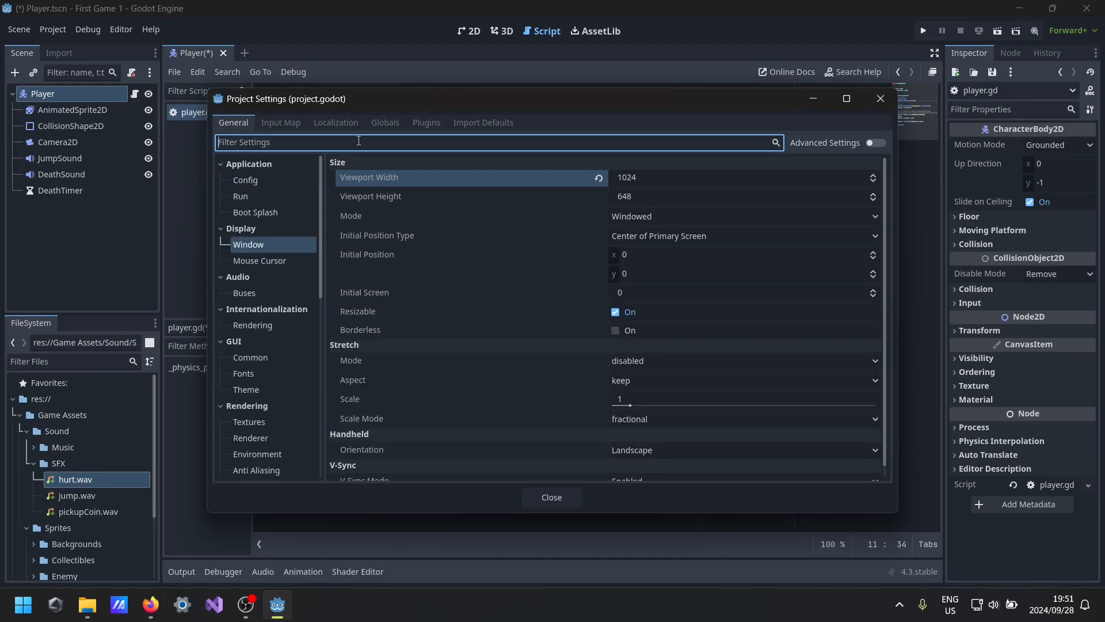
type("ity")
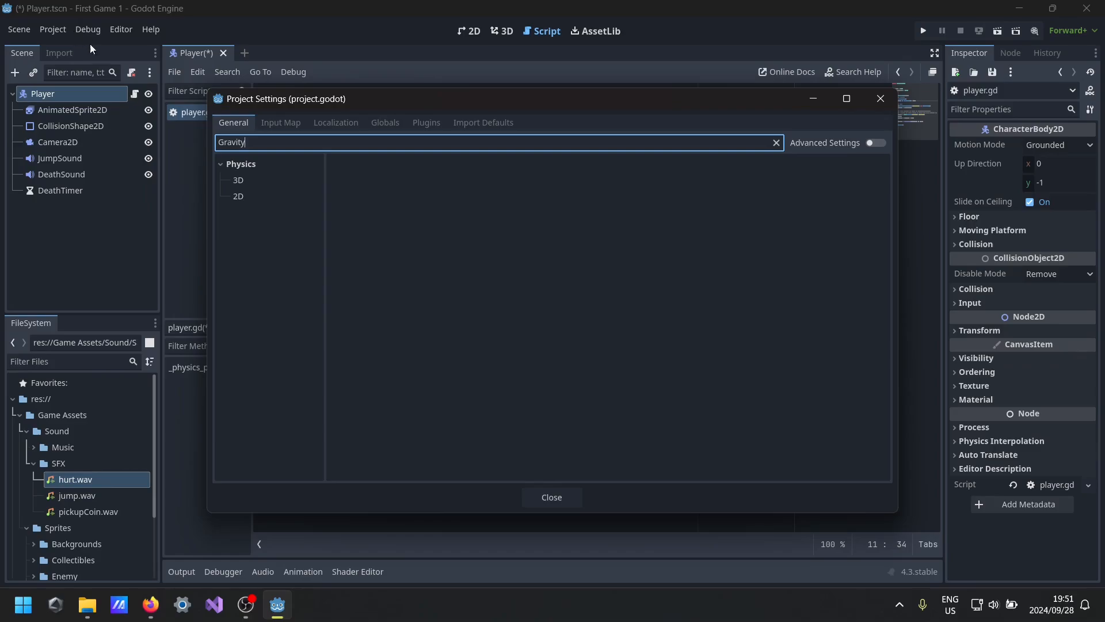
left_click(242, 197)
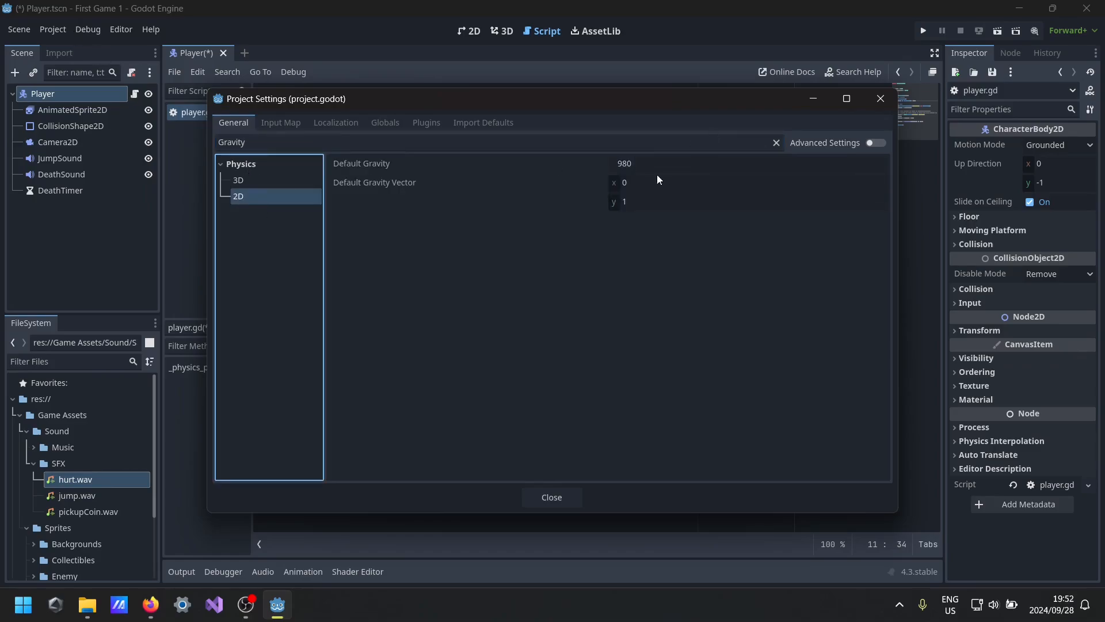
mouse_move(651, 164)
left_mouse_down()
mouse_move(683, 164)
mouse_move(656, 164)
left_mouse_up()
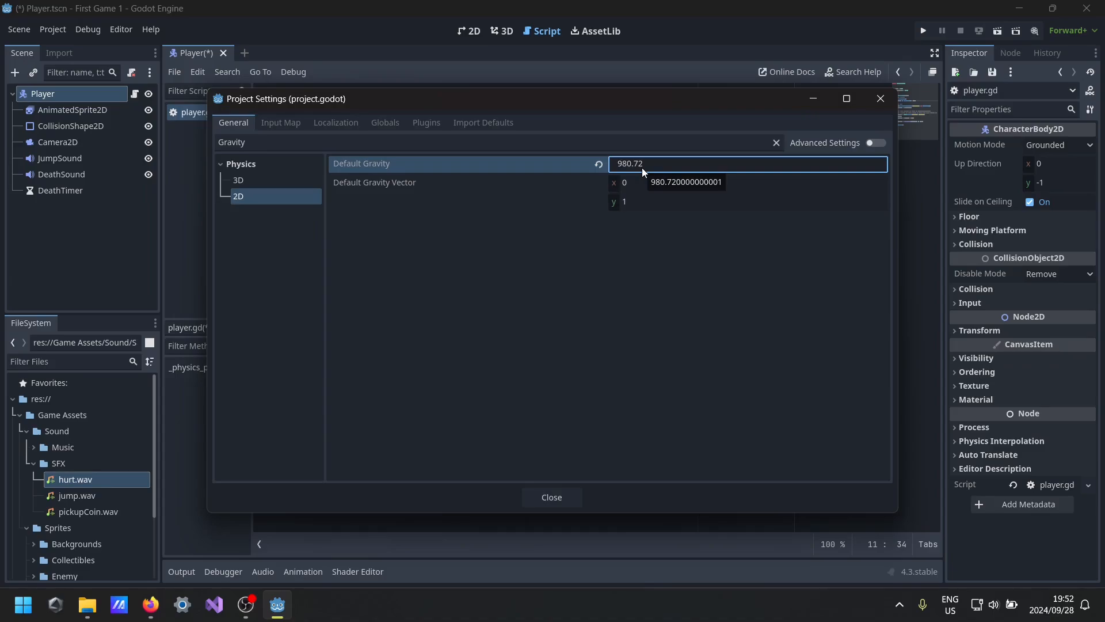
left_click(564, 501)
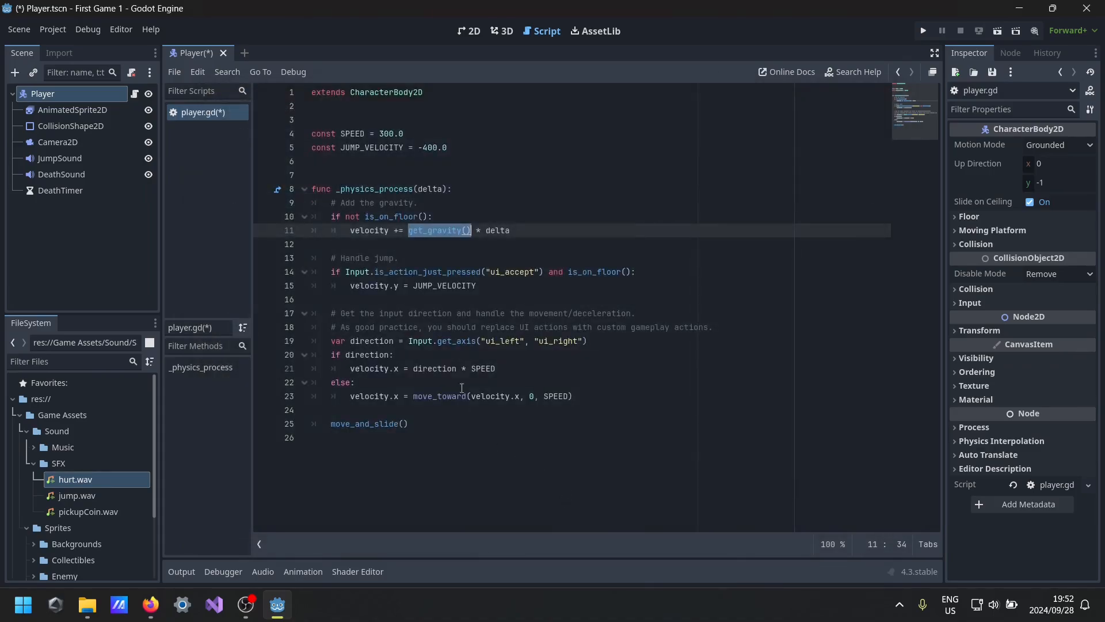
- Examine the jump block's if statement, which combines Input.is_action_just_pressed("ui_accept") with is_on_floor()
left_click(472, 354)
left_click(341, 270)
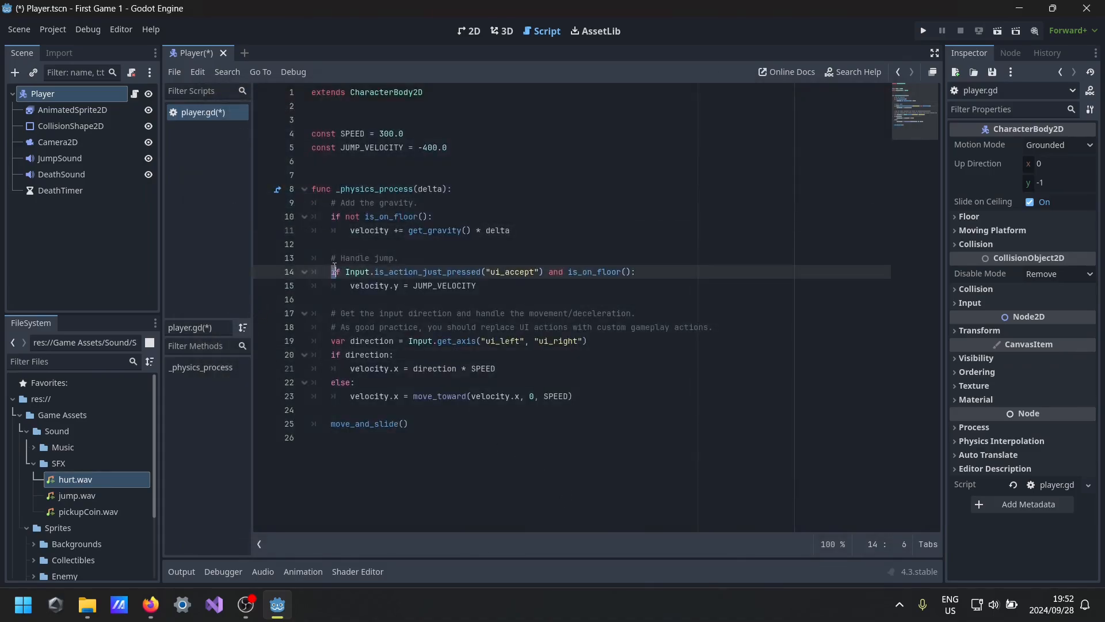
left_click(353, 304)
left_click_drag(347, 271, 631, 271)
left_click(359, 300)
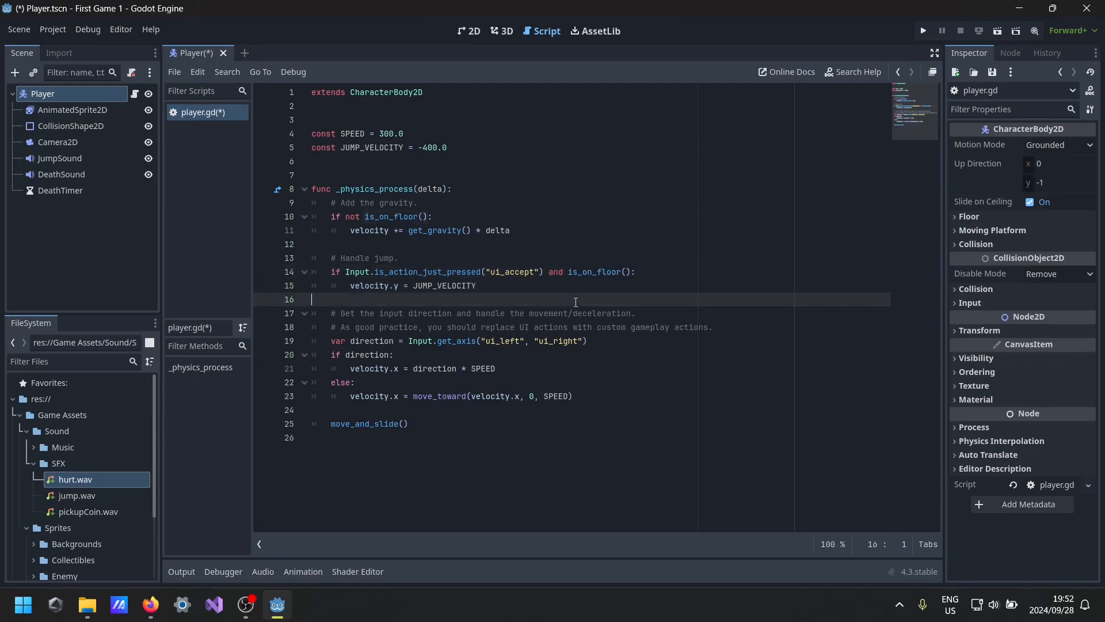
left_click_drag(377, 272, 551, 272)
left_click(388, 295)
left_click_drag(345, 270, 542, 272)
left_click(367, 312)
left_click(363, 285)
left_click(375, 273)
left_click(507, 285)
left_click(526, 292)
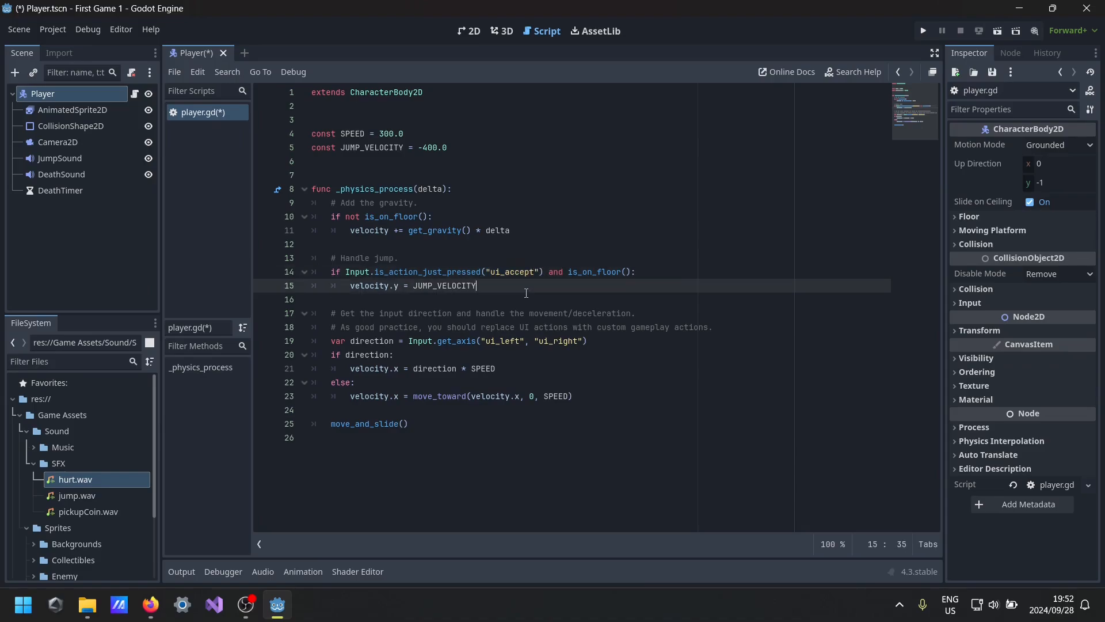
- Examine the parts of the jump input check: the Input object, is_action_just_pressed and its "ui_accept" argument
left_click_drag(345, 273, 371, 275)
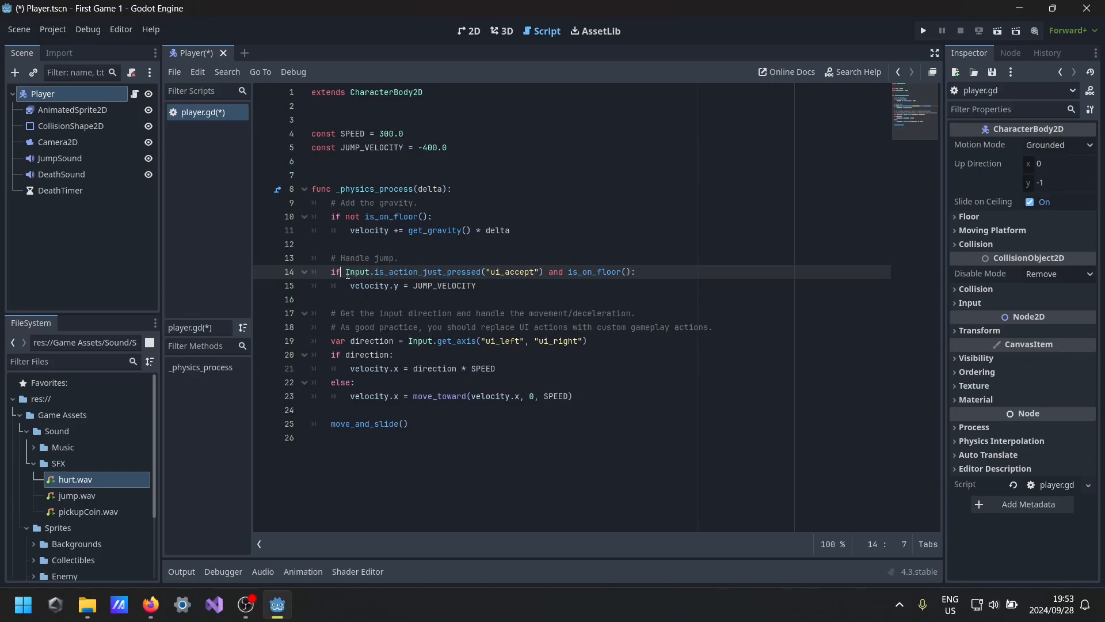
left_click(382, 298)
left_click(365, 272)
left_click_drag(346, 272, 544, 268)
left_click(378, 294)
left_click(519, 296)
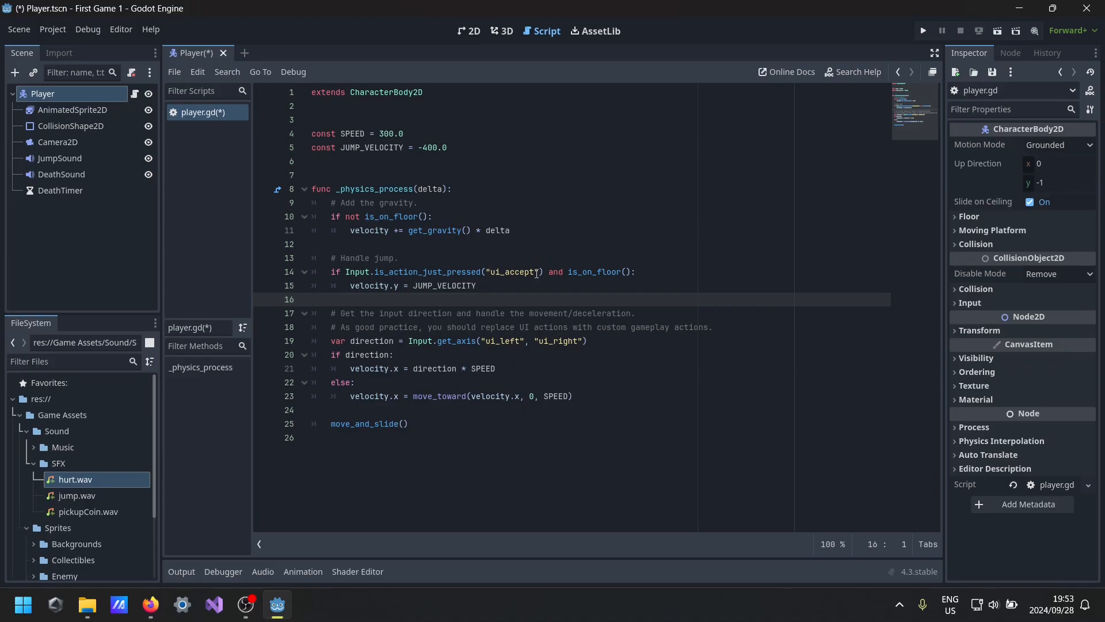
left_click_drag(488, 271, 540, 270)
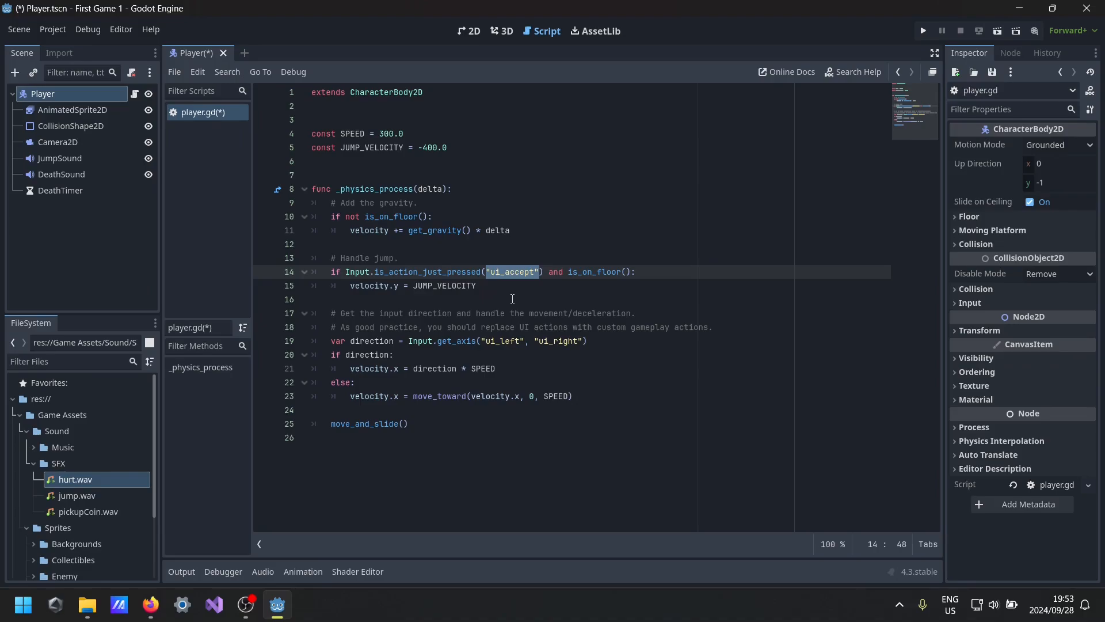
left_click(522, 286)
left_click_drag(342, 272, 490, 270)
mouse_move(540, 272)
left_mouse_down()
mouse_move(560, 271)
mouse_move(541, 272)
mouse_move(551, 270)
left_mouse_up()
left_click(466, 272)
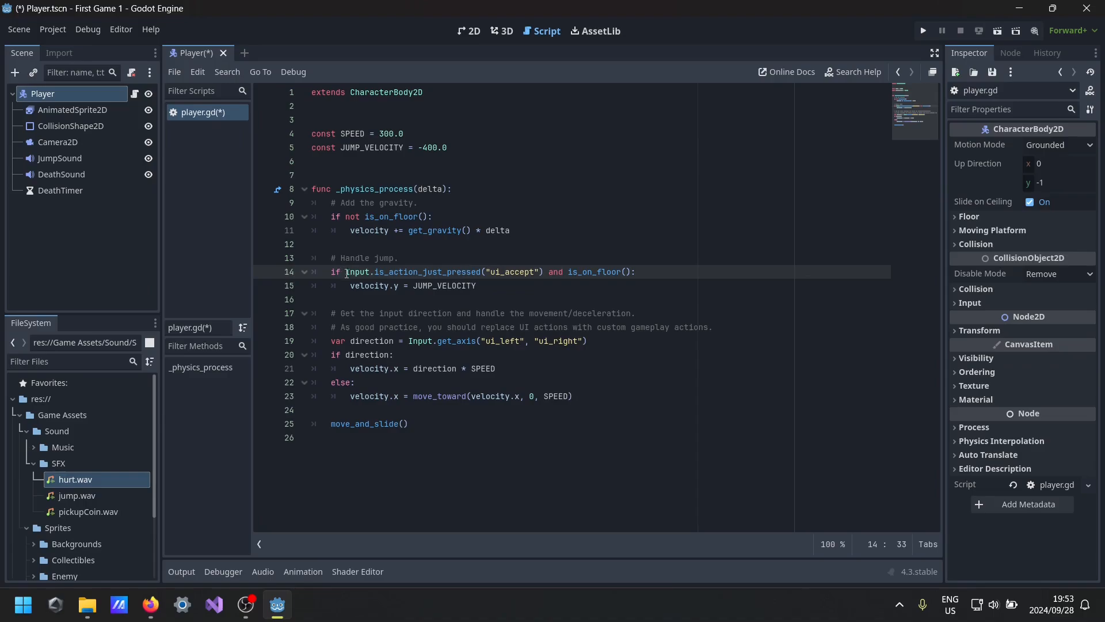
- Examine the velocity.y = JUMP_VELOCITY line together with the jump condition and the JUMP_VELOCITY constant's declaration
left_click_drag(346, 272, 619, 272)
left_click_drag(351, 288, 474, 302)
left_click(467, 302)
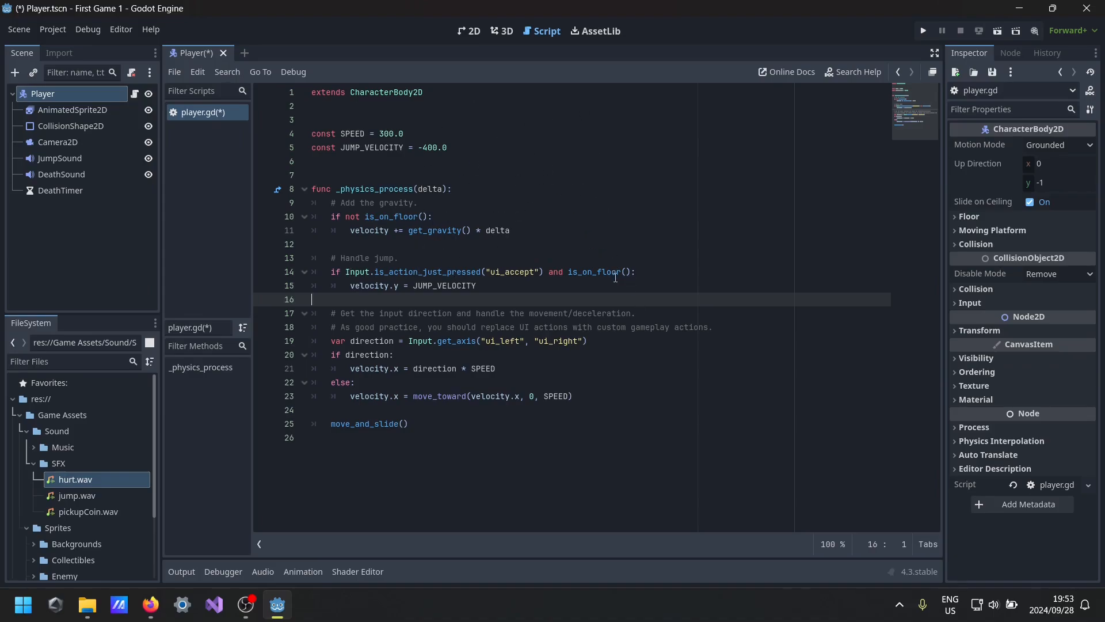
left_click_drag(352, 290, 465, 295)
left_click(445, 293)
left_click_drag(349, 286, 481, 291)
left_click(481, 302)
left_click_drag(399, 286, 463, 285)
left_click(455, 286)
left_click_drag(340, 150, 418, 153)
left_click(444, 178)
left_click_drag(413, 285, 477, 283)
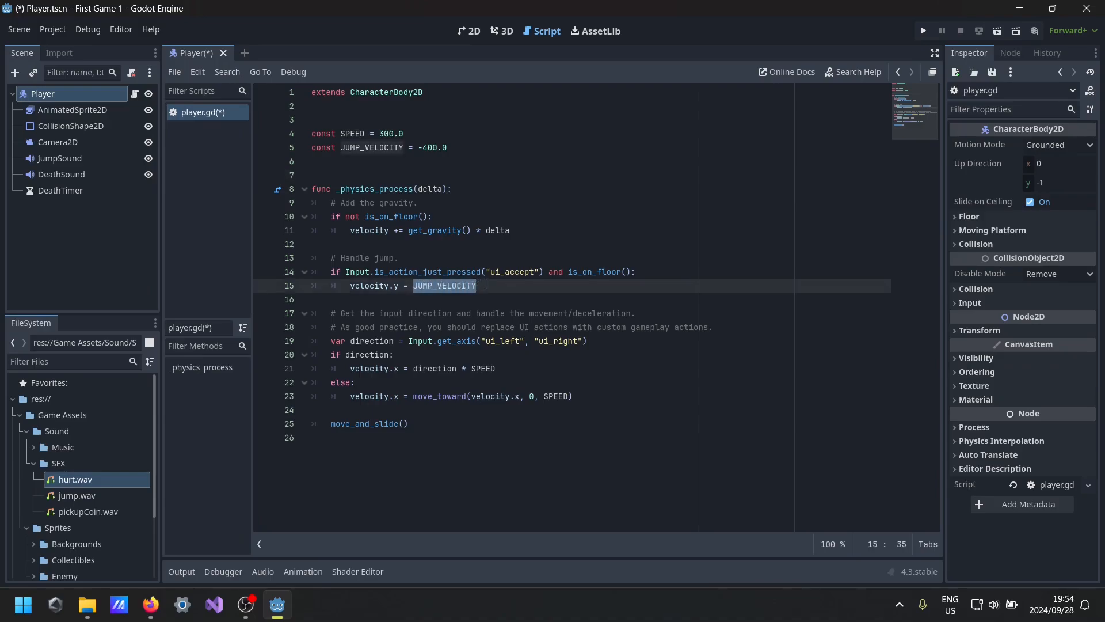
left_click(493, 294)
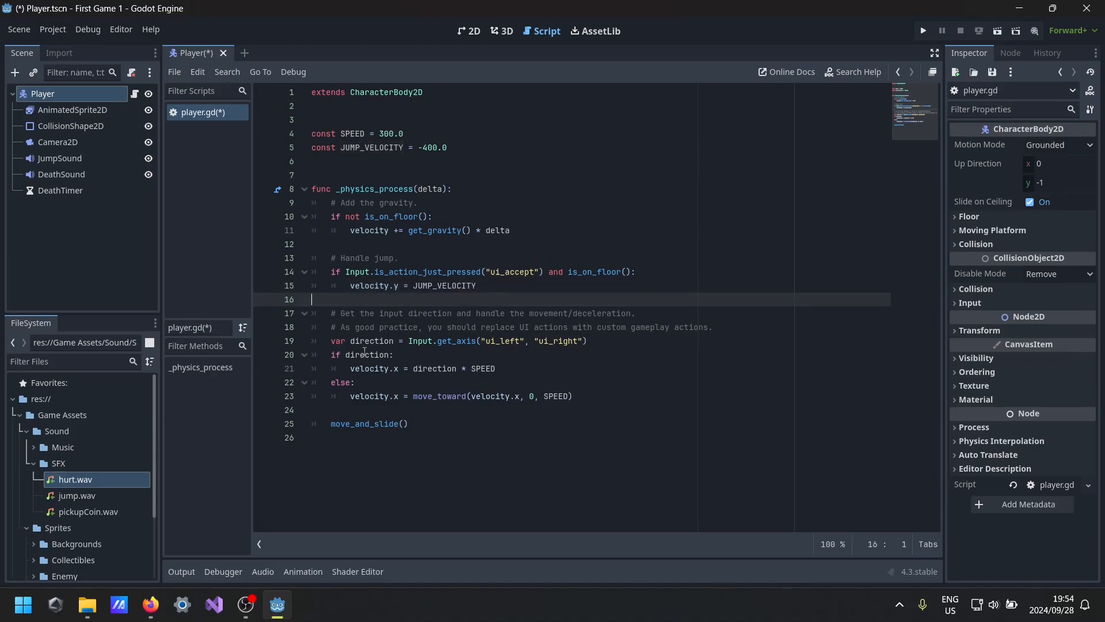
- Examine the movement block down to move_and_slide(), focusing on the declaration of the direction variable
left_click_drag(334, 347, 426, 423)
left_click(425, 418)
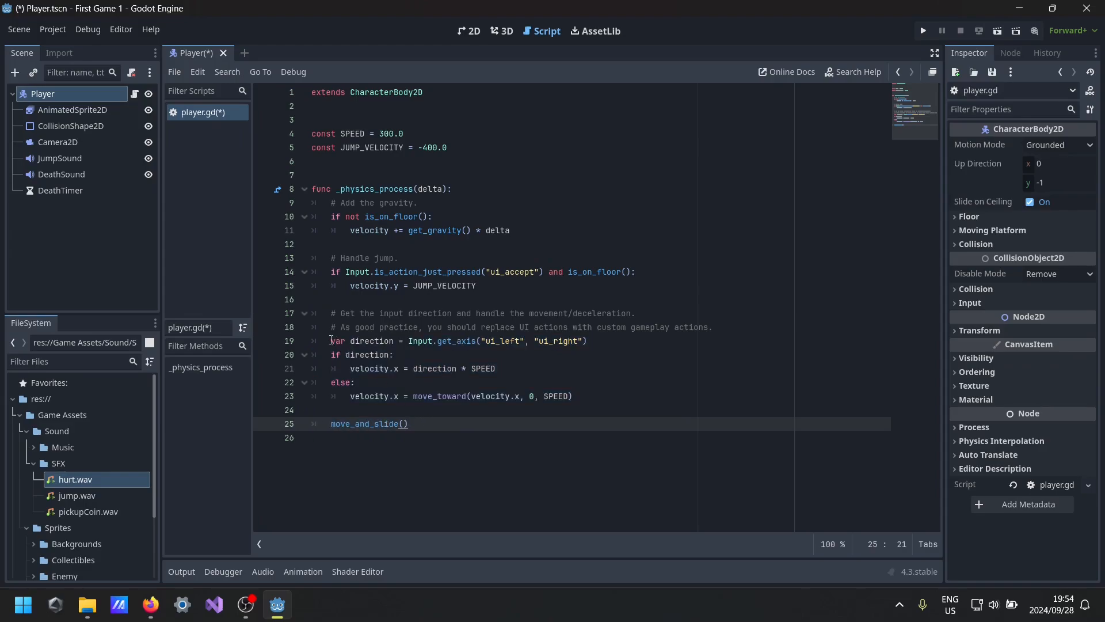
left_click_drag(332, 340, 396, 339)
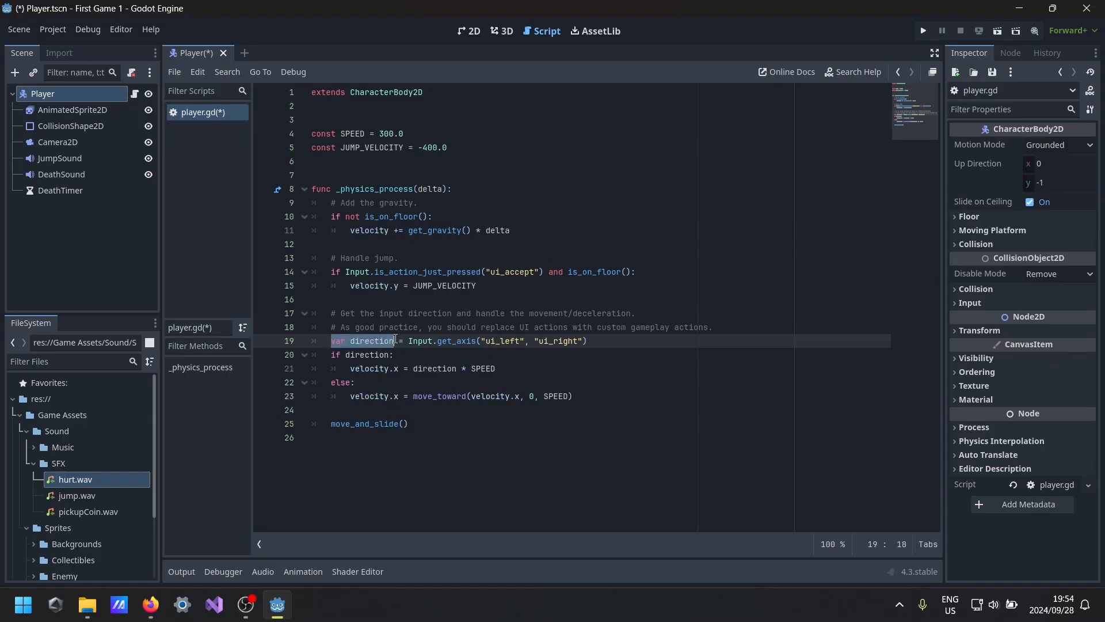
key("Down")
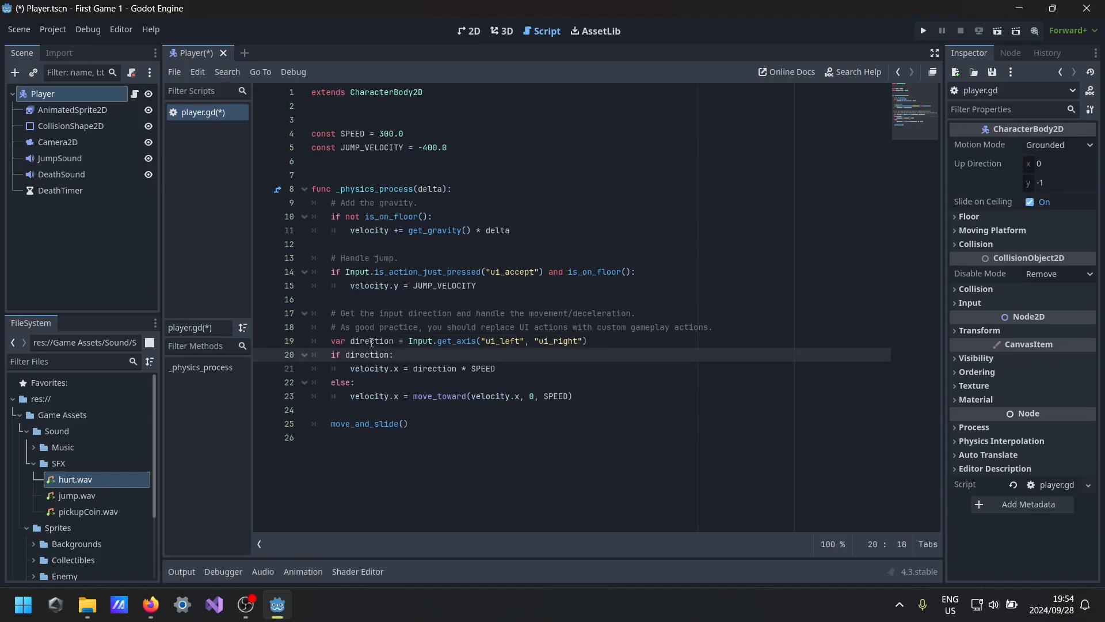
left_click_drag(346, 340, 398, 340)
left_click(390, 350)
- Examine the Input.get_axis call assigned to direction, including its "ui_left" and "ui_right" arguments
left_click_drag(409, 340, 482, 343)
left_click(355, 271)
left_click(462, 354)
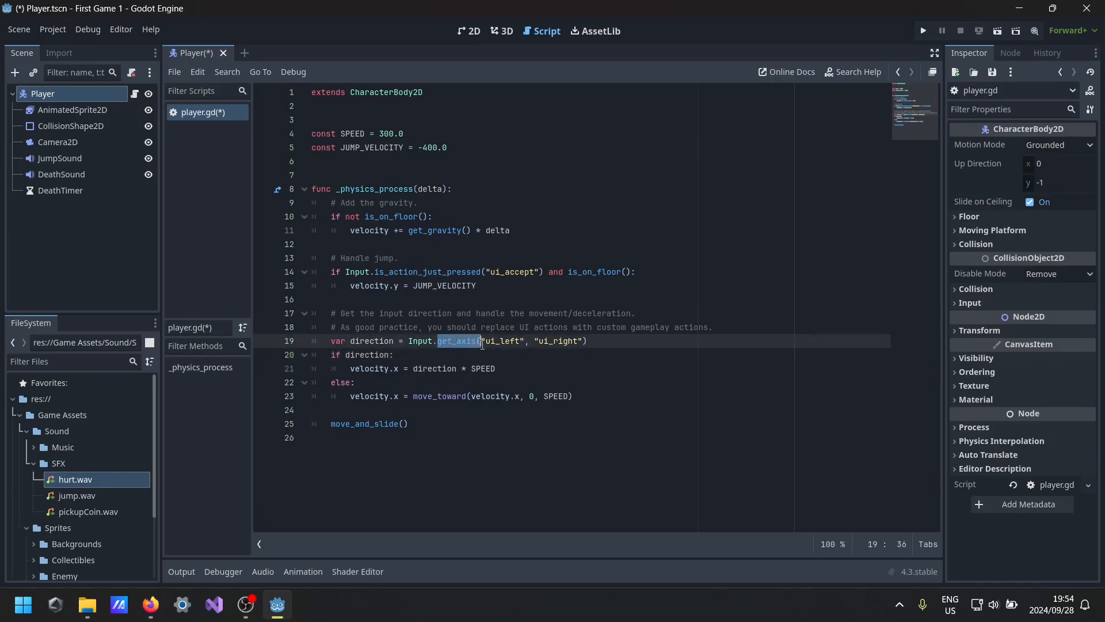
left_click_drag(408, 341, 433, 343)
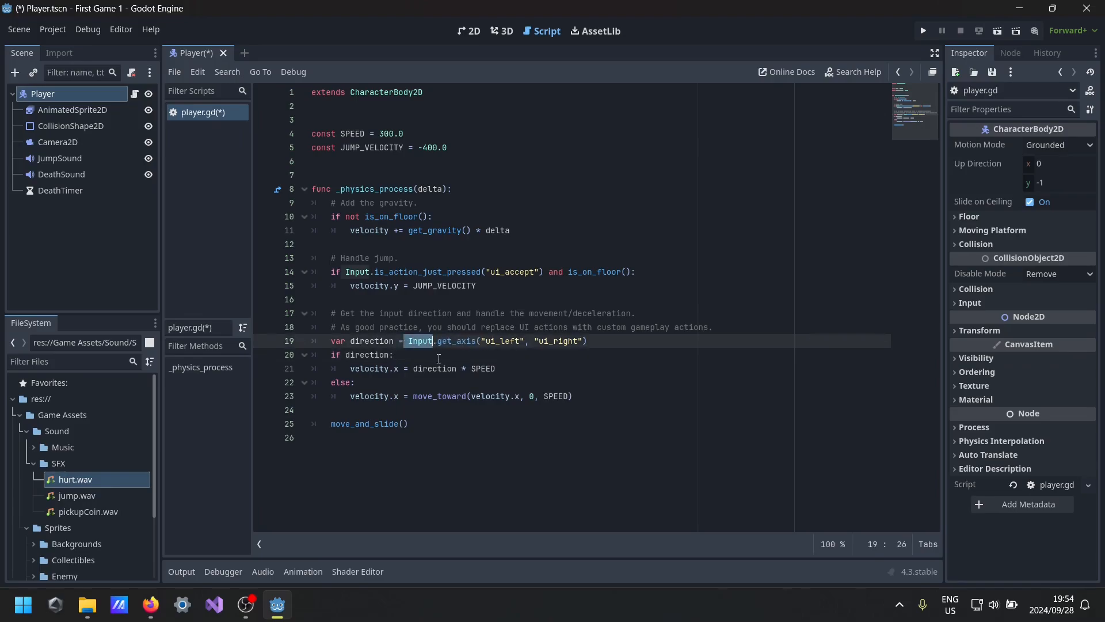
left_click(431, 353)
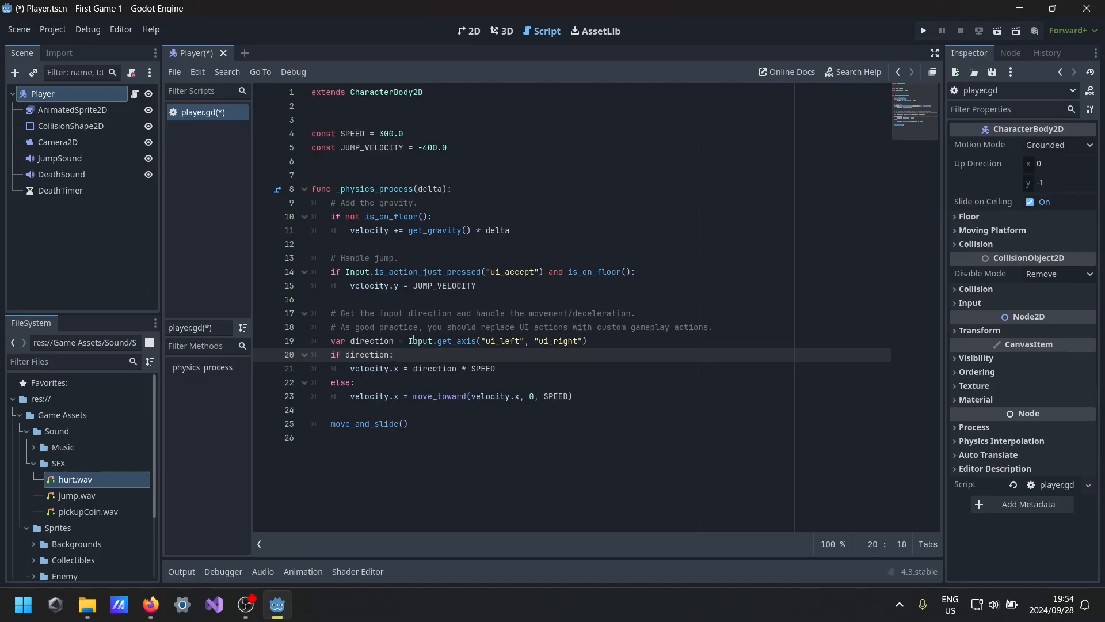
left_click_drag(437, 342, 474, 343)
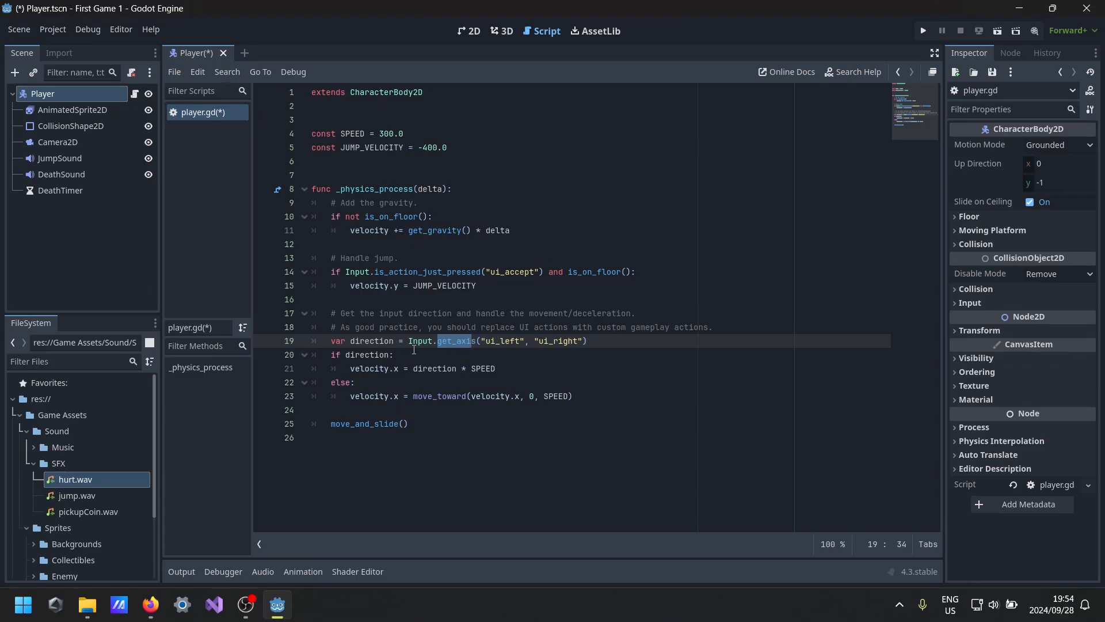
left_click(440, 349)
left_click_drag(438, 344, 477, 344)
left_click(498, 341)
left_click_drag(487, 347, 580, 343)
left_click(560, 366)
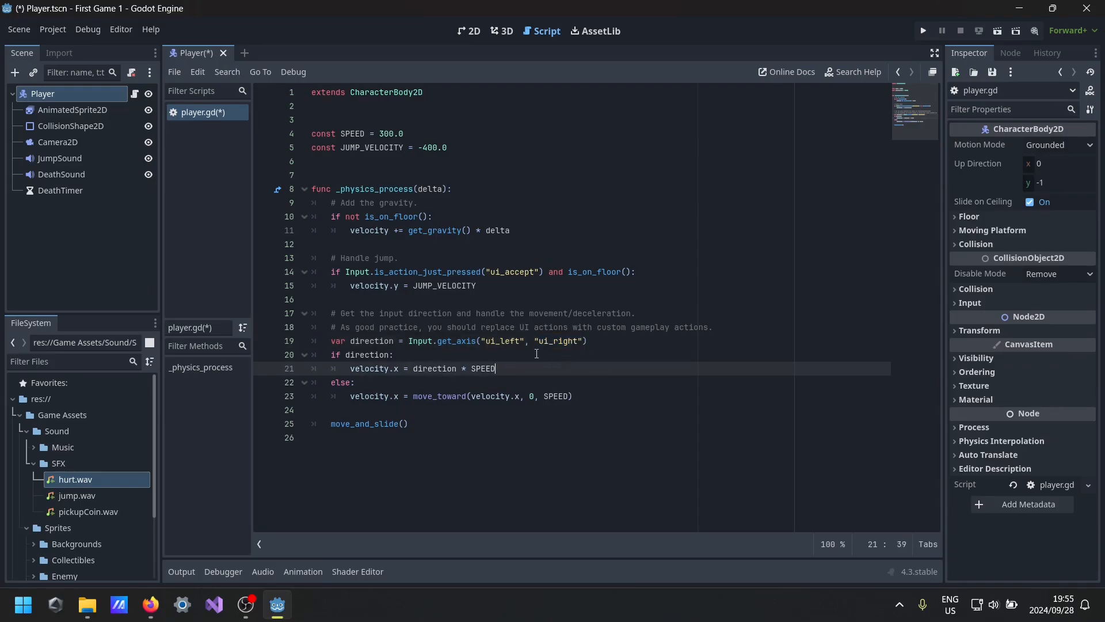
- Append "* delta" to the velocity.x = direction * SPEED line inside the if direction block
left_click_drag(346, 341, 390, 341)
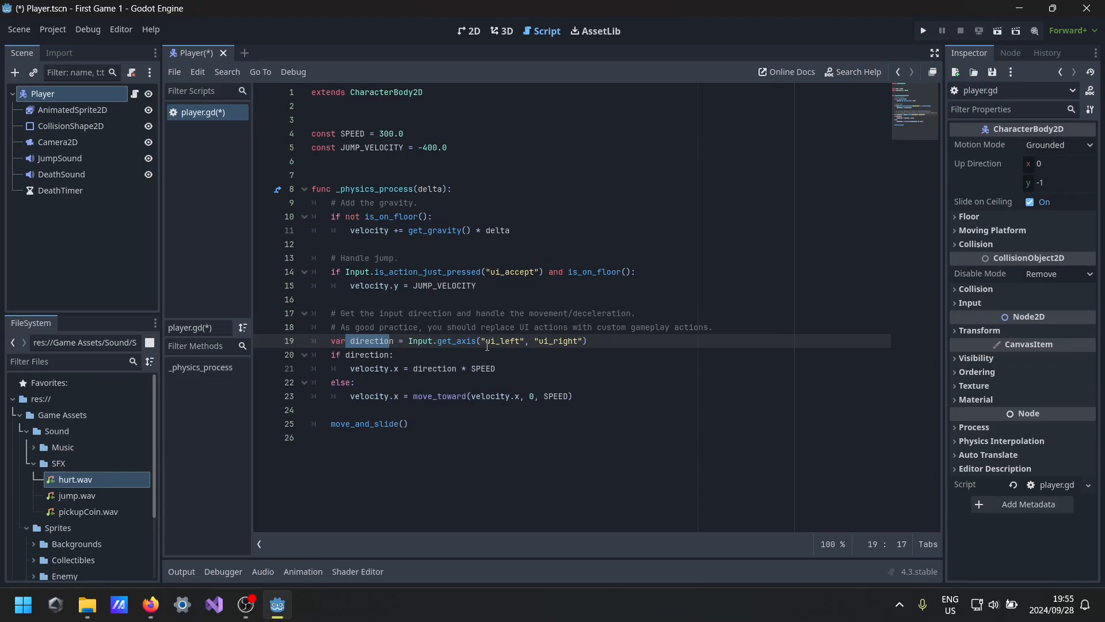
left_click_drag(340, 354, 496, 368)
left_click(358, 369)
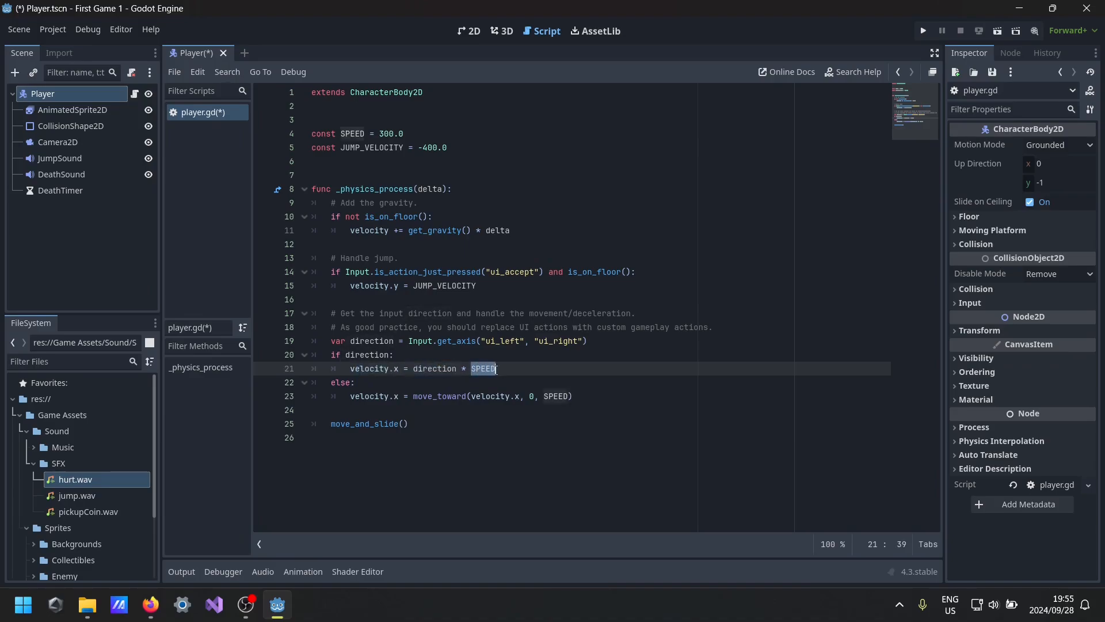
left_click(498, 370)
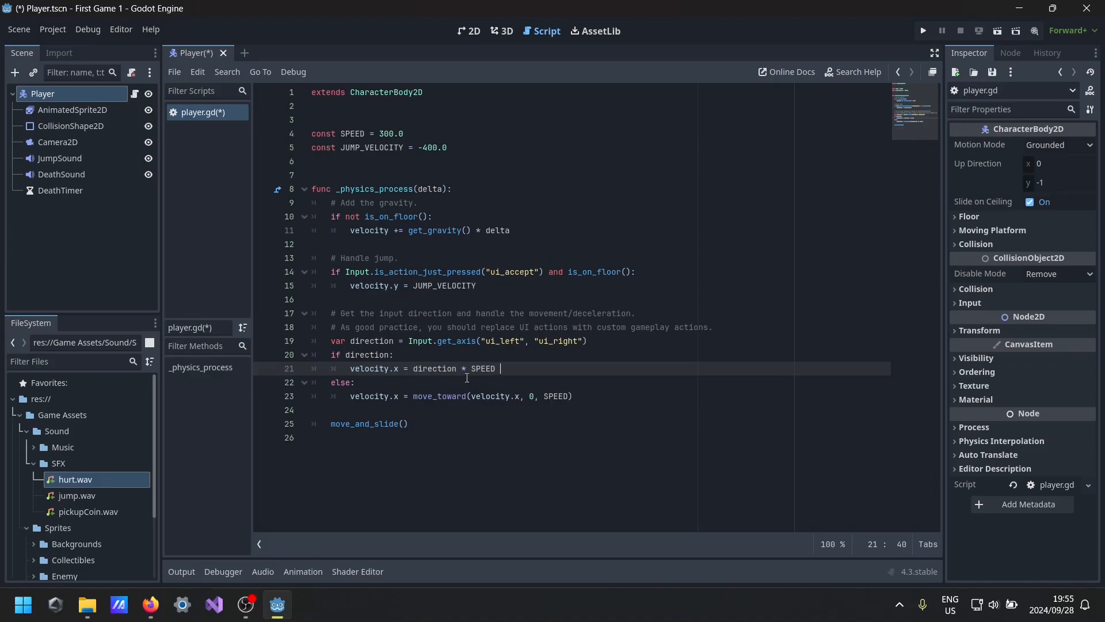
type("* delta")
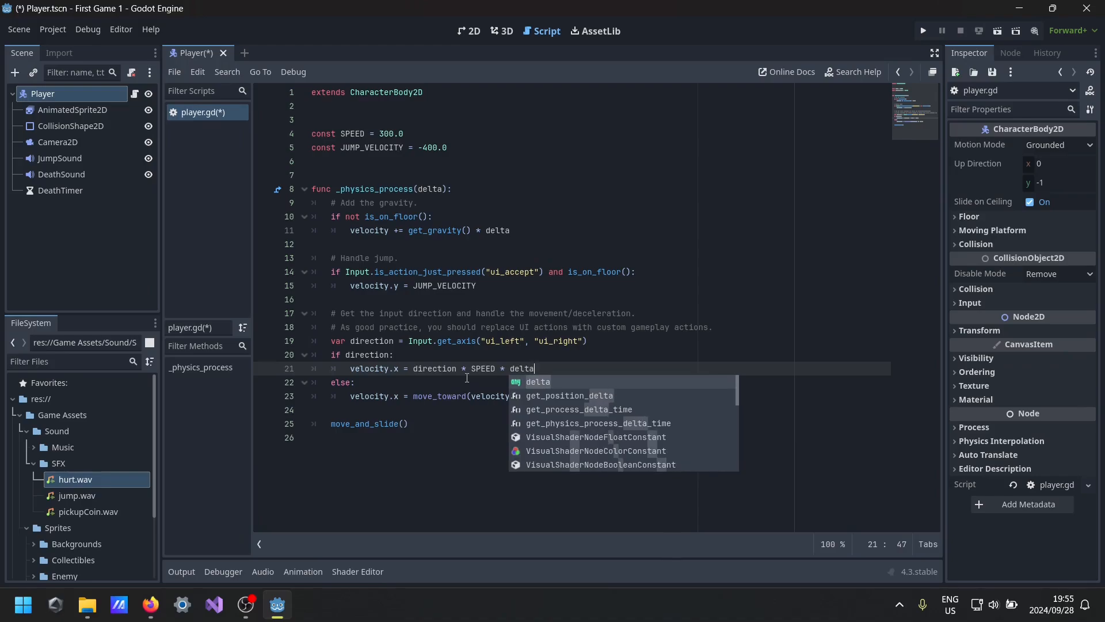
left_click(467, 377)
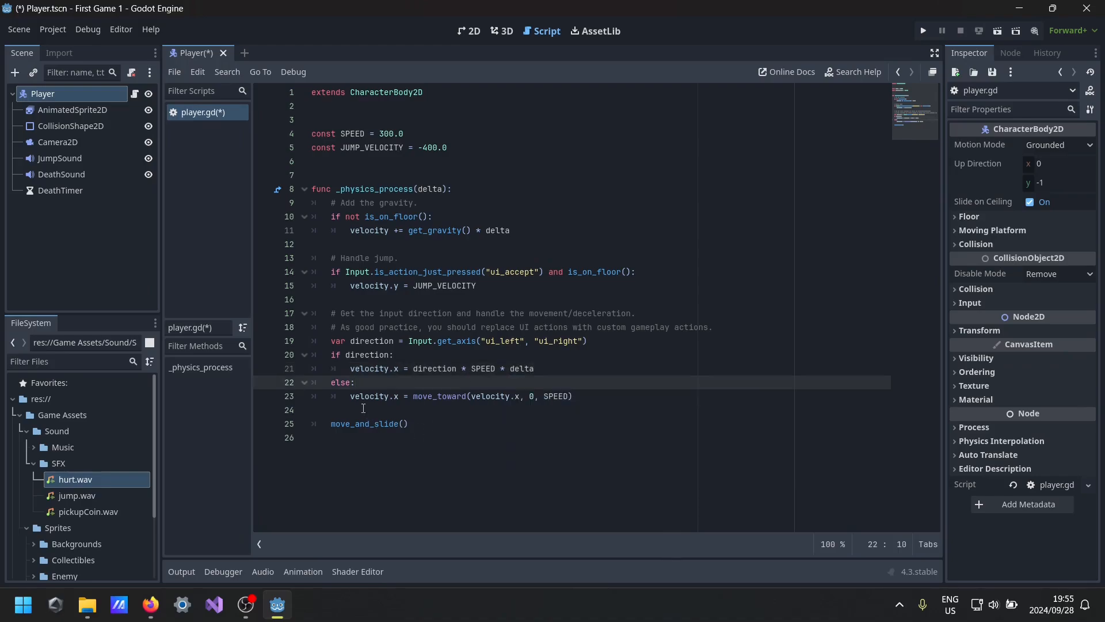
- Examine the else branch of the direction check, including its move_toward(velocity.x, 0, SPEED) call
left_click_drag(331, 383, 581, 398)
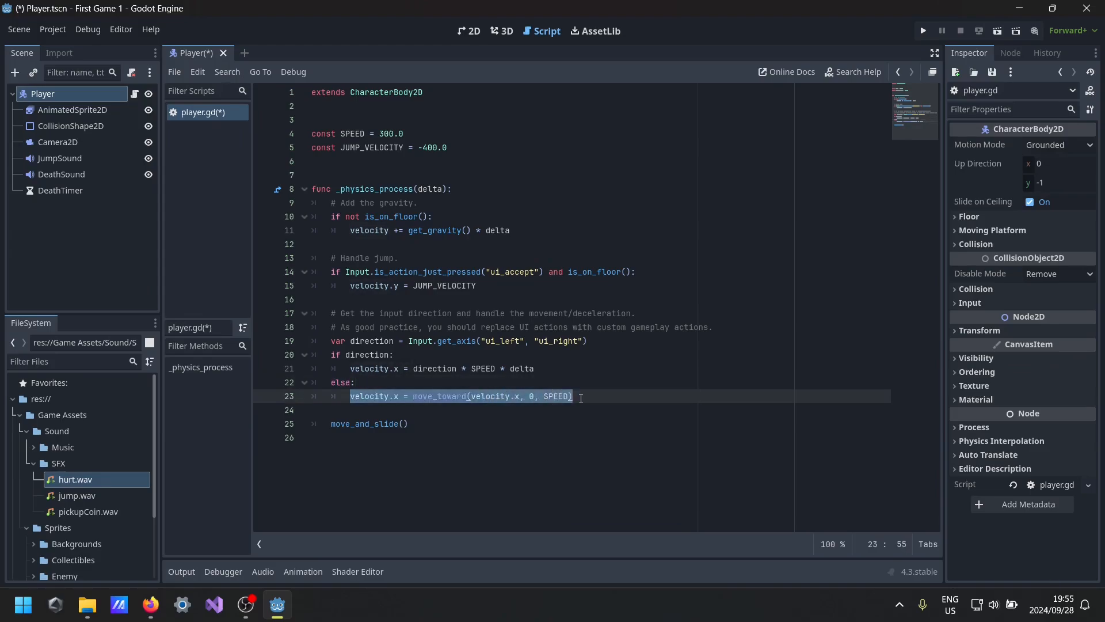
left_click(581, 398)
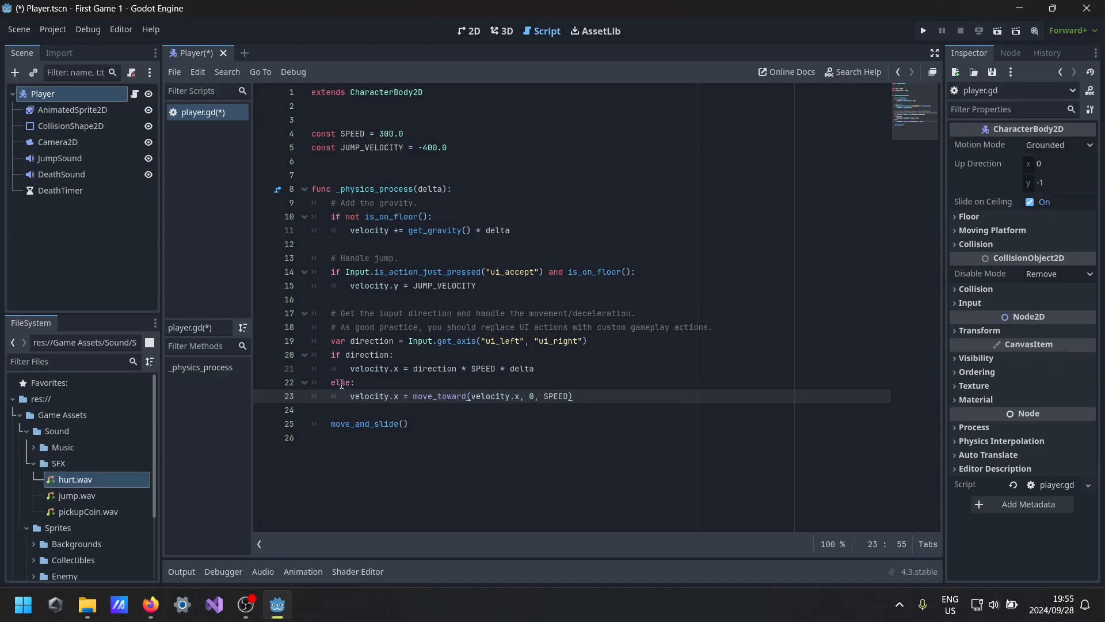
left_click_drag(351, 353, 392, 355)
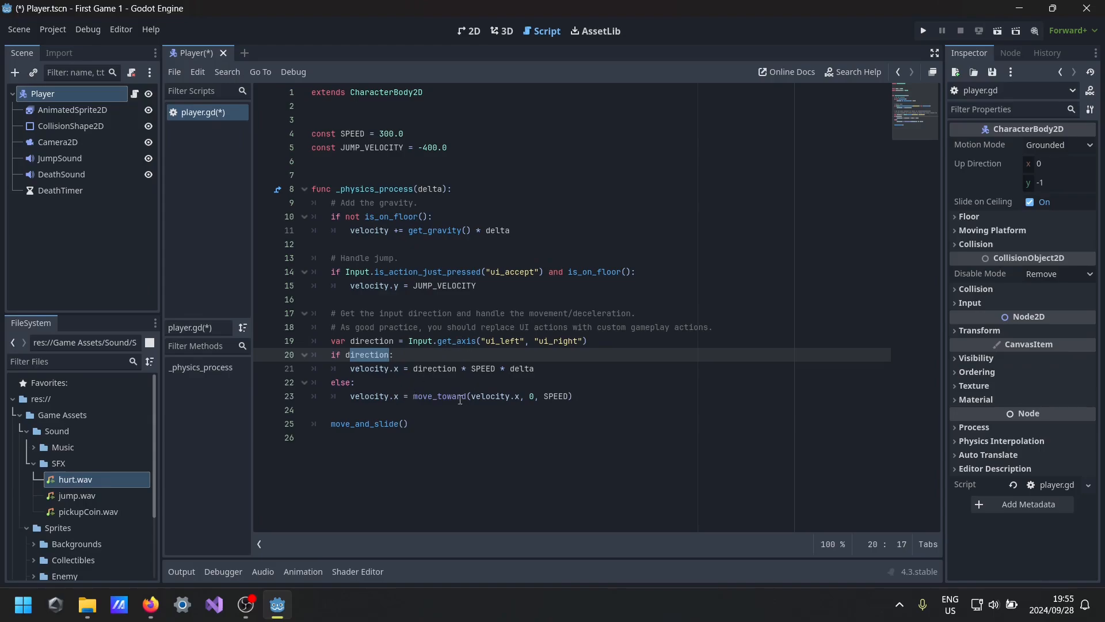
double_click(349, 396)
left_click_drag(413, 396, 570, 396)
left_click(537, 396)
left_click(550, 412)
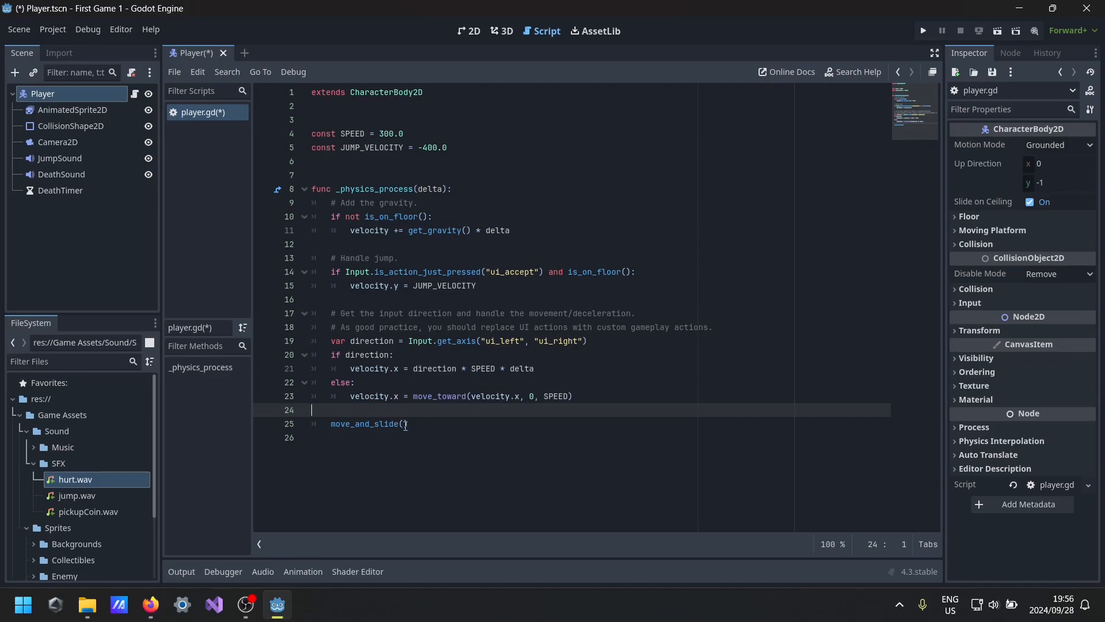
- Save the Player scene and script, and remove the empty line above move_and_slide()
mouse_move(407, 425)
left_mouse_down()
mouse_move(332, 425)
mouse_move(409, 425)
left_mouse_up()
left_click(340, 410)
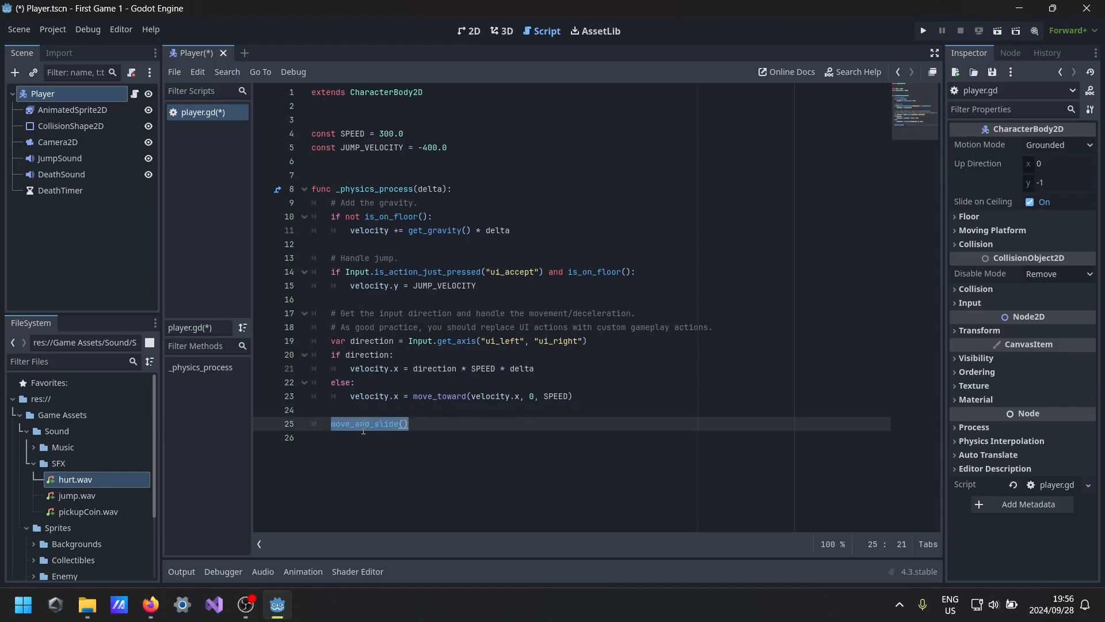
left_click(350, 398)
left_click(353, 414)
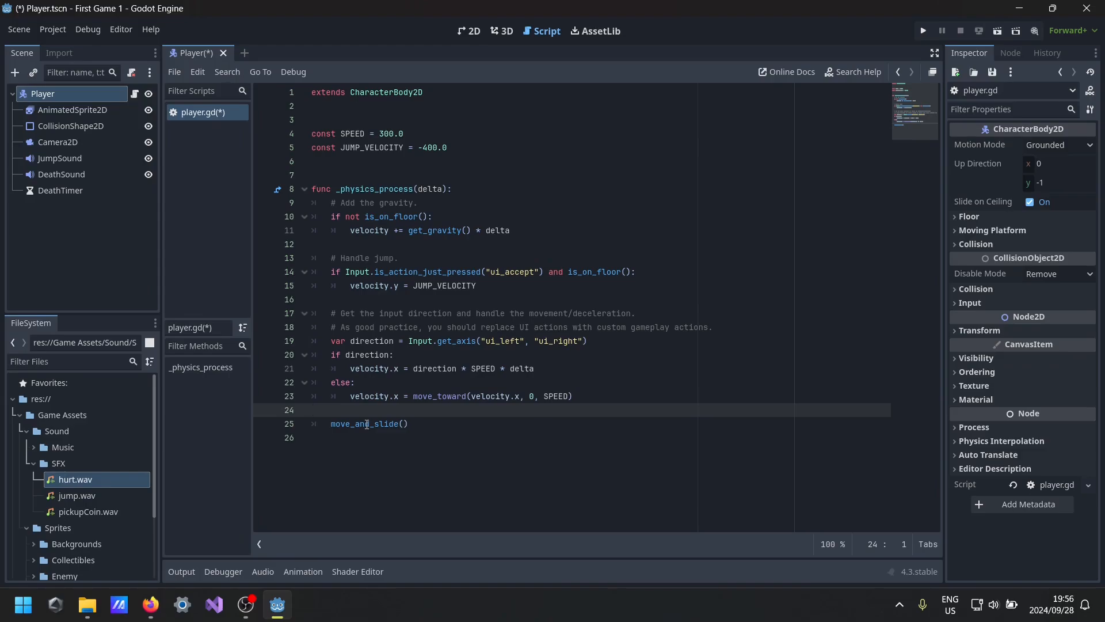
key("ctrl+s")
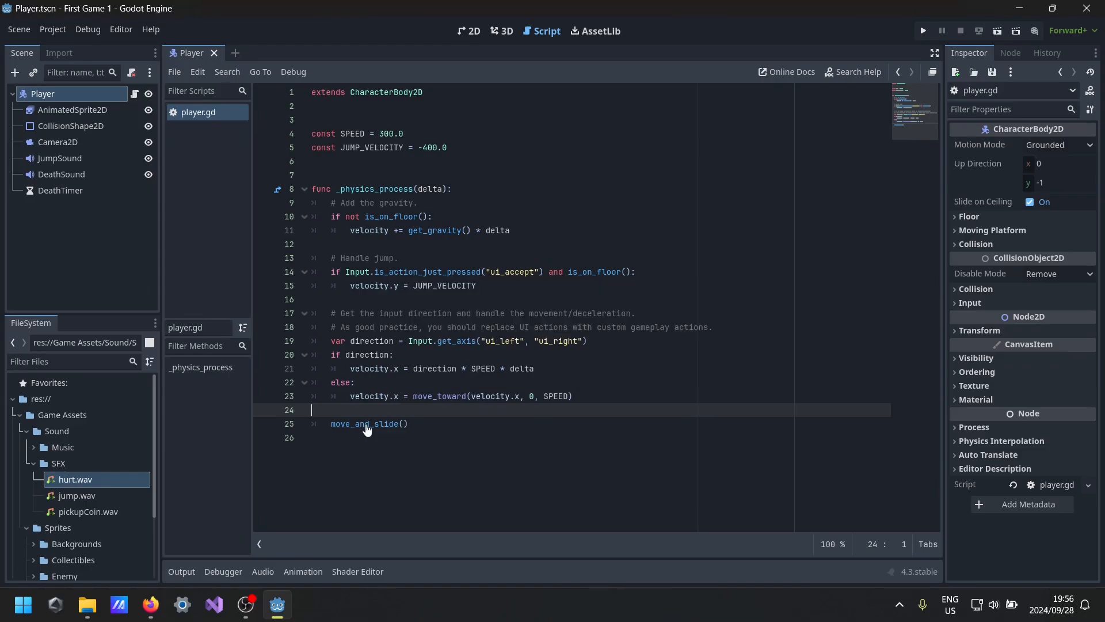
key("BackSpace")
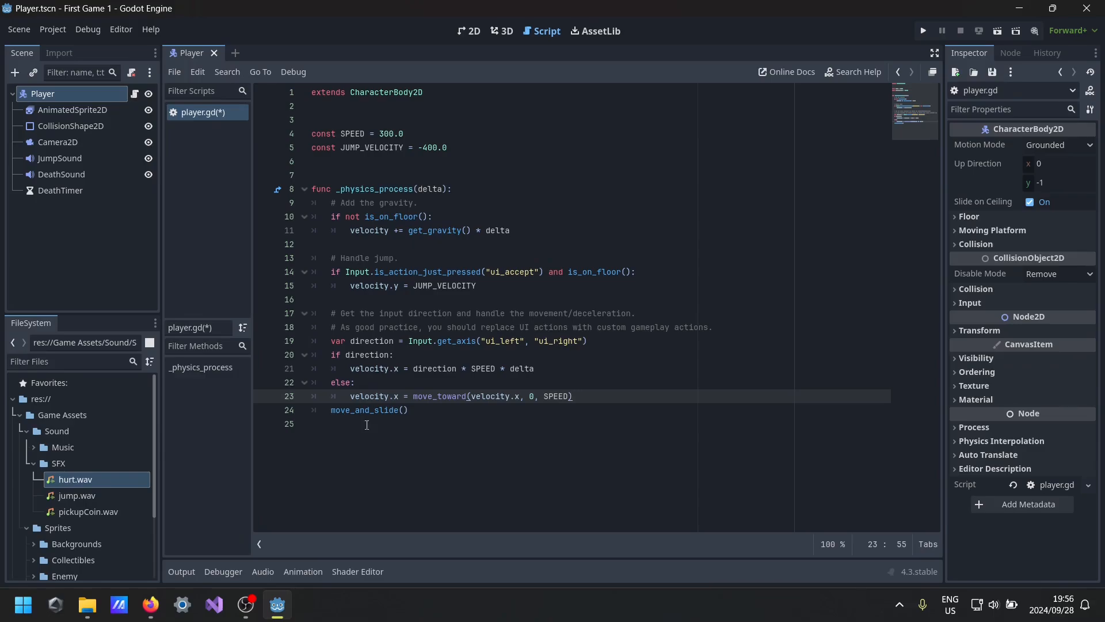
- Examine the built-in action names used in the script: "ui_left", "ui_right" and "ui_accept"
left_click(500, 340)
left_click_drag(543, 340, 561, 343)
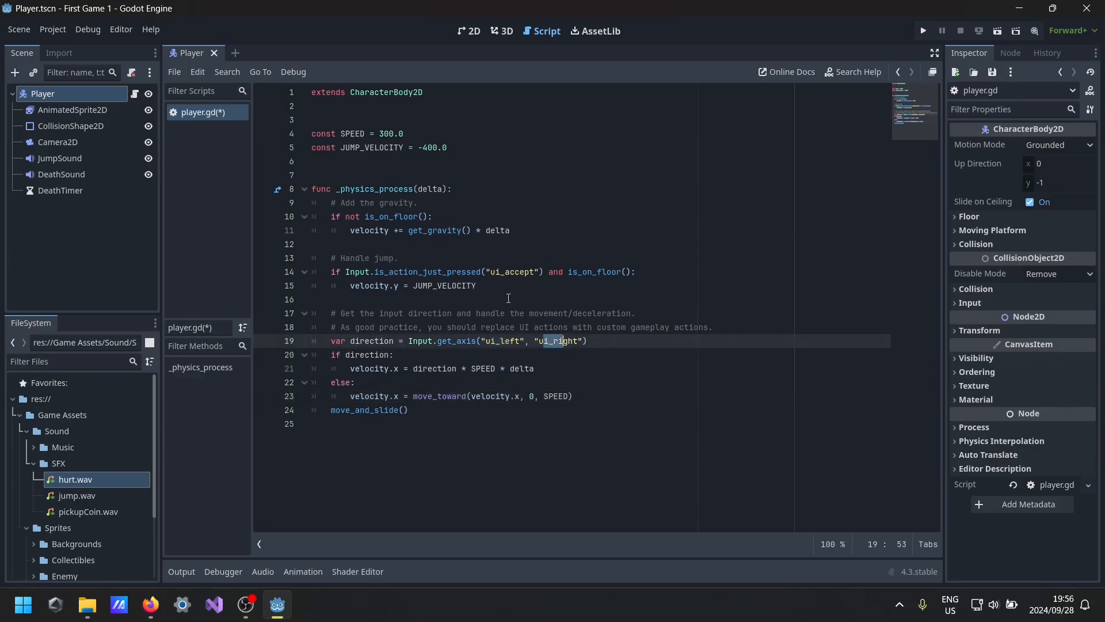
left_click_drag(486, 272, 541, 276)
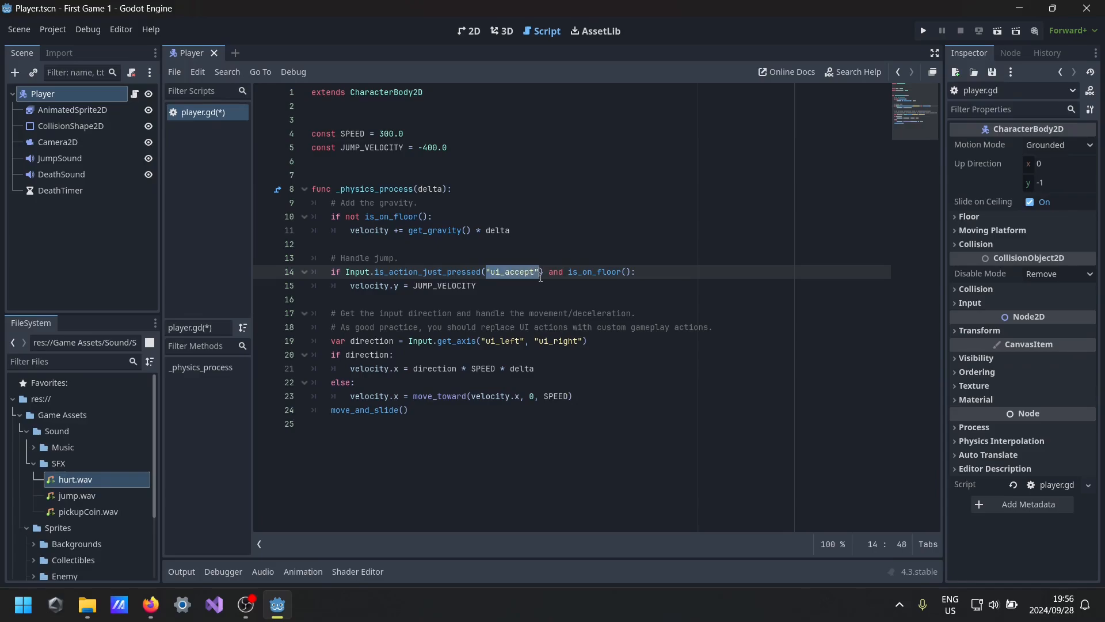
left_click(536, 382)
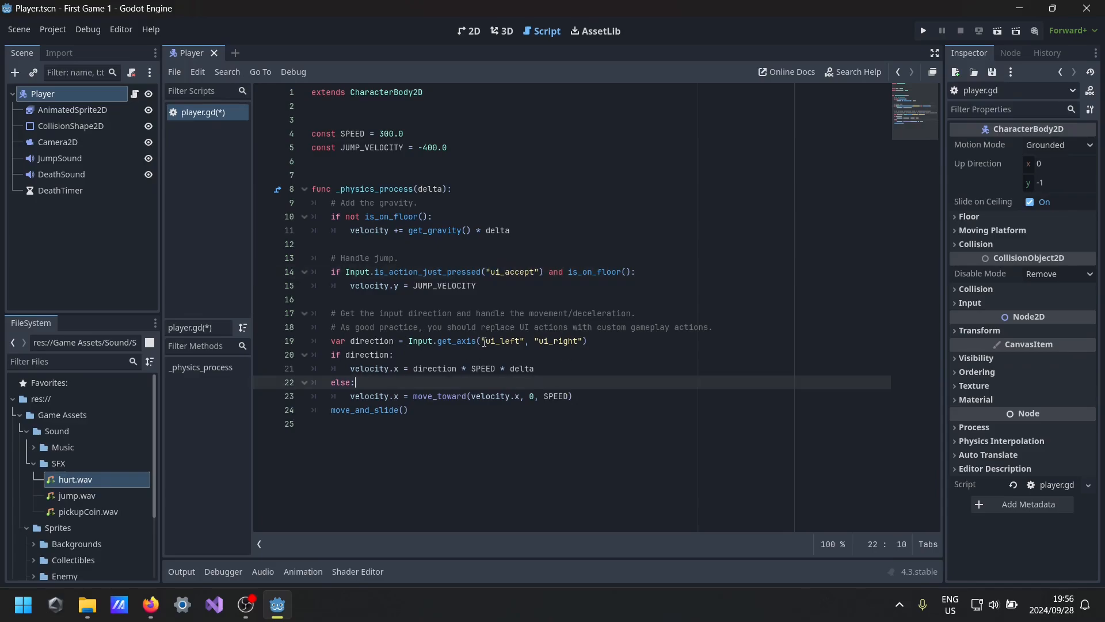
- Add a new input action named "left" to the project's Input Map
left_click(57, 27)
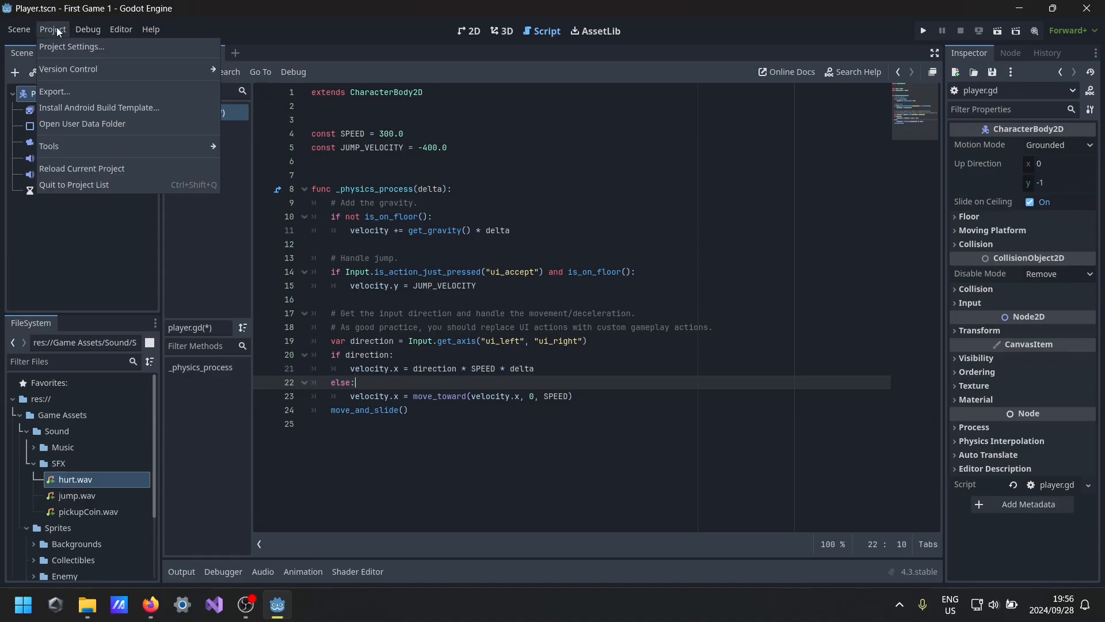
left_click(72, 46)
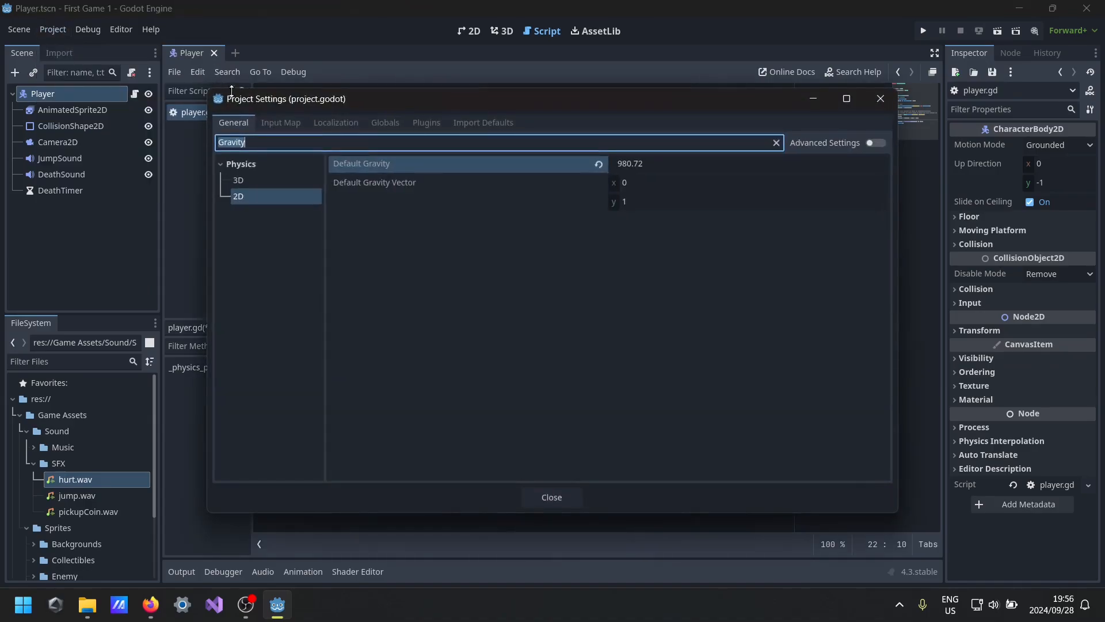
left_click(280, 123)
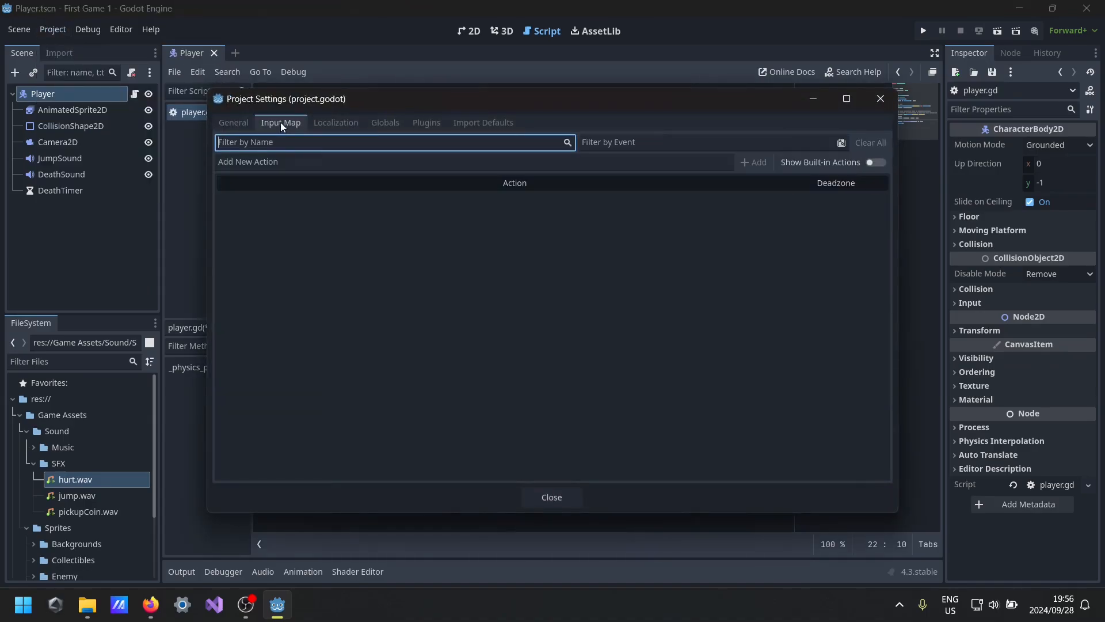
left_click(422, 164)
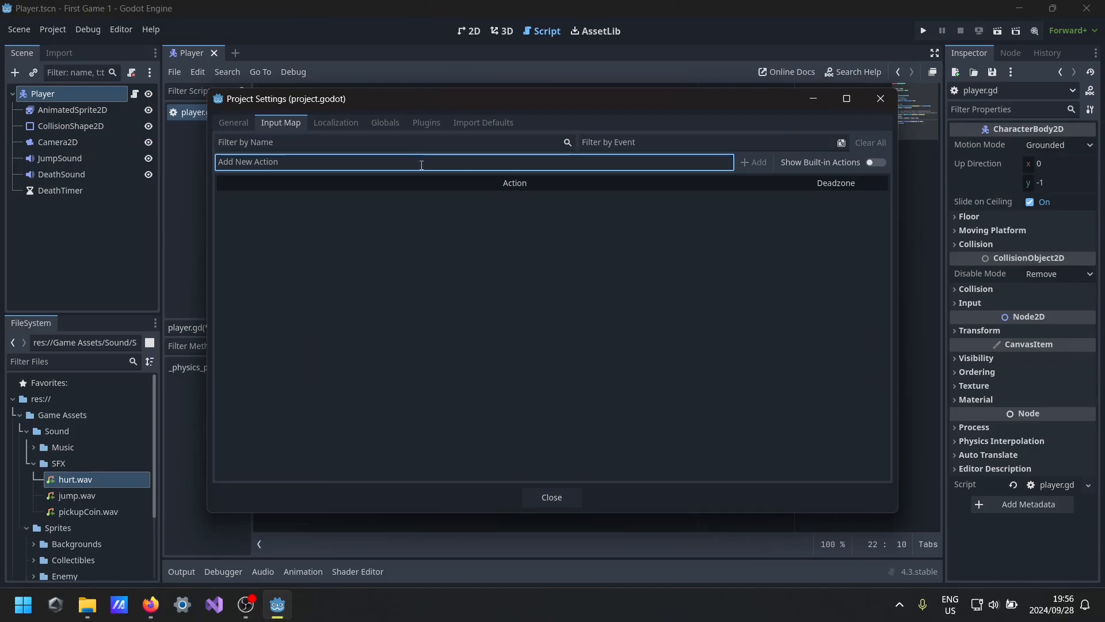
type("left")
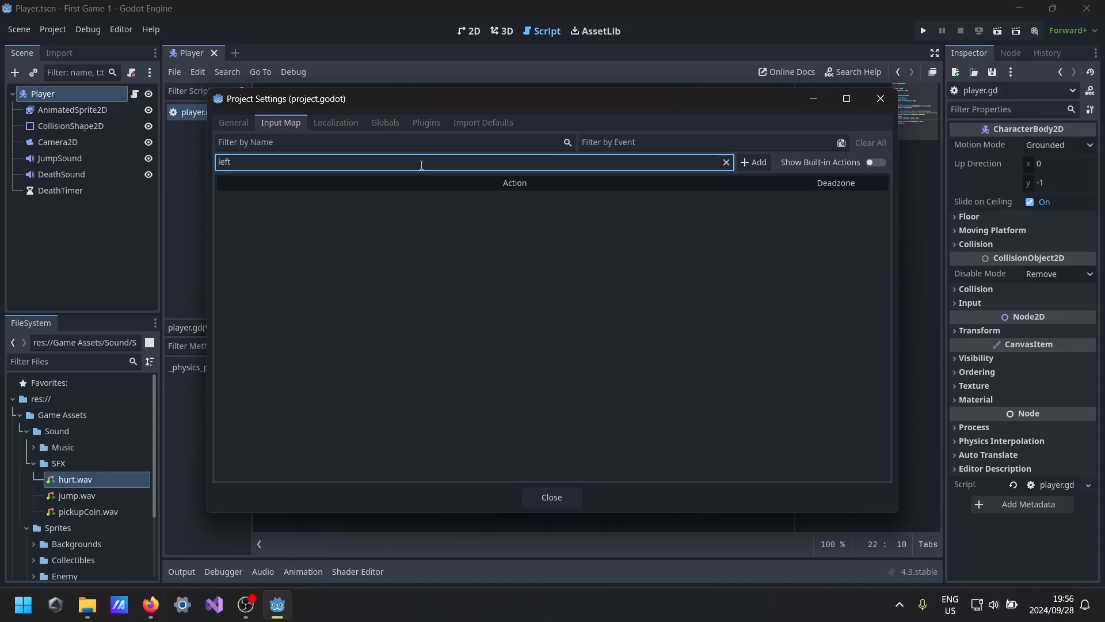
left_click(756, 162)
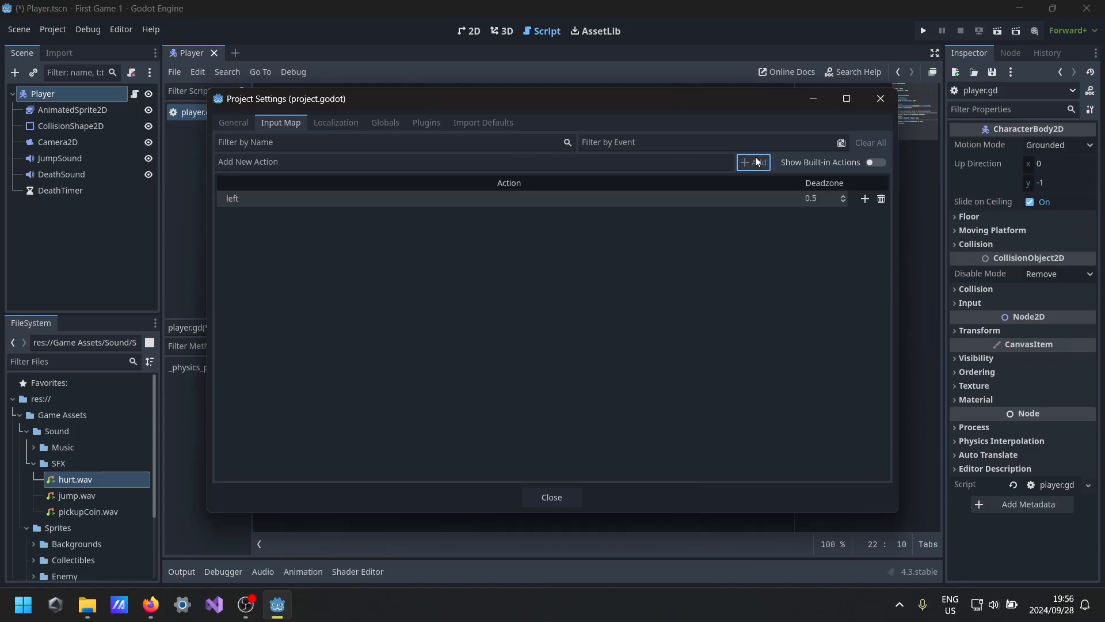
- Bind the physical A and Left arrow keys to the "left" action and close the project settings
left_click(258, 199)
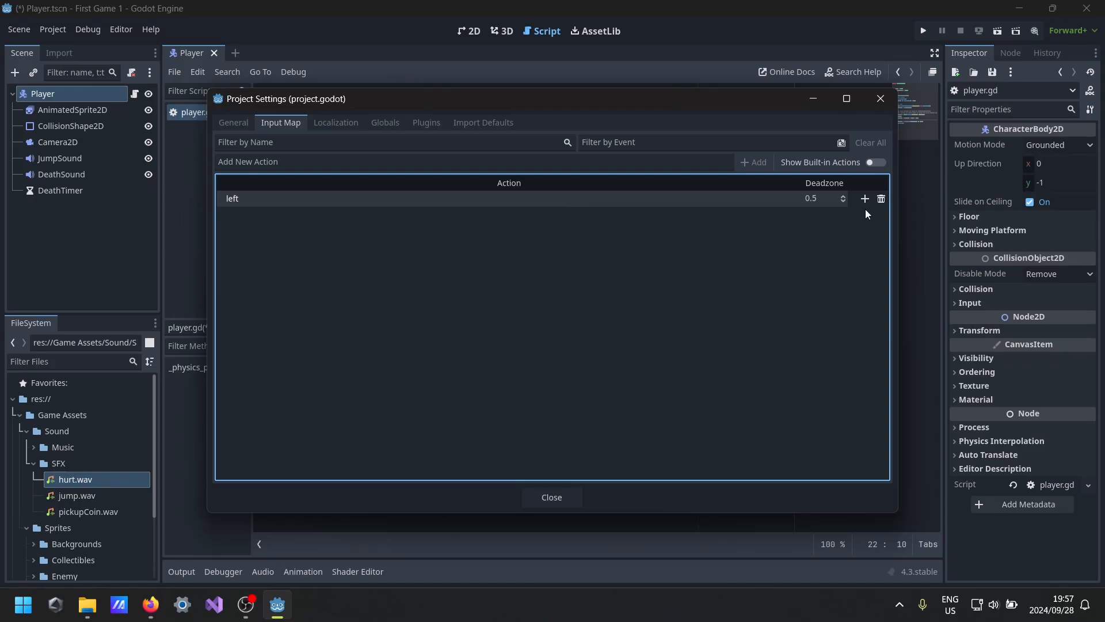
left_click(864, 198)
key("a")
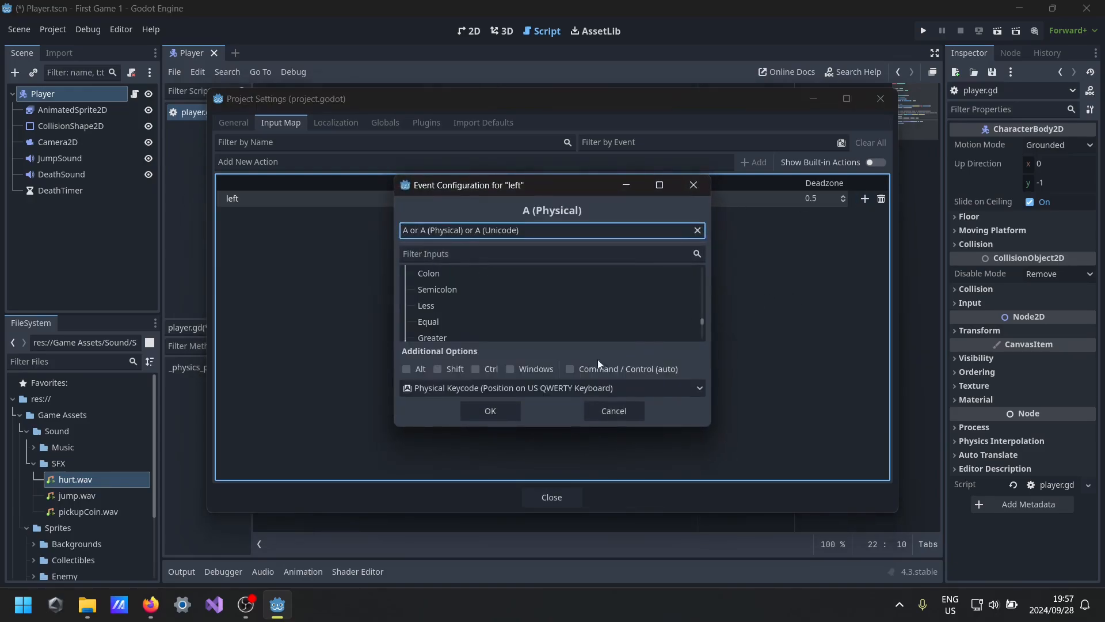
left_click(503, 412)
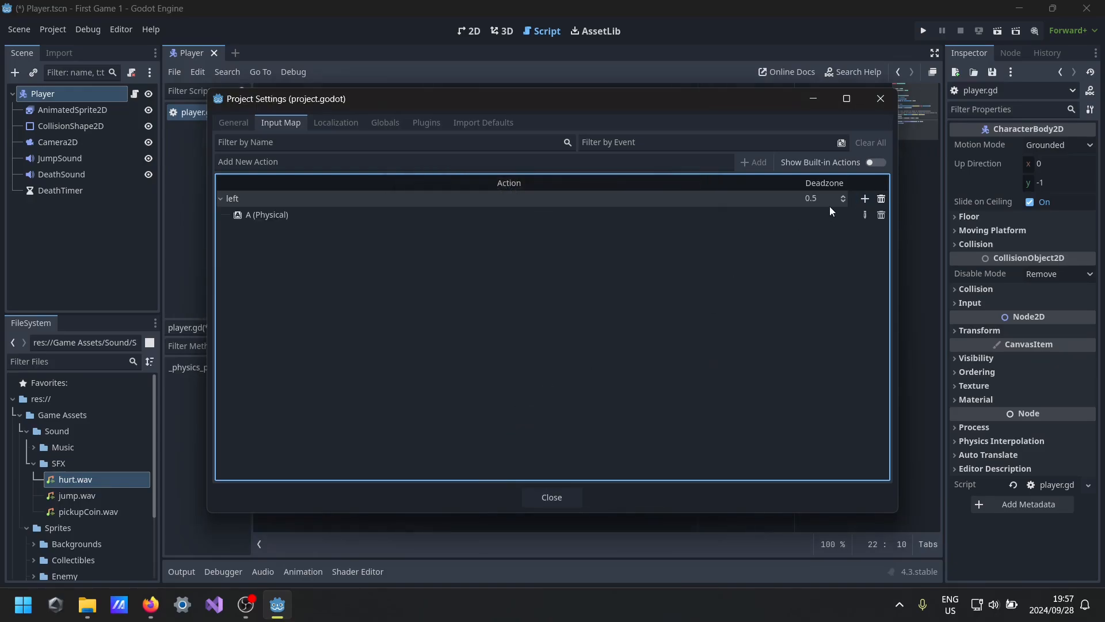
left_click(865, 199)
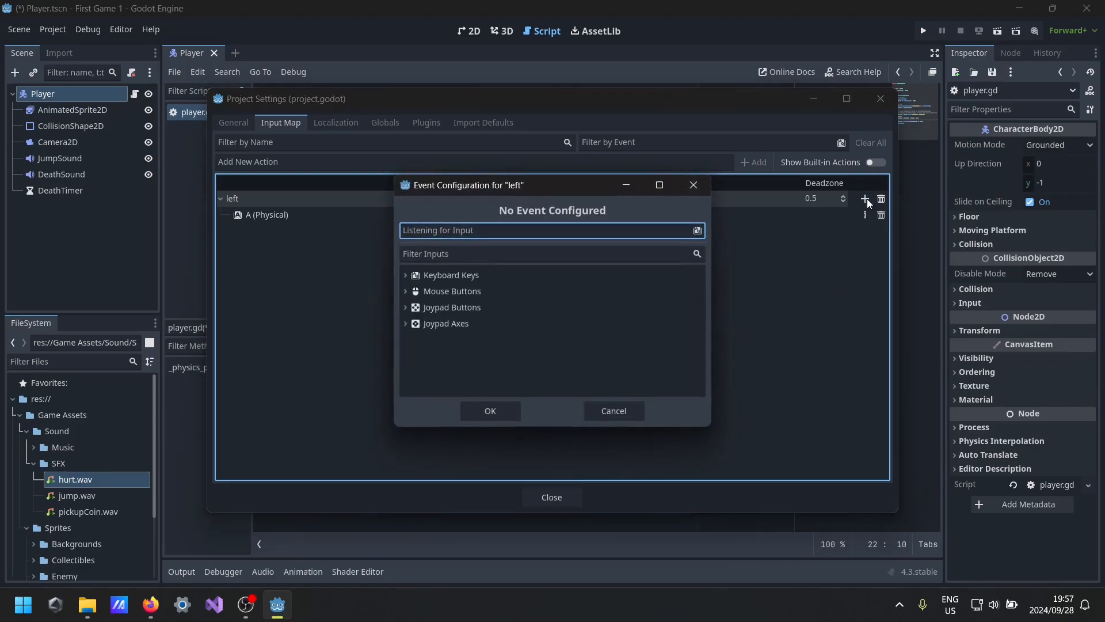
key("Left")
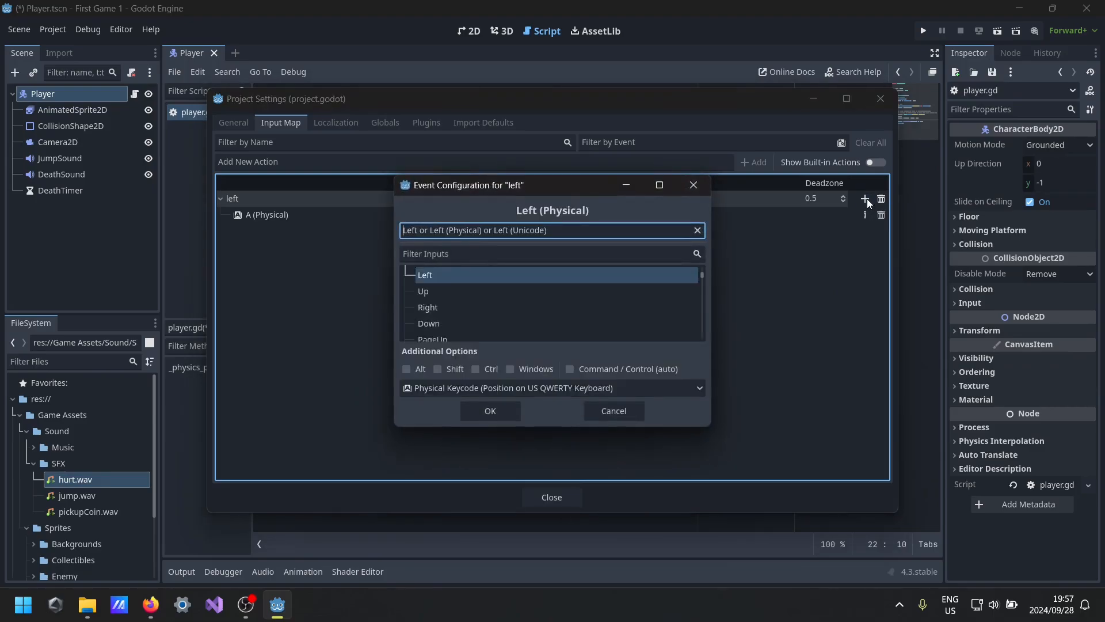
left_click(481, 412)
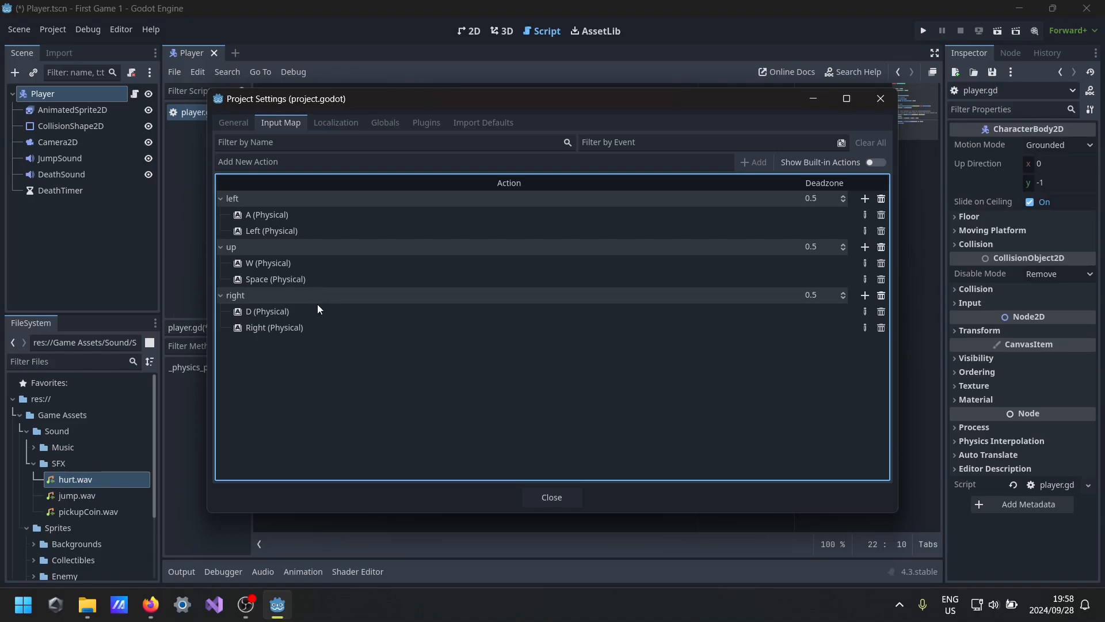
left_click(554, 497)
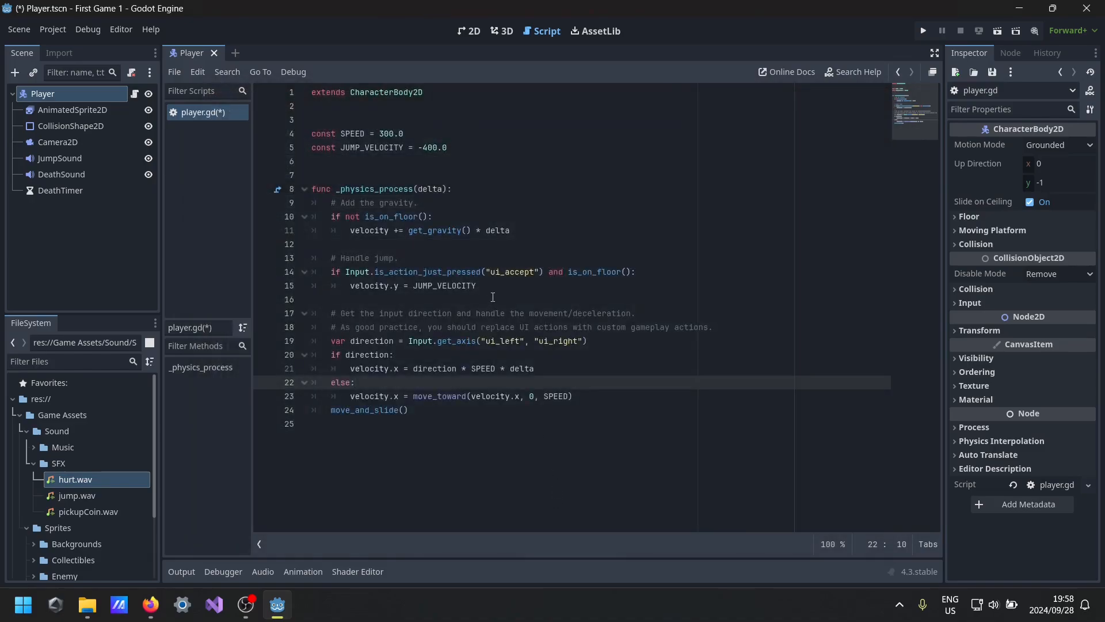
- Replace the "ui_accept" action with "up" in the jump condition's is_action_just_pressed call
left_click(536, 272)
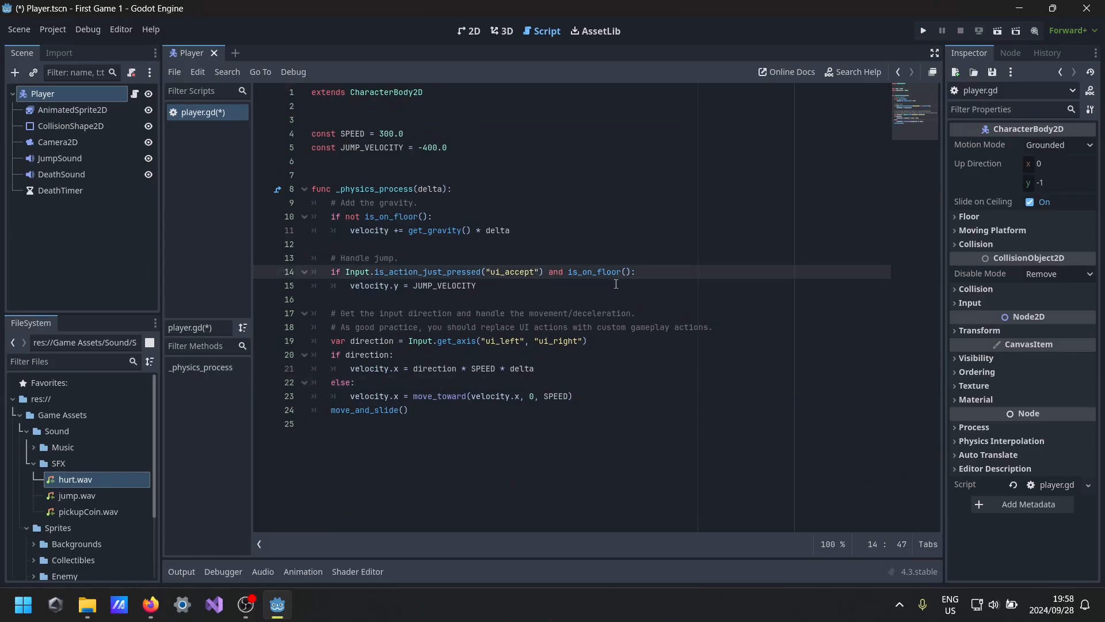
key("BackSpace")
key("BackSpace")
key("BackSpace")
key("BackSpace")
key("BackSpace")
key("BackSpace")
key("BackSpace")
key("BackSpace")
key("BackSpace")
key("ctrl+space")
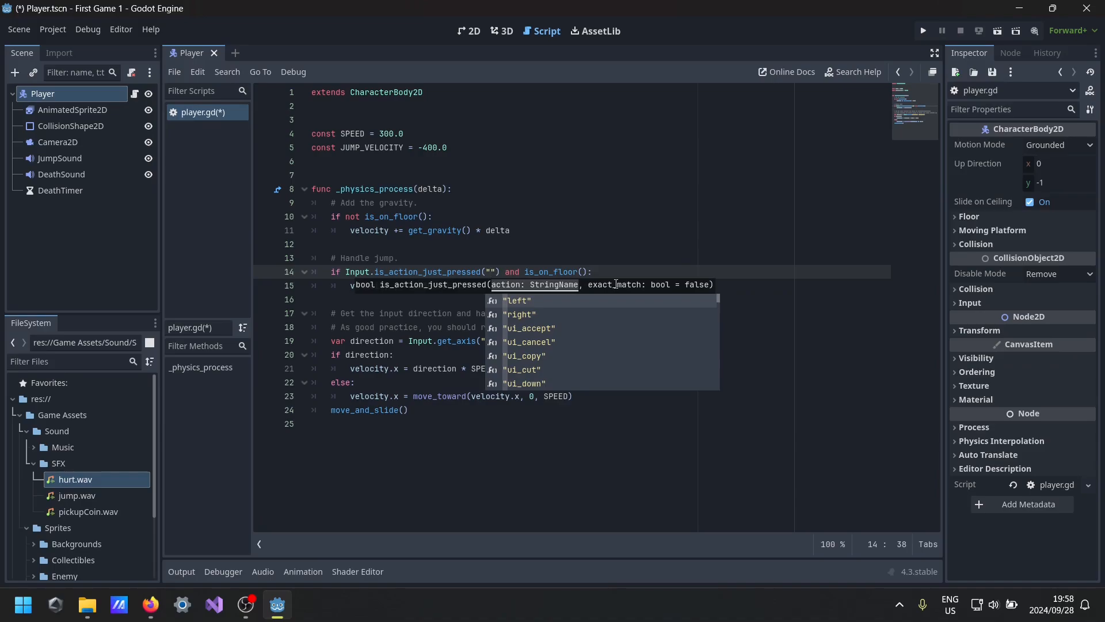
key("Escape")
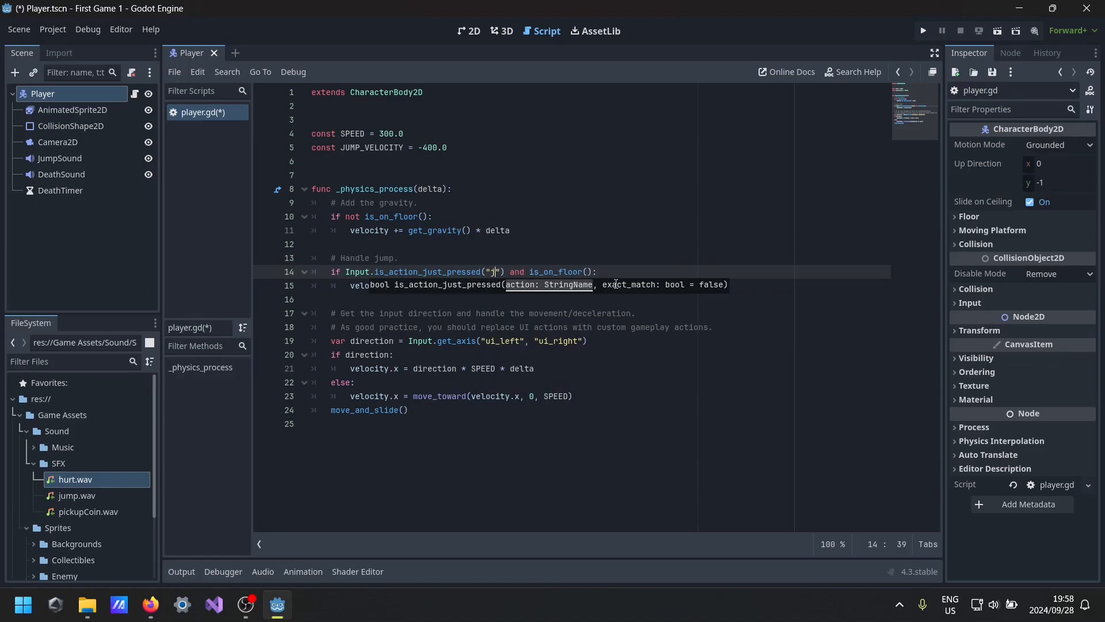
type("up")
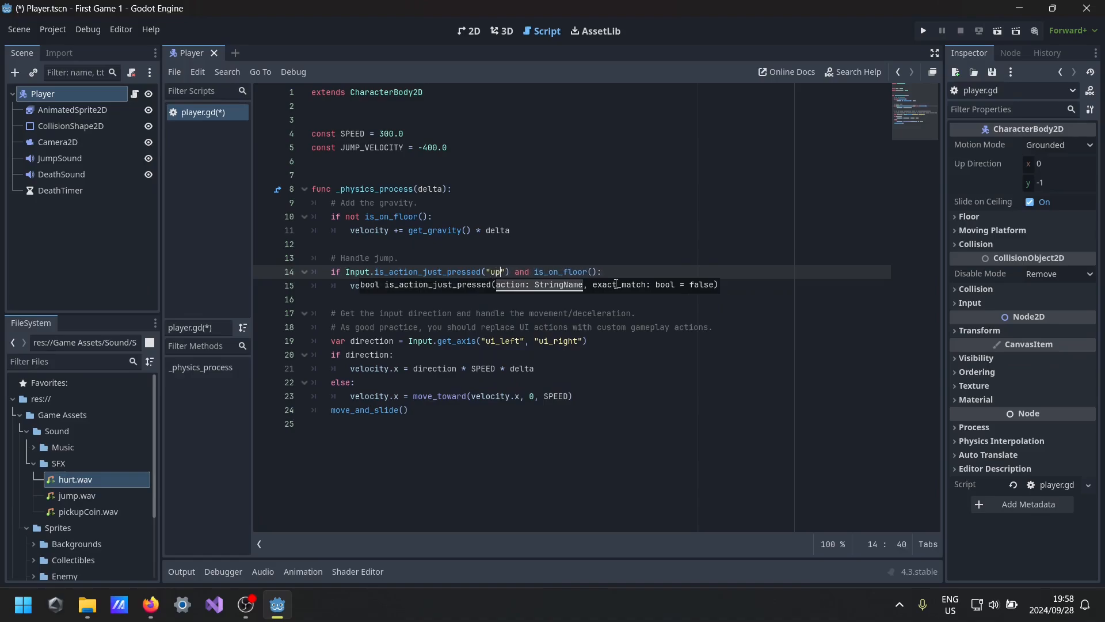
key("Return")
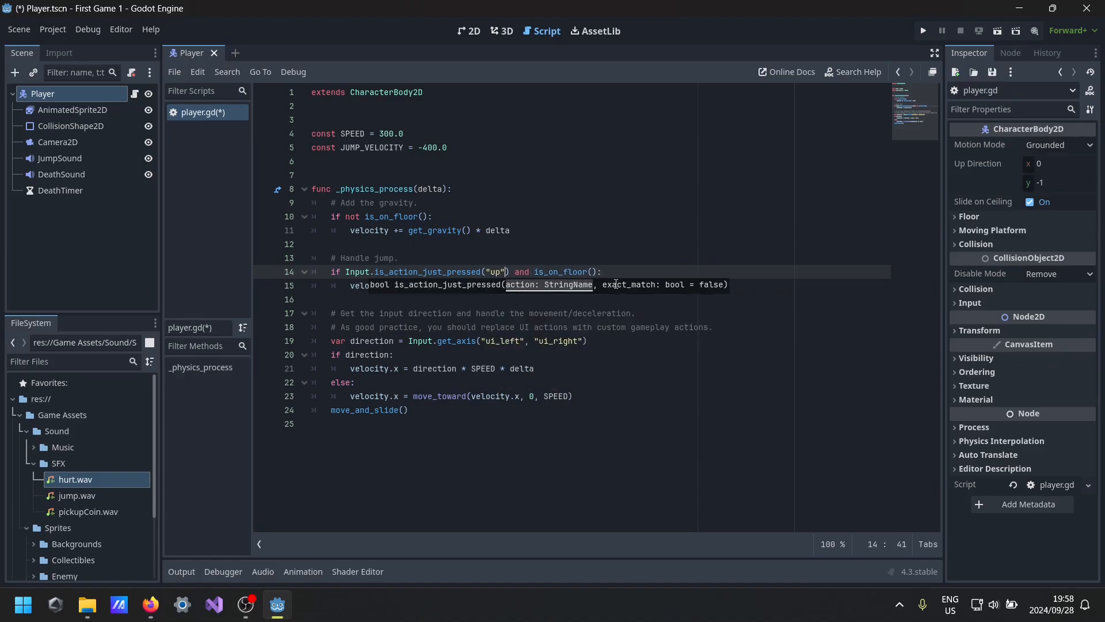
left_click(456, 327)
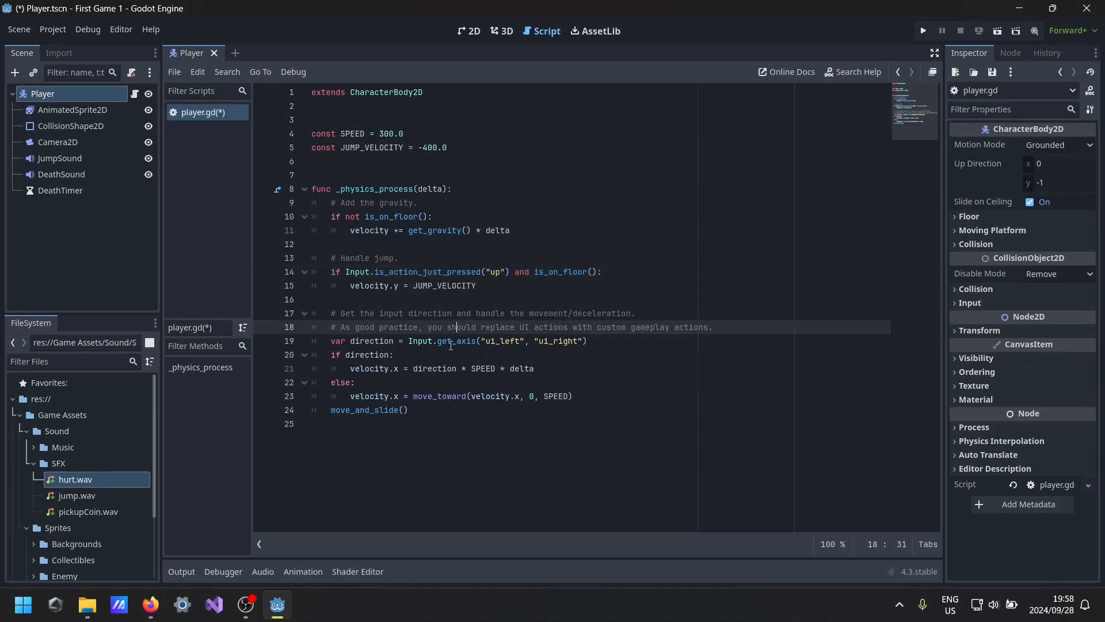
- Replace the "ui_left" action with "left" in the direction variable's Input.get_axis call
left_click_drag(482, 341, 516, 342)
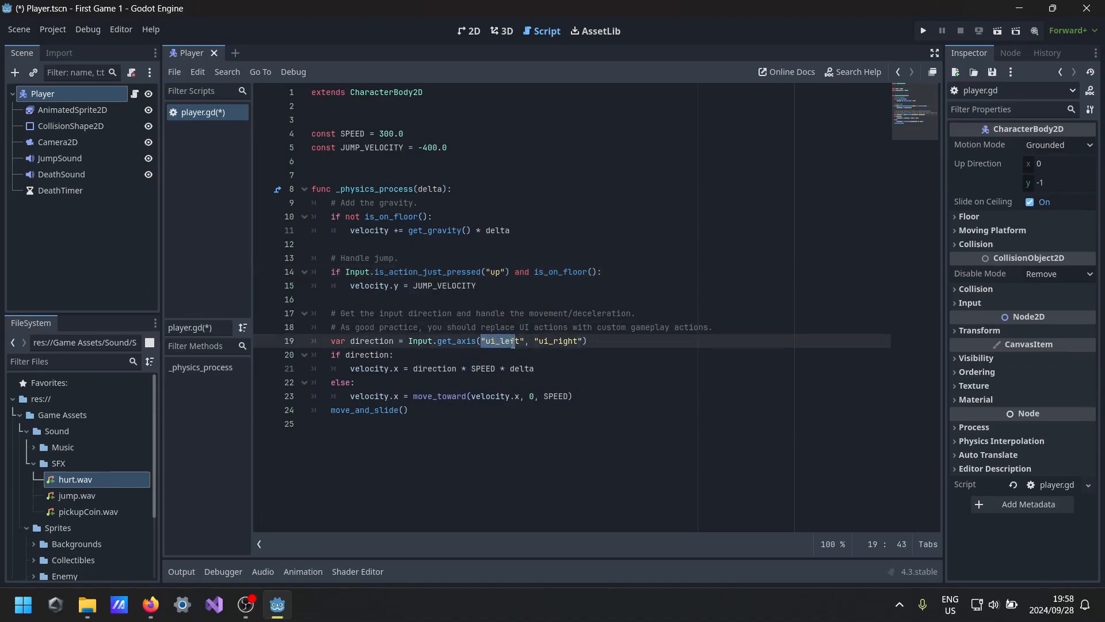
left_click(519, 341)
key("BackSpace")
key("BackSpace")
key("BackSpace")
key("BackSpace")
key("BackSpace")
key("BackSpace")
key("BackSpace")
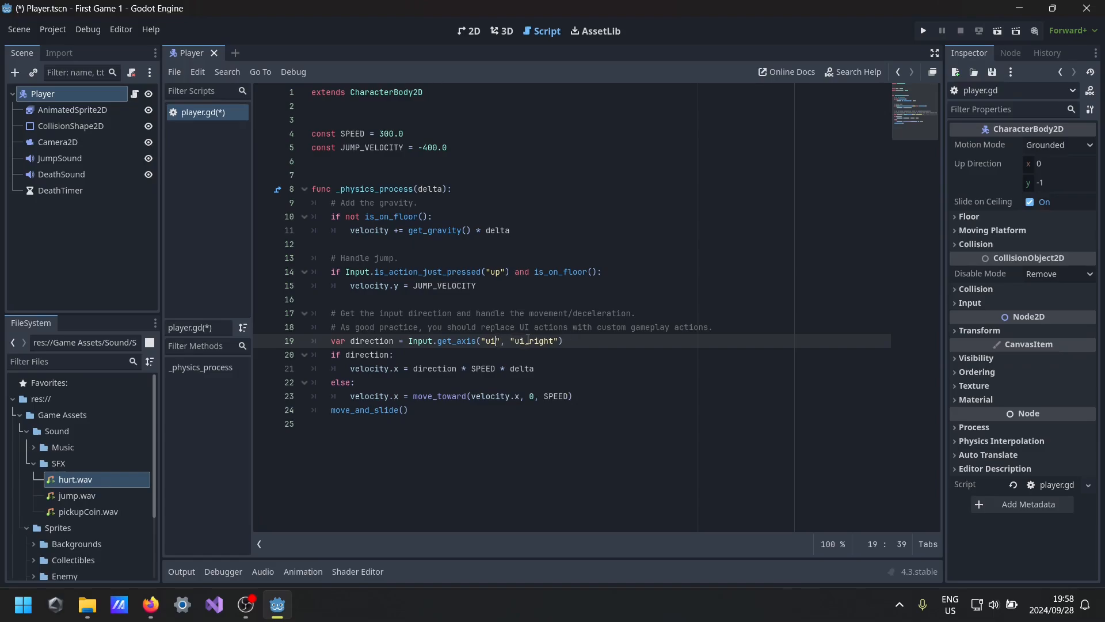
type("le")
key("Return")
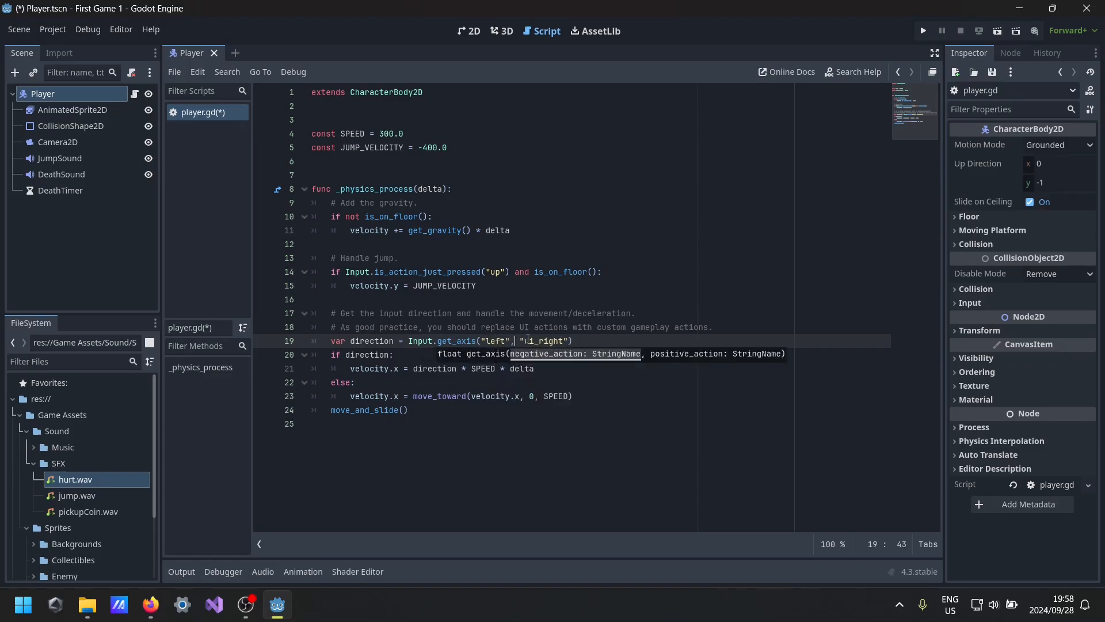
- Replace the "ui_right" action with "right" in the same get_axis call and save the script
key("BackSpace")
key("BackSpace")
key("BackSpace")
key("BackSpace")
key("BackSpace")
key("BackSpace")
key("BackSpace")
key("BackSpace")
type("righ")
key("Return")
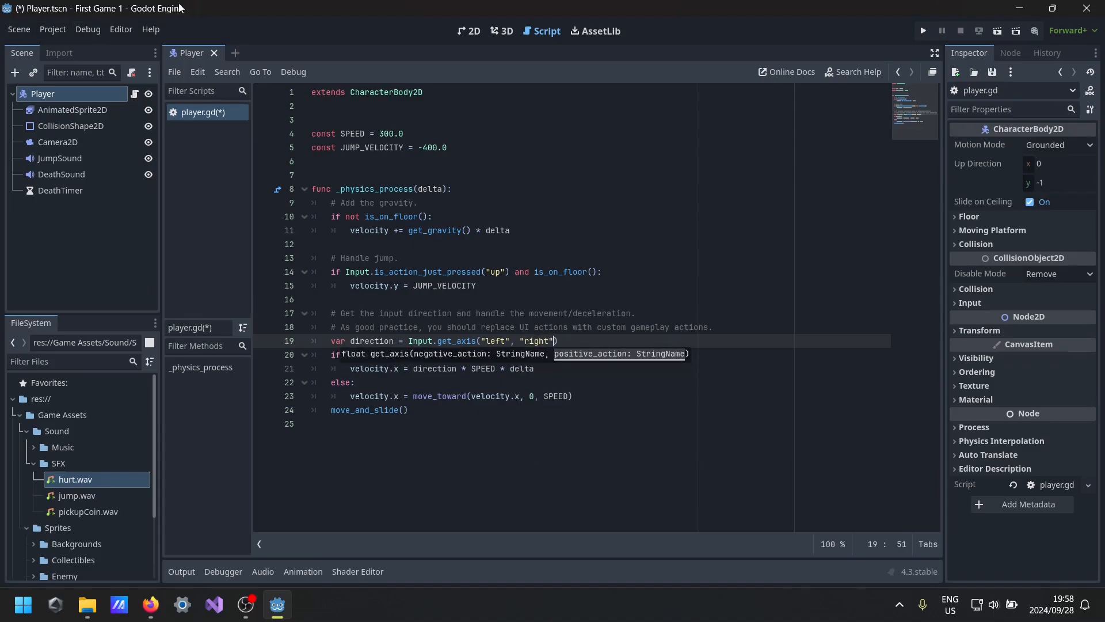
key("ctrl+s")
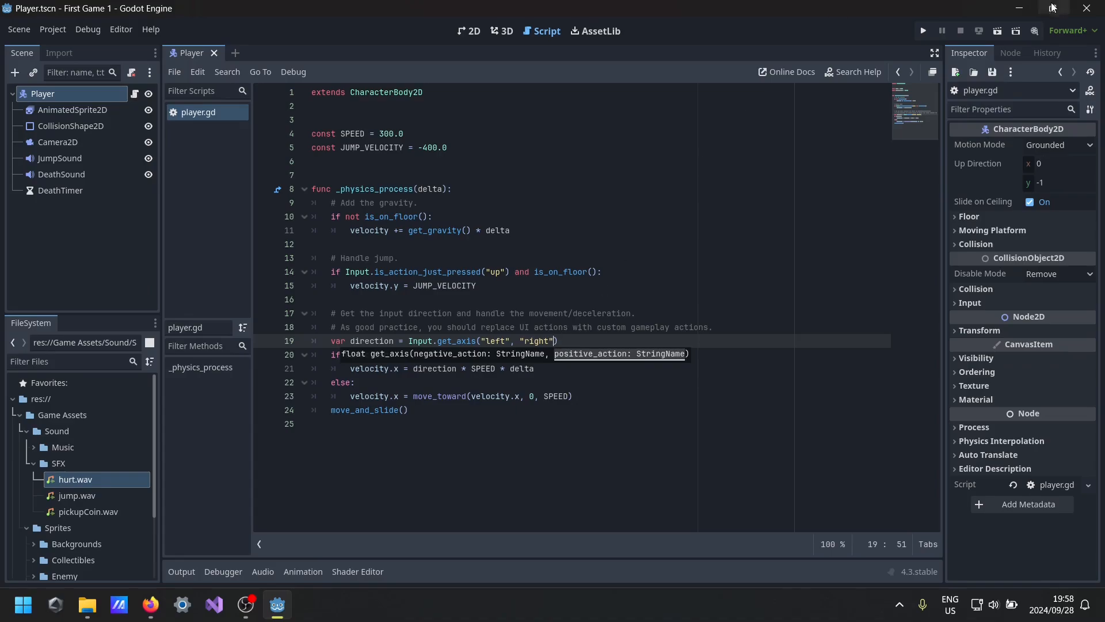
- Run the project with the current Player scene selected as the main scene, and close the game window
left_click(923, 31)
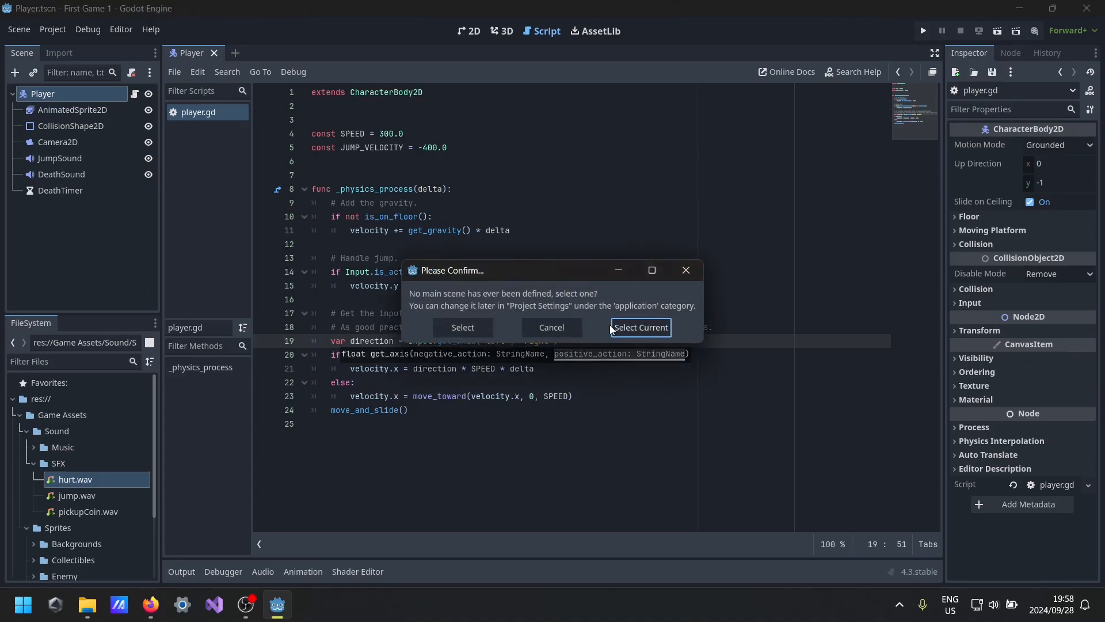
left_click(626, 327)
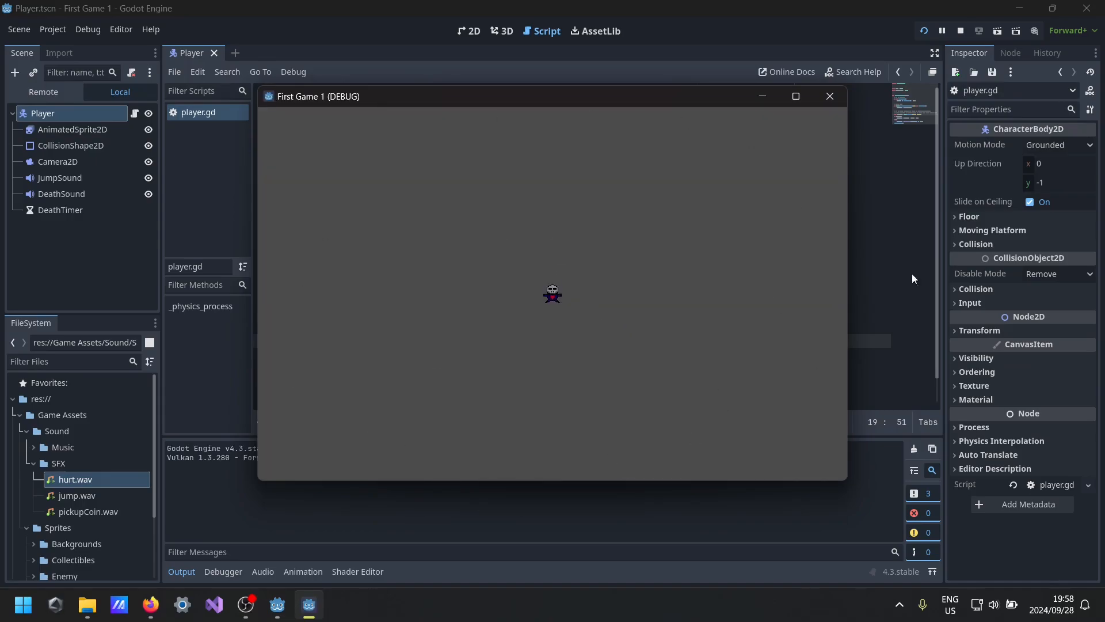
left_click(831, 97)
- Add a print(velocity.y) line below the "Add the gravity" comment in _physics_process and save the script
scroll(518, 288, "down", 1)
left_click(526, 351)
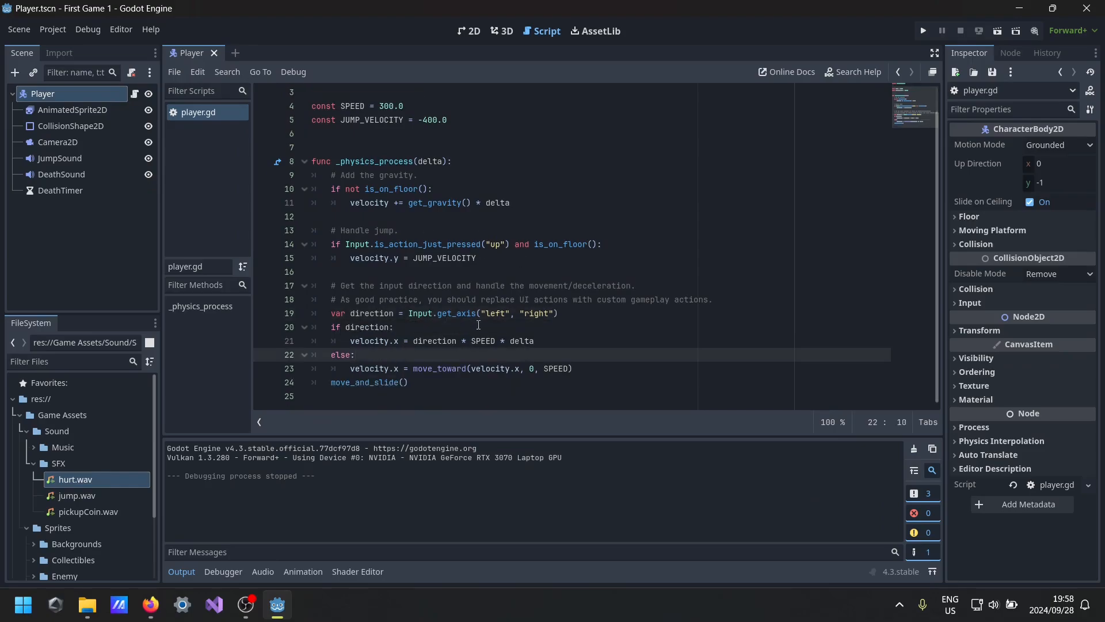
left_click(452, 171)
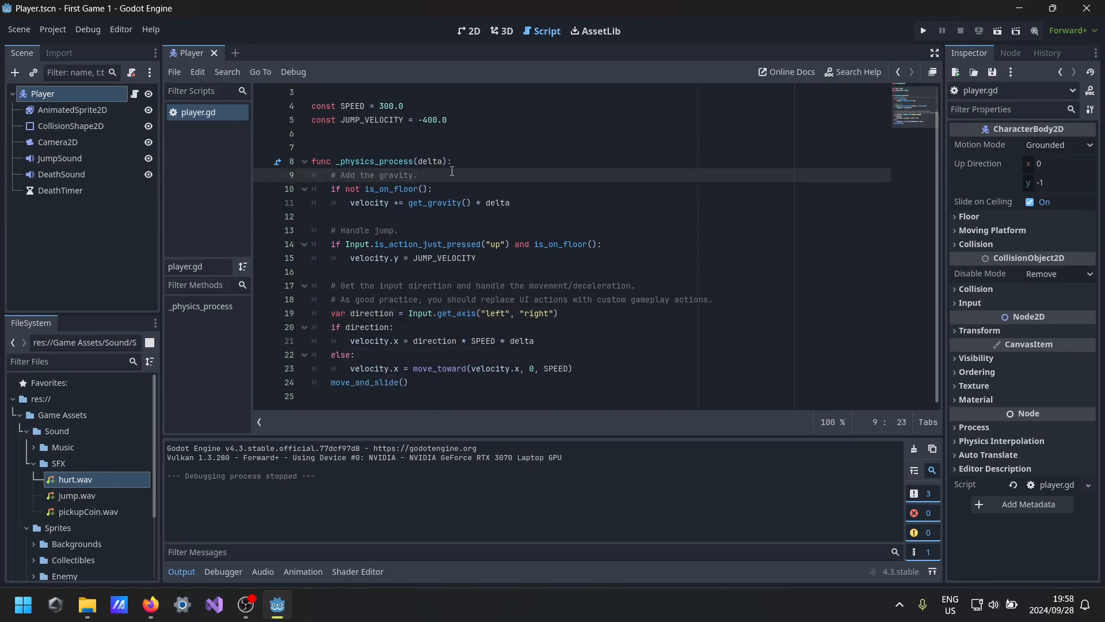
key("Return")
type("print()")
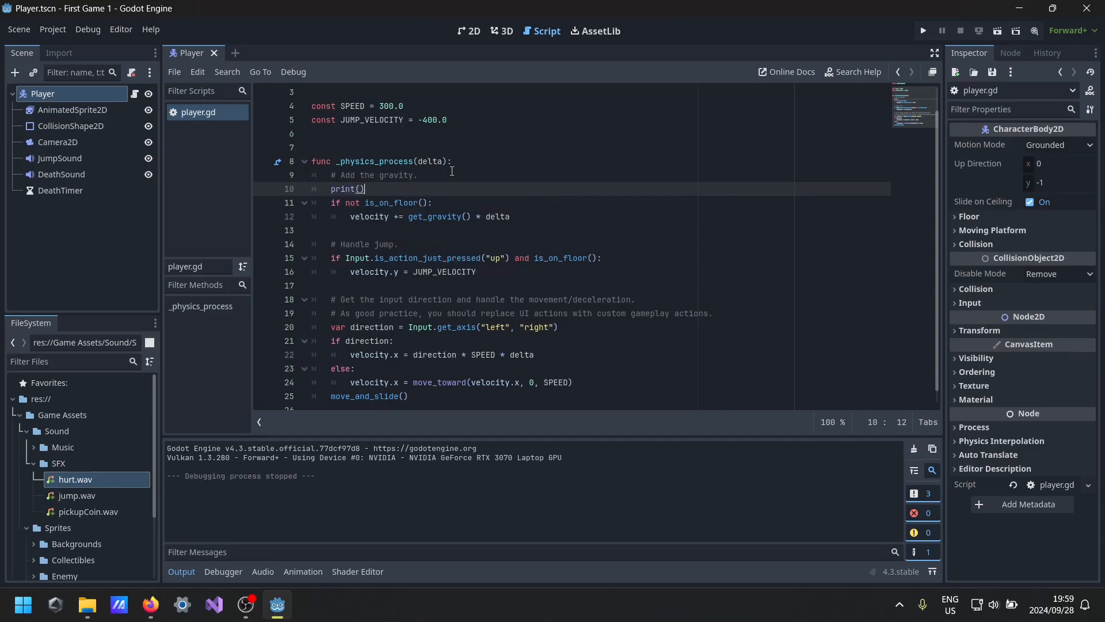
type("vec")
key("BackSpace")
type("locity")
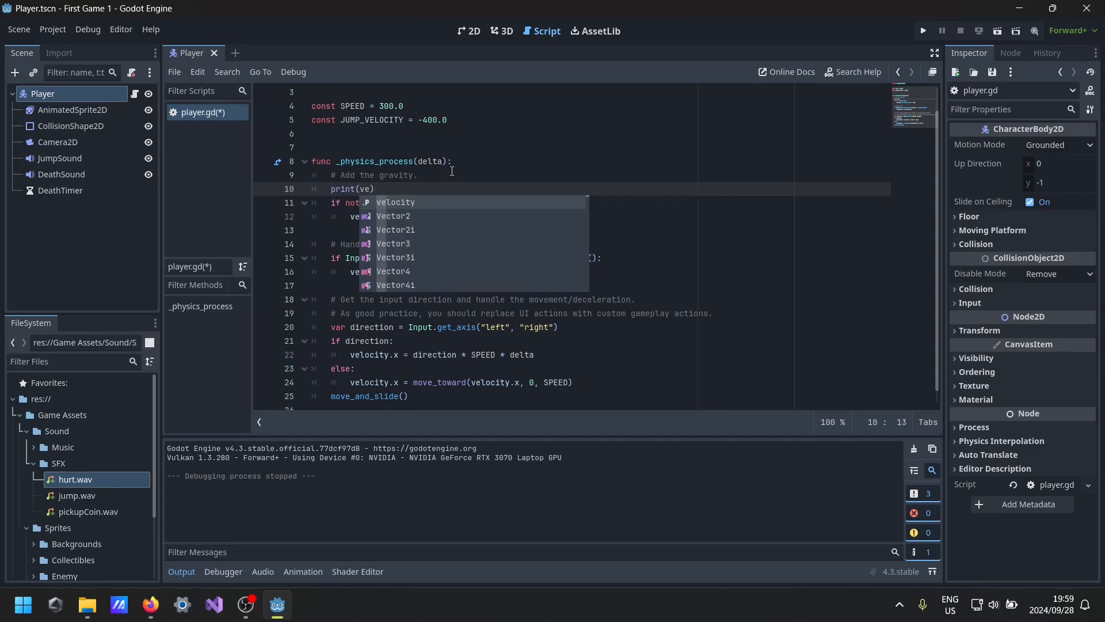
type(".y")
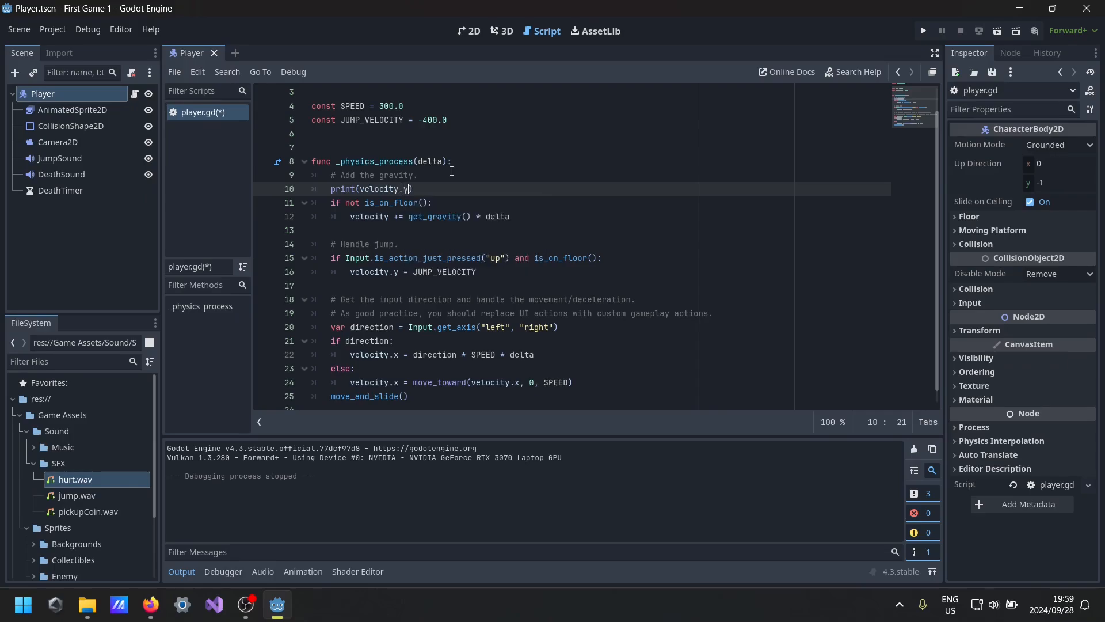
key("ctrl+s")
- Run the game, watch the printed vertical velocity in the output log, and close the game window
left_click(925, 31)
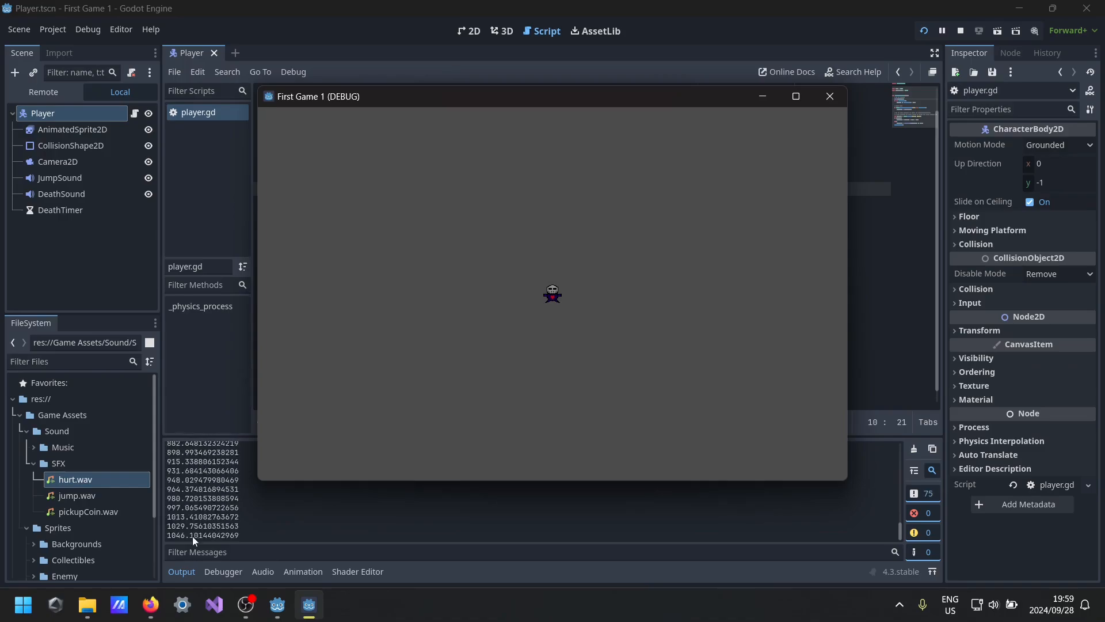
left_click(168, 537)
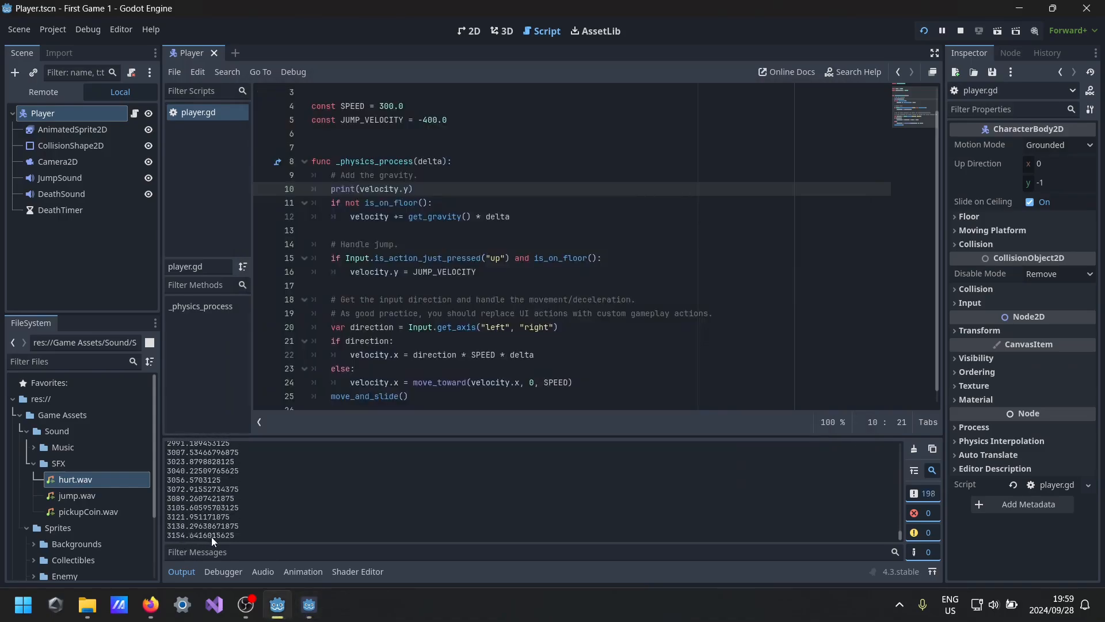
left_click(309, 604)
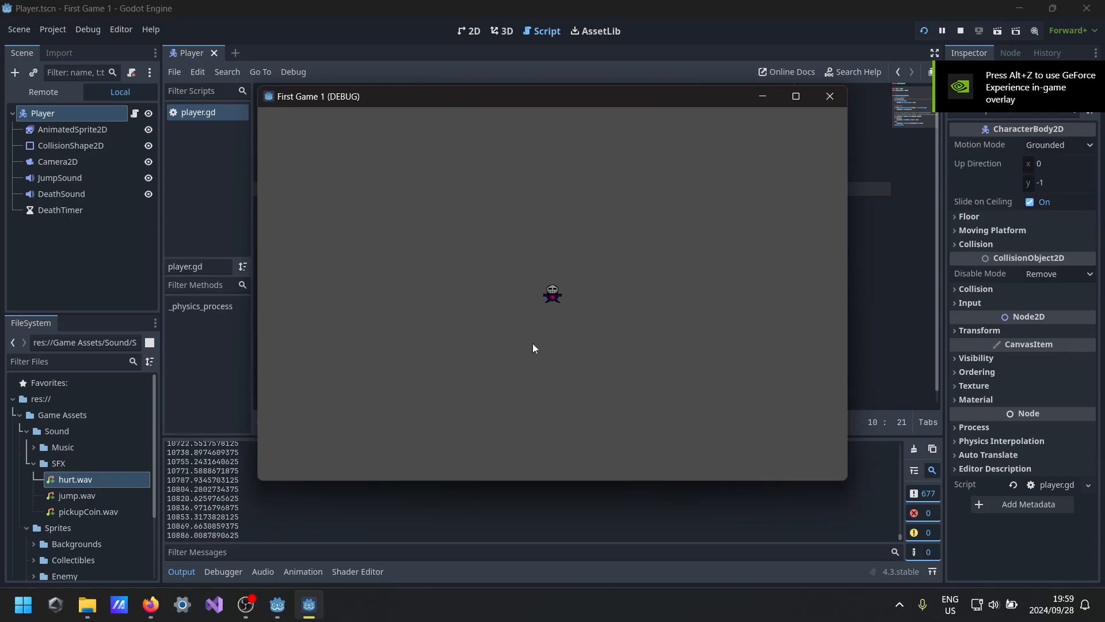
left_click(828, 99)
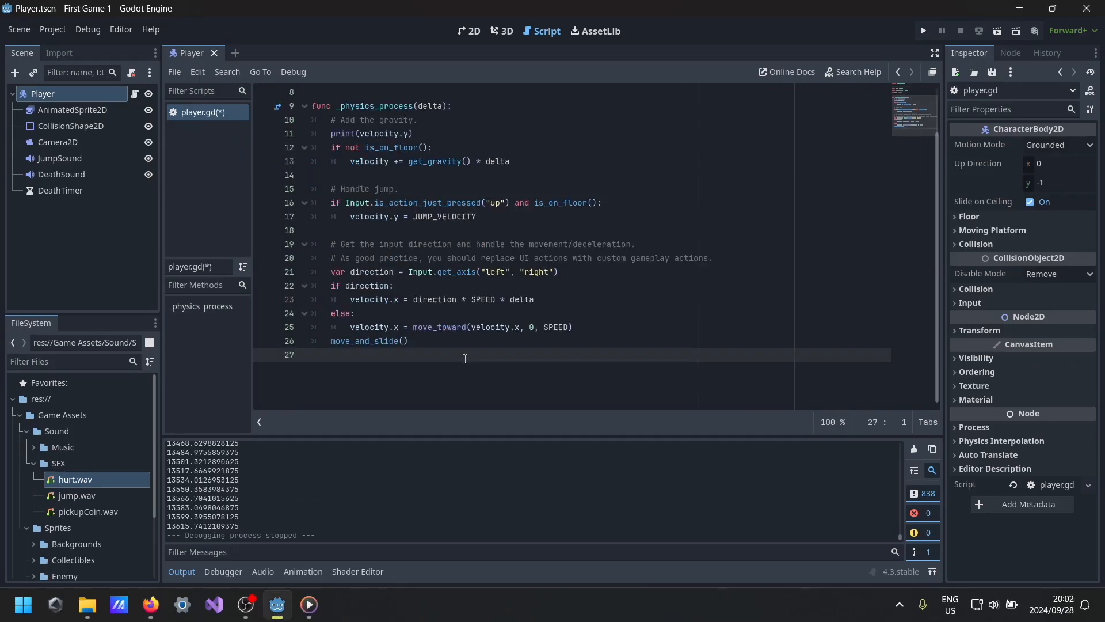
- Add a death() function containing only pass at the end of the script, below move_and_slide()
key("Return")
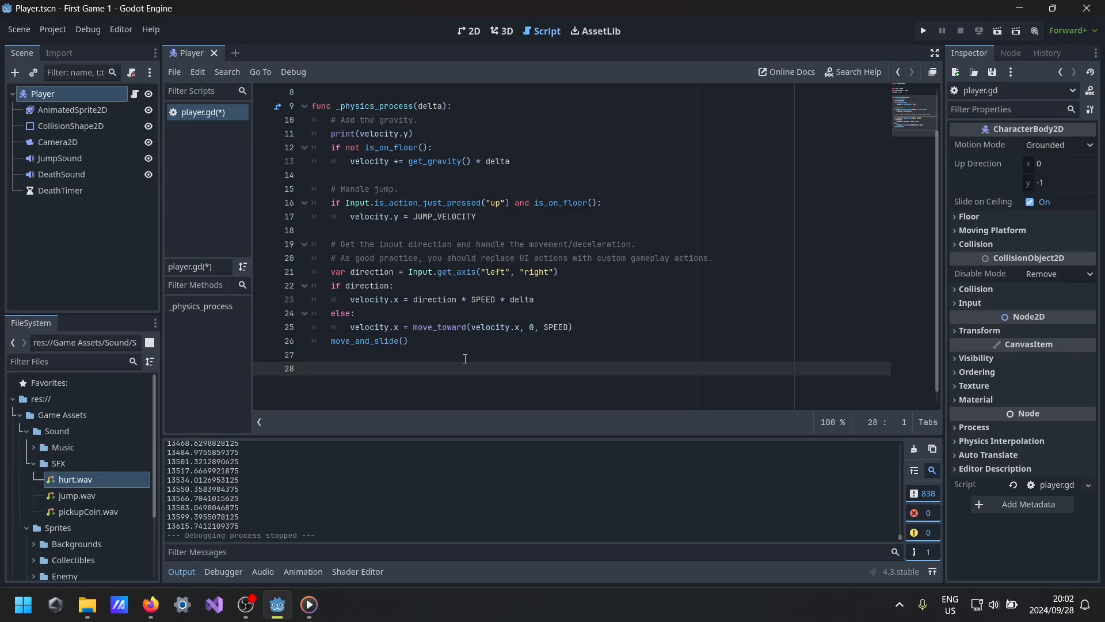
type("fucn")
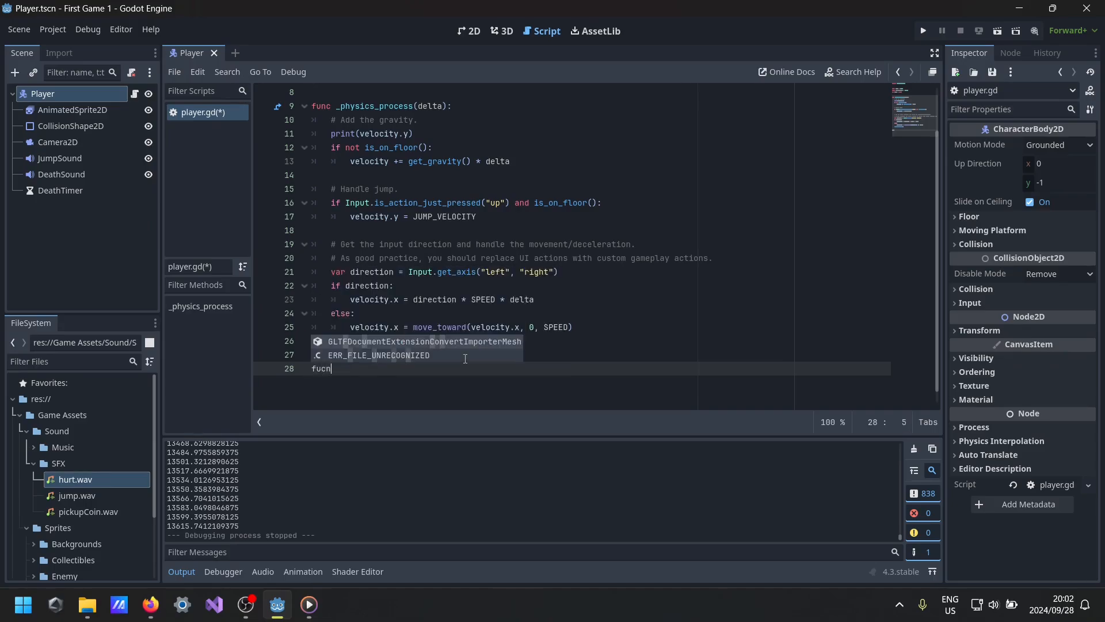
key("BackSpace")
key("BackSpace")
type("nc deat")
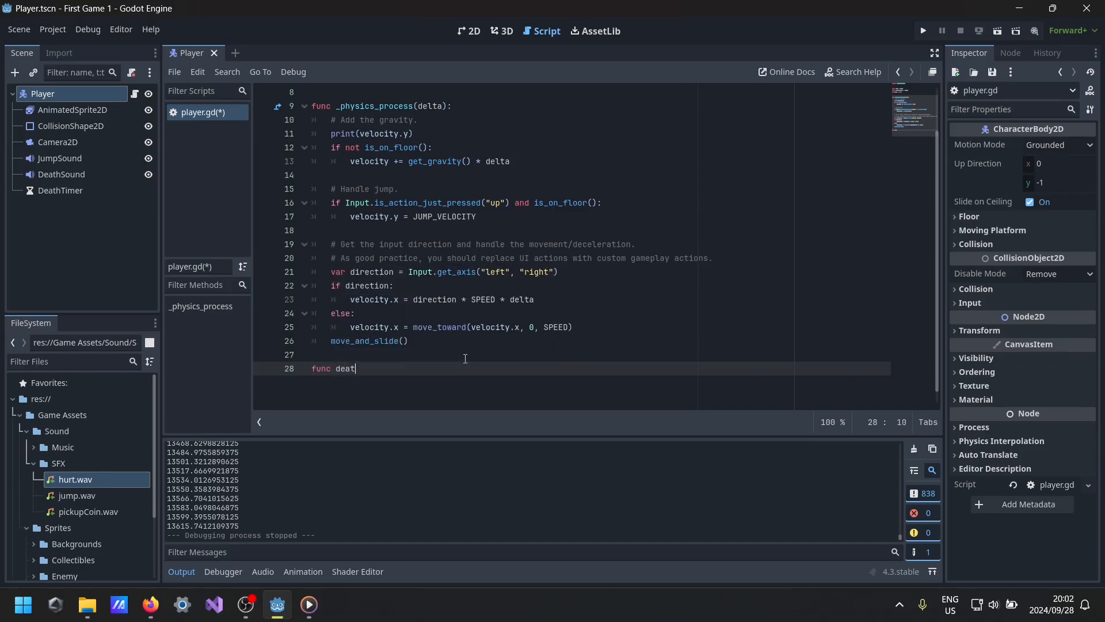
type("h():")
key("Return")
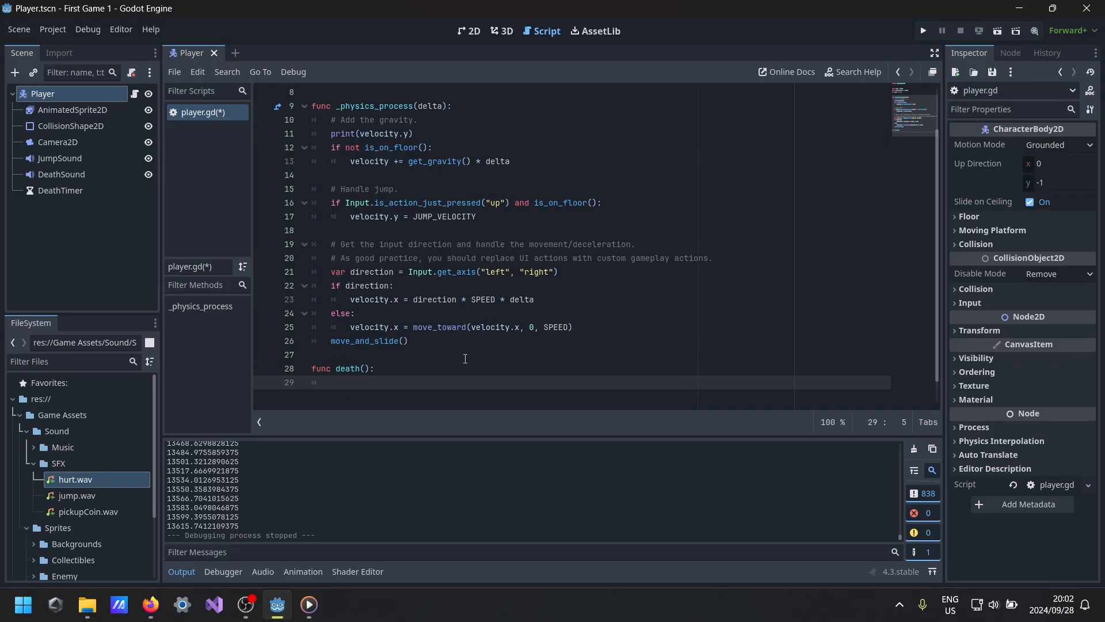
type("pass")
left_click(465, 359)
- Rename the death variable declared below JUMP_VELOCITY to "Death" so its name differs from the death() function
scroll(454, 375, "up", 1)
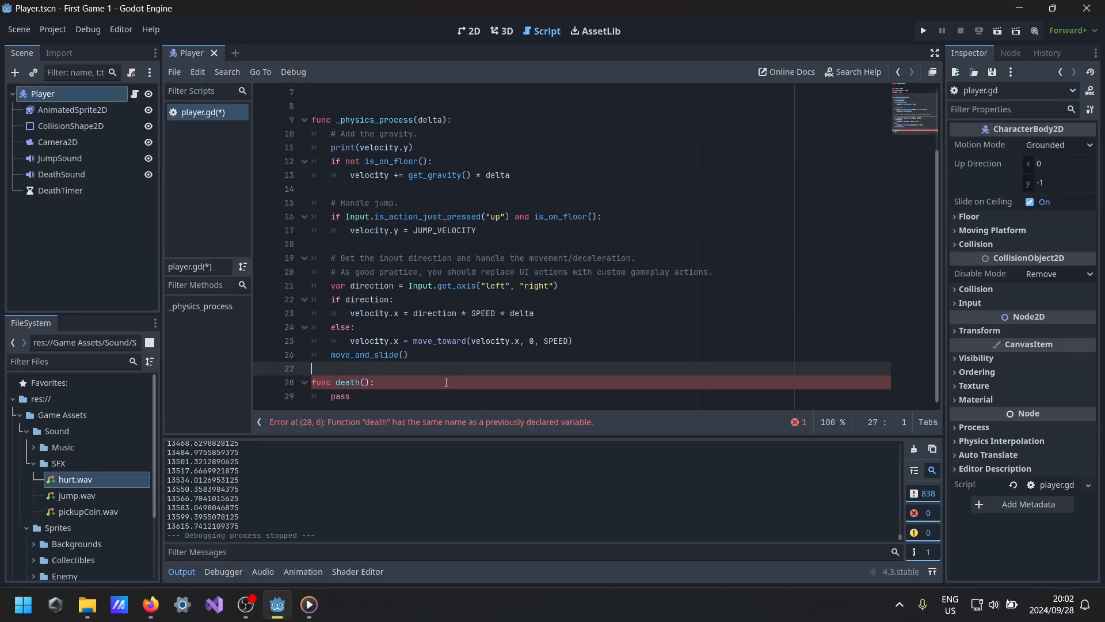
scroll(359, 374, "up", 2)
left_click_drag(315, 165, 396, 167)
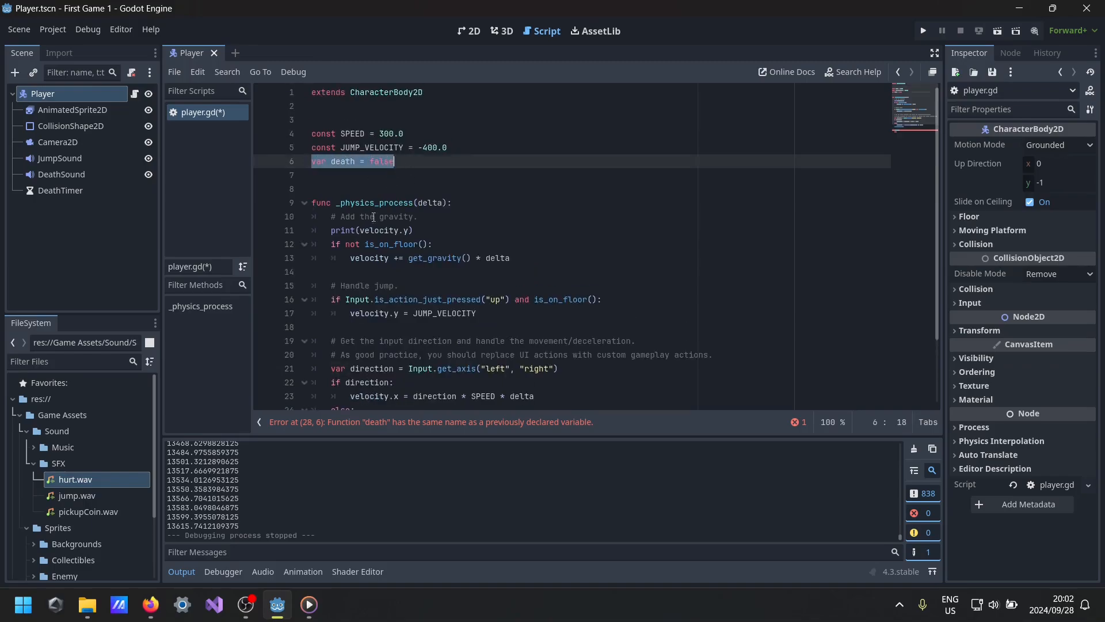
scroll(380, 288, "down", 2)
left_click(397, 399)
scroll(396, 401, "up", 2)
scroll(396, 401, "down", 2)
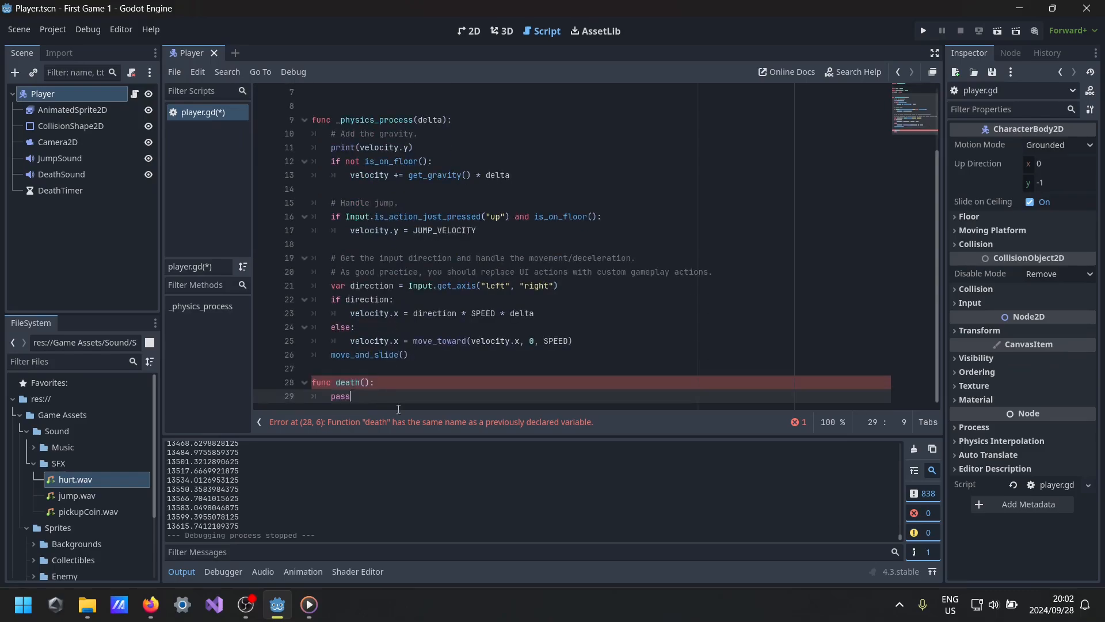
left_click_drag(374, 381, 340, 382)
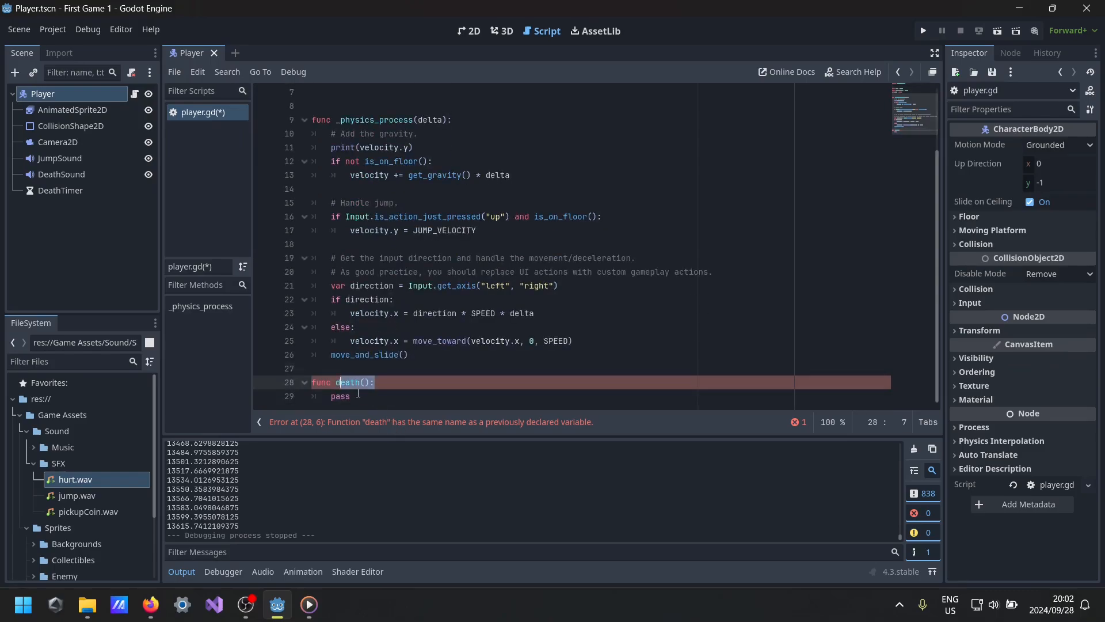
left_click(358, 394)
scroll(358, 392, "up", 2)
left_click(336, 161)
key("BackSpace")
type("Death = false")
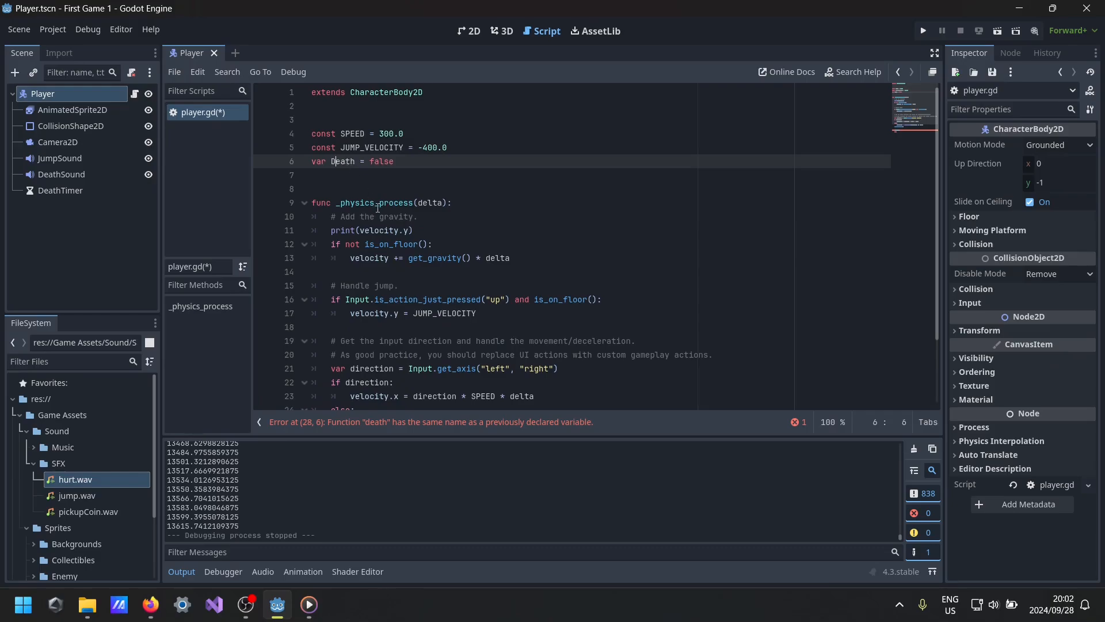
- Extend the jump condition after is_on_floor() with "and Death == true"
scroll(396, 232, "down", 3)
scroll(384, 326, "up", 3)
scroll(384, 307, "down", 3)
scroll(358, 383, "up", 3)
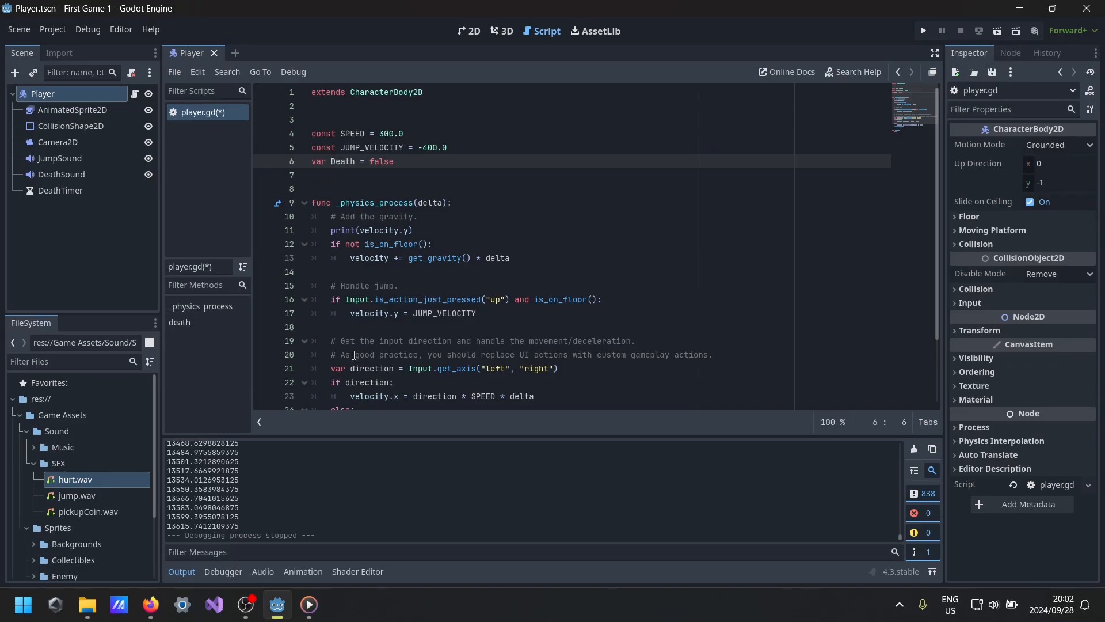
scroll(315, 308, "down", 3)
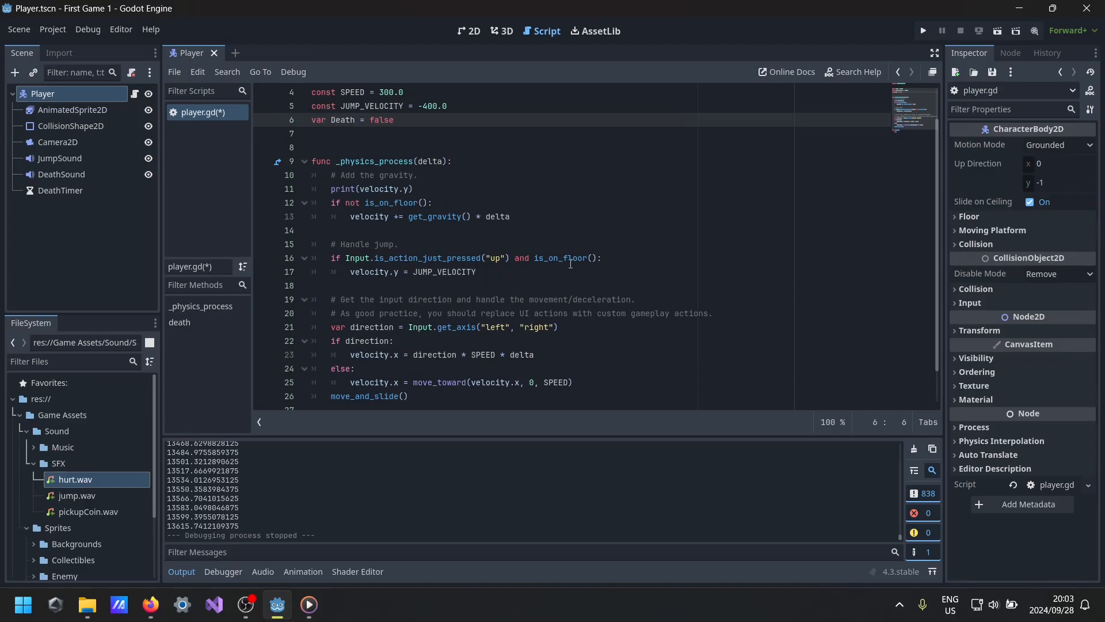
left_click(587, 258)
left_click(597, 258)
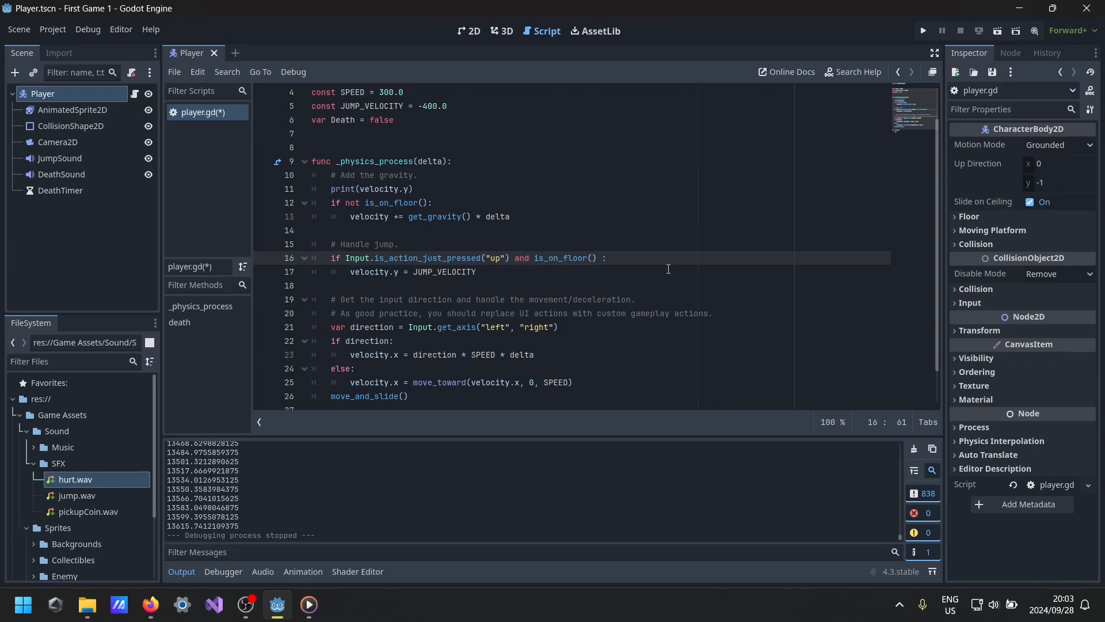
type("nd")
key("Return")
type("==t")
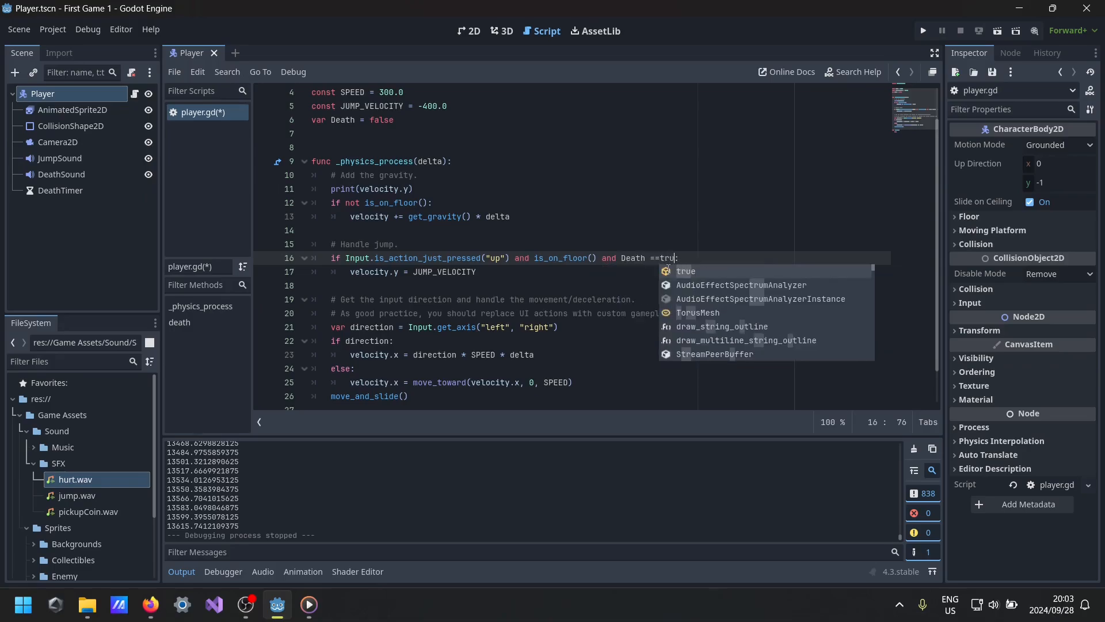
key("BackSpace")
type("true")
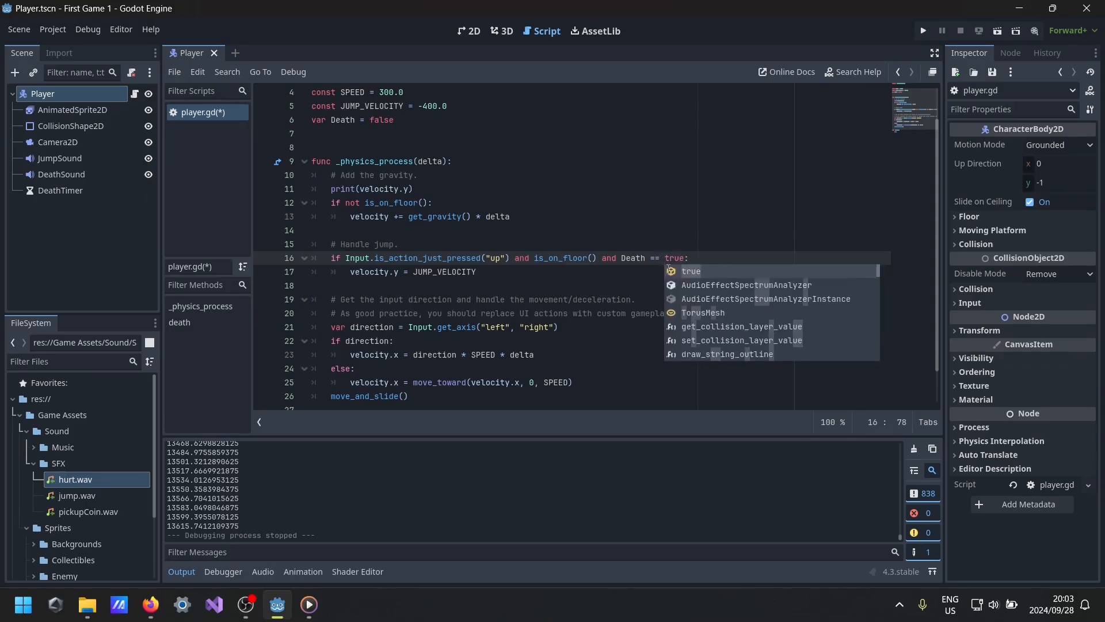
- Change the value compared with Death in the jump condition to false
left_click(543, 262)
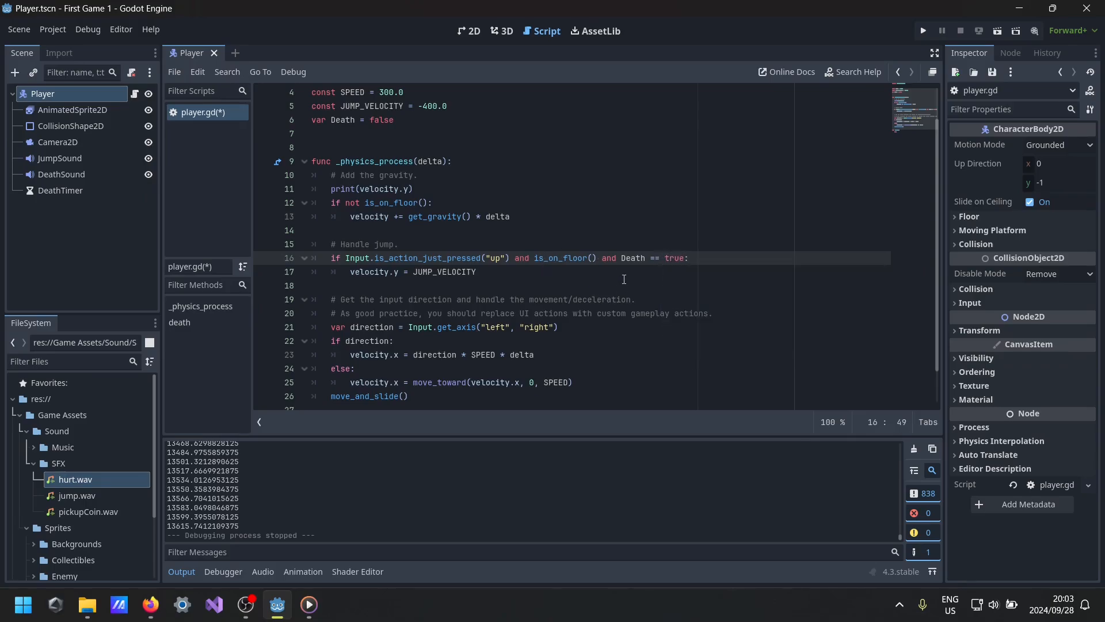
scroll(385, 292, "up", 2)
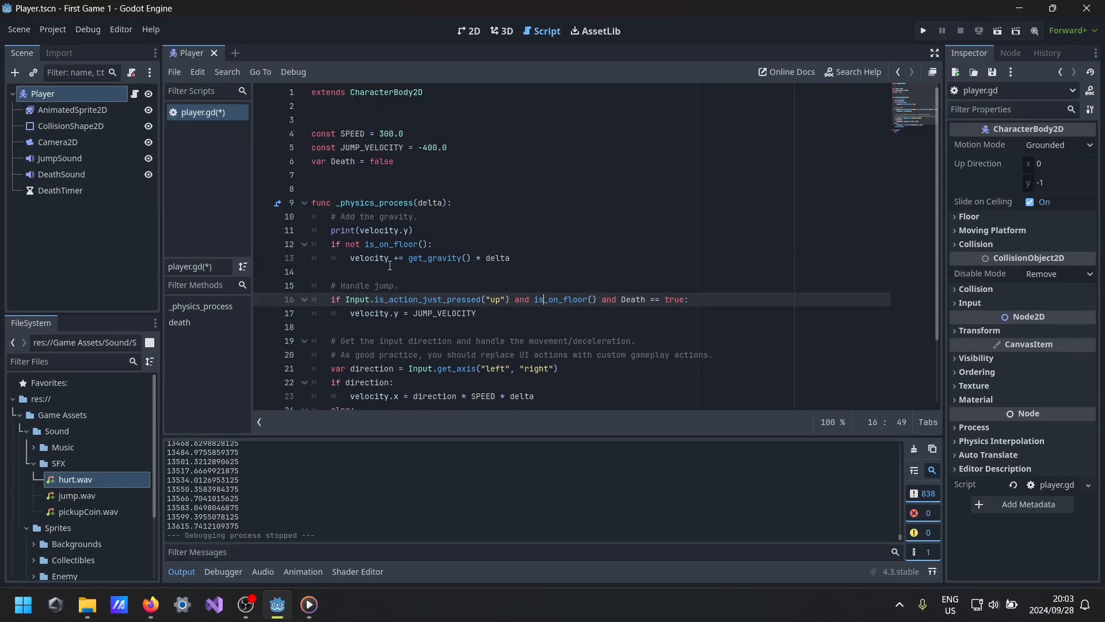
double_click(373, 135)
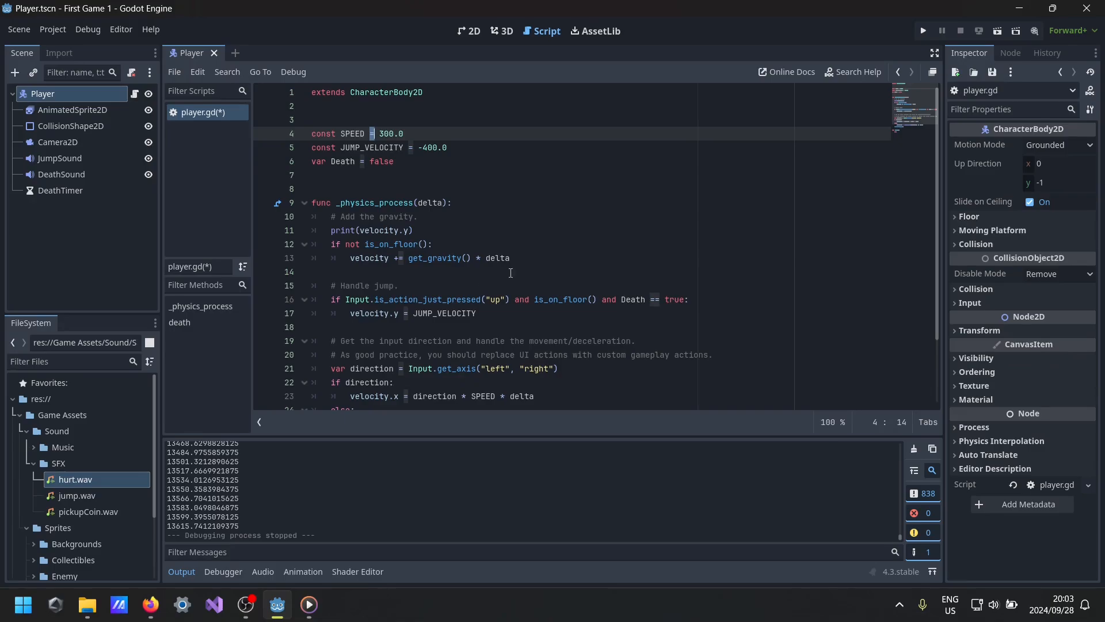
double_click(622, 300)
left_click_drag(665, 300, 682, 303)
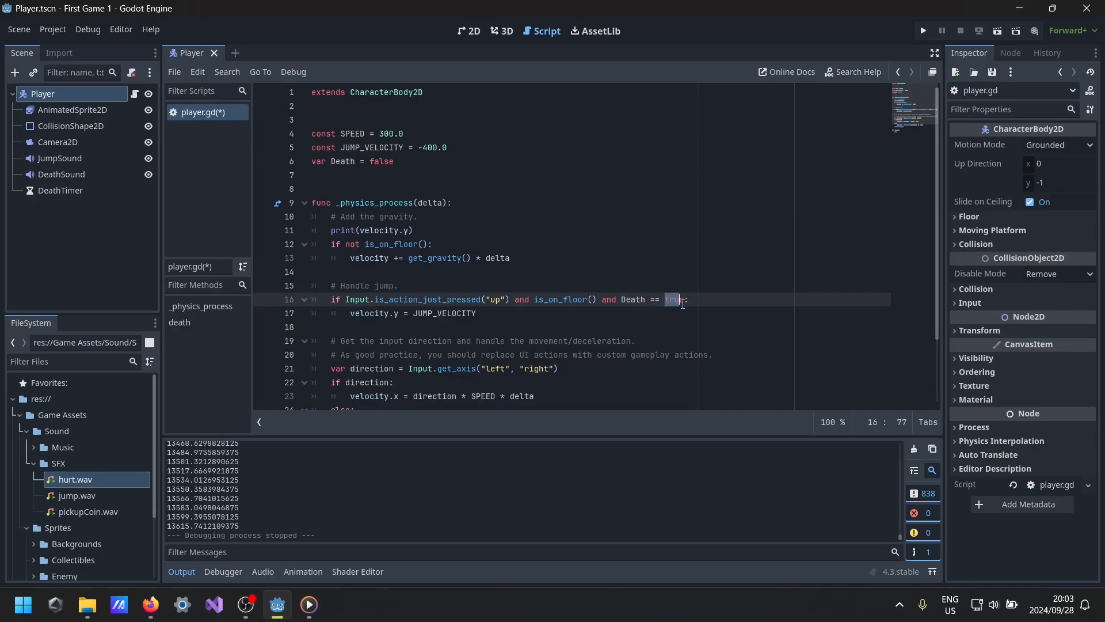
key("Right")
double_click(670, 299)
type("false")
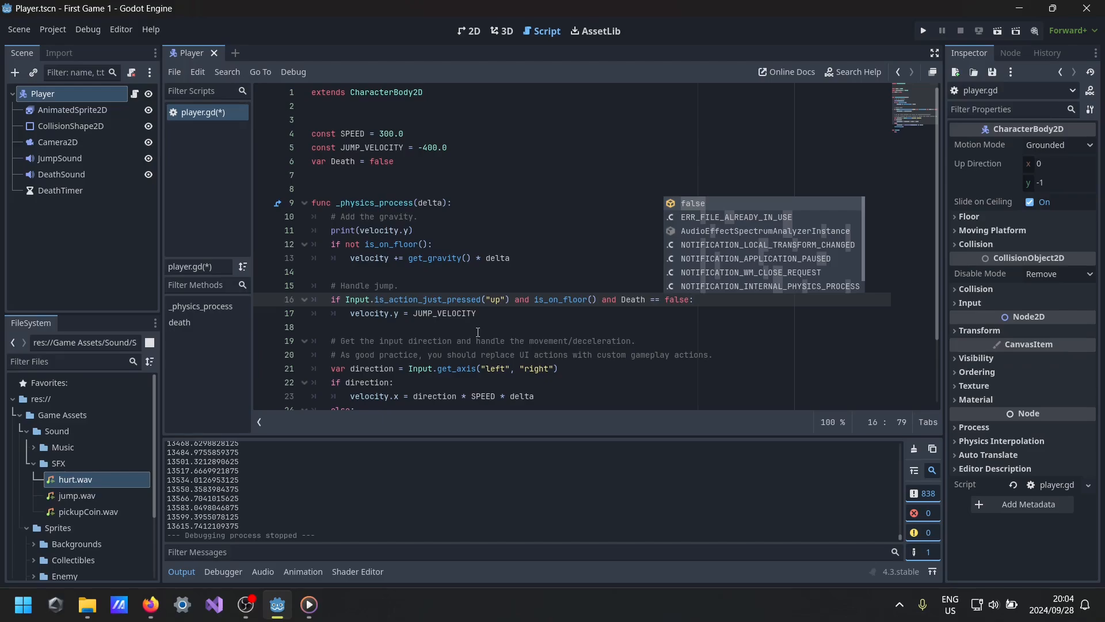
- Add the condition "if Death == false" on a new line above the var direction line in _physics_process
key("Escape")
scroll(623, 315, "down", 2)
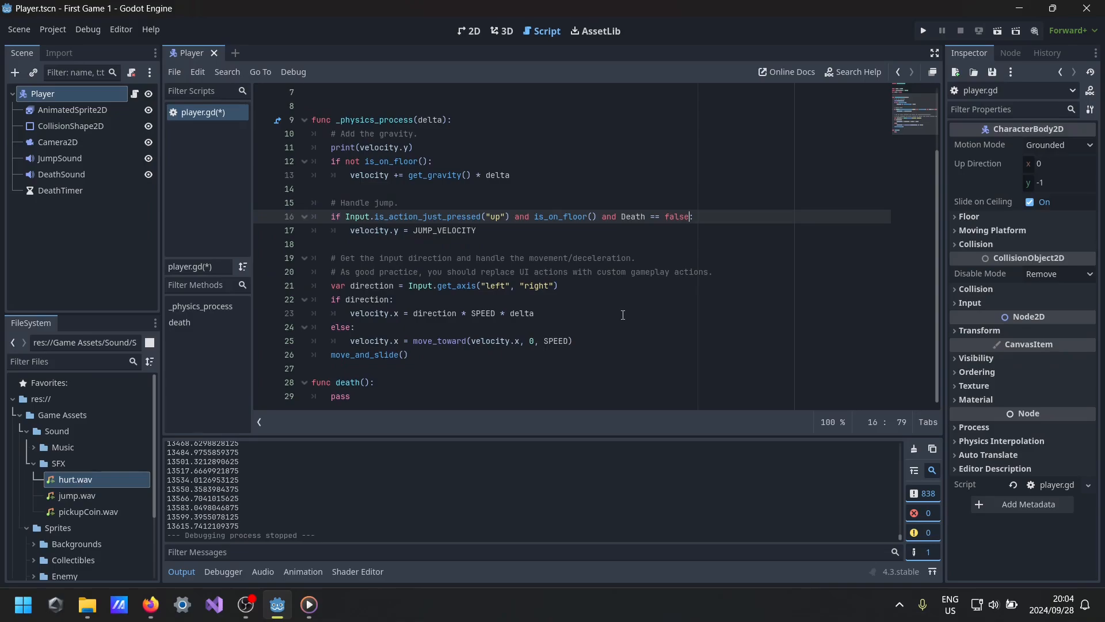
left_click(733, 268)
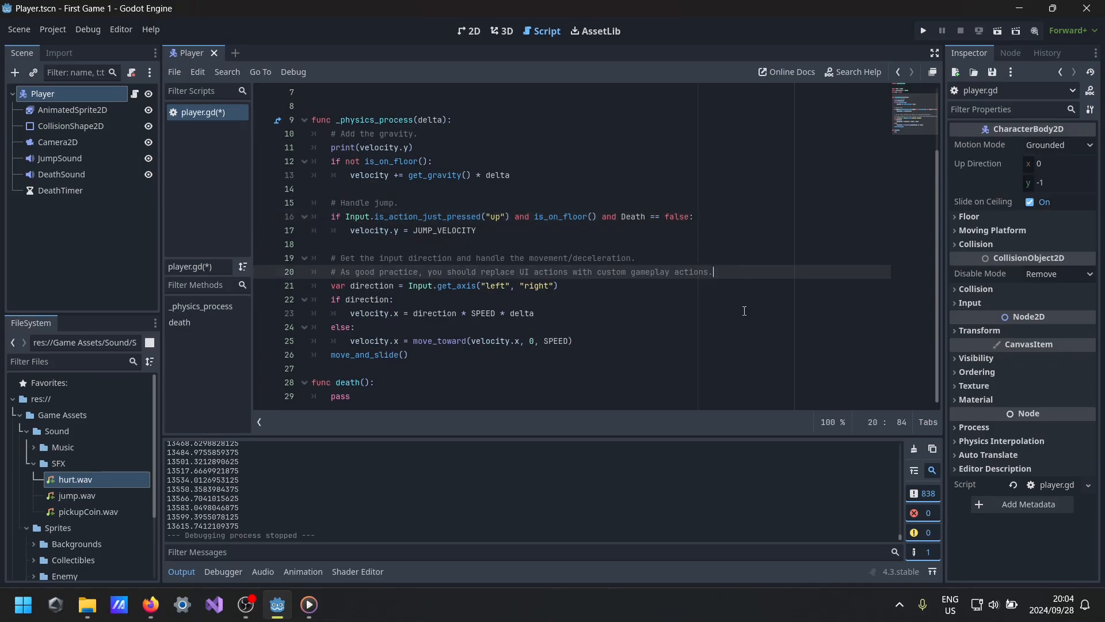
key("Return")
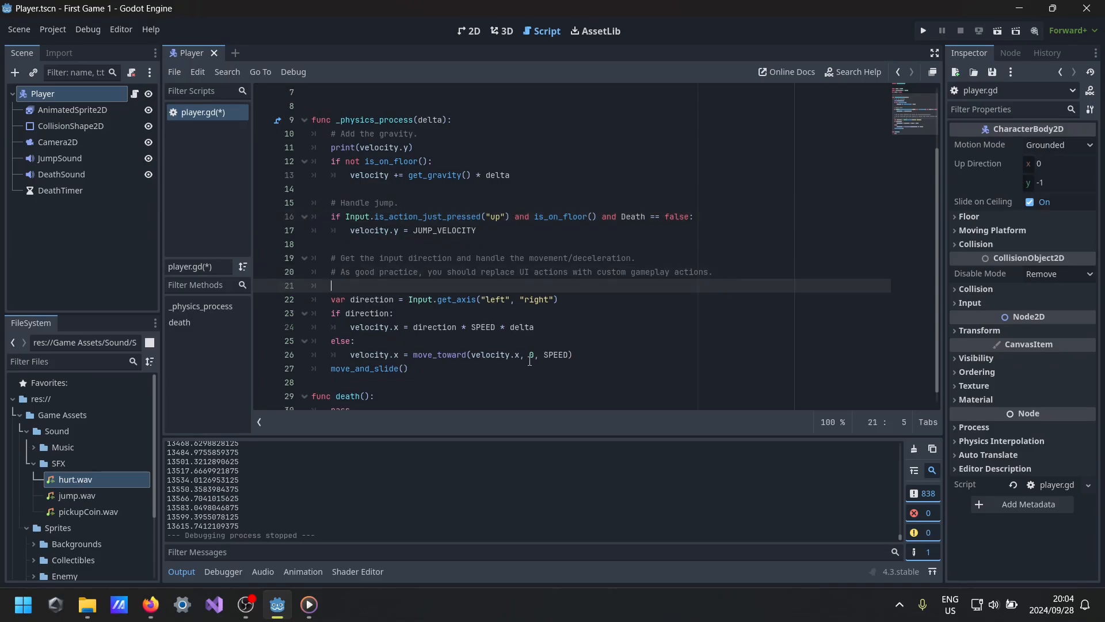
scroll(529, 362, "down", 1)
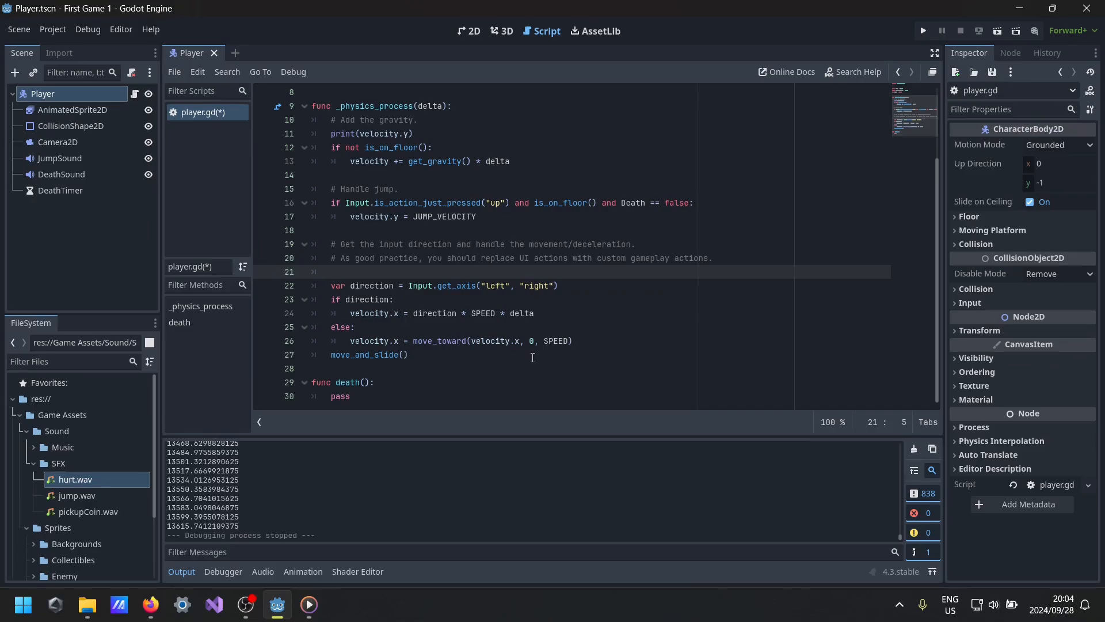
type("if deat")
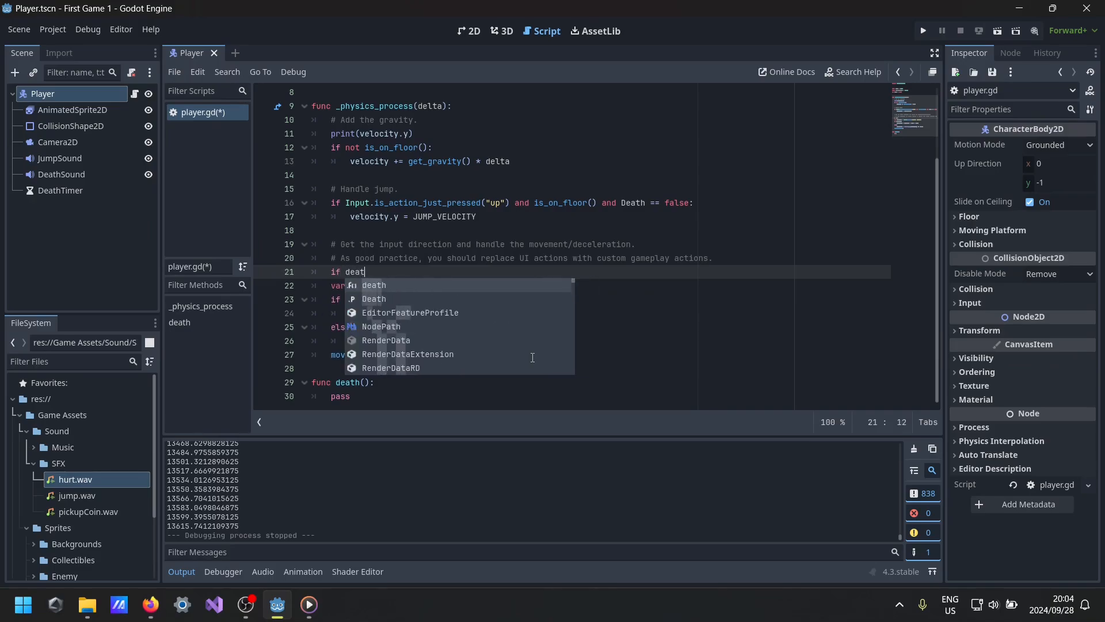
type("h")
key("Down")
key("Return")
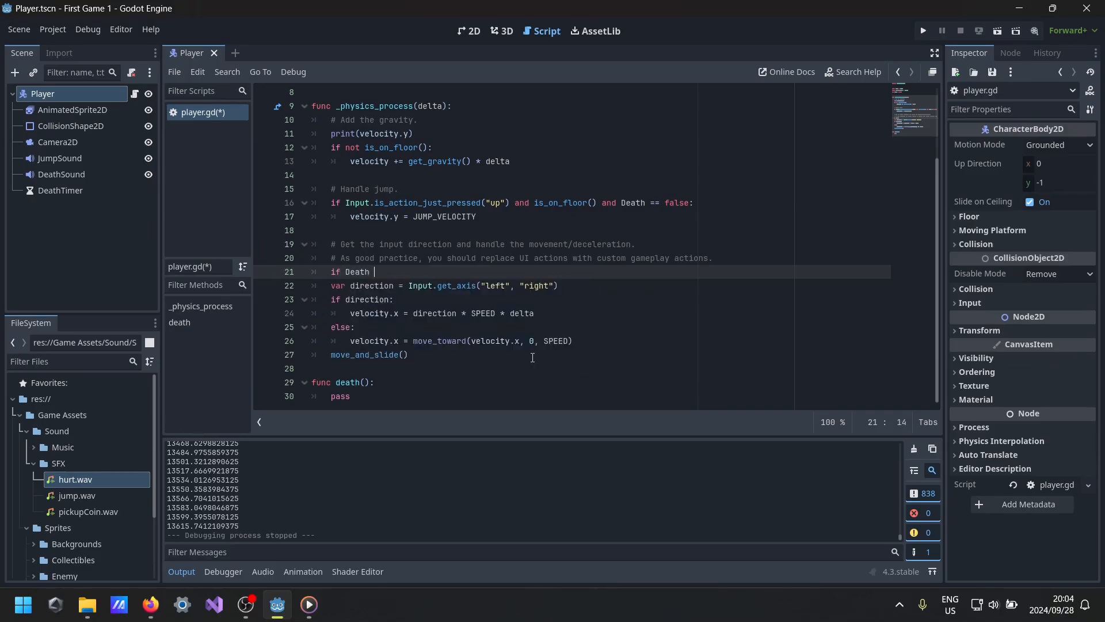
type("== false")
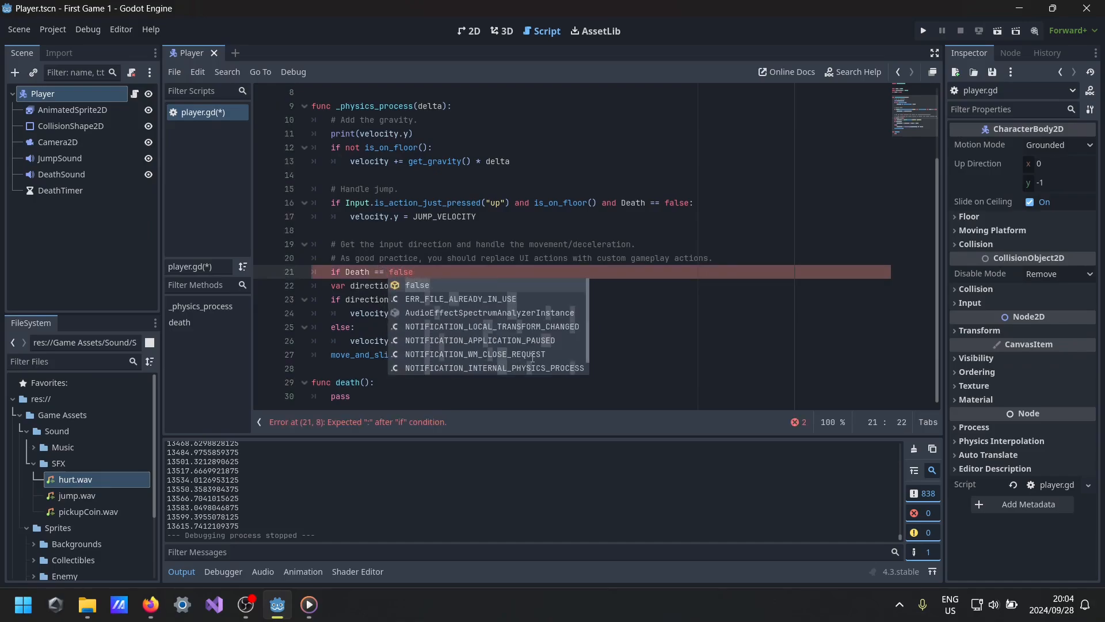
- End the Death condition with a colon and indent the lines from var direction through move_and_slide() one level under it
left_click(305, 312)
left_click(330, 287)
key("Tab")
left_click(330, 301)
key("Tab")
left_click(421, 273)
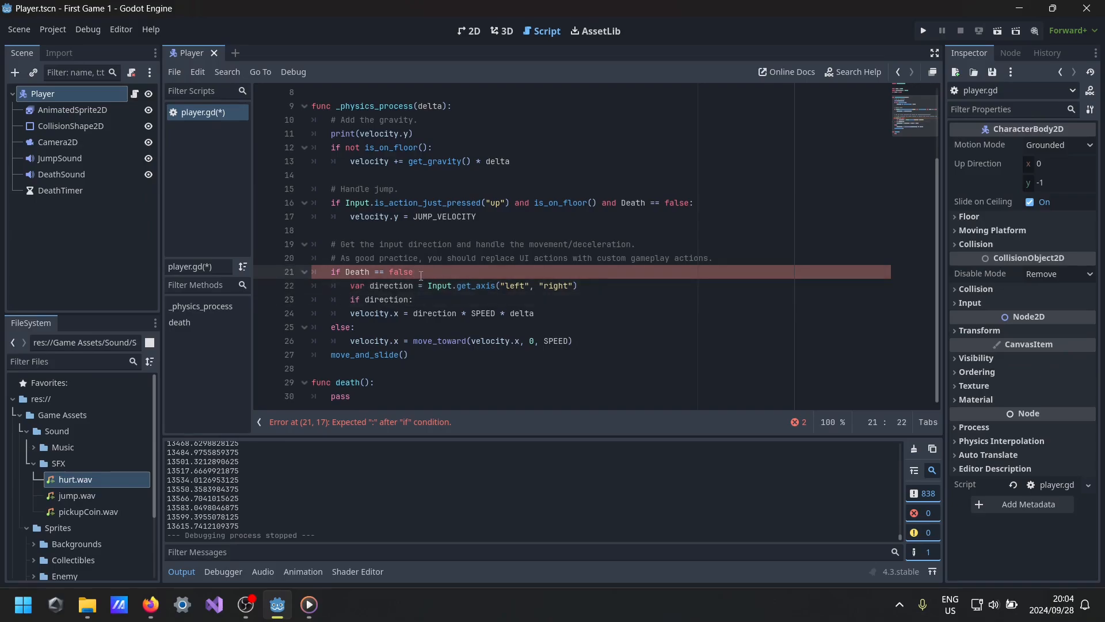
left_click(334, 315)
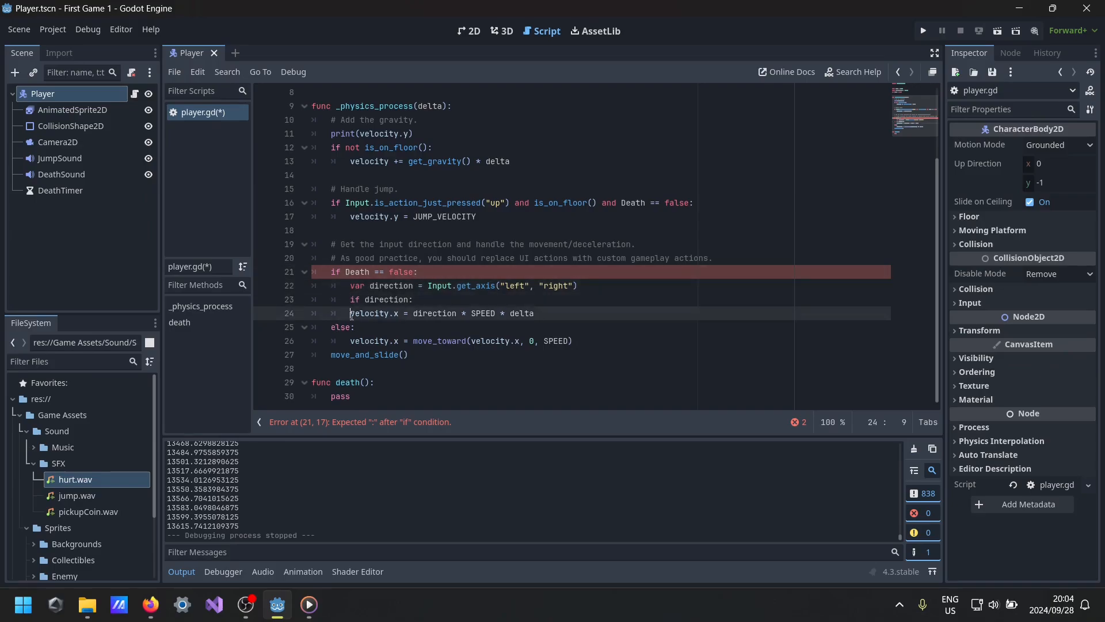
key("Tab")
left_click(329, 326)
key("Tab")
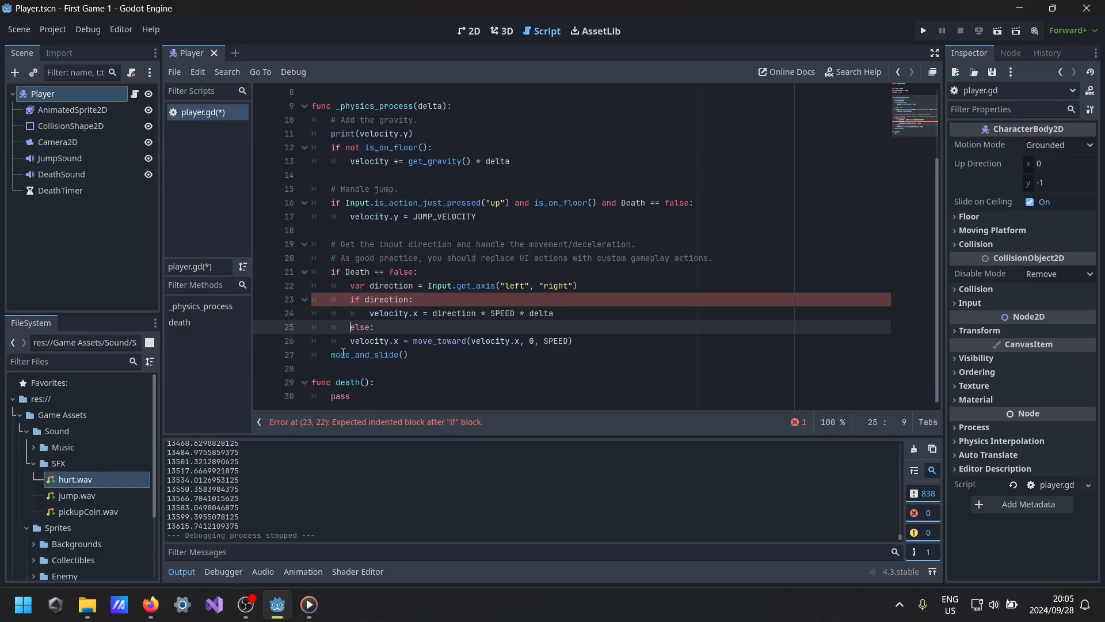
left_click(345, 342)
key("Tab")
left_click(332, 355)
key("Tab")
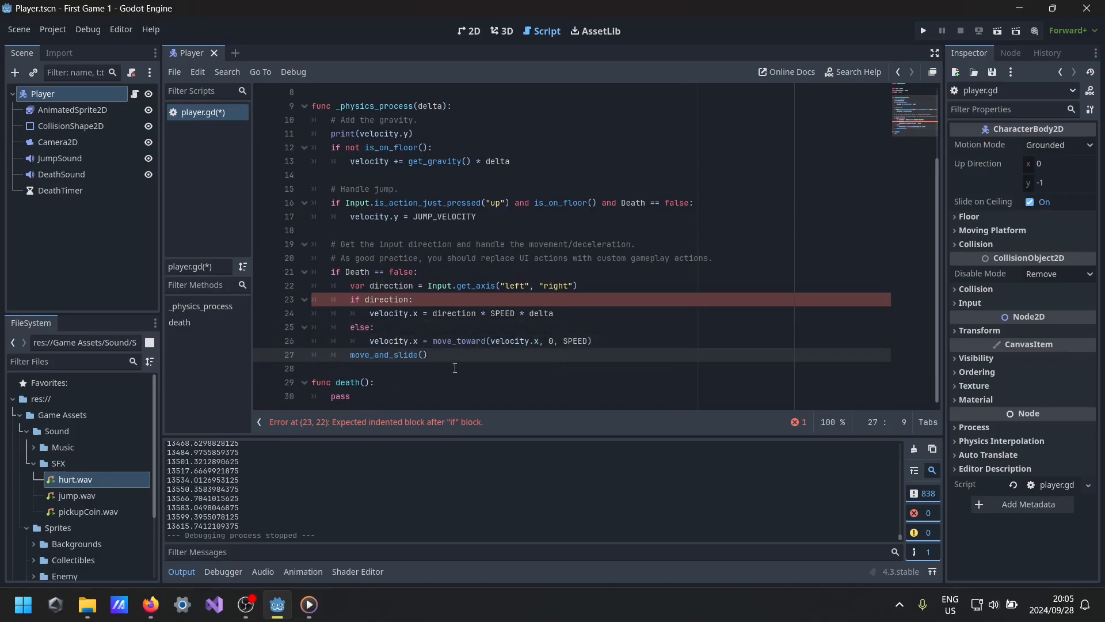
- Insert blank lines between the move_toward line and move_and_slide(), and save the script
left_click(453, 355)
key("ctrl+s")
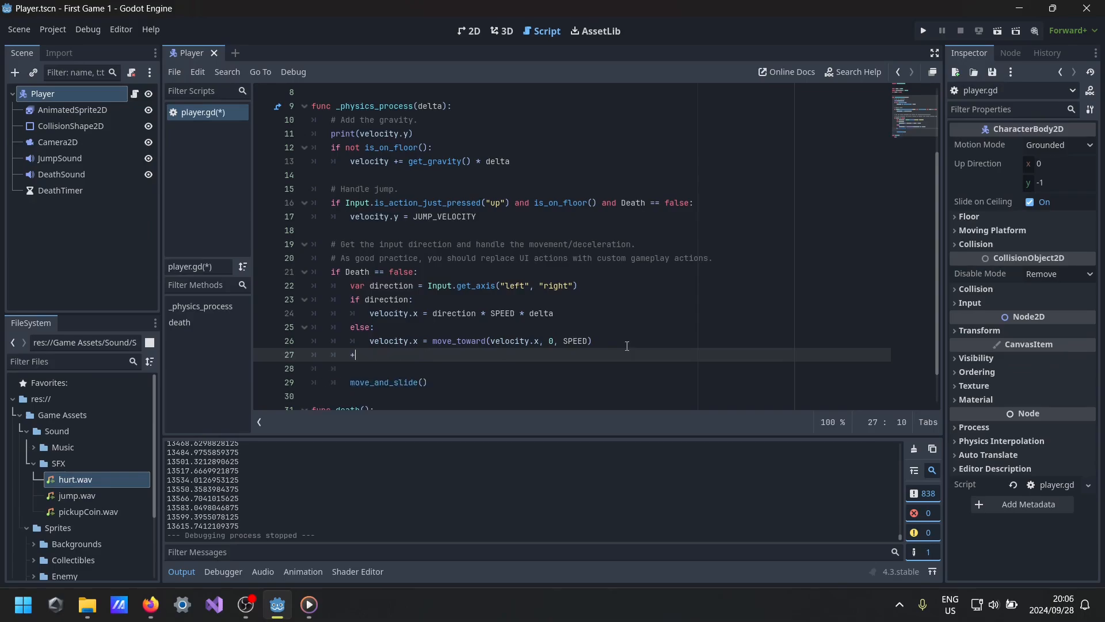
key("BackSpace")
key("Return")
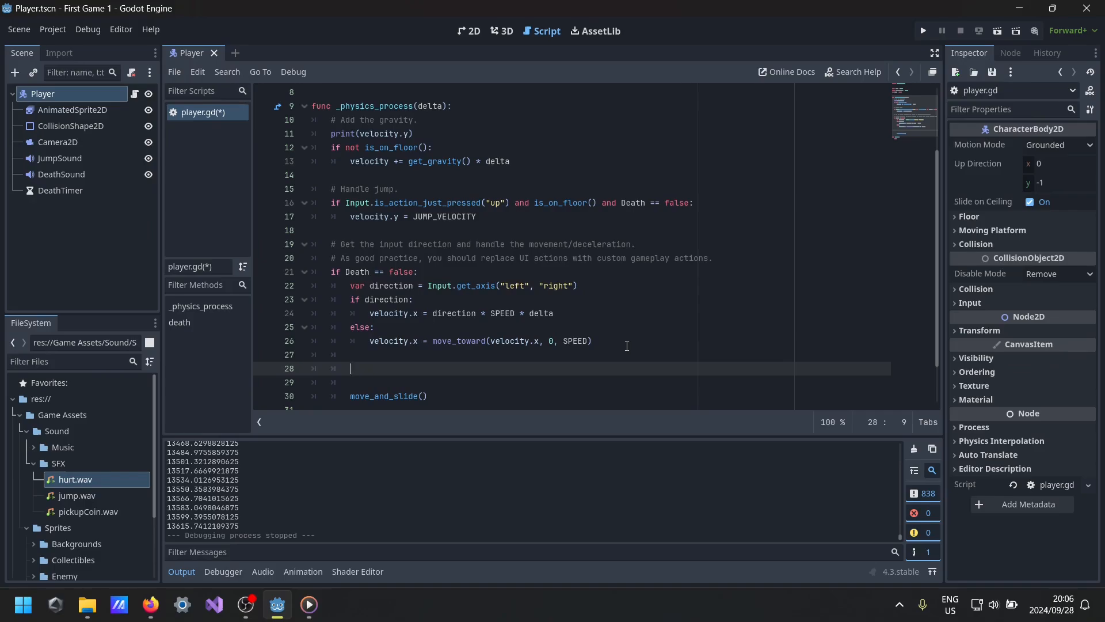
key("ctrl+s")
- Examine the Player character in the 2D workspace and undo the move of its CollisionShape2D
left_click(469, 34)
scroll(534, 306, "down", 4)
scroll(538, 306, "down", 3)
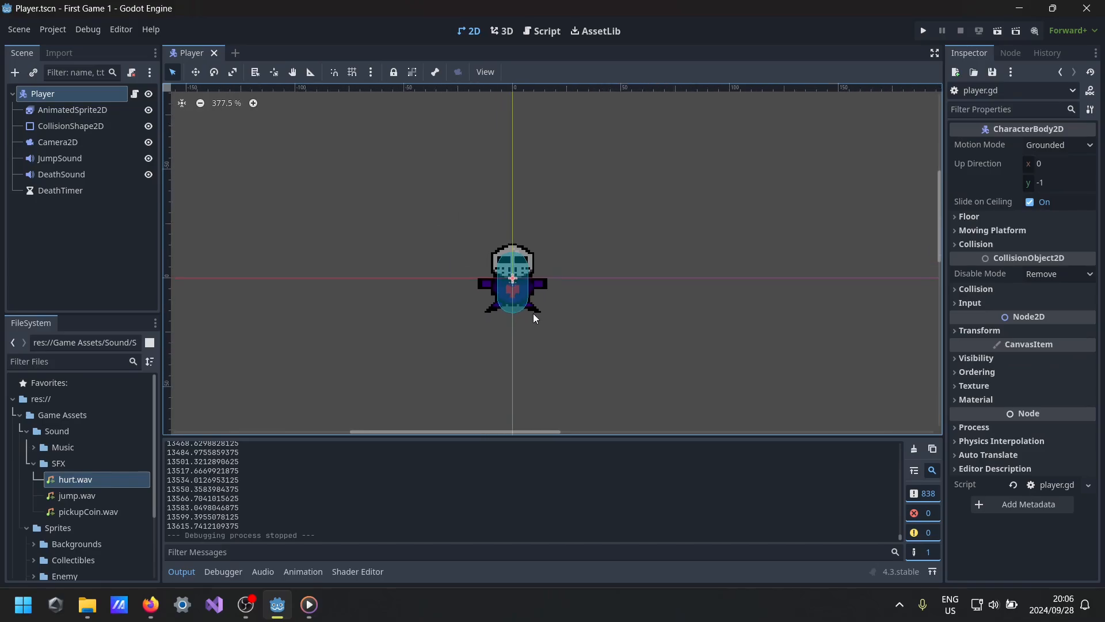
left_click(63, 95)
left_click(522, 288)
left_click_drag(521, 289, 509, 288)
key("ctrl+z")
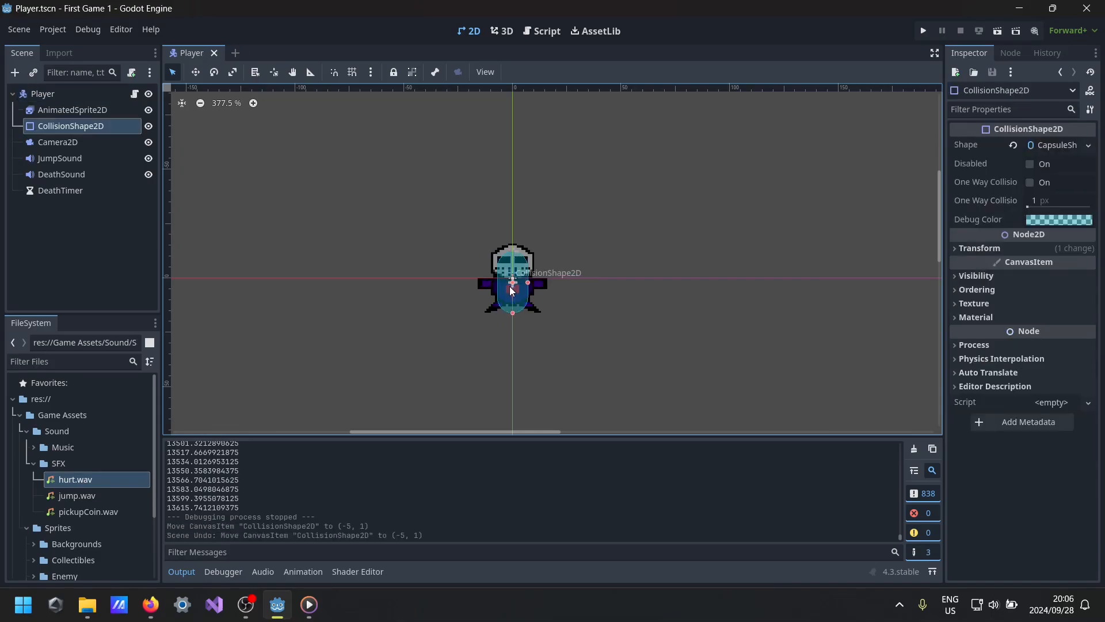
left_click(86, 94)
scroll(500, 277, "down", 1)
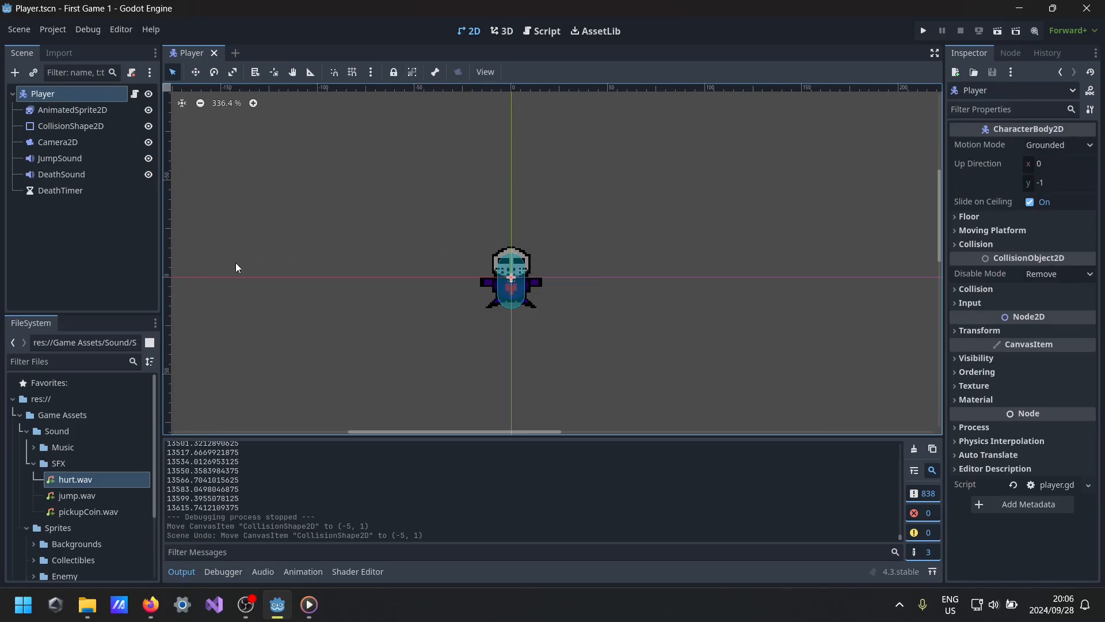
left_click_drag(478, 272, 276, 270)
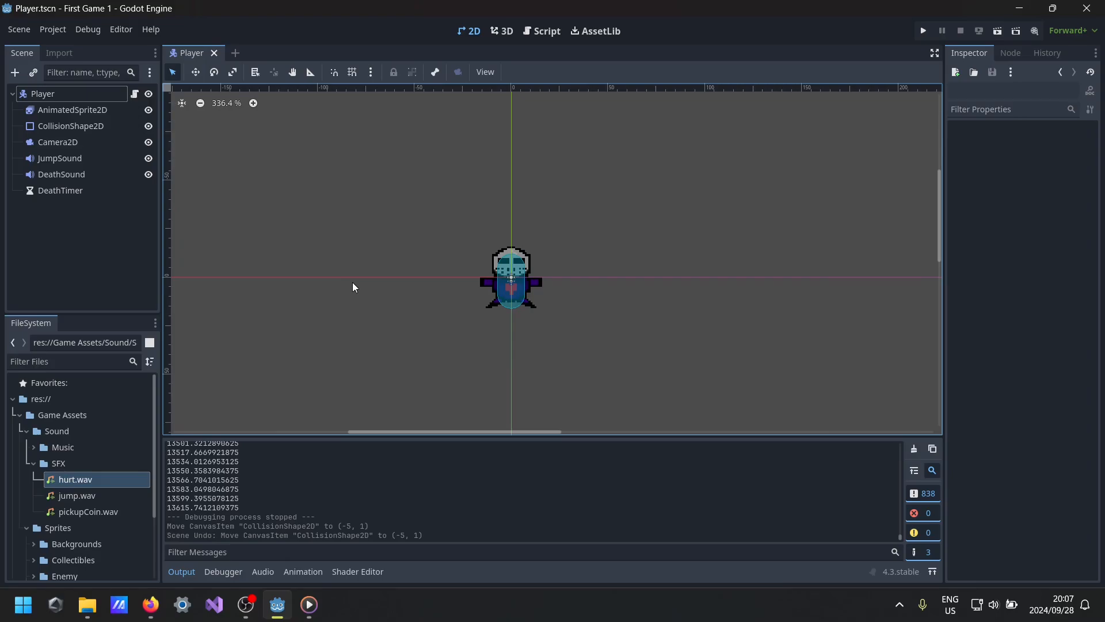
- In the Player script, add the condition "if velocity.x > 0 and is_on_floor():" on the blank line above move_and_slide()
left_click(135, 95)
scroll(418, 194, "down", 2)
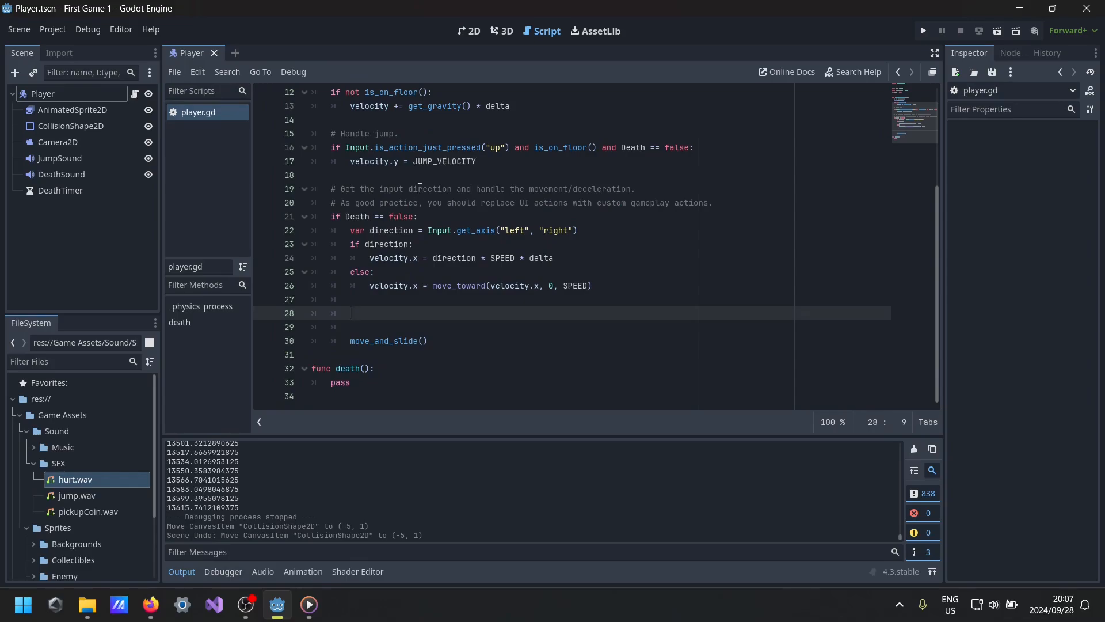
type("if velocity")
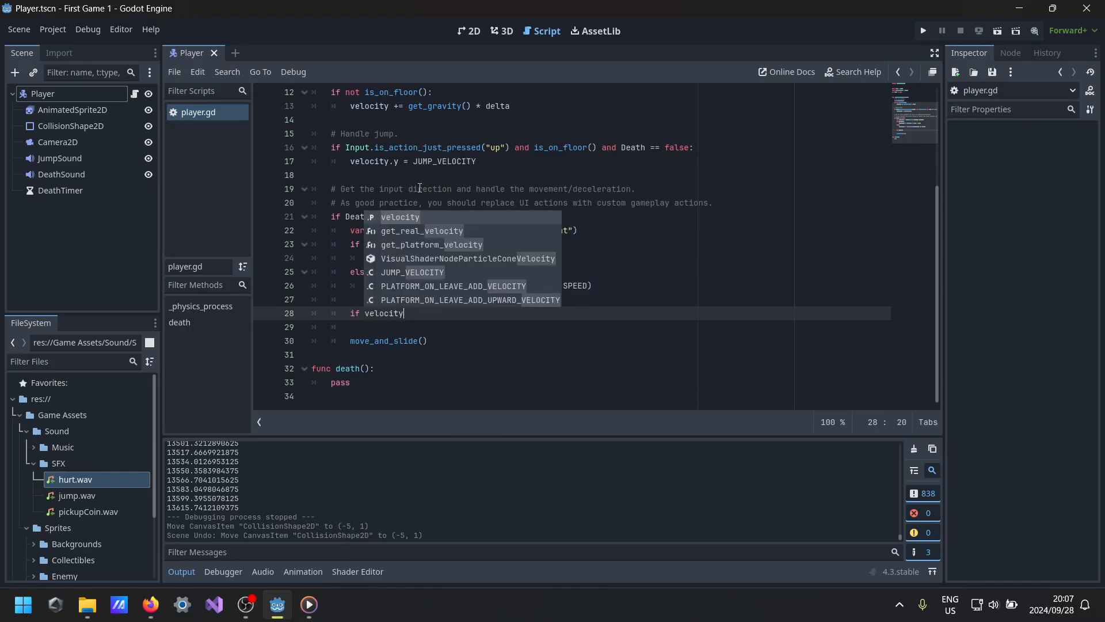
type(".x")
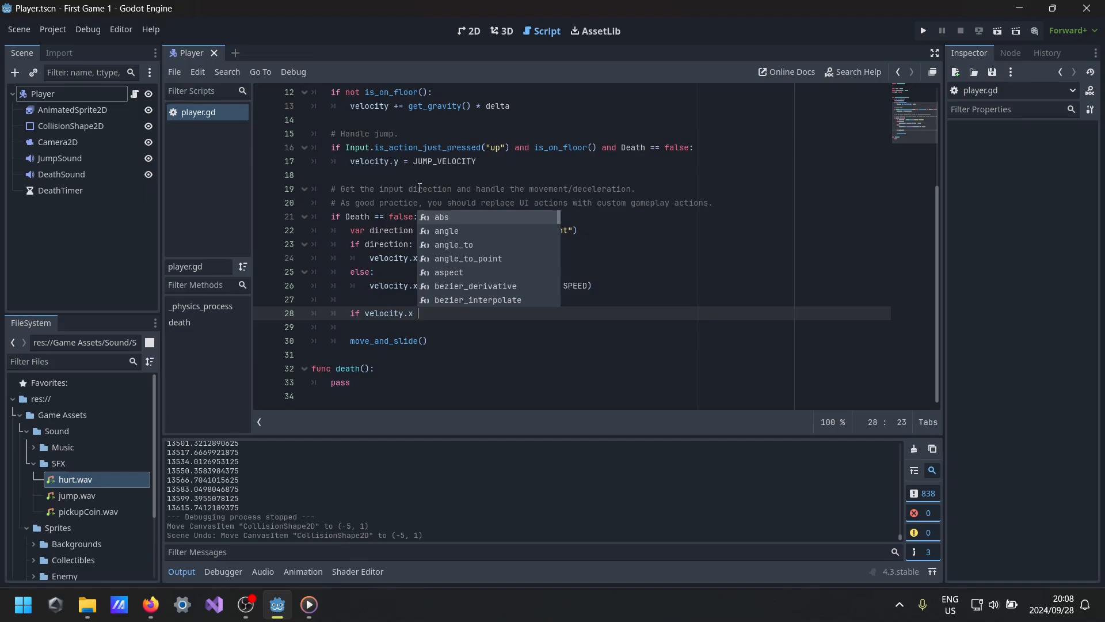
type(" > 0 and is_on")
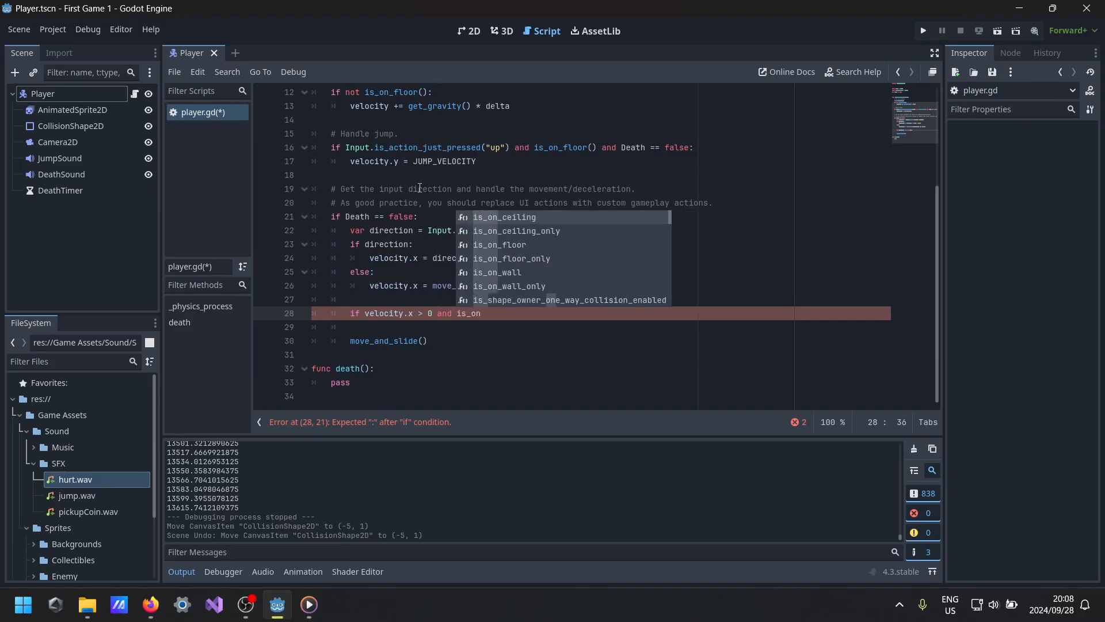
type("_f")
key("Return")
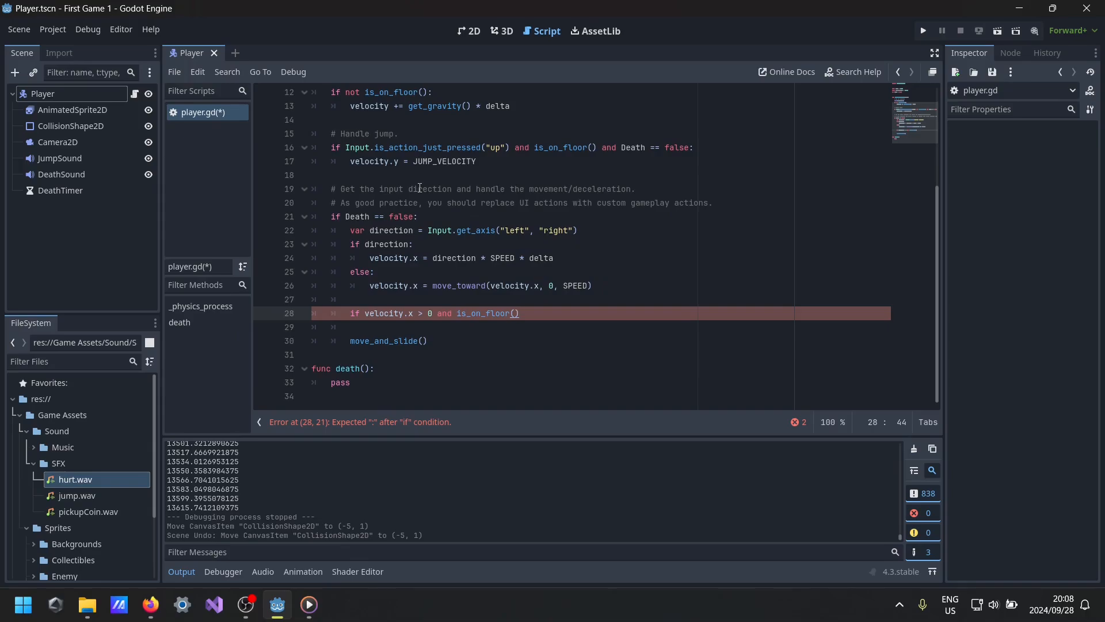
type(":")
key("Return")
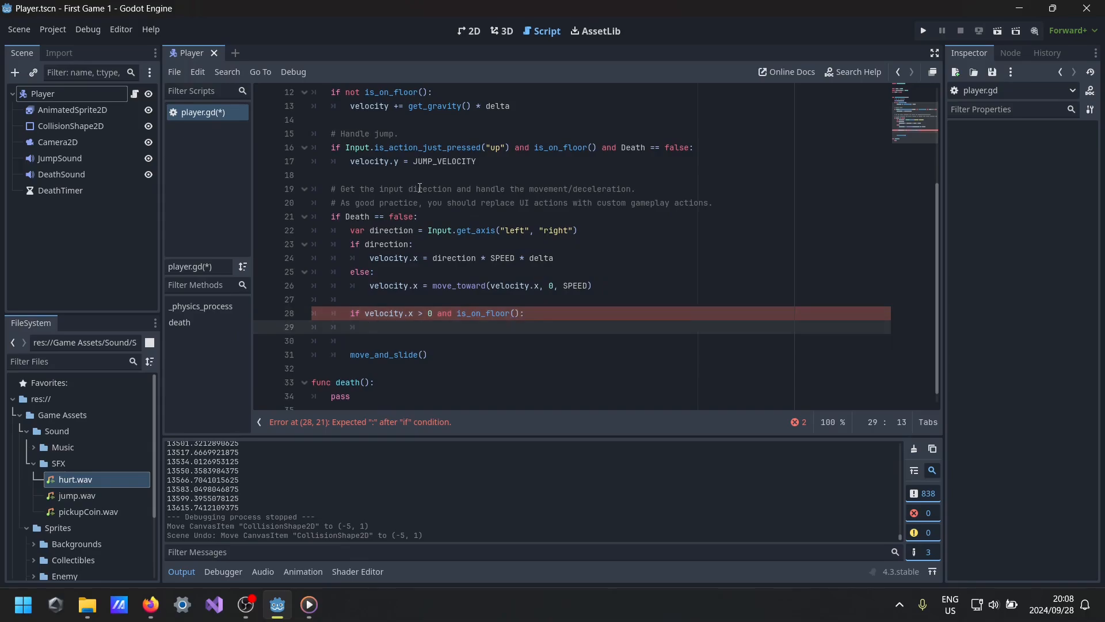
- Add $AnimatedSprite2D.play("left") inside the velocity.x > 0 condition
type("$")
key("BackSpace")
type("$")
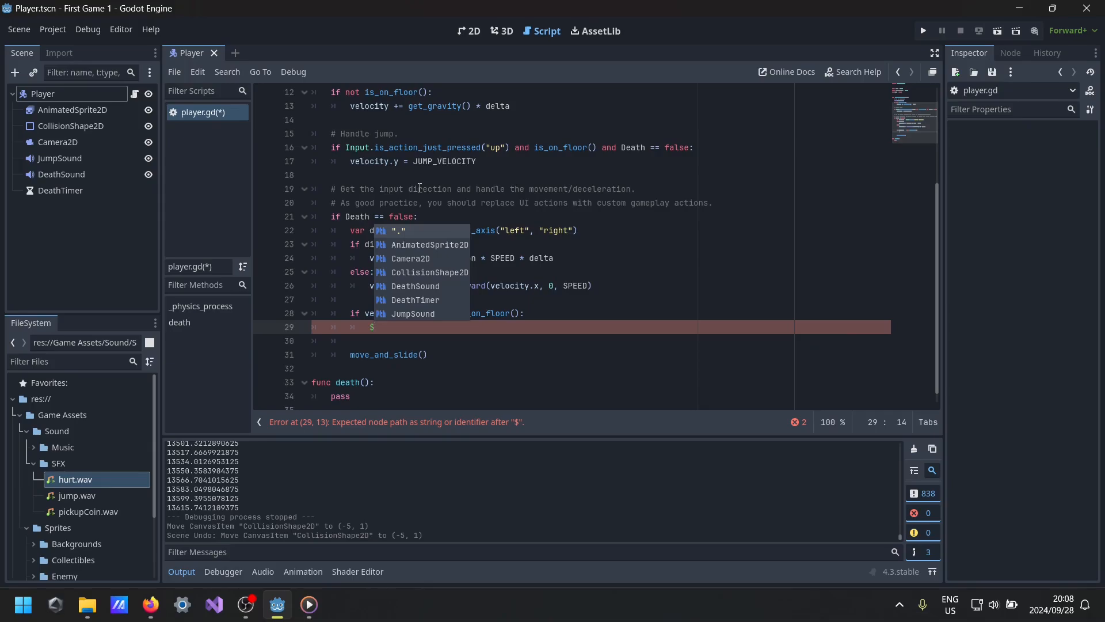
key("Down")
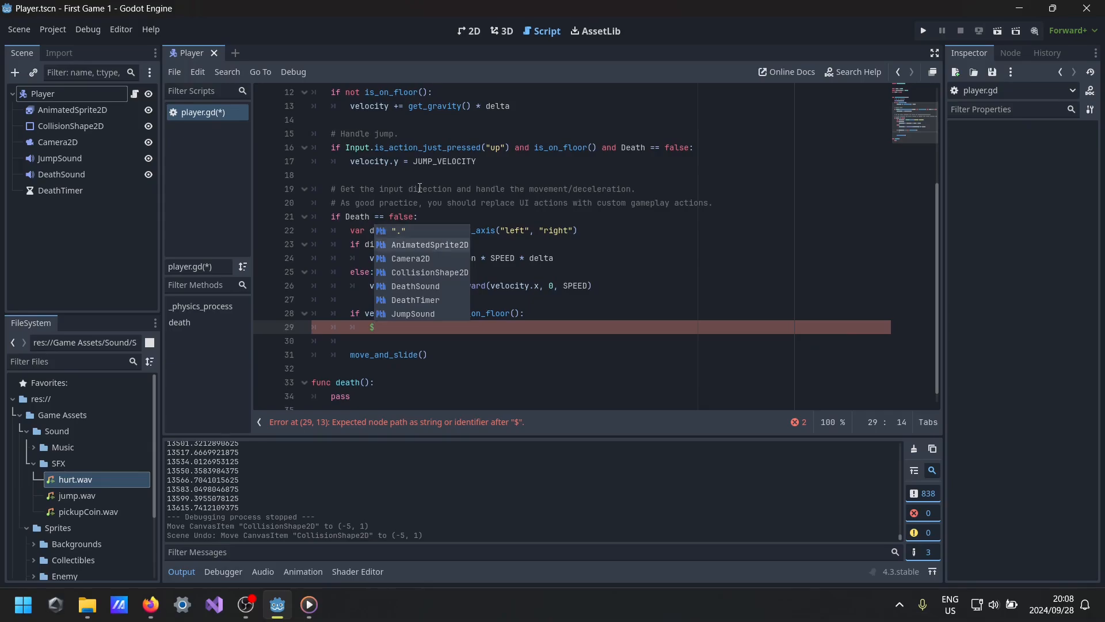
key("Return")
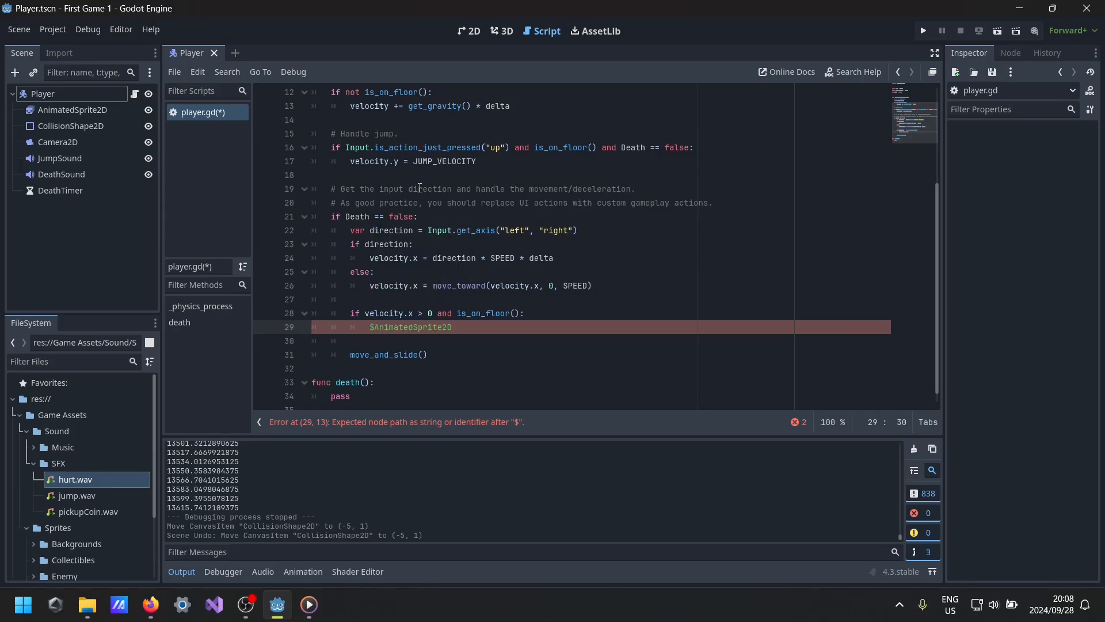
type(".")
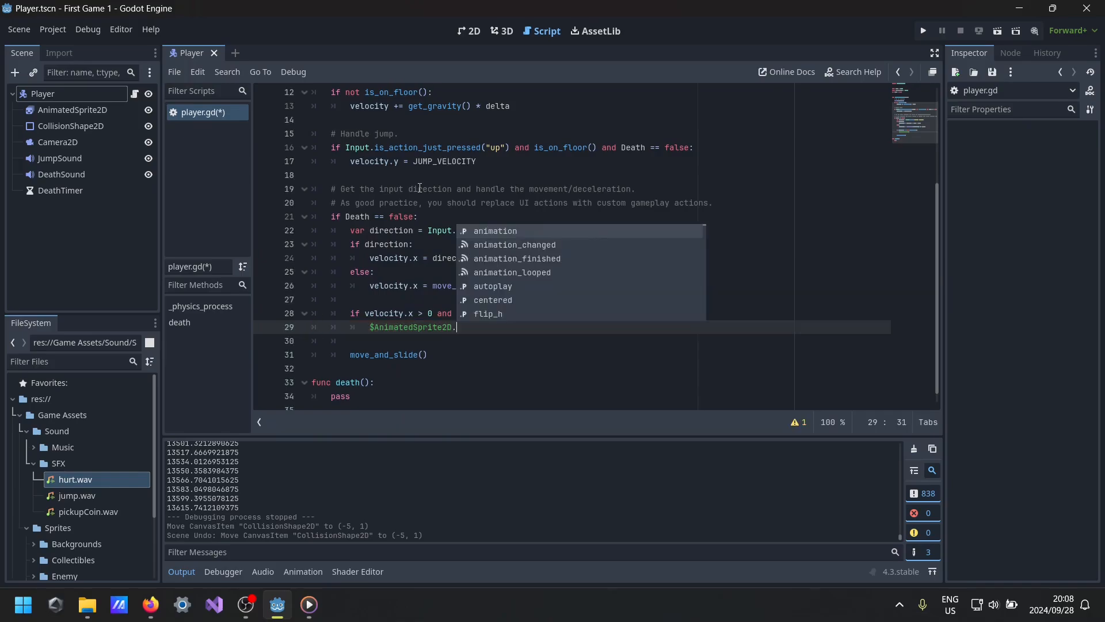
type("PLAY()")
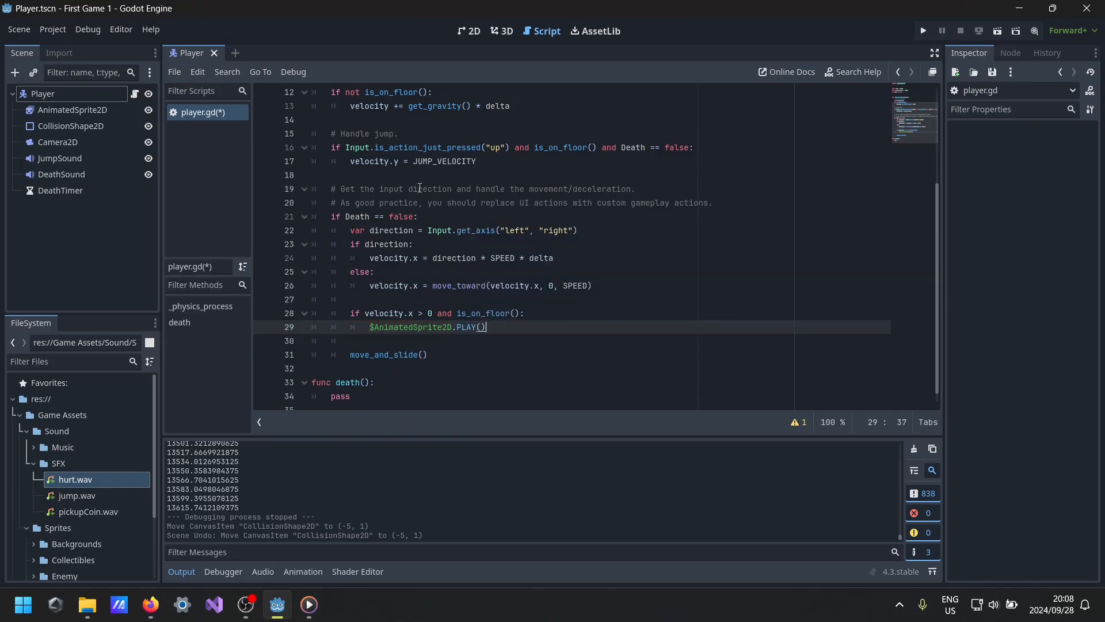
key("Left")
key("Left")
key("BackSpace")
key("BackSpace")
key("BackSpace")
key("BackSpace")
type("play(\"left")
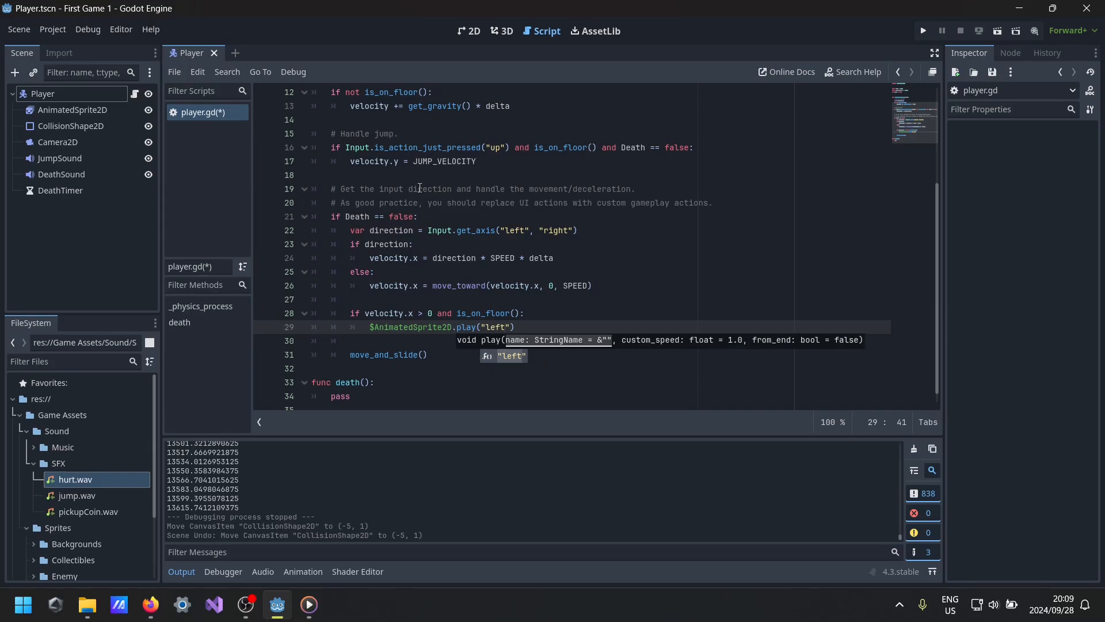
- Add $AnimatedSprite2D.flip_h = true on the line below the play("left") call
key("End")
key("Return")
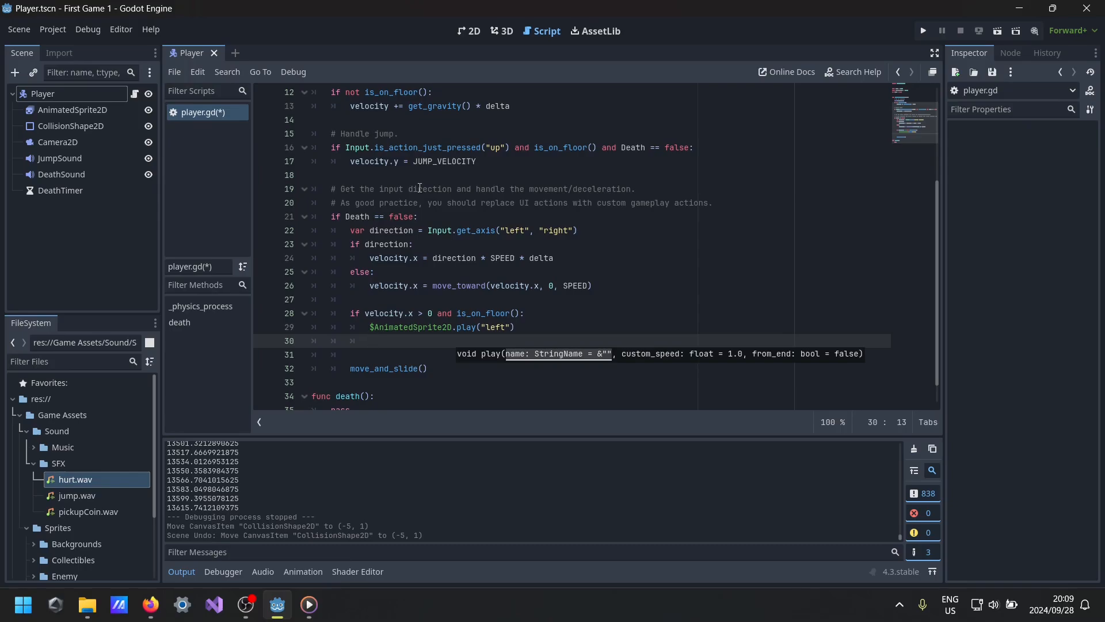
type("$")
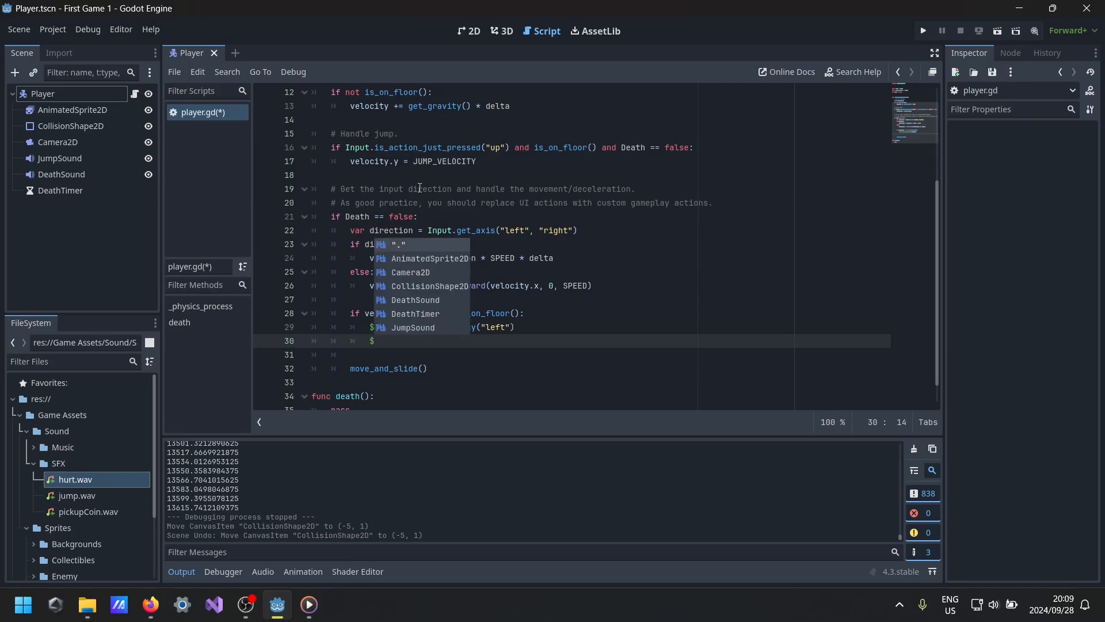
type("A")
key("Return")
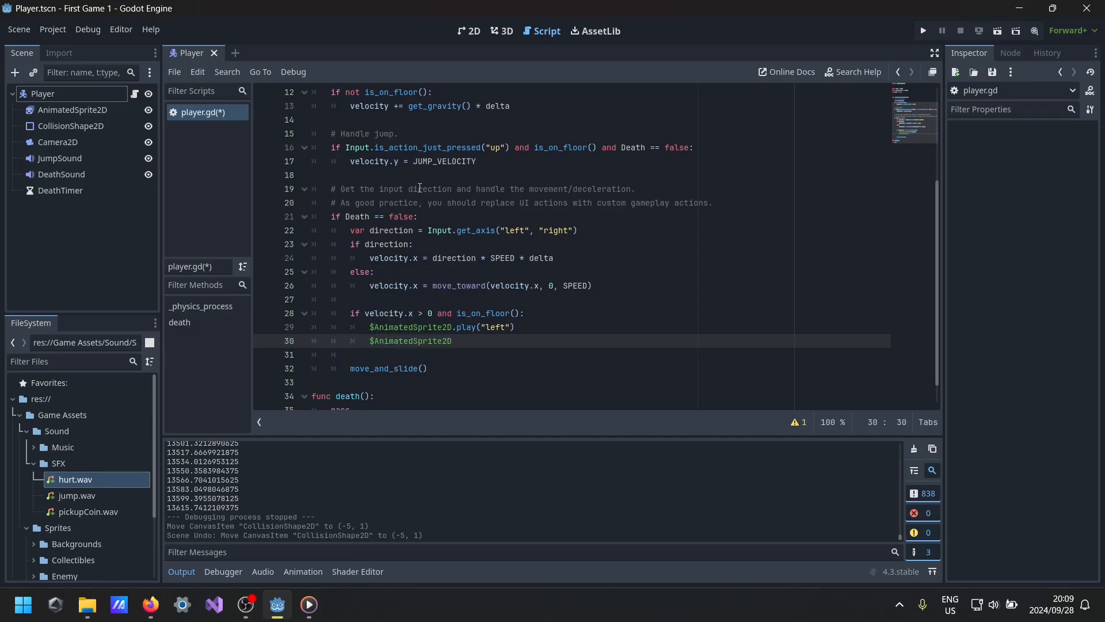
type(".flip")
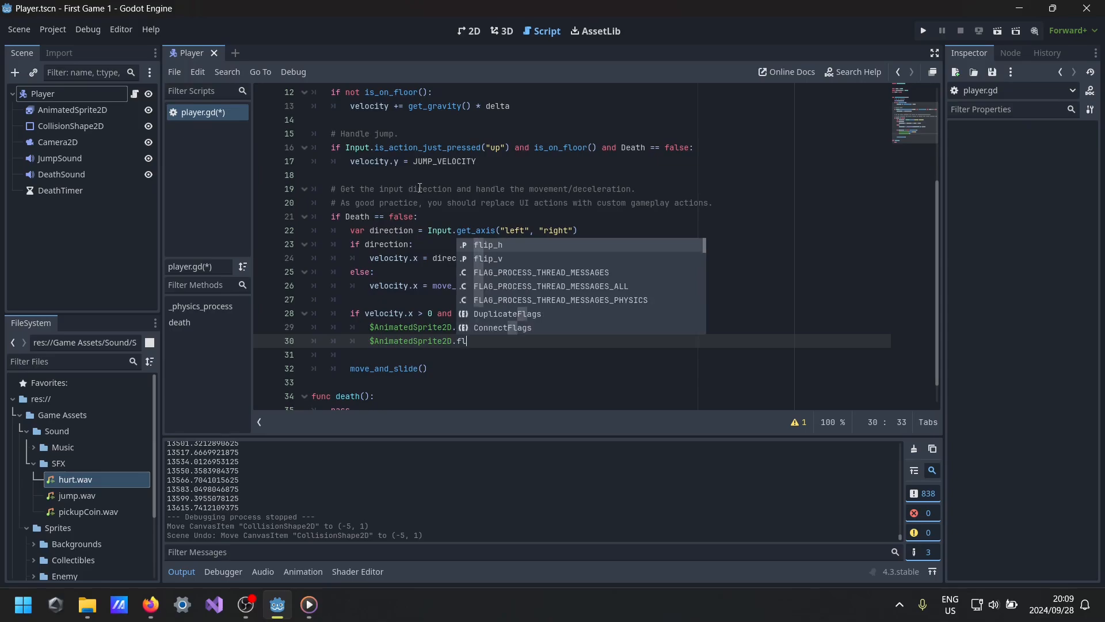
key("Return")
type("= true")
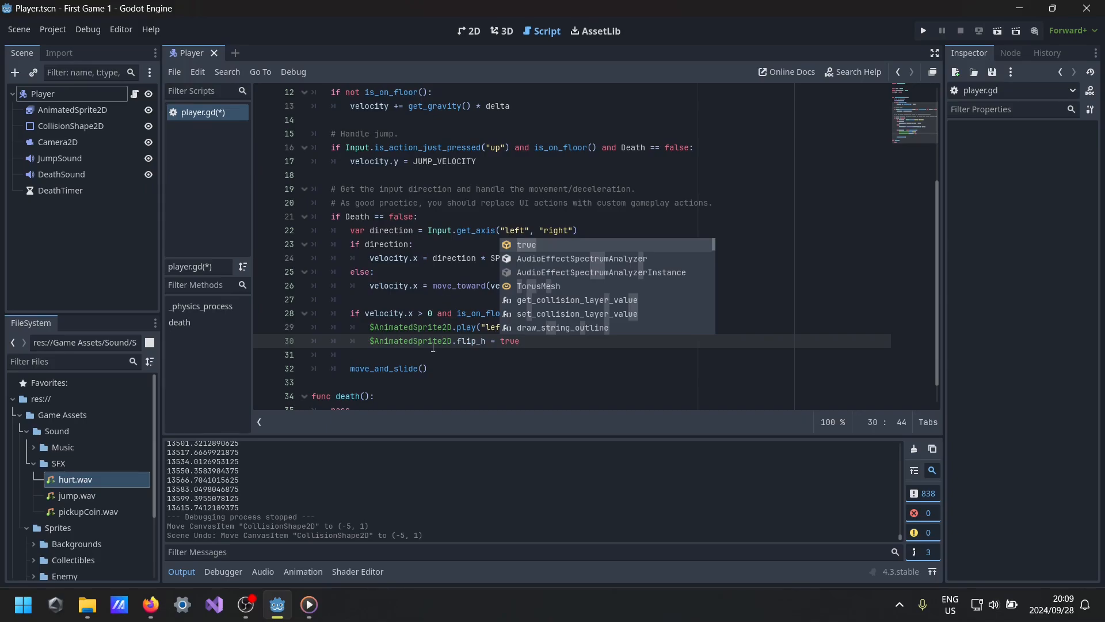
left_click(433, 343)
left_click_drag(371, 342, 516, 327)
left_click(459, 342)
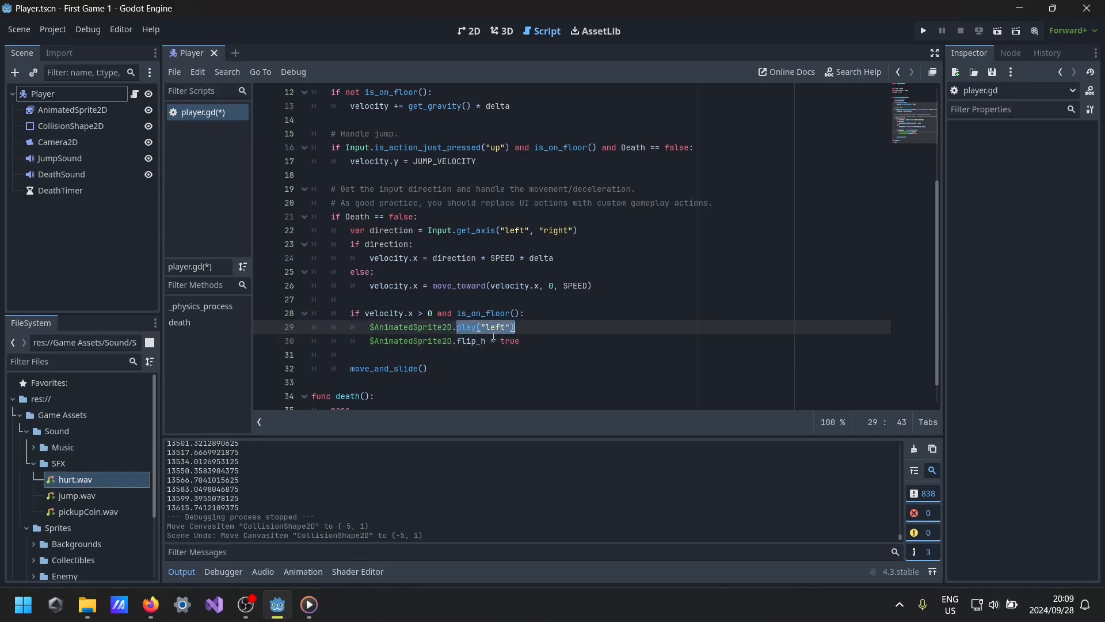
- Examine the play("left") and flip_h code in the velocity.x > 0 branch and the AnimatedSprite2D node's animation and Flip H properties
left_click(470, 329)
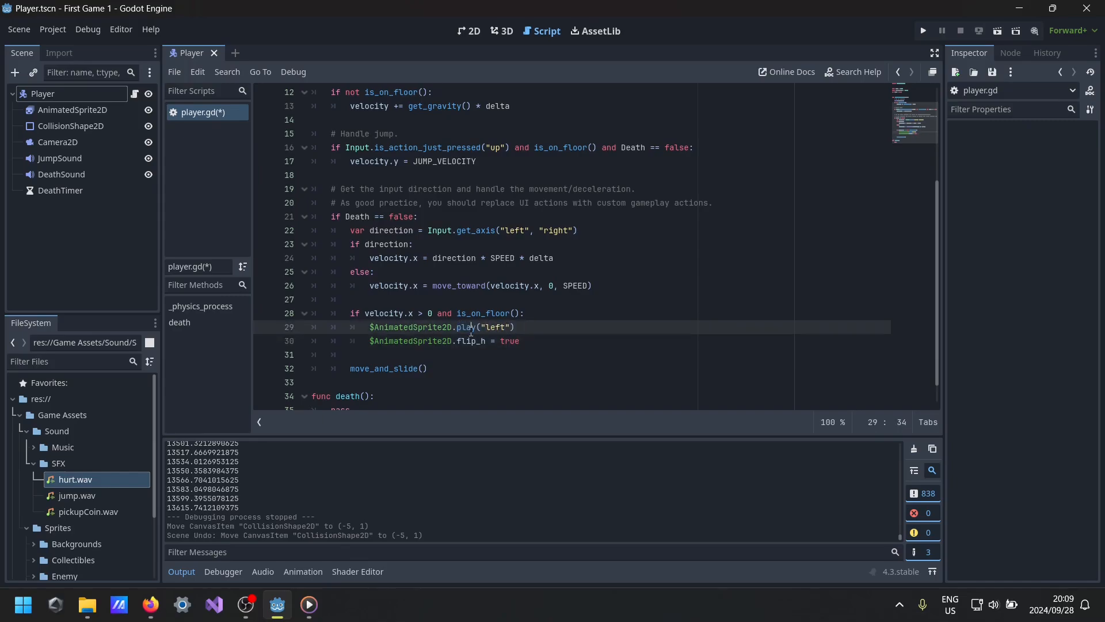
left_click_drag(457, 327, 519, 325)
left_click(485, 341)
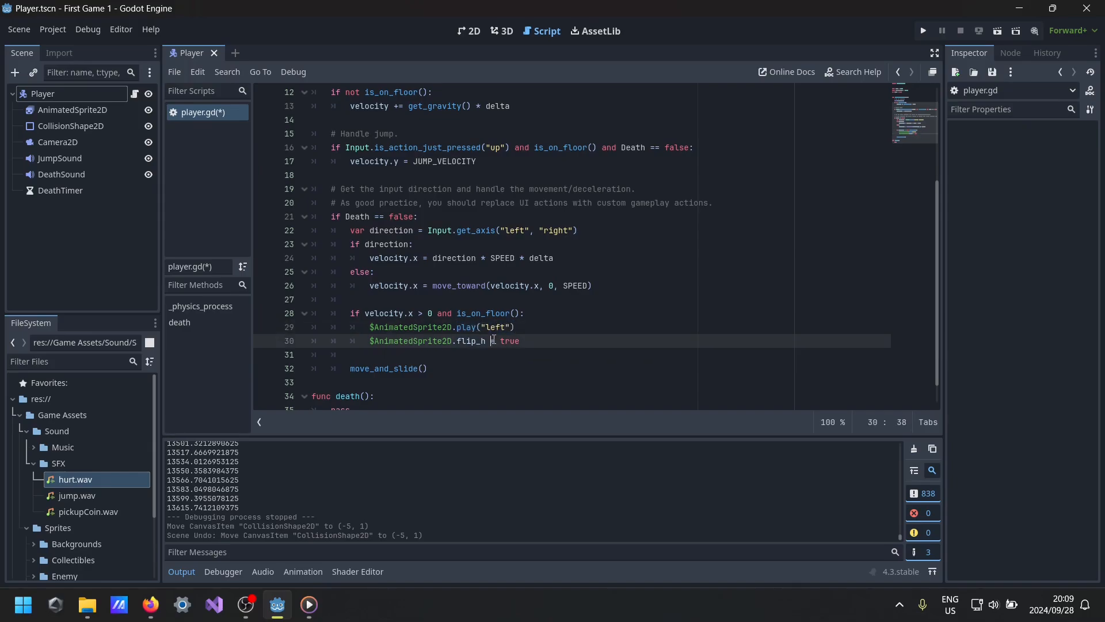
left_click_drag(457, 341, 486, 341)
left_click(48, 110)
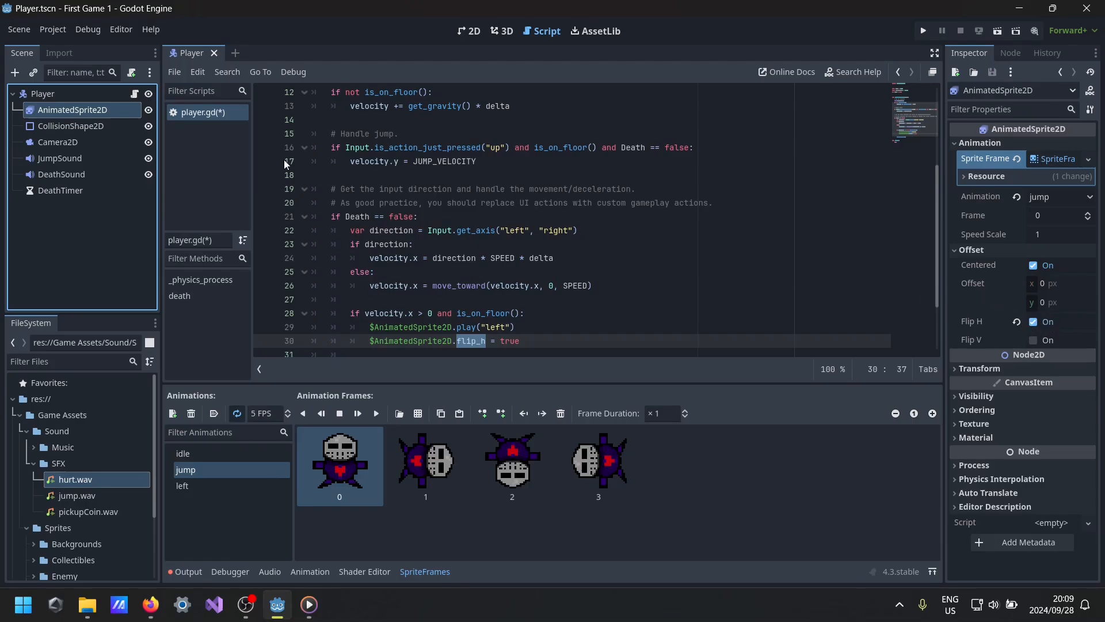
left_click(60, 124)
left_click(101, 110)
left_click(135, 93)
type("= true")
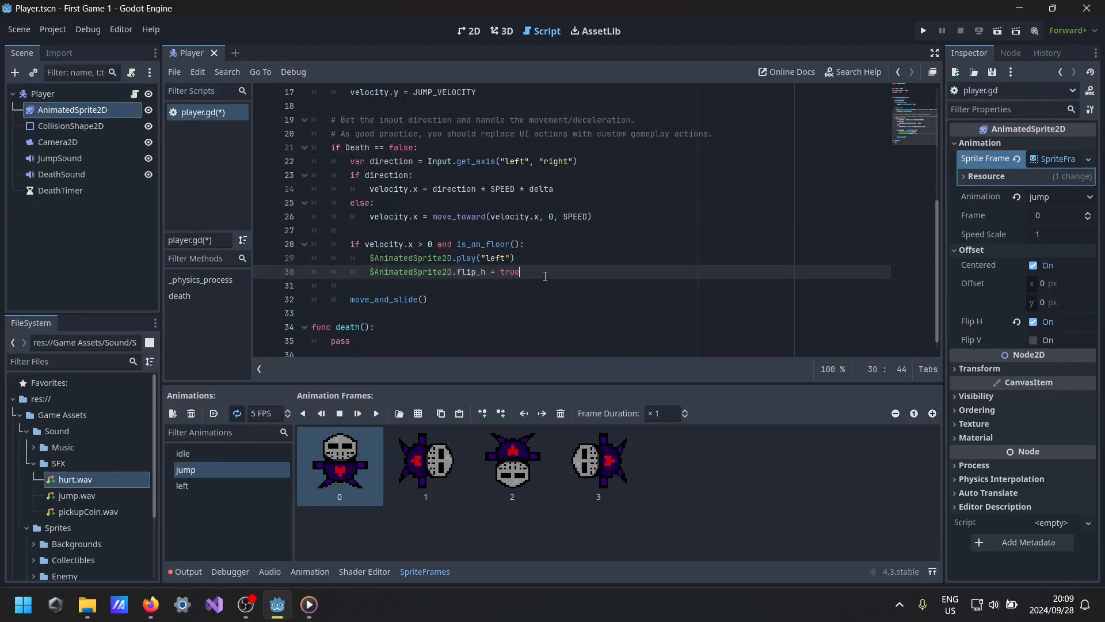
- Add the branch "elif velocity.x < 0 and is_on_floor():" below the flip_h = true line in the Player script
key("Return")
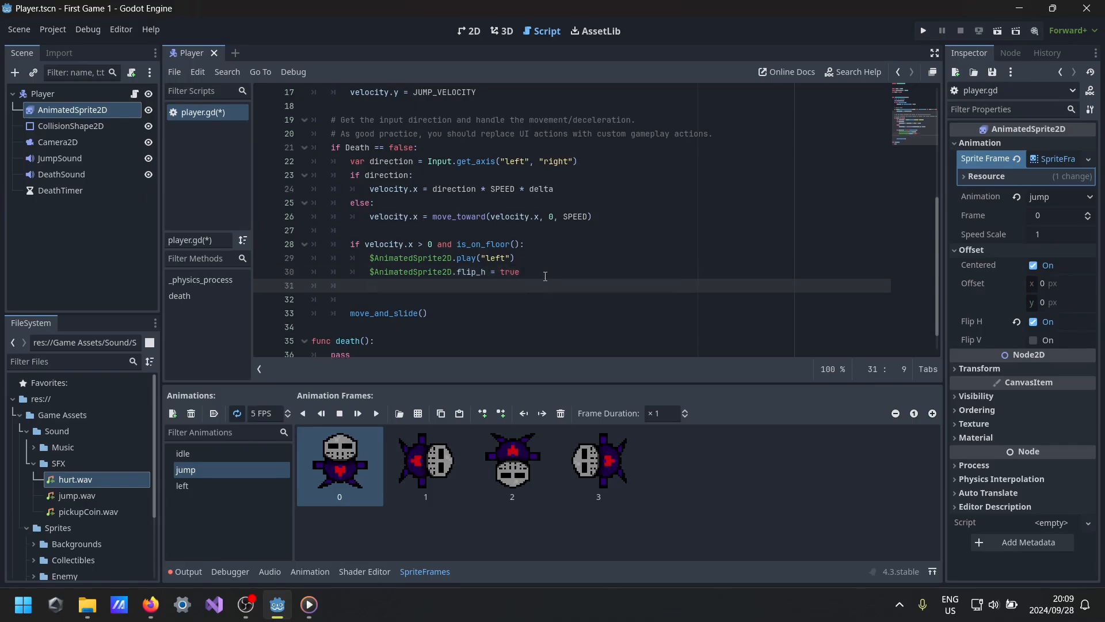
type("elif")
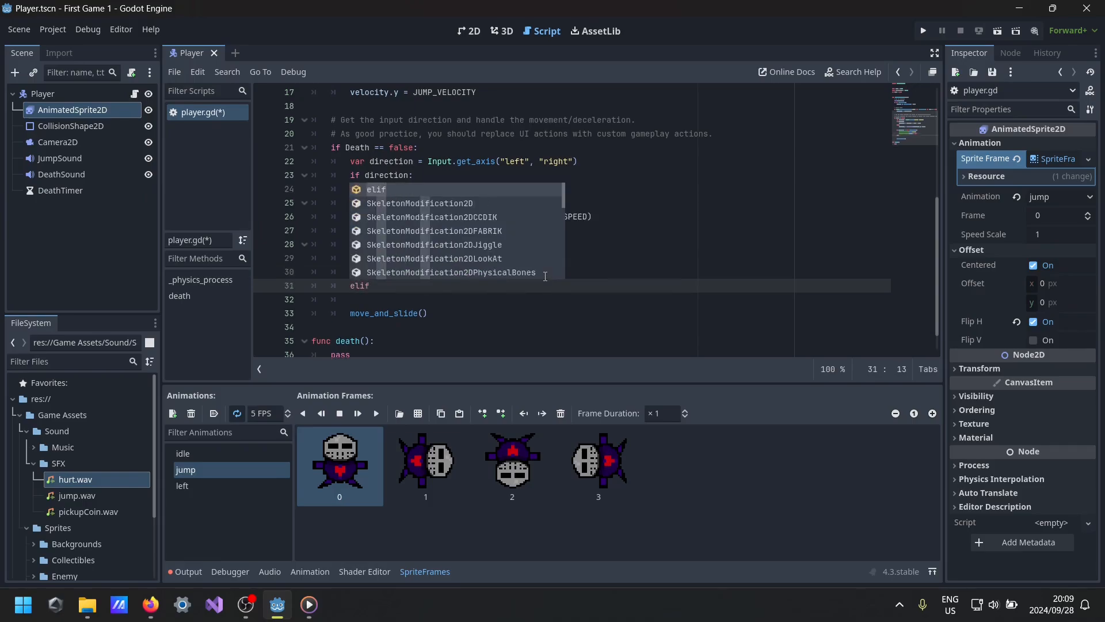
type(" be")
key("BackSpace")
key("BackSpace")
type("vel")
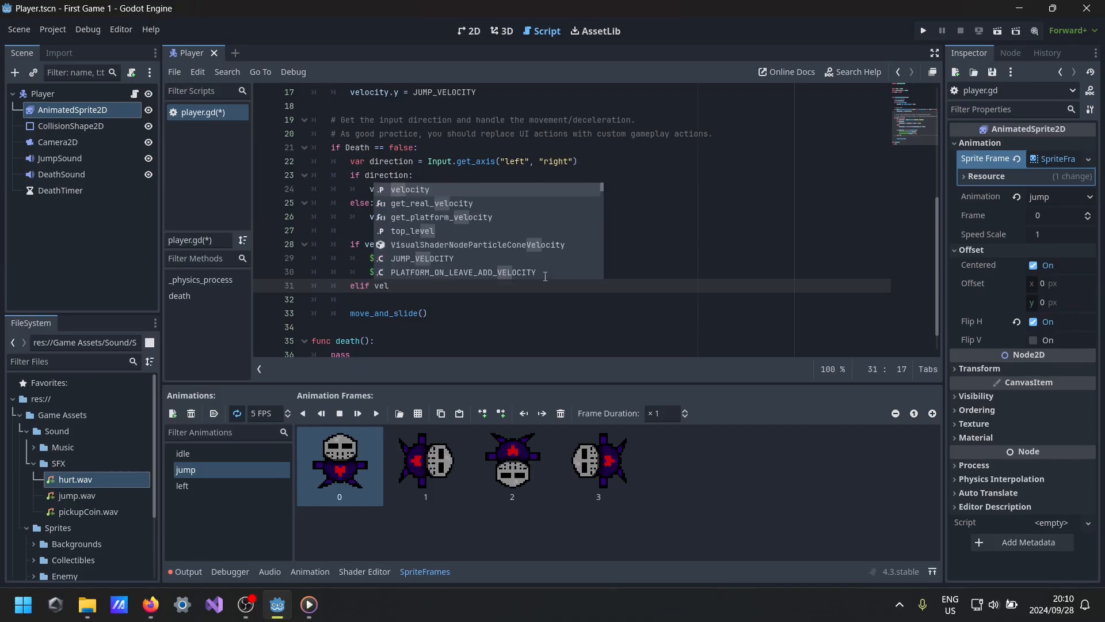
key("Return")
type(".x ")
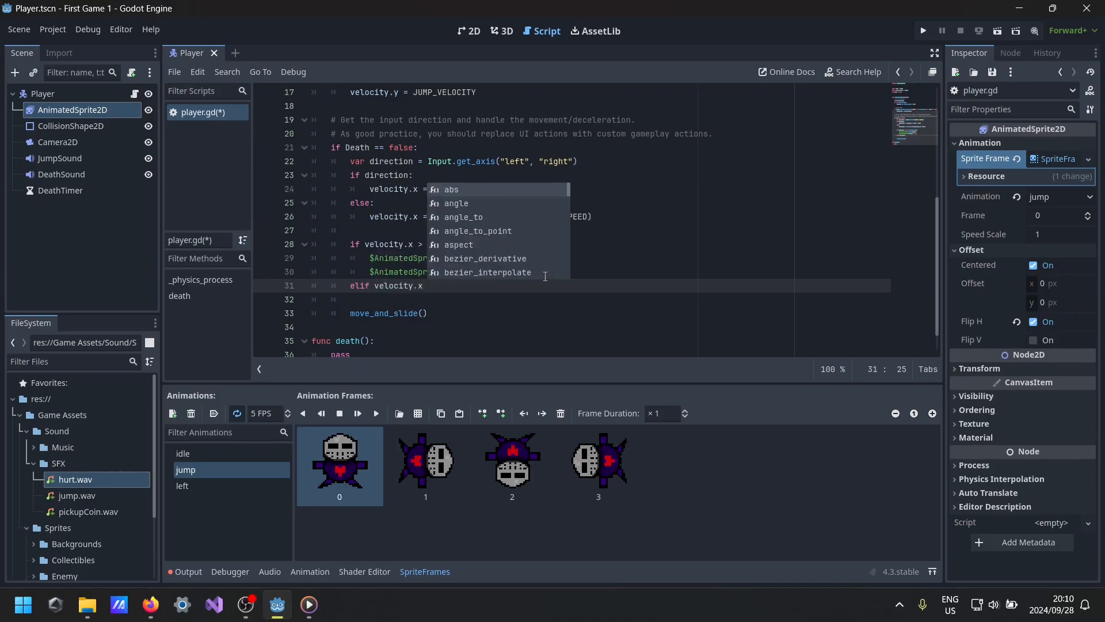
type("< 0 and is")
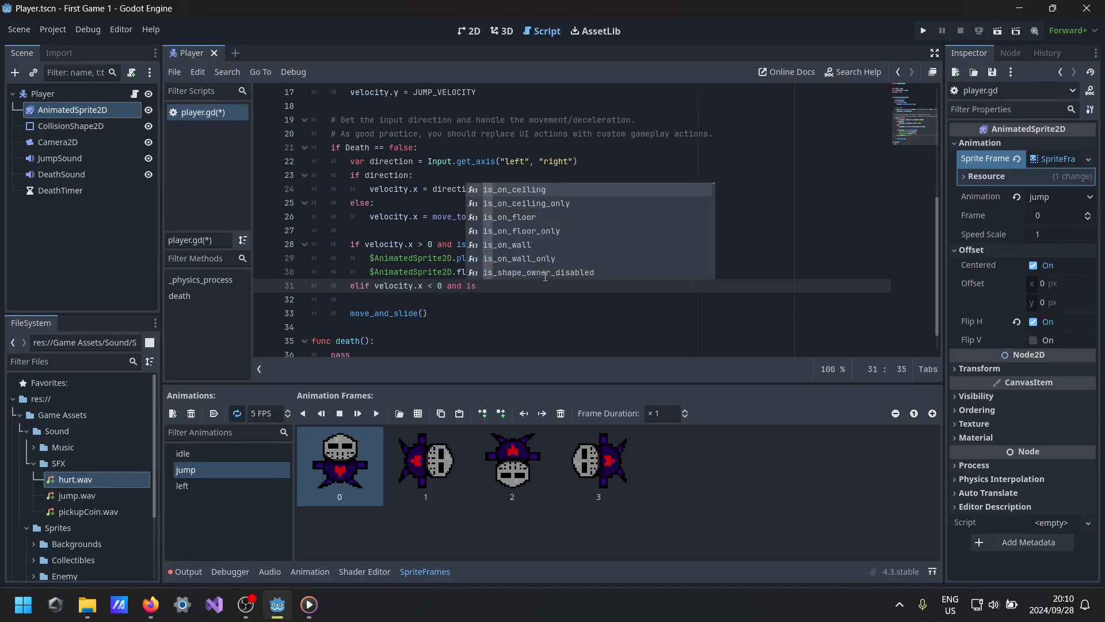
key("Down")
key("Down")
key("Return")
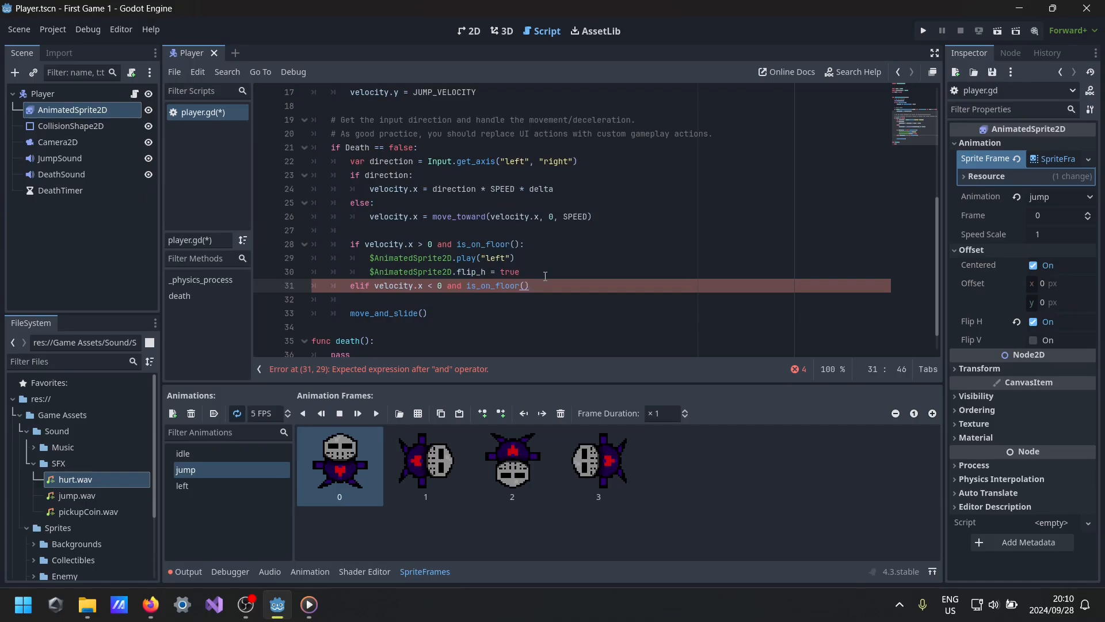
key("Return")
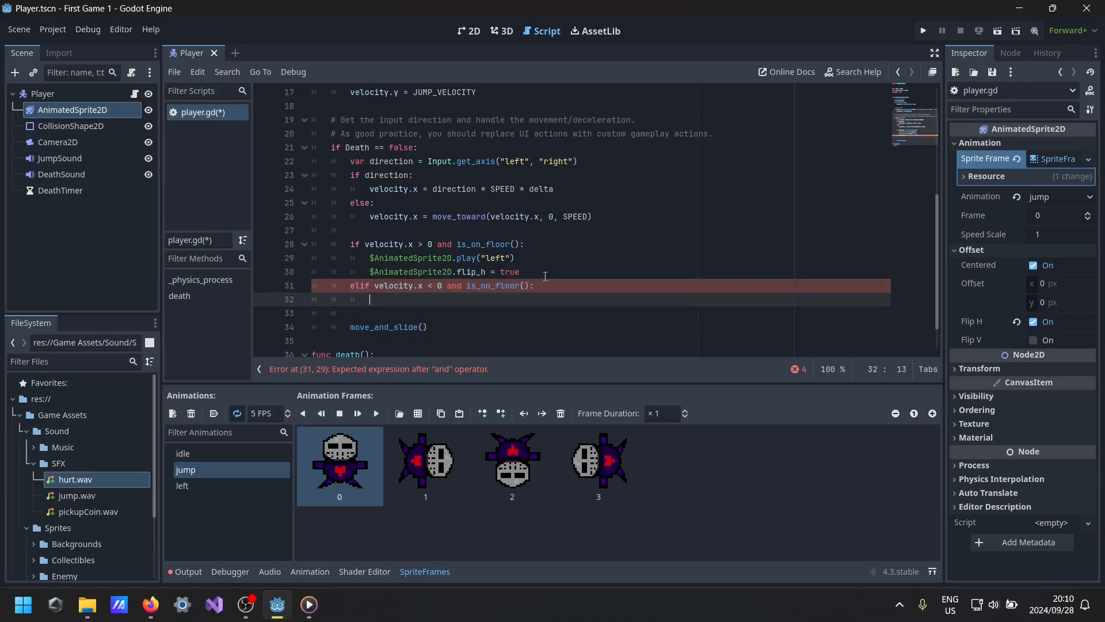
- Inside the velocity.x < 0 branch, add $AnimatedSprite2D.play("left") and $AnimatedSprite2D.flip_h = false
type("$AnimatedSprite2D.play(")
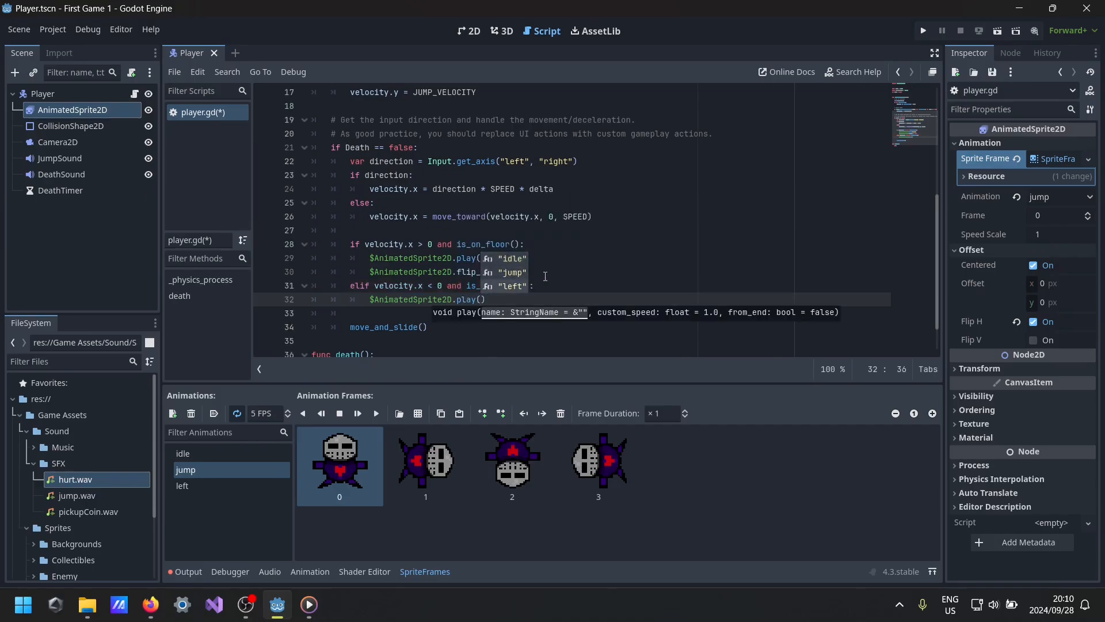
type("\"left\"")
key("Return")
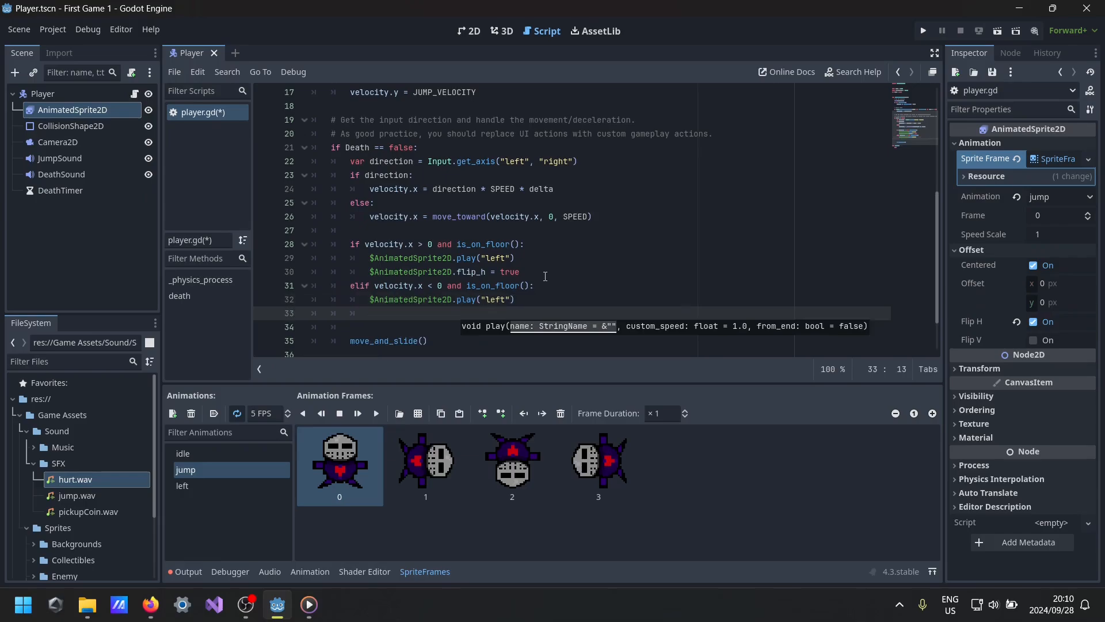
type("$AnimatedSprite2D.flip")
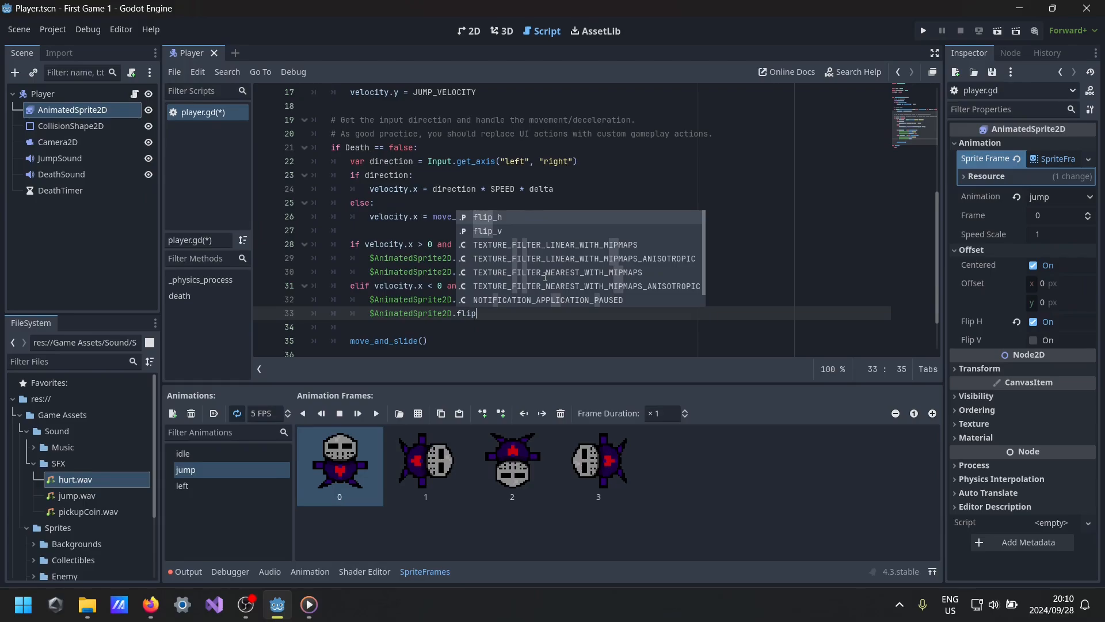
key("Return")
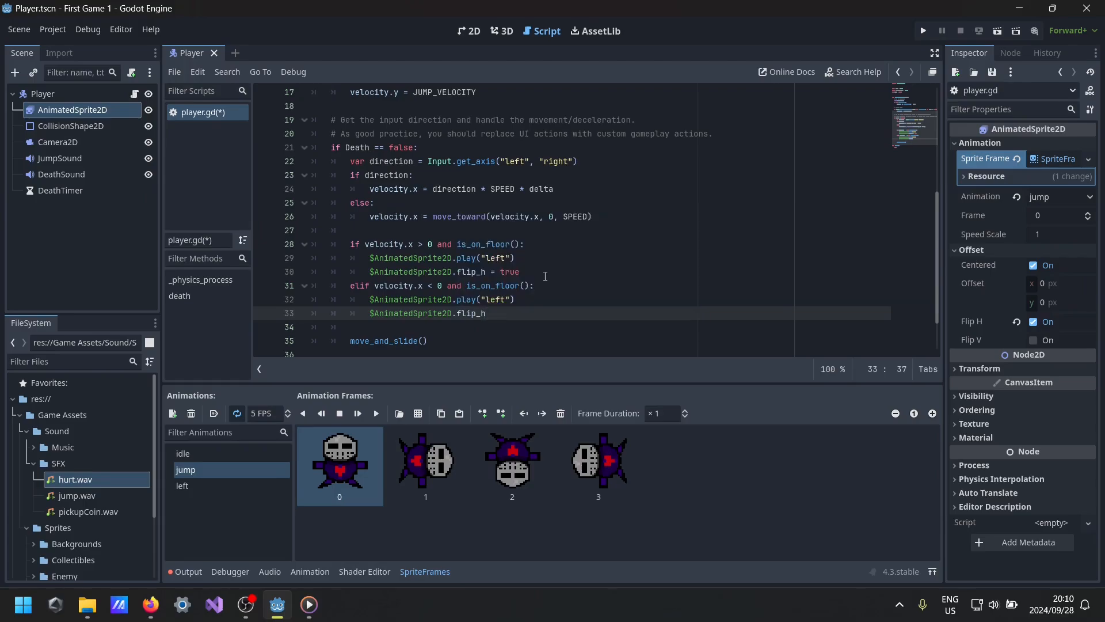
type("= false")
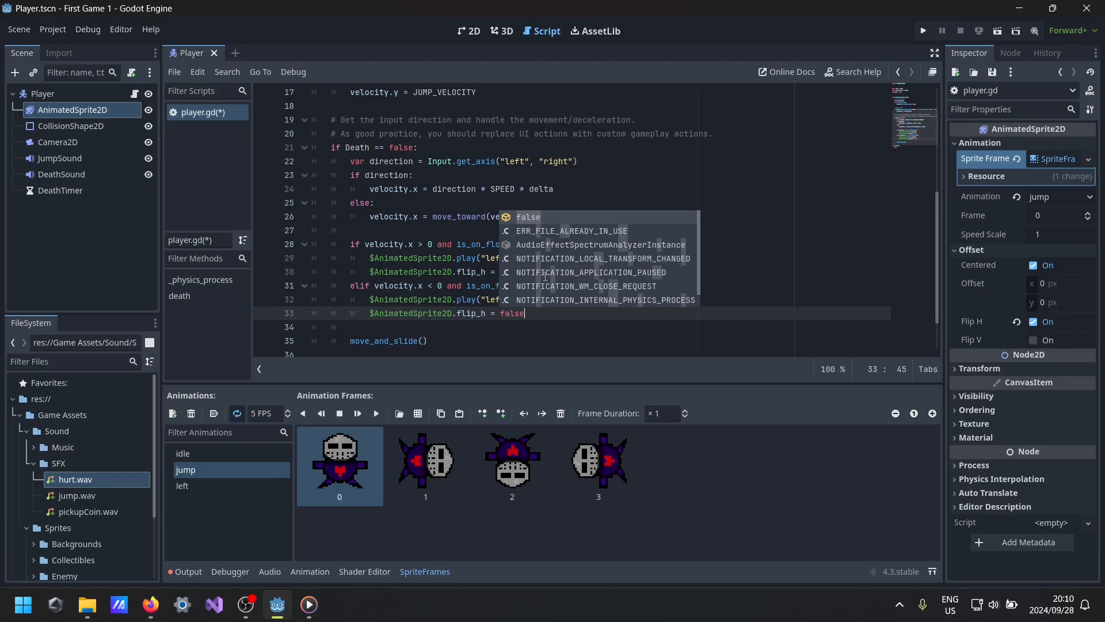
key("Return")
- Add a further branch "elif velocity.x == 0 and is_on_floor():" below the flip_h = false line
key("Return")
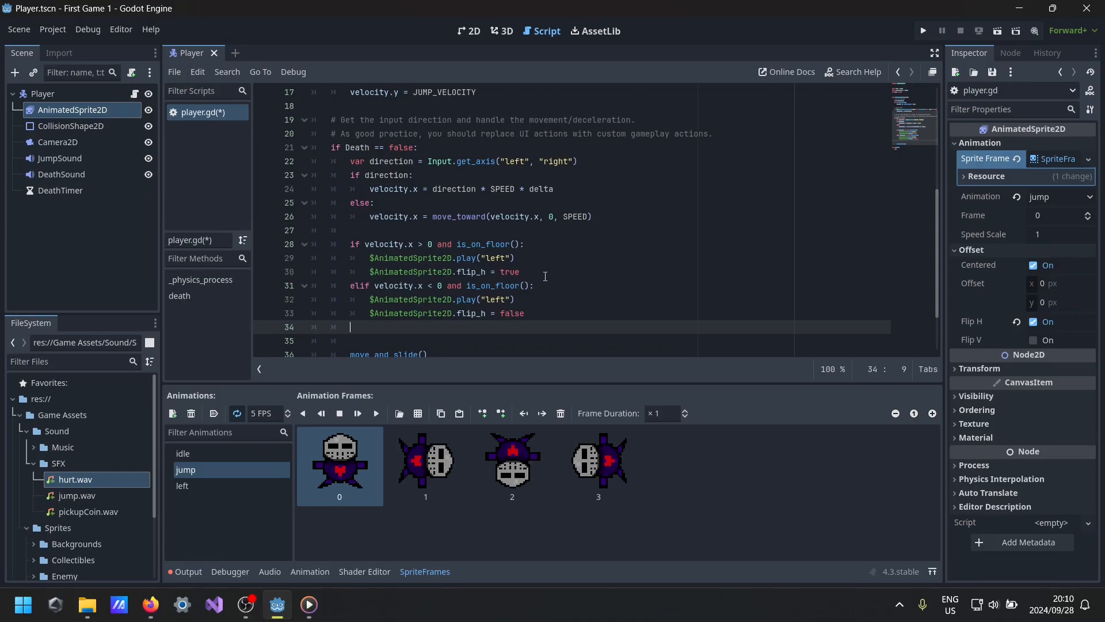
type("elif velocity")
key("BackSpace")
type(".x")
key("BackSpace")
key("BackSpace")
type("y")
key("BackSpace")
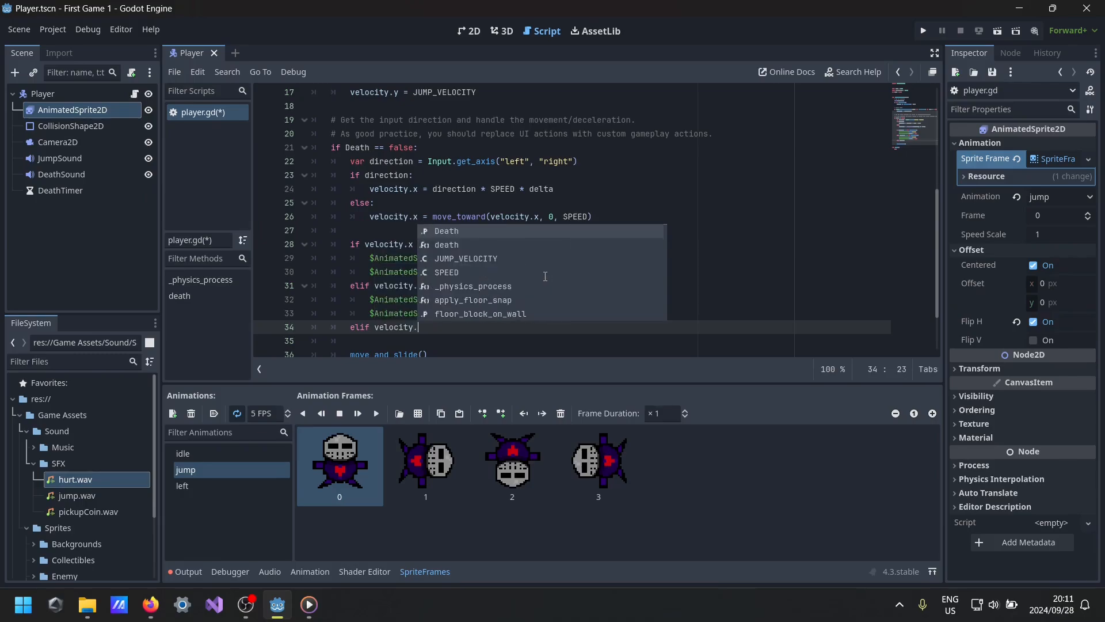
type(".x ==")
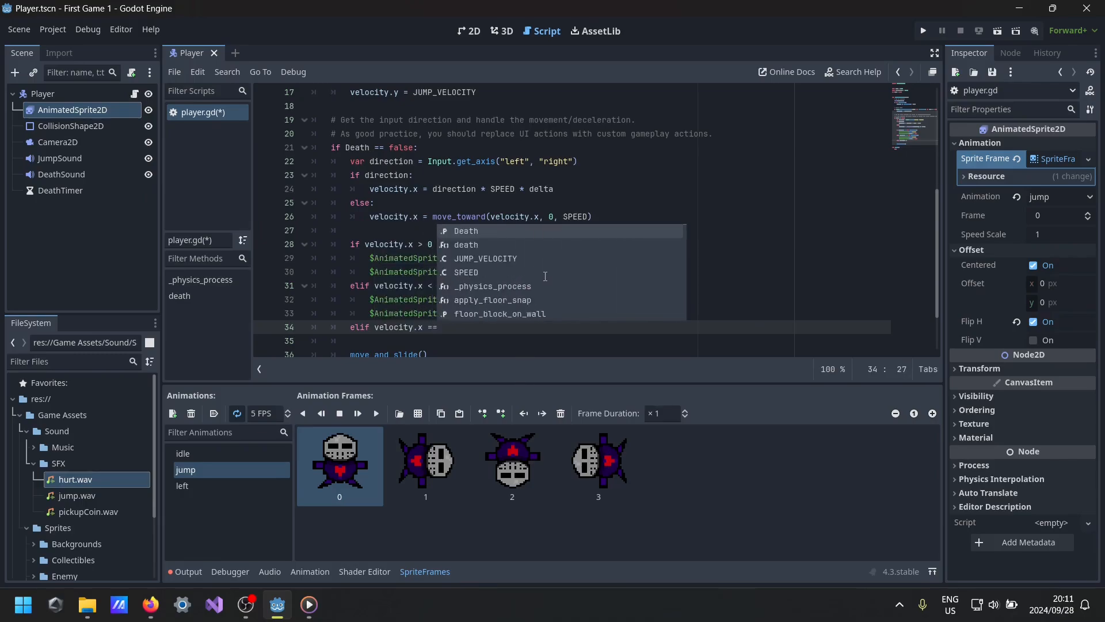
type(" 0")
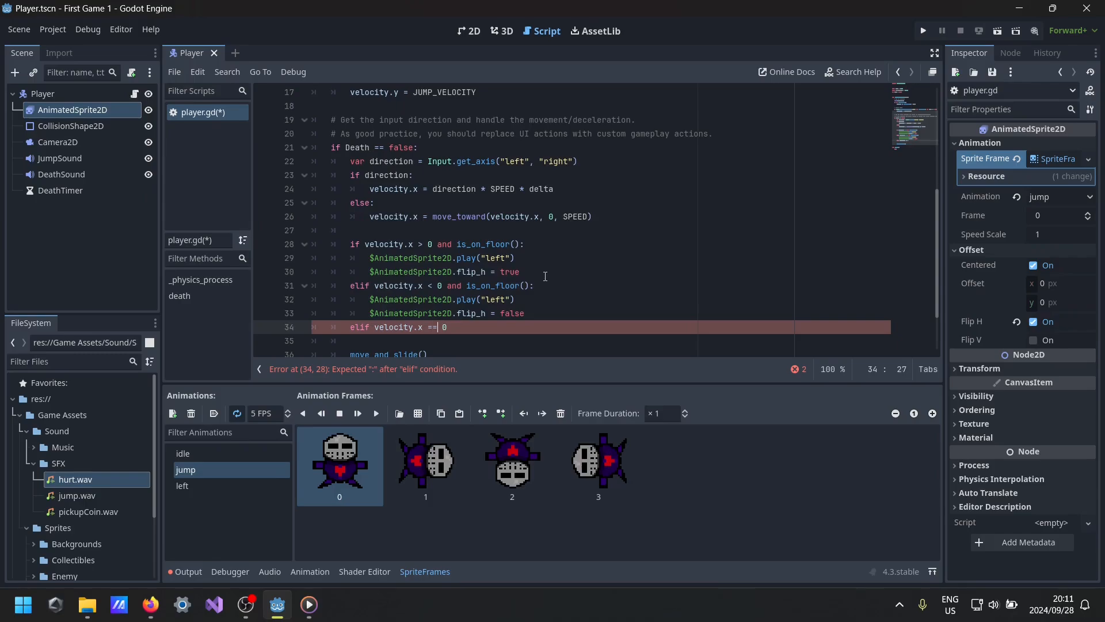
type("and is")
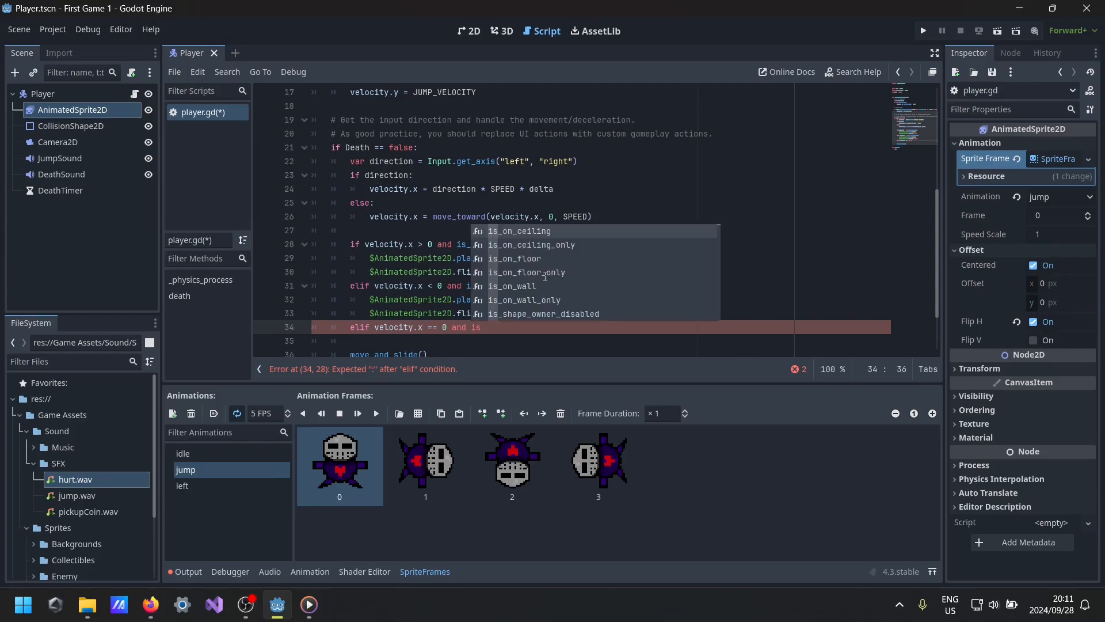
key("Down")
key("Down")
key("Return")
key("Return")
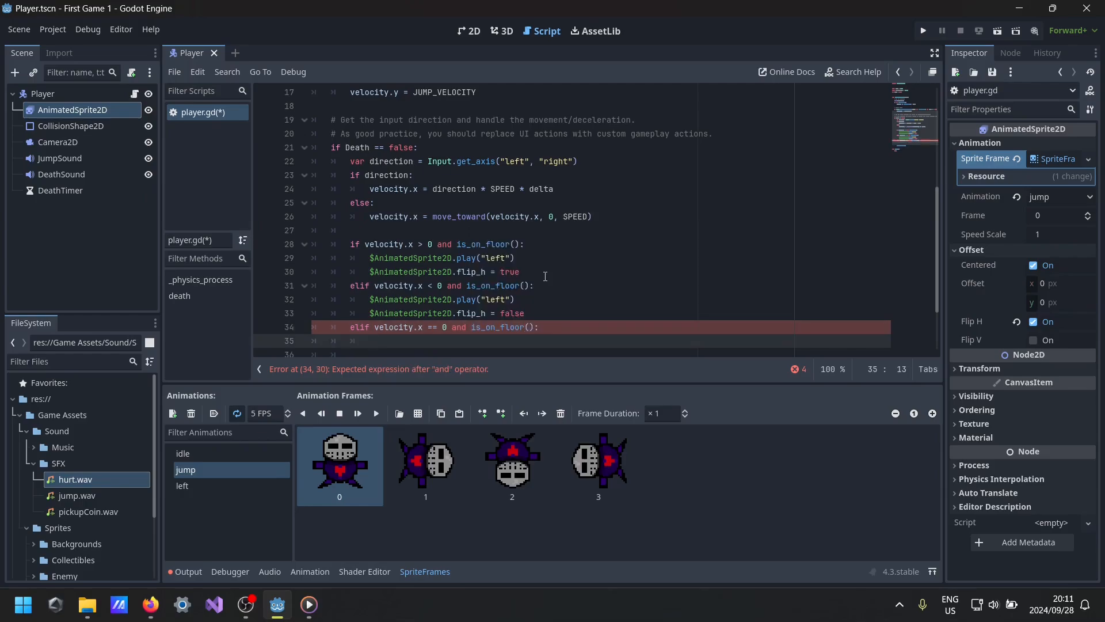
- Add $AnimatedSprite2D.play("idle") inside the velocity.x == 0 branch
type("$A")
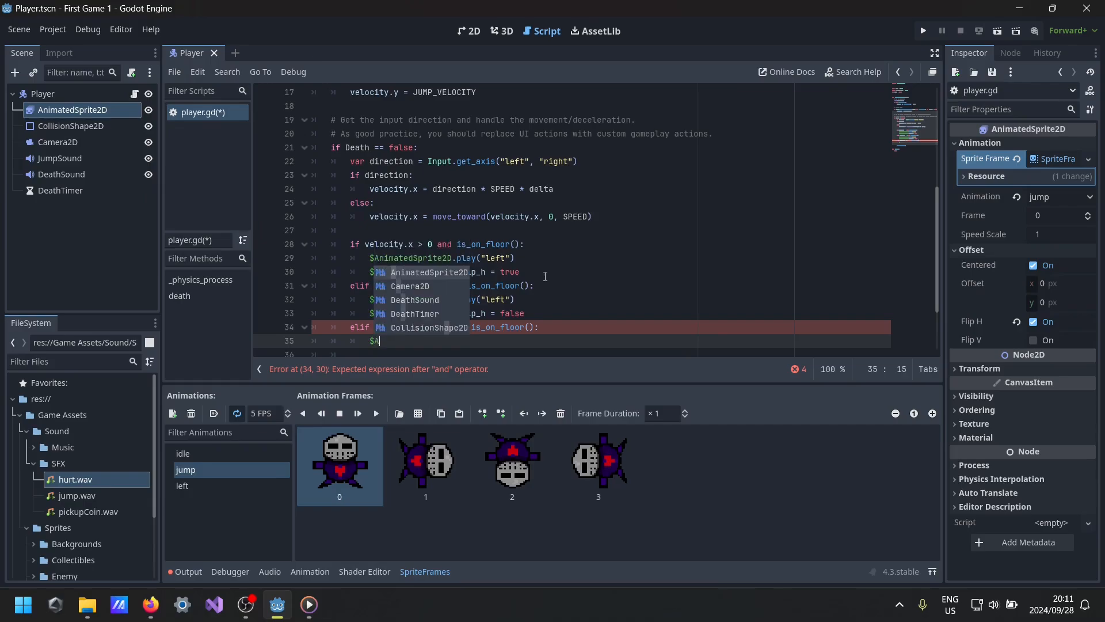
key("Return")
type(".play(")
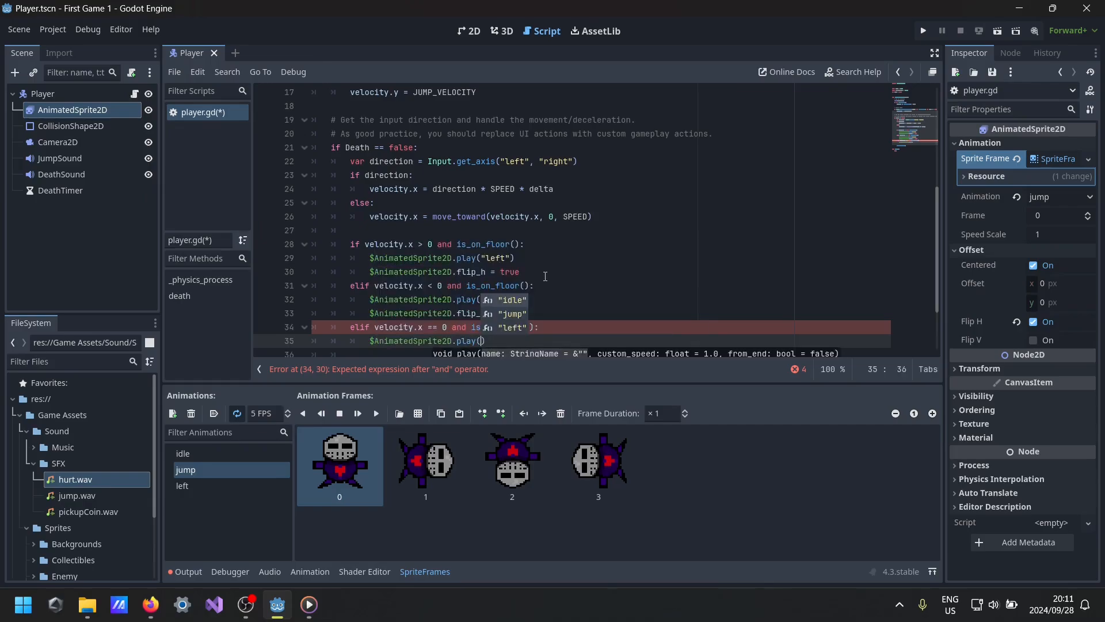
key("Return")
key("End")
- Add $AnimatedSprite2D.flip_h = false below the play("idle") call and save the script
key("Return")
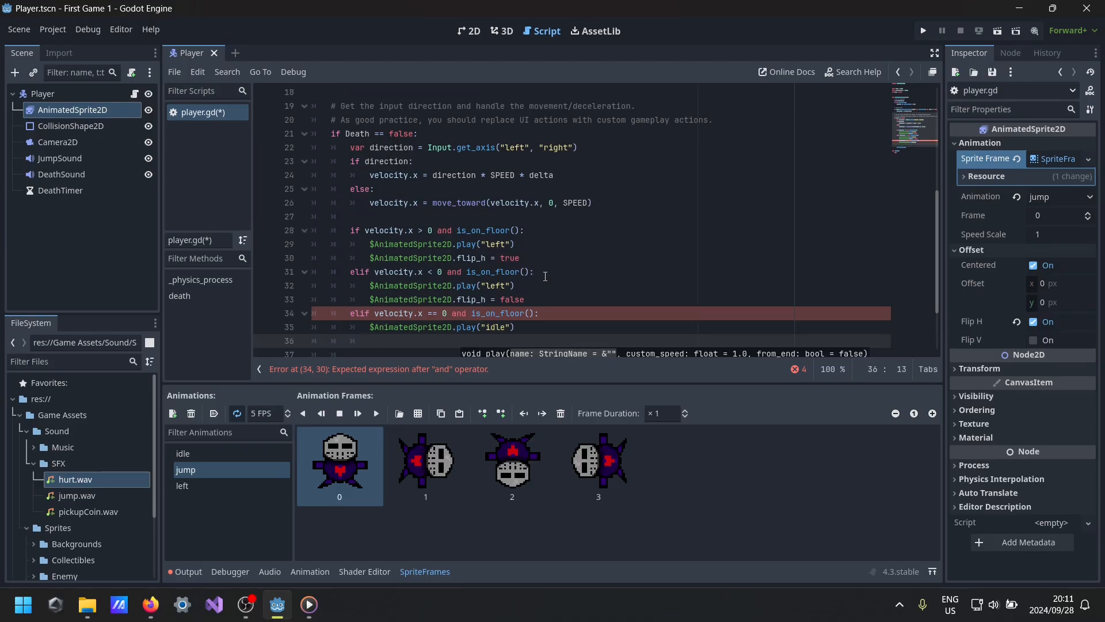
type("$A")
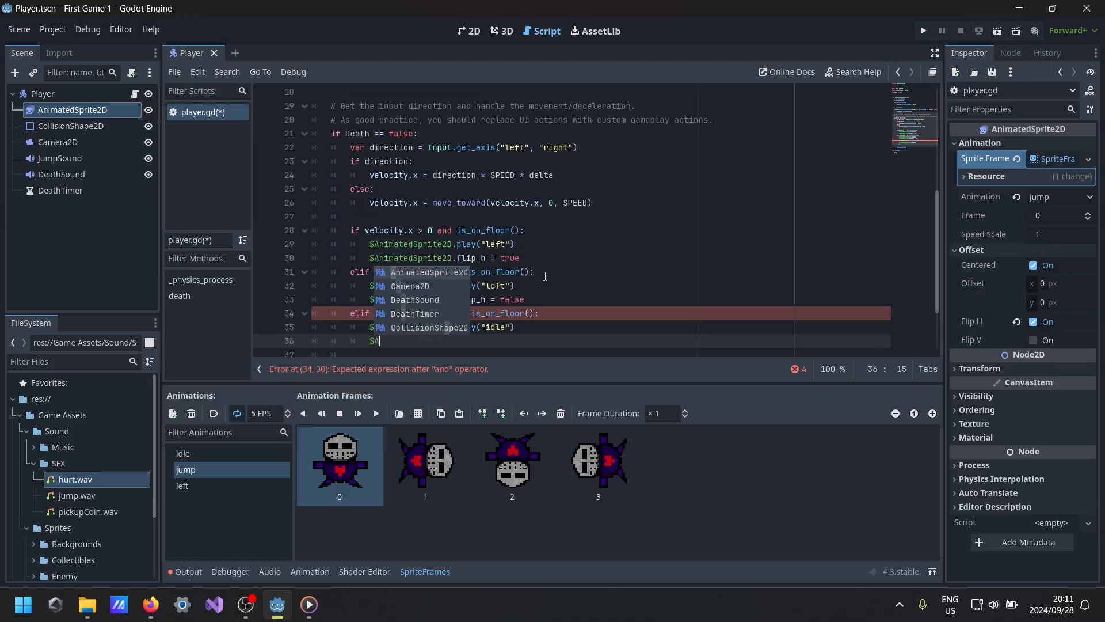
type("nimatedSprite2D.flip_h")
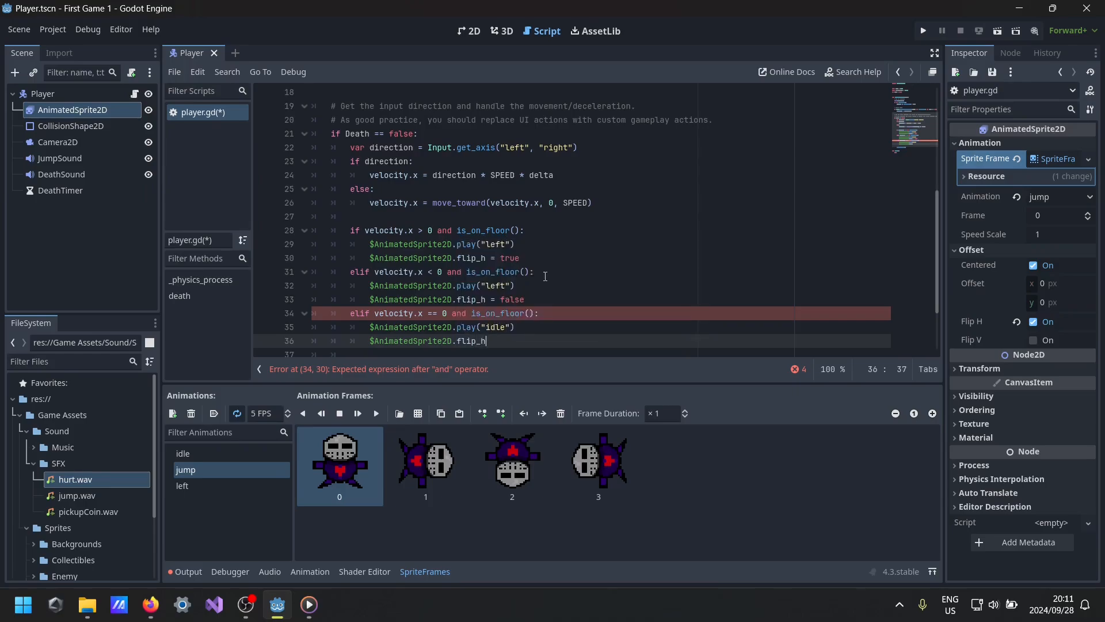
type(" = true")
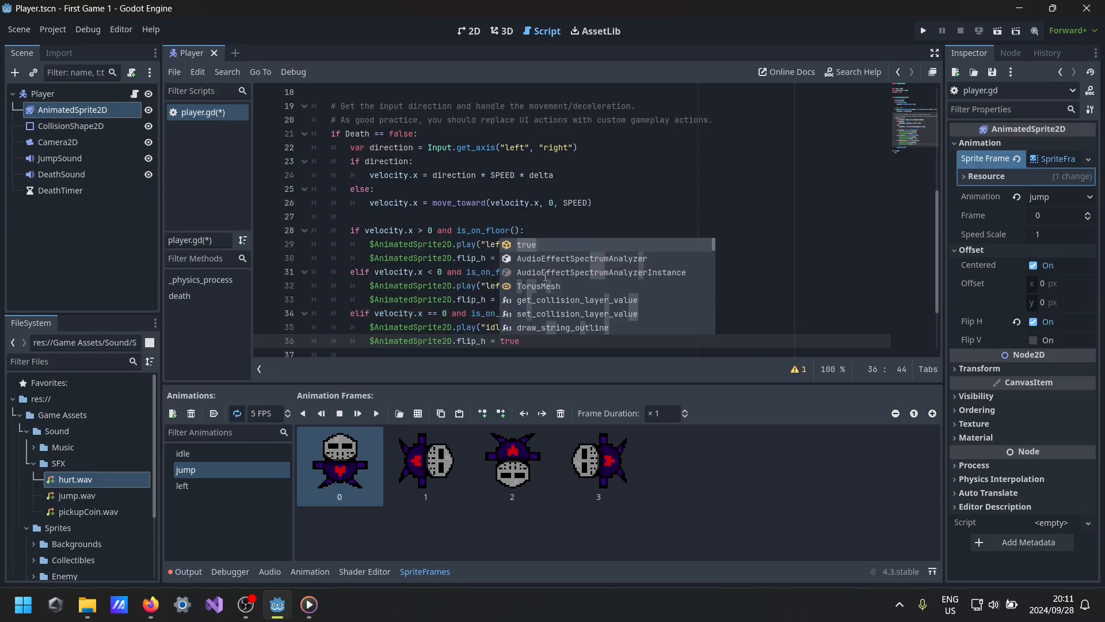
key("BackSpace")
key("BackSpace")
key("BackSpace")
key("BackSpace")
type("false")
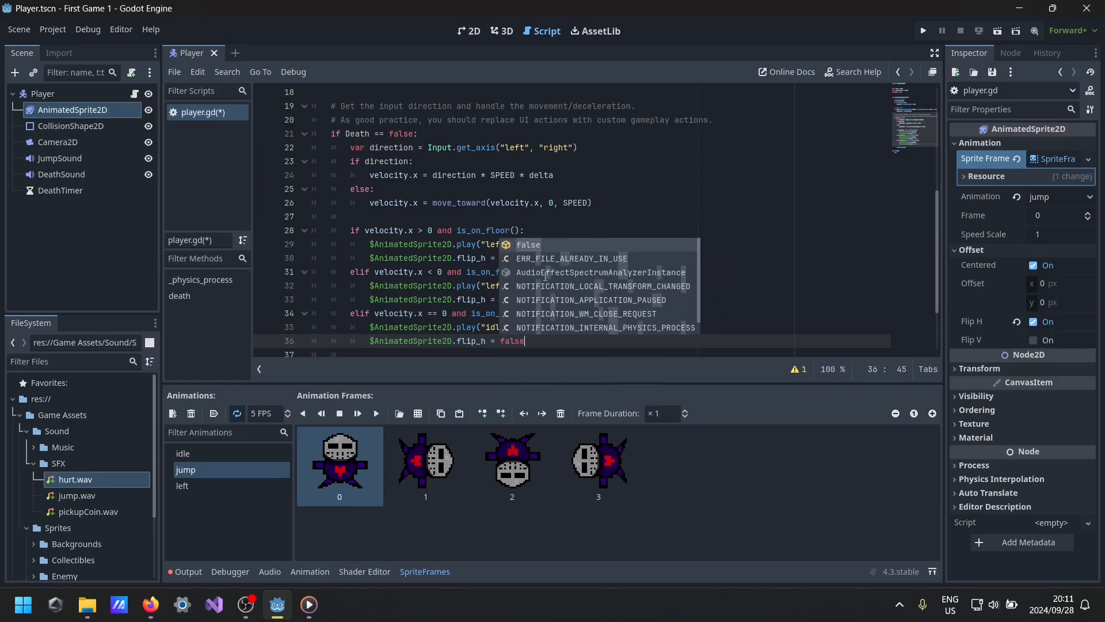
key("ctrl+s")
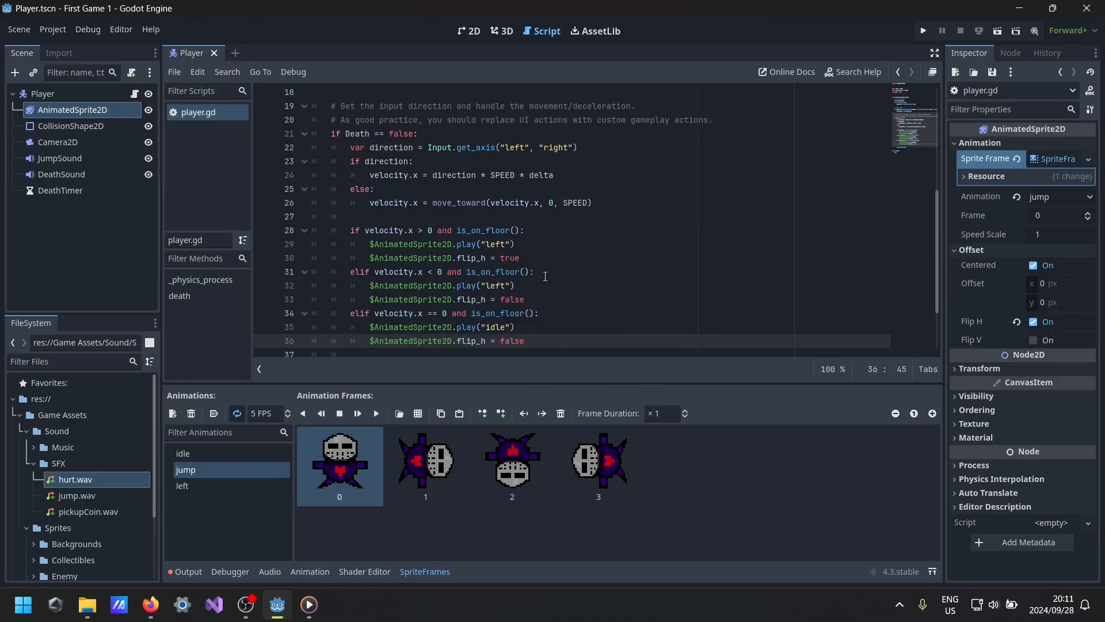
- Review the Player script's movement, animation and death() code, and show the list of signals of the AnimatedSprite2D node
scroll(662, 231, "down", 2)
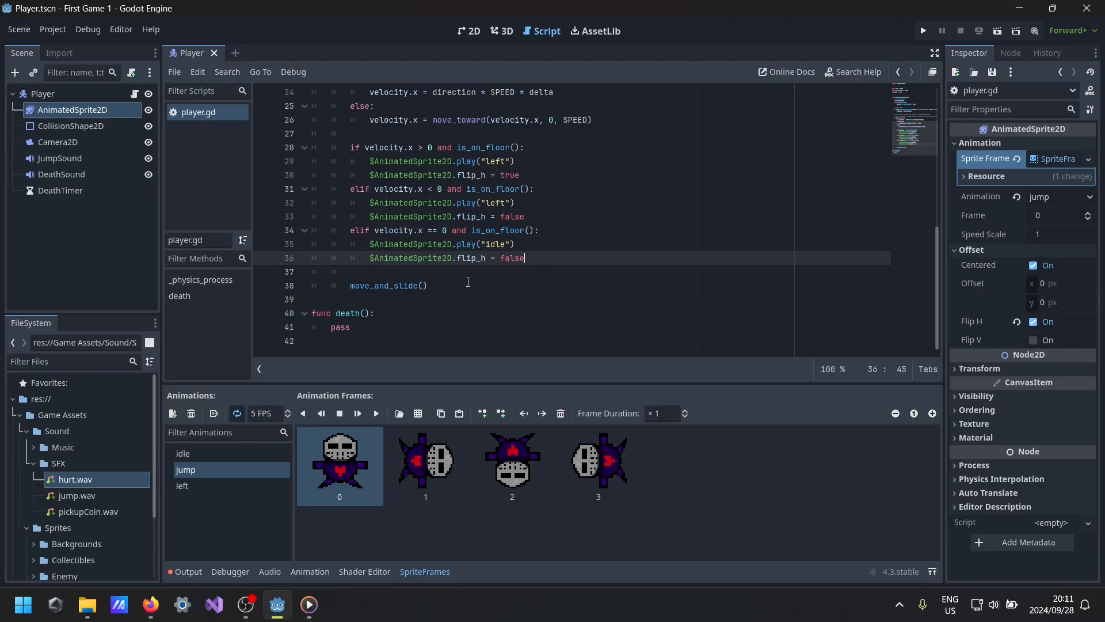
scroll(468, 283, "up", 8)
scroll(468, 282, "down", 8)
scroll(362, 326, "up", 4)
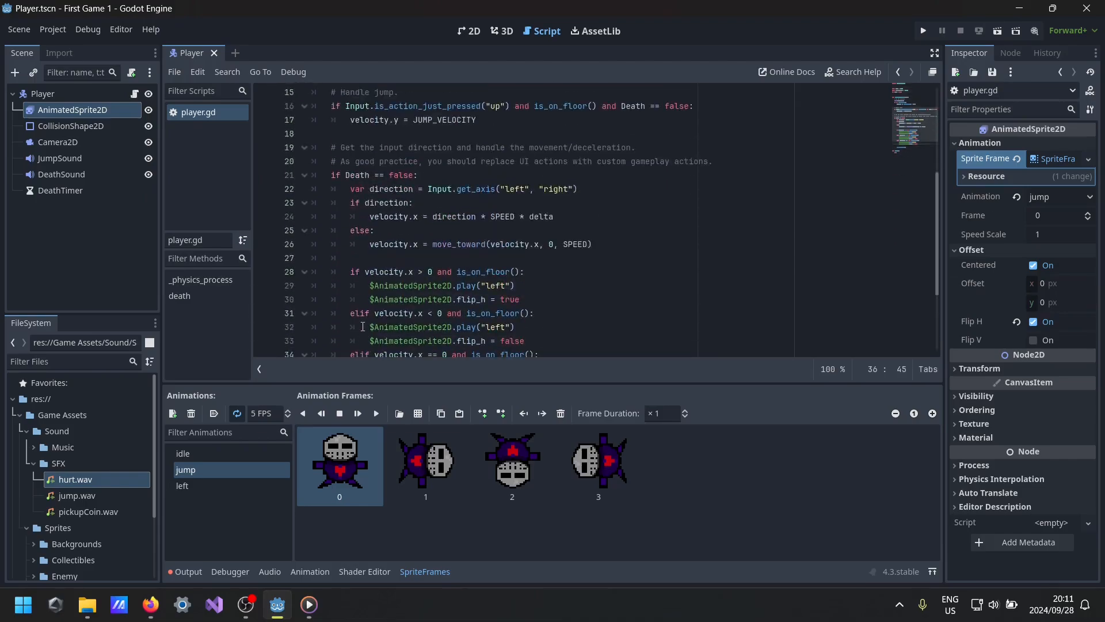
scroll(399, 247, "down", 4)
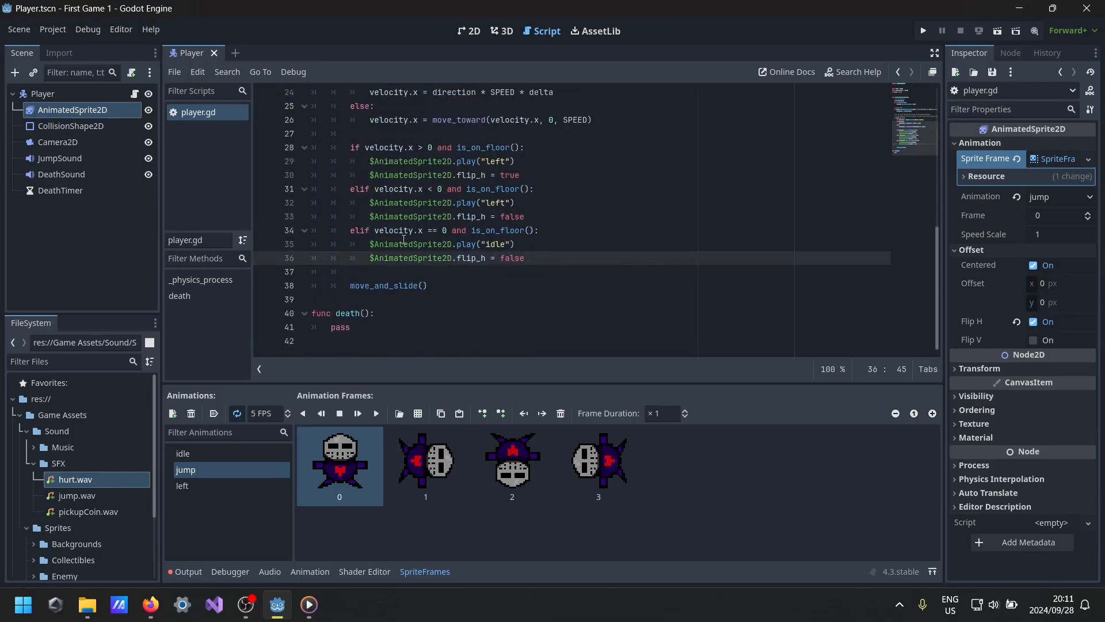
left_click(356, 326)
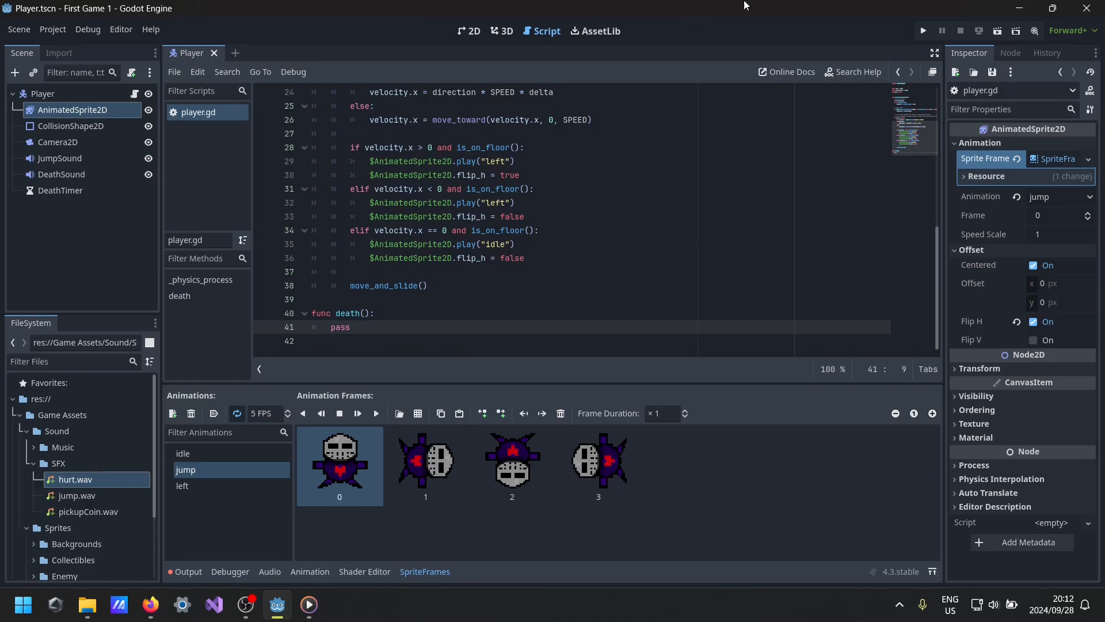
left_click(1011, 53)
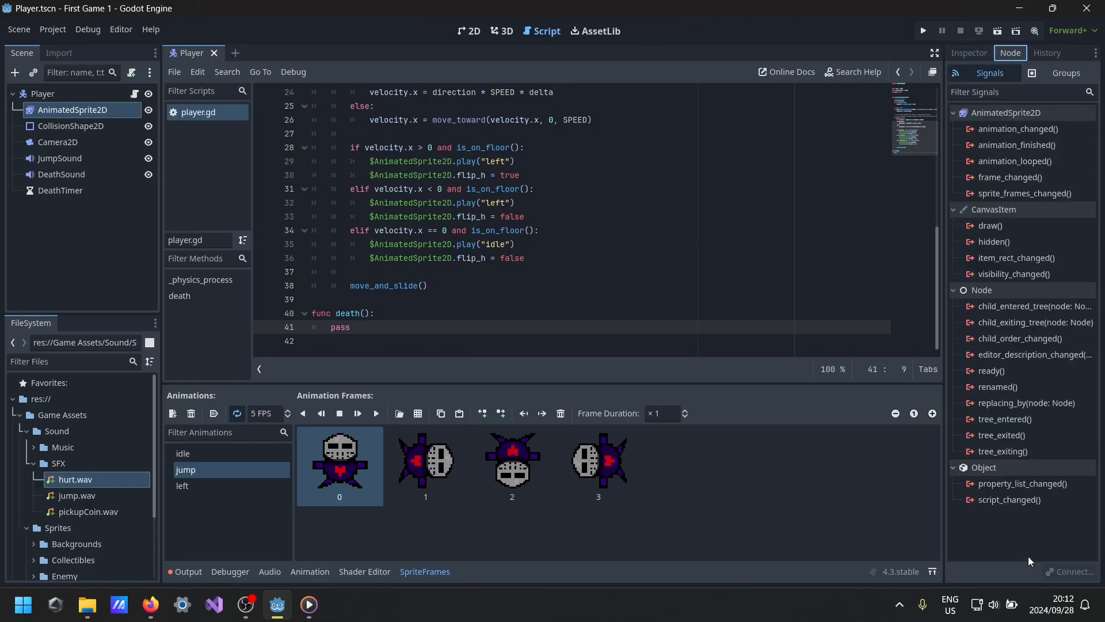
- Replace the pass placeholder in the death() function with $DeathSound.play()
left_click(967, 53)
left_click(354, 325)
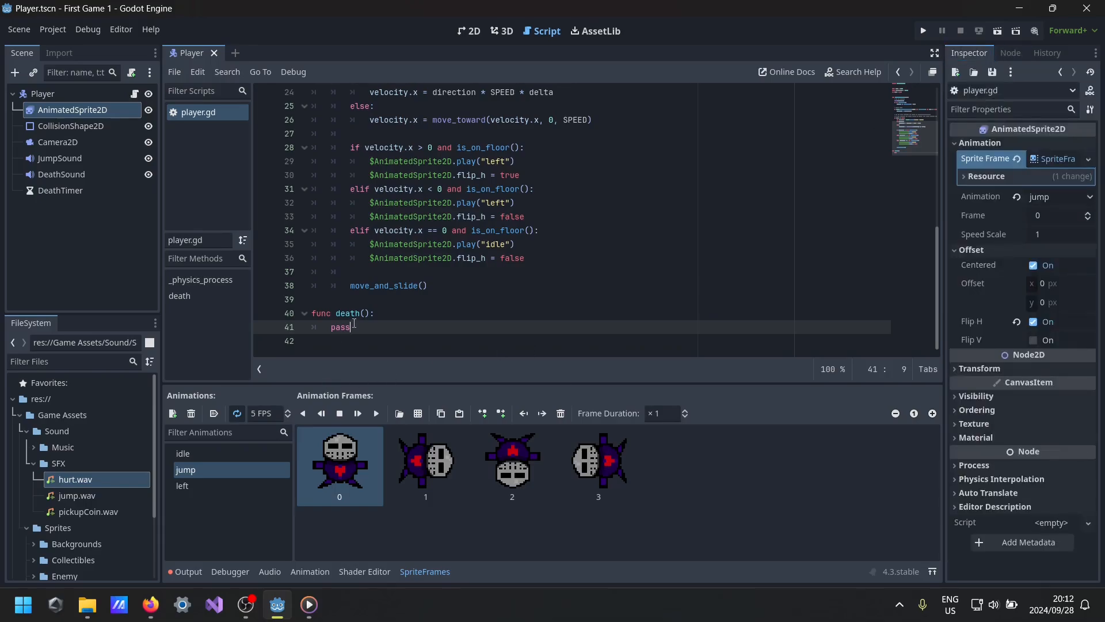
key("BackSpace")
key("BackSpace")
key("BackSpace")
key("BackSpace")
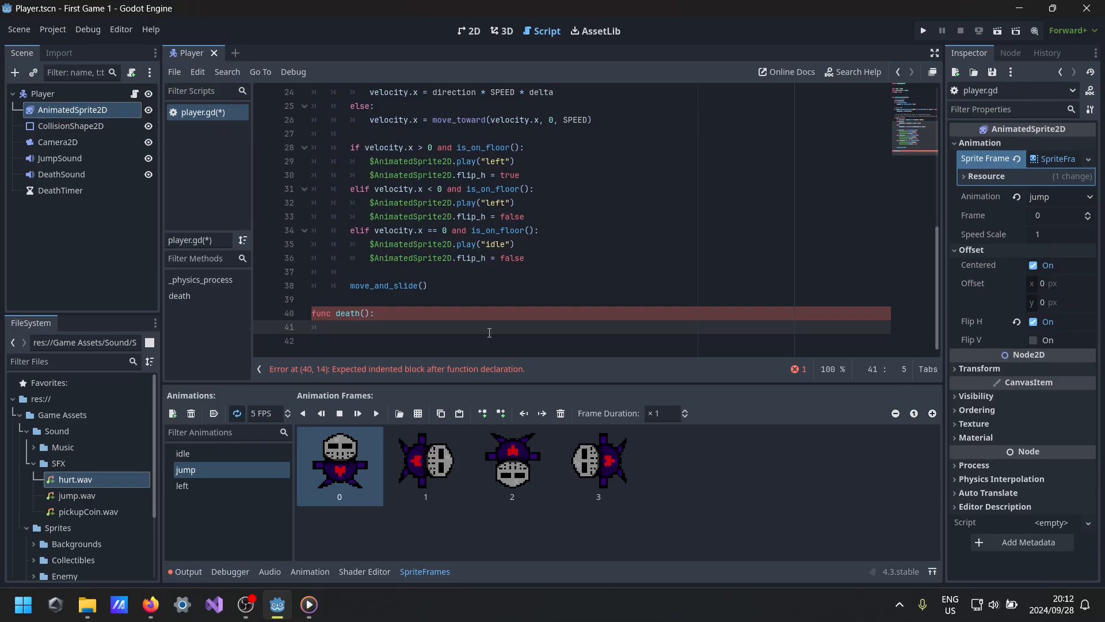
type("$DeathSound.")
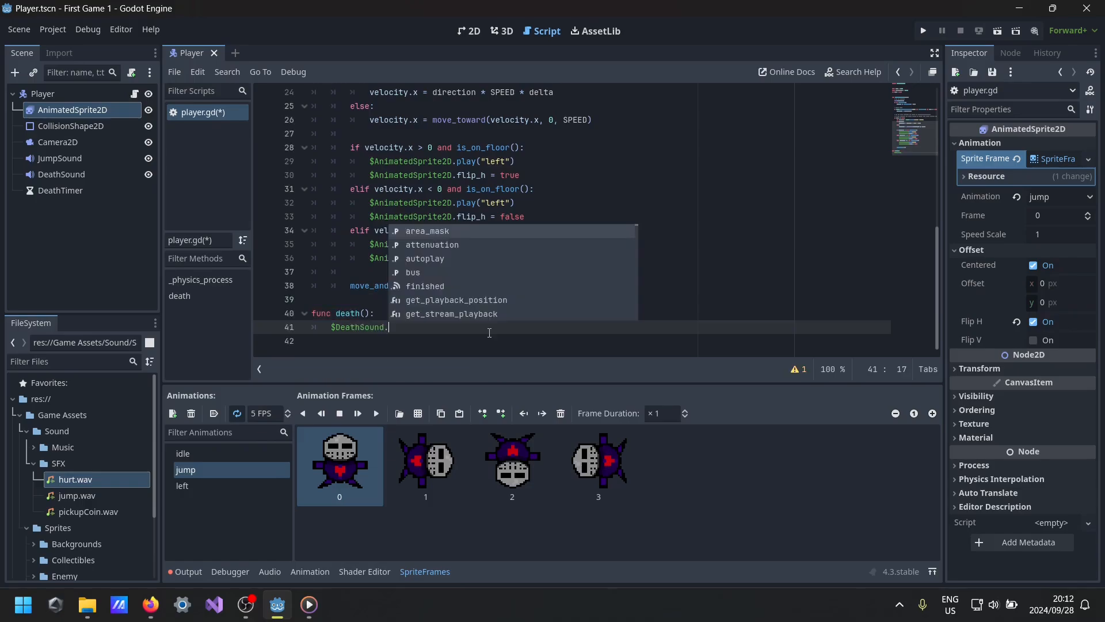
type("play()")
key("Left")
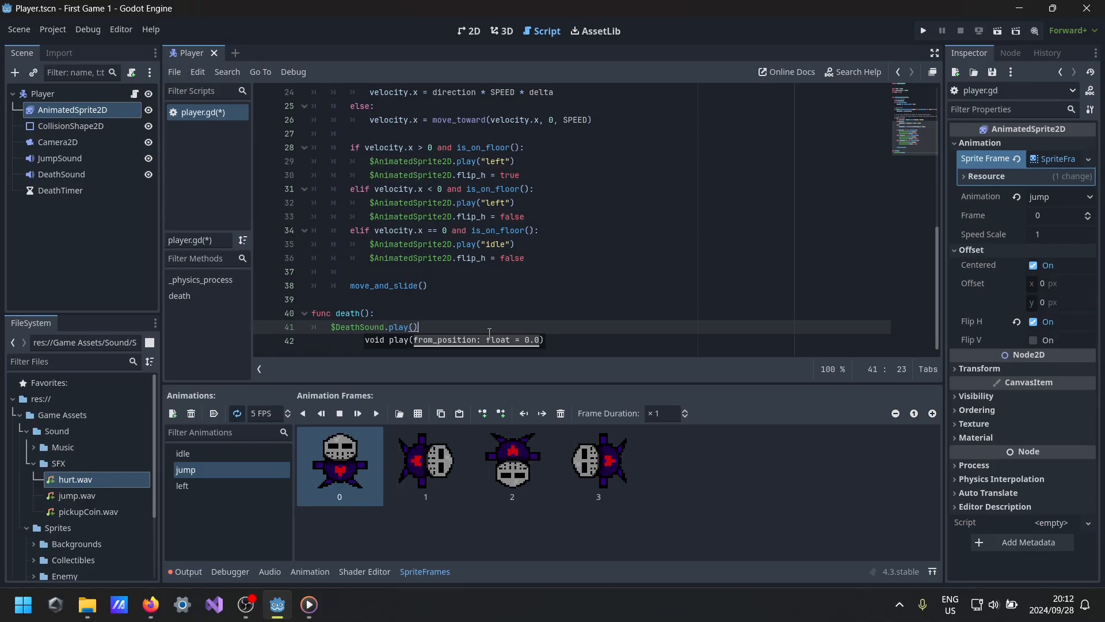
- Add $DeathTimer.start() on a new line below $DeathSound.play() in the death() function
key("Return")
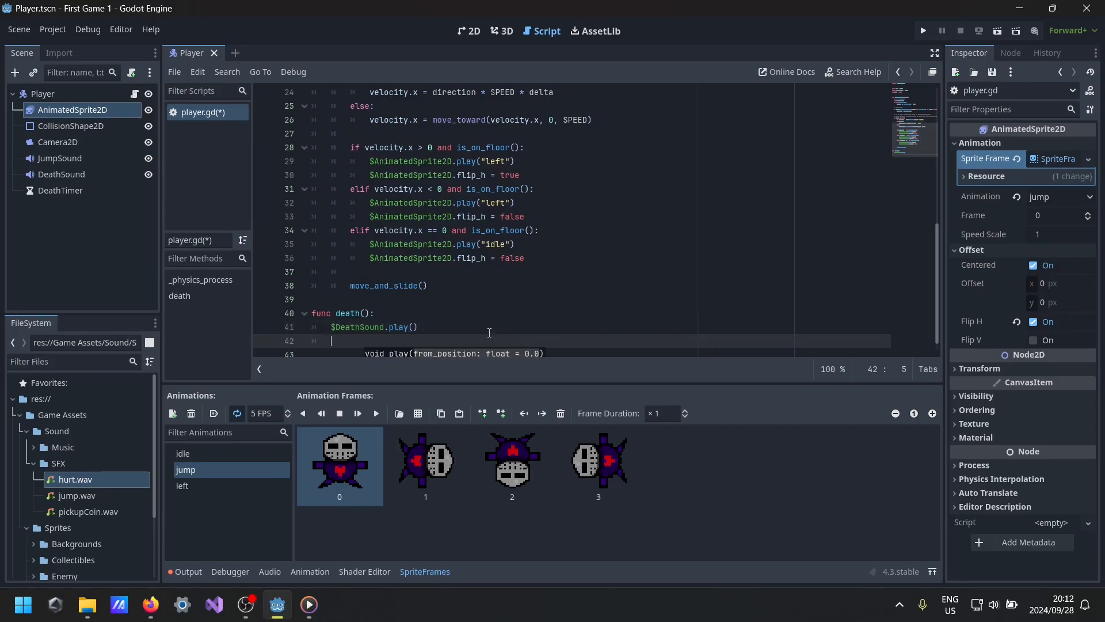
left_click(76, 189)
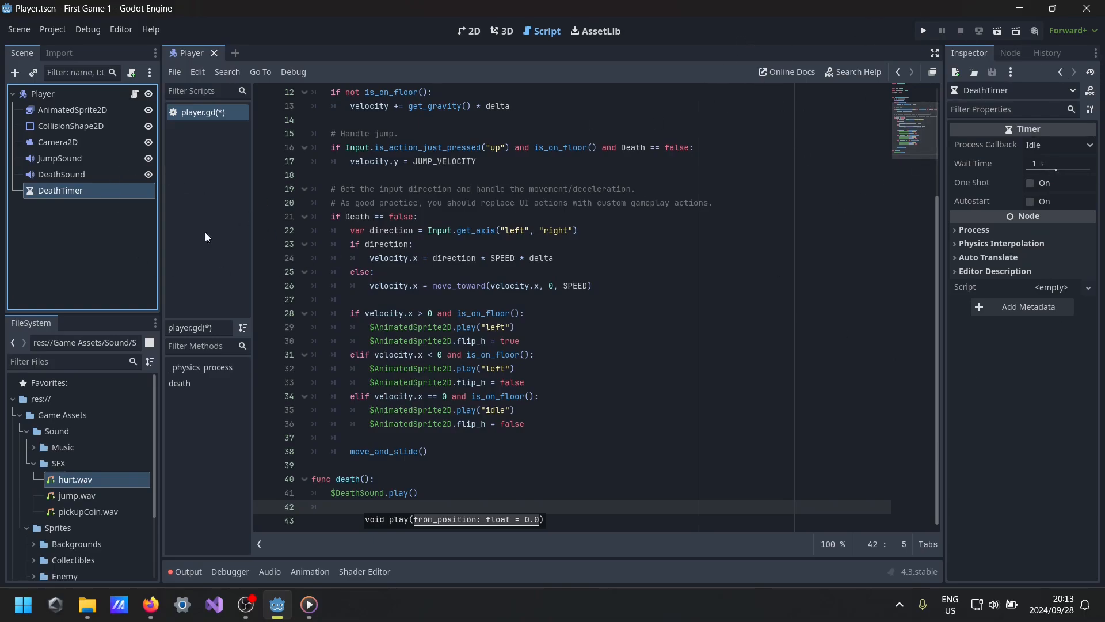
left_click(60, 174)
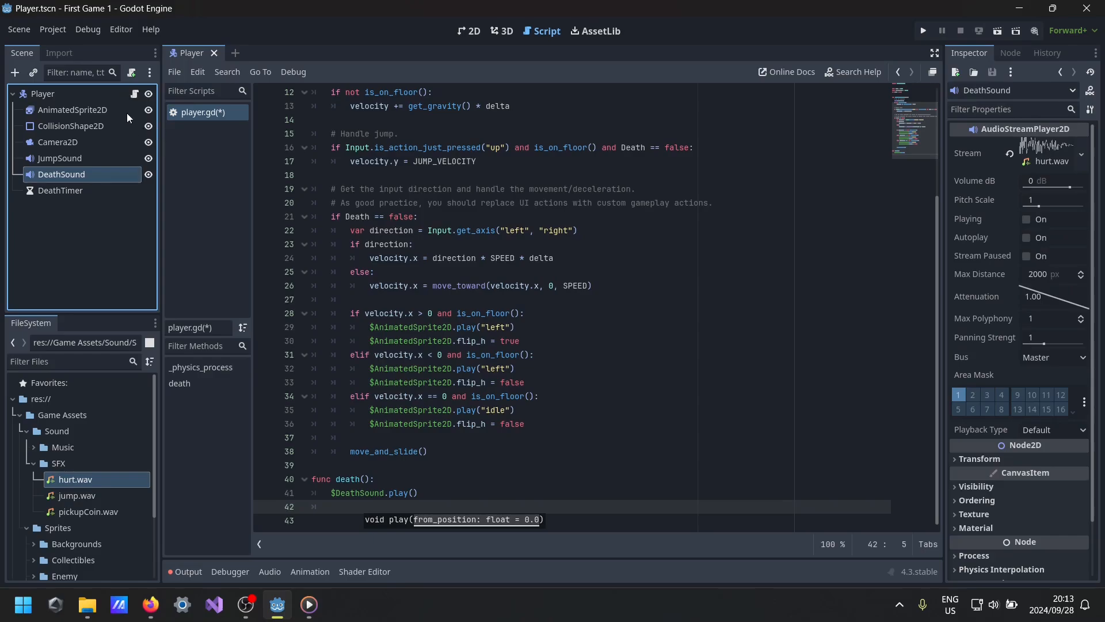
left_click(371, 505)
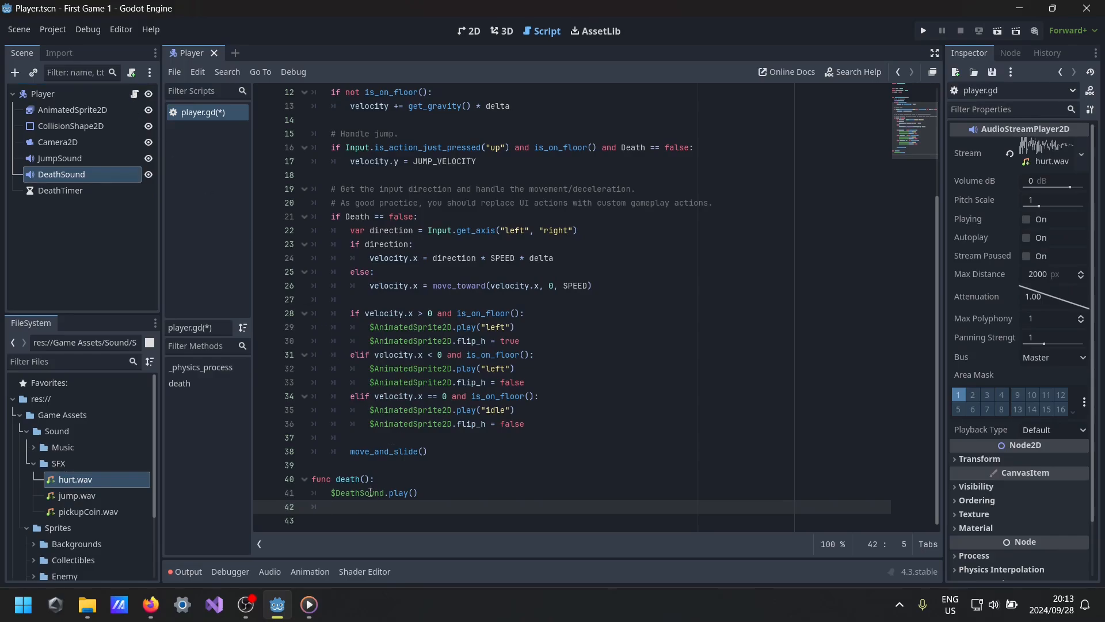
type("$Dea")
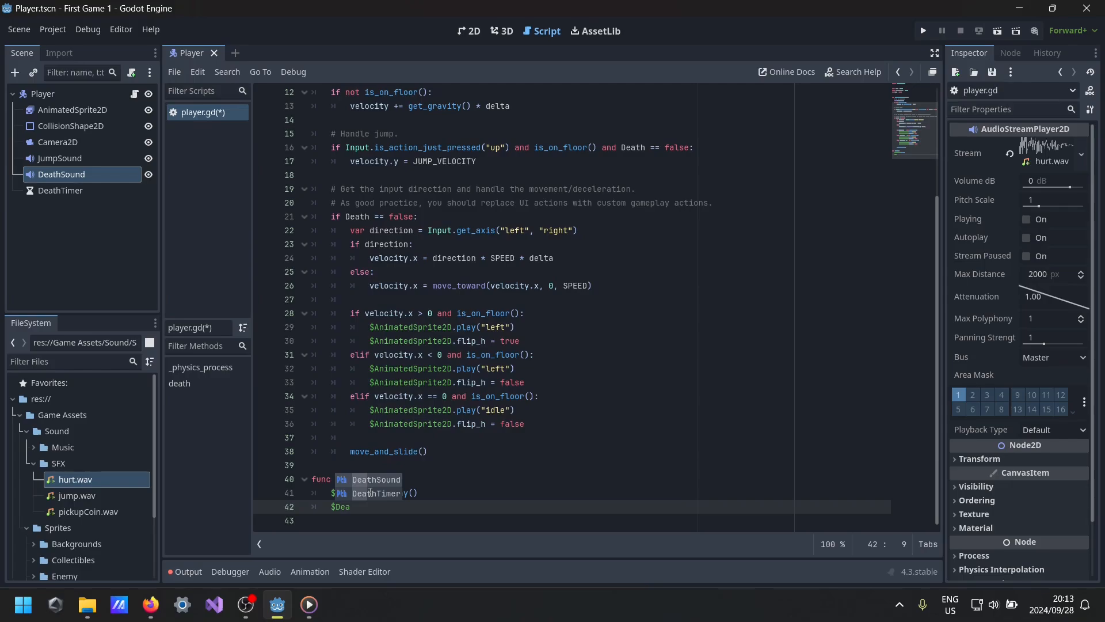
double_click(370, 493)
type(".start")
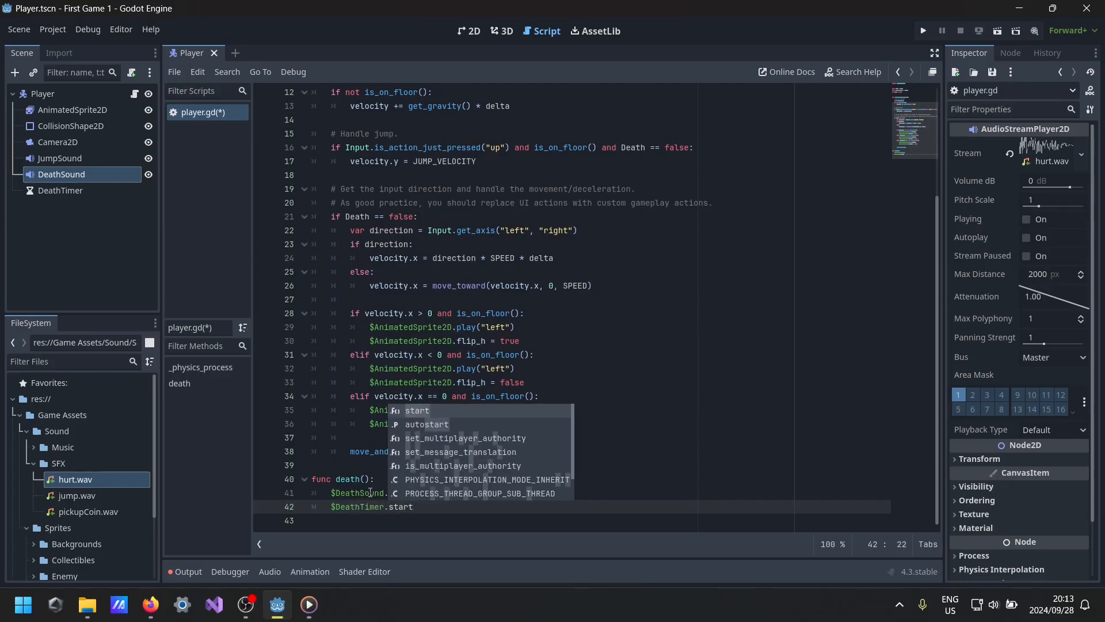
type("()")
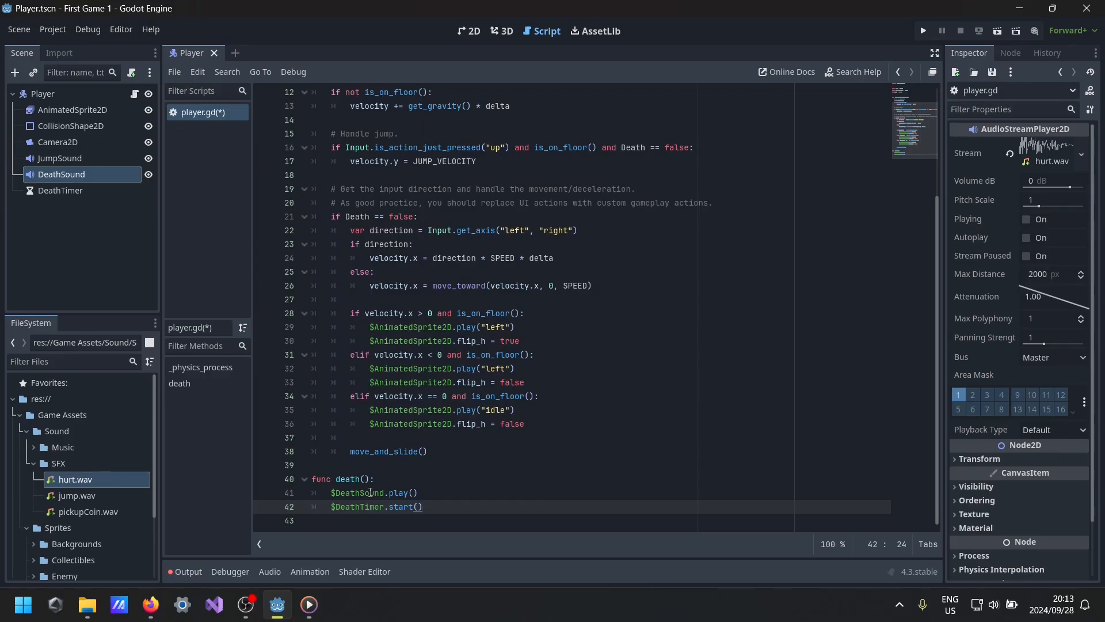
- Add the line "Dead = true" below $DeathTimer.start() in the death() function
key("Return")
type("dead =true")
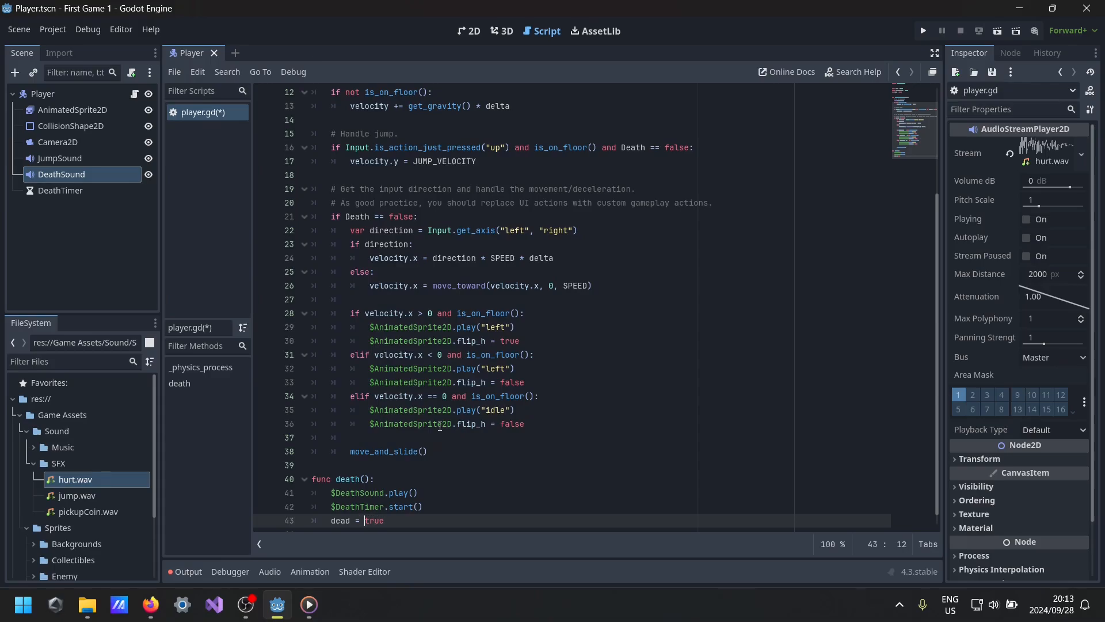
key("ctrl+s")
scroll(424, 458, "down", 1)
left_click(397, 504)
left_click(337, 506)
key("BackSpace")
type("D")
- Correct the variable name in the last line of death() so it reads "Death = true"
left_click(478, 165)
scroll(499, 266, "up", 4)
scroll(499, 267, "down", 4)
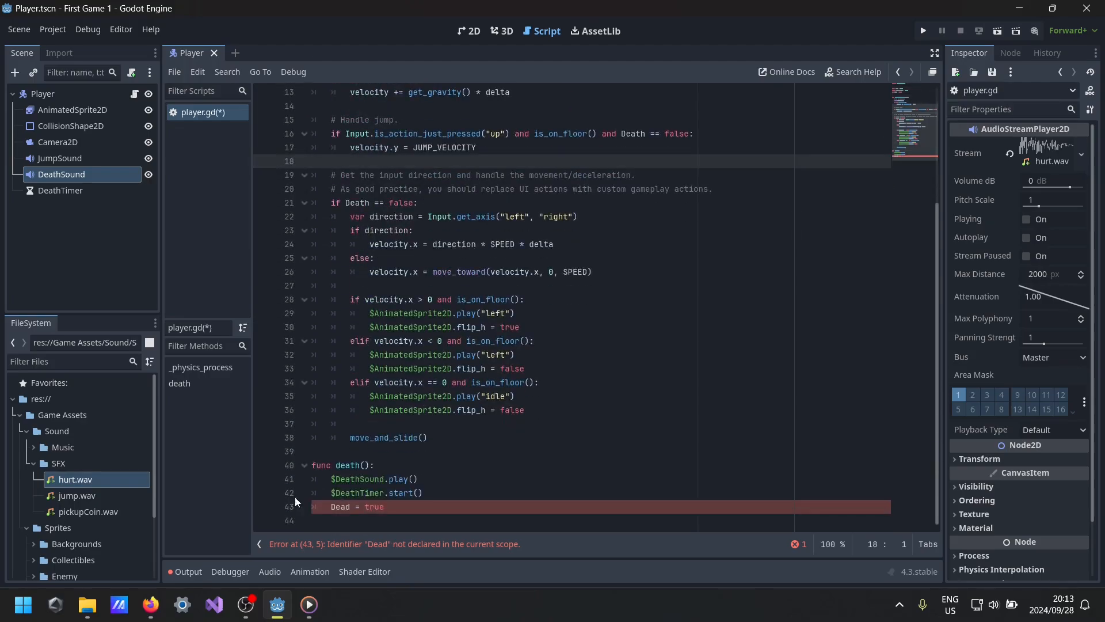
left_click(354, 506)
key("BackSpace")
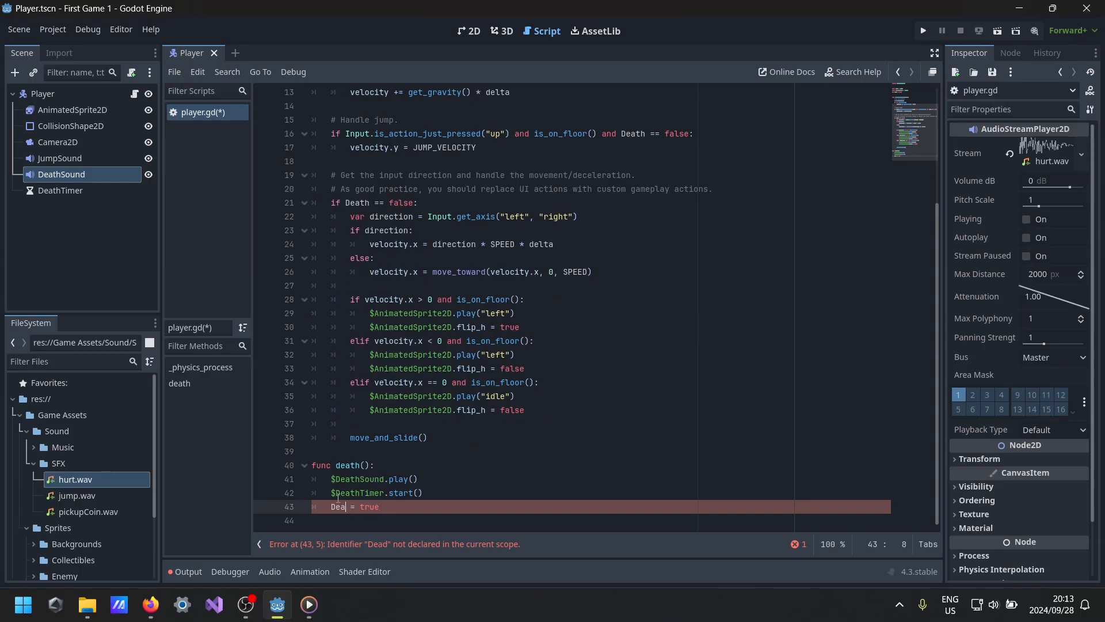
type("th")
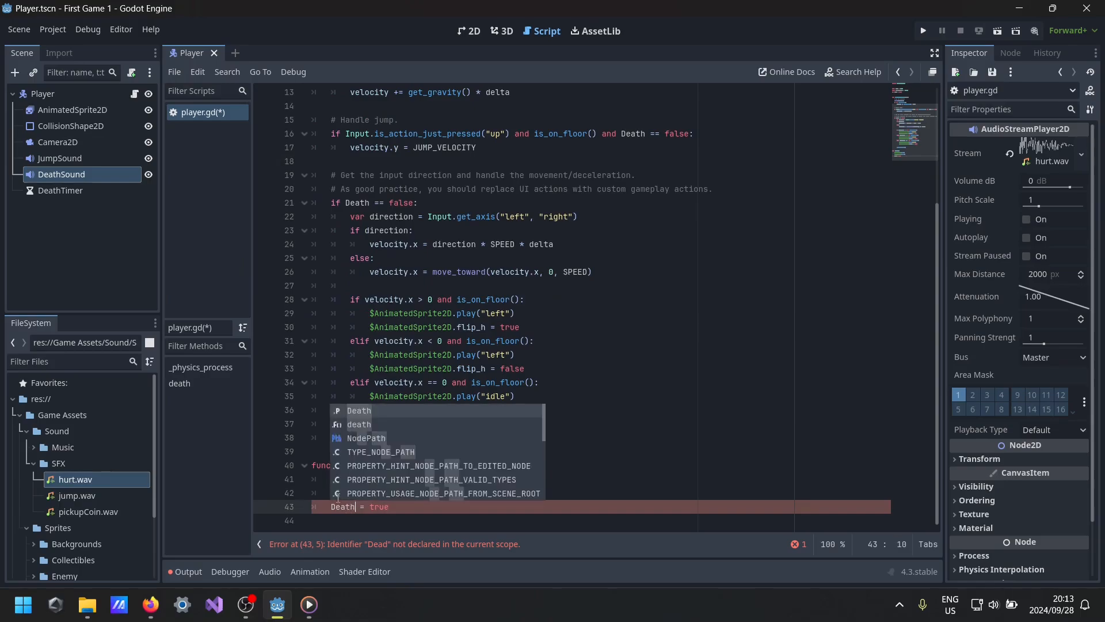
left_click(370, 520)
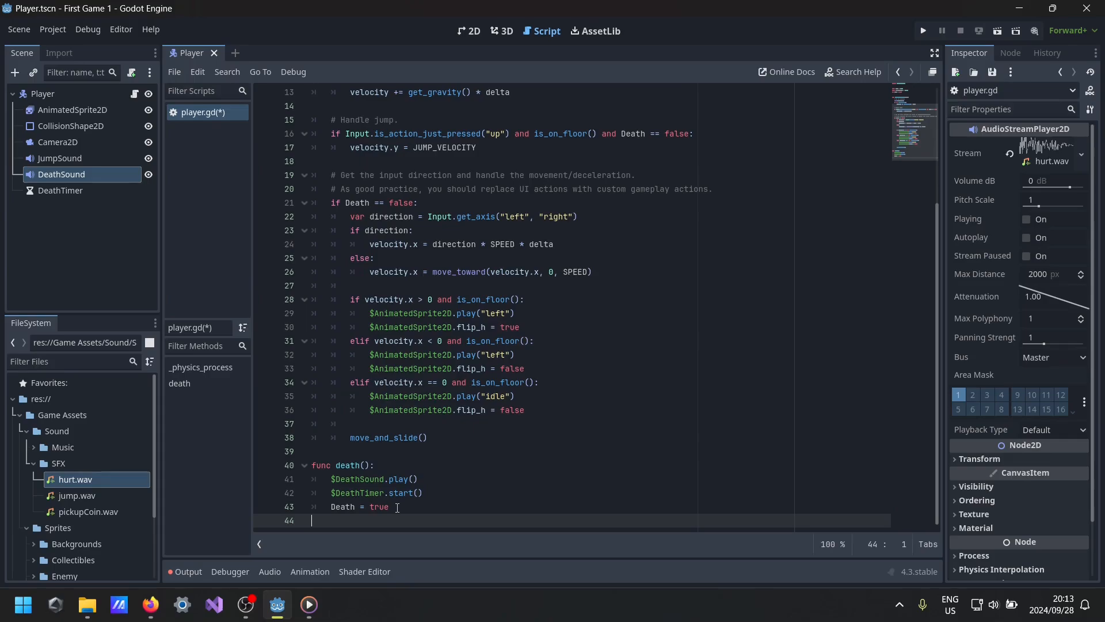
- Review the lines of the death() function and examine the signals offered by the DeathTimer, AnimatedSprite2D and Player nodes
left_click_drag(392, 508, 314, 486)
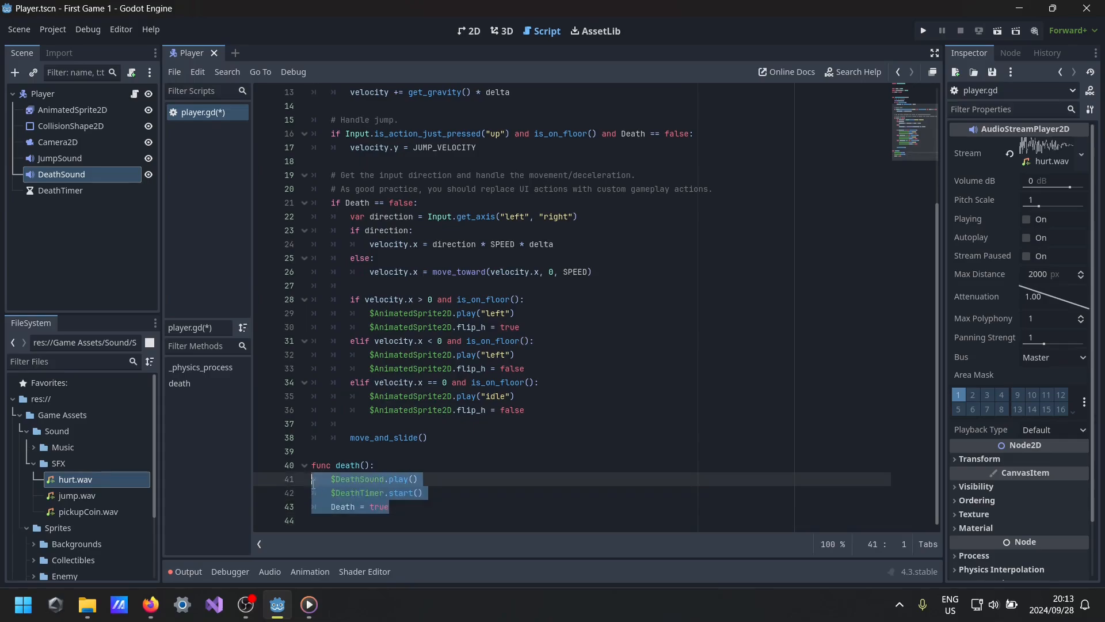
left_click(388, 510)
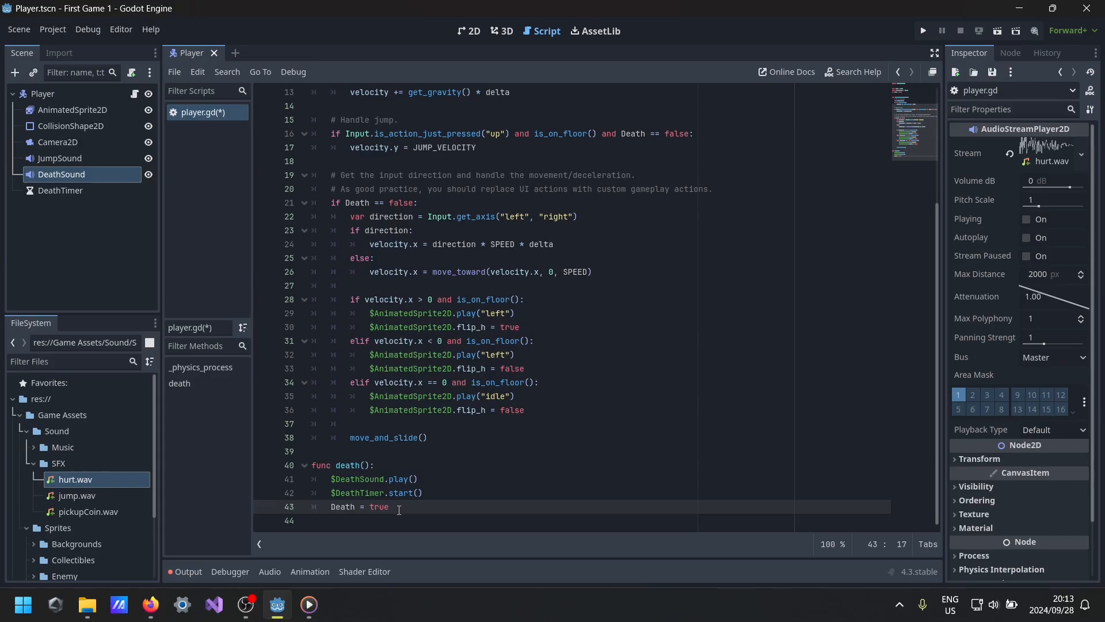
left_click_drag(428, 492, 336, 493)
left_click(393, 504)
left_click(77, 193)
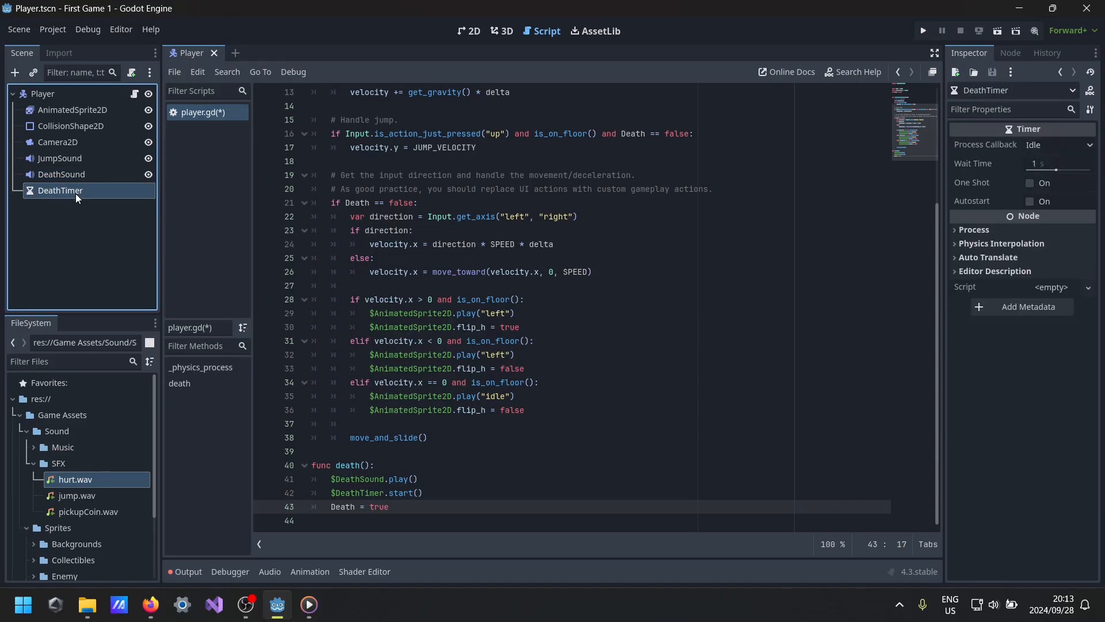
left_click(1015, 58)
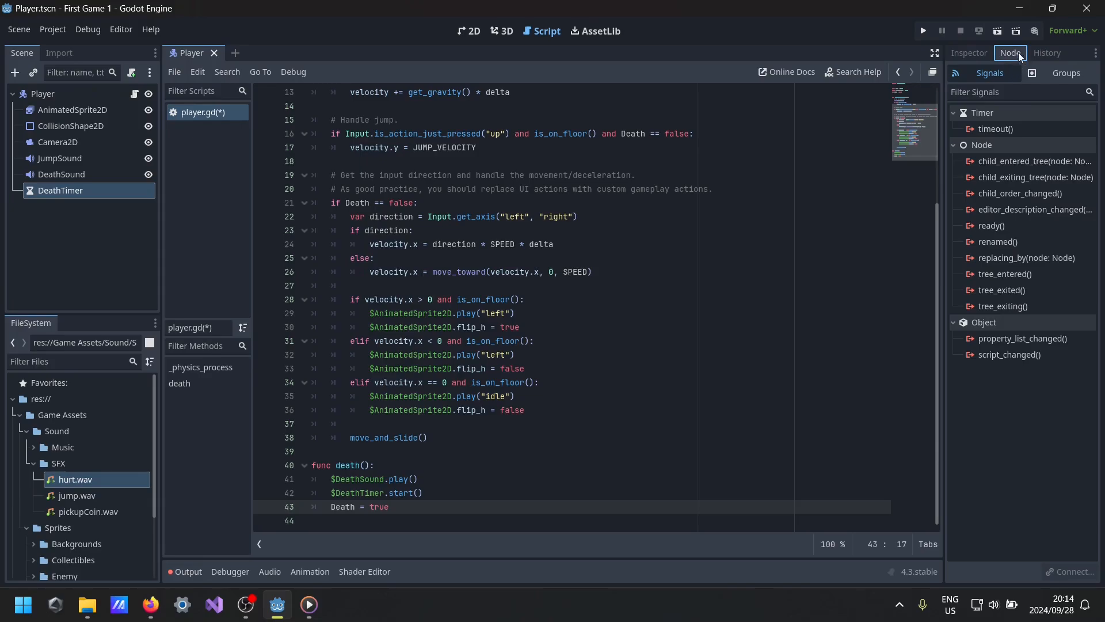
left_click(995, 161)
left_click(1001, 178)
left_click(1008, 194)
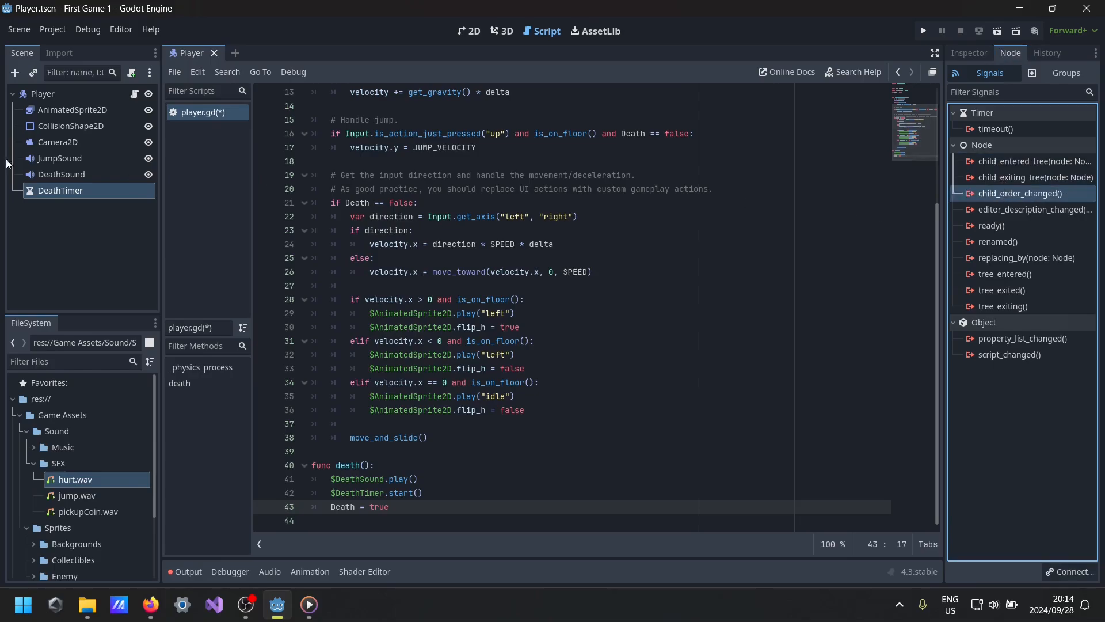
left_click(72, 111)
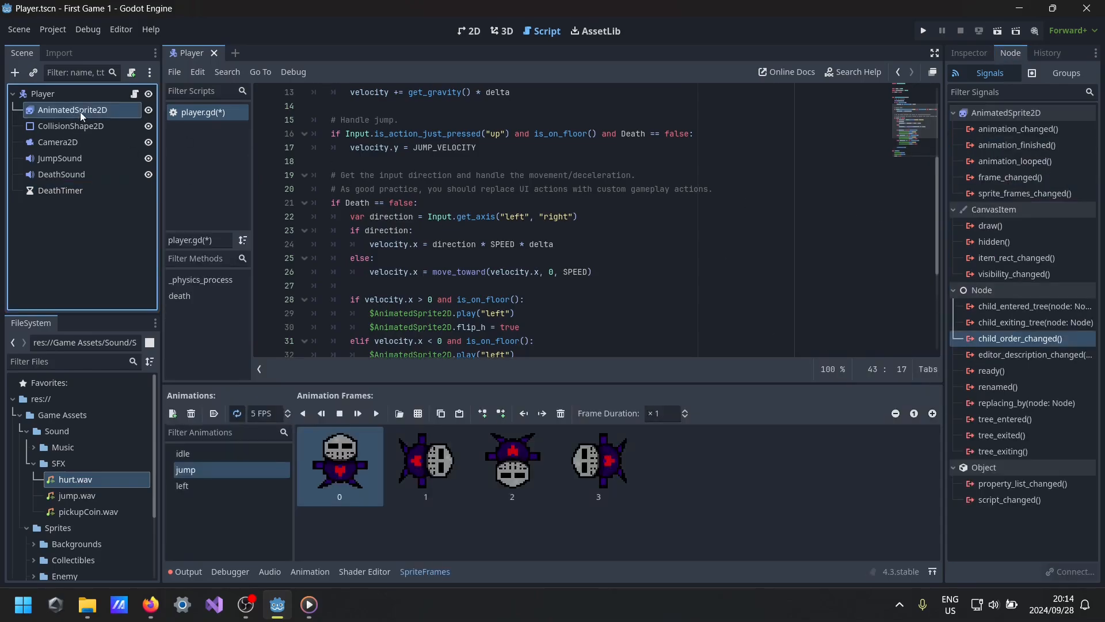
left_click(59, 95)
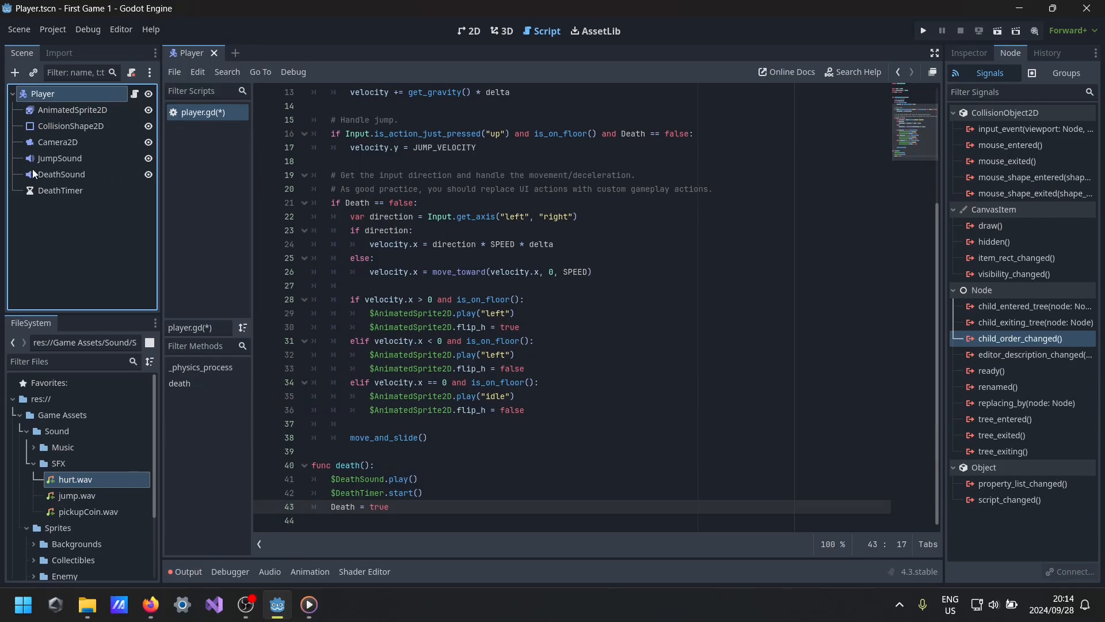
- Connect the DeathTimer's timeout() signal to the Player node with the receiver method _on_death_timer_timeout
left_click(86, 190)
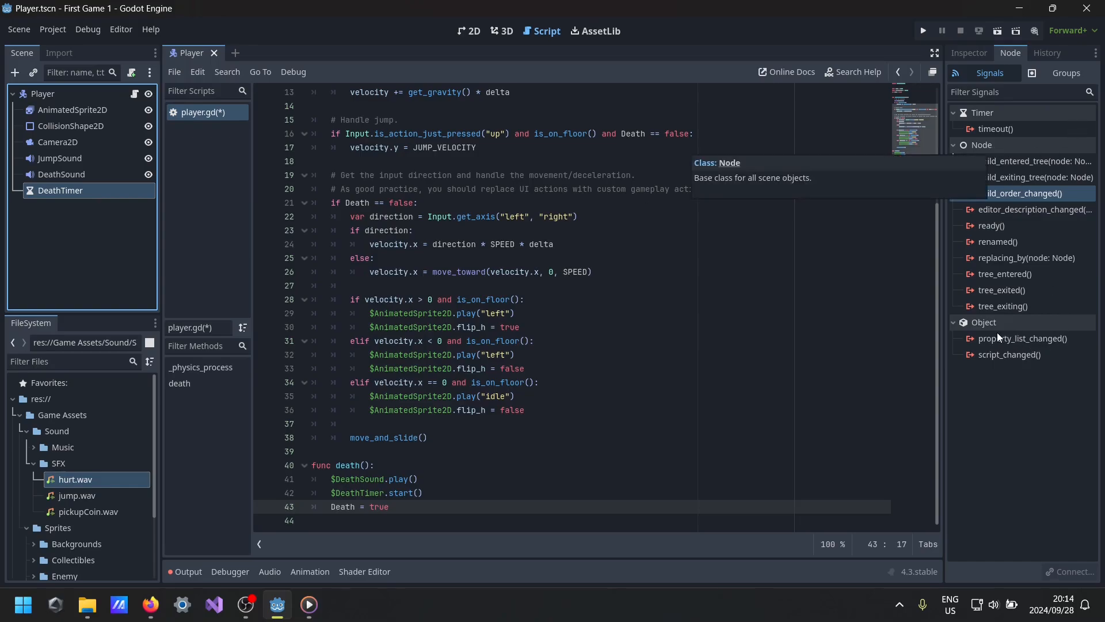
left_click(1006, 128)
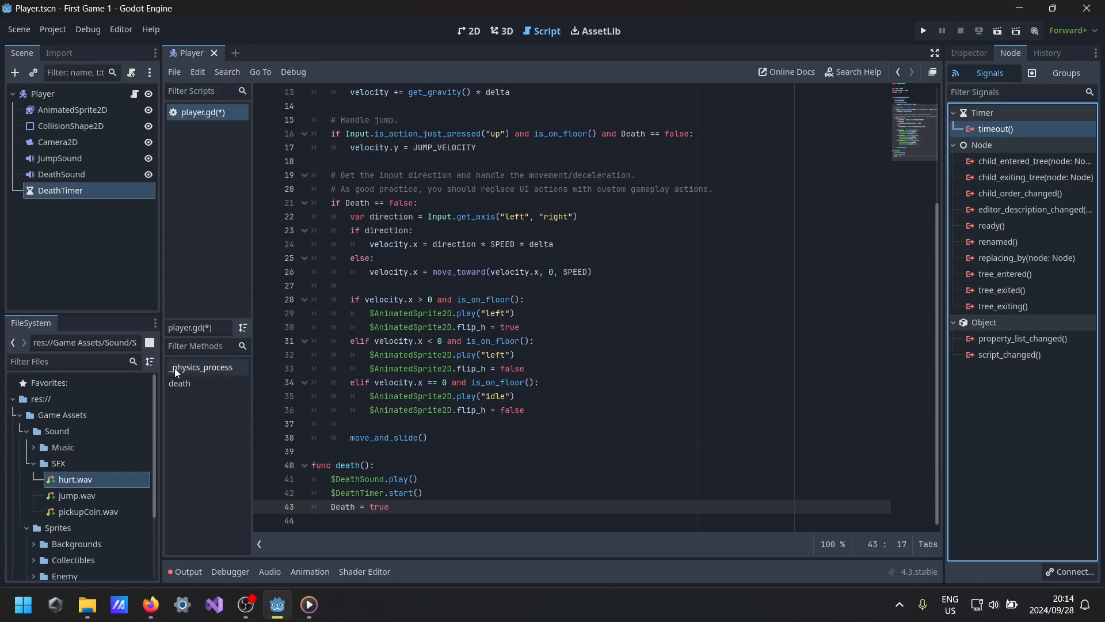
left_click_drag(389, 493, 422, 493)
left_click(414, 509)
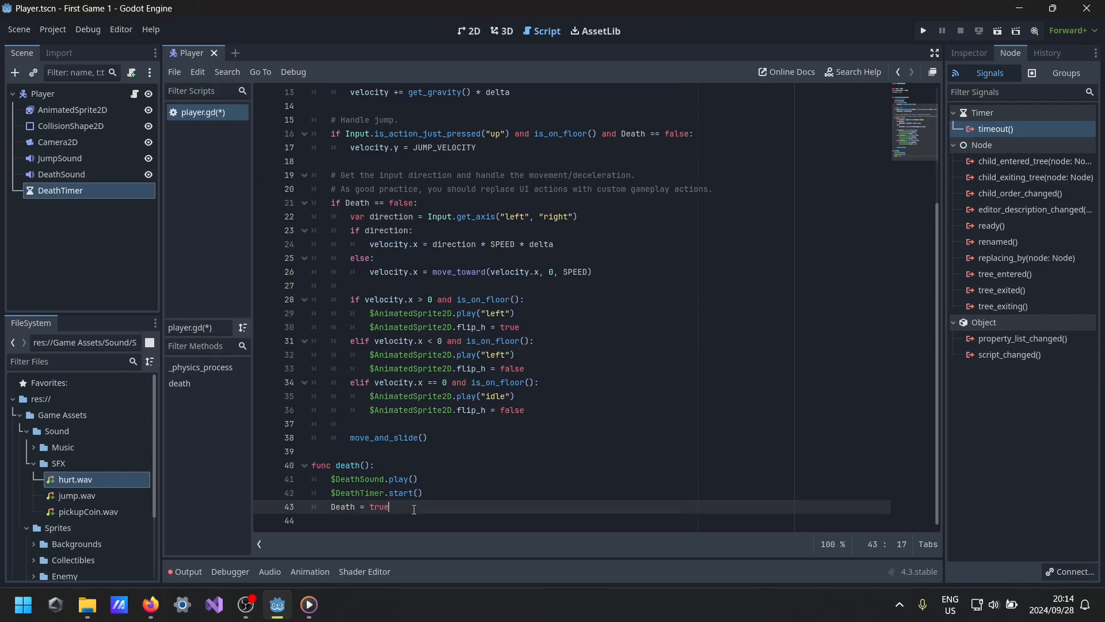
left_click(999, 131)
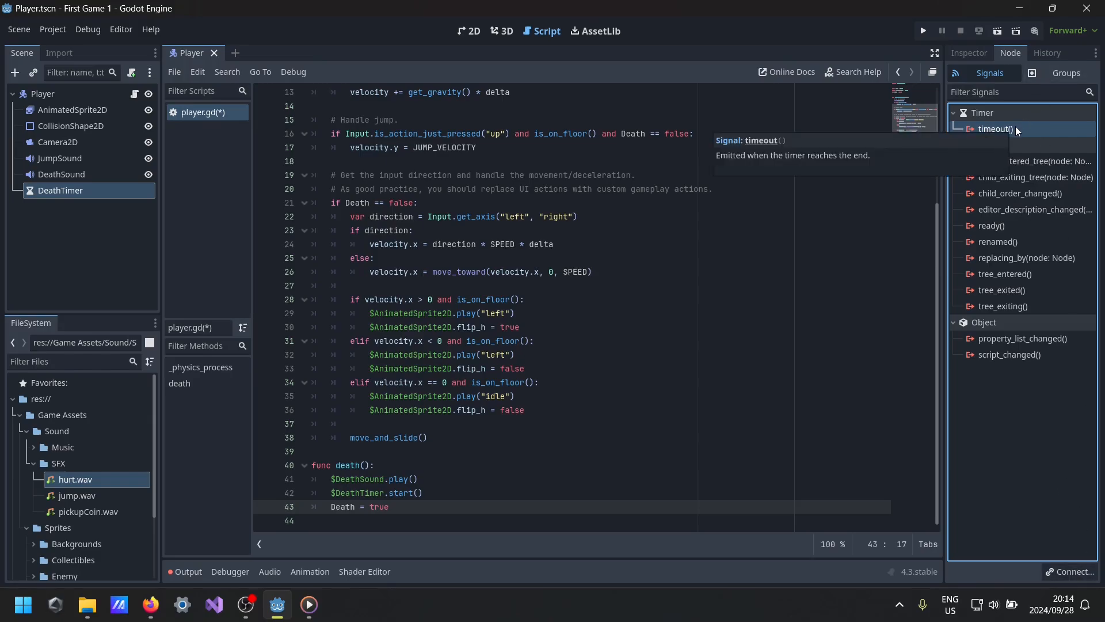
left_click(1072, 571)
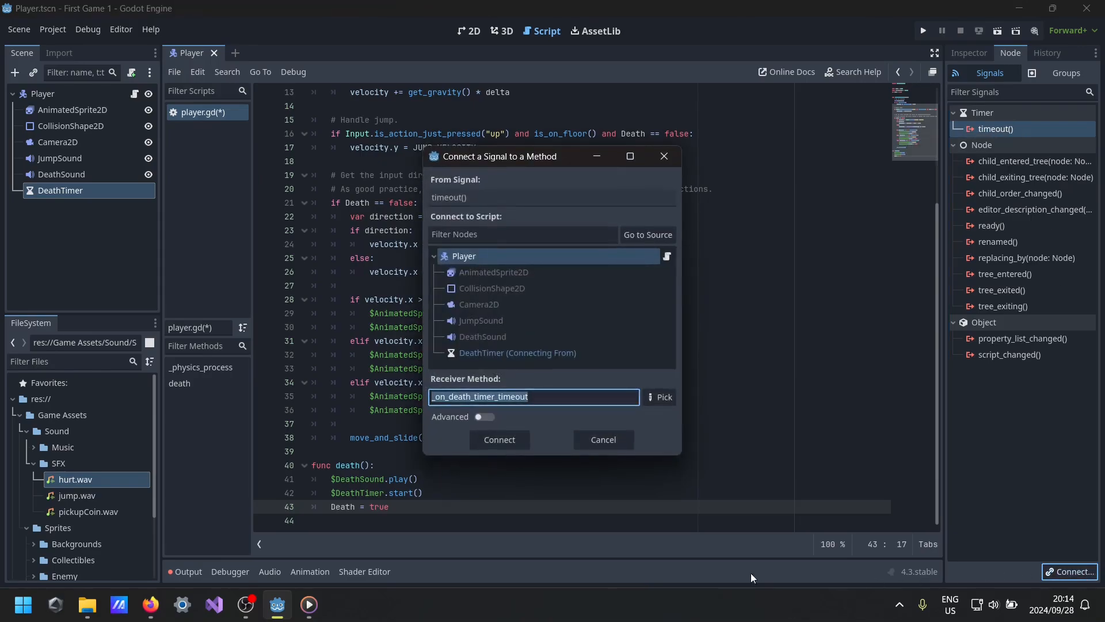
left_click(467, 256)
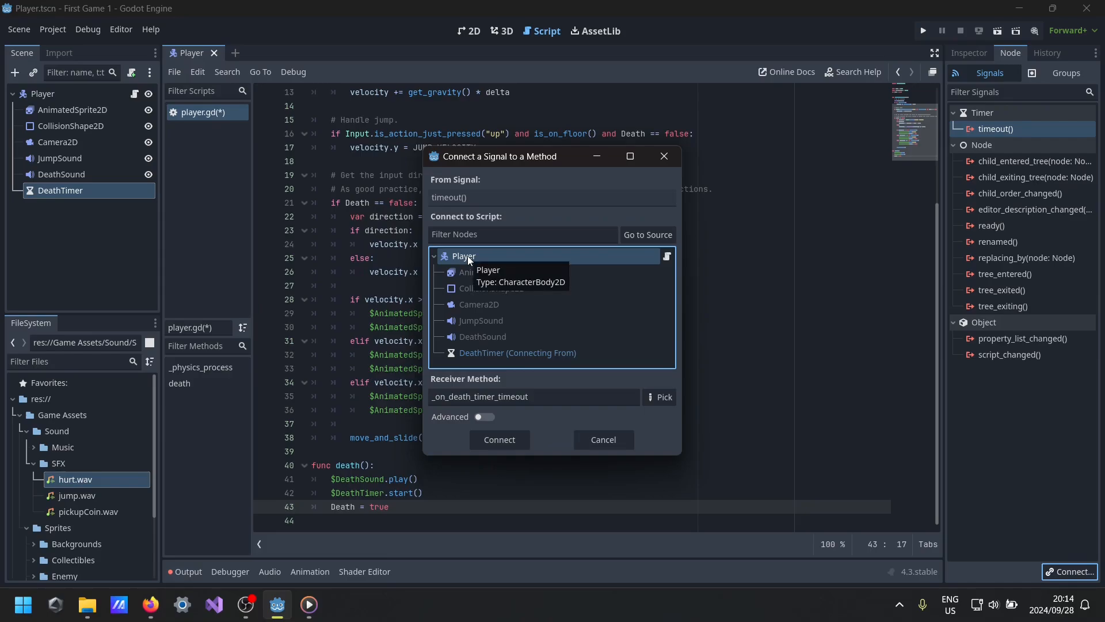
left_click_drag(432, 396, 538, 399)
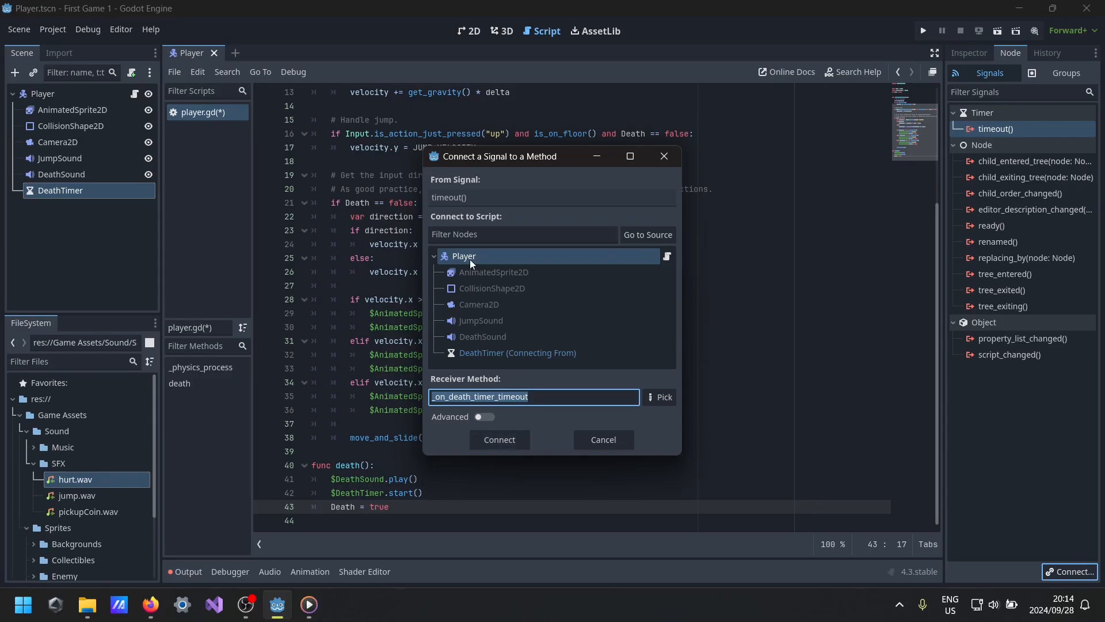
left_click(496, 442)
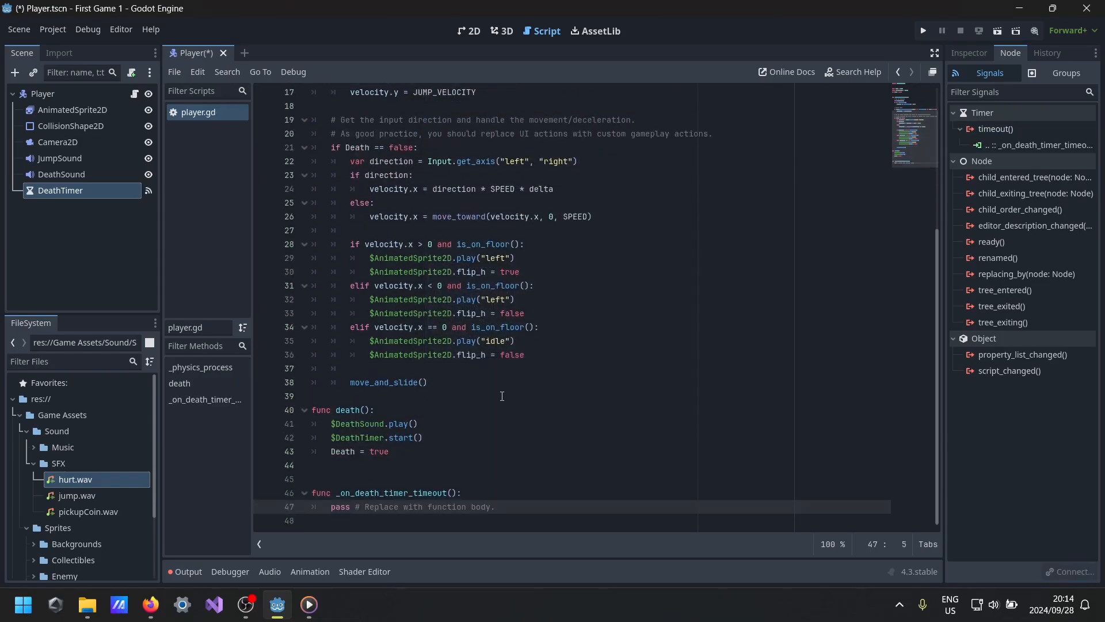
- Replace the placeholder body of _on_death_timer_timeout() with get_tree().reload_current_scene()
left_click_drag(498, 507, 335, 507)
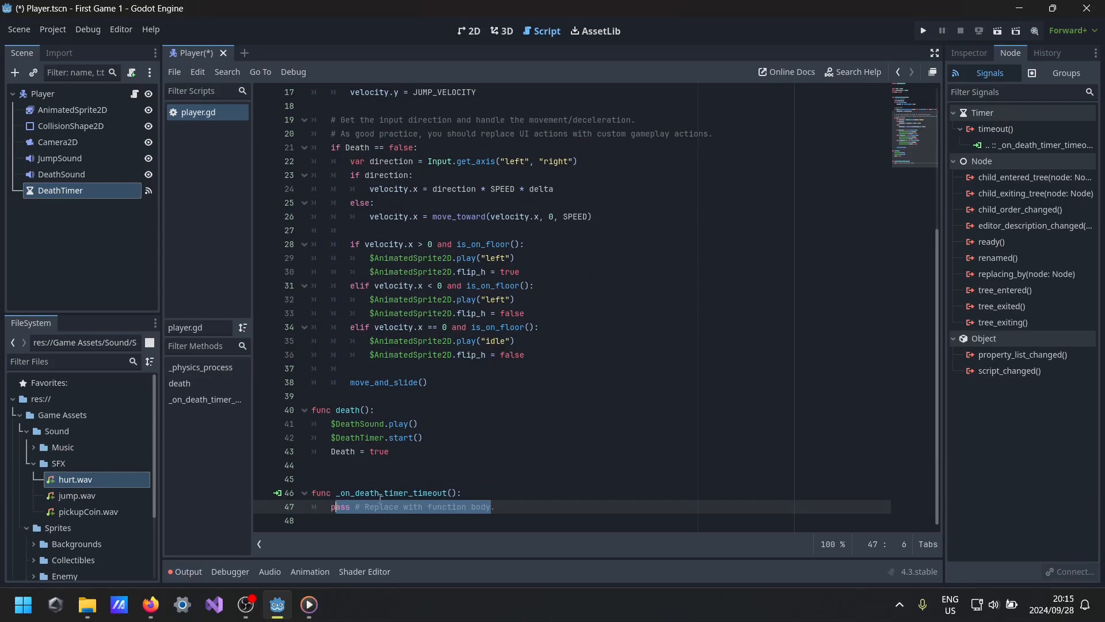
left_click(467, 506)
left_click_drag(497, 507, 329, 509)
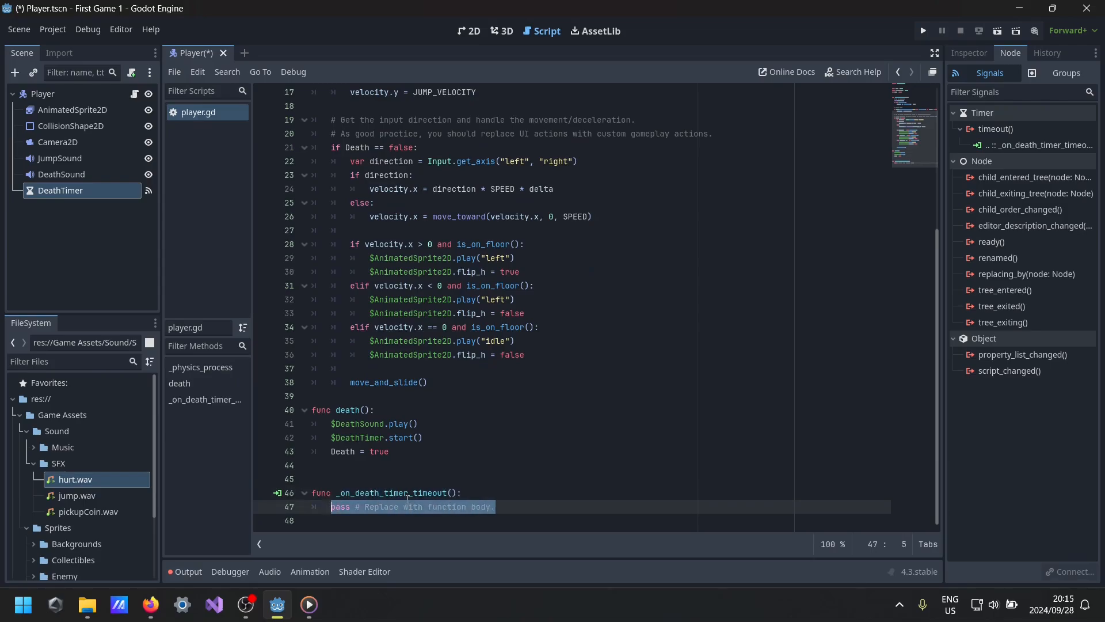
key("BackSpace")
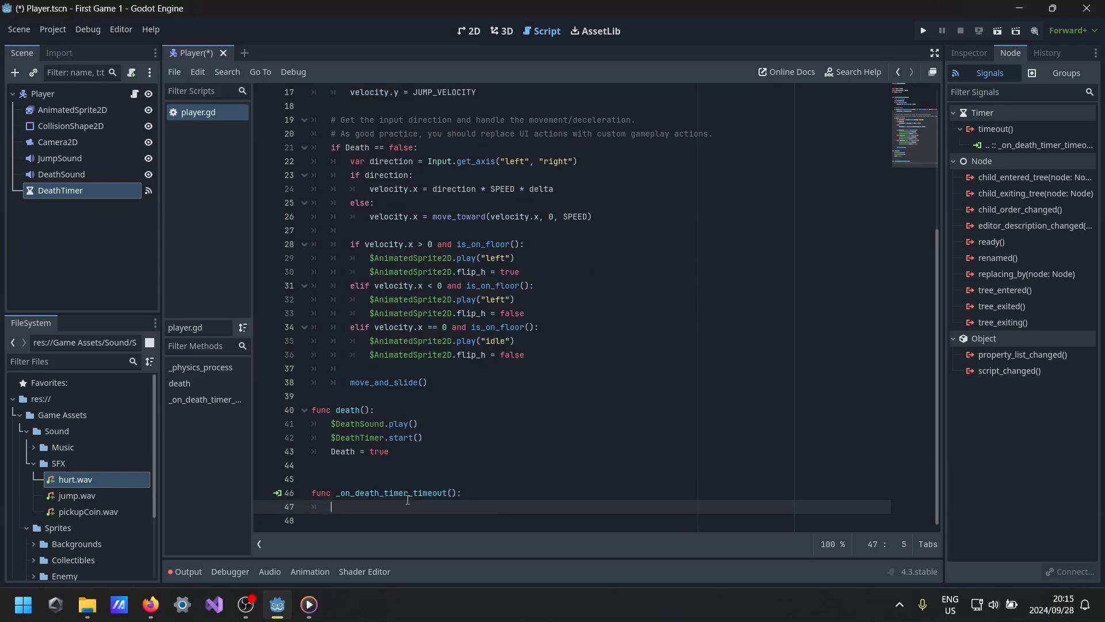
type("get_")
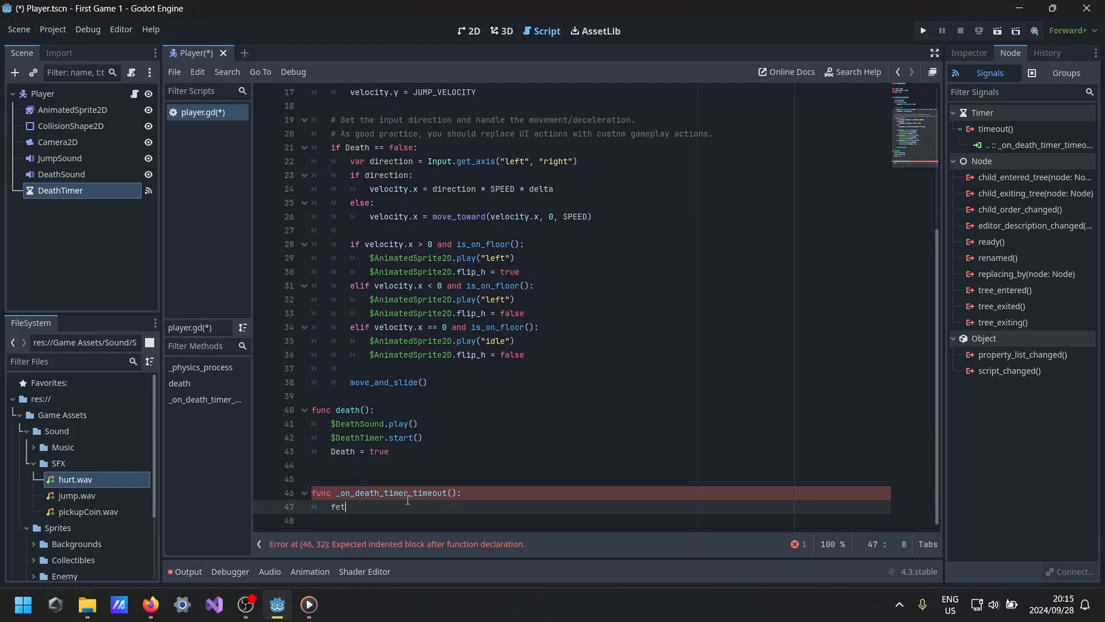
type("tree")
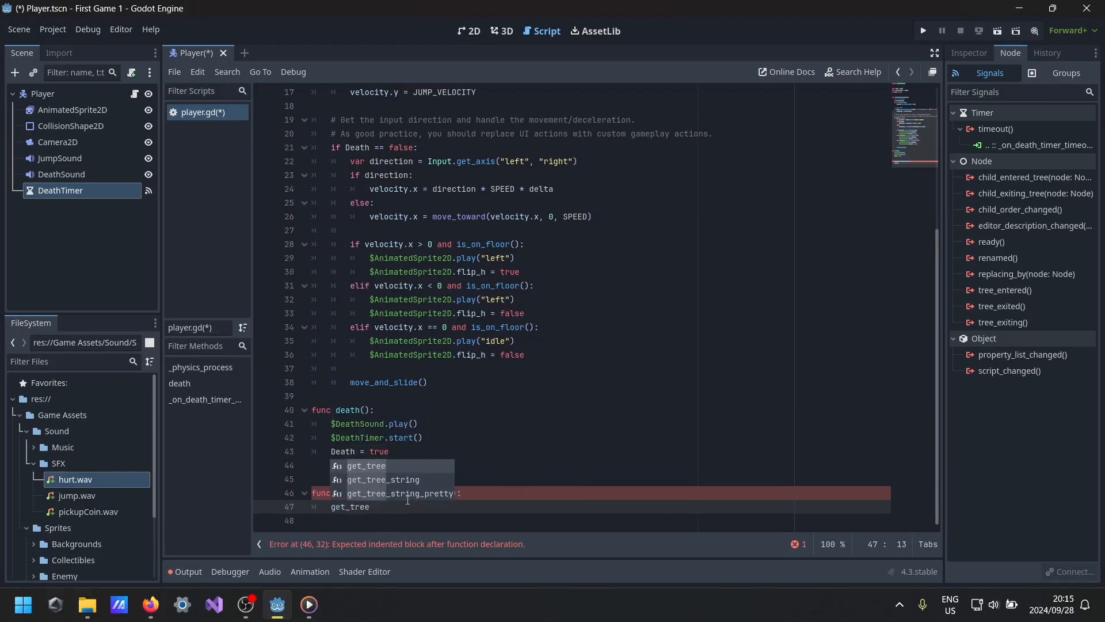
key("Return")
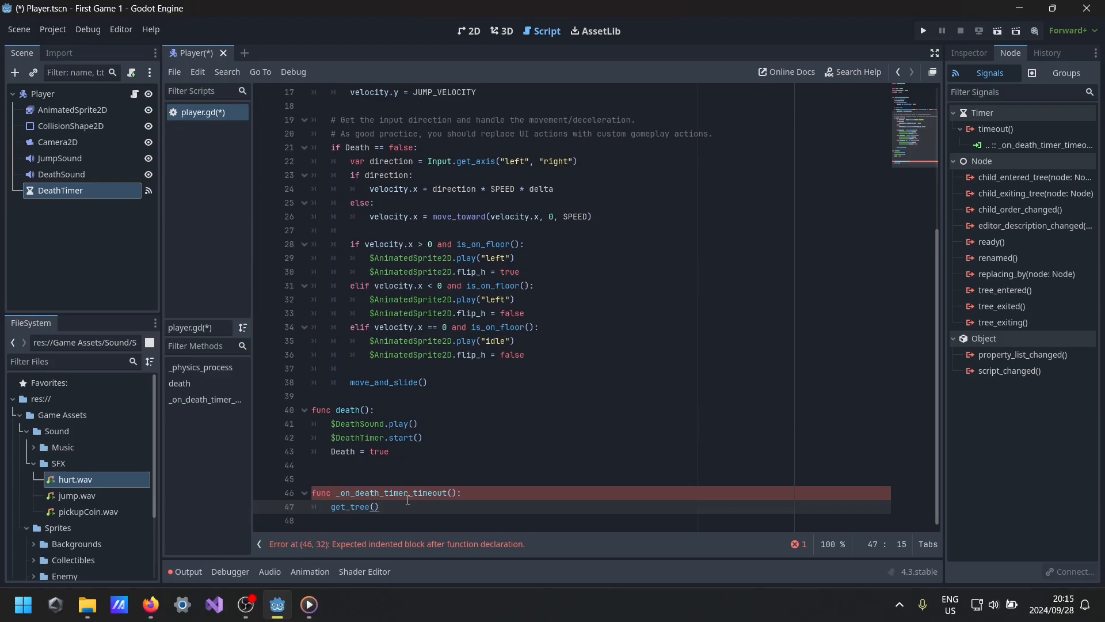
type(".relo")
key("Return")
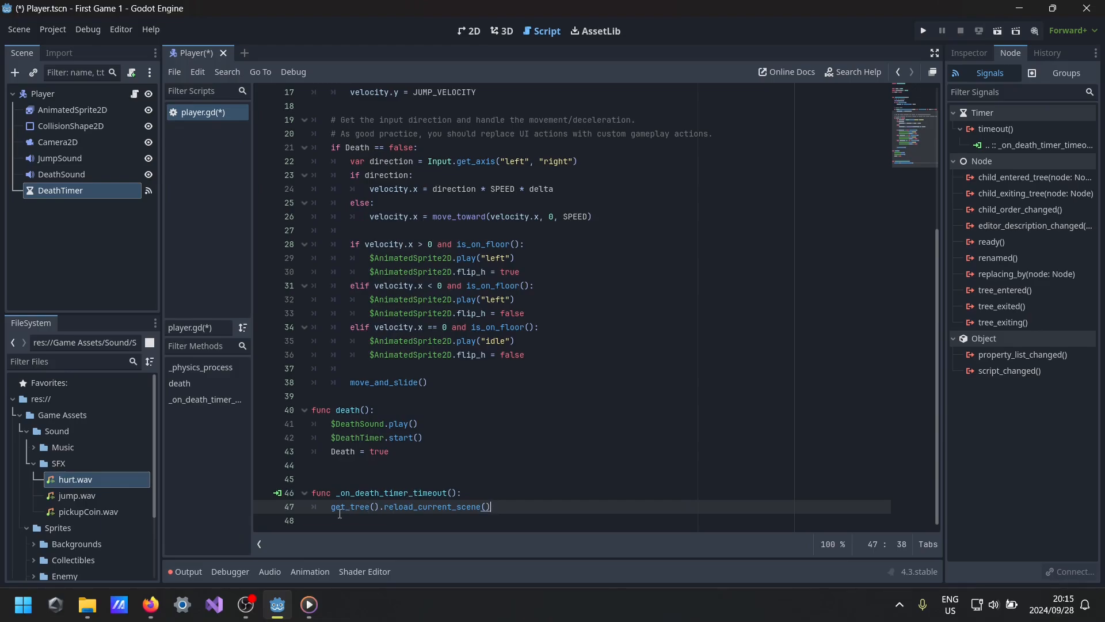
left_click_drag(332, 506, 381, 506)
left_click(99, 191)
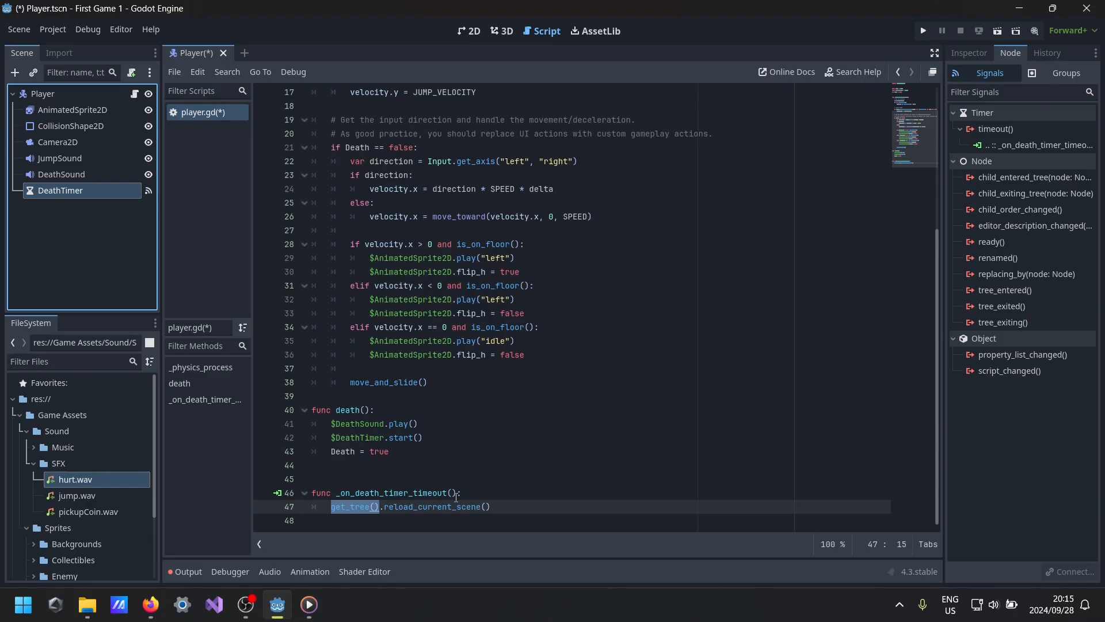
left_click(490, 506)
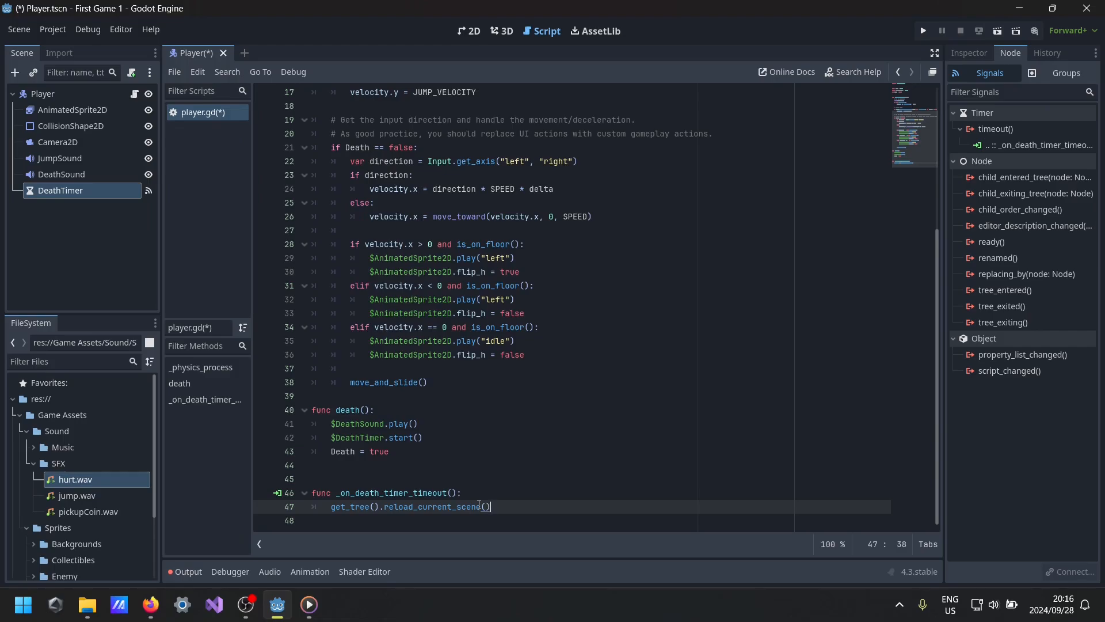
left_click_drag(505, 510, 296, 492)
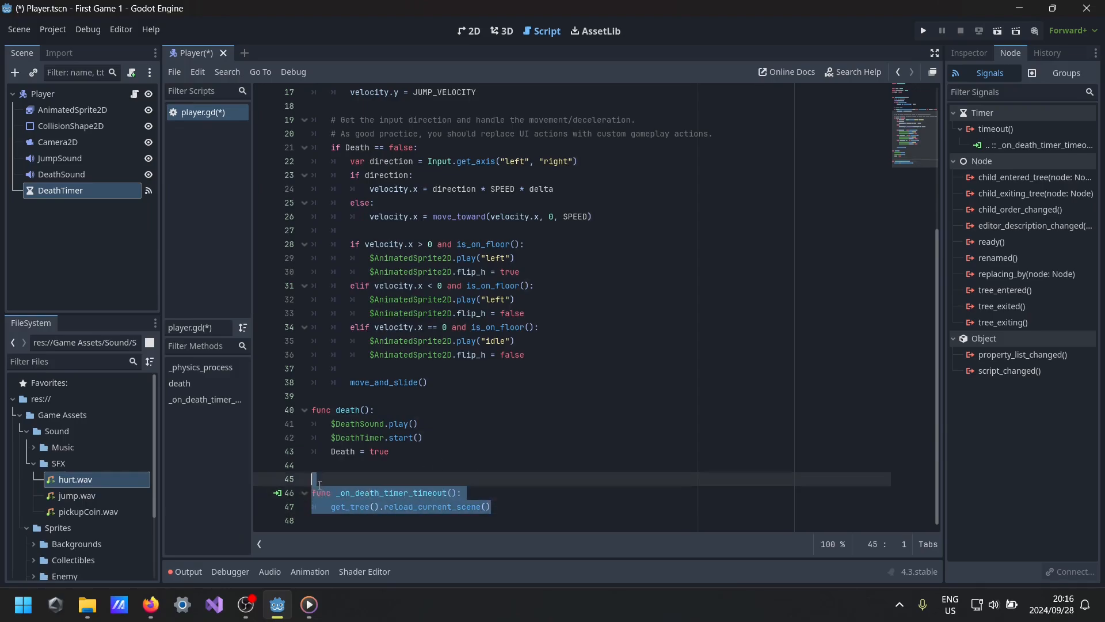
left_click(512, 482)
left_click_drag(512, 486, 511, 496)
left_click(511, 507)
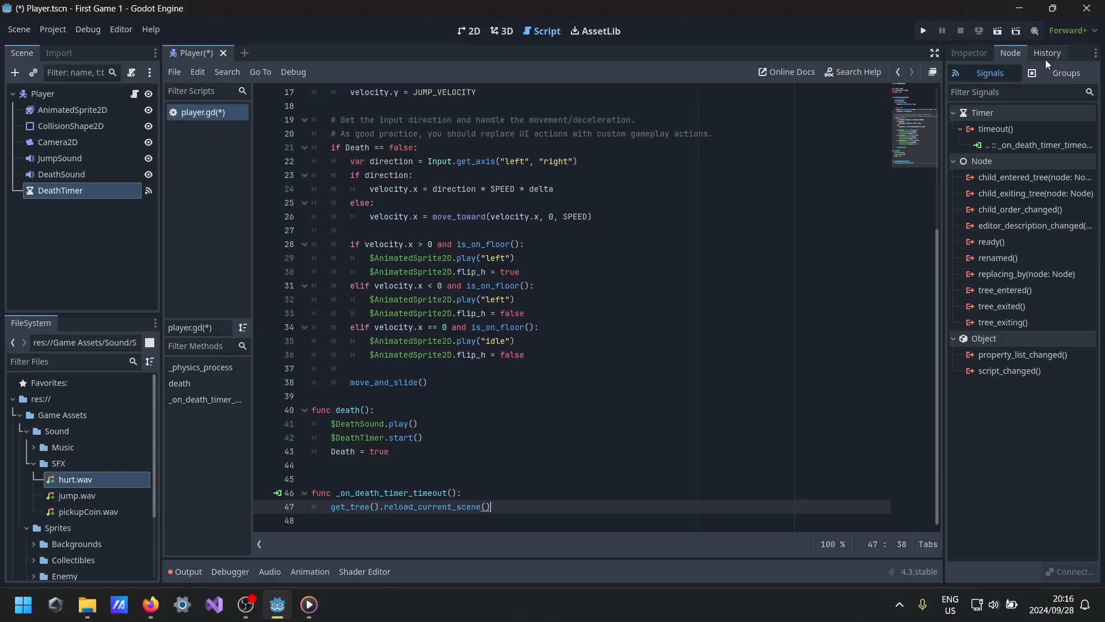
- Add the Player root node to a new non-global group named Player and save the scene
left_click(975, 54)
left_click(1007, 54)
left_click(1036, 74)
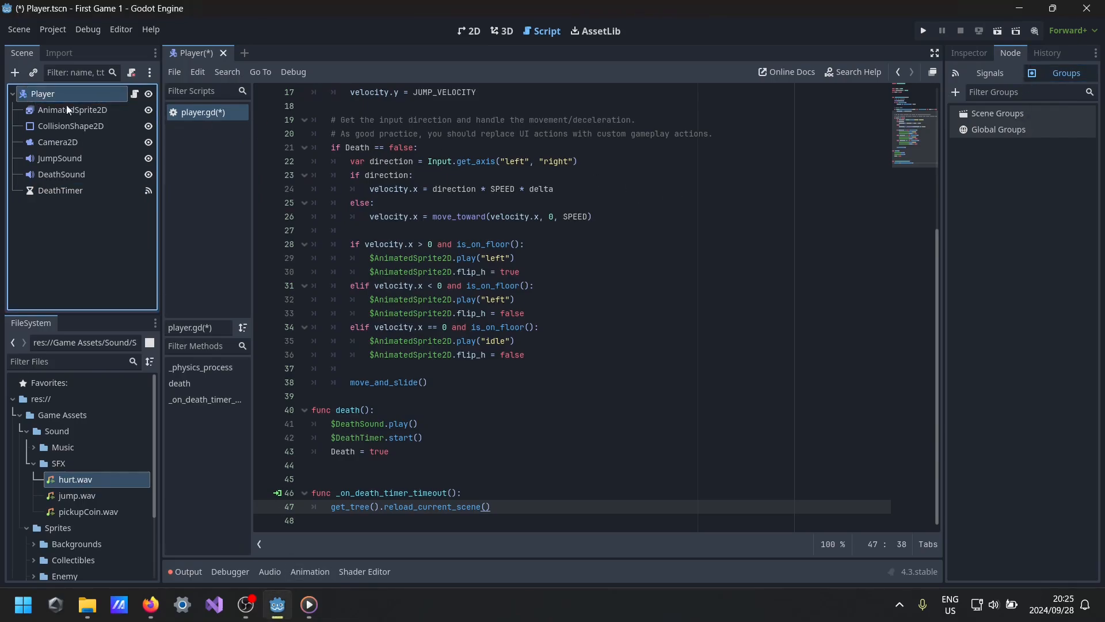
left_click(956, 93)
type("Player")
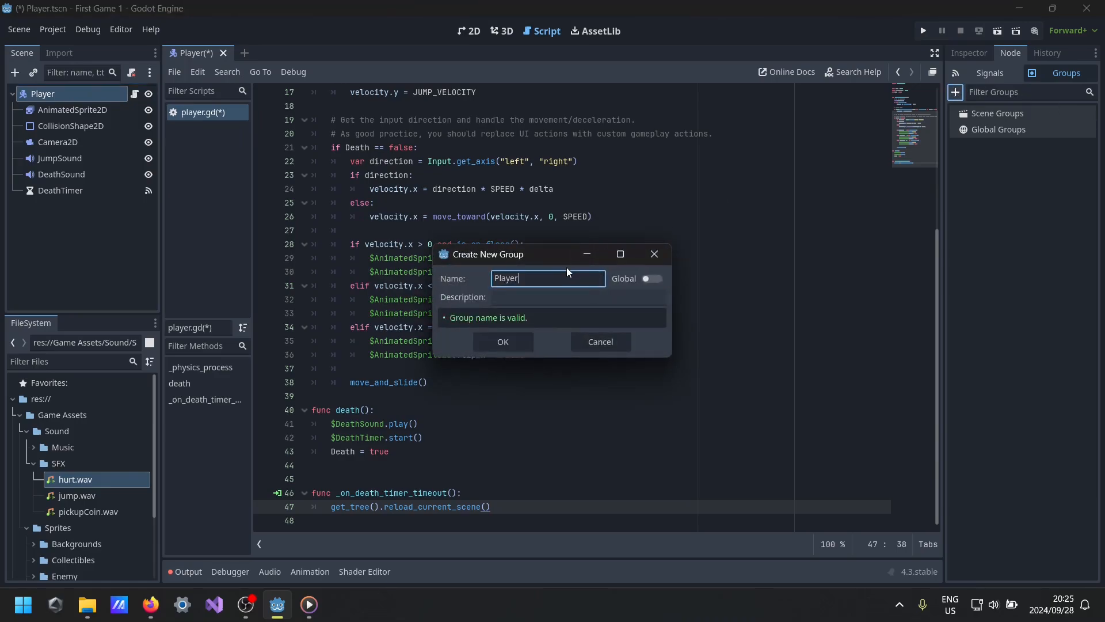
left_click(509, 347)
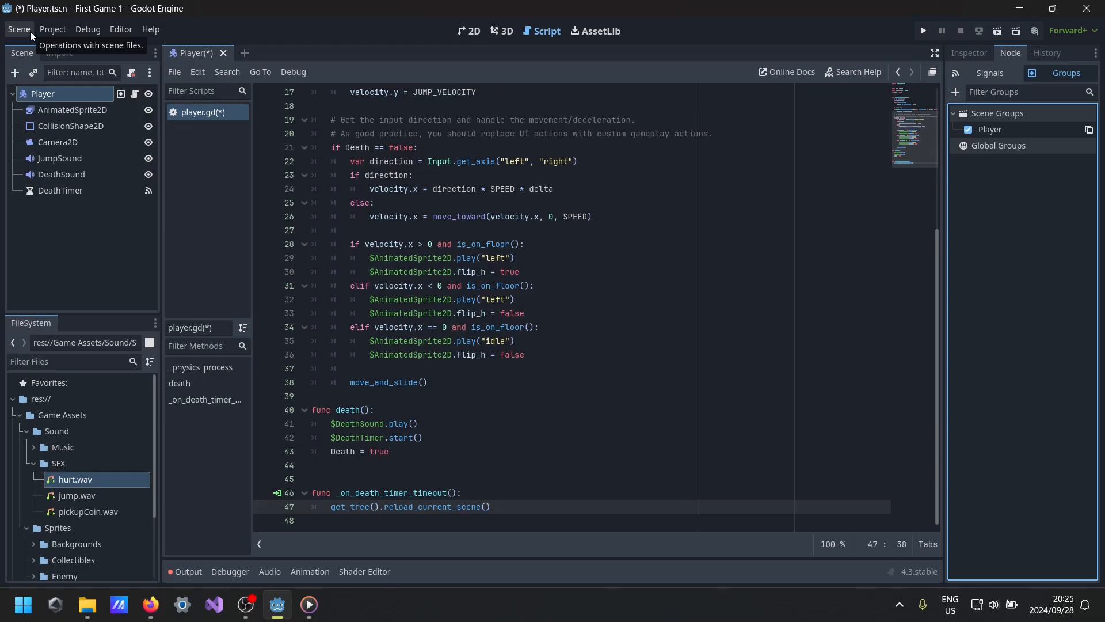
key("ctrl+s")
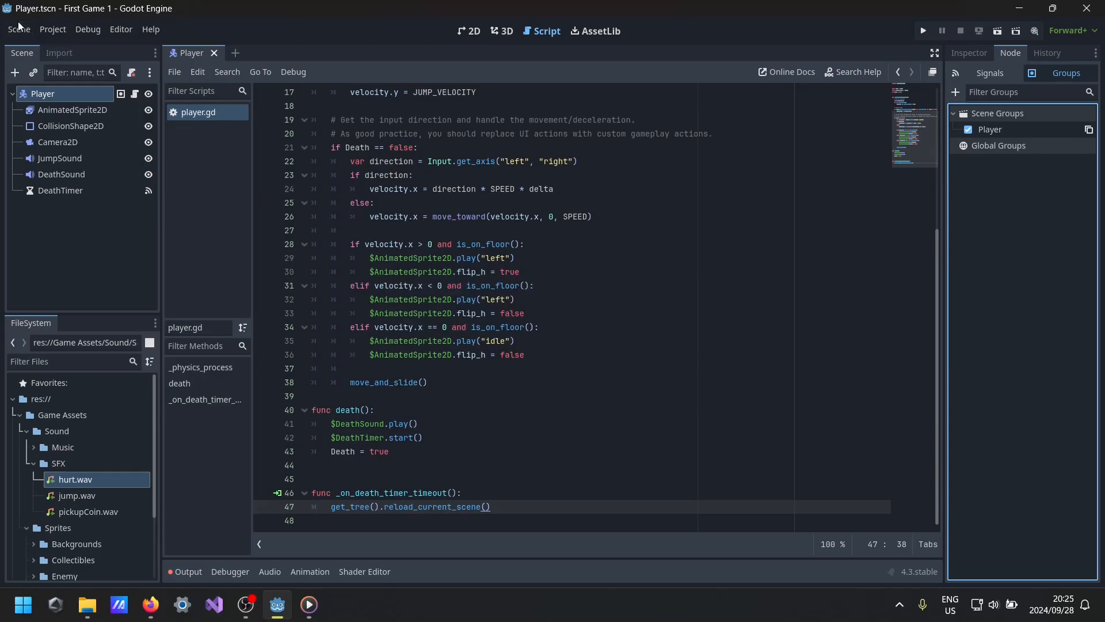
- Create a new scene with a Node2D as its root node
left_click(24, 30)
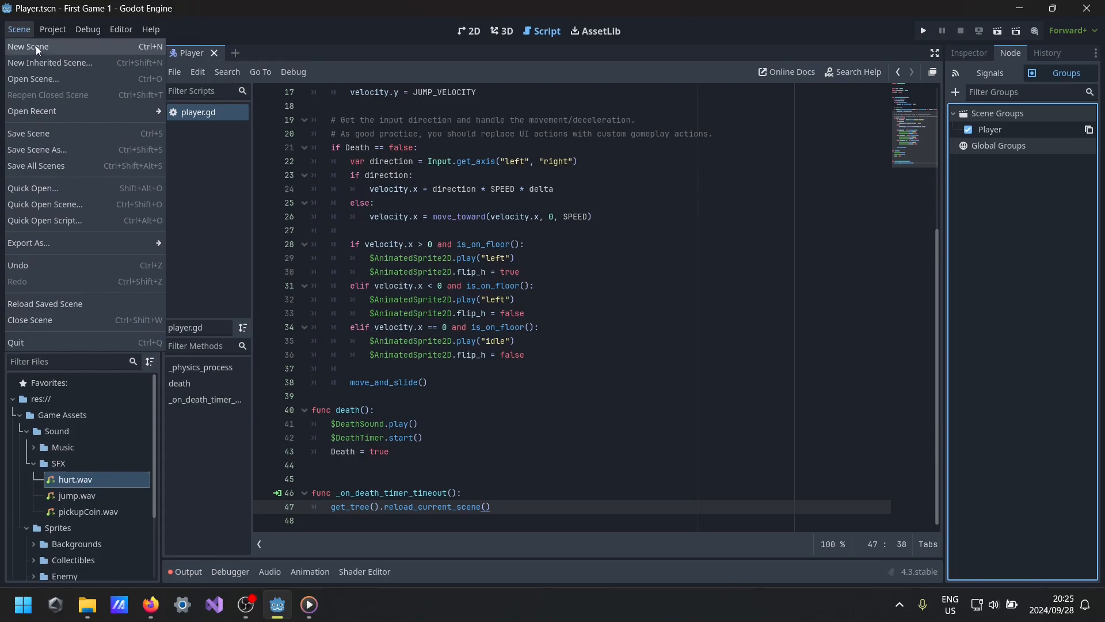
left_click(36, 46)
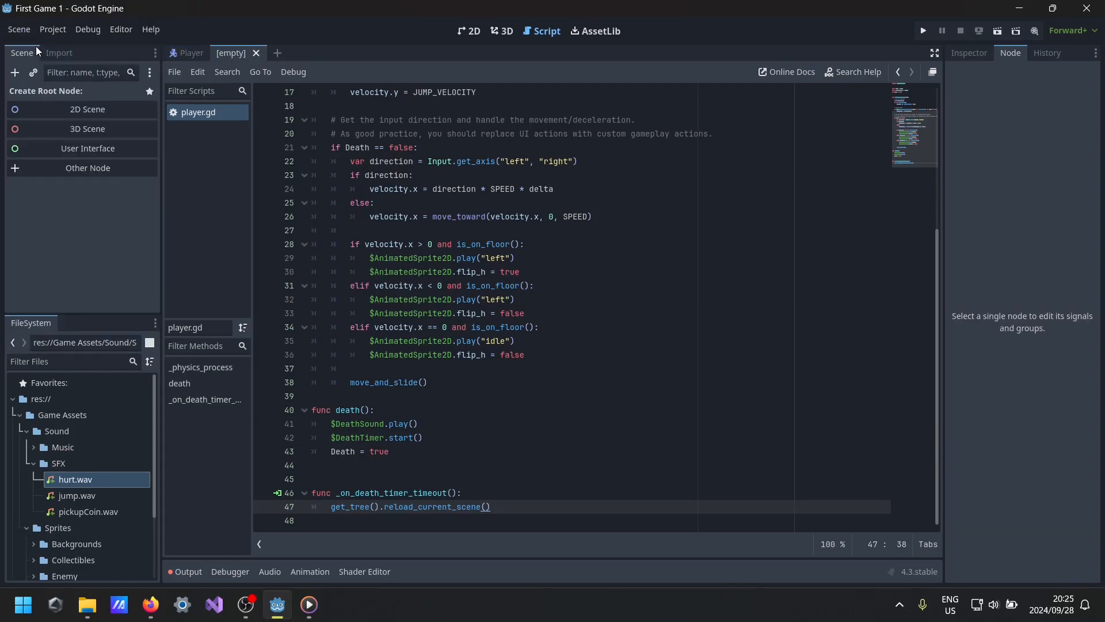
left_click(81, 172)
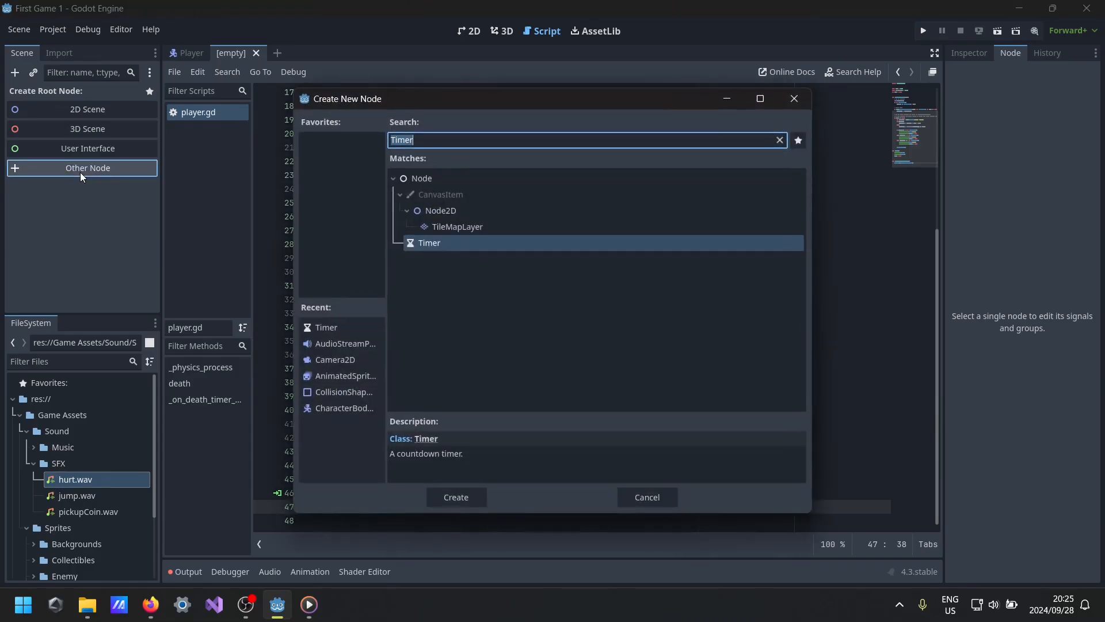
type("2d")
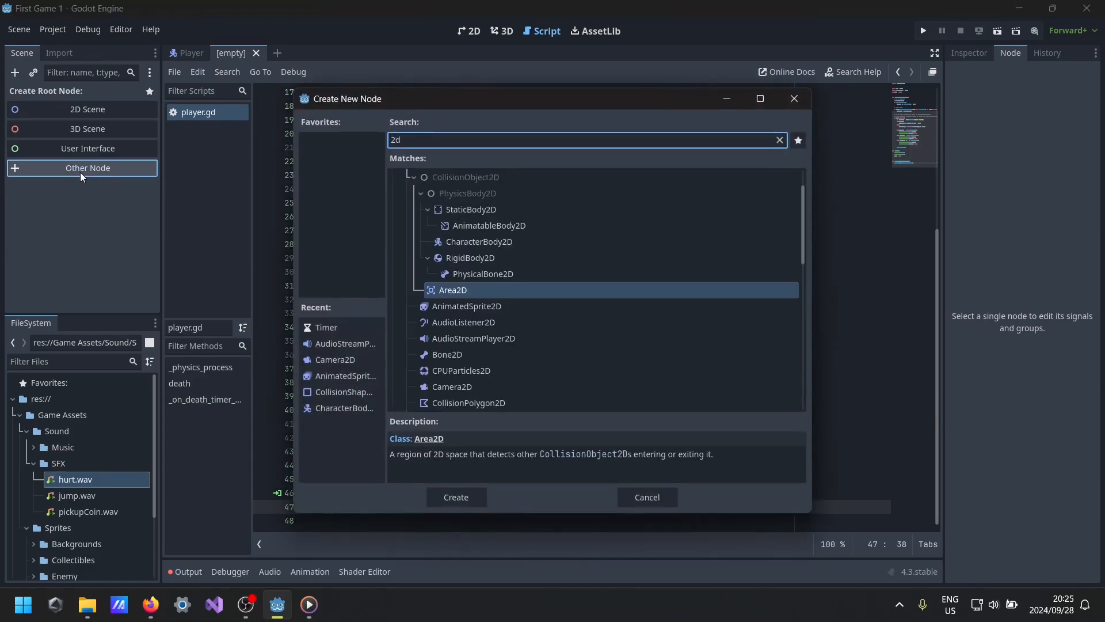
key("BackSpace")
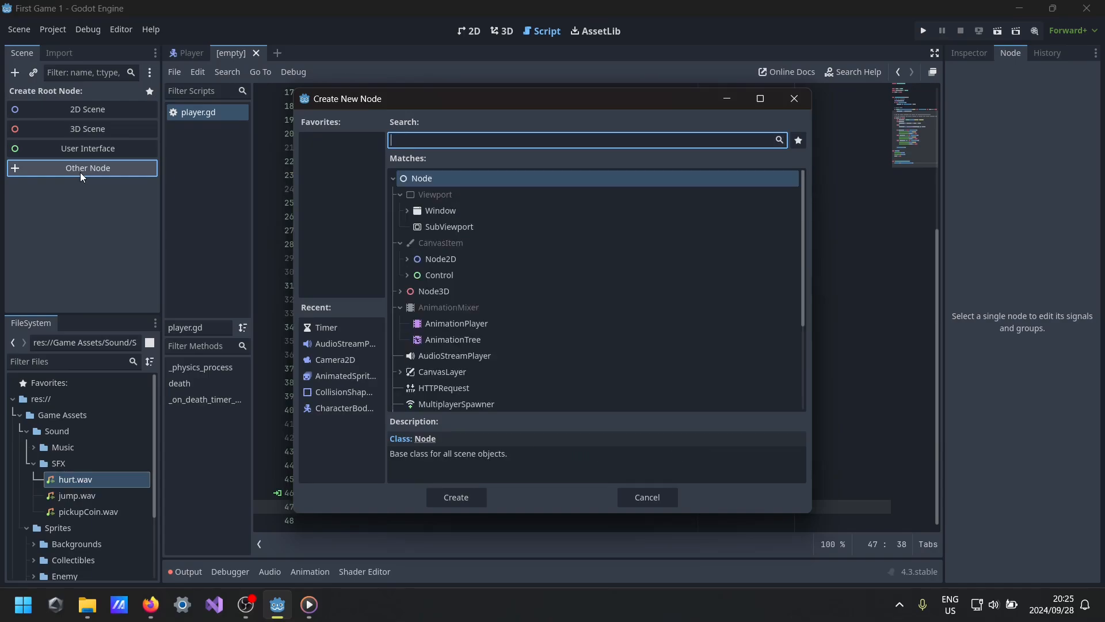
type("Node")
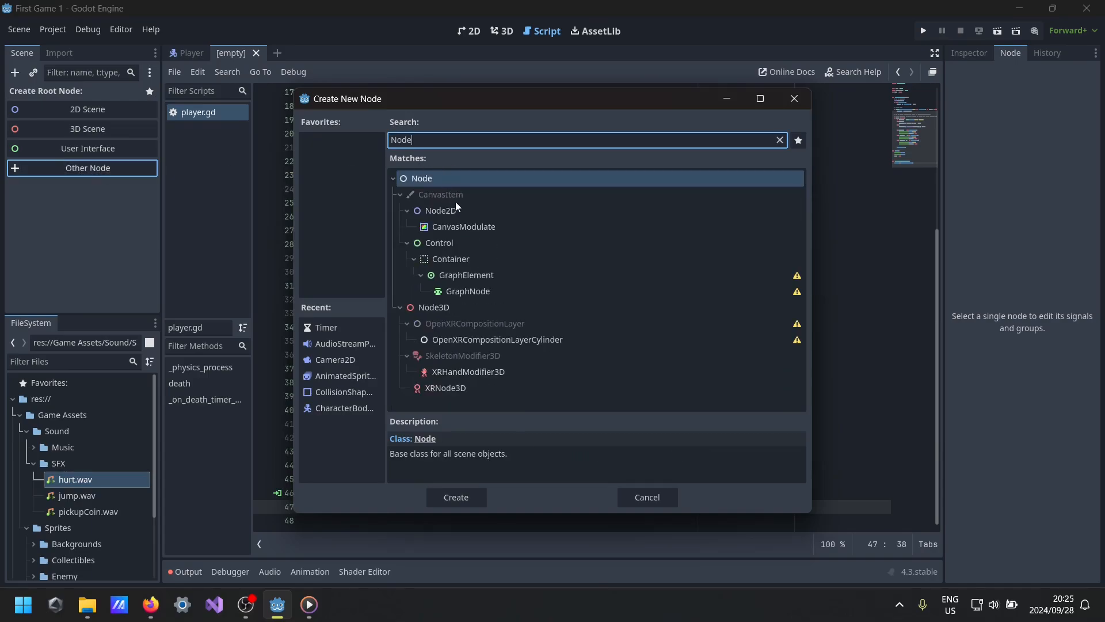
left_click(457, 210)
left_click(457, 497)
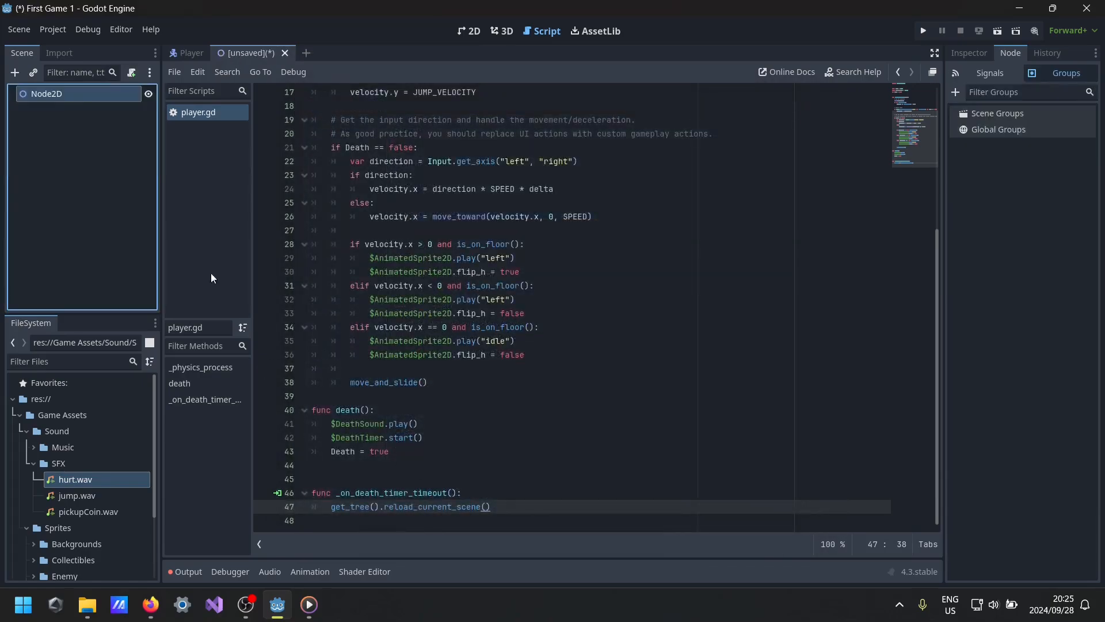
- Rename the Node2D root to Level and save the scene as level.tscn in res://Scenes
double_click(74, 95)
type("N")
key("BackSpace")
type("Level")
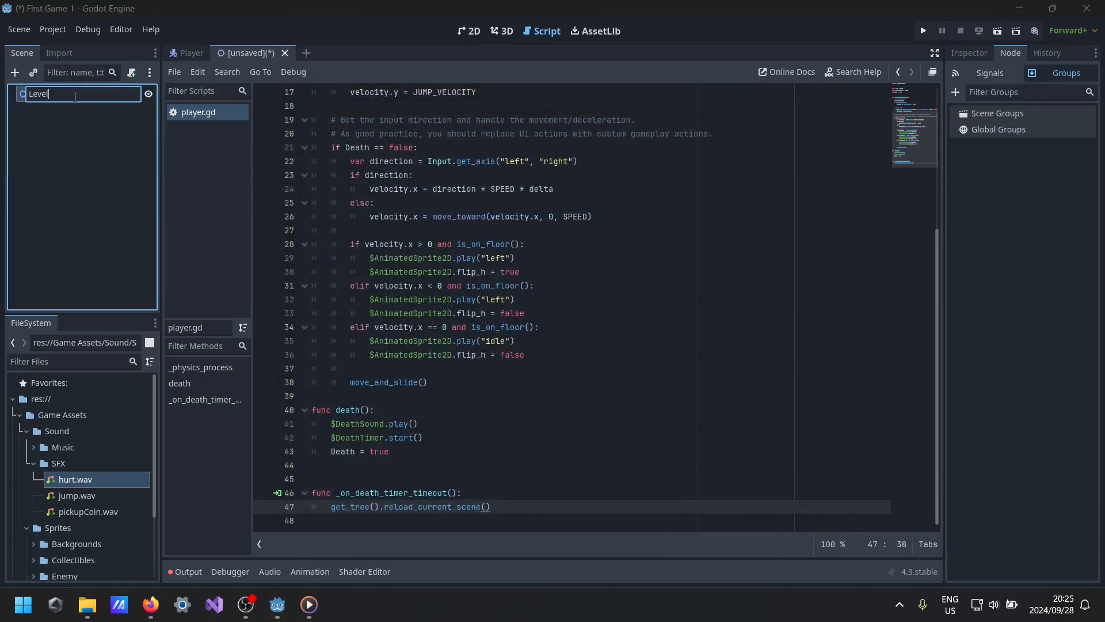
key("Return")
key("ctrl+s")
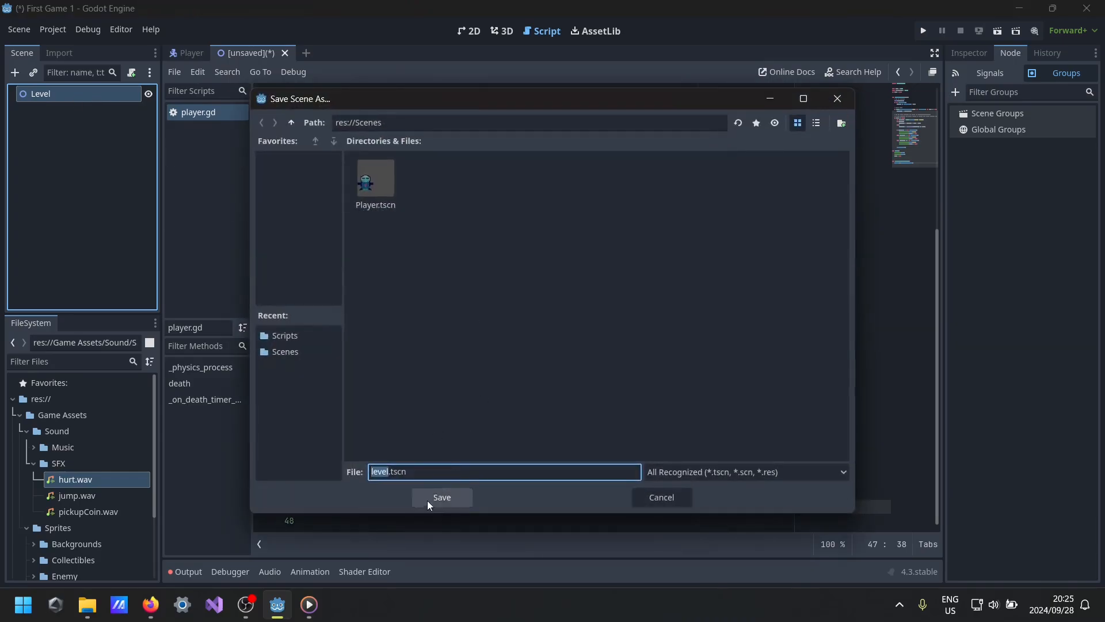
left_click(452, 497)
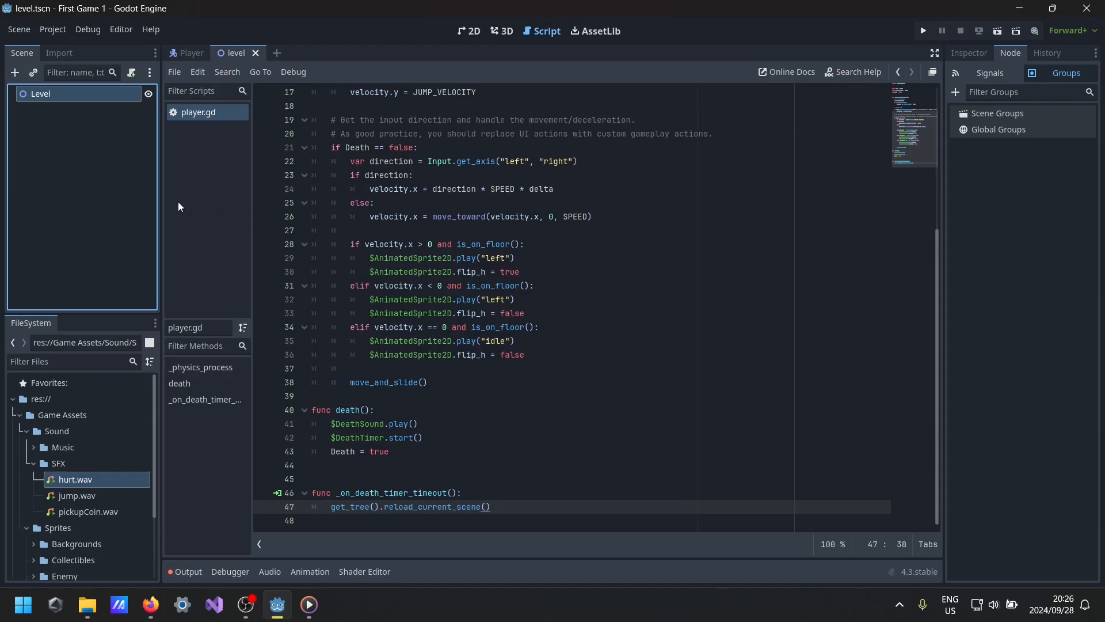
- Add a ParallaxBackground node as a child of the Level root
left_click(15, 73)
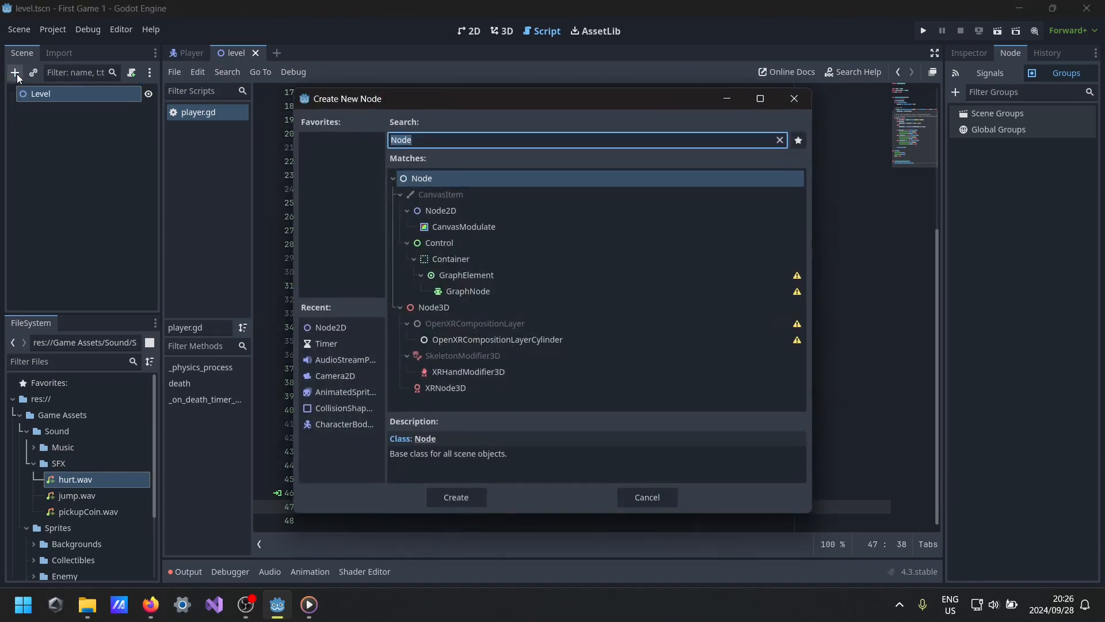
type("Parral")
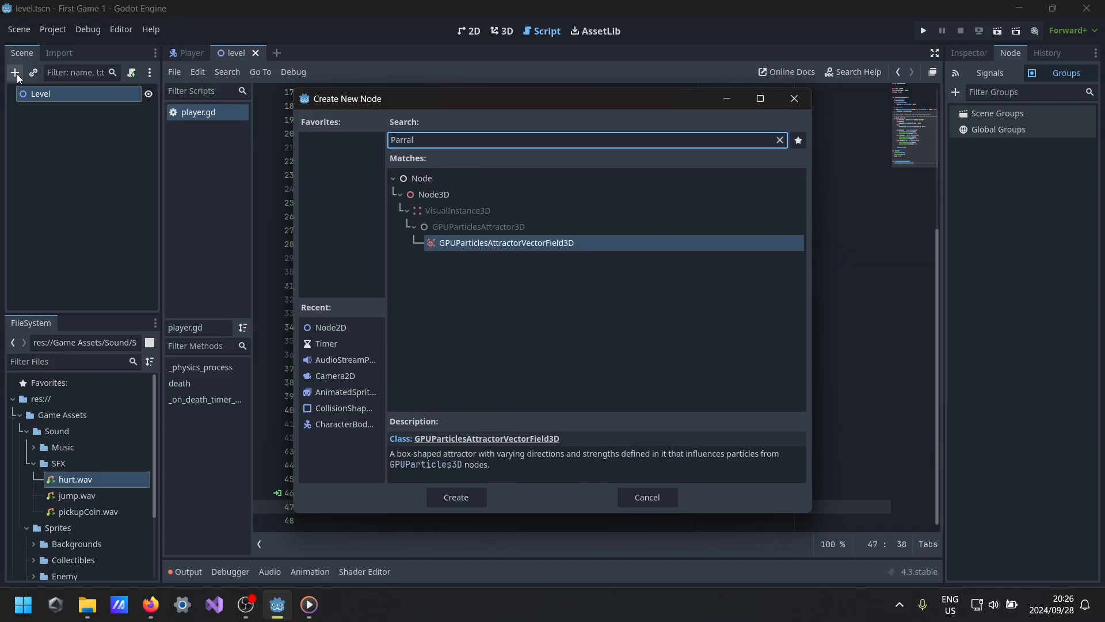
key("BackSpace")
key("BackSpace")
key("BackSpace")
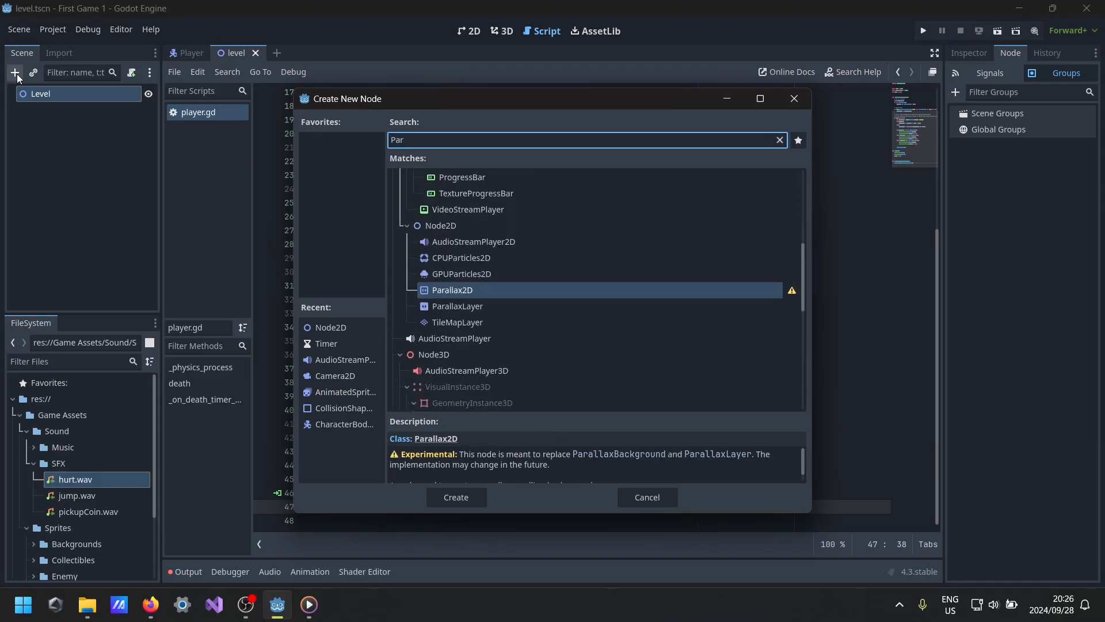
type("all")
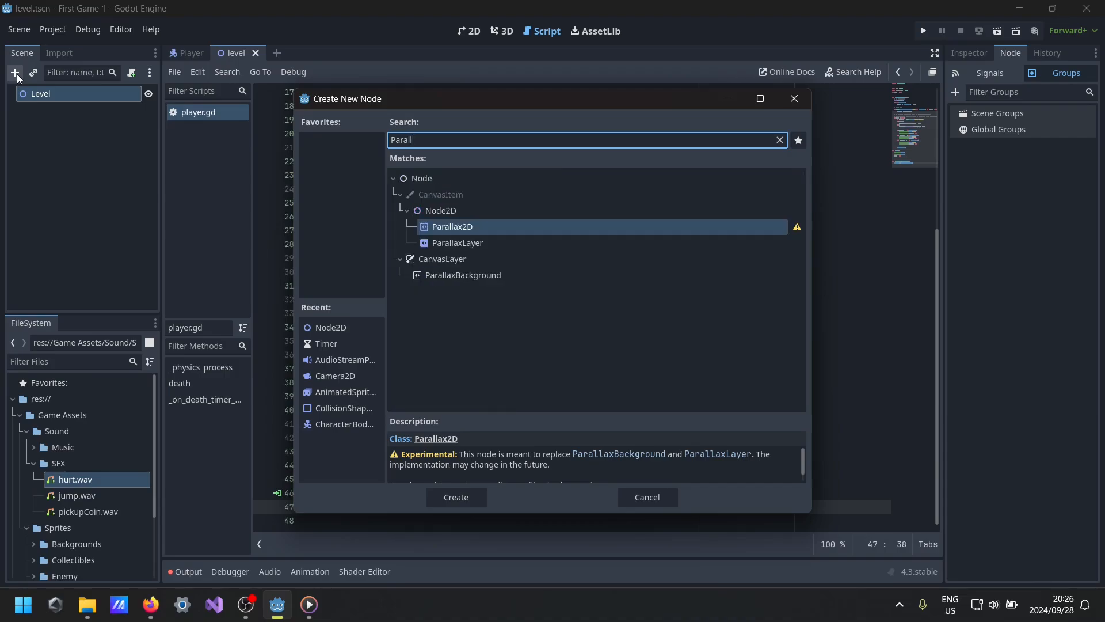
left_click(482, 275)
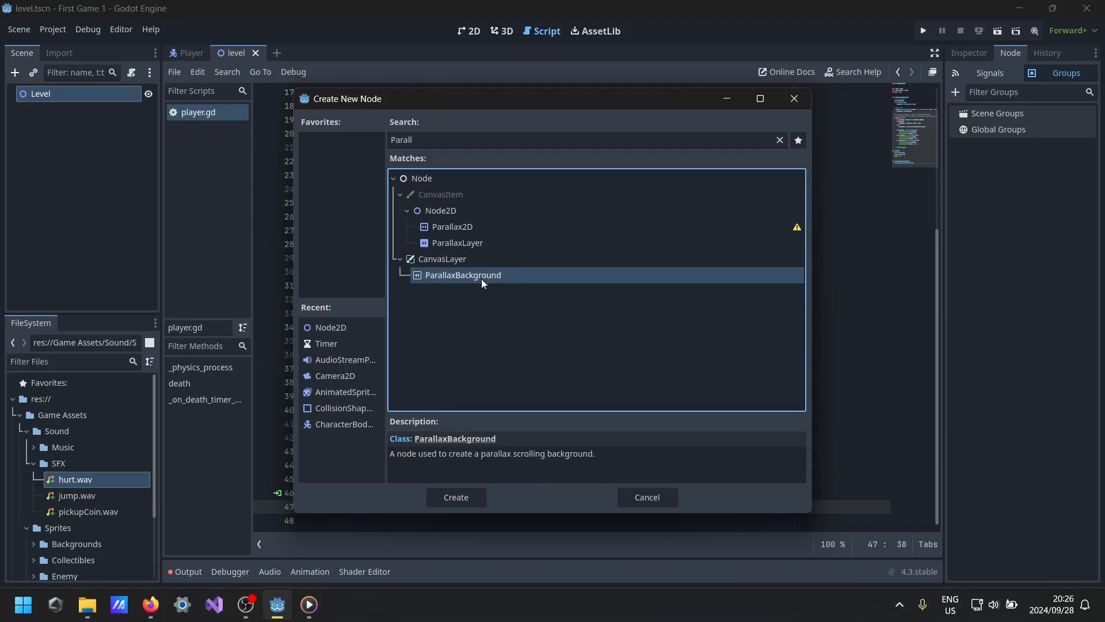
left_click(456, 498)
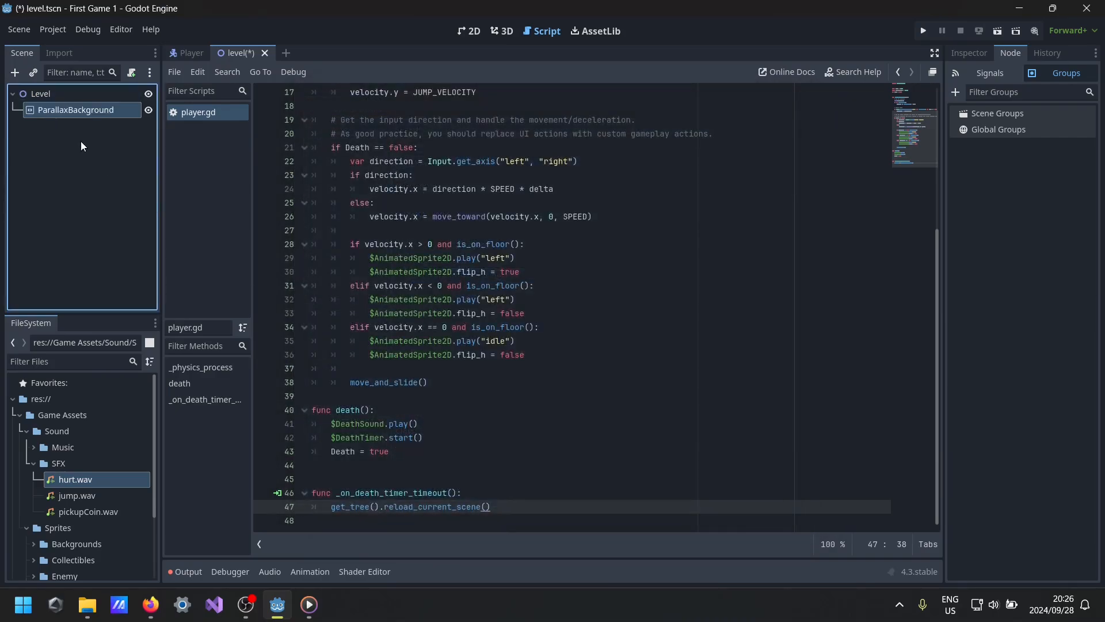
- Add a ParallaxLayer node as a child of ParallaxBackground
left_click(15, 72)
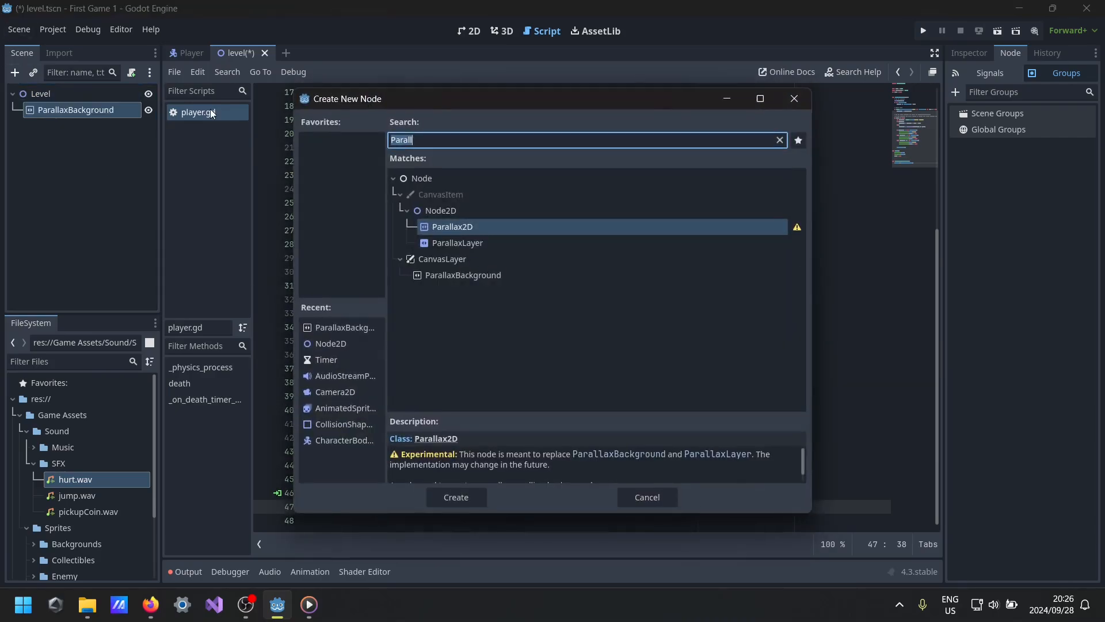
type("Parr")
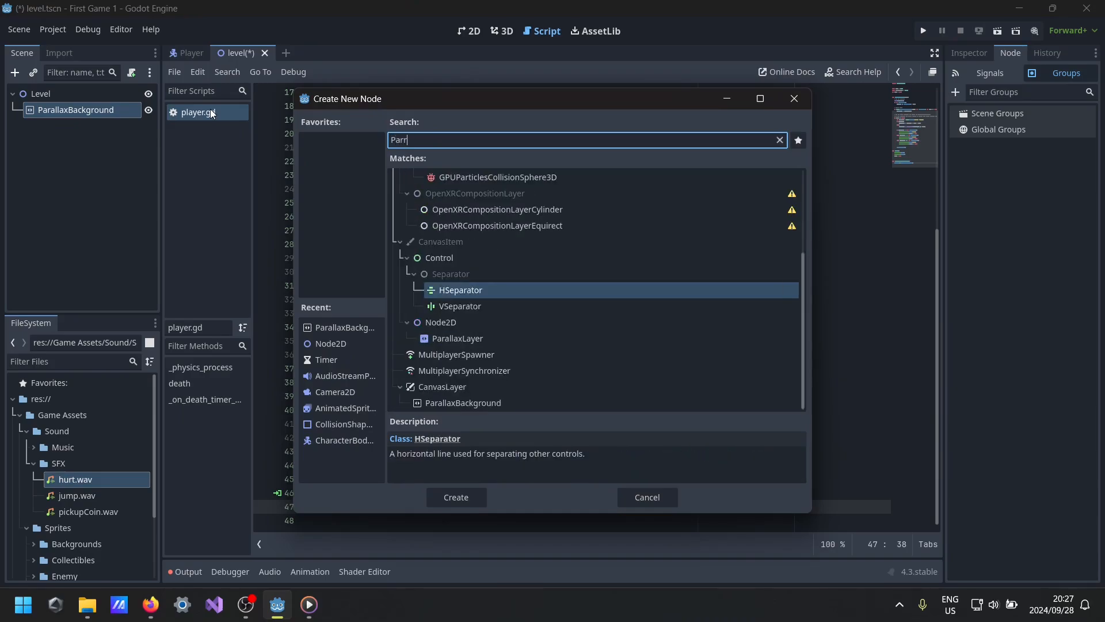
key("BackSpace")
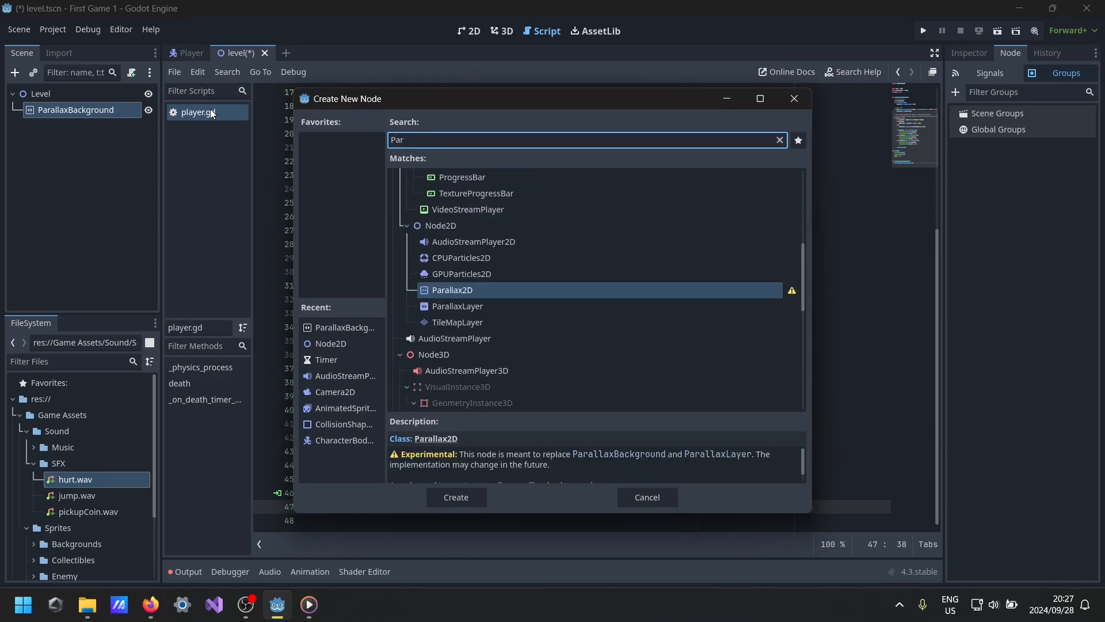
left_click(471, 307)
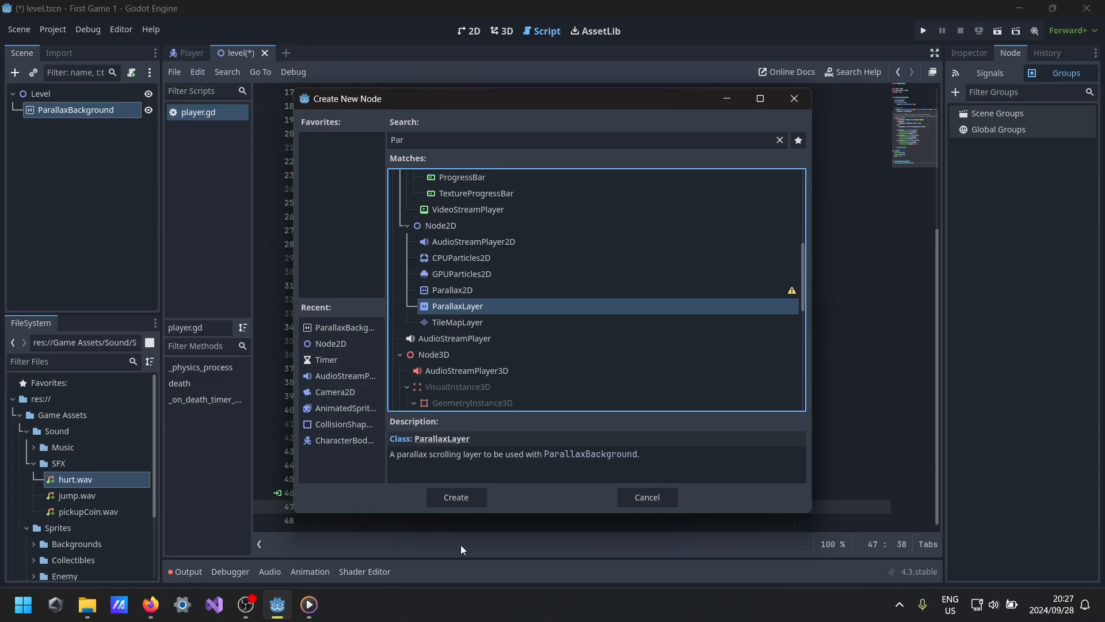
left_click(471, 504)
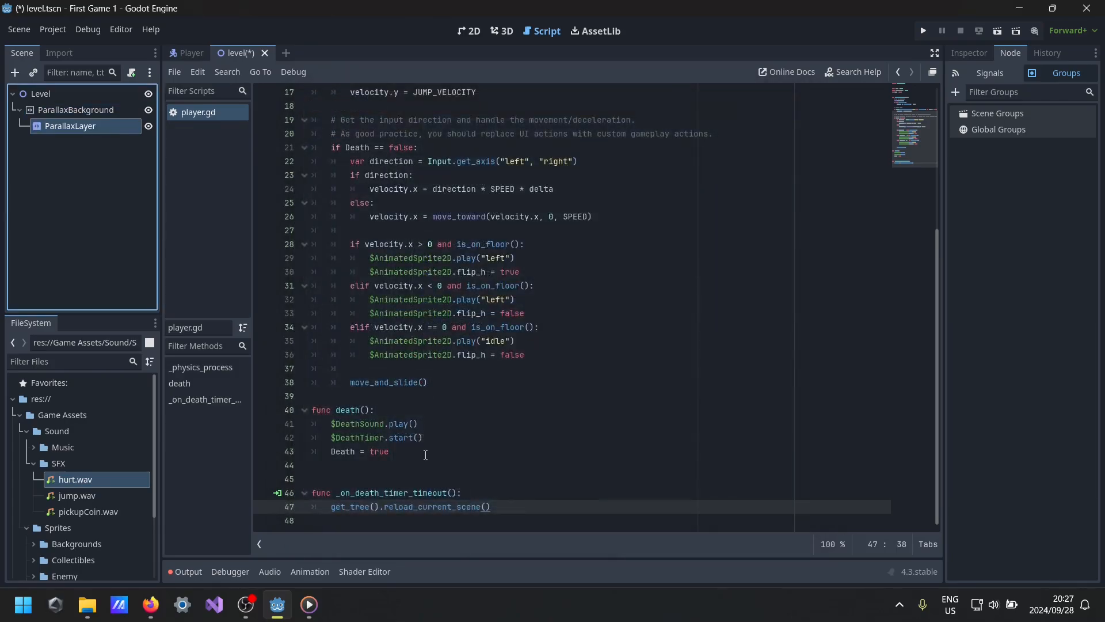
- Add a Sprite2D node as a child of ParallaxLayer and save the scene from the 2D workspace
left_click(91, 126)
left_click(102, 168)
left_click(15, 72)
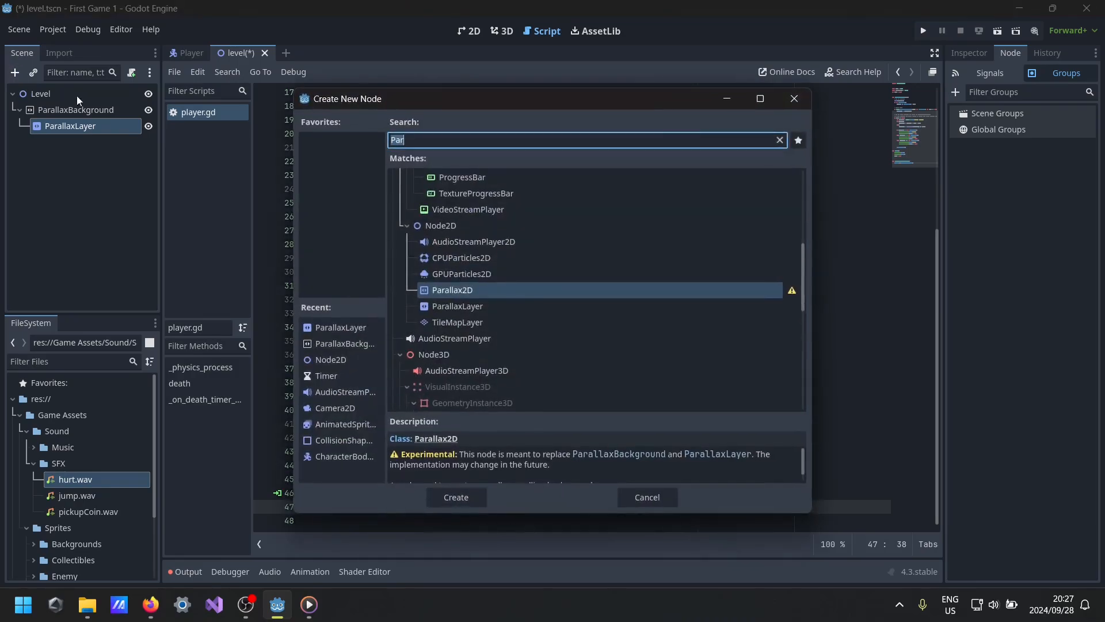
type("spri")
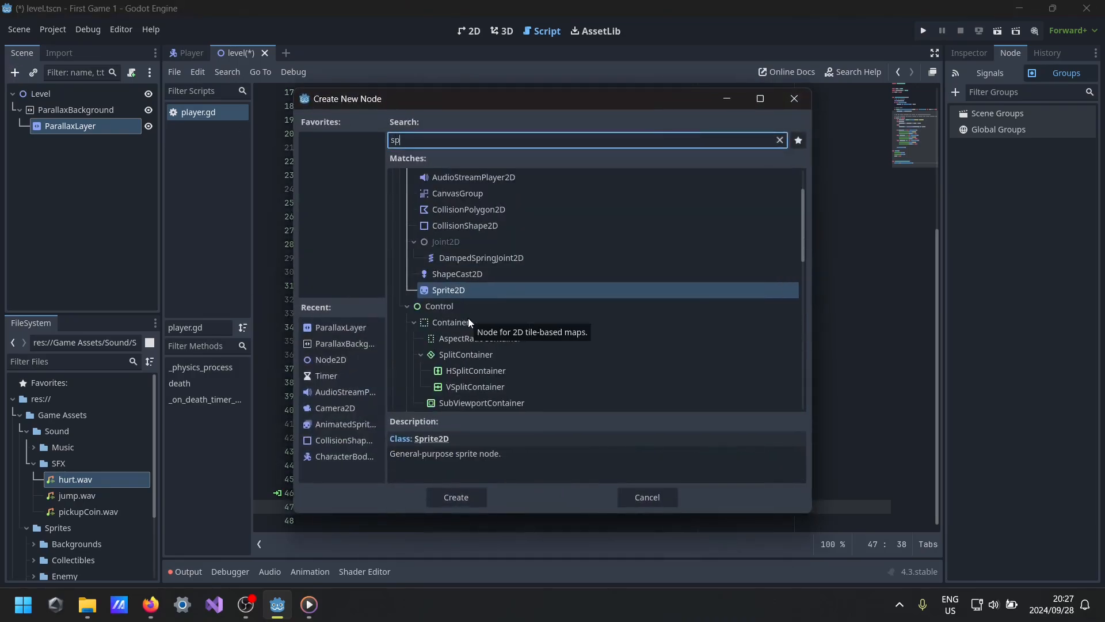
key("Return")
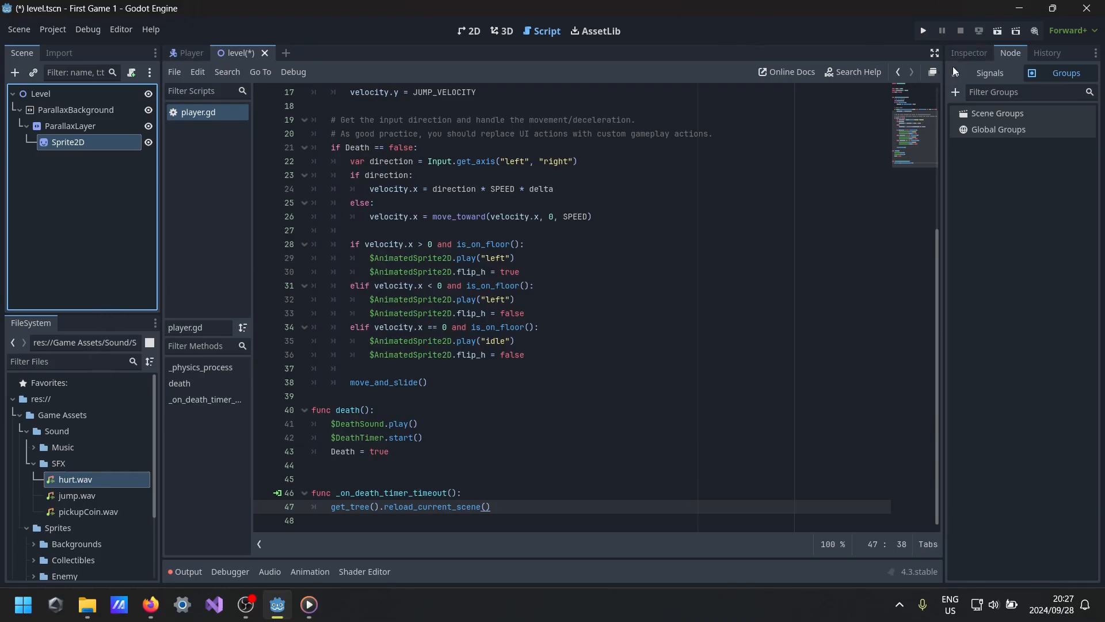
left_click(473, 32)
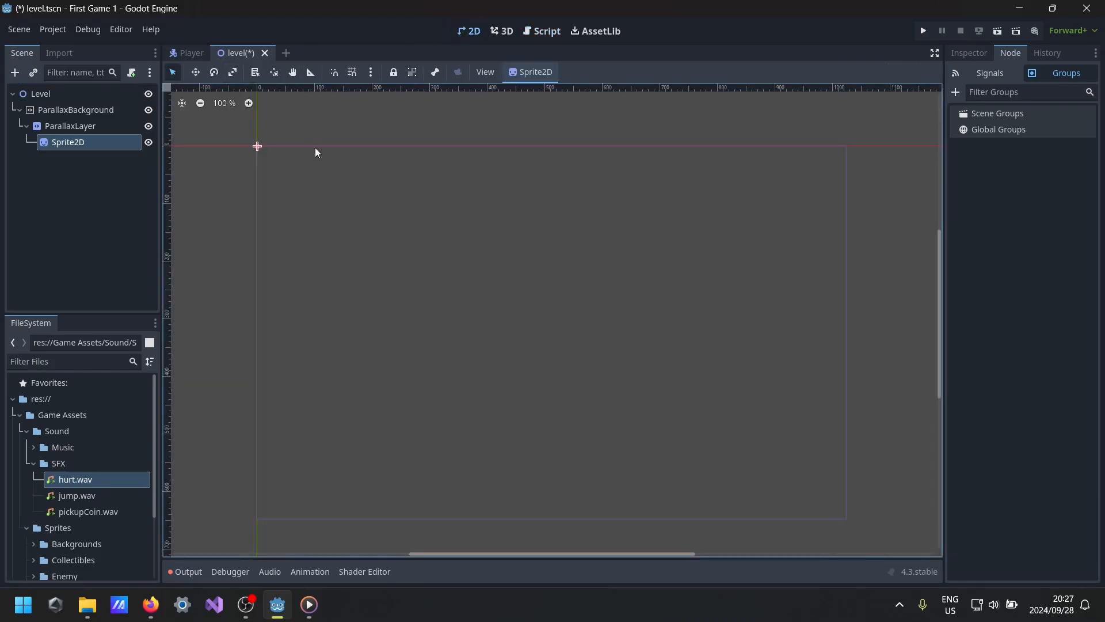
key("ctrl+s")
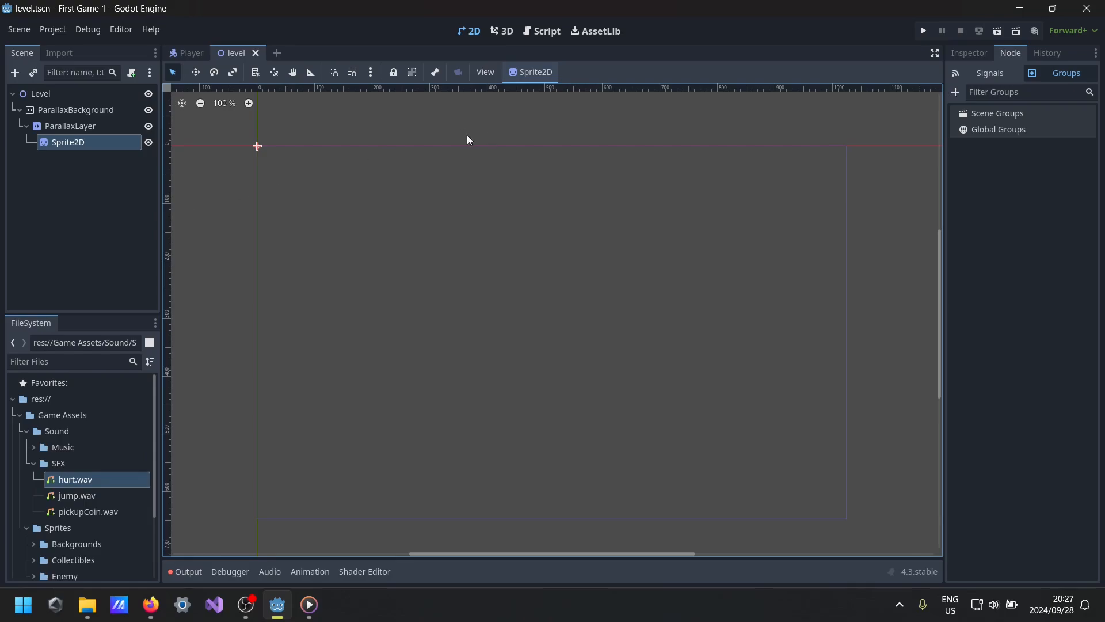
- Assign background.png from the Sprites/Backgrounds folder as the Sprite2D's texture
left_click(69, 147)
left_click(968, 54)
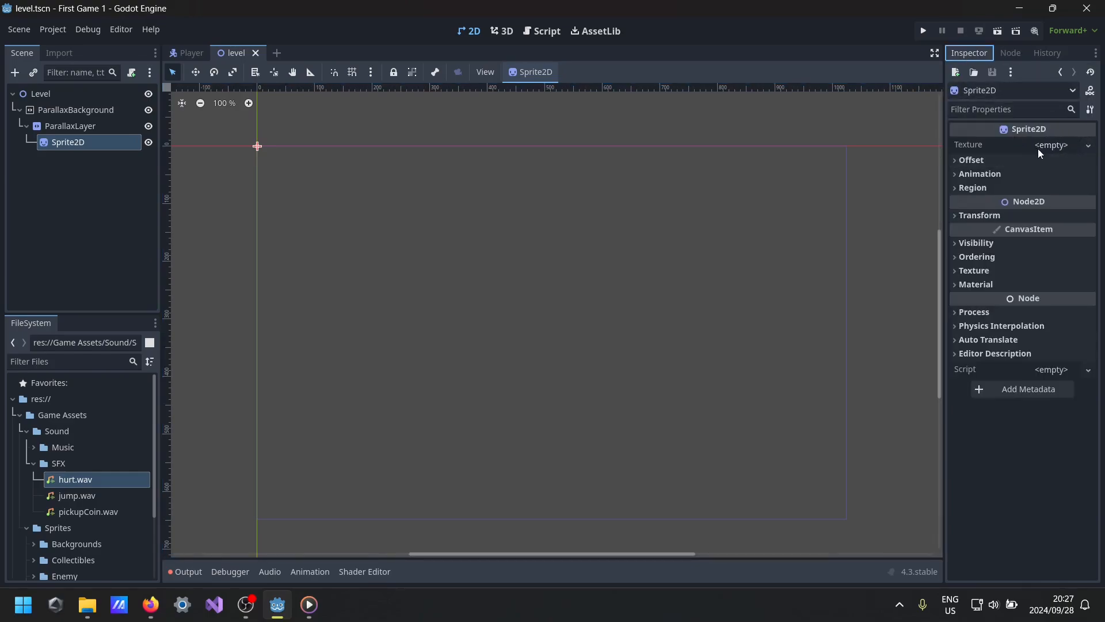
left_click(34, 464)
left_click(52, 481)
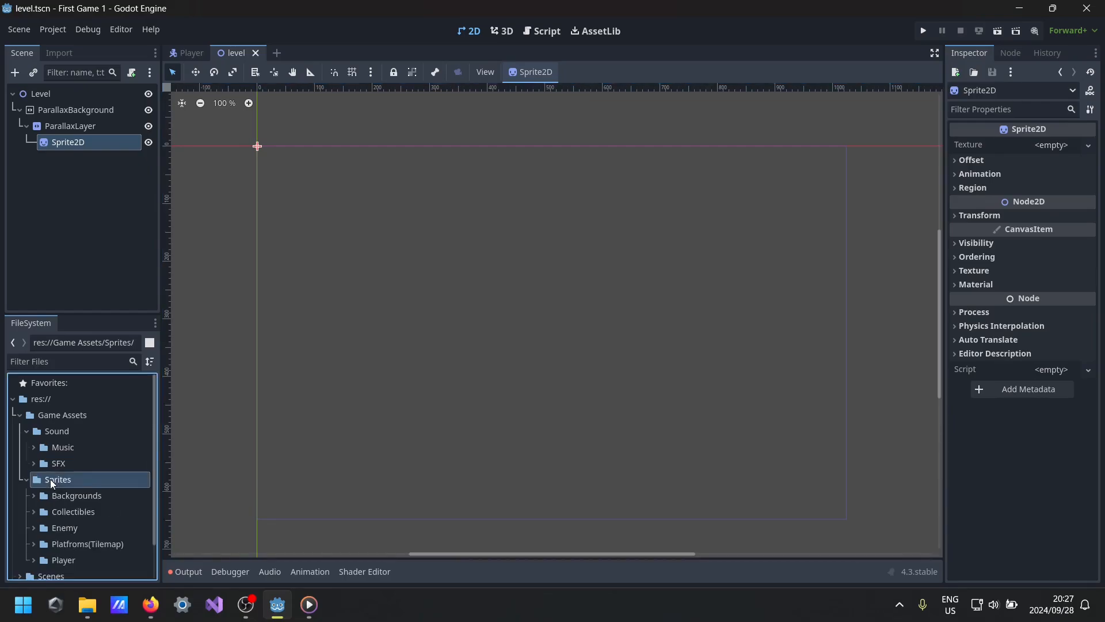
left_click(57, 496)
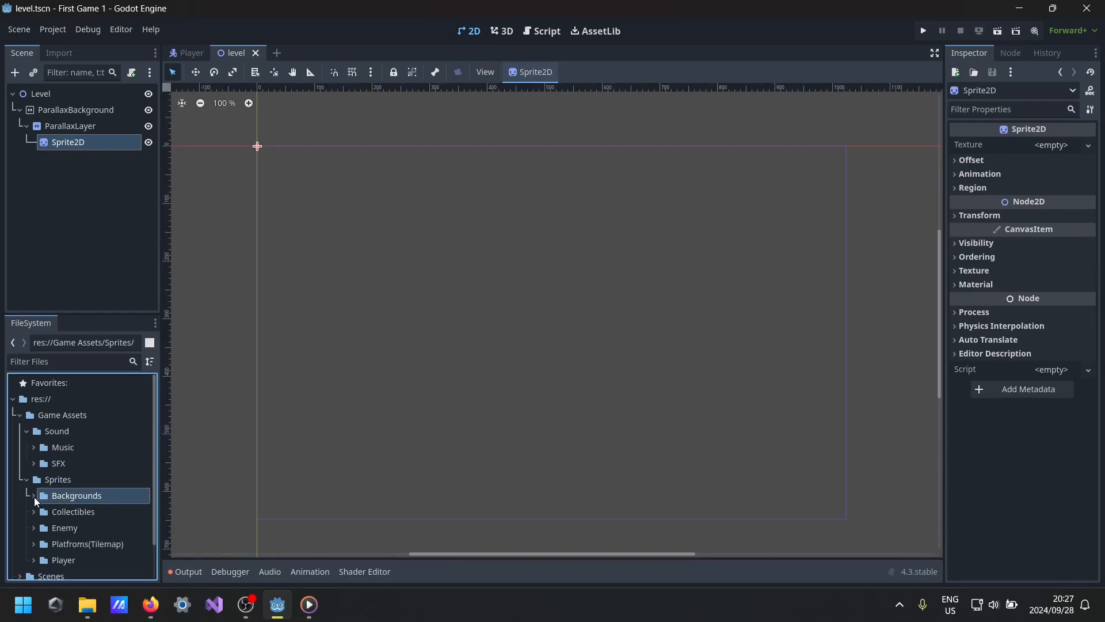
left_click(34, 497)
left_click_drag(71, 517, 1059, 148)
- Examine the background sprite's size and placement relative to the scene origin and the viewport frame
scroll(578, 298, "down", 2)
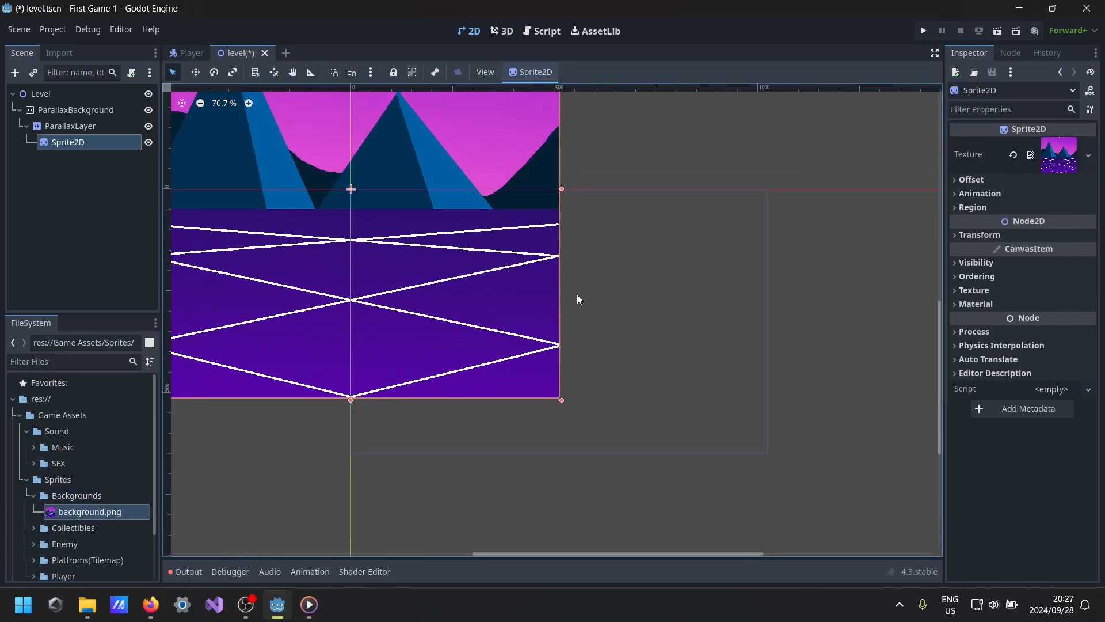
scroll(578, 296, "down", 5)
middle_click_drag(586, 292, 721, 356)
scroll(759, 232, "up", 4)
scroll(759, 231, "down", 1)
middle_click_drag(759, 233, 777, 219)
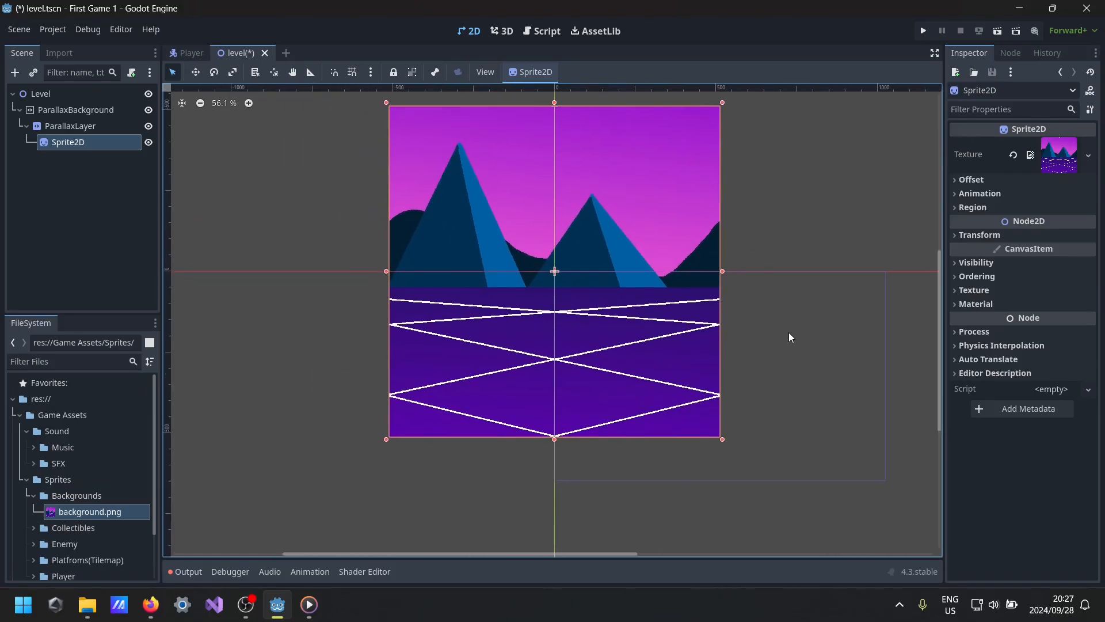
scroll(743, 266, "up", 2)
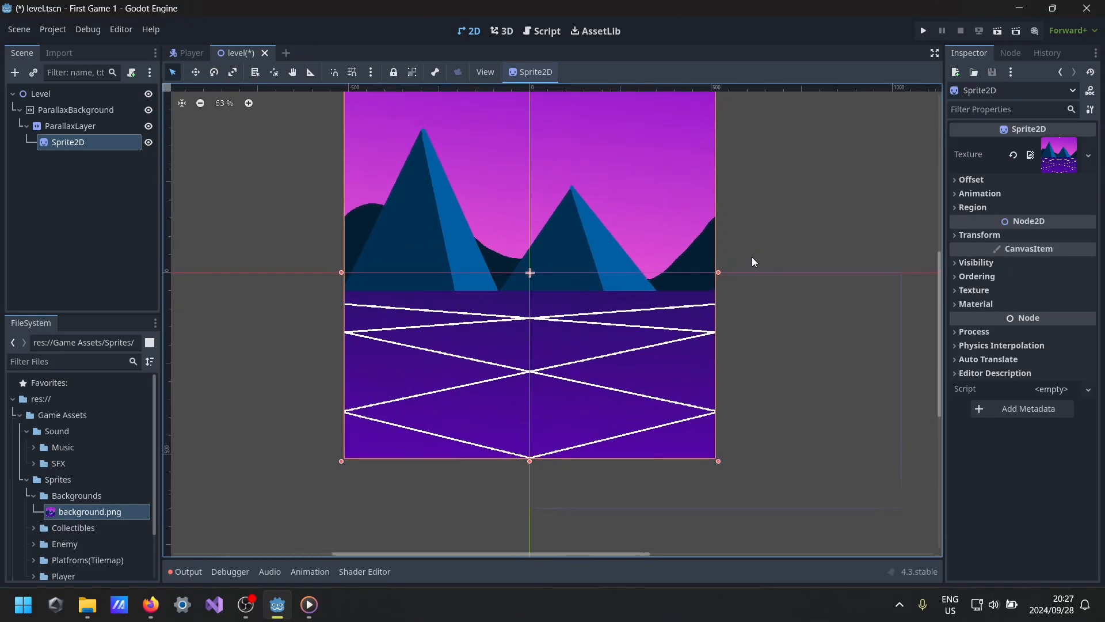
scroll(639, 200, "down", 1)
middle_click_drag(747, 212, 571, 299)
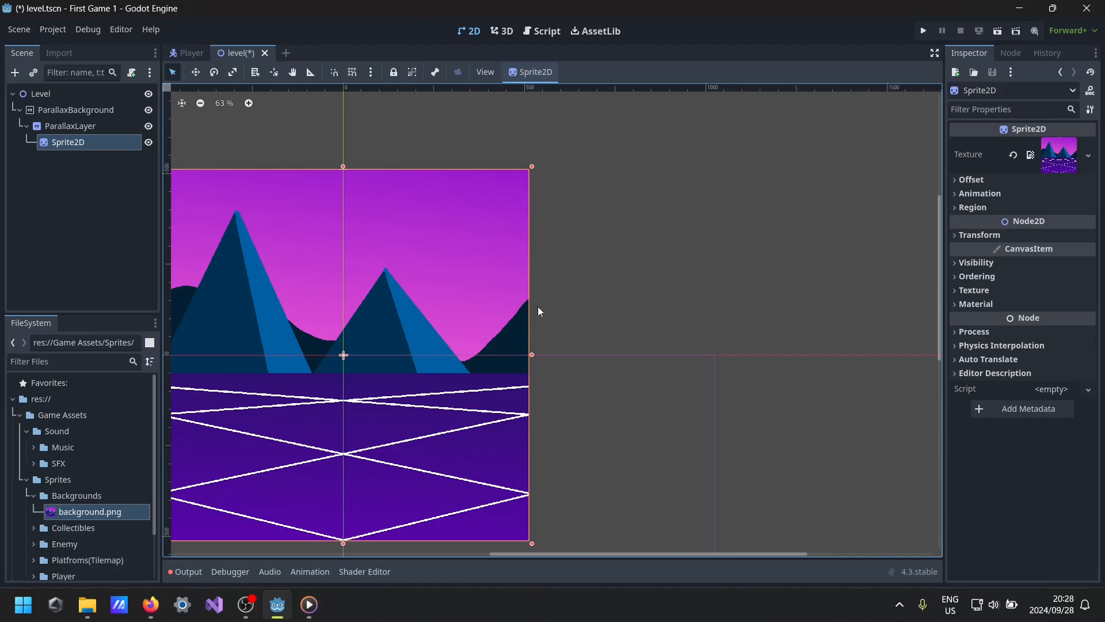
middle_click_drag(578, 372, 728, 333)
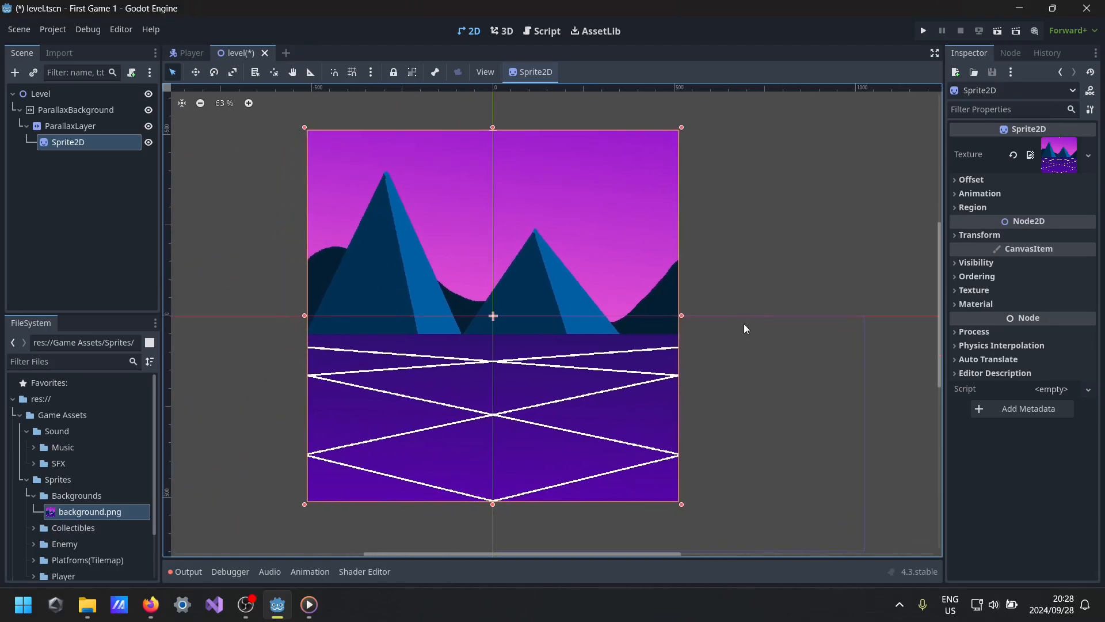
- Set the ParallaxLayer's horizontal (x) motion mirroring to 1024
left_click(81, 126)
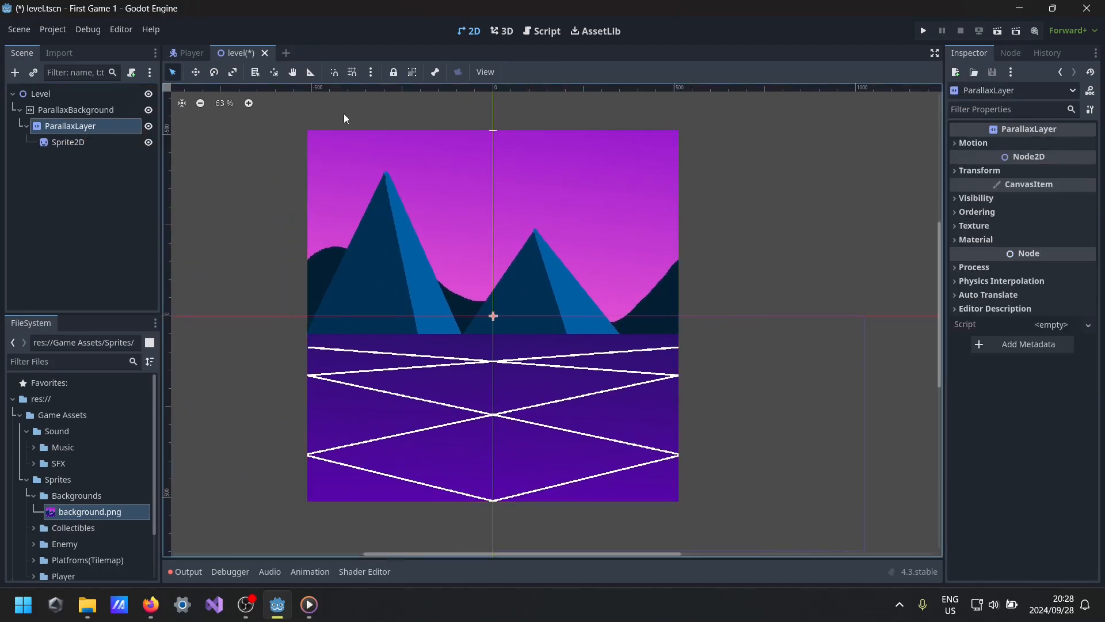
left_click(1011, 142)
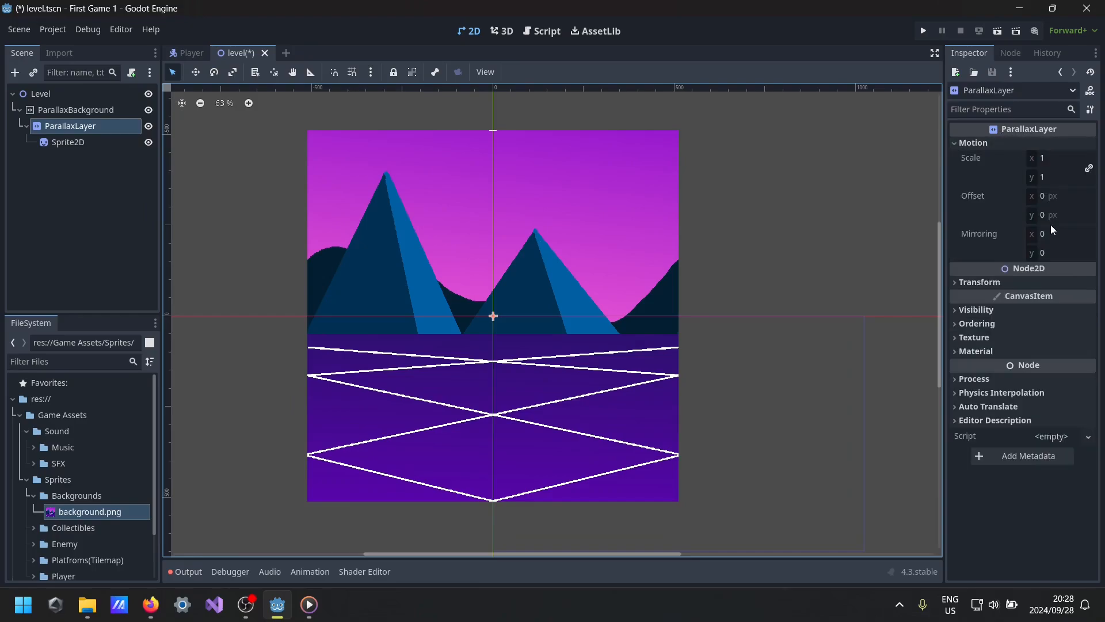
left_click(1057, 238)
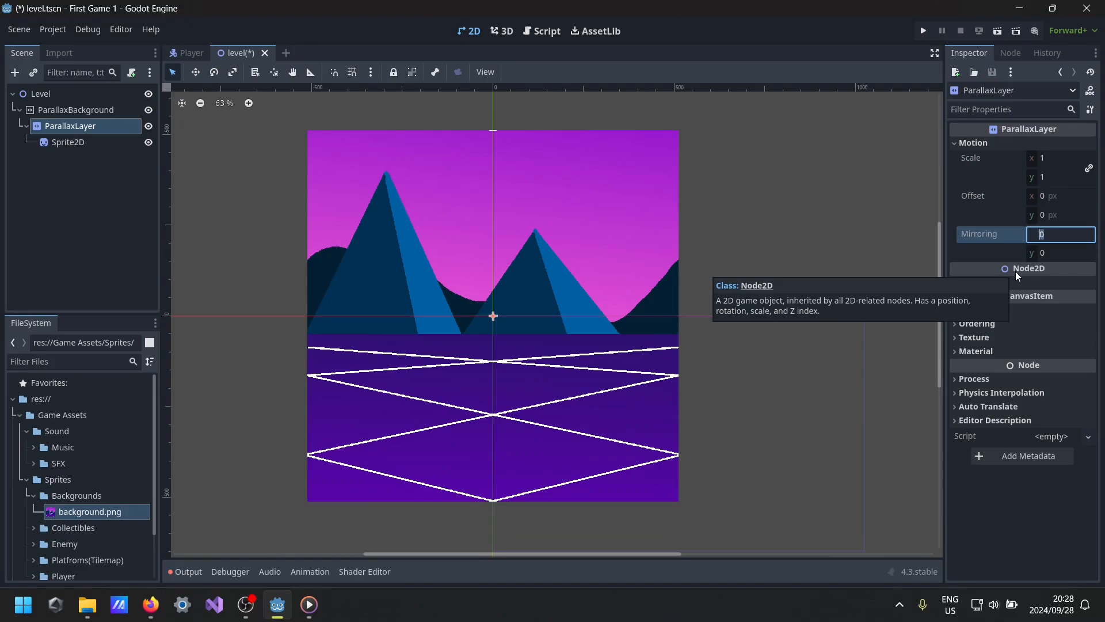
type("1024")
key("Return")
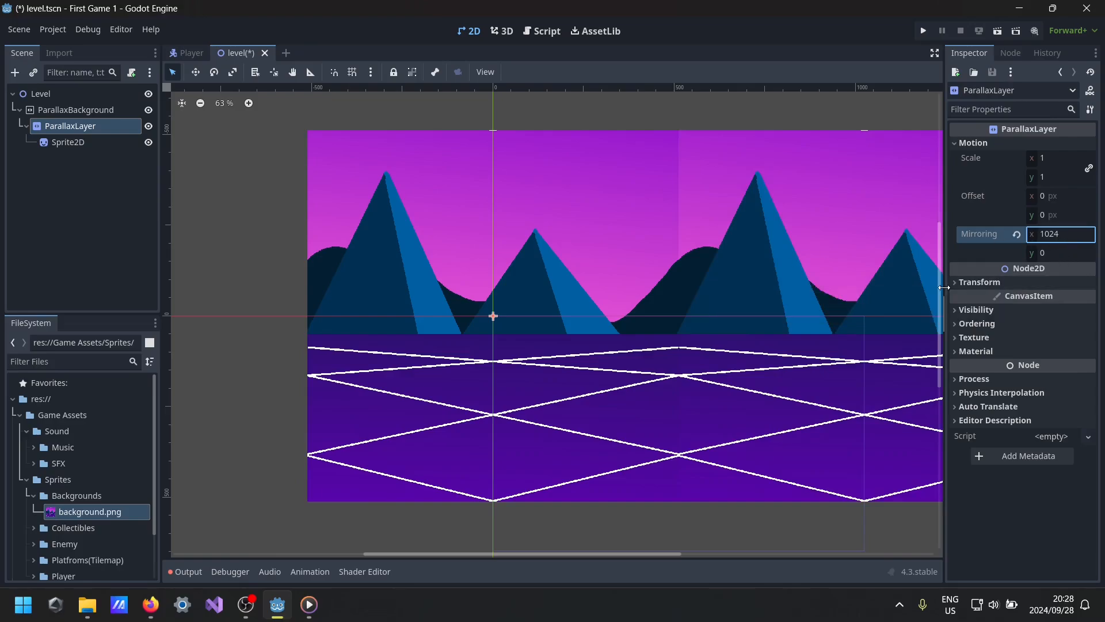
middle_click_drag(826, 313, 746, 321)
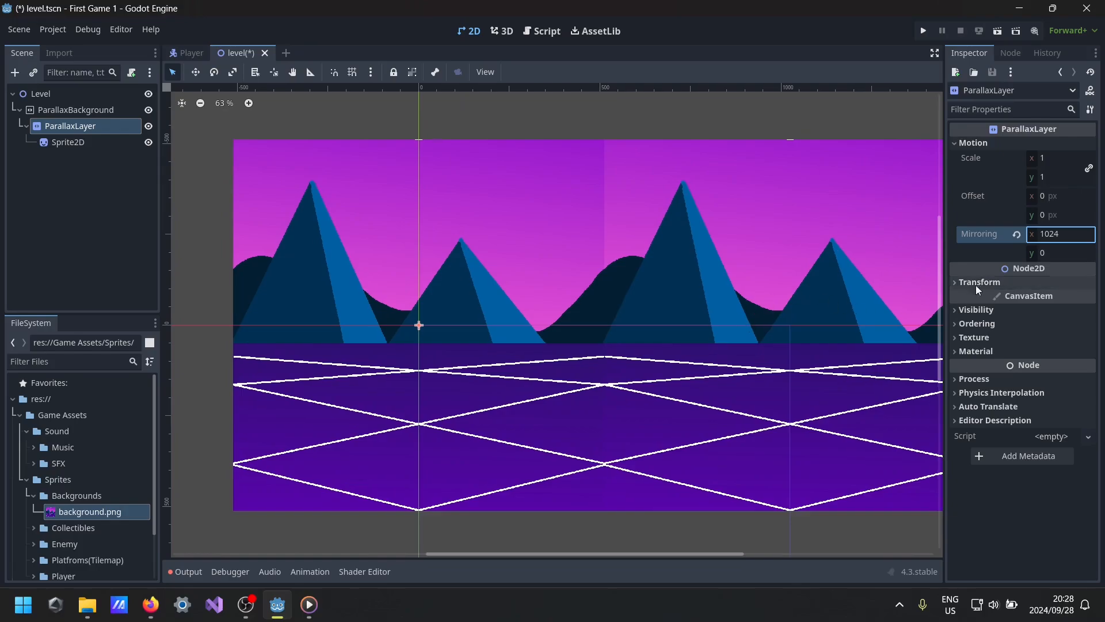
- Set the ParallaxLayer's vertical (y) motion mirroring to 1024 and check the repeated background
left_click(1062, 252)
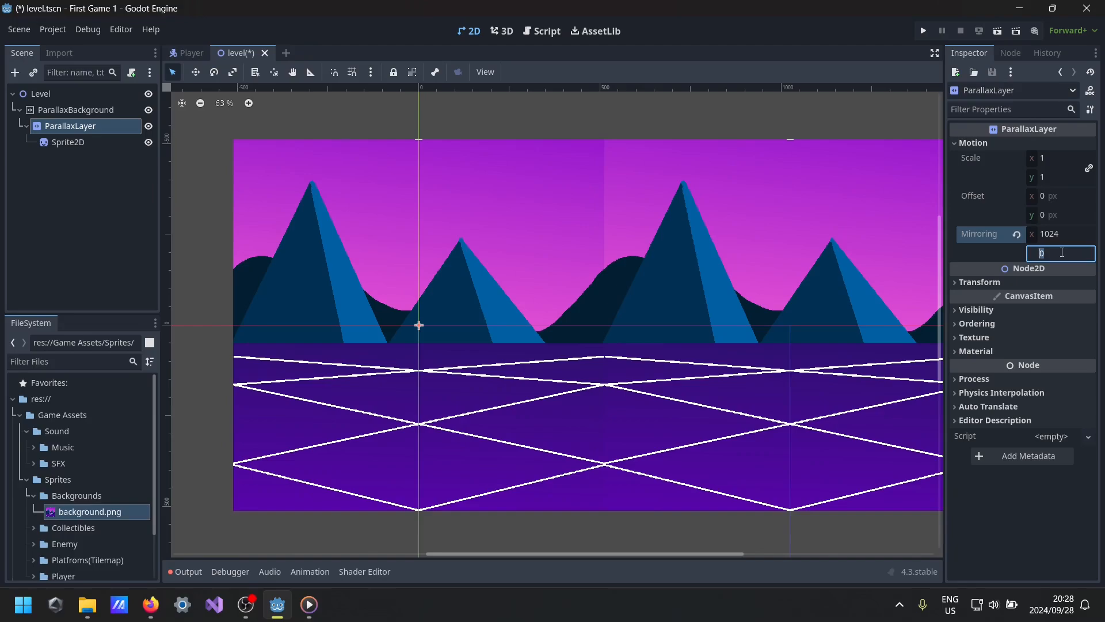
type("1024")
key("Return")
scroll(740, 439, "down", 2)
middle_click_drag(740, 439, 654, 358)
middle_click_drag(592, 279, 658, 367)
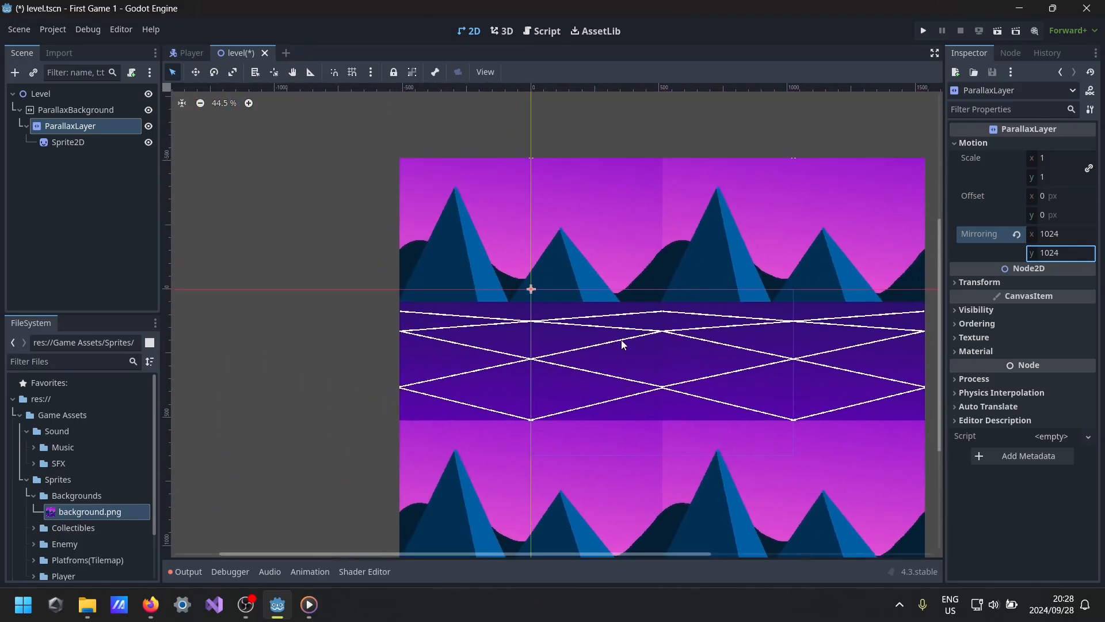
scroll(621, 340, "down", 1)
middle_click_drag(621, 340, 561, 259)
scroll(562, 259, "down", 1)
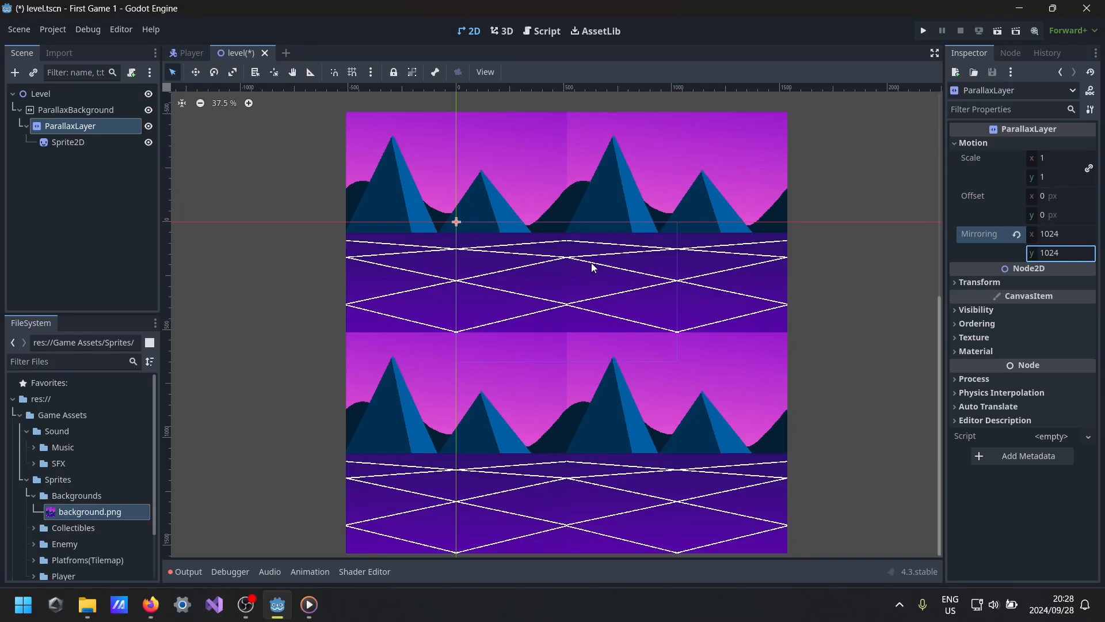
- Add a TileMapLayer node as a child of the Level root, choosing it instead of the deprecated TileMap
left_click(40, 95)
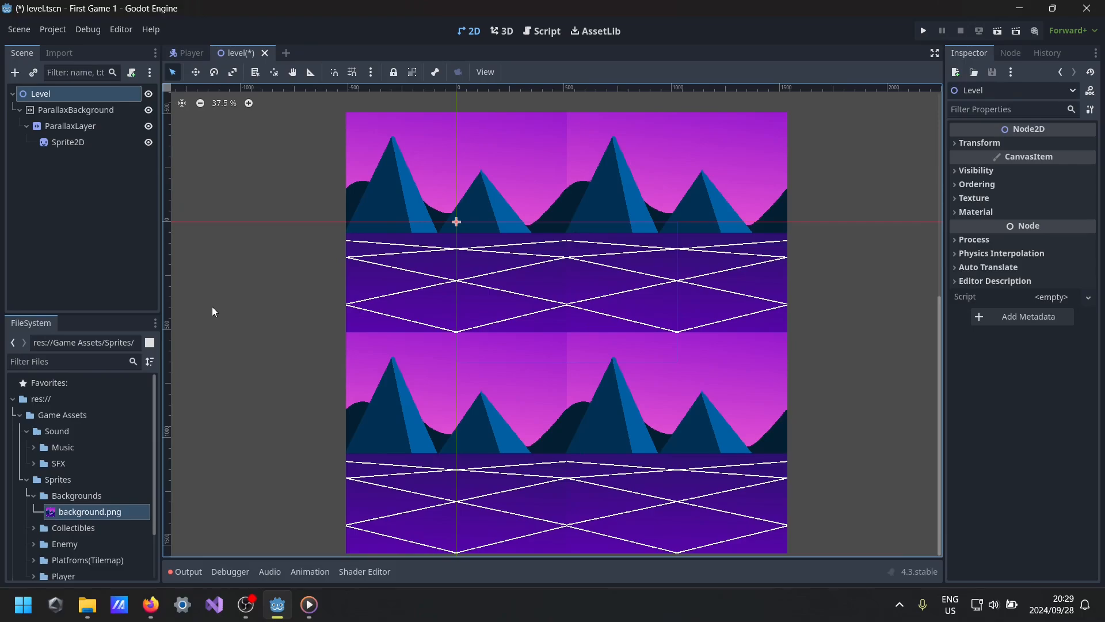
left_click(16, 73)
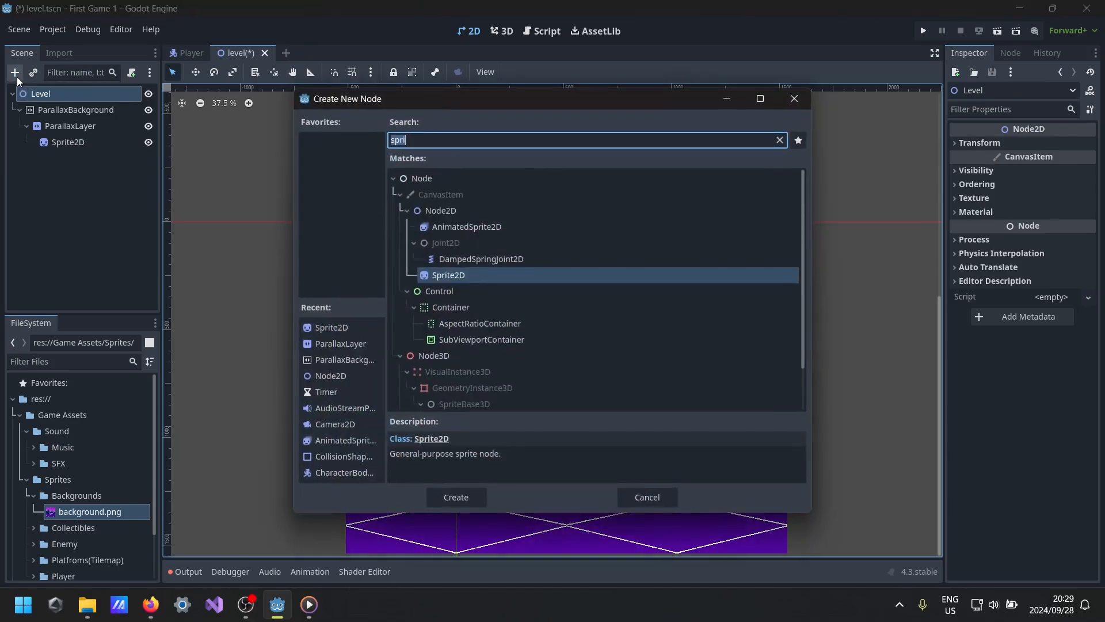
type("tile")
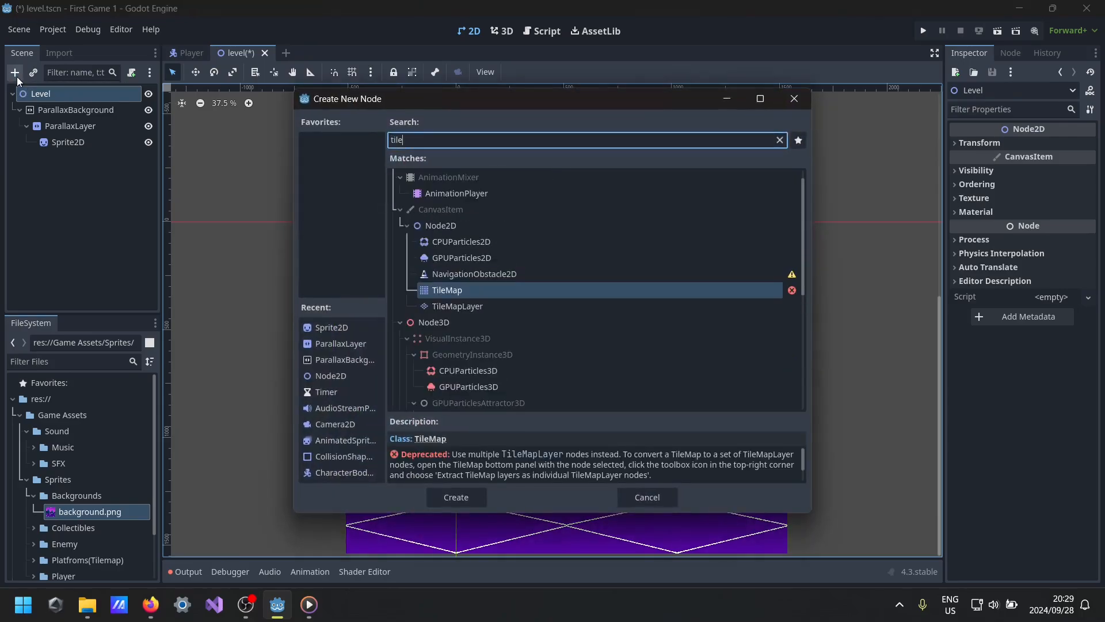
key("Down")
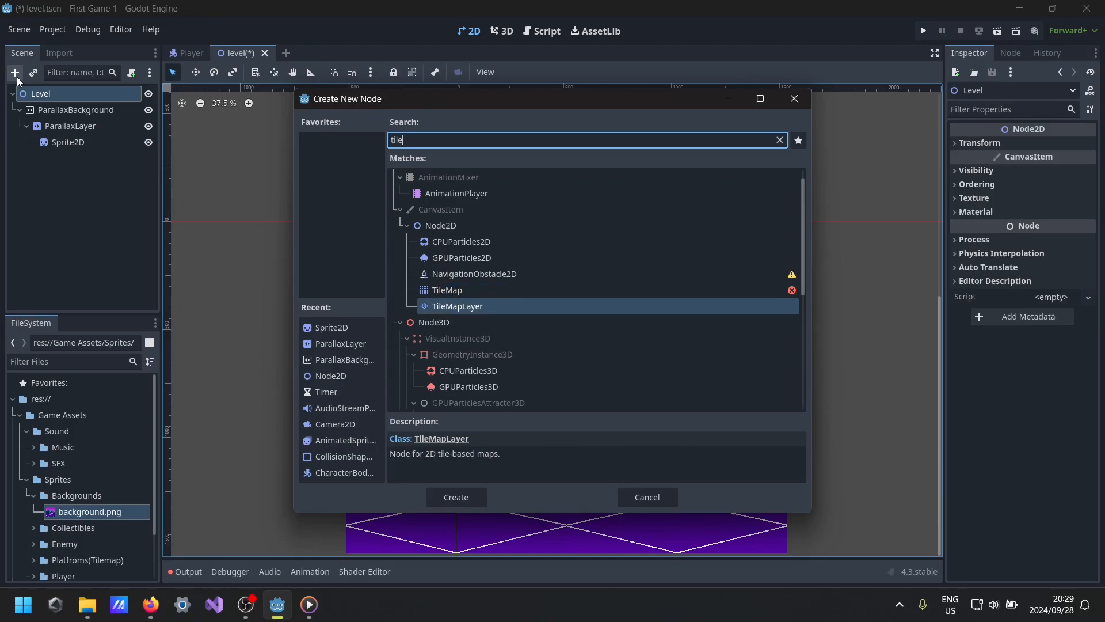
key("Up")
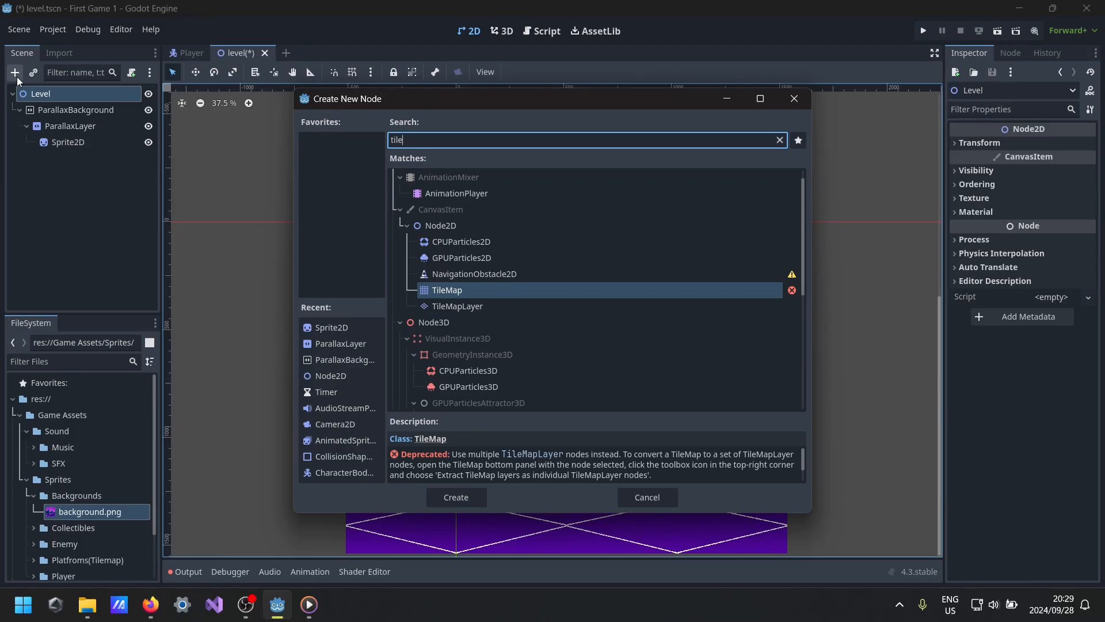
key("Down")
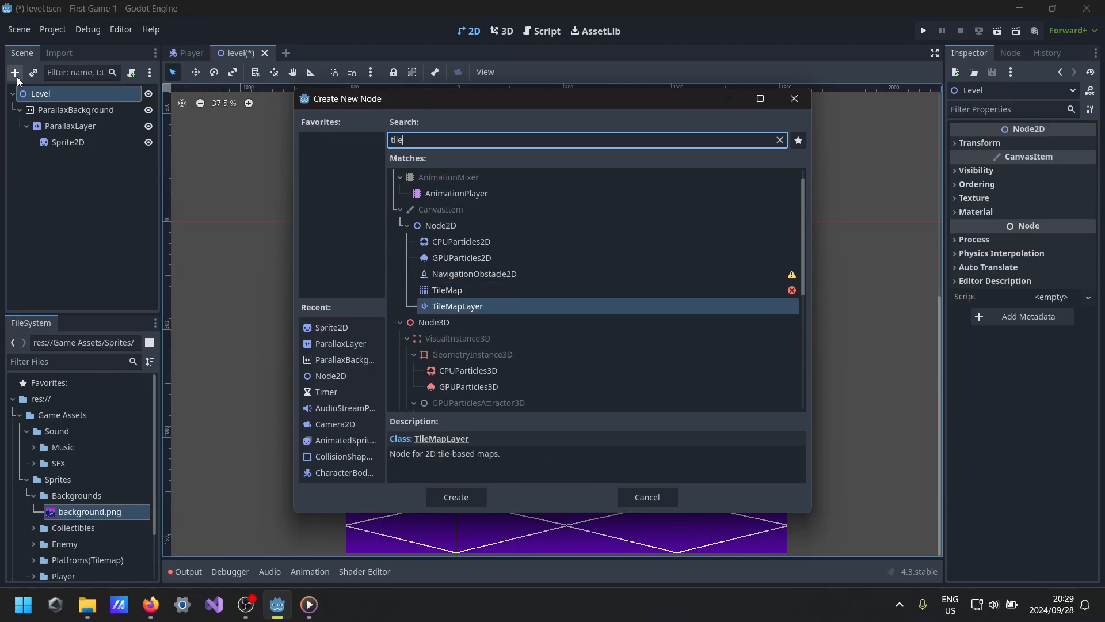
key("Return")
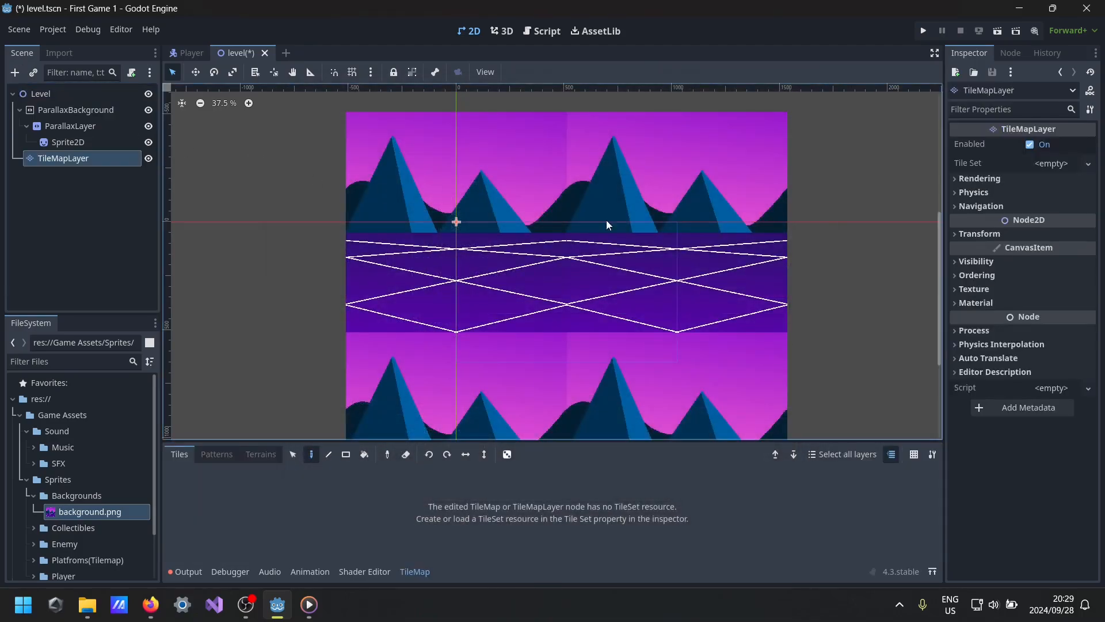
left_click(1062, 182)
left_click(1062, 182)
left_click(1034, 193)
left_click(1032, 195)
- Expand the Platfroms(Tilemap) folder under Sprites in the project files to list its floor and platform images
scroll(51, 524, "down", 3)
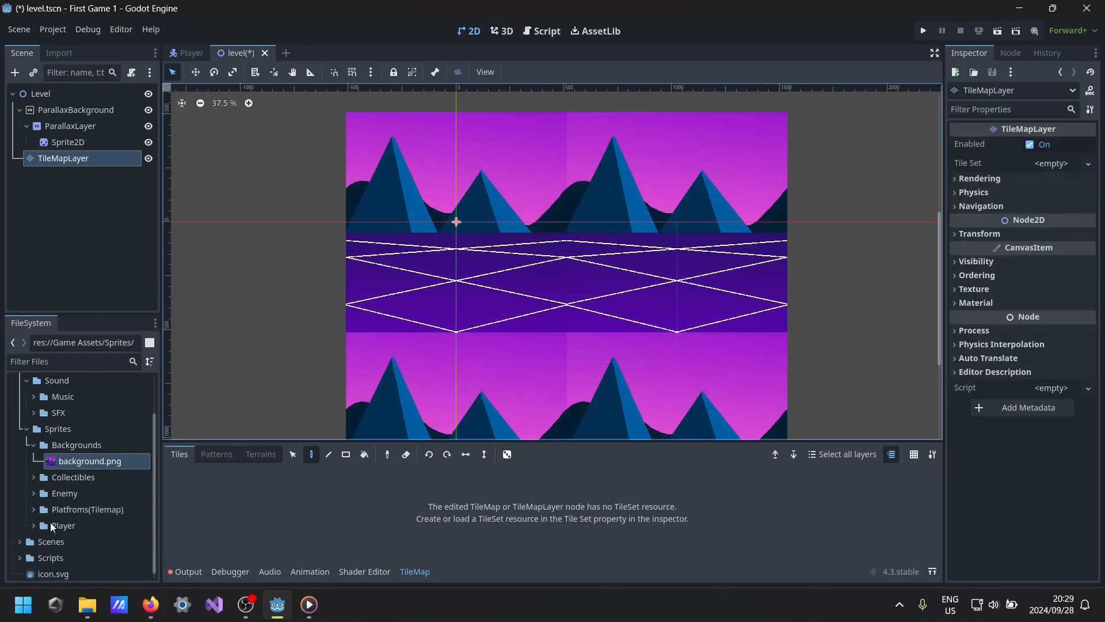
left_click(37, 506)
left_click(34, 501)
scroll(61, 498, "down", 4)
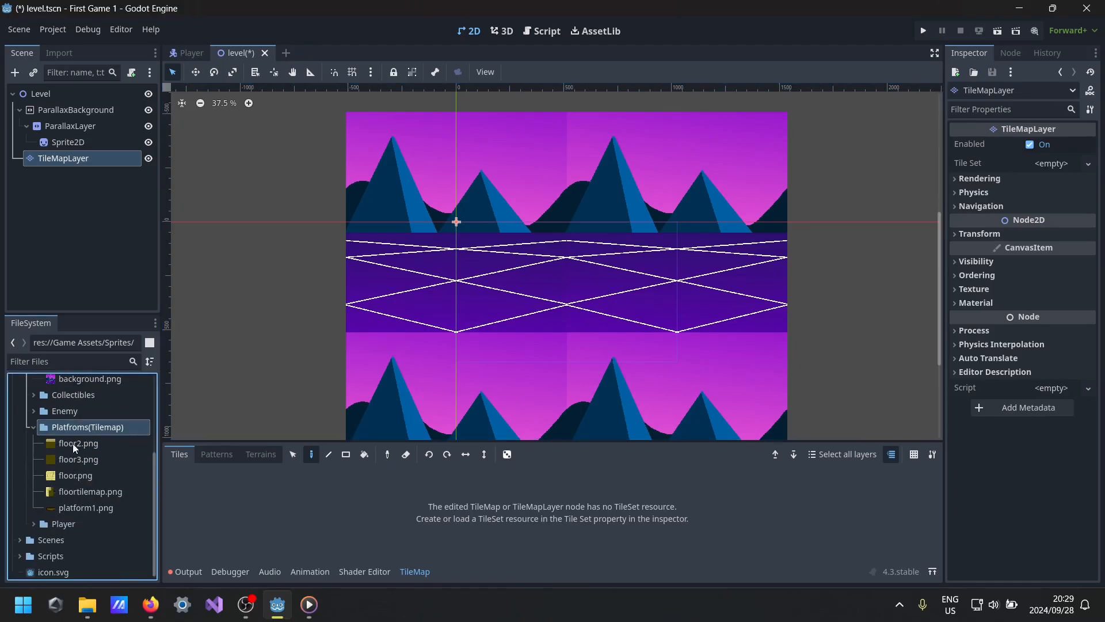
- Create a new TileSet resource for the TileMapLayer's Tile Set property
left_click(92, 492)
left_click_drag(77, 492, 1045, 164)
left_click(1052, 164)
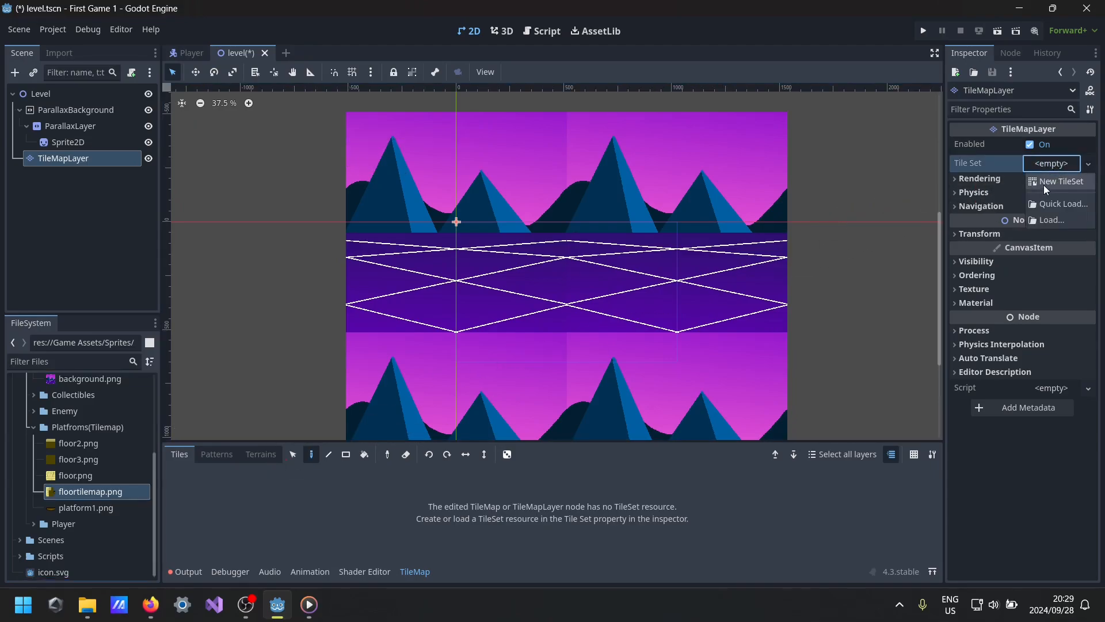
left_click(1044, 184)
left_click(1052, 166)
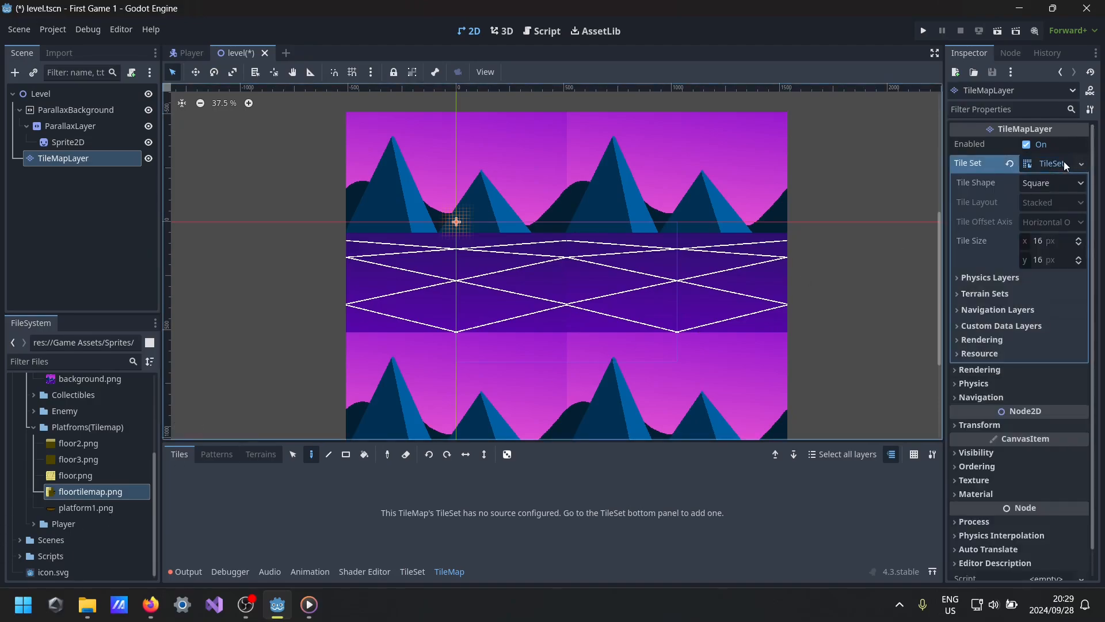
left_click(1064, 163)
- Add floortilemap.png to the TileSet as an atlas source, declining the automatic creation of tiles
left_click(65, 494)
left_click_drag(65, 495, 267, 488)
left_click(406, 569)
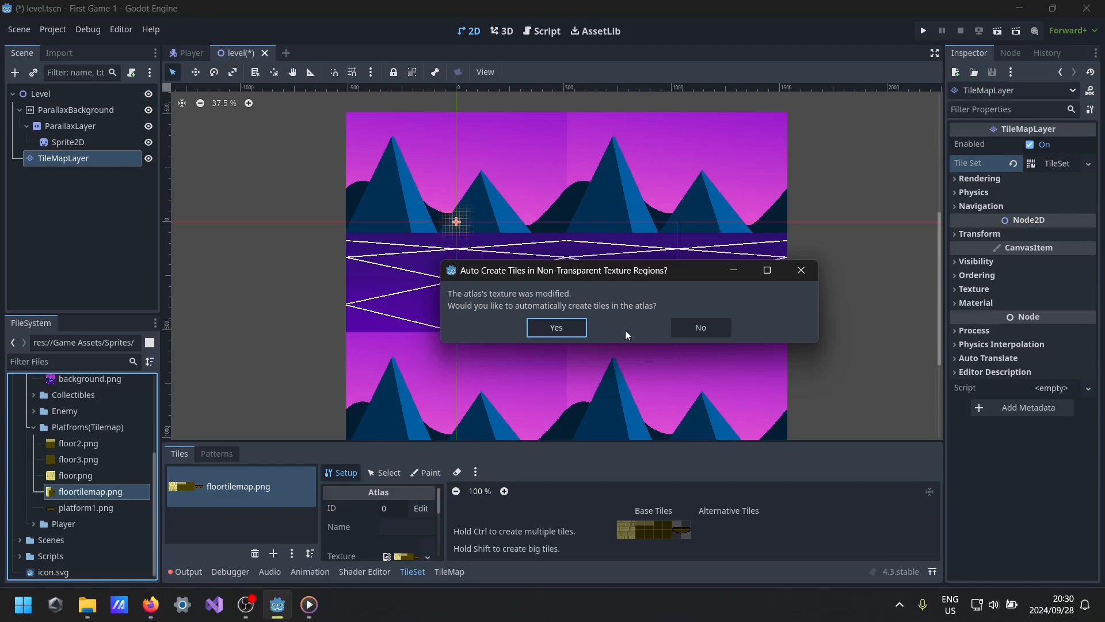
left_click(716, 324)
- Set the floortilemap.png atlas texture region size to 32 x 32 px, with the TileSet editor enlarged
scroll(589, 383, "up", 8)
middle_click_drag(517, 329, 575, 440)
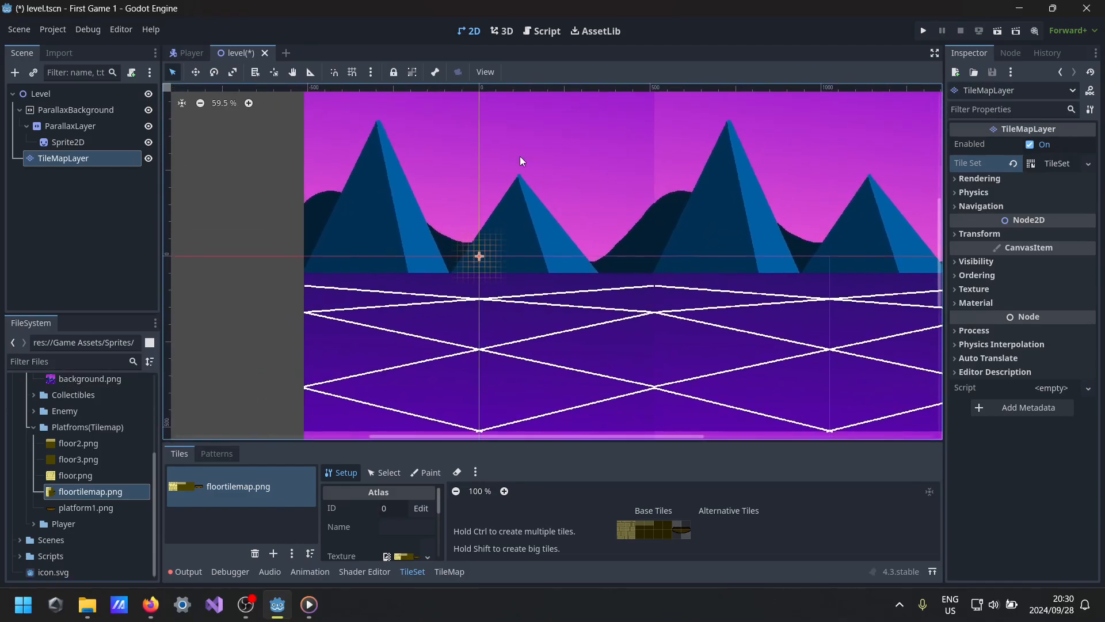
left_click_drag(526, 441, 576, 306)
scroll(639, 448, "up", 10)
middle_click_drag(592, 504, 602, 533)
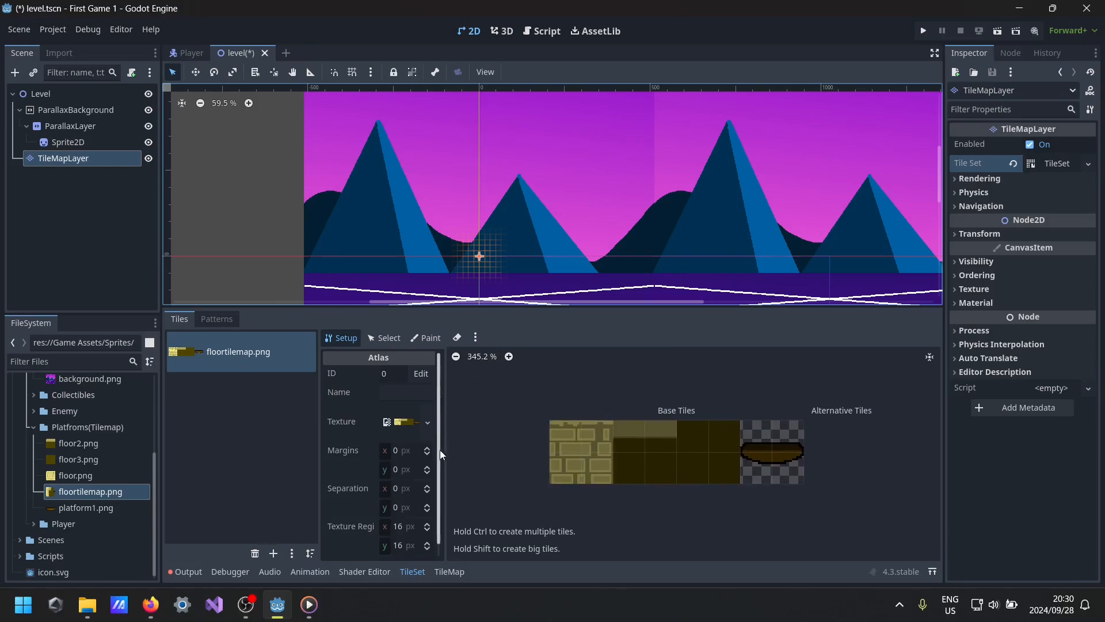
scroll(438, 450, "down", 1)
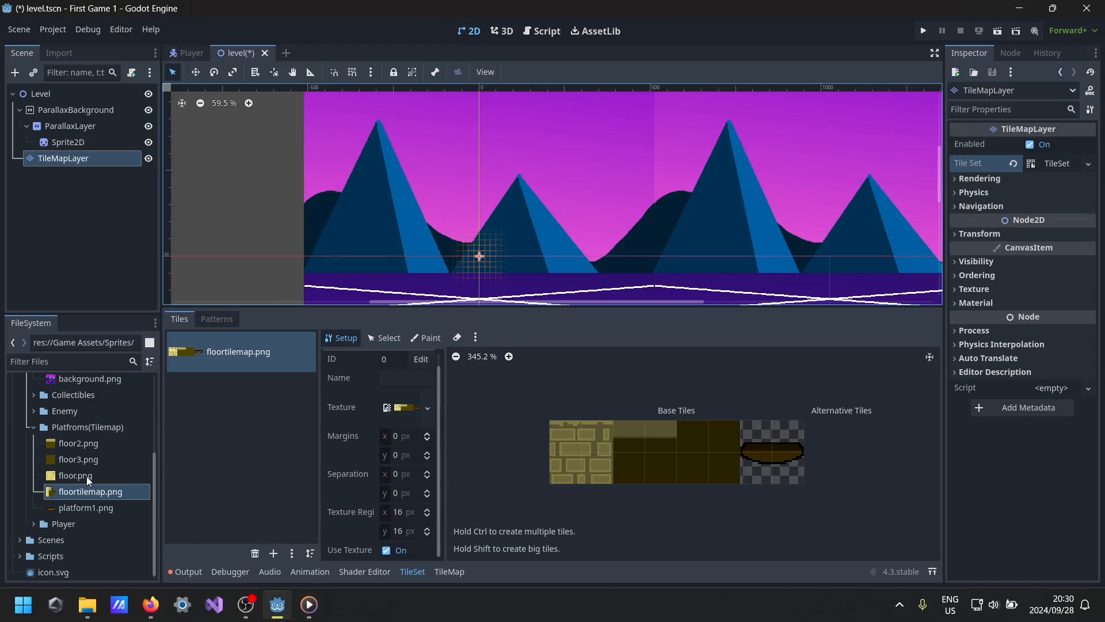
left_click(65, 475)
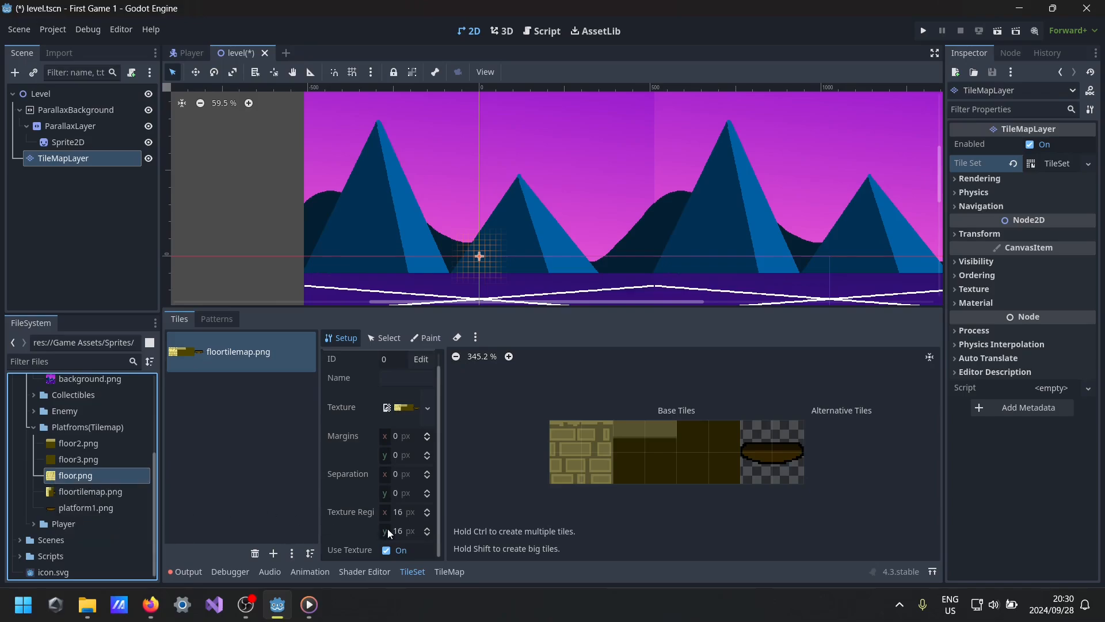
left_click(400, 513)
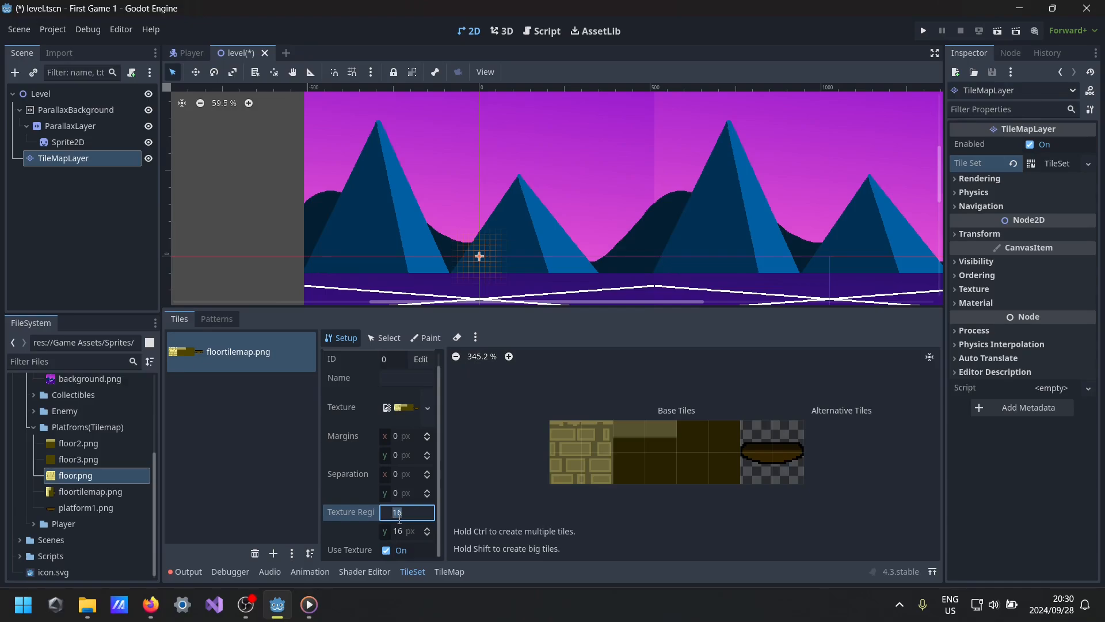
type("32")
key("Return")
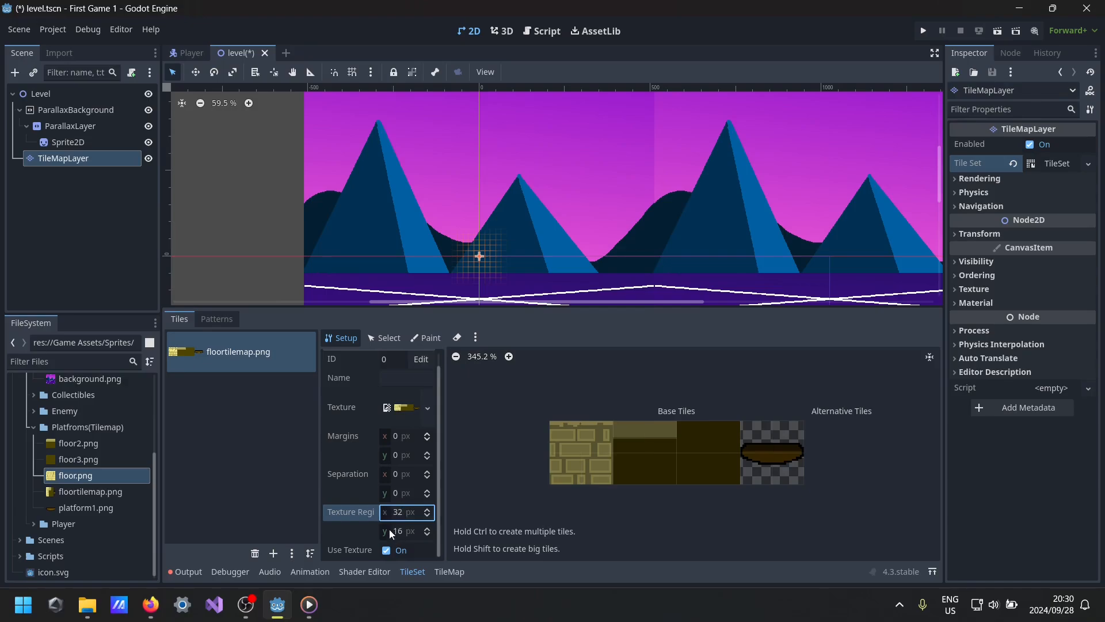
type("32")
key("Return")
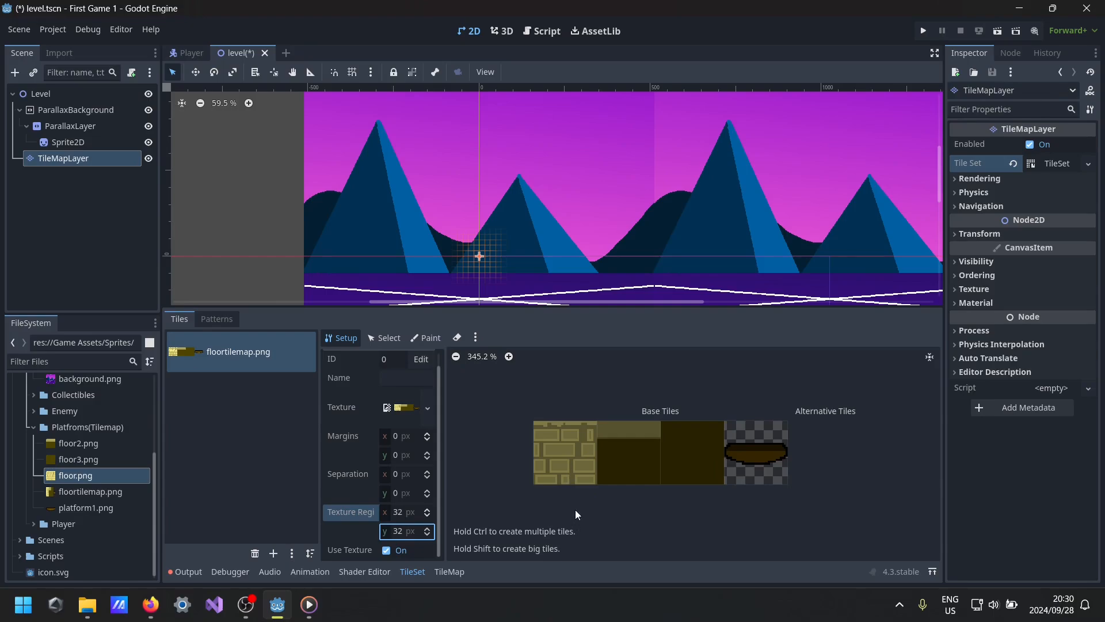
- Create four base tiles in the atlas: the brick floor, the two dark floor blocks and the platform
left_click(577, 467)
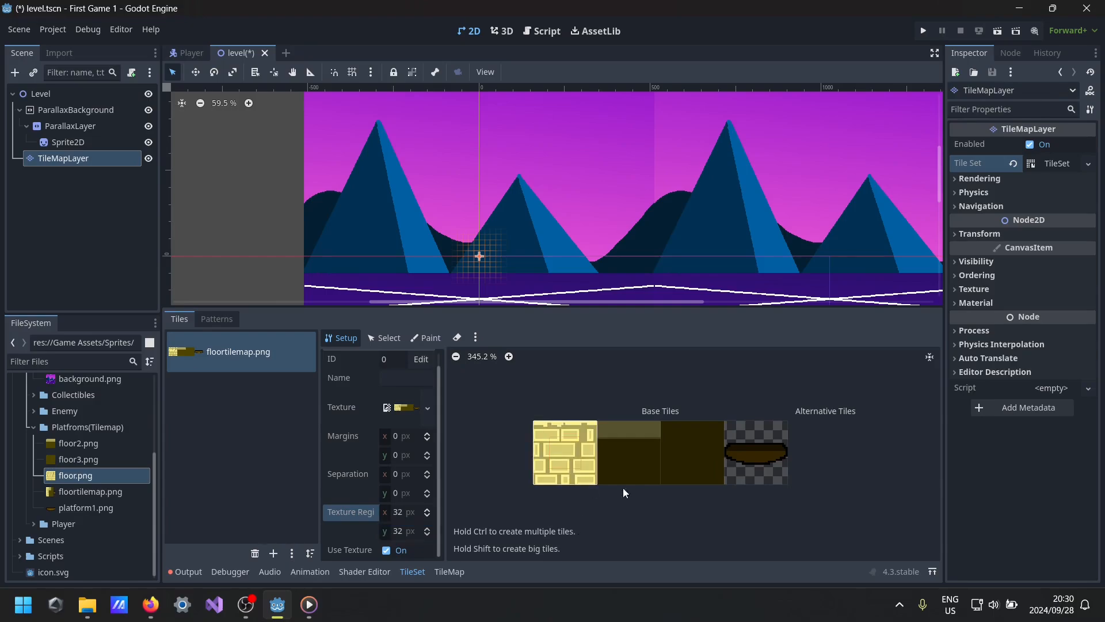
left_click(631, 469)
left_click(695, 463)
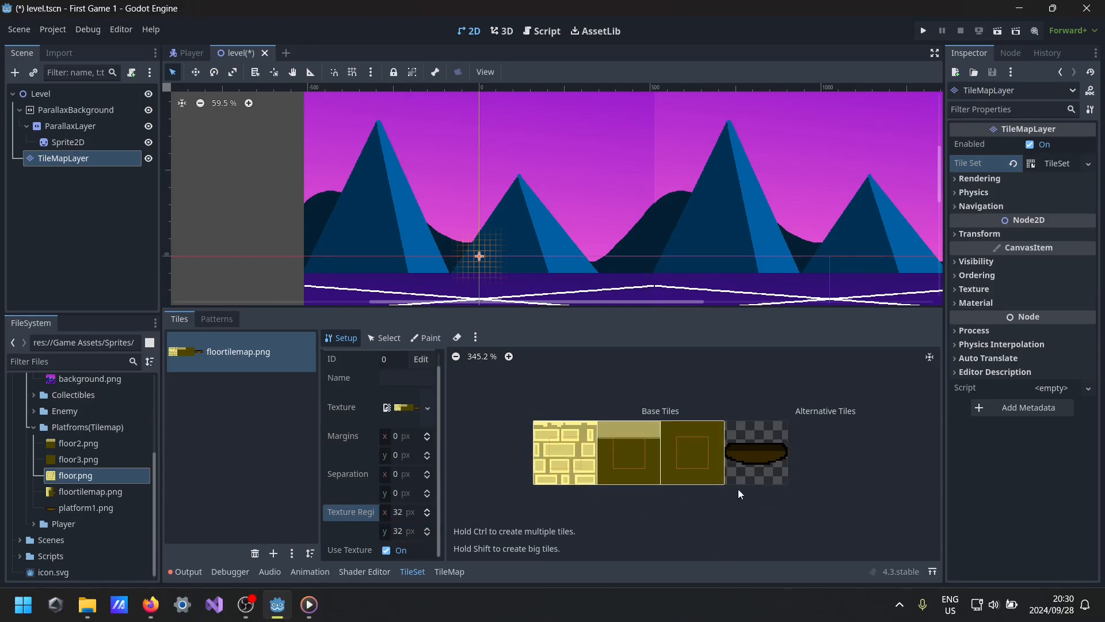
left_click(758, 473)
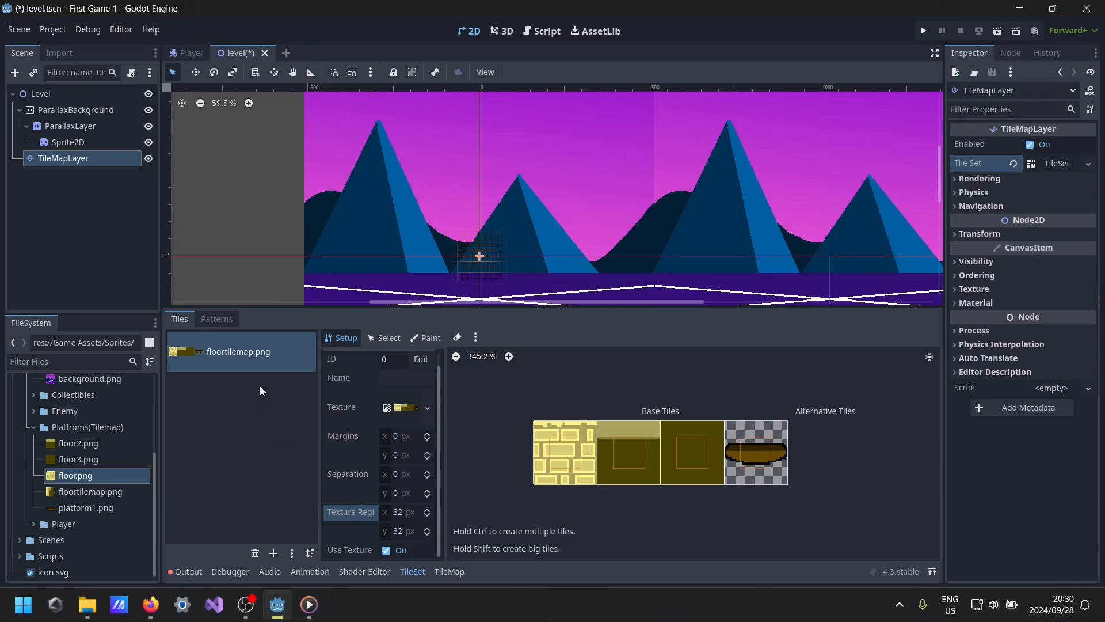
- Add a physics layer element to the TileMapLayer's TileSet and save the level scene
left_click(998, 192)
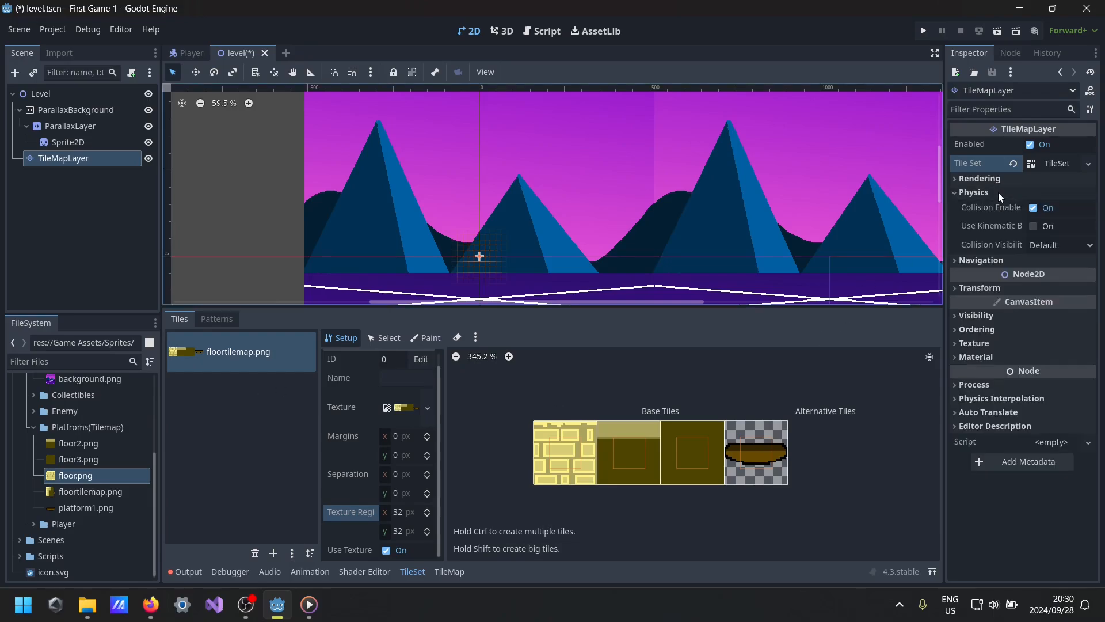
left_click(1002, 257)
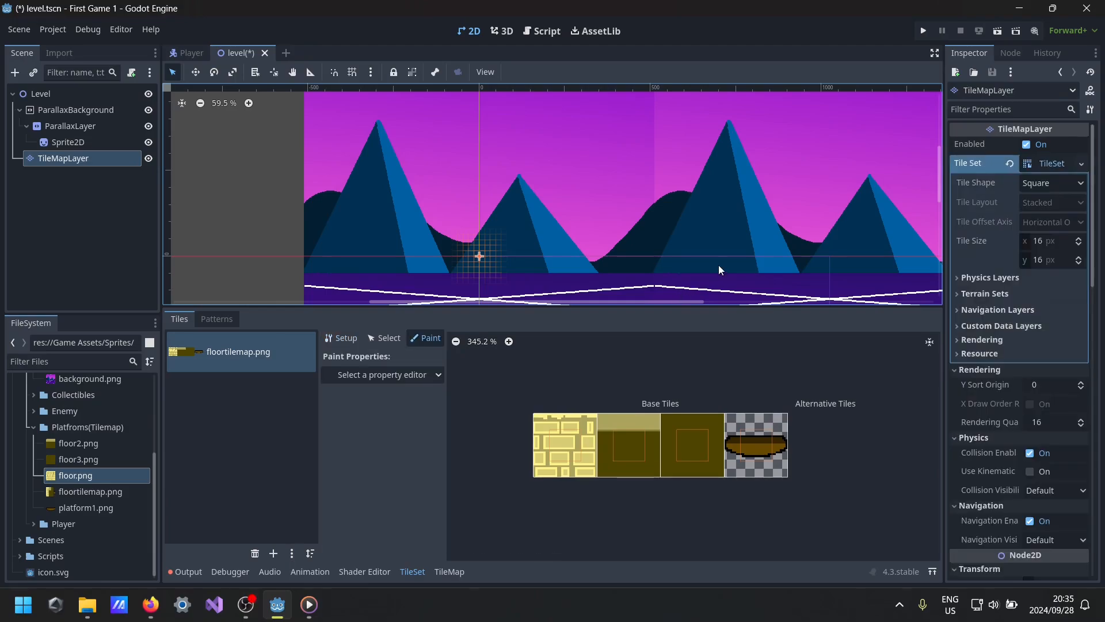
left_click(616, 422)
left_click(982, 278)
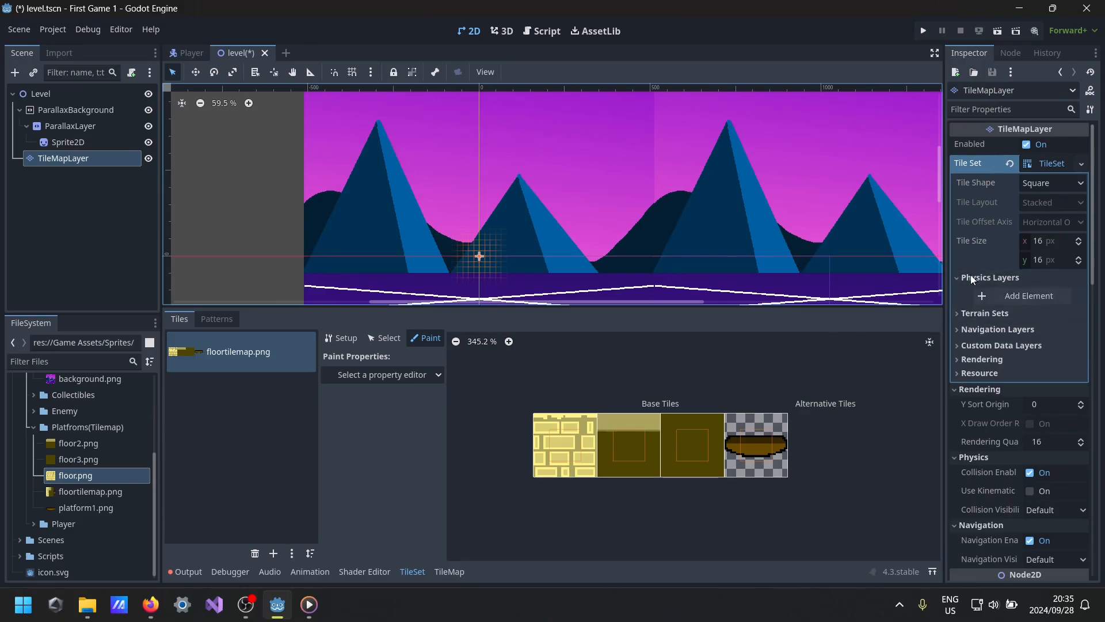
left_click(998, 296)
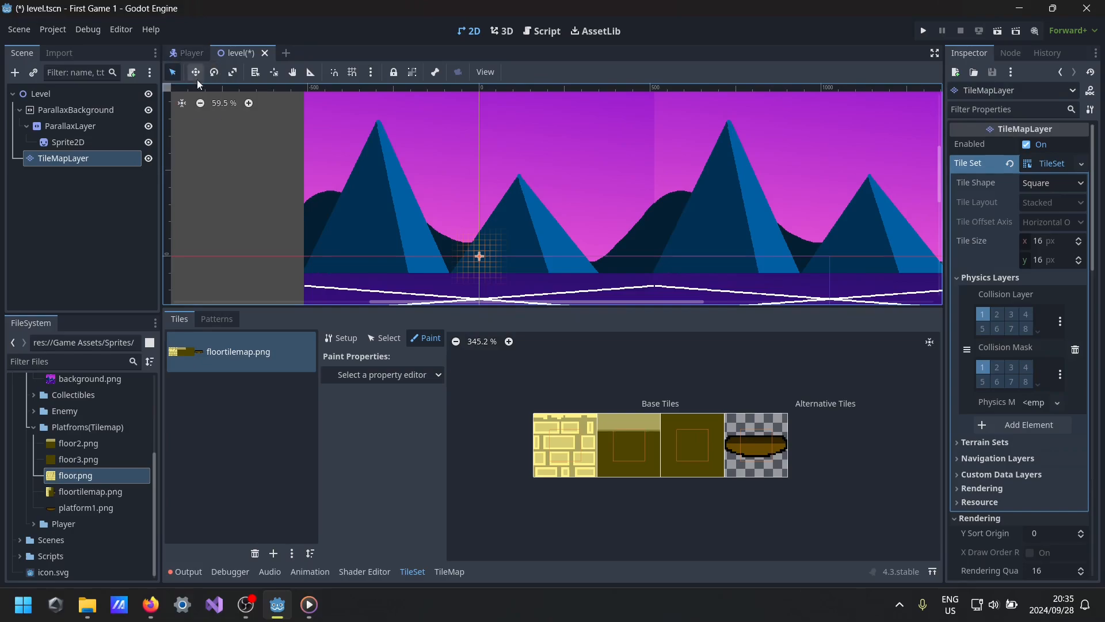
key("ctrl+s")
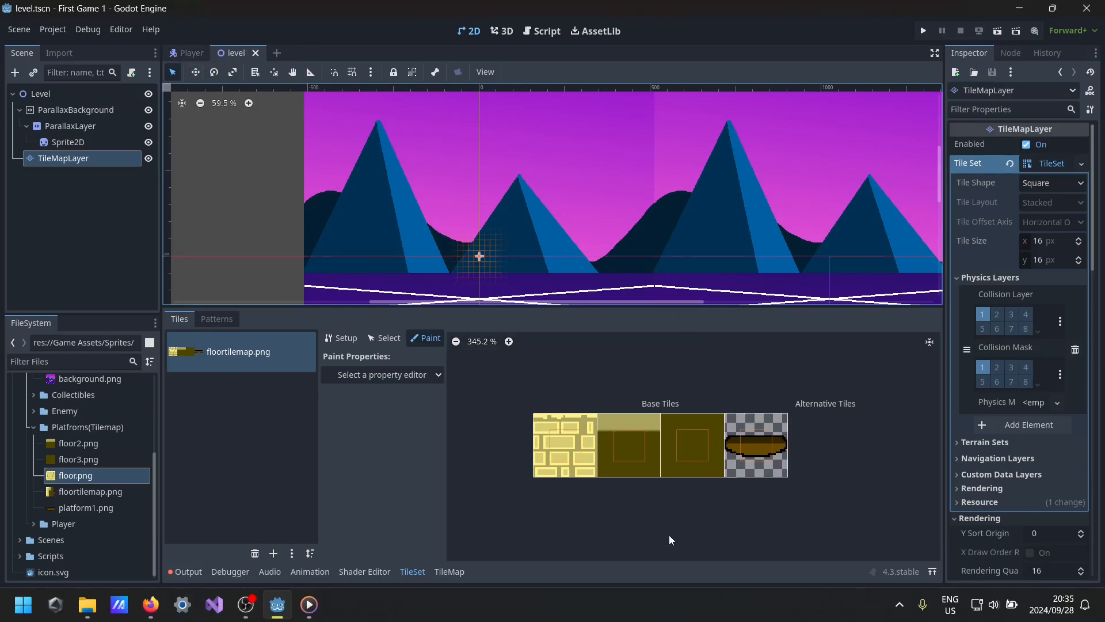
- Choose Physics Layer 0 as the property to paint and apply its default collision polygon to the brick tile
scroll(555, 478, "up", 2)
scroll(613, 495, "up", 3)
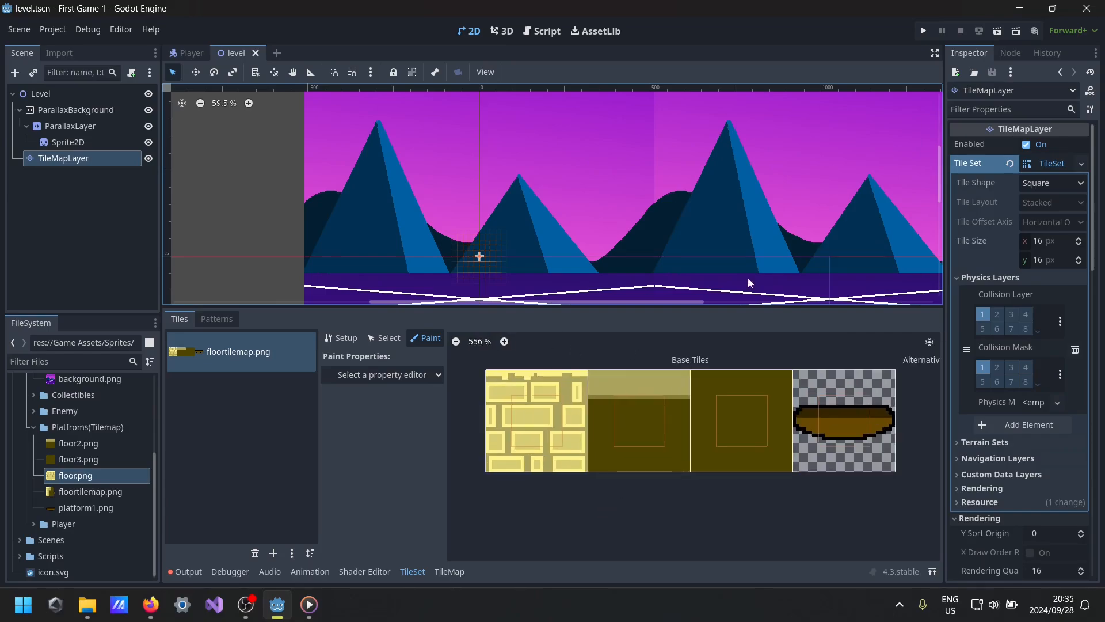
left_click(416, 373)
left_click(416, 373)
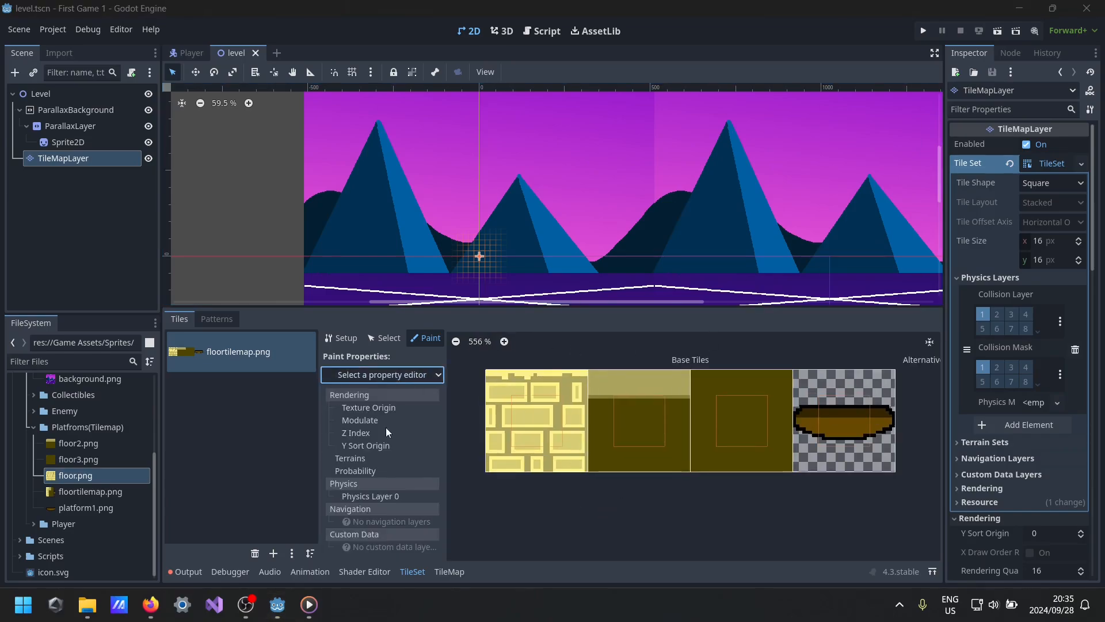
left_click(364, 492)
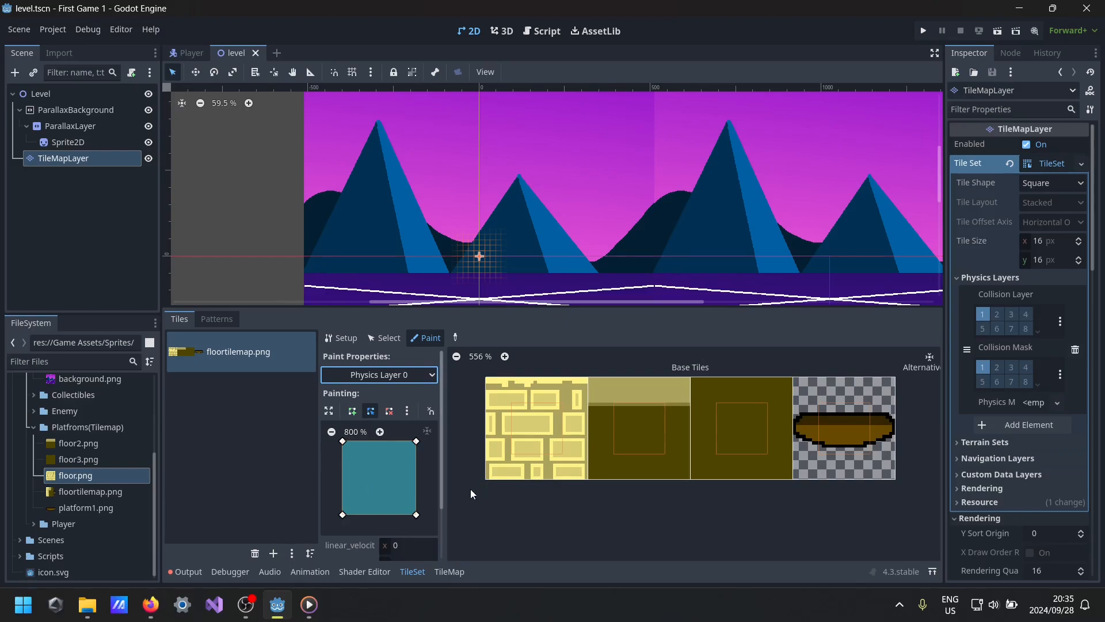
left_click(523, 437)
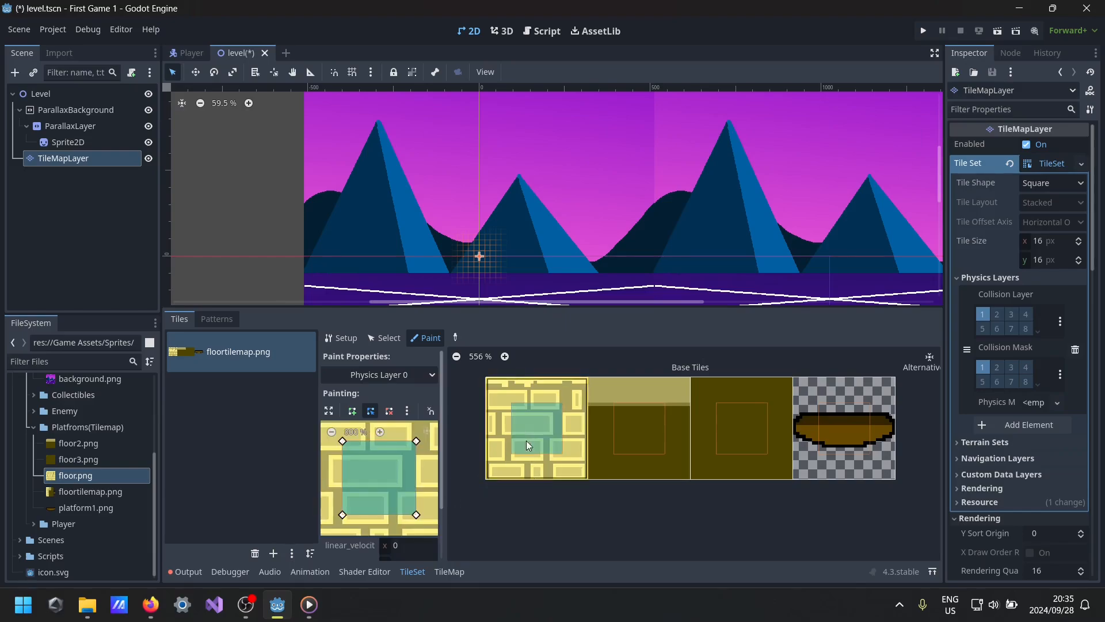
- Expand the collision polygon editor and move the polygon's two upper points onto the brick tile's upper corners
scroll(423, 523, "down", 2)
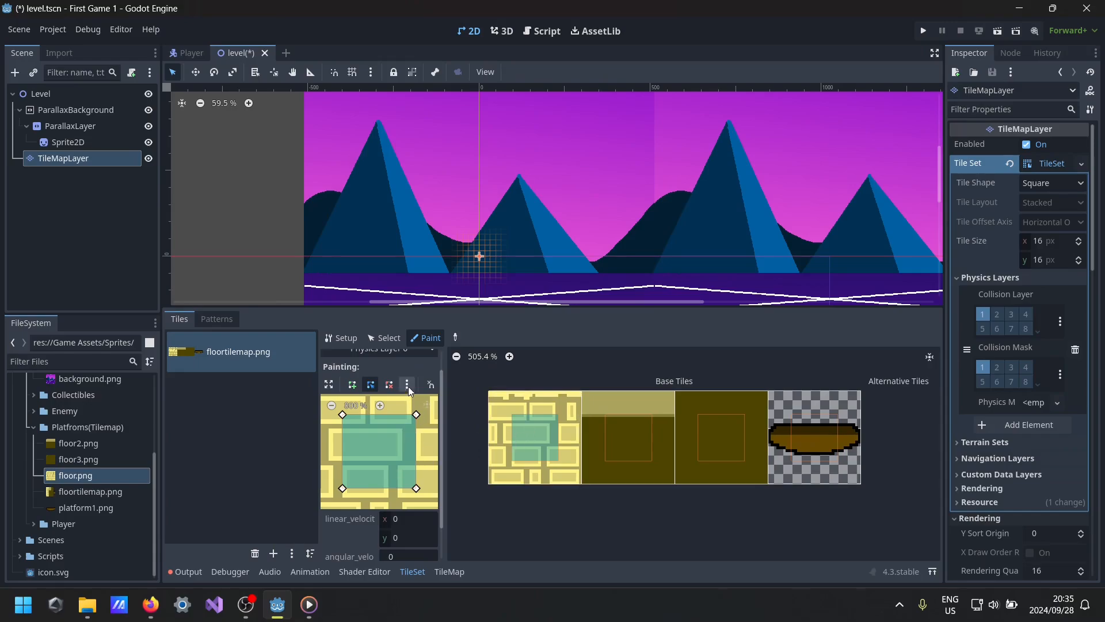
left_click(328, 386)
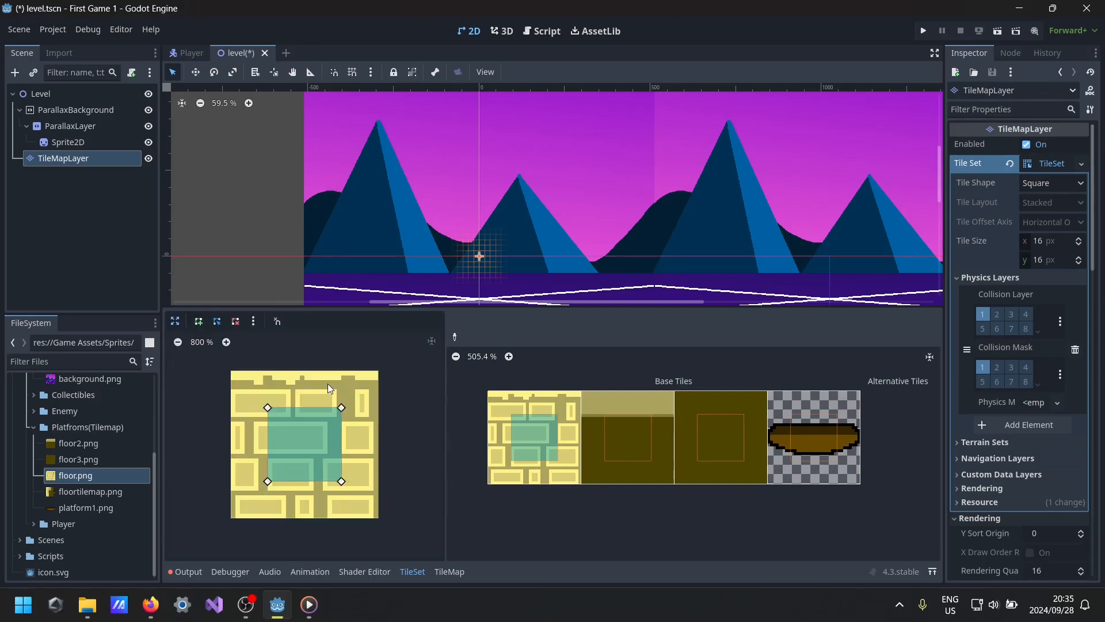
left_click_drag(266, 409, 226, 369)
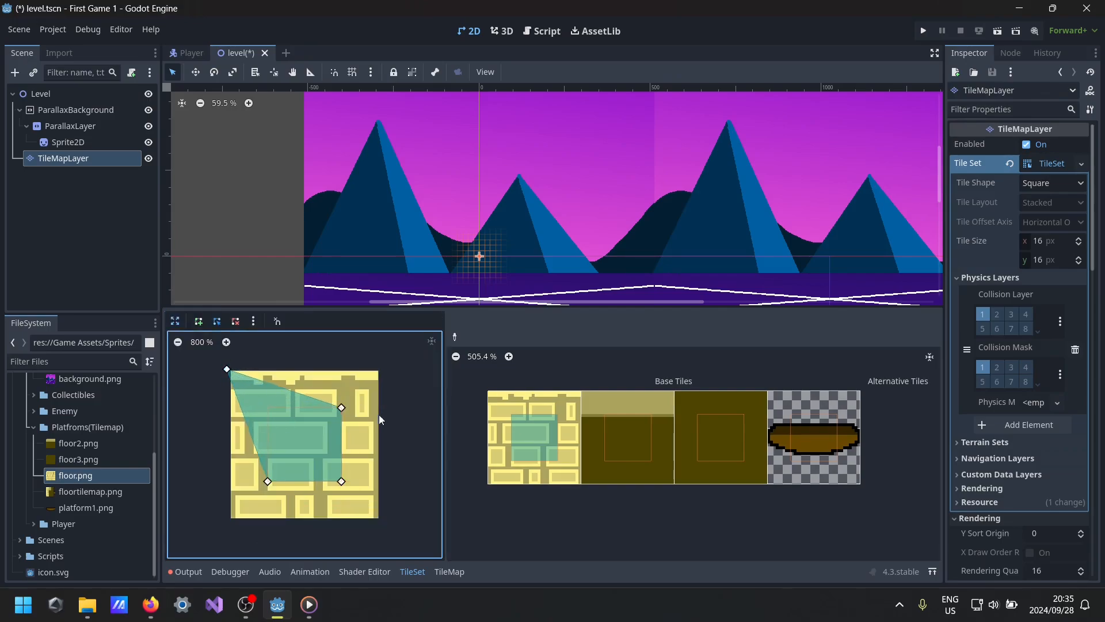
left_click_drag(341, 408, 377, 382)
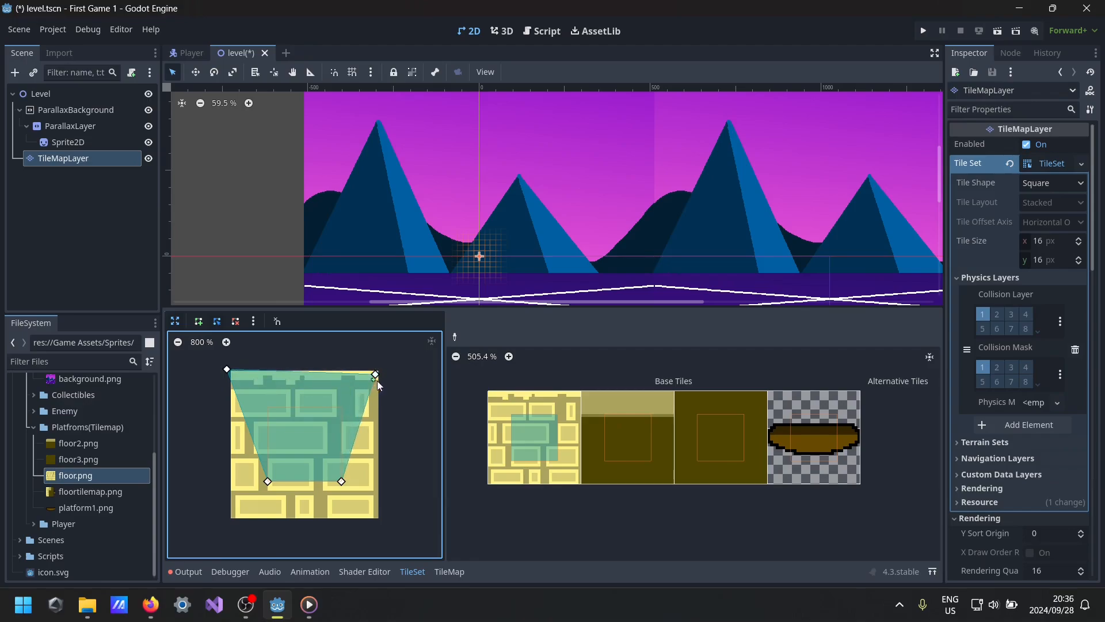
middle_click_drag(207, 399, 248, 415)
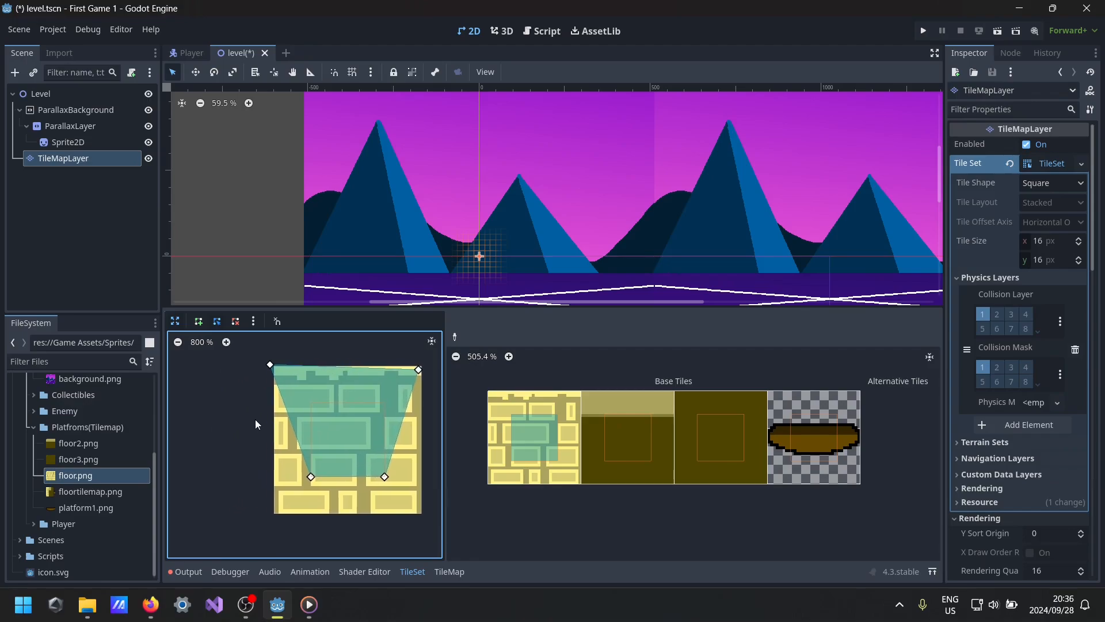
left_click(226, 342)
left_click(227, 342)
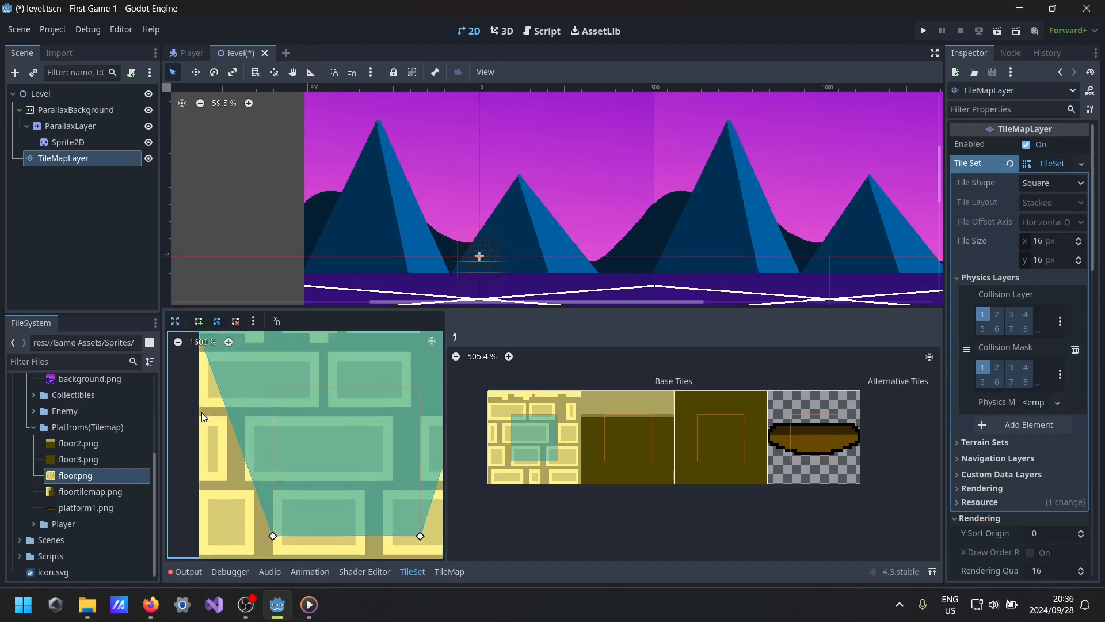
middle_click_drag(199, 406, 241, 486)
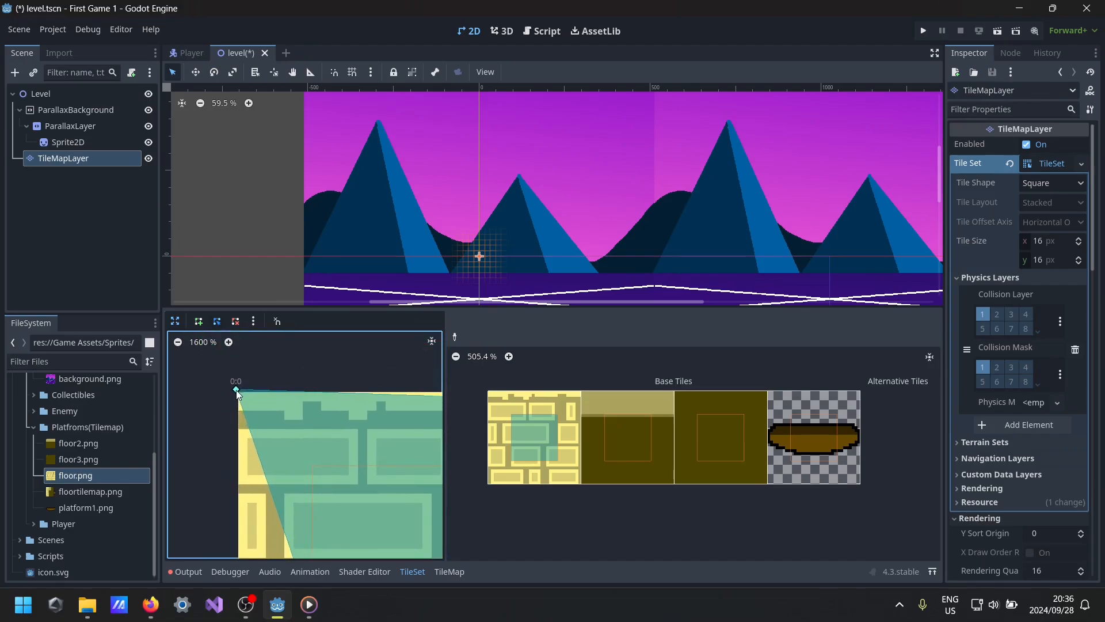
left_click_drag(231, 390, 236, 392)
middle_click_drag(323, 422, 197, 446)
left_click_drag(402, 423, 408, 417)
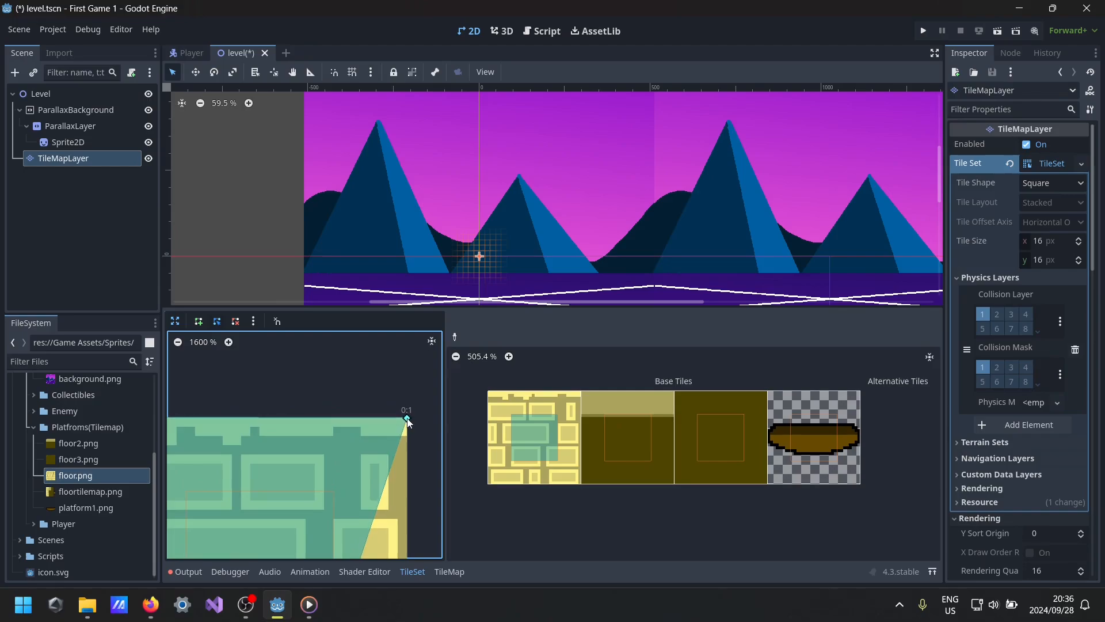
- Move the polygon's lower-right point to the brick tile's corner using Grid Snap, and delete the extra point beside it
scroll(355, 475, "down", 5)
middle_click_drag(340, 454, 303, 420)
left_click_drag(293, 414, 354, 481)
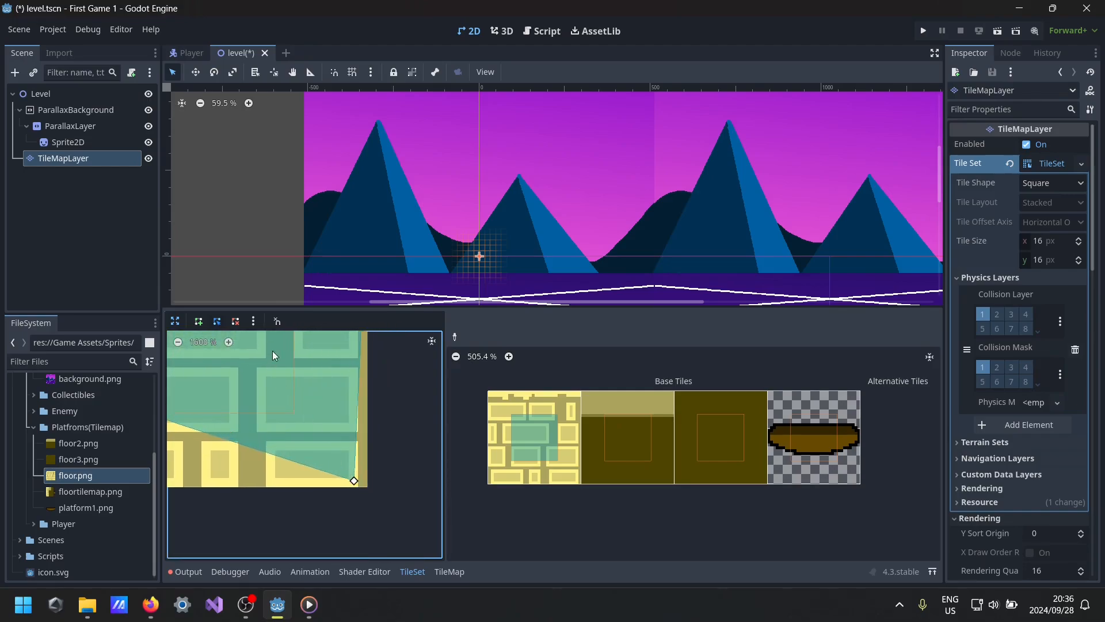
left_click(277, 322)
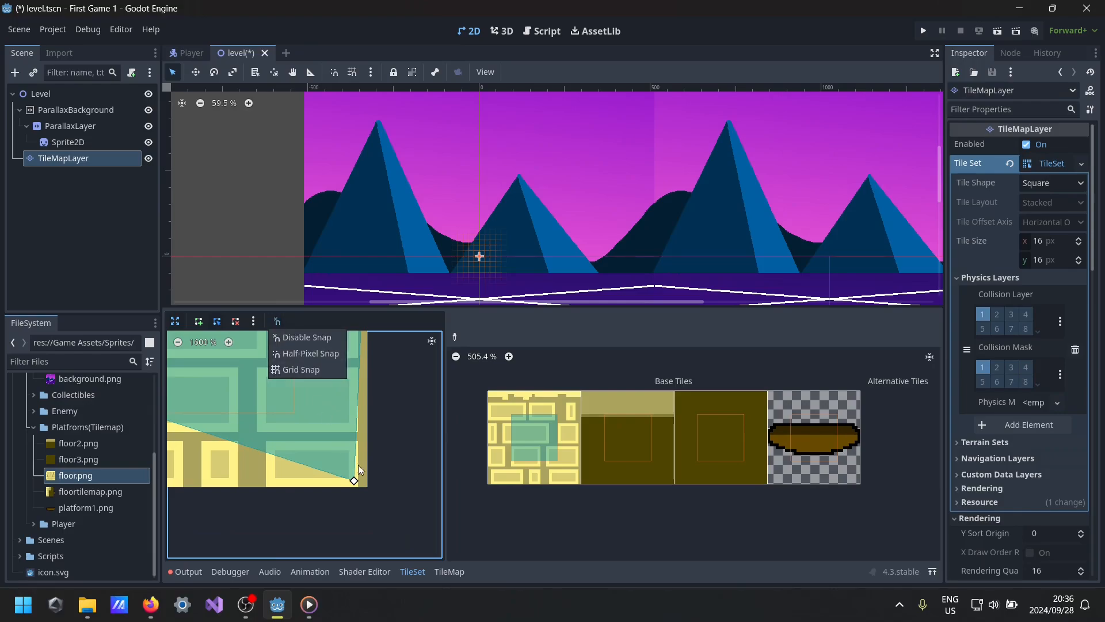
left_click(310, 369)
left_click_drag(354, 478, 366, 483)
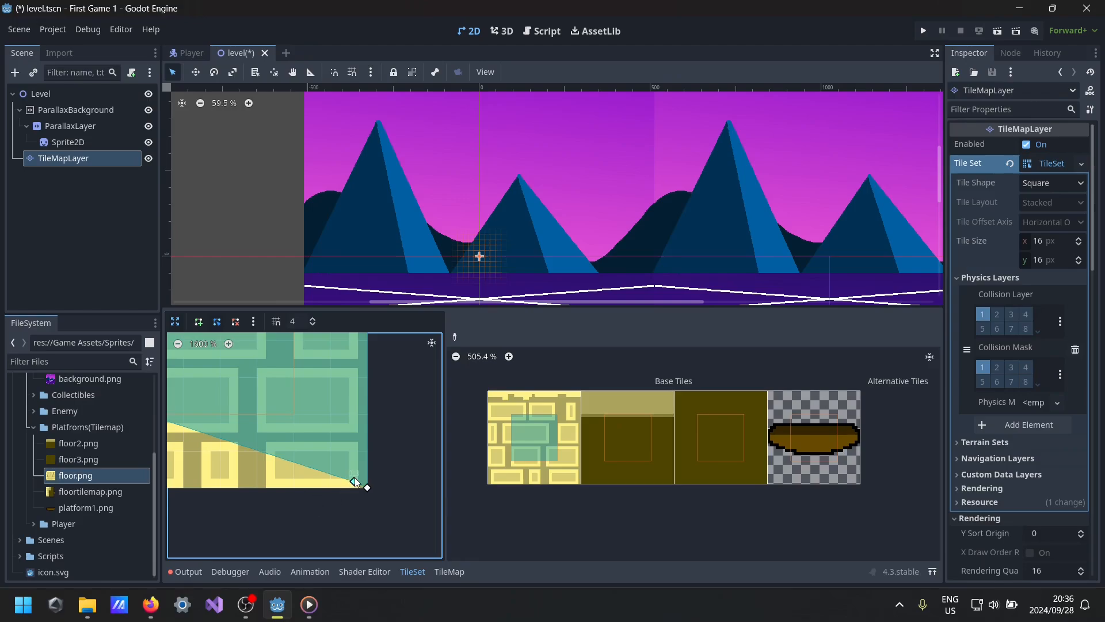
left_click(233, 323)
left_click(354, 481)
middle_click_drag(250, 495, 532, 492)
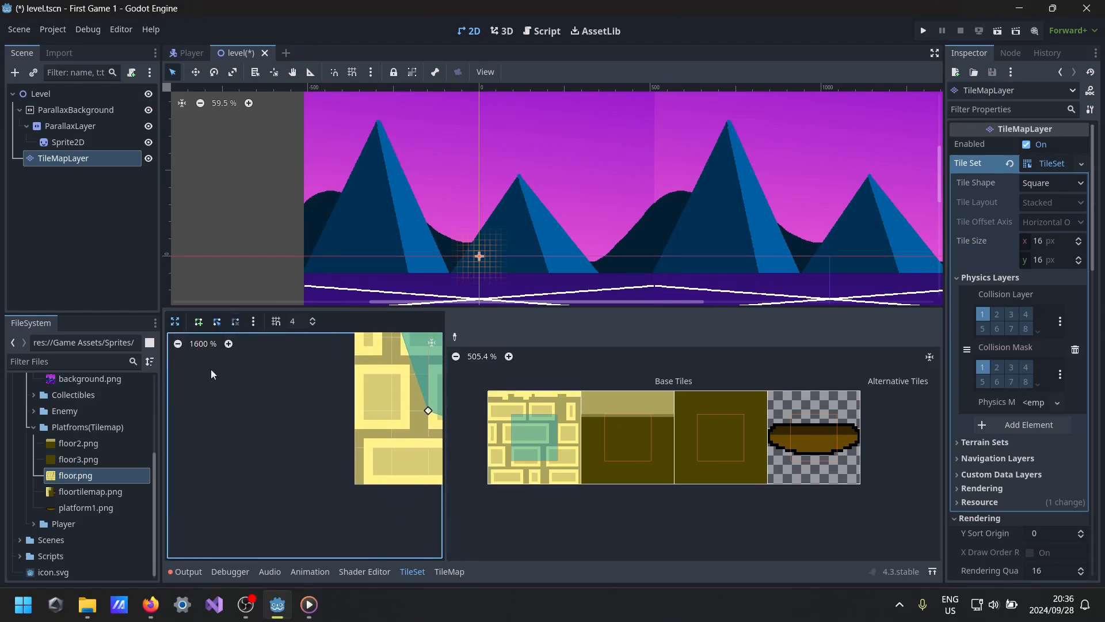
left_click(200, 323)
middle_click_drag(362, 423, 339, 410)
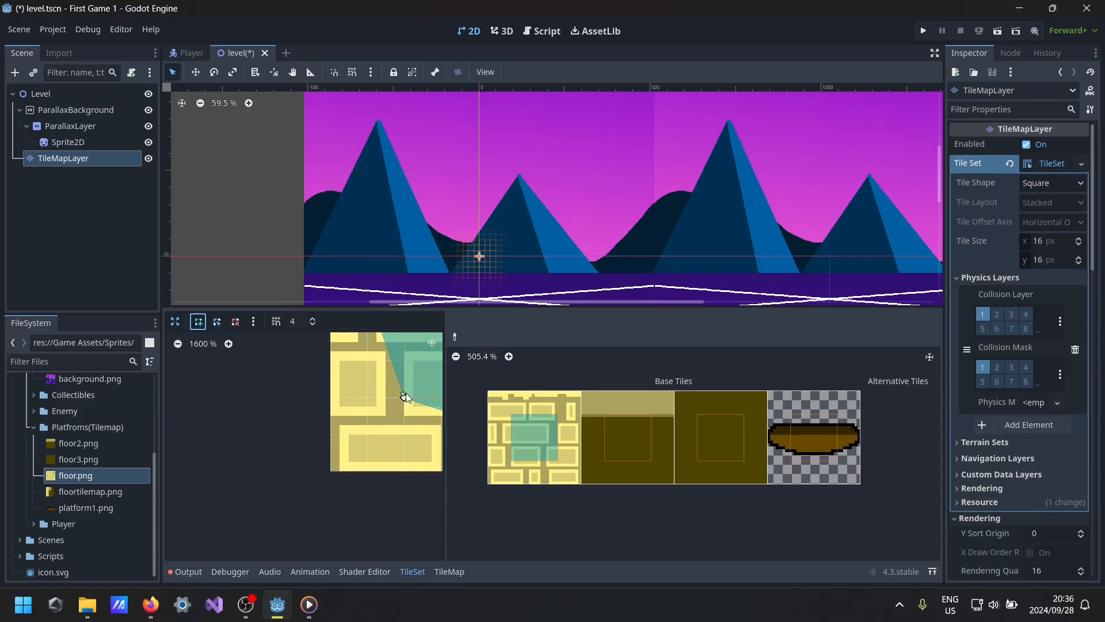
left_click_drag(405, 397, 332, 472)
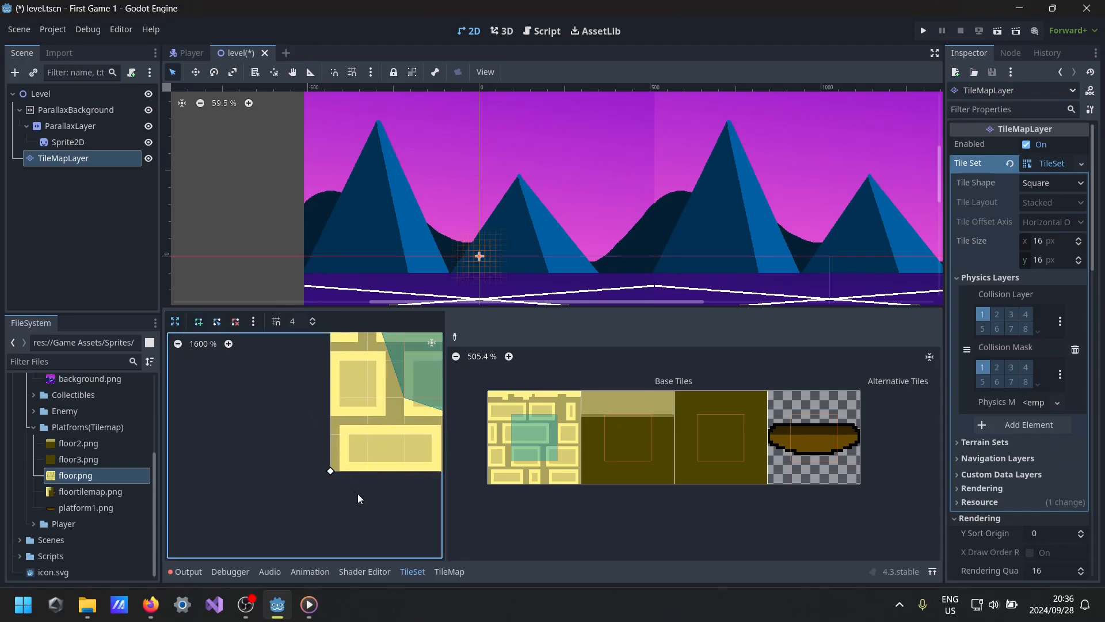
middle_click_drag(385, 496, 321, 517)
left_click(340, 419)
left_click(235, 321)
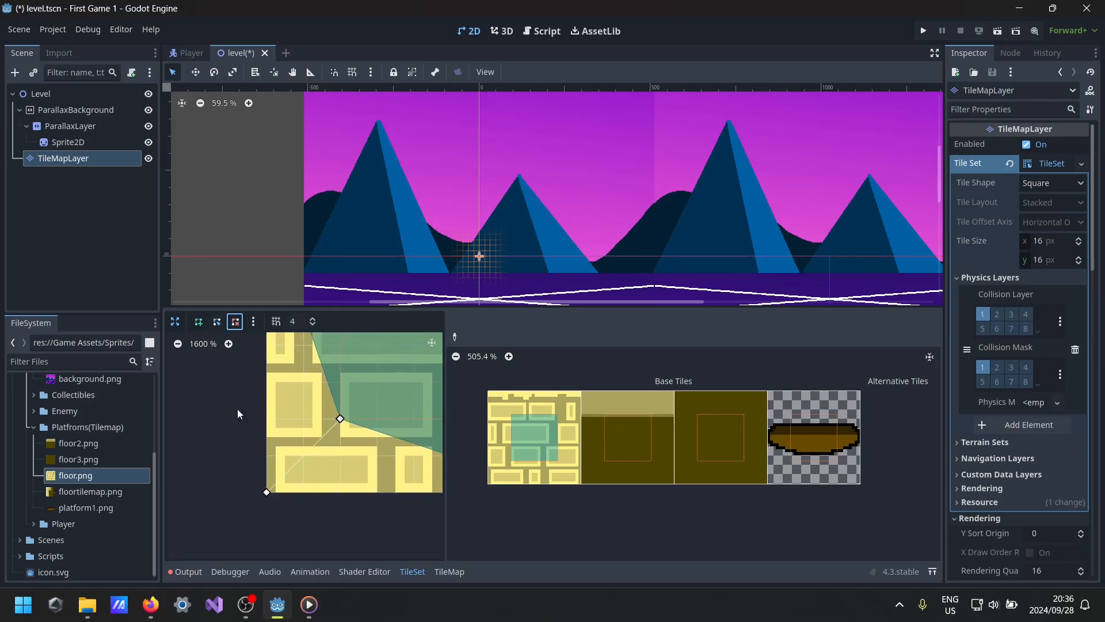
left_click(267, 493)
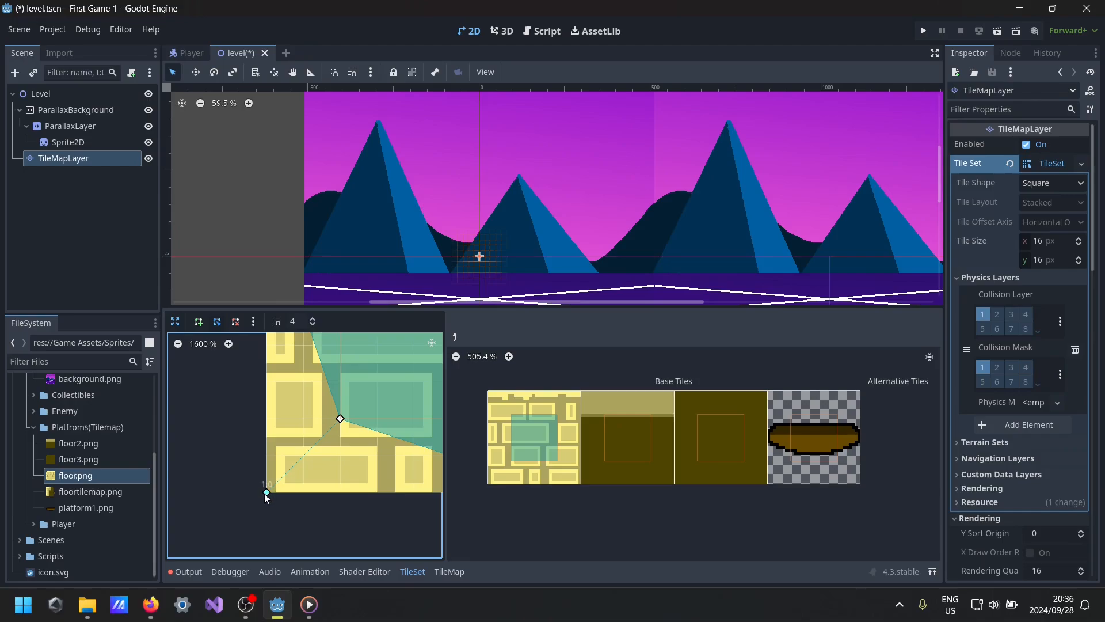
left_click(235, 321)
left_click(267, 492)
- Move the collision polygon's lower-left point onto the brick tile's corner and adjust the two upper points at the tile's upper corners
left_click(217, 324)
left_click_drag(338, 422, 268, 492)
scroll(276, 441, "up", 2)
middle_click_drag(276, 441, 266, 522)
left_click_drag(194, 381, 207, 392)
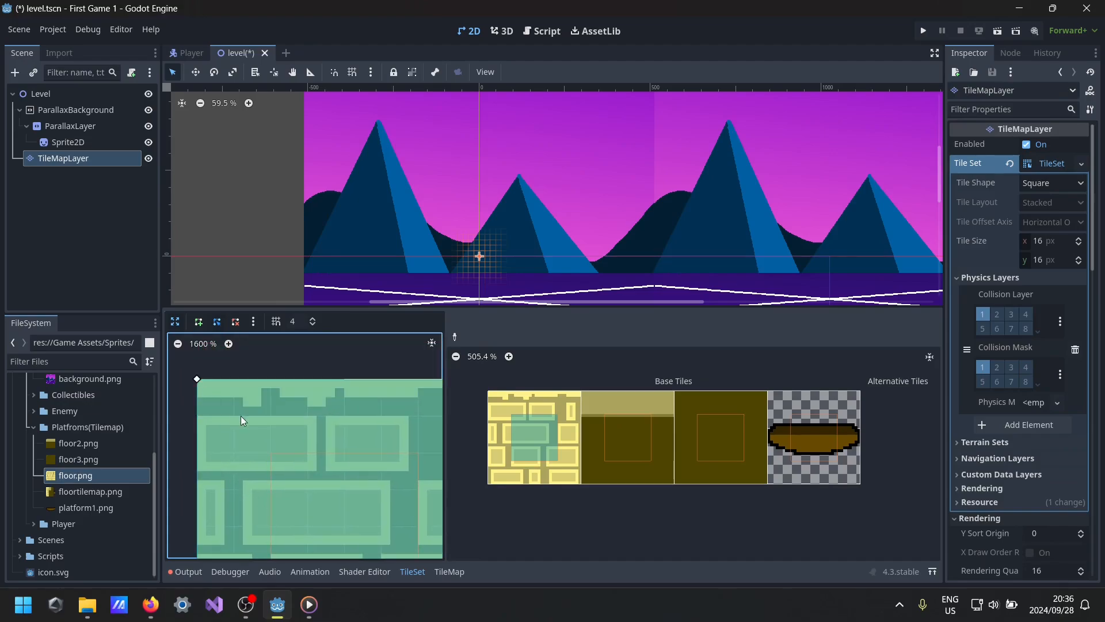
middle_click_drag(358, 433, 195, 457)
left_click_drag(313, 418, 314, 414)
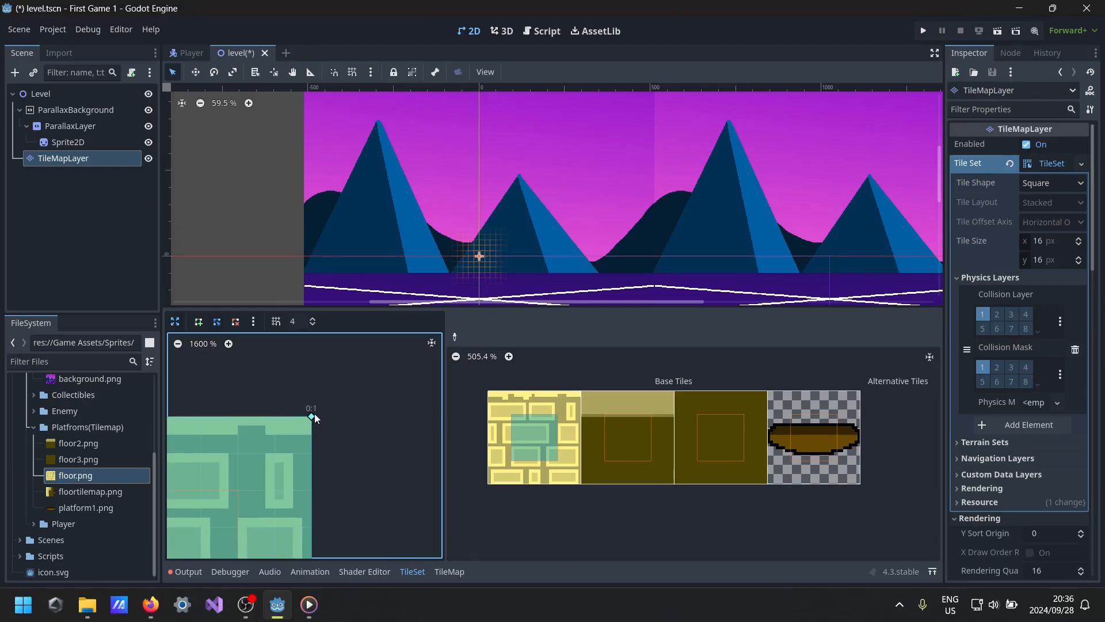
- Collapse the polygon editor and paint the full-tile collision polygon onto the brick tile and both brown floor tiles
left_click(176, 322)
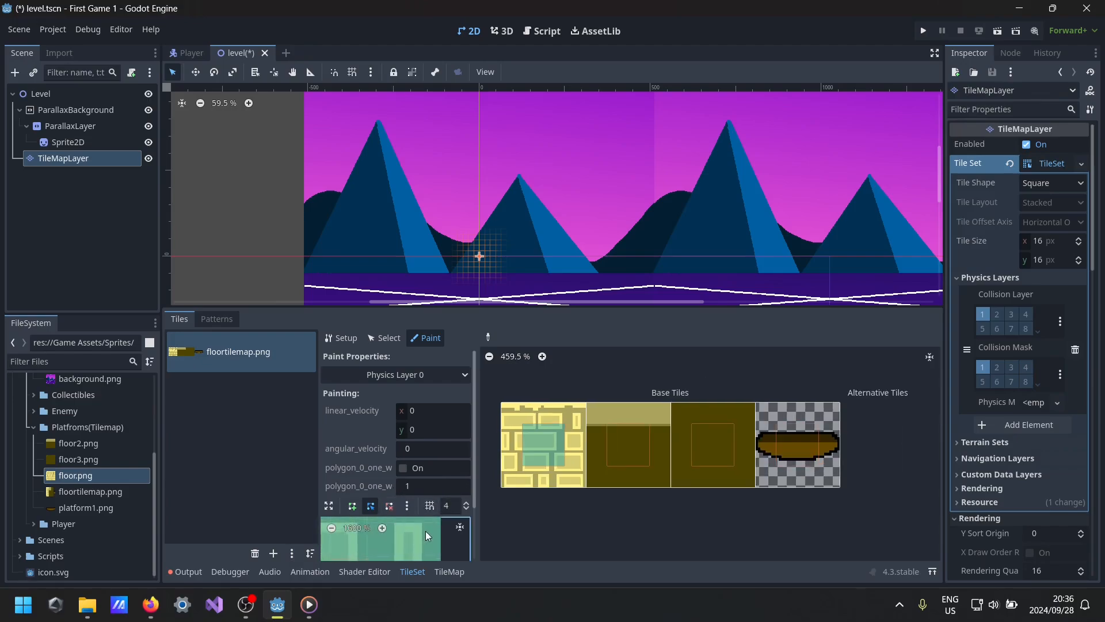
scroll(474, 489, "down", 1)
scroll(474, 489, "down", 3)
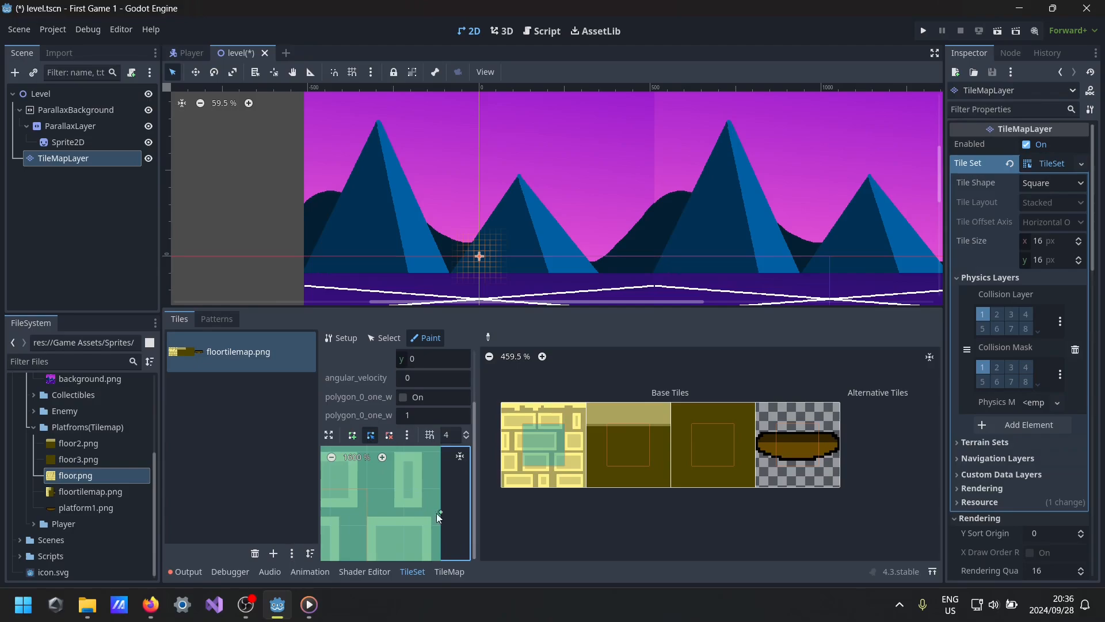
middle_click_drag(429, 512, 460, 510)
left_click(334, 456)
left_click(333, 455)
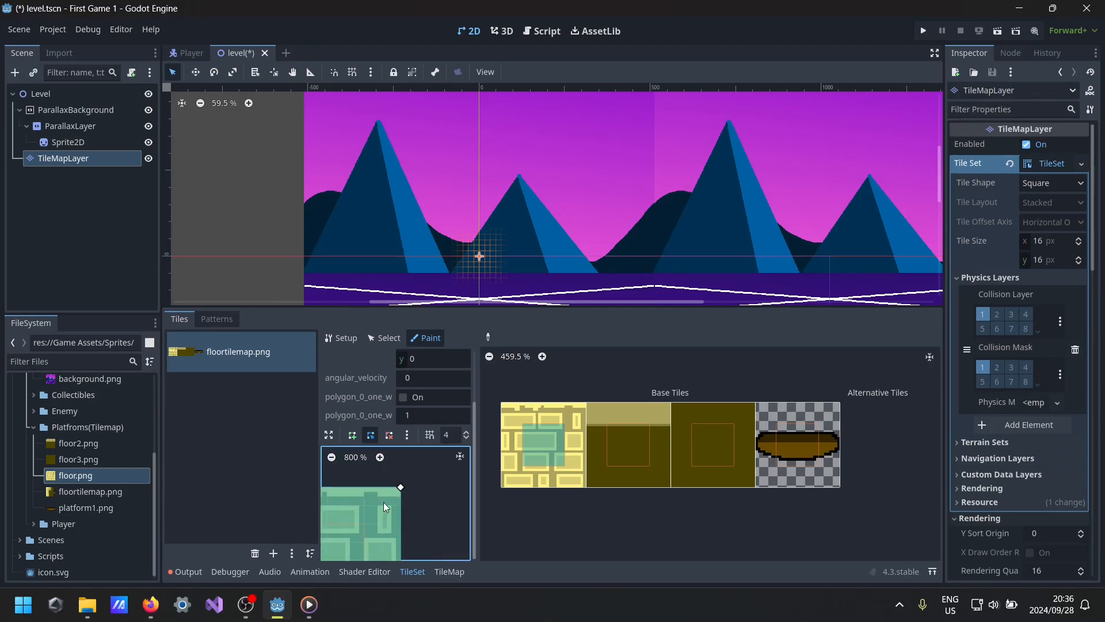
middle_click_drag(393, 498, 327, 457)
middle_click_drag(394, 490, 384, 475)
left_click(540, 468)
left_click(619, 452)
left_click(703, 450)
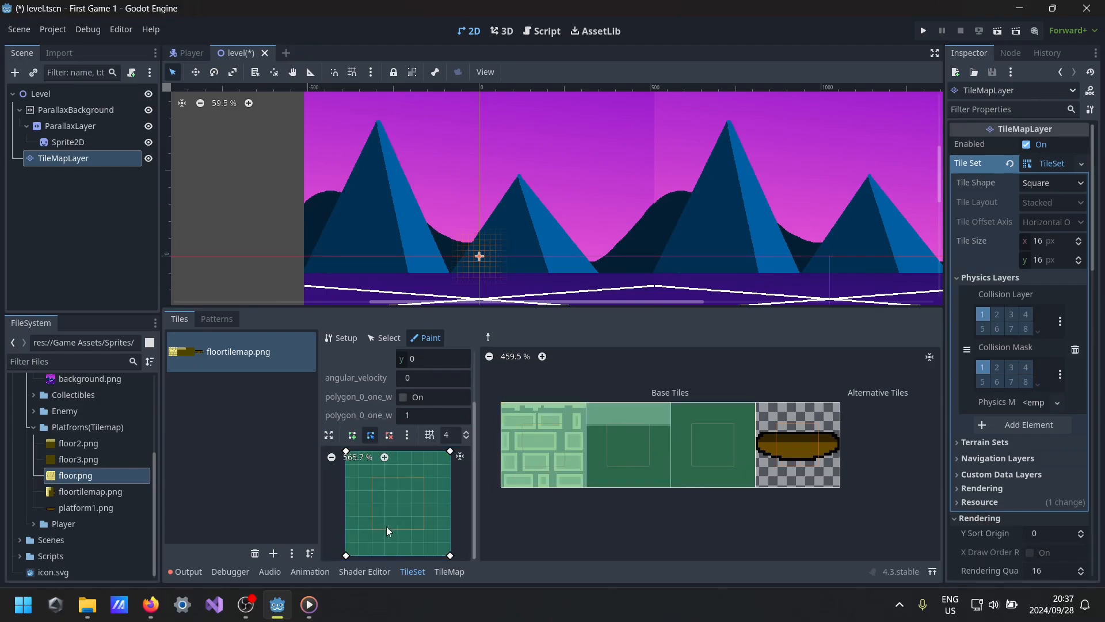
- Paint the collision polygon onto the platform tile, then expand the polygon editor and switch to Half-Pixel Snap
scroll(382, 526, "up", 3)
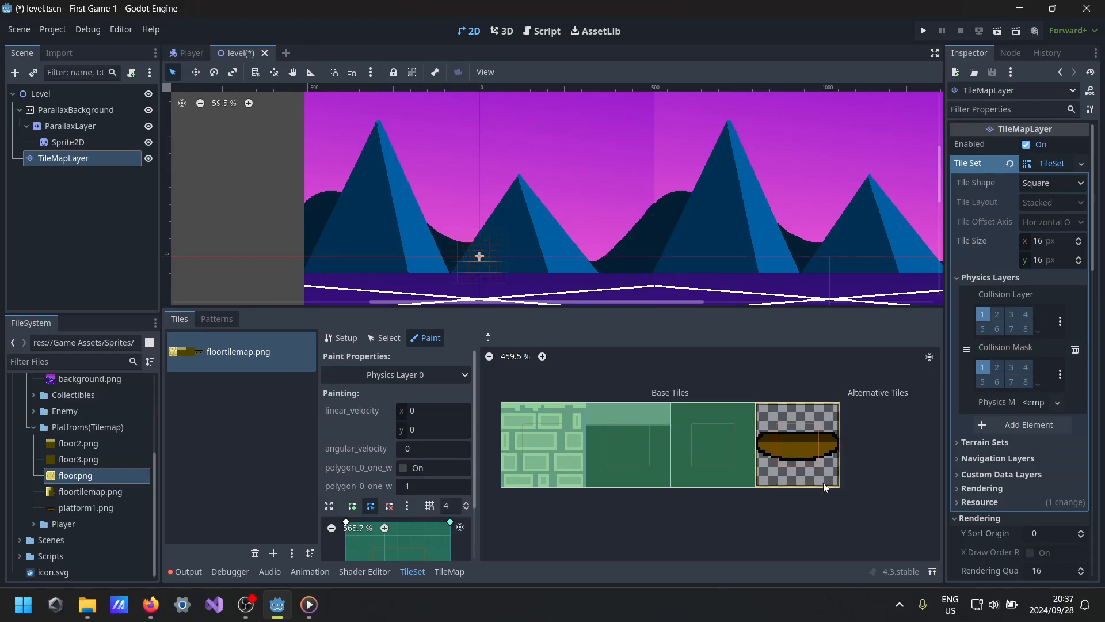
left_click(785, 479)
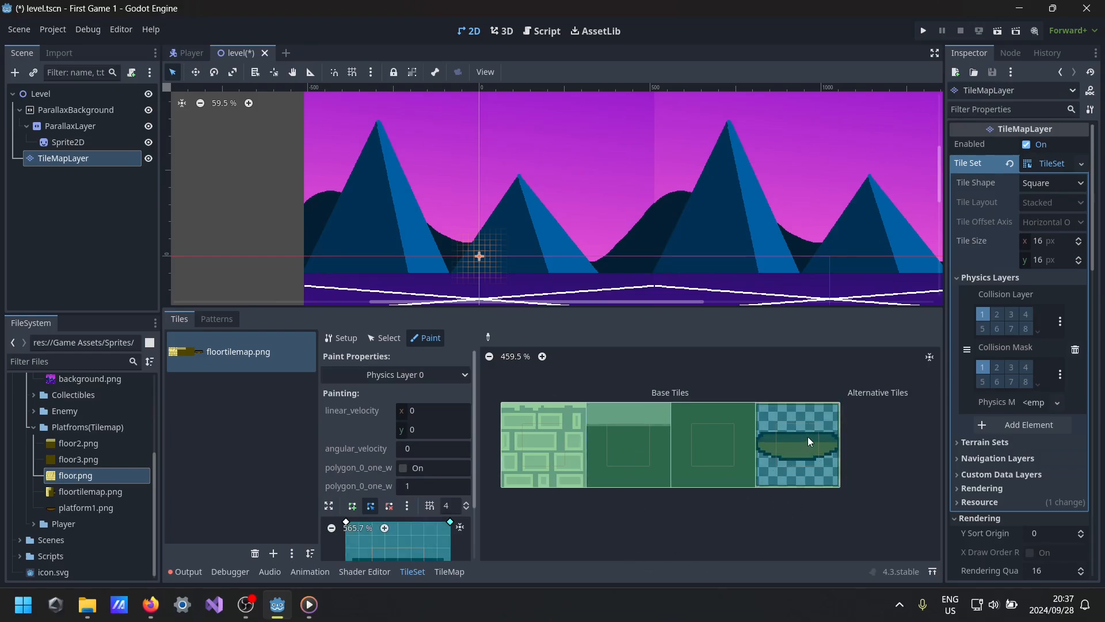
scroll(437, 507, "down", 2)
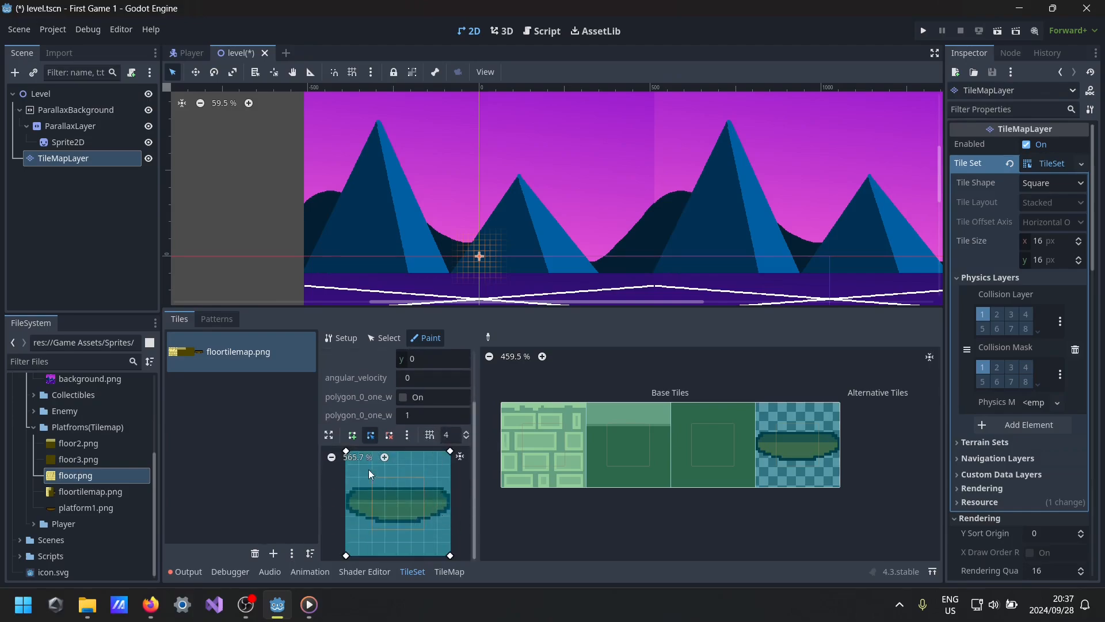
left_click(325, 436)
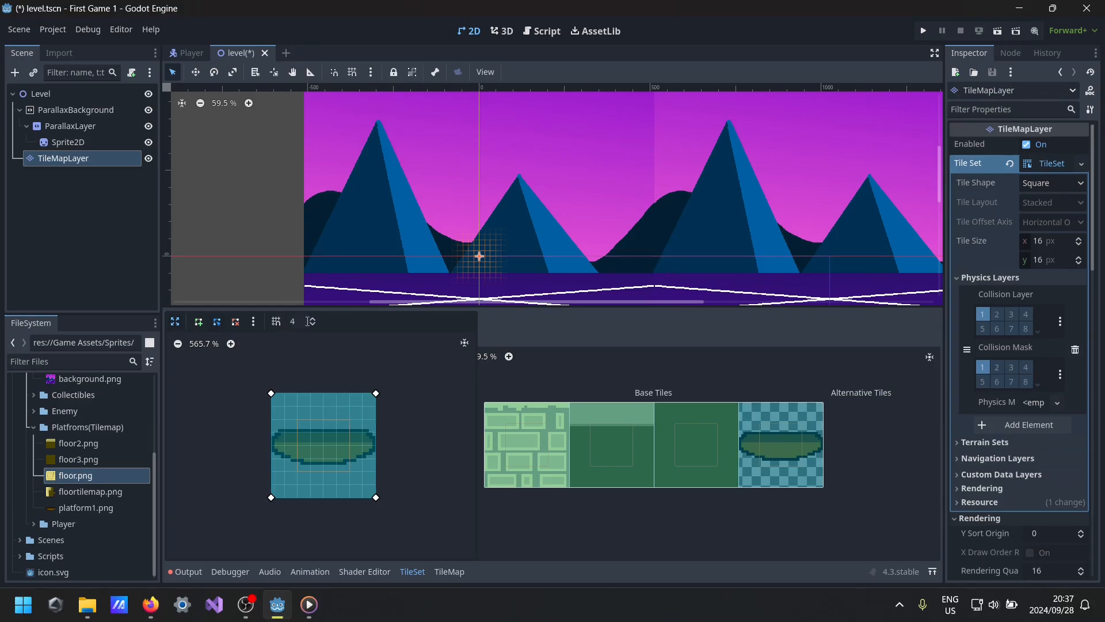
left_click(278, 324)
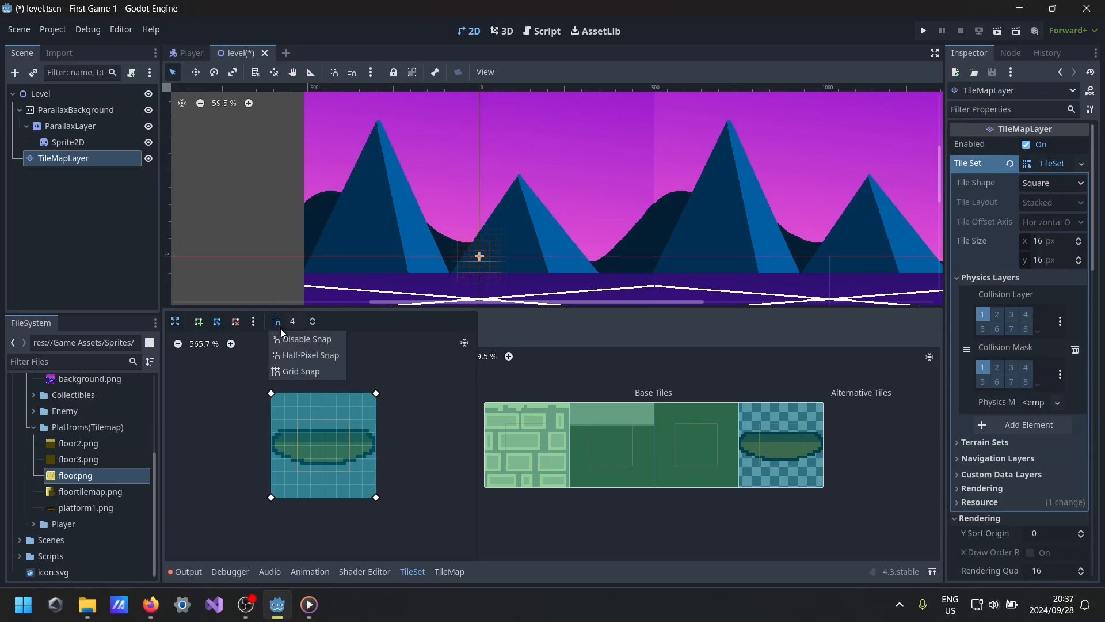
left_click(299, 354)
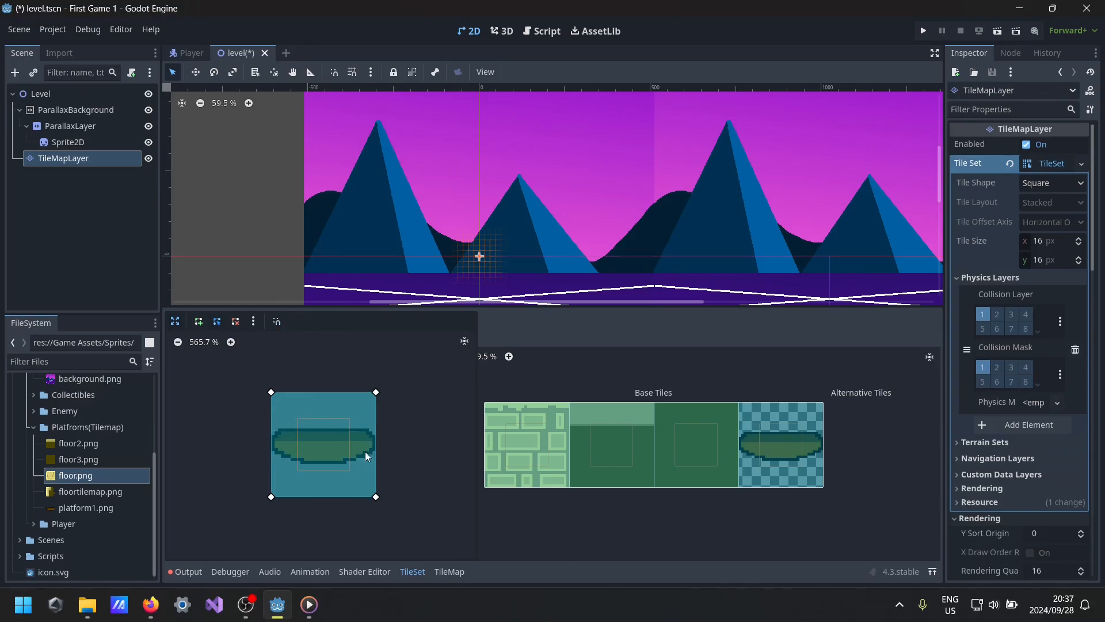
- Reshape the collision polygon to the platform, placing two points on its upper edge's ends and two at its left and right sides
left_click(231, 341)
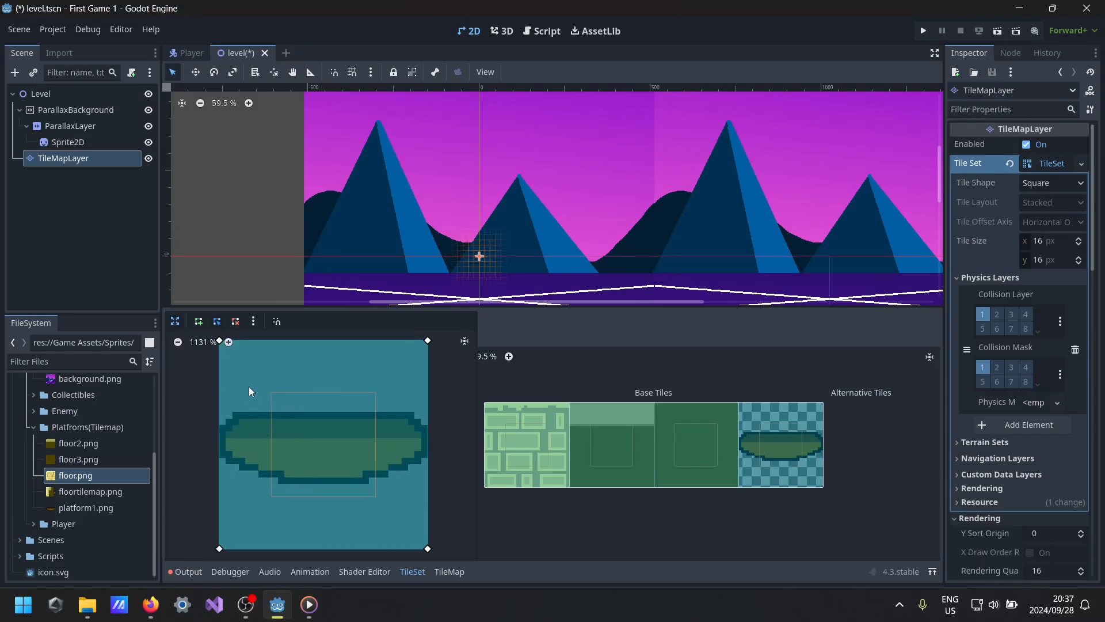
middle_click_drag(214, 396, 300, 379)
left_click_drag(282, 355, 302, 420)
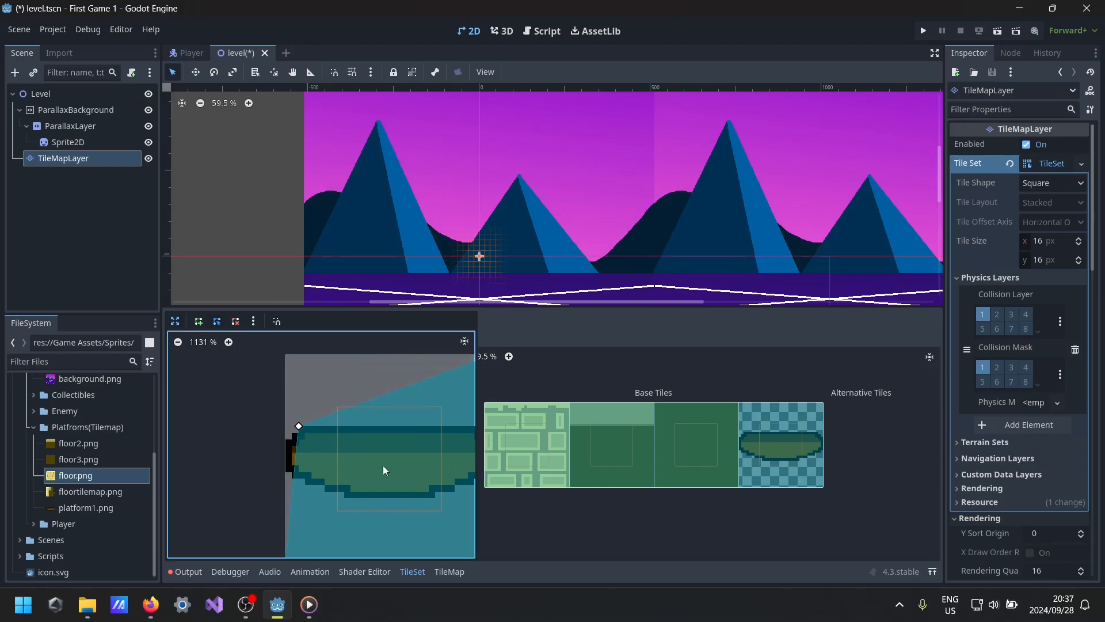
scroll(340, 514, "down", 3)
left_click_drag(287, 488, 283, 410)
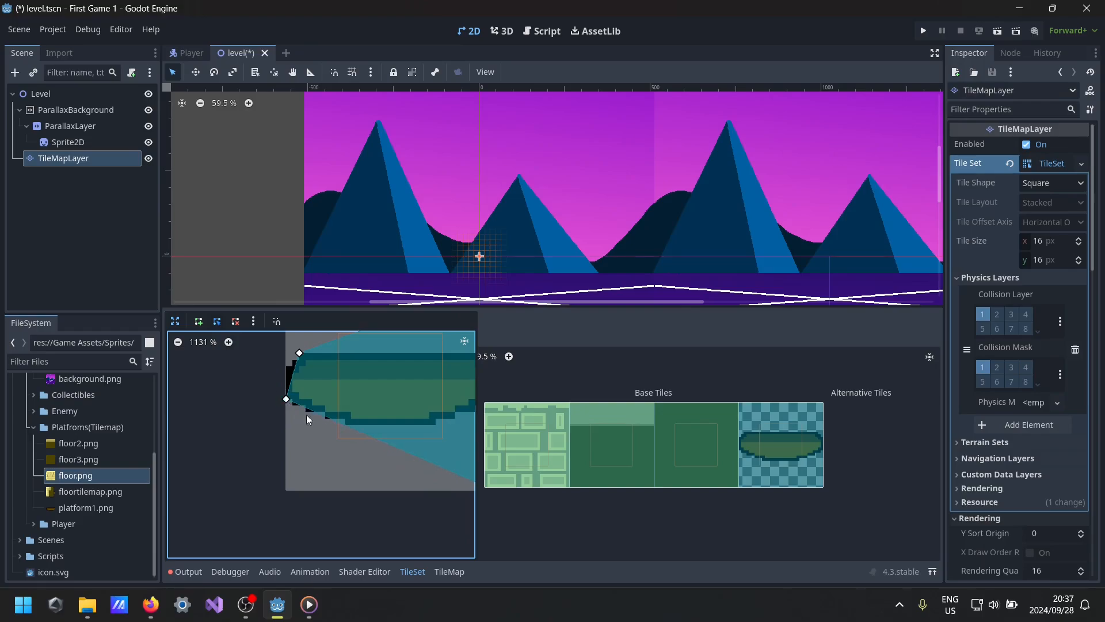
middle_click_drag(346, 446, 282, 443)
left_click_drag(431, 488, 431, 398)
middle_click_drag(445, 386, 431, 454)
left_click_drag(414, 357, 403, 417)
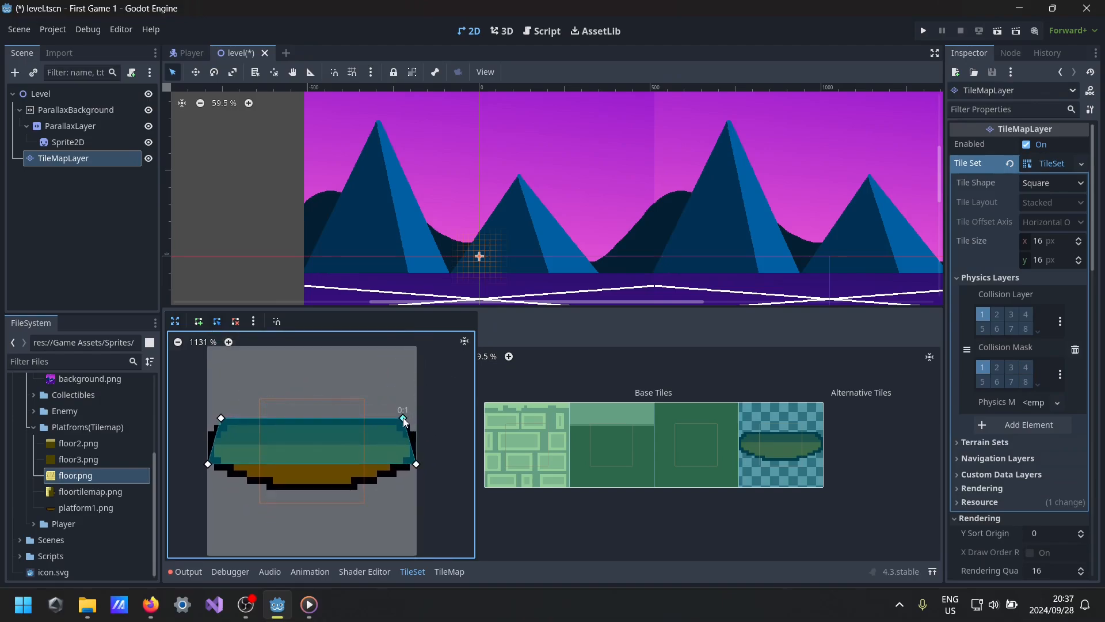
- Collapse the polygon editor and apply the reshaped collision polygon to the platform tile
left_click(175, 321)
scroll(440, 429, "down", 3)
left_click(782, 475)
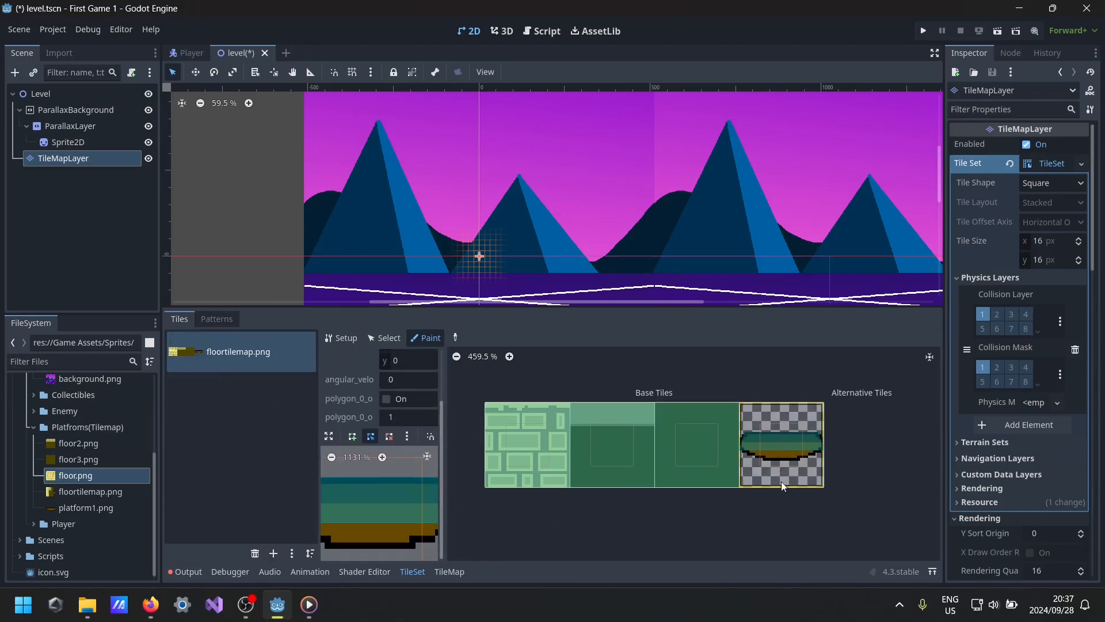
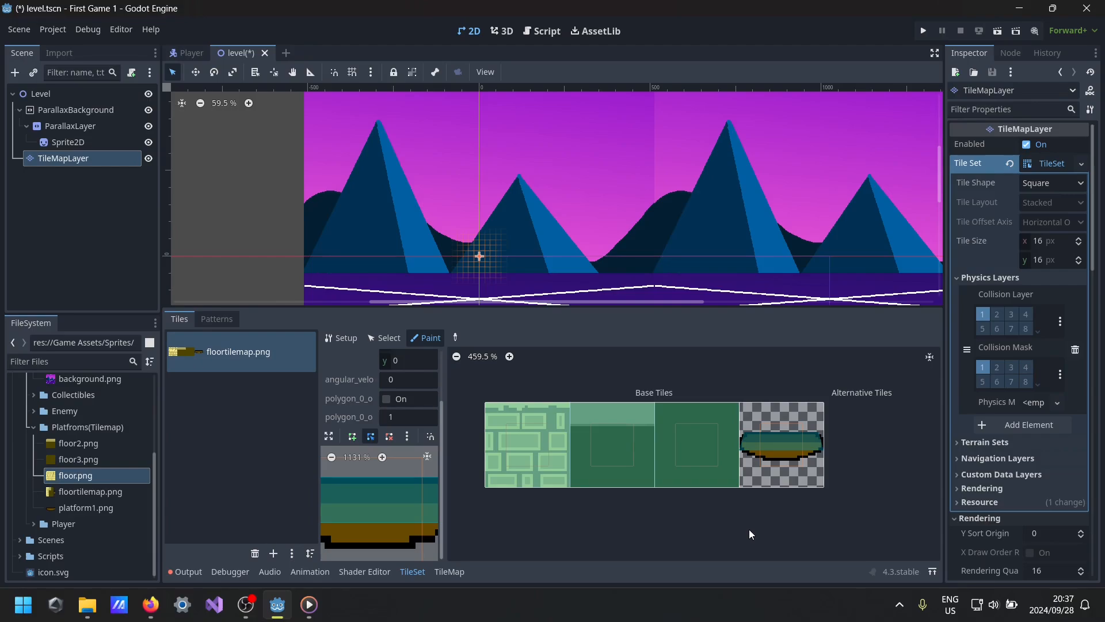
- Switch to TileMap painting and choose the brick tile from floortilemap.png
left_click(456, 575)
middle_click_drag(628, 268, 601, 256)
scroll(691, 431, "down", 3)
left_click(558, 450)
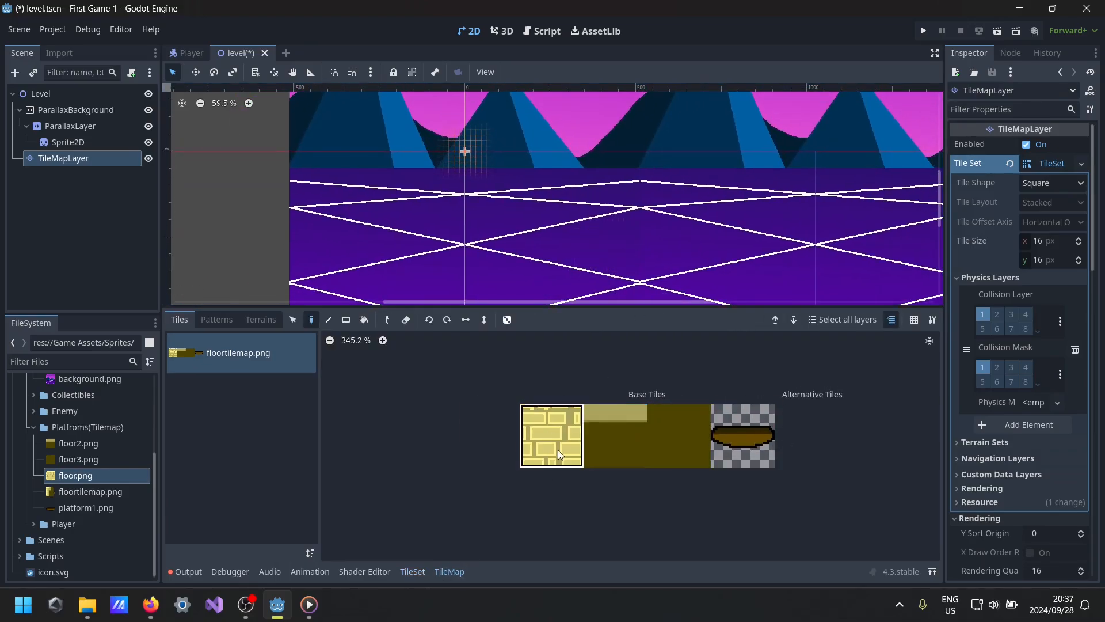
- Try painting a strip of brick tiles just below the scene origin, and erase the painted tiles
scroll(464, 217, "up", 1)
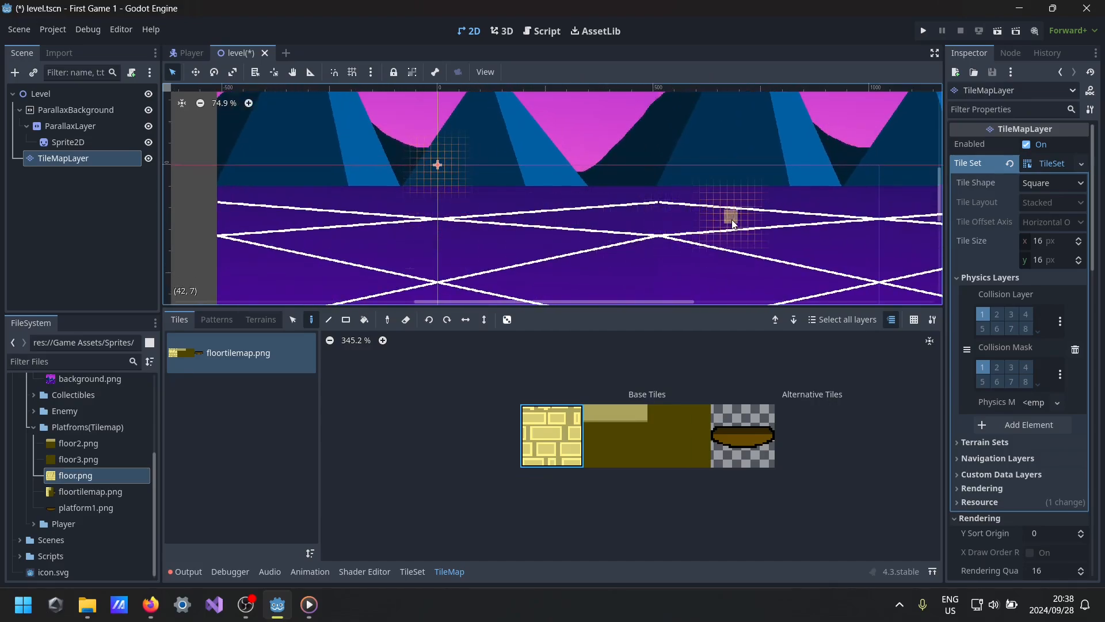
scroll(685, 250, "up", 1)
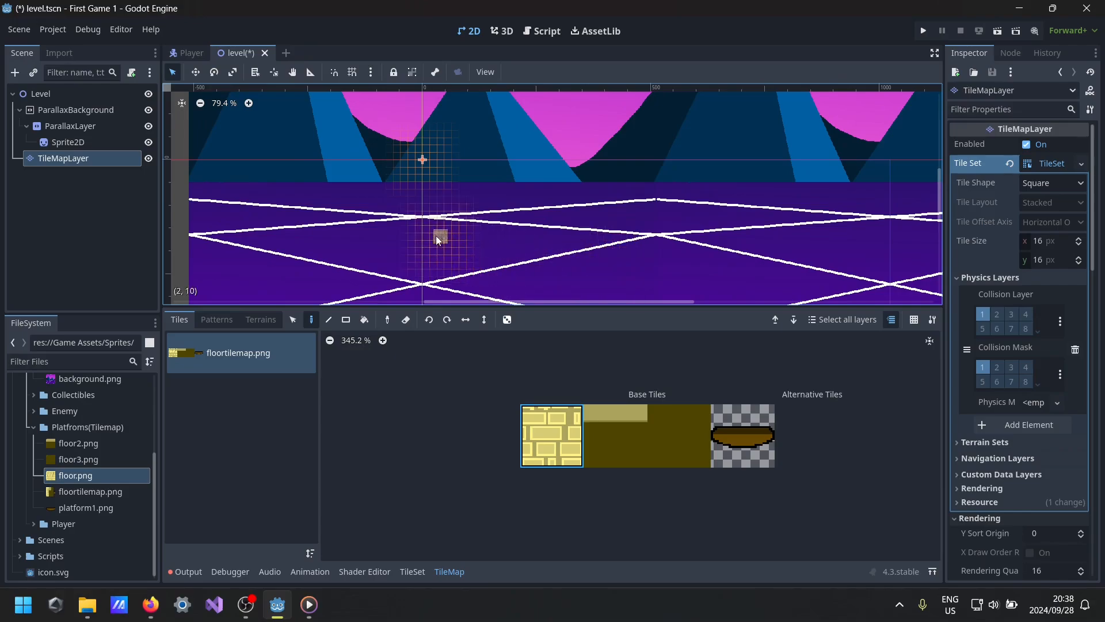
left_click_drag(428, 229, 567, 229)
scroll(537, 257, "up", 8)
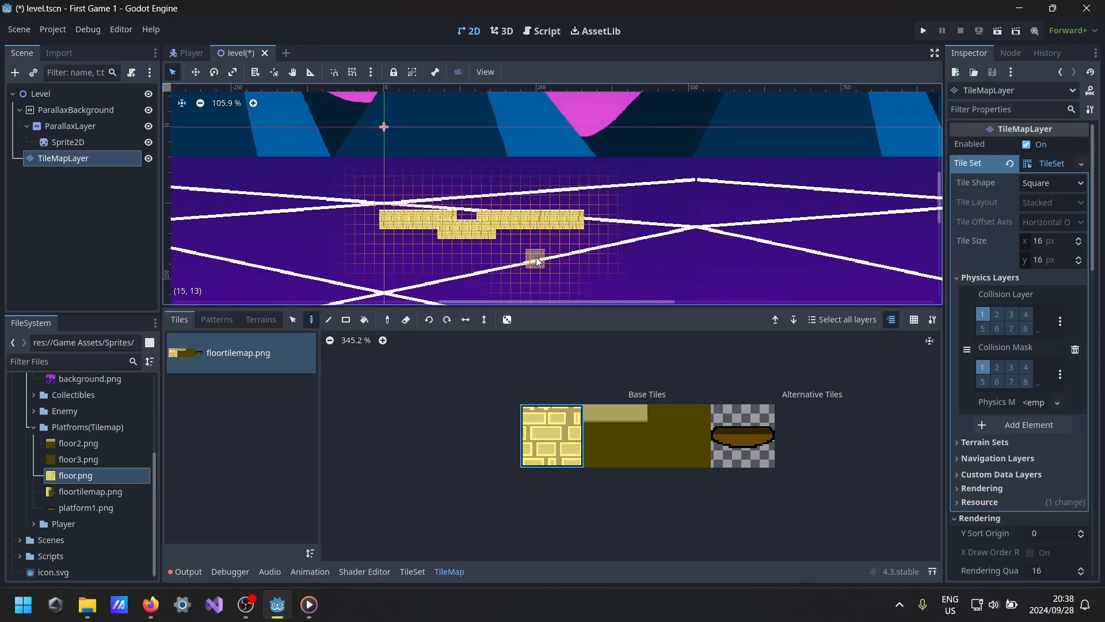
right_click_drag(441, 226, 506, 236)
mouse_move(601, 218)
right_mouse_down()
mouse_move(389, 219)
mouse_move(465, 212)
mouse_move(448, 225)
right_mouse_up()
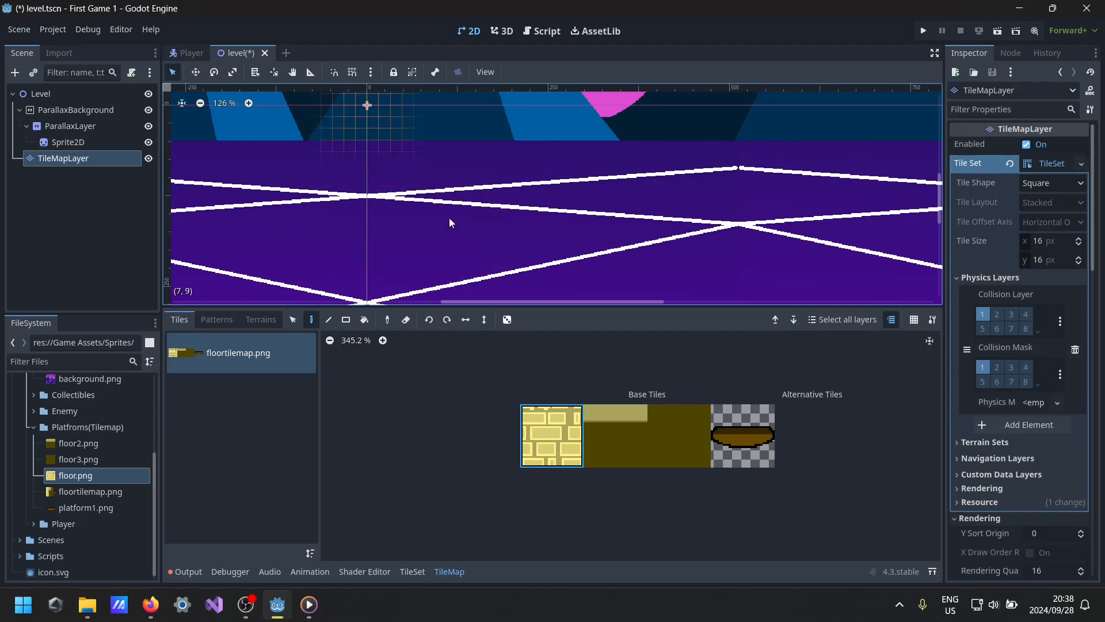
scroll(495, 261, "down", 2)
middle_click_drag(495, 256, 458, 294)
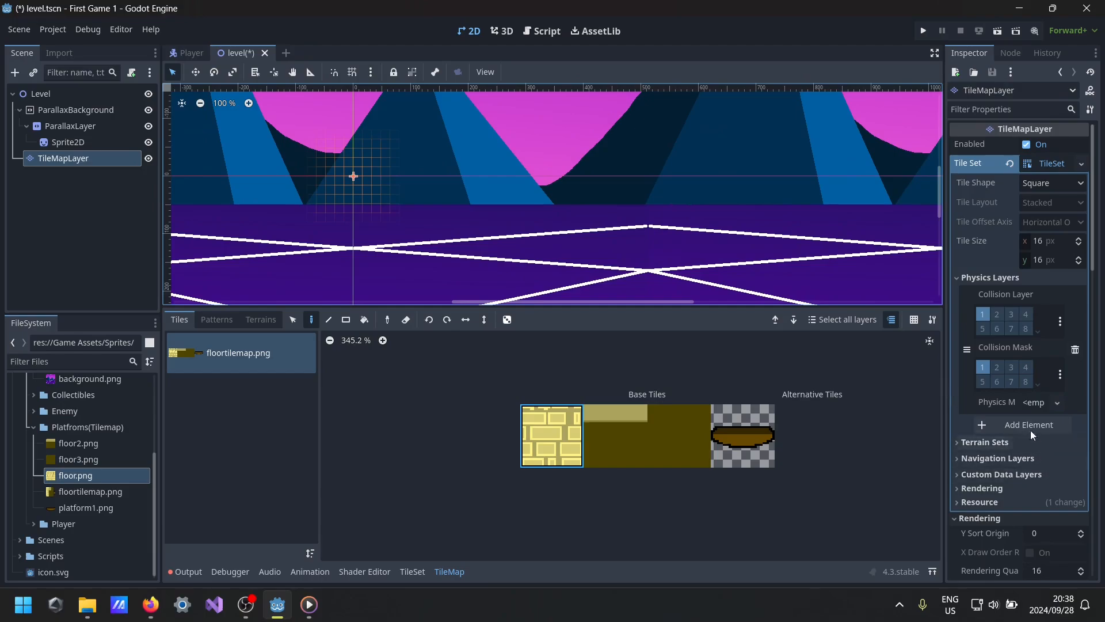
- Collapse the TileMapLayer's Node and CanvasItem property sections, from Editor Description up to Visibility
scroll(1036, 385, "down", 4)
scroll(1062, 417, "down", 7)
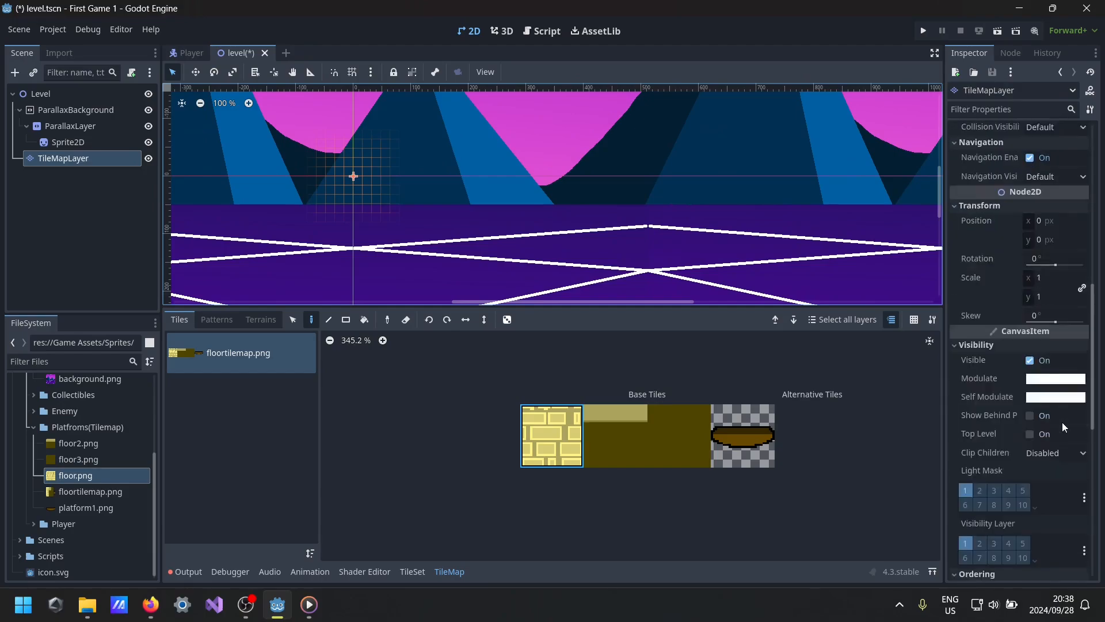
scroll(1060, 426, "up", 3)
scroll(1060, 427, "down", 10)
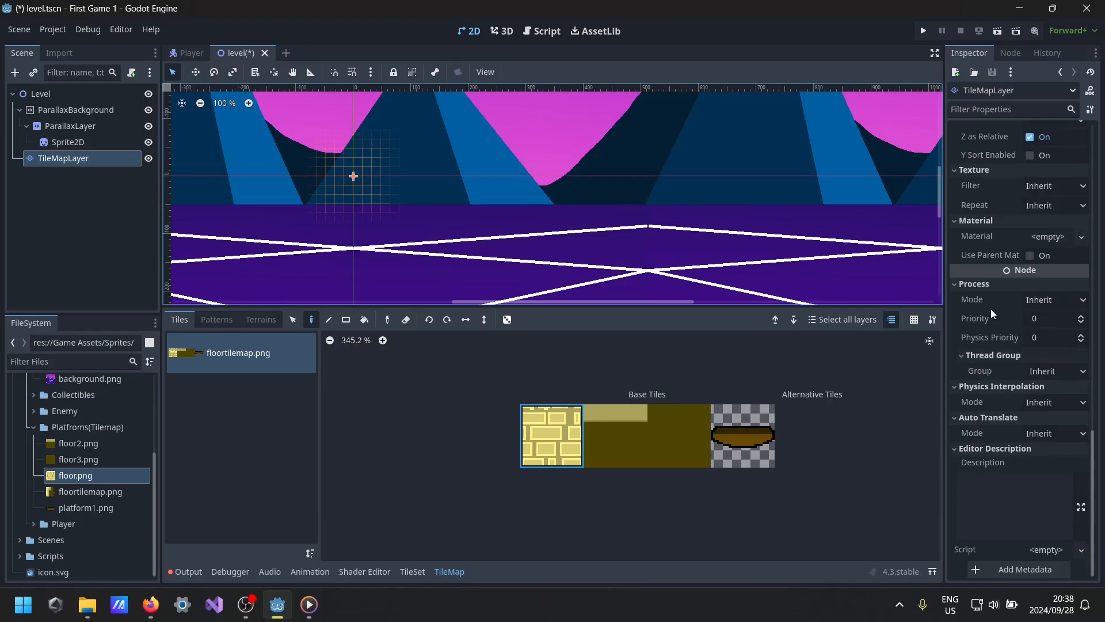
left_click(988, 287)
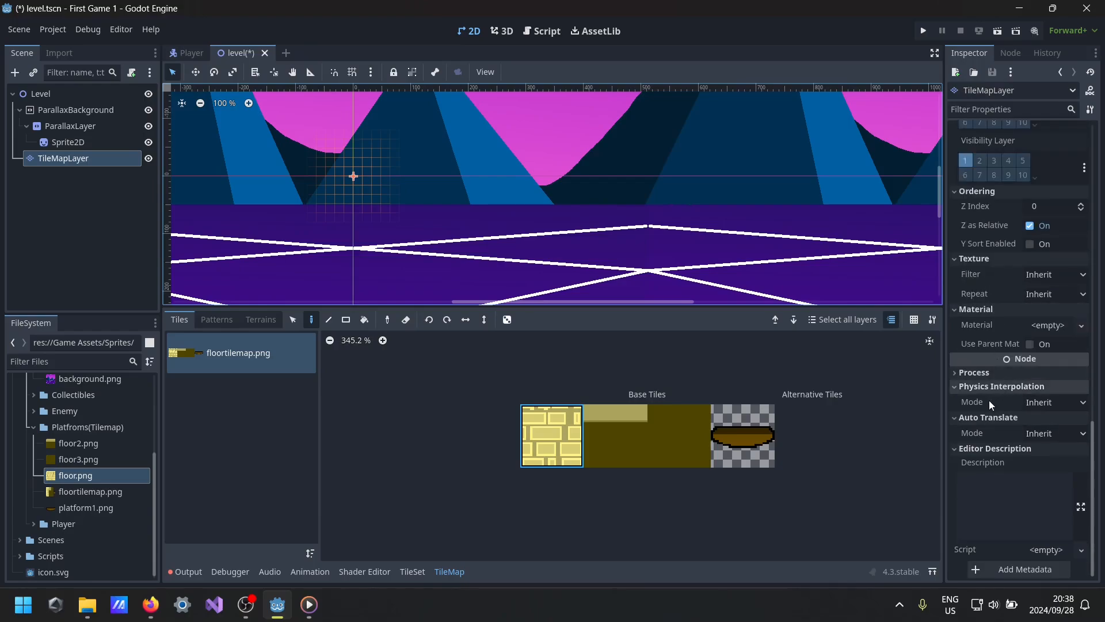
left_click(986, 386)
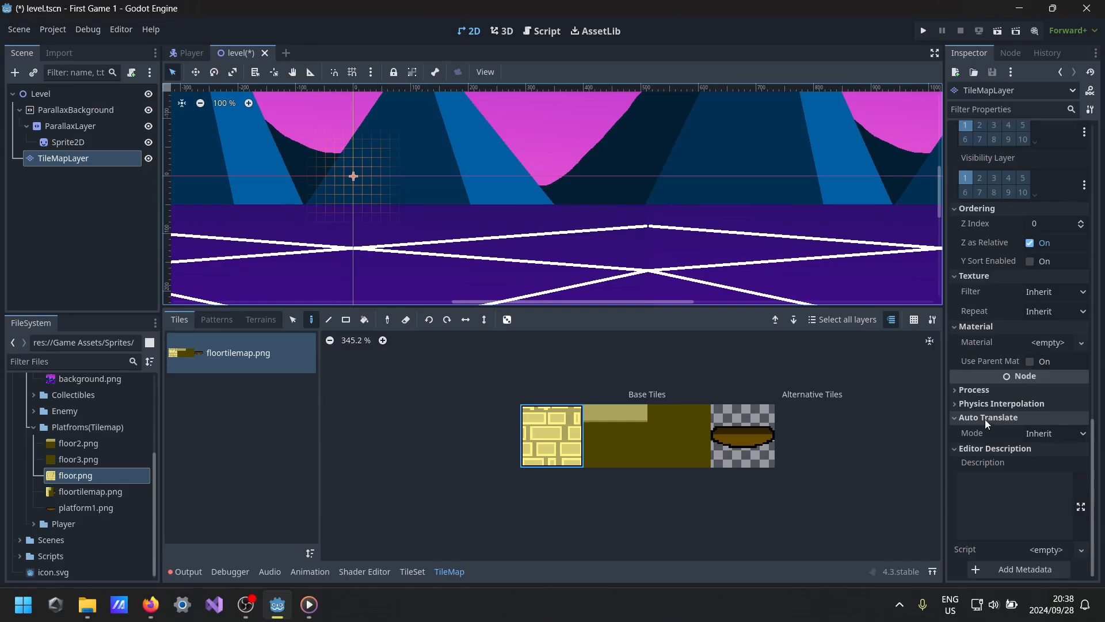
left_click(986, 419)
left_click(977, 445)
left_click(978, 430)
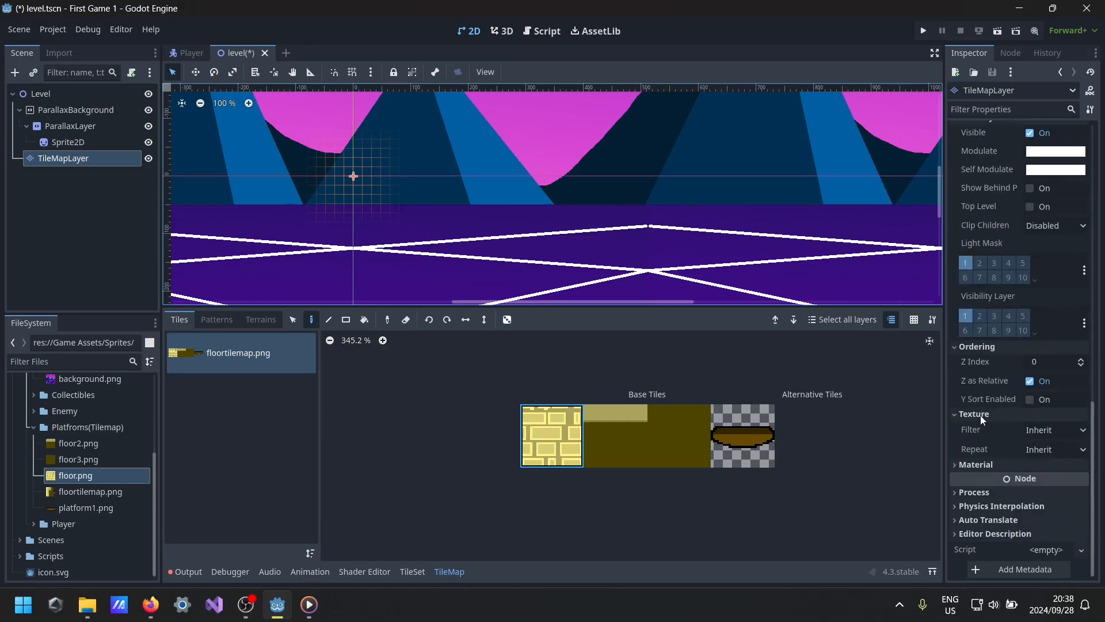
left_click(979, 413)
left_click(979, 383)
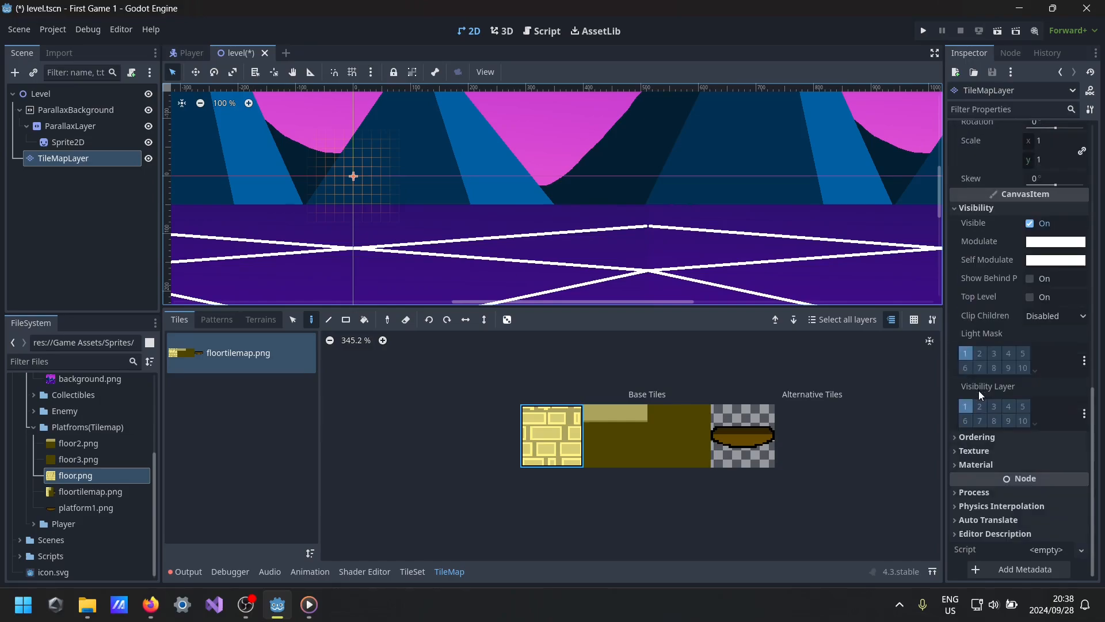
scroll(979, 390, "up", 1)
left_click(971, 265)
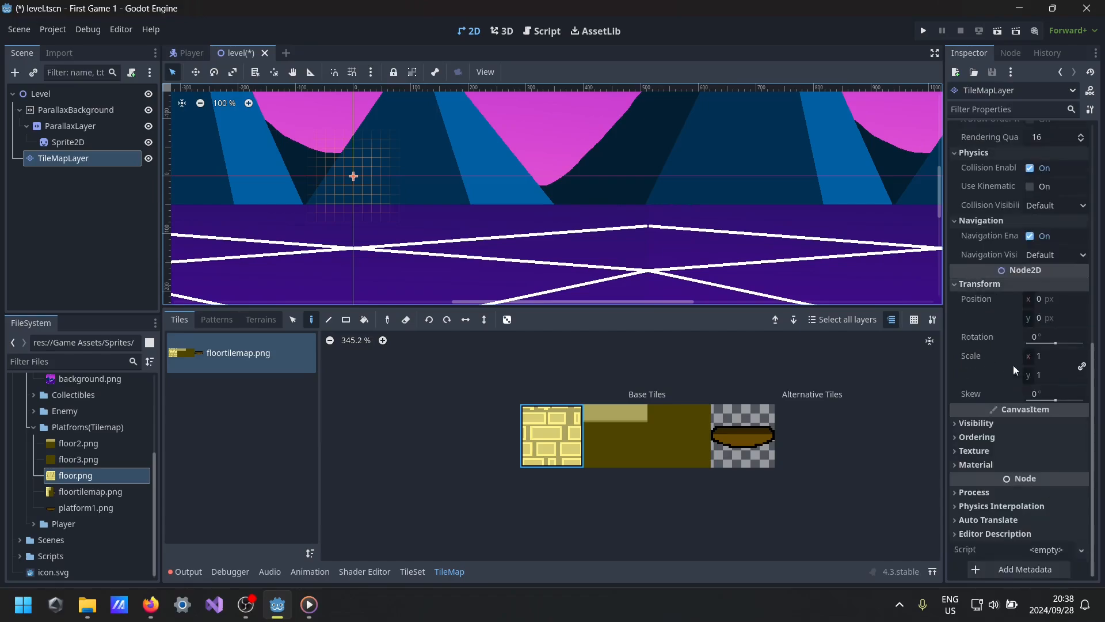
- Set the TileMapLayer's scale to 3 on both axes
left_click(1051, 356)
type("3")
key("Return")
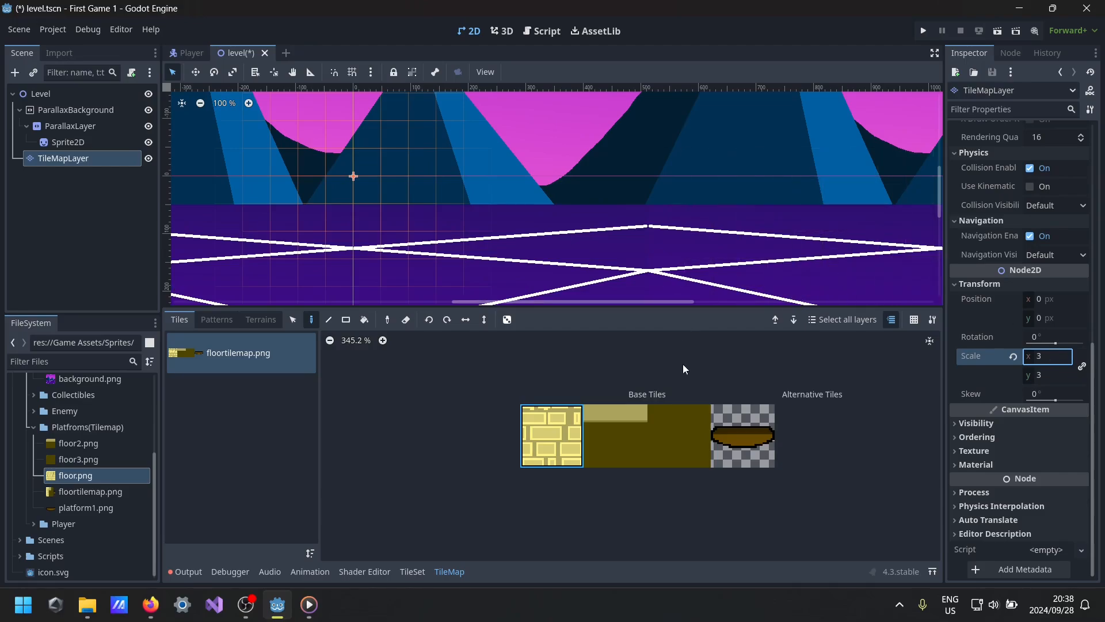
- Try painting a single brick tile below the scene origin to check its size against the grid
left_click(384, 208)
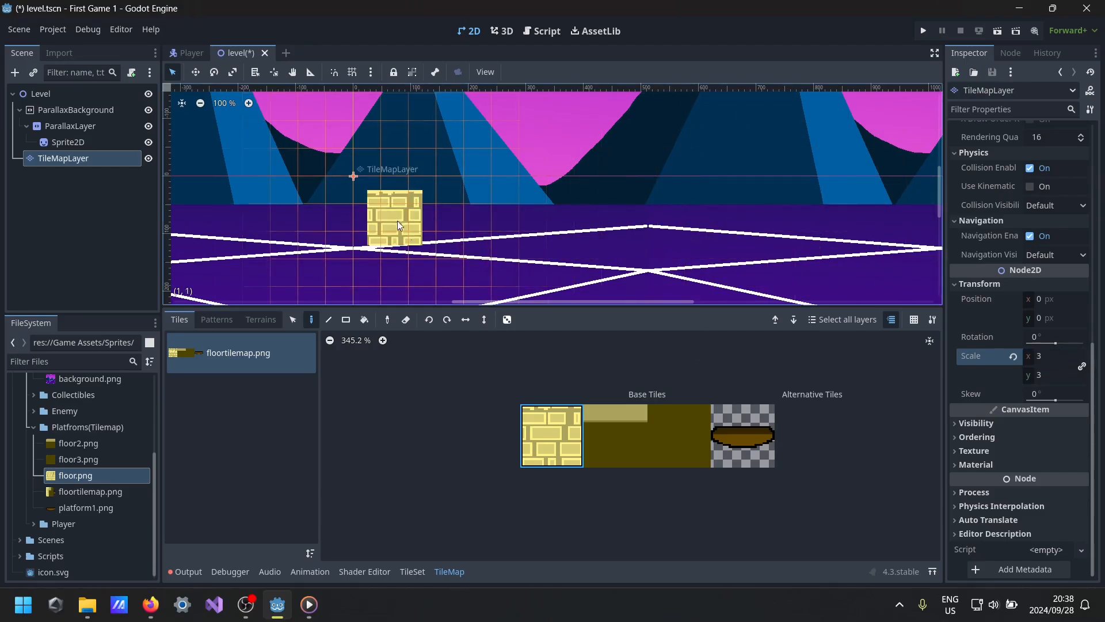
scroll(474, 224, "down", 3)
middle_click_drag(479, 274, 455, 174)
right_click(389, 170)
scroll(490, 242, "down", 3)
middle_click_drag(500, 252, 497, 174)
middle_click_drag(431, 188, 443, 244)
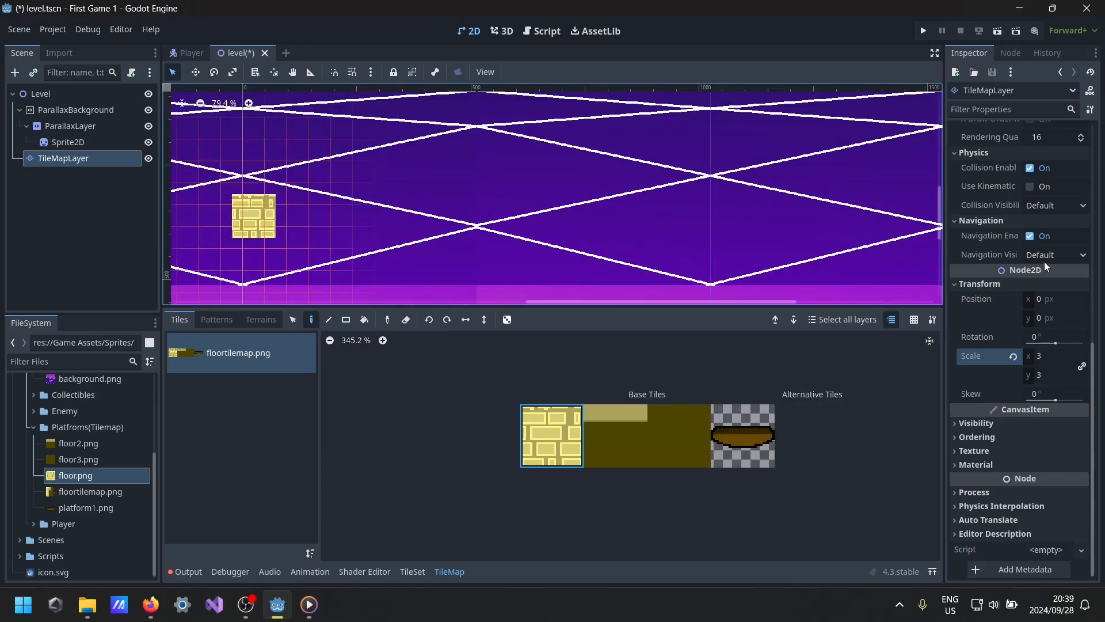
- Set the TileSet's tile size to 32 x 32 px
scroll(1031, 211, "up", 6)
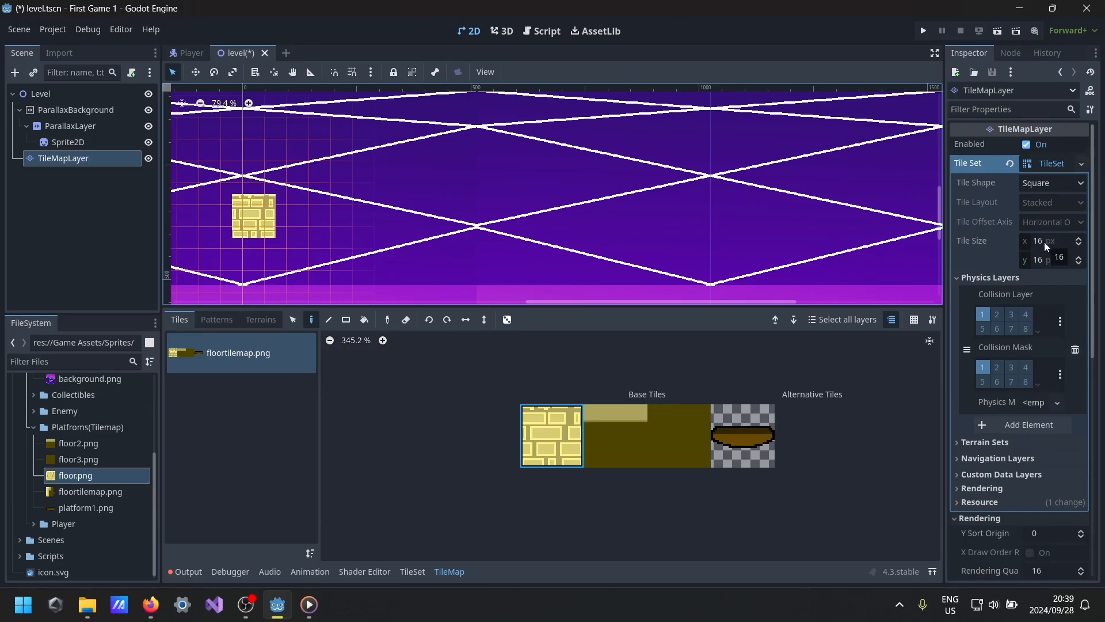
left_click(1044, 242)
key("BackSpace")
type("32")
key("Return")
left_click(1045, 259)
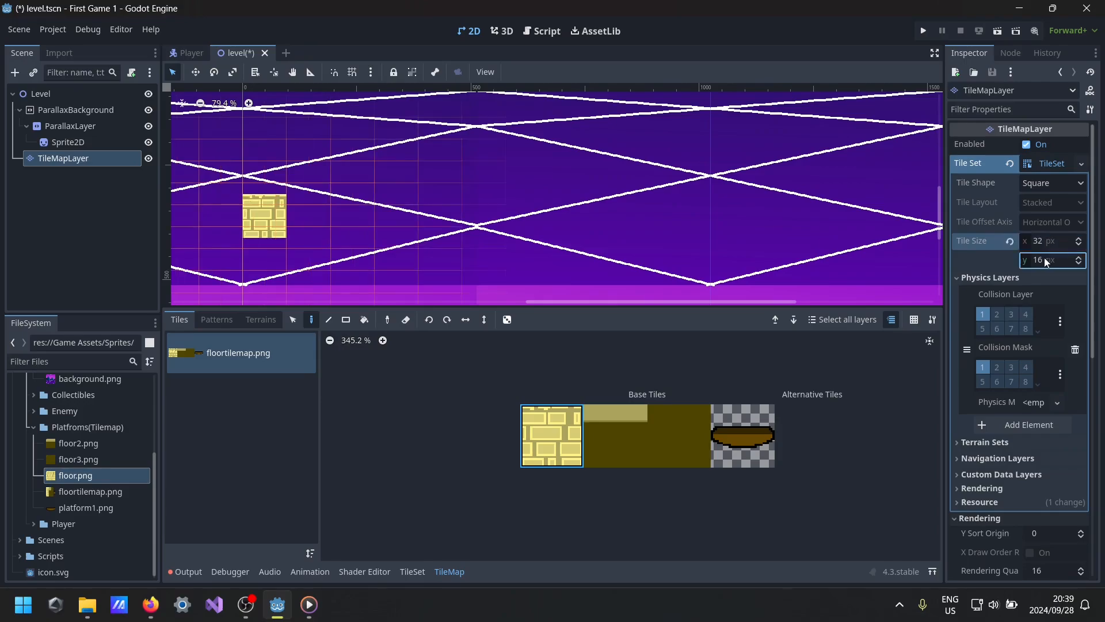
key("BackSpace")
type("32")
key("Return")
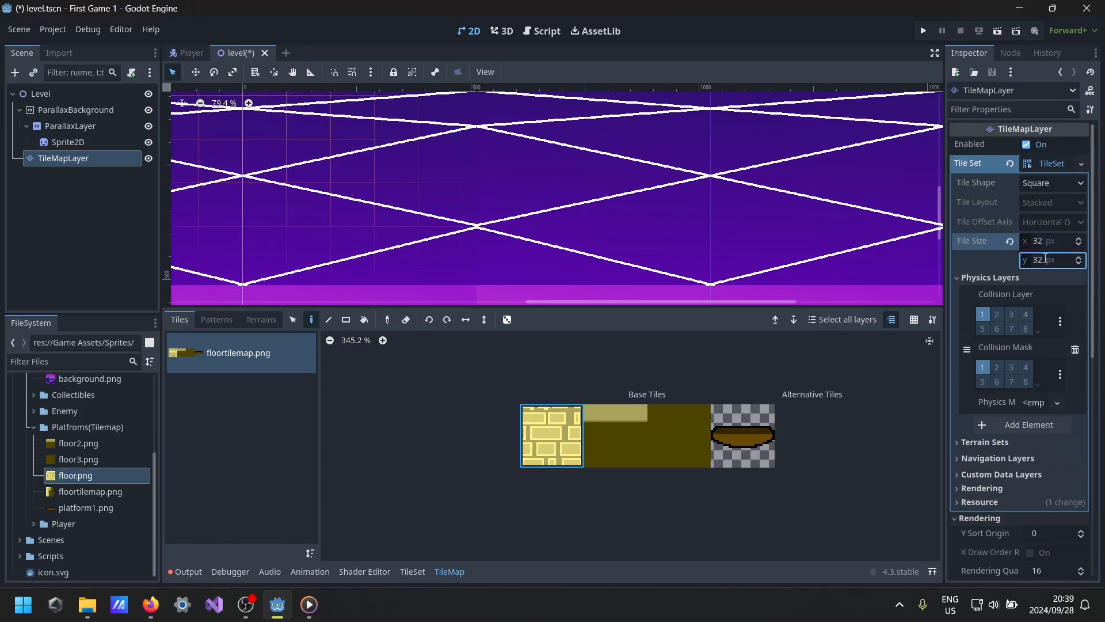
- Erase the stray brick tile and paint a long, one-tile-high brick floor row below the scene origin
scroll(449, 207, "down", 5)
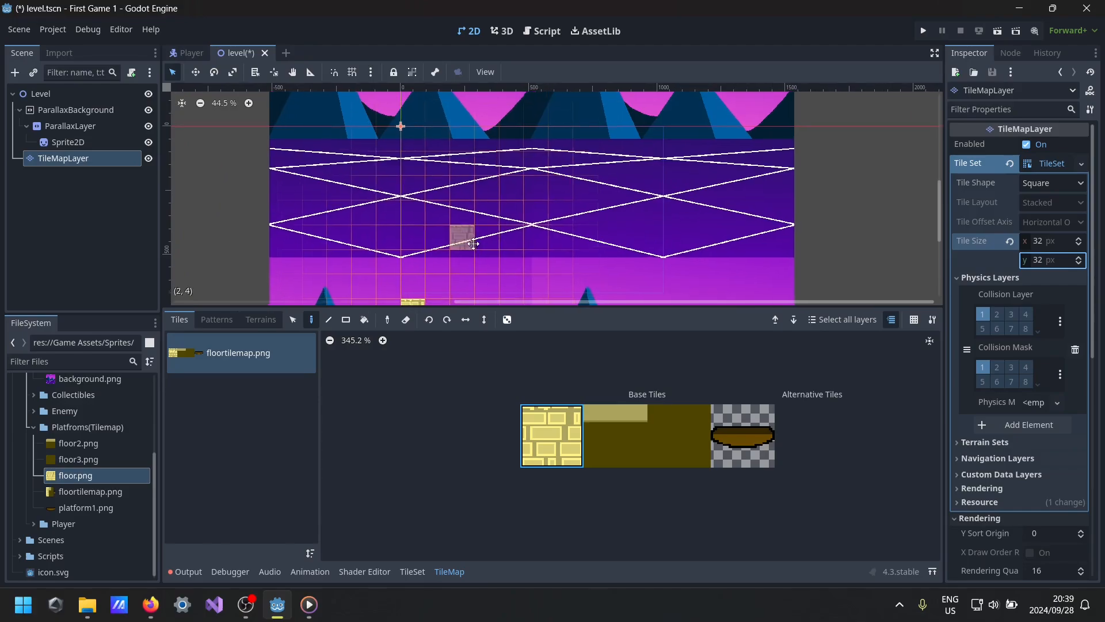
right_click(406, 209)
middle_click_drag(431, 182, 436, 304)
middle_click_drag(430, 211, 427, 215)
scroll(427, 215, "up", 1)
left_click_drag(373, 246, 826, 245)
middle_click_drag(843, 239, 375, 220)
left_click_drag(377, 224, 533, 230)
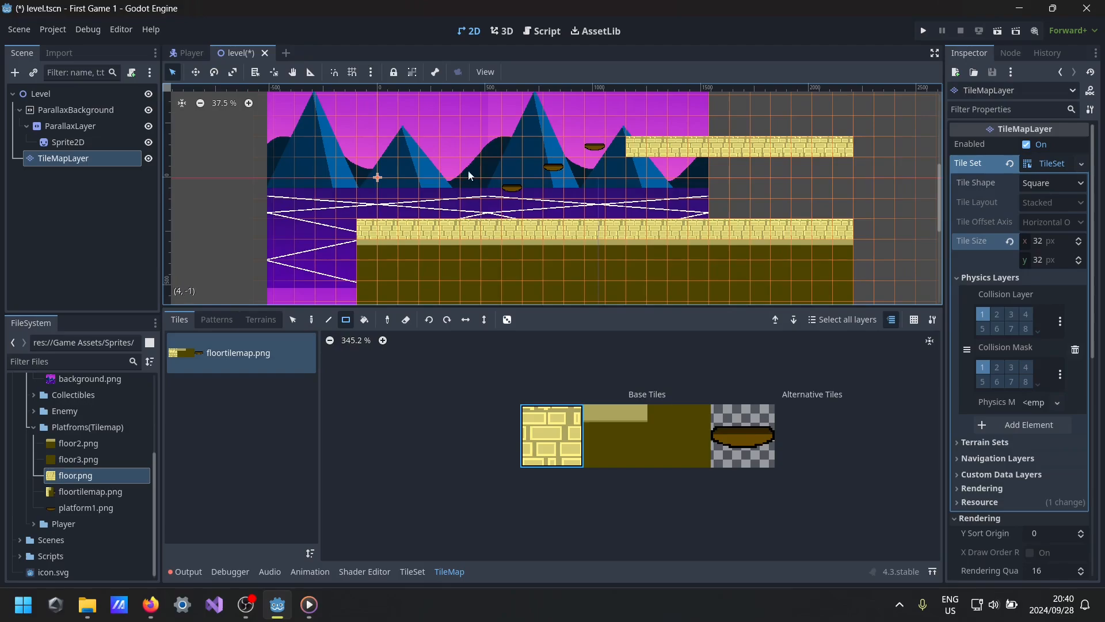
- Save the level scene and instantiate Scenes/Player.tscn as a child of the Level root node
middle_click_drag(458, 181, 496, 226)
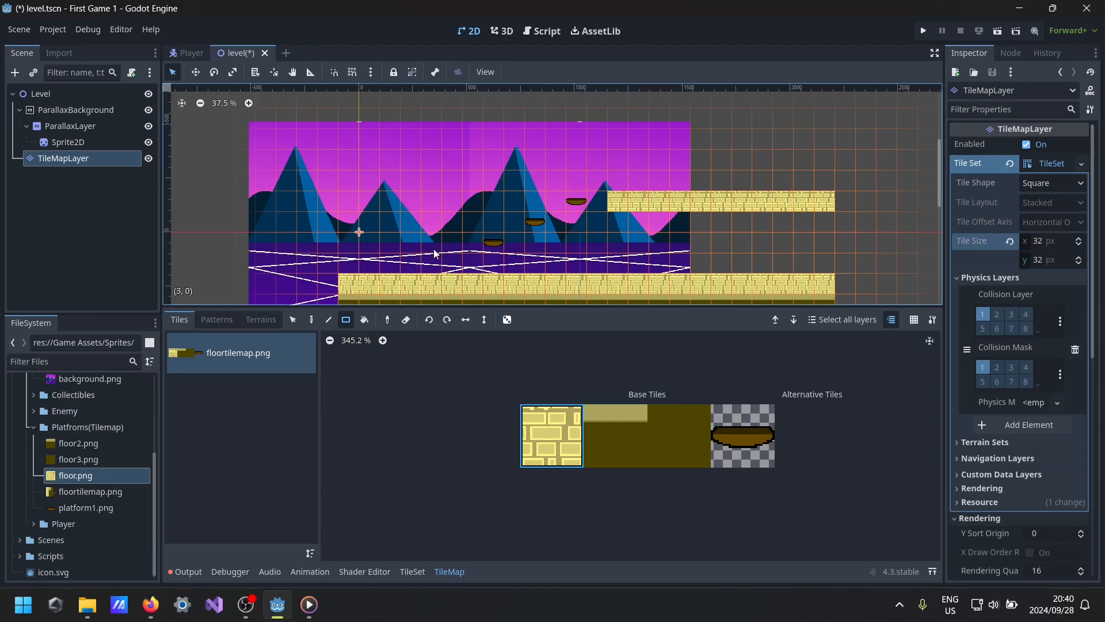
middle_click_drag(434, 251, 447, 240)
scroll(429, 251, "up", 1)
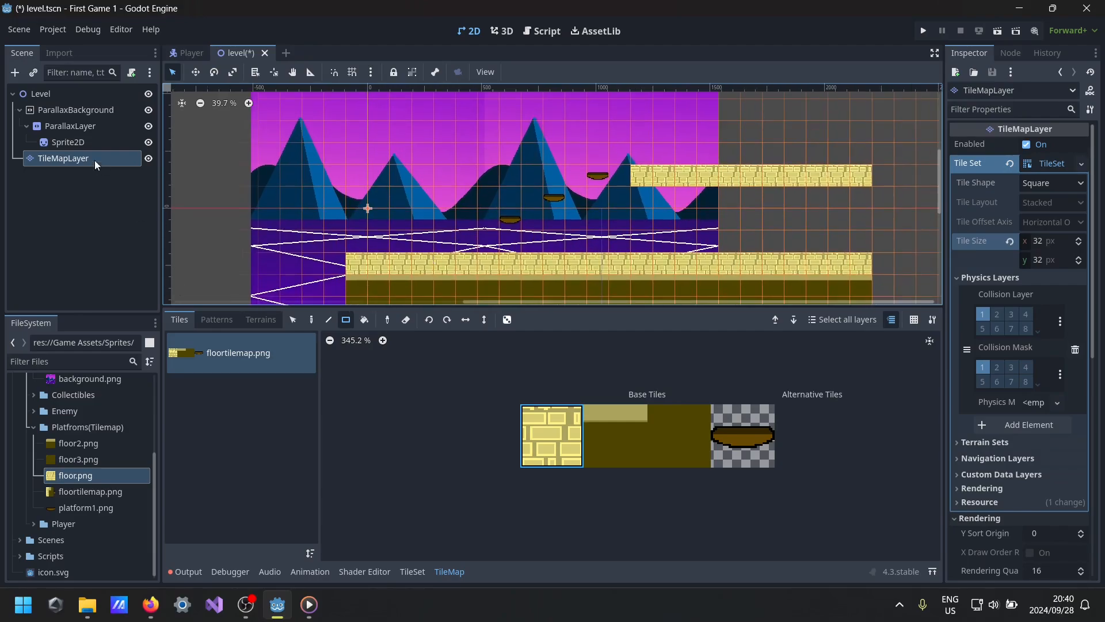
left_click(43, 93)
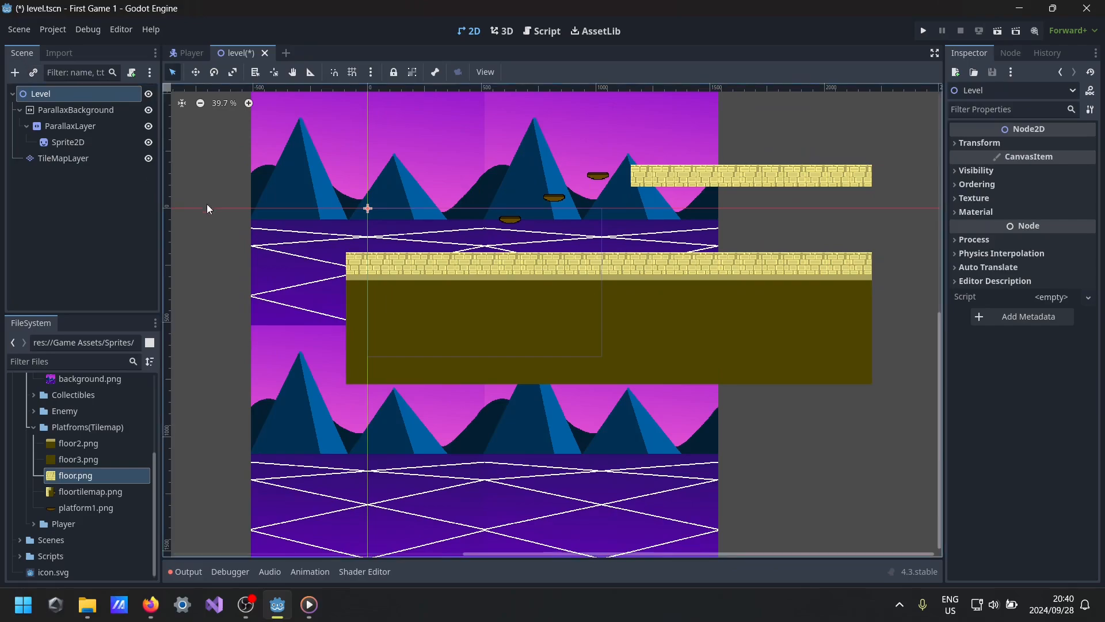
middle_click_drag(206, 203, 244, 284)
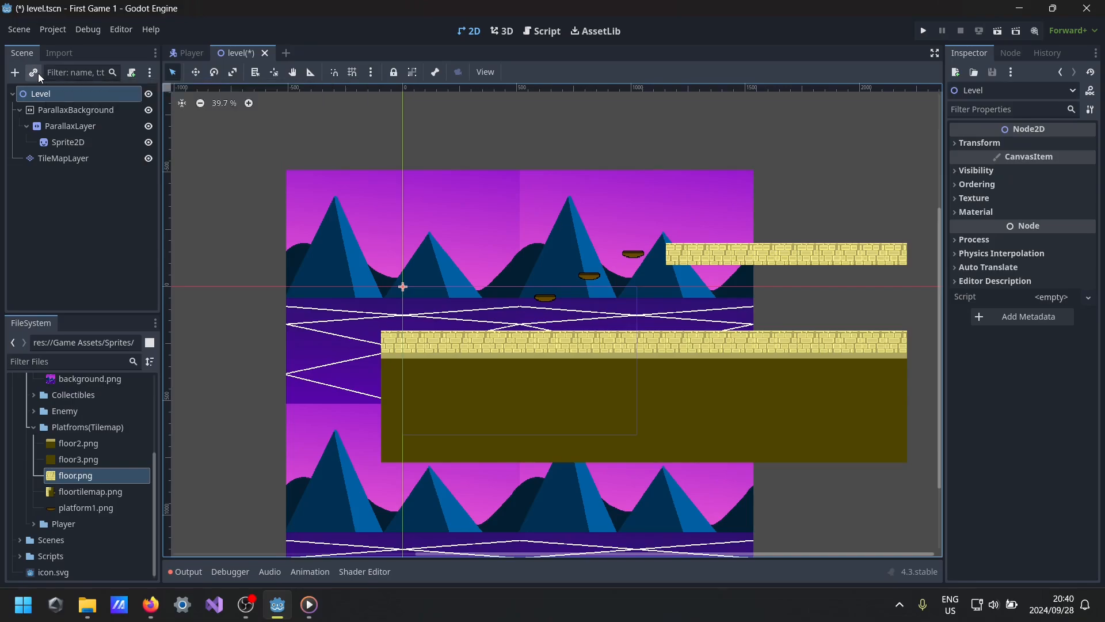
key("ctrl+s")
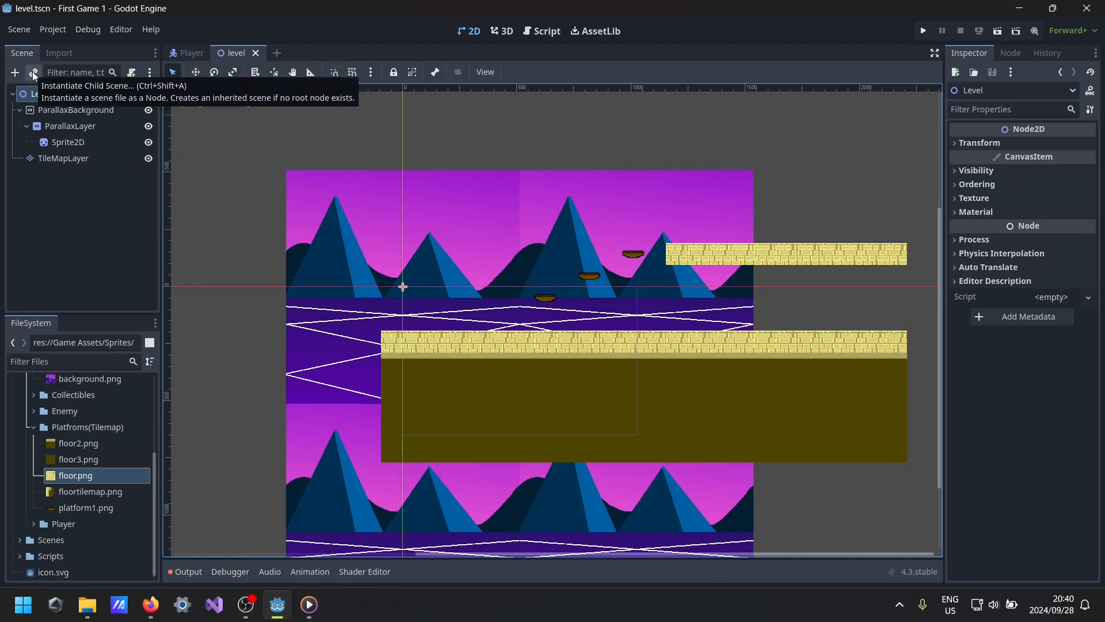
left_click(32, 73)
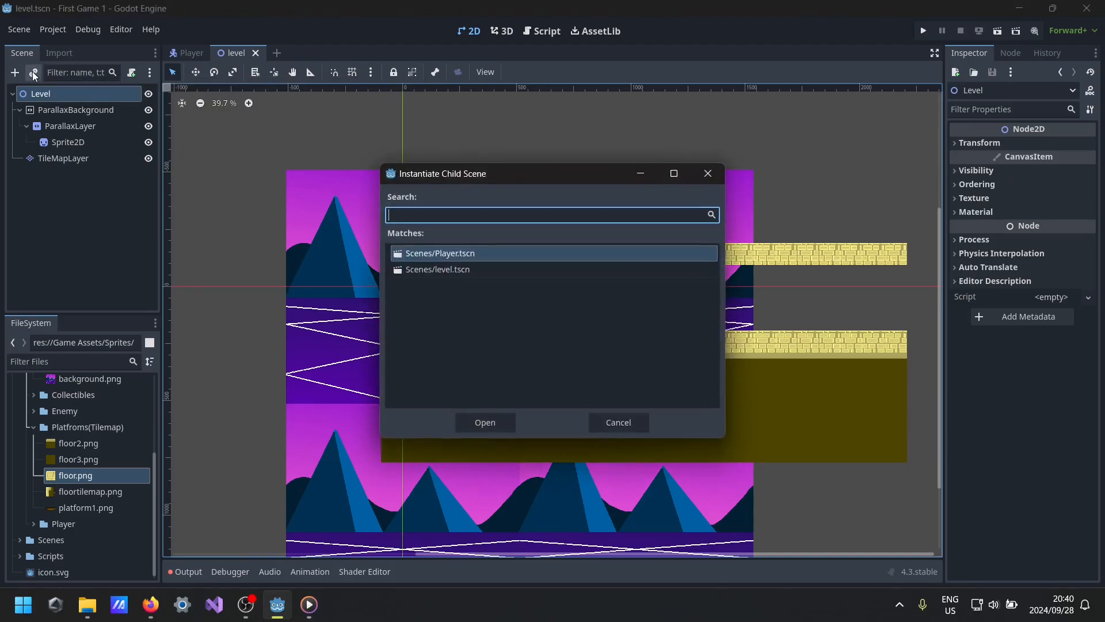
left_click(500, 421)
scroll(433, 347, "up", 10)
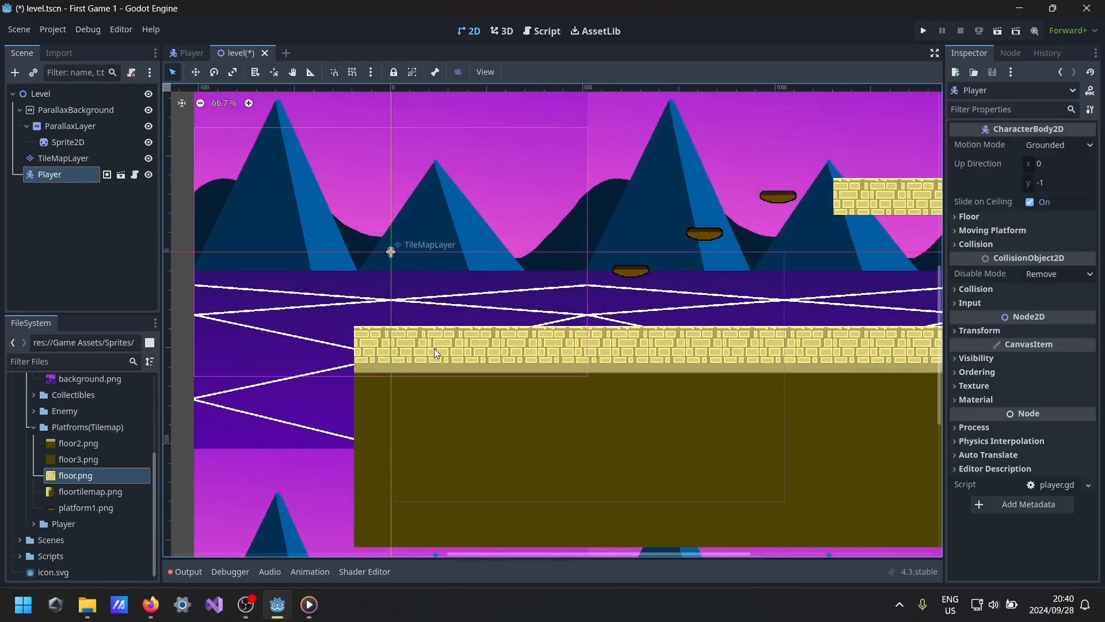
- Set the Player's scale to 3 on both axes and save the level scene
scroll(448, 420, "up", 16)
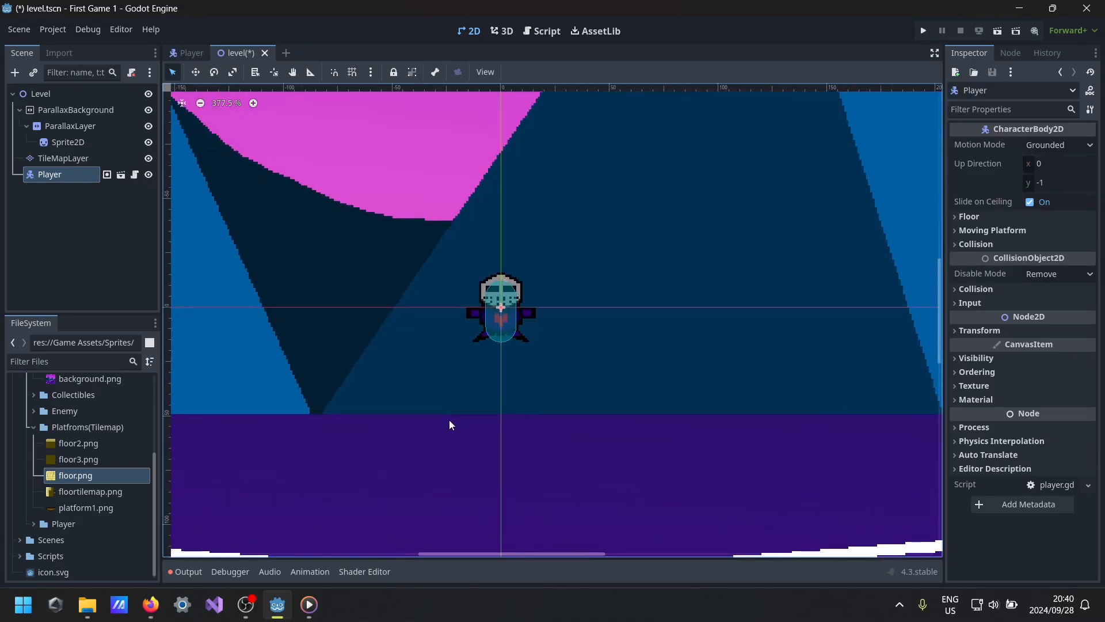
scroll(449, 420, "down", 4)
middle_click_drag(463, 406, 351, 109)
scroll(509, 313, "down", 5)
scroll(509, 313, "down", 4)
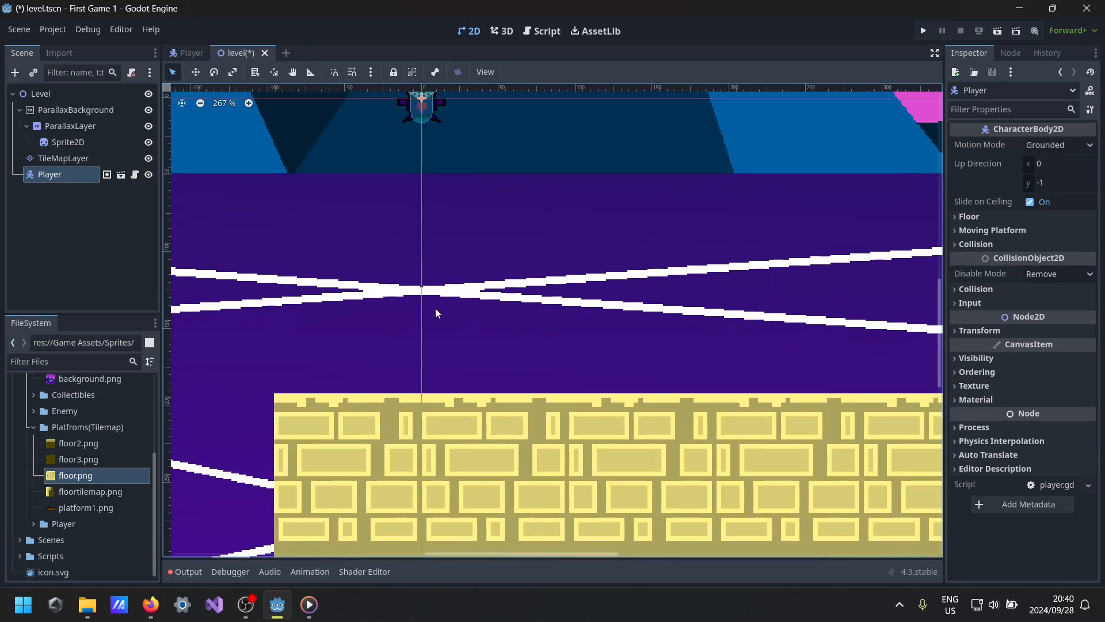
scroll(509, 399, "down", 4)
middle_click_drag(446, 364, 484, 441)
scroll(454, 286, "up", 1)
middle_click_drag(454, 285, 484, 365)
scroll(484, 365, "up", 1)
left_click(1002, 331)
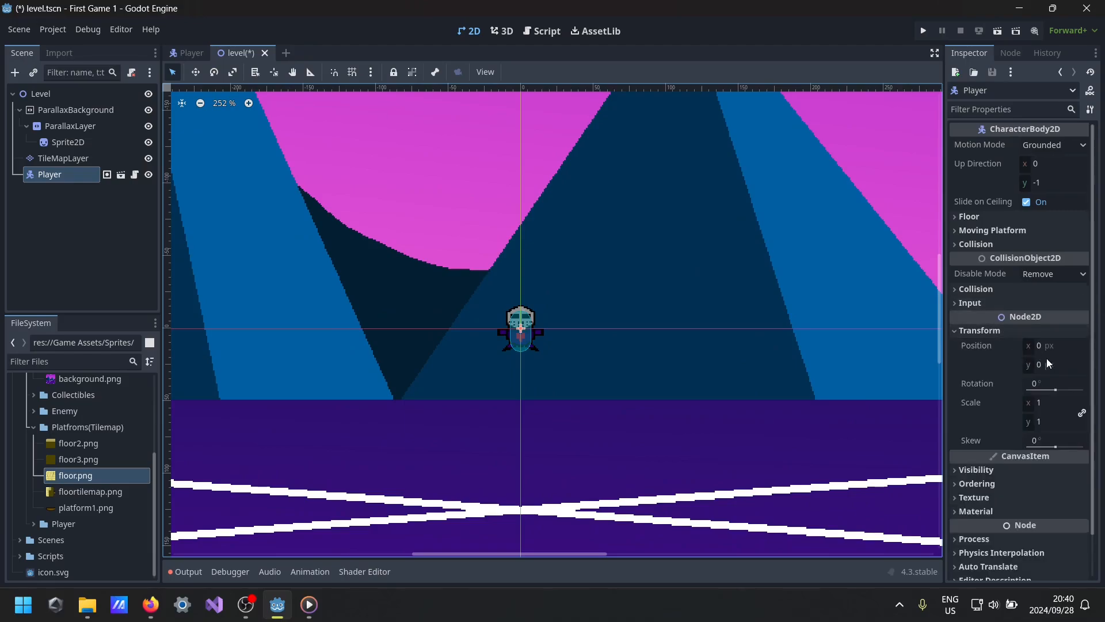
left_click(1059, 401)
type("3")
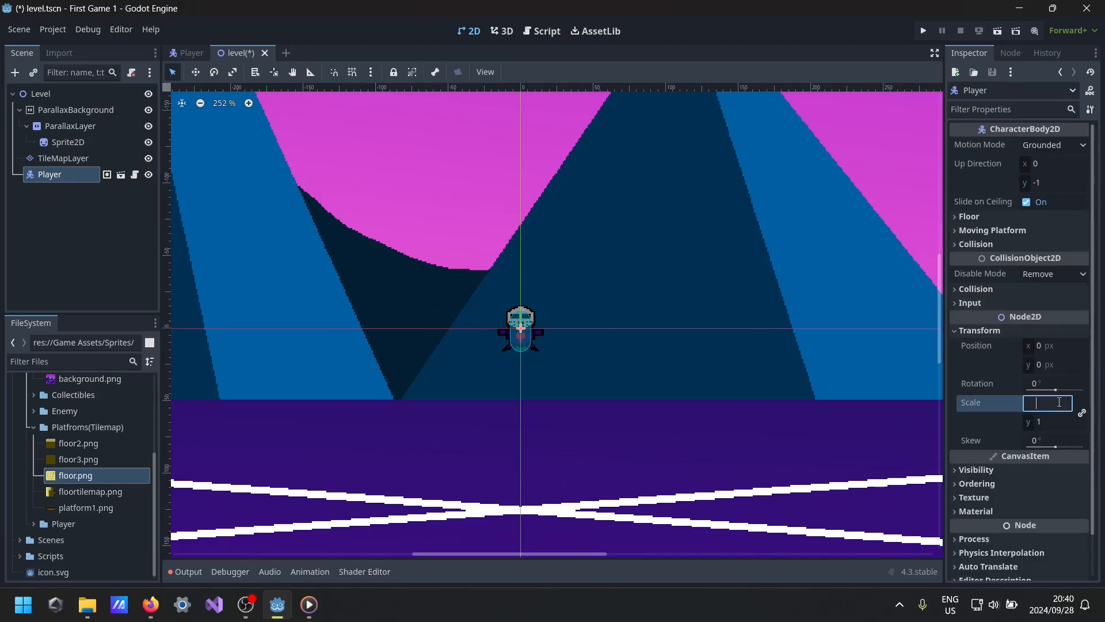
key("Return")
scroll(798, 423, "down", 5)
middle_click_drag(767, 404, 573, 201)
scroll(573, 218, "up", 1)
scroll(536, 256, "down", 2)
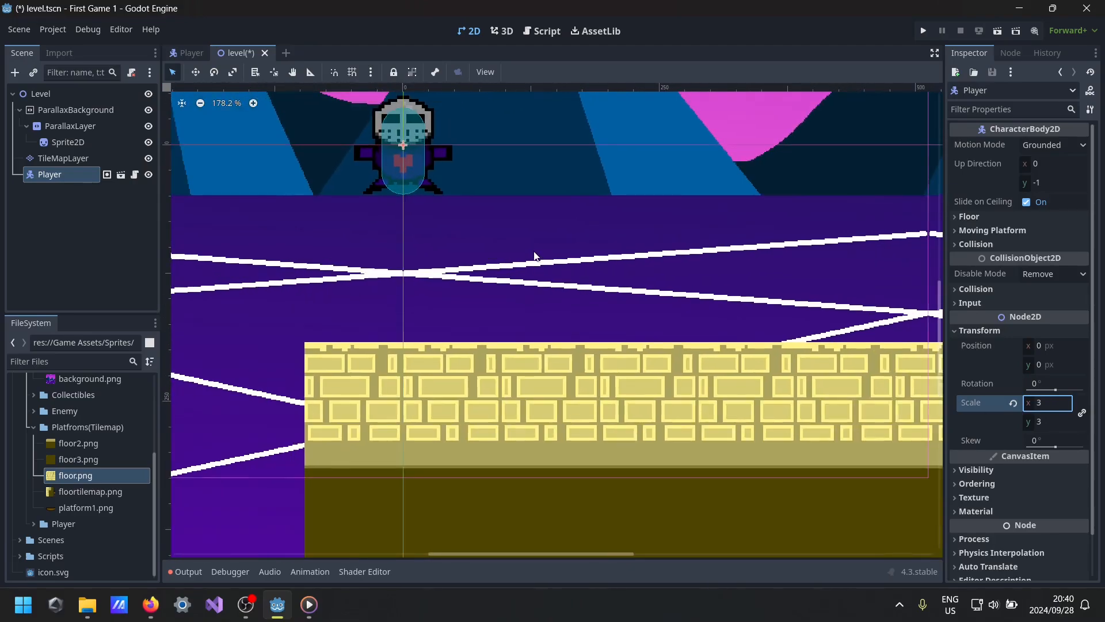
middle_click_drag(536, 258, 572, 387)
key("ctrl+s")
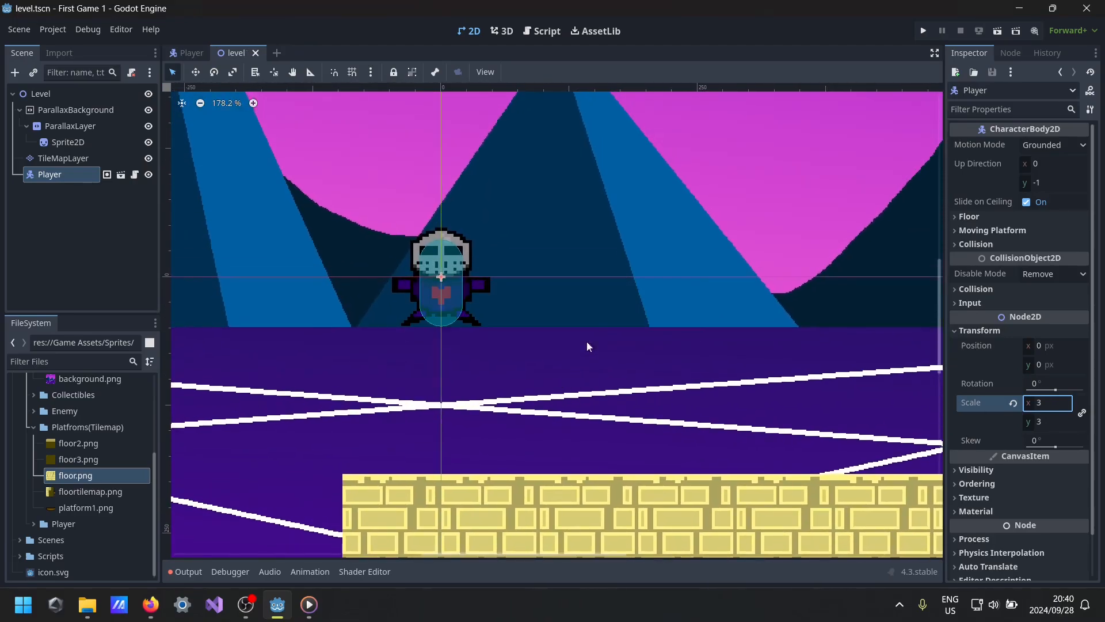
- Run the project's main scene to test it, and close the game window
left_click(923, 30)
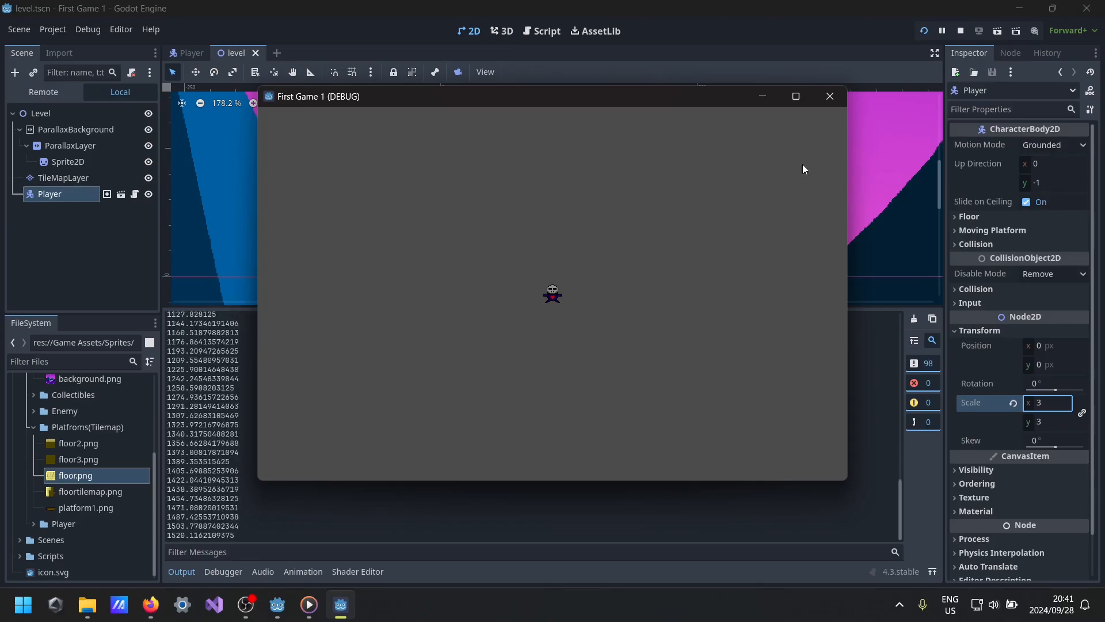
left_click(829, 96)
scroll(524, 178, "down", 3)
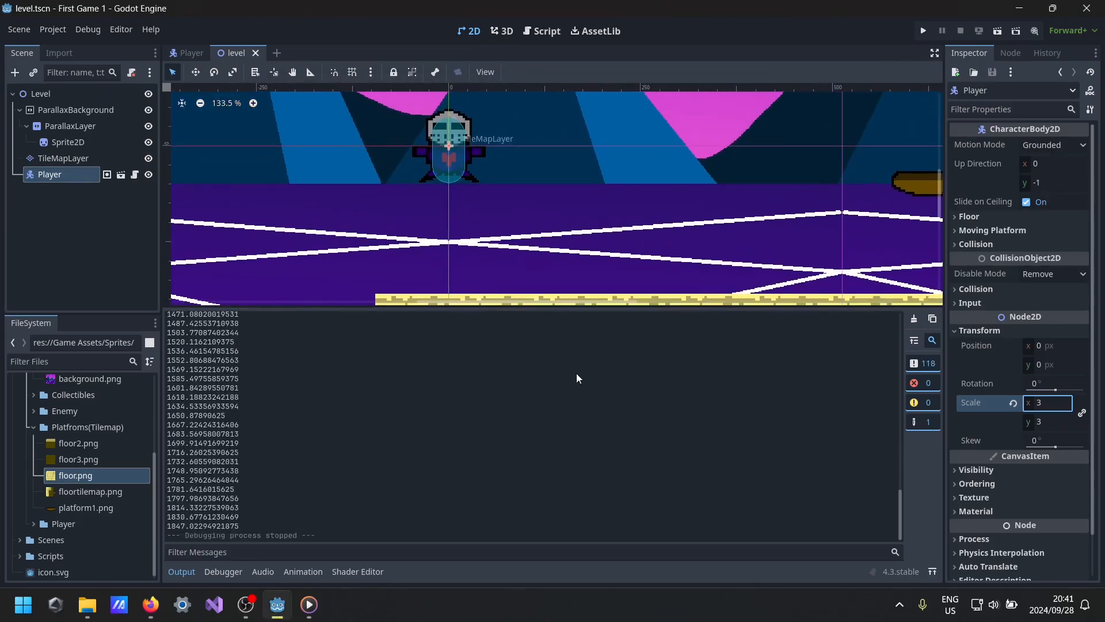
scroll(579, 282, "down", 4)
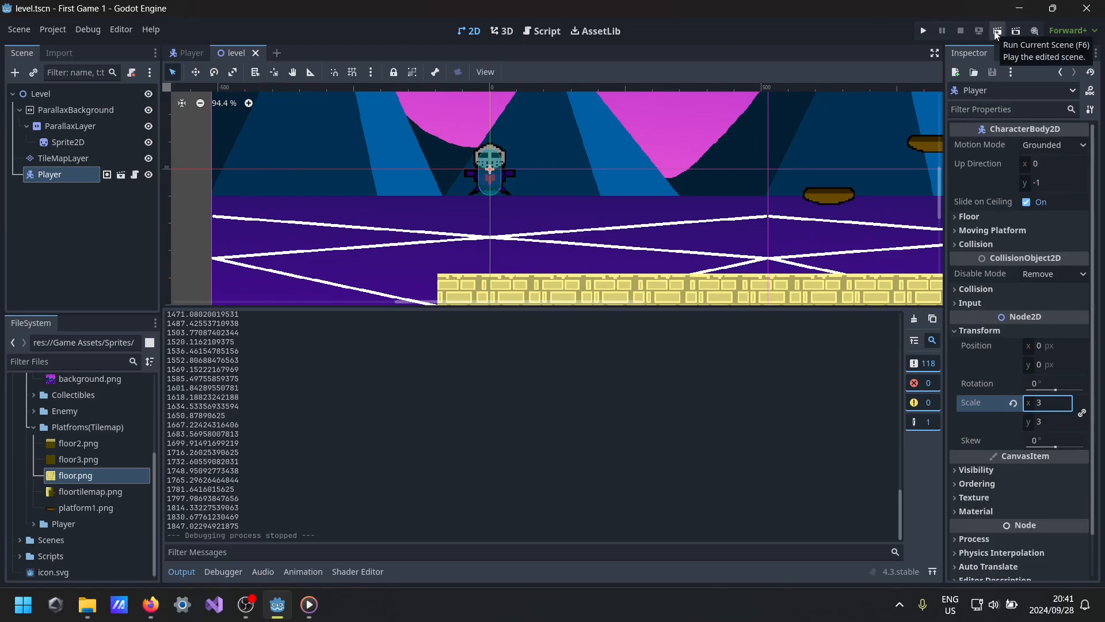
- Run the current level scene and test the player's jumping and its movement in both directions on the brick floor
left_click(997, 33)
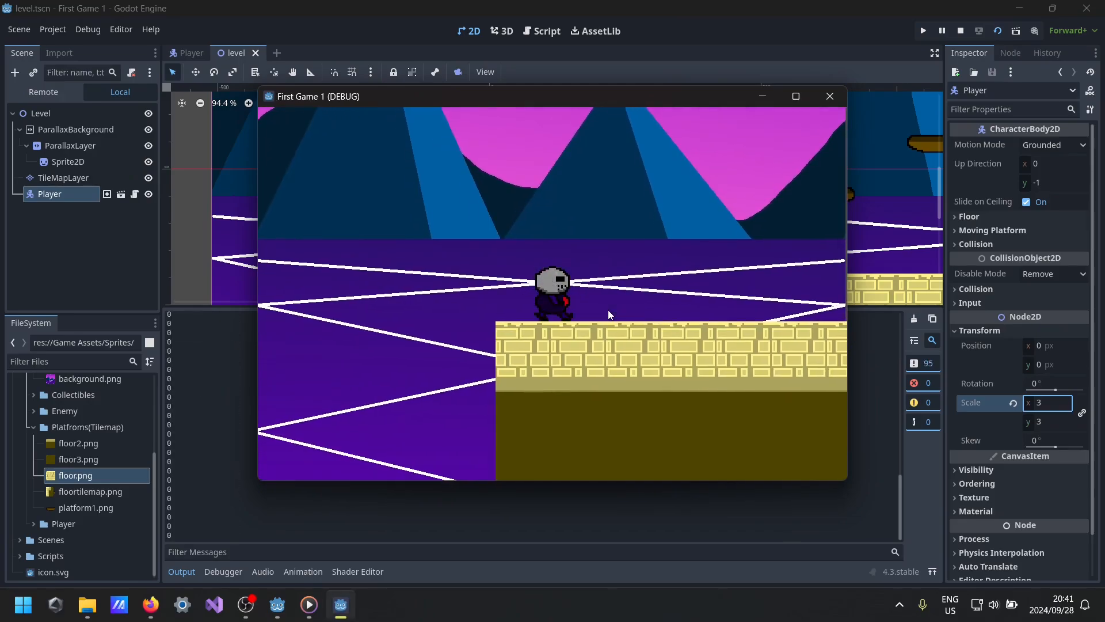
key("space")
key("space")
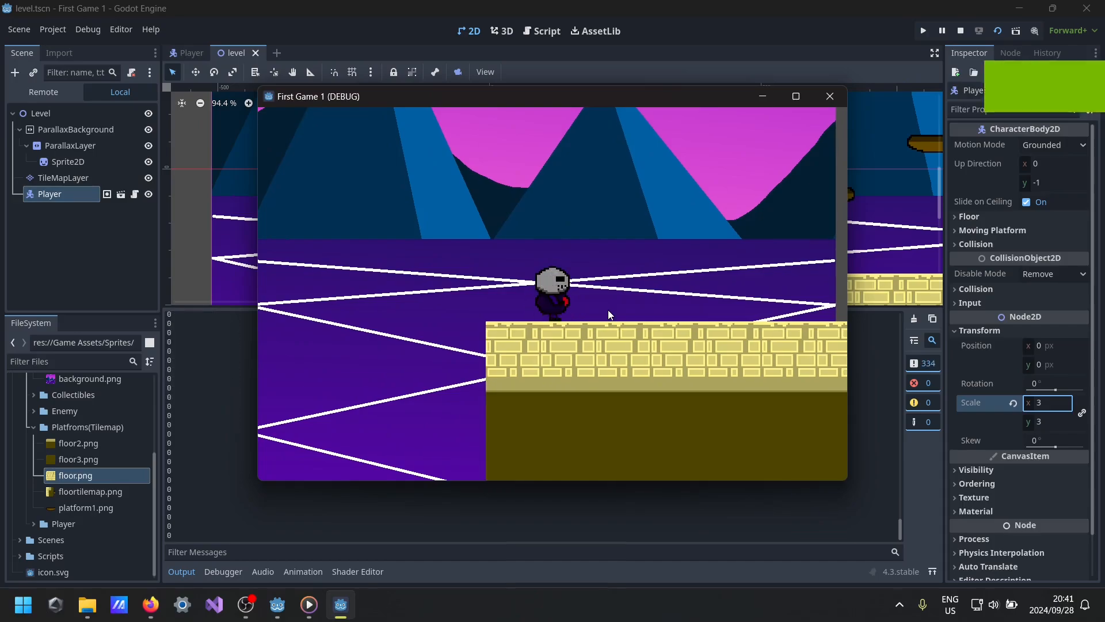
key("Right")
key("Left")
key("space")
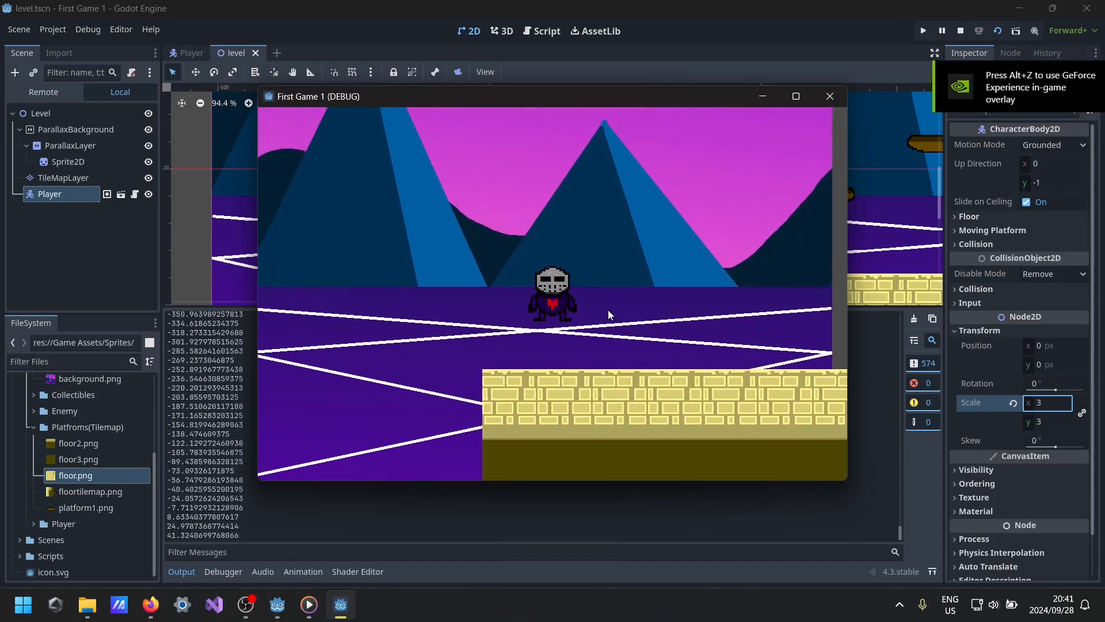
key("Right")
key("space")
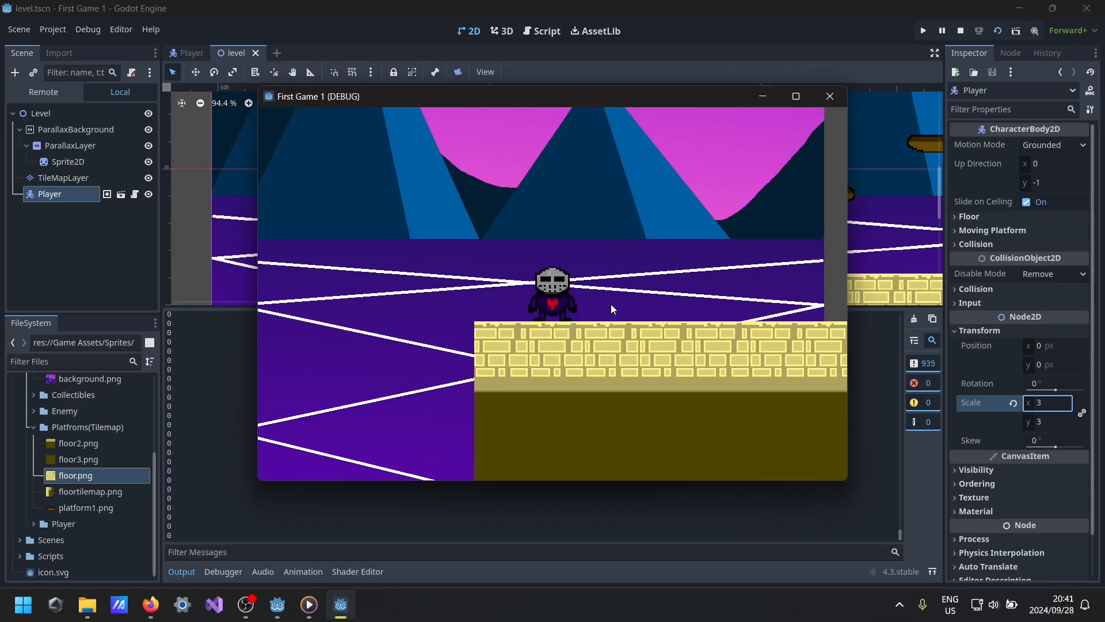
- Close the running game, open the Player scene's script, set the SPEED constant to 7000 and save
left_click(832, 98)
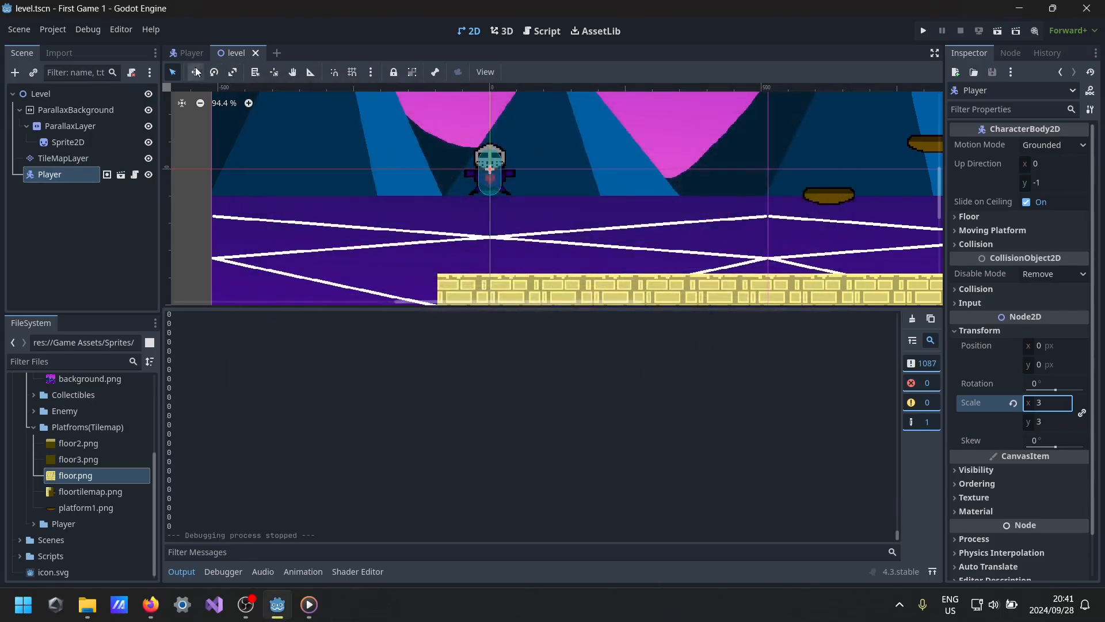
left_click(183, 54)
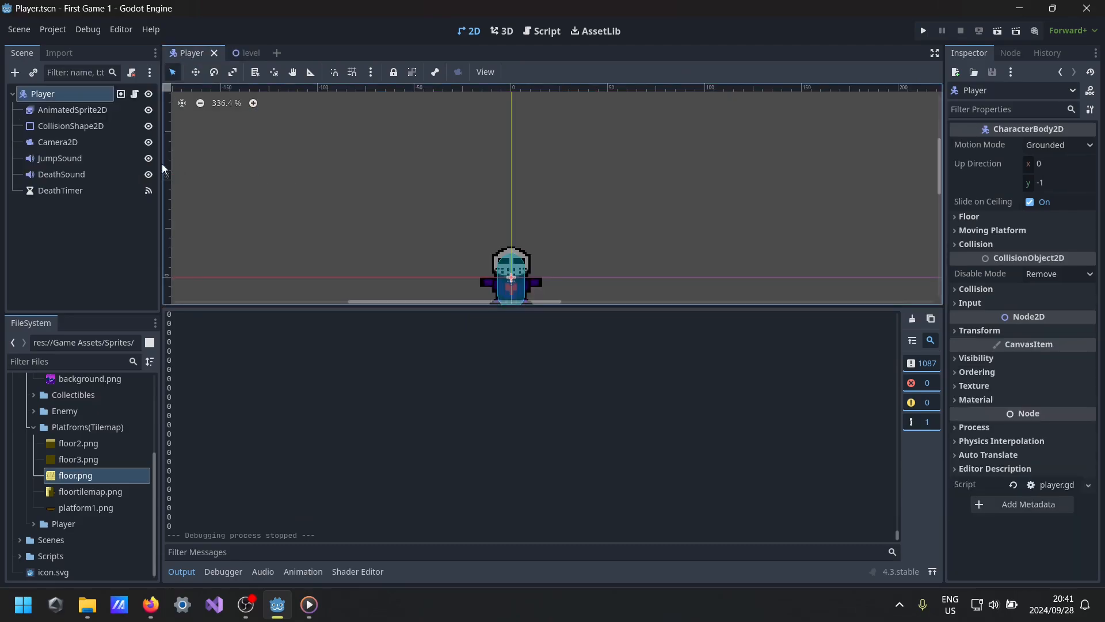
left_click(135, 94)
scroll(431, 184, "up", 10)
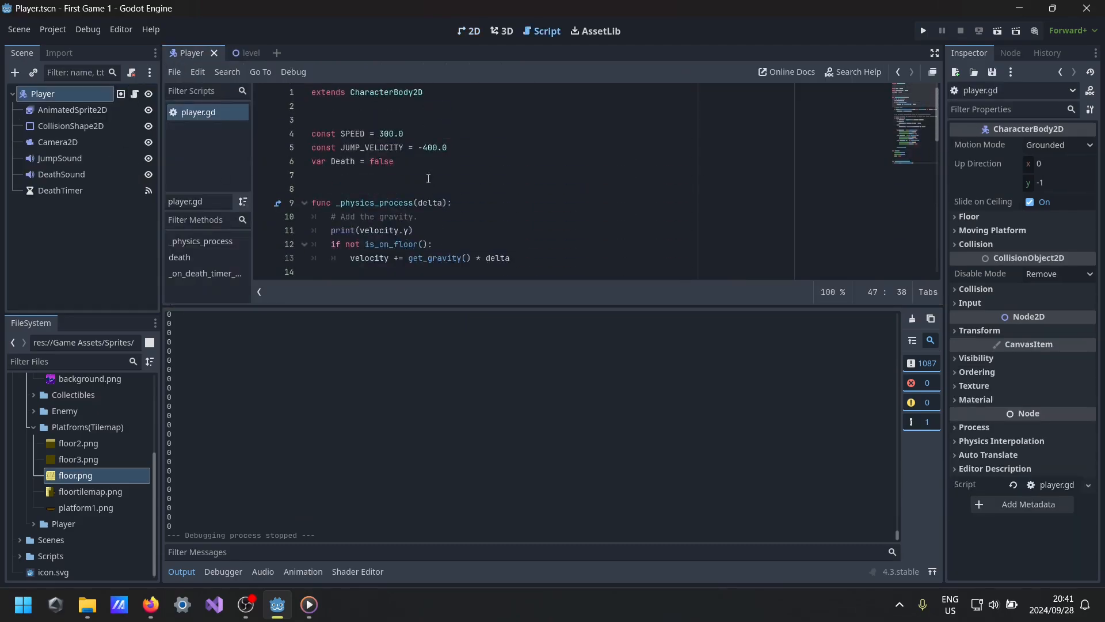
left_click_drag(403, 134, 387, 134)
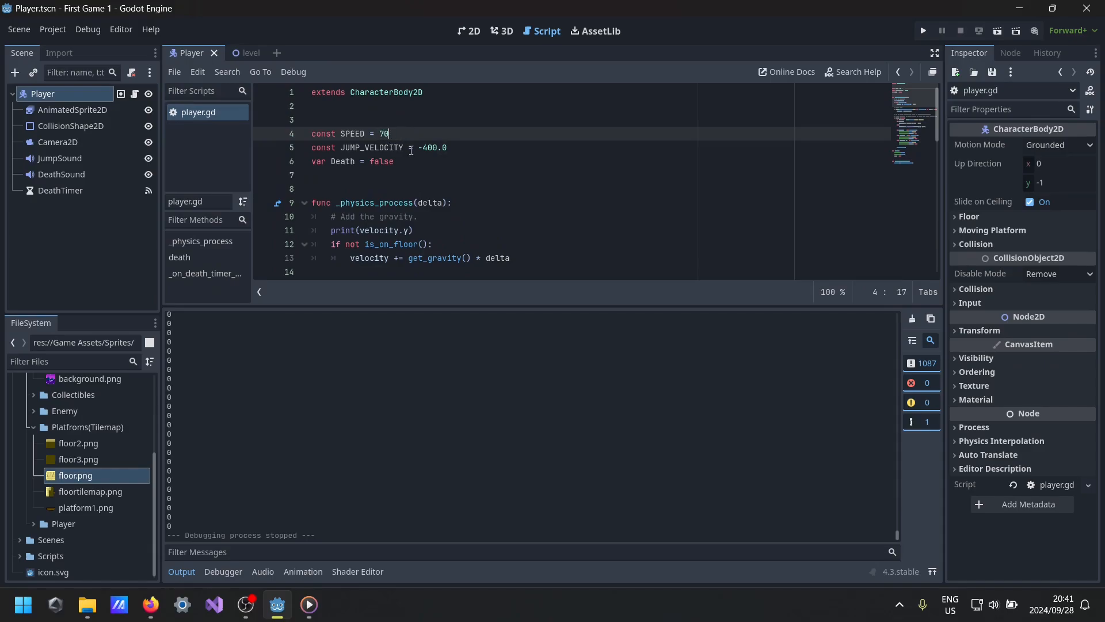
key("ctrl+s")
- Run the main scene and close it, then run the level scene and test the player's jumping and turning
key("F5")
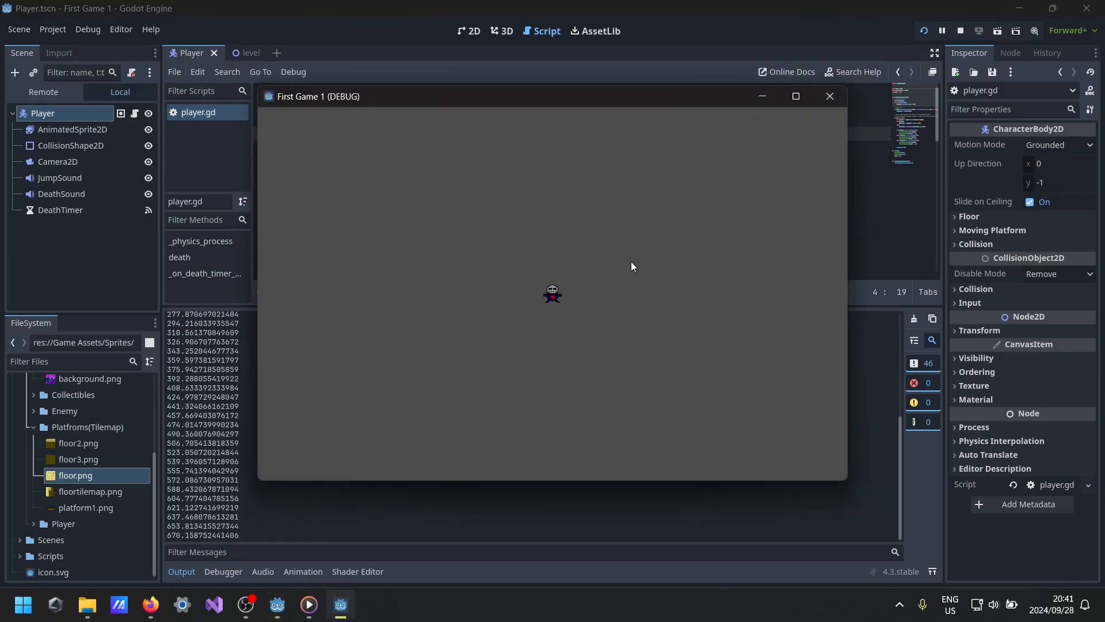
left_click(829, 97)
left_click(236, 52)
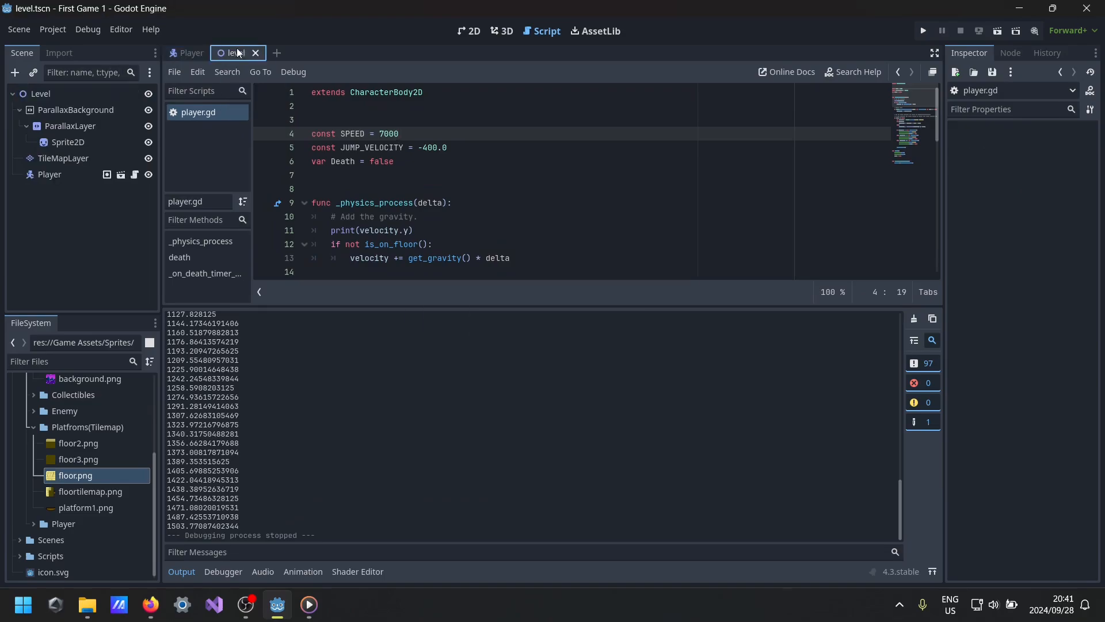
left_click(1002, 33)
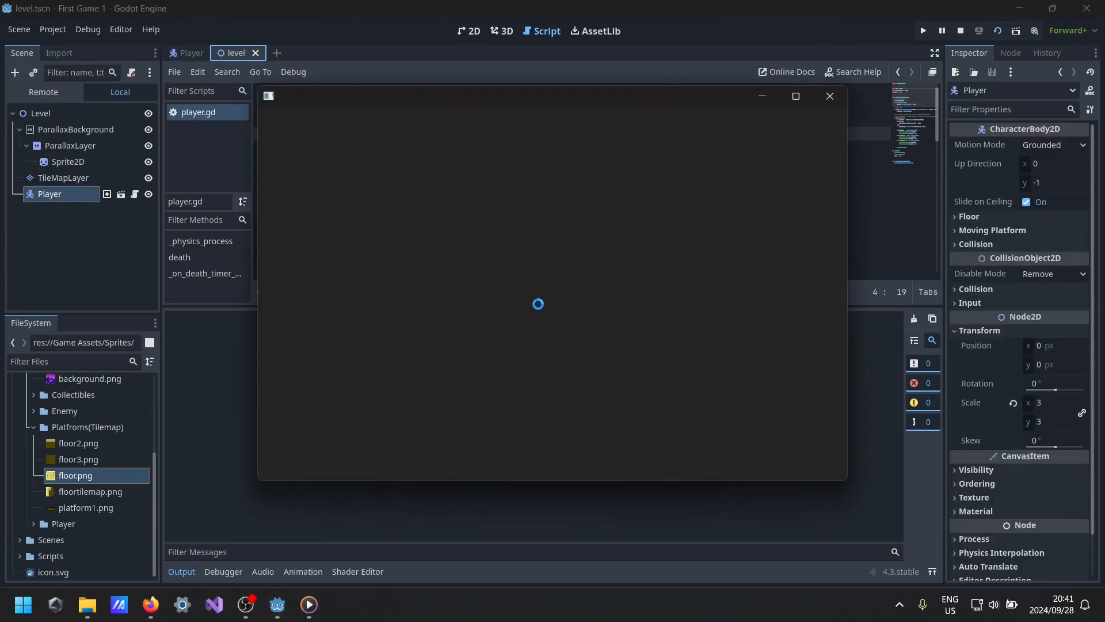
key("Right")
key("space")
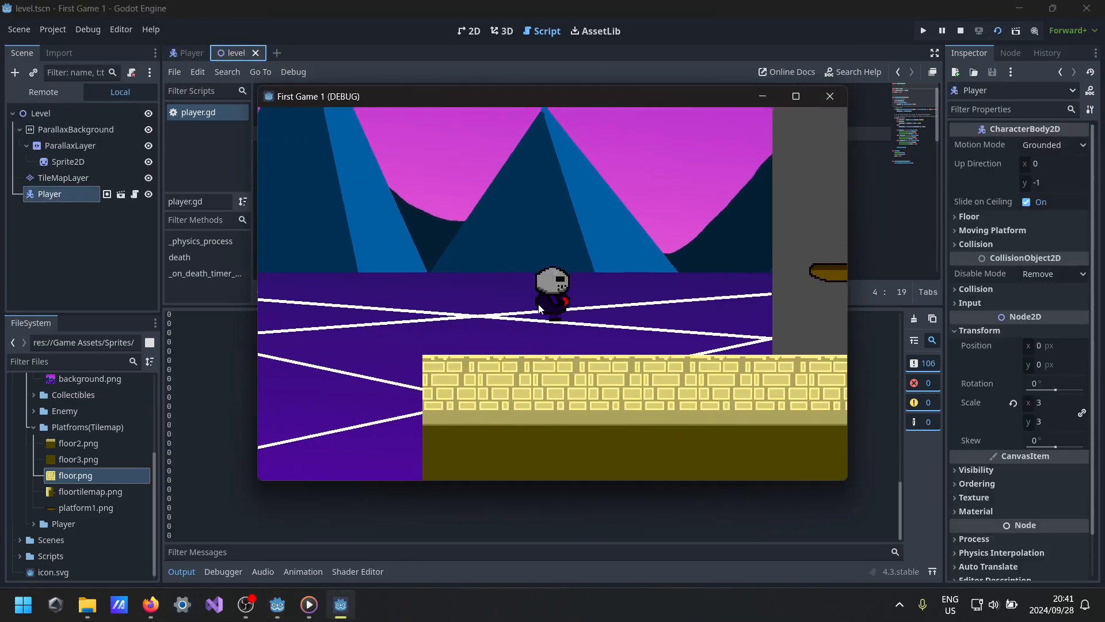
key("space")
key("space")
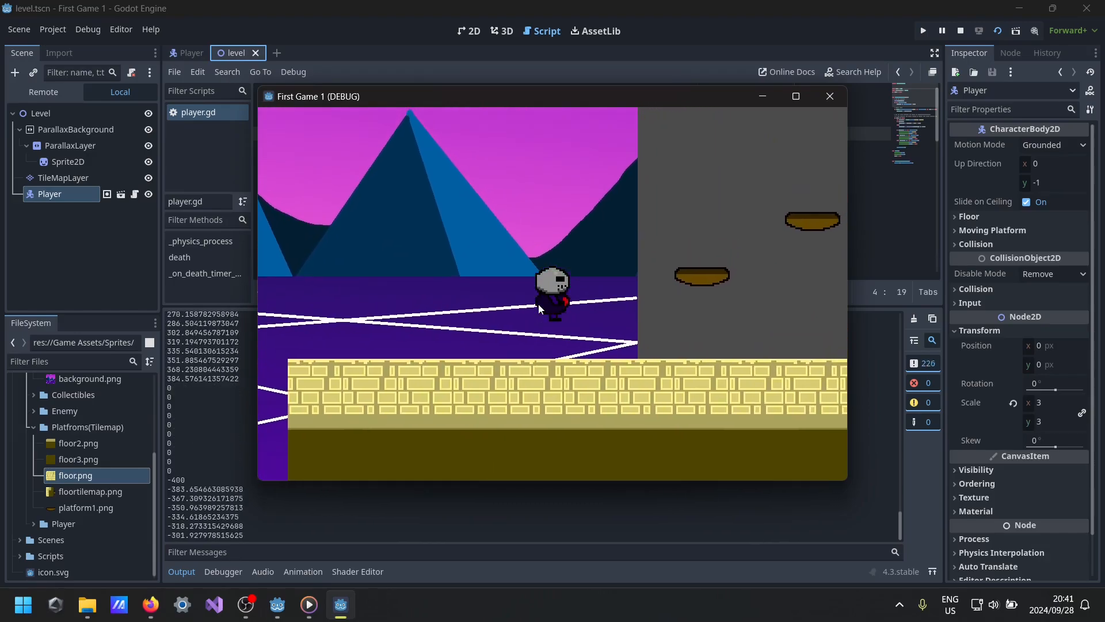
key("Left")
key("Right")
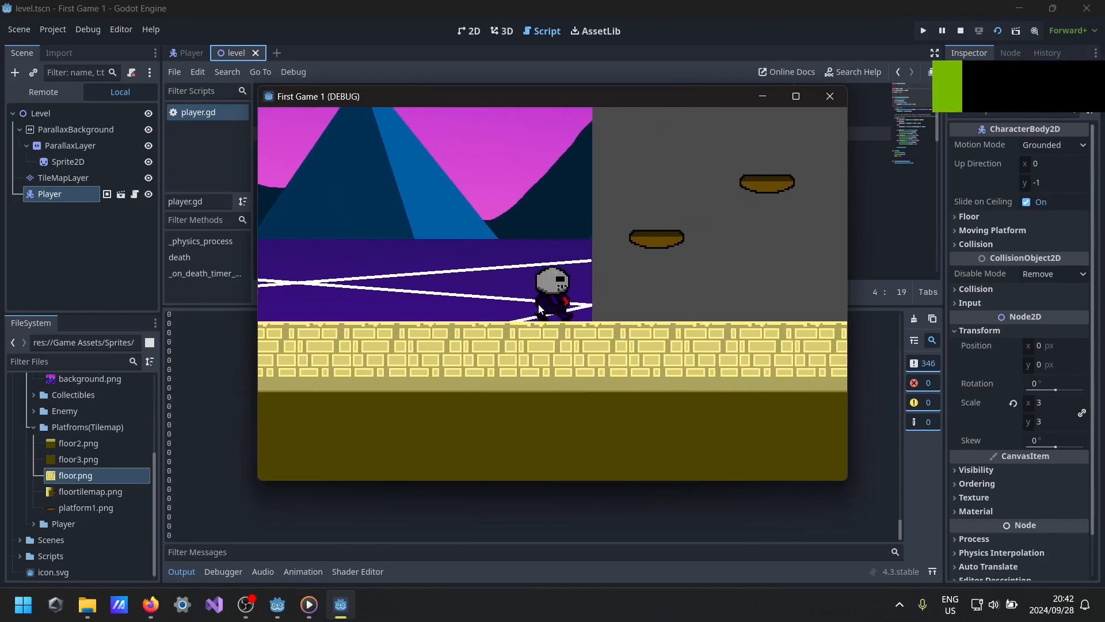
- Walk the player along the brick floor past the floating platforms, testing jumps and movement in both directions
key("space")
key("Right")
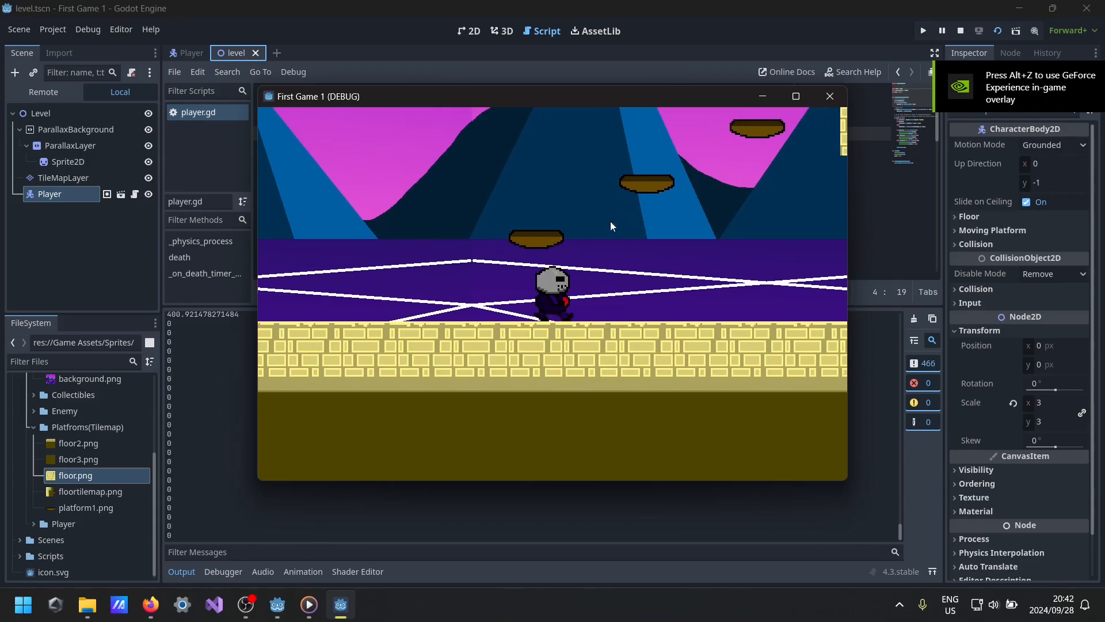
key("Right")
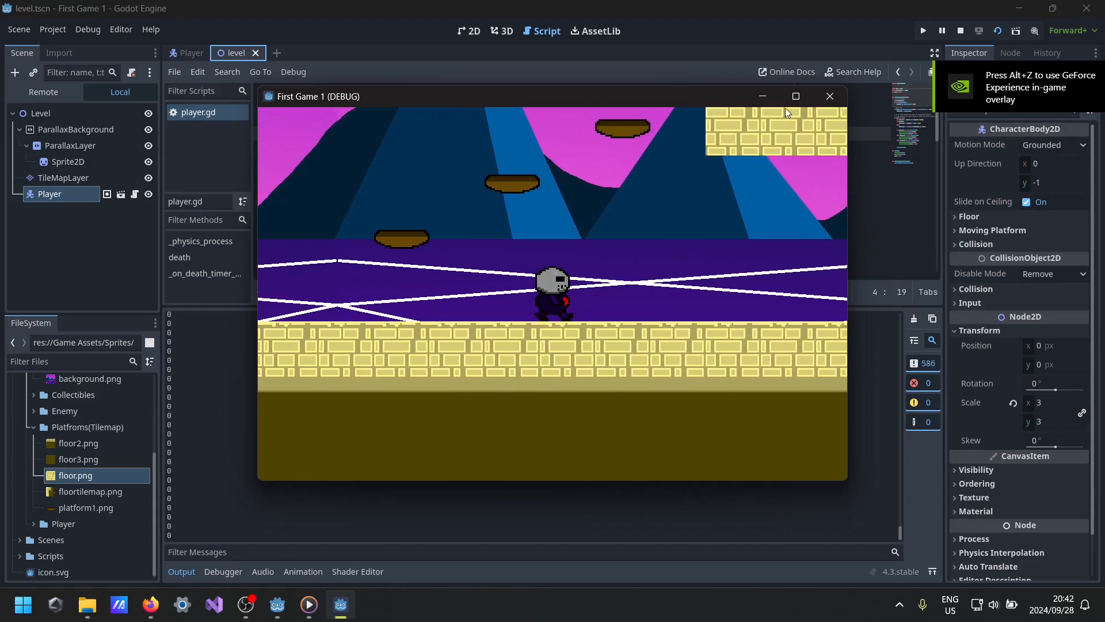
key("Right")
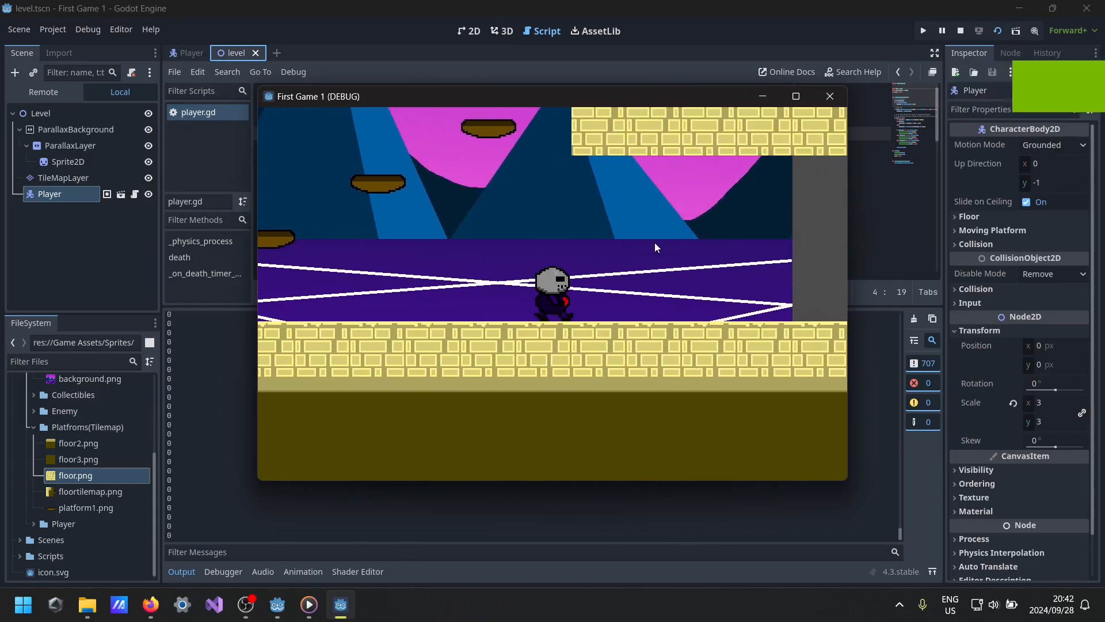
key("Right")
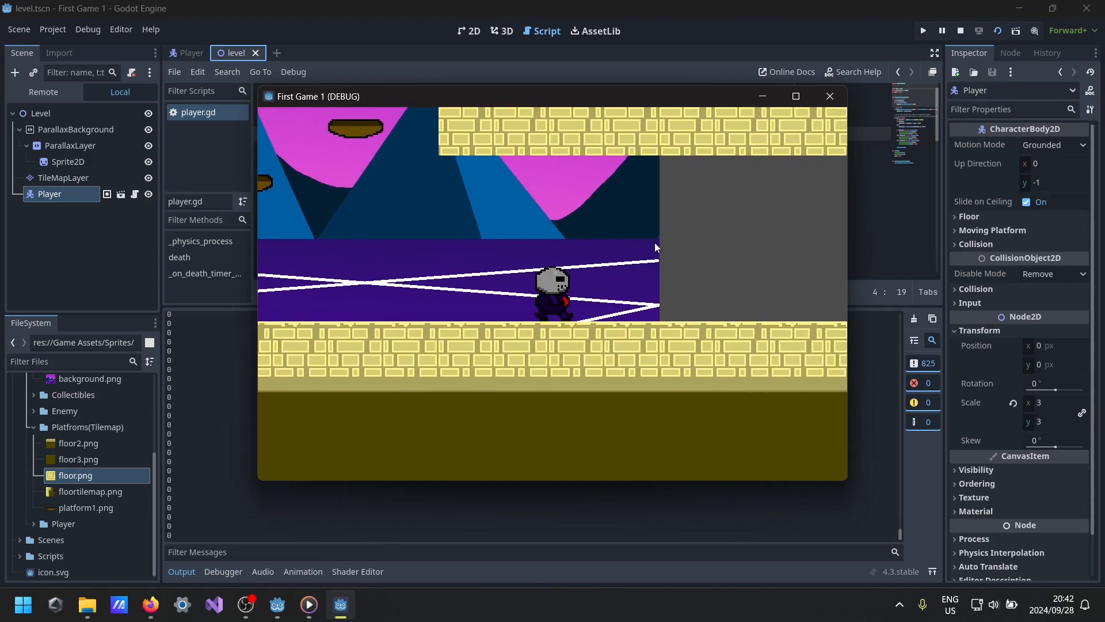
key("space")
key("Right")
key("Left")
key("Left")
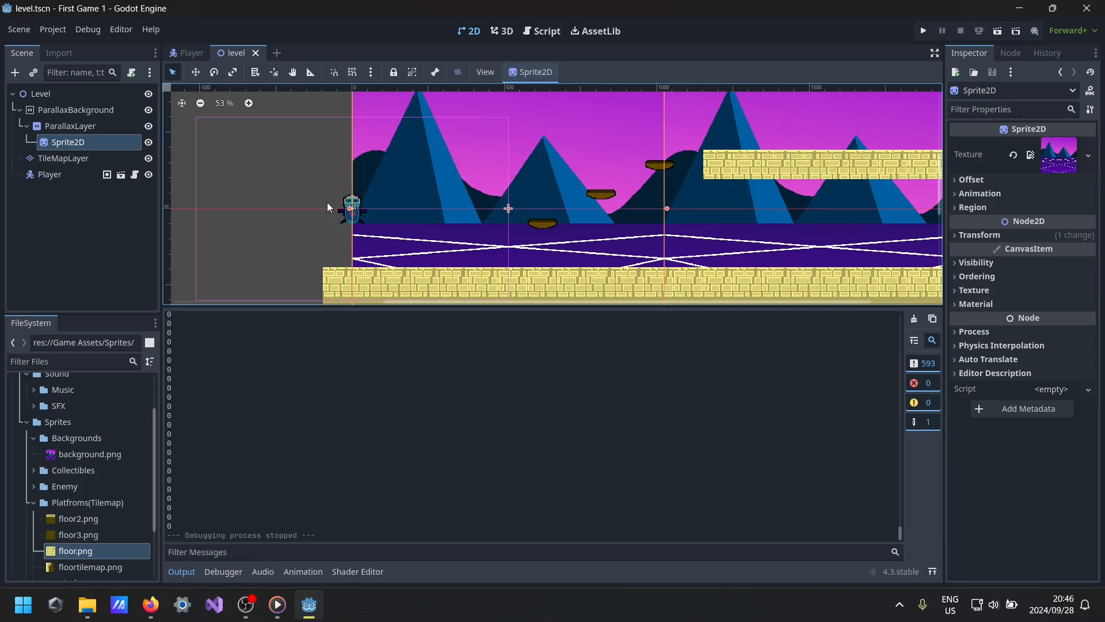
- Close the level scene and reopen level.tscn from the Scenes folder
left_click(86, 110)
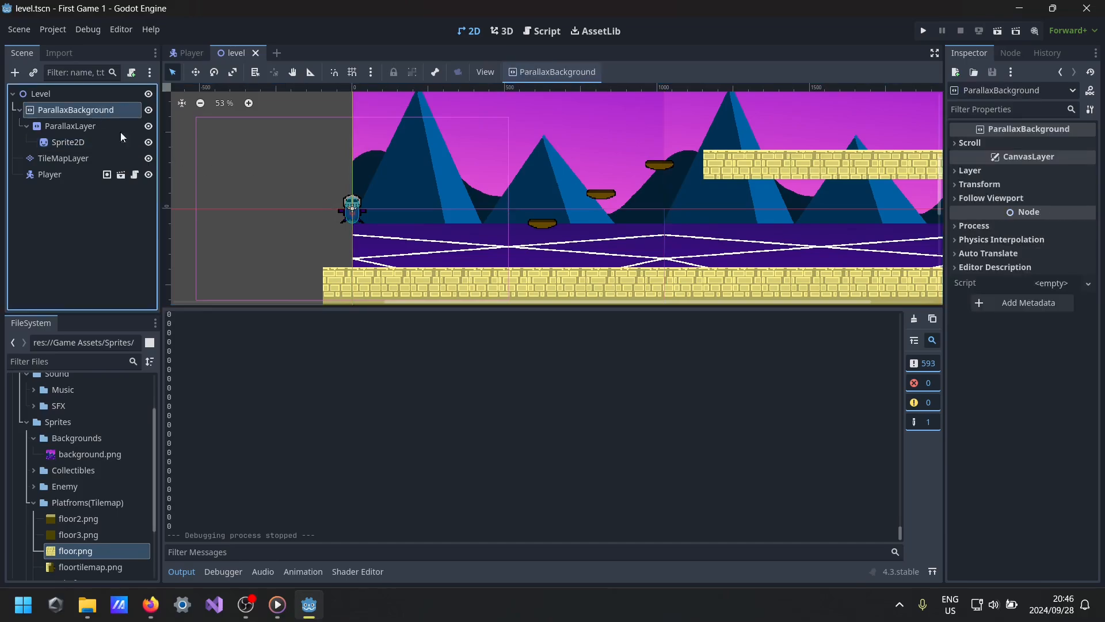
scroll(235, 208, "up", 1)
scroll(239, 207, "down", 3)
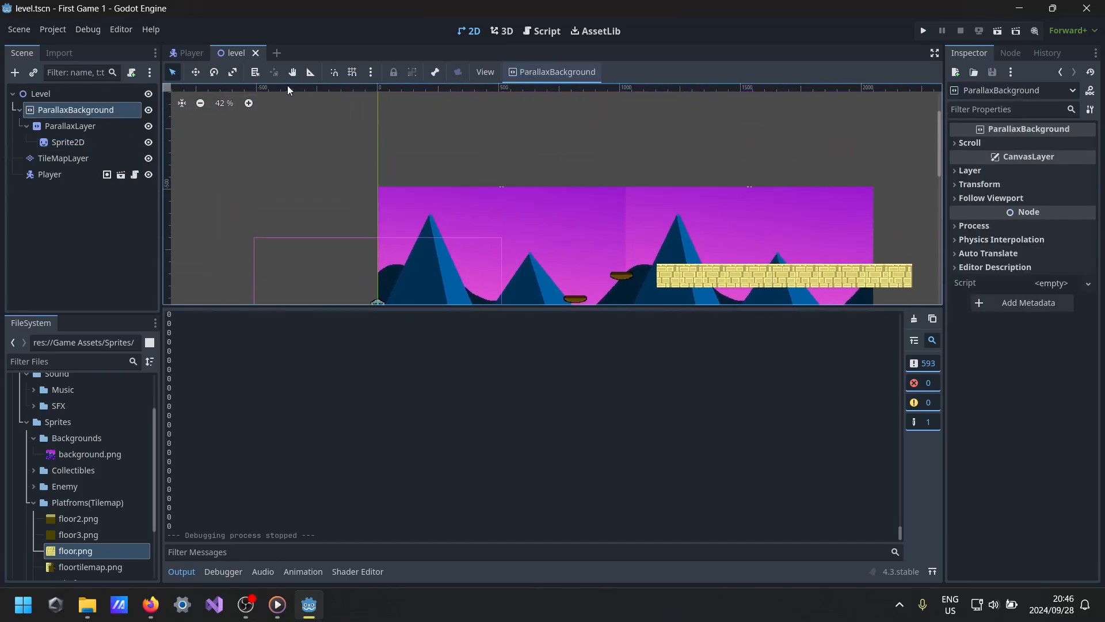
left_click(255, 52)
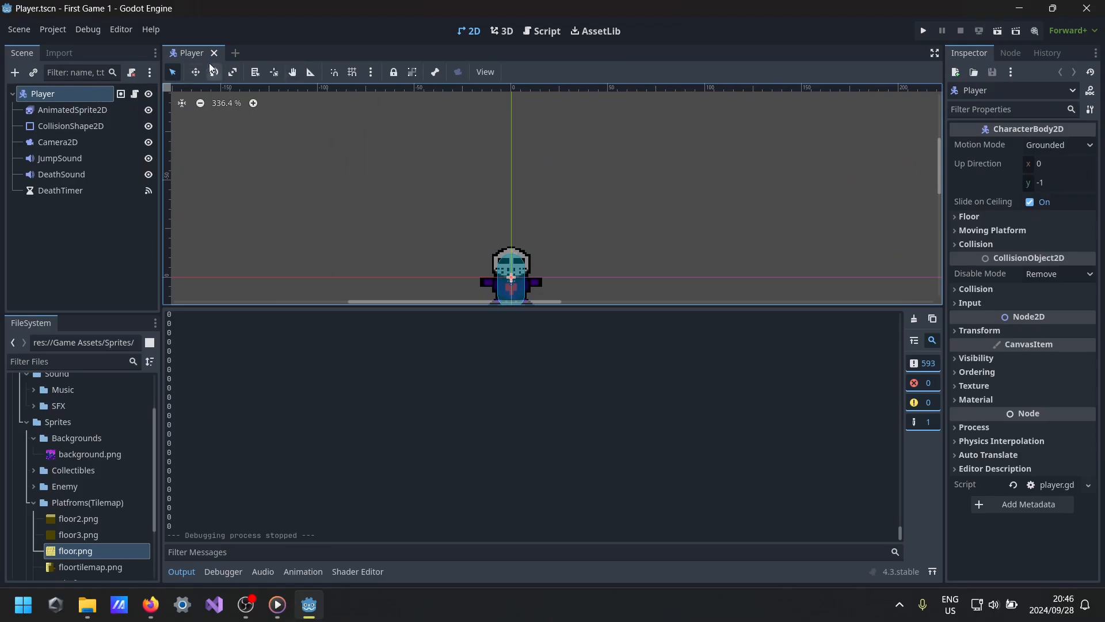
left_click(234, 52)
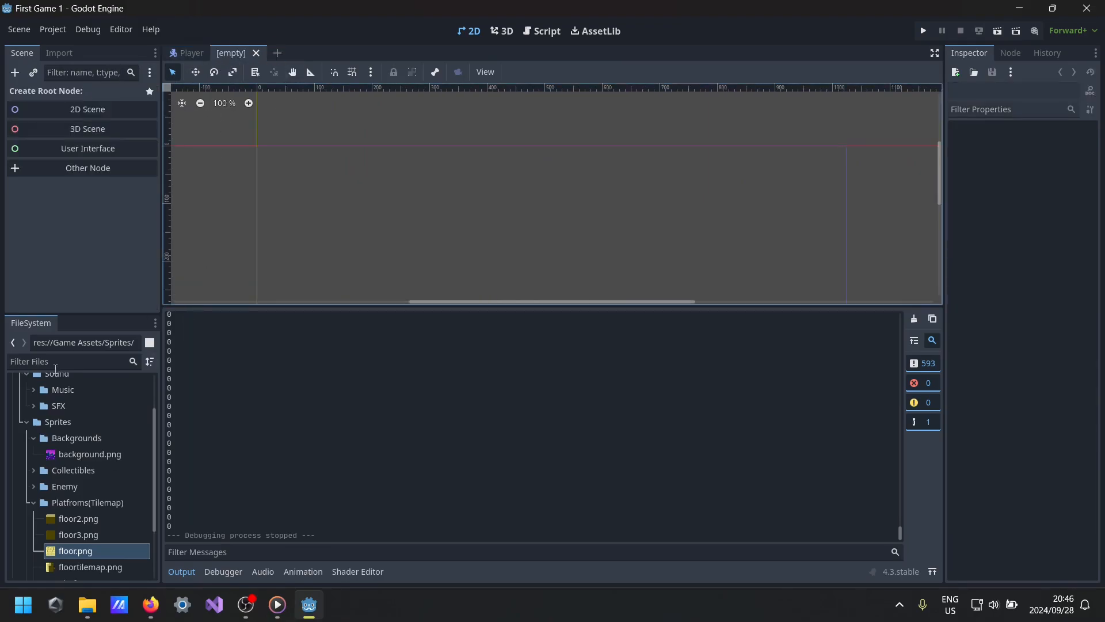
scroll(55, 518, "down", 3)
left_click(19, 537)
left_click_drag(56, 554, 245, 54)
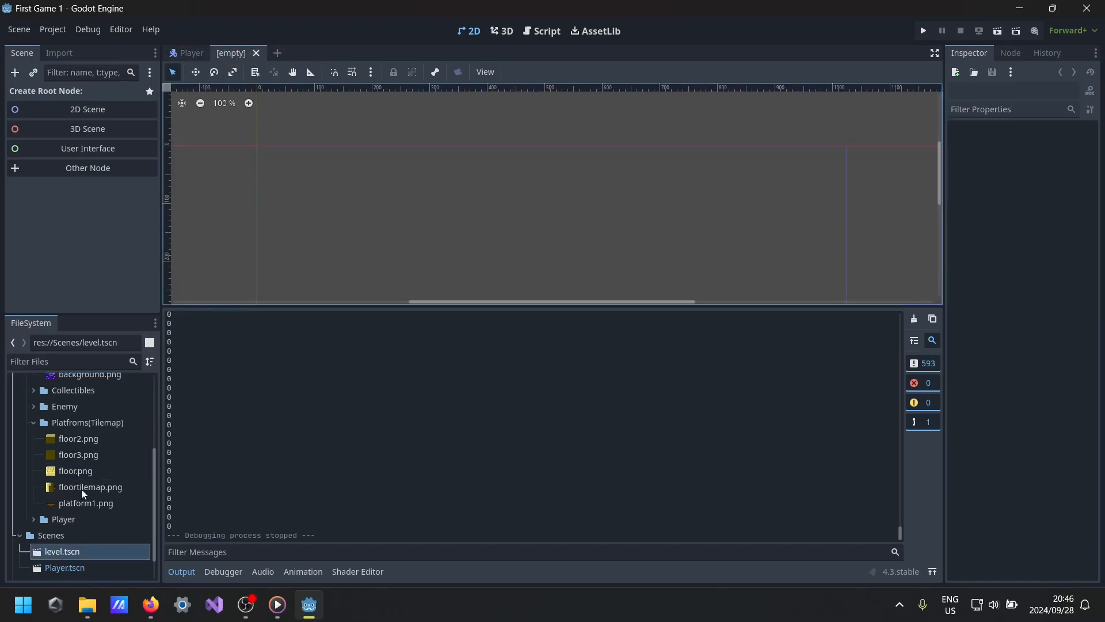
double_click(79, 552)
- Examine the Player and the parallax background around the start of the level at different magnifications
scroll(610, 202, "down", 3)
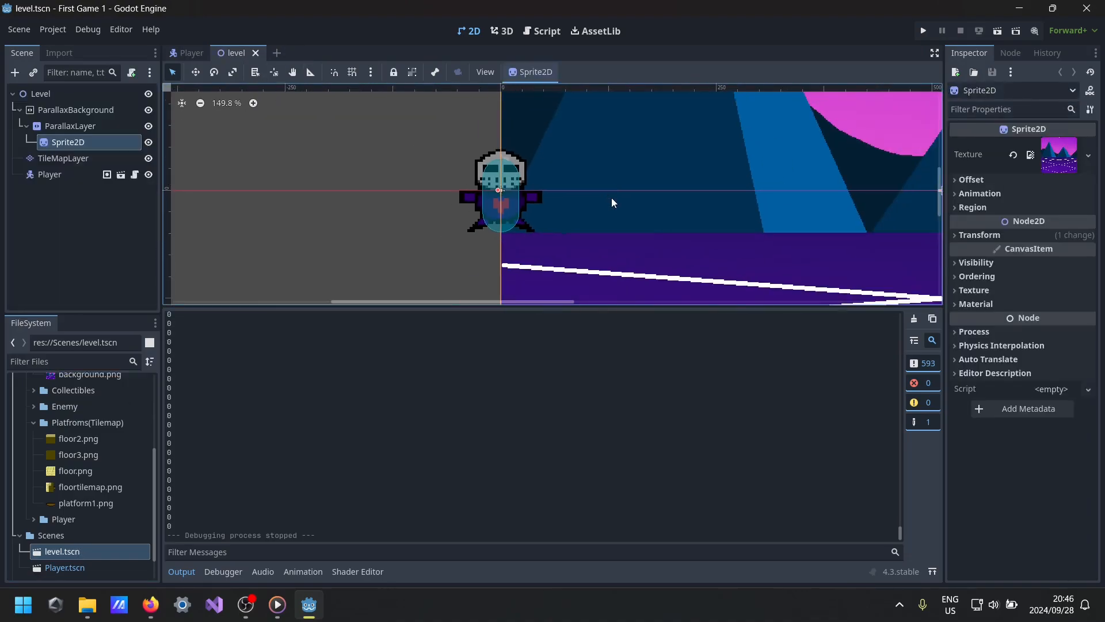
scroll(613, 203, "down", 3)
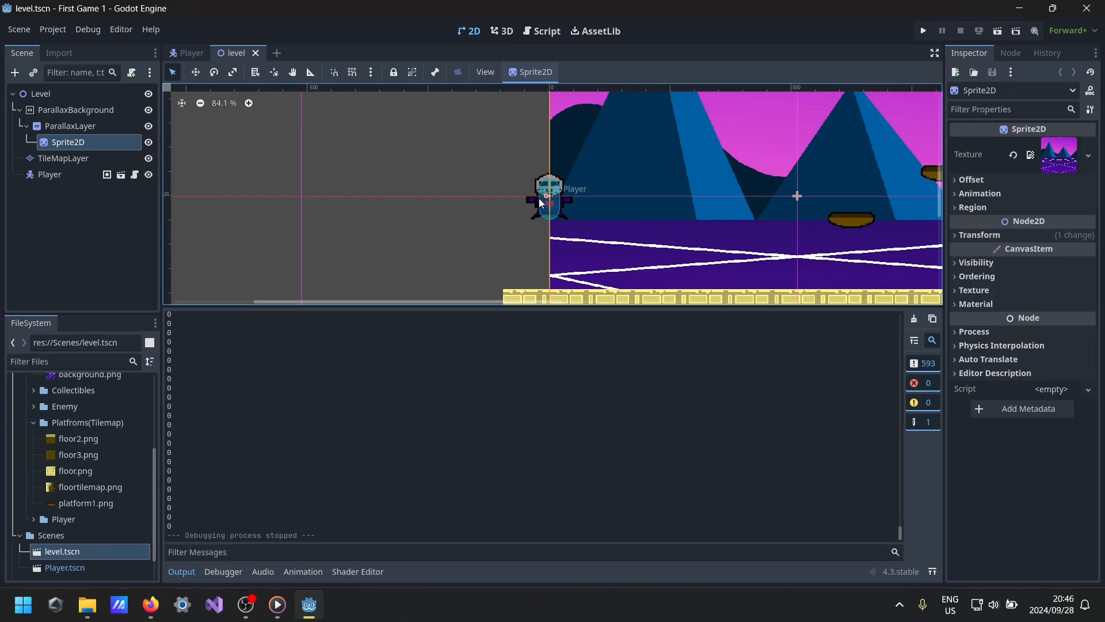
scroll(541, 203, "up", 10)
scroll(564, 219, "down", 6)
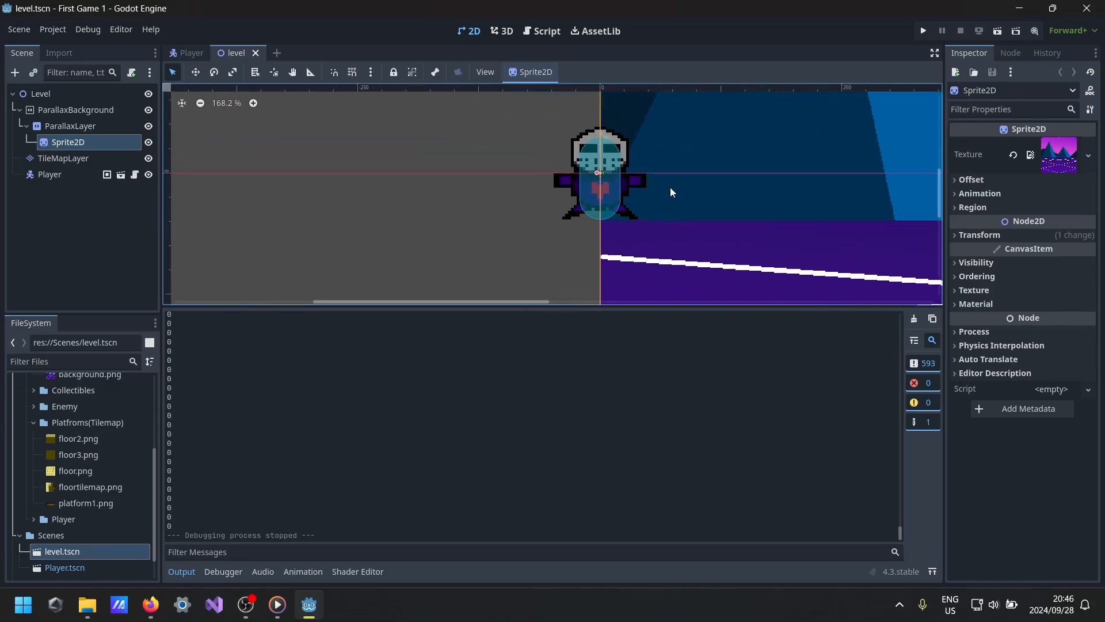
middle_click_drag(671, 189, 621, 91)
scroll(701, 175, "down", 4)
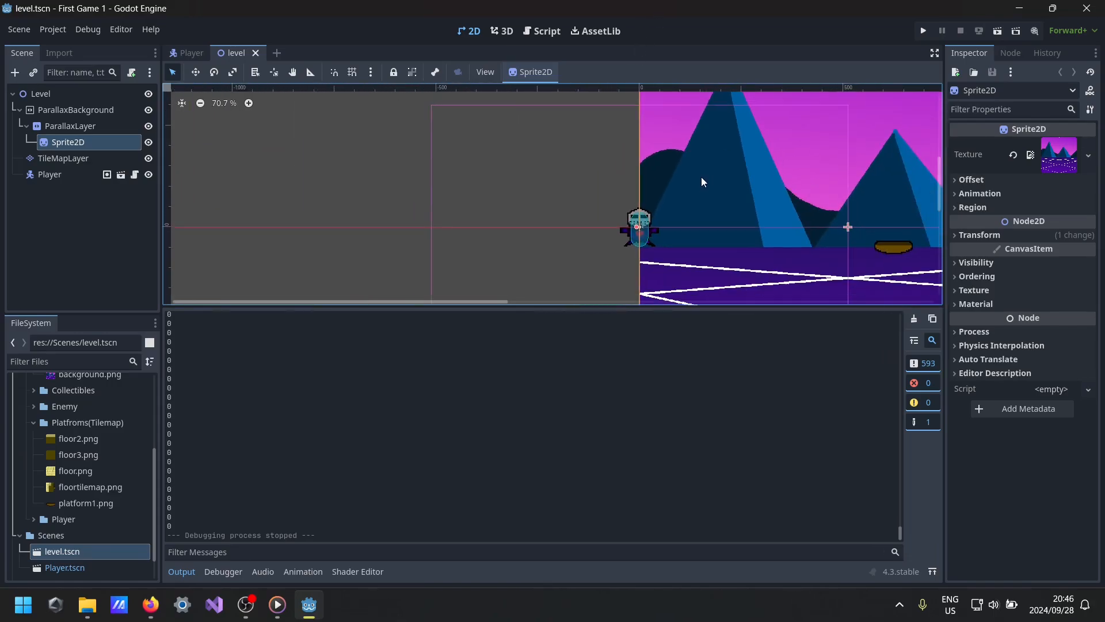
scroll(701, 178, "up", 3)
scroll(701, 178, "up", 2)
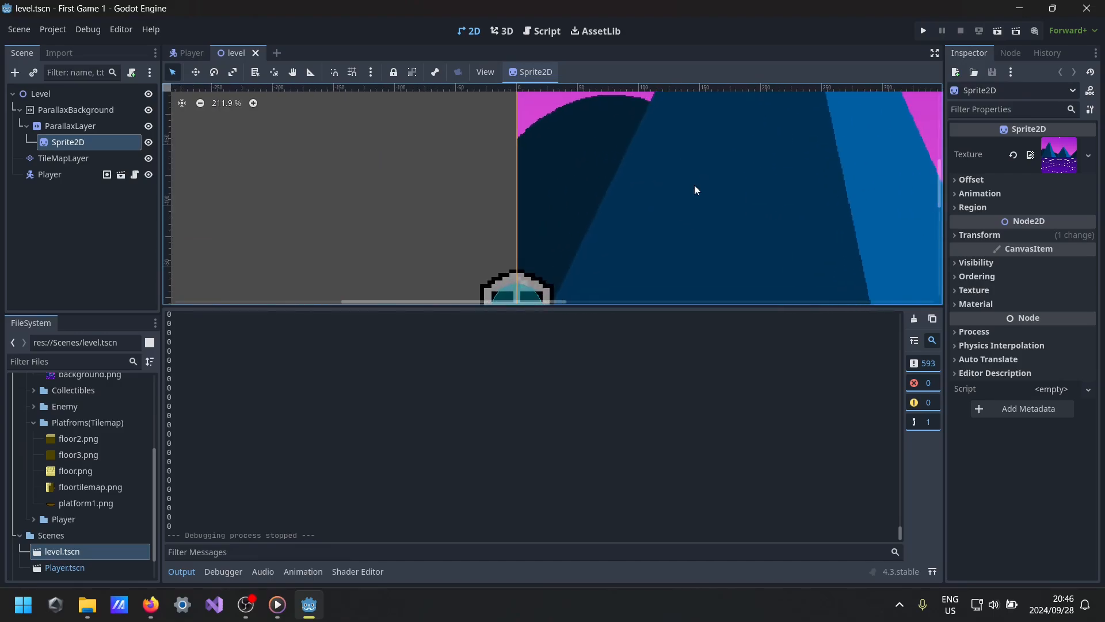
scroll(689, 217, "down", 3)
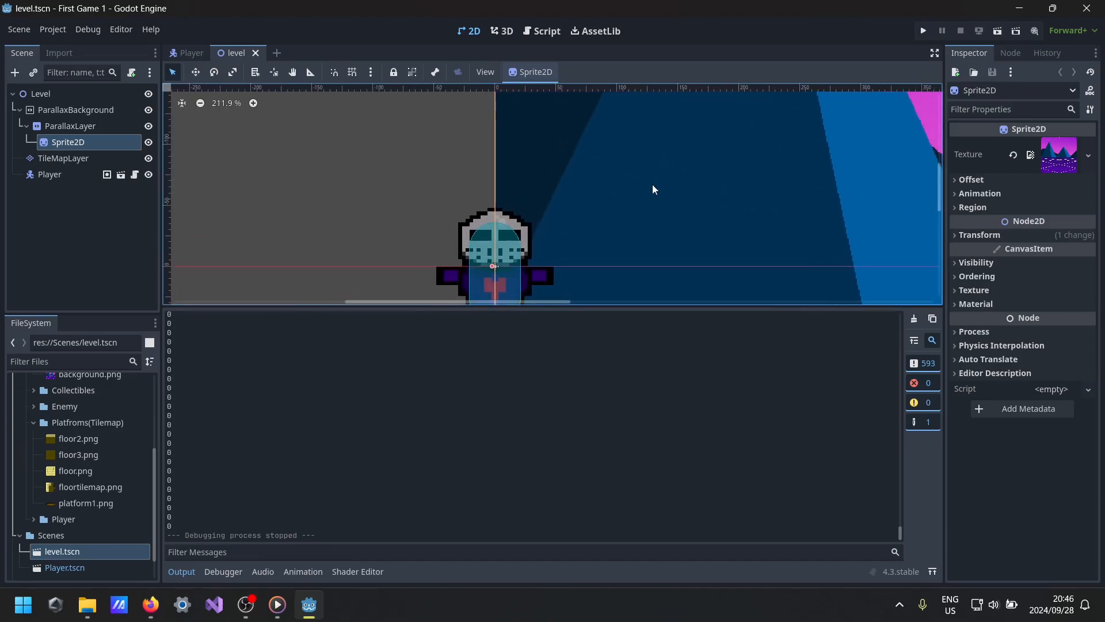
scroll(636, 179, "down", 2)
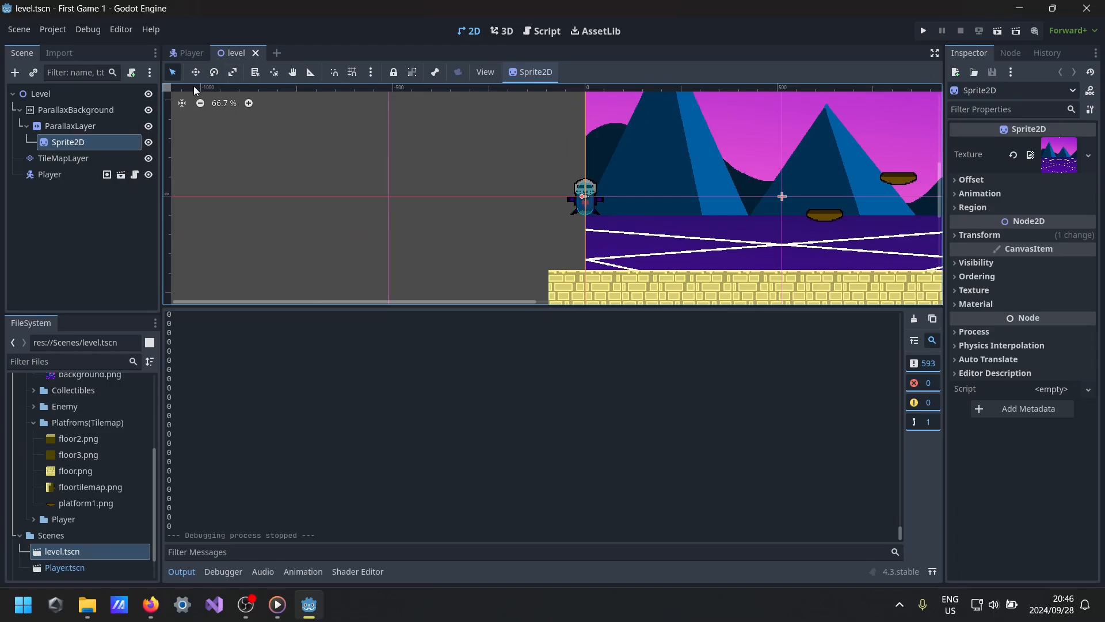
- Open the Player scene's script at the SPEED constant, run the project's main scene and close the game window
left_click(181, 56)
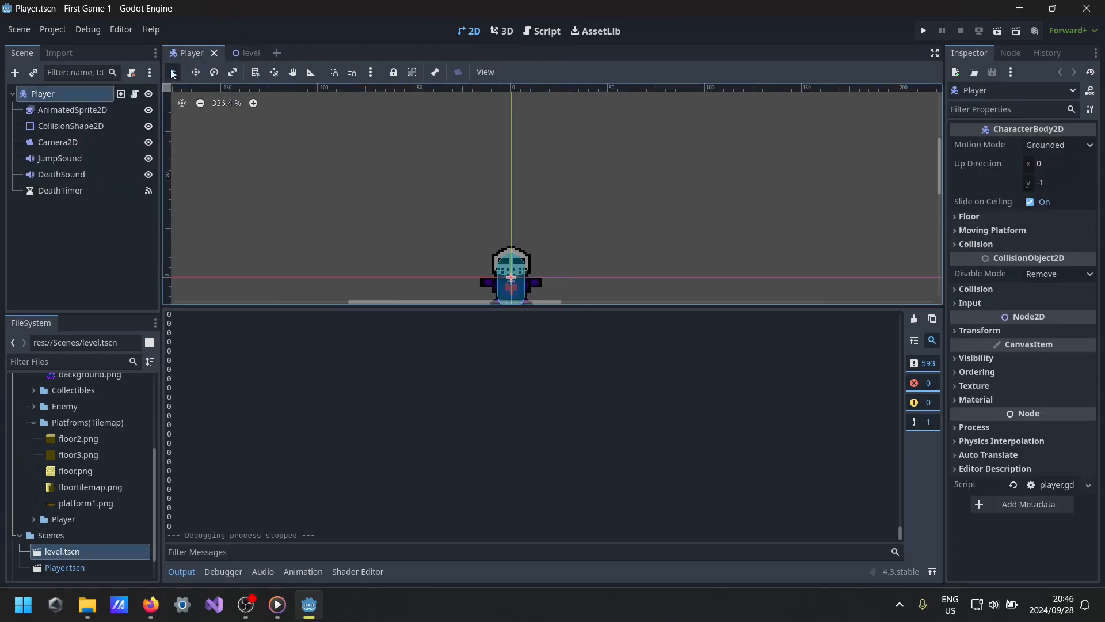
left_click(133, 94)
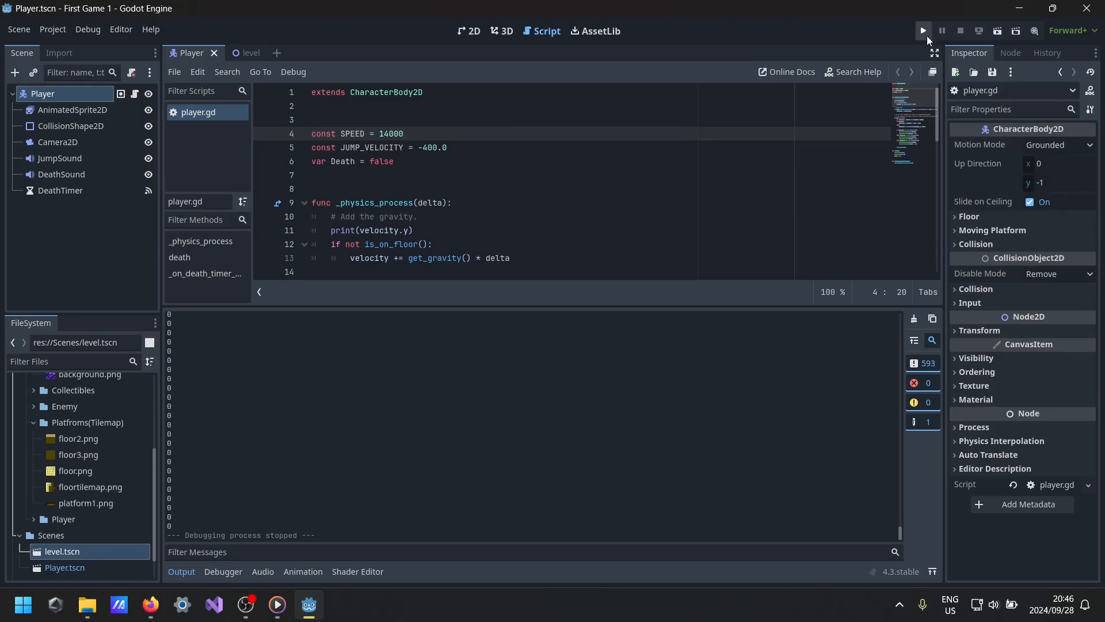
left_click(927, 37)
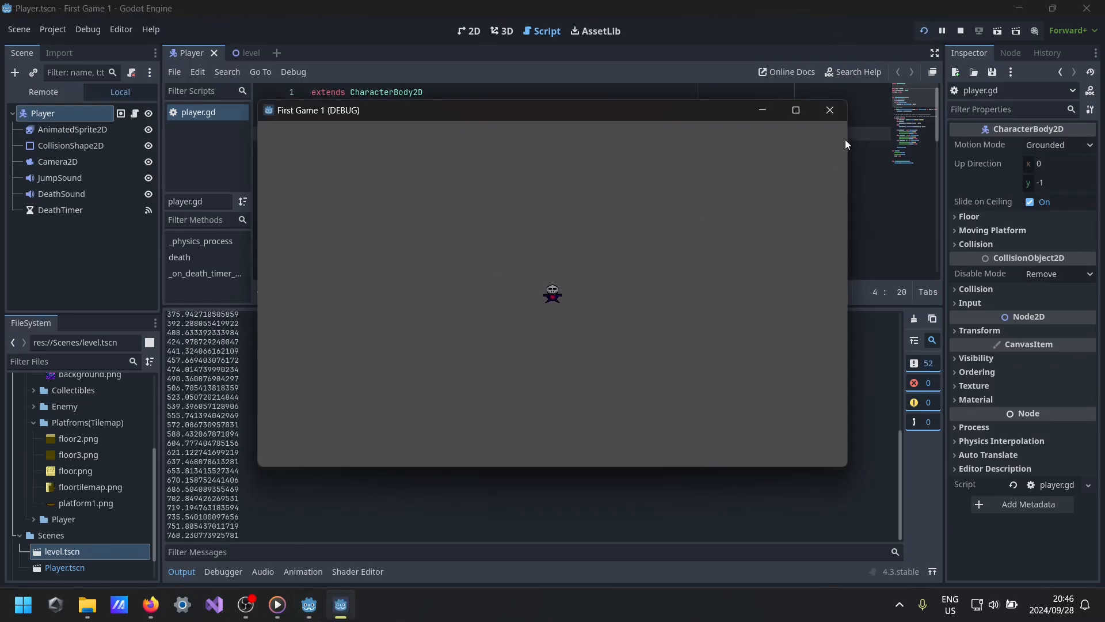
left_click(831, 110)
- Run the level scene and test the player's speed by moving and jumping rightward along the brick floor
left_click(247, 53)
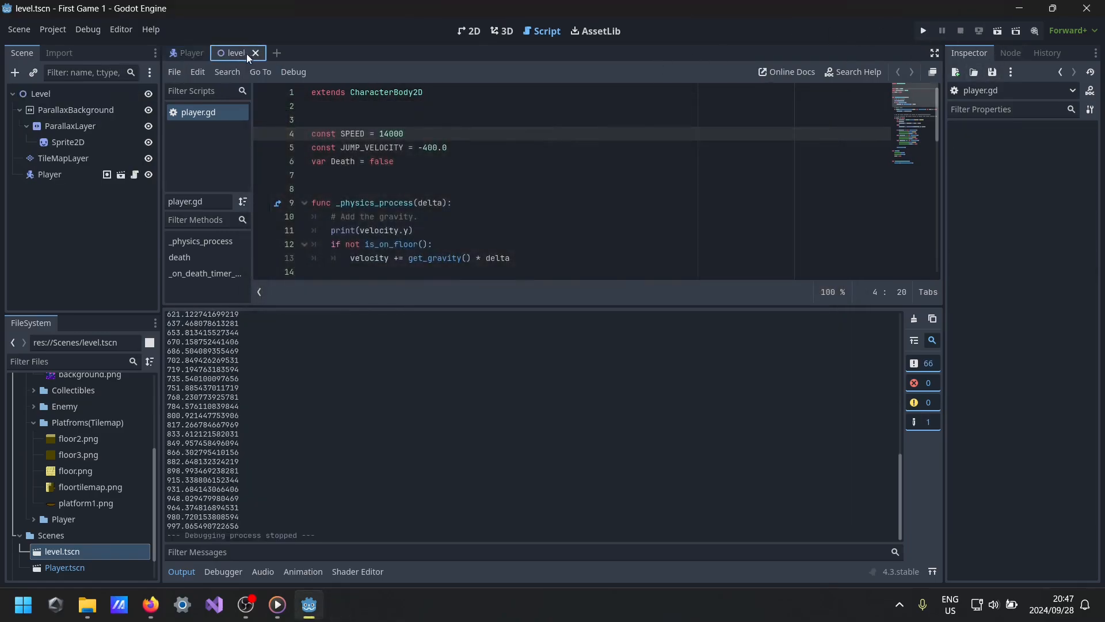
left_click(1000, 30)
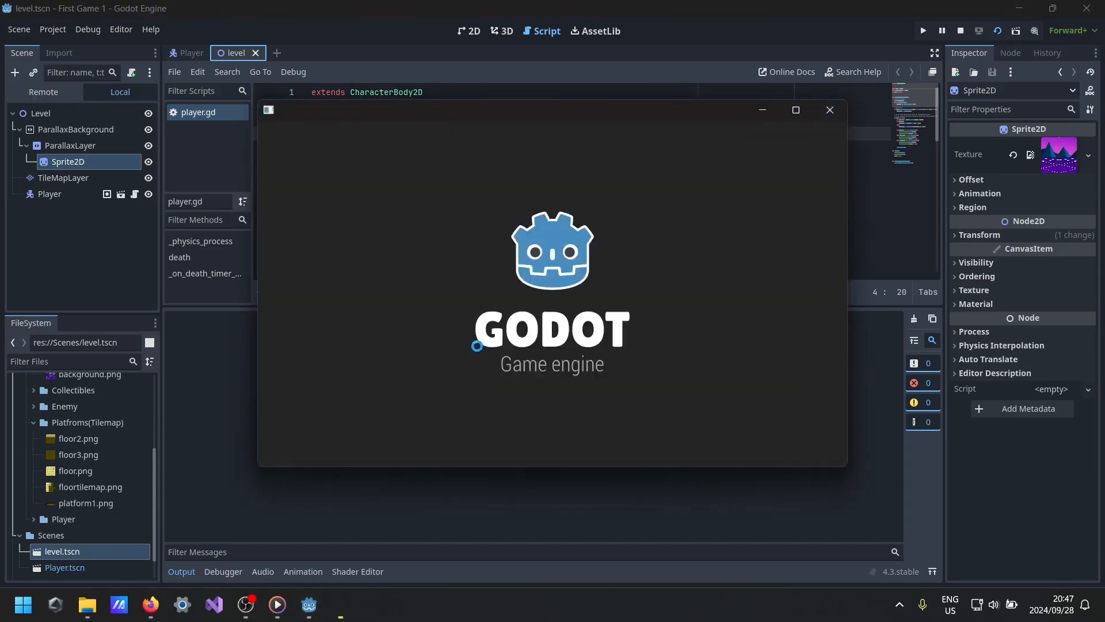
key("Right")
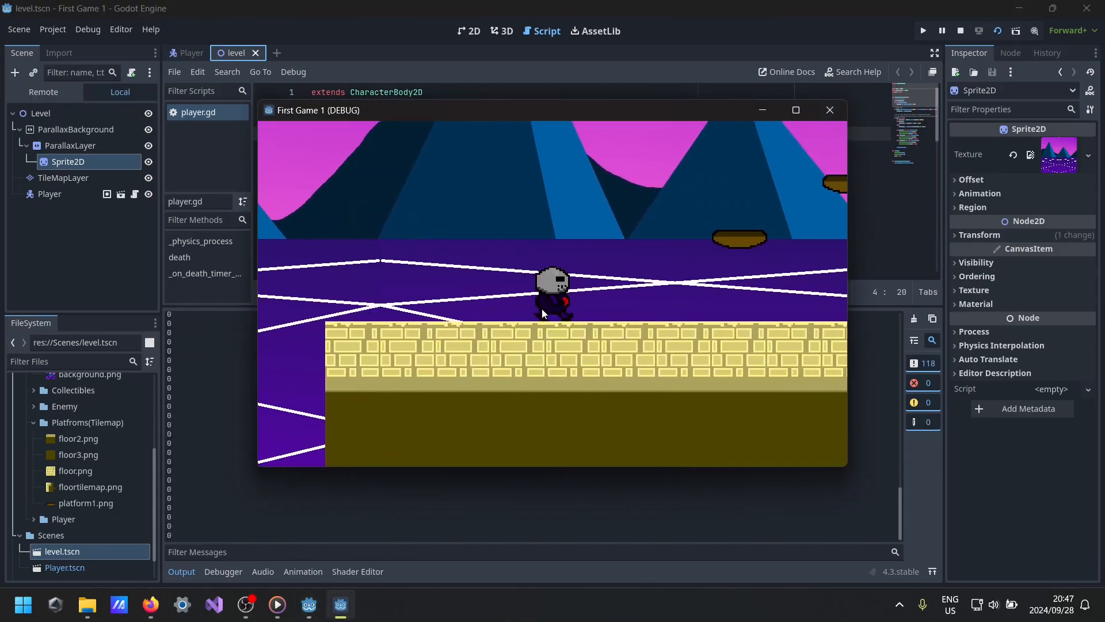
key("space")
key("Right")
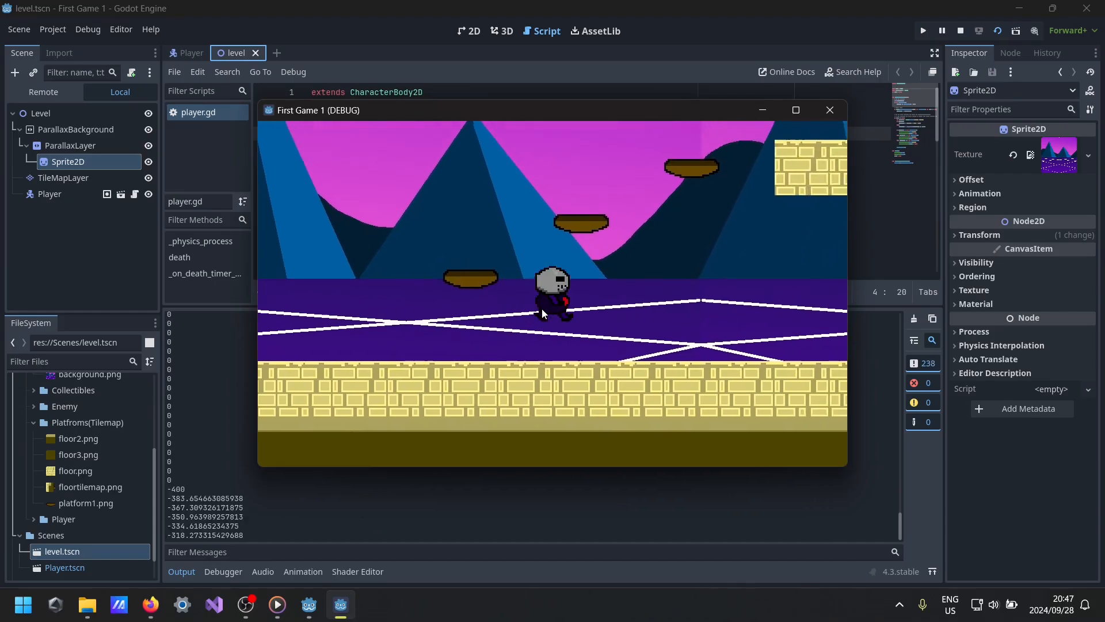
key("space")
key("Right")
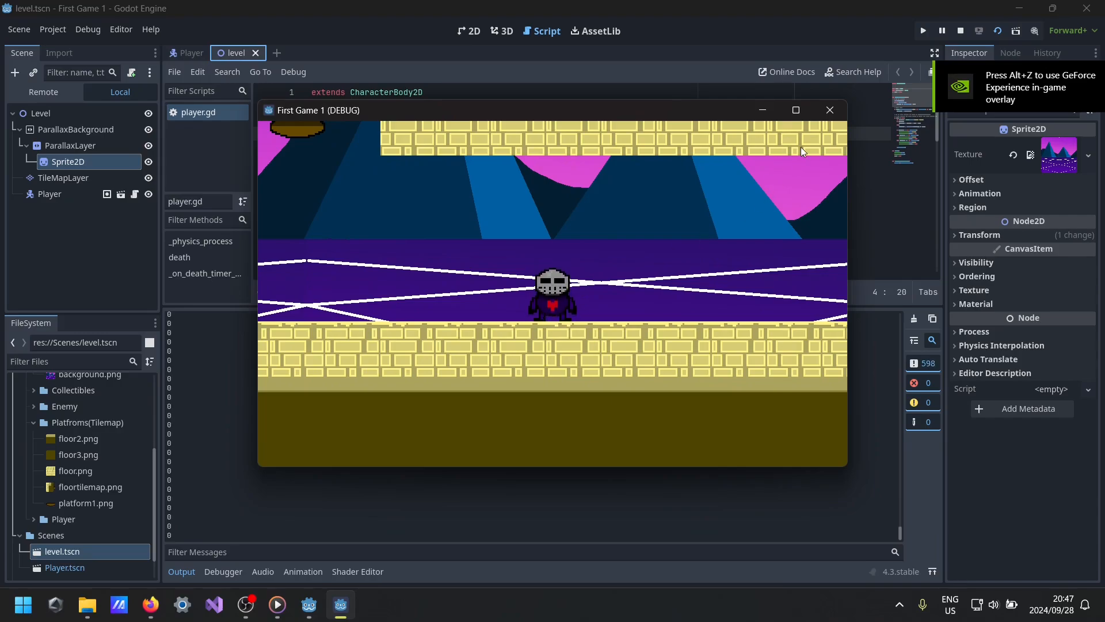
- Close the running game and set the JUMP_VELOCITY constant in player.gd to -1000.0
left_click(829, 110)
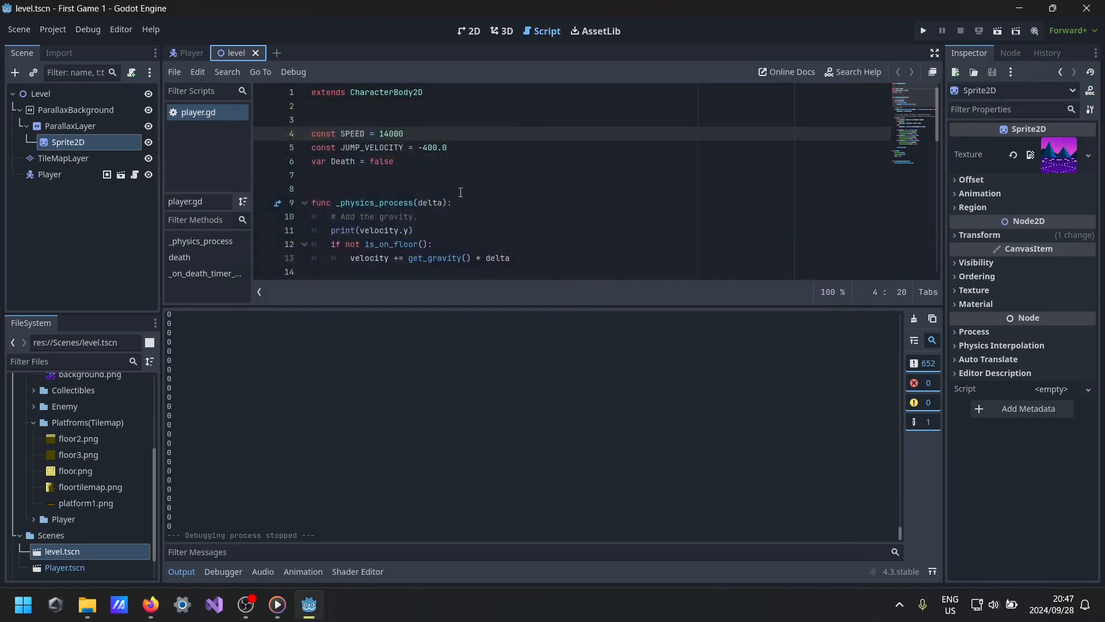
scroll(458, 194, "down", 3)
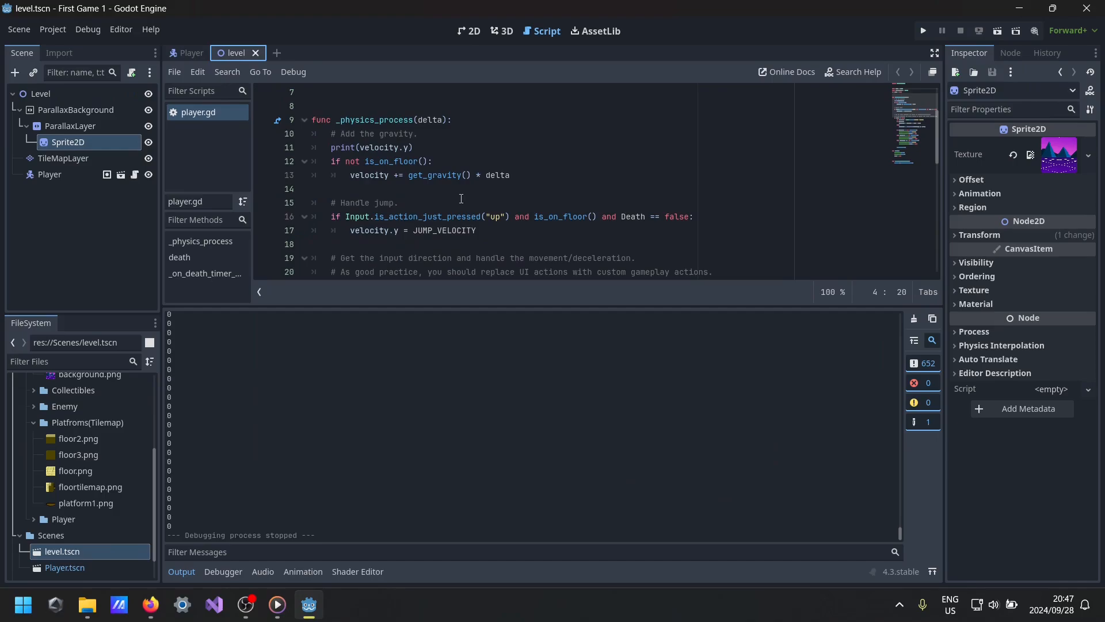
scroll(461, 198, "up", 3)
left_click(438, 148)
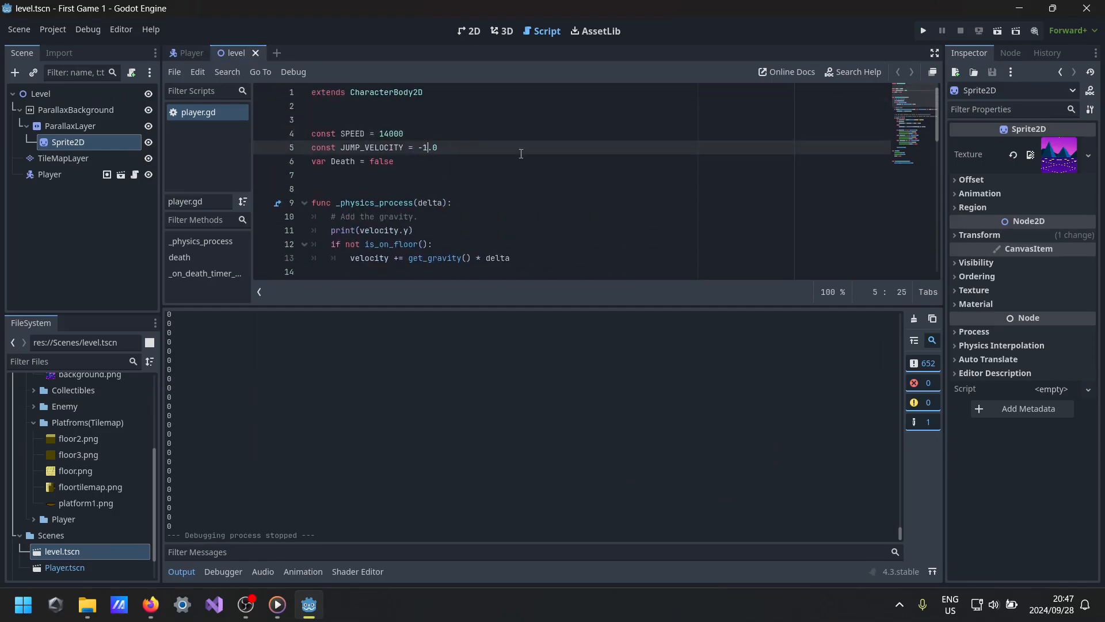
- Run the level scene and test the Player's jump height while moving along the brick floor
left_click(926, 31)
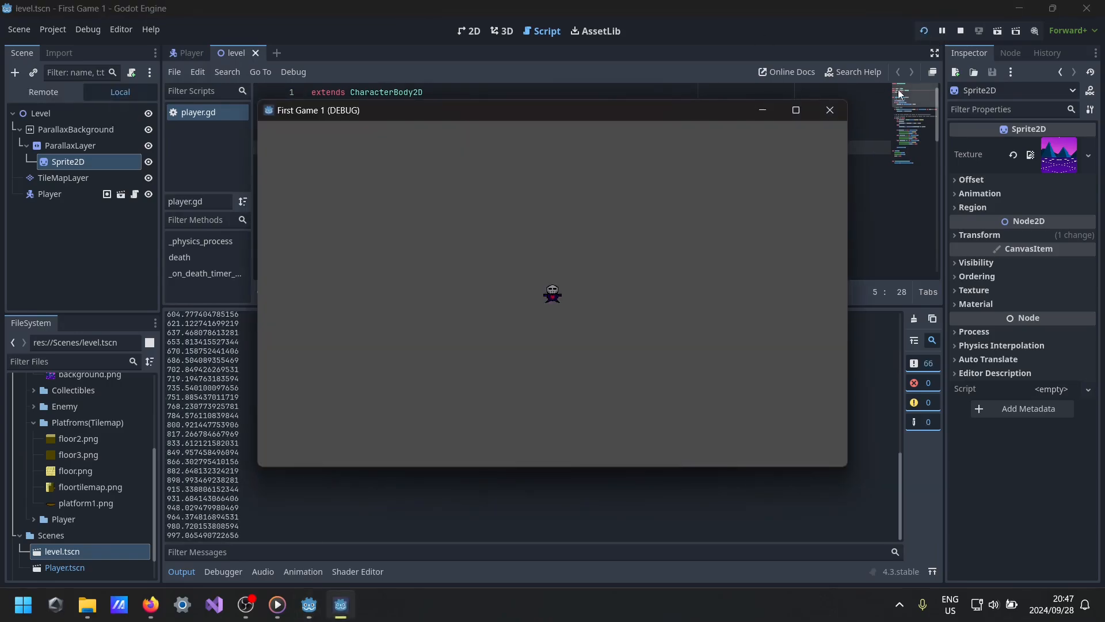
left_click(829, 110)
left_click(999, 33)
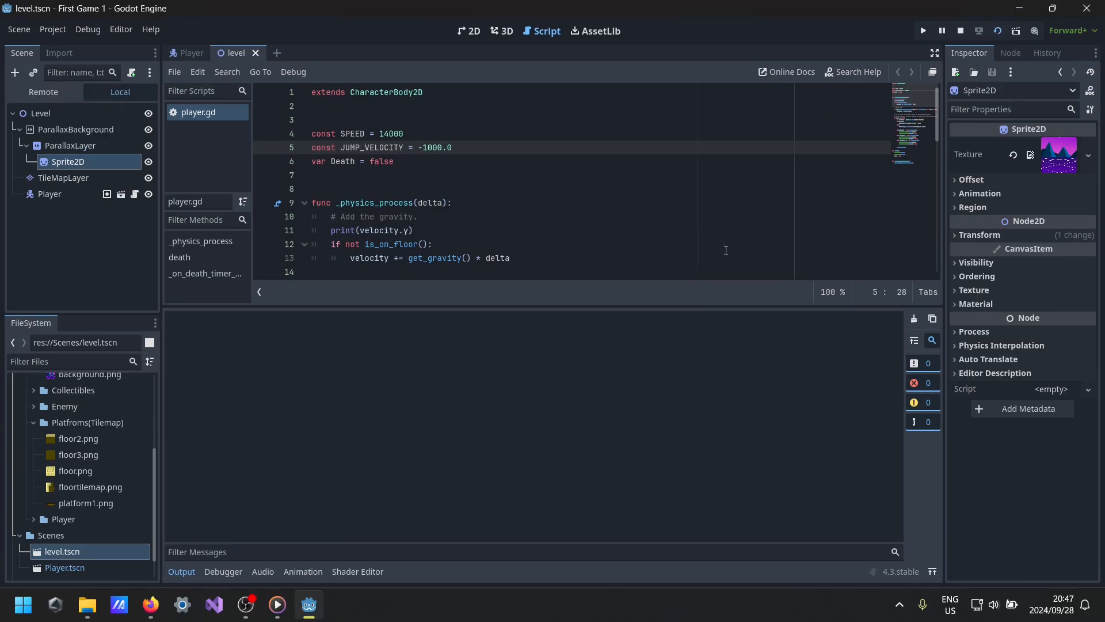
key("Right")
key("space")
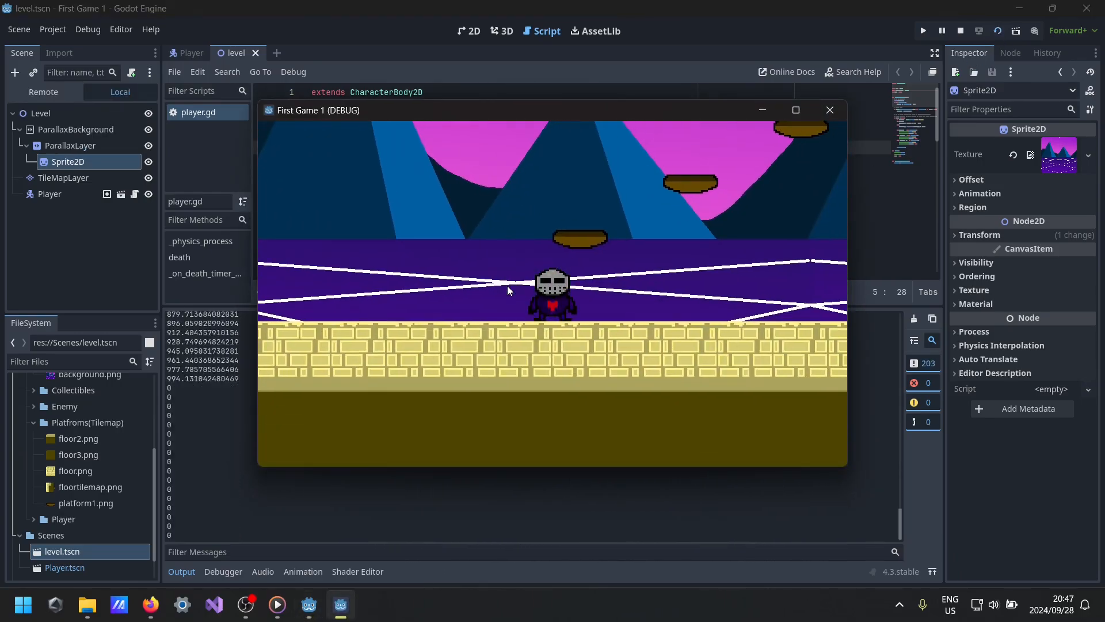
key("Left")
- Close the game, set JUMP_VELOCITY in player.gd to -600.0 and rerun the level scene
left_click(828, 111)
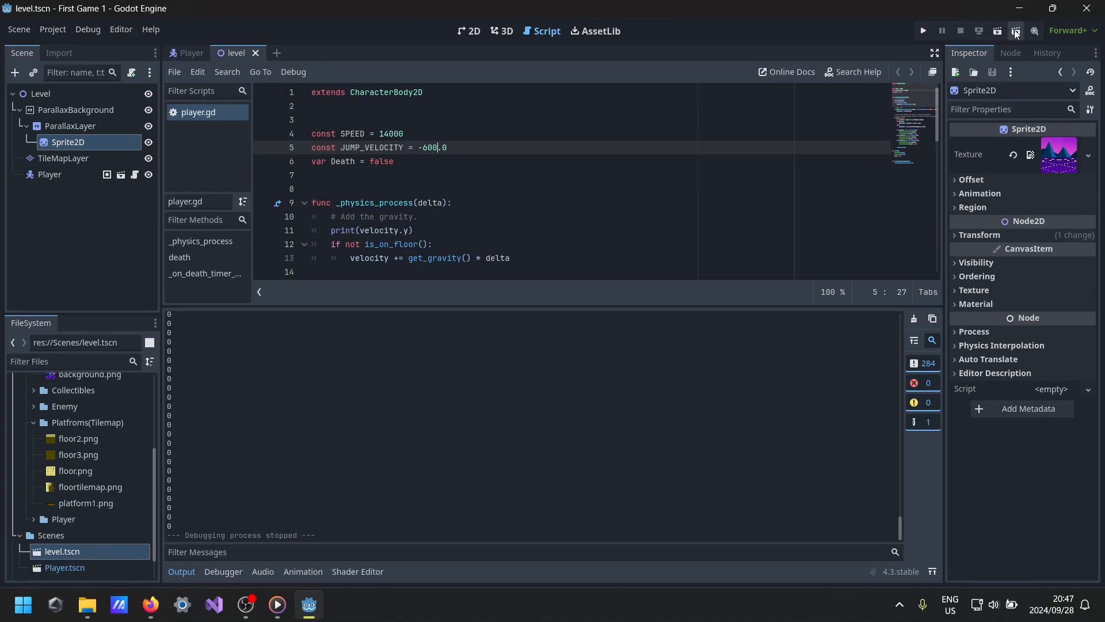
key("F6")
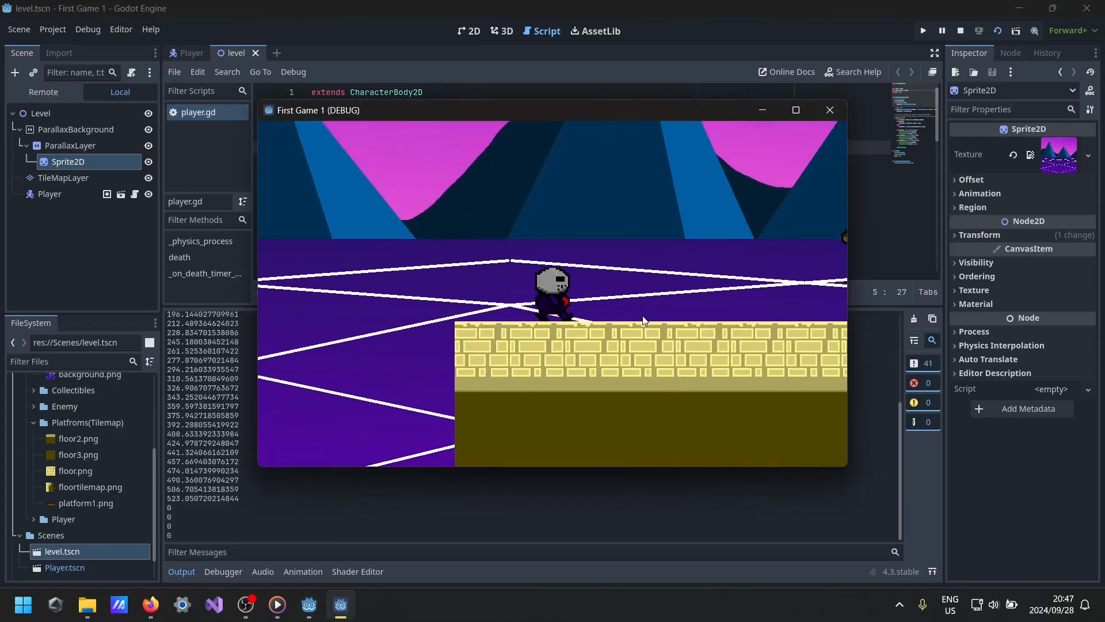
- Test the jump by climbing the floating platforms and moving back and forth on the upper brick floor, and close the game
key("Right")
key("space")
key("space")
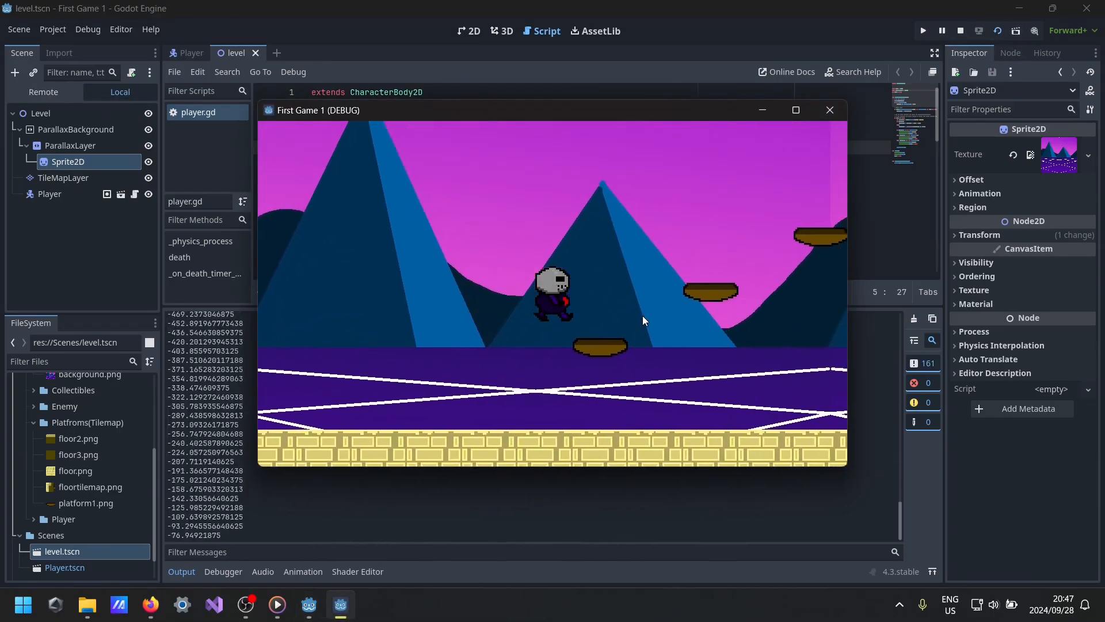
key("space")
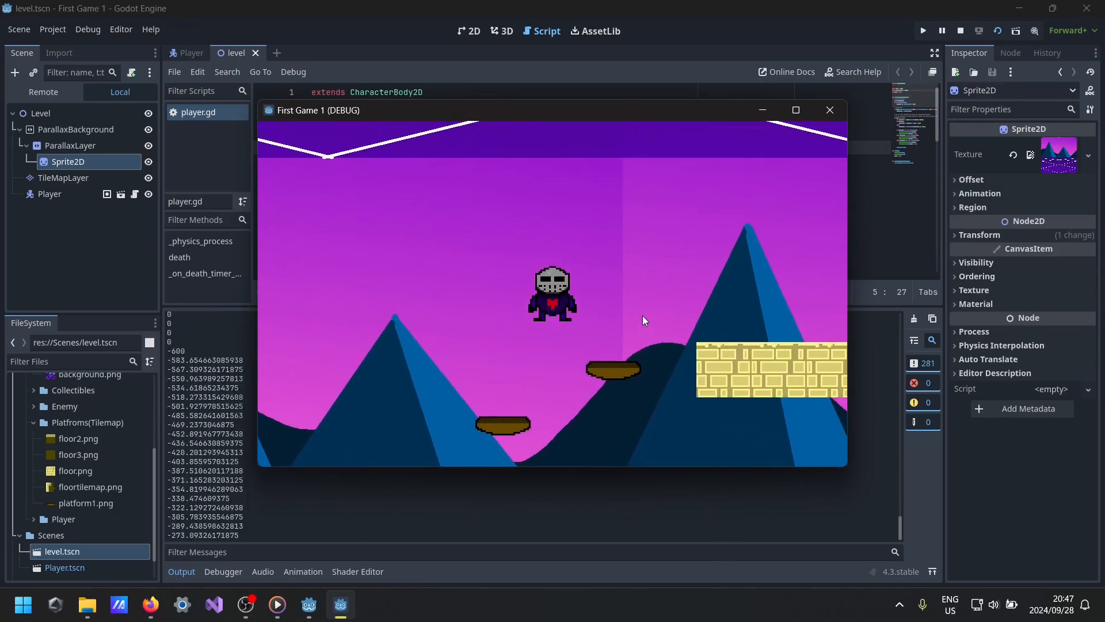
key("Right")
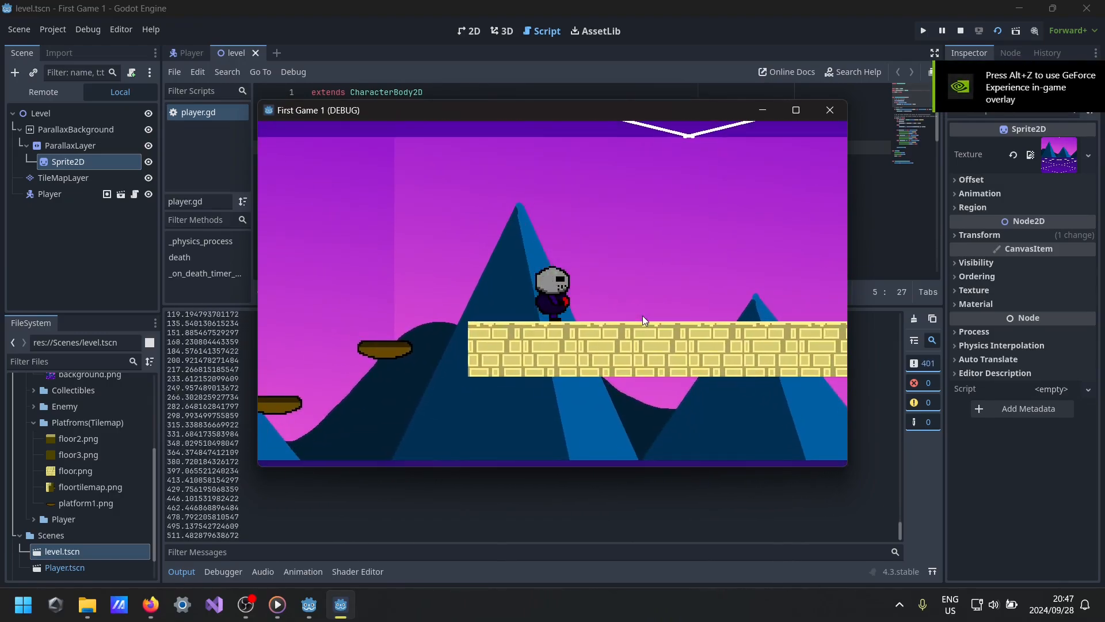
key("space")
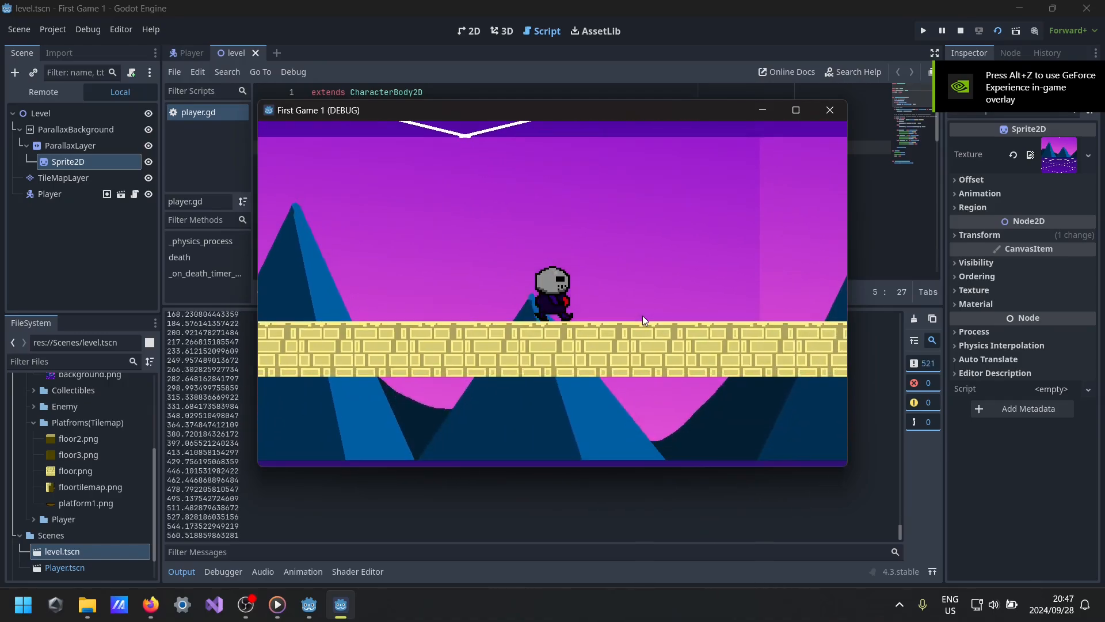
key("Left")
key("Right")
key("Left")
key("Left")
key("space")
key("Right")
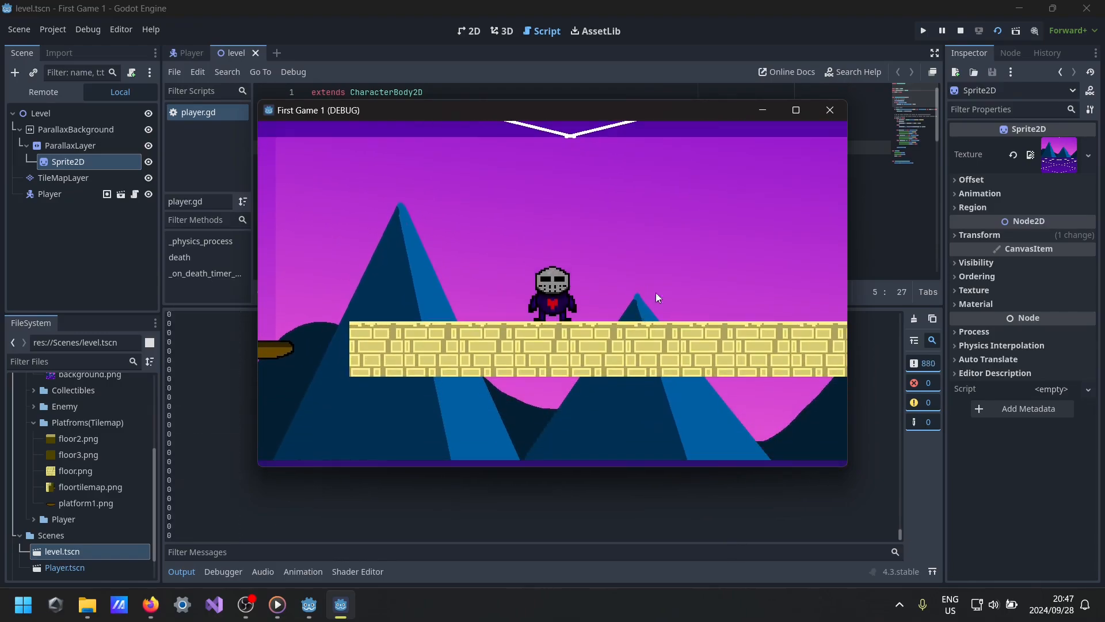
left_click(830, 109)
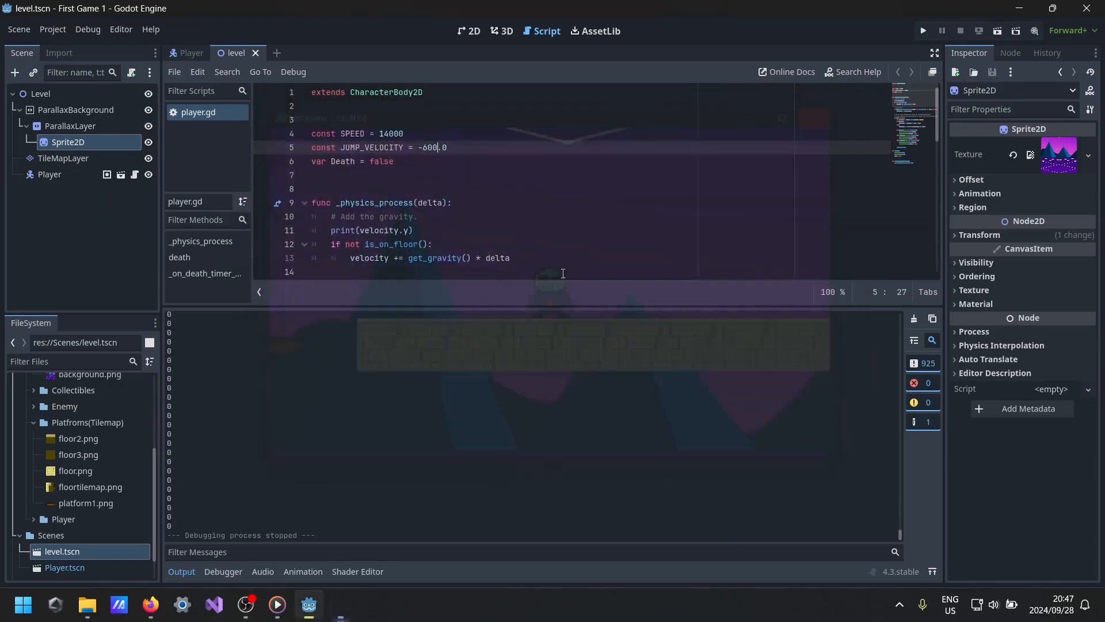
- Switch to the Player scene and enlarge the script editor by shrinking the output area below it
left_click(69, 176)
left_click(185, 51)
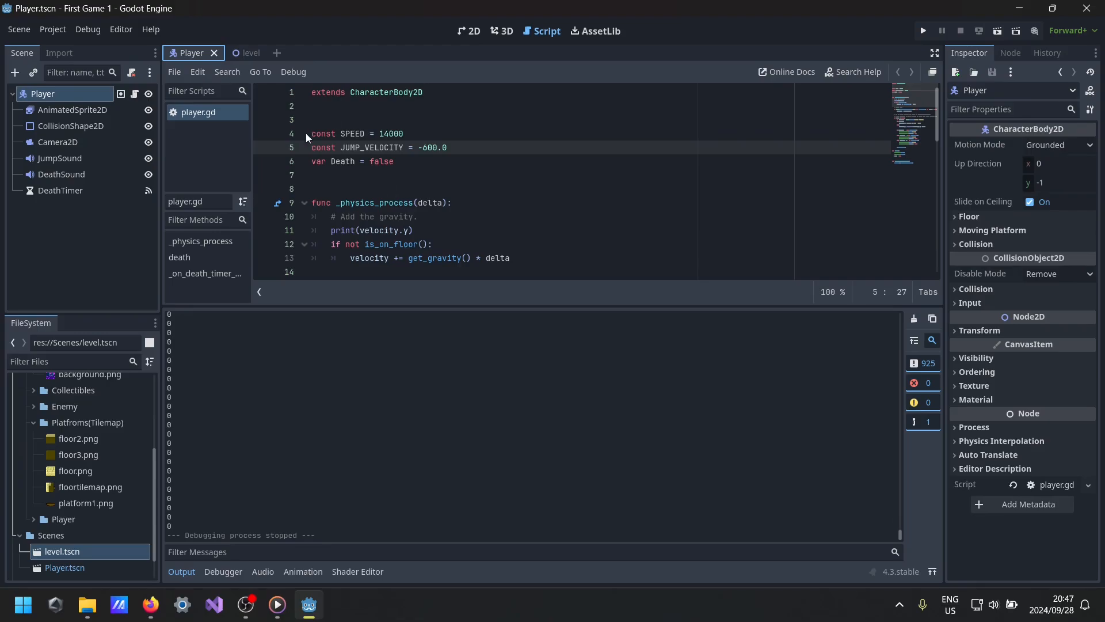
scroll(374, 217, "down", 4)
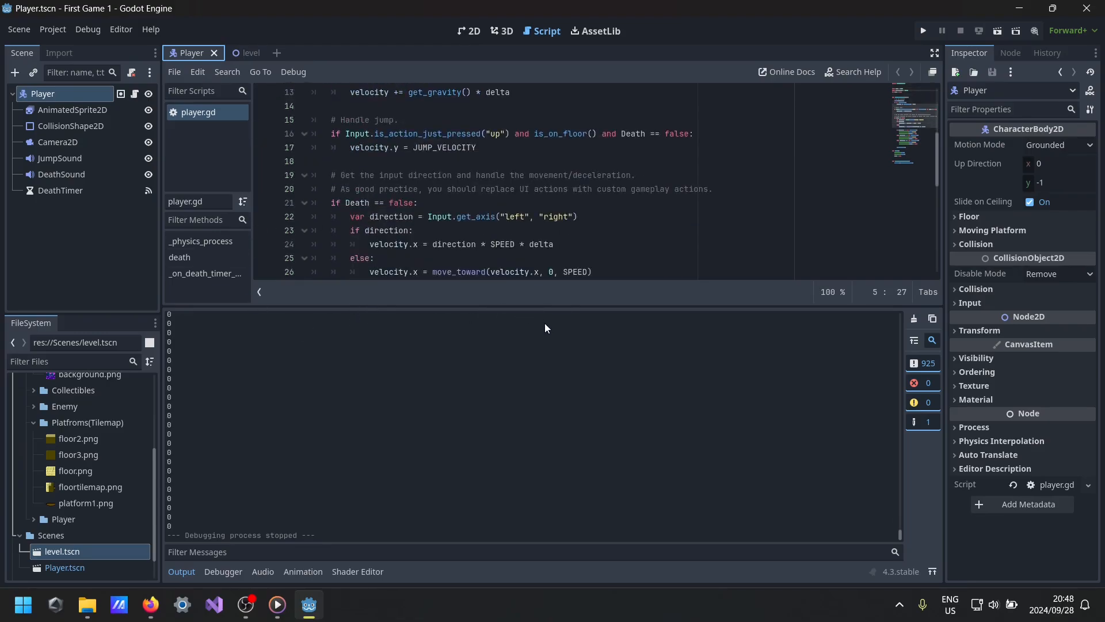
left_click_drag(551, 306, 552, 436)
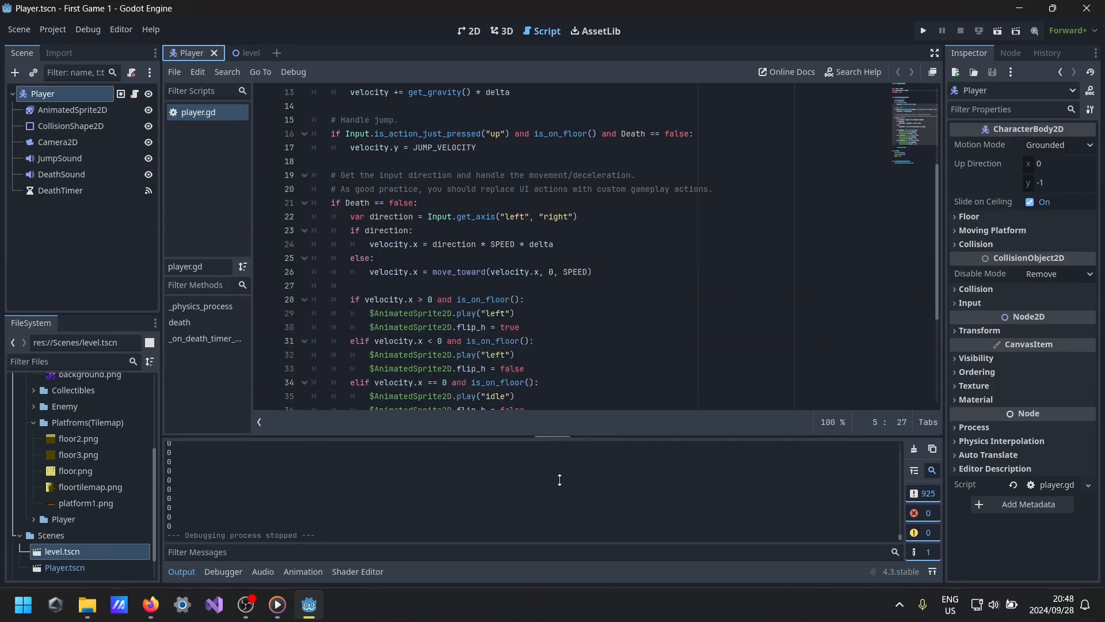
scroll(533, 315, "up", 4)
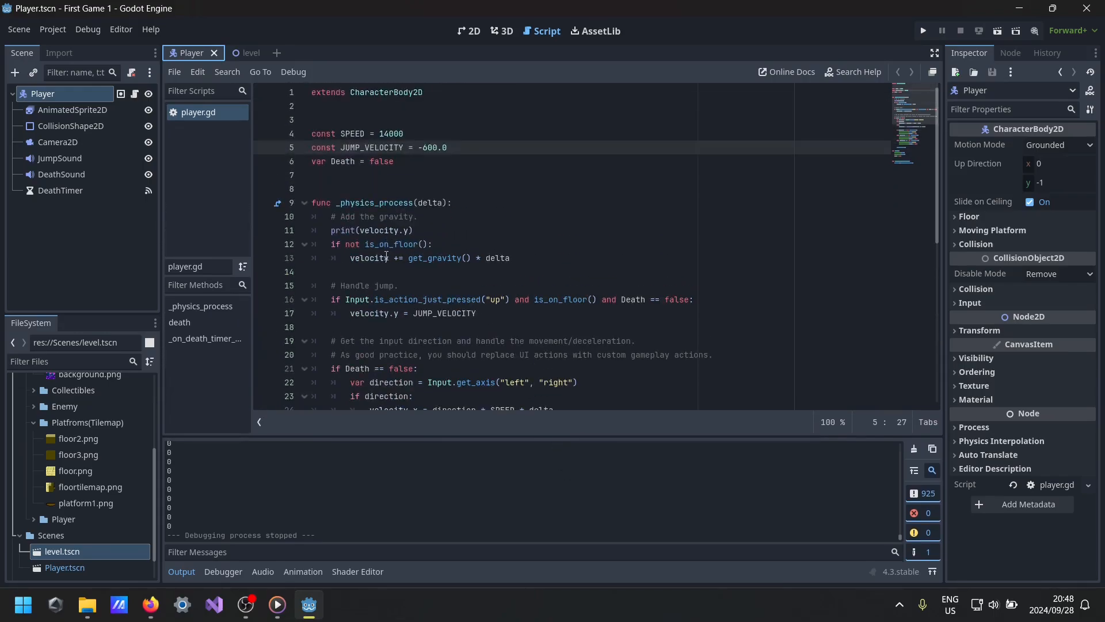
- Add $AnimatedSprite2D.play("jump") below the gravity line in the "if not is_on_floor()" block of _physics_process
left_click(515, 257)
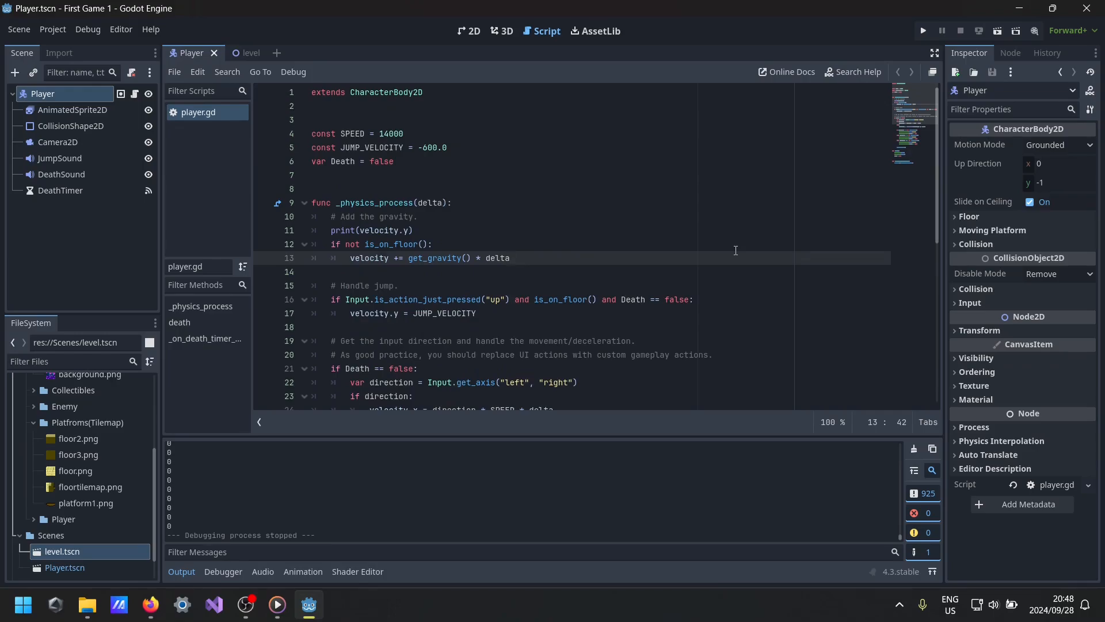
key("Return")
type("$AnimatedSprite2D.")
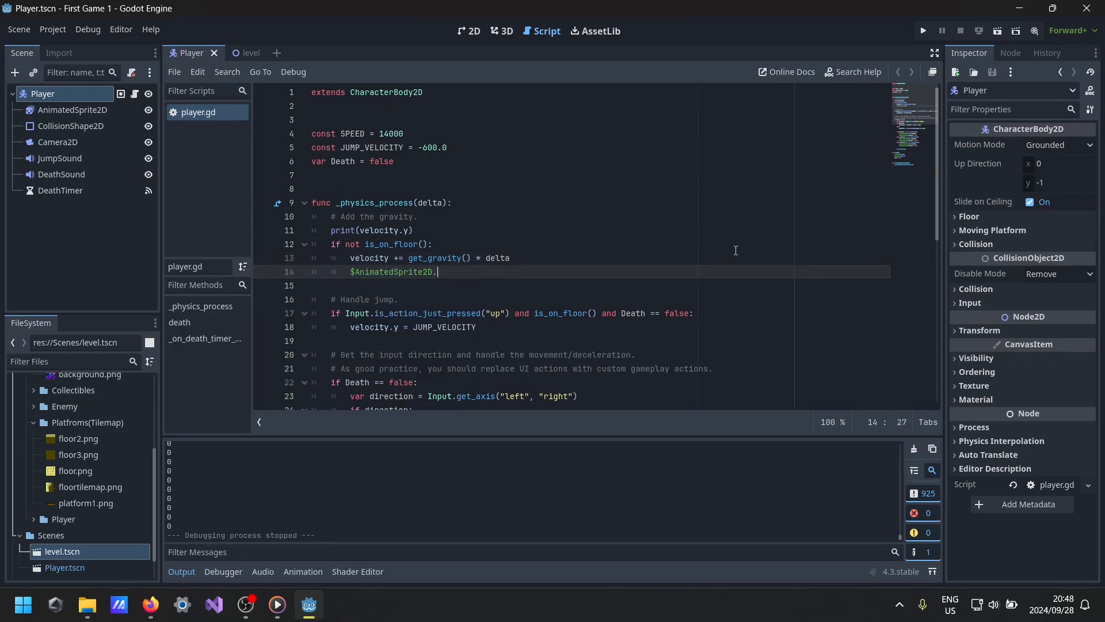
type("play(")
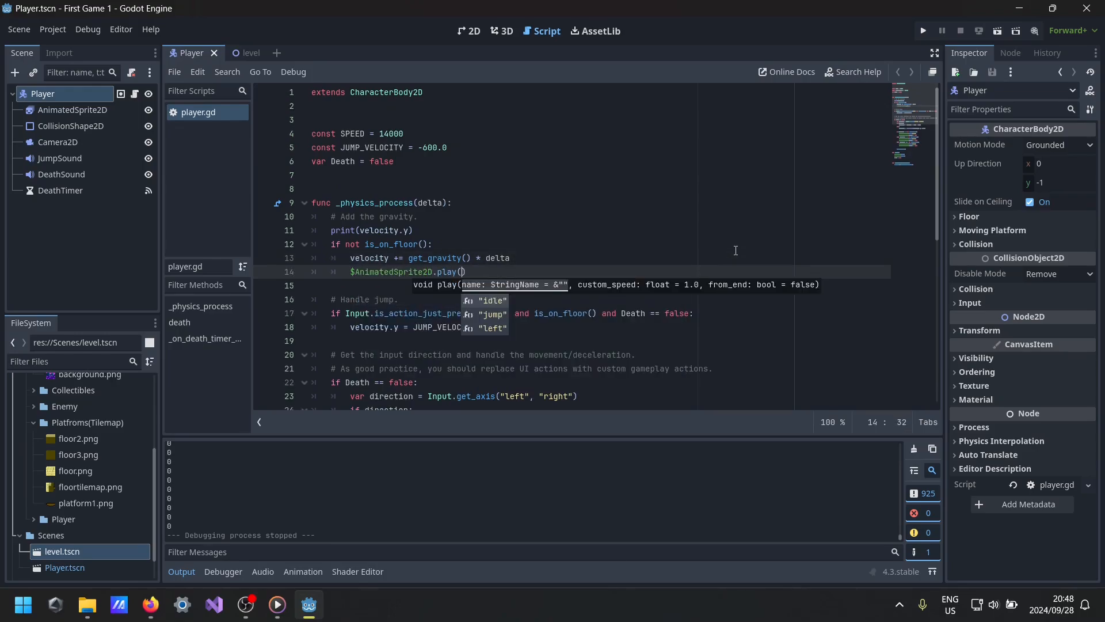
key("Escape")
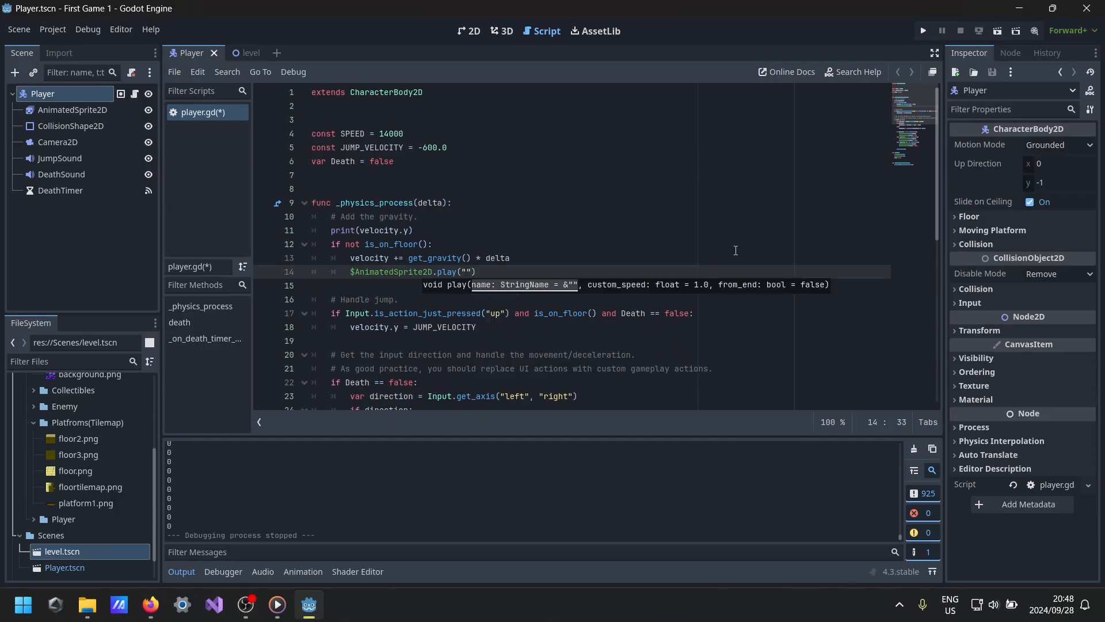
key("BackSpace")
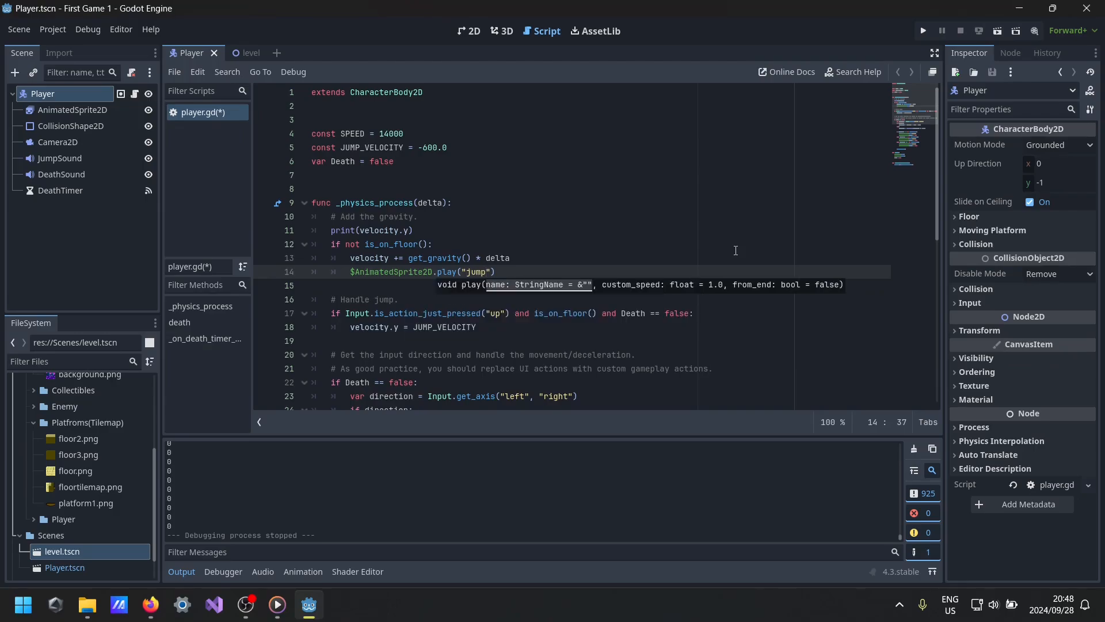
- Run the level scene, check the jump animation by jumping toward the floating platforms, and close the game
left_click(236, 50)
left_click(1014, 31)
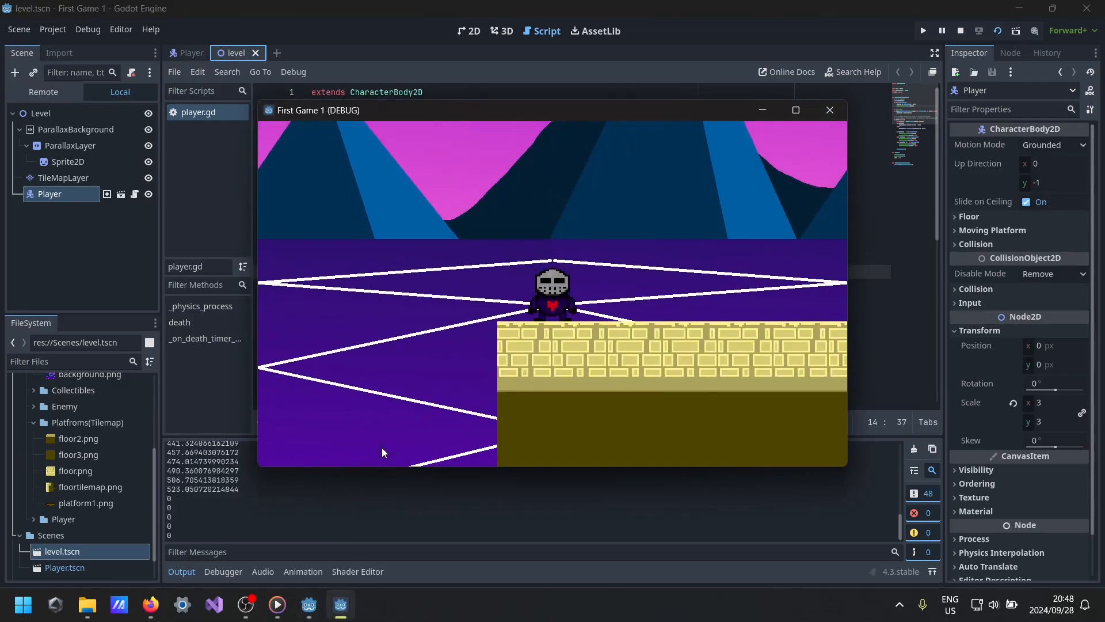
key("Right")
key("space")
key("space")
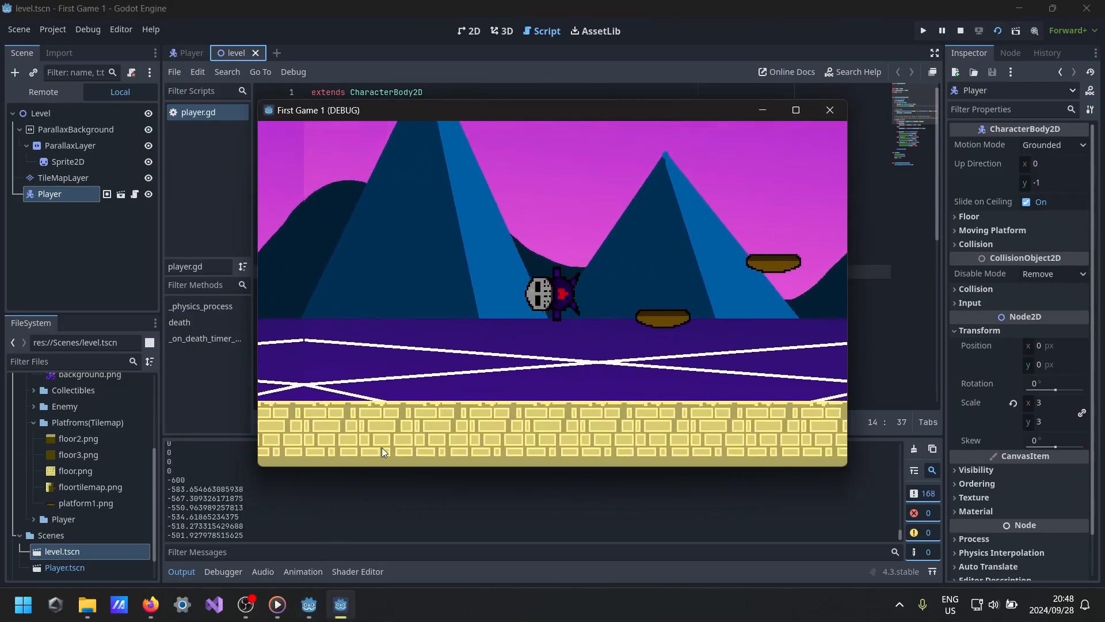
key("Right")
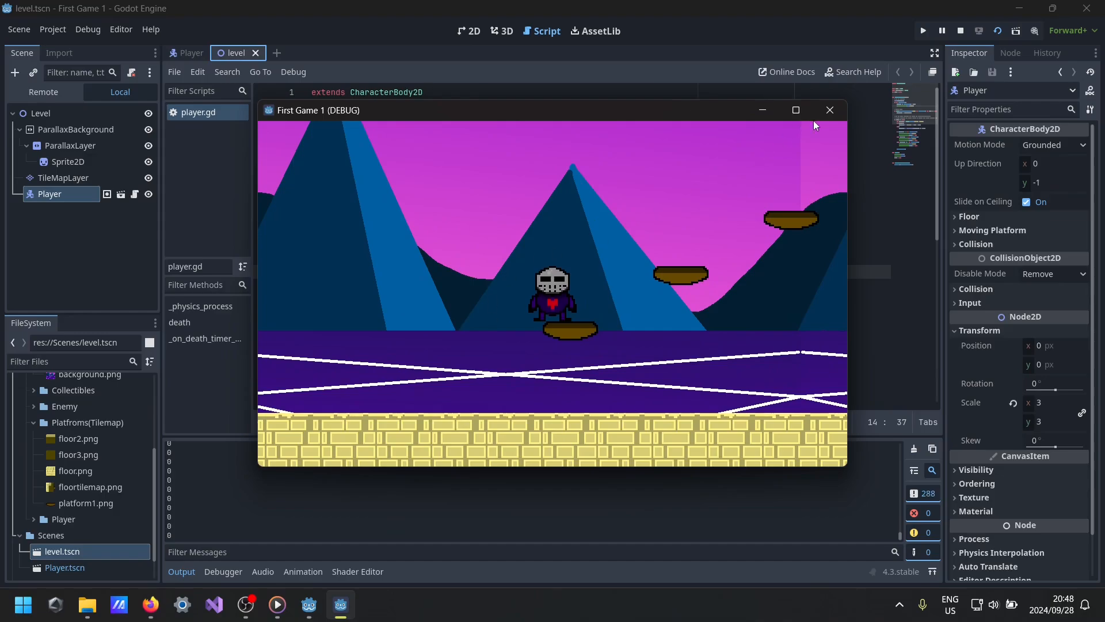
left_click(830, 110)
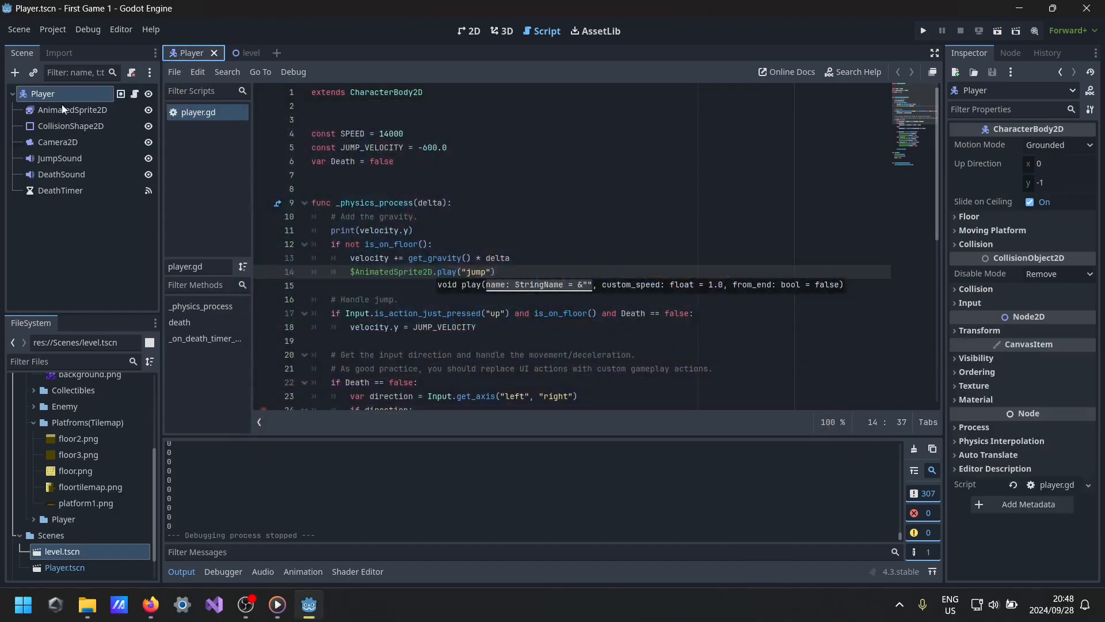
- Set the speed of the jump animation on the Player's AnimatedSprite2D to 10 FPS
left_click(64, 109)
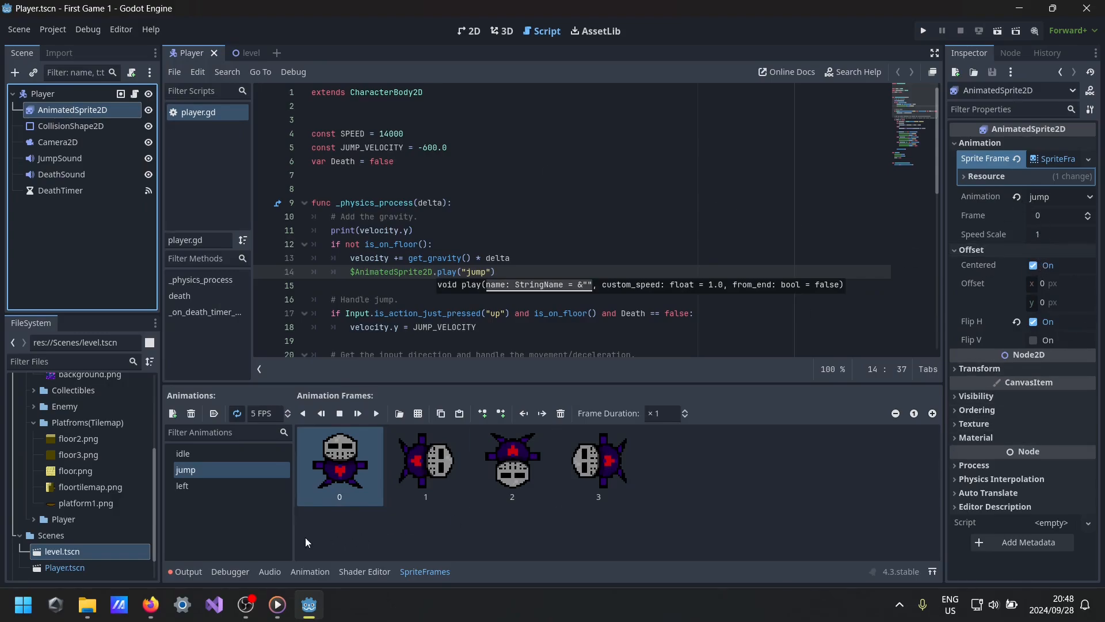
left_click(262, 412)
type("10")
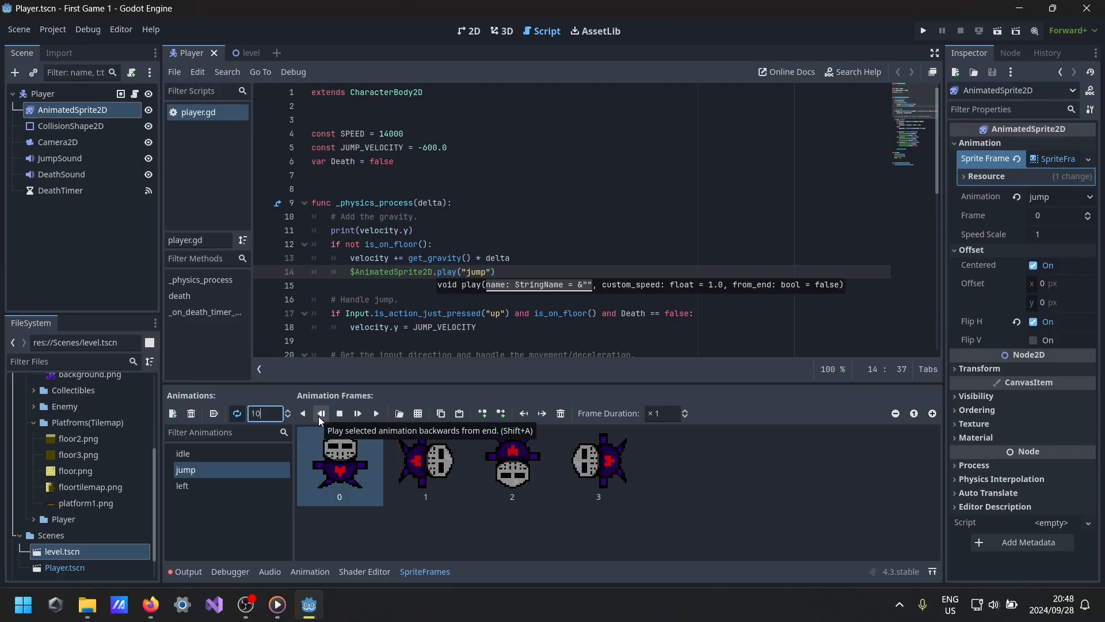
key("Return")
- Set the speed of the idle animation to 2 FPS
left_click(230, 454)
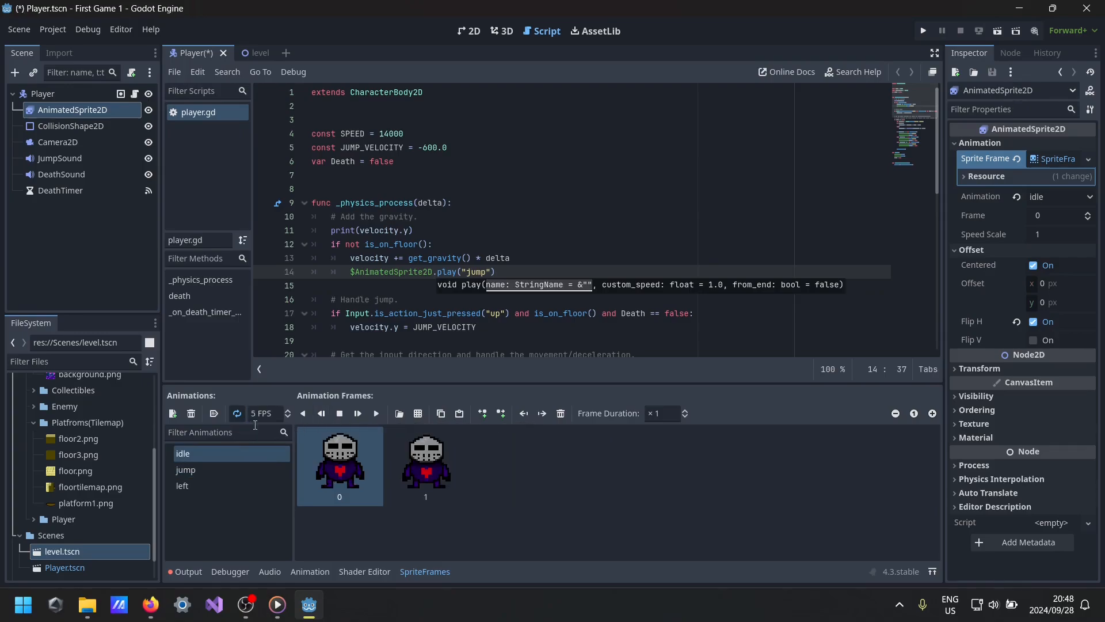
left_click(260, 414)
type("2")
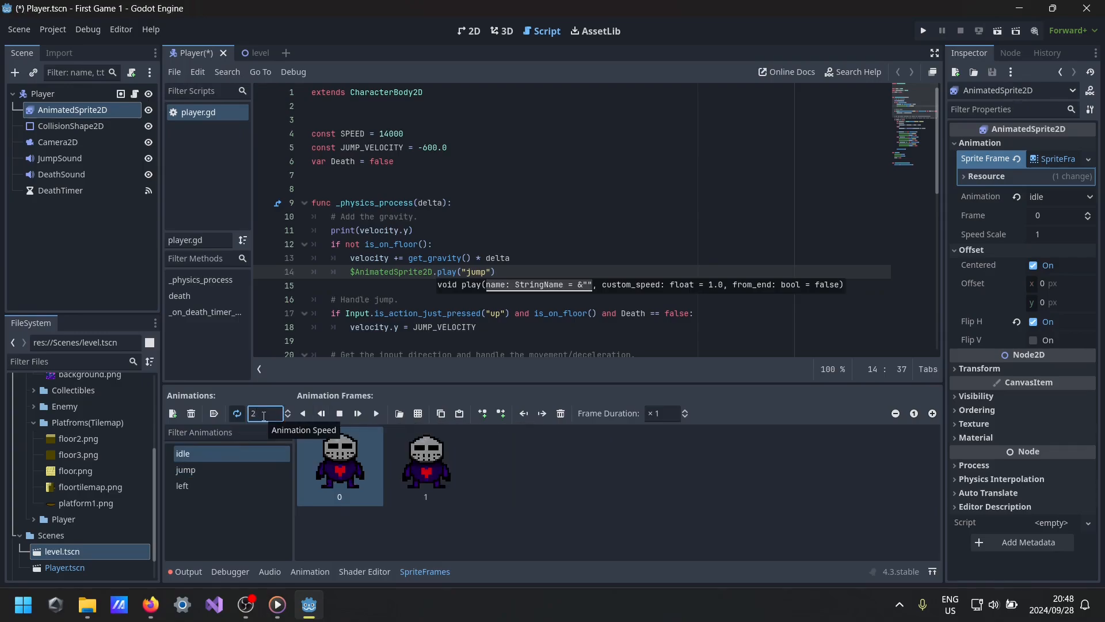
left_click(593, 533)
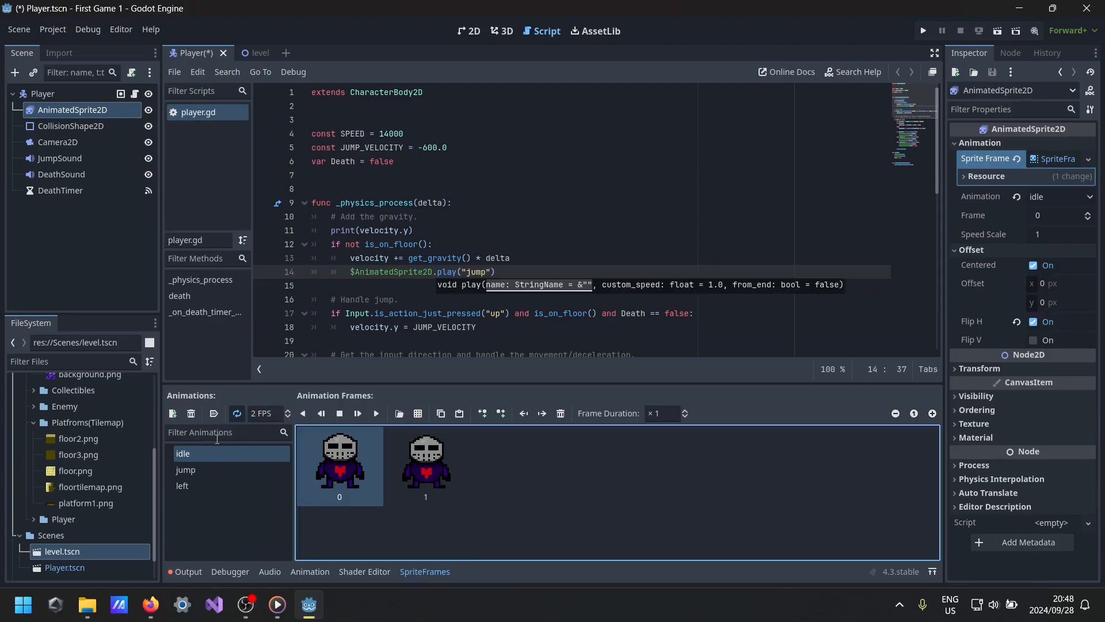
- Examine the individual frames of the jump animation and review the left and idle animations
left_click(217, 470)
left_click(411, 456)
left_click(507, 461)
left_click(595, 467)
left_click(314, 481)
left_click(419, 475)
left_click(494, 485)
left_click(559, 491)
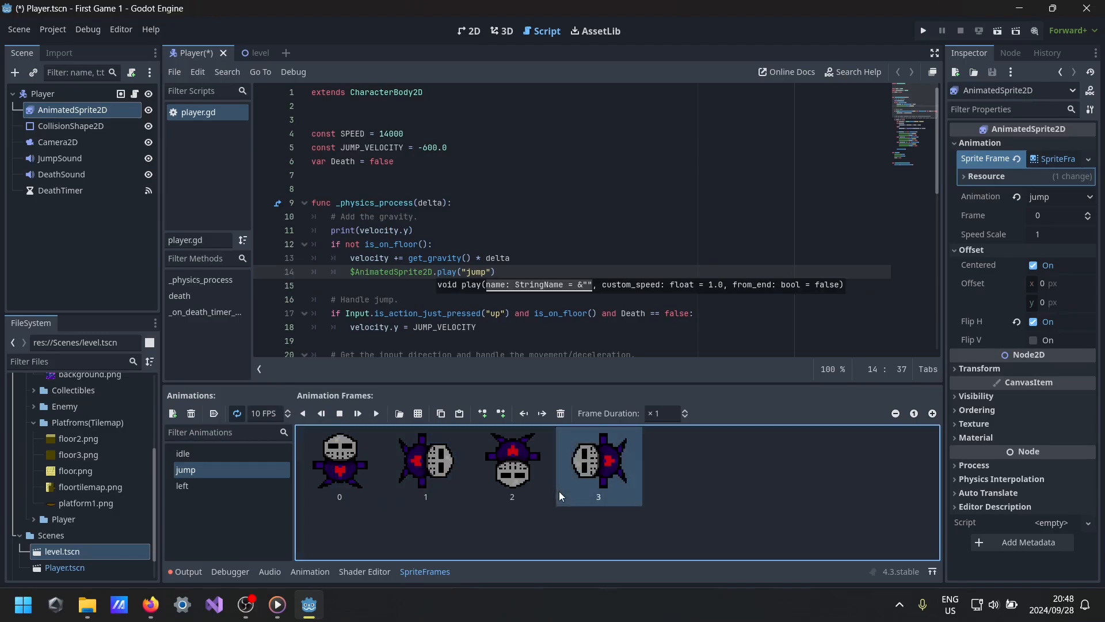
left_click(211, 485)
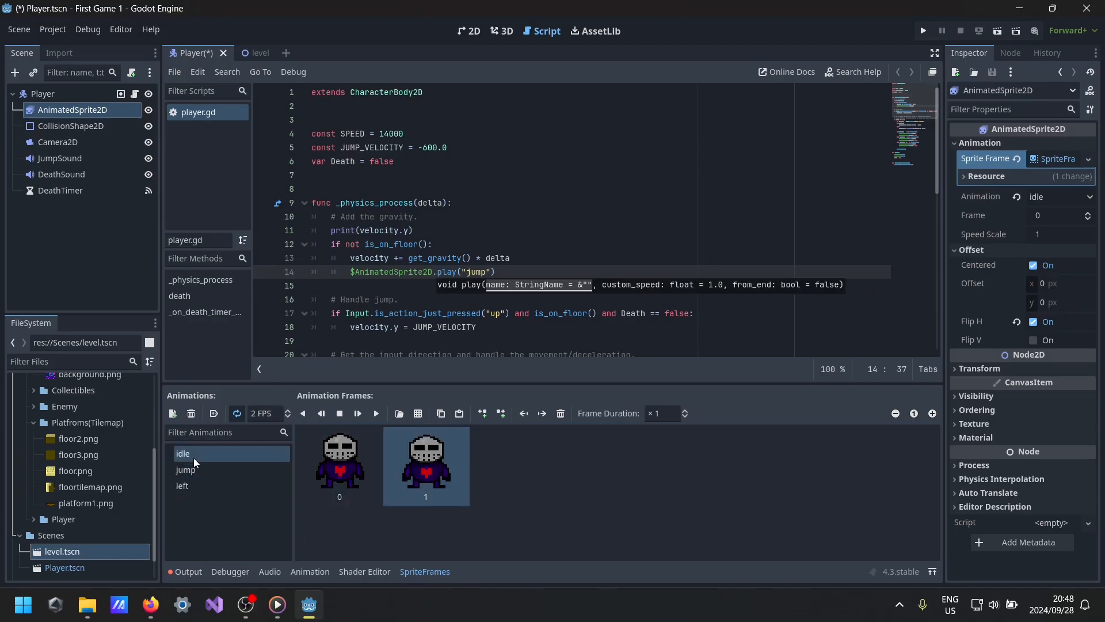
left_click(923, 31)
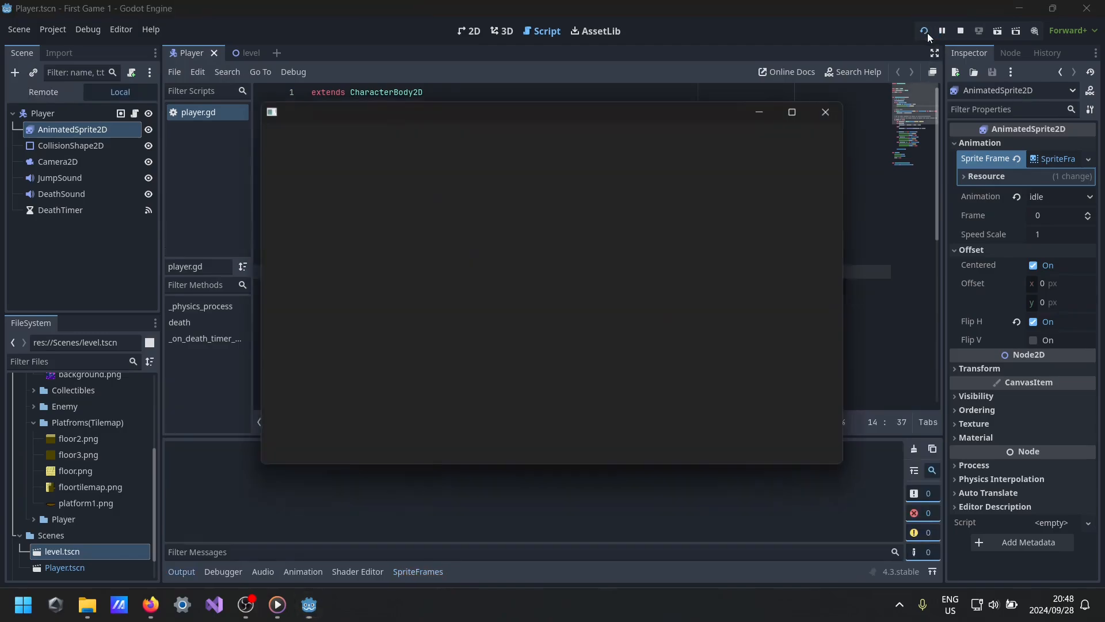
left_click(834, 113)
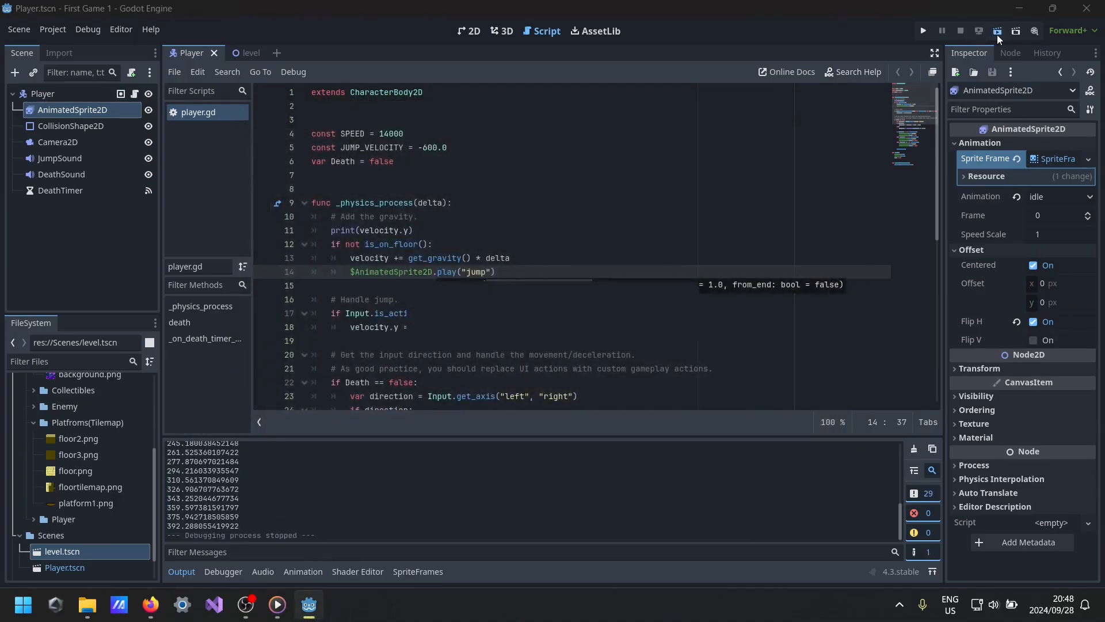
left_click(997, 32)
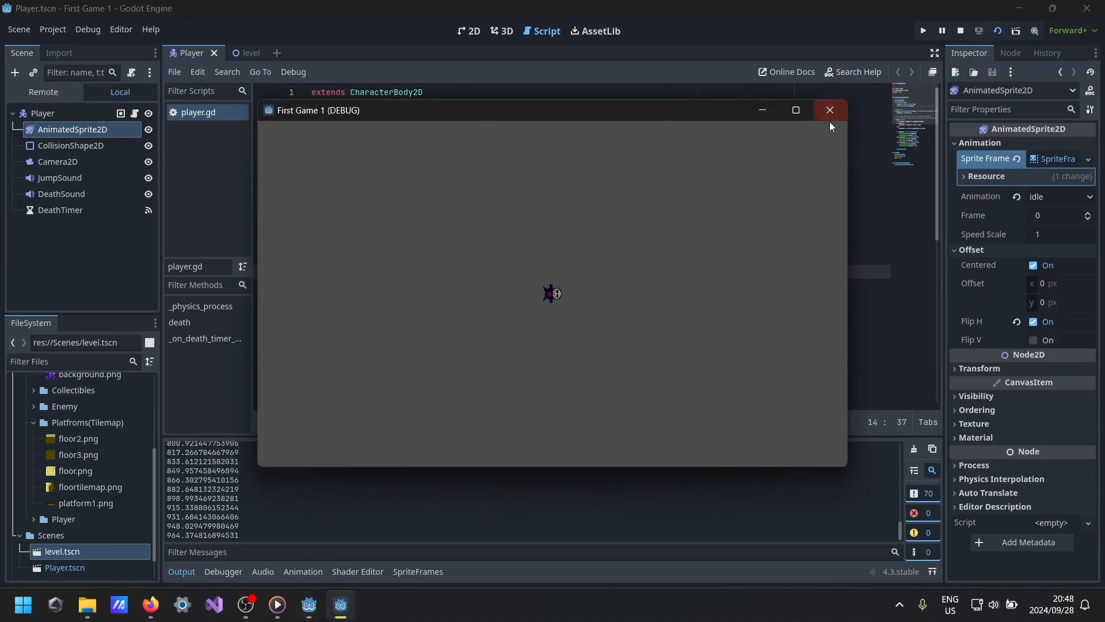
left_click(831, 112)
- Switch to the level scene, run it, and walk the Player right and left on the ground floor
left_click(236, 53)
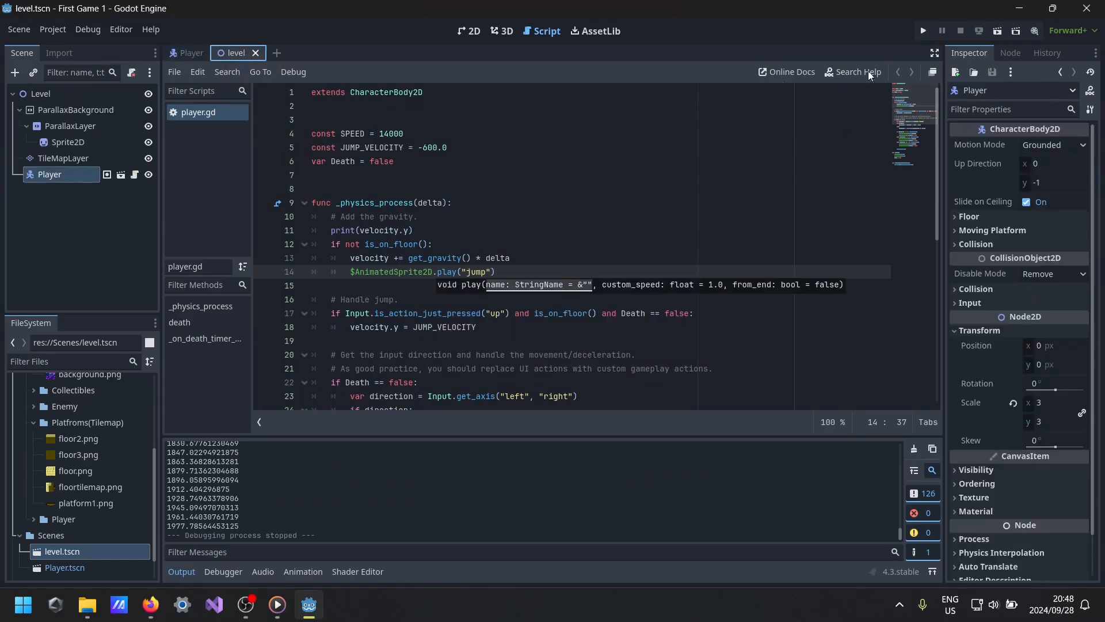
left_click(999, 31)
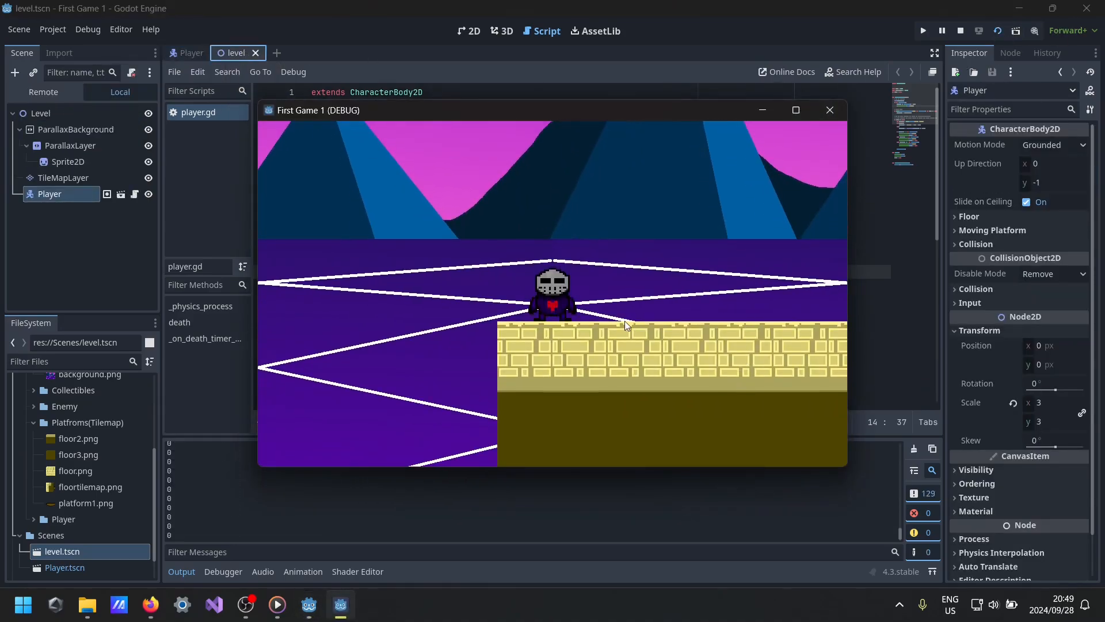
key("Right")
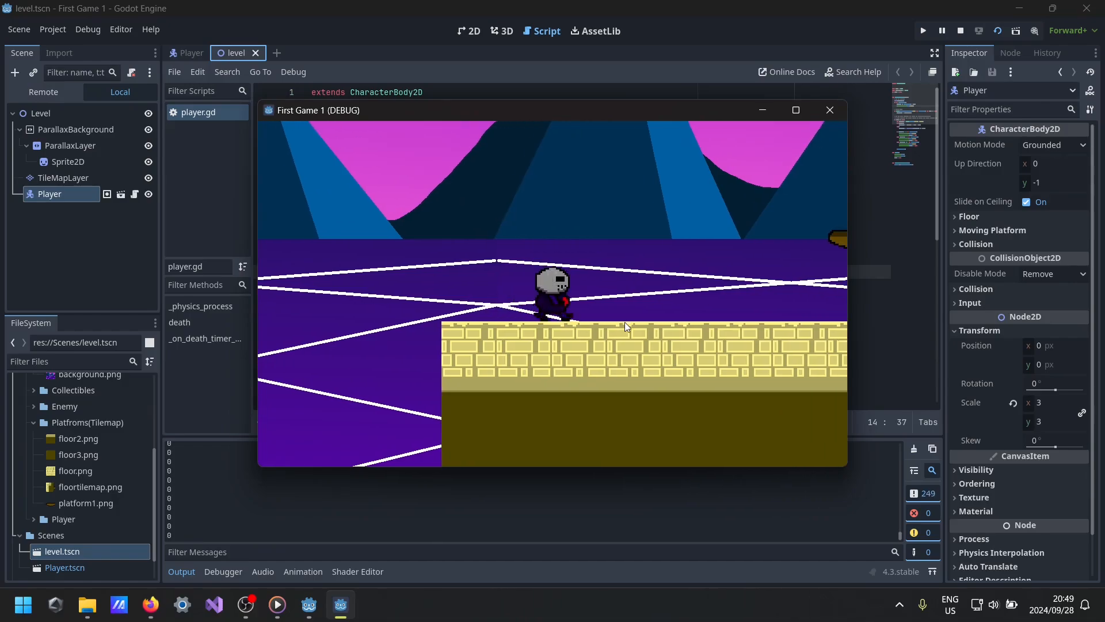
key("Left")
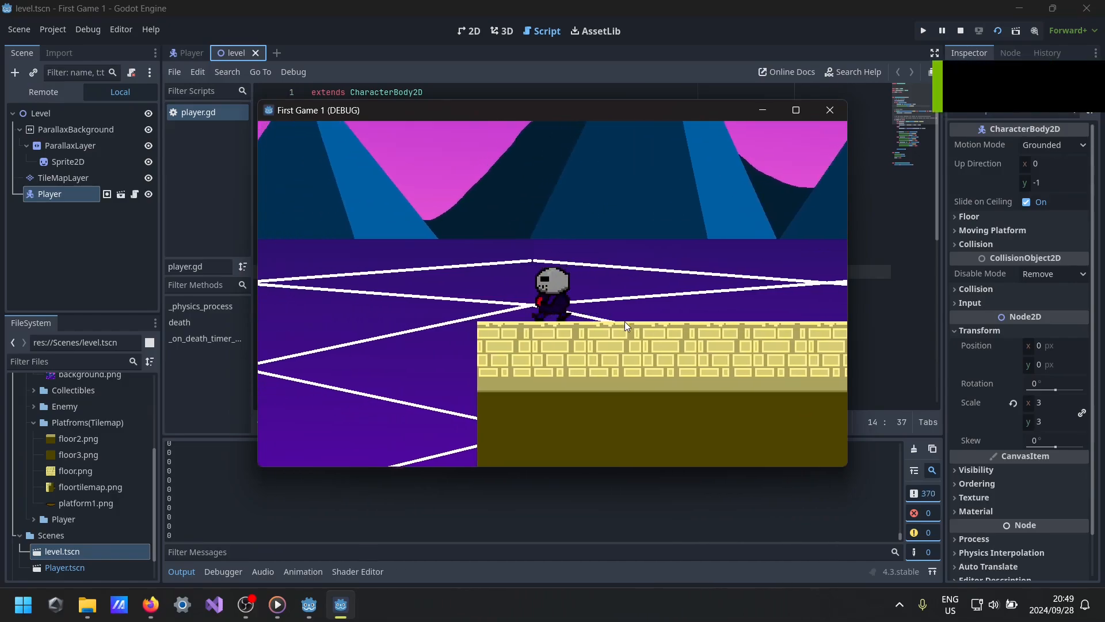
- Test the jump animation by jumping the Player across the floating platforms toward the raised brick platform
key("Right")
key("space")
key("space")
key("Right")
key("space")
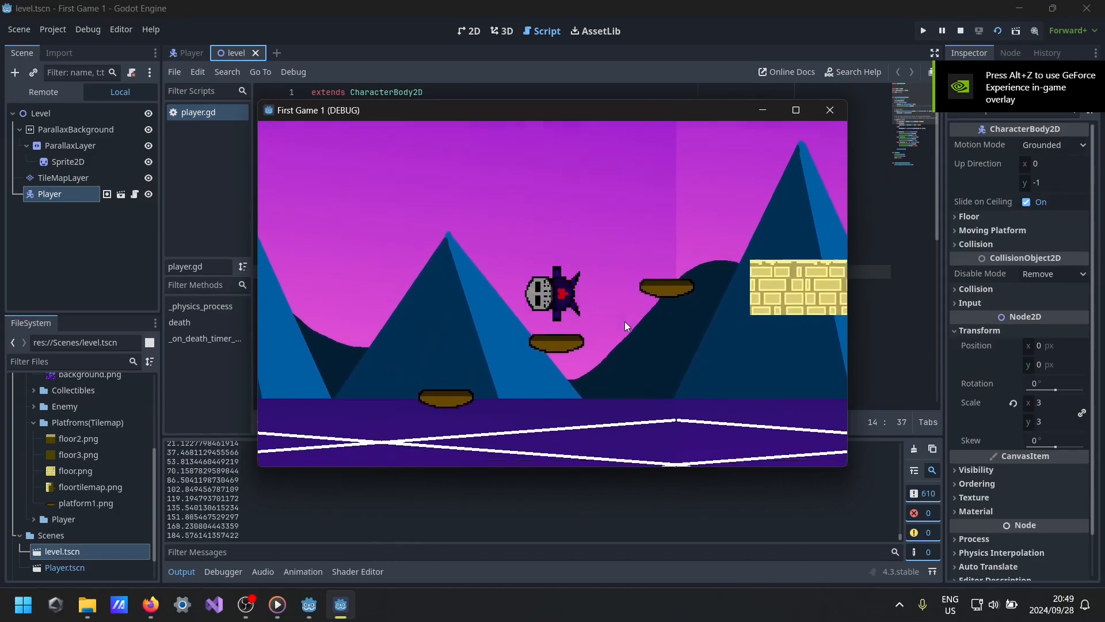
key("space")
key("Right")
key("space")
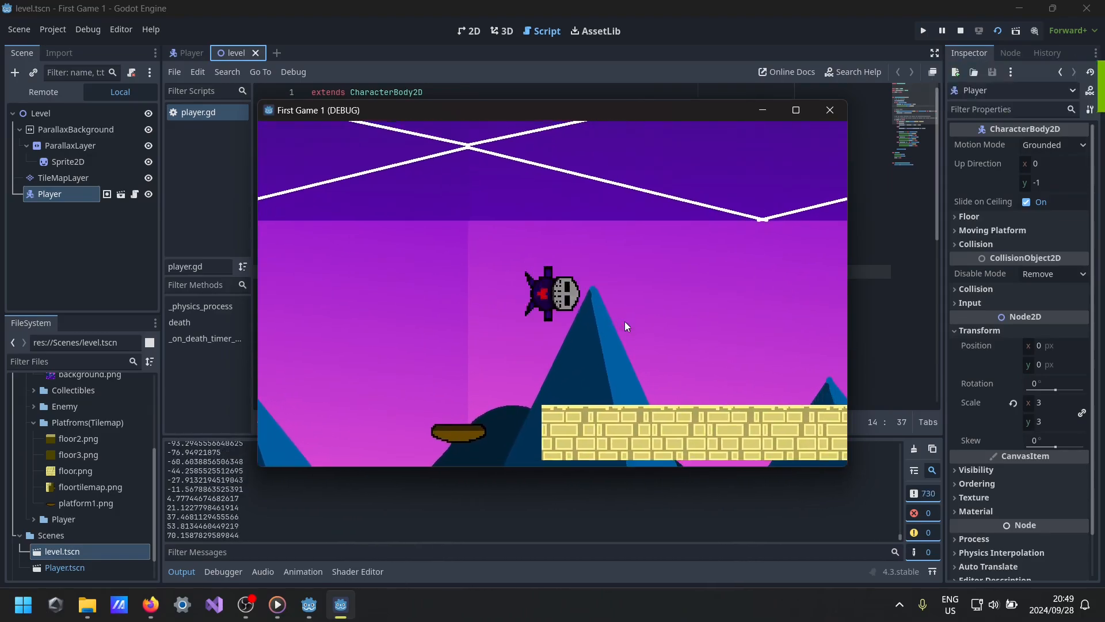
- Walk the Player back and forth on the raised brick platform, jump once, and close the game
key("Right")
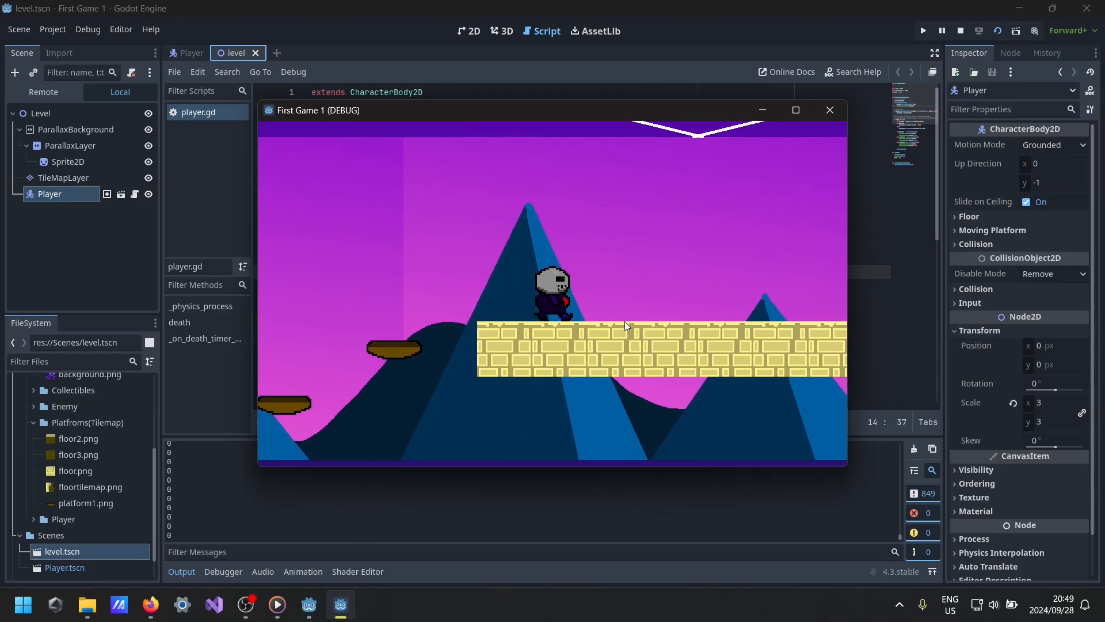
key("Left")
key("Right")
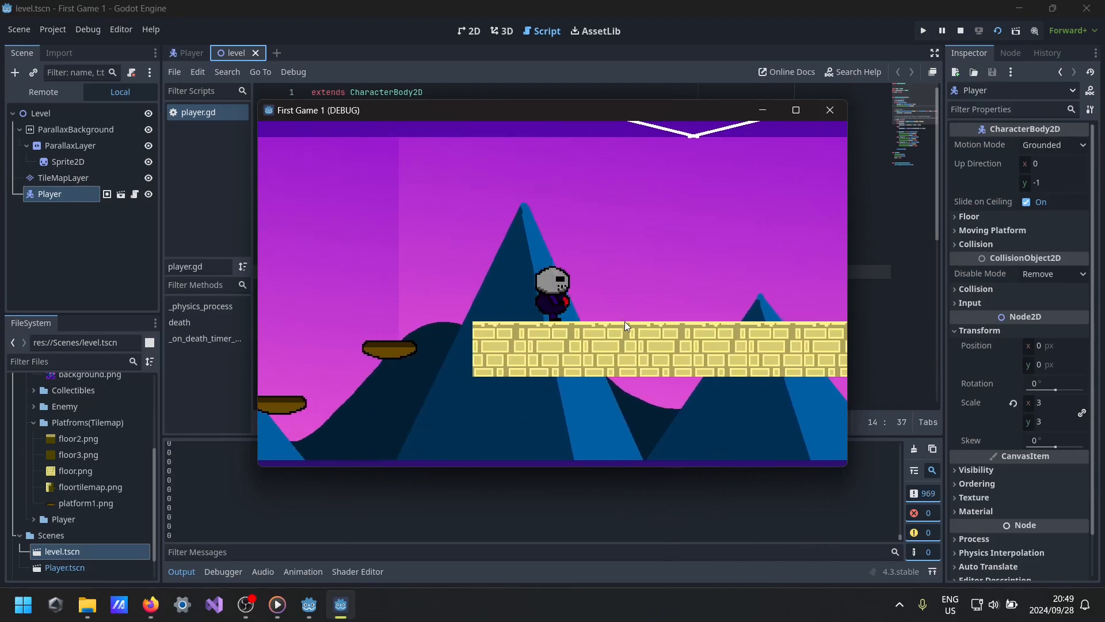
key("space")
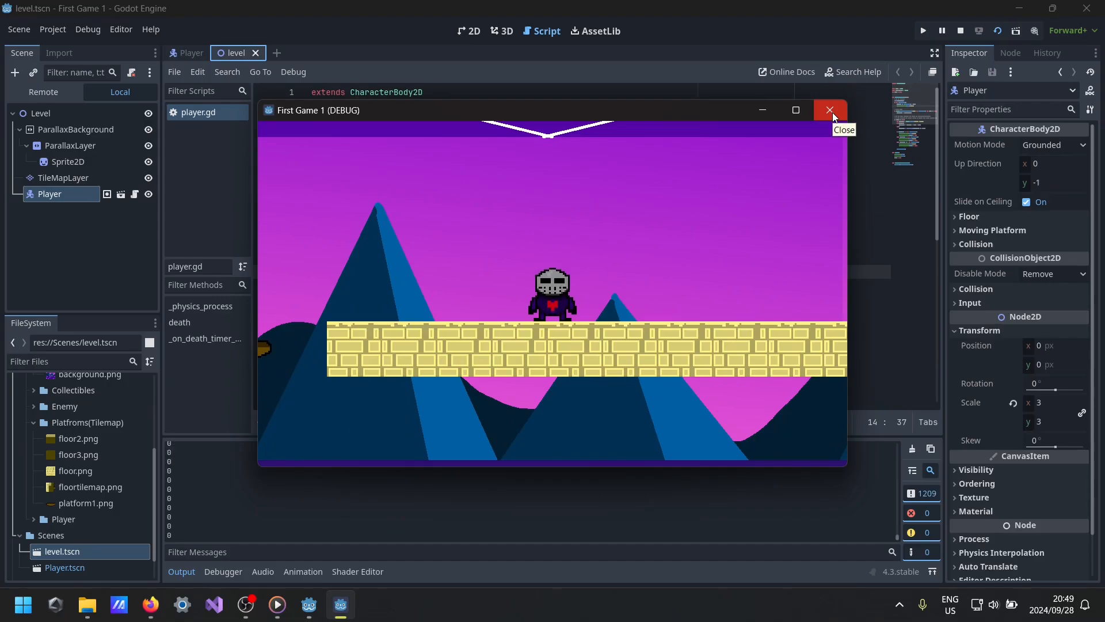
left_click(832, 114)
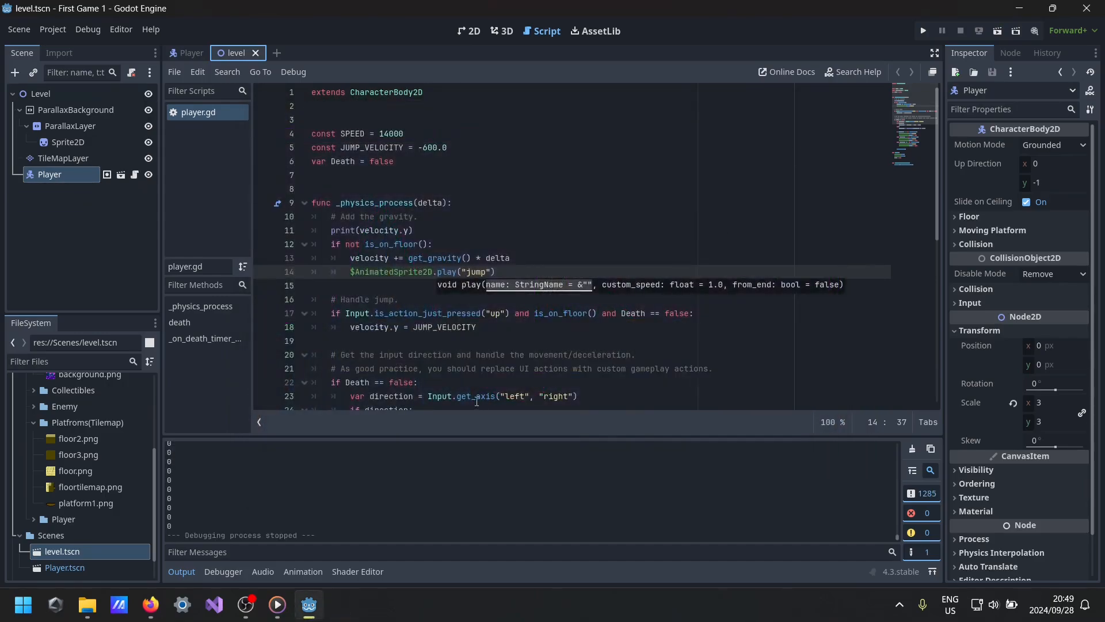
- Add an Area2D node as a child of the Level root node in the 2D view
left_click(480, 31)
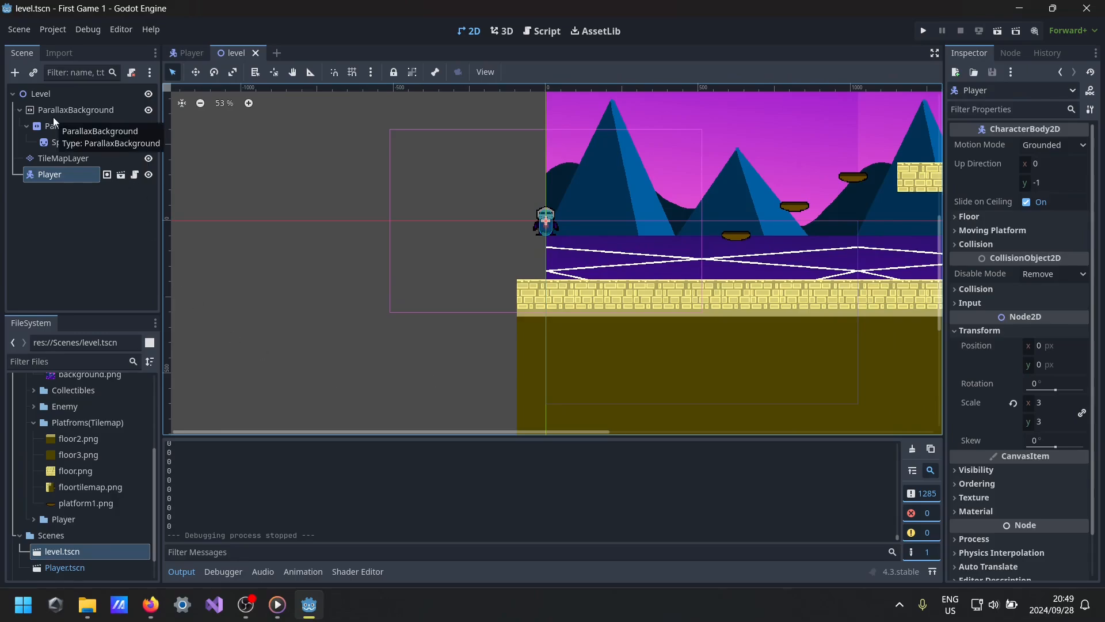
left_click(54, 97)
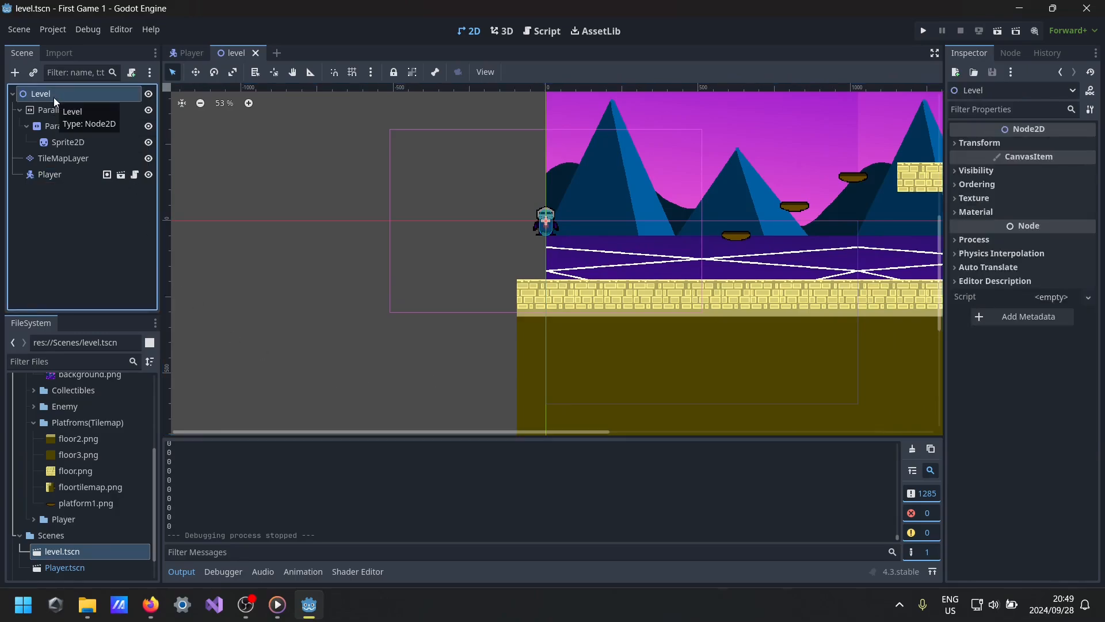
left_click(15, 73)
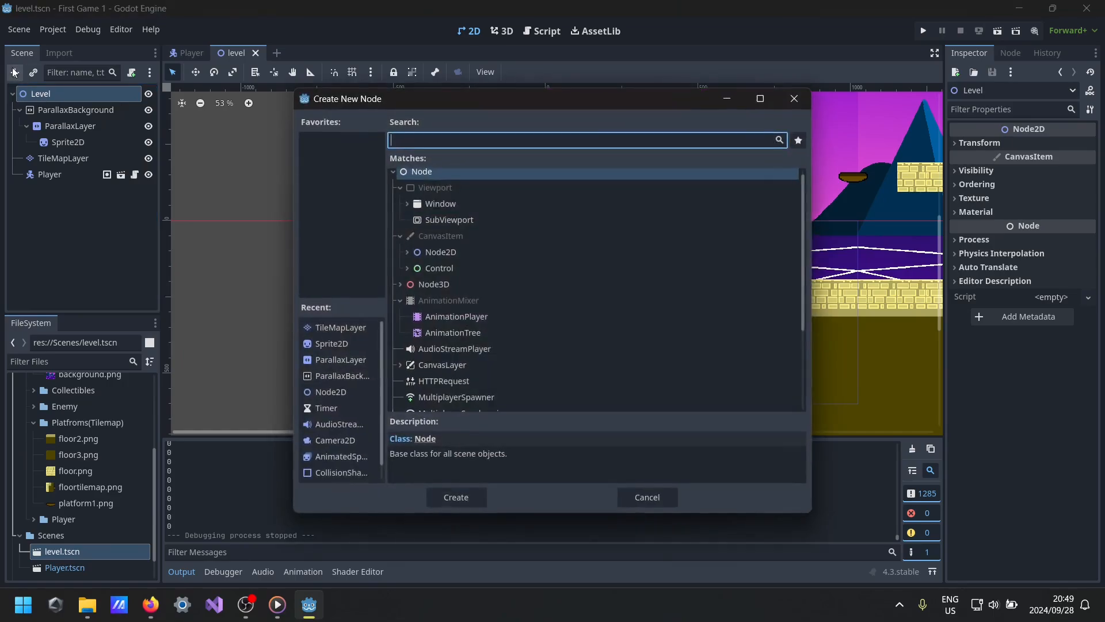
type("area")
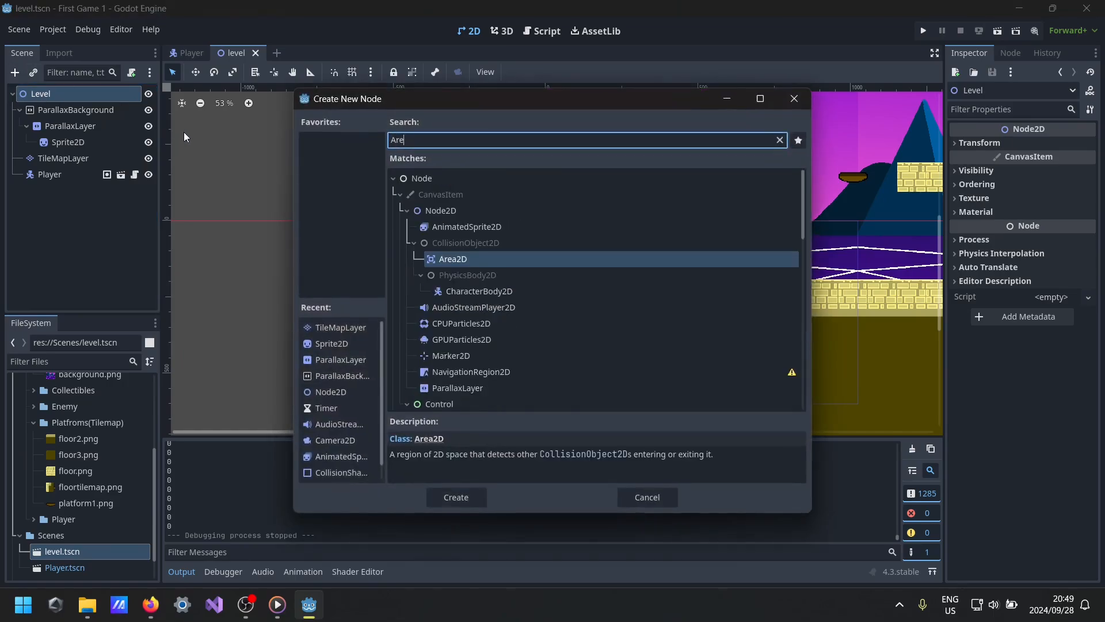
key("Return")
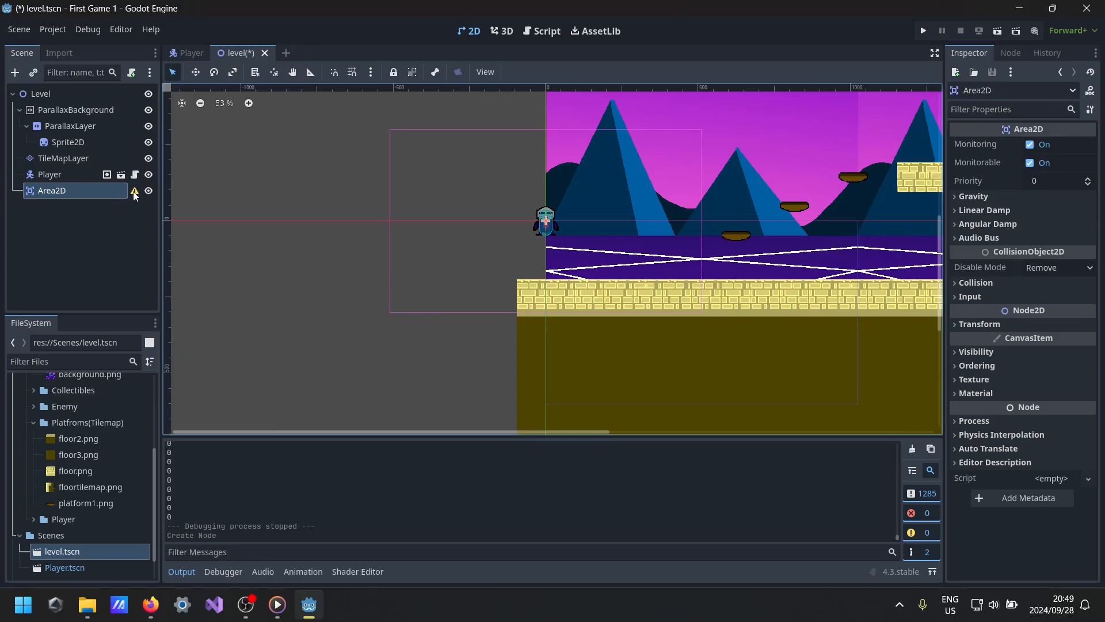
- Add a CollisionShape2D node as a child of the Area2D
mouse_move(134, 192)
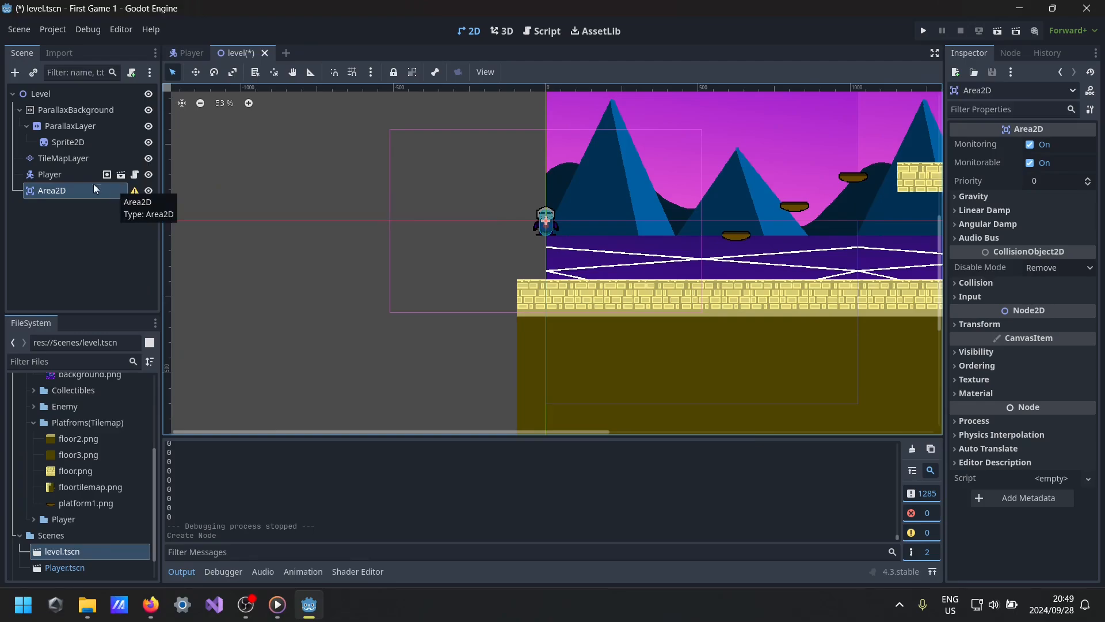
left_click(17, 78)
type("coll")
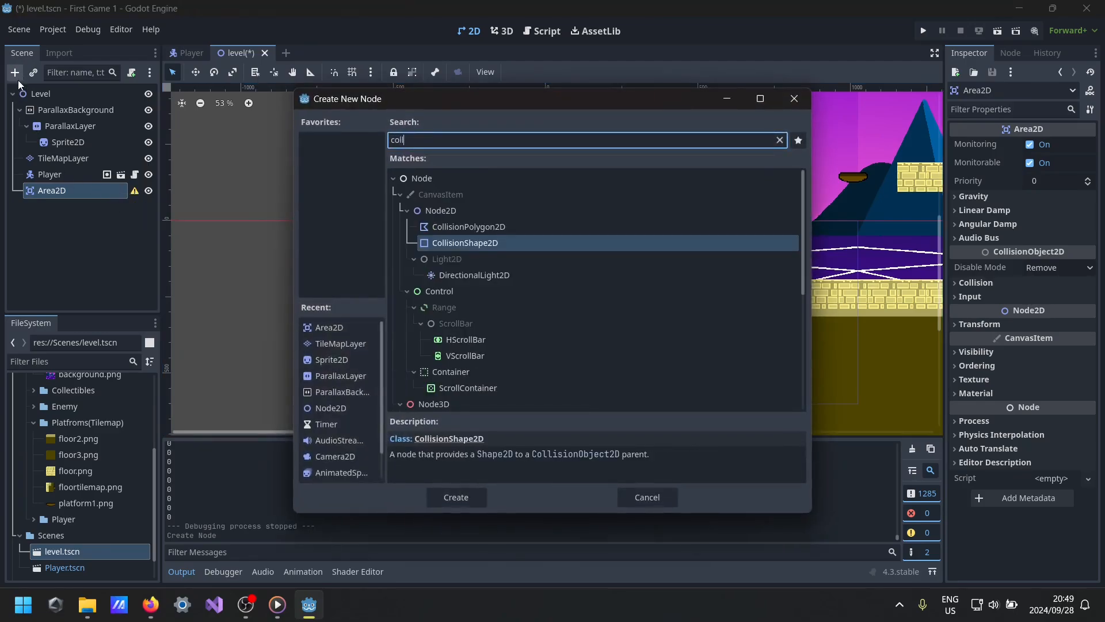
key("Return")
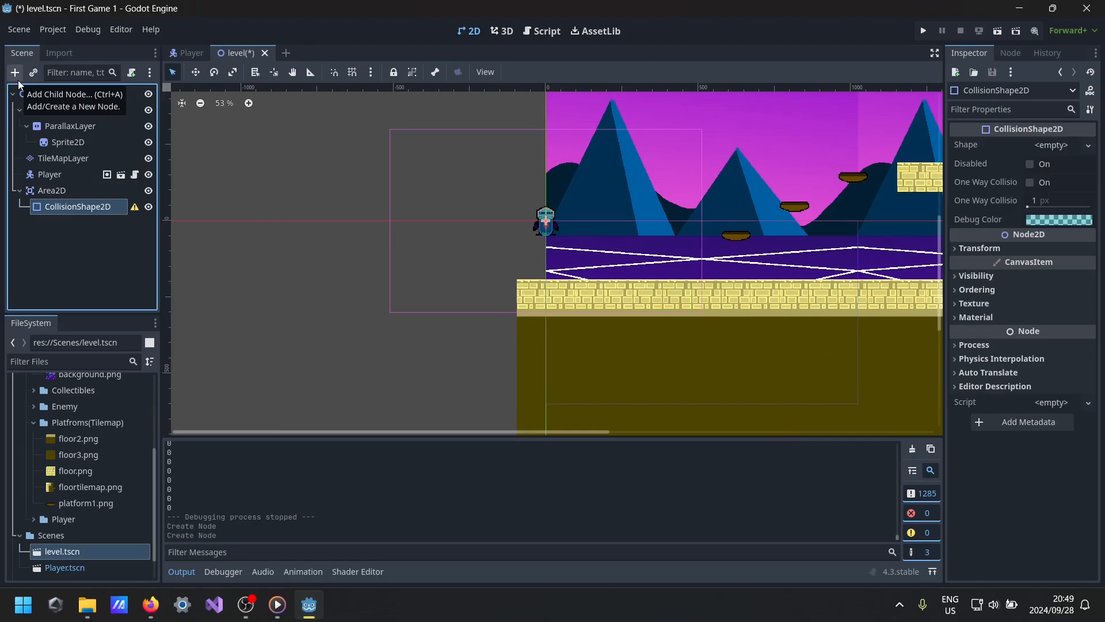
- Assign a new WorldBoundaryShape2D as the shape of the Area2D's CollisionShape2D
scroll(409, 240, "up", 4)
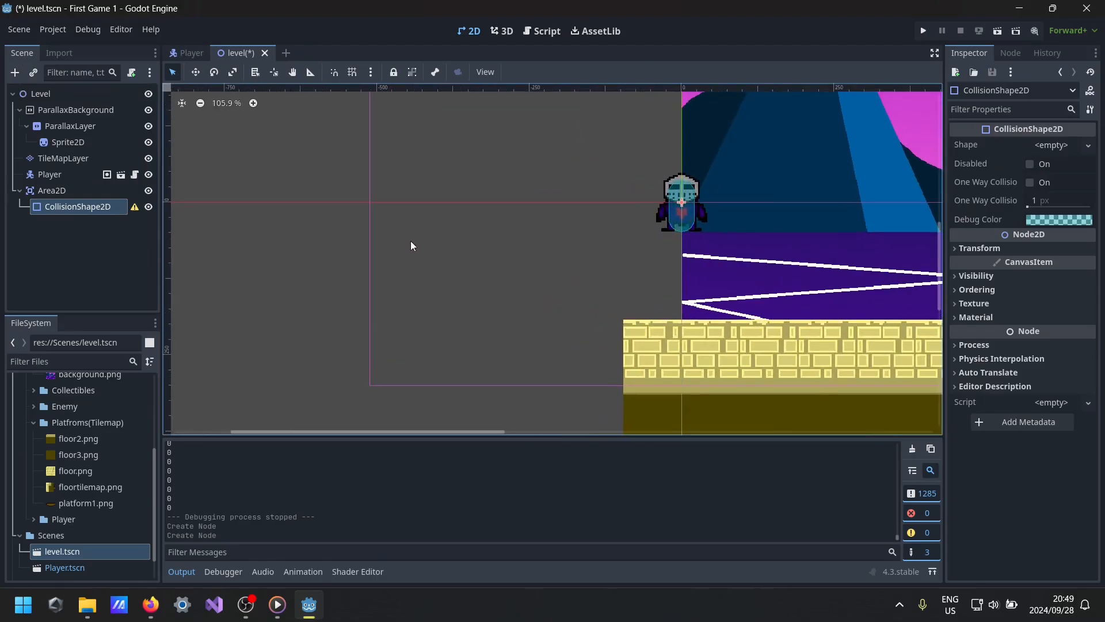
middle_click_drag(536, 245, 468, 292)
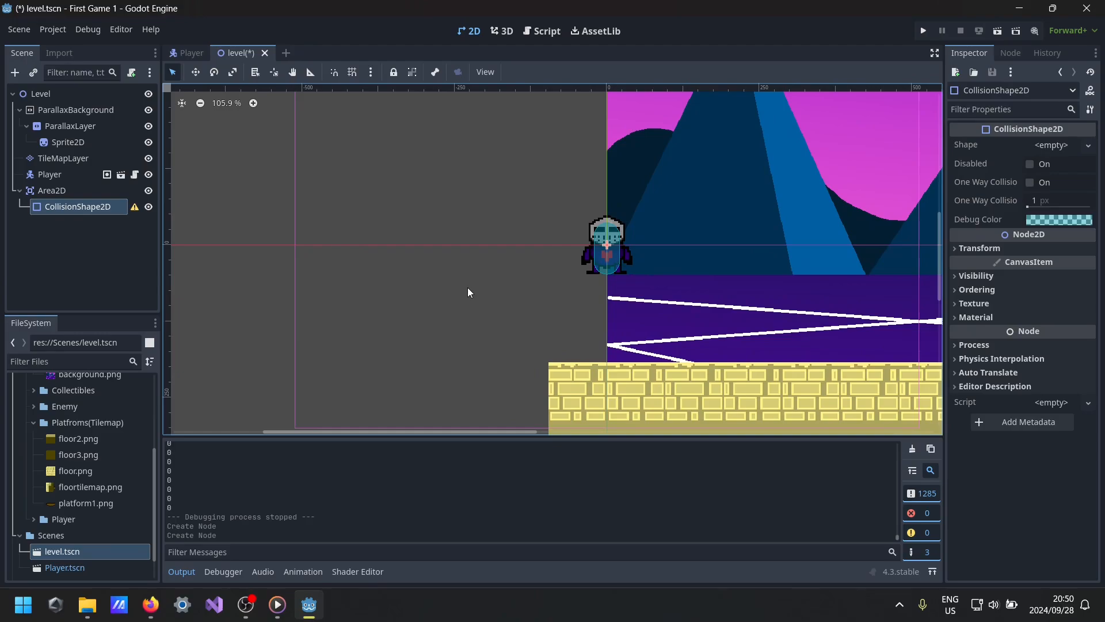
left_click(1072, 148)
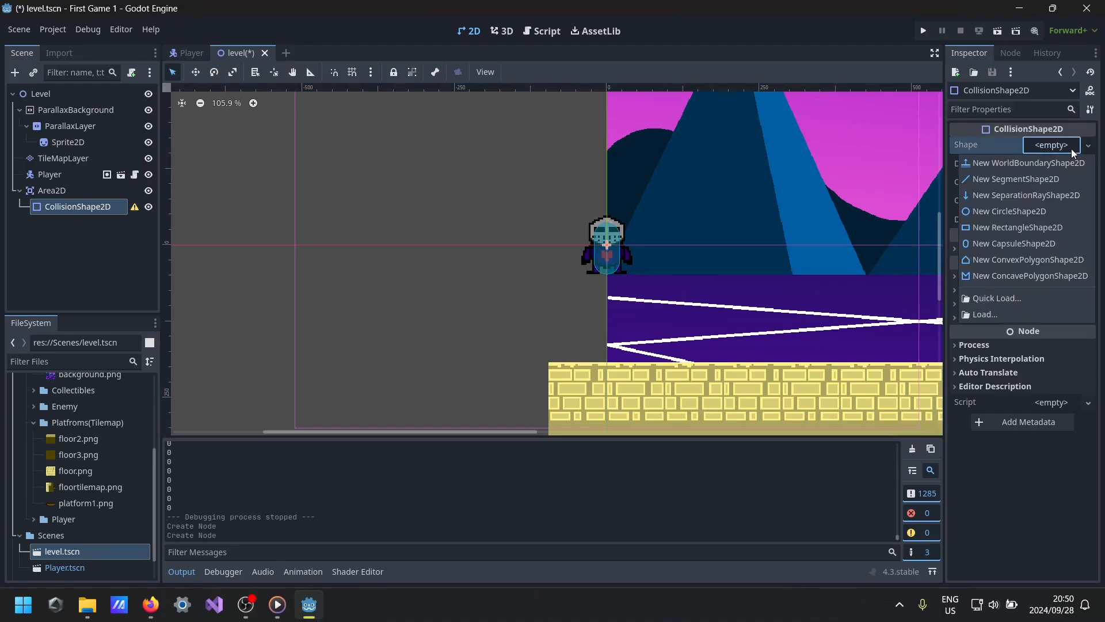
left_click(1002, 163)
- Move the world boundary shape down to just below the underside of the level's ground, near its left edge
scroll(628, 252, "up", 5)
left_click_drag(631, 238, 452, 408)
scroll(498, 368, "down", 3)
middle_click_drag(499, 368, 456, 236)
scroll(522, 224, "down", 3)
middle_click_drag(550, 438, 494, 218)
left_click_drag(417, 103, 446, 295)
scroll(444, 343, "up", 5)
scroll(443, 344, "up", 1)
left_click(460, 322)
left_click(454, 299)
- Rename the Area2D node to DeathArea
left_click(63, 191)
left_click(62, 189)
type("DeathAr")
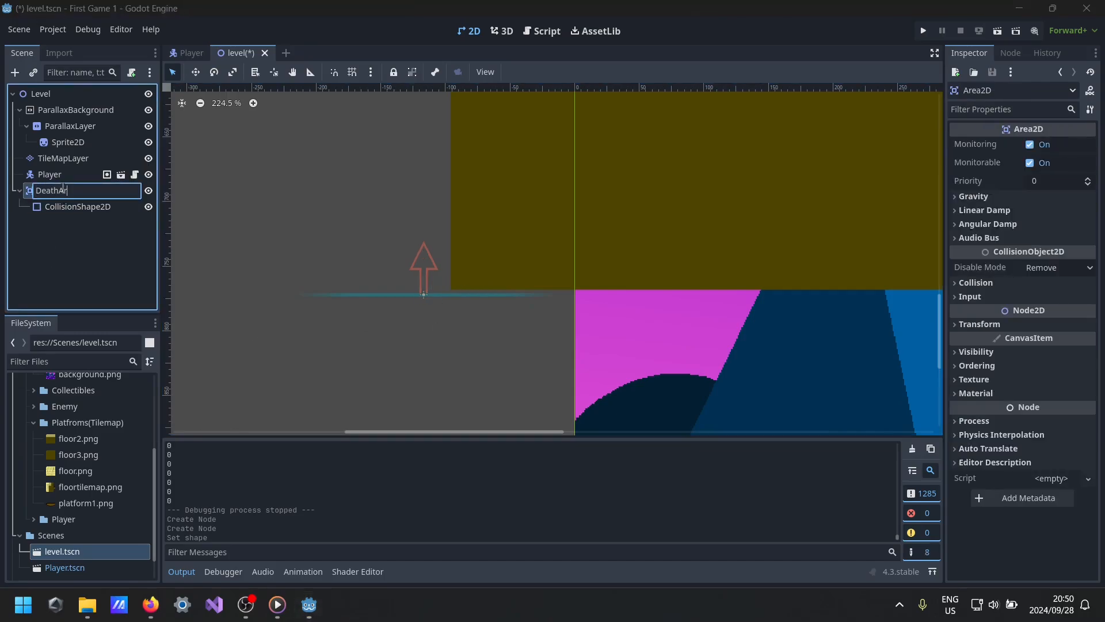
type("ea")
key("Return")
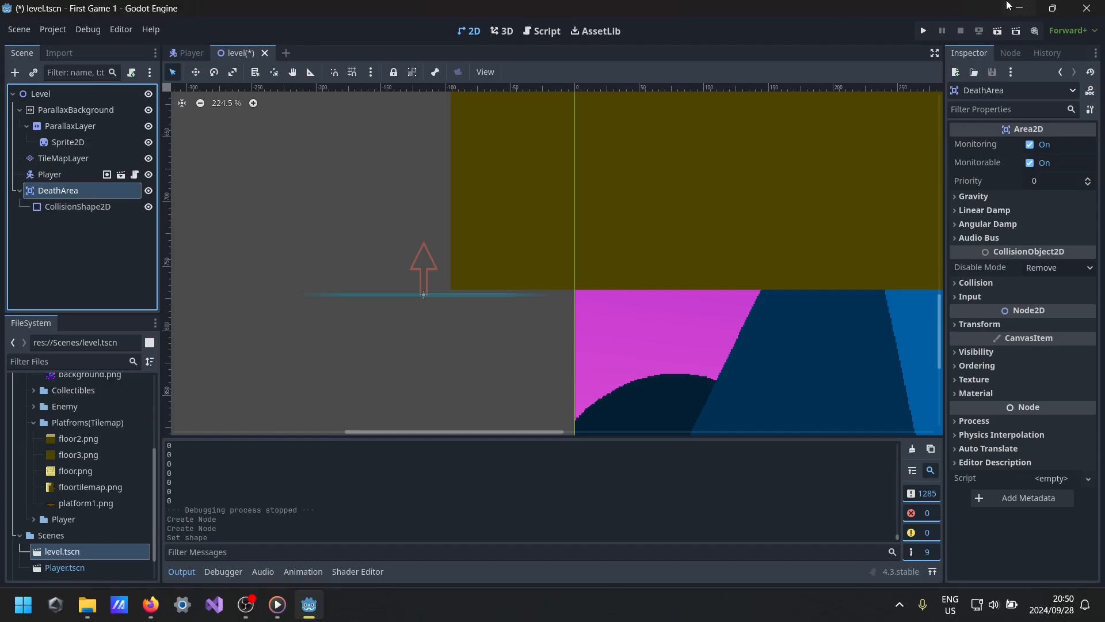
- Show the DeathArea's signals and look through the list for its area and body signals
left_click(1010, 52)
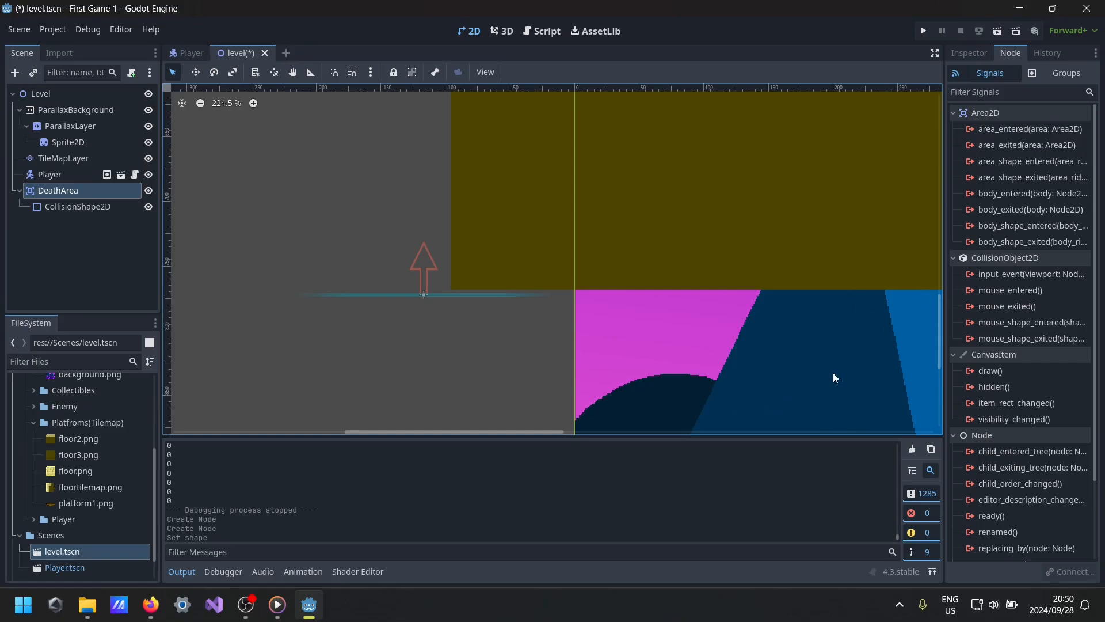
scroll(1015, 341, "down", 3)
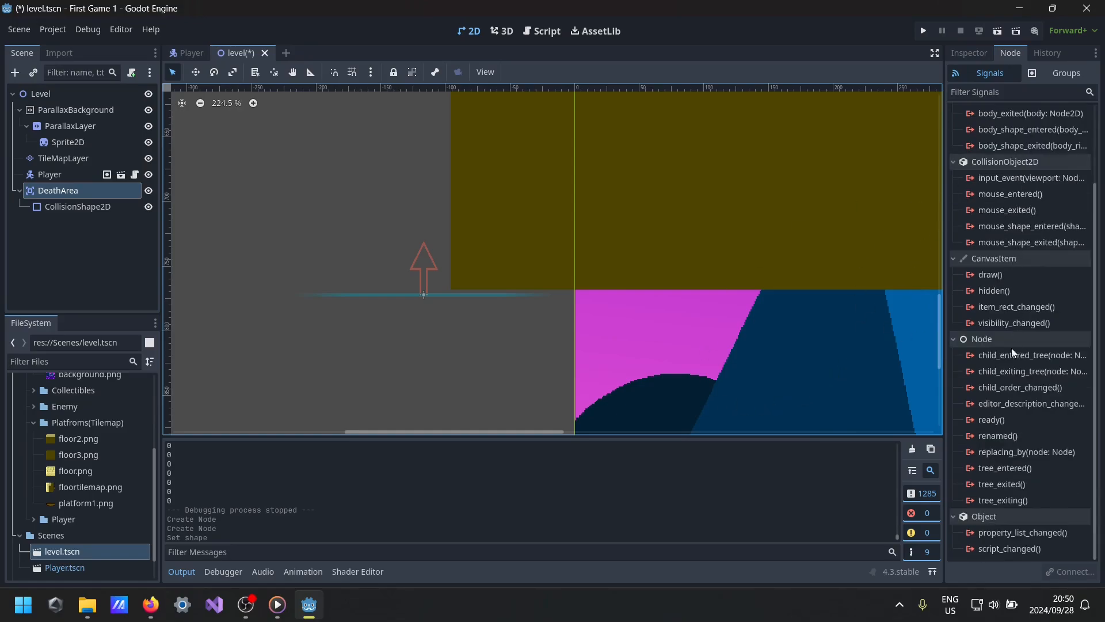
scroll(1010, 495, "up", 3)
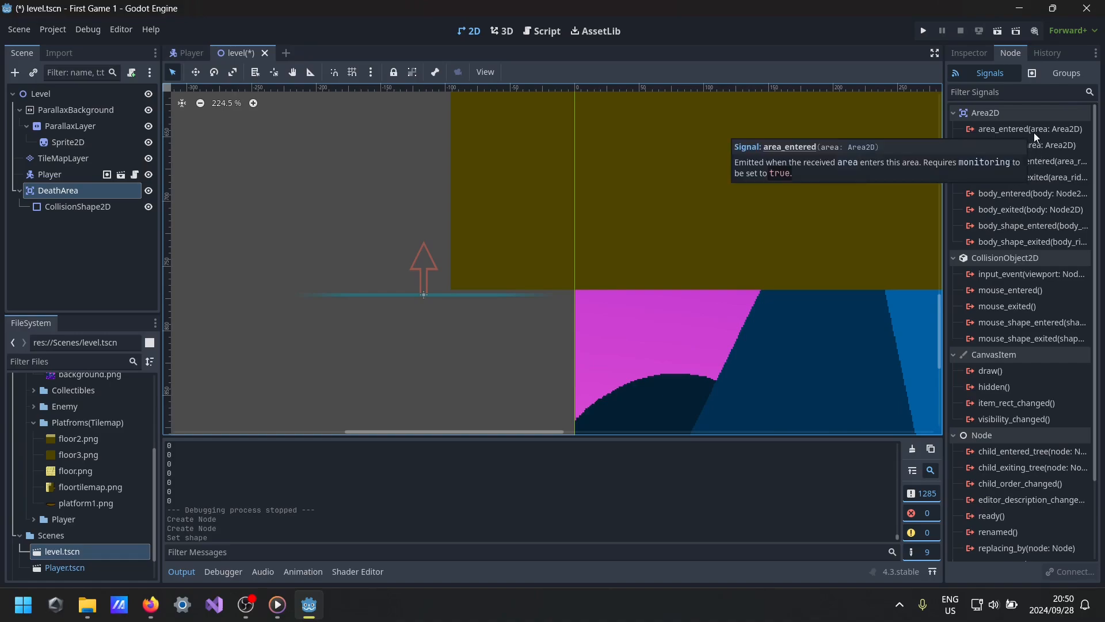
- Move the world boundary shape slightly farther below the underside of the ground
left_click_drag(439, 300, 422, 334)
left_click(432, 353)
left_click(405, 319)
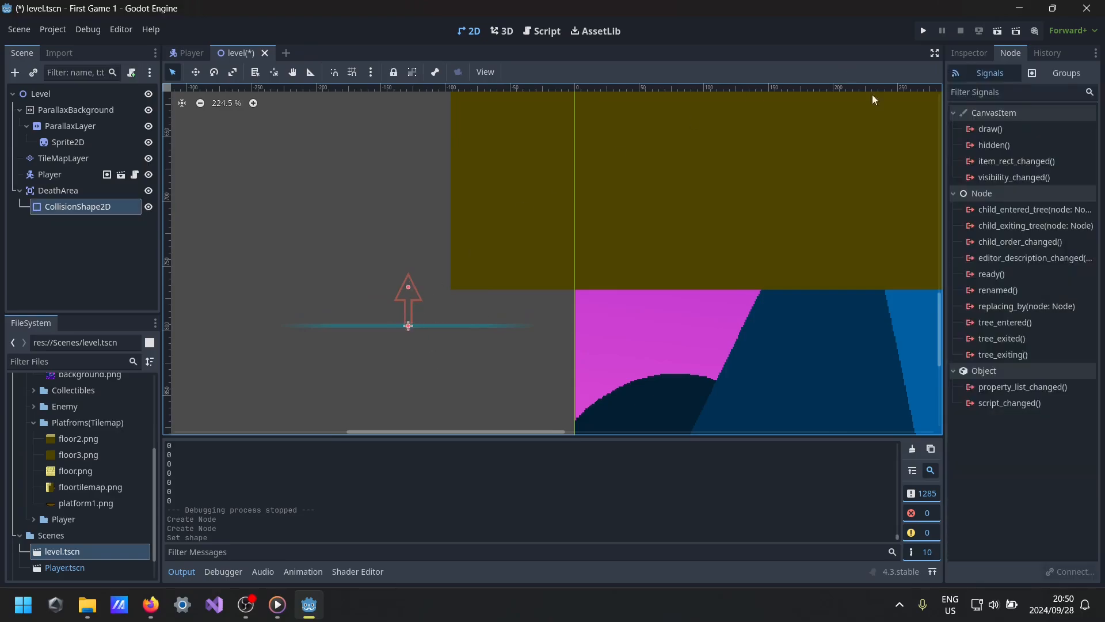
- Review the DeathArea's signal descriptions and select the body_entered signal
left_click(81, 192)
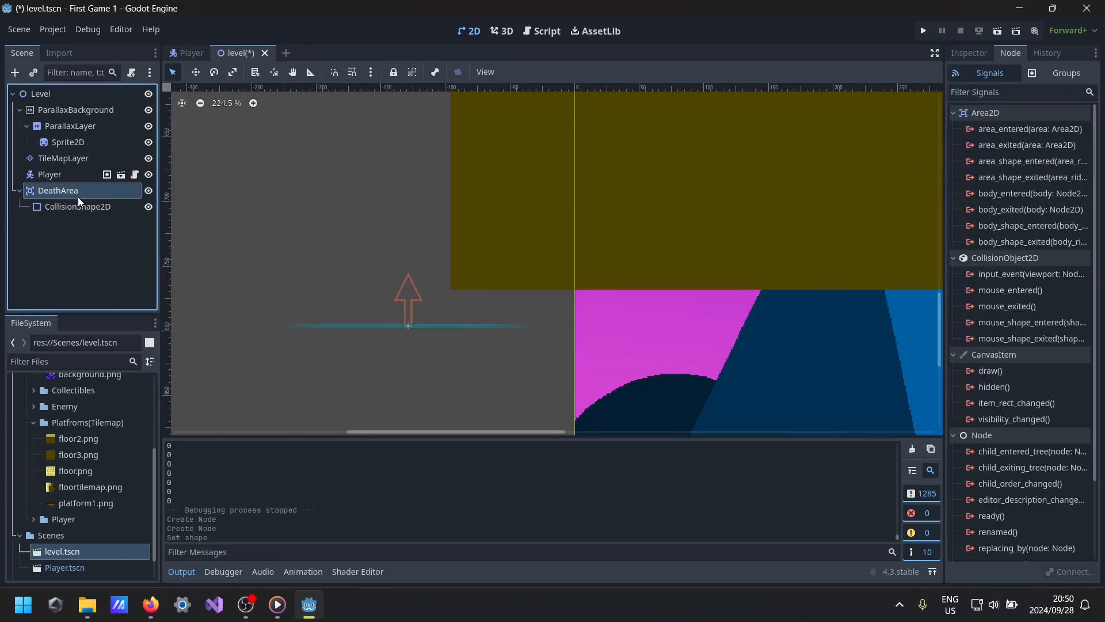
mouse_move(1041, 223)
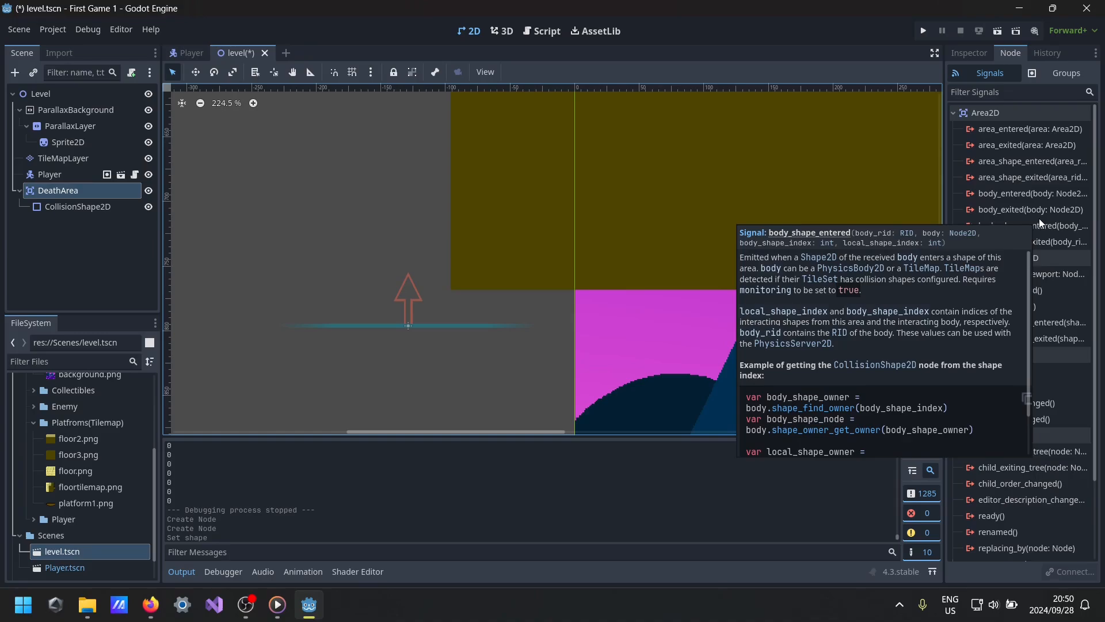
left_click(1031, 196)
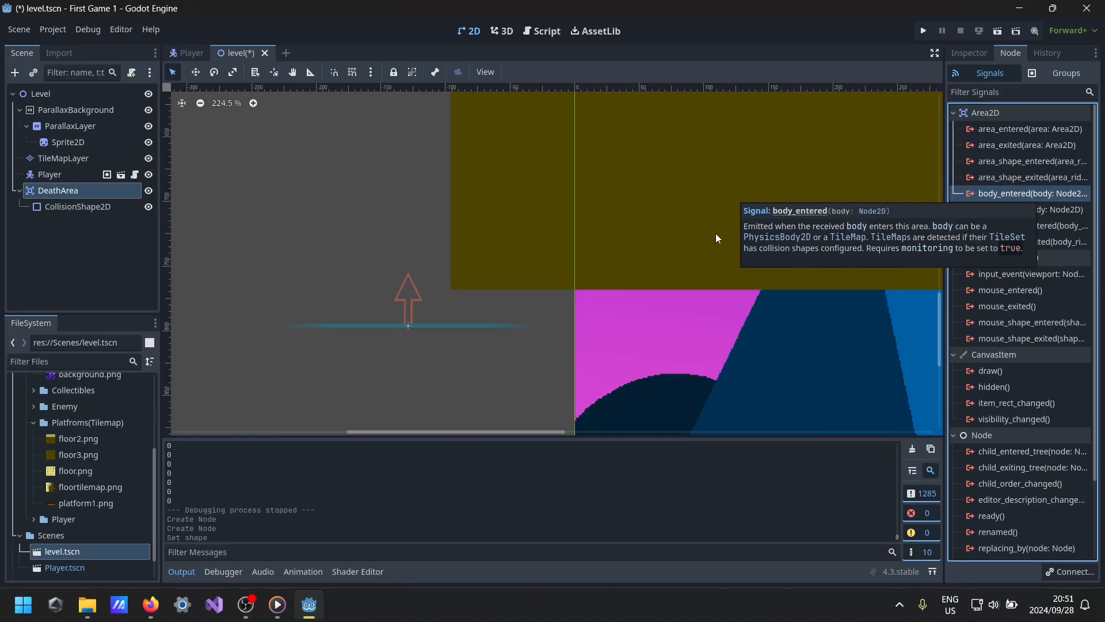
- Inspect the TileMapLayer's tile set properties and its physics collision layer and mask
left_click(80, 159)
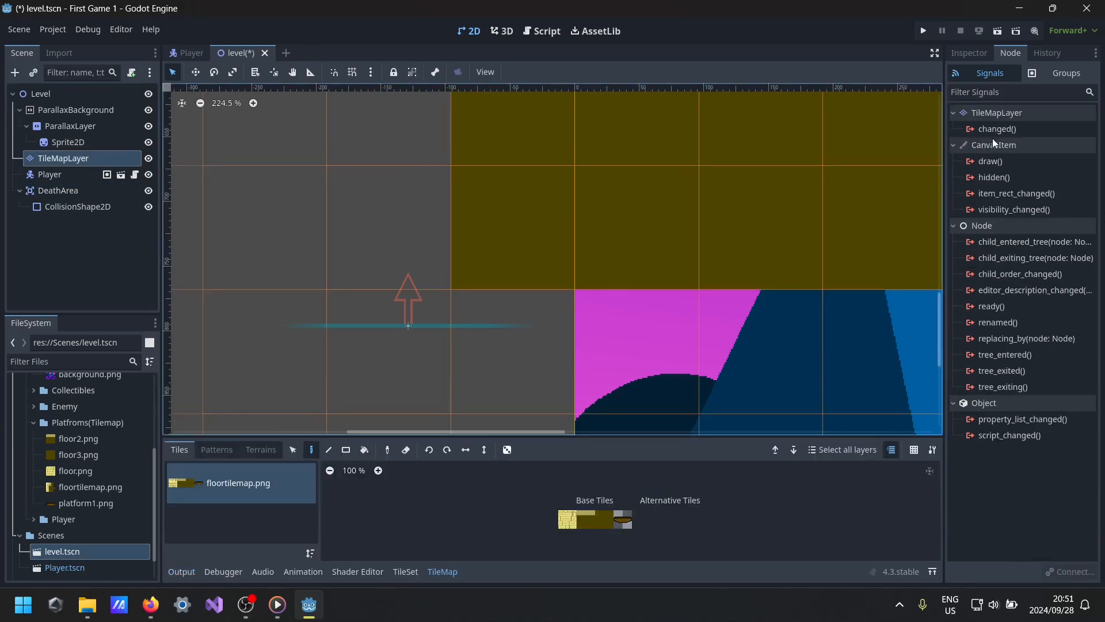
left_click(979, 54)
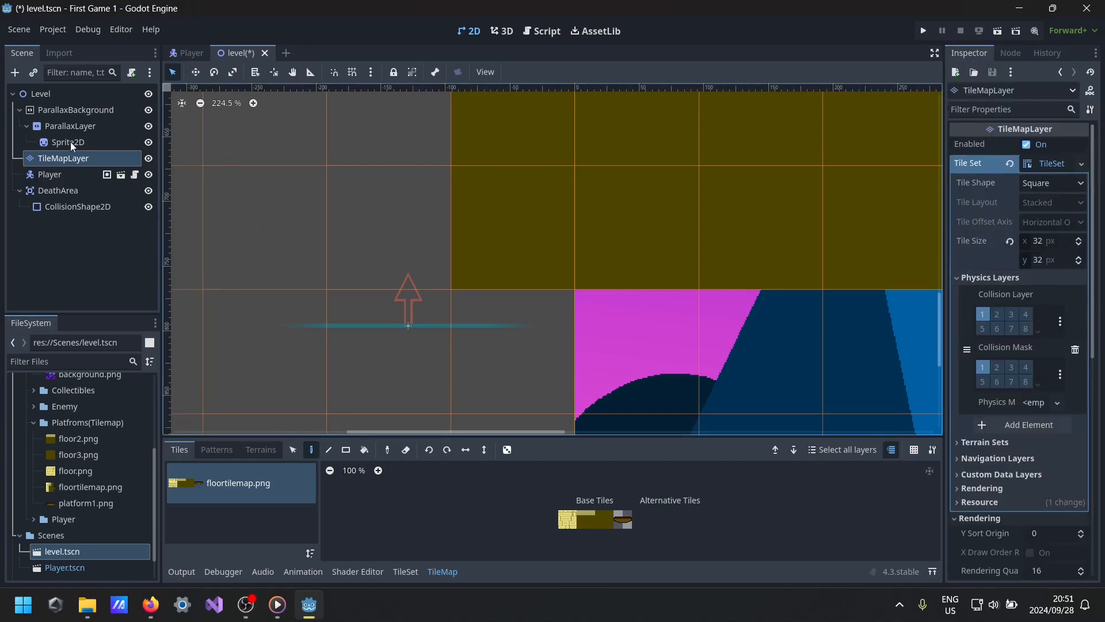
- Review the signals of CollisionShape2D and DeathArea, and select DeathArea's body_entered signal
left_click(73, 193)
left_click(77, 205)
left_click(76, 192)
left_click(78, 201)
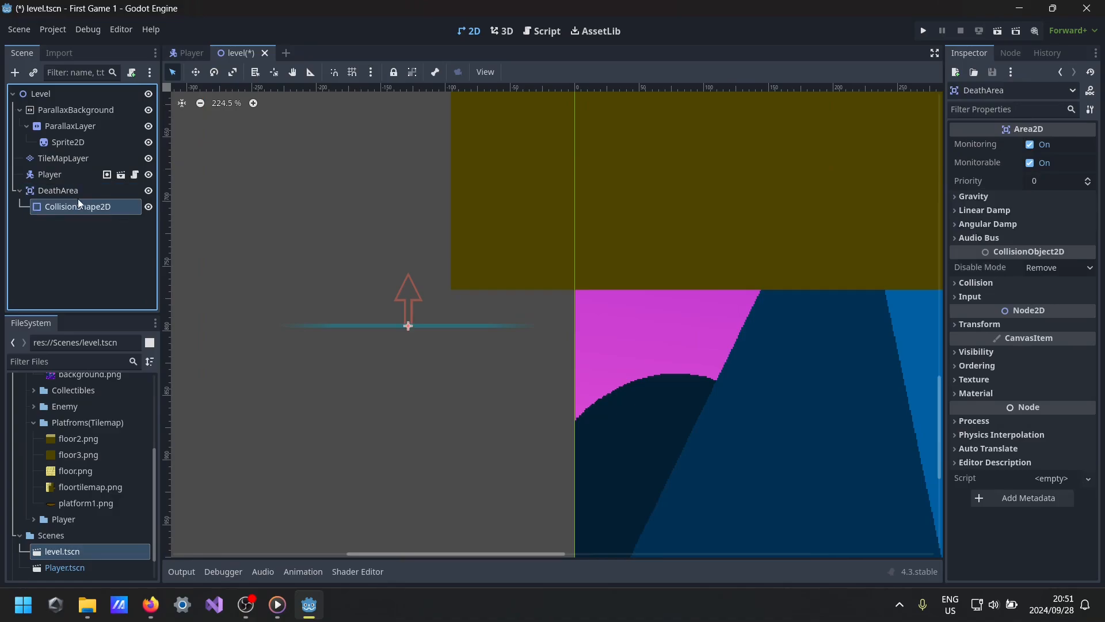
left_click(1011, 53)
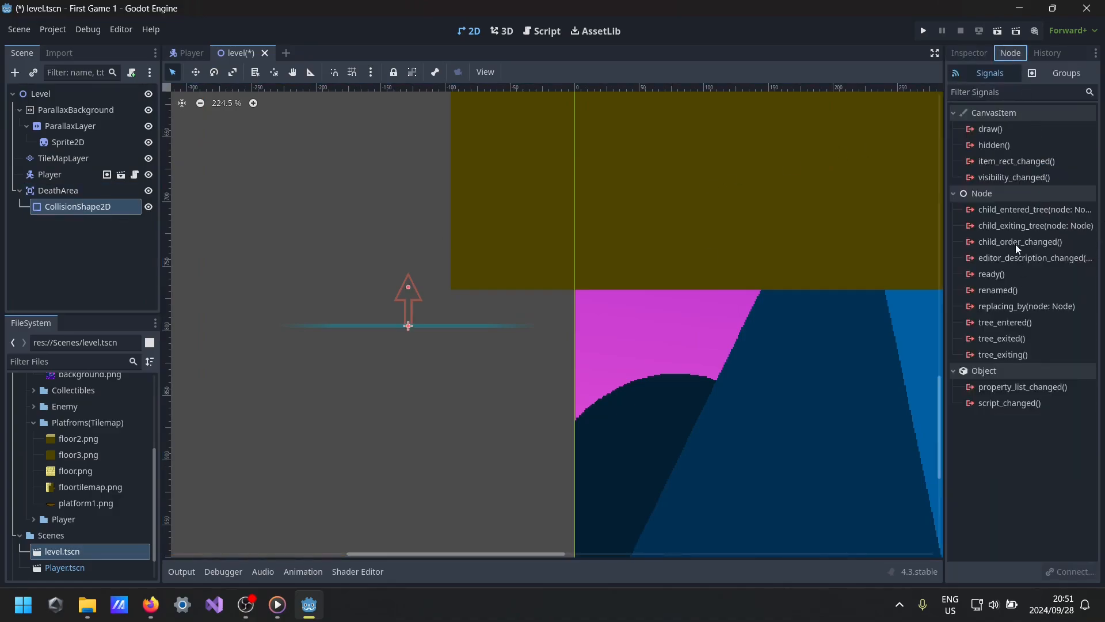
left_click(68, 192)
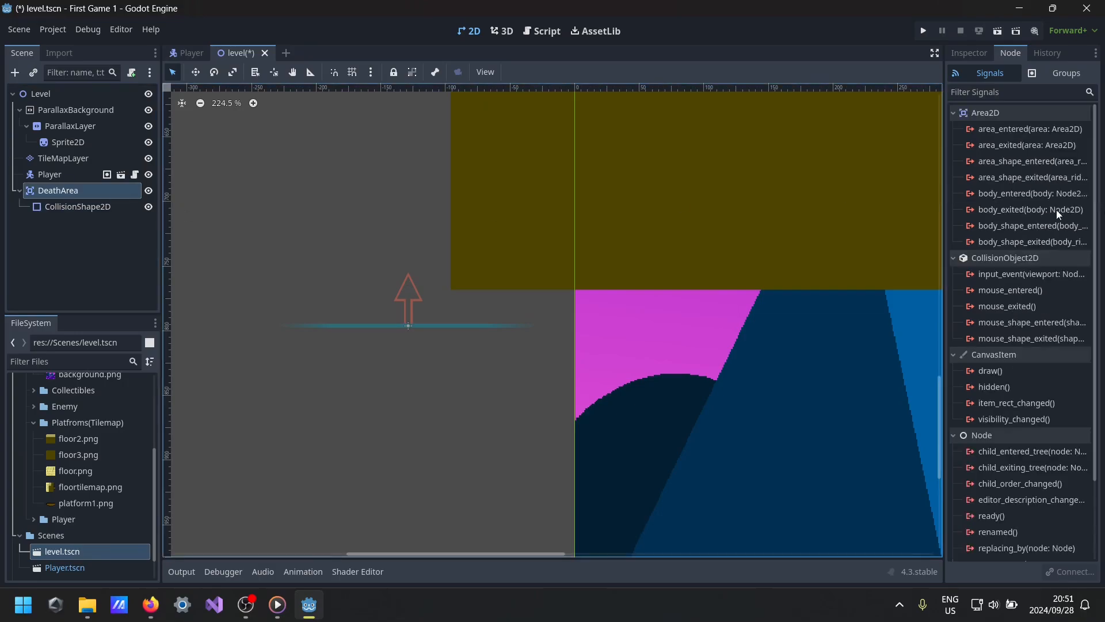
left_click(1026, 198)
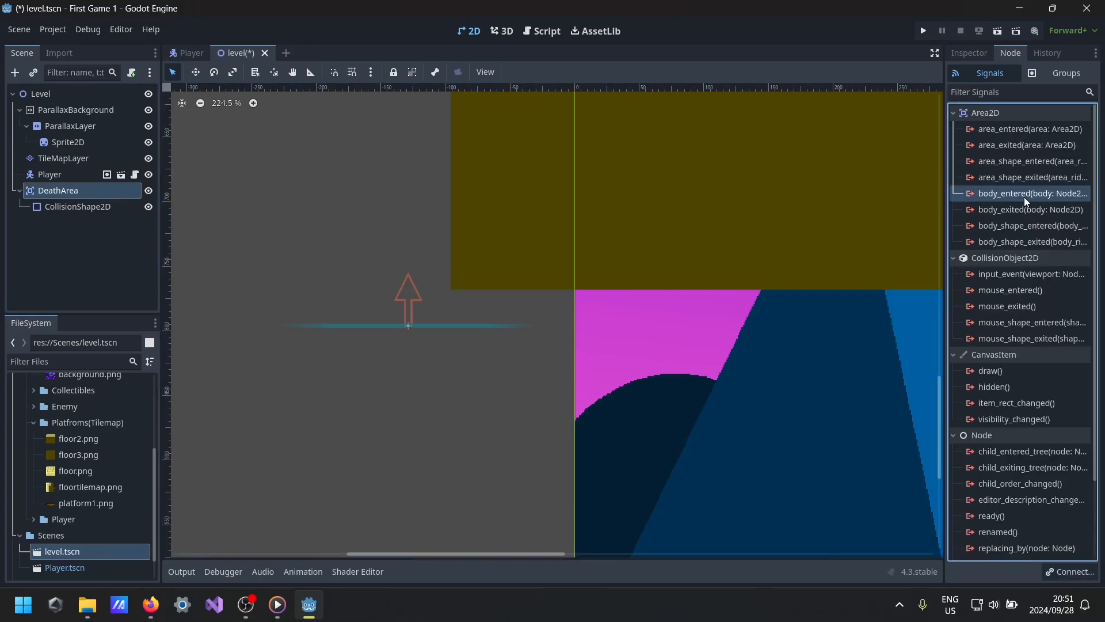
- Try to connect DeathArea's body_entered signal to the Level node with the receiver method _on_death_area_body_entered
left_click(1070, 572)
scroll(483, 329, "up", 1)
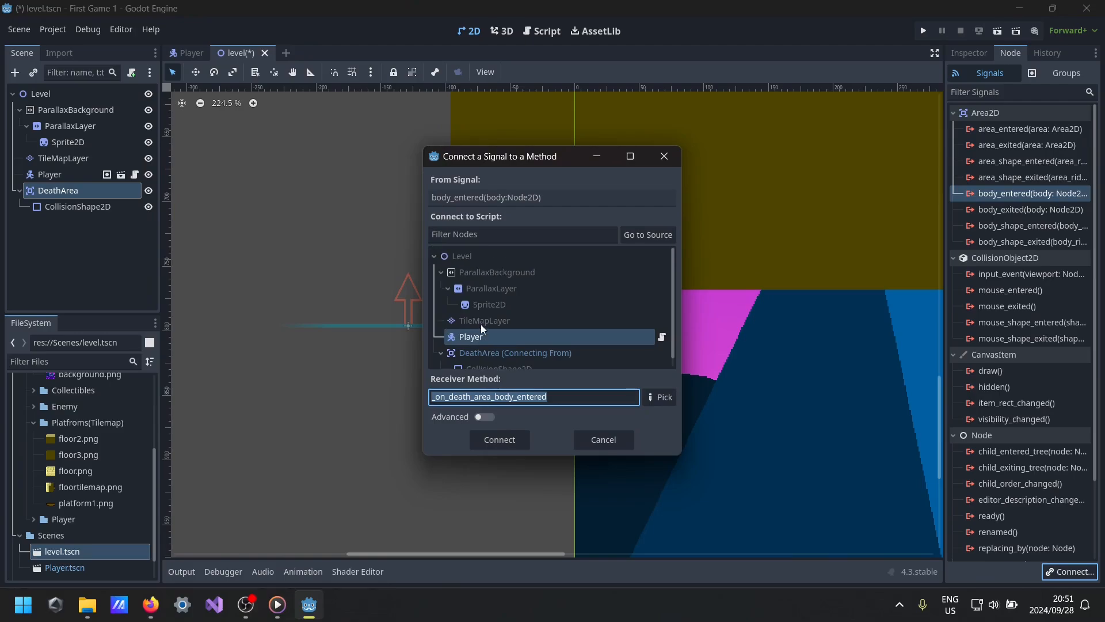
left_click(470, 256)
scroll(517, 368, "down", 1)
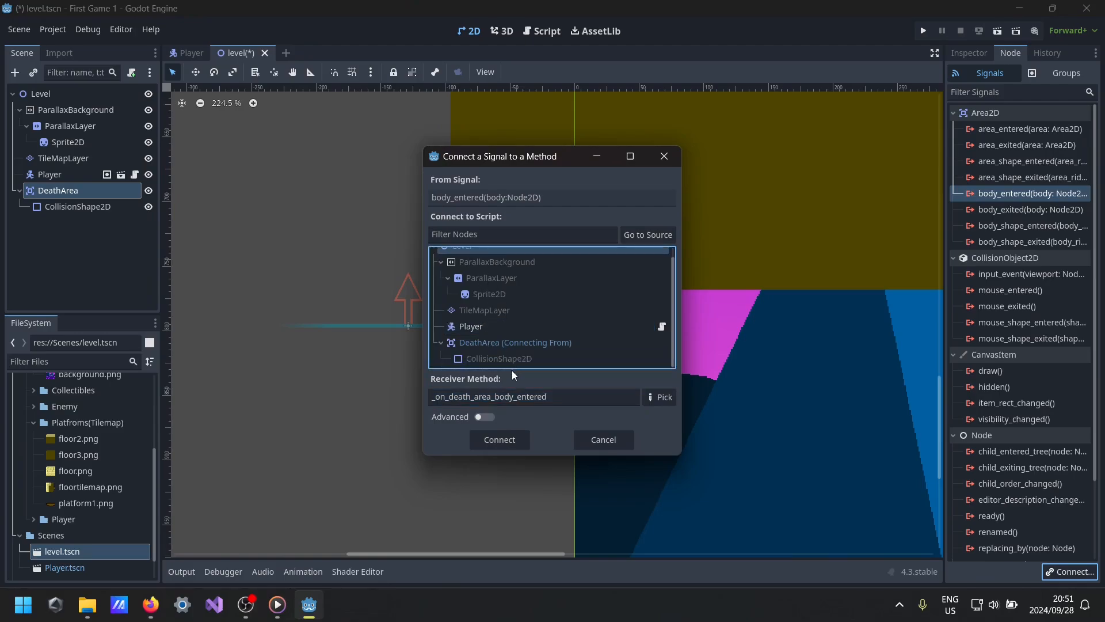
left_click(489, 437)
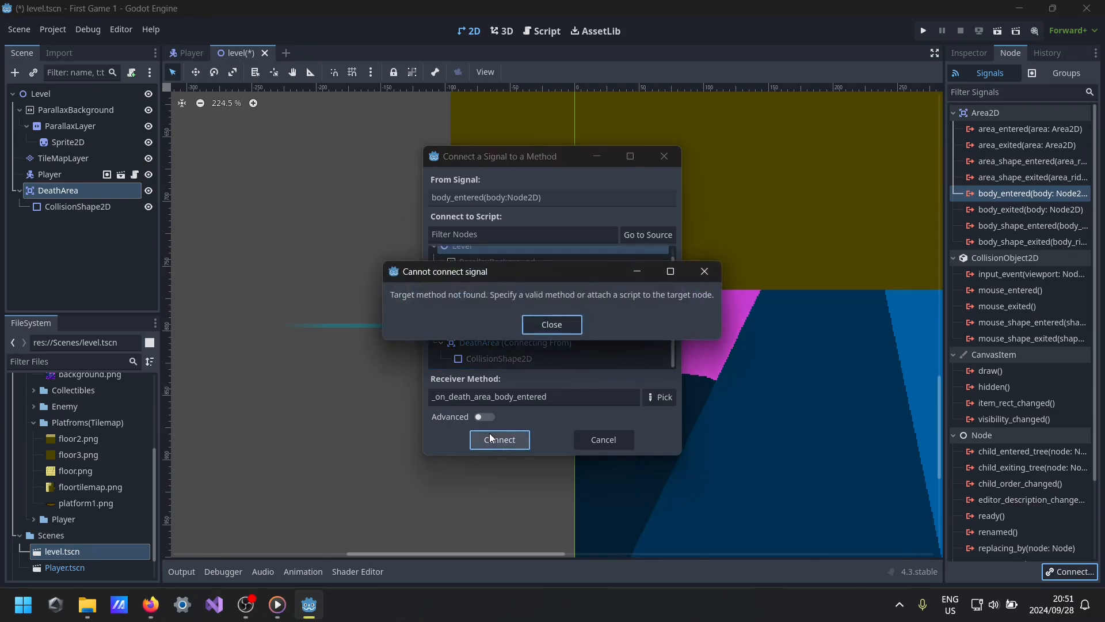
left_click(570, 332)
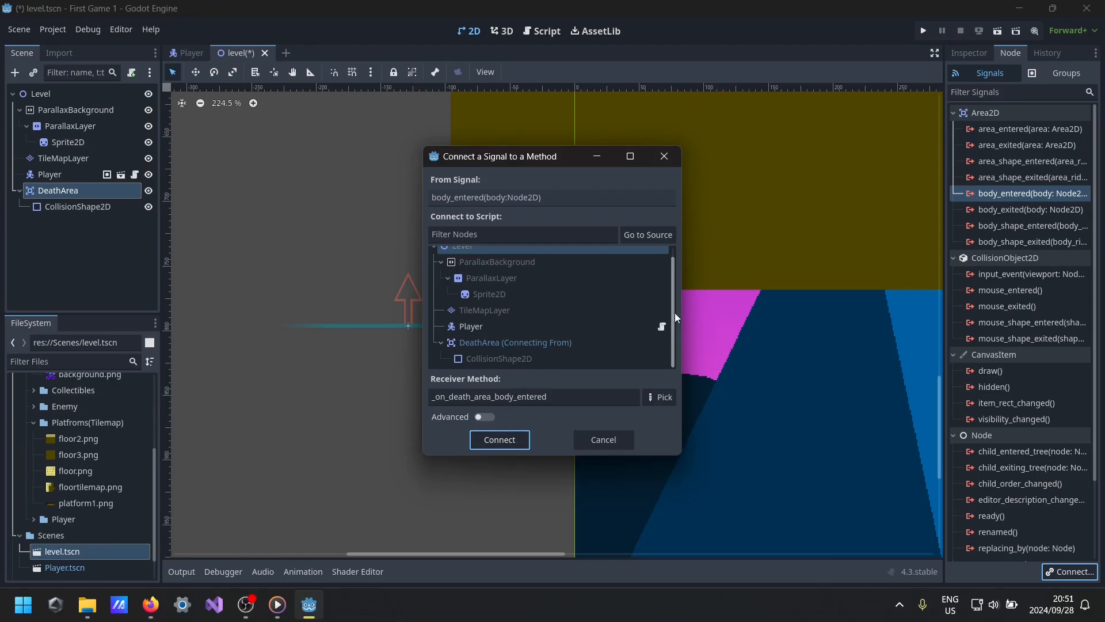
scroll(677, 311, "up", 1)
left_click(573, 353)
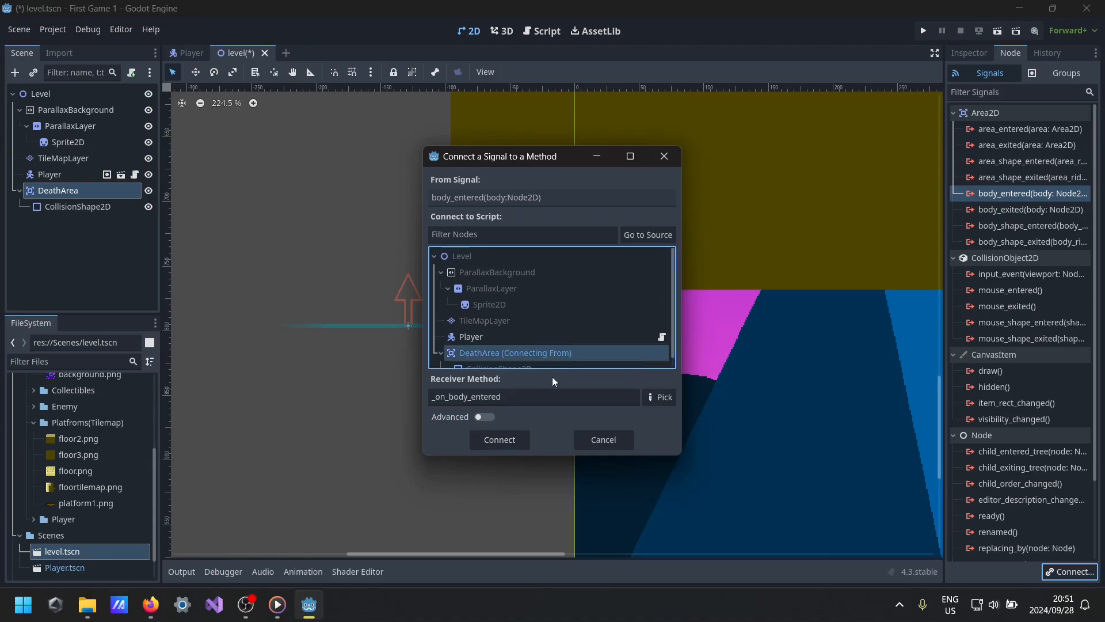
left_click(461, 257)
left_click(499, 439)
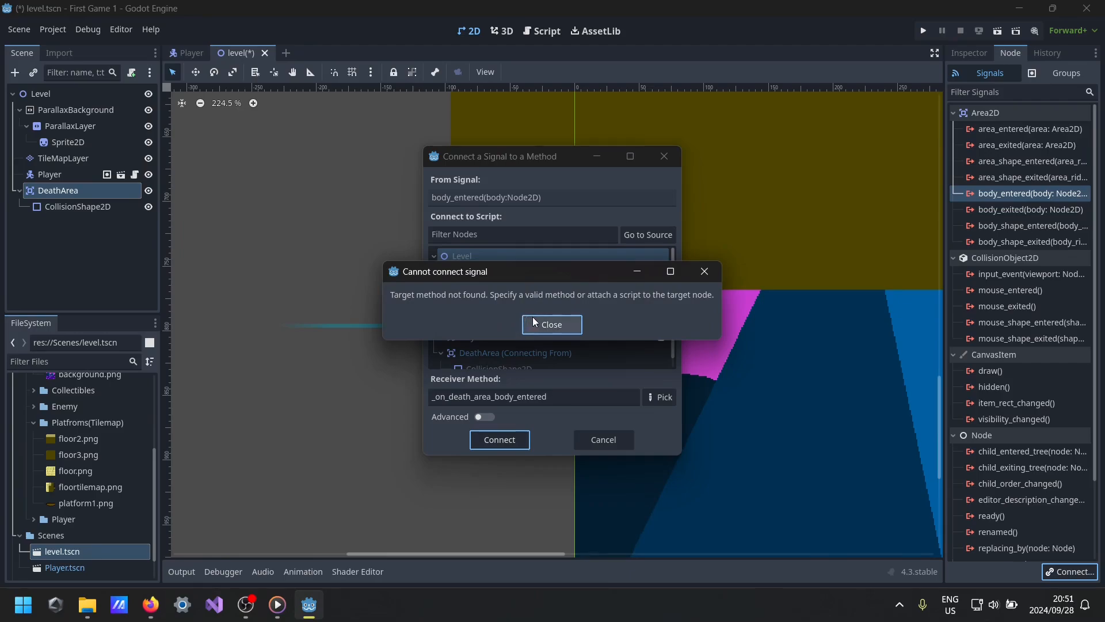
left_click(704, 271)
left_click(670, 161)
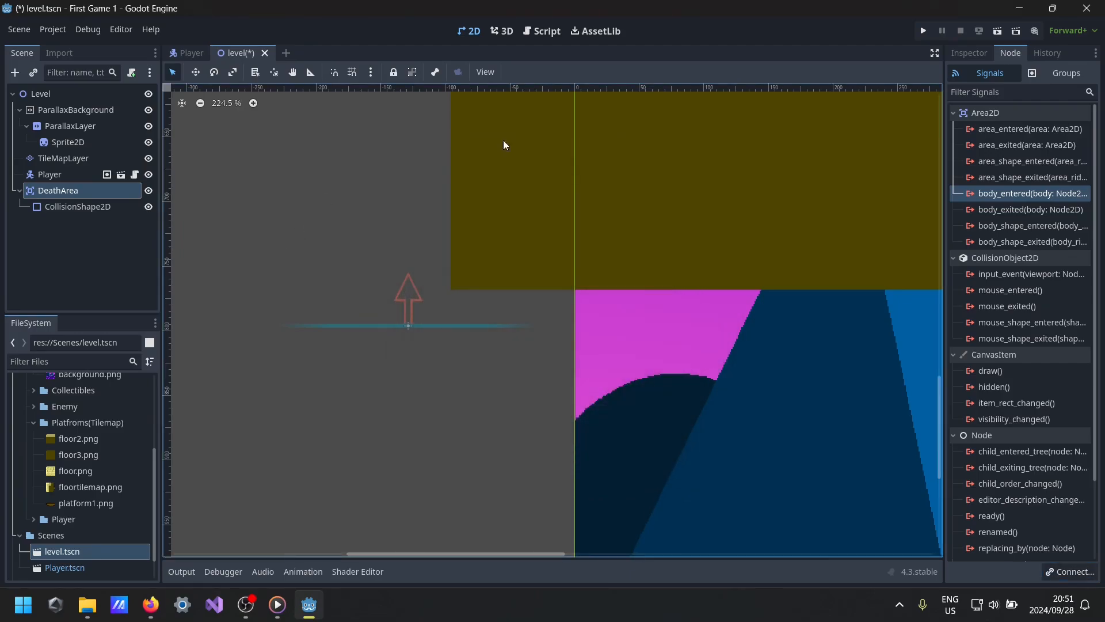
- Connect DeathArea's body_entered signal to the Player node's script with the receiver method _on_death_area_body_entered
left_click(1051, 572)
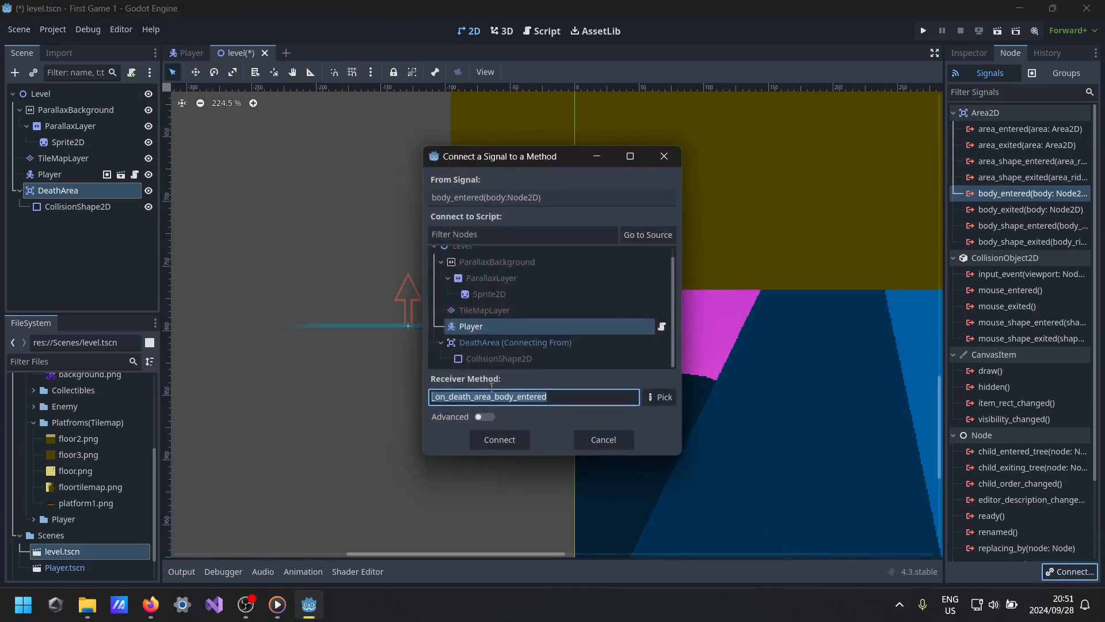
left_click(486, 345)
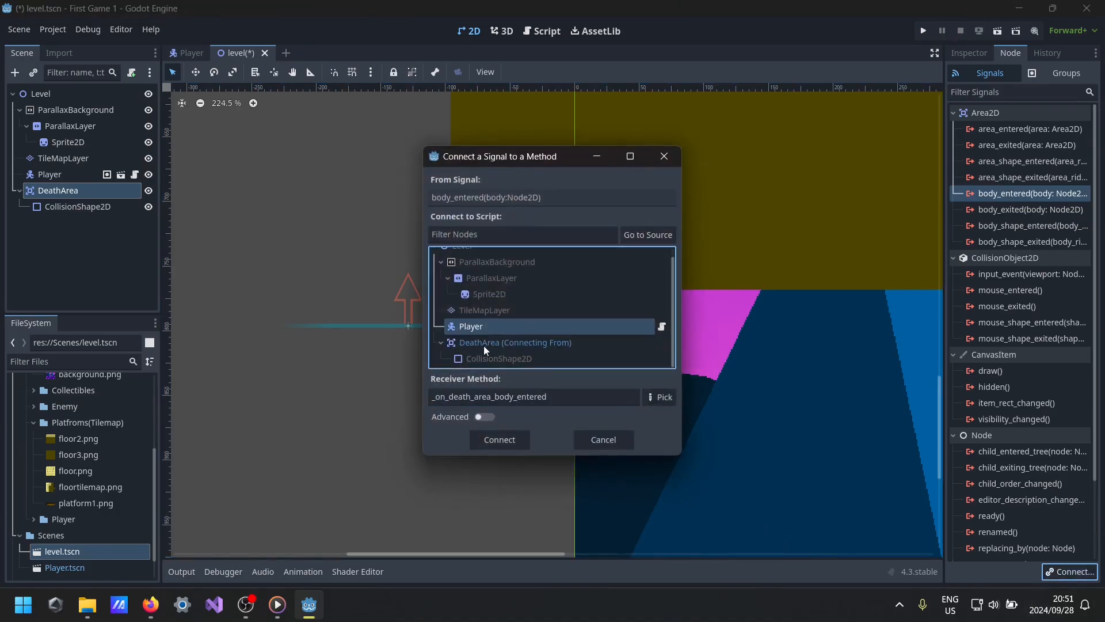
scroll(667, 299, "up", 1)
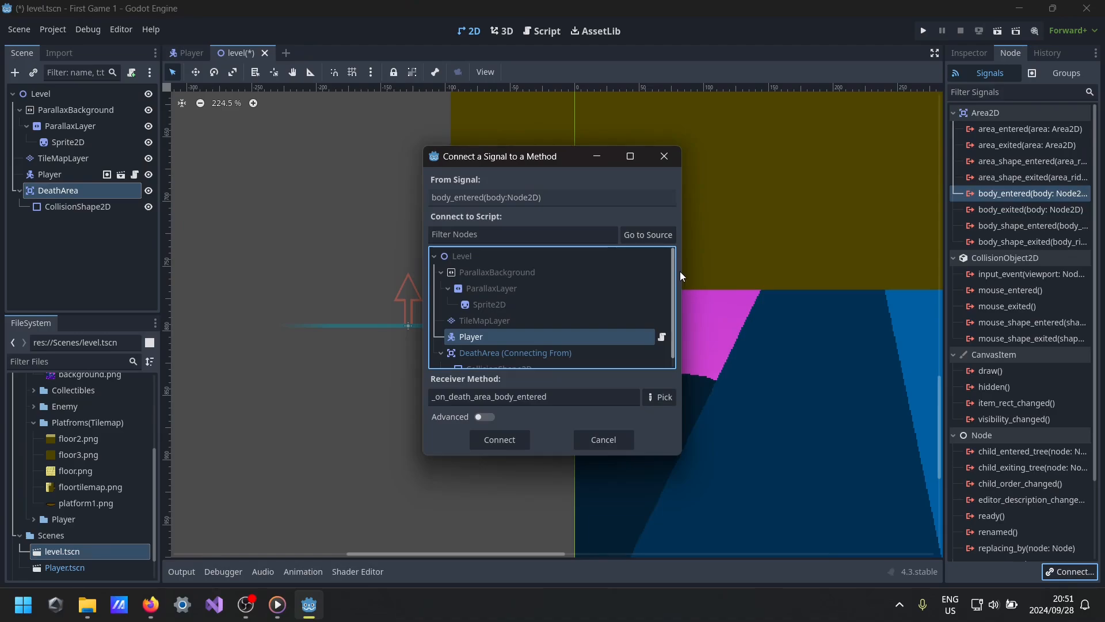
left_click(500, 440)
- Replace the placeholder body of _on_death_area_body_entered with a call to death() and save
left_click_drag(496, 507, 330, 512)
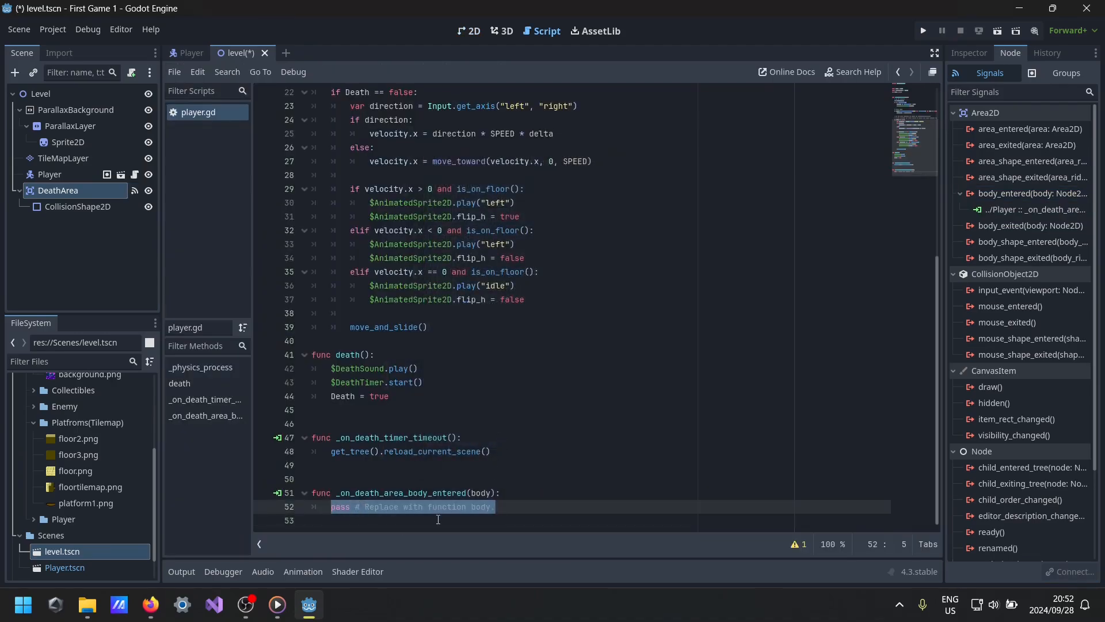
type("death()")
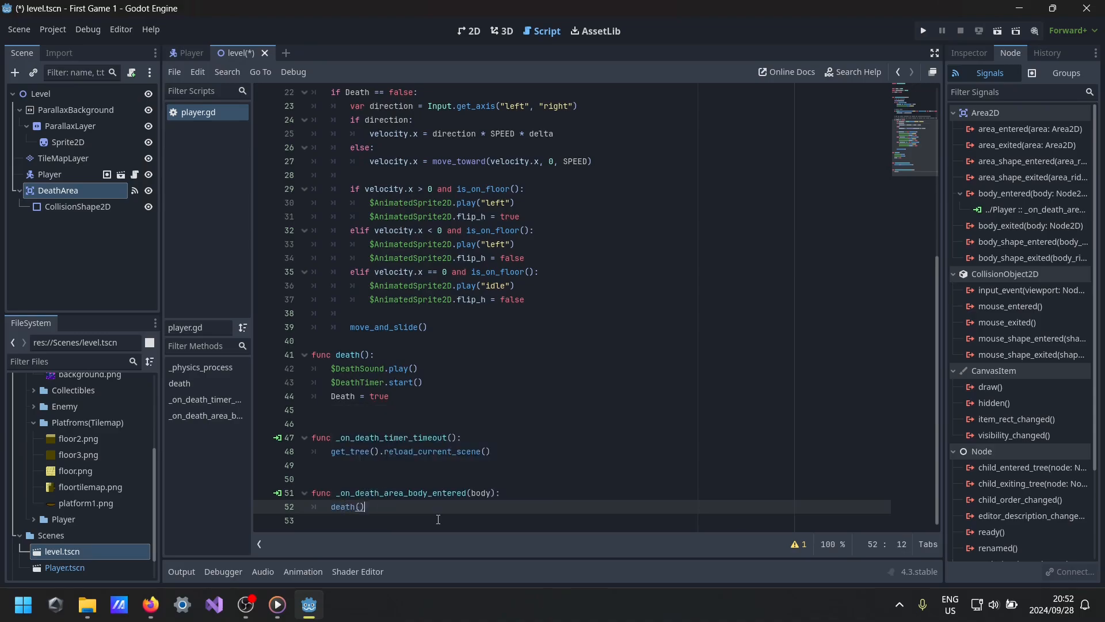
key("ctrl+s")
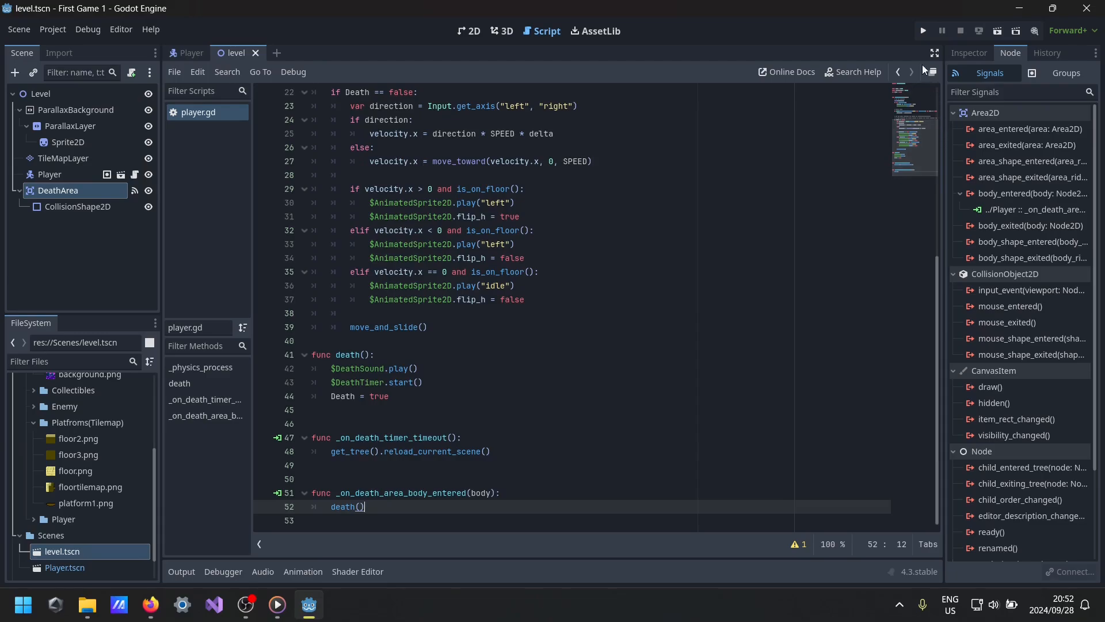
- Run the level scene, move the character off the ledge to test the death and restart, and close the game
left_click(1000, 32)
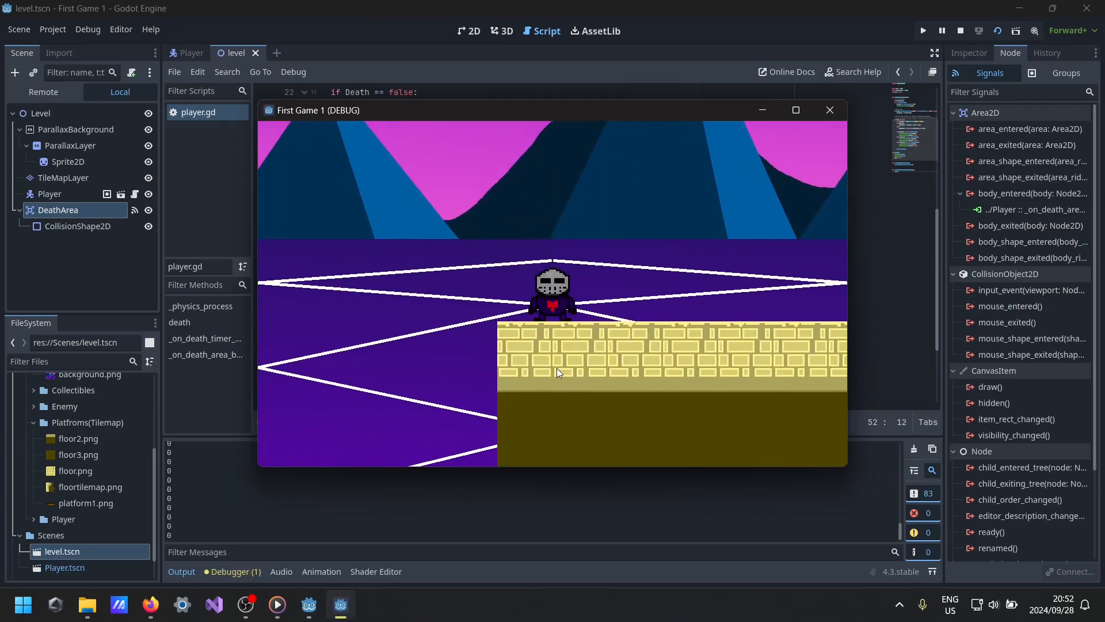
key("space")
key("Left")
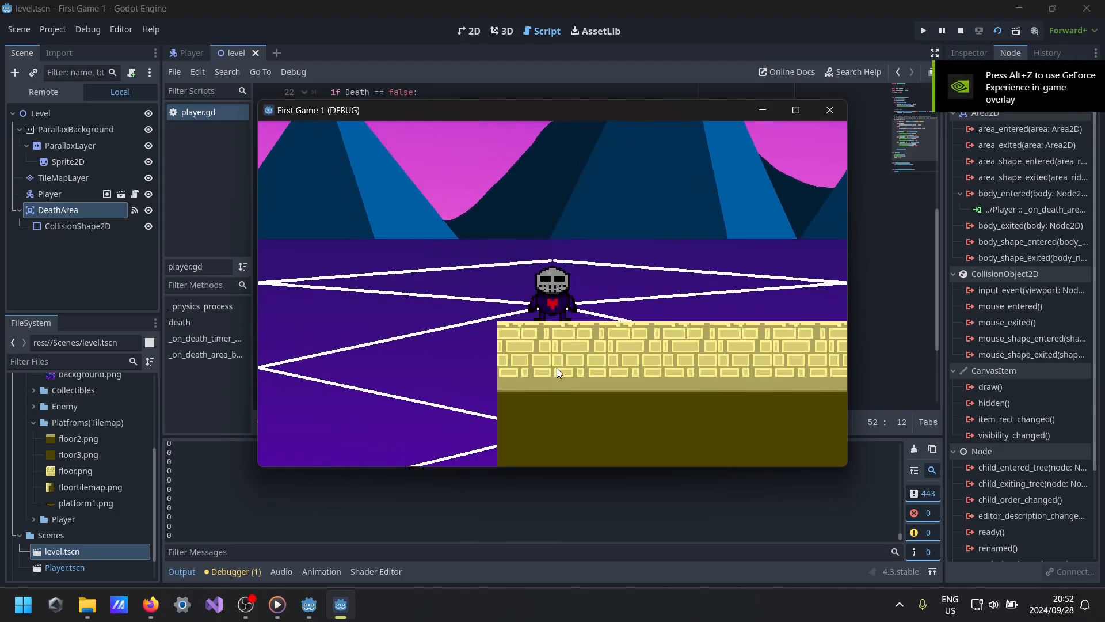
key("Left")
key("space")
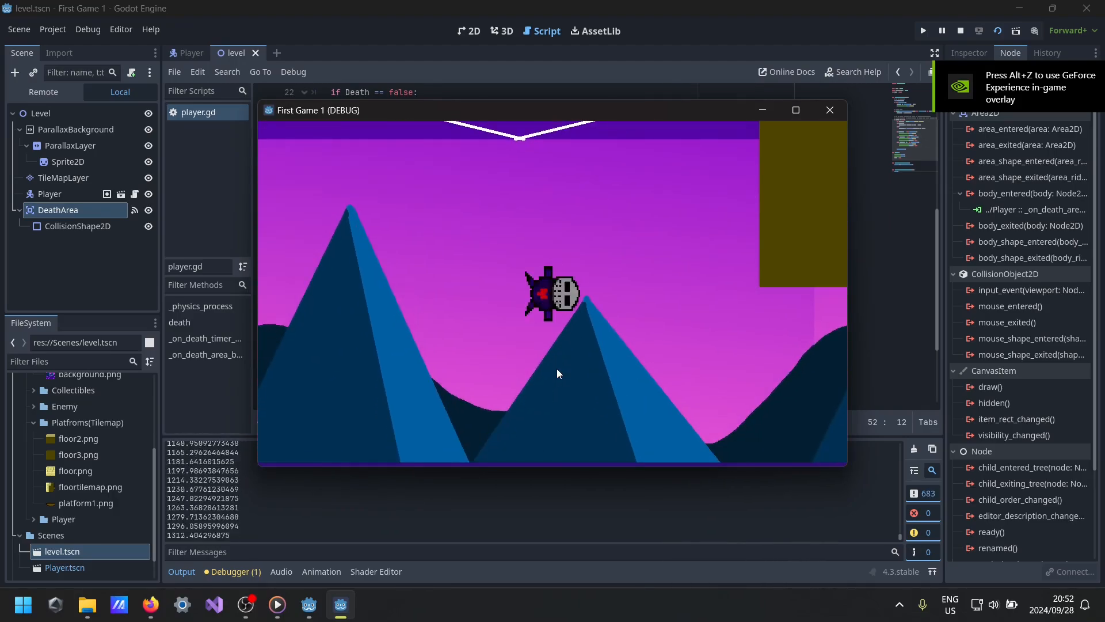
key("Right")
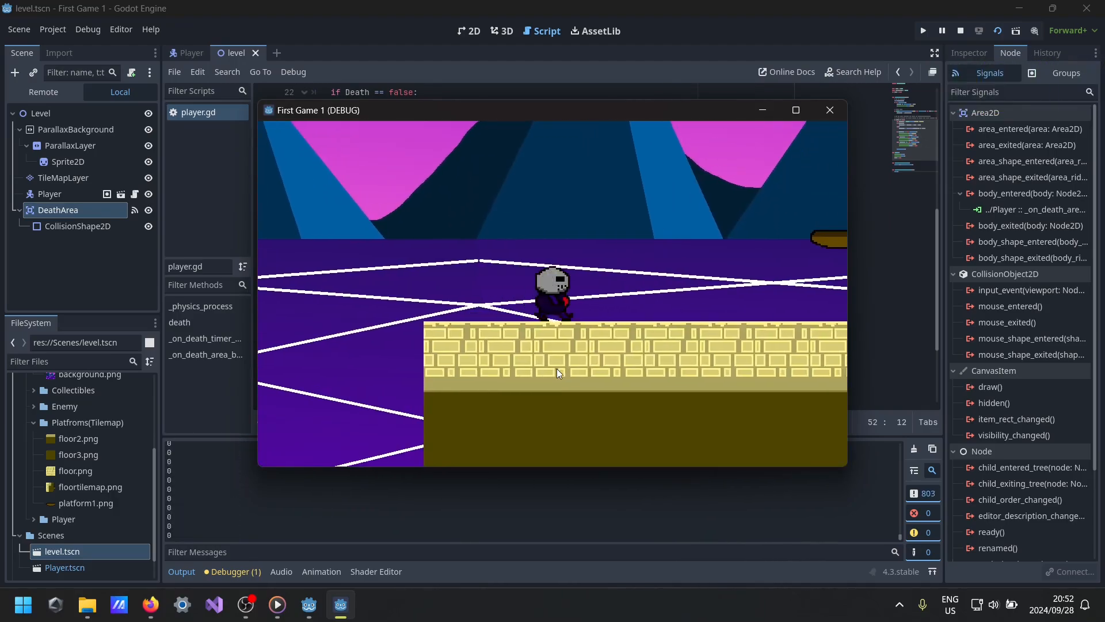
key("space")
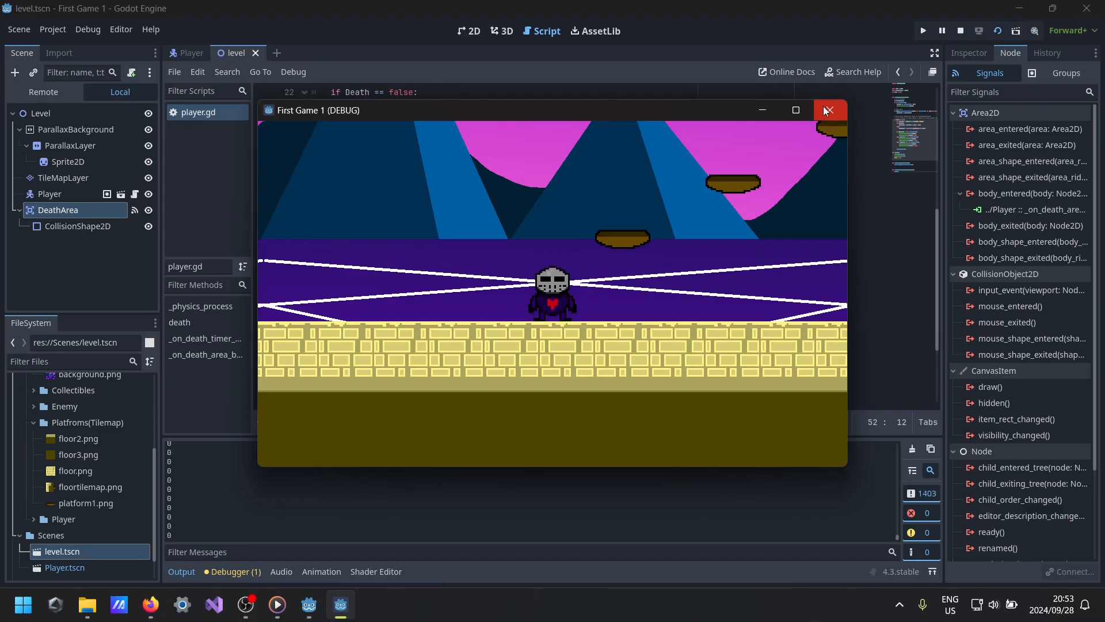
left_click(824, 107)
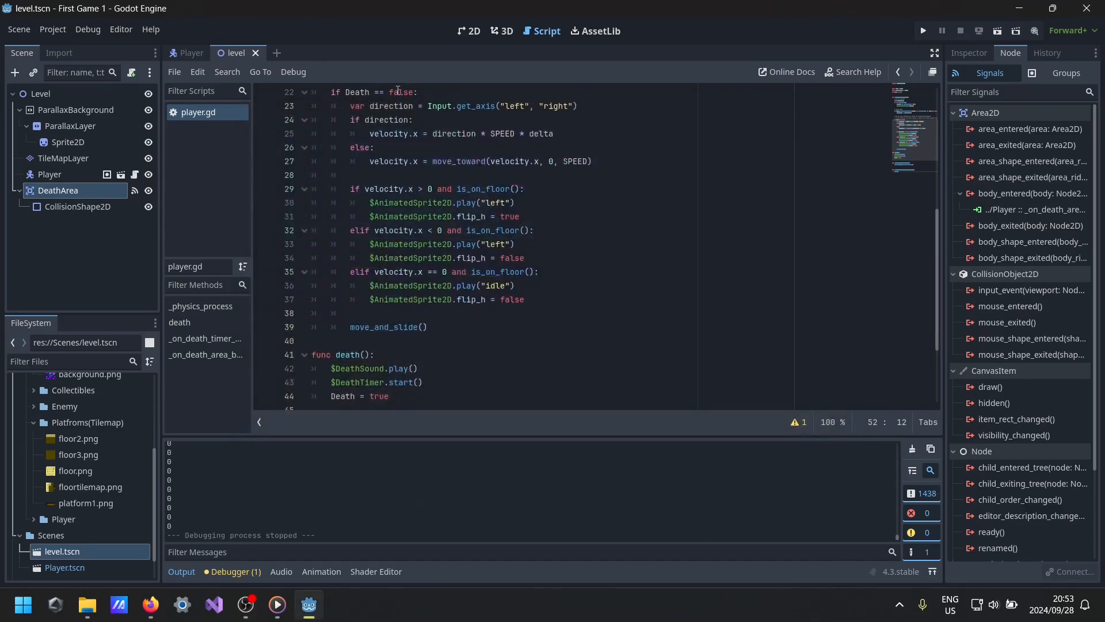
- Open the Player scene and place the text cursor after the velocity.y = JUMP_VELOCITY line in player.gd
left_click(186, 54)
scroll(533, 271, "up", 3)
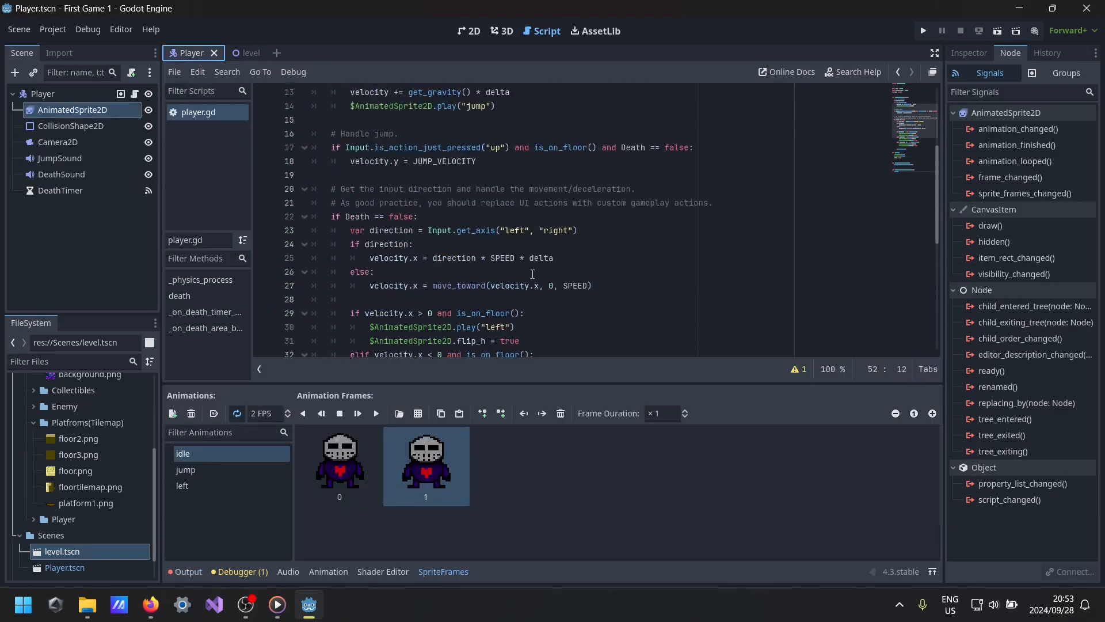
scroll(553, 281, "up", 3)
left_click(553, 286)
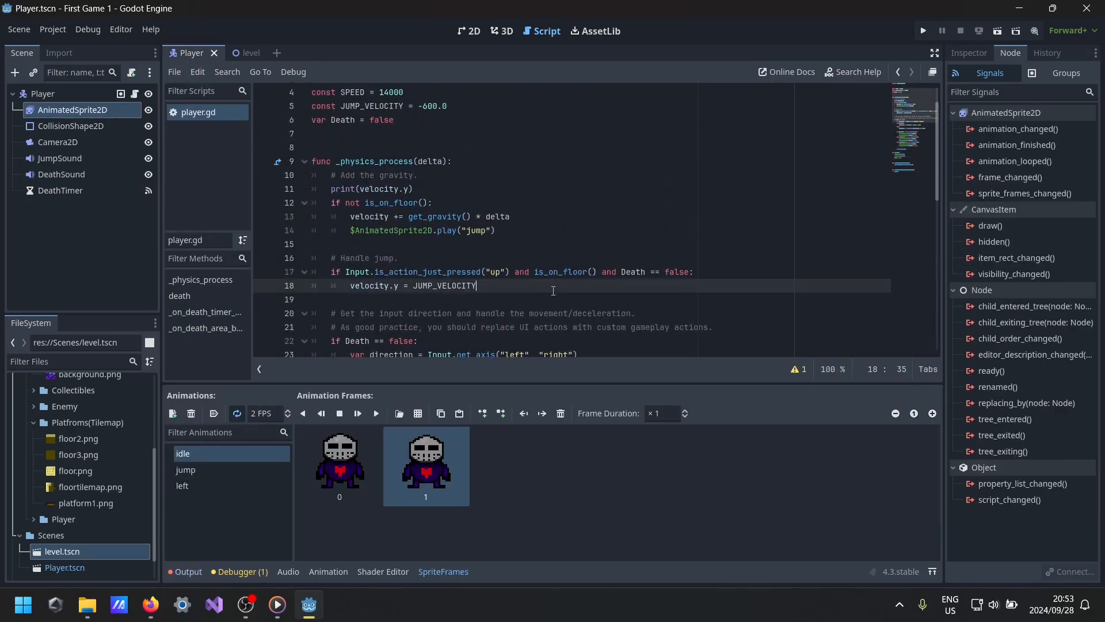
key("Return")
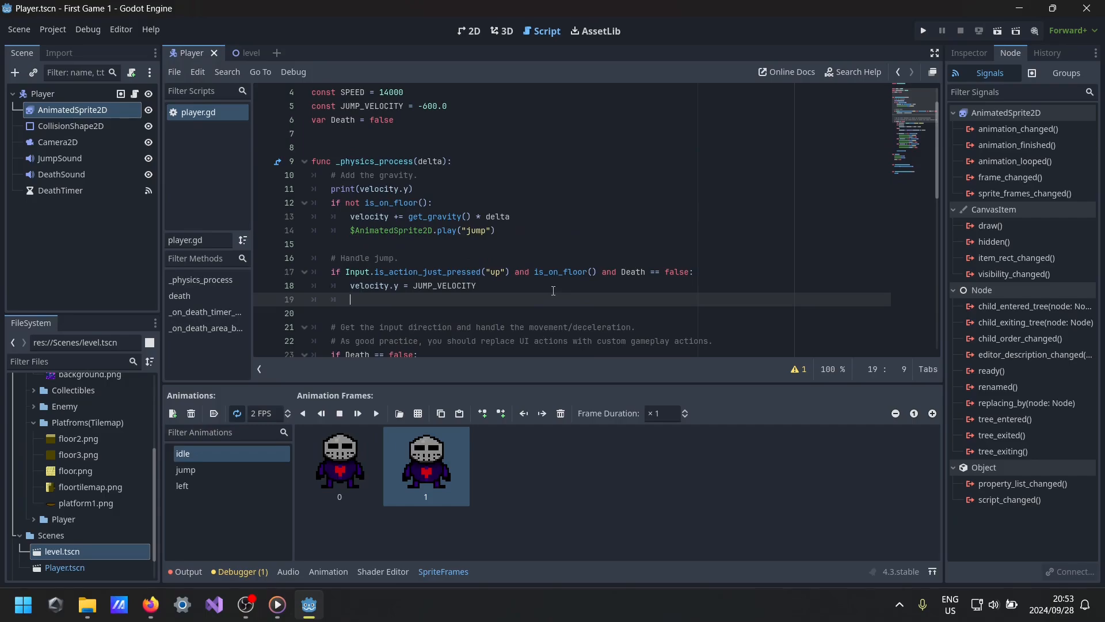
key("BackSpace")
key("BackSpace")
key("BackSpace")
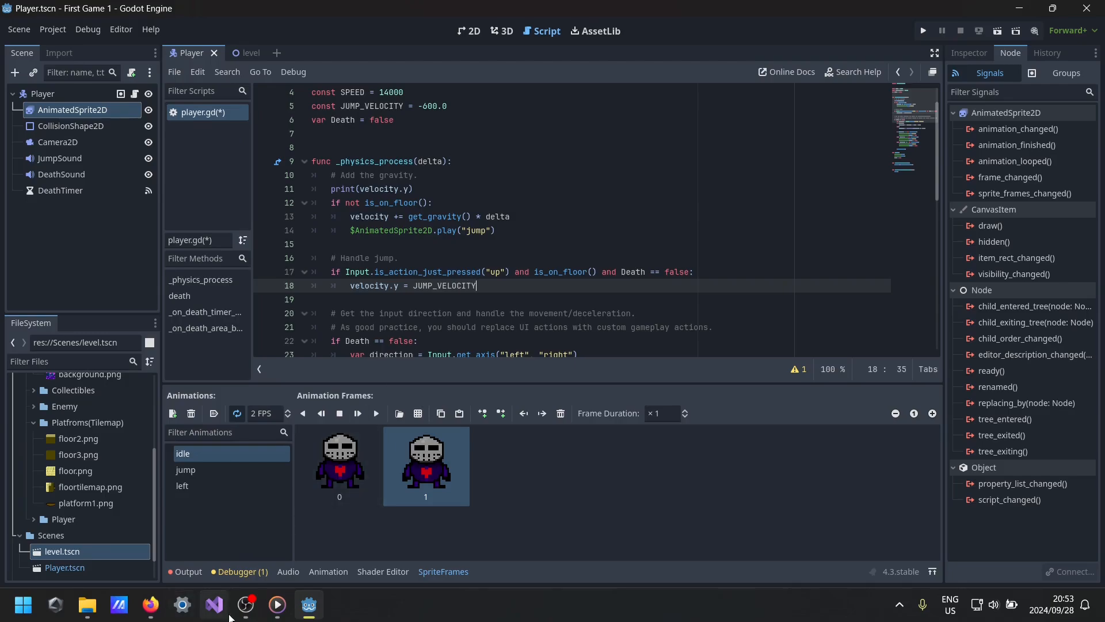
left_click(149, 606)
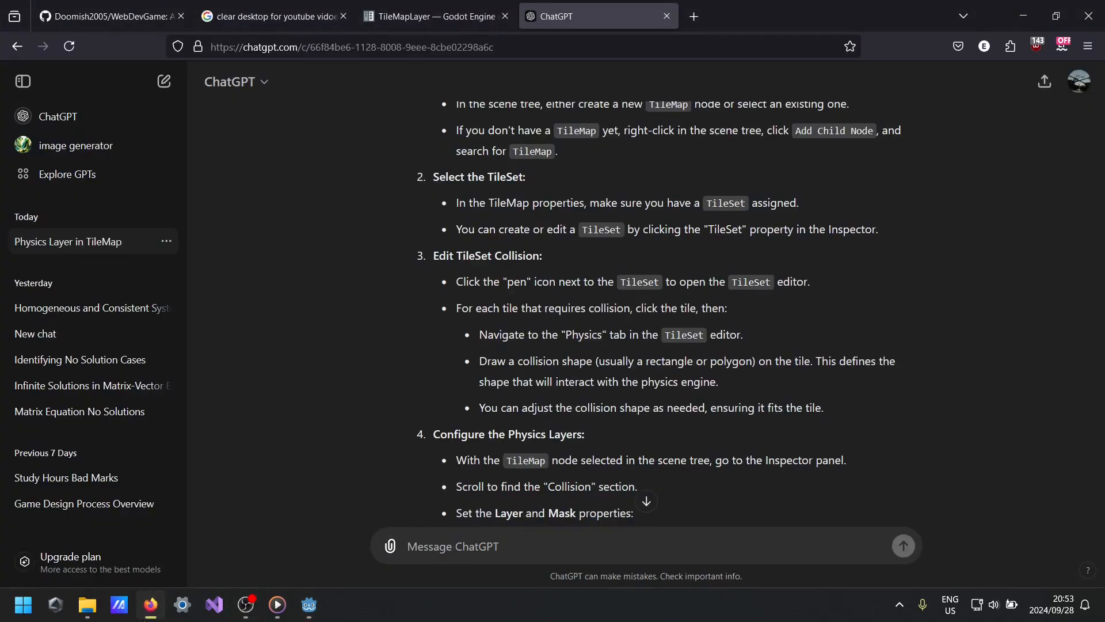
left_click(153, 608)
- Add $JumpSound.play() on a new line below the jump velocity assignment in player.gd and save the script
key("Return")
type("+")
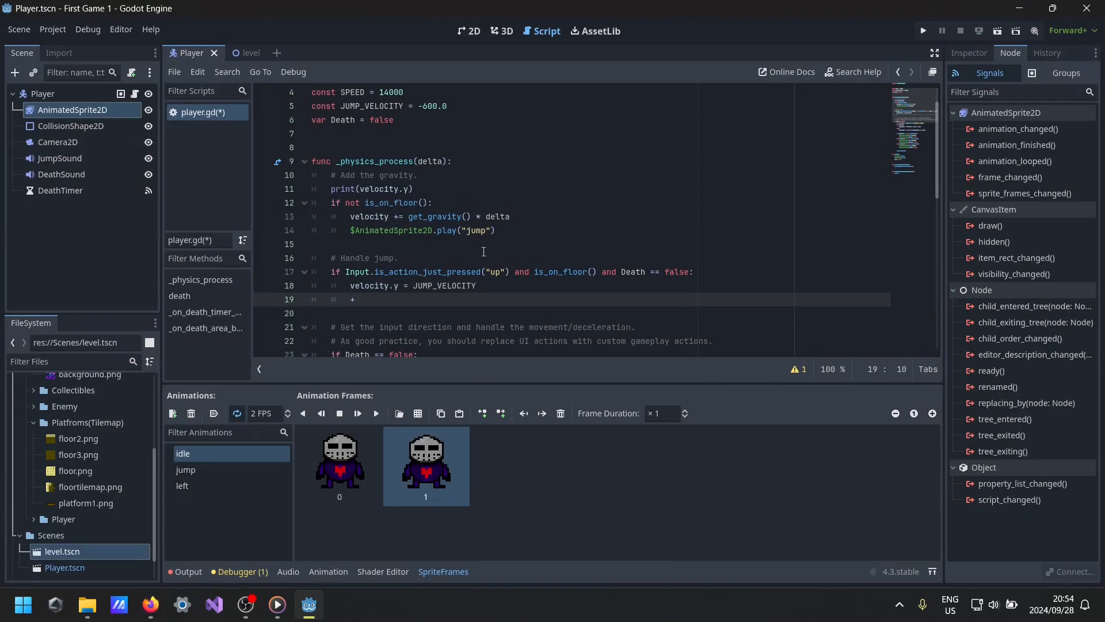
key("BackSpace")
type("$")
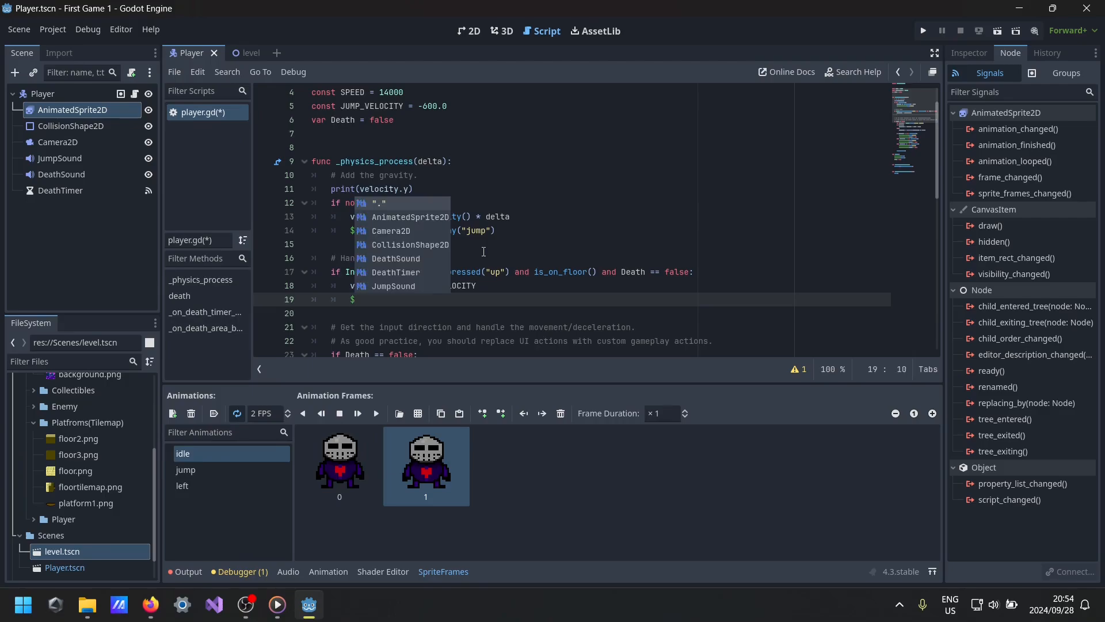
key("Down")
key("Down")
key("Down")
key("Down")
key("Down")
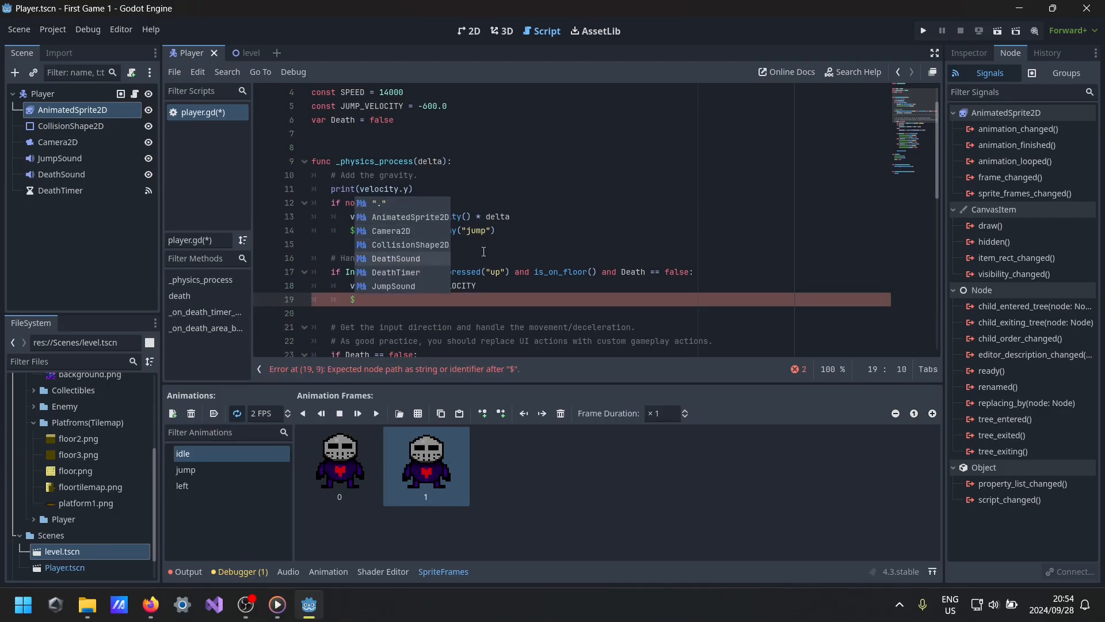
key("Up")
type("Jum")
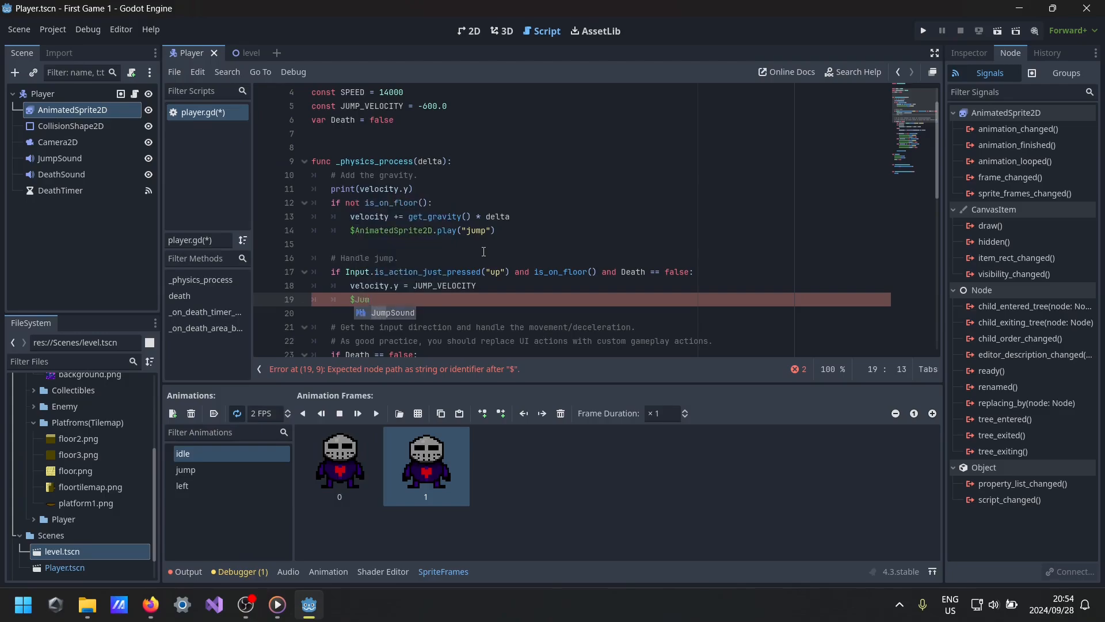
key("Return")
type(".pl")
key("Return")
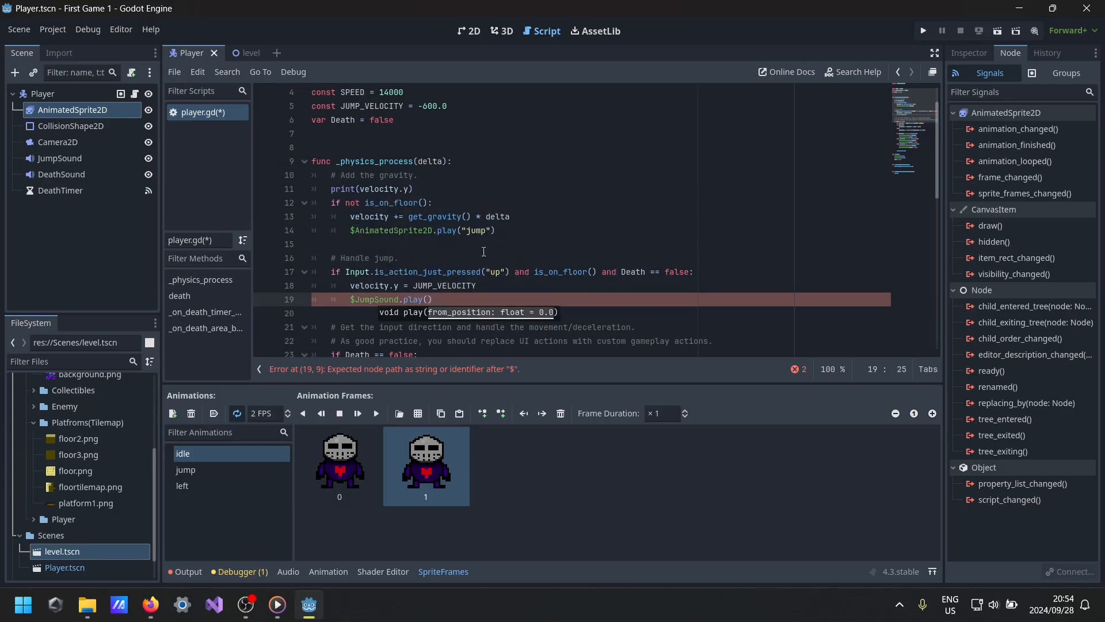
key("ctrl+s")
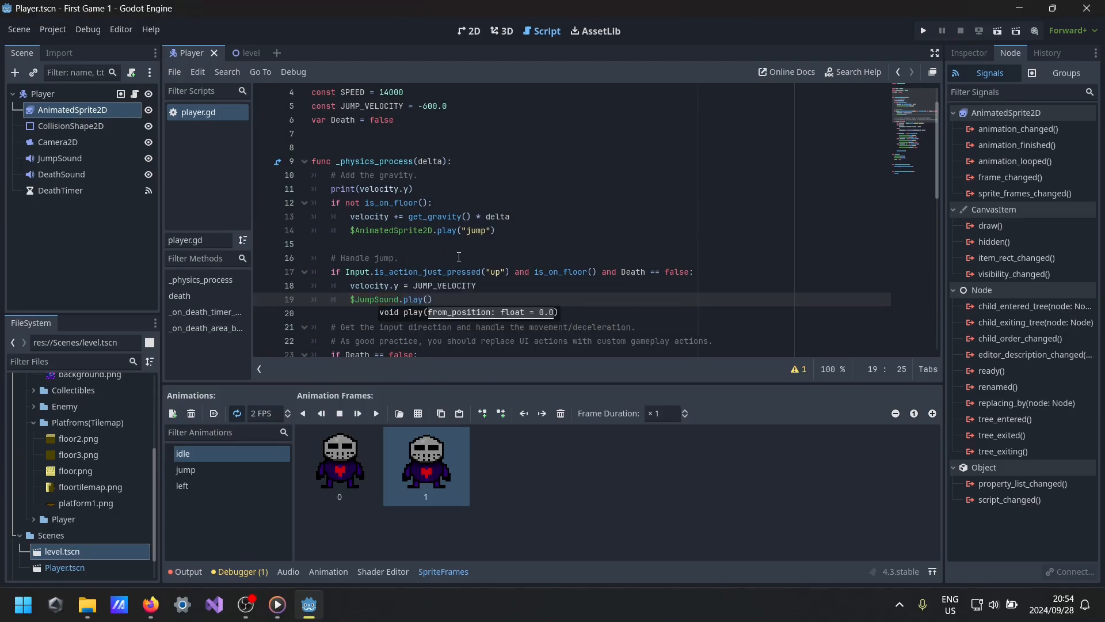
- Run the level scene, move and jump the character across the platforms to test the jump sound, and close the game
left_click(248, 55)
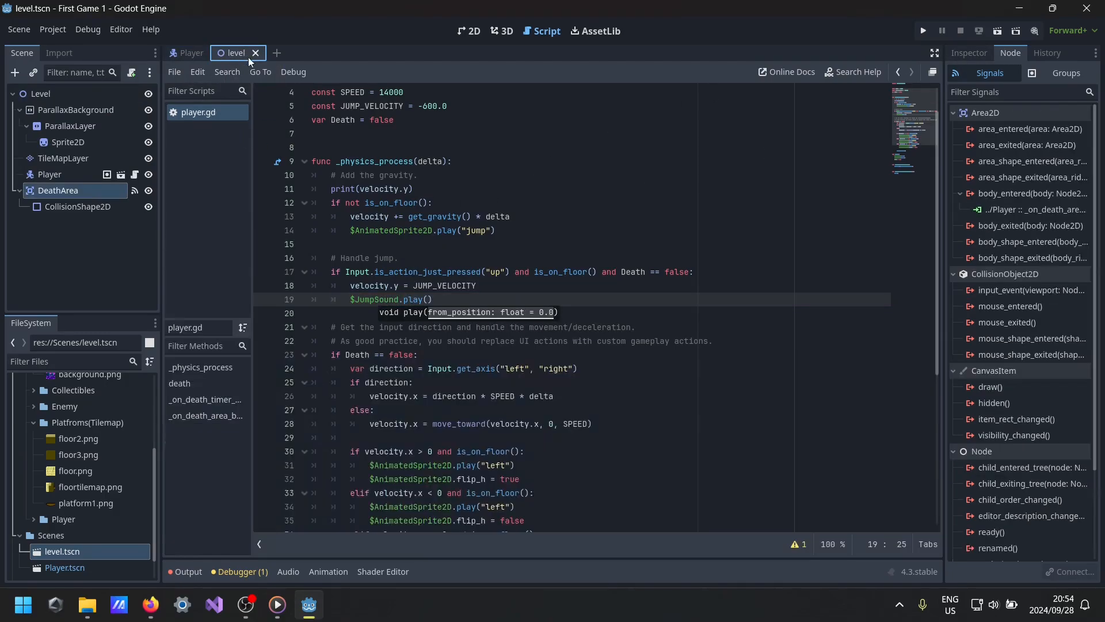
left_click(1003, 30)
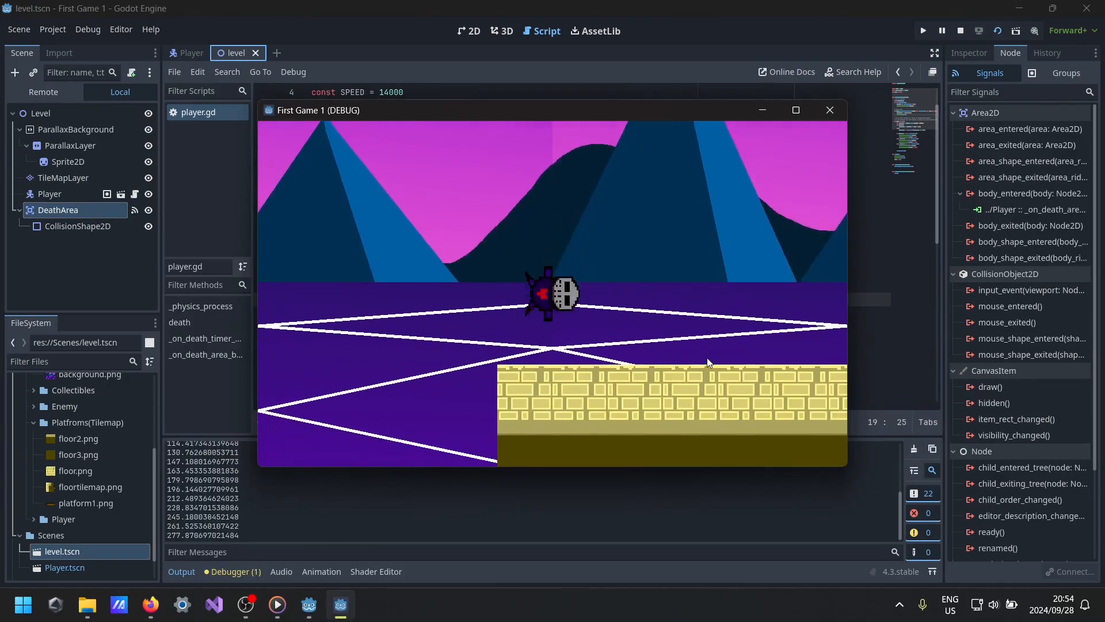
key("space")
key("d")
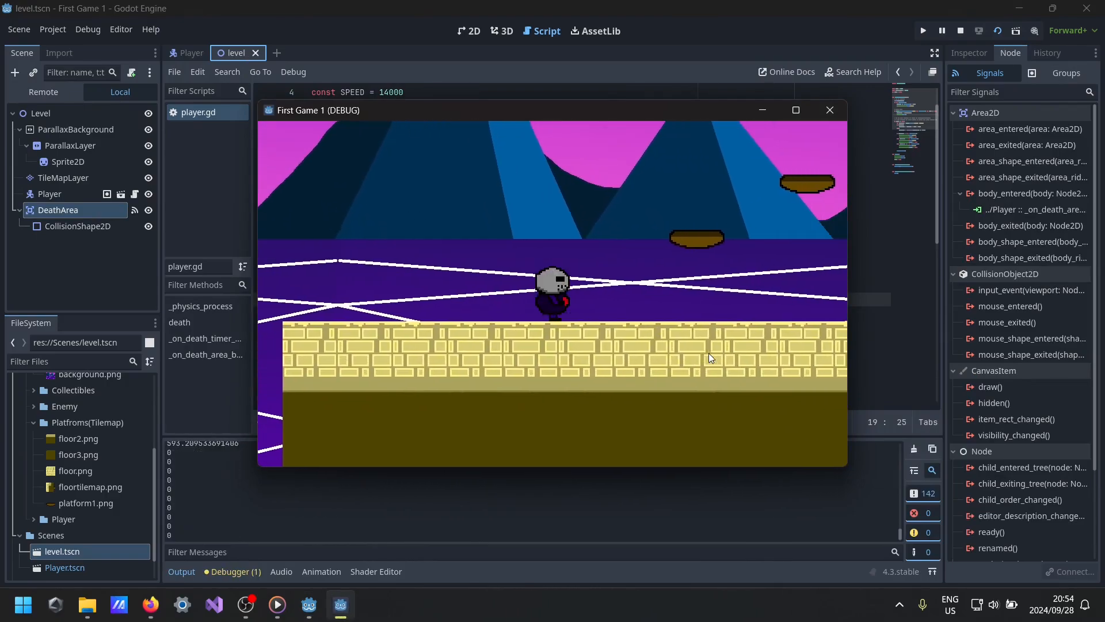
key("space")
key("space")
key("space")
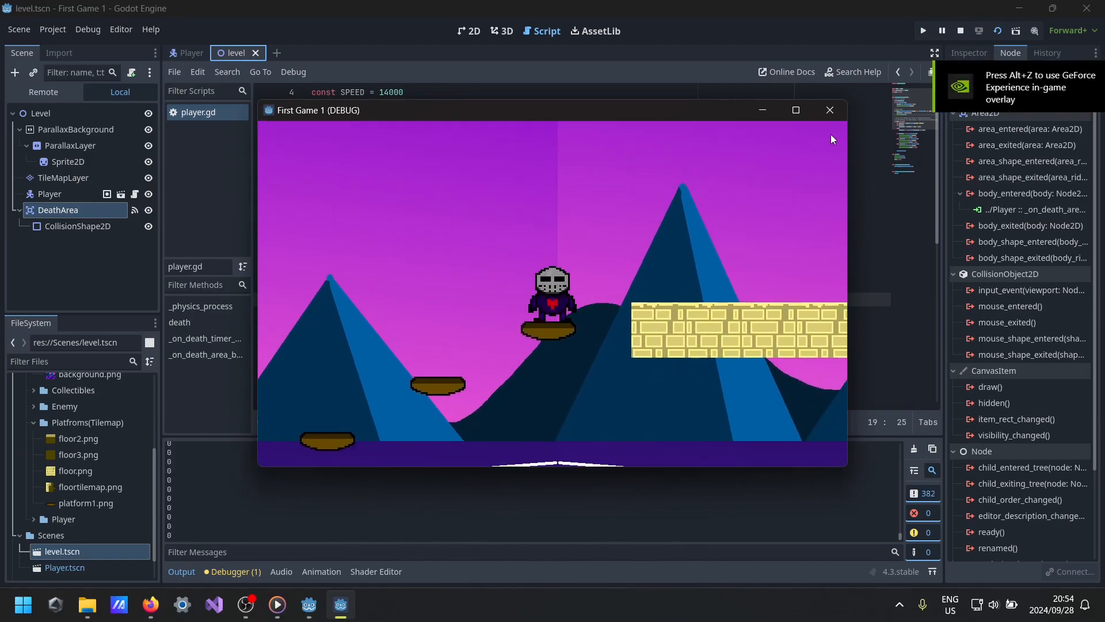
left_click(829, 111)
left_click(552, 341)
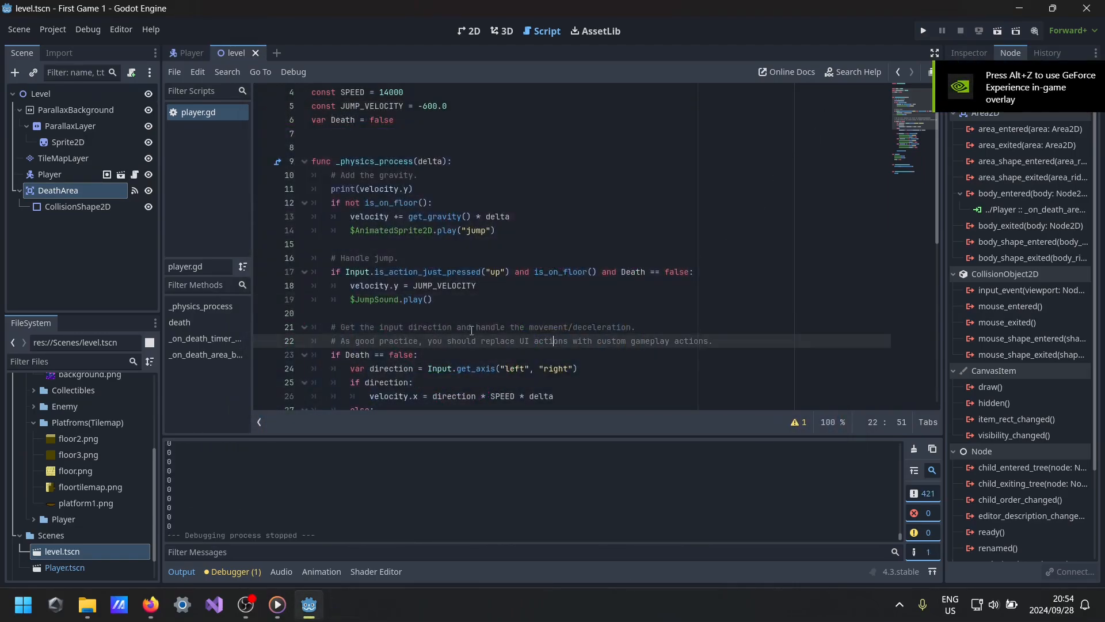
- Add an AudioStreamPlayer node as a child of the Level root node
left_click(48, 95)
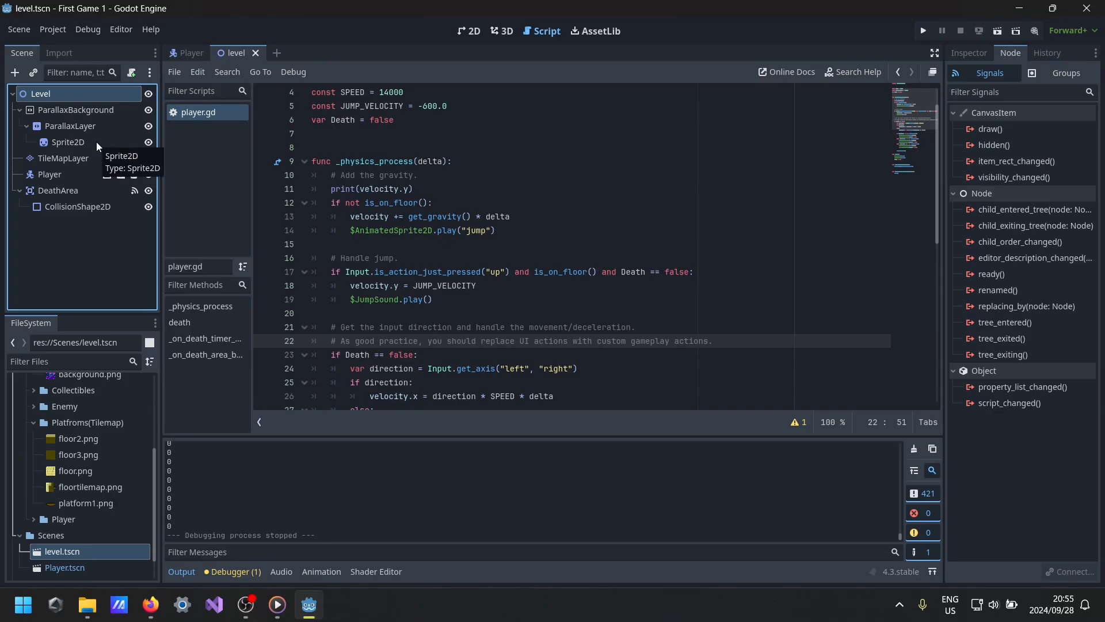
left_click(15, 71)
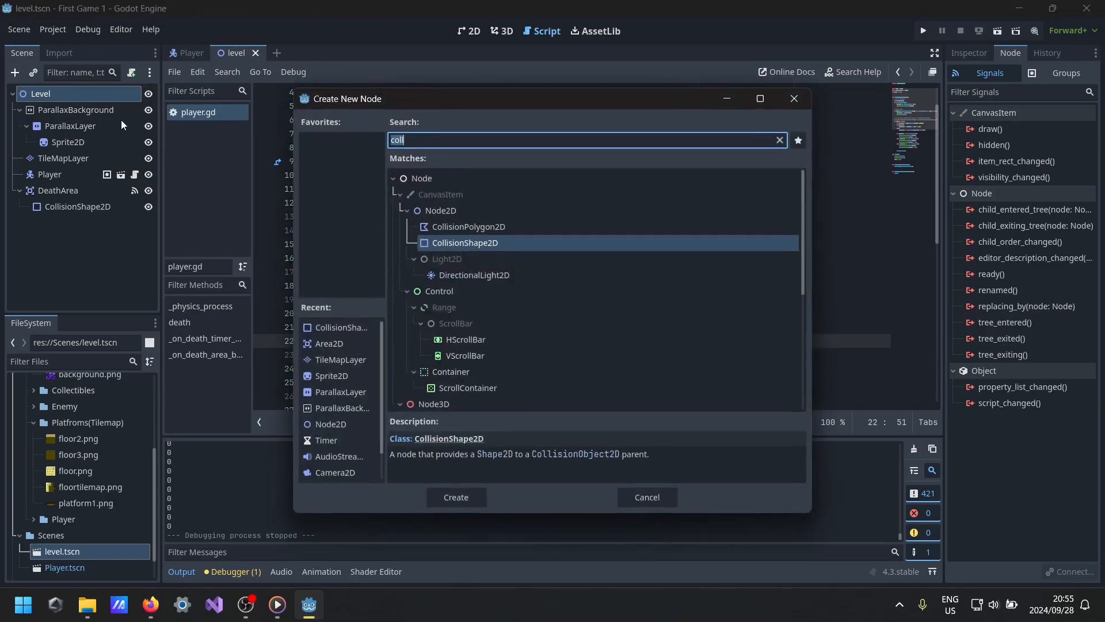
type("Aud")
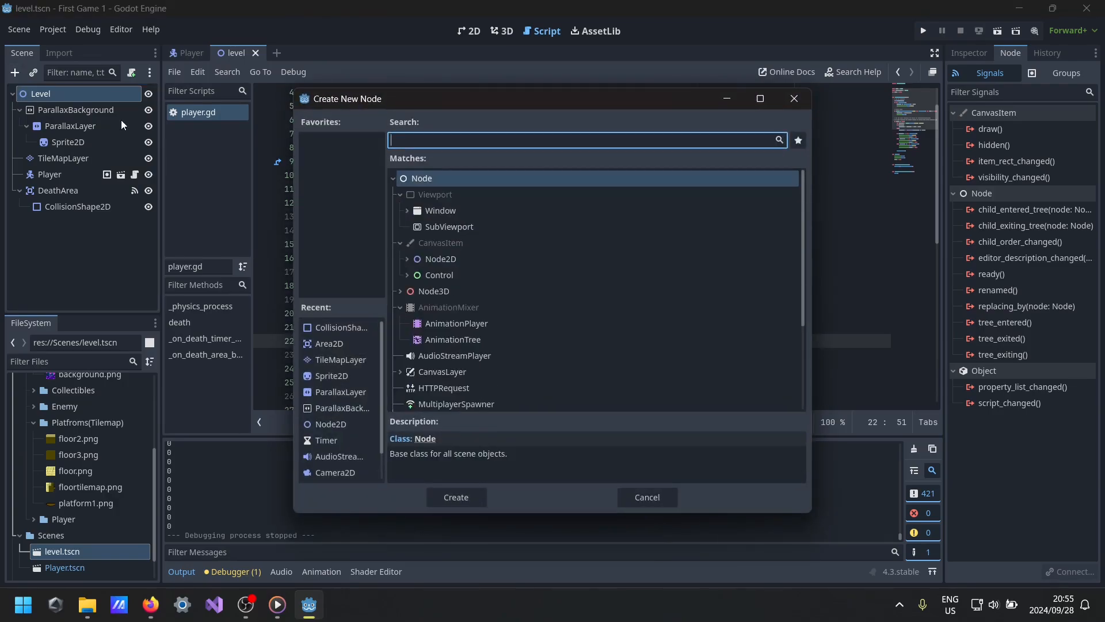
type("u")
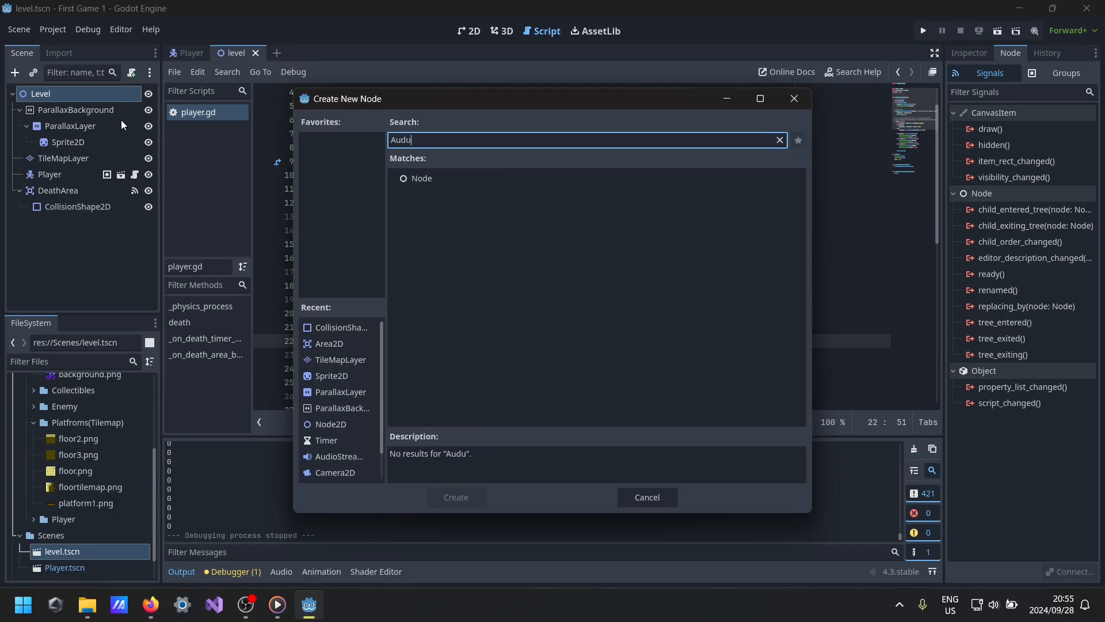
key("BackSpace")
type("io")
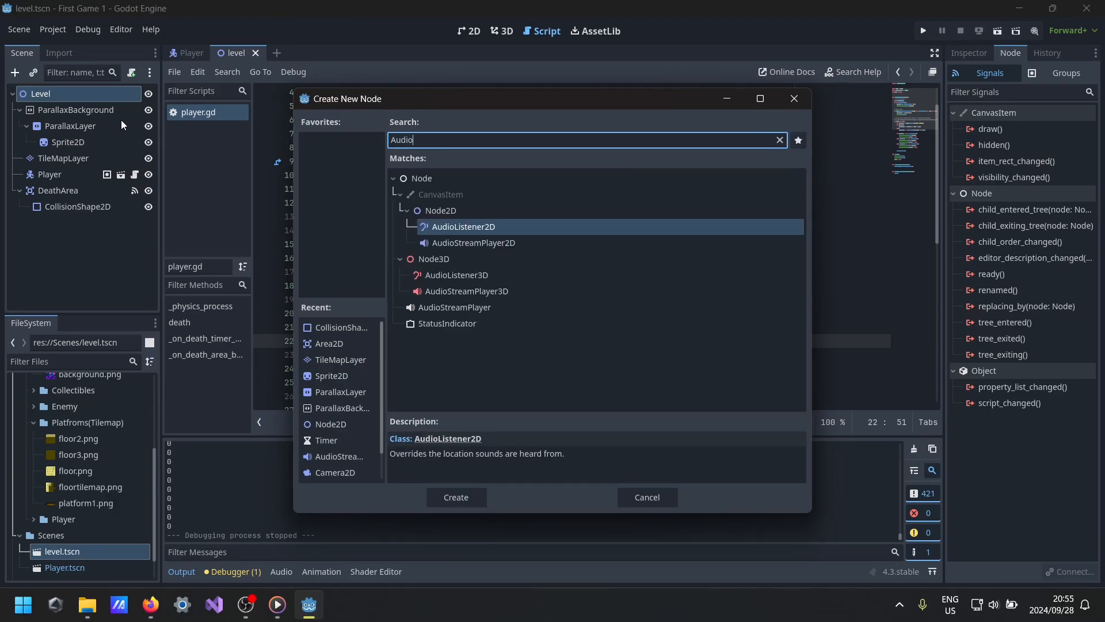
left_click(416, 306)
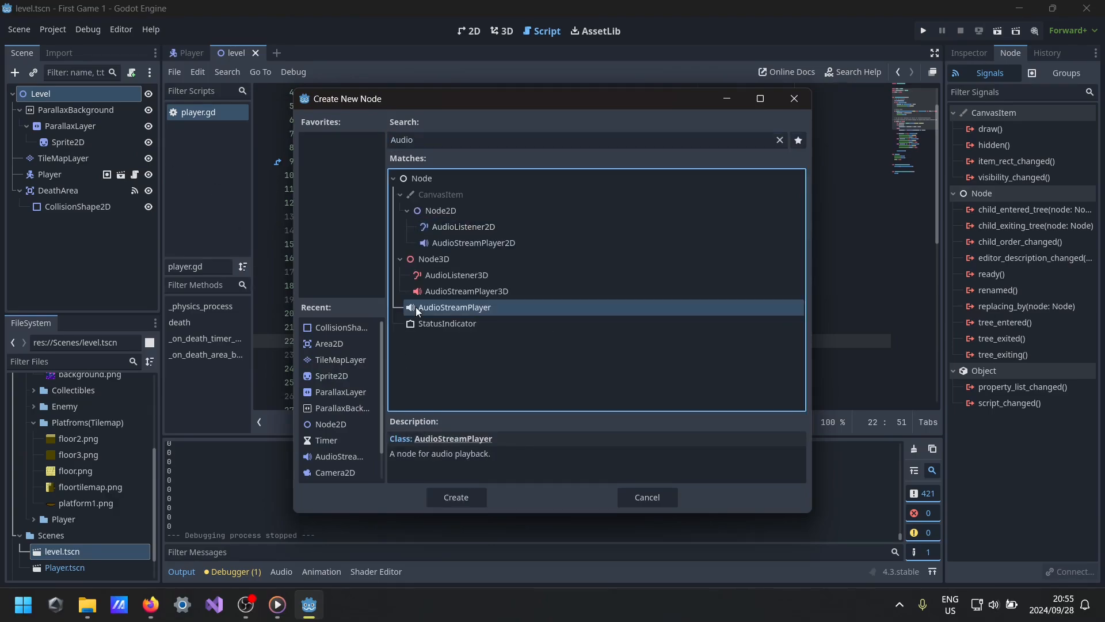
left_click(464, 493)
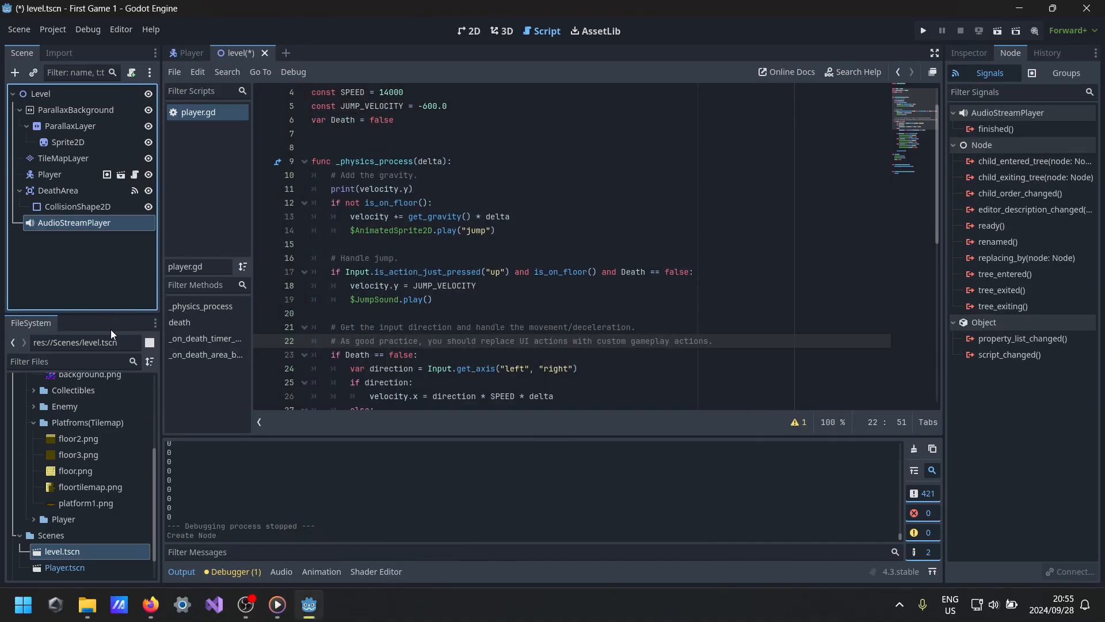
- Assign tune.wav from the Sound/Music folder as the AudioStreamPlayer's Stream
scroll(102, 464, "down", 1)
scroll(84, 505, "up", 4)
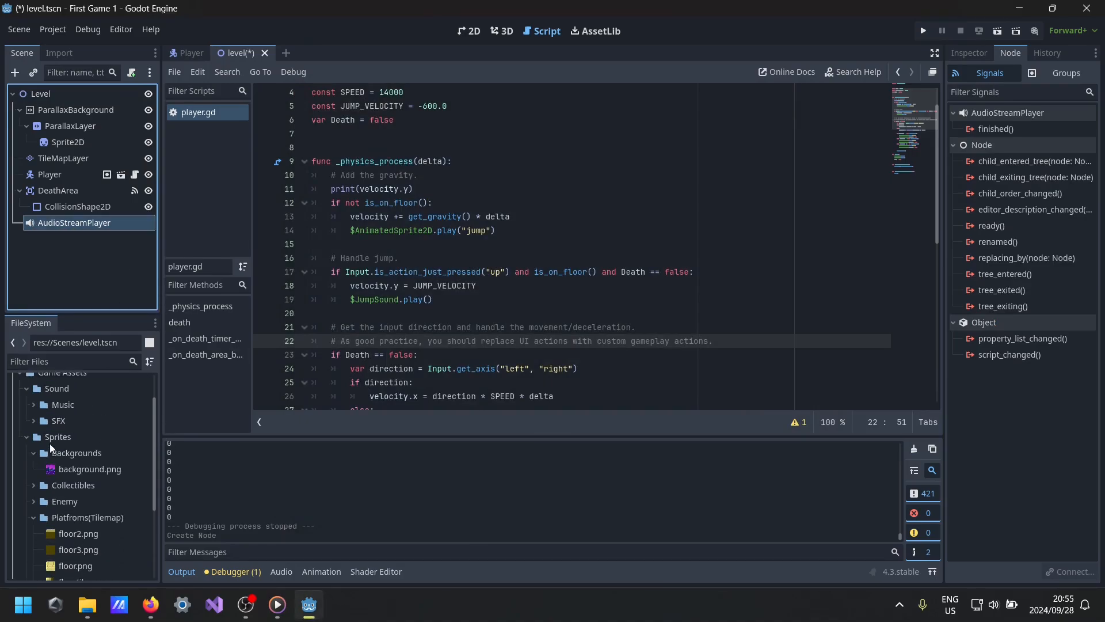
left_click(33, 429)
left_click(67, 462)
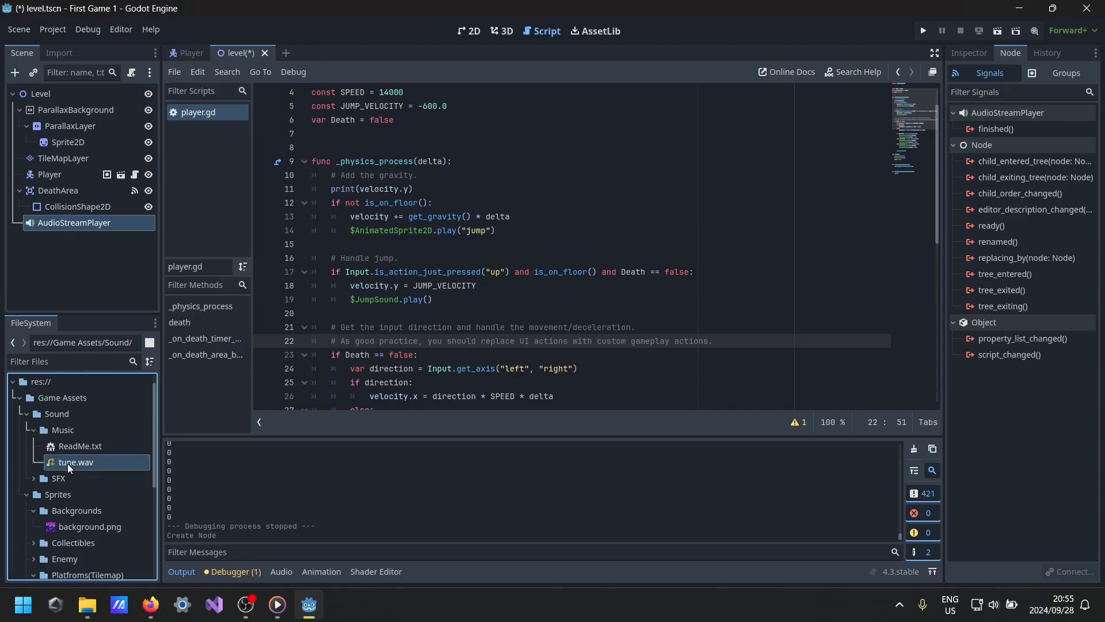
left_click(971, 55)
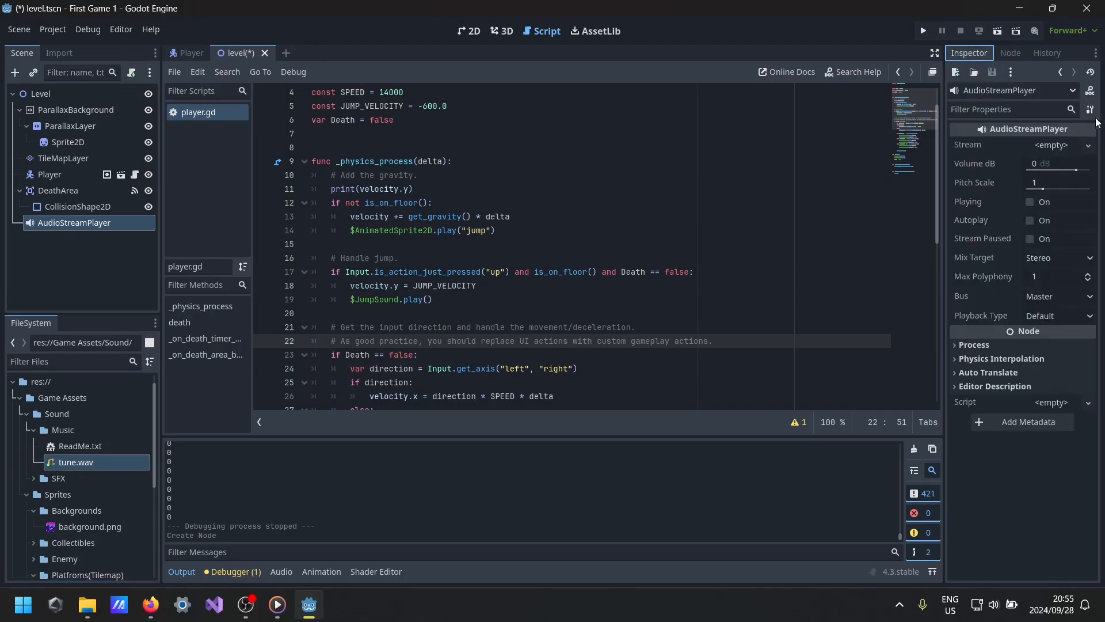
left_click_drag(96, 465, 1052, 150)
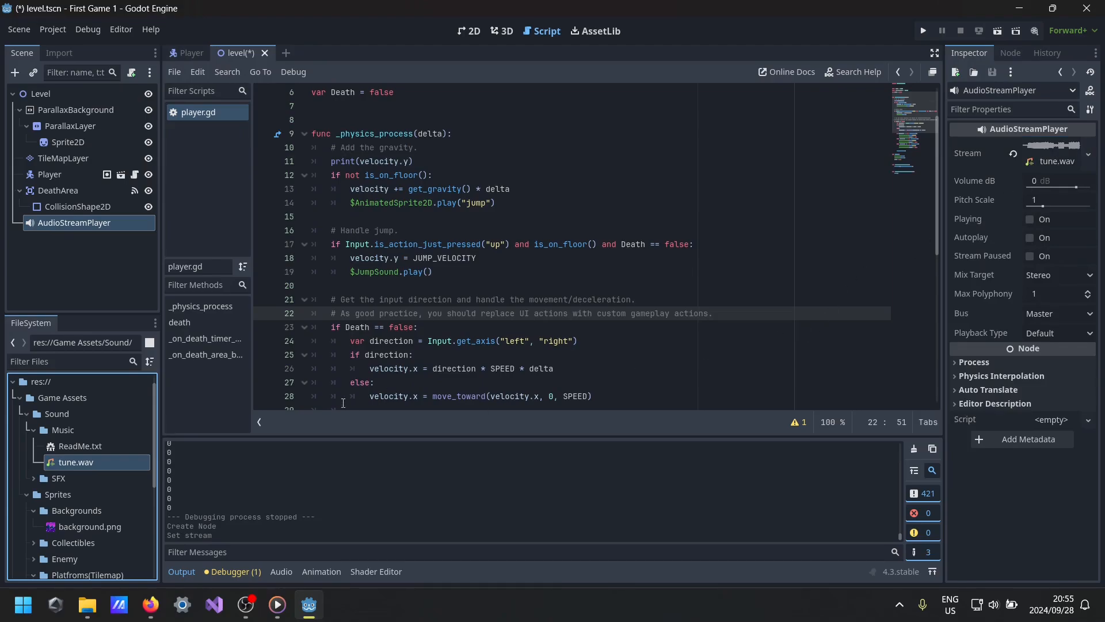
- Try to connect the AudioStreamPlayer's finished() signal to the Level node, which has no script attached
left_click(1019, 52)
left_click(1014, 127)
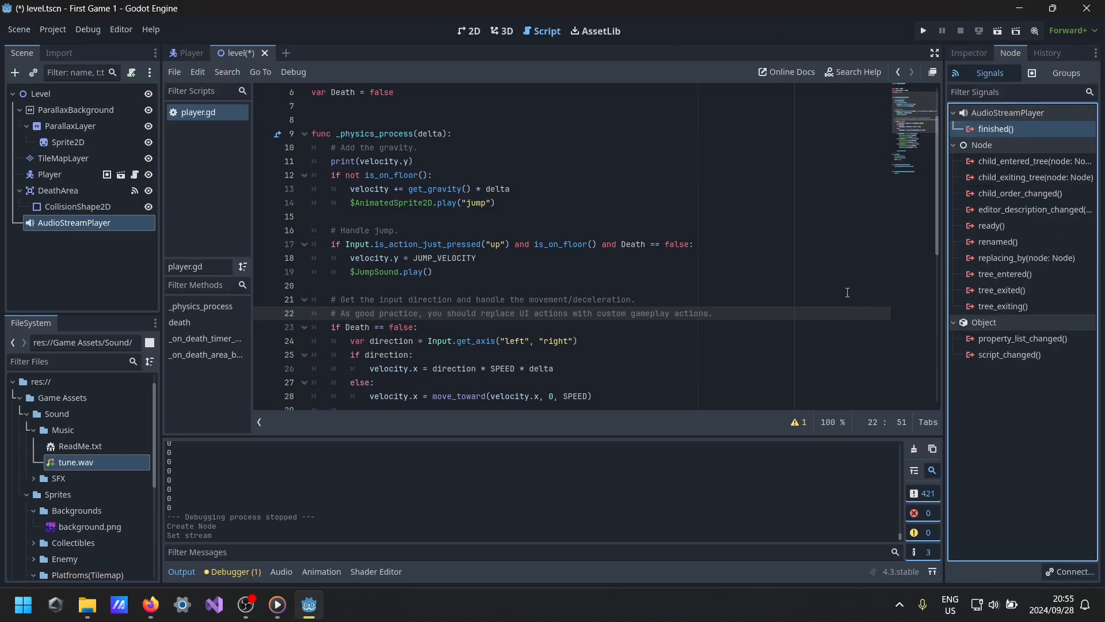
left_click(1049, 569)
scroll(569, 334, "up", 1)
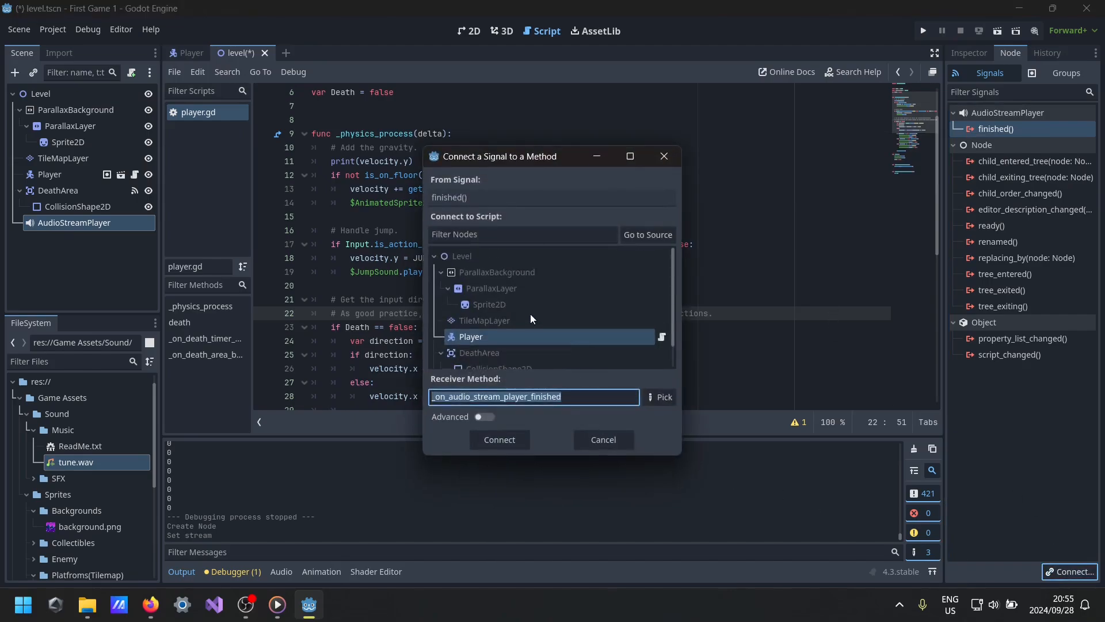
scroll(532, 328, "down", 1)
scroll(550, 341, "down", 1)
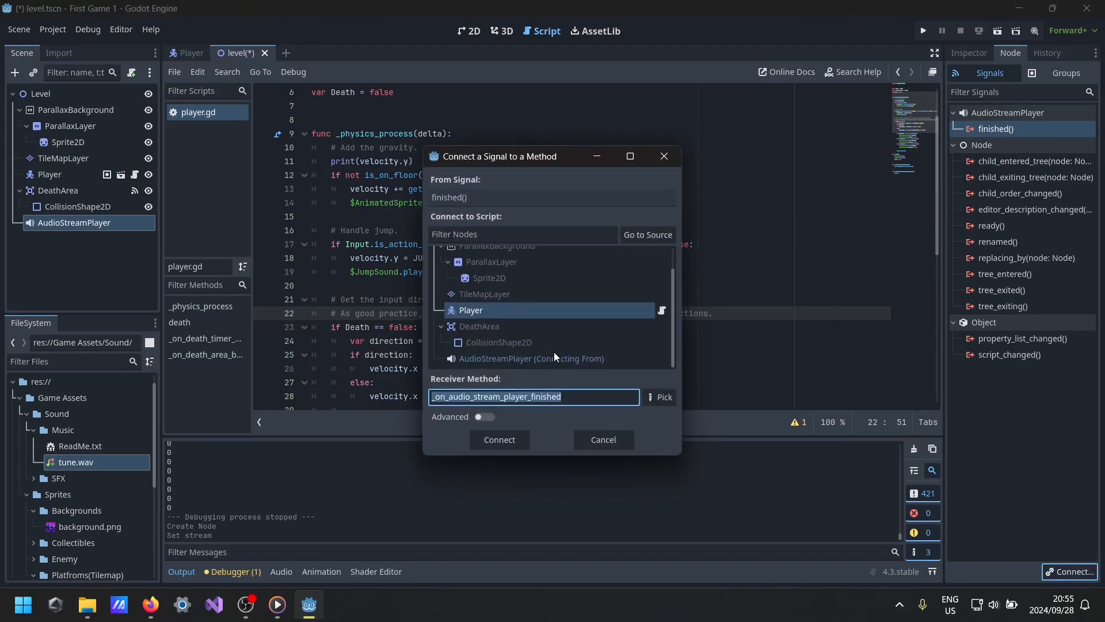
left_click(508, 355)
scroll(508, 340, "up", 2)
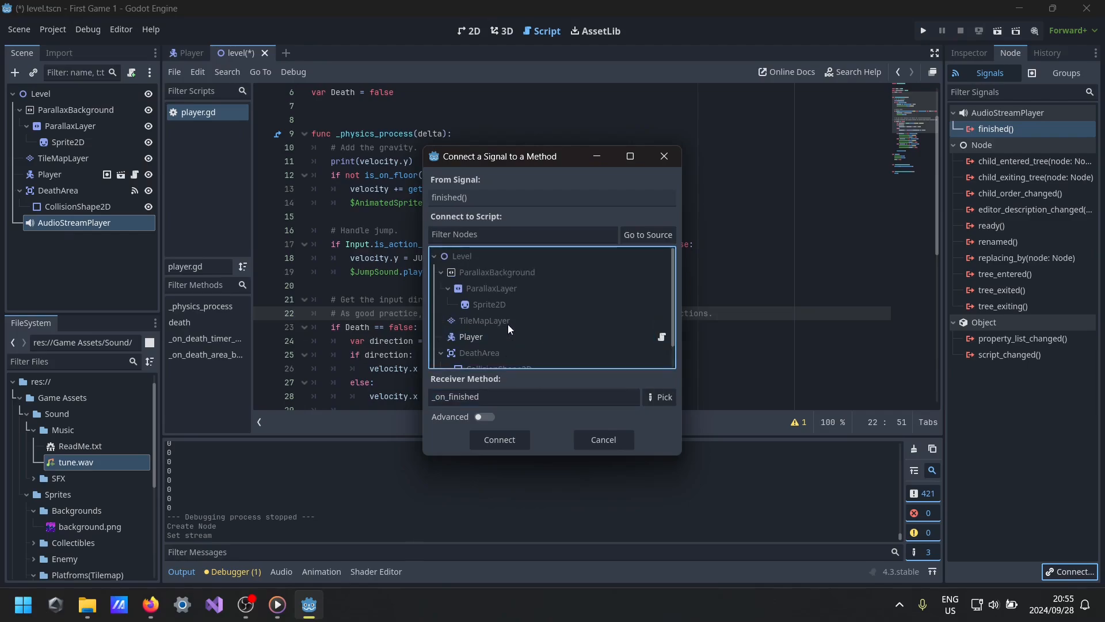
left_click(475, 258)
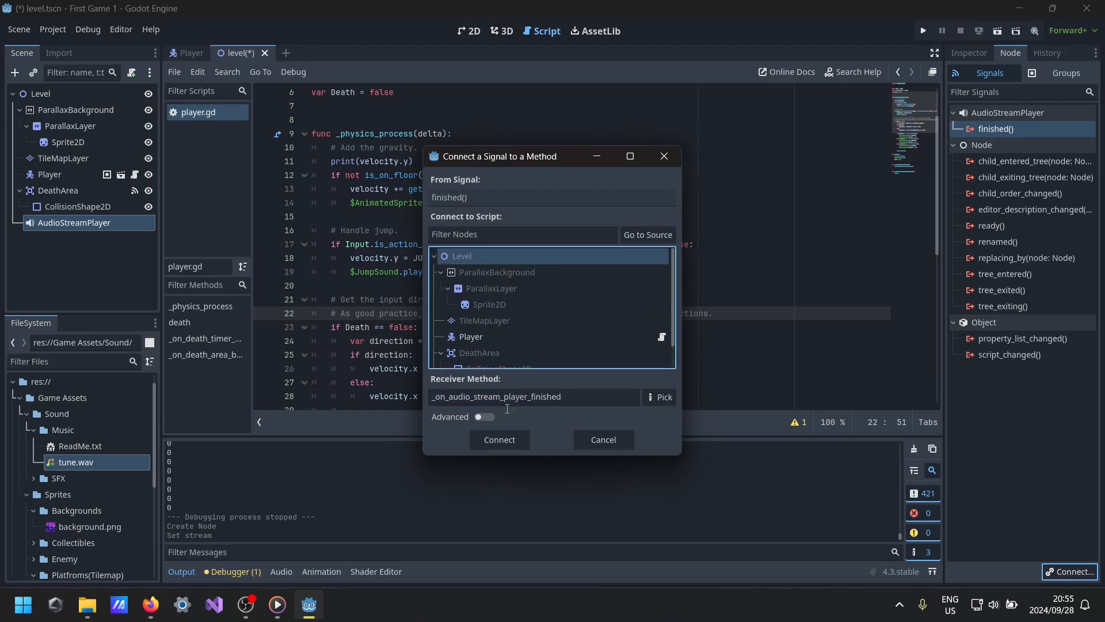
left_click(501, 440)
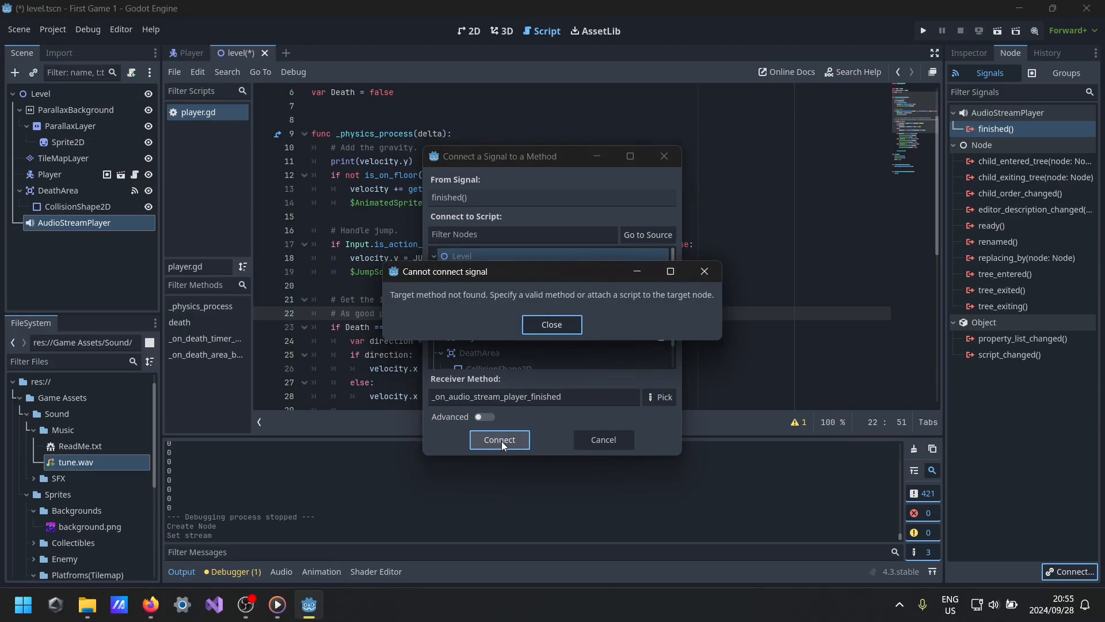
left_click(574, 323)
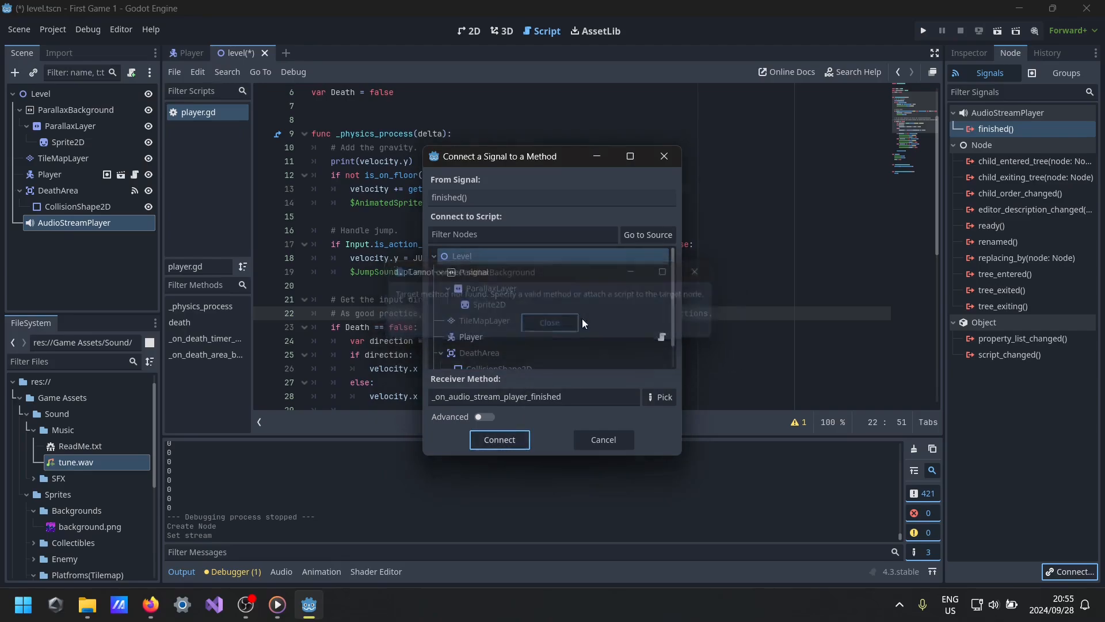
left_click(664, 156)
- Attach a new GDScript named level.gd to the Level node, stored in the res://Scripts folder
scroll(466, 310, "down", 2)
scroll(466, 310, "down", 8)
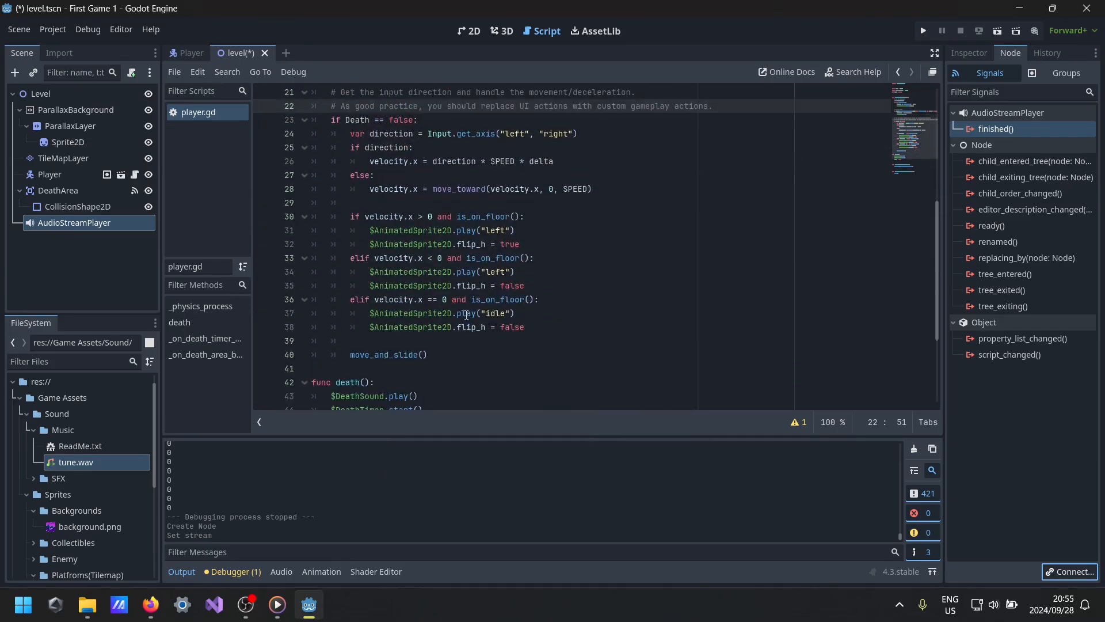
left_click(57, 90)
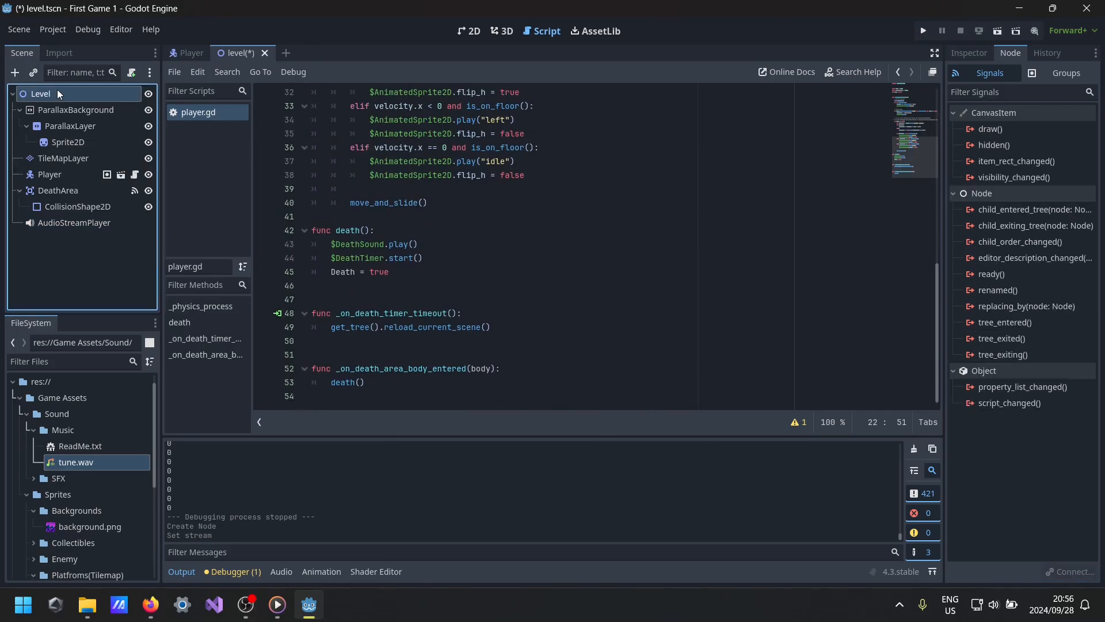
left_click(131, 72)
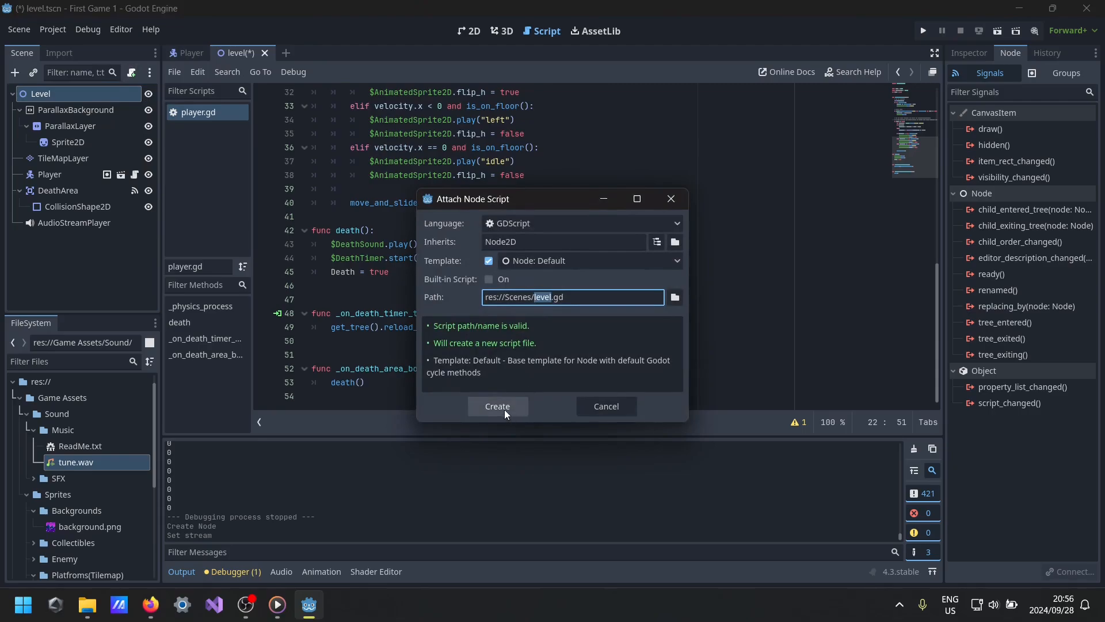
left_click(675, 297)
left_click(291, 122)
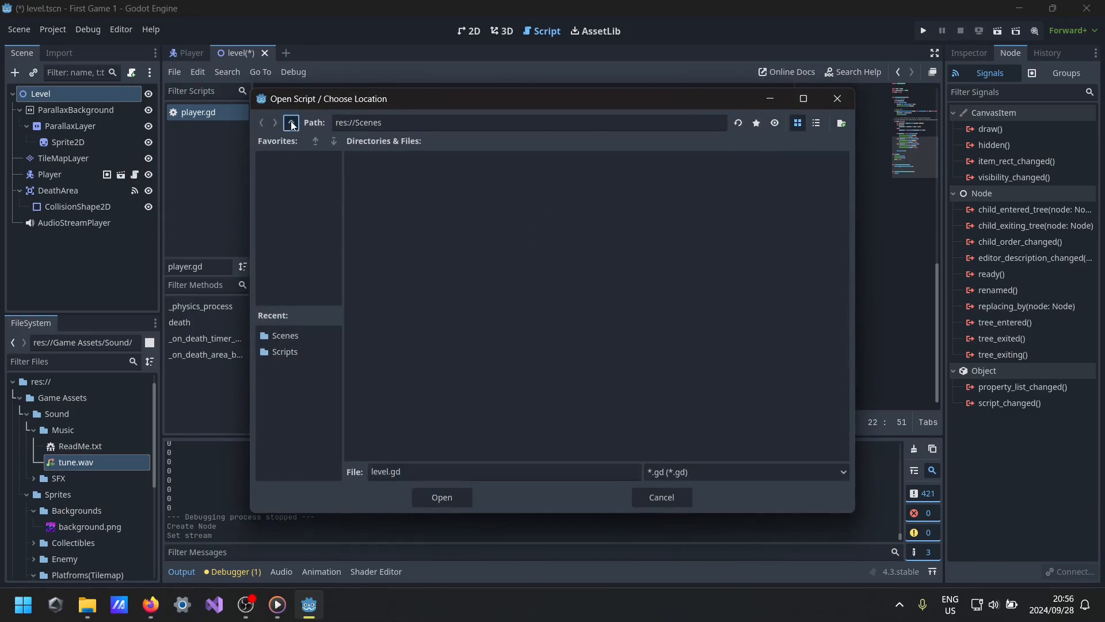
double_click(509, 204)
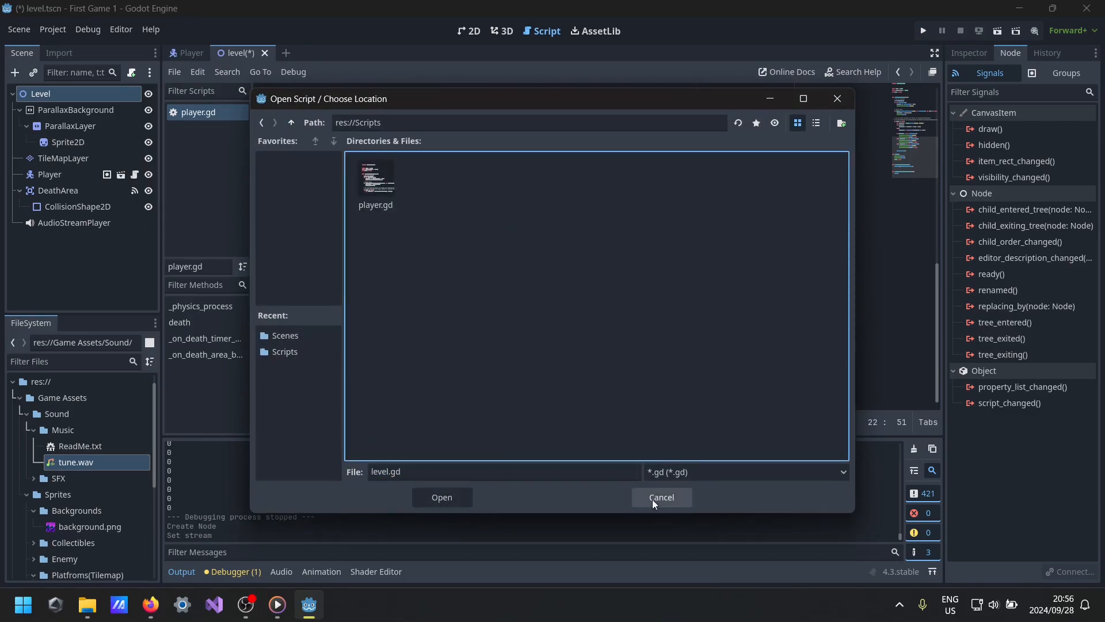
left_click(427, 499)
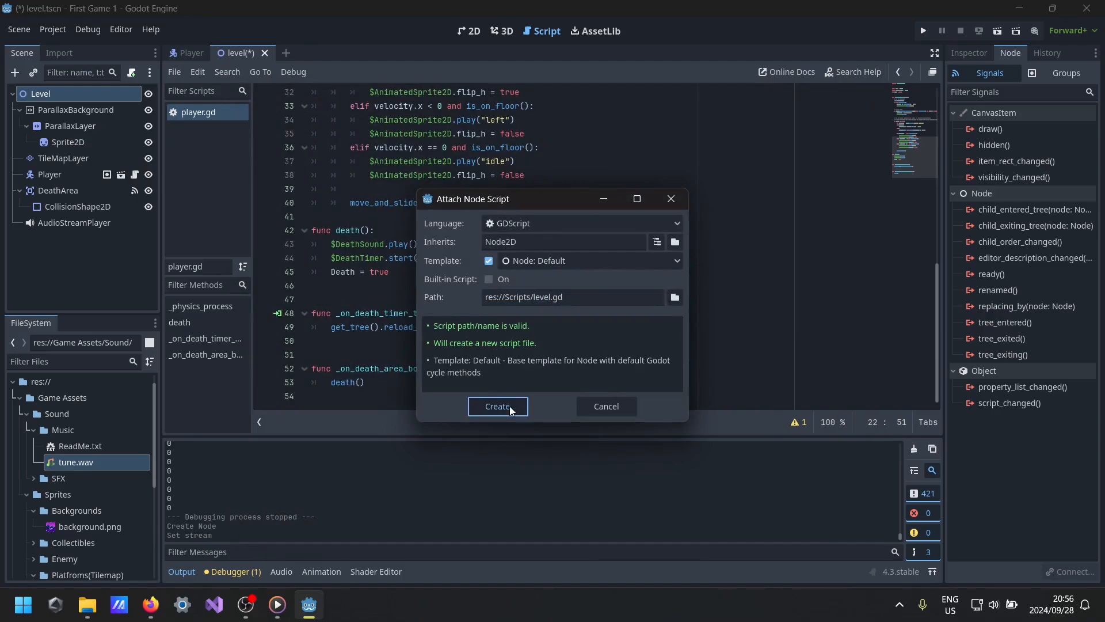
left_click(504, 406)
- Remove the template comments from level.gd, leaving only pass as the body of _ready()
left_click_drag(675, 202, 301, 198)
key("BackSpace")
left_click(500, 167)
key("shift+Home")
key("shift+Home")
key("BackSpace")
left_click_drag(620, 133, 311, 134)
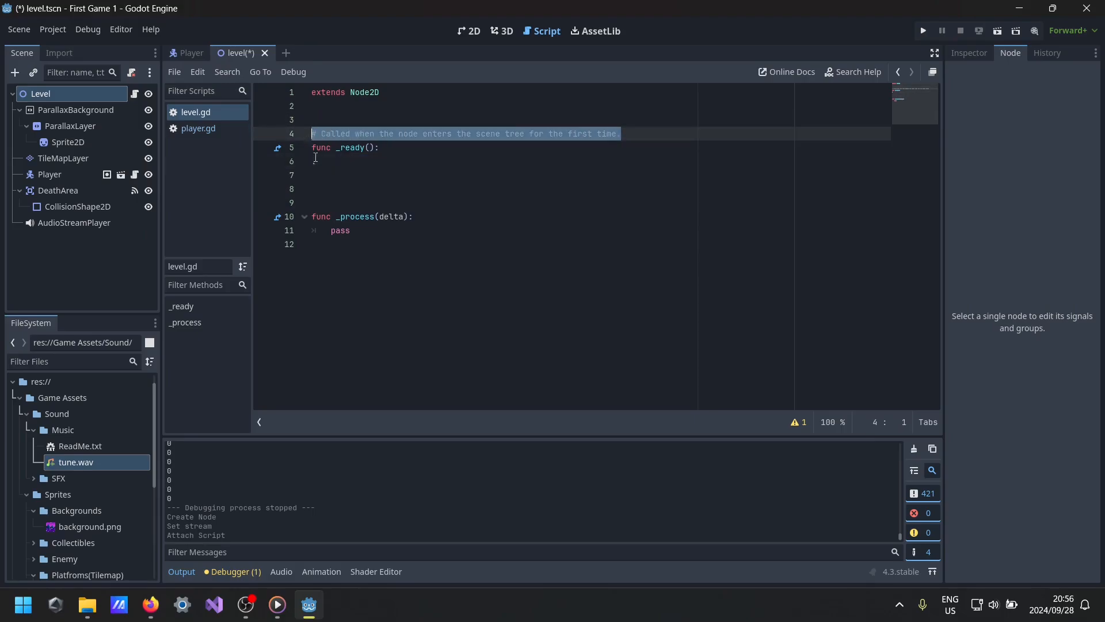
left_click(322, 161)
left_click_drag(658, 127, 312, 133)
key("BackSpace")
left_click(333, 165)
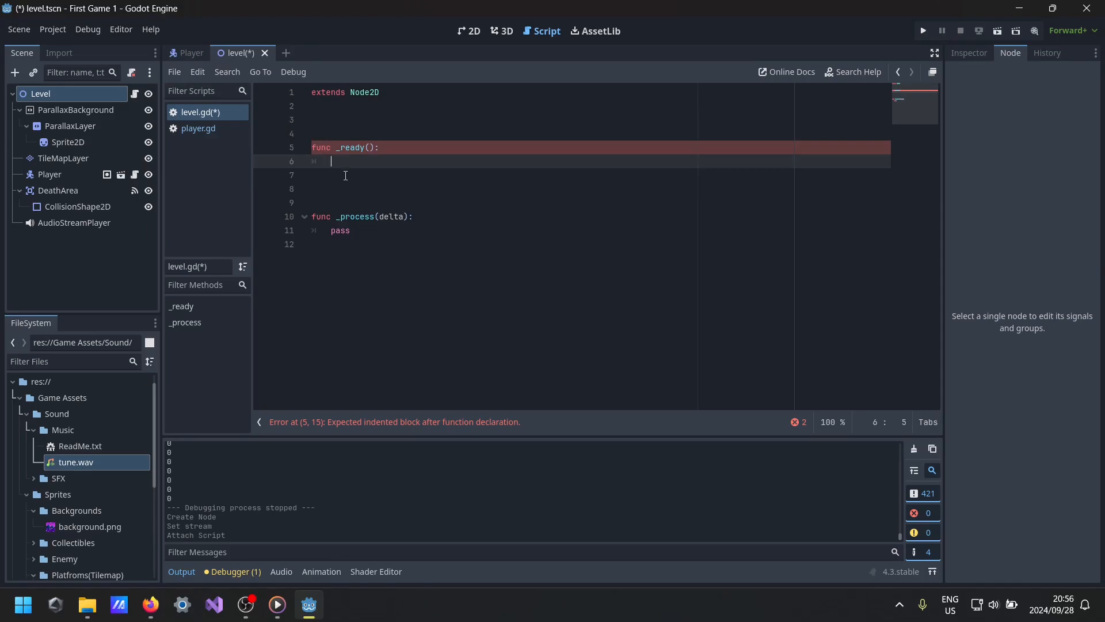
type("pass")
- Connect the AudioStreamPlayer's finished() signal to the Level node with the receiver method _on_audio_stream_player_finished
left_click(69, 224)
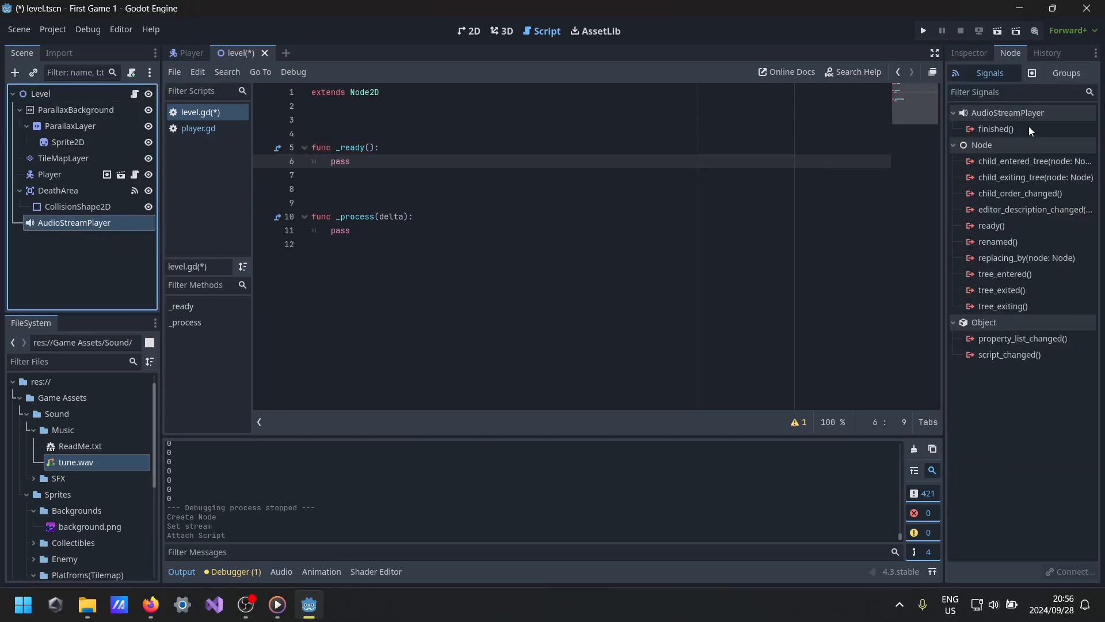
double_click(1028, 126)
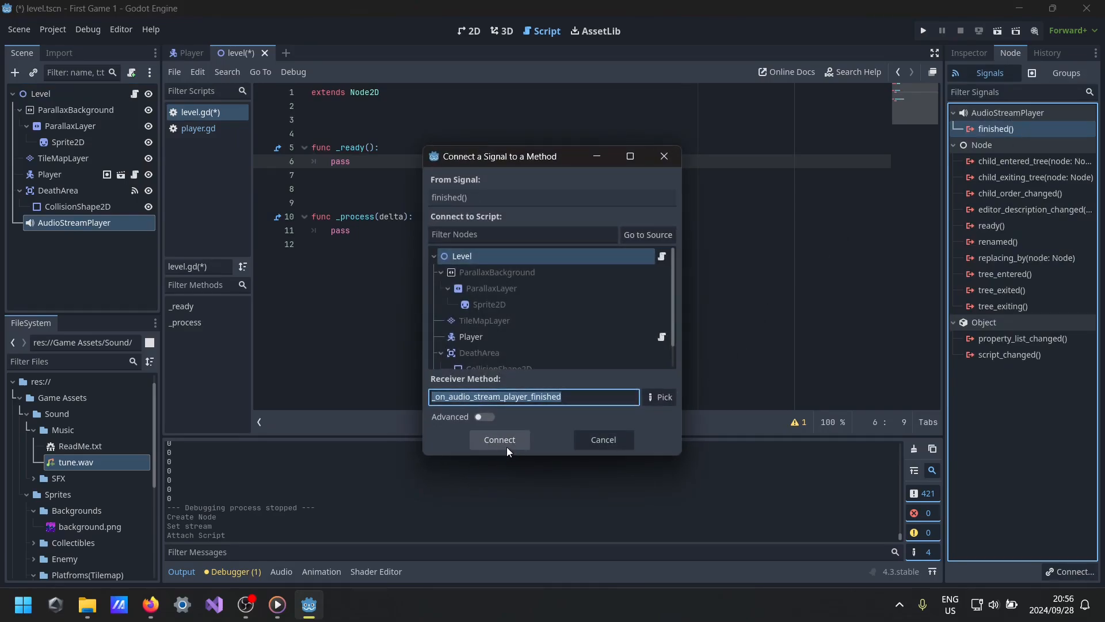
left_click(500, 442)
- Replace the placeholder body of _on_audio_stream_player_finished() with a reference to the $AudioStreamPlayer node
left_click_drag(500, 285, 331, 287)
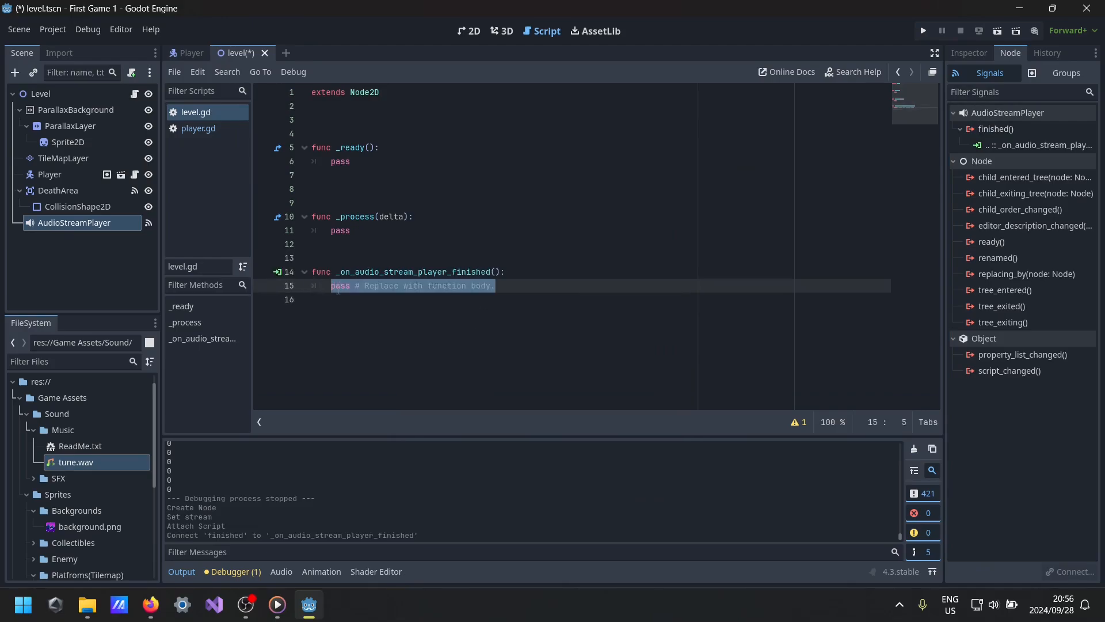
key("BackSpace")
type("$P")
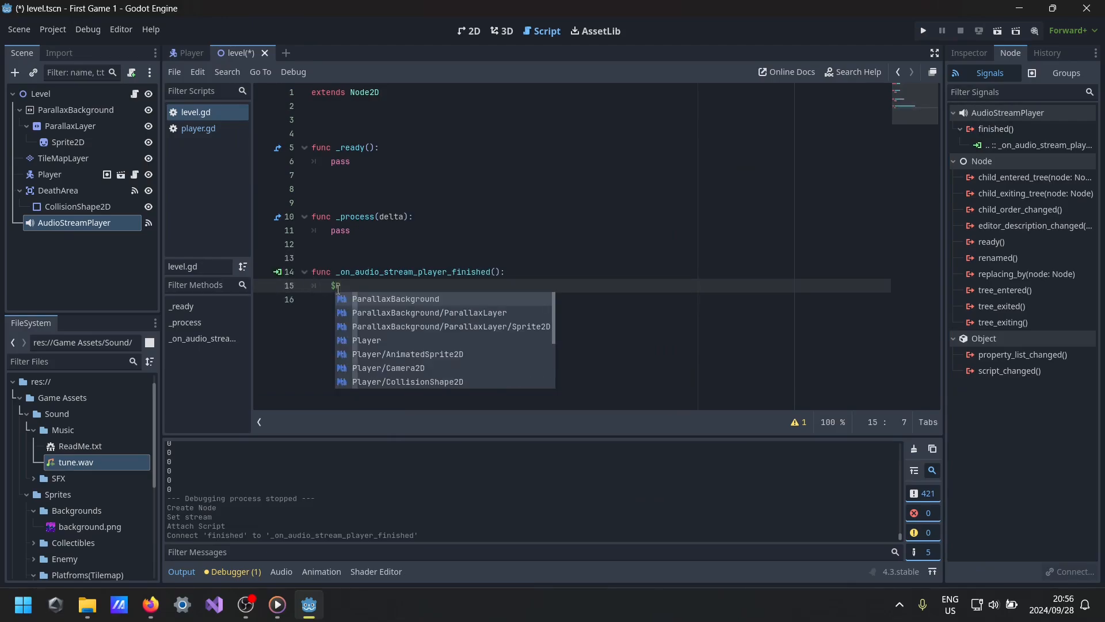
key("BackSpace")
type("Au")
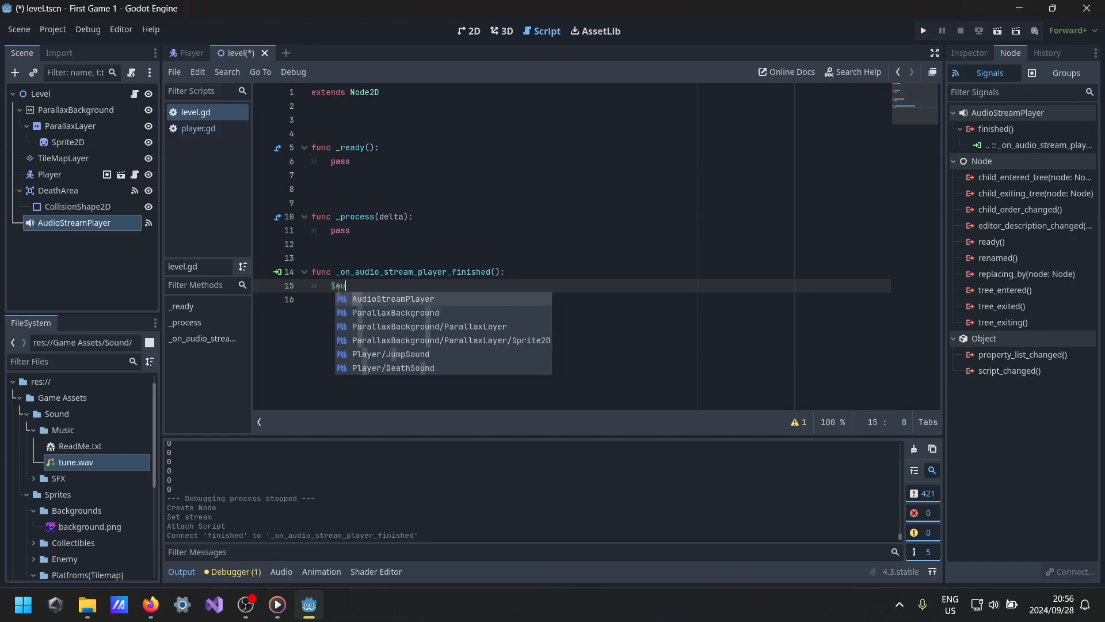
key("Return")
type(".")
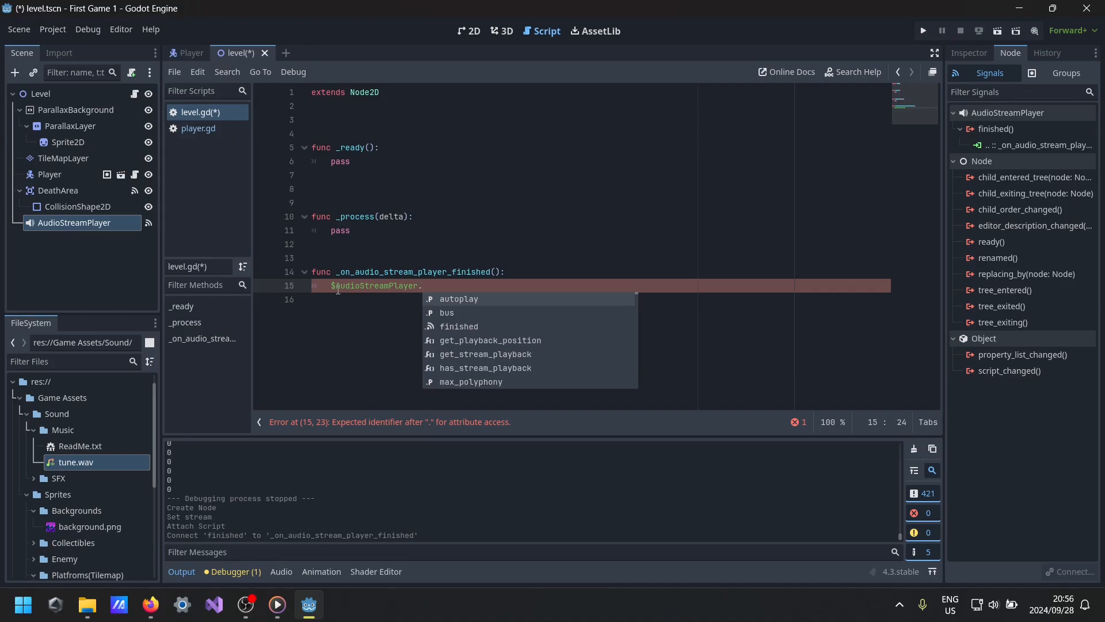
- Enable Autoplay on the AudioStreamPlayer, complete the handler line as $AudioStreamPlayer.play(), and save
left_click(969, 53)
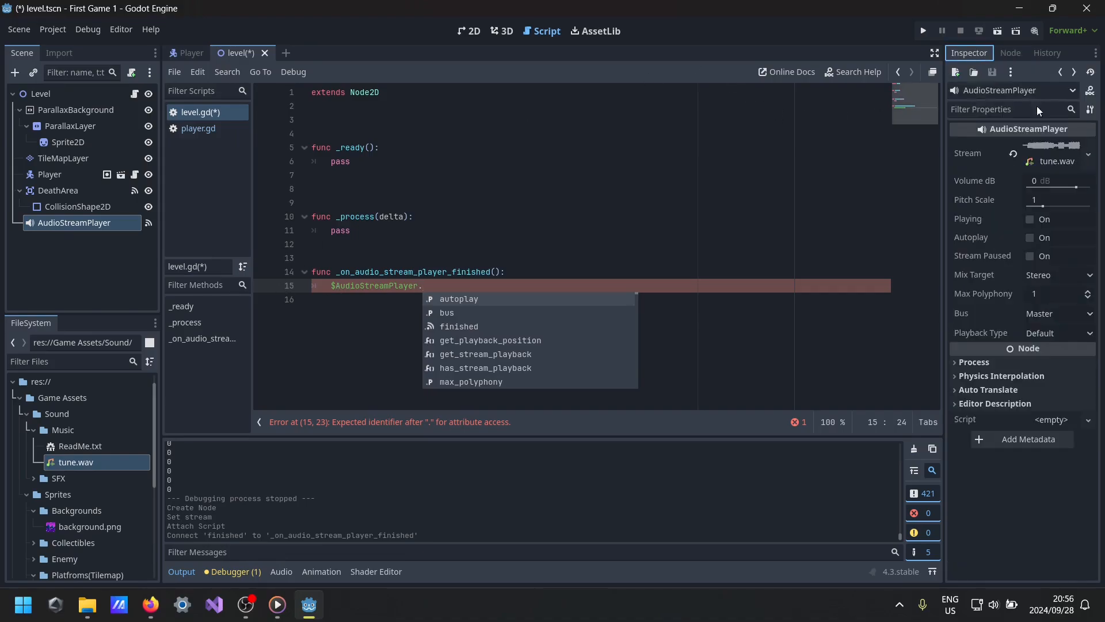
left_click(1030, 238)
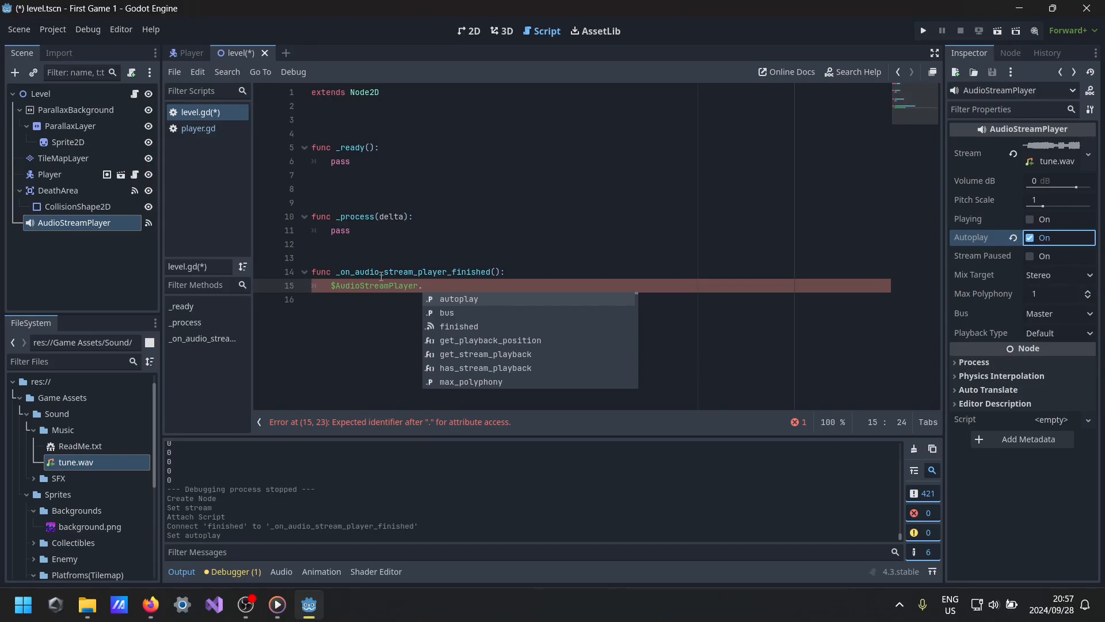
left_click(425, 283)
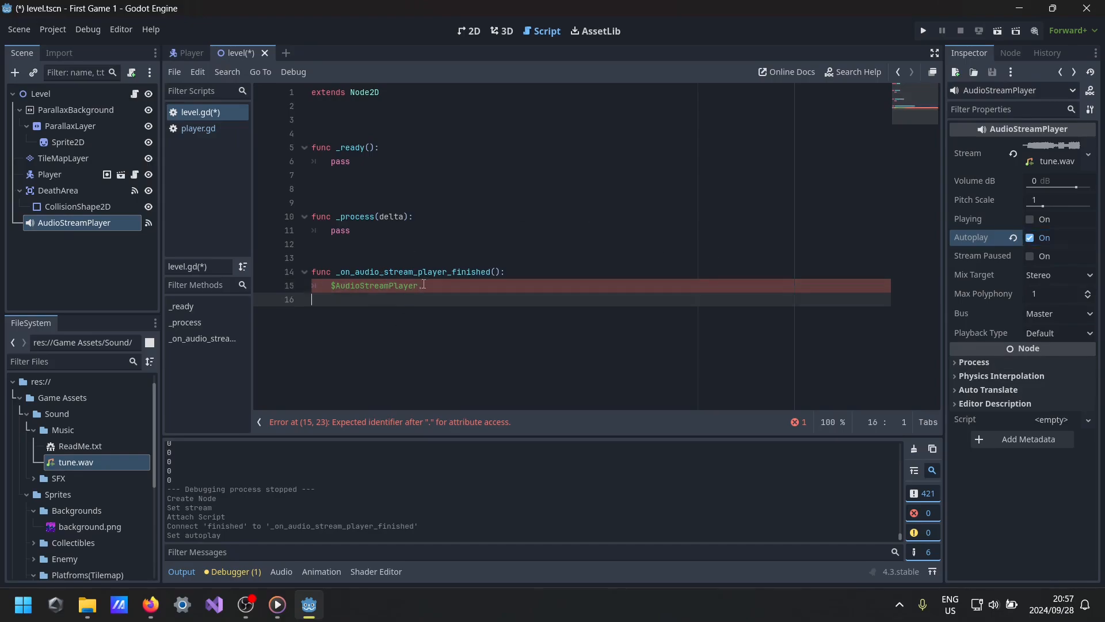
type("play()")
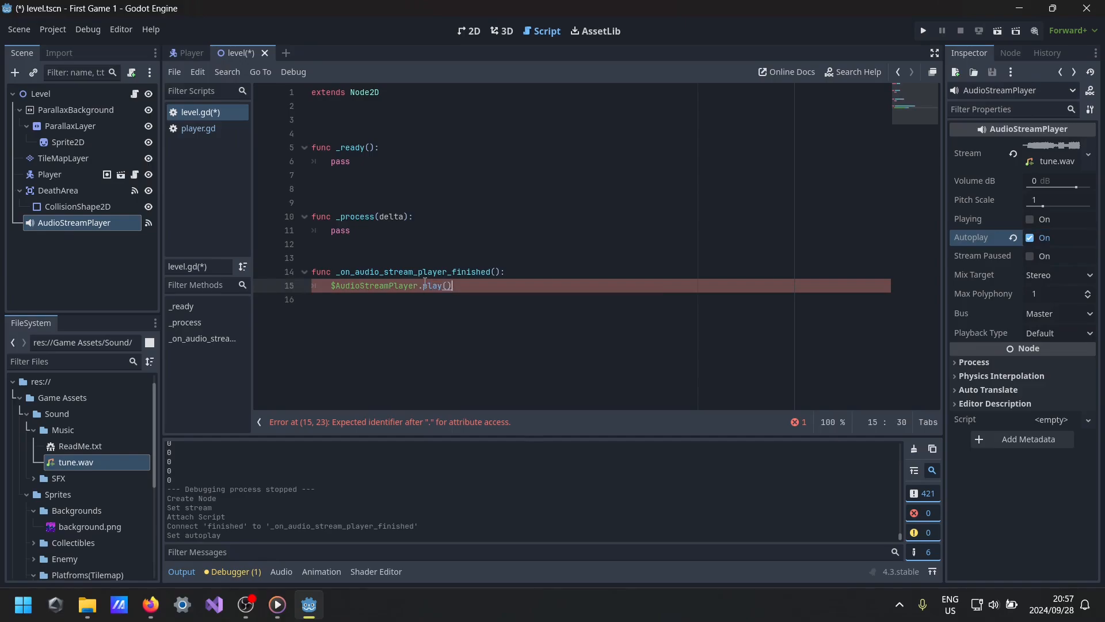
key("ctrl+s")
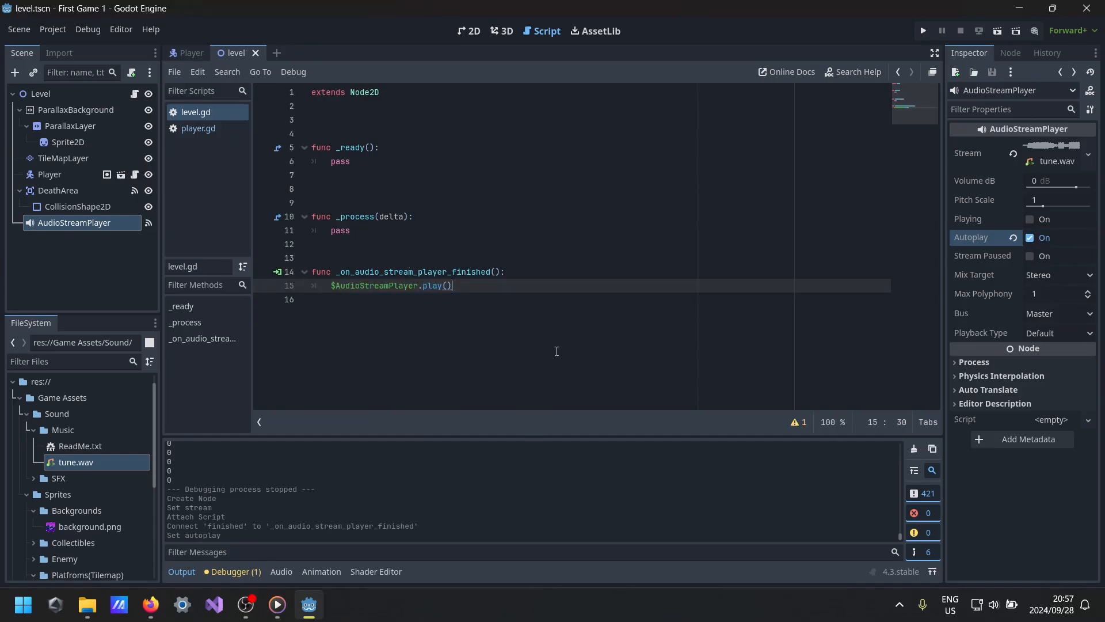
- Run the level scene and play the character across the floating platforms to the far end of the upper brick platform
left_click(923, 30)
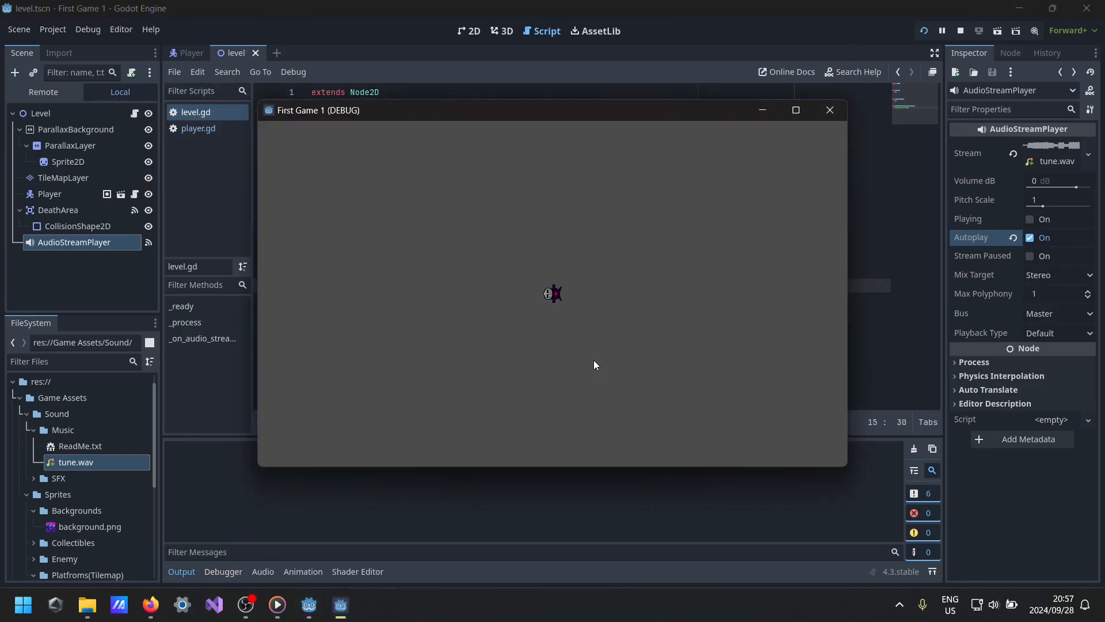
left_click(828, 111)
left_click(999, 31)
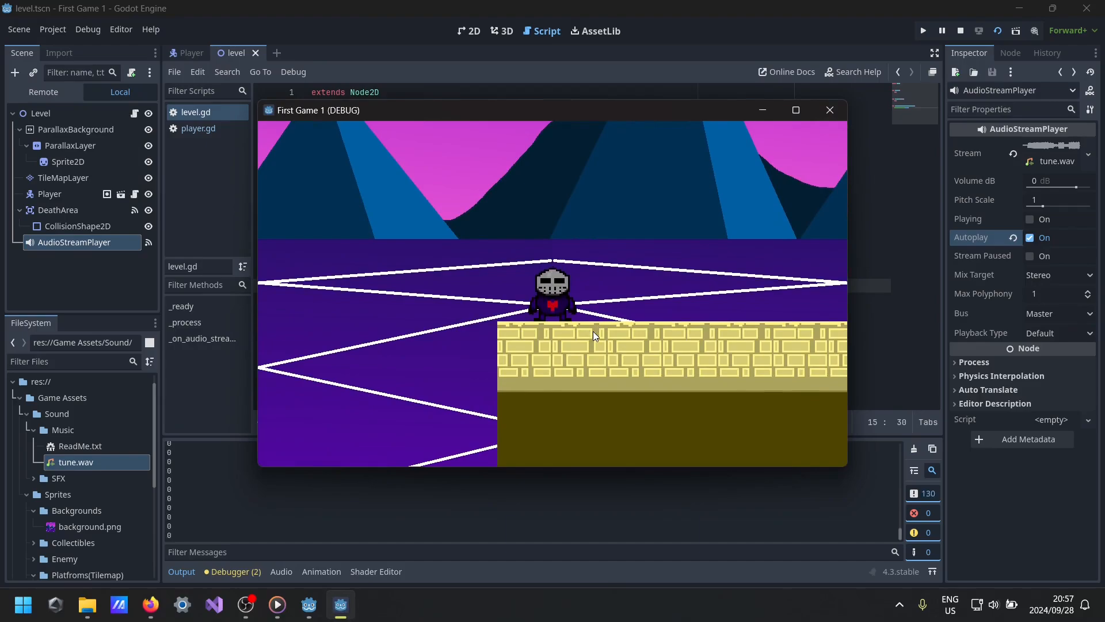
key("Right")
key("space")
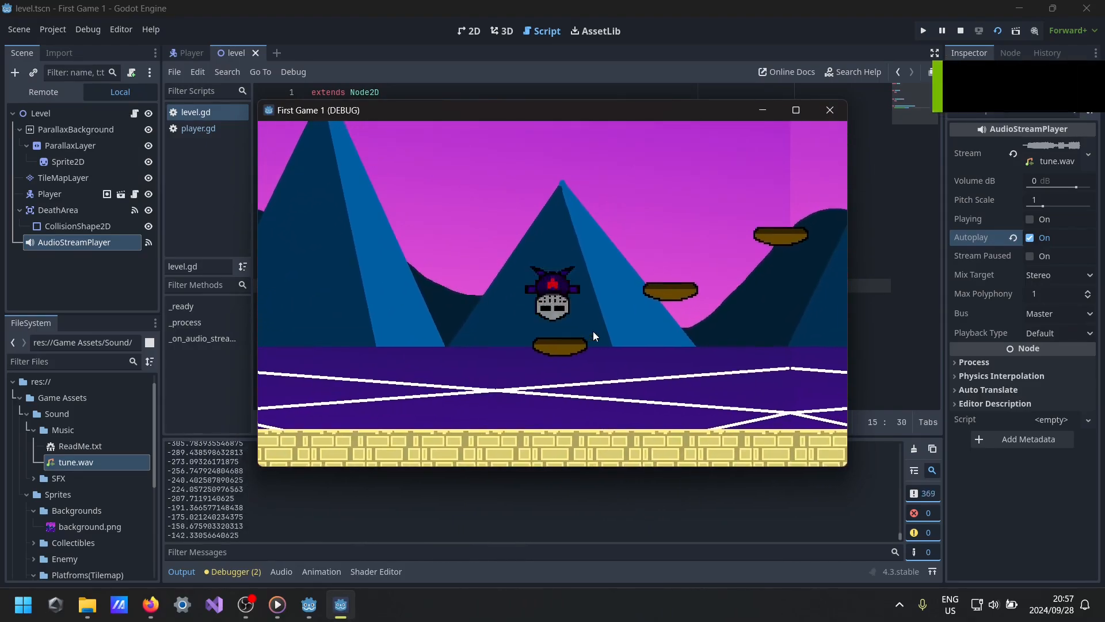
key("Right")
key("space")
key("Right")
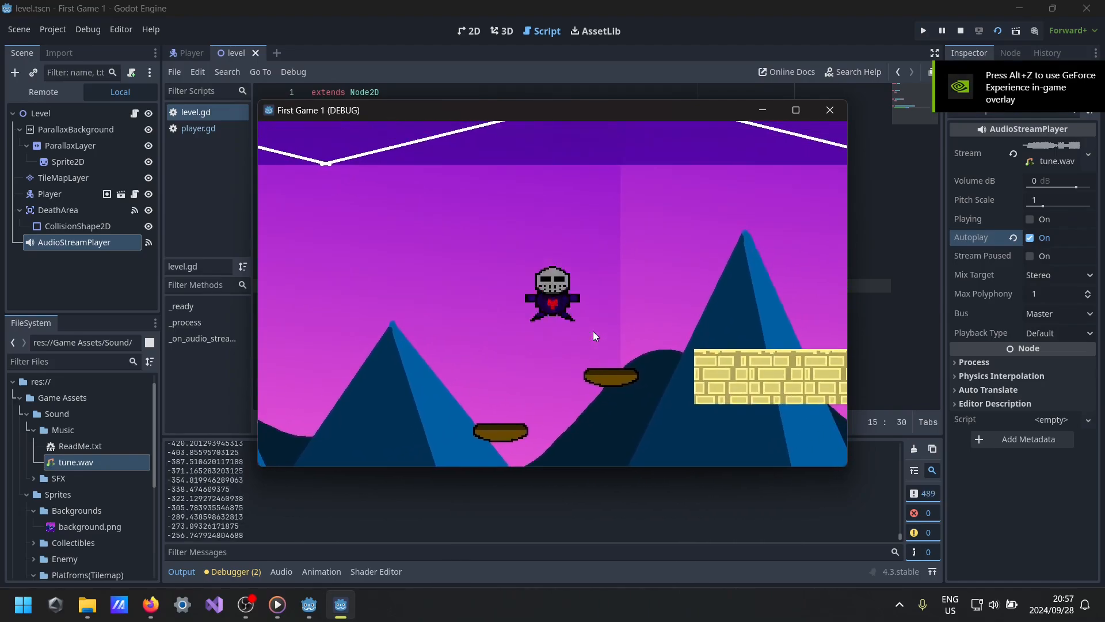
key("Right")
key("space")
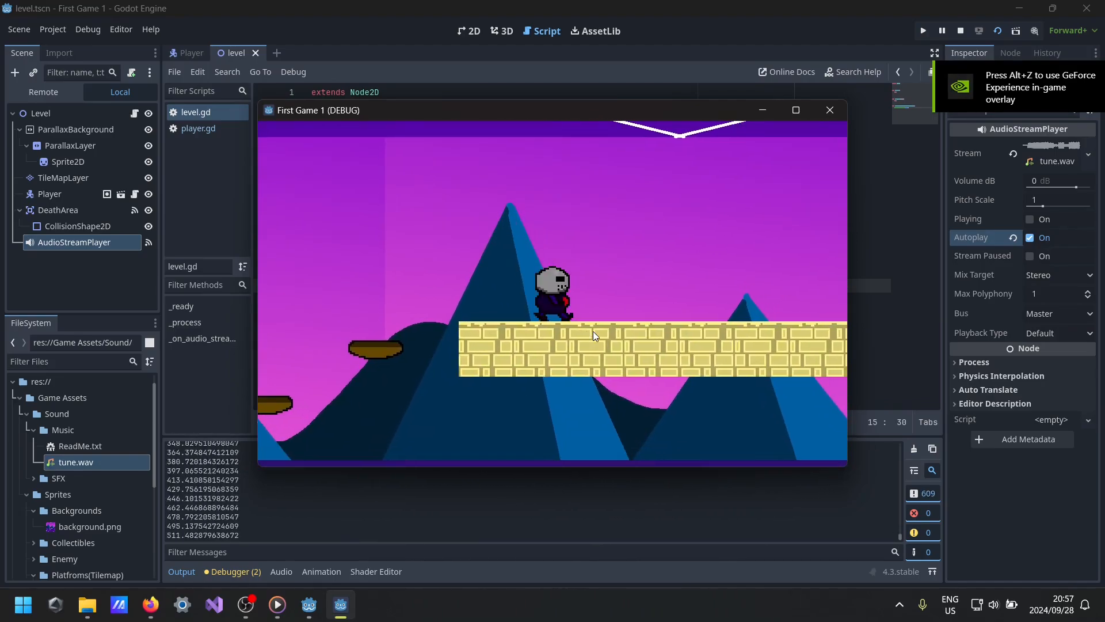
key("Right")
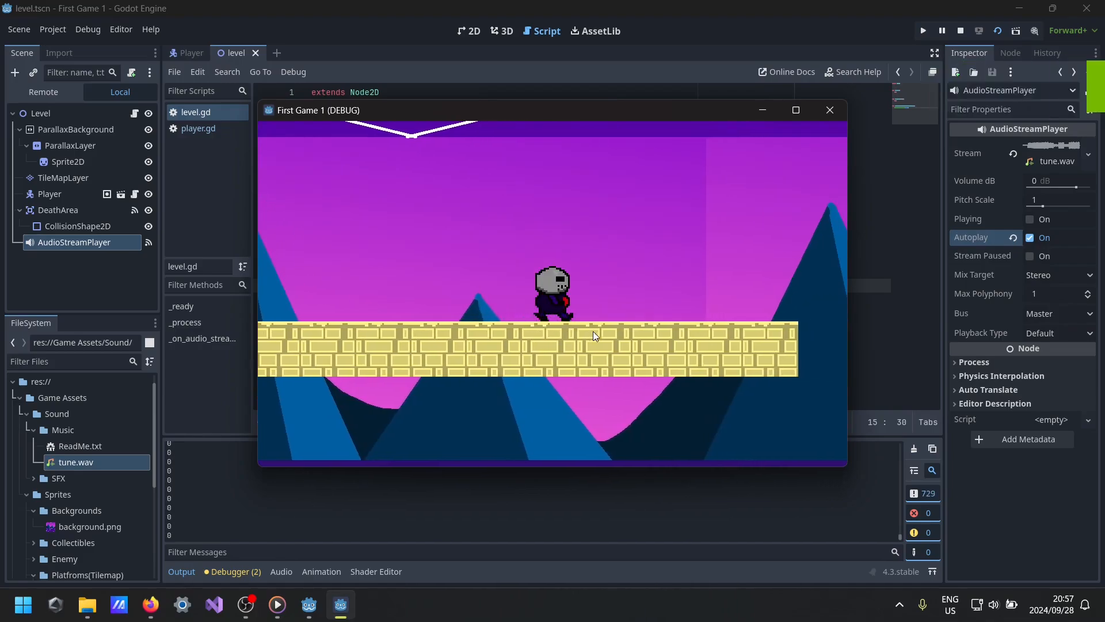
key("Right")
- Bring the character back to the starting ground with a few jumps and close the running game
key("Left")
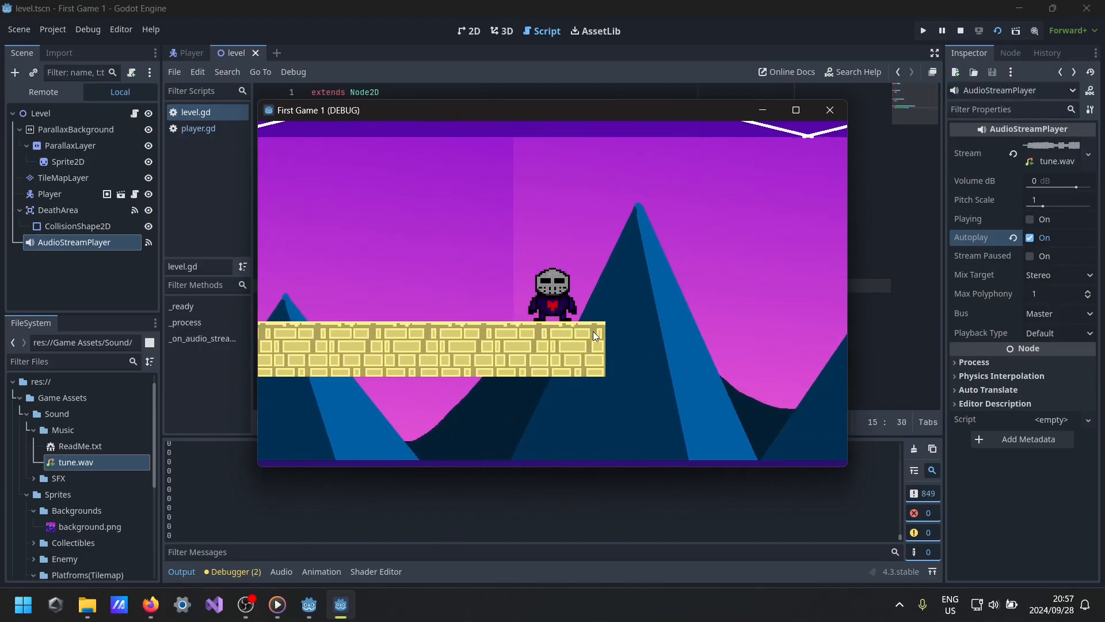
key("space")
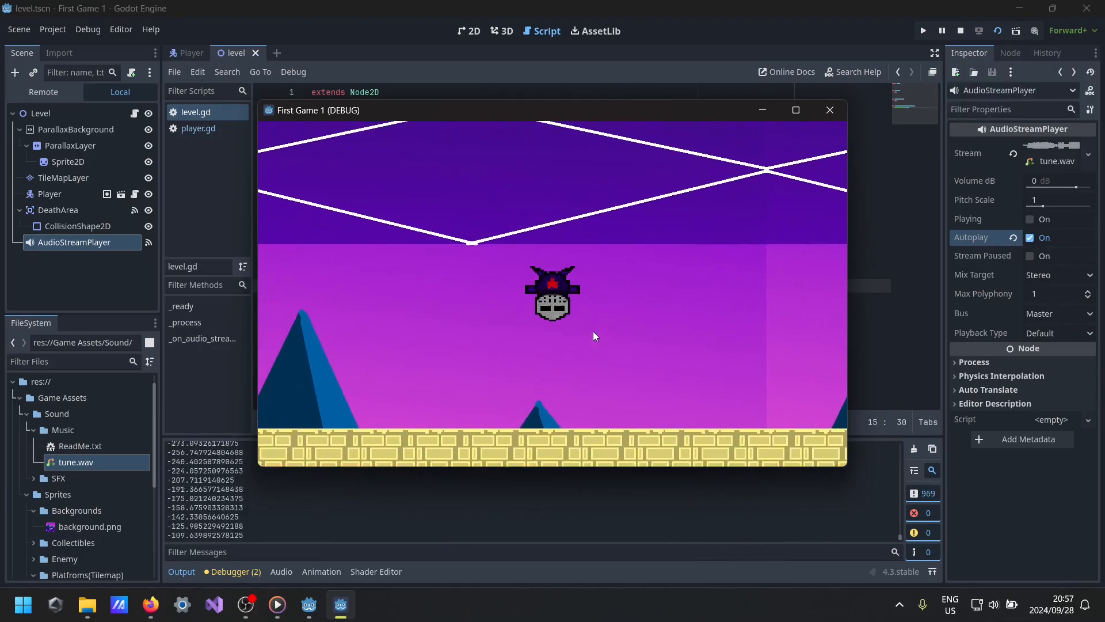
key("Left")
key("space")
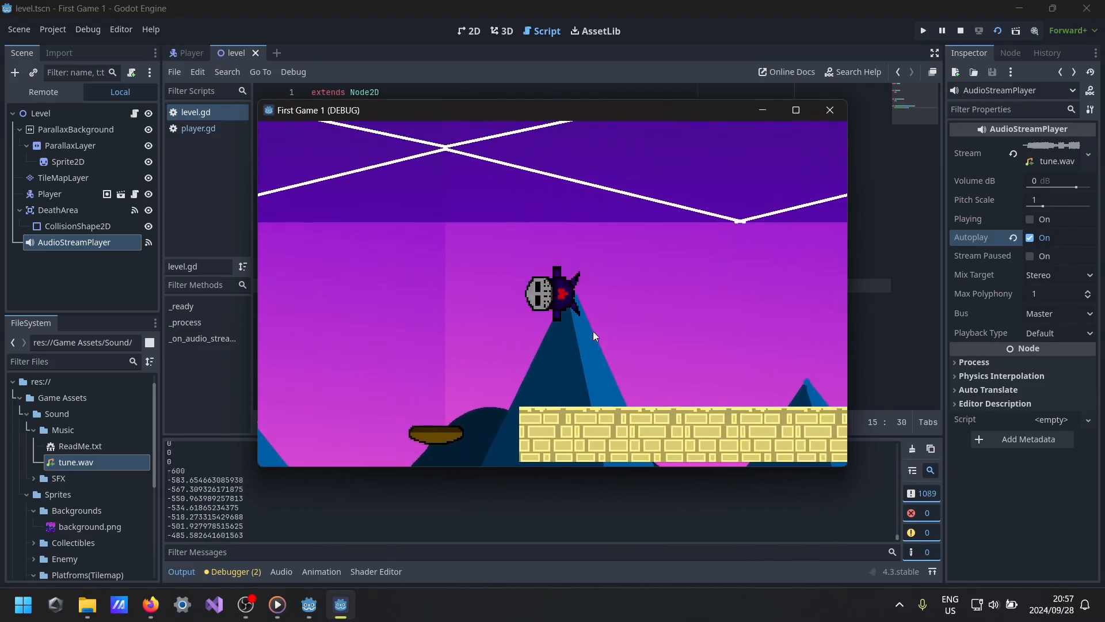
key("Left")
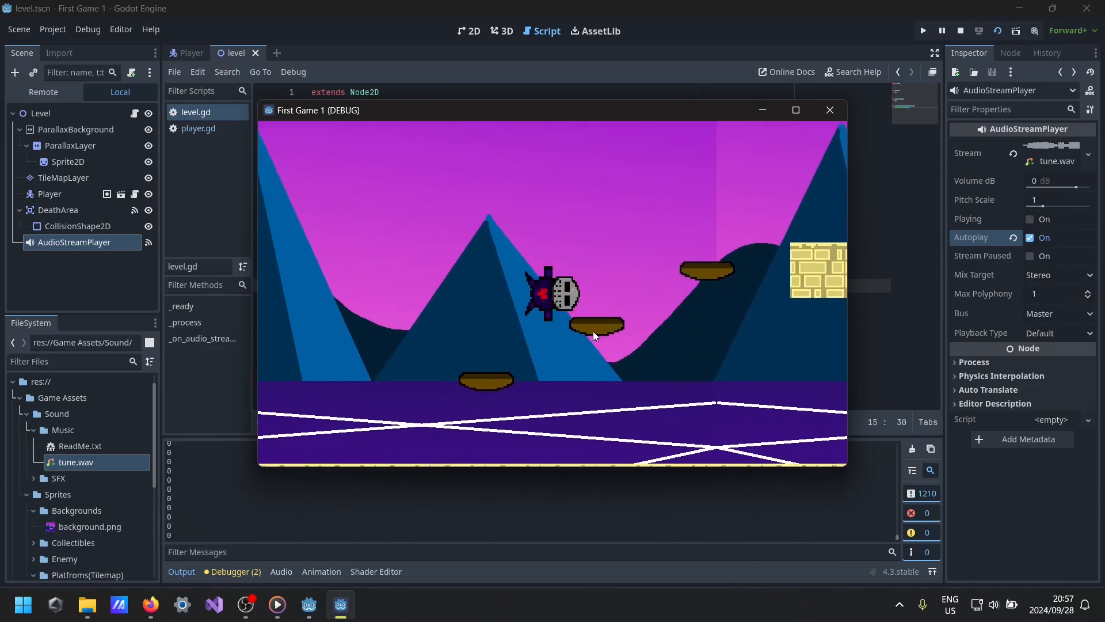
key("Left")
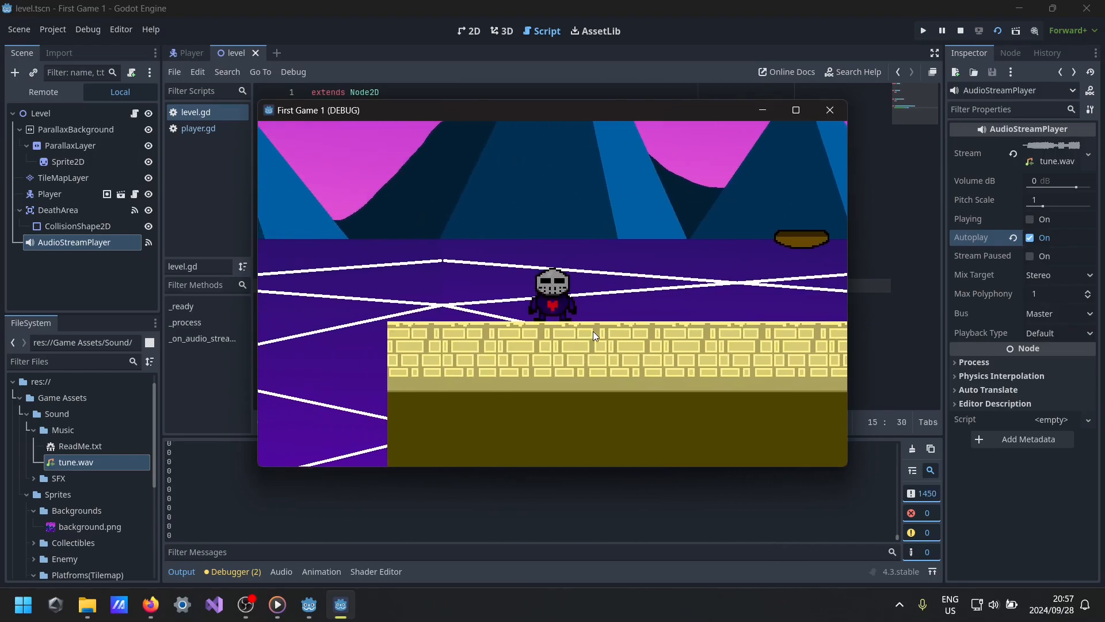
left_click(829, 110)
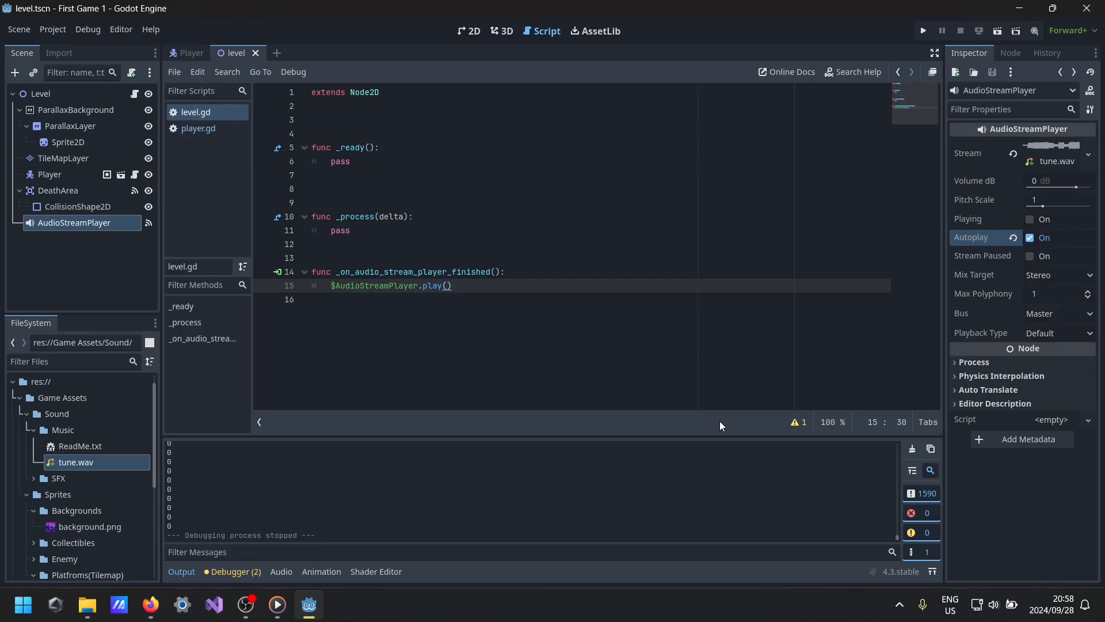
- Create a new scene with a CharacterBody2D as its root node
left_click(23, 31)
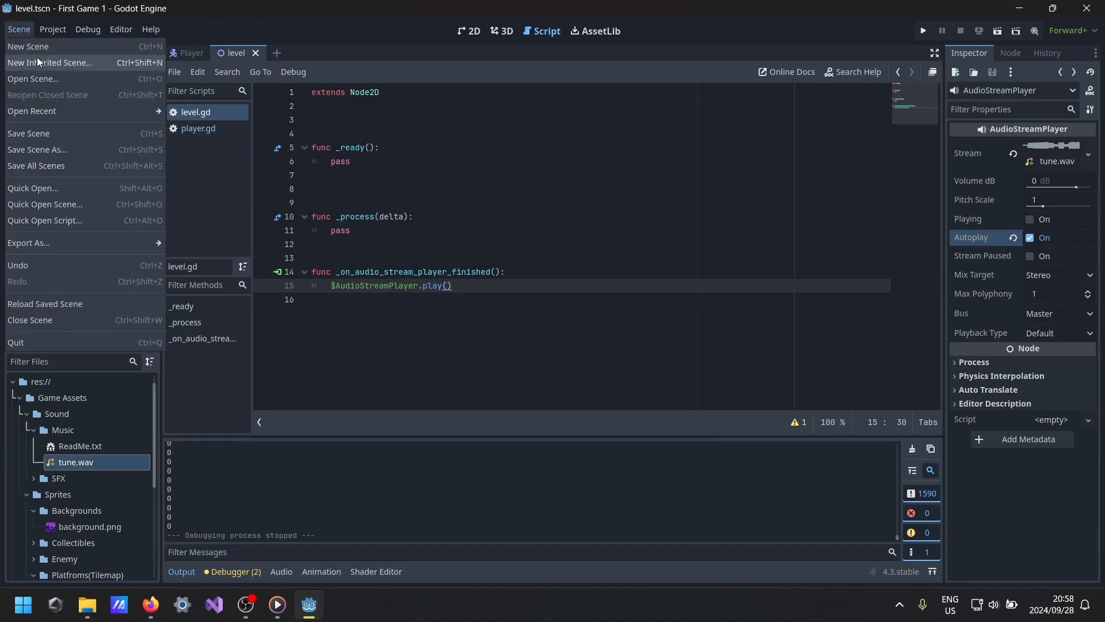
left_click(35, 50)
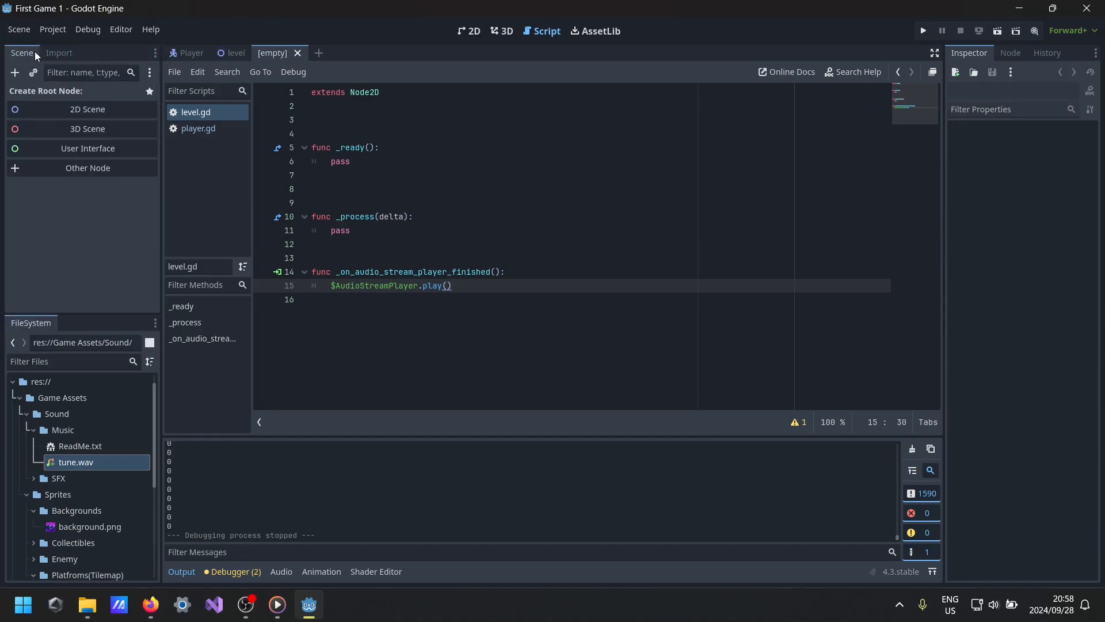
left_click(73, 172)
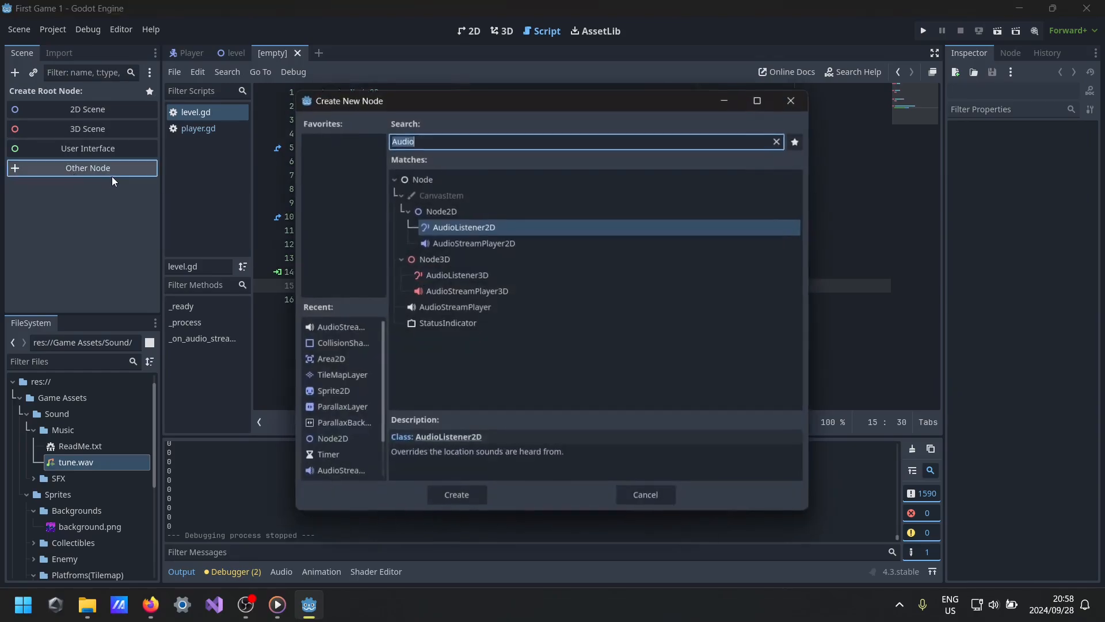
key("BackSpace")
type("charac")
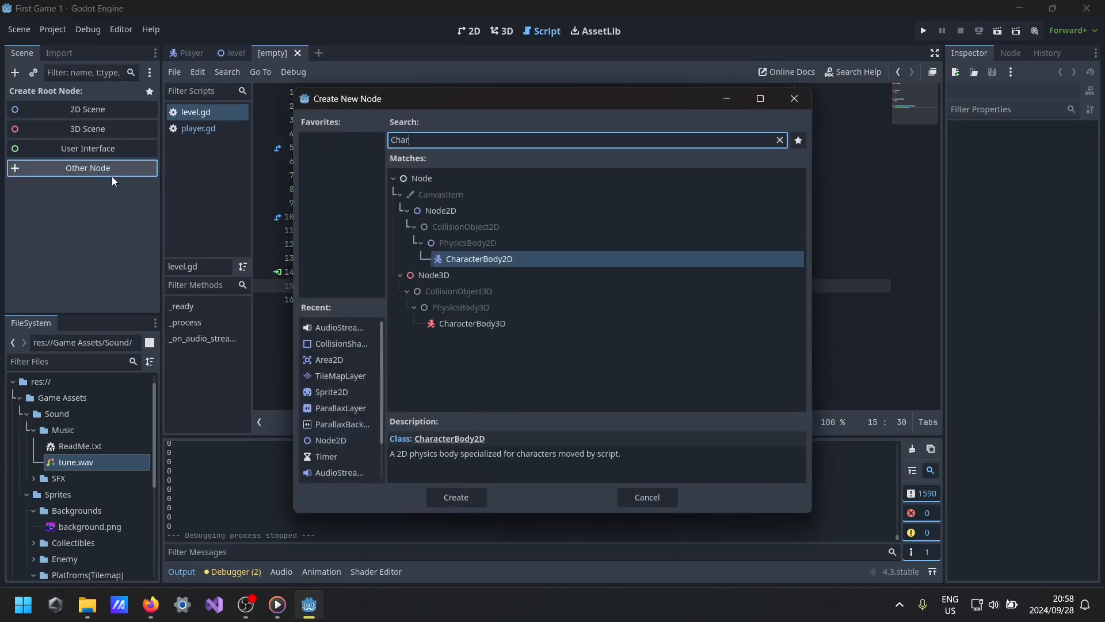
key("Return")
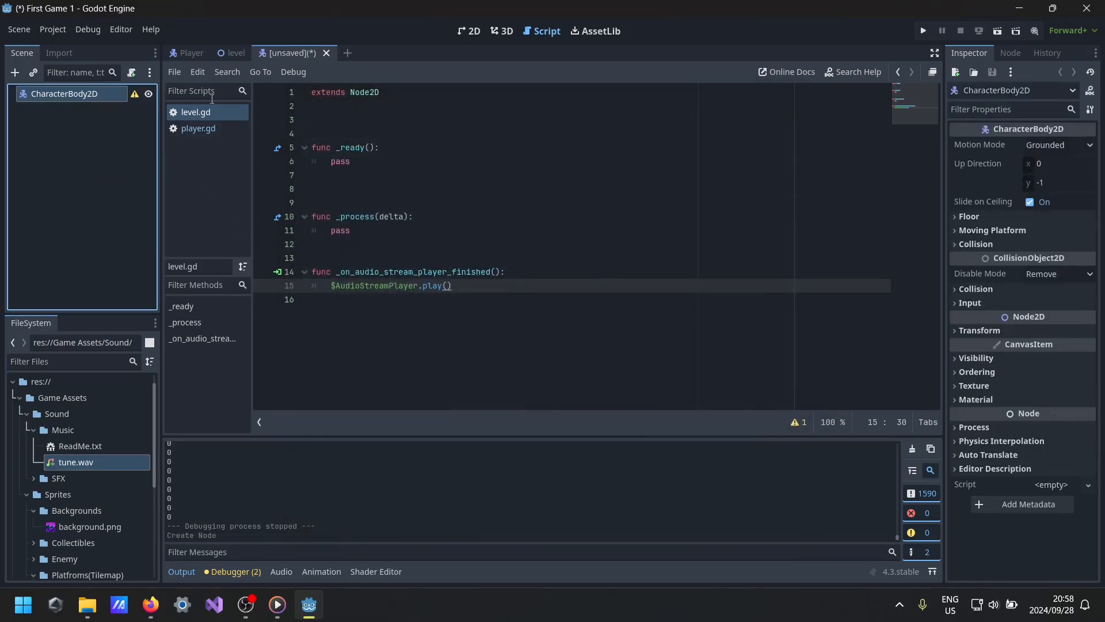
- Rename the CharacterBody2D root node to Enemy
left_click(62, 95)
left_click(62, 95)
left_click_drag(94, 96, 1, 107)
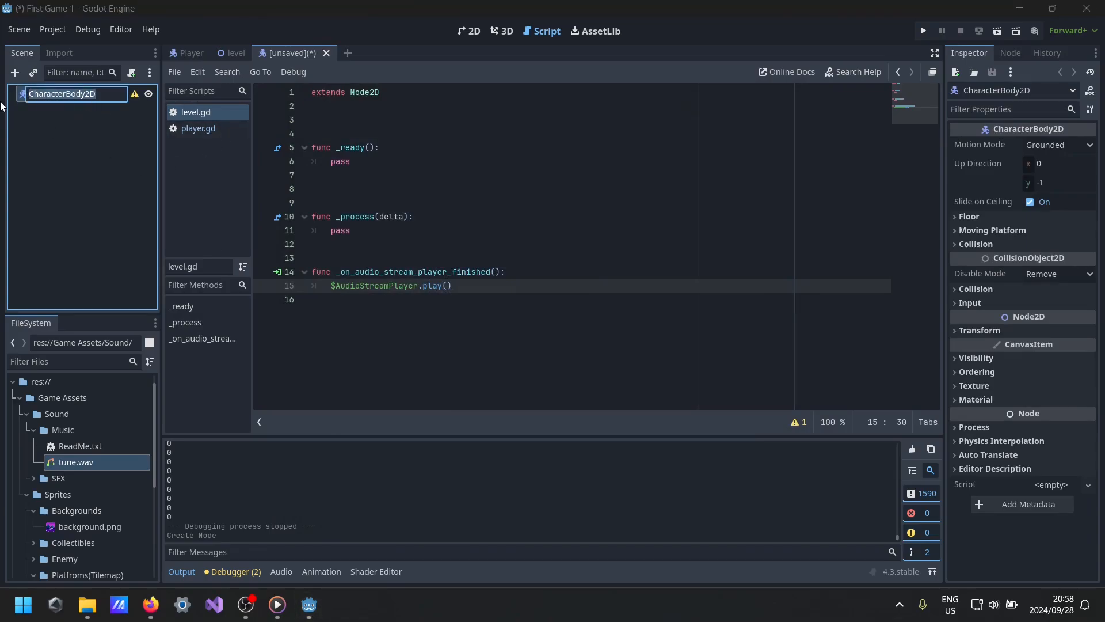
type("Enemy")
key("Return")
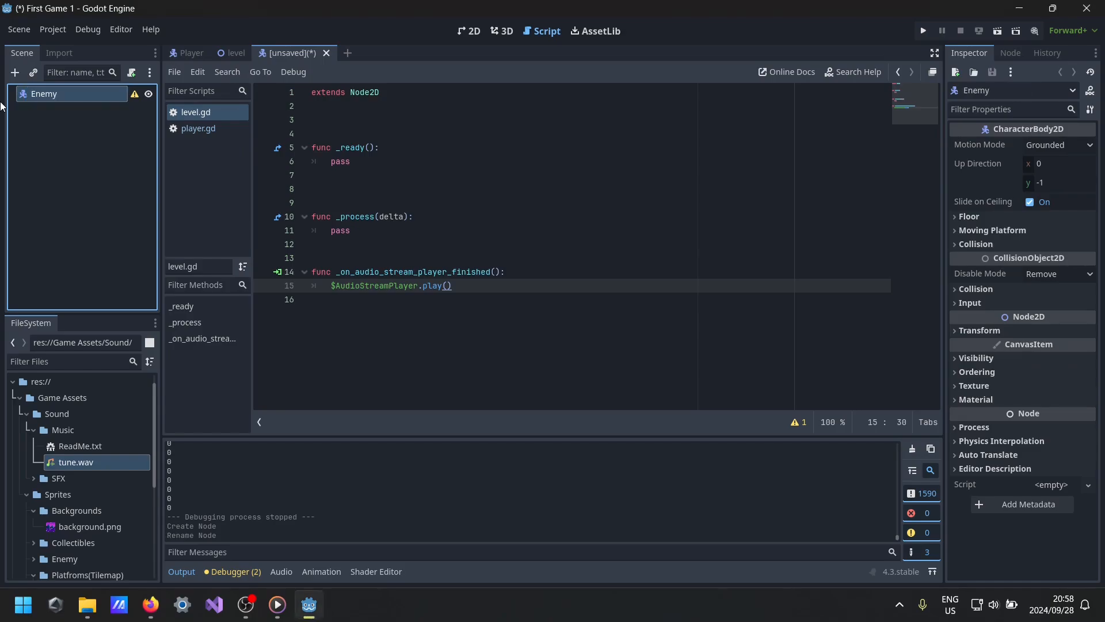
- Save the new scene as enemy.tscn in the Scenes folder
key("ctrl+s")
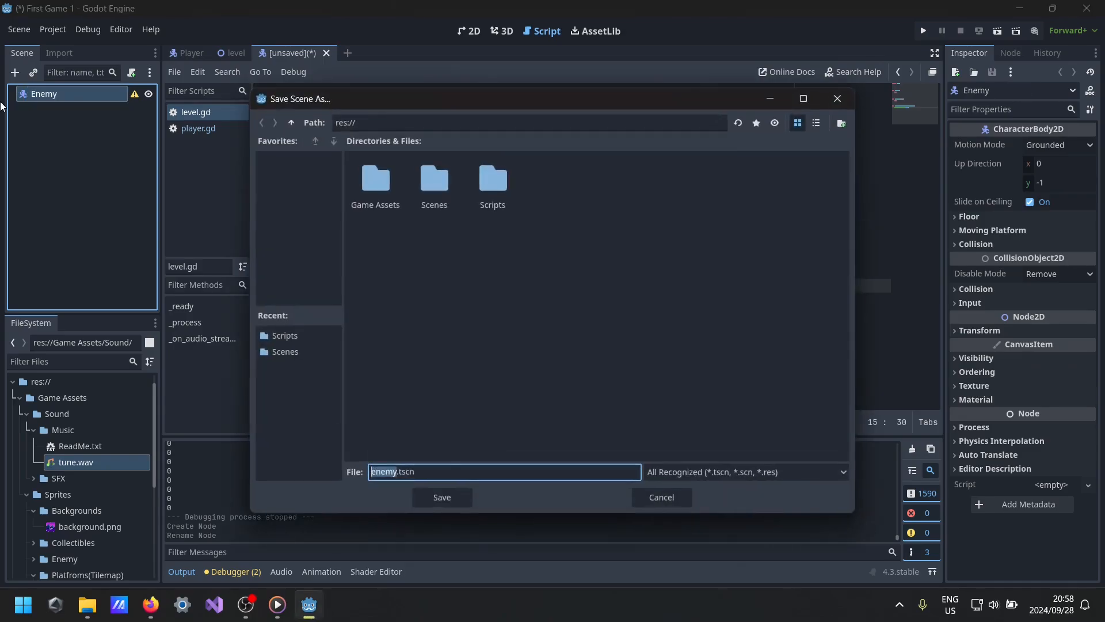
double_click(435, 190)
left_click(450, 502)
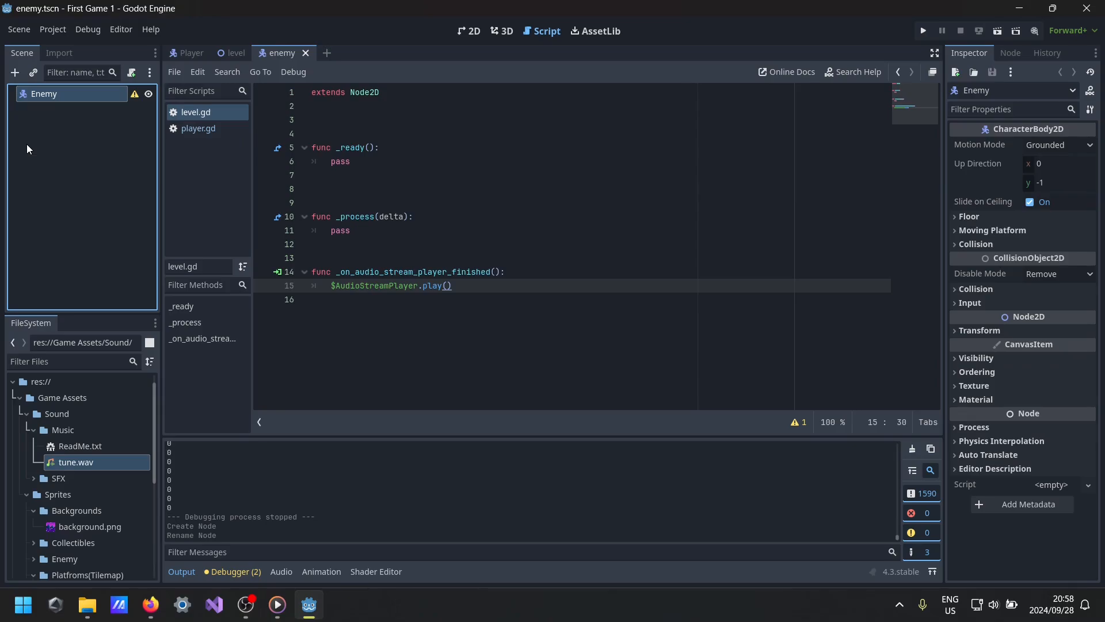
- Add a CollisionShape2D child node to the Enemy root
left_click(15, 73)
type("c")
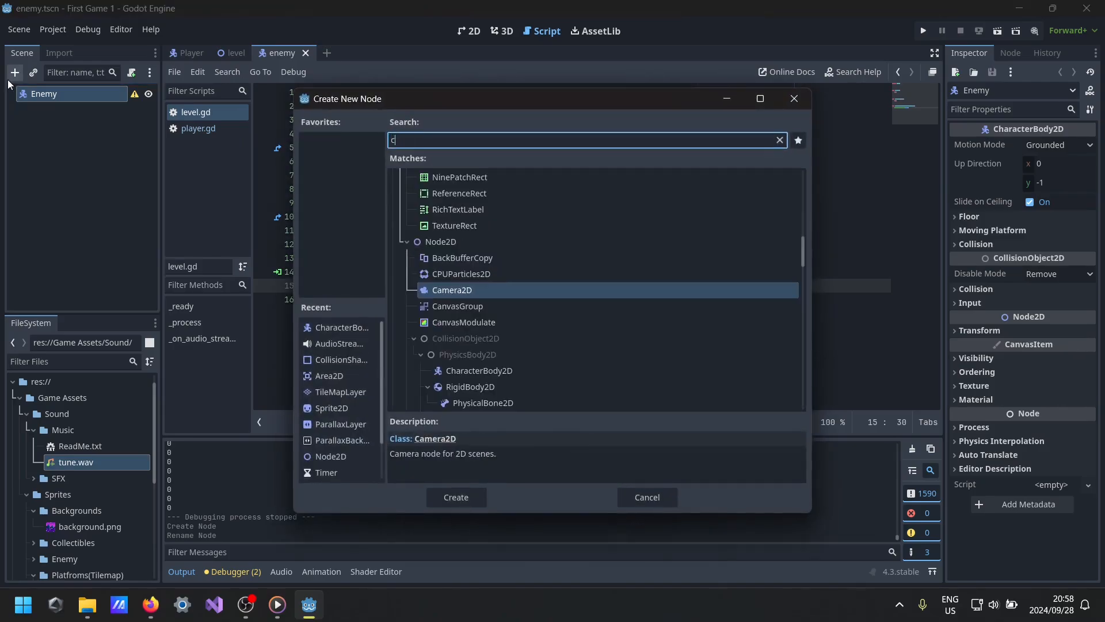
type("oll")
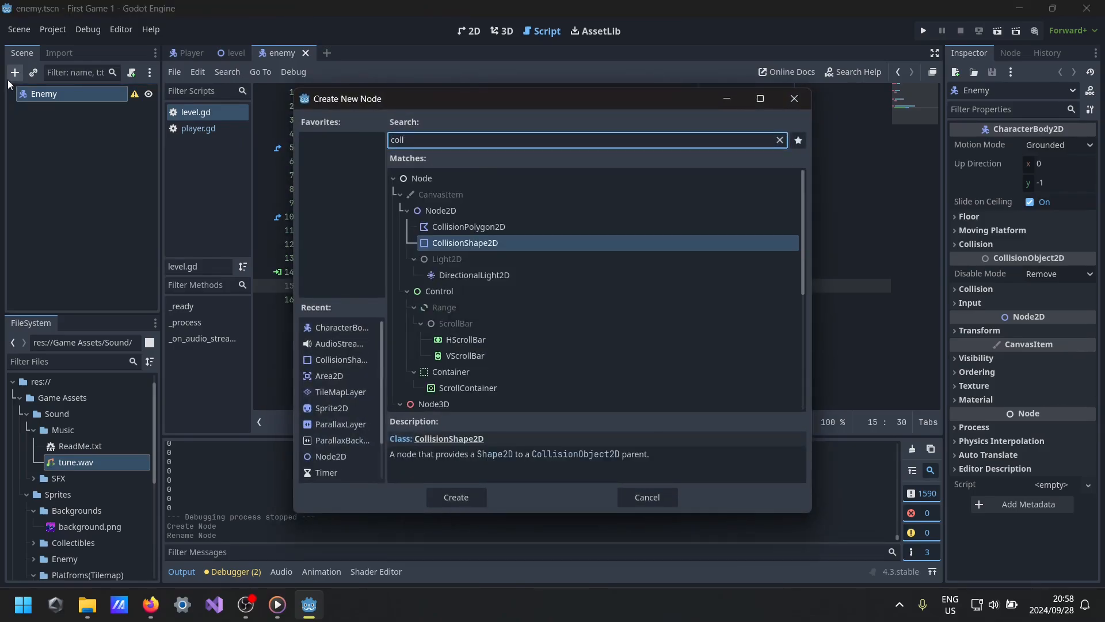
key("Return")
- Add an AnimatedSprite2D child node to the Enemy root
key("Up")
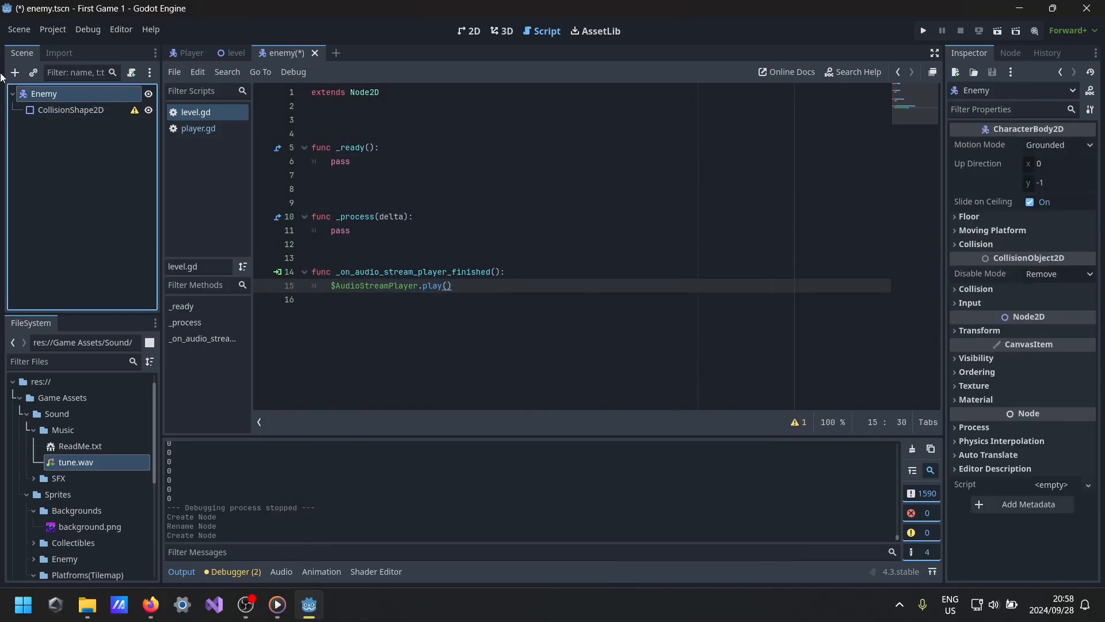
left_click(15, 73)
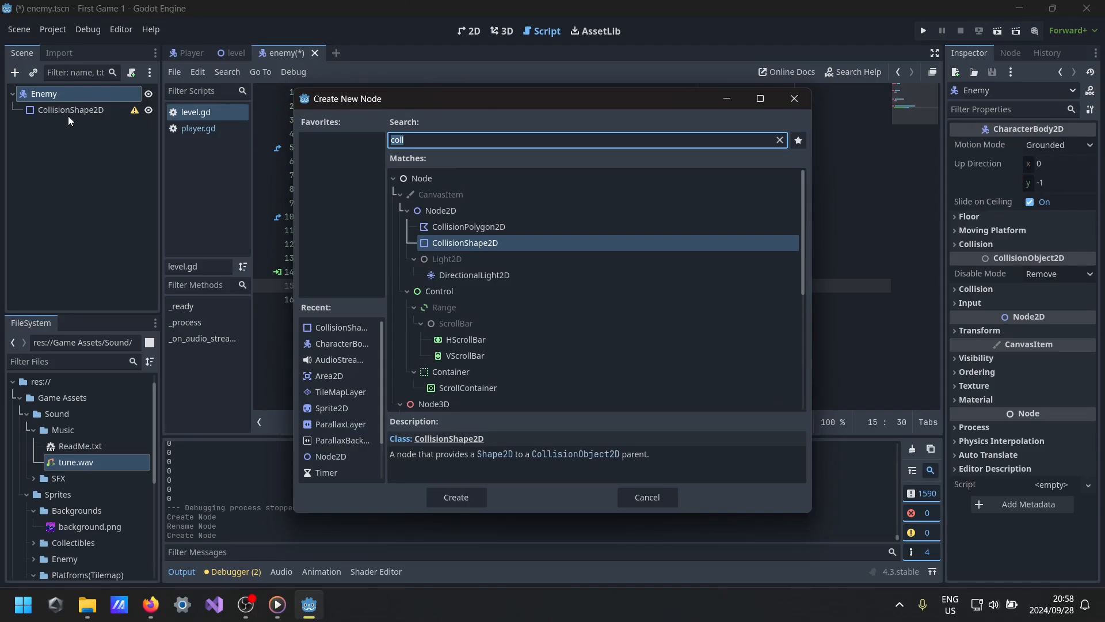
type("anim")
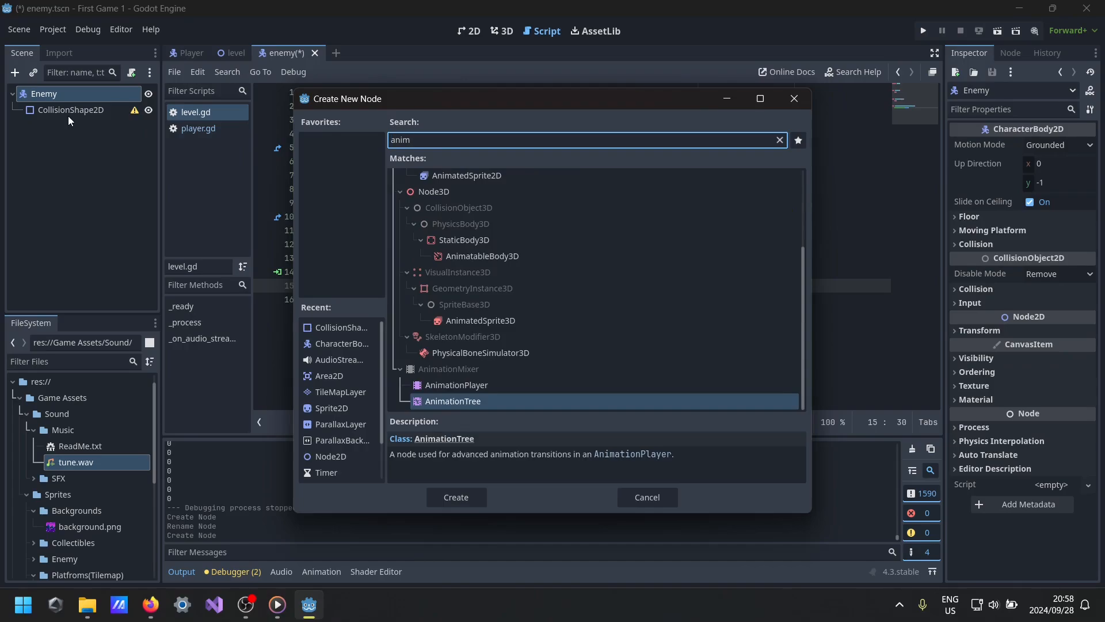
left_click(466, 175)
left_click(458, 502)
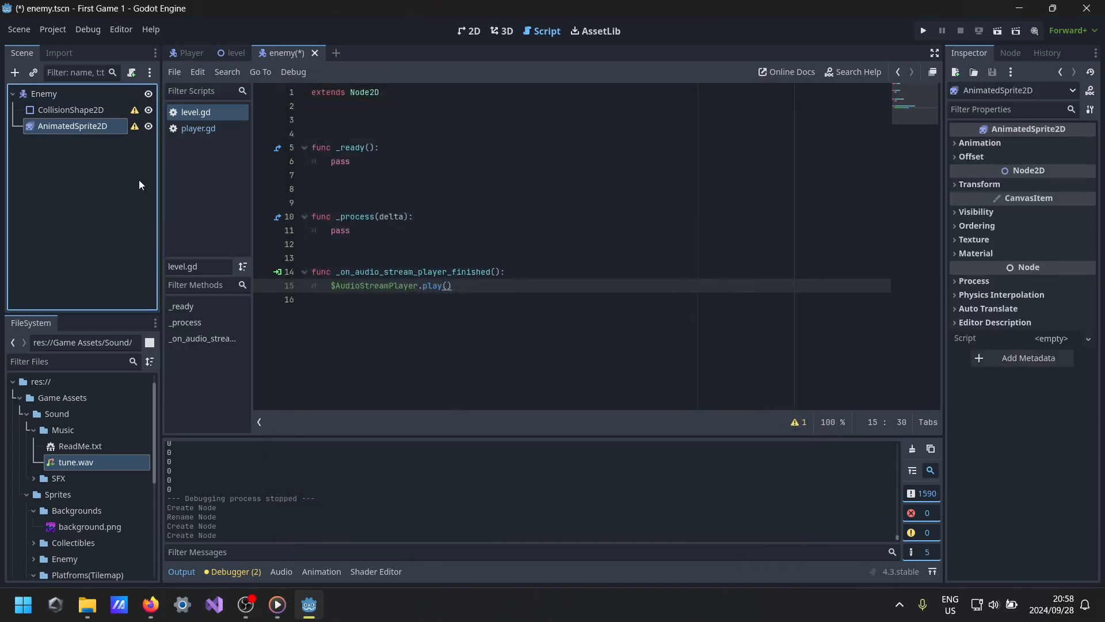
- Reorder the Enemy's children so the AnimatedSprite2D sits above the CollisionShape2D
left_click_drag(77, 133, 81, 100)
left_click(84, 120)
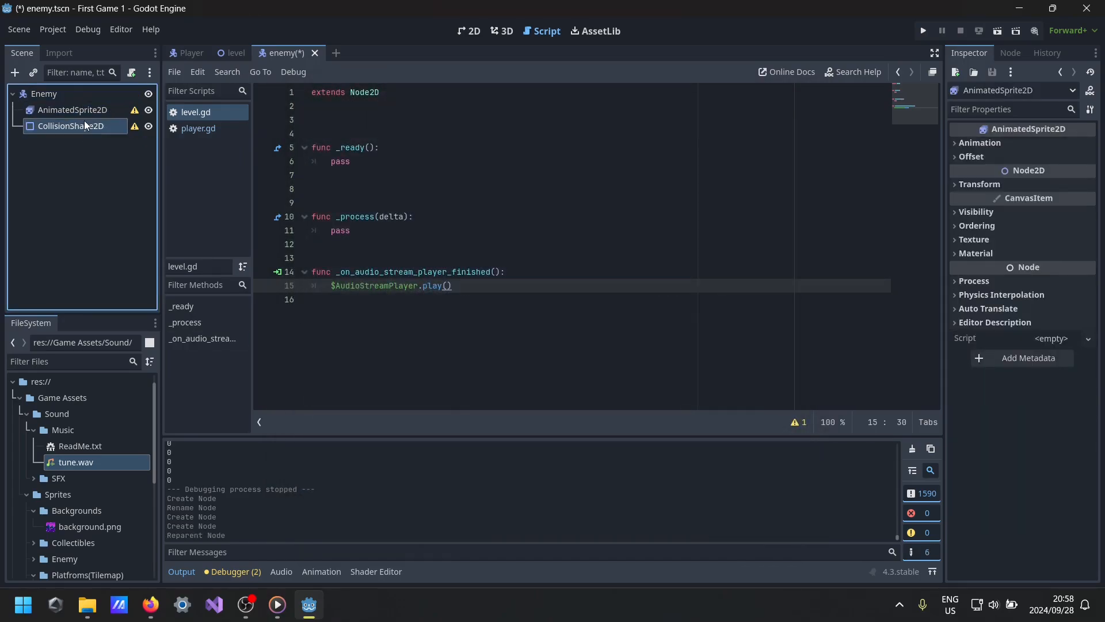
left_click(88, 110)
left_click(82, 95)
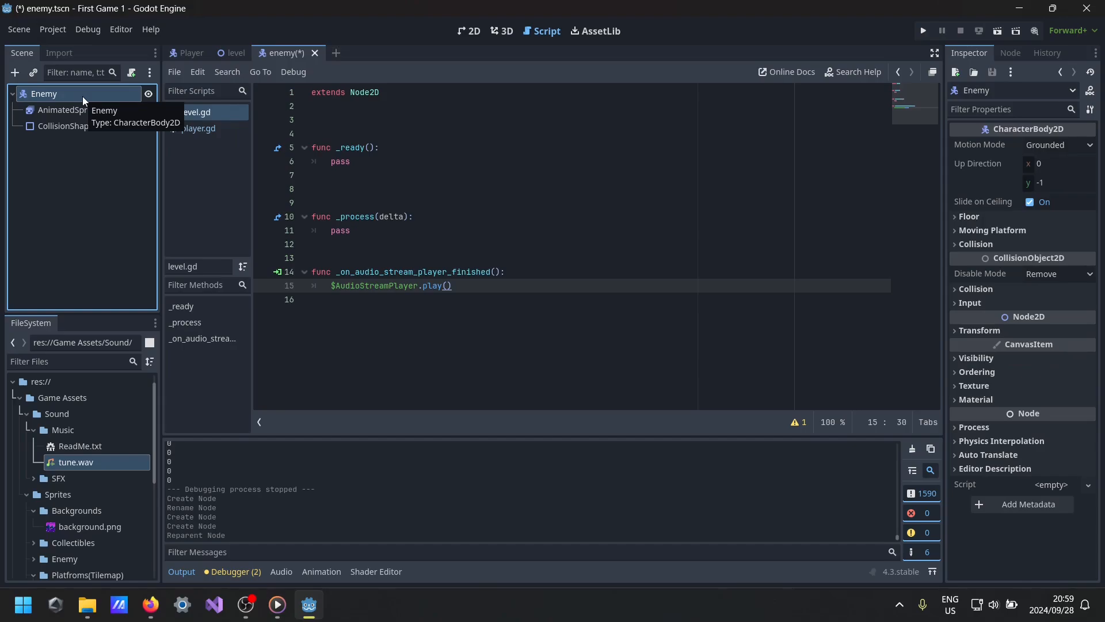
- Expand the Animation properties of the Enemy's AnimatedSprite2D node
left_click(86, 111)
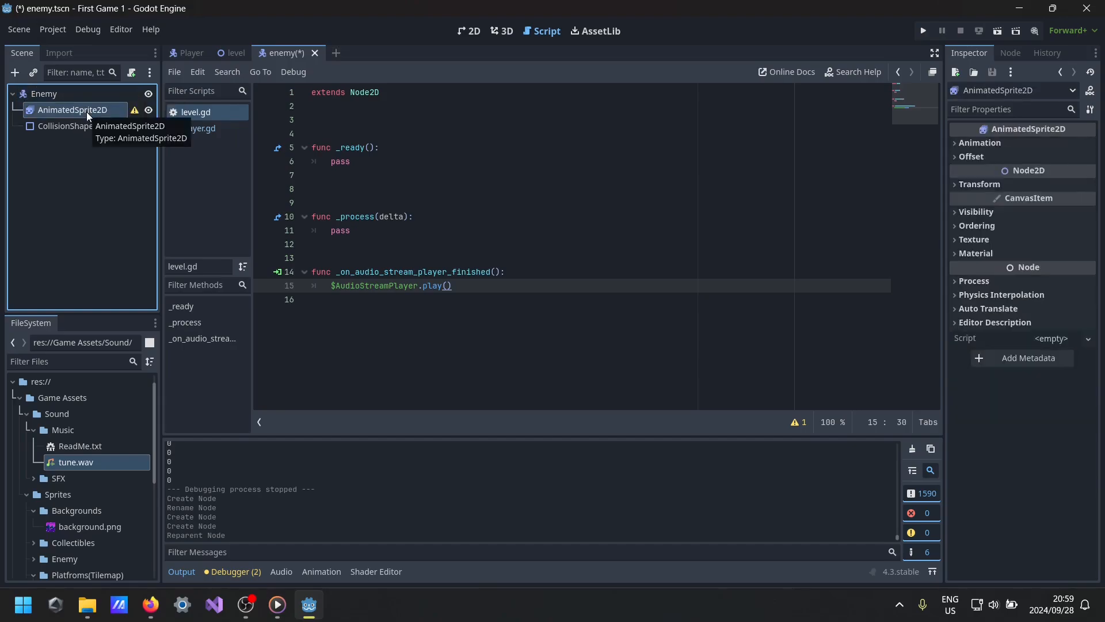
scroll(50, 450, "down", 2)
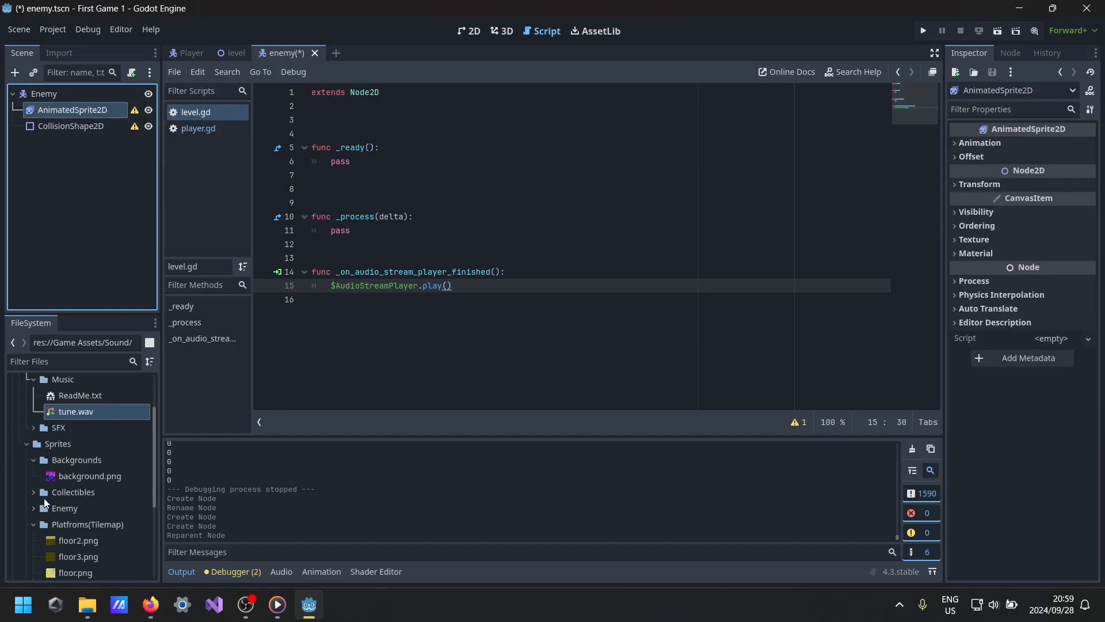
scroll(44, 497, "down", 2)
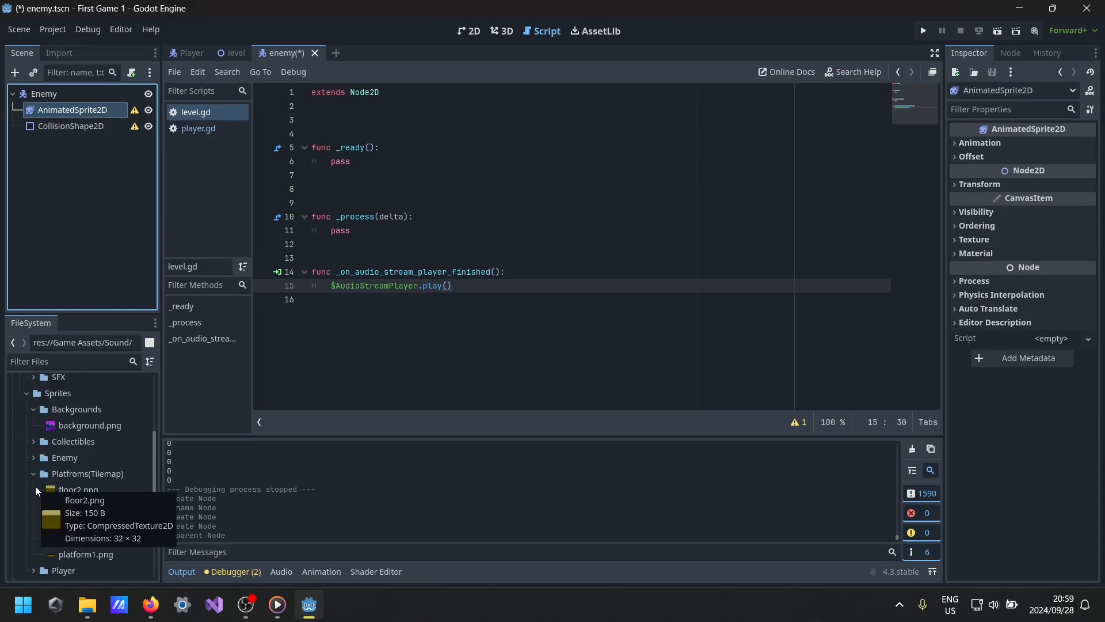
left_click(99, 125)
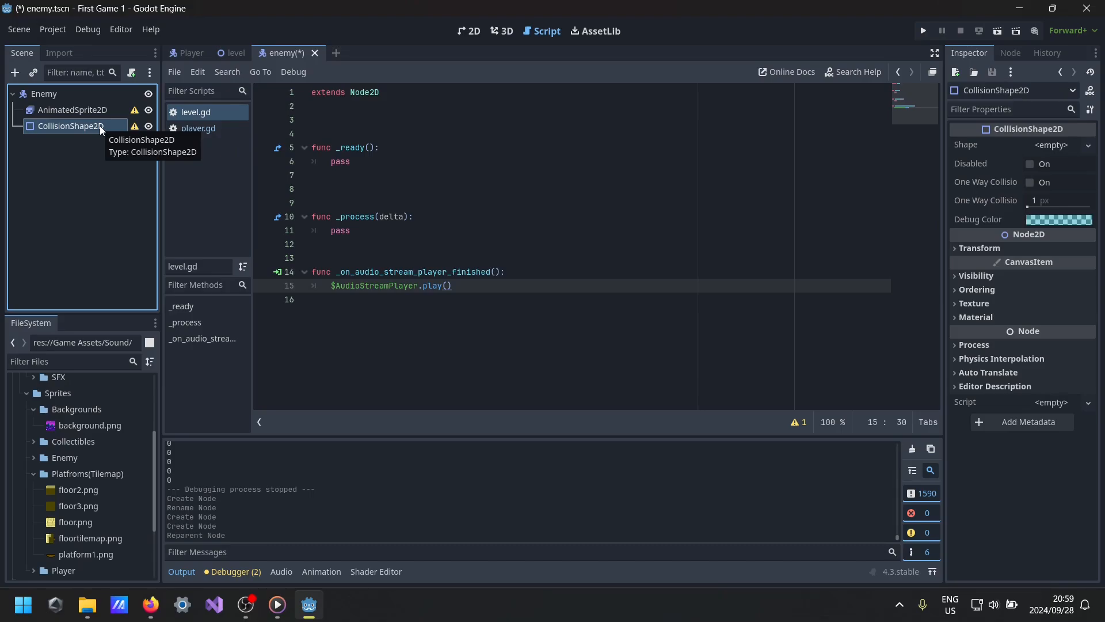
left_click(84, 110)
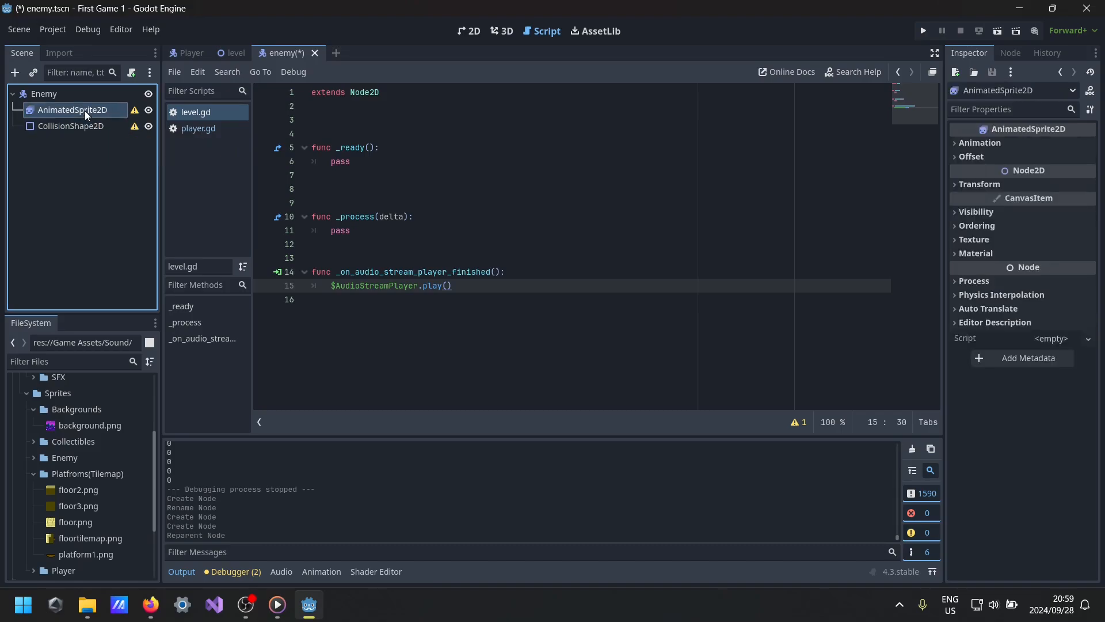
left_click(955, 143)
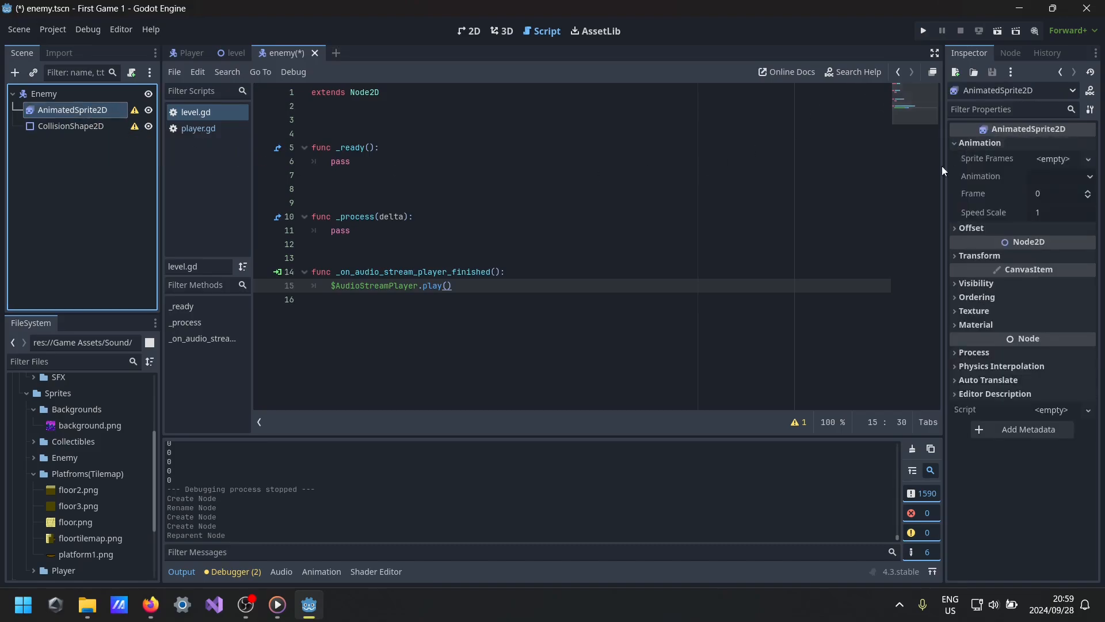
- Assign a new SpriteFrames resource to the enemy's AnimatedSprite2D and open it for editing
left_click(34, 459)
scroll(66, 471, "down", 2)
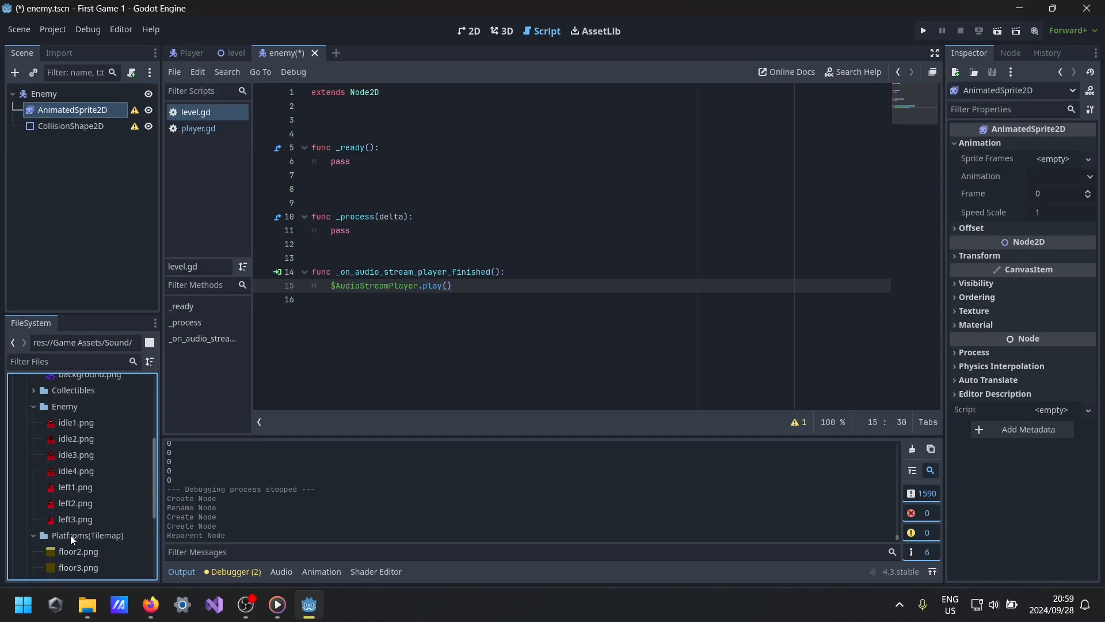
left_click(1041, 158)
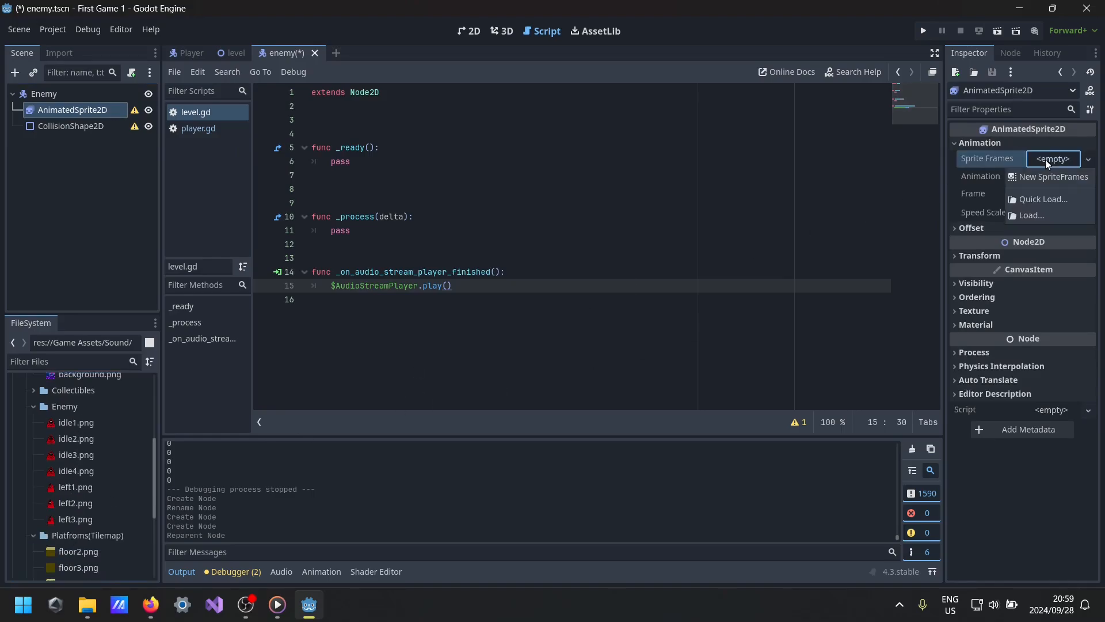
left_click(1044, 174)
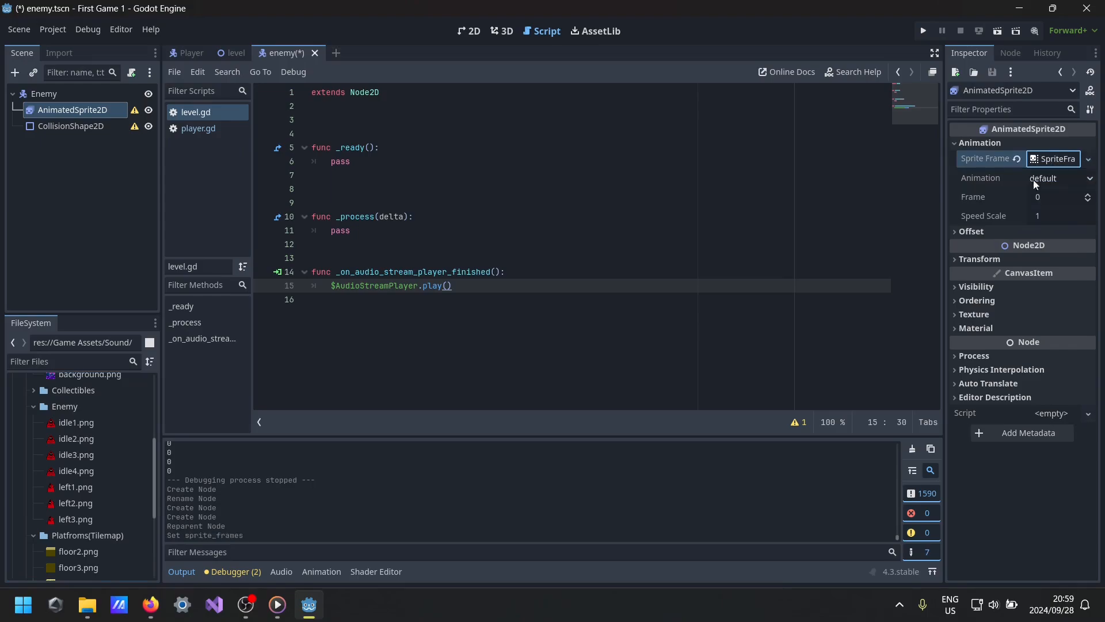
left_click(320, 572)
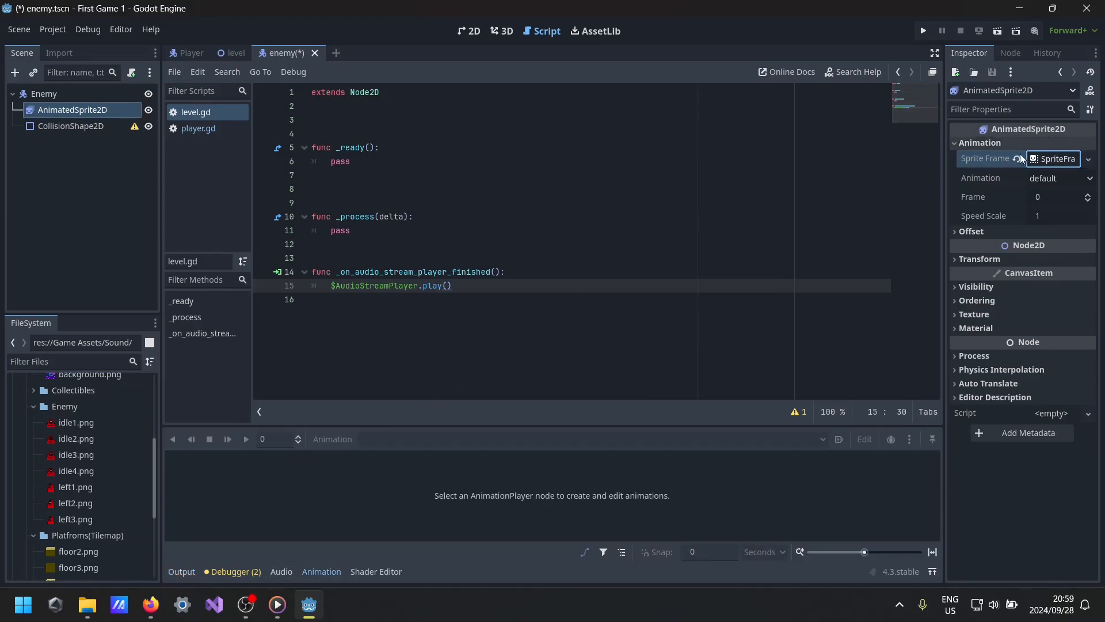
left_click(1053, 159)
- Rename the default animation of the enemy's sprite frames to "idle"
double_click(196, 459)
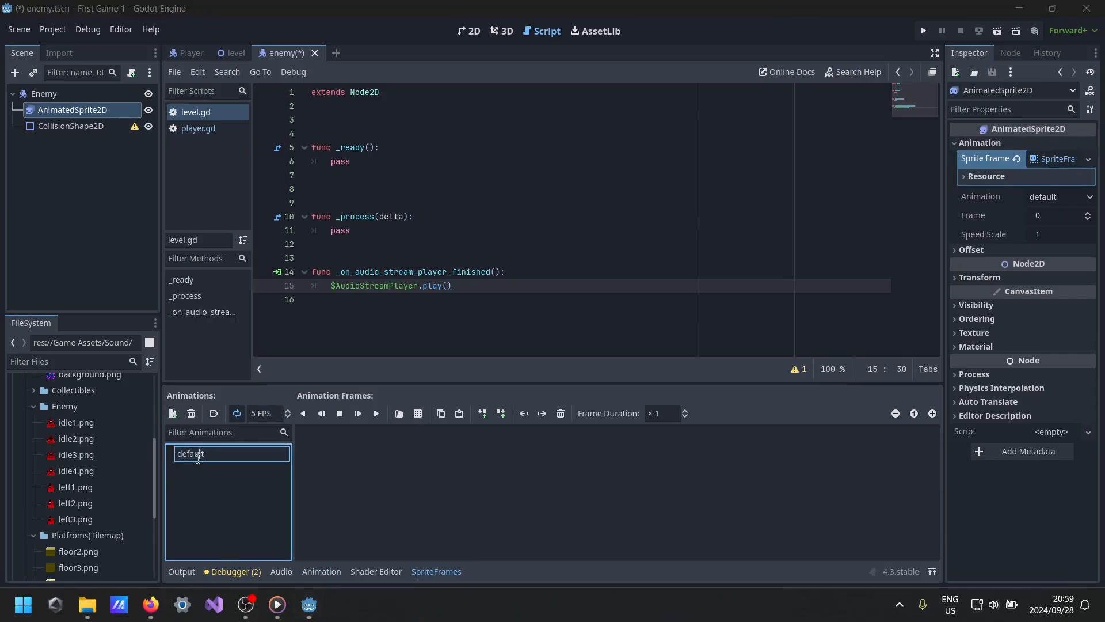
left_click_drag(208, 459, 2, 459)
type("idle")
key("Return")
- Add idle1.png through idle4.png from the Enemy sprites folder as frames of the idle animation
left_click(75, 423)
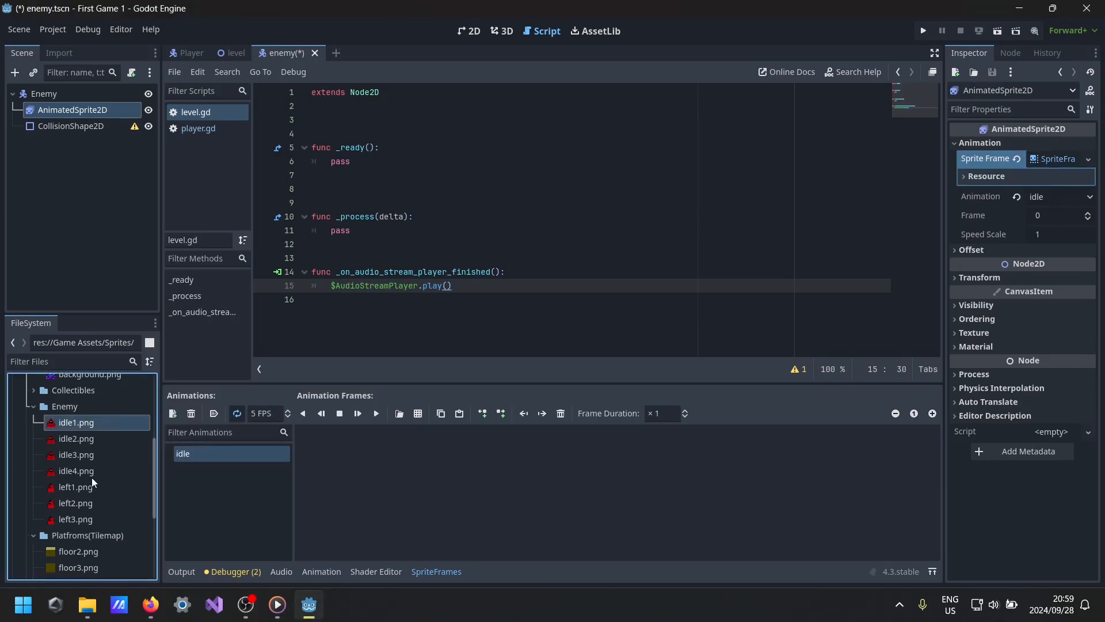
left_click(86, 471, "shift")
left_click_drag(87, 471, 354, 511)
left_click(241, 510)
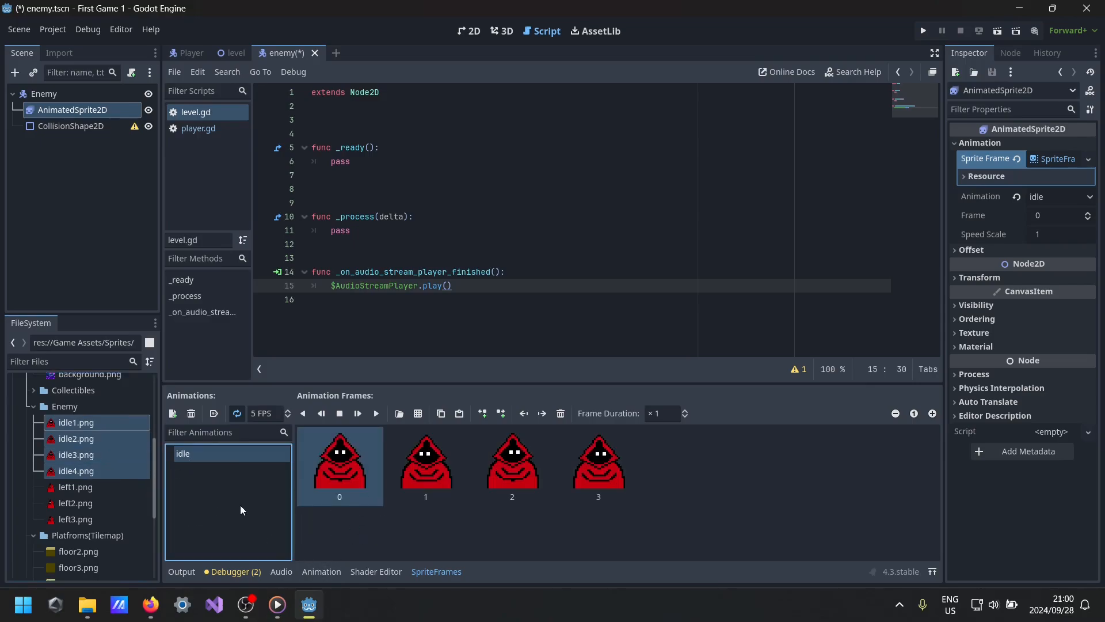
- Create a second animation for the enemy and name it "left"
left_click(172, 413)
double_click(241, 468)
key("BackSpace")
key("BackSpace")
key("BackSpace")
key("BackSpace")
key("BackSpace")
key("BackSpace")
key("BackSpace")
key("BackSpace")
key("BackSpace")
key("BackSpace")
key("BackSpace")
key("BackSpace")
key("BackSpace")
type("left")
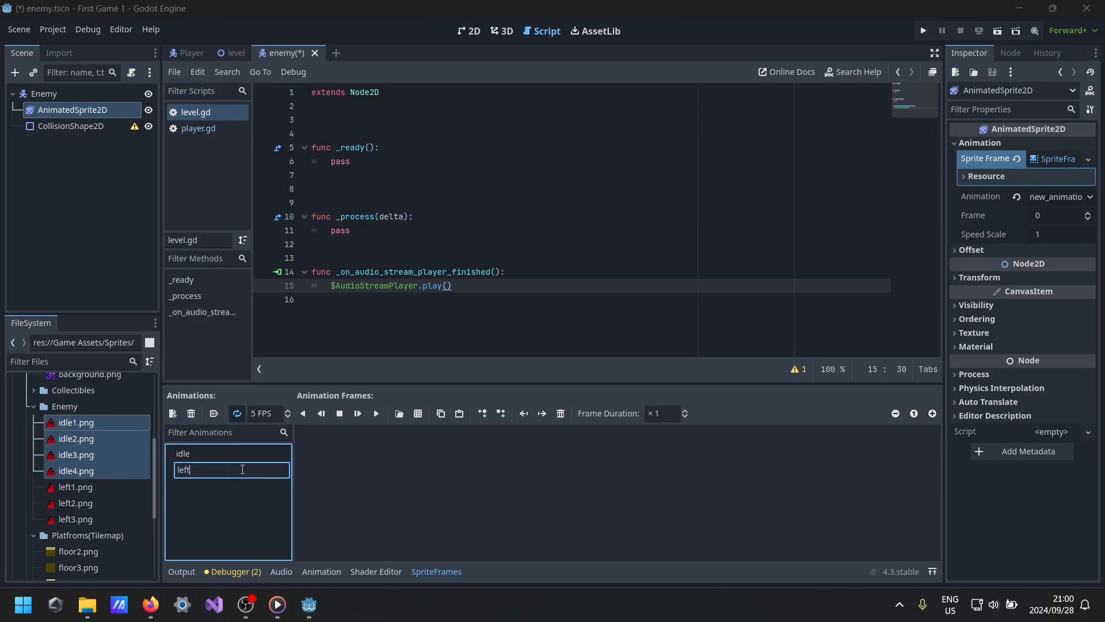
key("Return")
- Add left1.png through left3.png from the Enemy sprites folder as frames of the left animation
left_click(81, 487)
left_click(86, 519, "shift")
left_click_drag(92, 520, 415, 500)
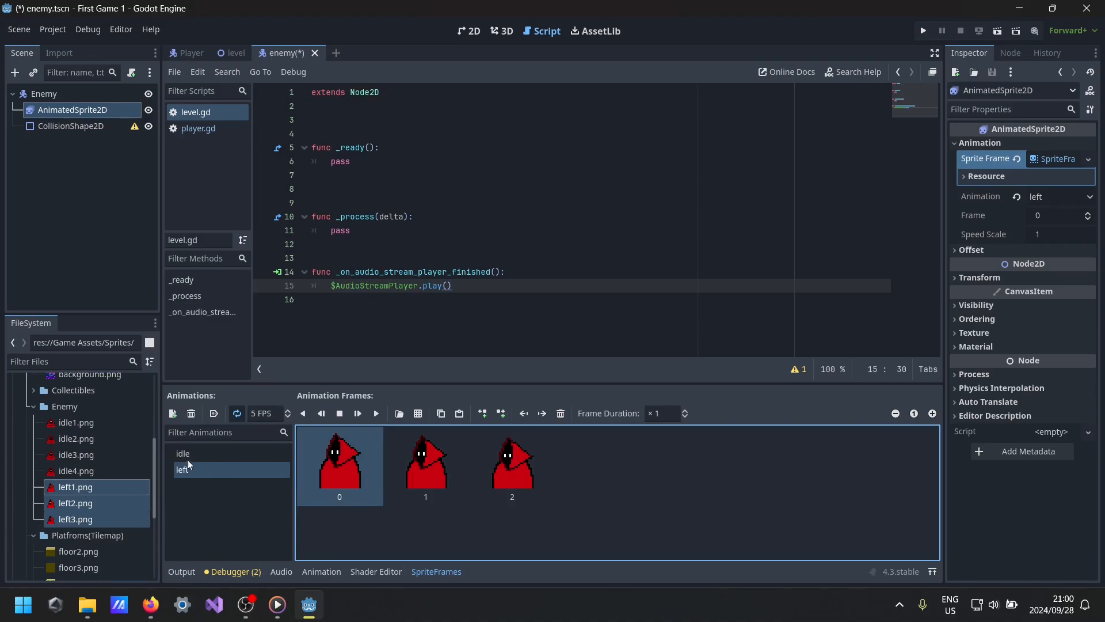
- Set the left animation's speed to 10 FPS
left_click(269, 415)
key("BackSpace")
type("10")
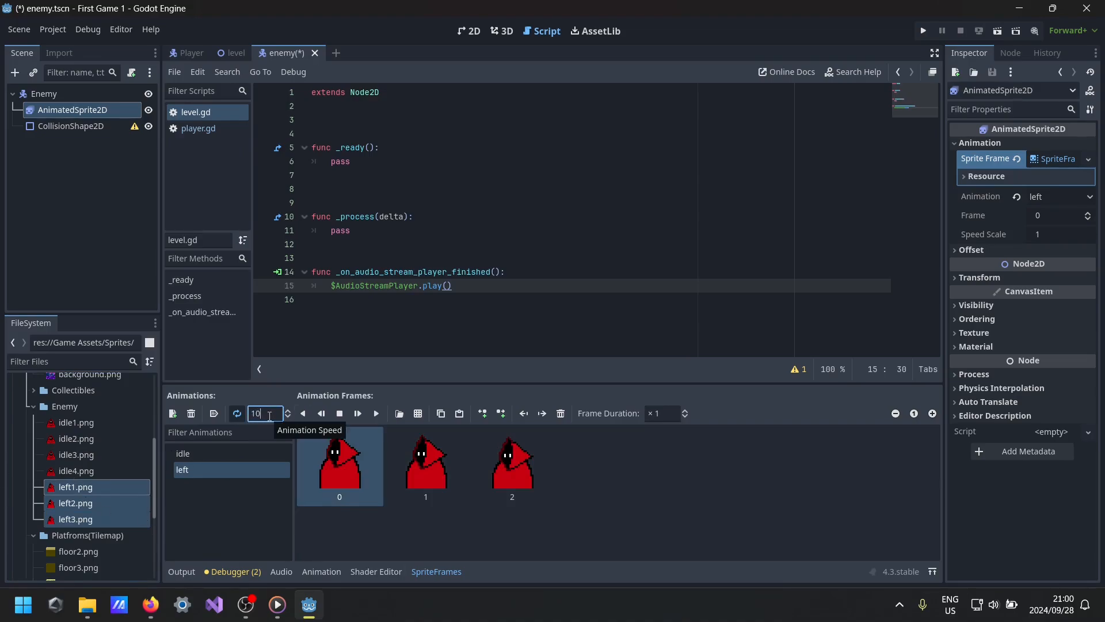
left_click(85, 468)
left_click(91, 435, "shift")
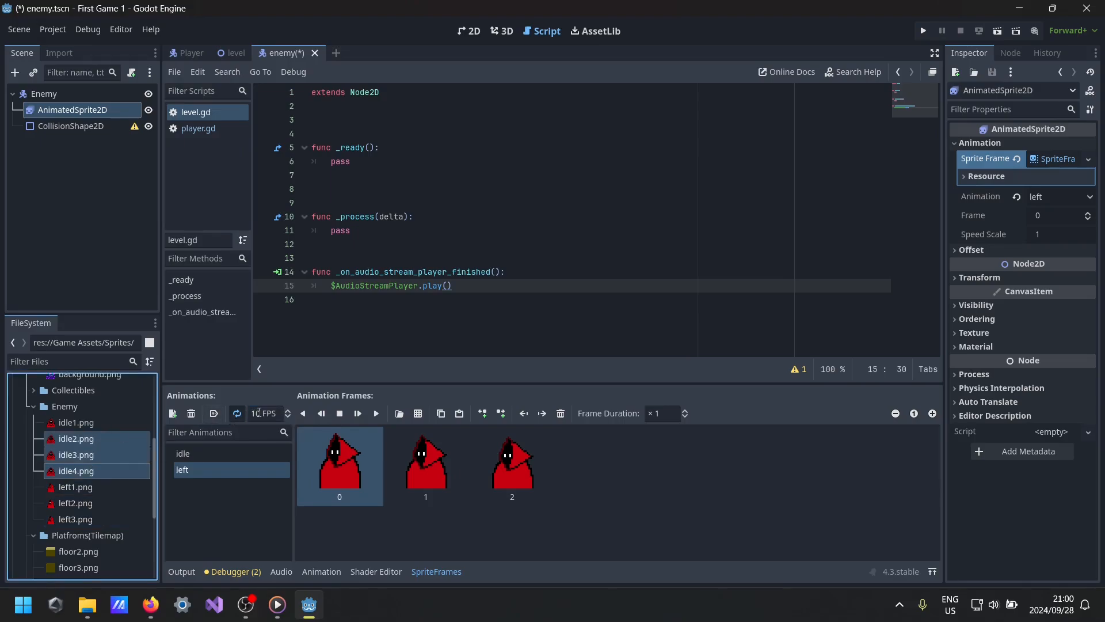
left_click(73, 425)
- Set the idle animation's speed to 3 FPS
left_click(183, 454)
left_click(276, 413)
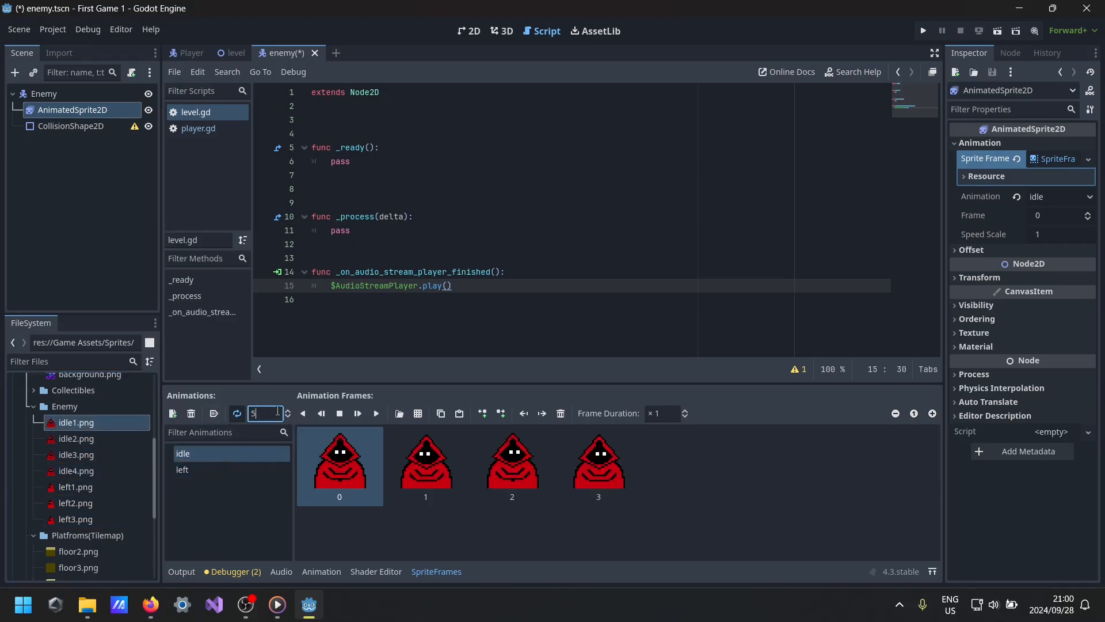
key("BackSpace")
type("3")
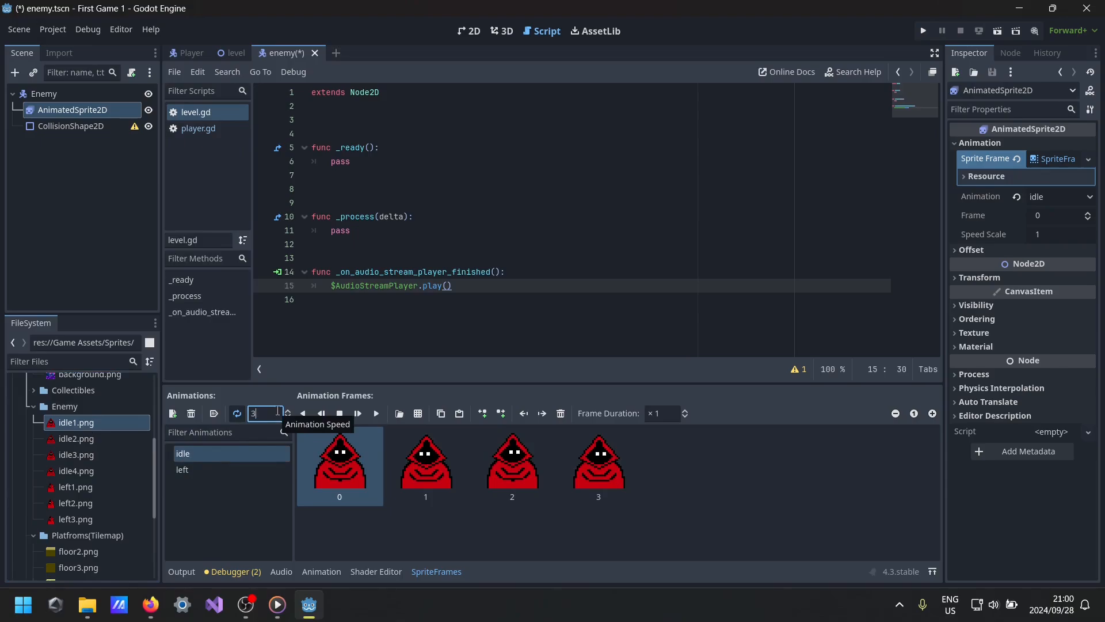
left_click(479, 541)
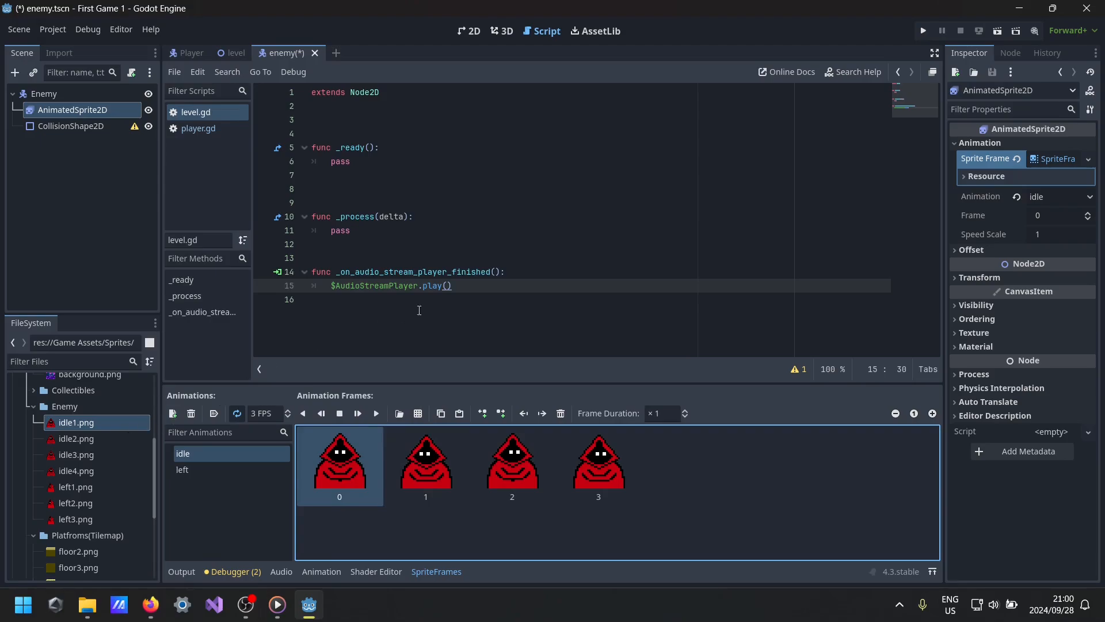
- Select the enemy's CollisionShape2D and examine the enemy sprite up close in the 2D workspace
left_click(95, 125)
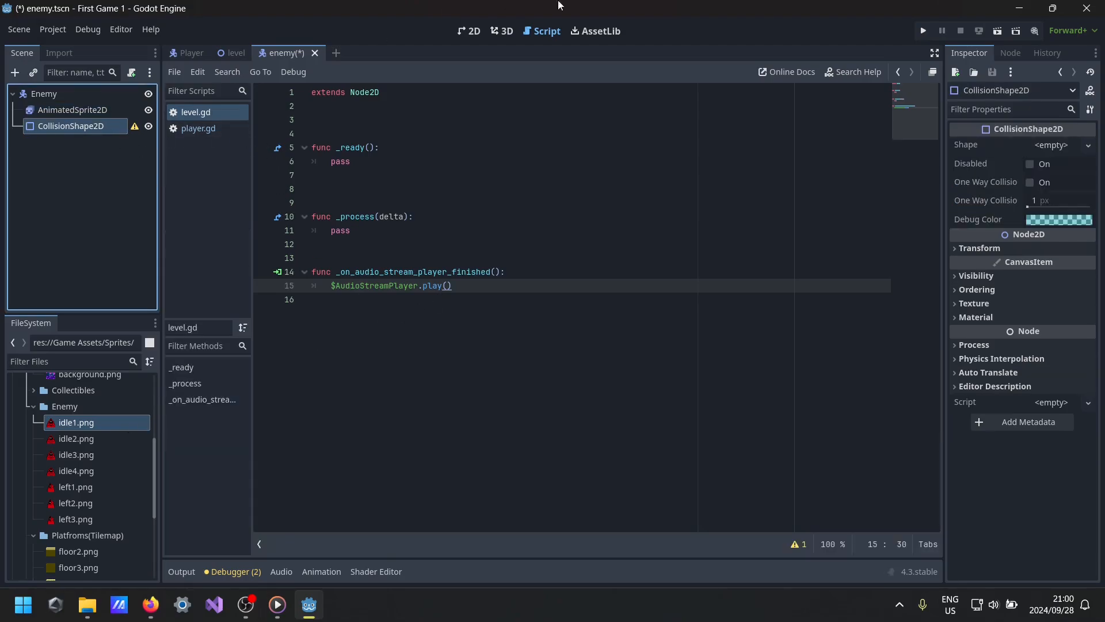
left_click(474, 33)
scroll(313, 253, "up", 6)
middle_click_drag(285, 240, 478, 396)
scroll(424, 363, "up", 7)
middle_click_drag(396, 305, 423, 376)
scroll(448, 308, "up", 13)
middle_click_drag(646, 242, 583, 354)
scroll(576, 372, "up", 3)
middle_click_drag(449, 428, 536, 399)
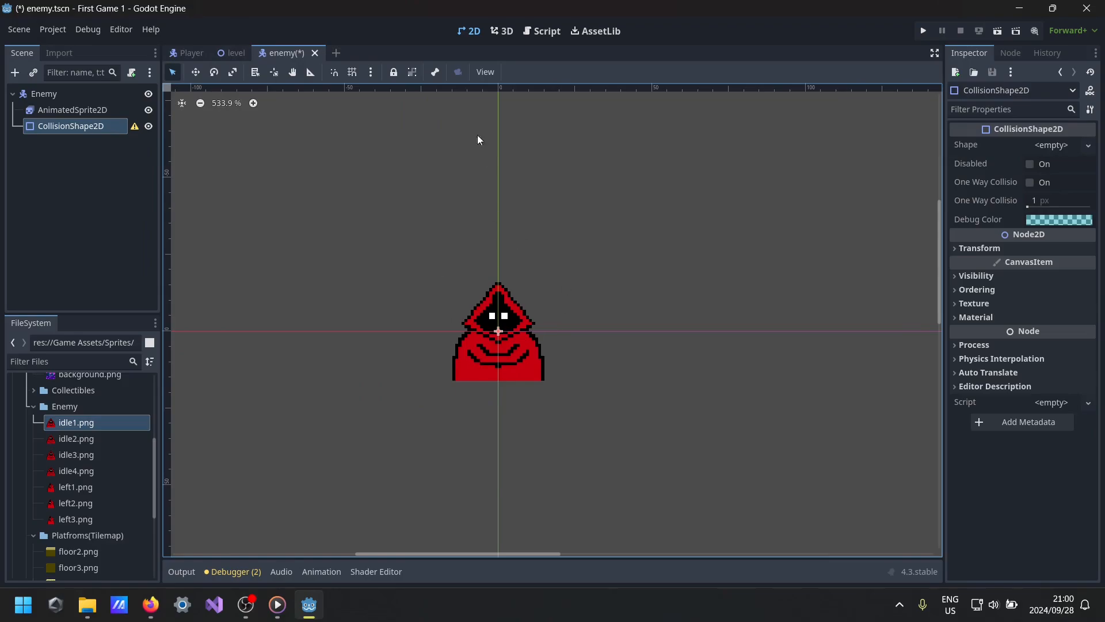
- Try scaling the CollisionShape2D node to 3 on both axes
left_click(986, 247)
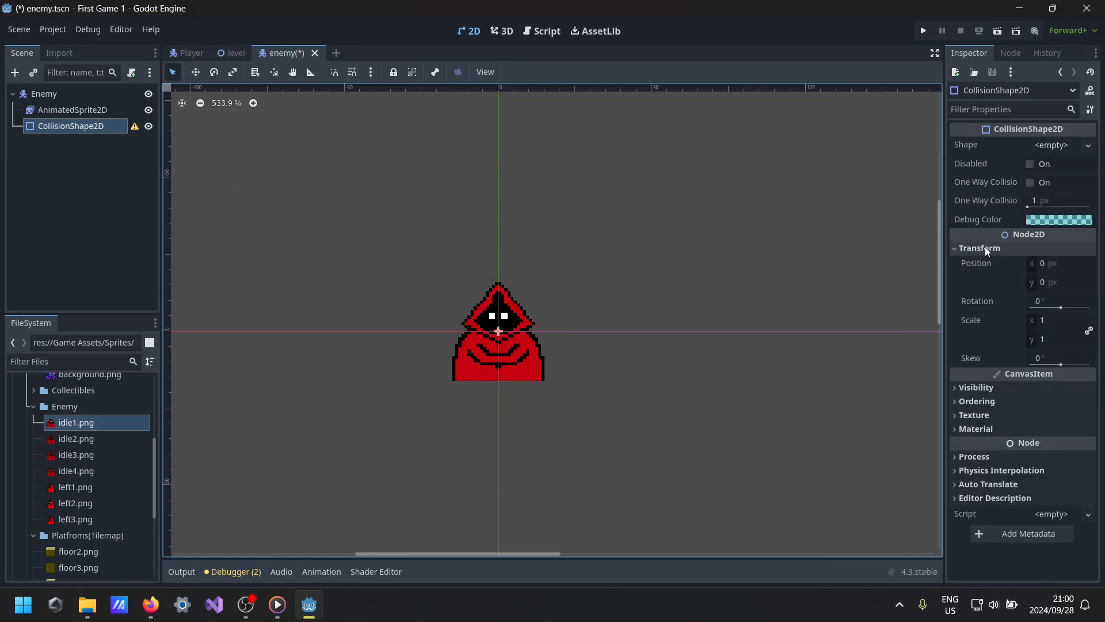
left_click(1053, 321)
key("BackSpace")
type("3")
key("Return")
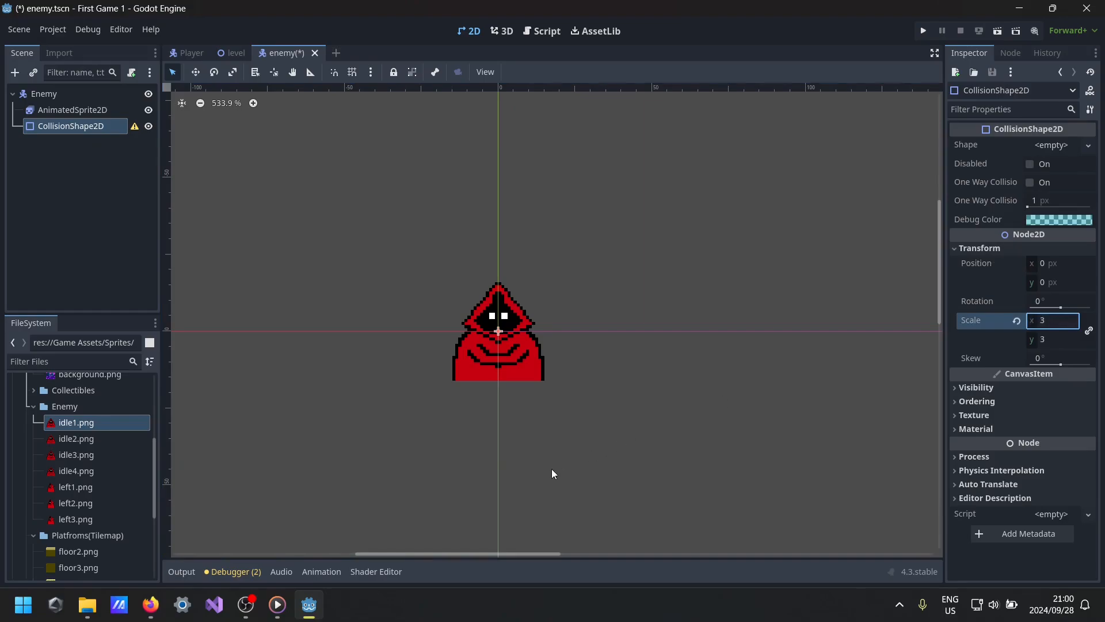
scroll(549, 469, "up", 5)
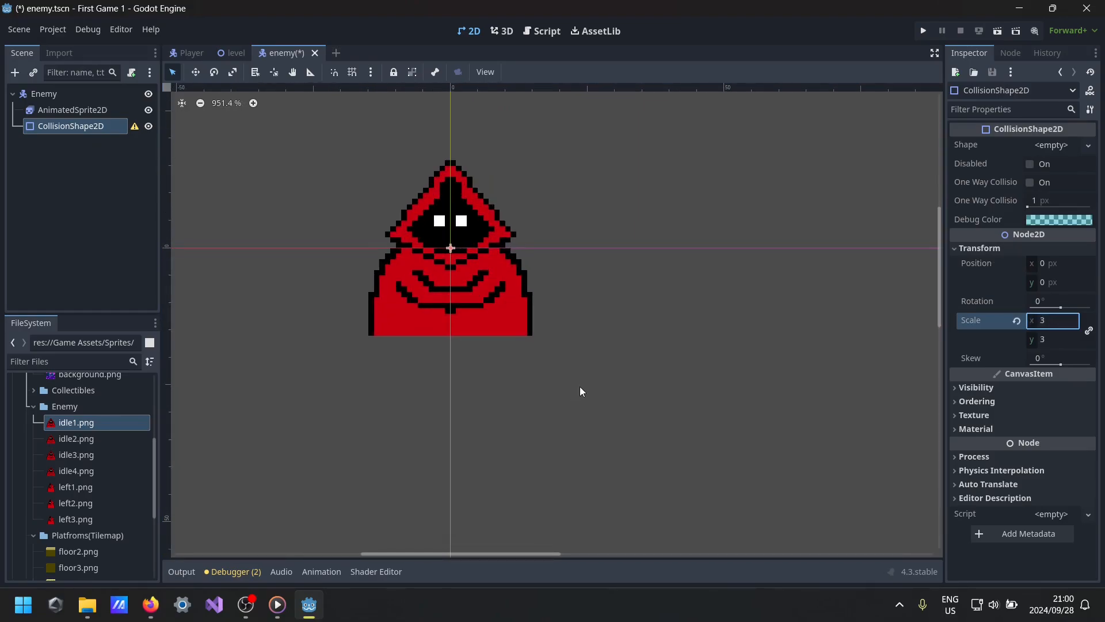
left_click(1059, 322)
- Set the transform scale of the root Enemy node to 3 on both axes
left_click(50, 95)
left_click(1010, 288)
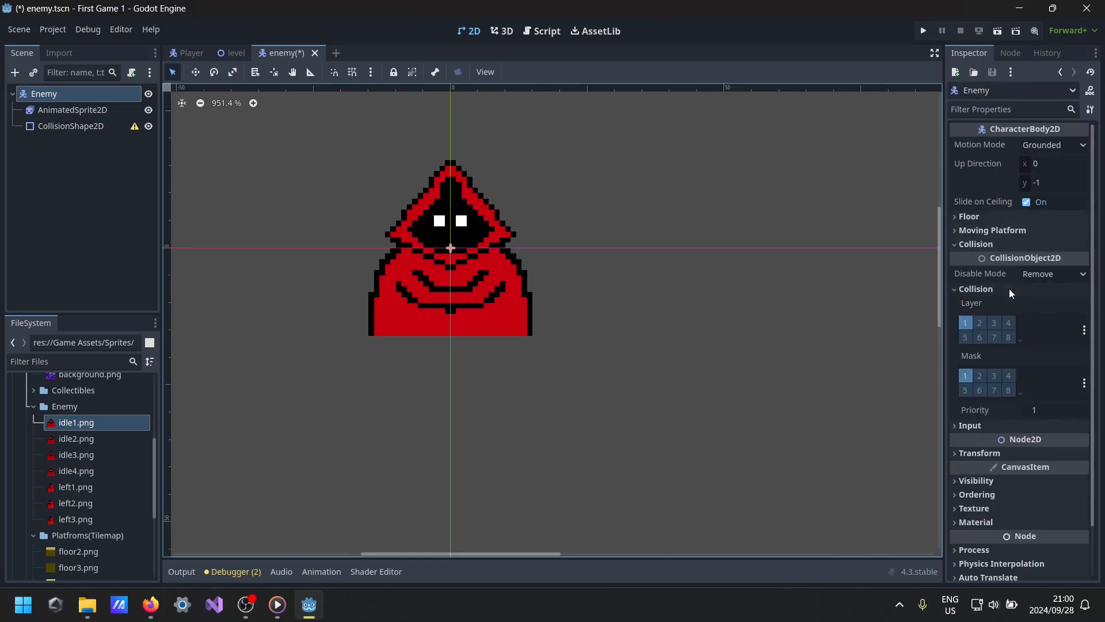
left_click(1011, 291)
left_click(1009, 331)
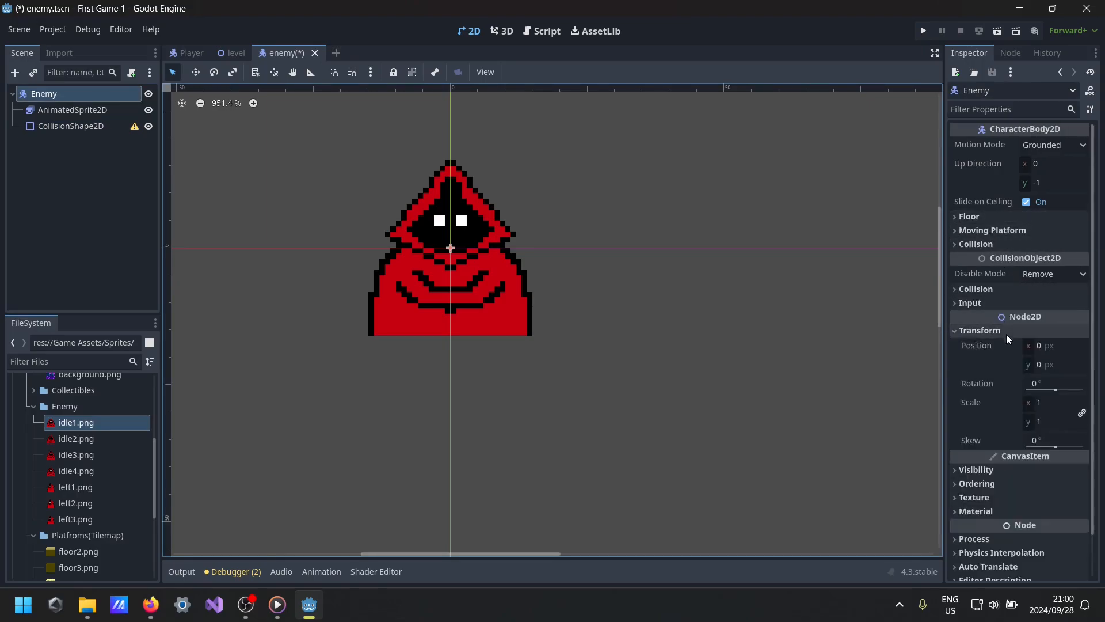
left_click(1052, 402)
type("3")
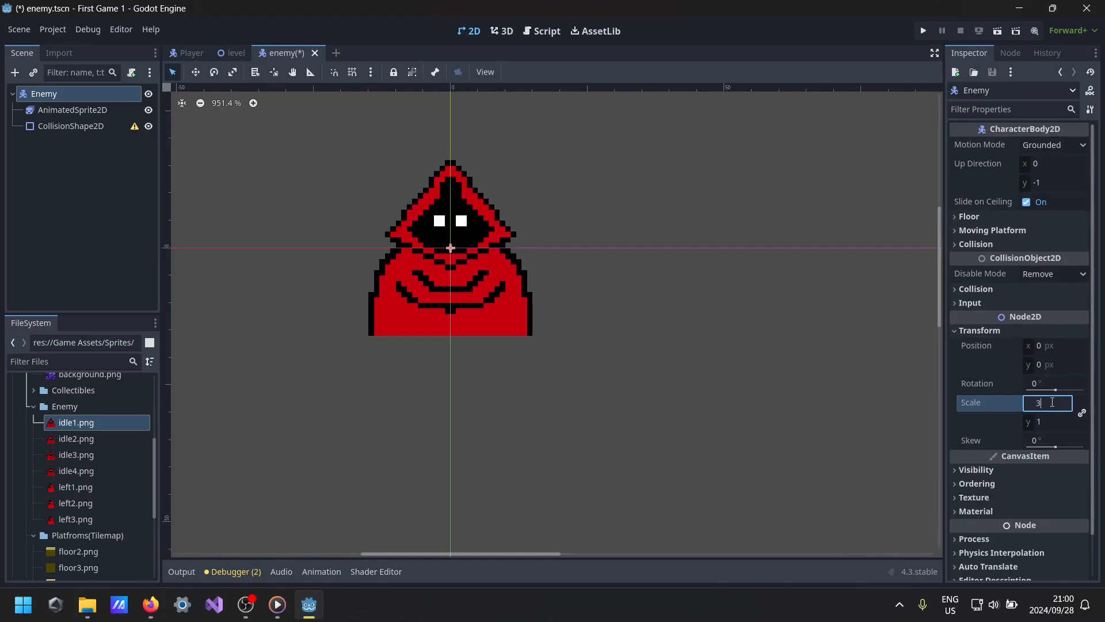
key("Return")
- Give the enemy's CollisionShape2D a new capsule shape
left_click(66, 126)
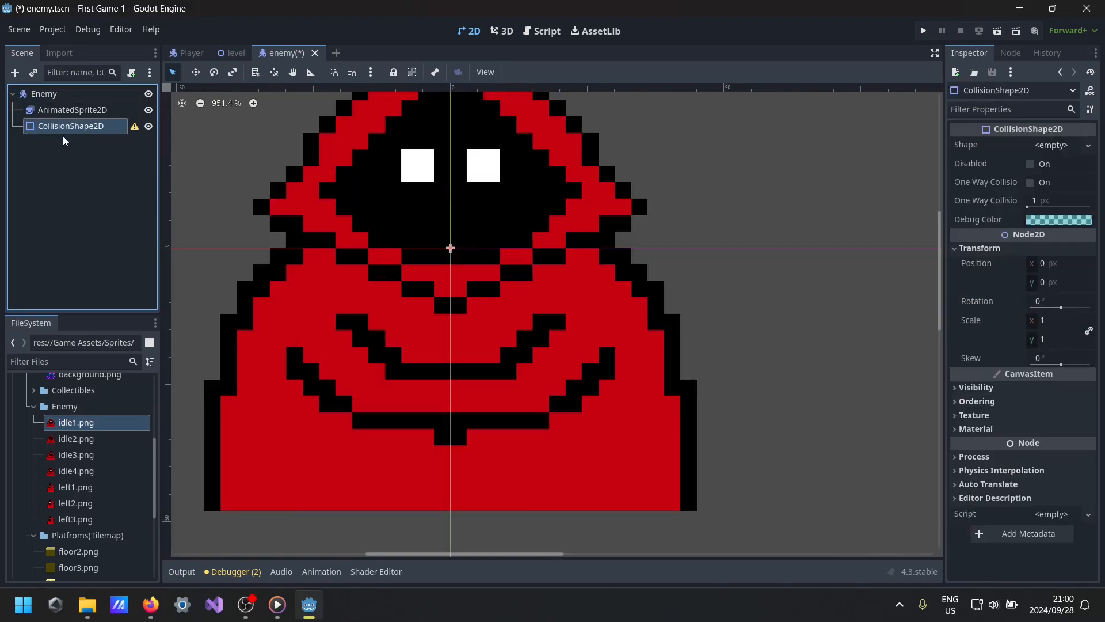
scroll(346, 198, "down", 1)
scroll(345, 198, "down", 5)
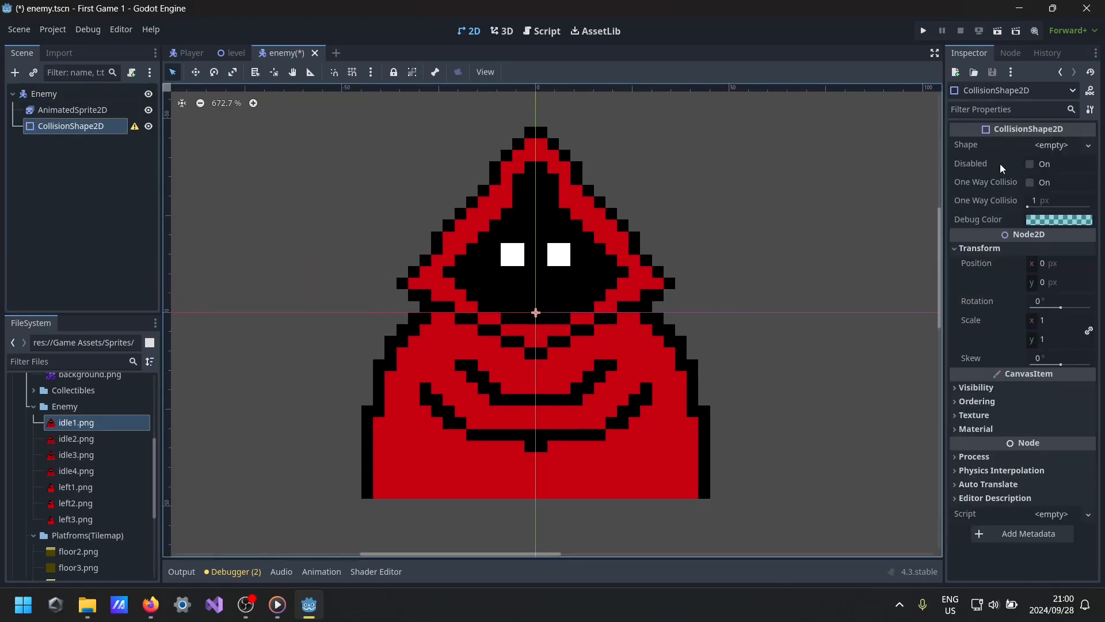
left_click(1057, 146)
left_click(1009, 251)
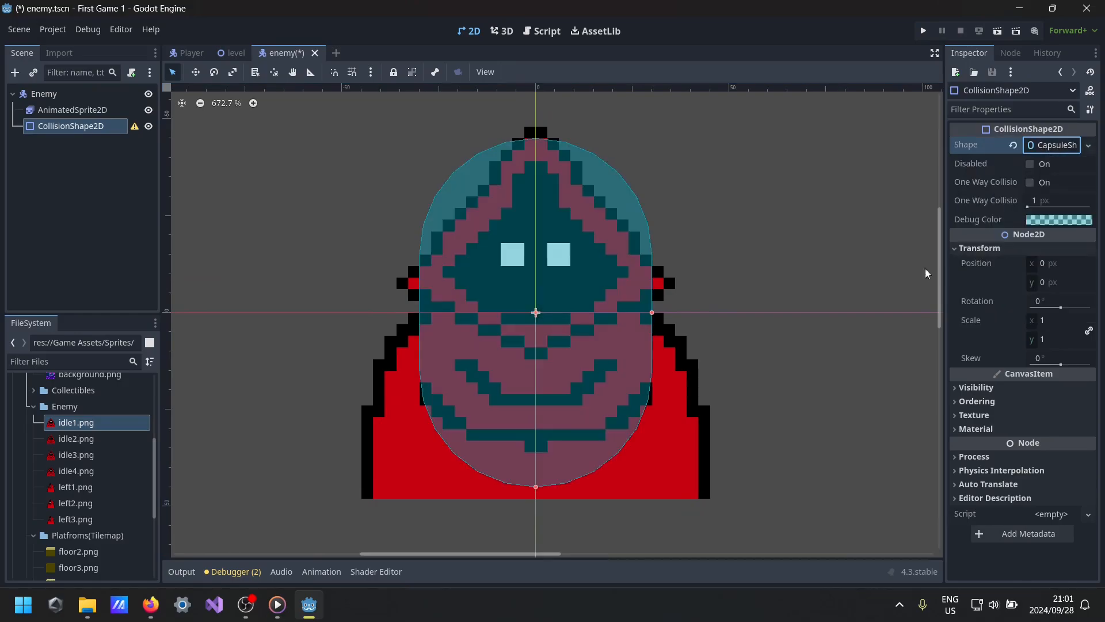
- Narrow and shorten the collision capsule to fit the enemy's body, its bottom resting on the robe's lower edge at about y 2.667 px
left_click_drag(566, 353, 562, 360)
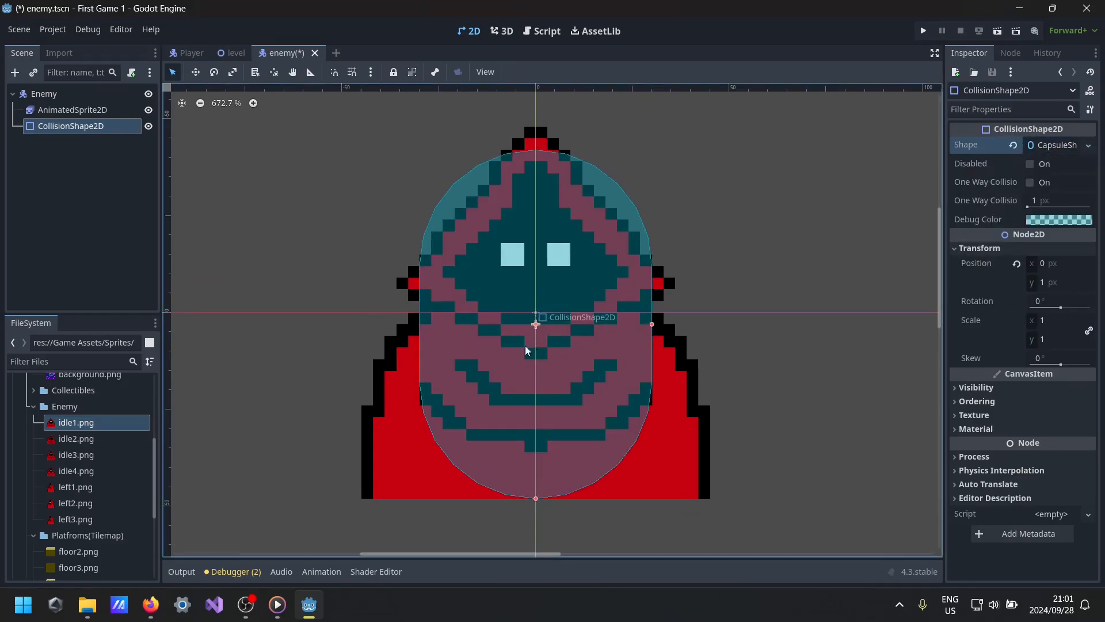
left_click_drag(651, 324, 613, 326)
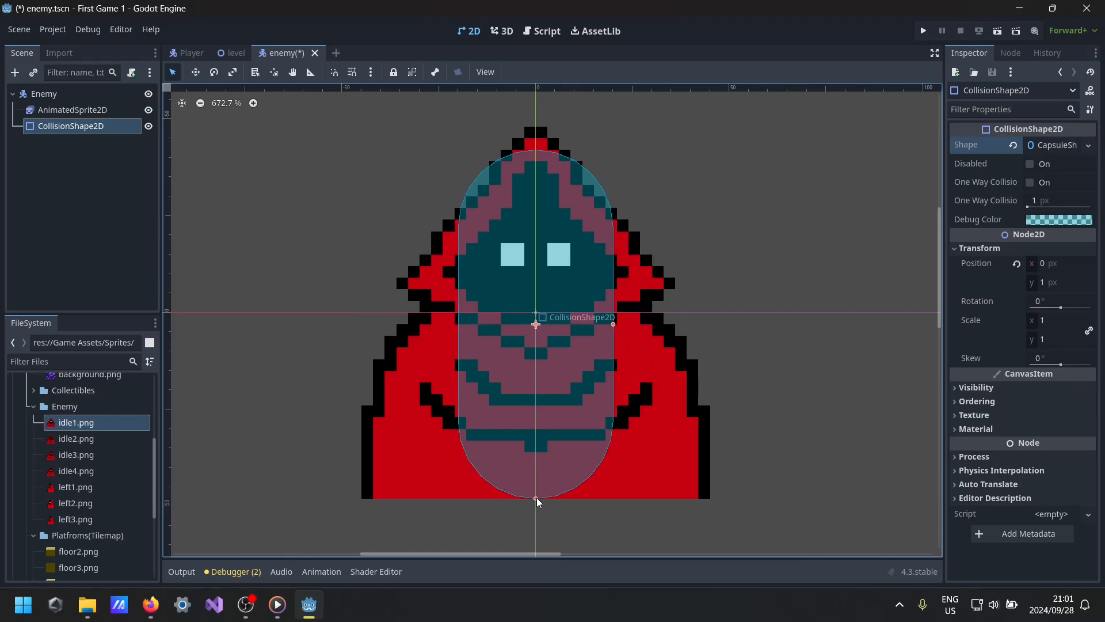
left_click_drag(536, 498, 541, 467)
left_click_drag(541, 389, 543, 421)
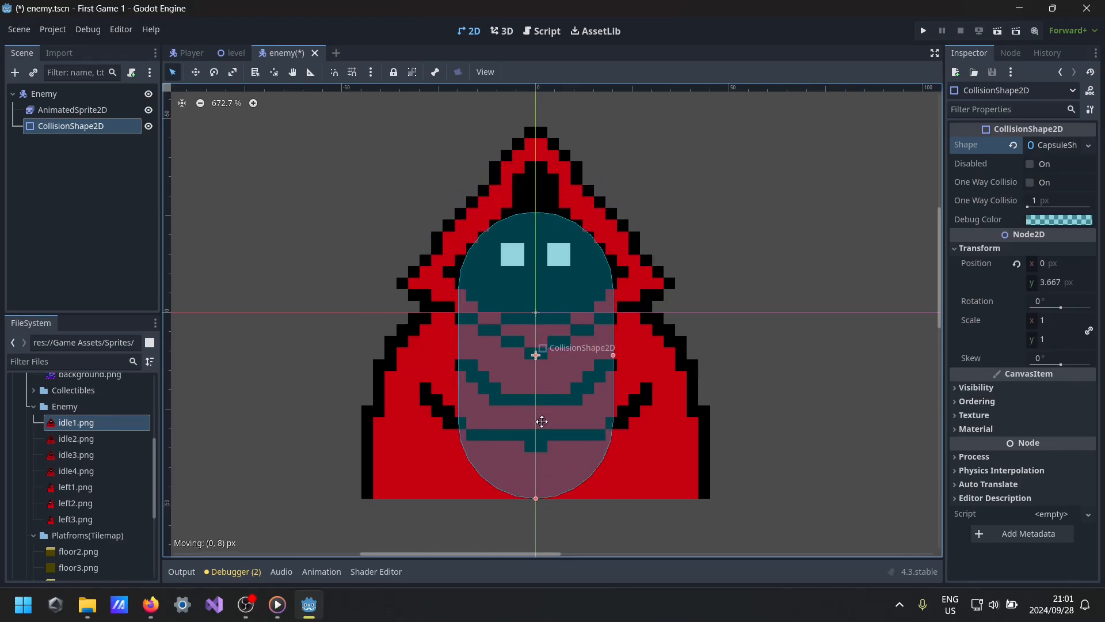
left_click_drag(614, 355, 621, 356)
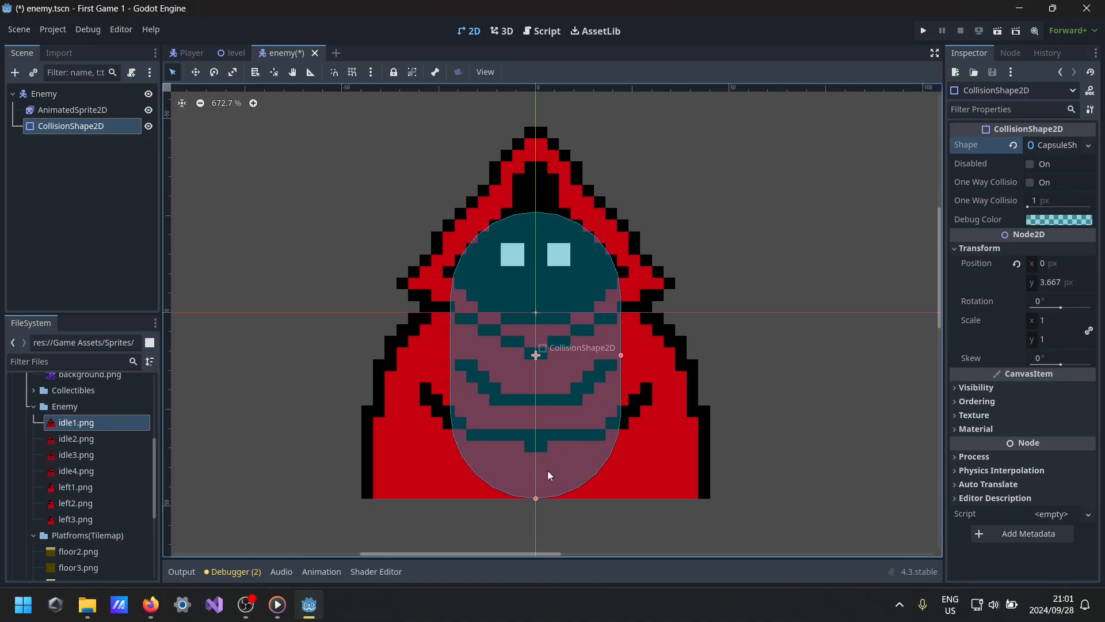
left_click_drag(536, 499, 540, 510)
mouse_move(555, 446)
left_mouse_down()
mouse_move(557, 419)
mouse_move(555, 433)
left_mouse_up()
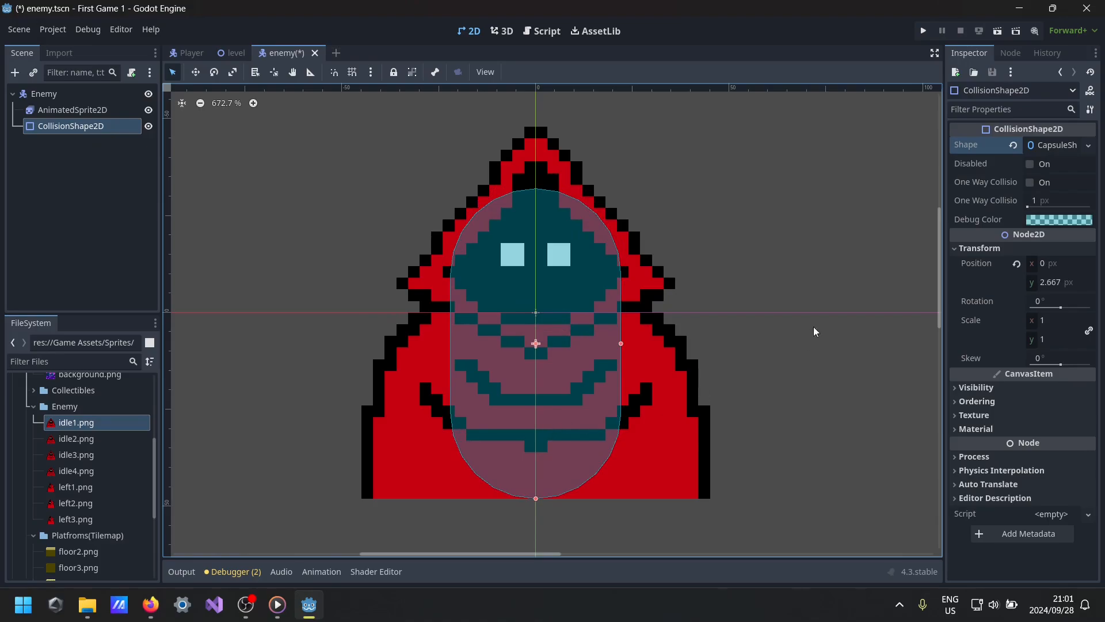
left_click(811, 333)
left_click(609, 327)
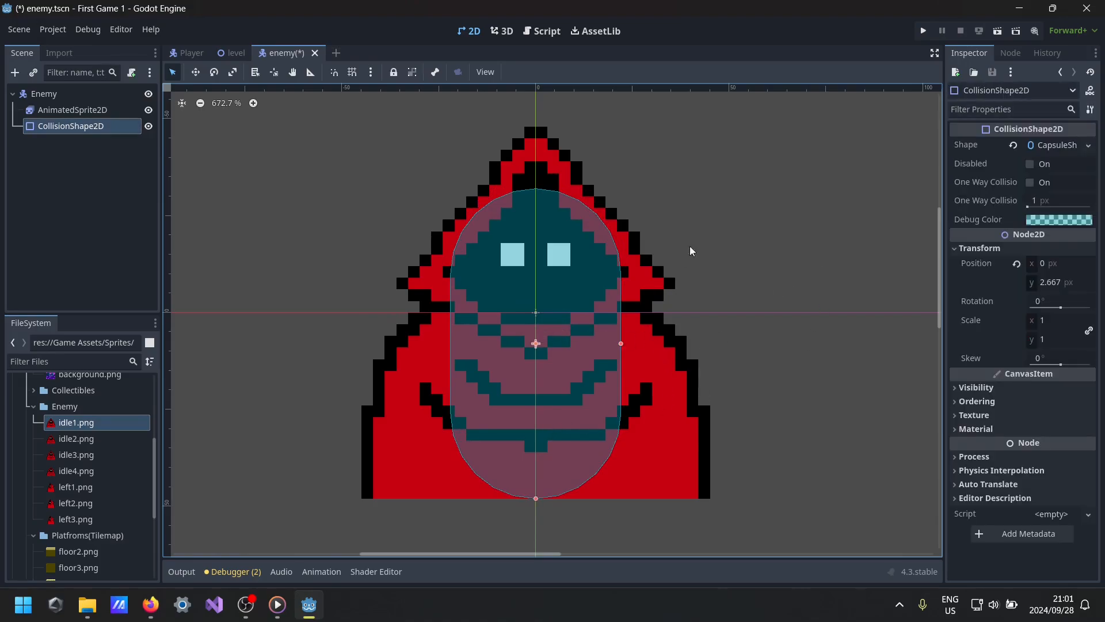
left_click(705, 229)
left_click(788, 238)
scroll(777, 256, "down", 1)
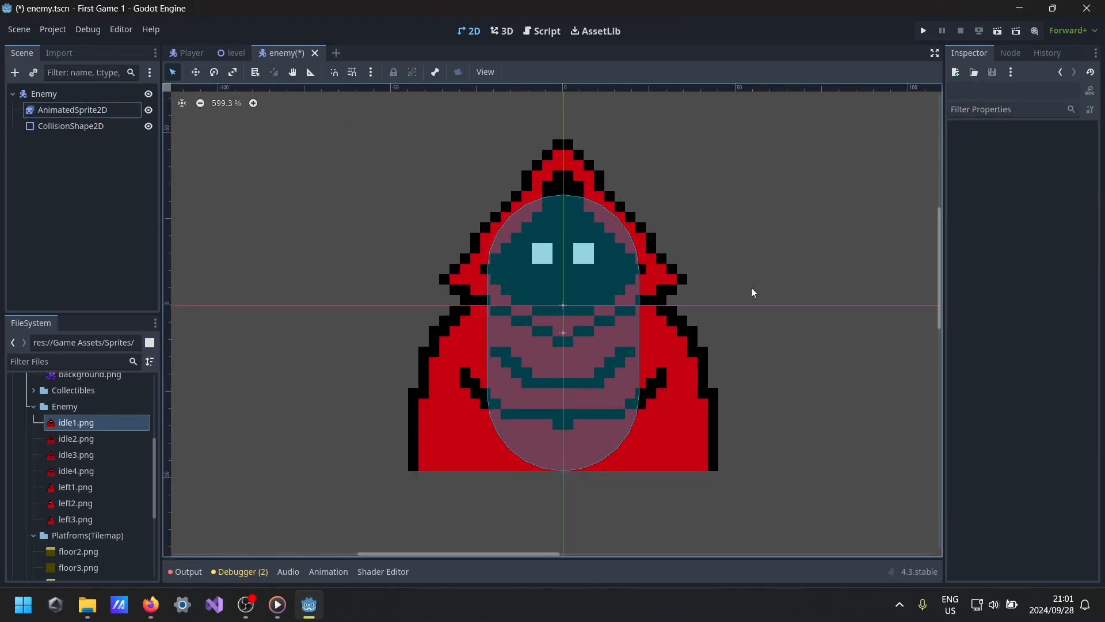
scroll(624, 343, "down", 1)
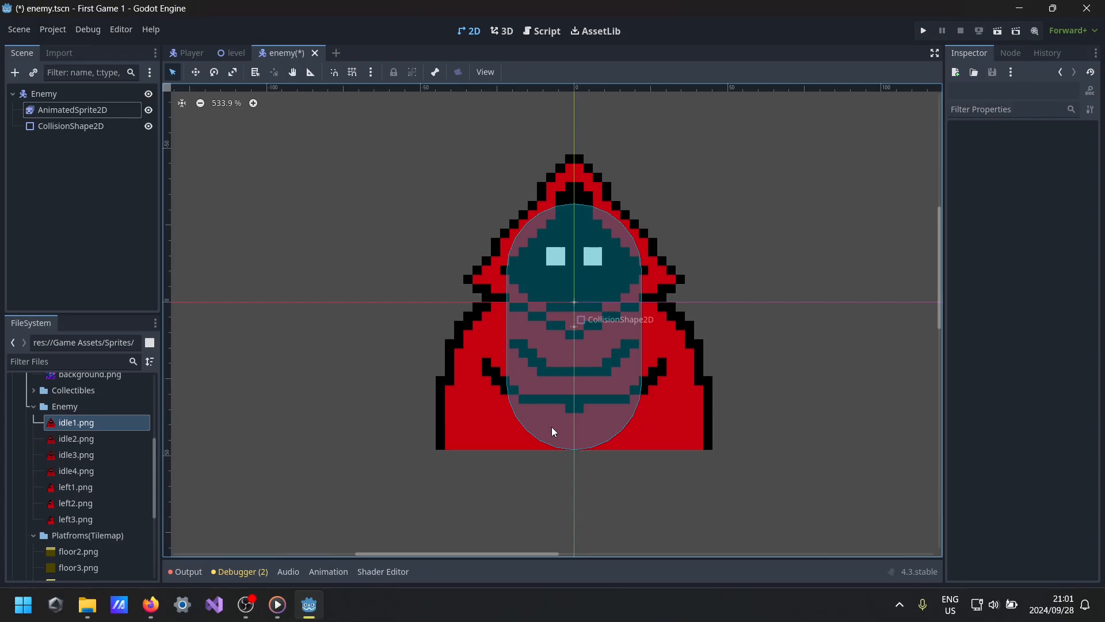
- Add an Area2D child node to the root Enemy node of the enemy scene
left_click(67, 94)
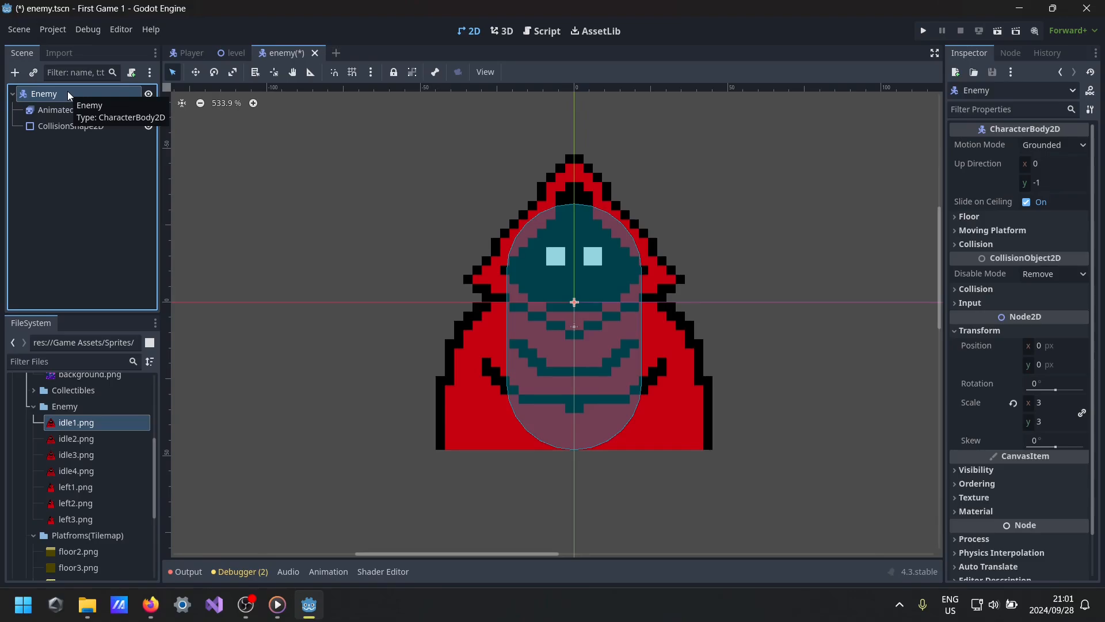
left_click(184, 52)
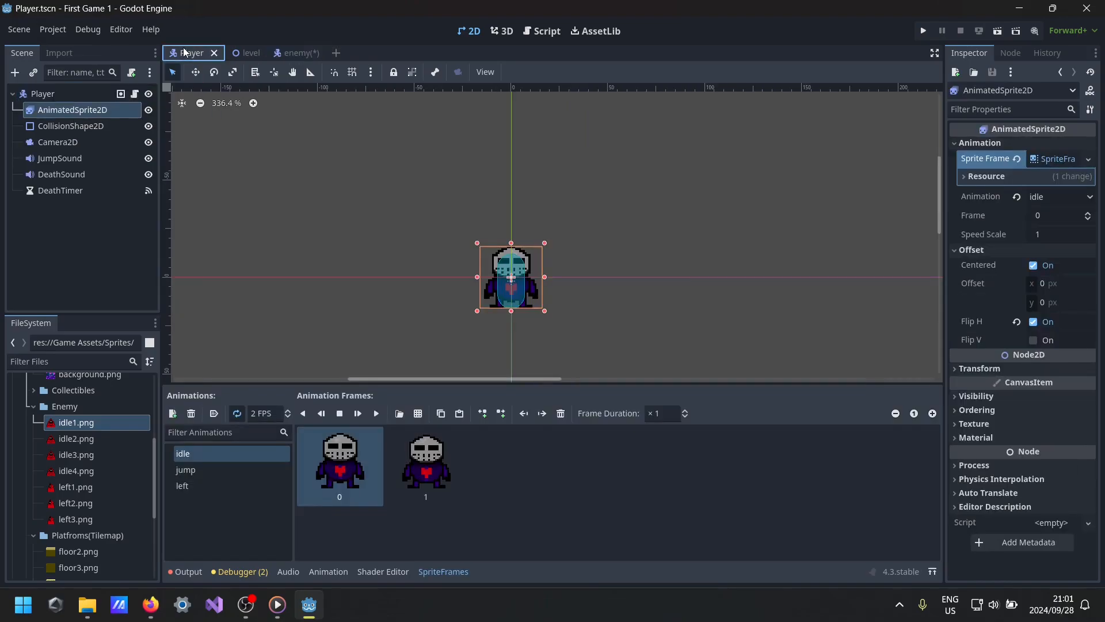
left_click(244, 57)
left_click(285, 55)
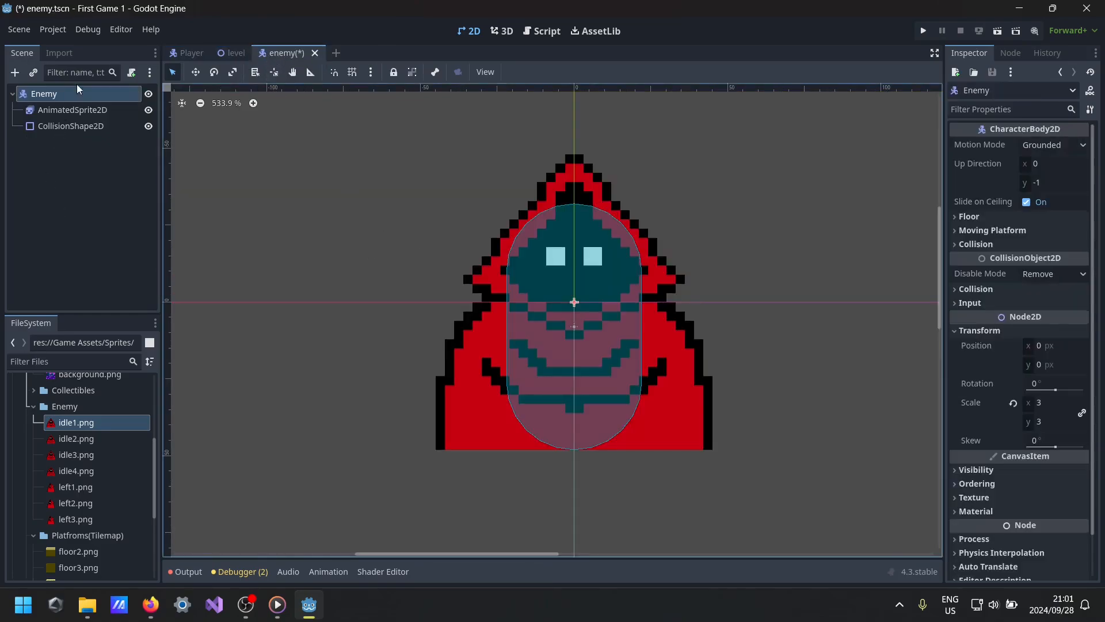
left_click(17, 74)
type("area")
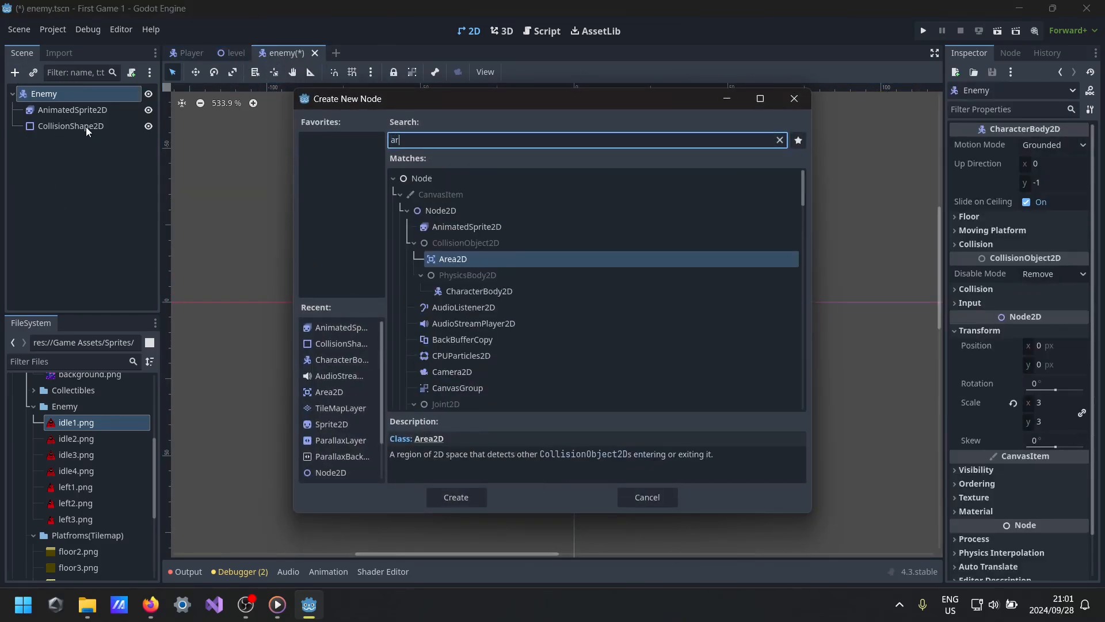
key("Return")
- Rename the new Area2D node to Detection Area
double_click(78, 148)
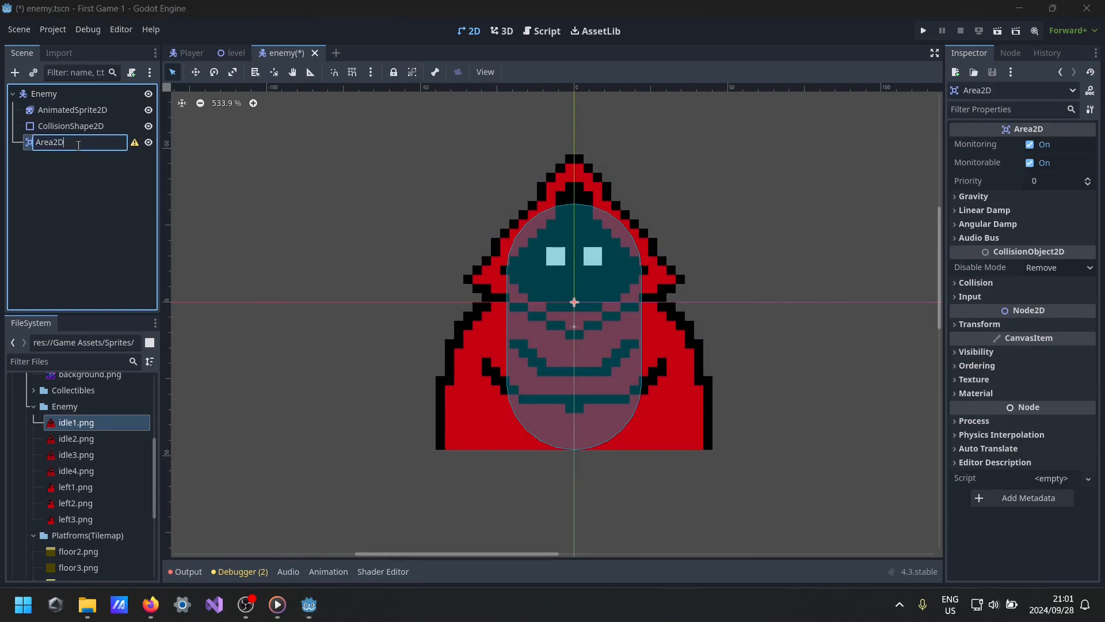
key("BackSpace")
key("BackSpace")
key("BackSpace")
key("BackSpace")
key("BackSpace")
key("BackSpace")
type("Detection Area")
key("Return")
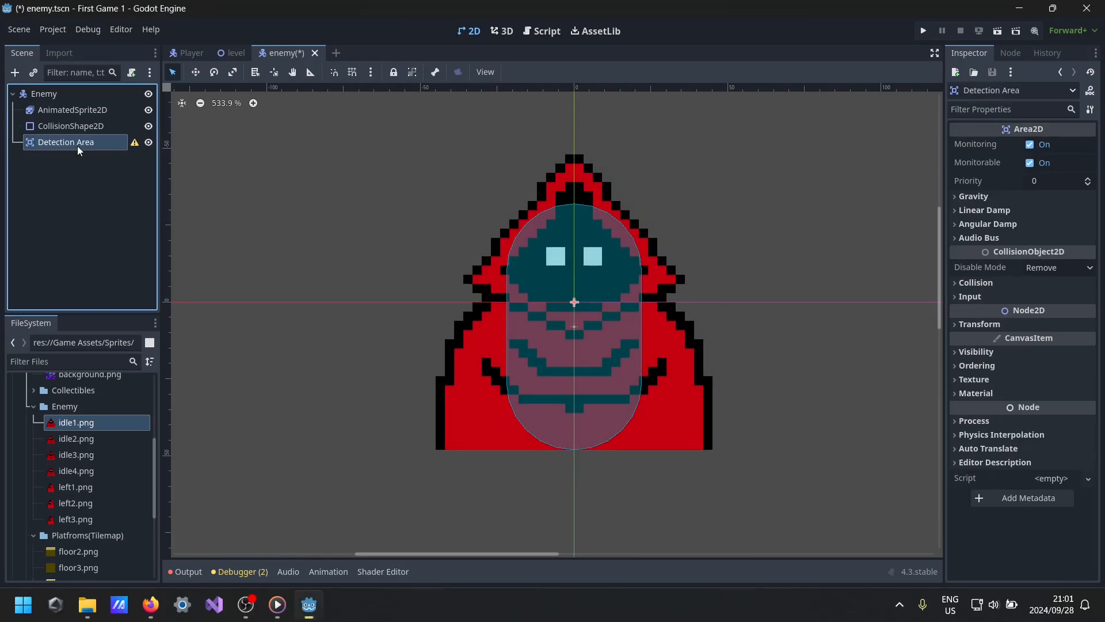
- Add a CollisionShape2D child to Detection Area and give it a new RectangleShape2D
left_click(15, 72)
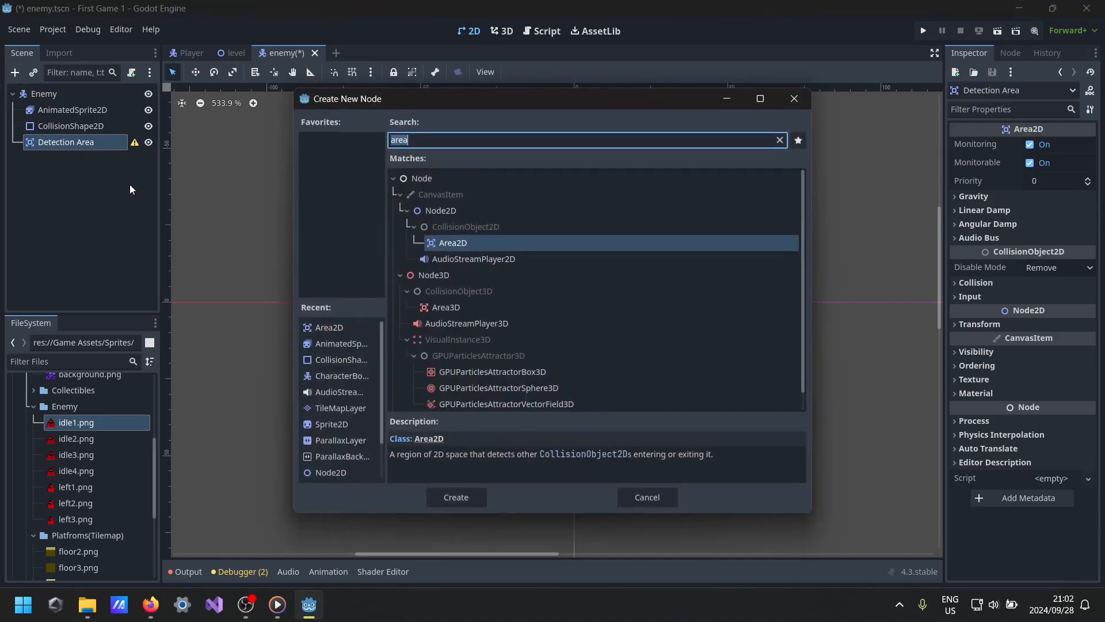
type("coll")
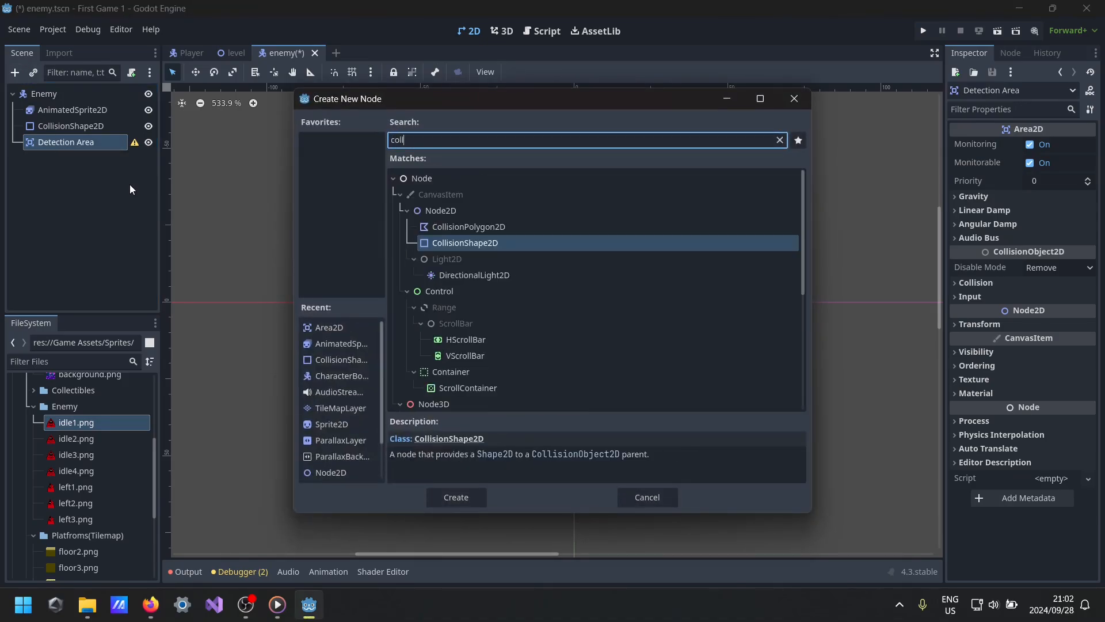
key("Return")
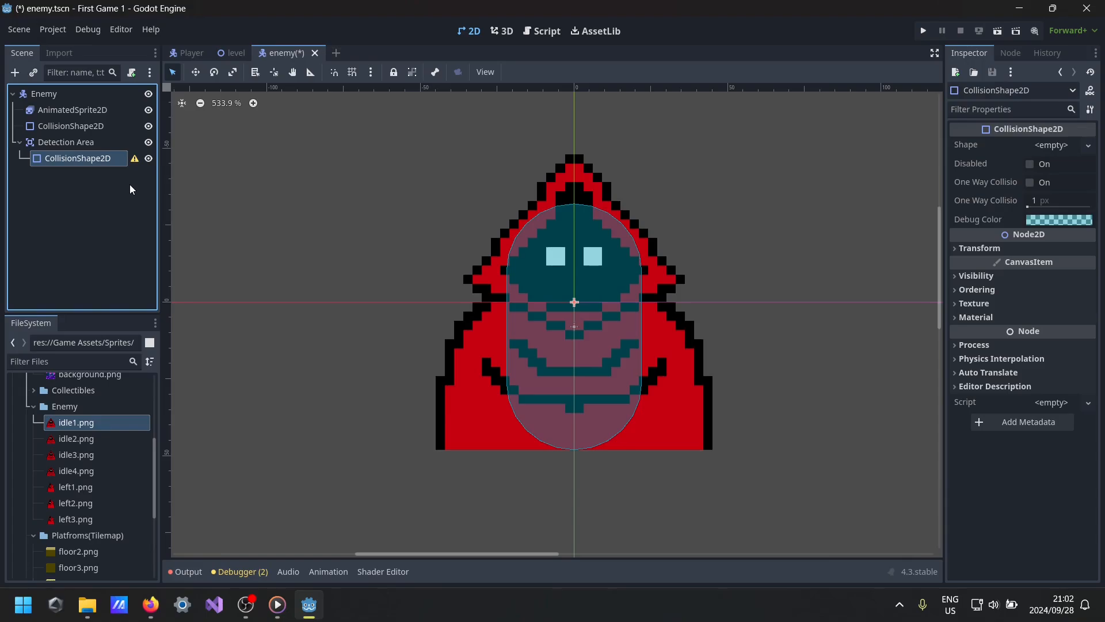
double_click(112, 161)
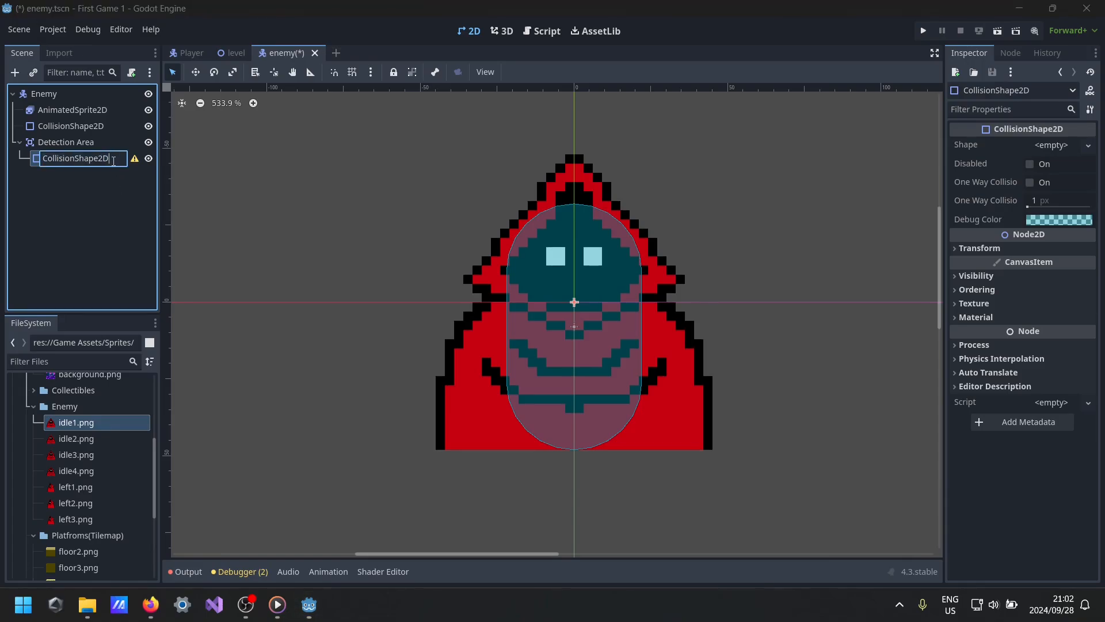
left_click(1059, 147)
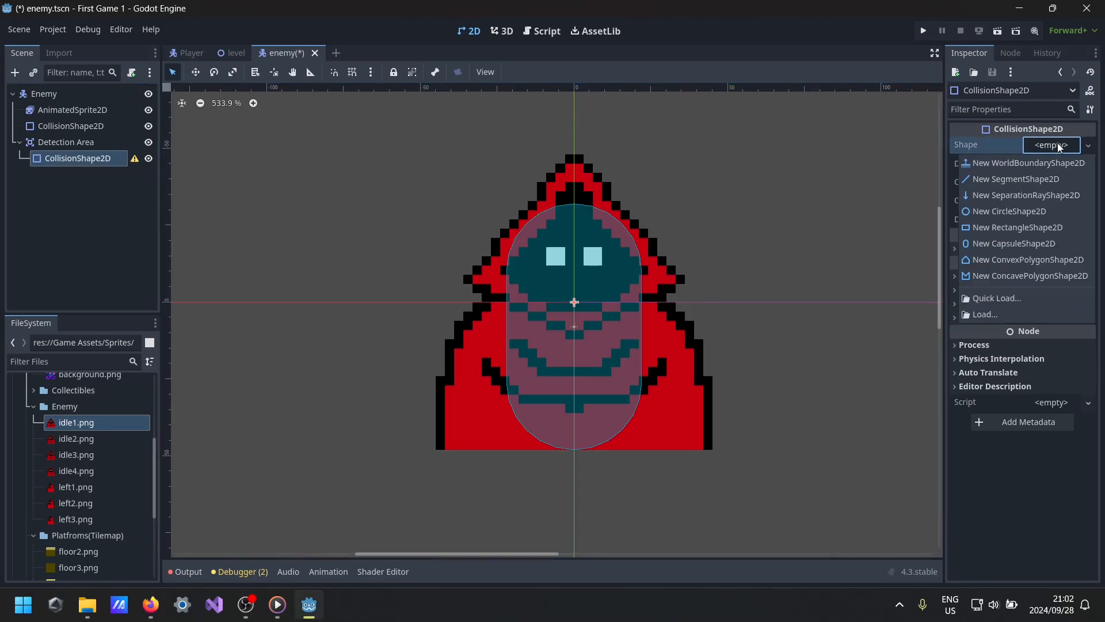
left_click(999, 230)
- Widen the detection rectangle to reach about 290 px on each side of the enemy and save the scene
scroll(748, 371, "down", 6)
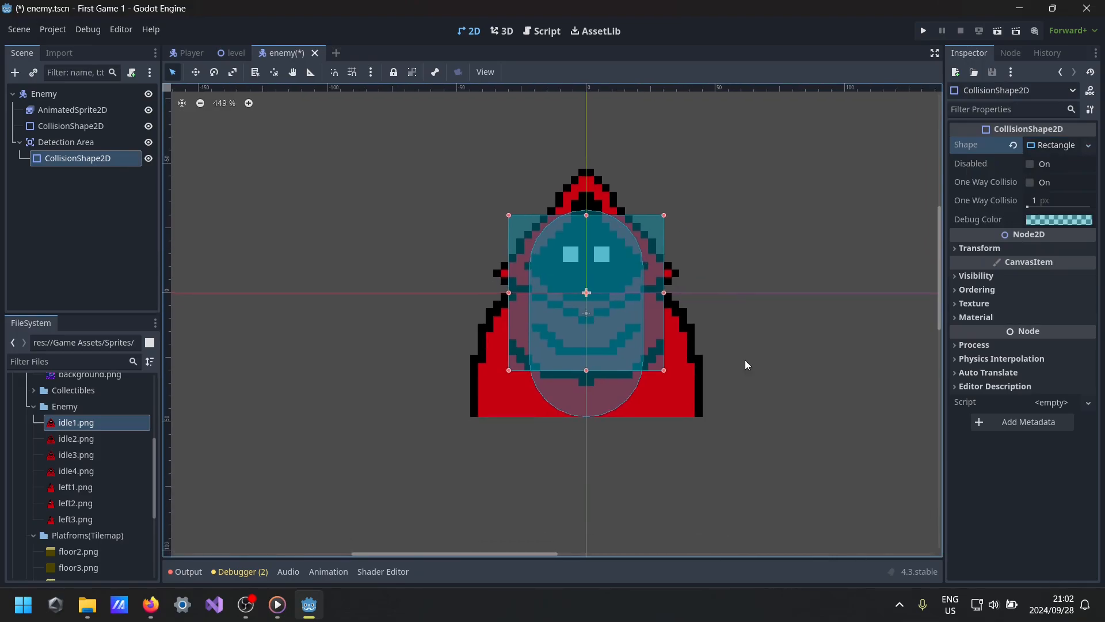
scroll(581, 426, "down", 5)
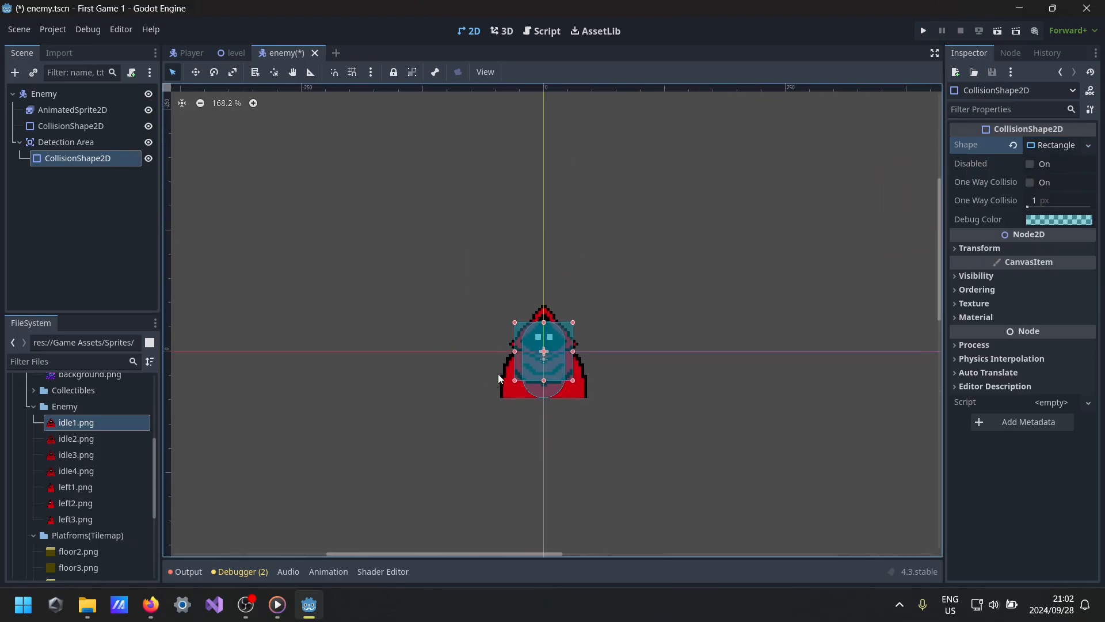
left_click_drag(513, 355, 261, 374)
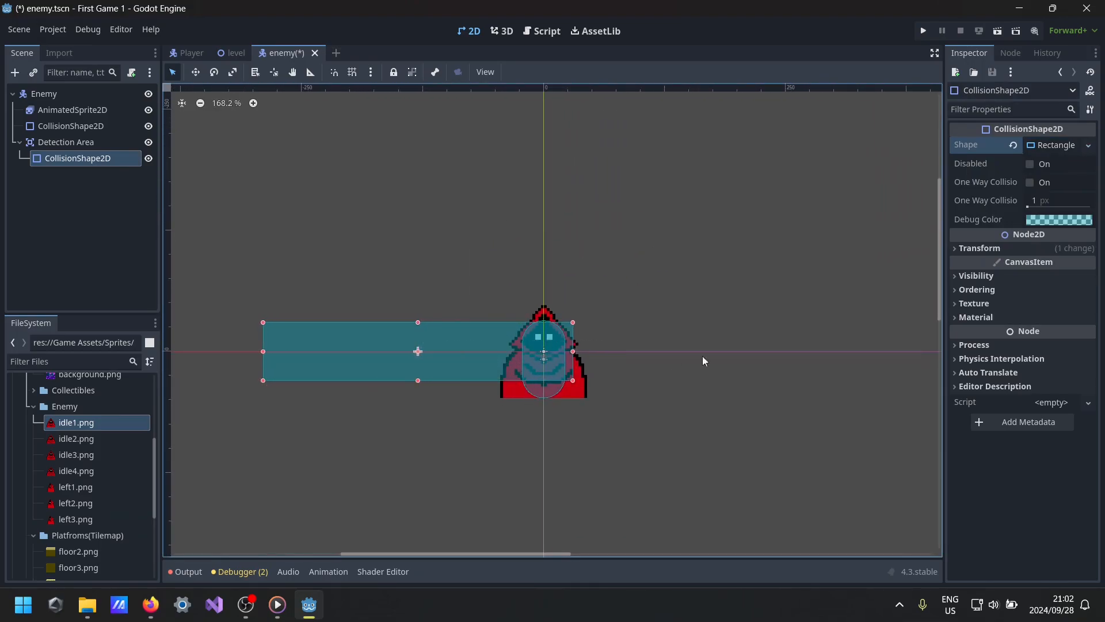
left_click_drag(574, 352, 824, 361)
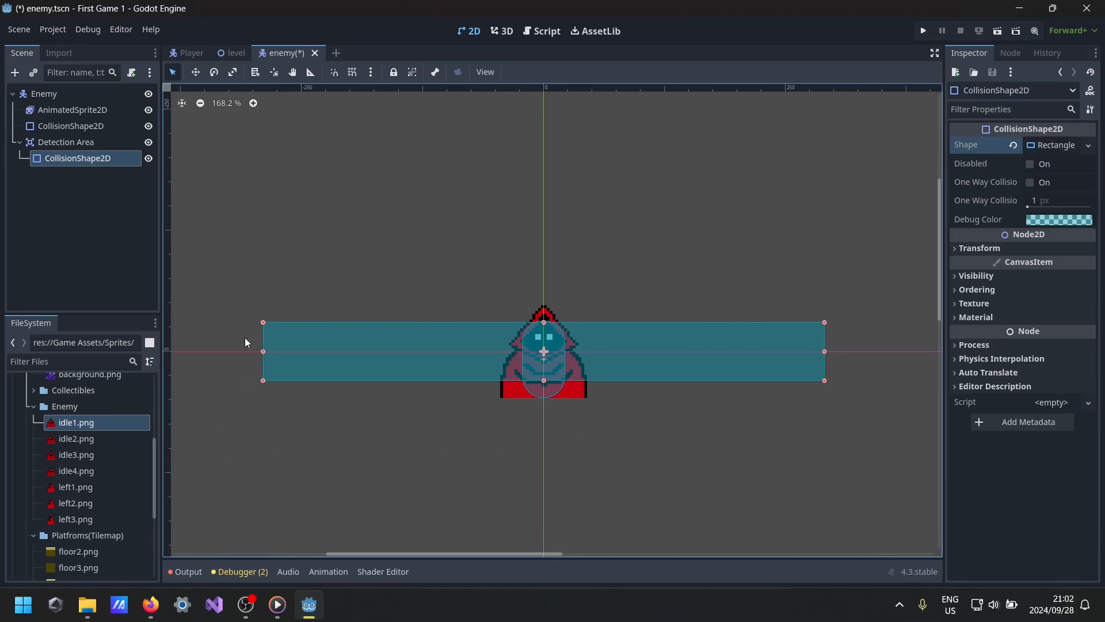
left_click(231, 405)
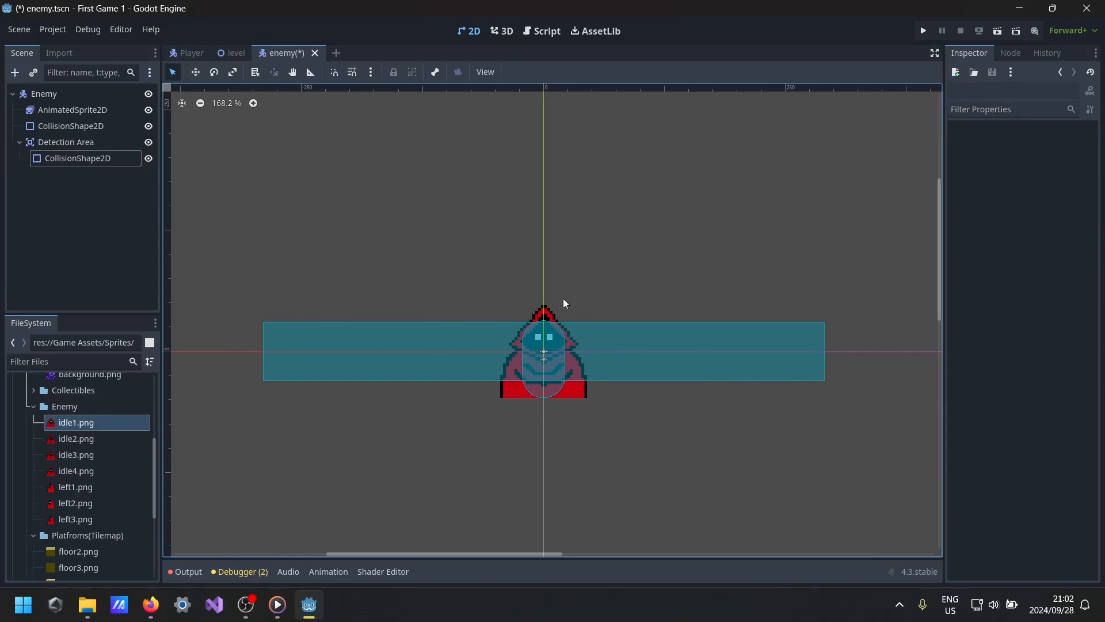
scroll(506, 430, "up", 3)
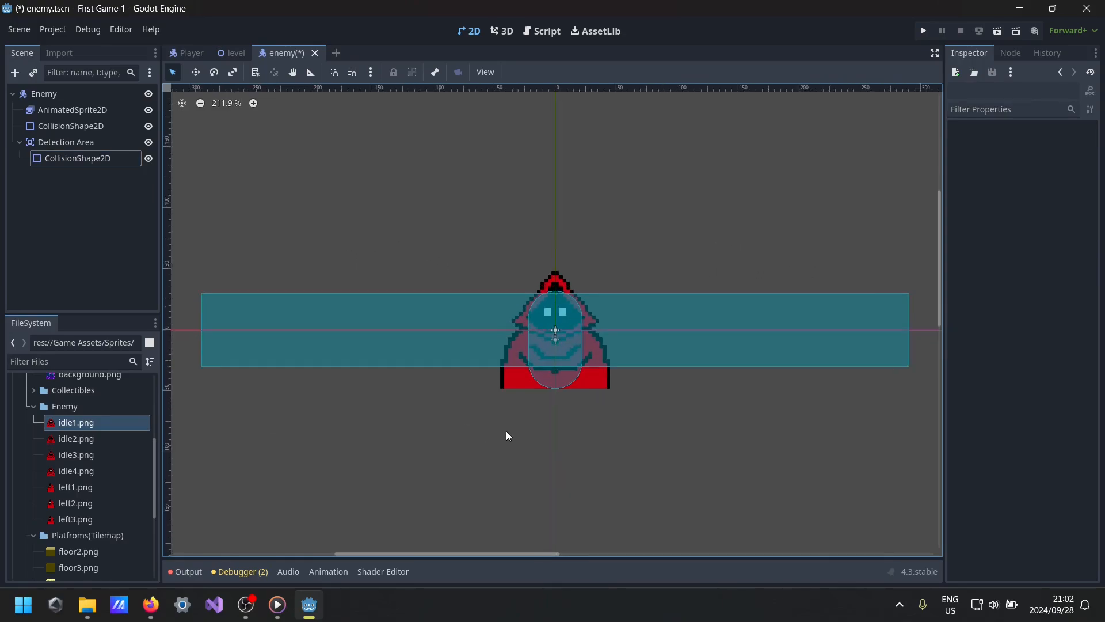
key("ctrl+s")
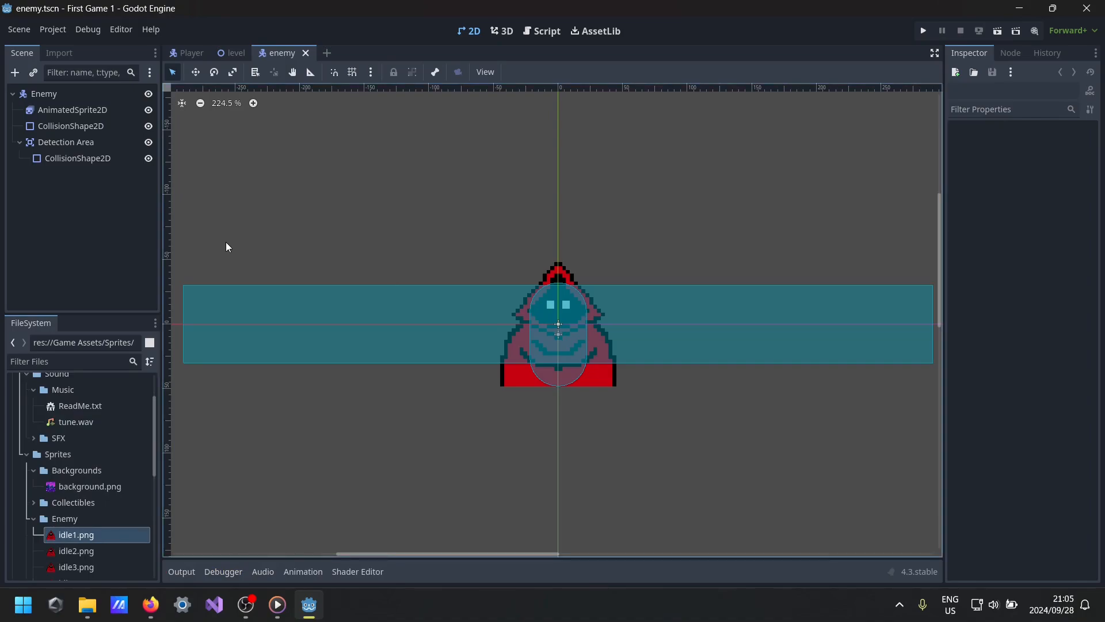
- Narrow and shorten the enemy's collision capsule, keeping its bottom on the robe's lower edge with the shape at about y 4.333 px
scroll(492, 423, "up", 2)
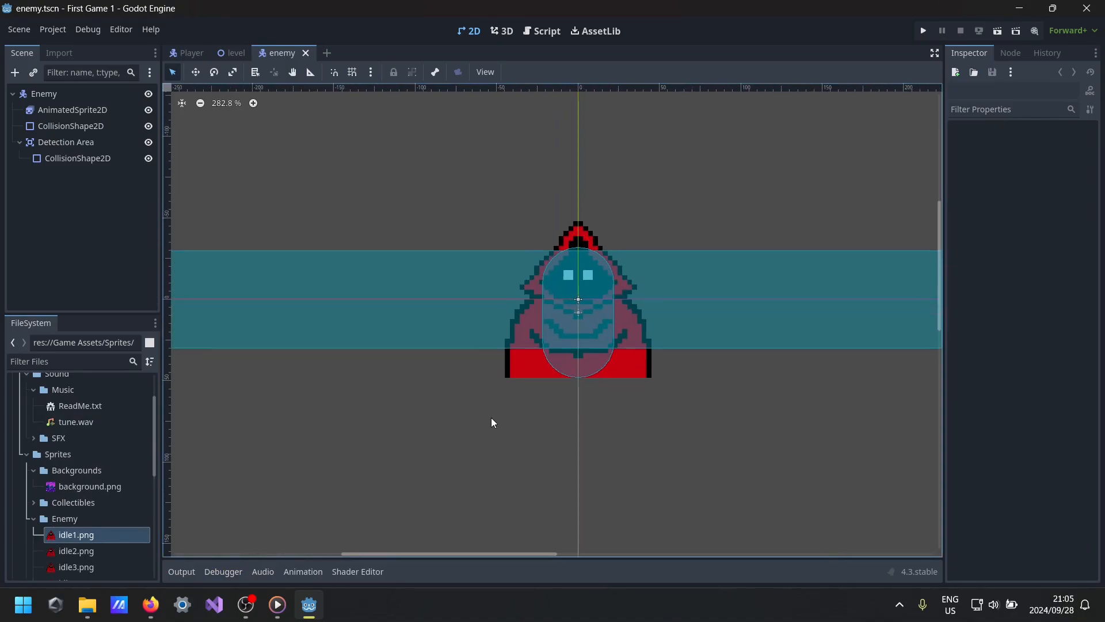
scroll(492, 423, "up", 6)
left_click(617, 426)
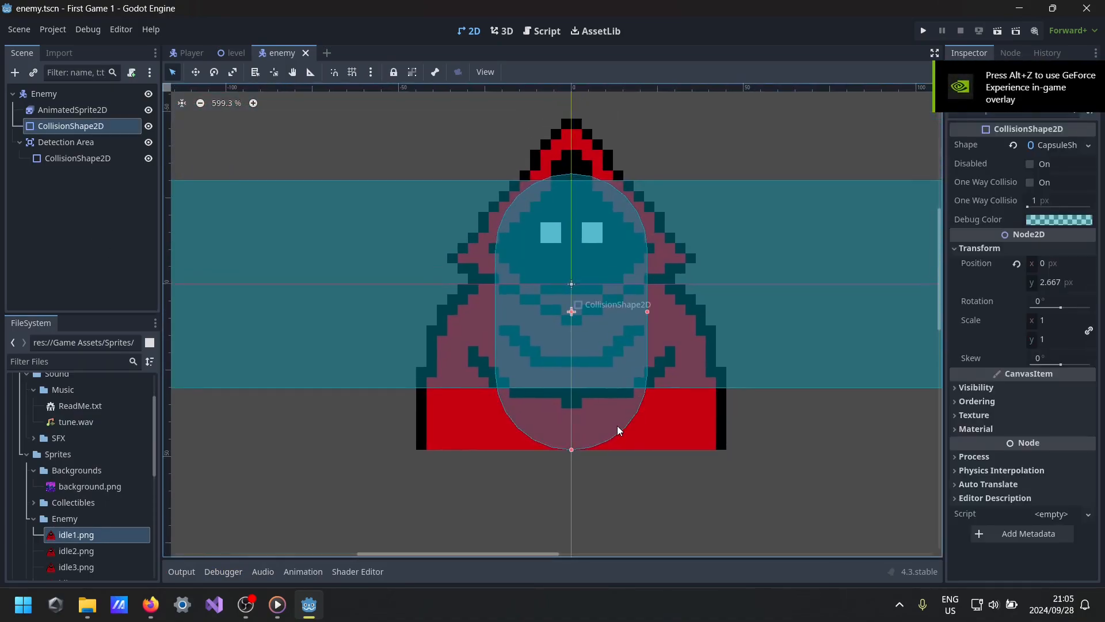
left_click_drag(647, 312, 634, 311)
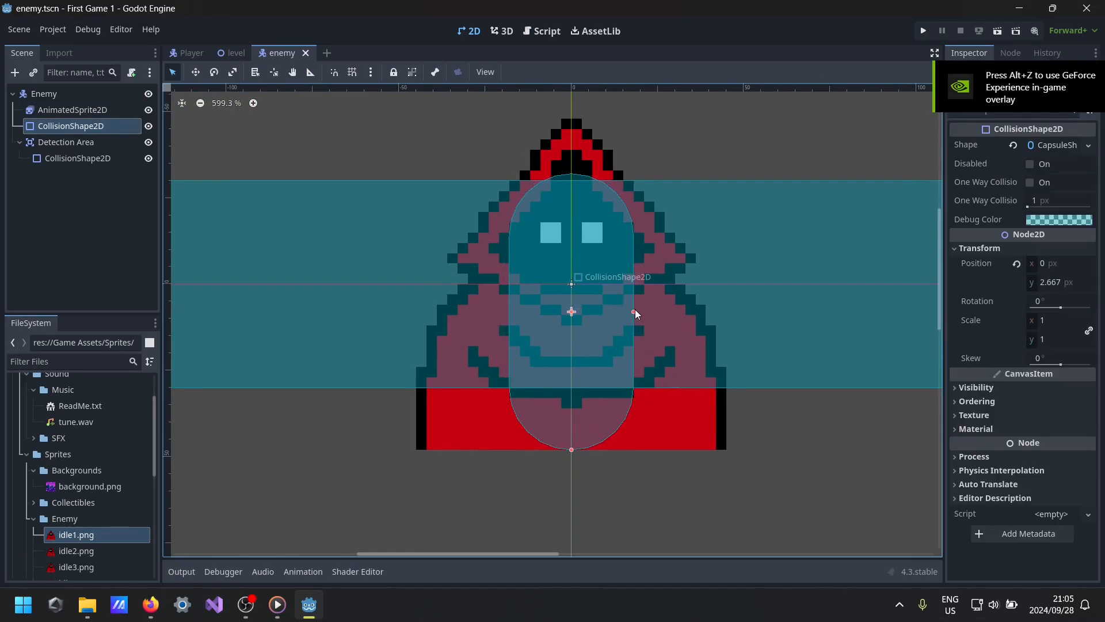
left_click_drag(575, 449, 572, 439)
key("ctrl+z")
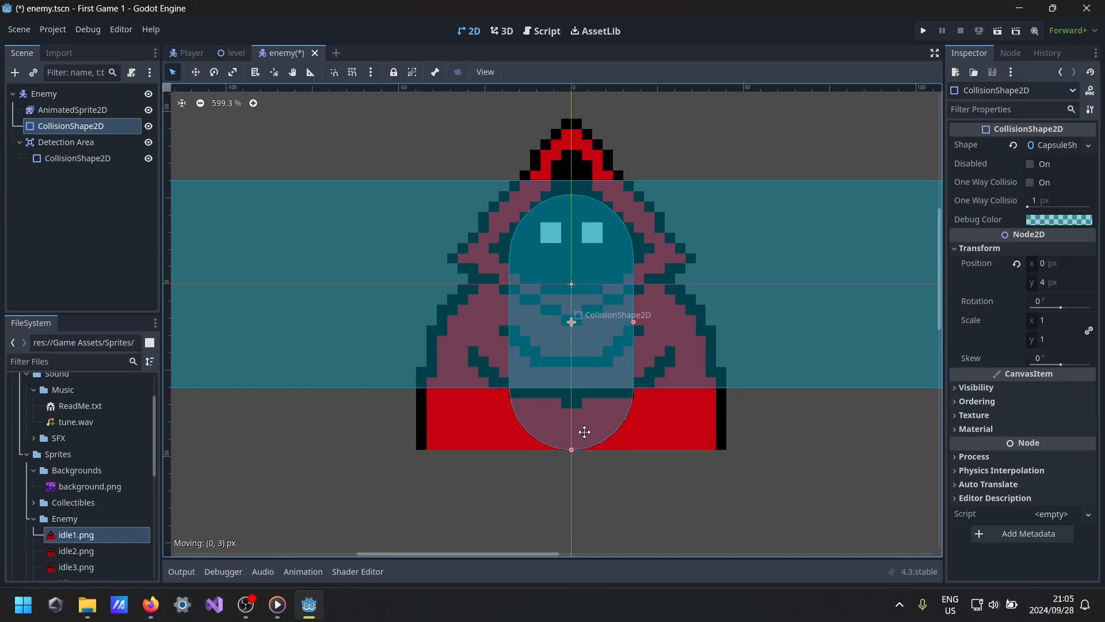
left_click_drag(634, 322, 627, 323)
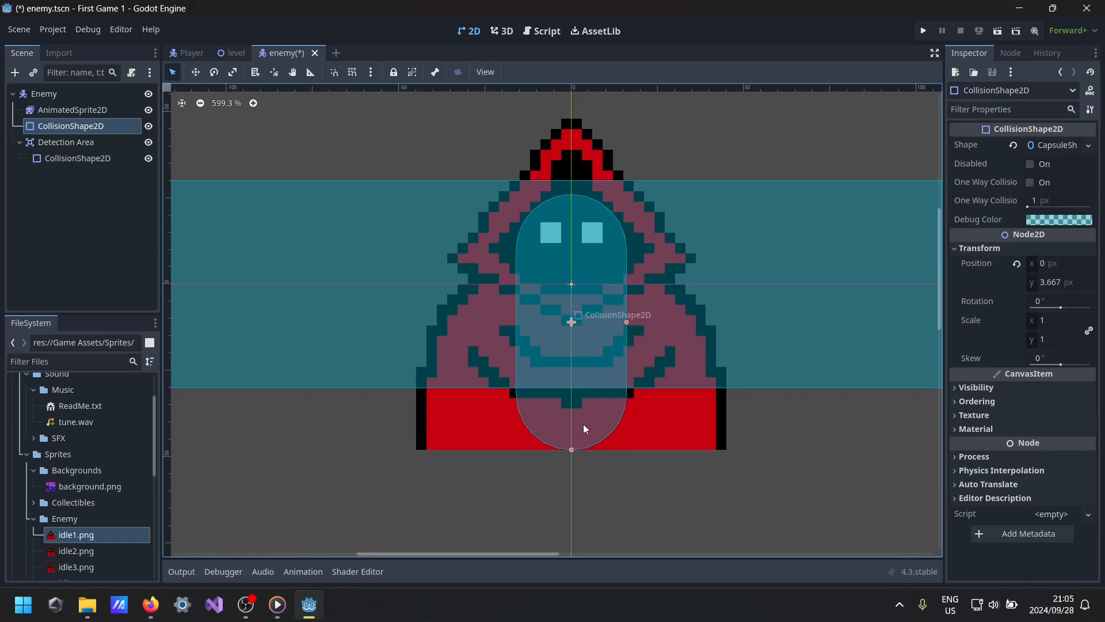
left_click_drag(571, 450, 573, 432)
mouse_move(627, 331)
left_mouse_down()
mouse_move(650, 330)
mouse_move(640, 332)
left_mouse_up()
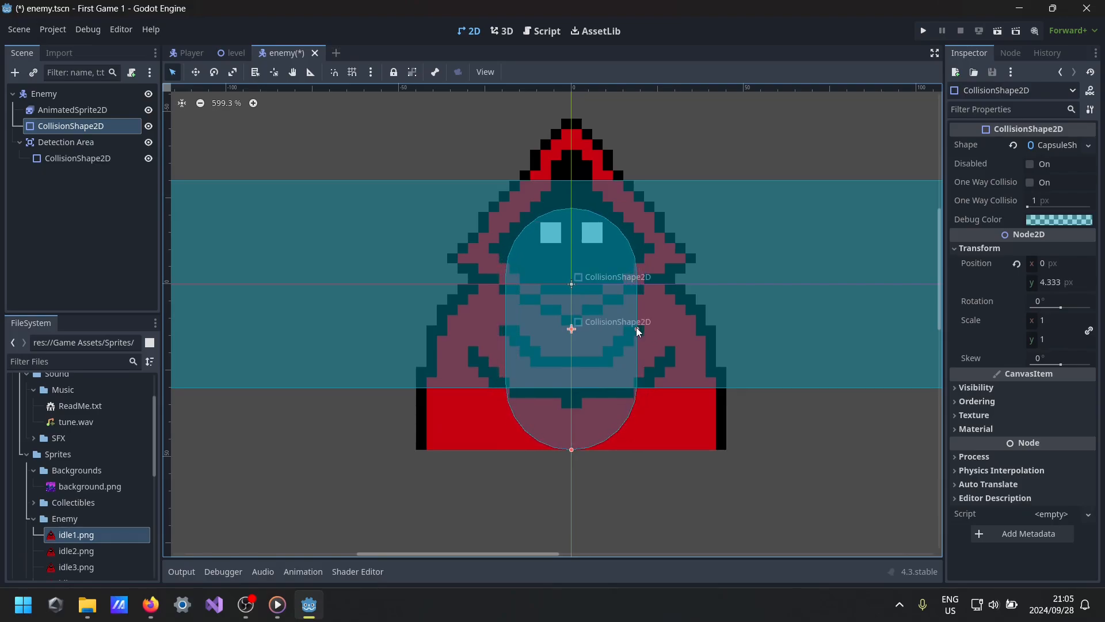
- Add a second Area2D to the root Enemy node and give it a CollisionShape2D child
left_click(64, 142)
left_click(71, 129)
left_click(47, 95)
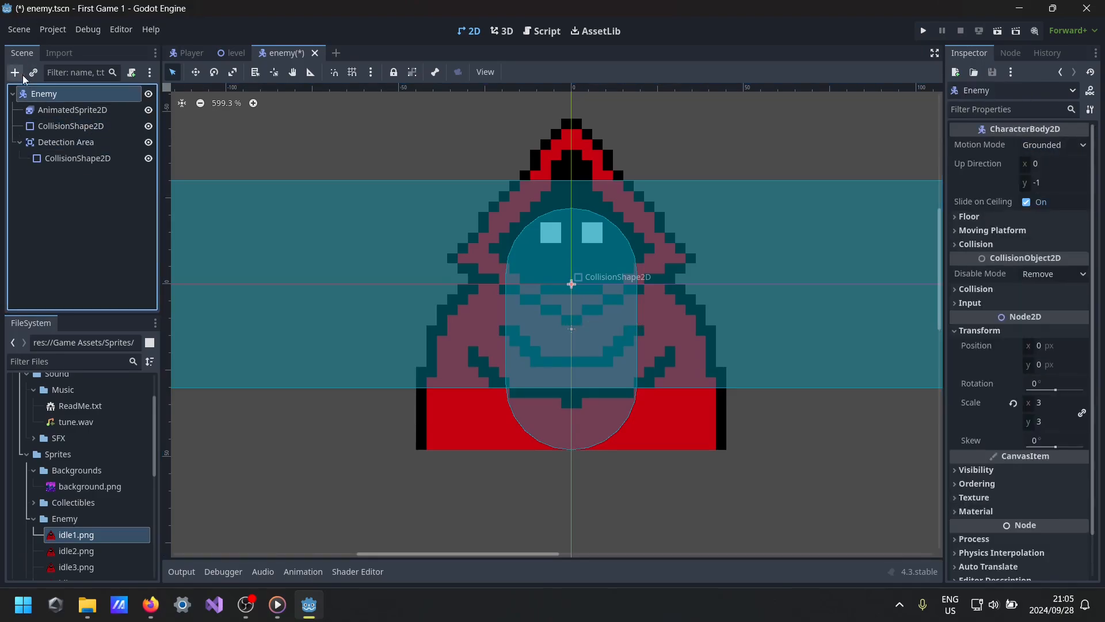
key("ctrl+a")
type("area")
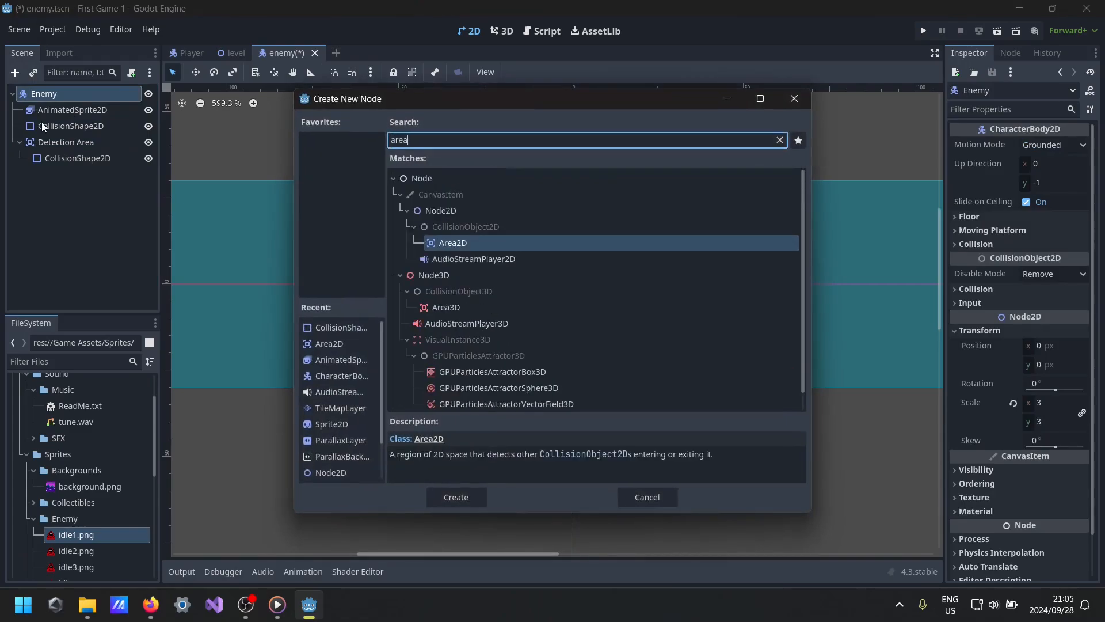
key("Return")
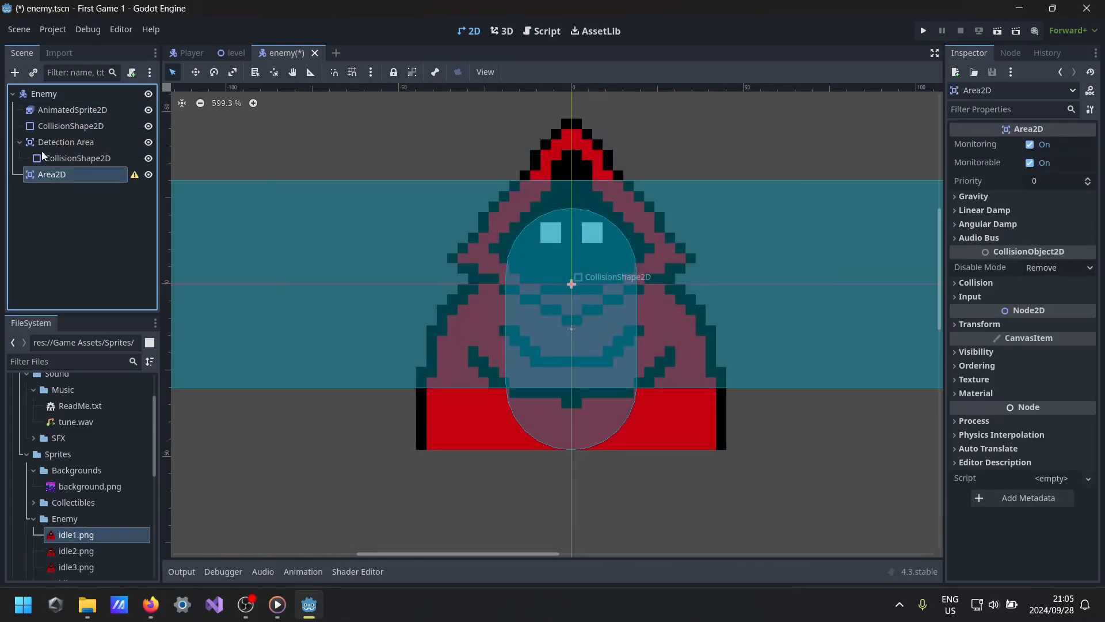
left_click(14, 72)
type("coll")
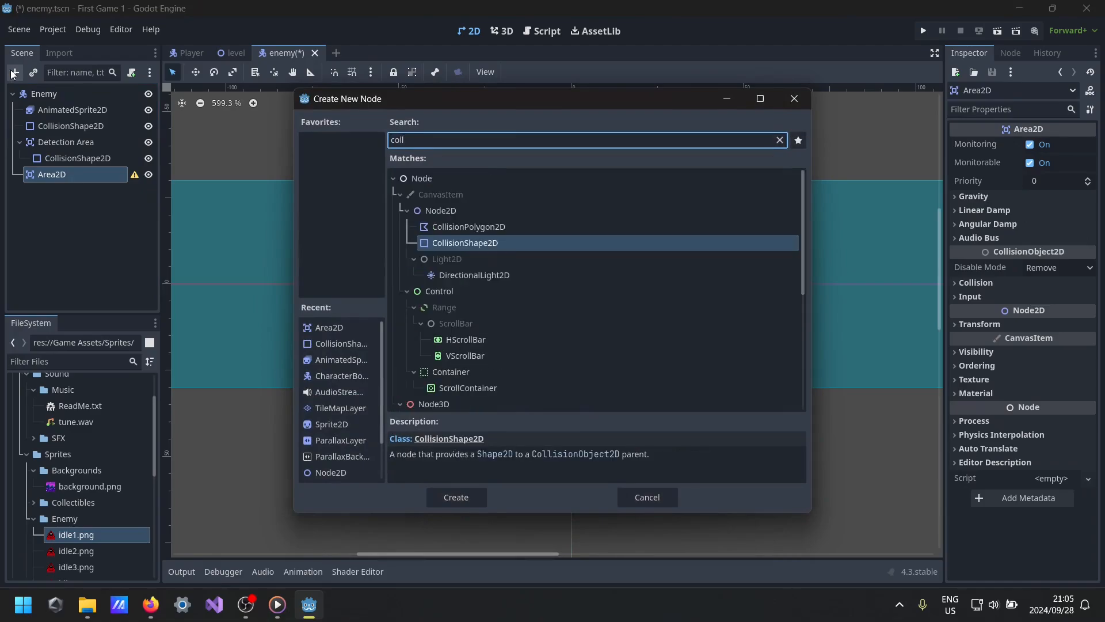
key("Return")
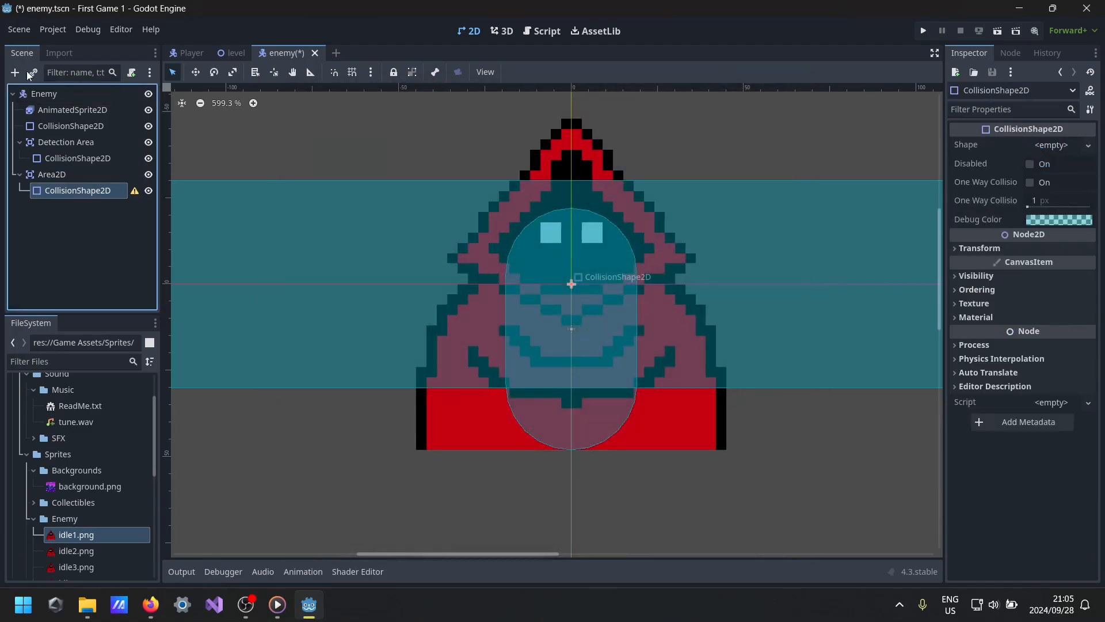
- Remove the space from the Detection Area node's name, making it DetectionArea
left_click(74, 176)
left_click(79, 141)
left_click(80, 141)
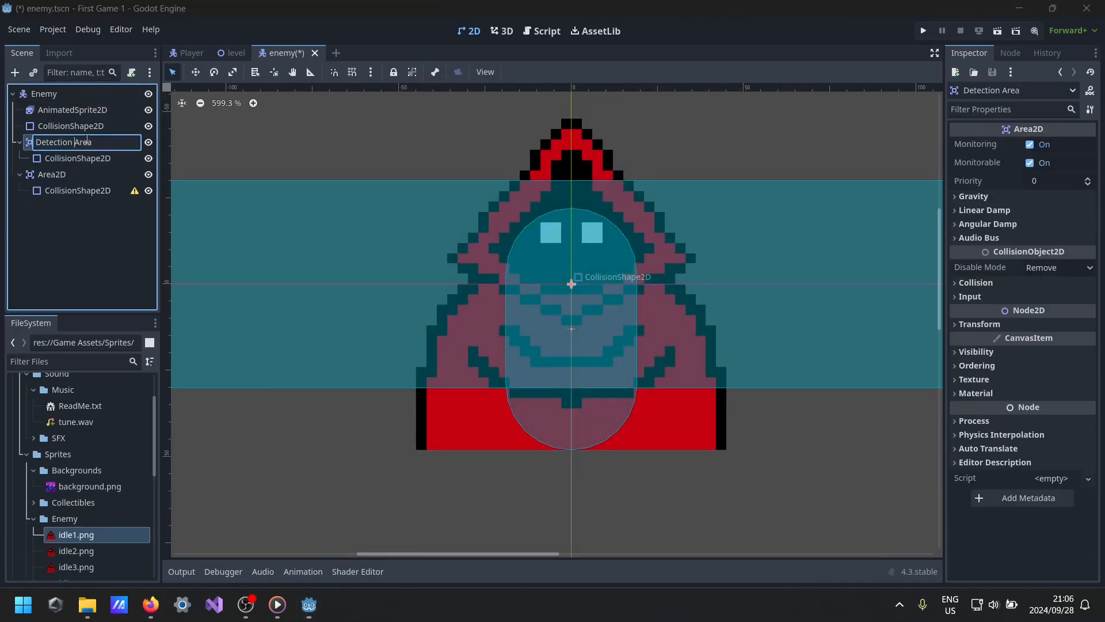
key("BackSpace")
- Rename the second Area2D node to DeathArea
left_click(78, 172)
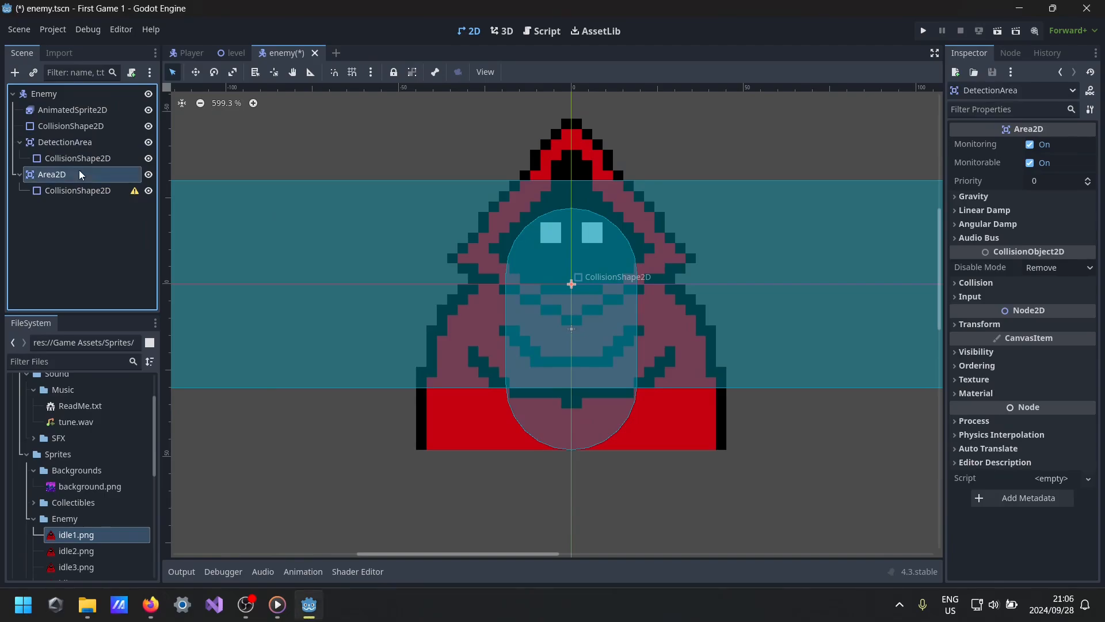
left_click(80, 171)
type("Death")
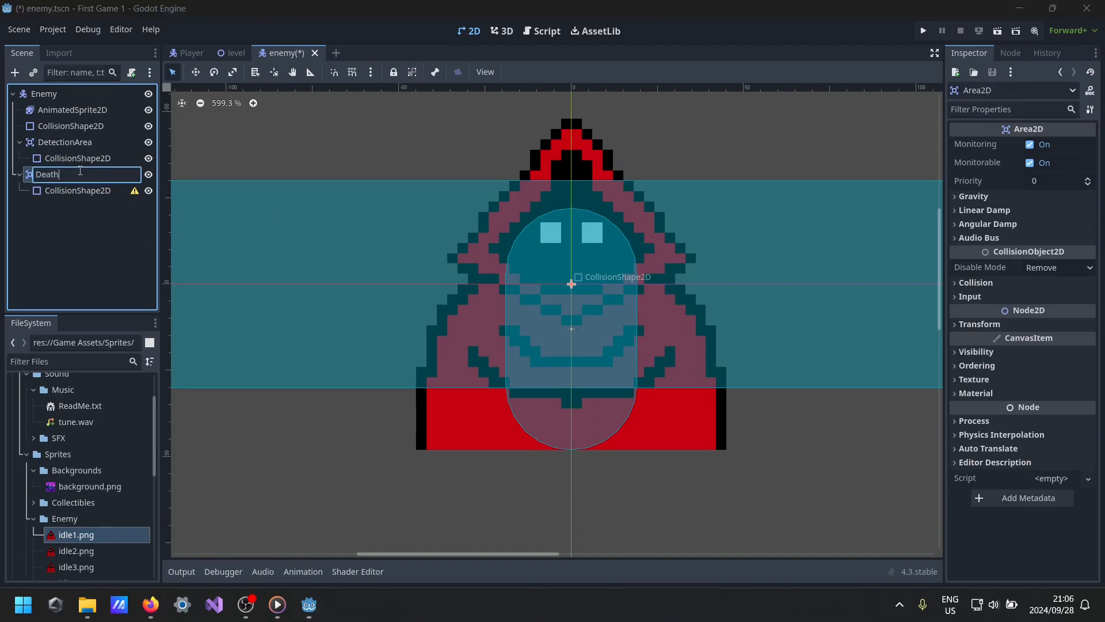
type("Area")
key("Return")
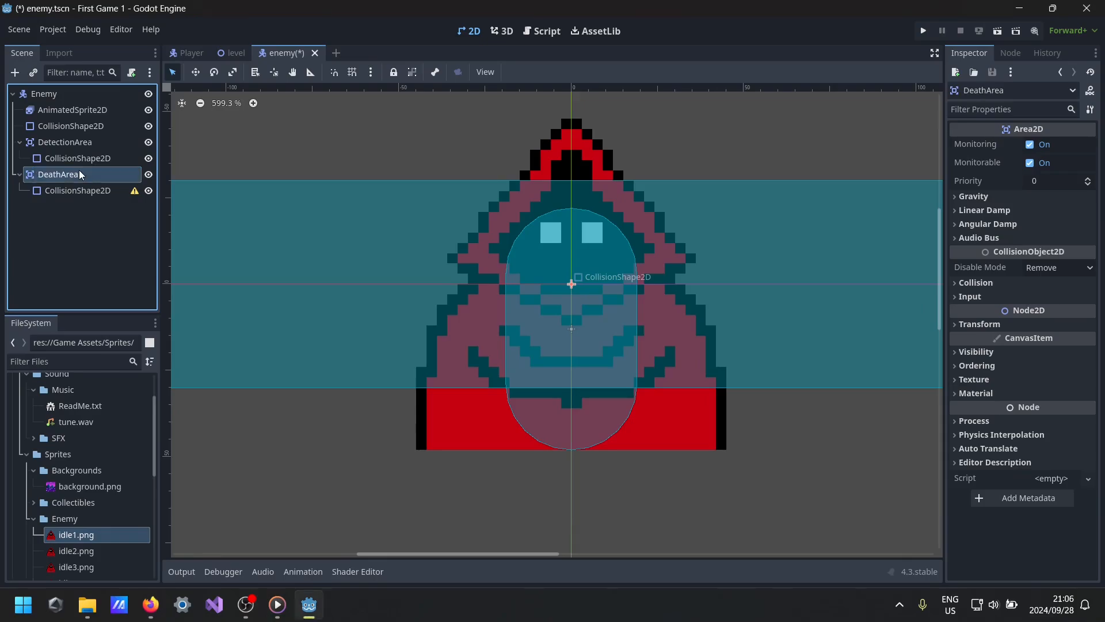
- Give the CollisionShape2D under DeathArea a new RectangleShape2D
left_click(99, 195)
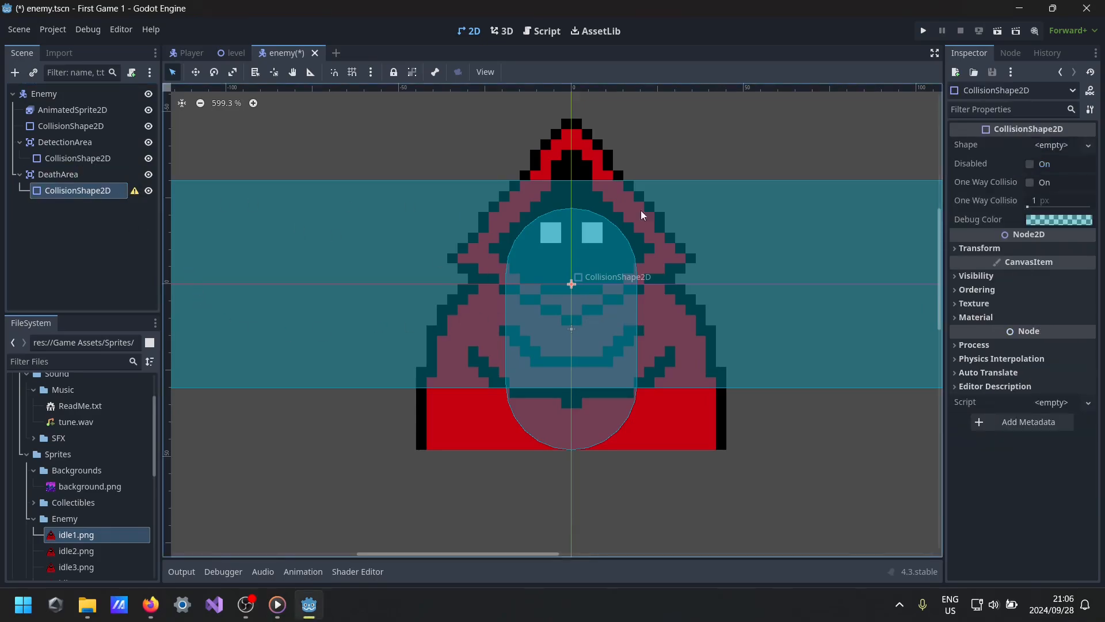
left_click(1052, 144)
left_click(1008, 228)
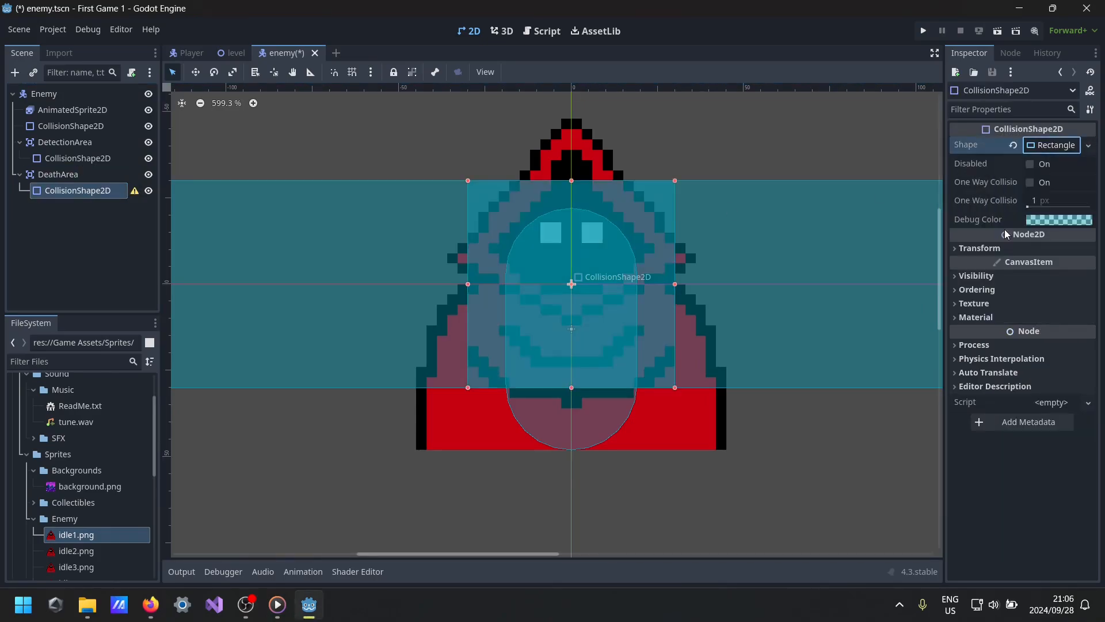
- Resize the DeathArea rectangle so it closely surrounds the enemy's collision capsule with a small margin at the sides and top, and save the scene
left_click_drag(571, 389, 571, 449)
left_click_drag(468, 316, 499, 315)
left_click_drag(675, 315, 647, 317)
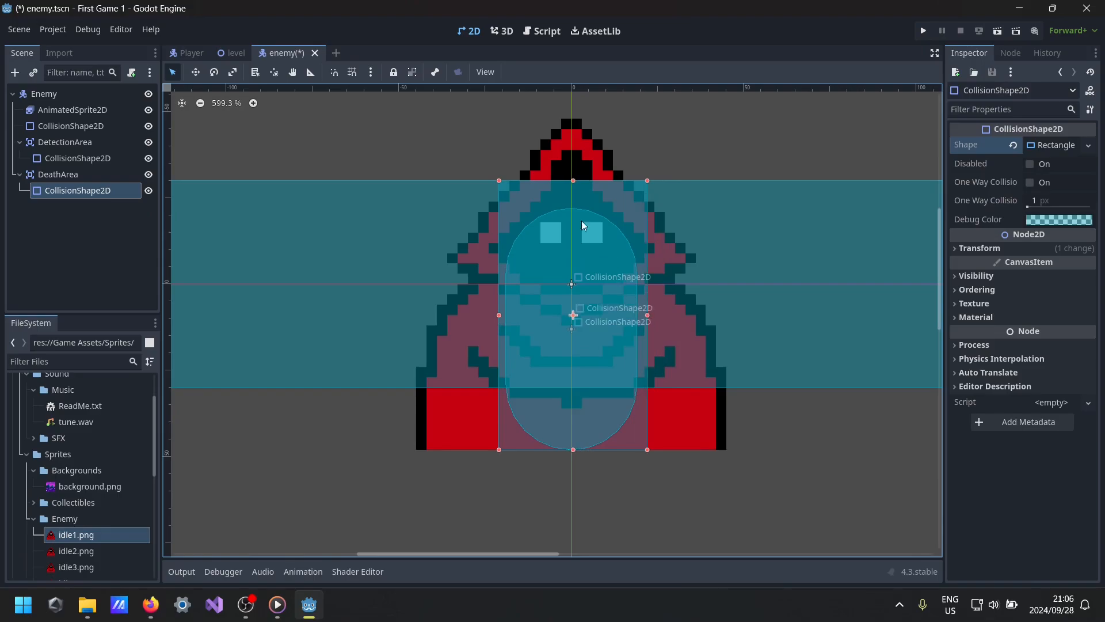
left_click_drag(573, 181, 572, 191)
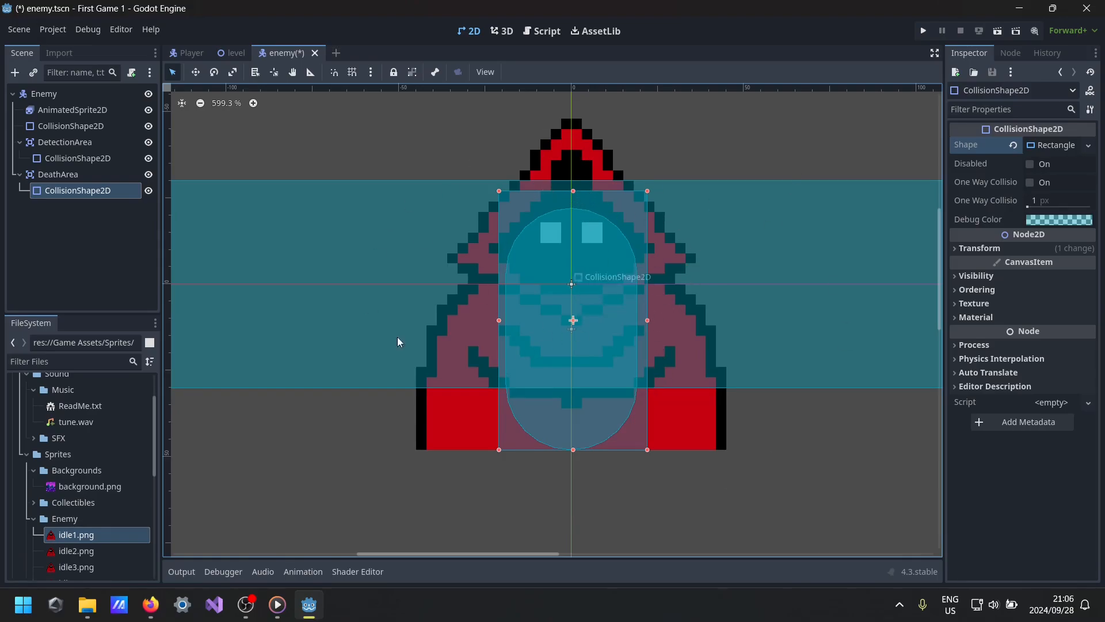
left_click(294, 541)
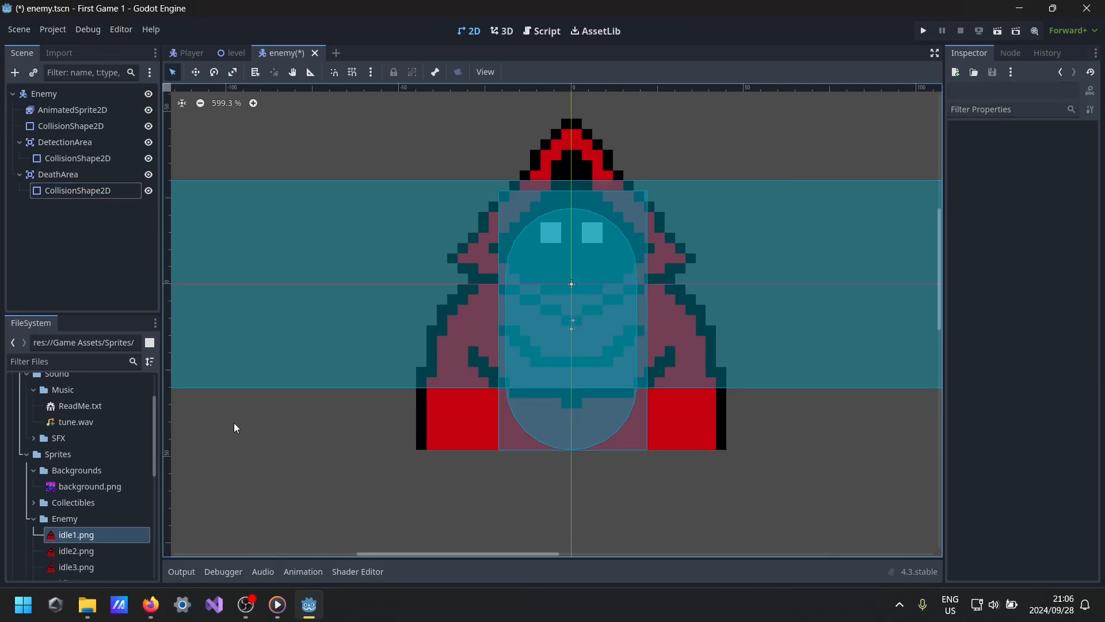
key("ctrl+s")
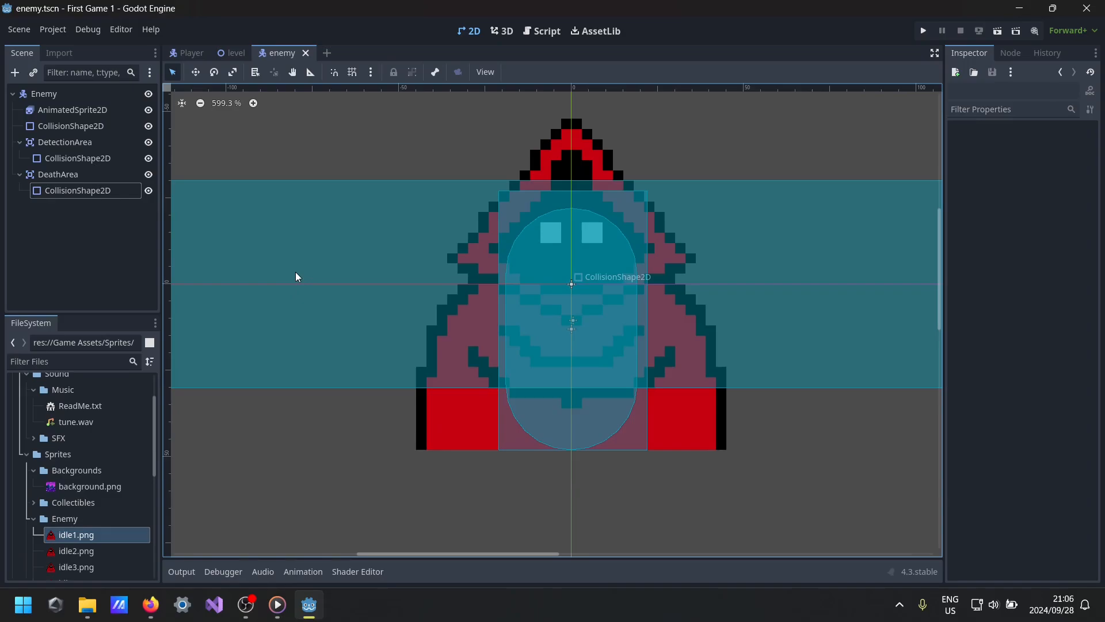
- Start attaching a new GDScript to the root Enemy node and set its path to res://Scripts/enemy.gd
left_click(58, 96)
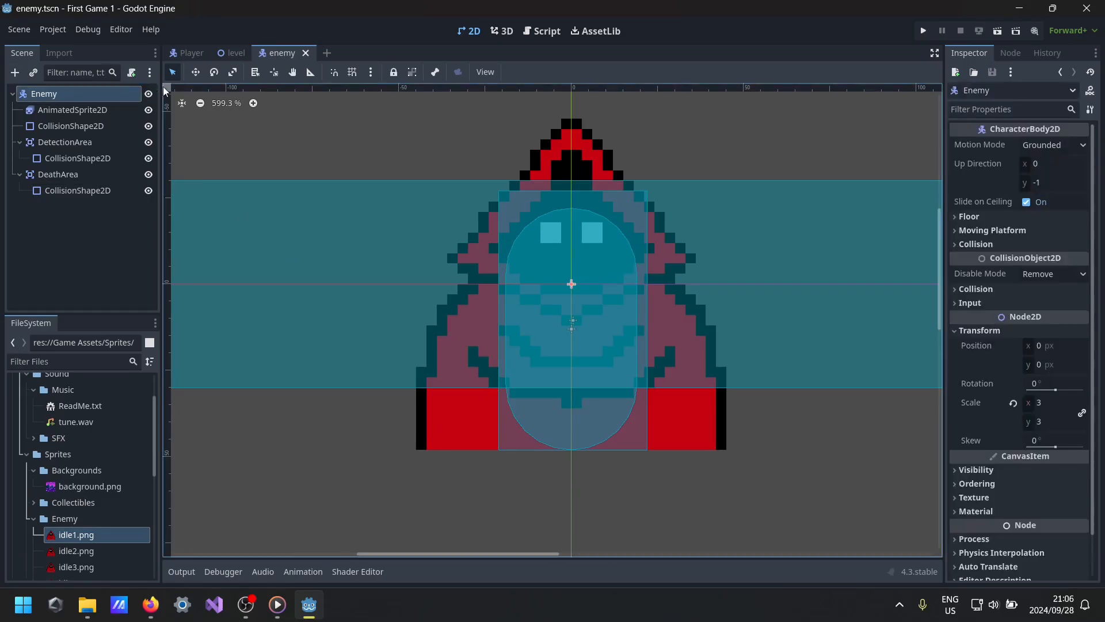
left_click(131, 72)
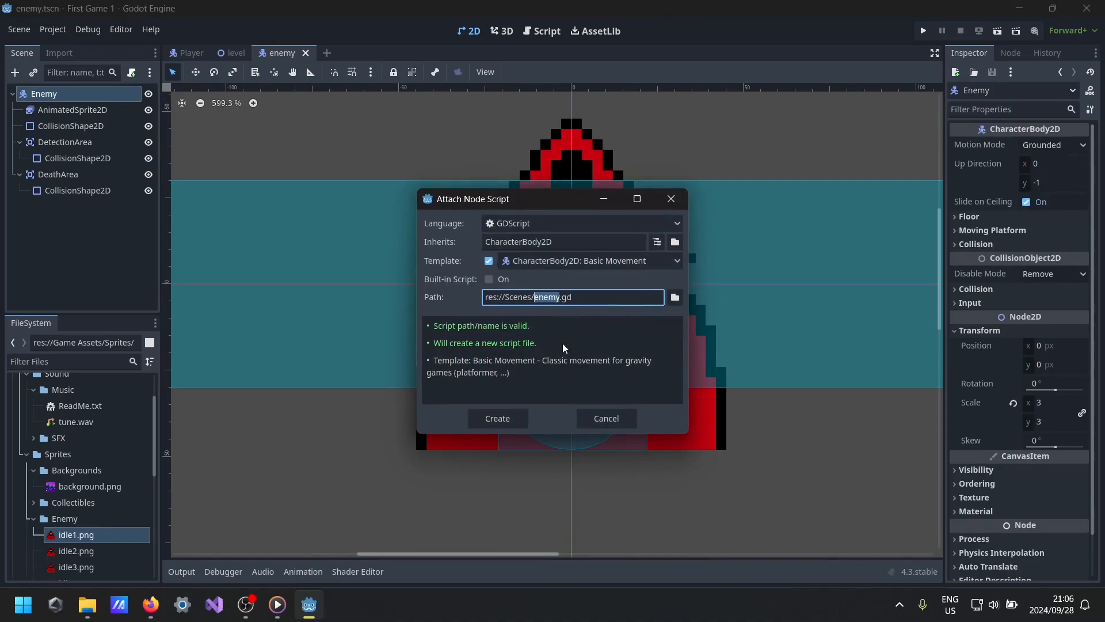
left_click(676, 297)
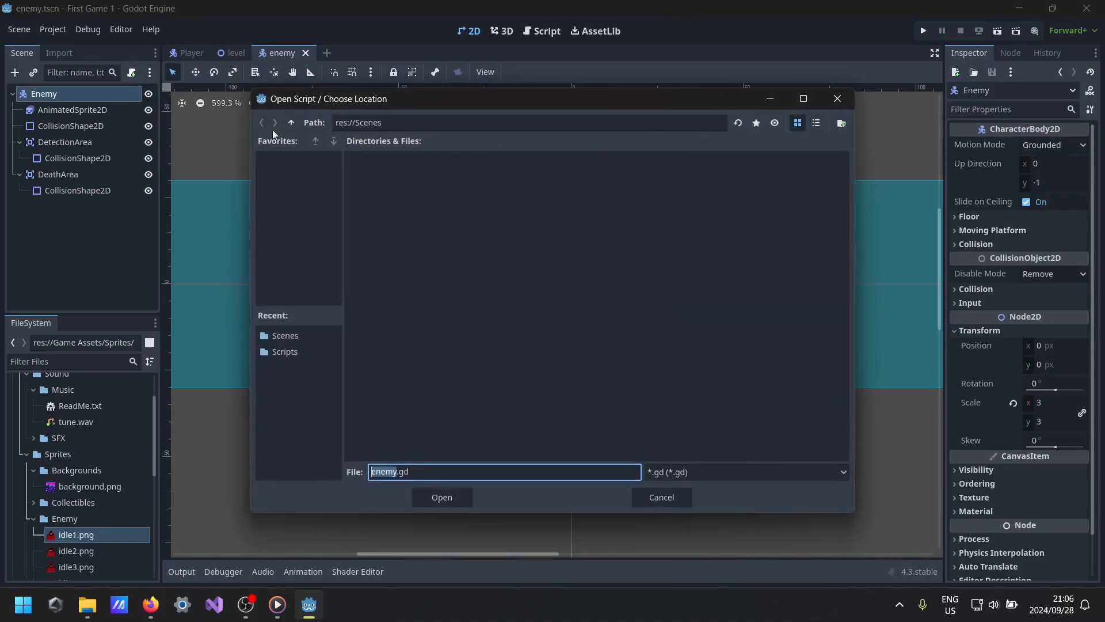
left_click(291, 122)
double_click(481, 187)
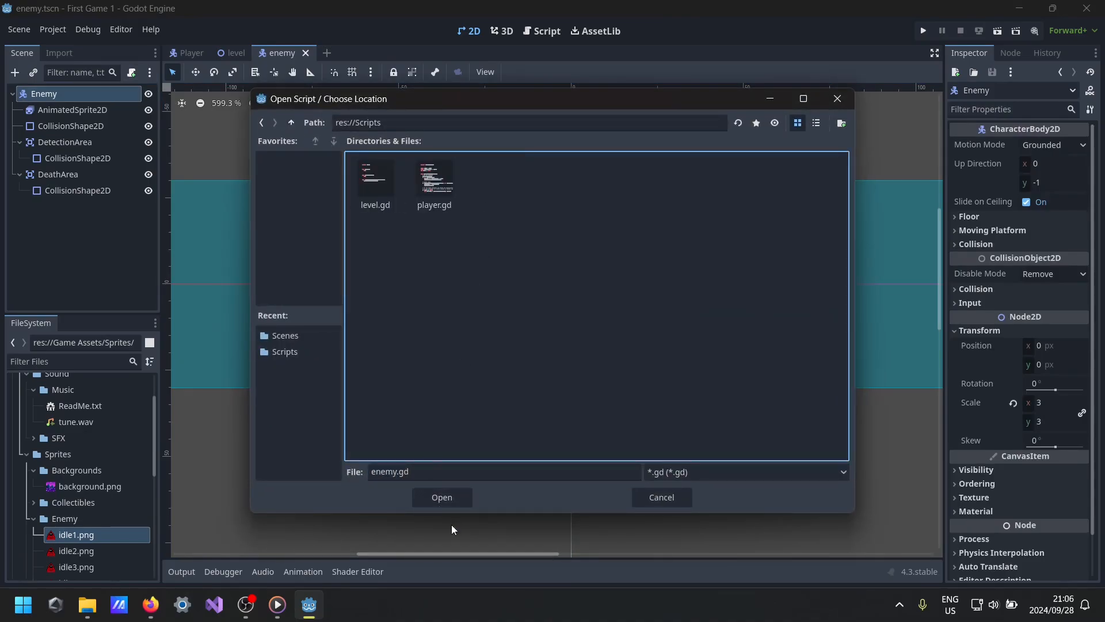
left_click(450, 499)
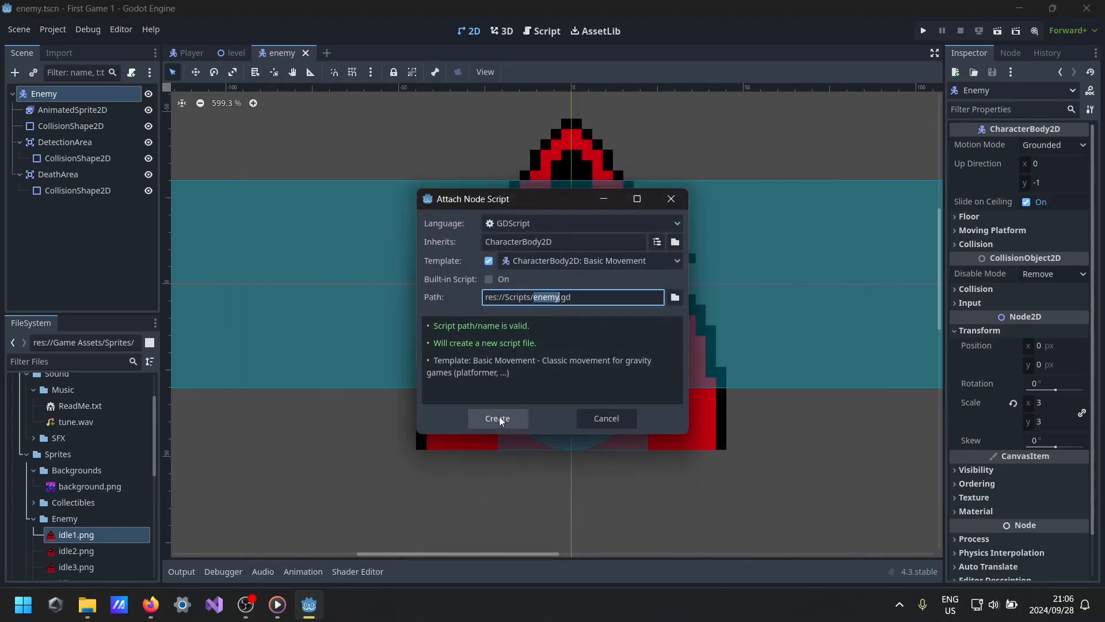
- Choose the Object: Empty template, create the enemy script and save the scene
left_click(662, 260)
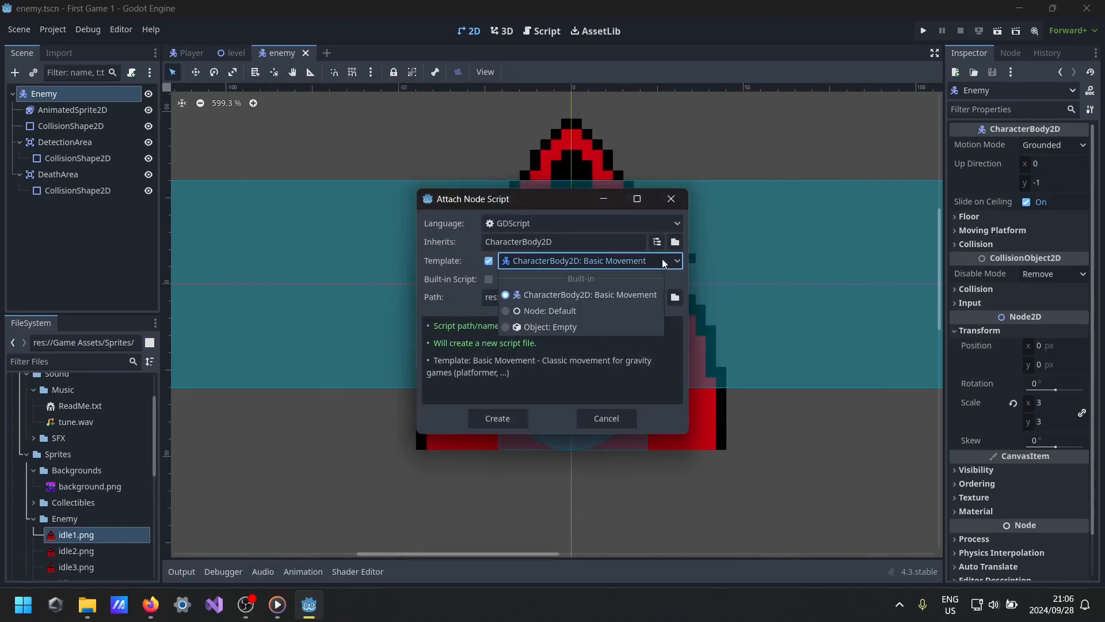
left_click(539, 326)
left_click(510, 418)
left_click(510, 418)
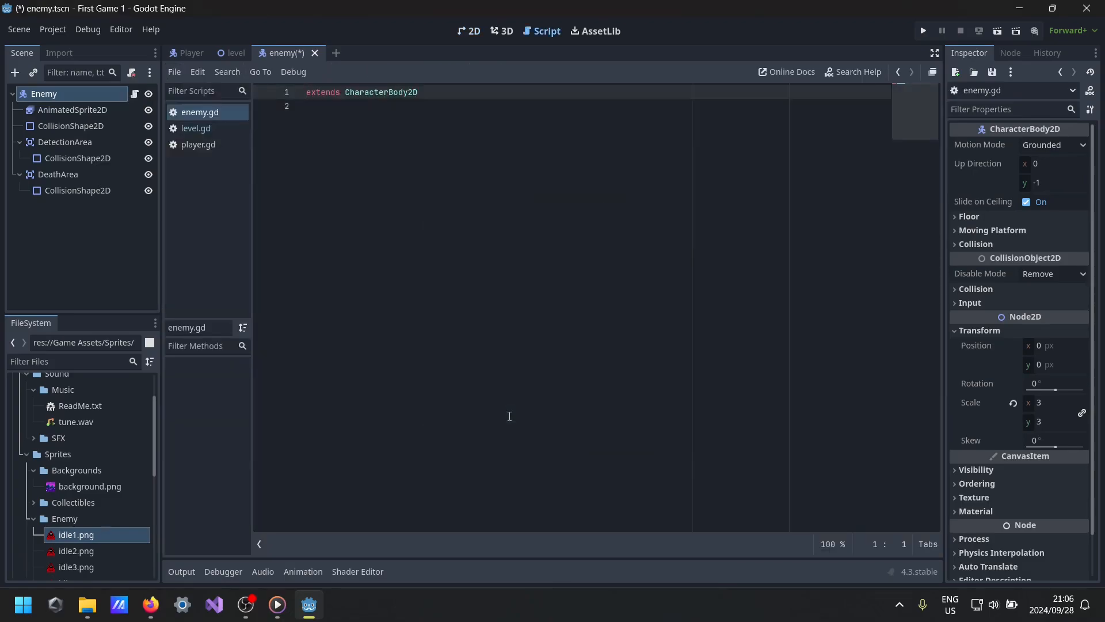
key("ctrl+s")
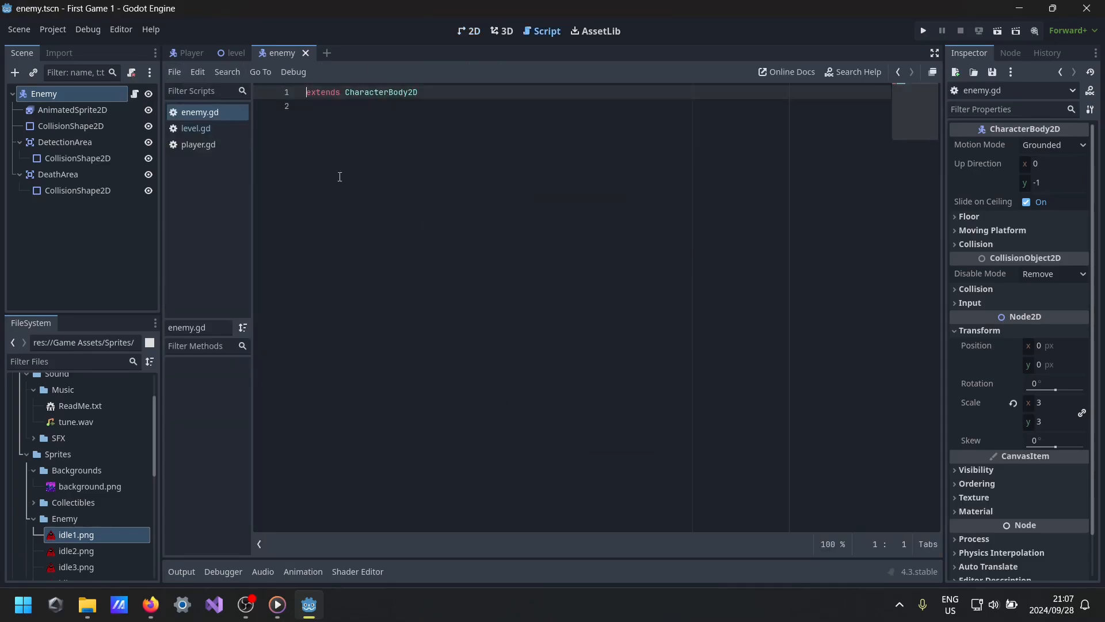
- Declare a custom signal named PlayerDeath below the extends line in enemy.gd
left_click(393, 116)
key("Return")
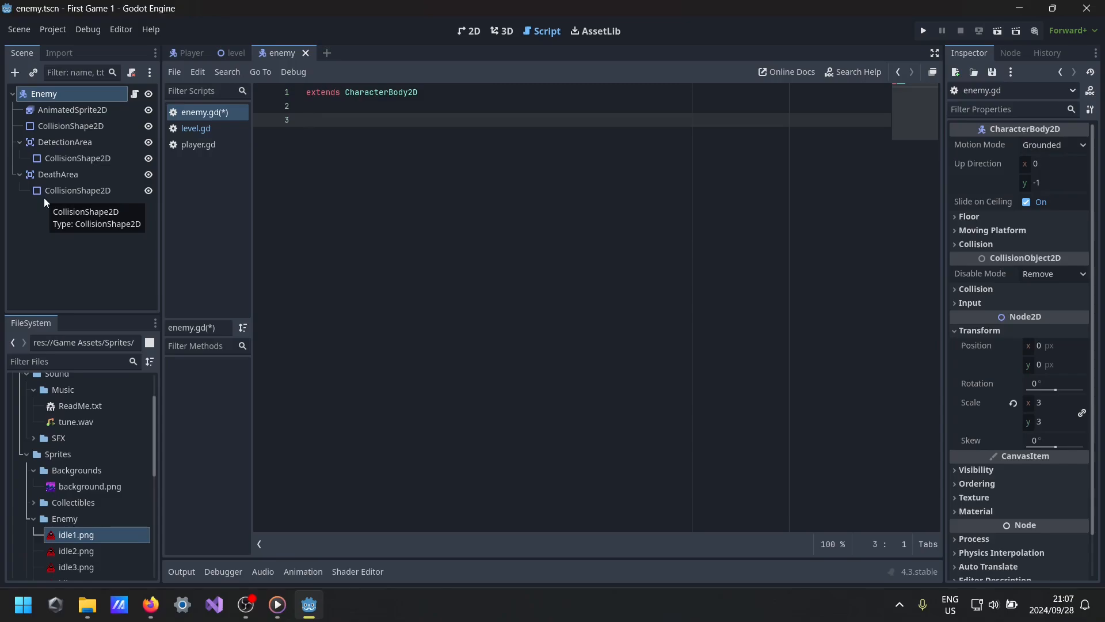
type("signa")
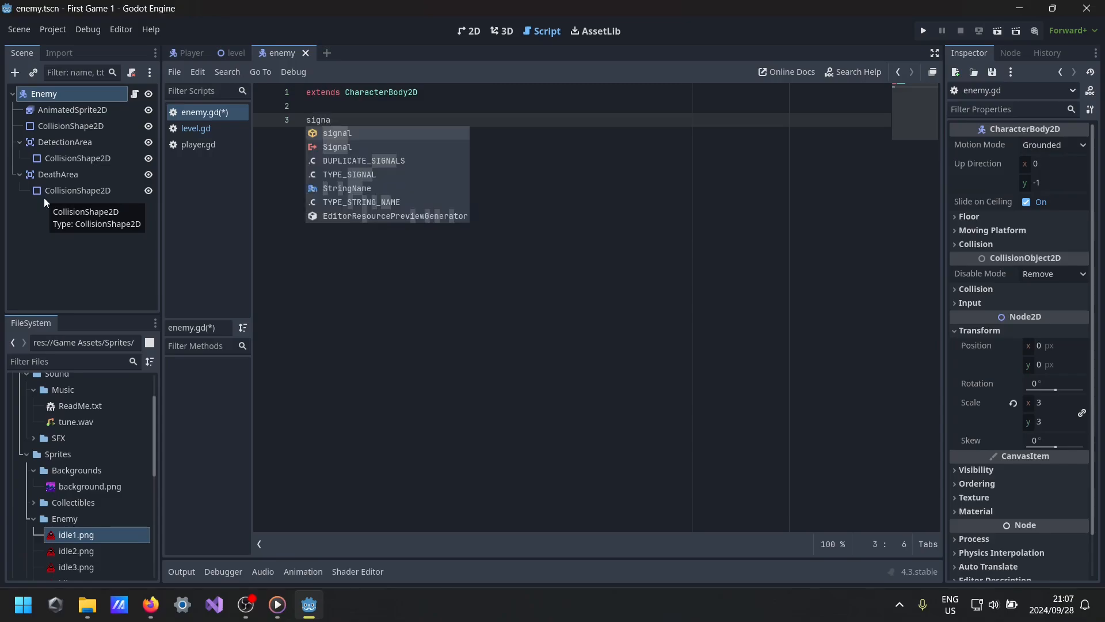
type("l death")
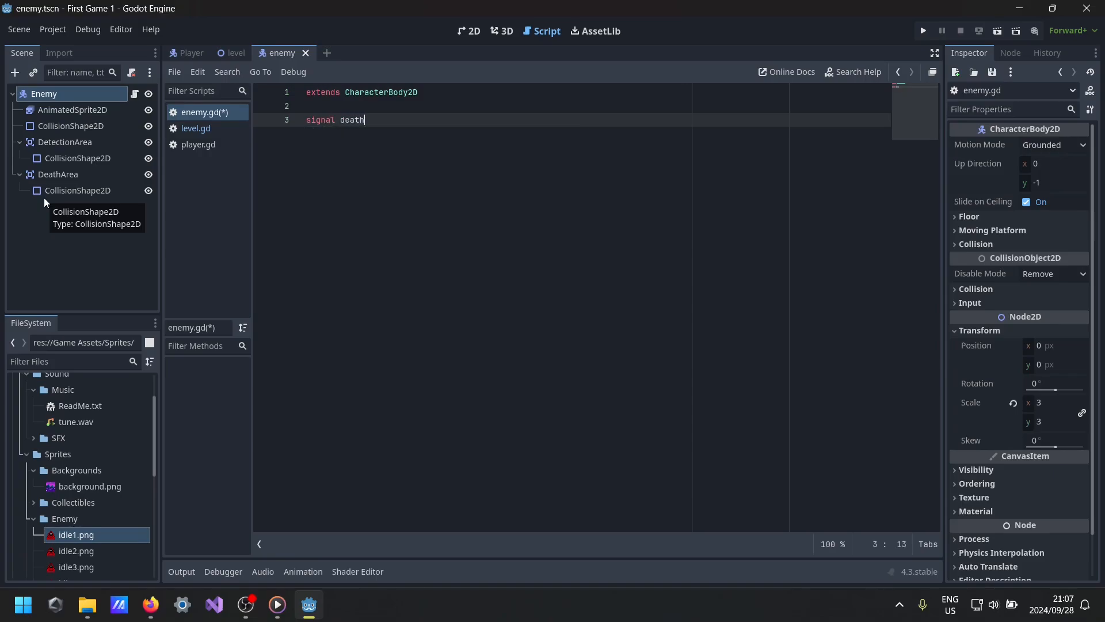
key("BackSpace")
key("BackSpace")
key("BackSpace")
type("de")
key("BackSpace")
key("BackSpace")
type("pla")
key("BackSpace")
key("BackSpace")
key("BackSpace")
type("PL")
key("BackSpace")
type("layerDeath")
- Look up PlayerDeath among the root Enemy node's signals and save the script
left_click(1012, 53)
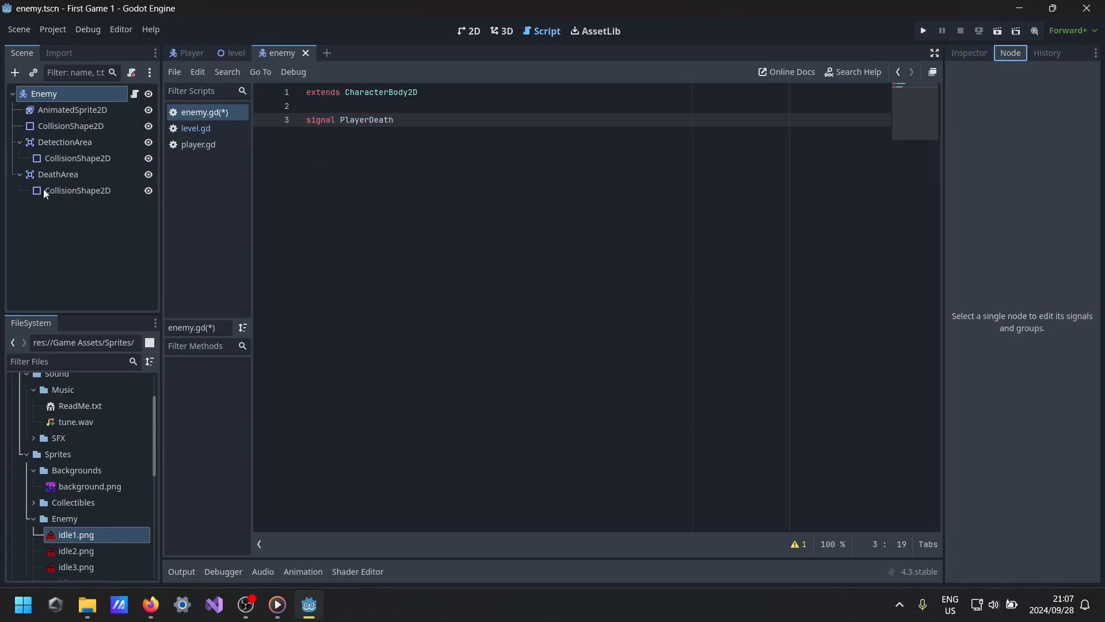
left_click(38, 94)
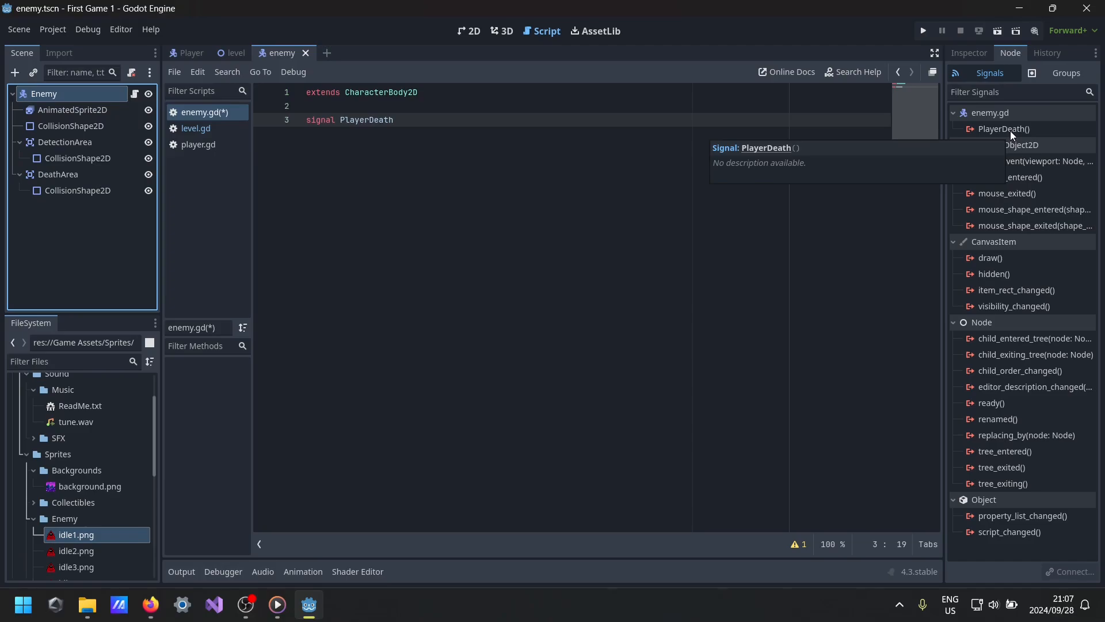
key("ctrl+s")
- Add a variable named direction with the value 0 below the signal declaration
left_click(414, 121)
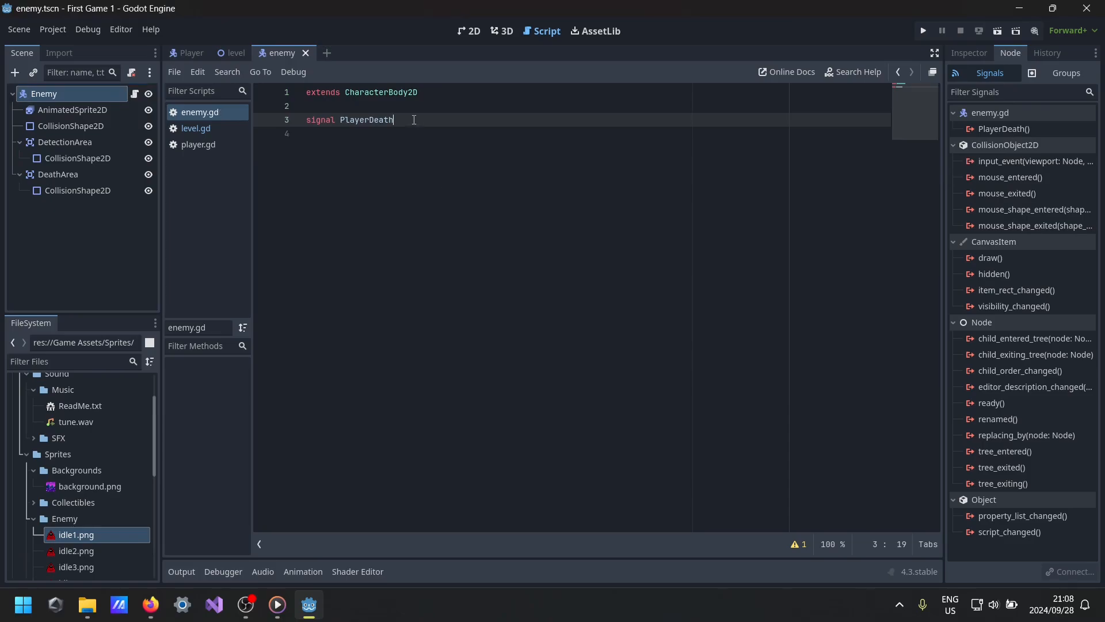
key("Return")
key("Return")
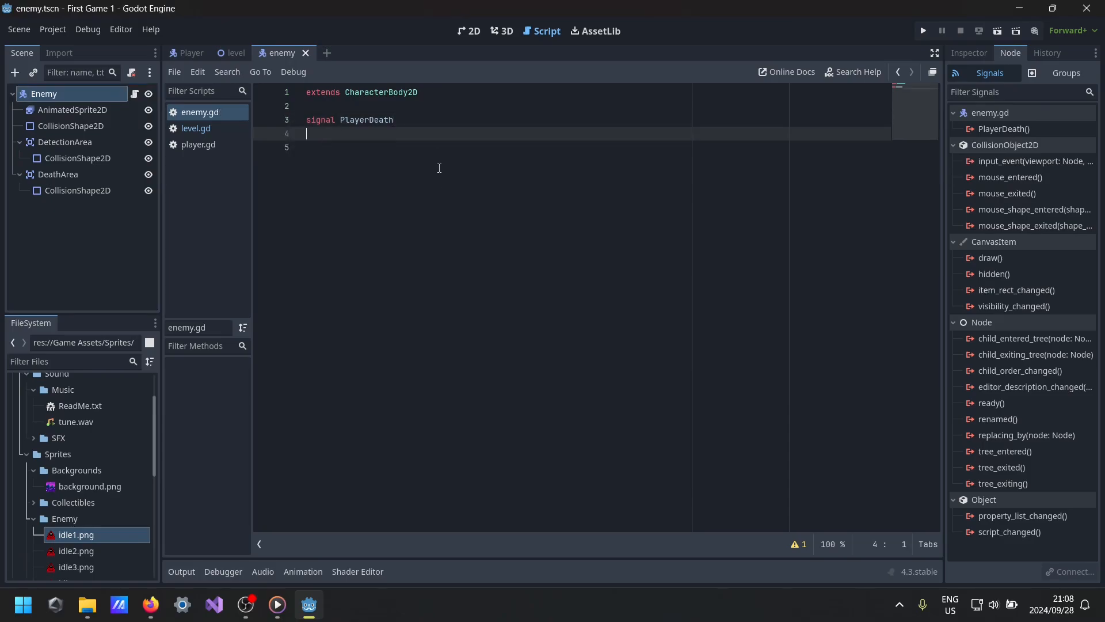
type("var ")
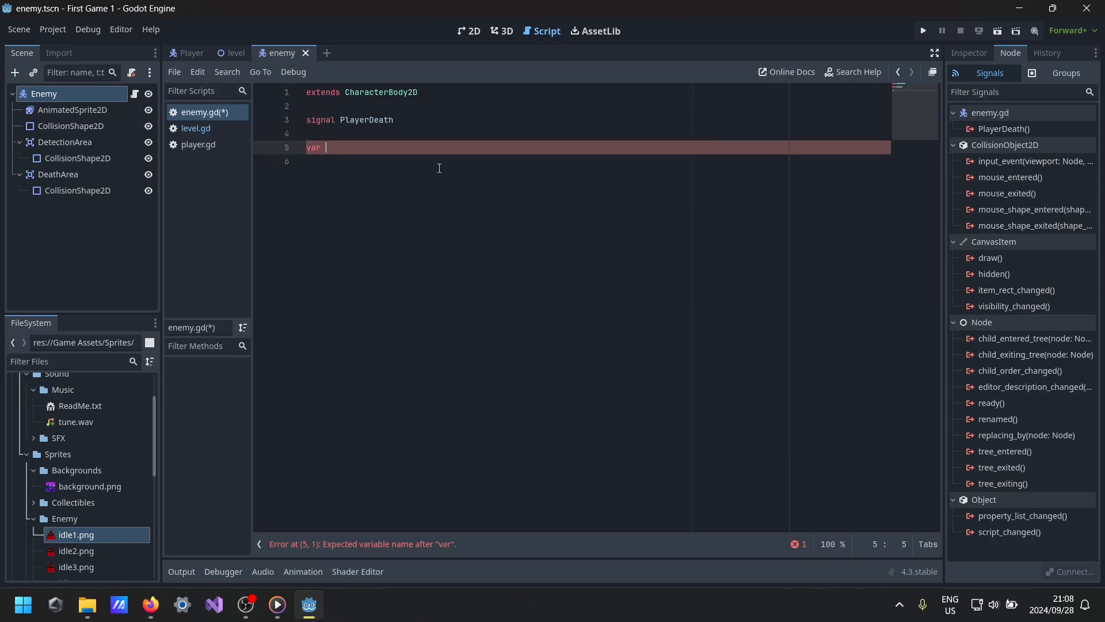
type("direction = 0")
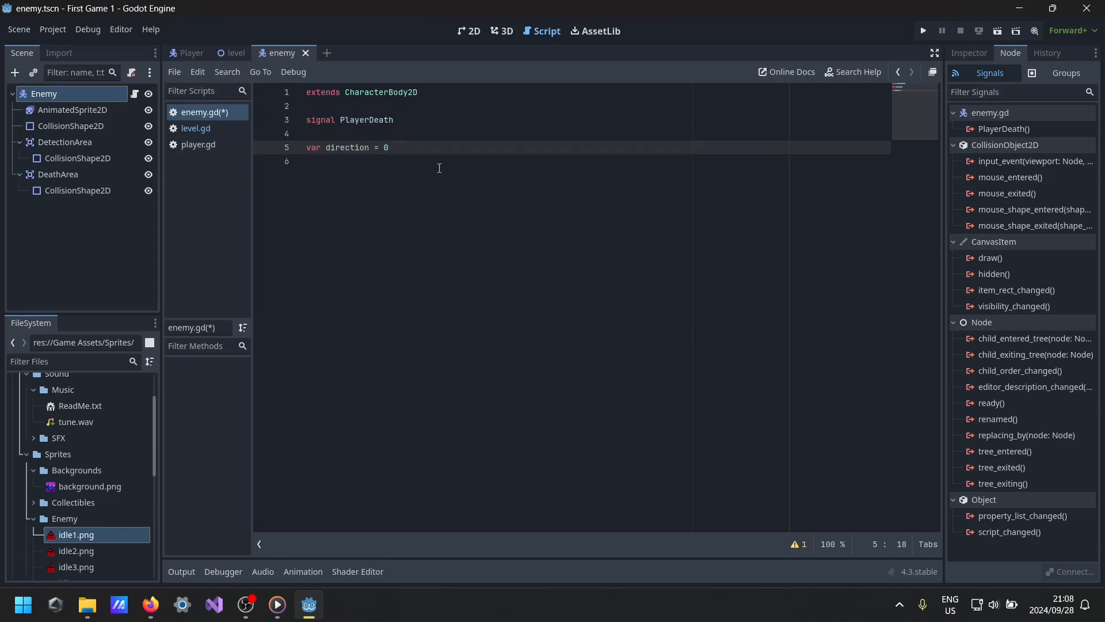
- Add the exported variable SPEED with the value 10000 below direction and save the script
key("Return")
type("@expor")
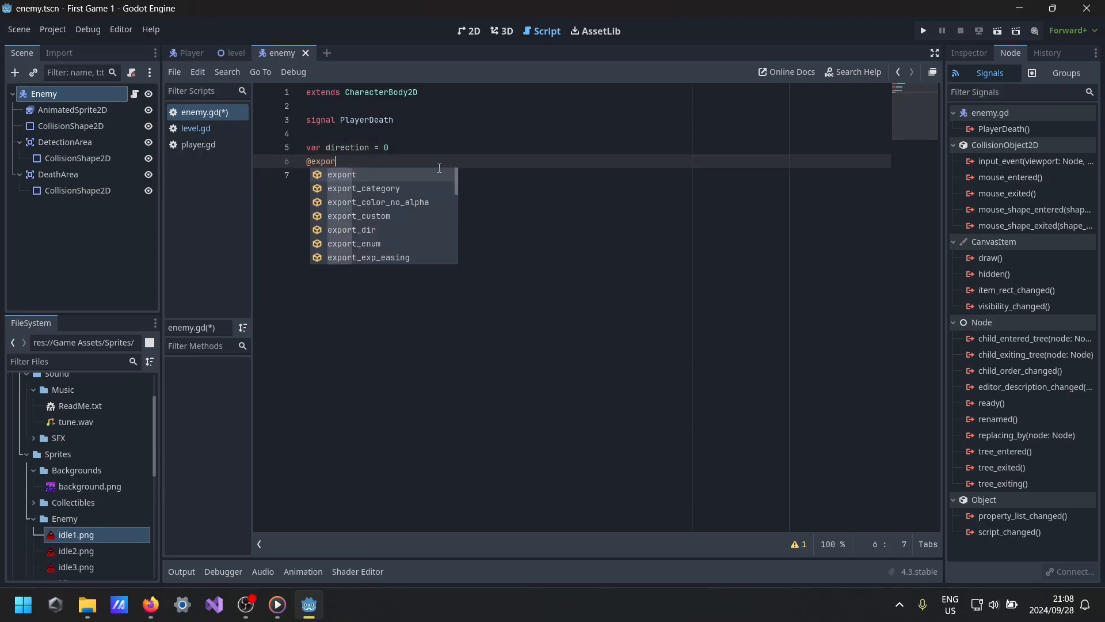
type("t var SPEED =")
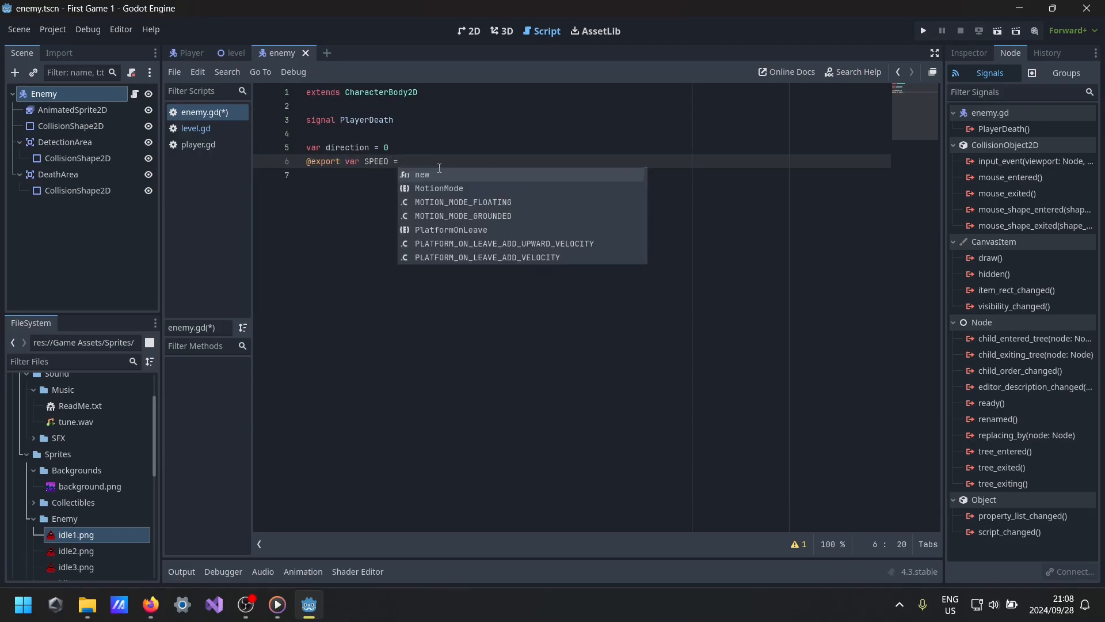
type(" 10000")
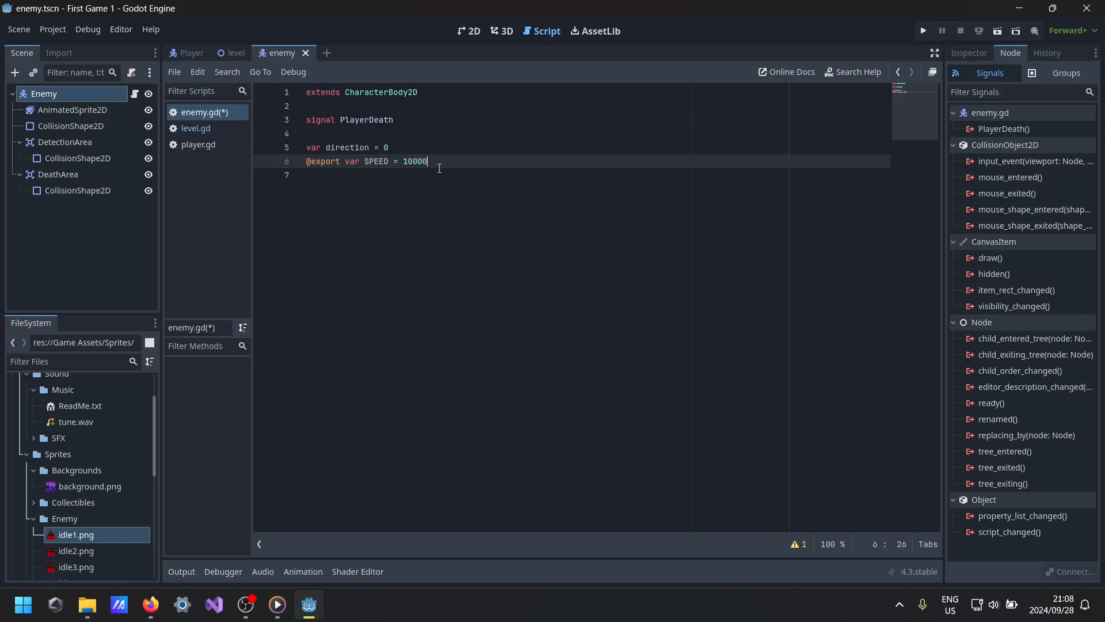
key("ctrl+s")
- Check the exported Speed variable among the Enemy node's properties
double_click(373, 161)
left_click(377, 175)
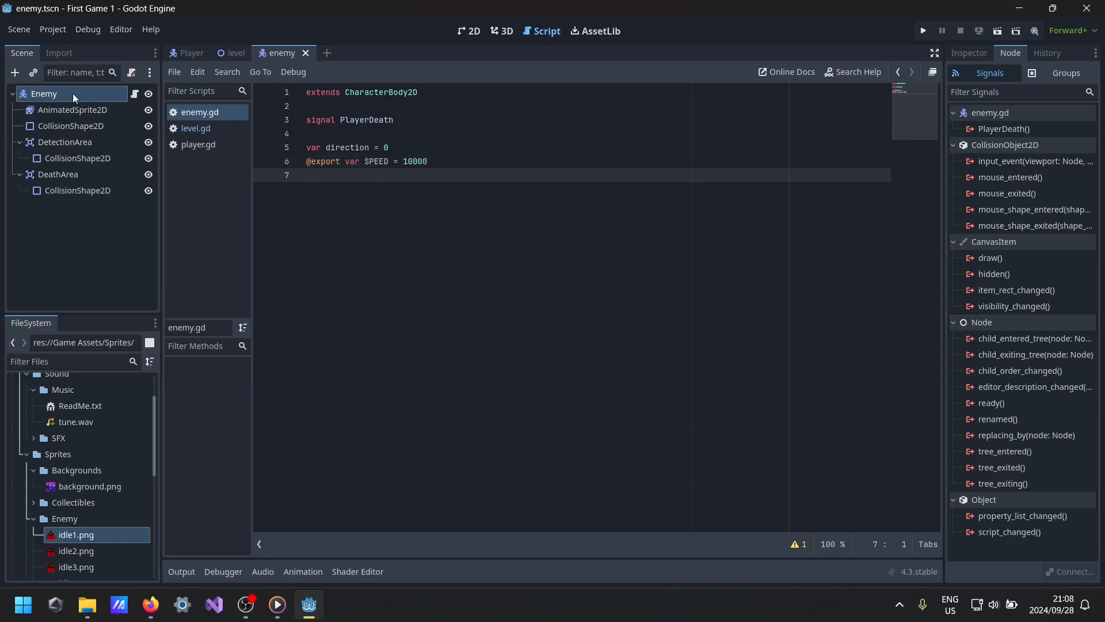
left_click(960, 56)
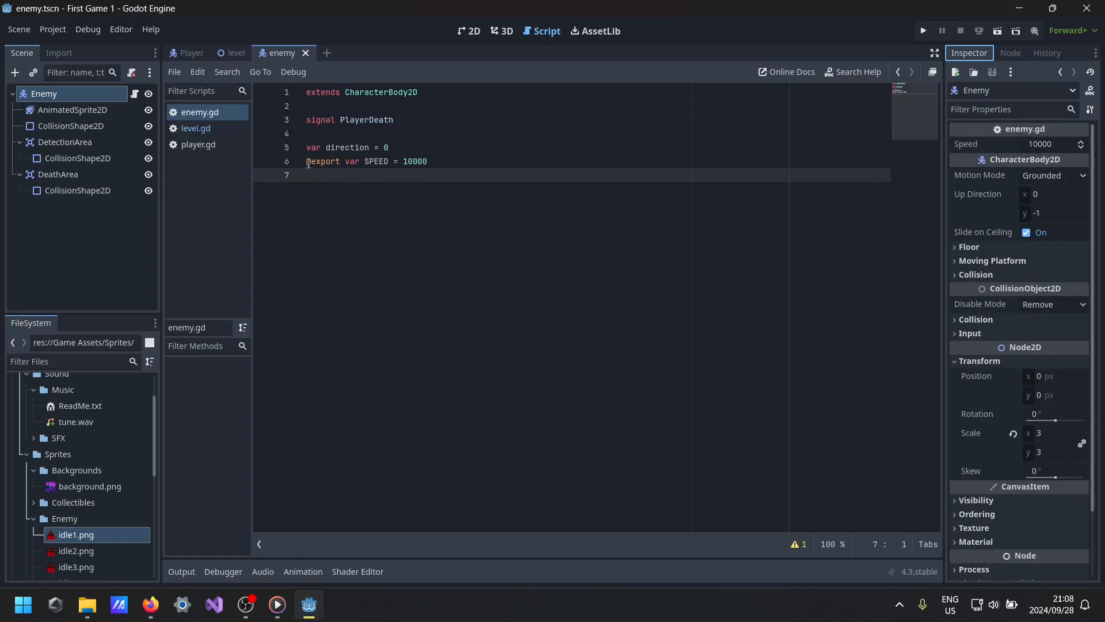
- Add the function _physics_process(delta) below the variables and begin its indented body
left_click(418, 184)
key("Return")
type("FUN")
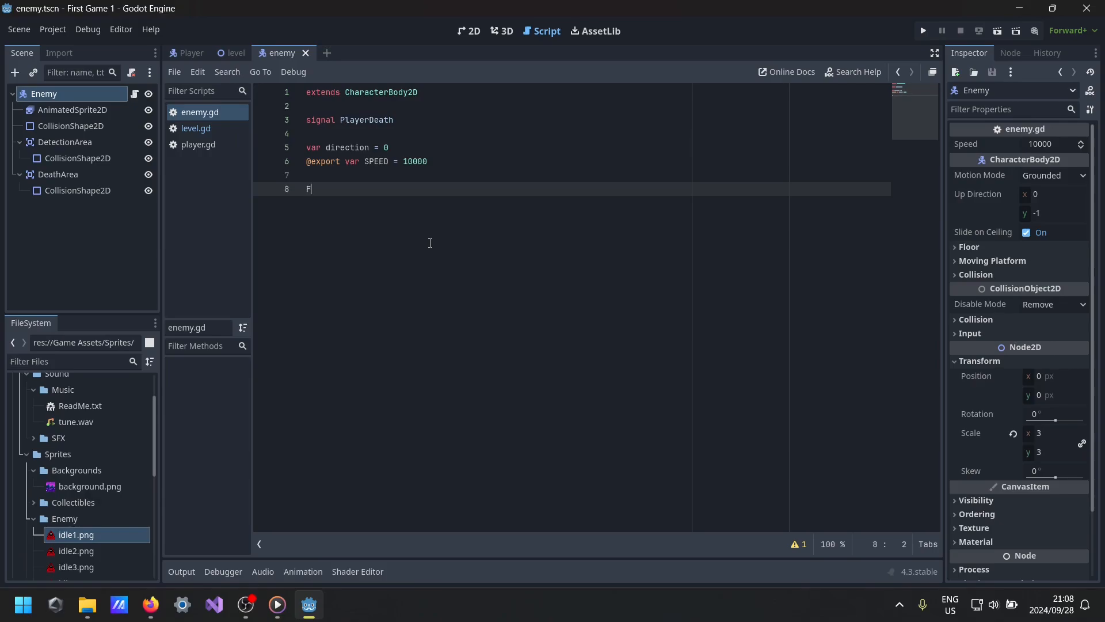
key("BackSpace")
key("BackSpace")
key("BackSpace")
type("func")
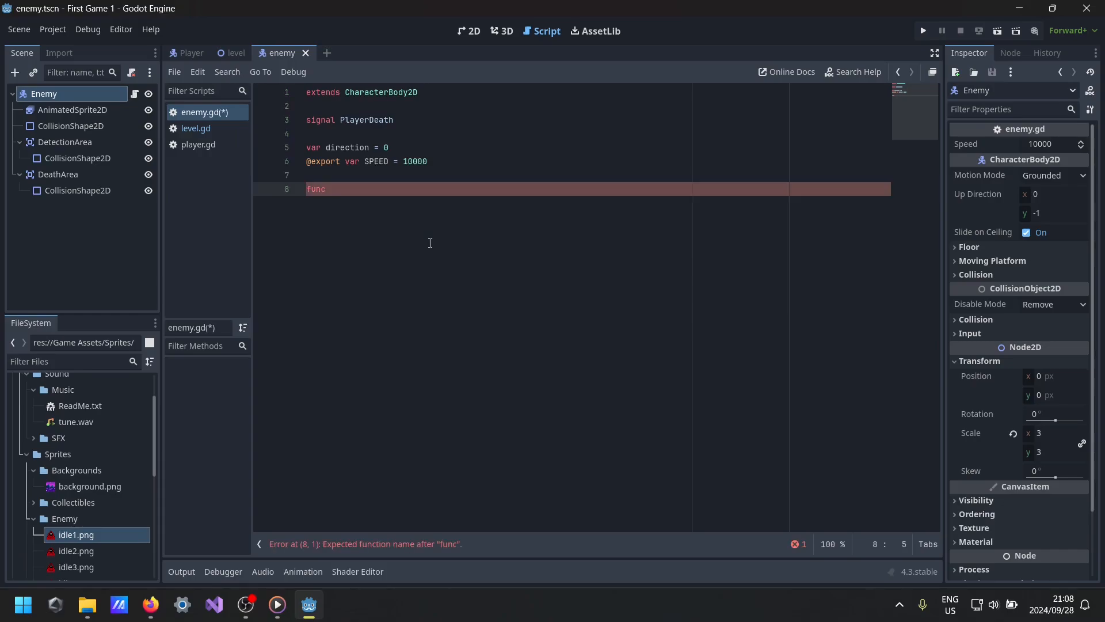
type("_ph")
key("Return")
key("Return")
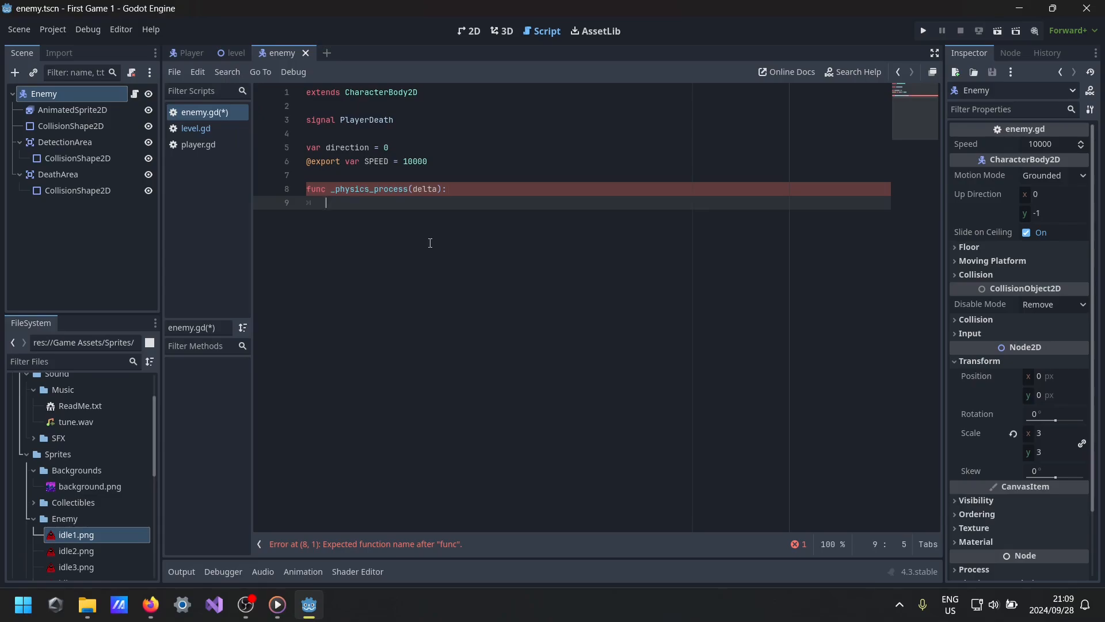
key("Tab")
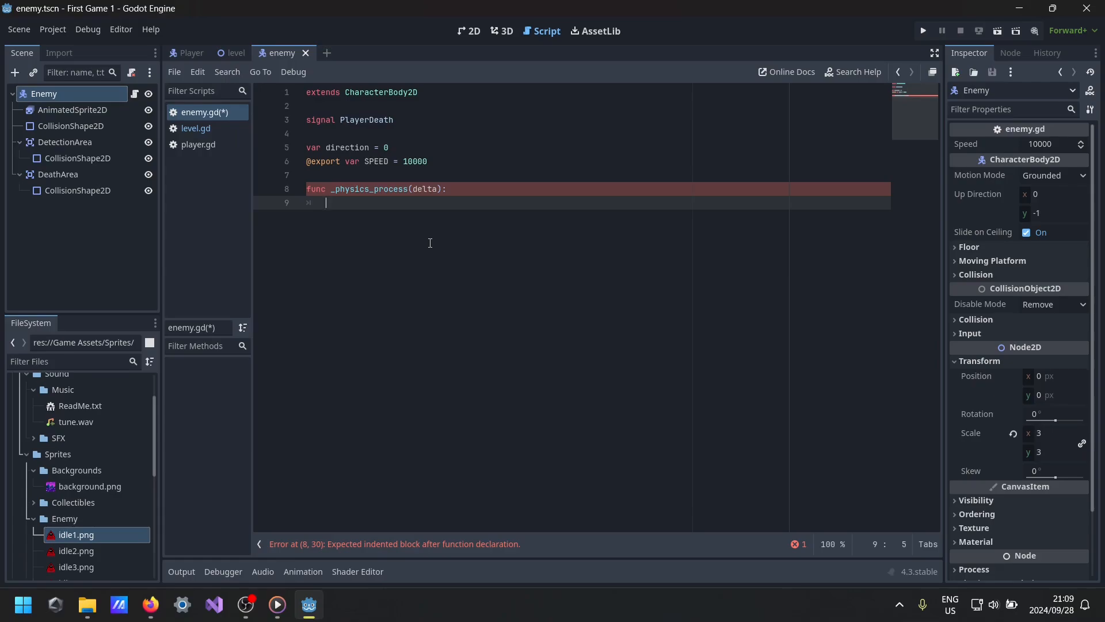
- Write velocity.x = direction * SPEED * delta inside _physics_process
type("velocity")
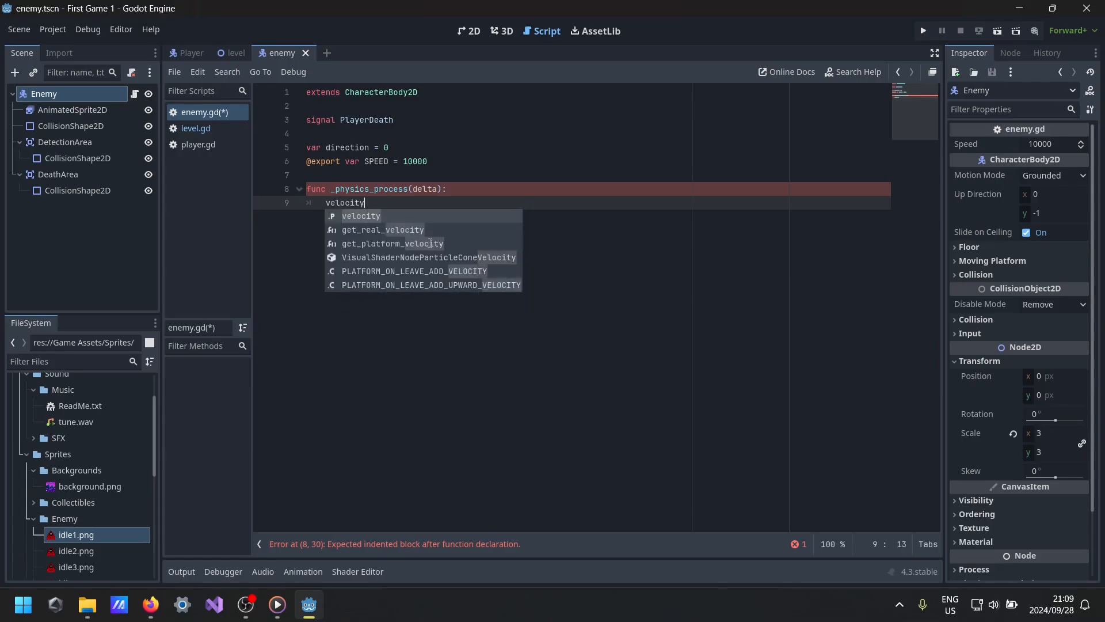
type(".x")
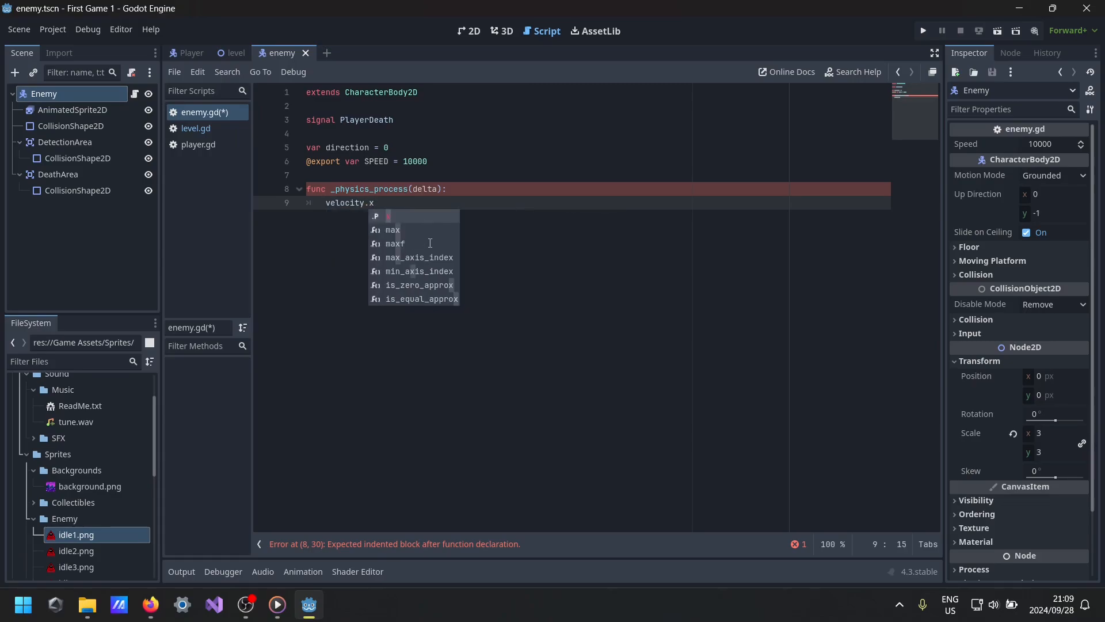
type(" = direction ")
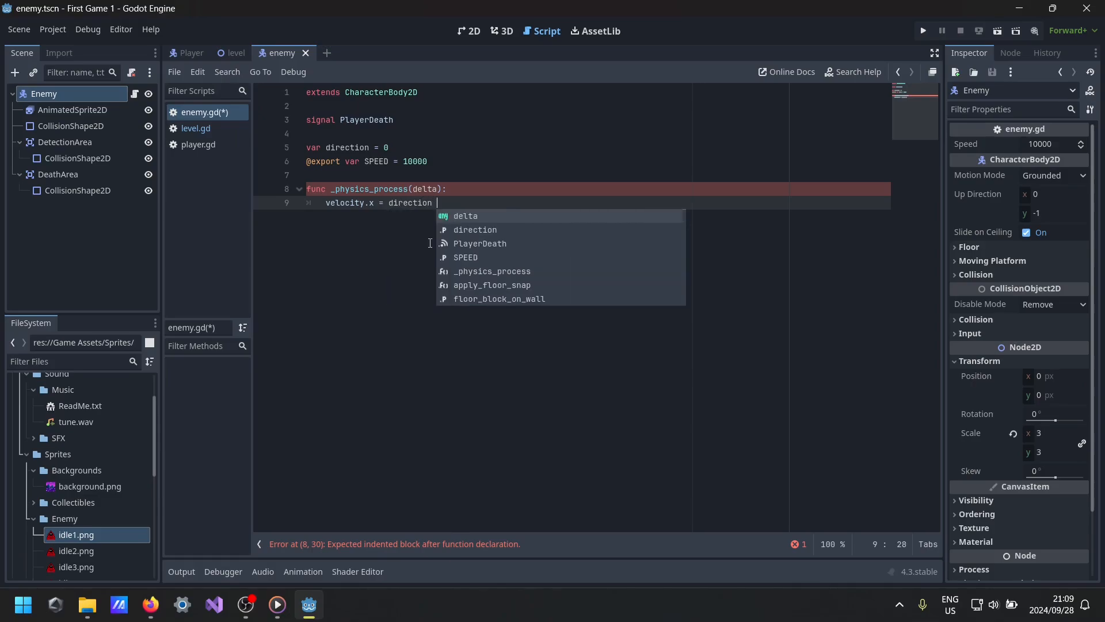
type("* ")
type("SEE")
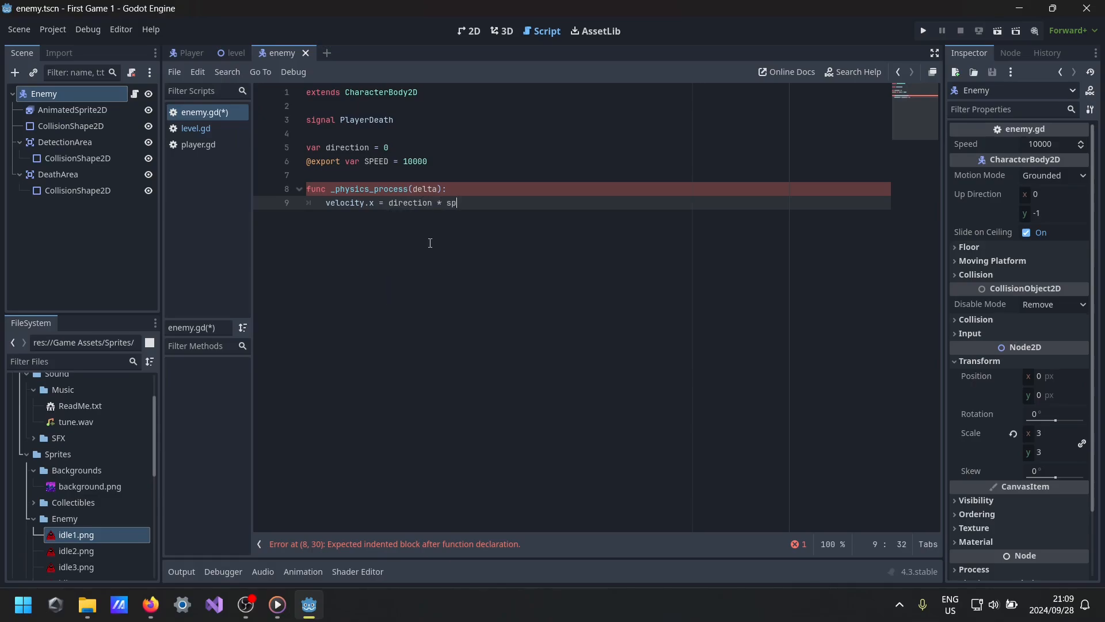
key("BackSpace")
key("BackSpace")
type("PEED * delta")
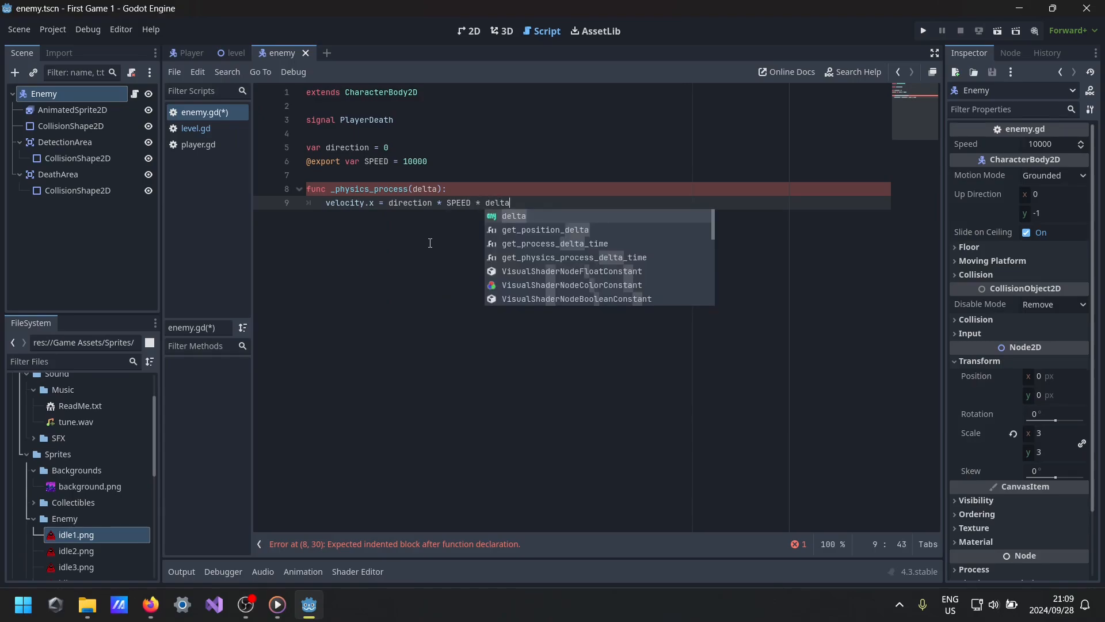
- Add a move_and_slide() call below the velocity line in _physics_process and save the script
type("s")
key("BackSpace")
key("ctrl+s")
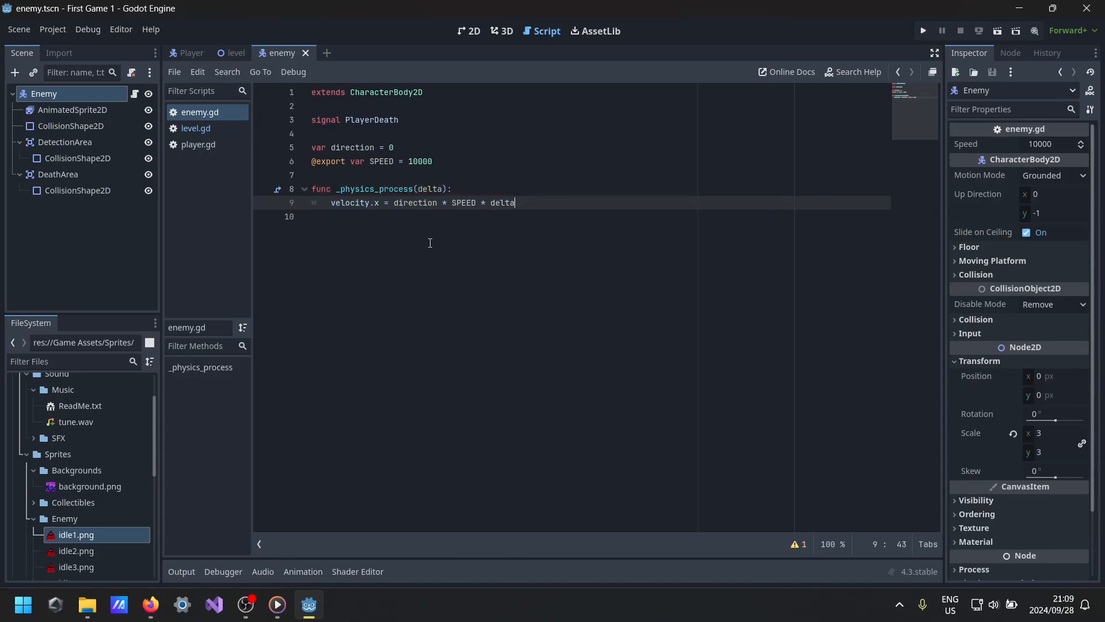
key("Return")
type("move_")
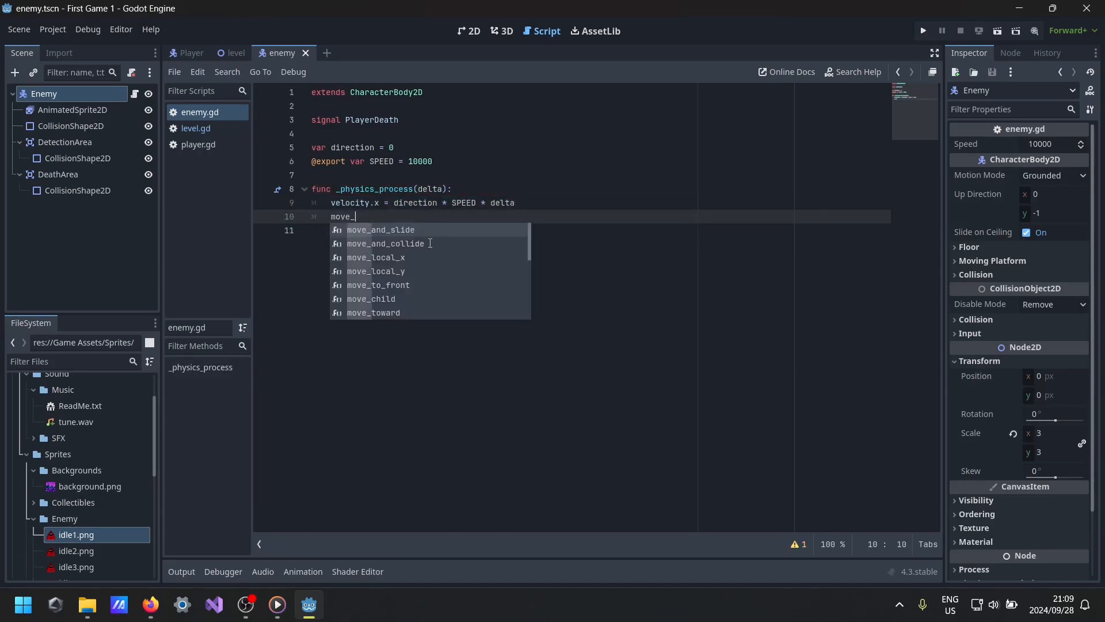
key("Return")
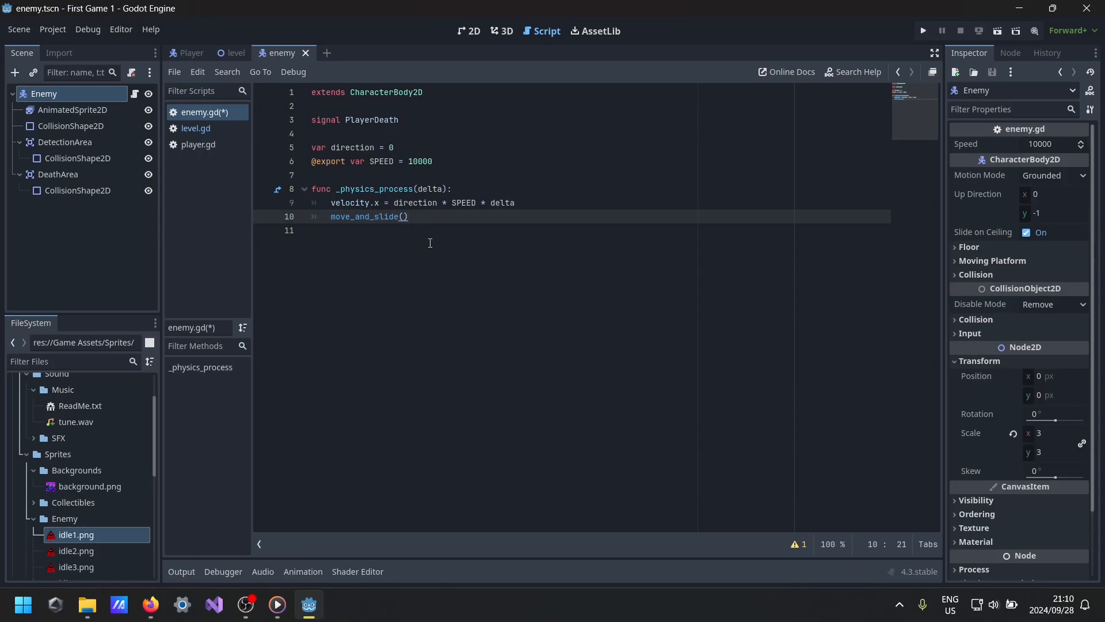
key("Return")
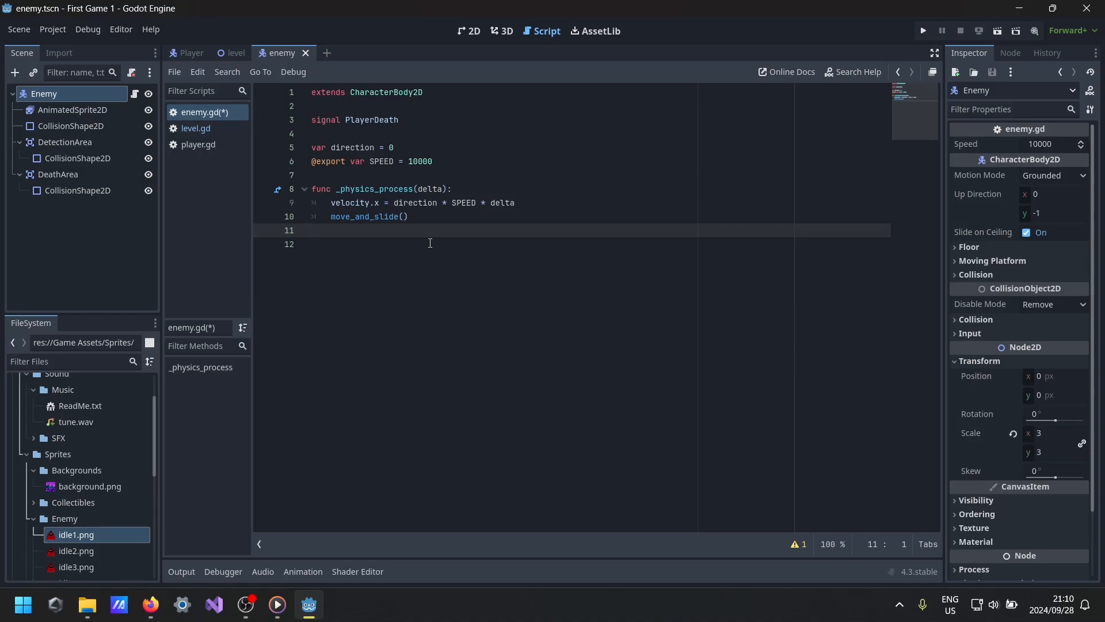
key("ctrl+s")
- Connect the DetectionArea's body_entered signal to the Enemy script with the receiver method _on_detection_area_body_entered
left_click(74, 139)
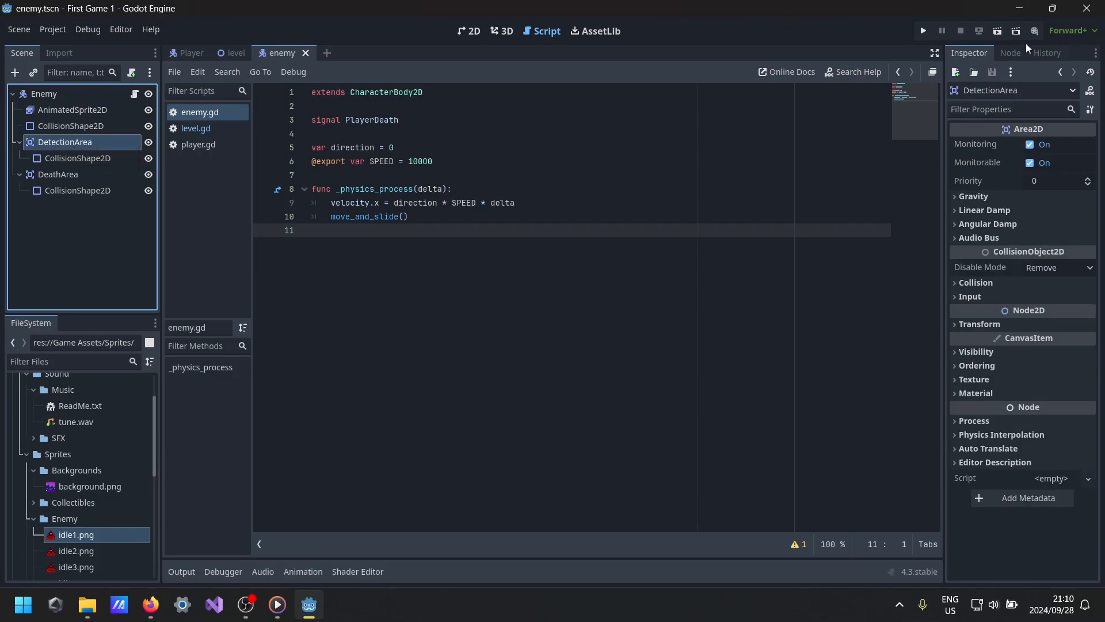
left_click(1012, 52)
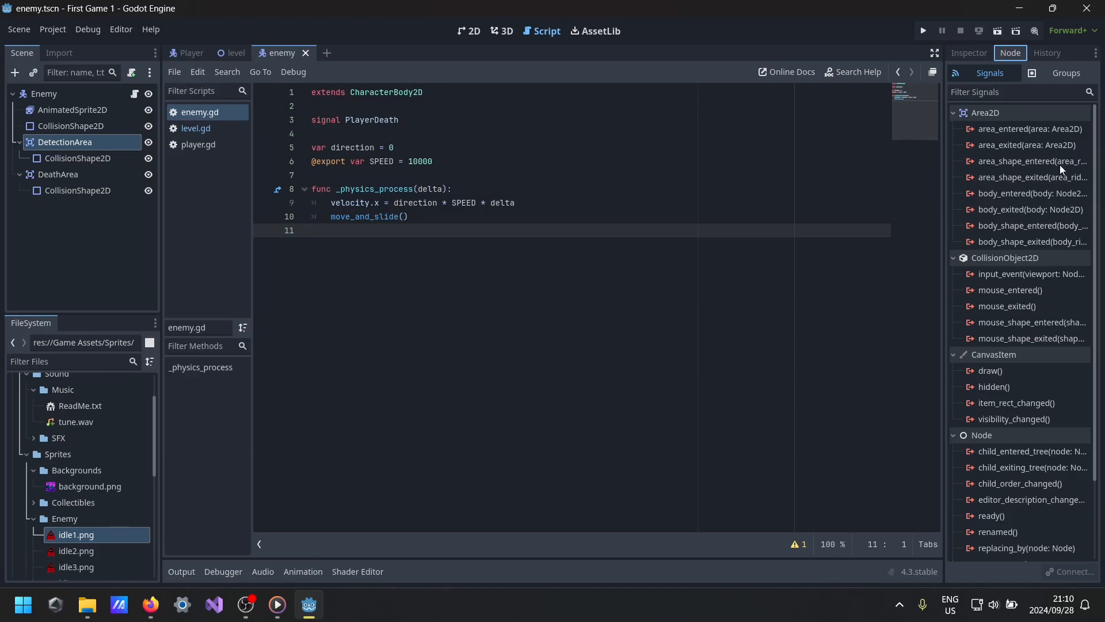
left_click(1017, 195)
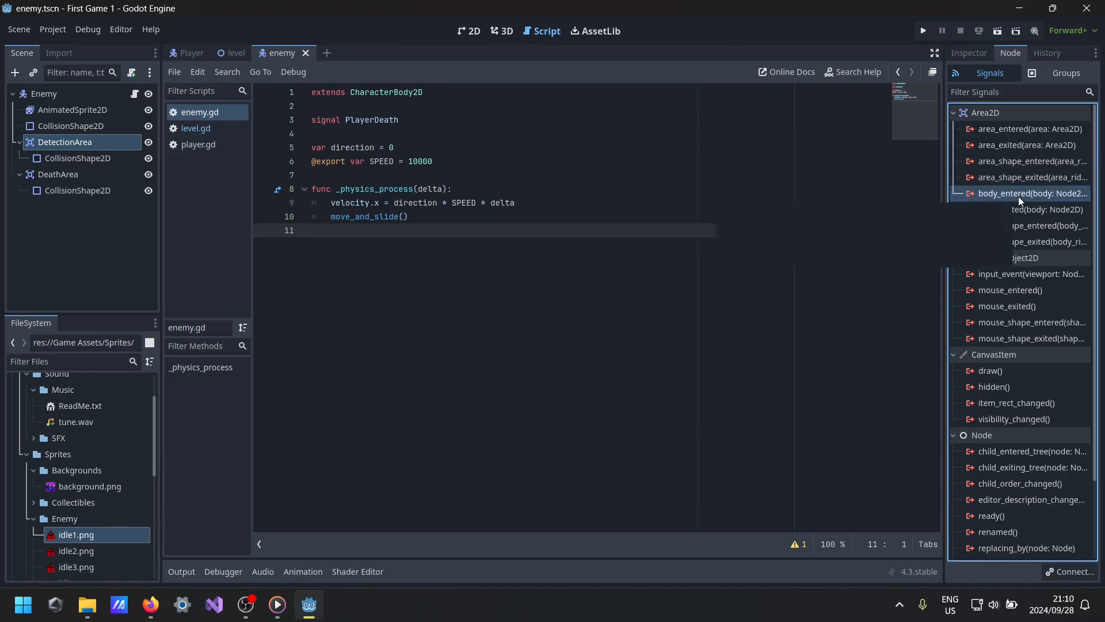
left_click(1071, 571)
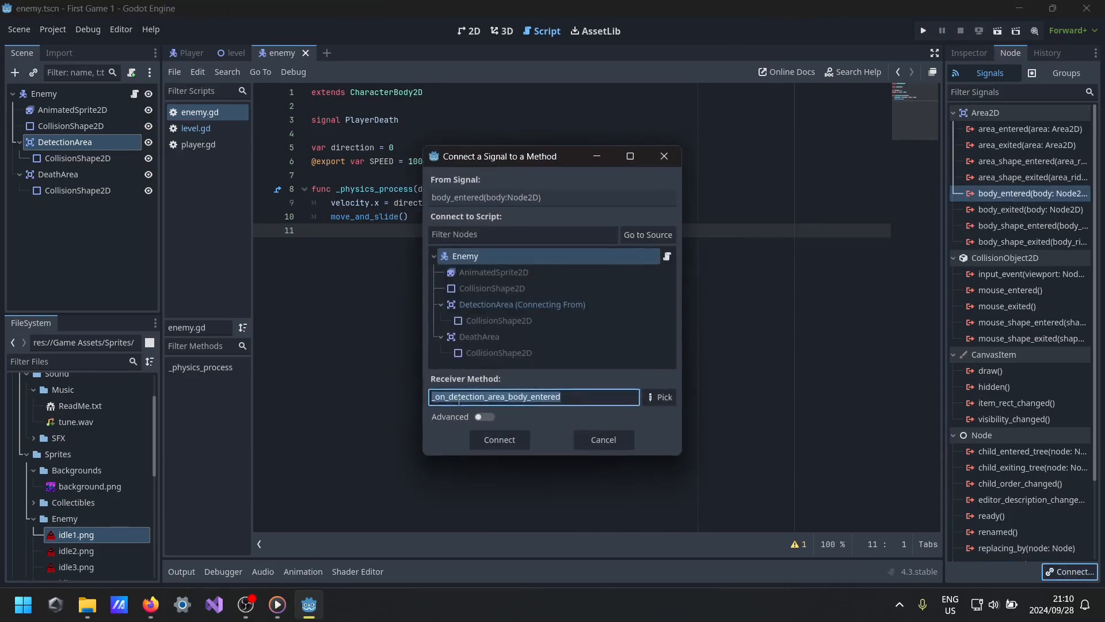
left_click(495, 432)
- Replace the placeholder body of _on_detection_area_body_entered with the condition if body.name == "Player": containing pass
left_click(386, 283)
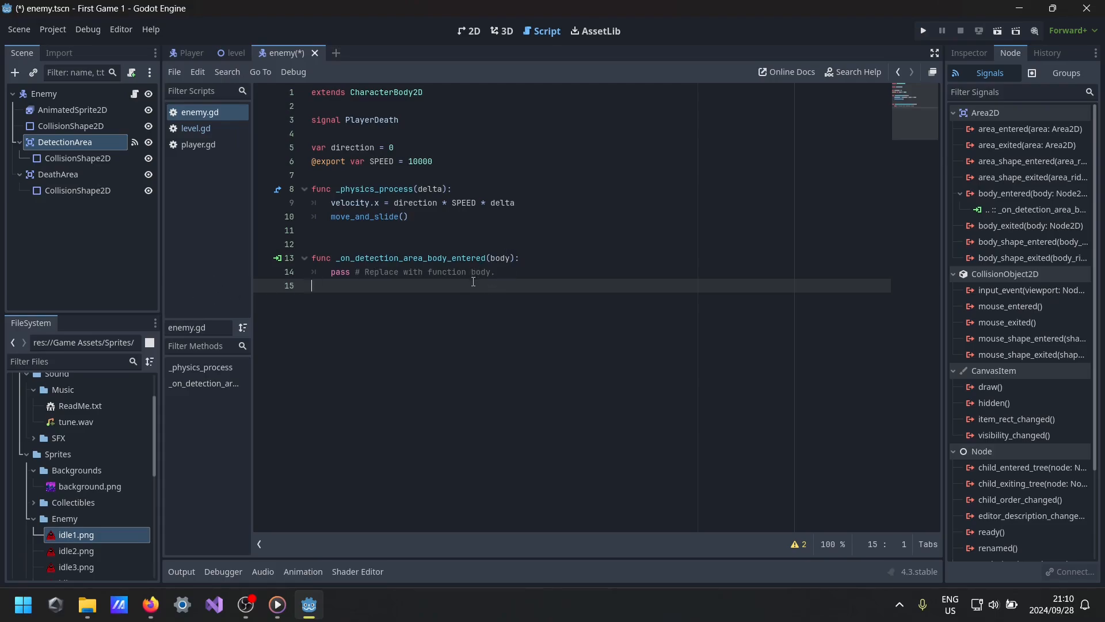
left_click_drag(498, 275, 331, 273)
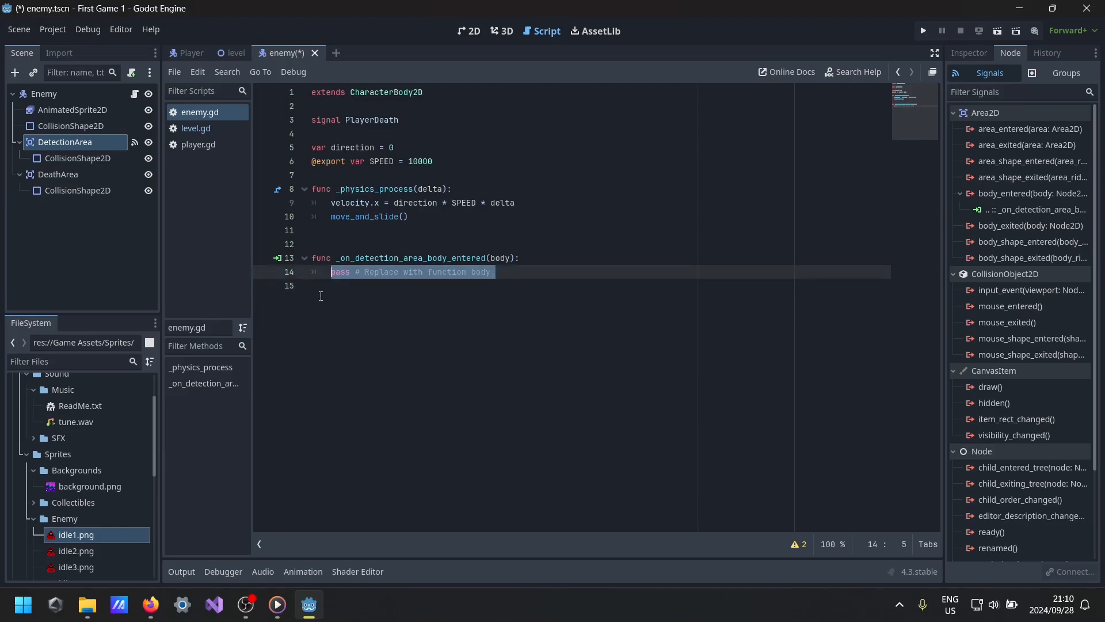
type("if body.")
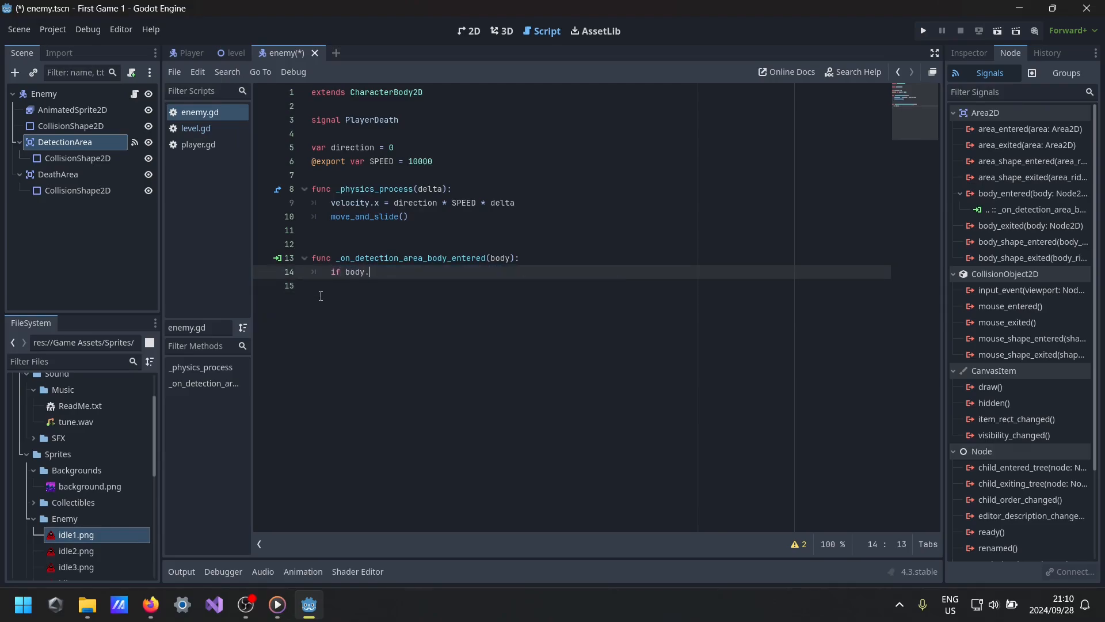
type("name =")
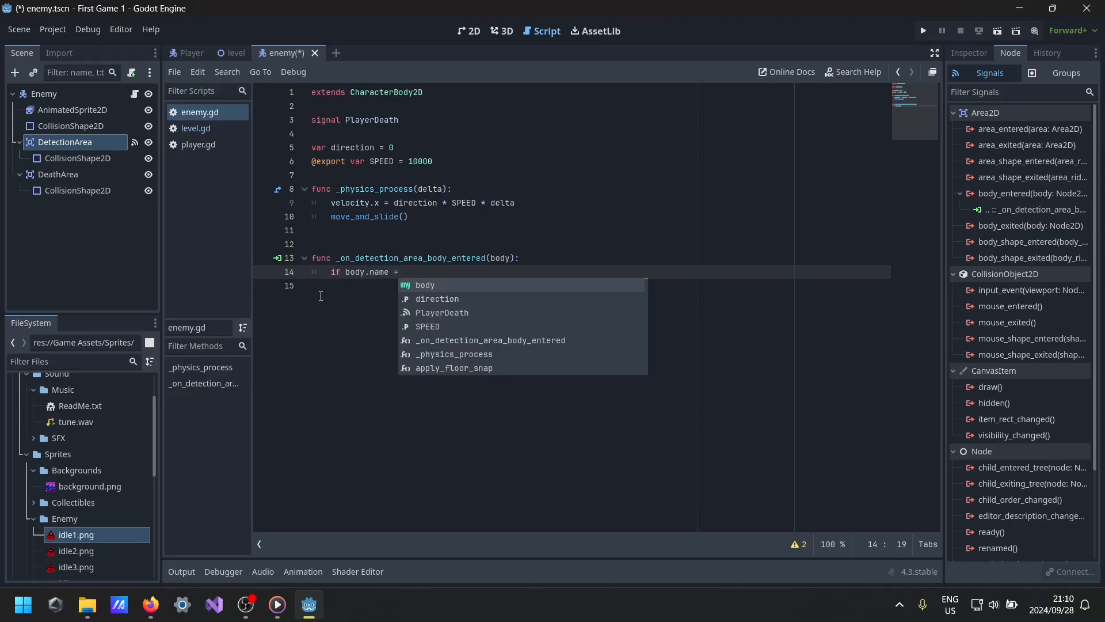
type("= \"\"")
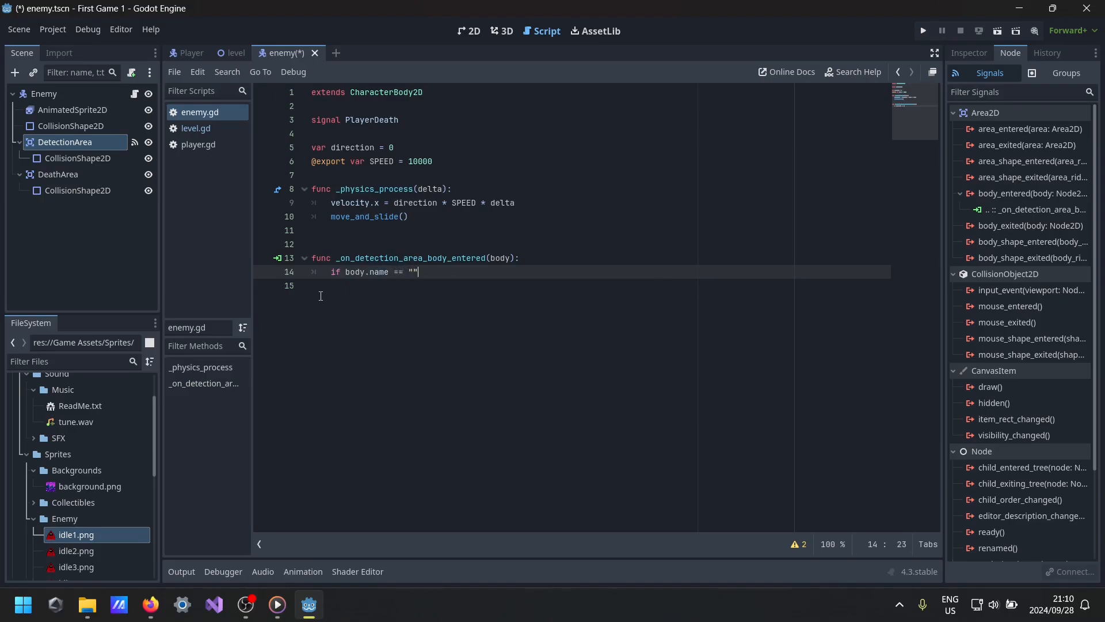
type("Player")
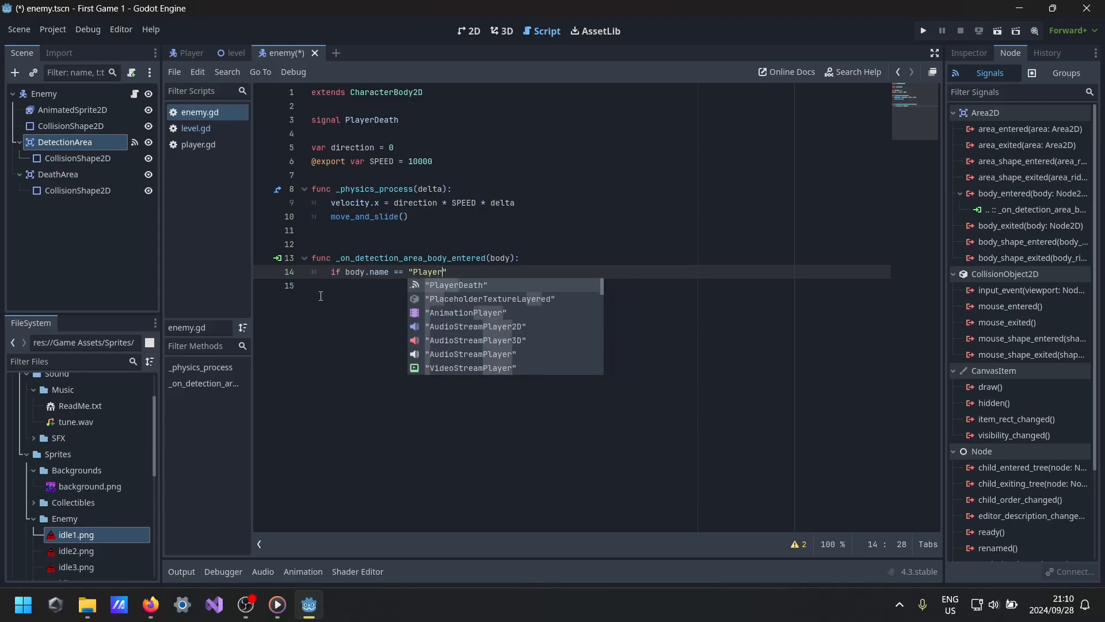
left_click(181, 53)
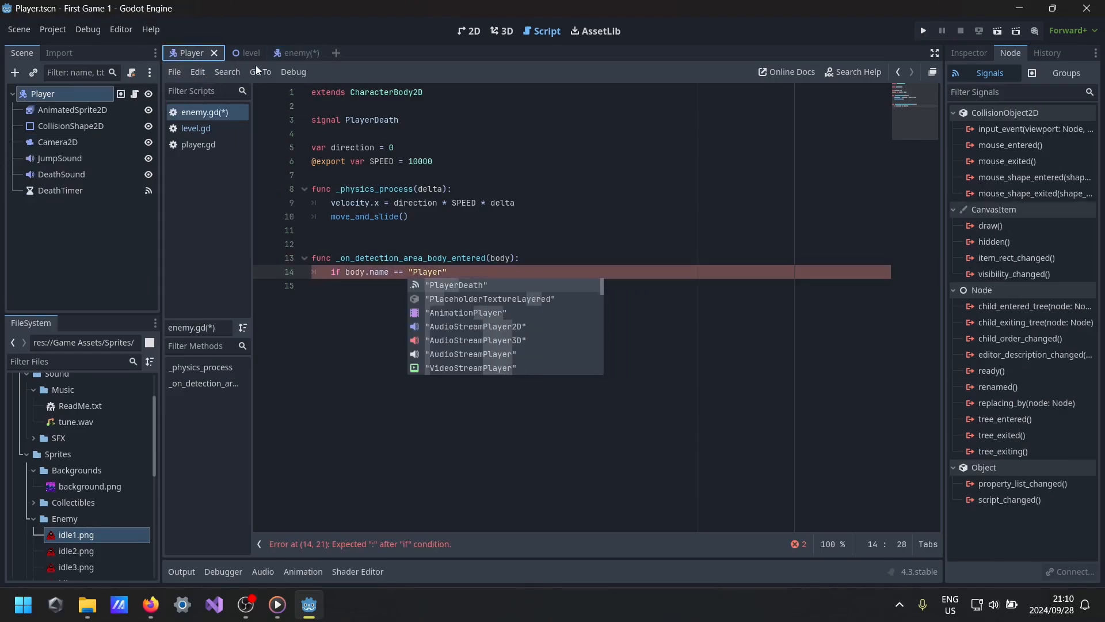
left_click(283, 54)
left_click(464, 276)
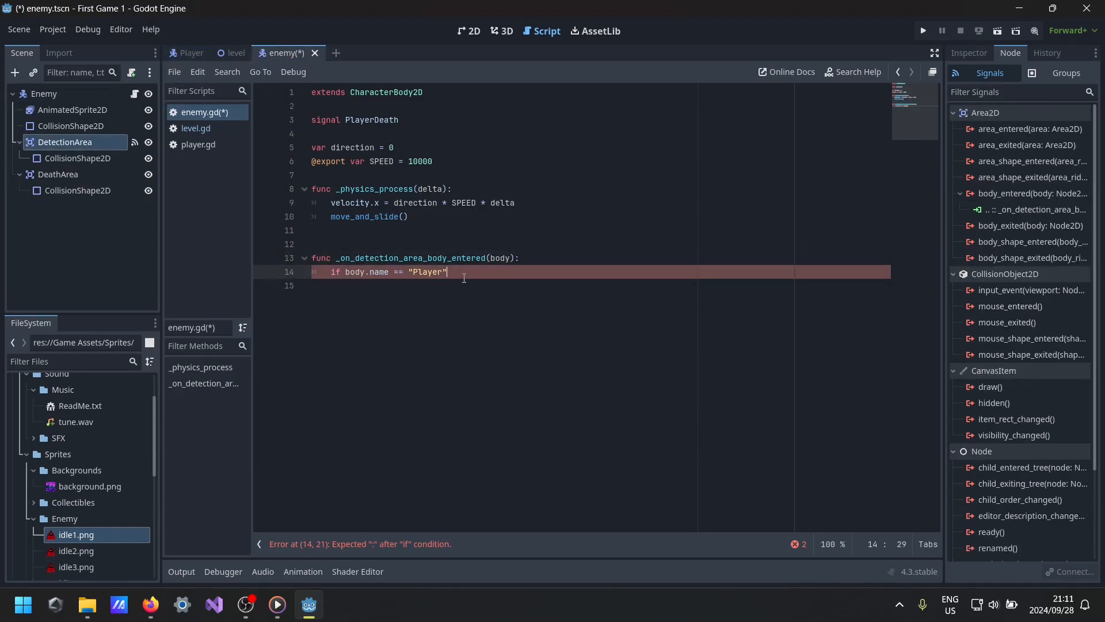
type(":")
key("Return")
type("pass")
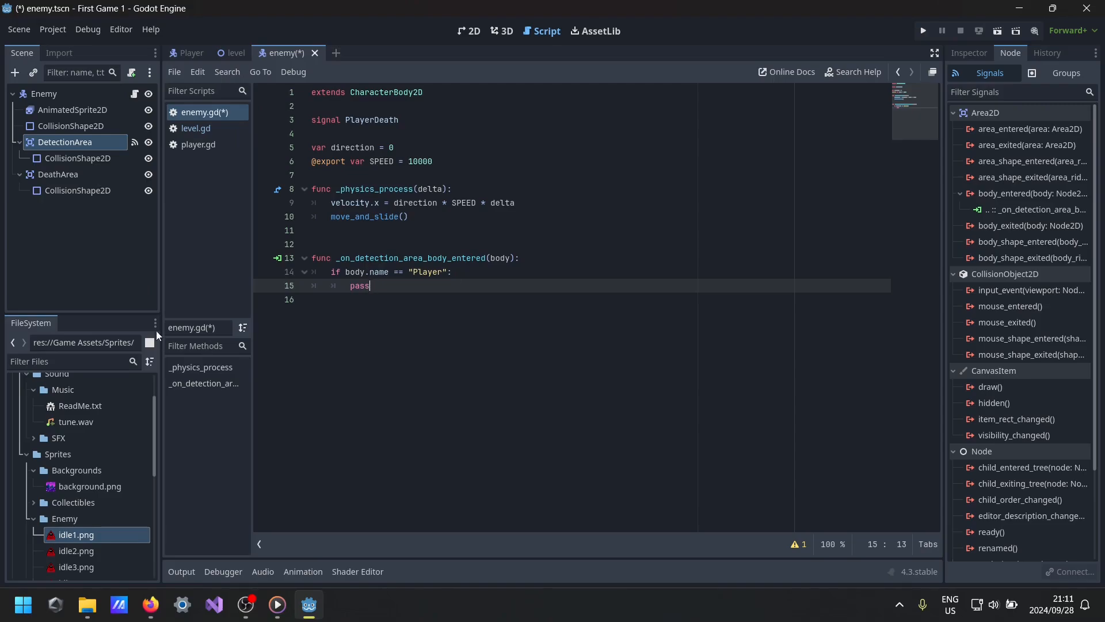
- Replace pass inside the Player name check with a reference to the $AnimatedSprite2D node
left_click(71, 159)
left_click(87, 143)
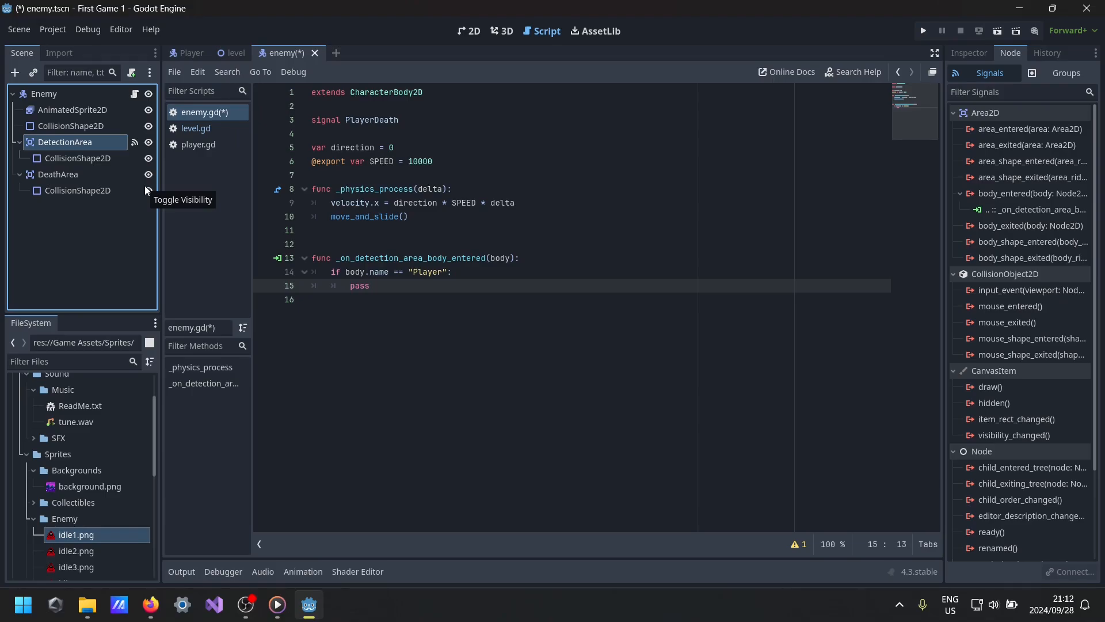
left_click(371, 291)
key("BackSpace")
key("BackSpace")
key("BackSpace")
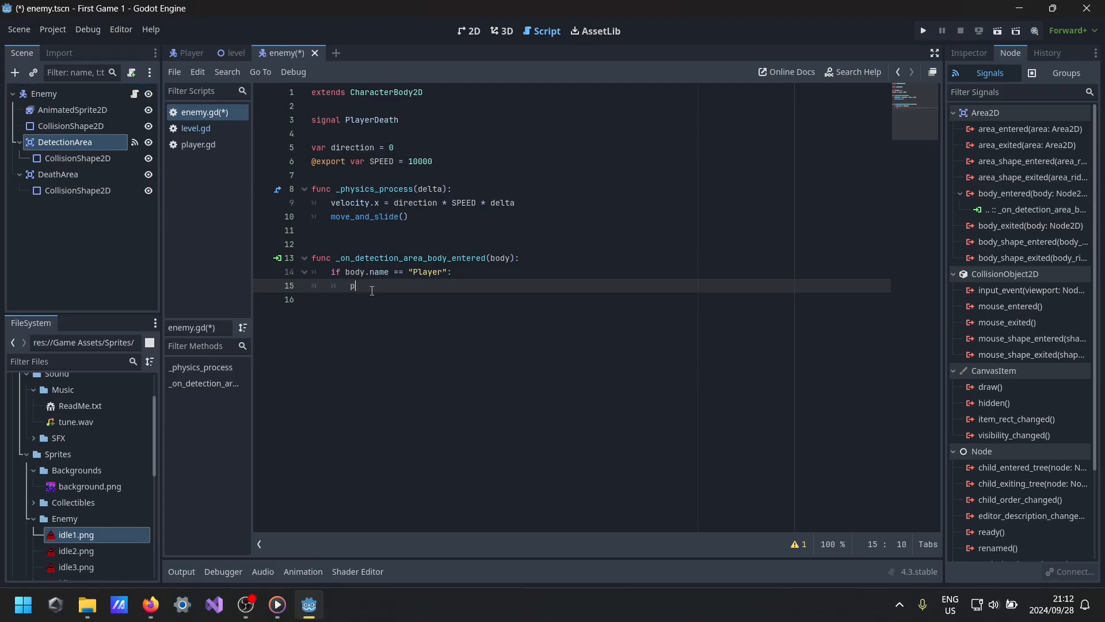
key("BackSpace")
type("$")
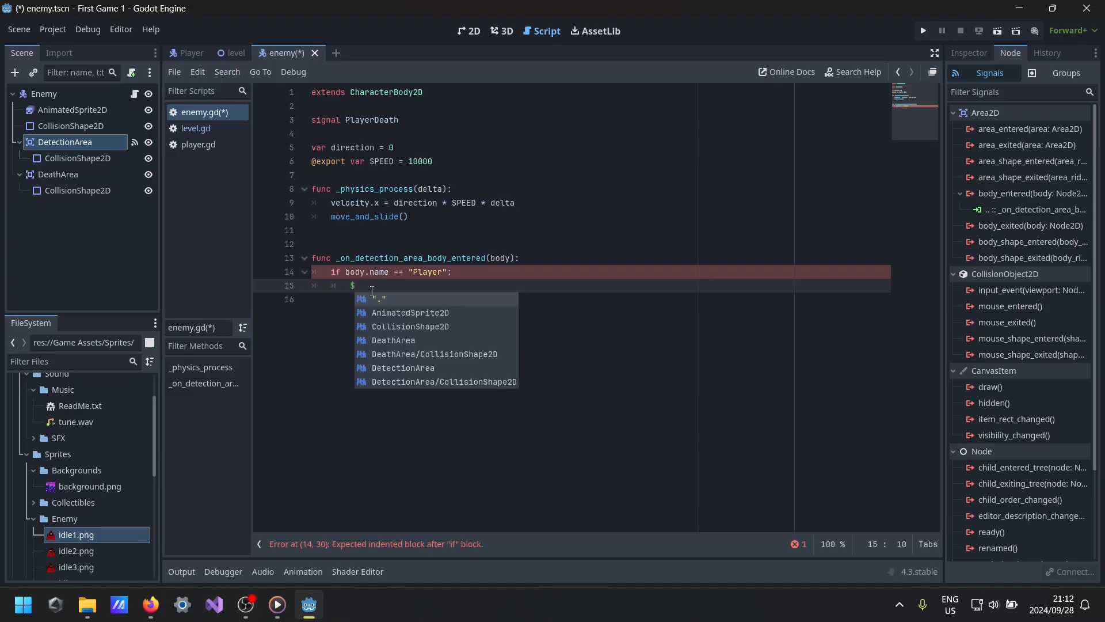
key("Down")
key("Return")
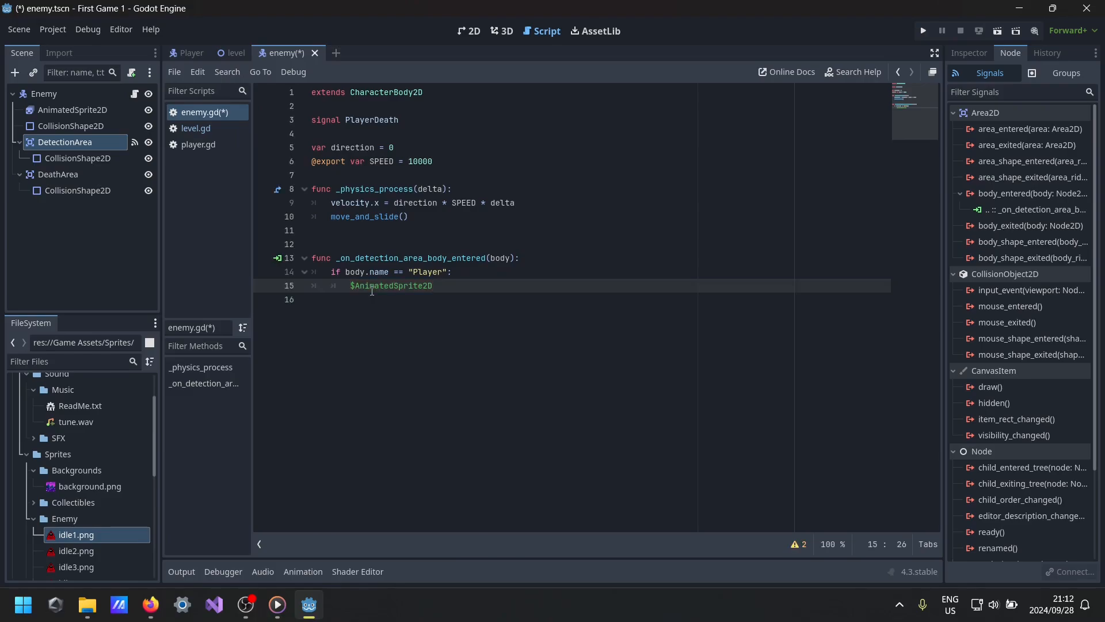
- Complete the $AnimatedSprite2D line with .play("left") and start a new line below it
type(".play()")
key("Left")
type("\"lef")
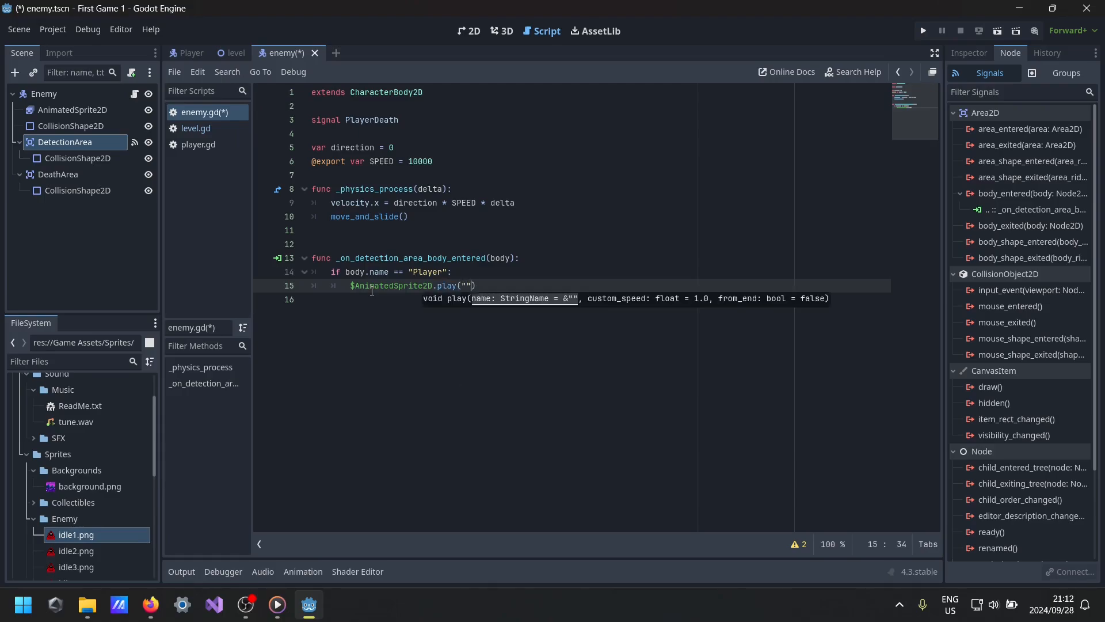
type("t")
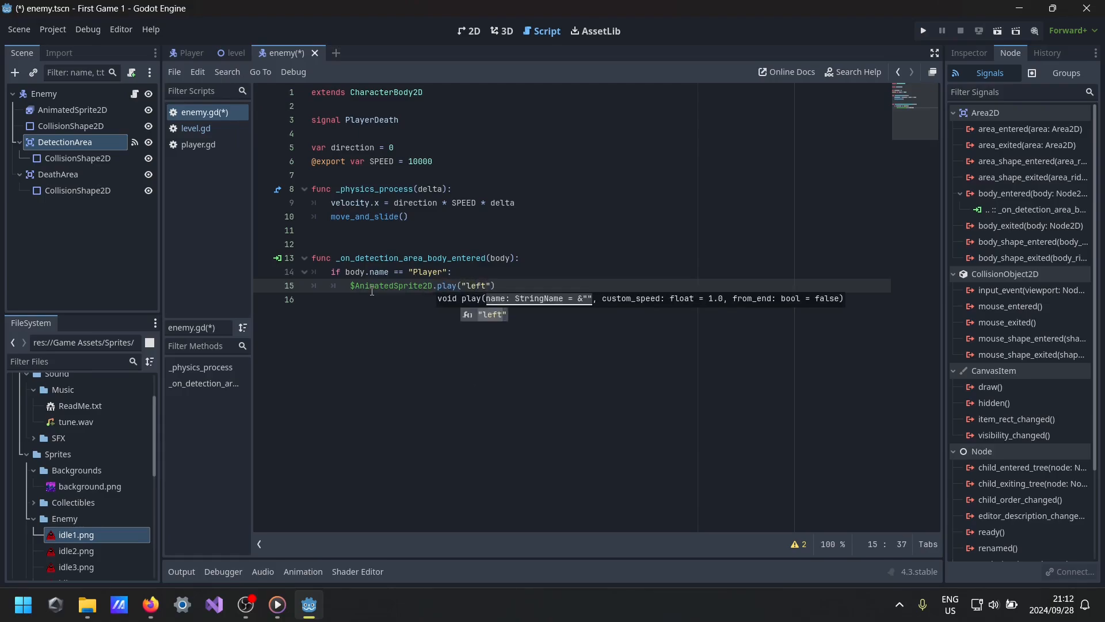
type("\"")
key("End")
key("Return")
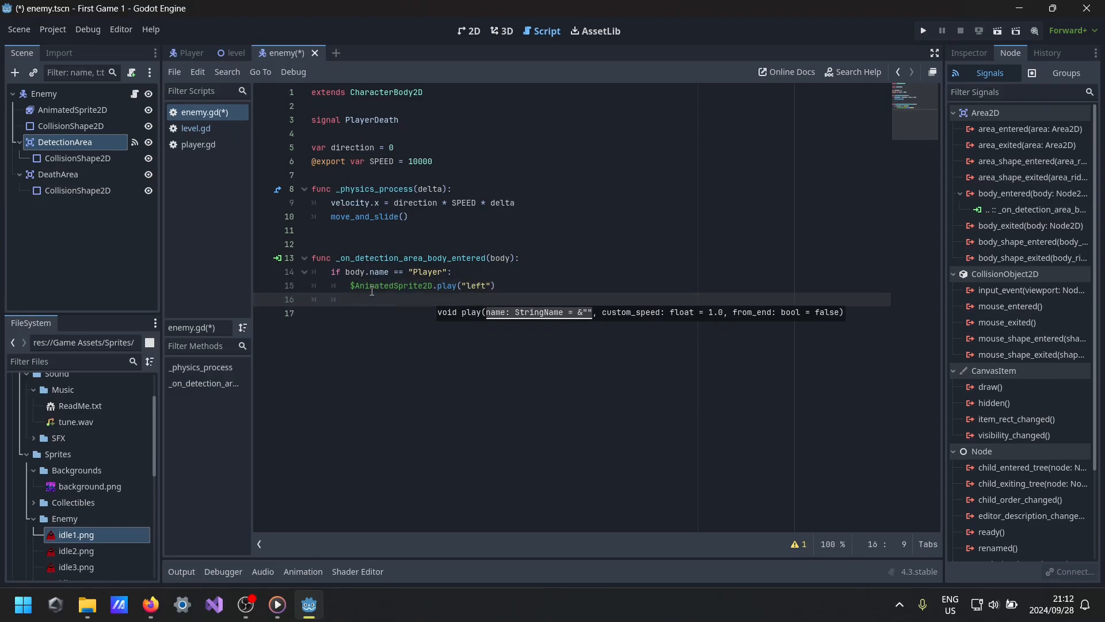
type("pla")
key("BackSpace")
key("BackSpace")
key("BackSpace")
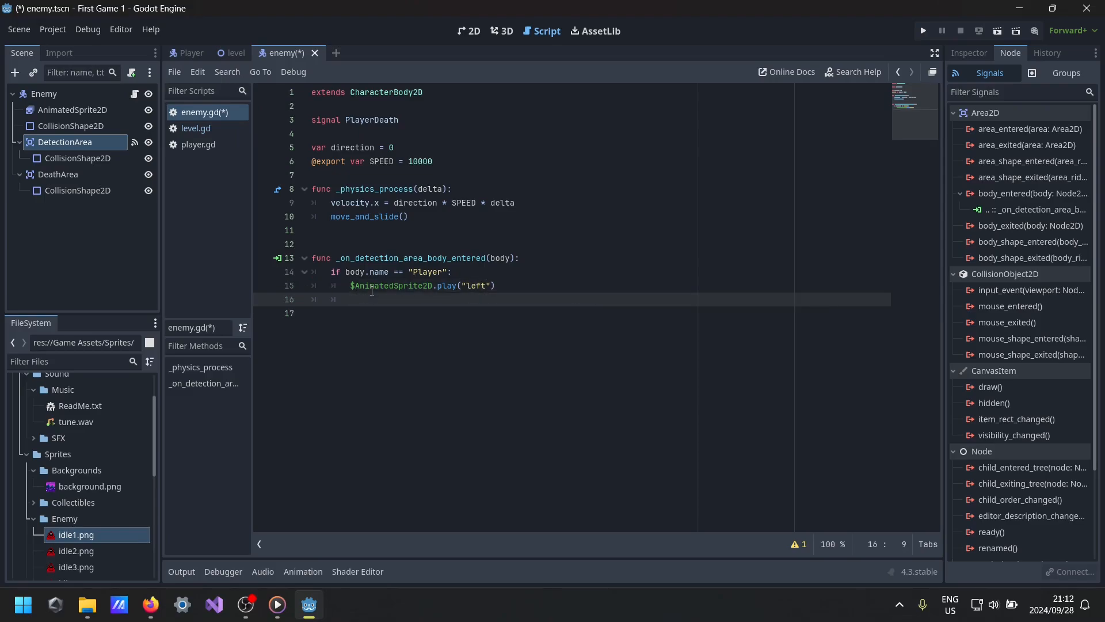
- Declare the variable player = CharacterBody2D below the exported SPEED variable
left_click(456, 164)
key("Return")
type("var player")
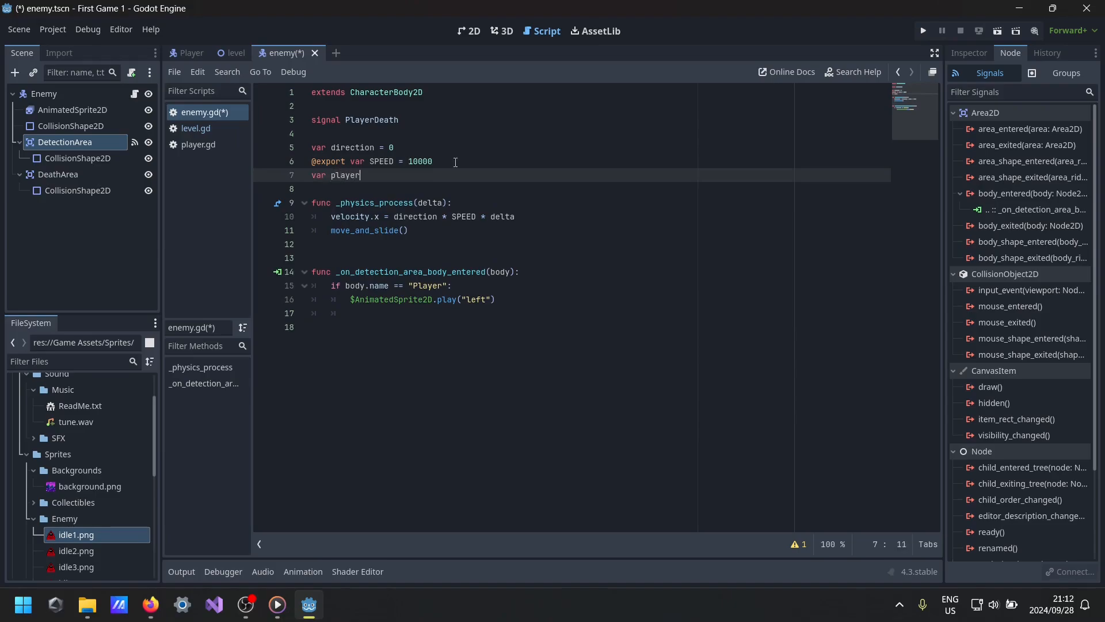
type(" = CharacterBody2D")
left_click_drag(375, 180, 438, 176)
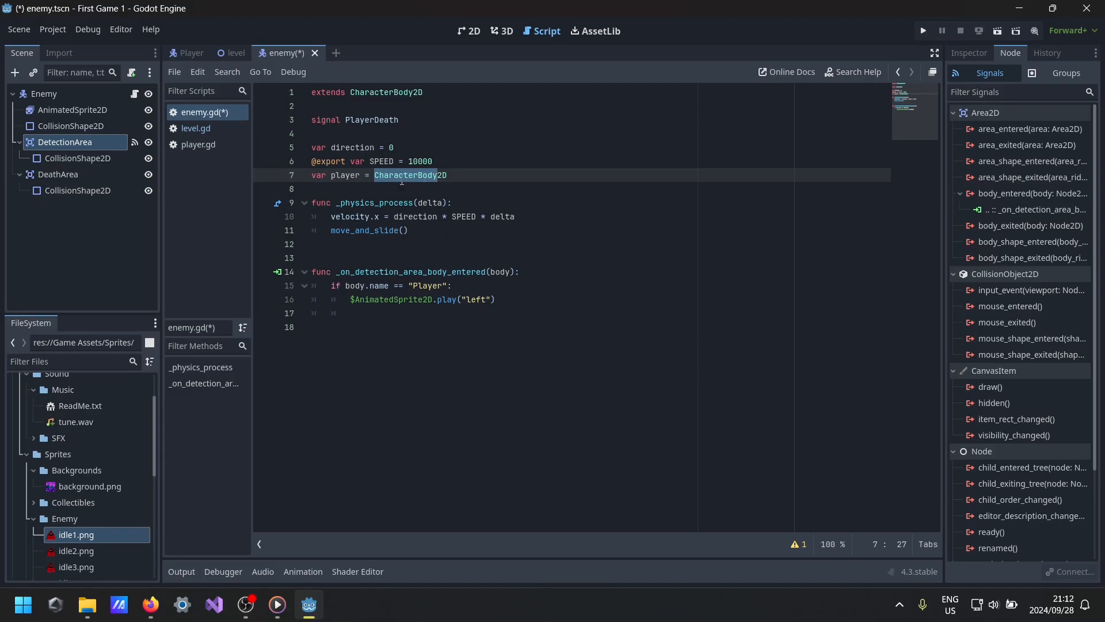
- Assign player = body below the animation call in _on_detection_area_body_entered
left_click(383, 313)
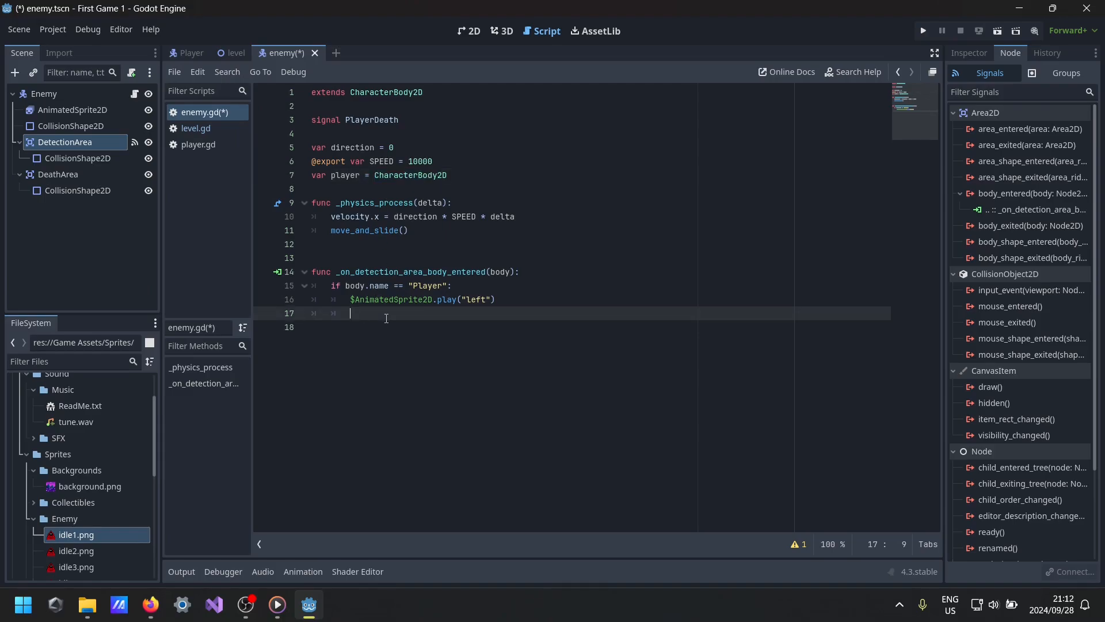
type("player =")
key("BackSpace")
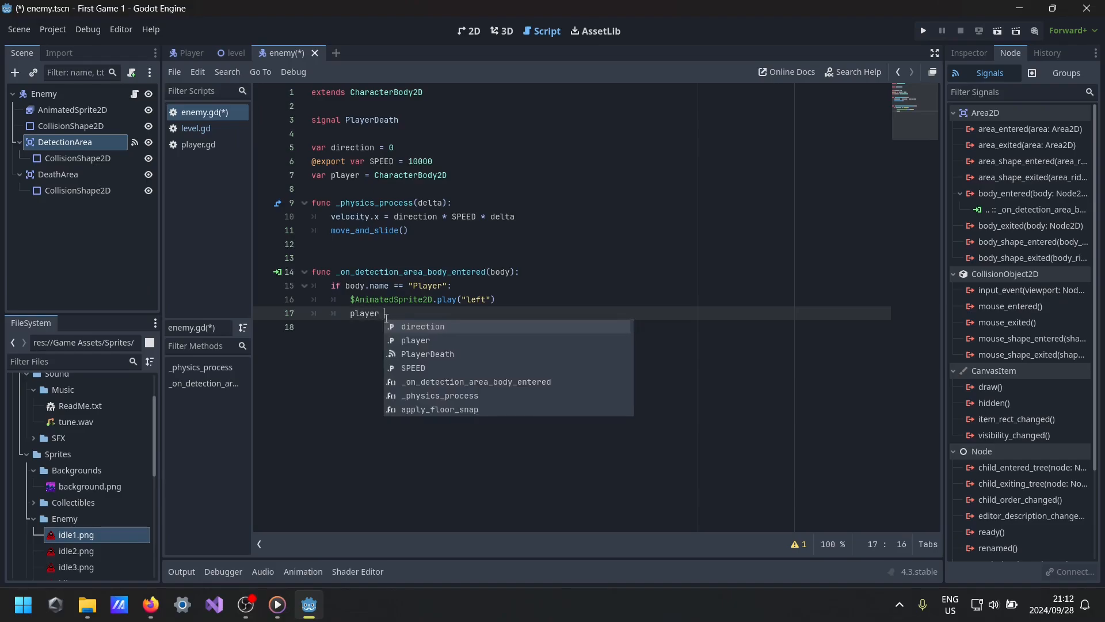
key("BackSpace")
key("BackSpace")
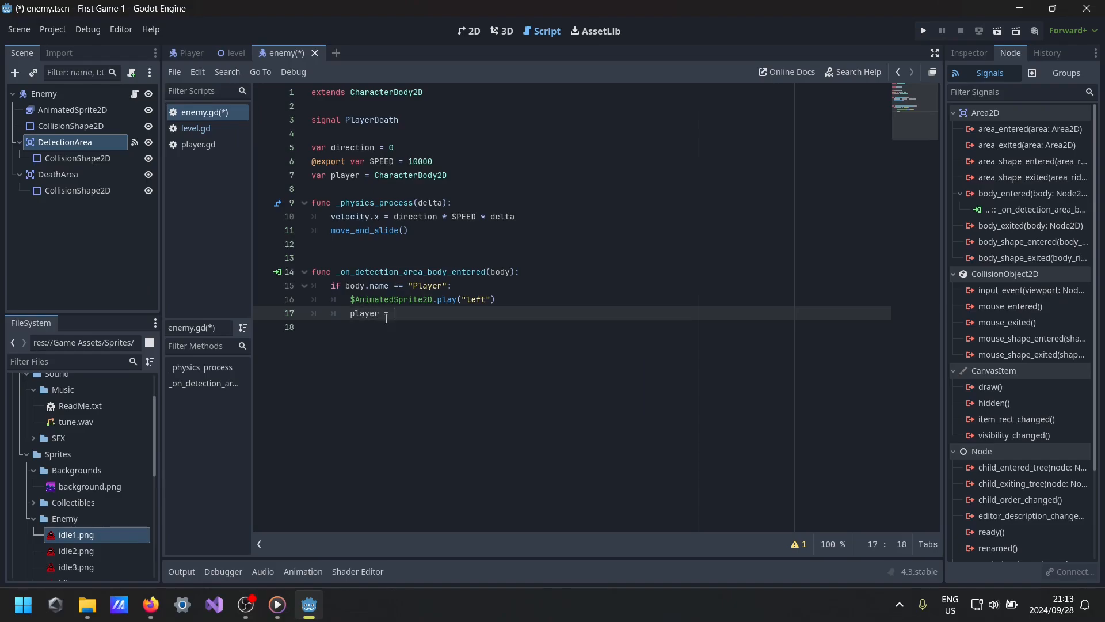
type("bodyi")
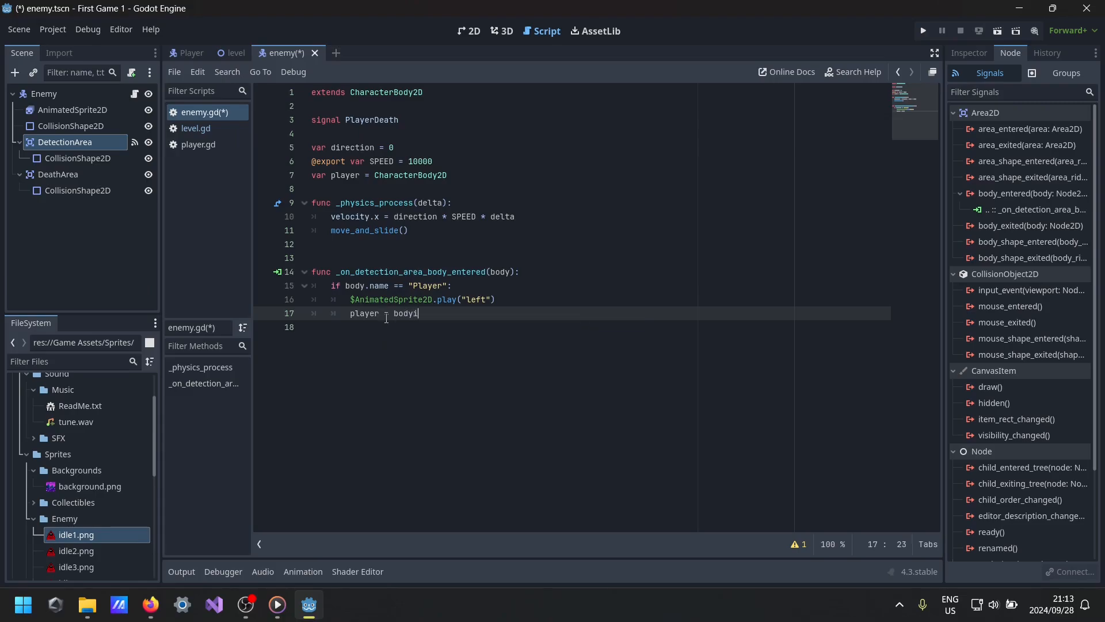
key("BackSpace")
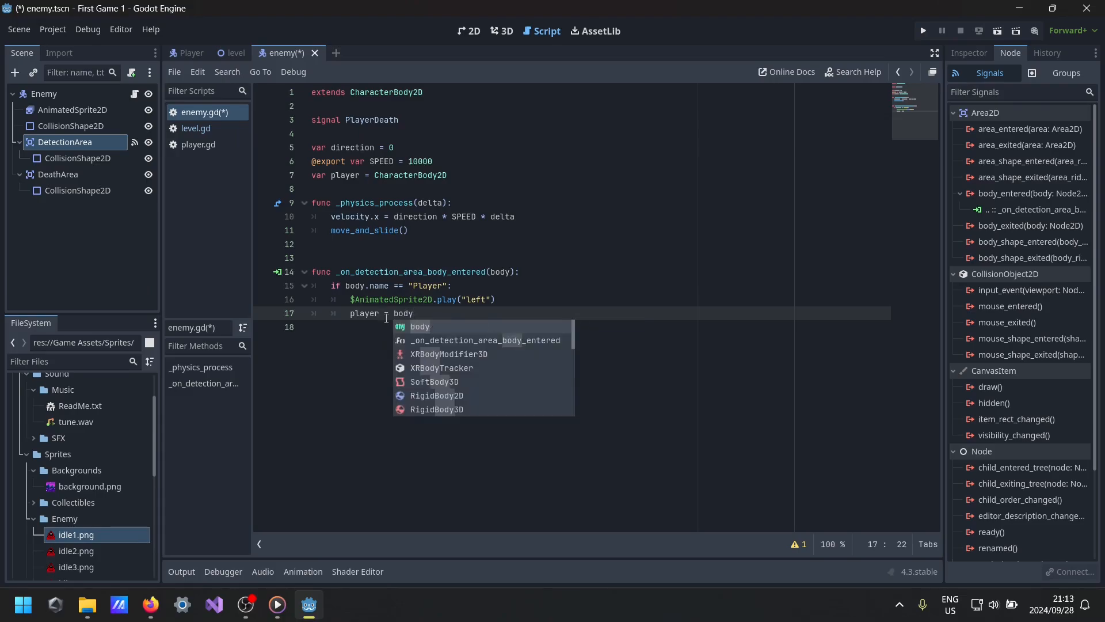
key("Escape")
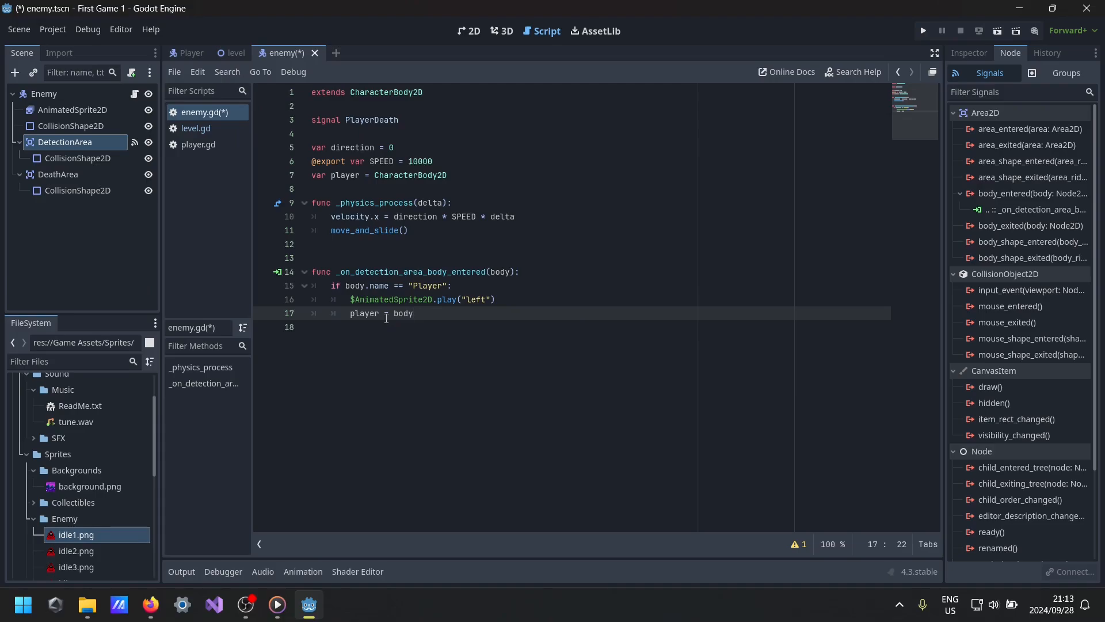
- Below player = body, add the nested condition if player.position.x < position.x: in _on_detection_area_body_entered
key("Return")
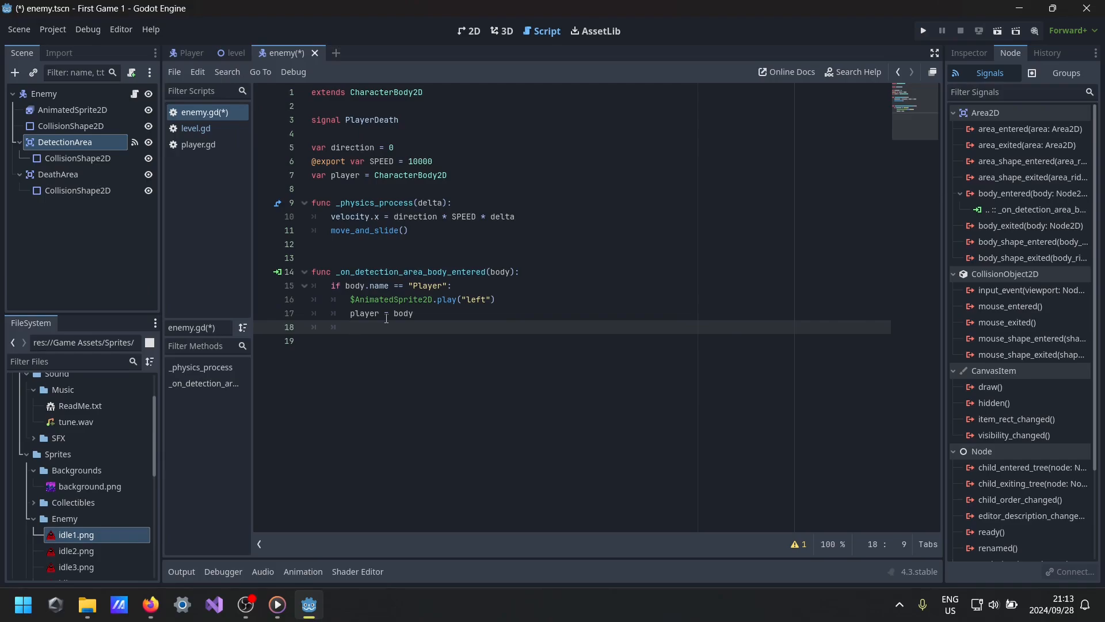
type("if player.position.x")
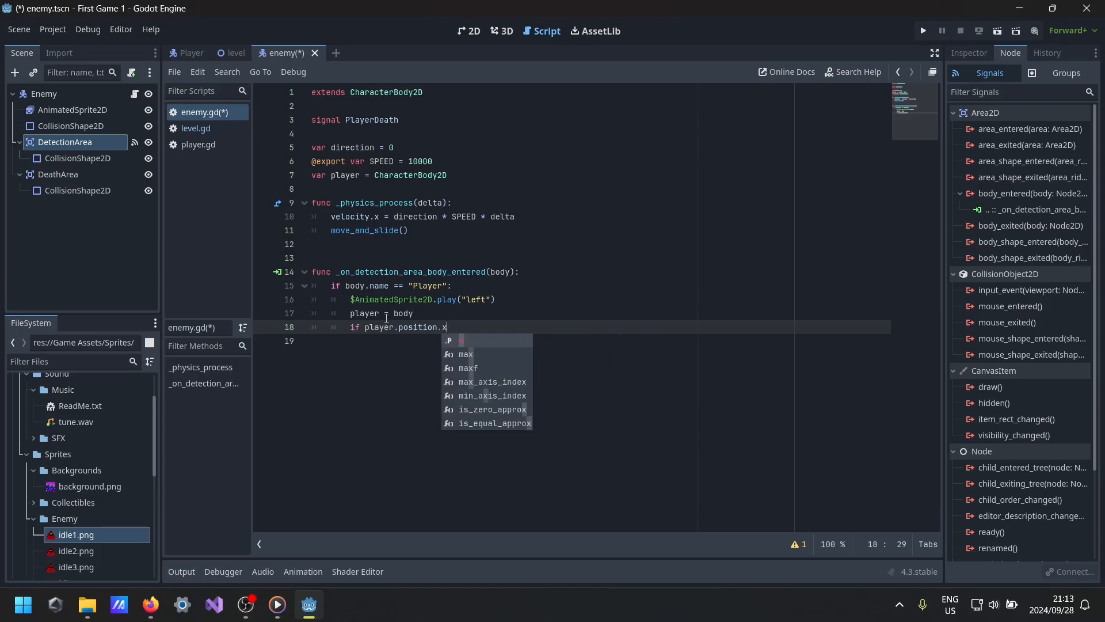
type(" < posi")
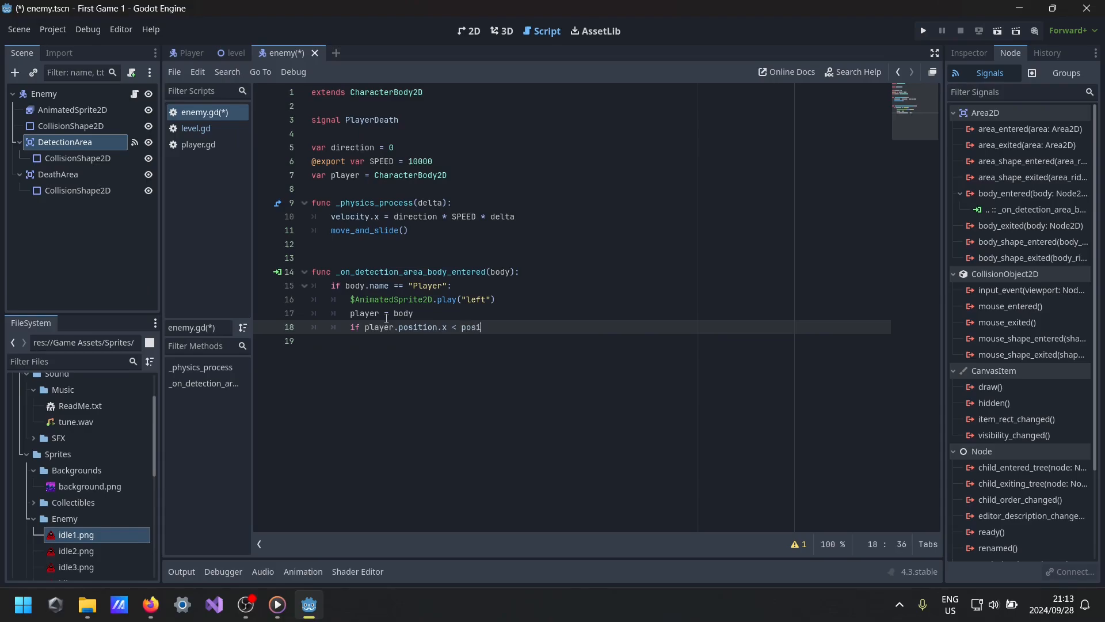
type("tion.x:")
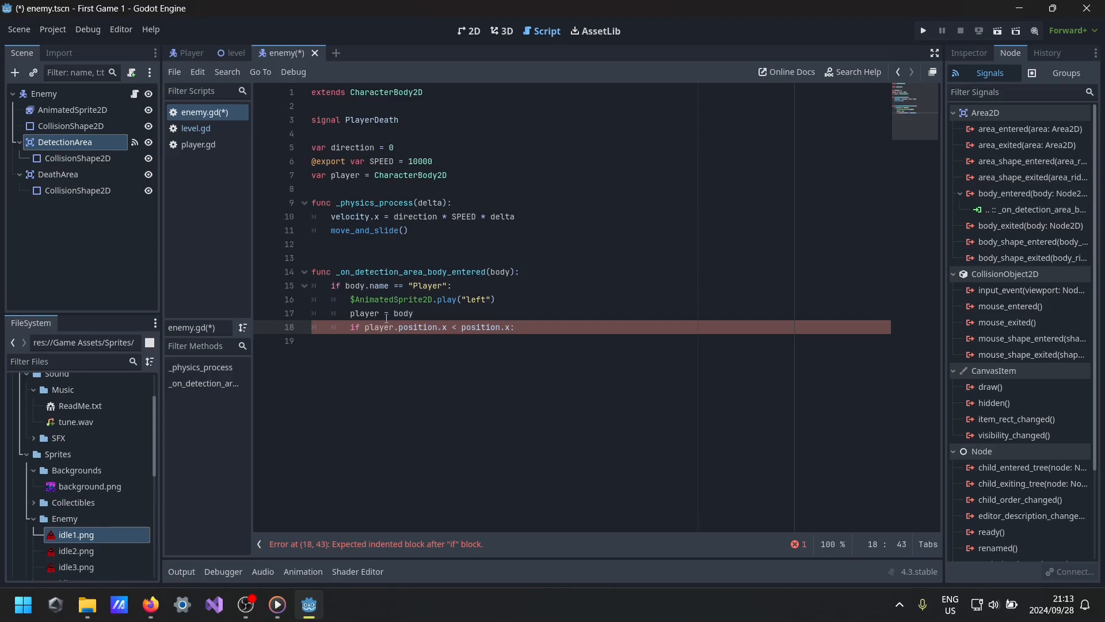
- Set direction = -1 inside the player.position.x < position.x condition
key("Return")
type("direction.play")
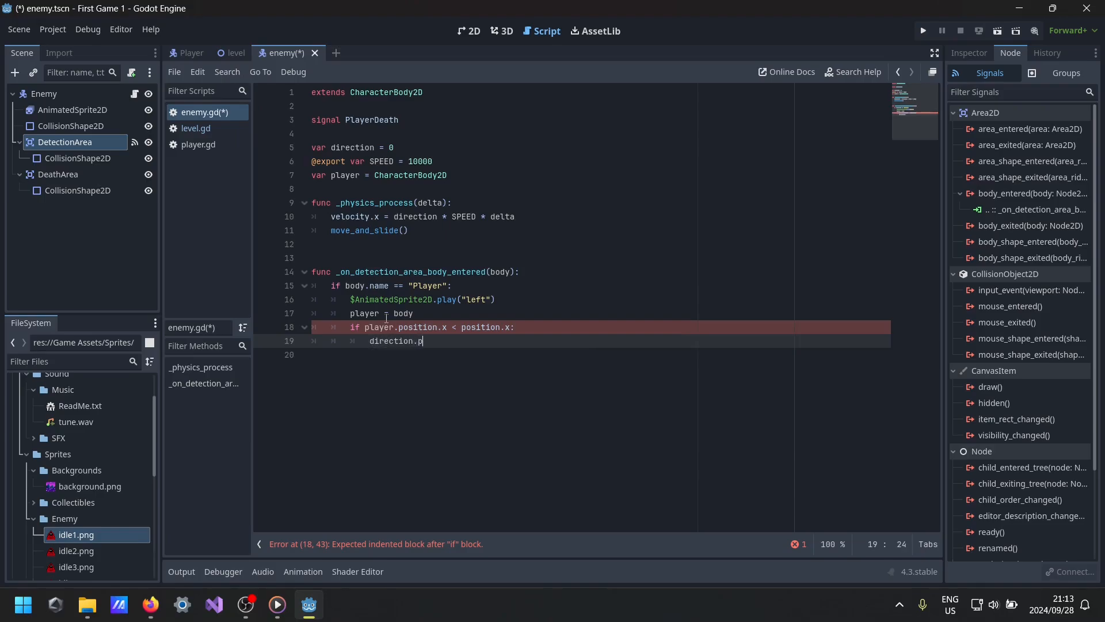
key("BackSpace")
key("BackSpace")
key("BackSpace")
key("BackSpace")
type("= -1")
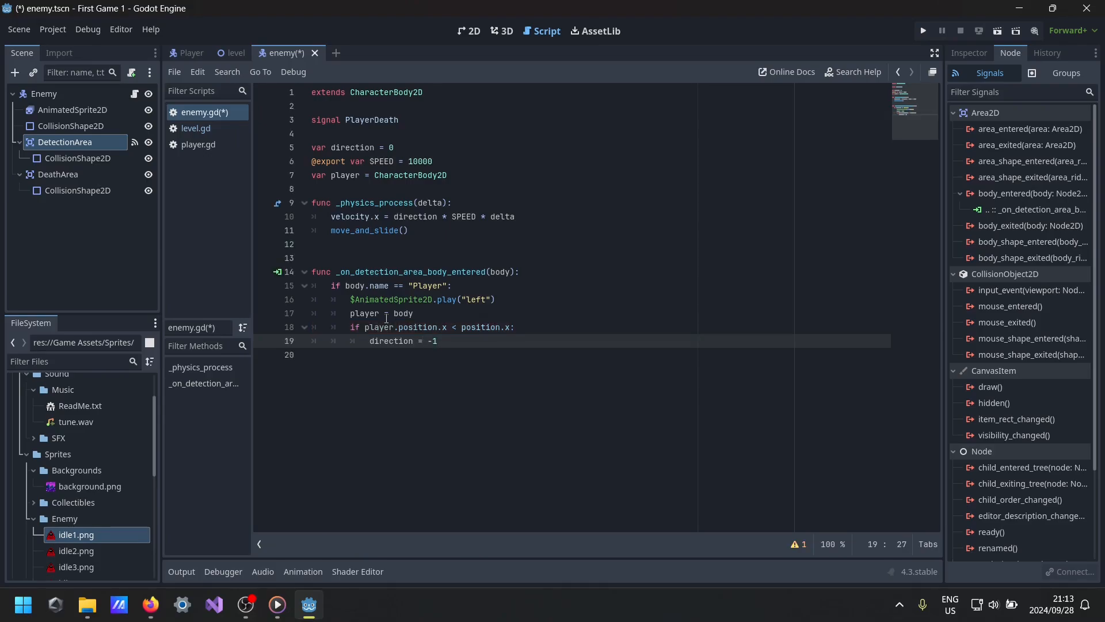
- Below direction = -1, set $AnimatedSprite2D.flip_h = false
key("Return")
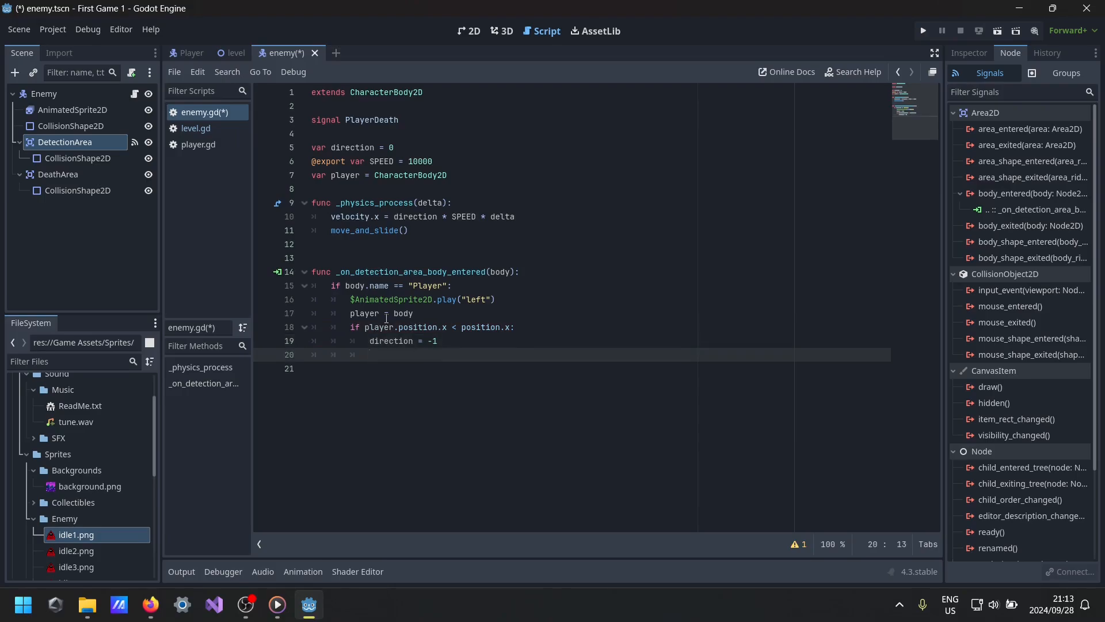
type("$")
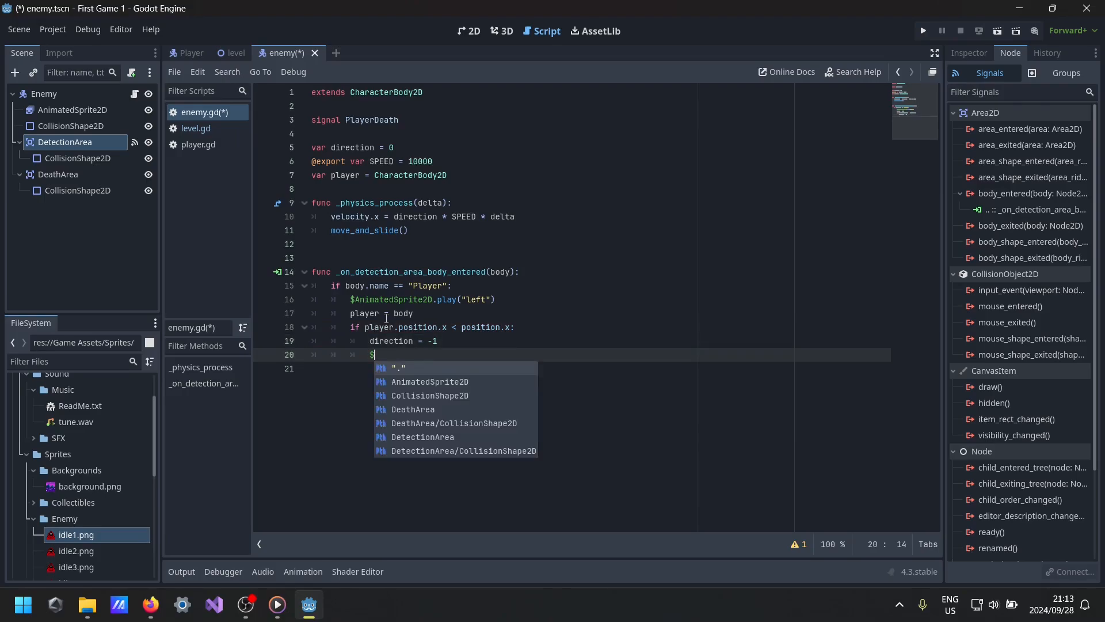
type("A")
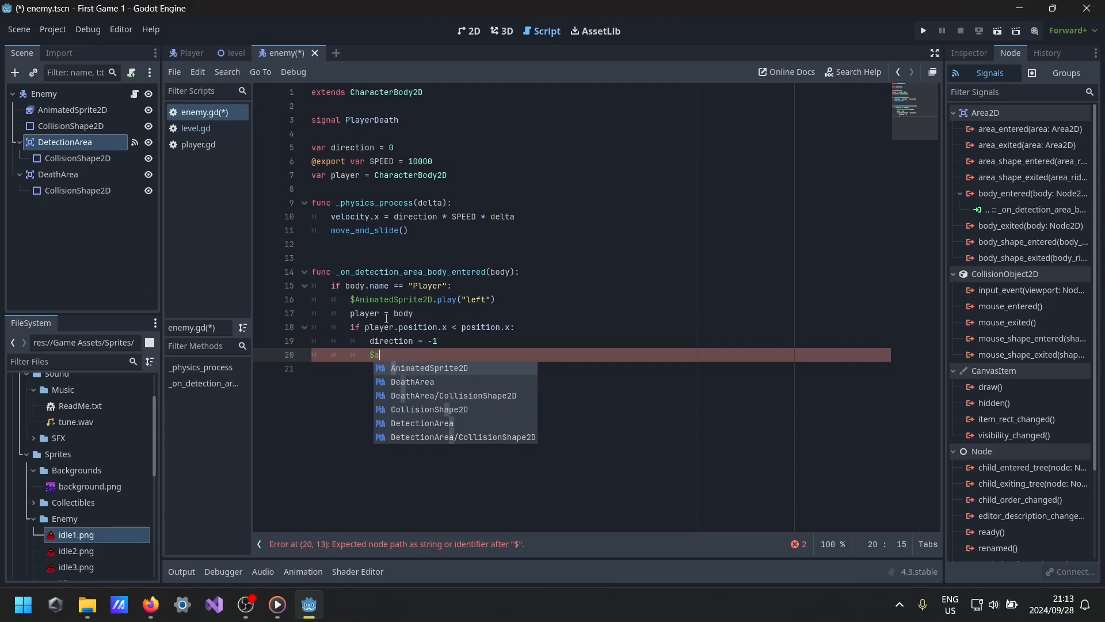
key("Return")
type(".")
type("flip")
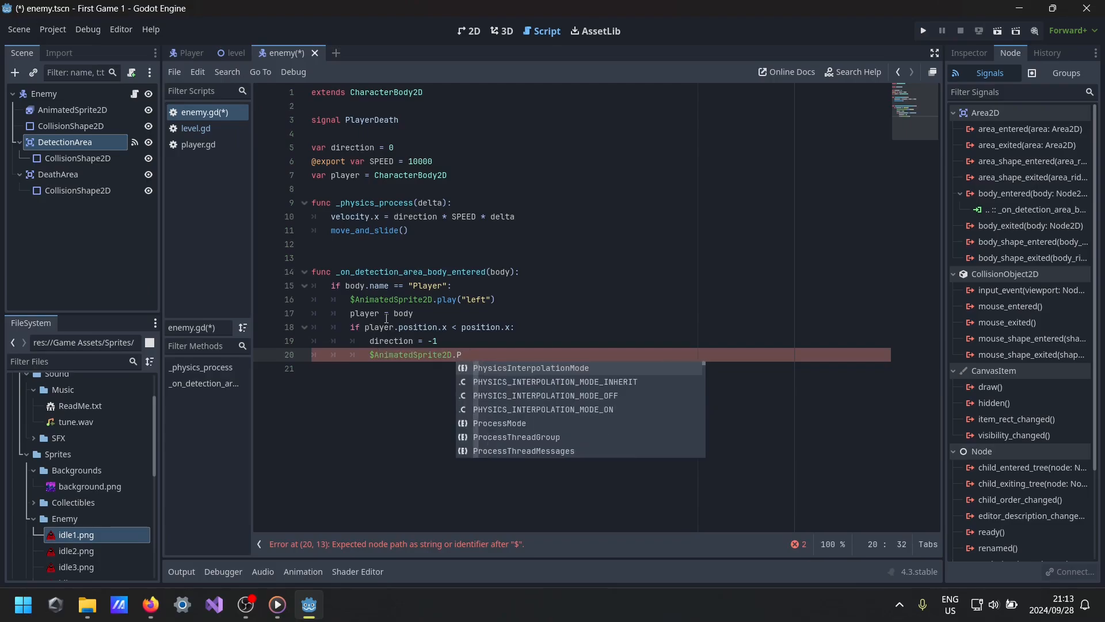
key("Return")
type("= false")
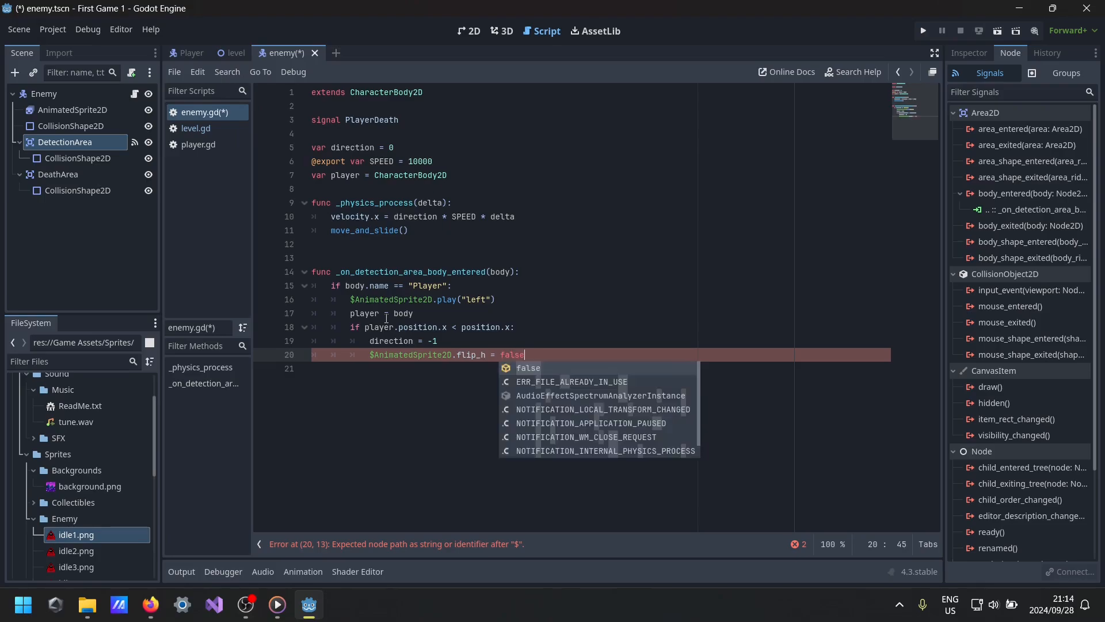
key("Escape")
- Add the branch elif player.position.x > position.x: at the same indentation as the position comparison above it
key("Return")
key("BackSpace")
type("elif player.pso")
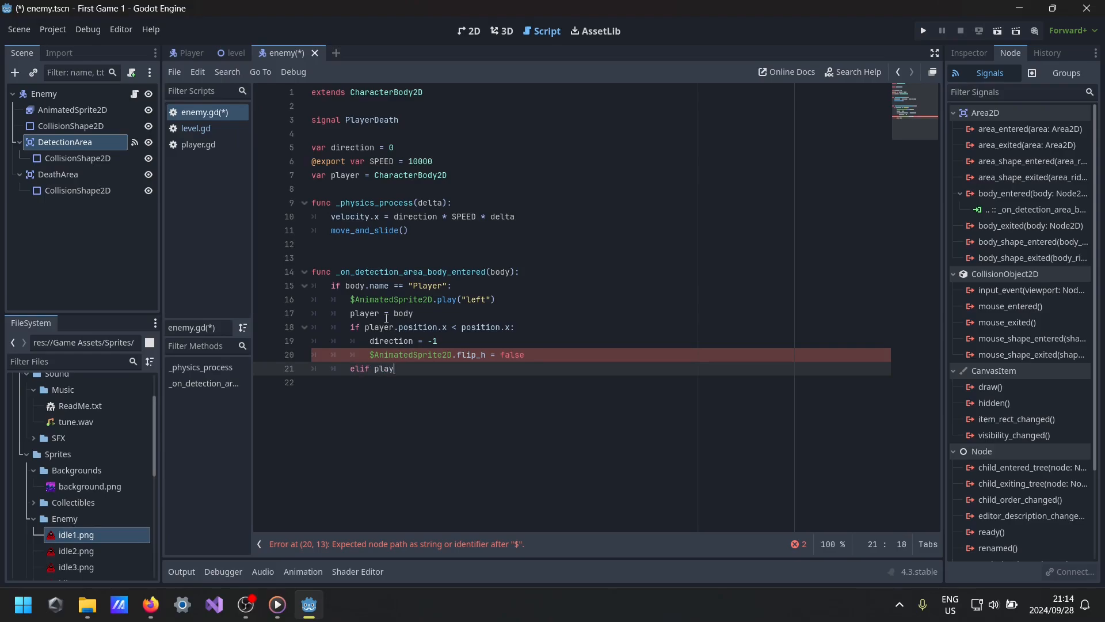
key("BackSpace")
key("BackSpace")
type("oi")
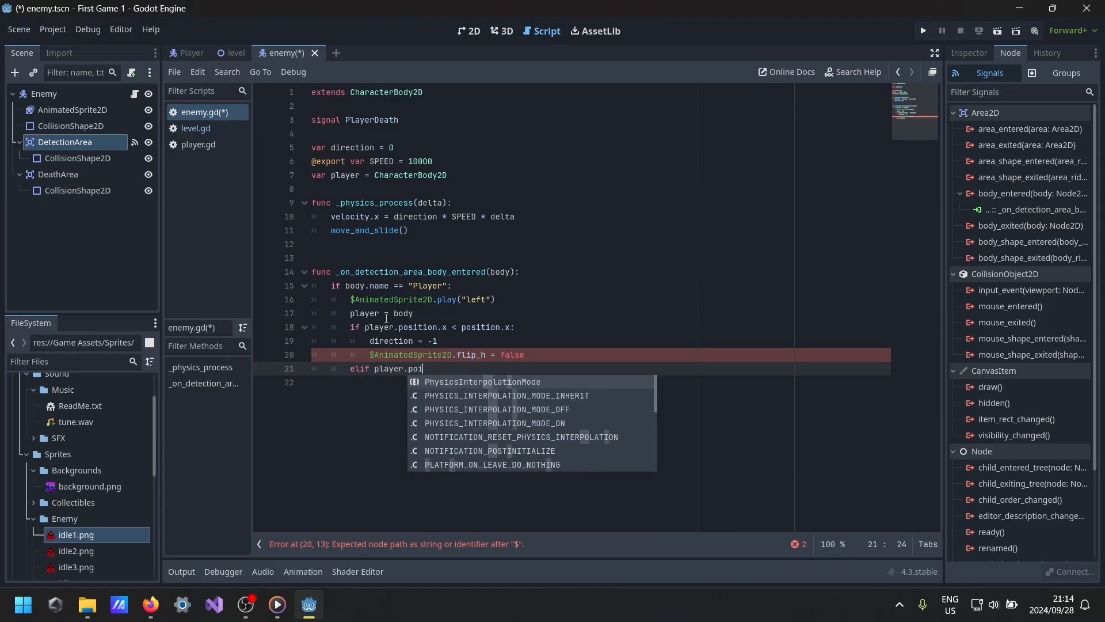
type("st")
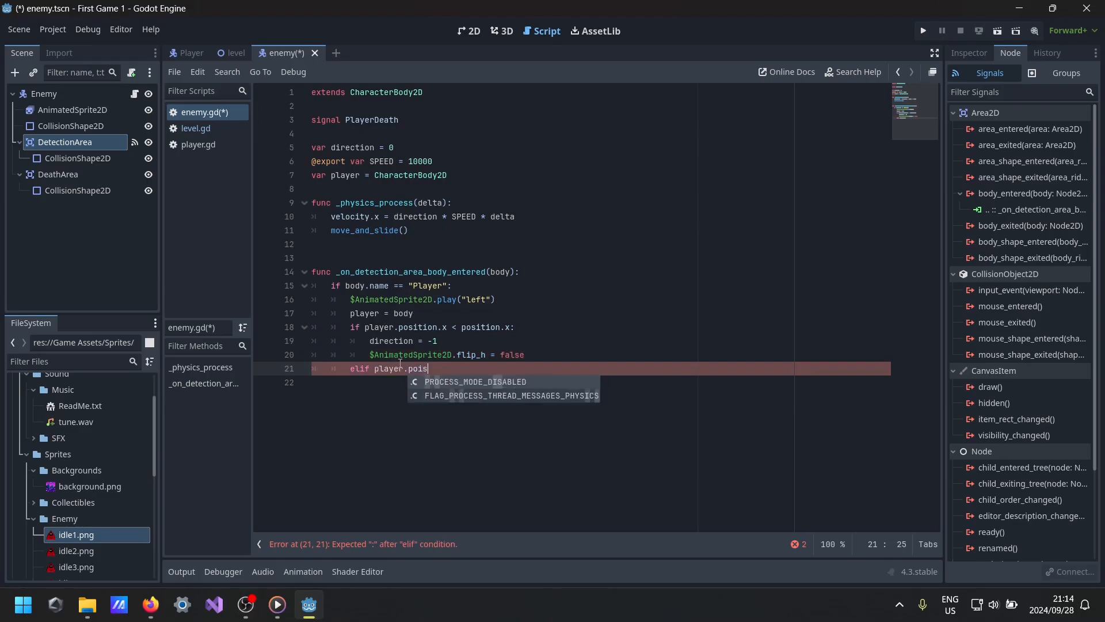
key("BackSpace")
key("BackSpace")
key("BackSpace")
type("sition")
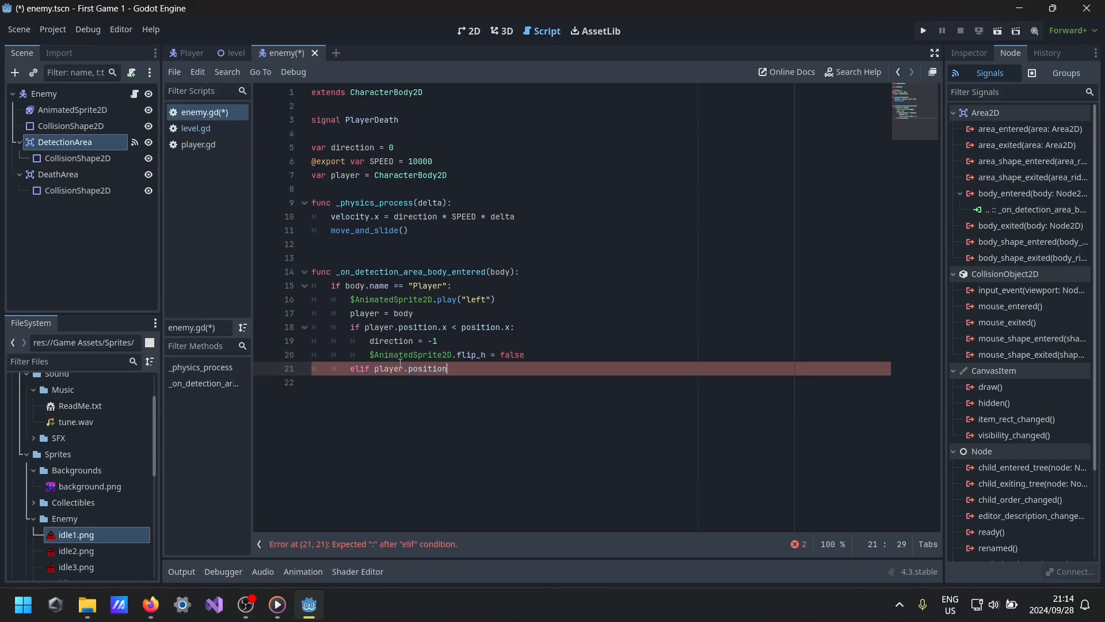
type(".x > position.x")
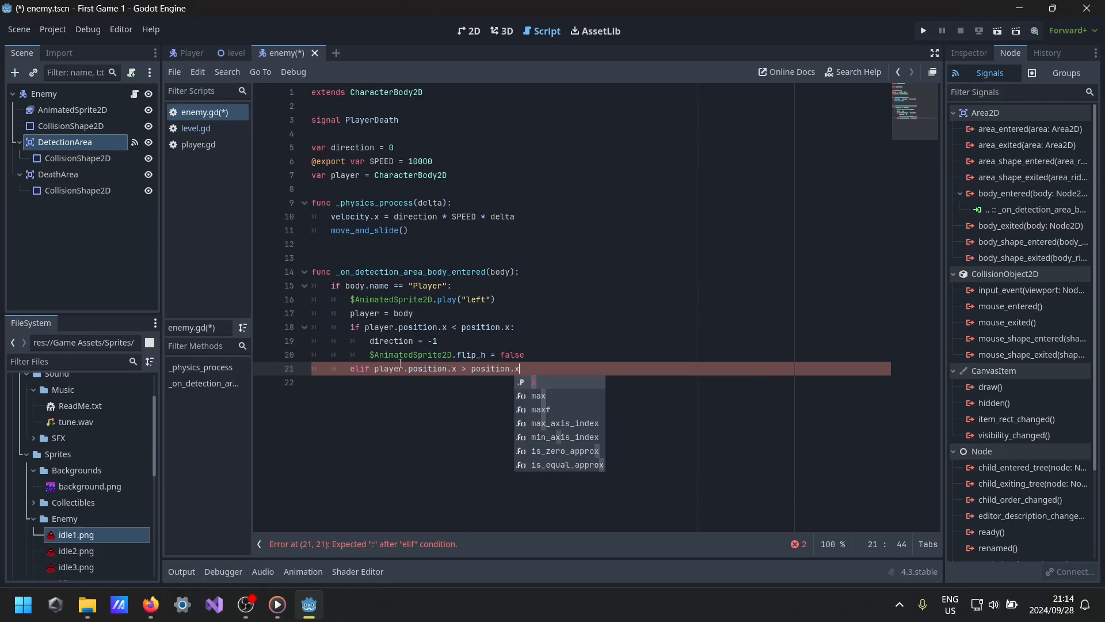
type(":")
- Set direction = 1 inside the elif branch
key("Return")
type("d")
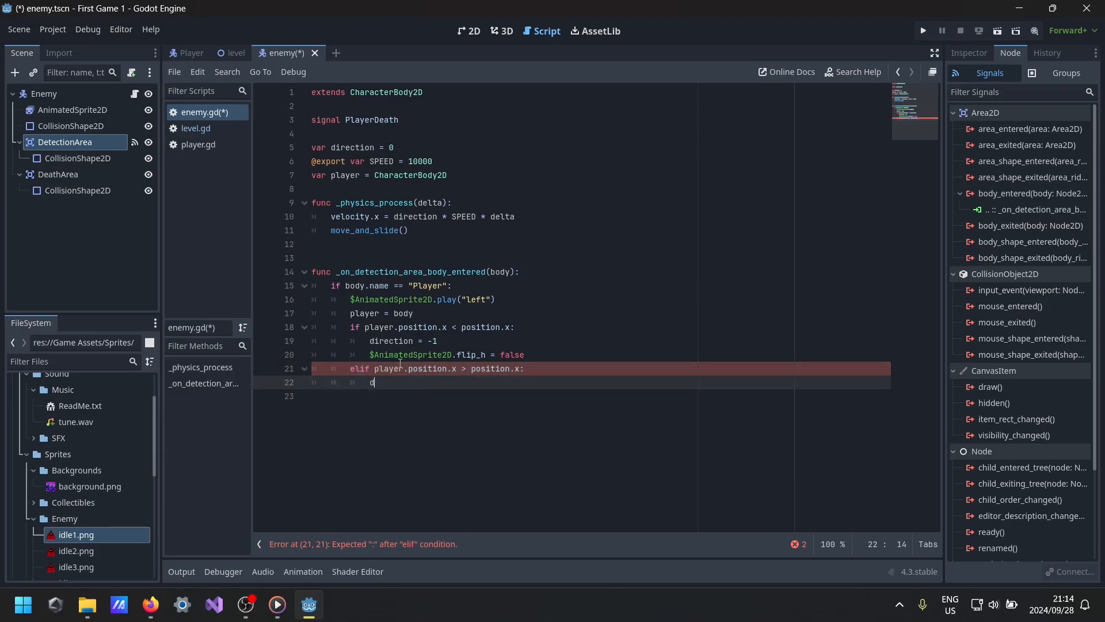
type("irection ")
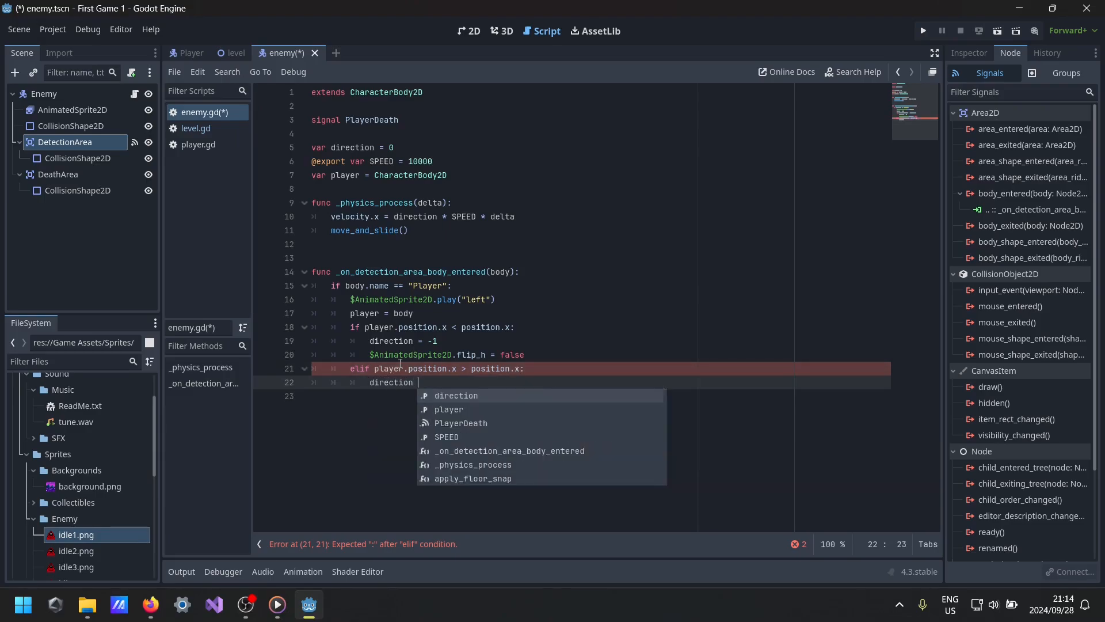
type("= 1")
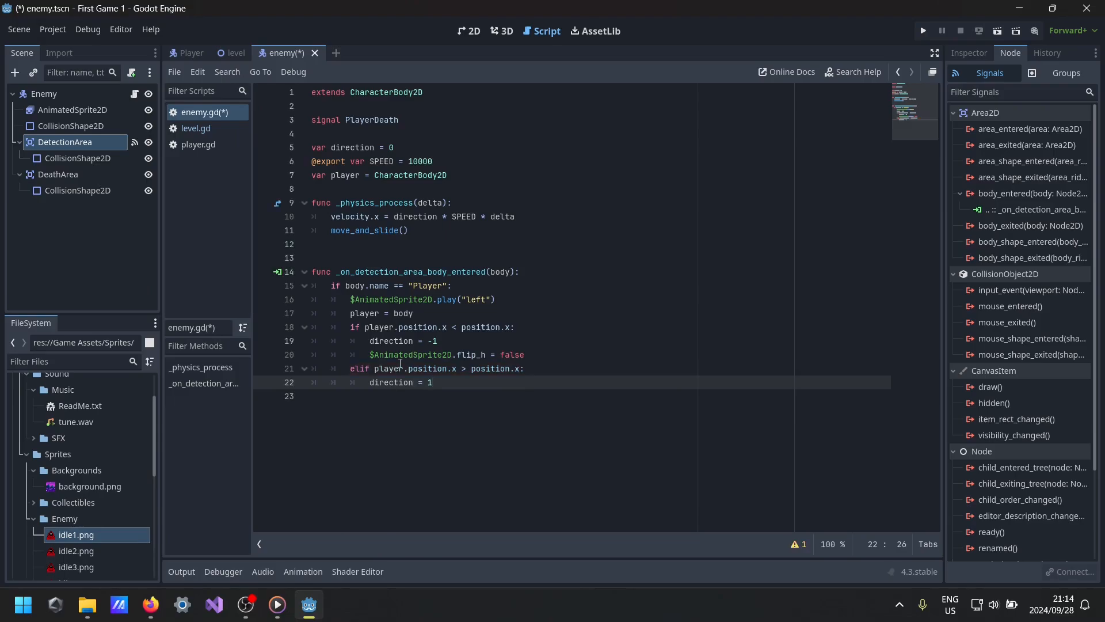
- Set $AnimatedSprite2D.flip_h = true at the end of the elif branch and save the enemy scene and script
key("Return")
type("$A")
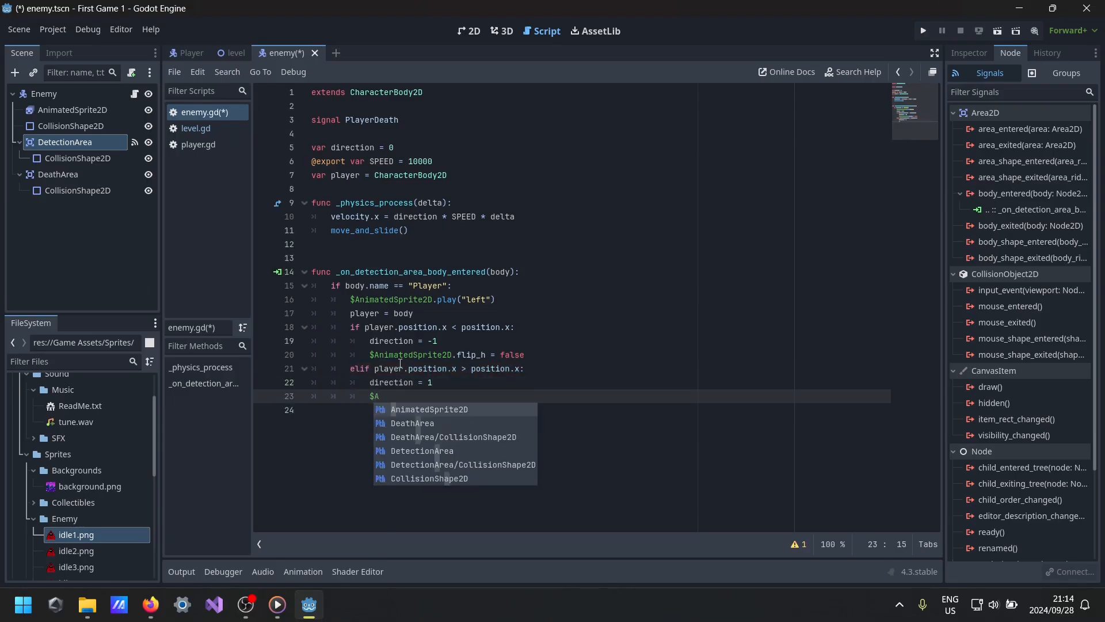
key("Return")
type(".fl")
key("Return")
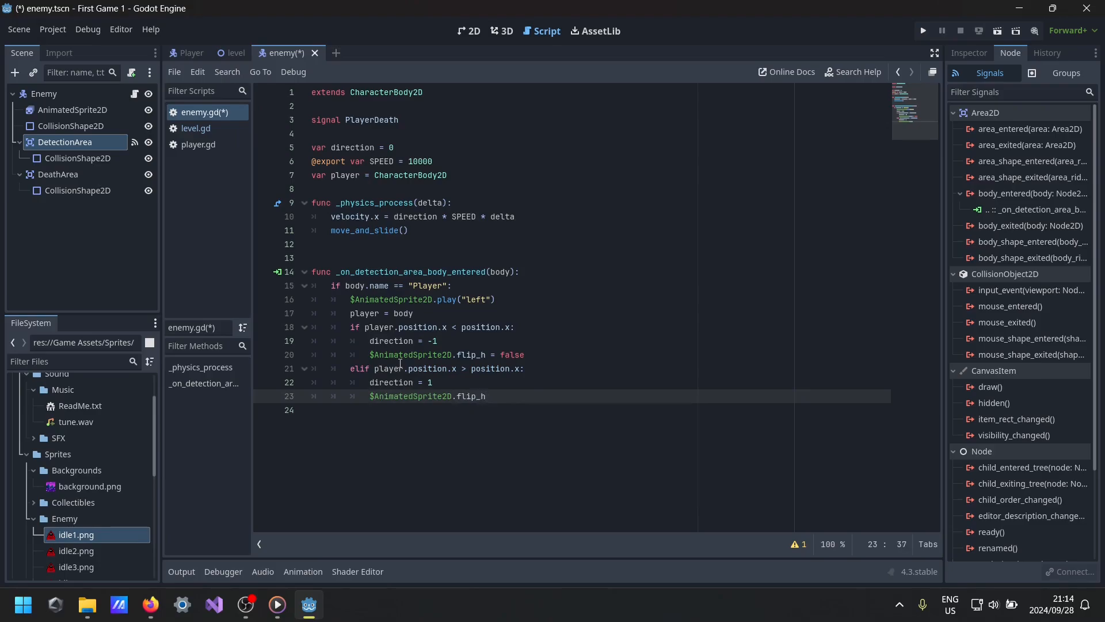
type("= true")
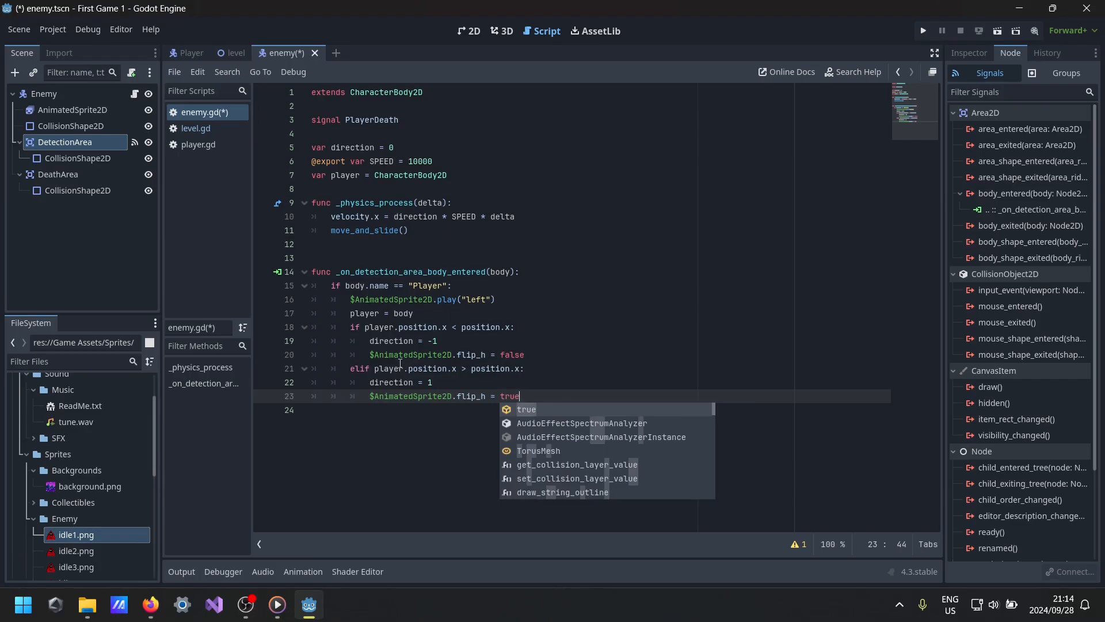
left_click(399, 449)
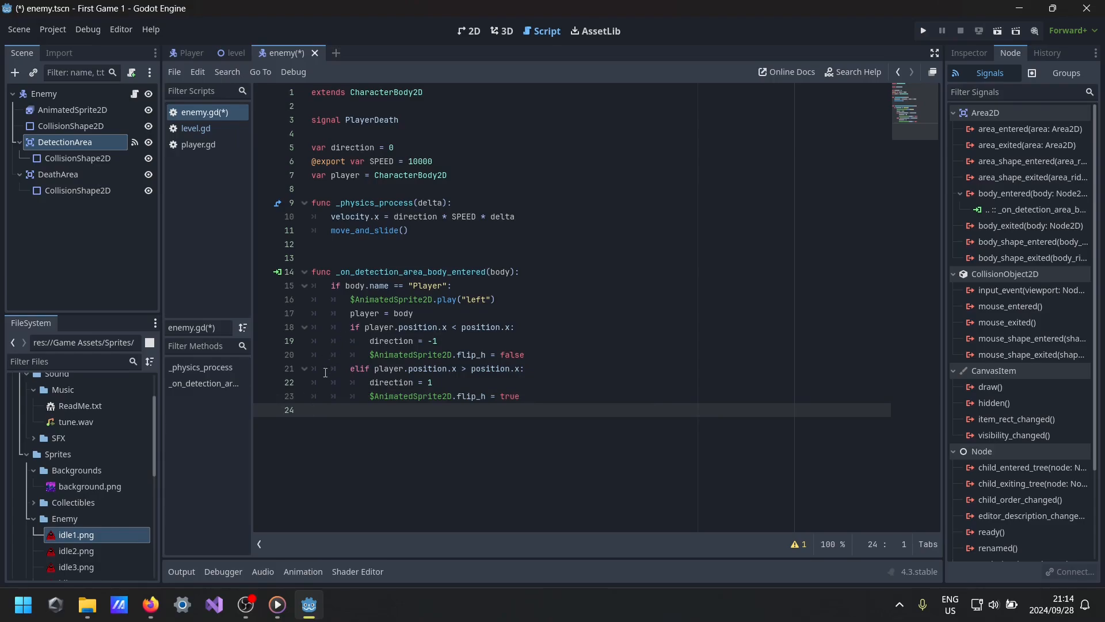
key("ctrl+s")
- In the level scene's 2D view, instantiate Scenes/enemy.tscn as a child of Level
left_click(234, 51)
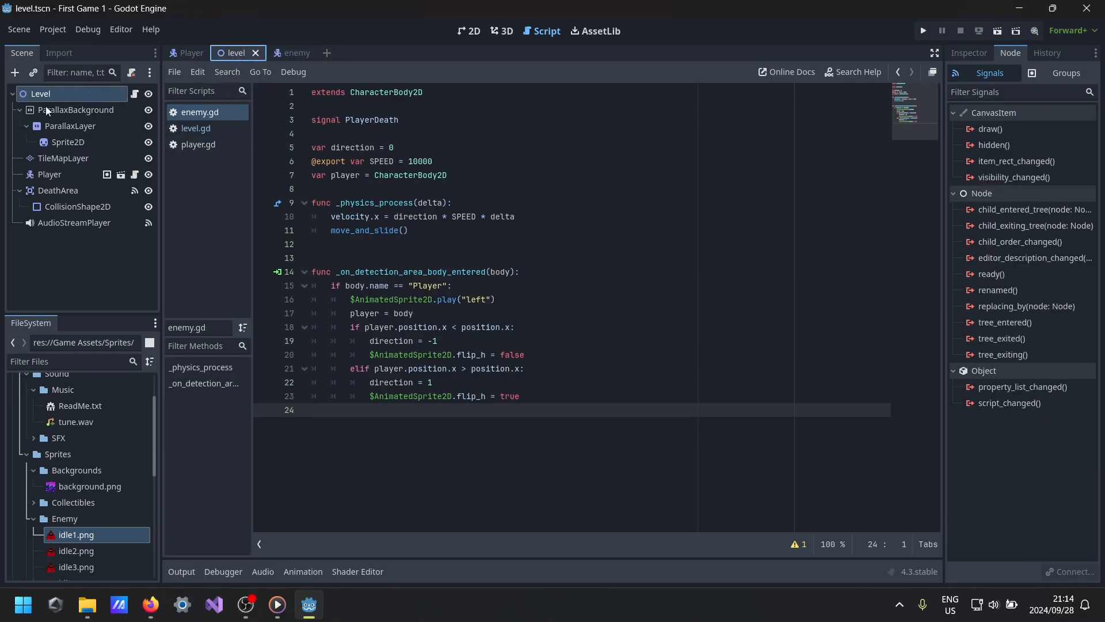
left_click(469, 30)
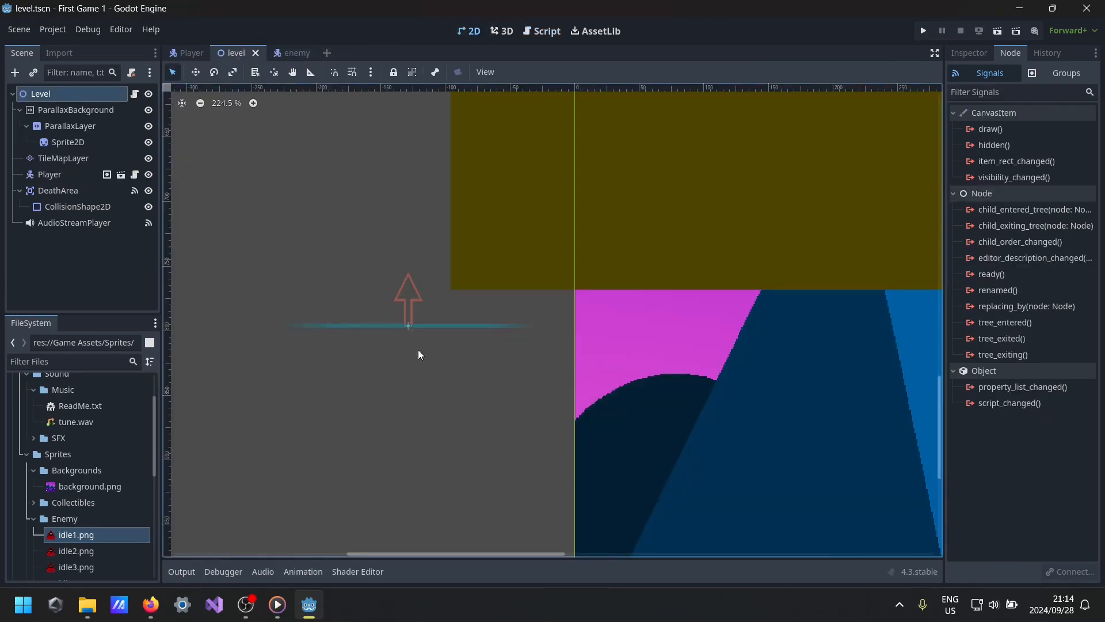
scroll(419, 354, "down", 15)
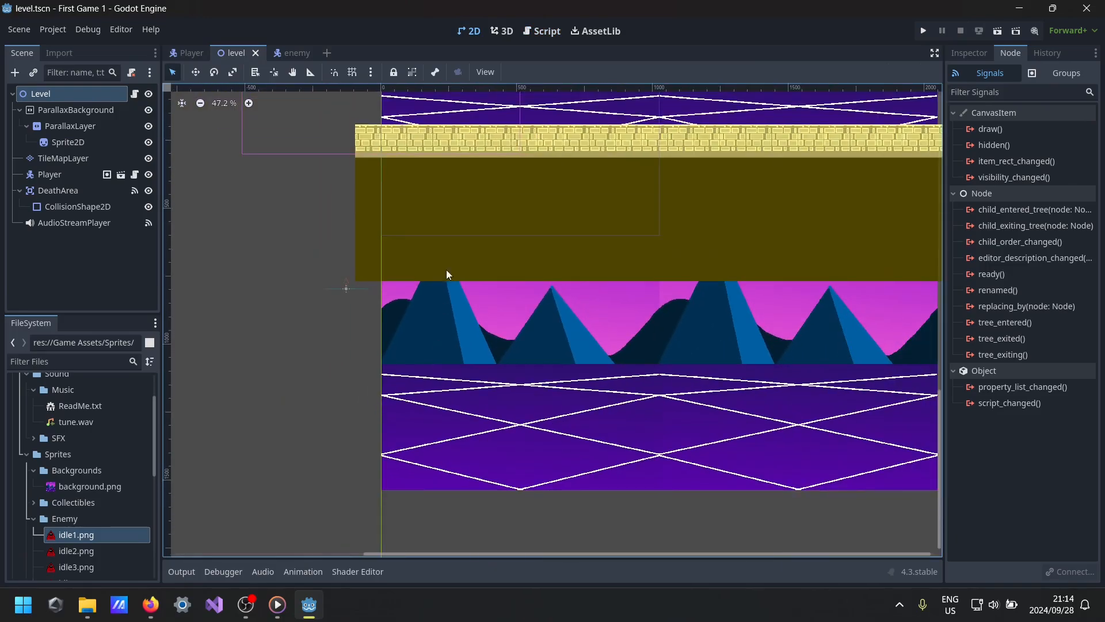
middle_click_drag(461, 152, 465, 382)
scroll(463, 381, "up", 4)
middle_click_drag(420, 282, 419, 370)
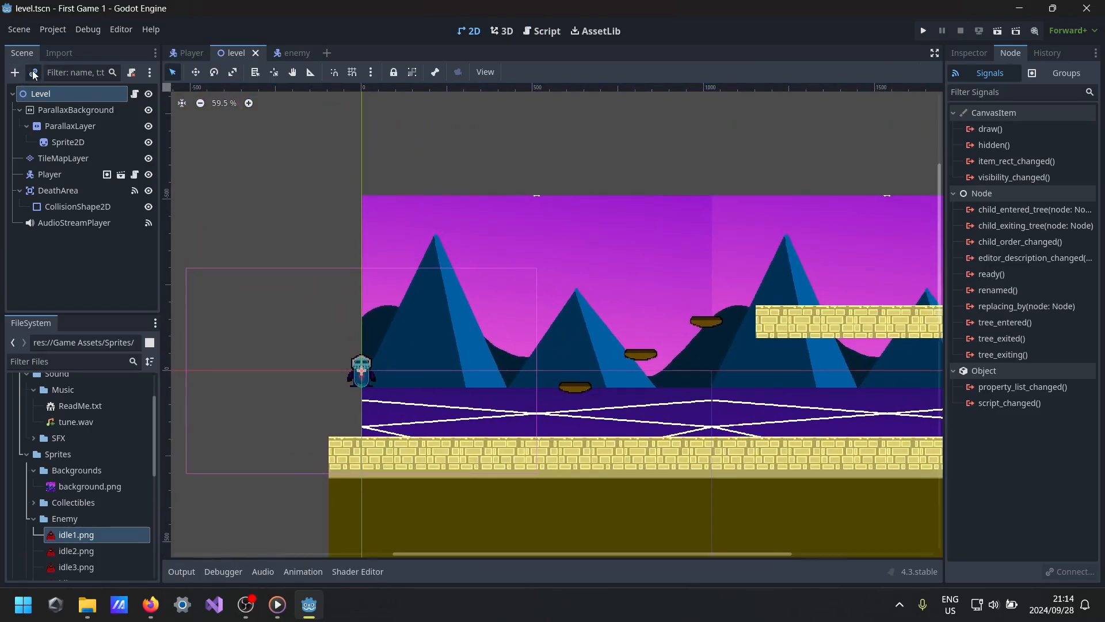
left_click(33, 72)
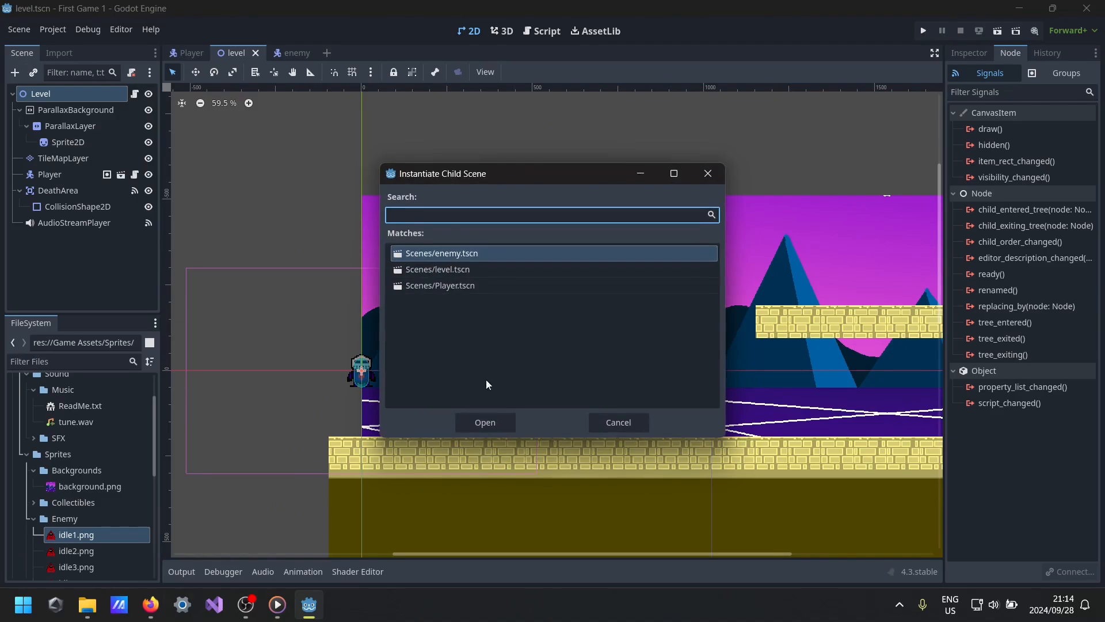
left_click(488, 419)
- Place the Enemy on the brick floor below the floating platforms, with its base flush with the floor surface
scroll(368, 397, "up", 8)
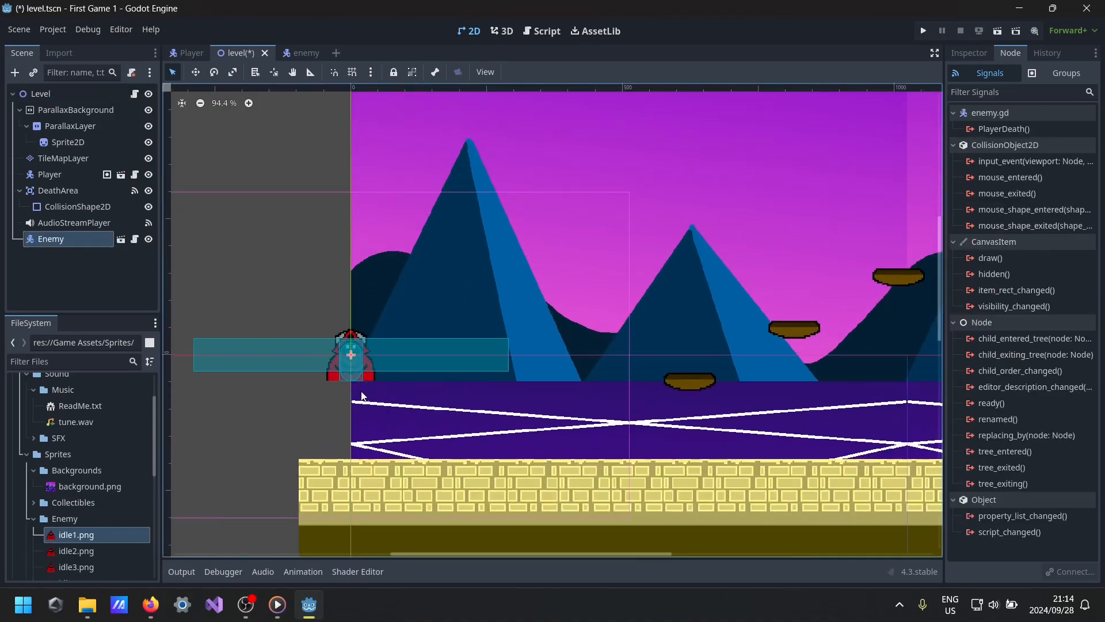
left_click_drag(373, 365, 770, 409)
middle_click_drag(767, 409, 668, 308)
left_click_drag(653, 306, 689, 338)
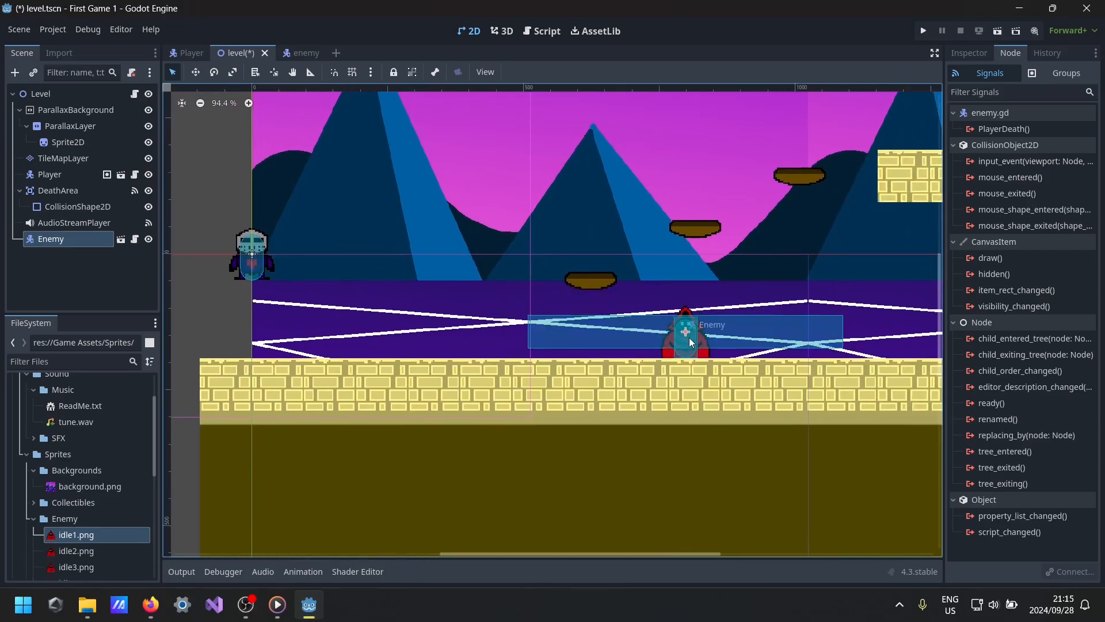
scroll(691, 342, "up", 20)
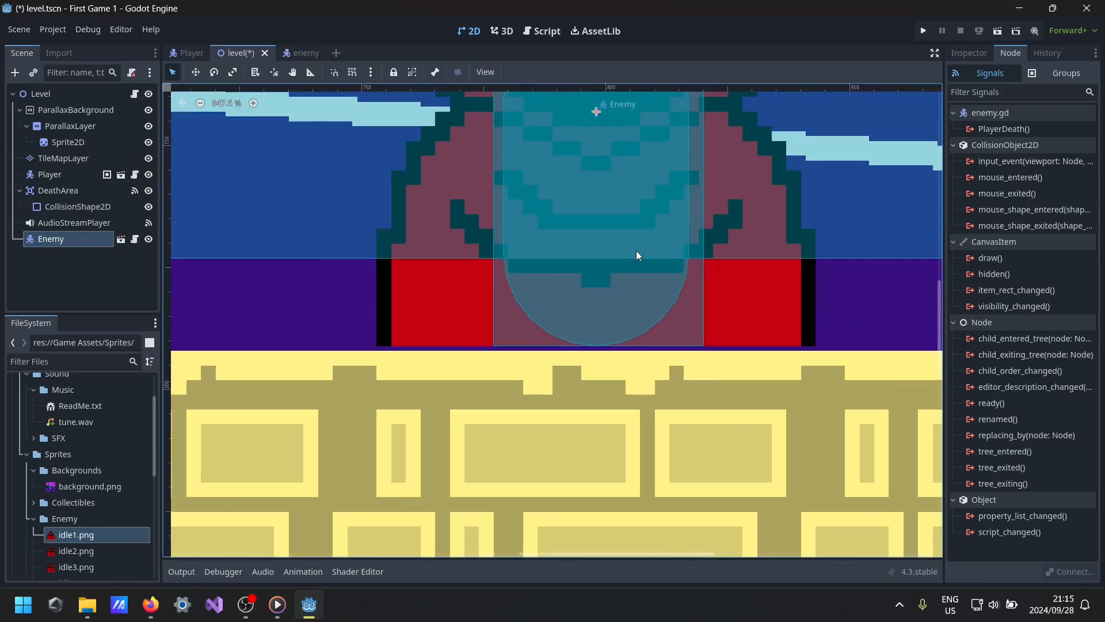
left_click_drag(603, 277, 600, 272)
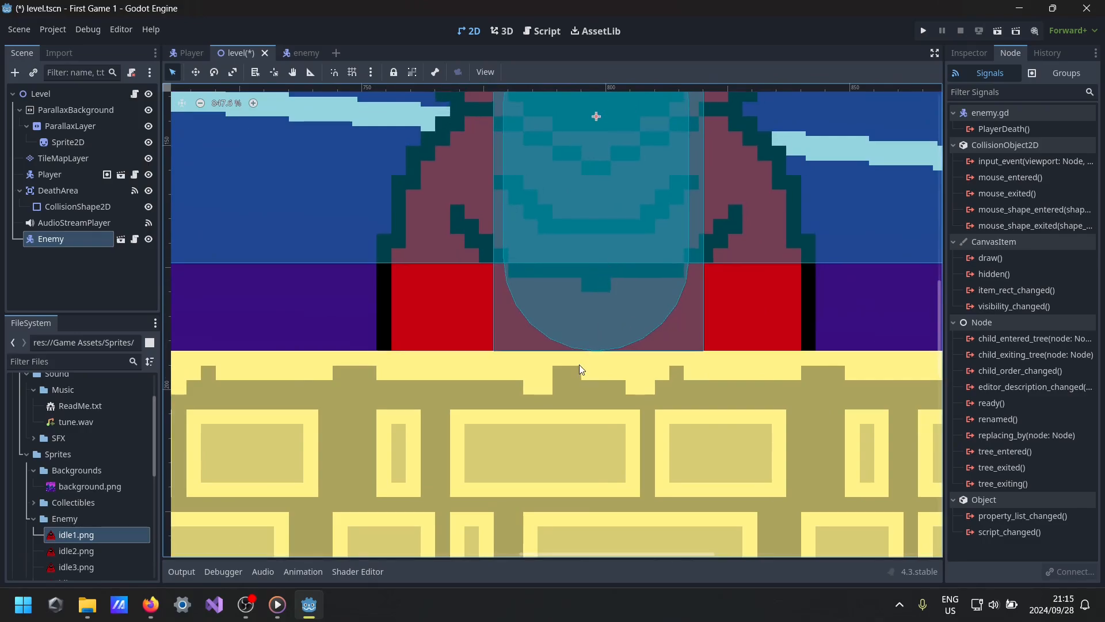
- Run the level scene and test the enemy's reaction by moving and jumping the player around it, ending the run after reaching a platform
key("F6")
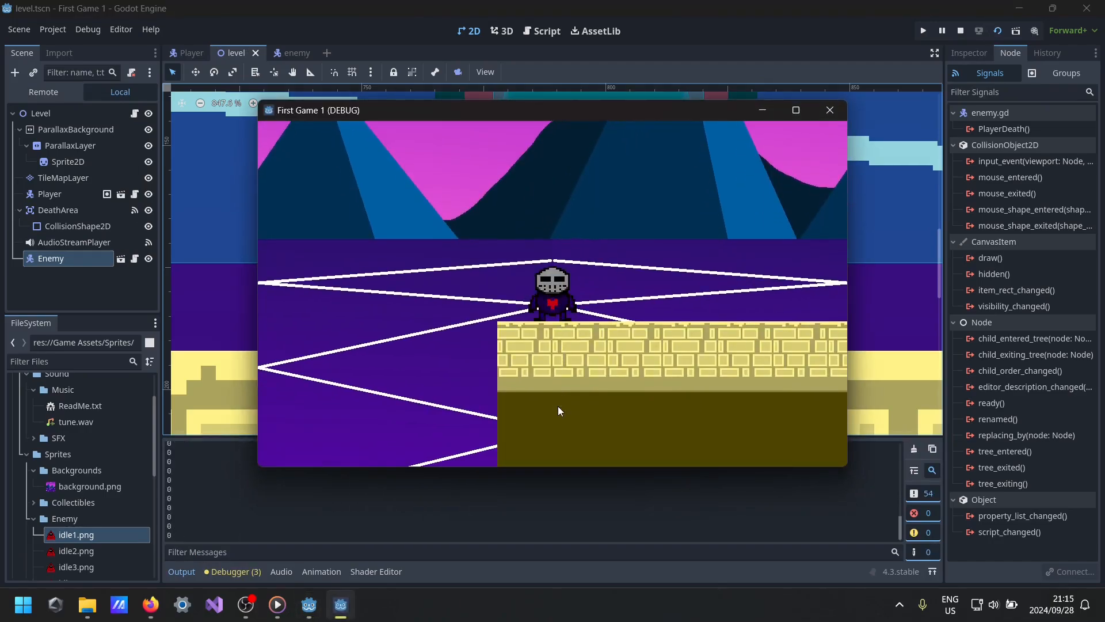
key("a")
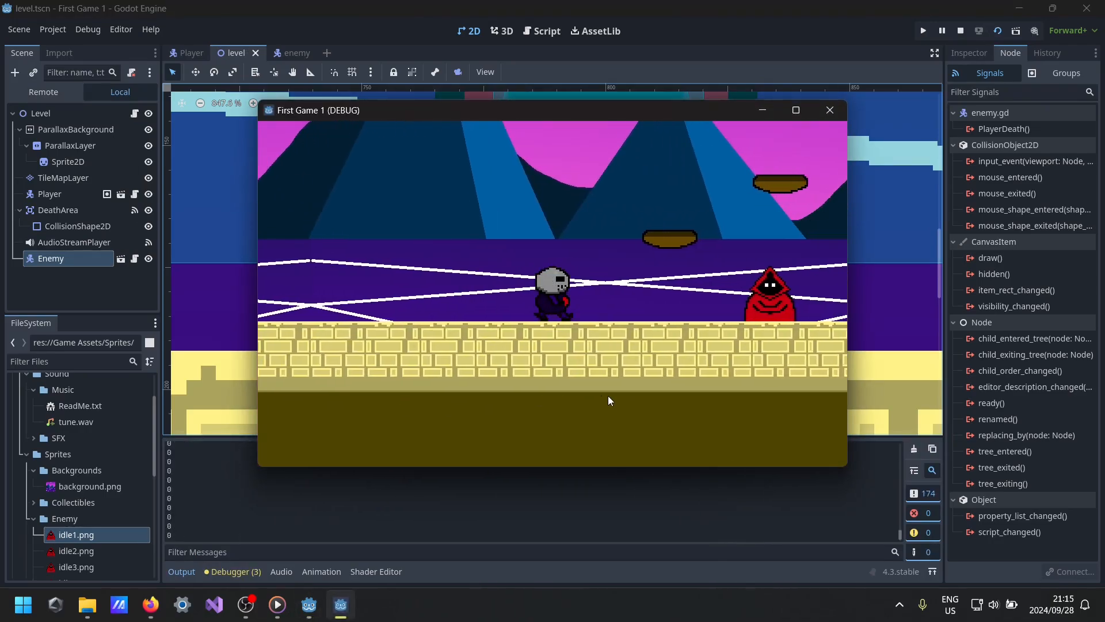
key("a")
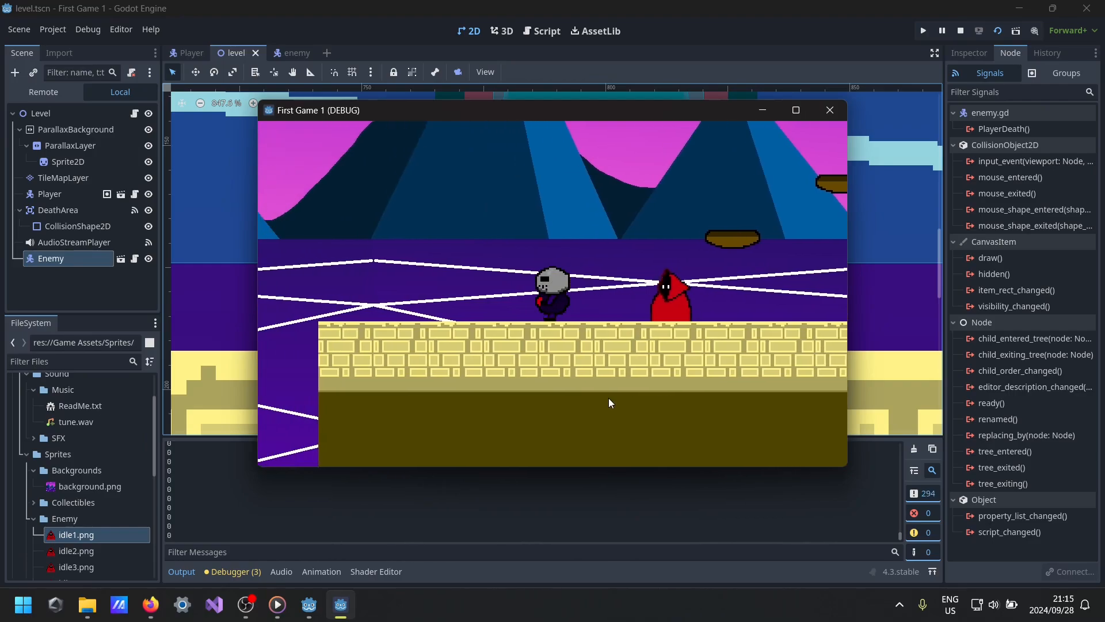
key("d")
key("space")
key("space")
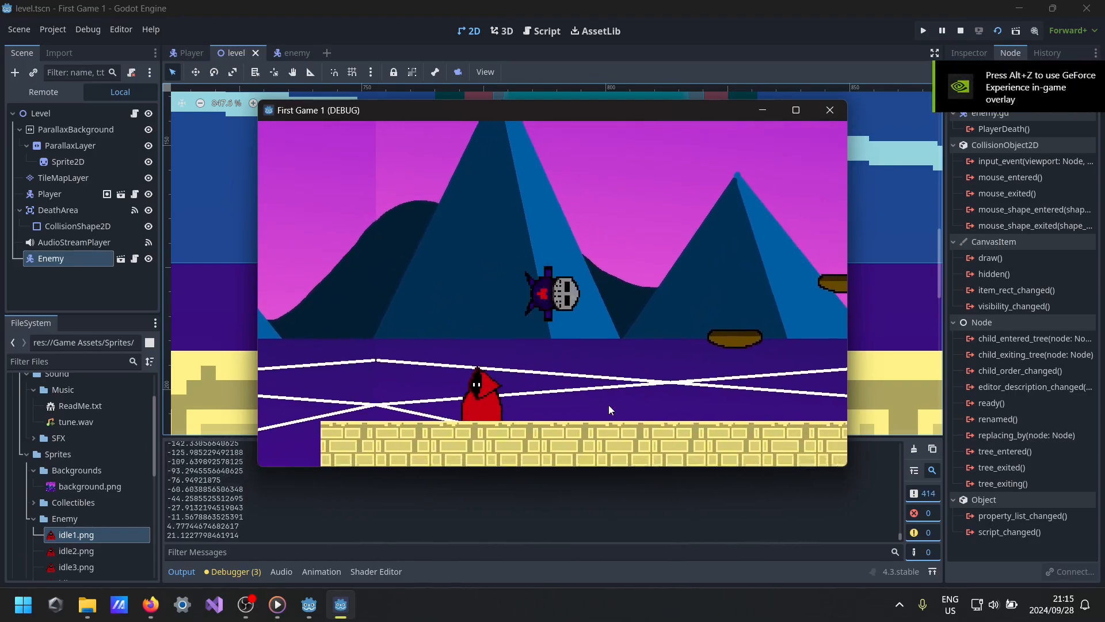
key("d")
key("space")
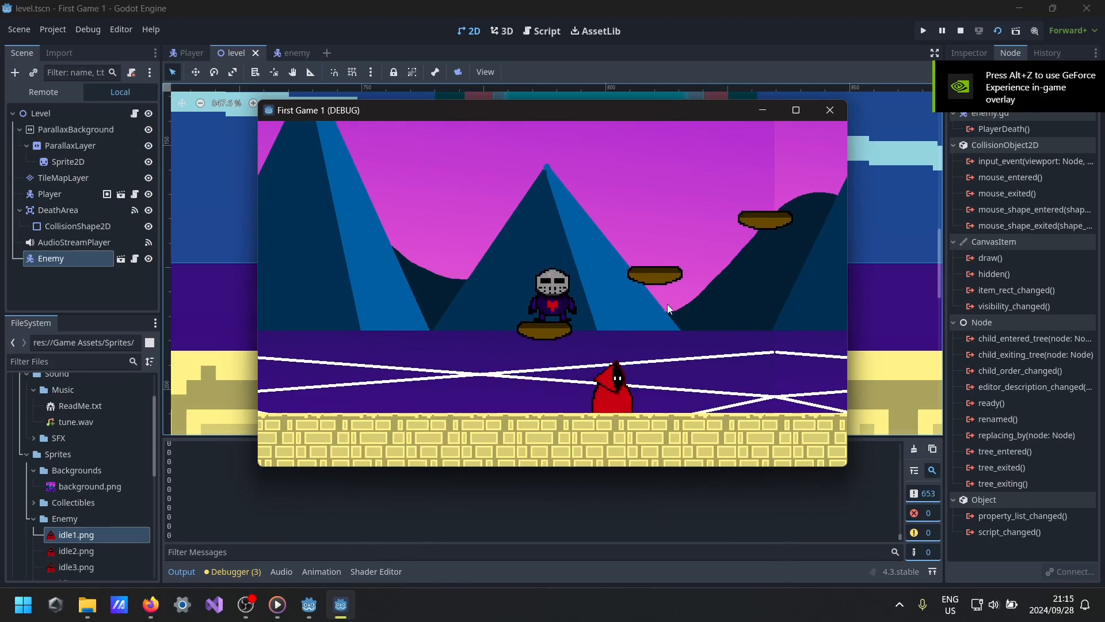
left_click(831, 115)
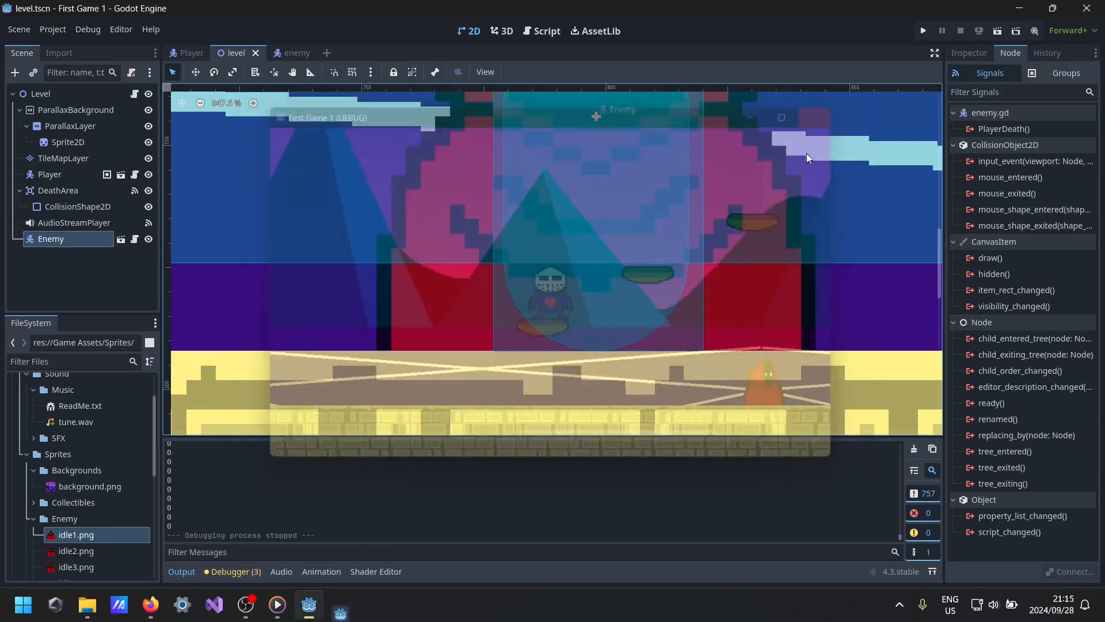
- Examine the extent of the enemy's detection area in the level scene and in the enemy scene
scroll(502, 311, "down", 7)
scroll(503, 295, "down", 20)
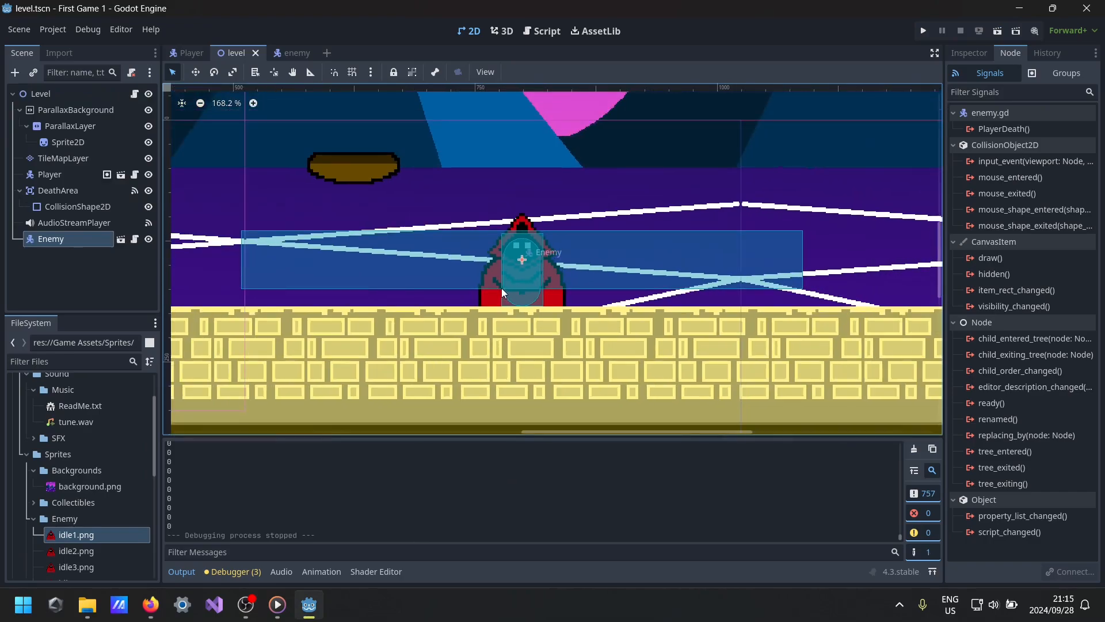
scroll(555, 315, "down", 2)
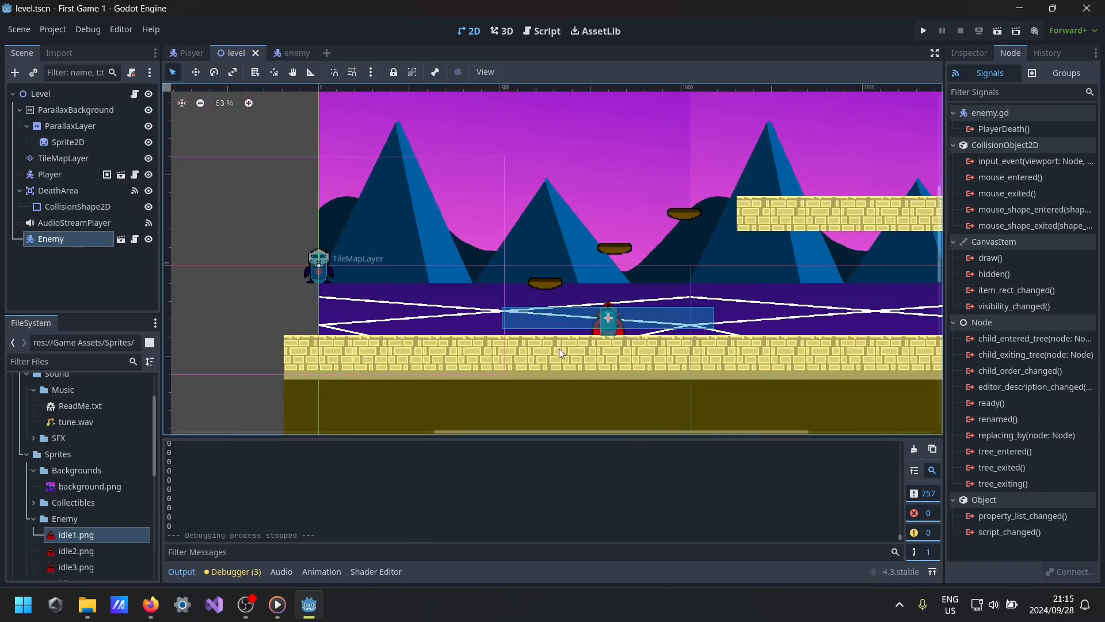
scroll(552, 298, "up", 1)
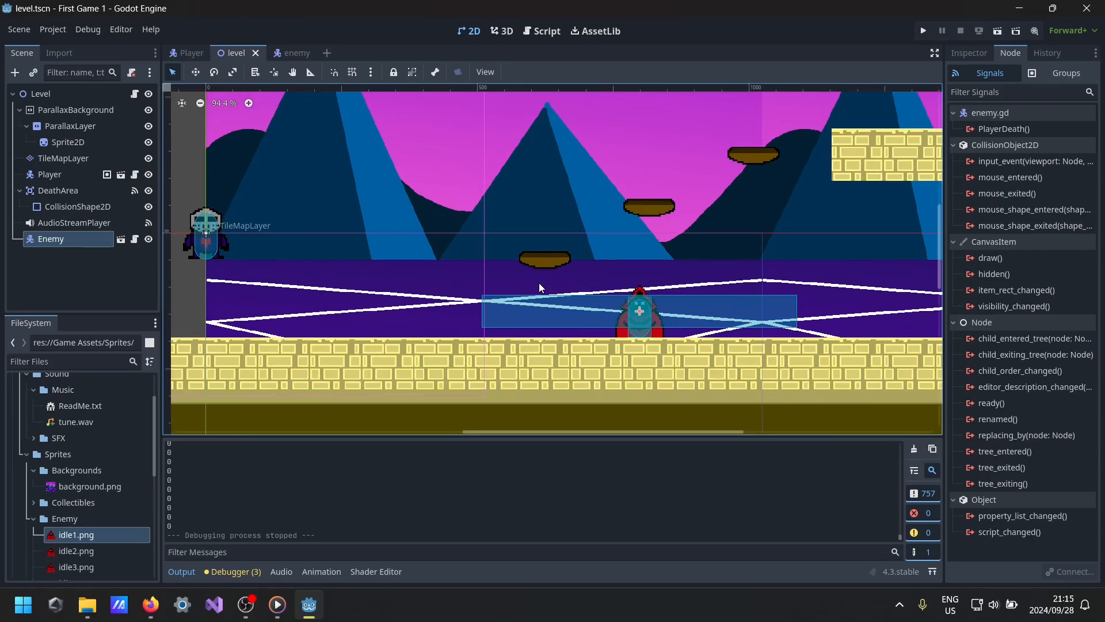
left_click(289, 53)
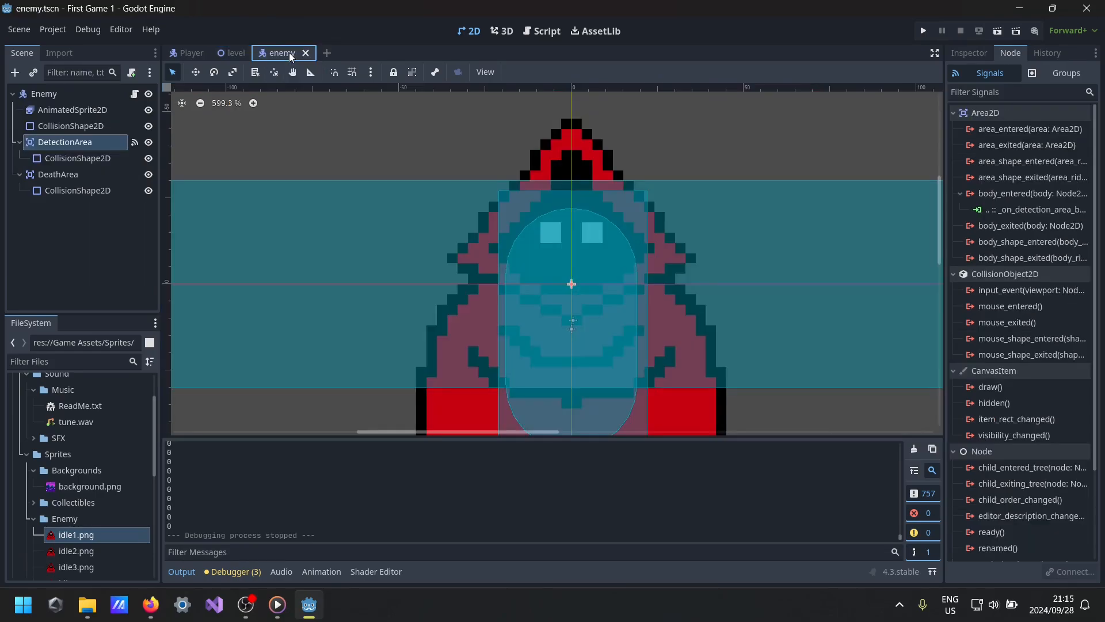
scroll(340, 167, "down", 4)
scroll(346, 190, "down", 4)
middle_click_drag(354, 196, 495, 324)
scroll(500, 316, "down", 2)
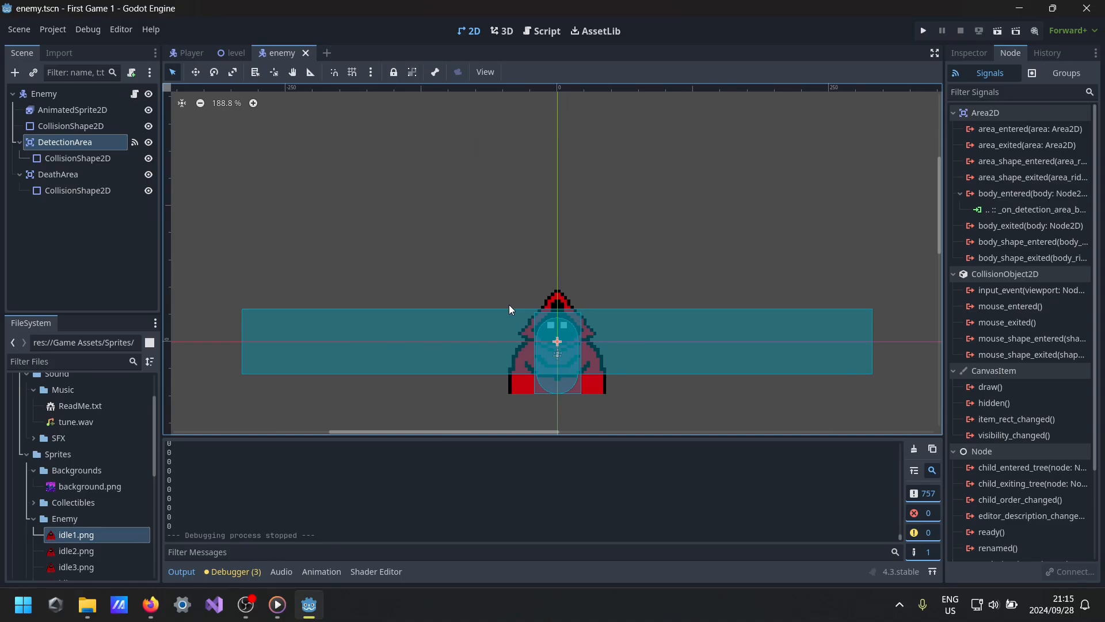
- In the enemy script, add a _ready() function with a pass placeholder below the player variable
left_click(135, 94)
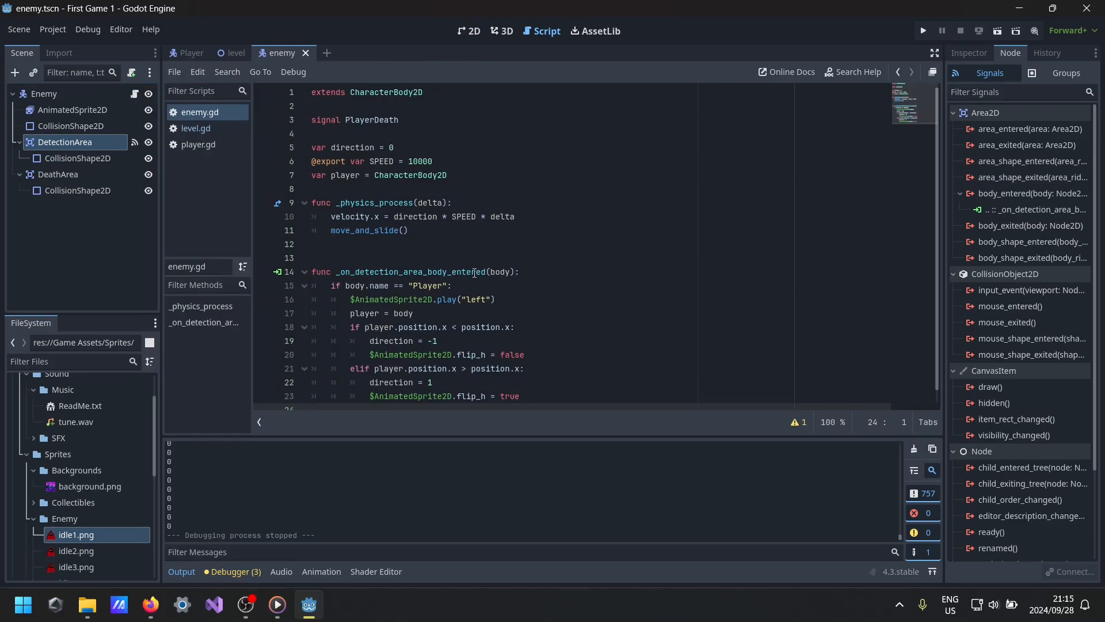
left_click(453, 175)
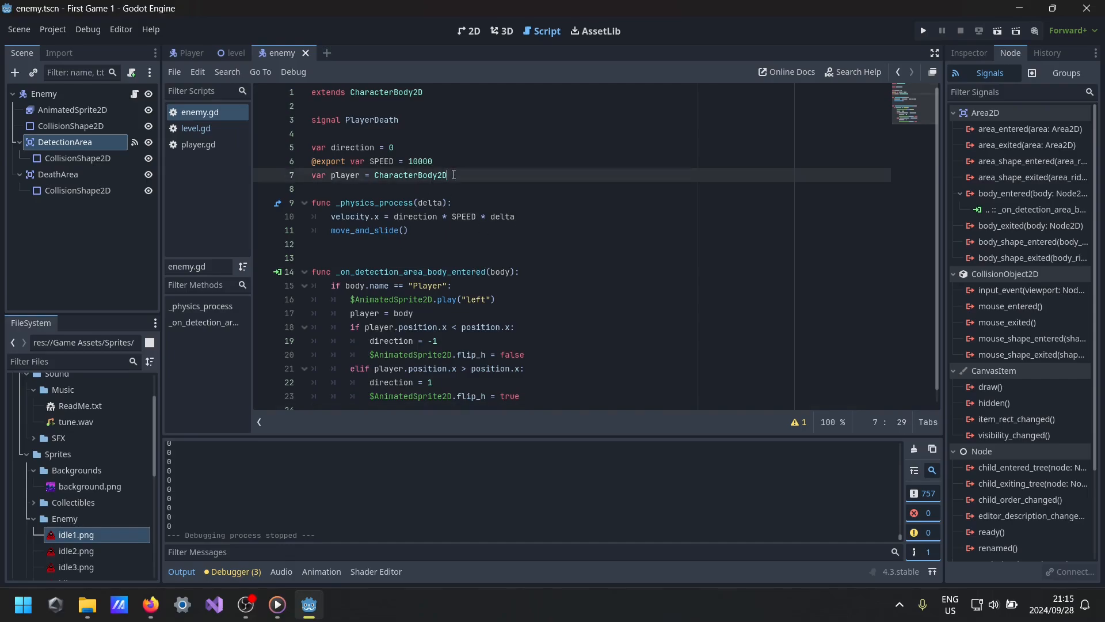
key("Return")
key("Return")
type("fun")
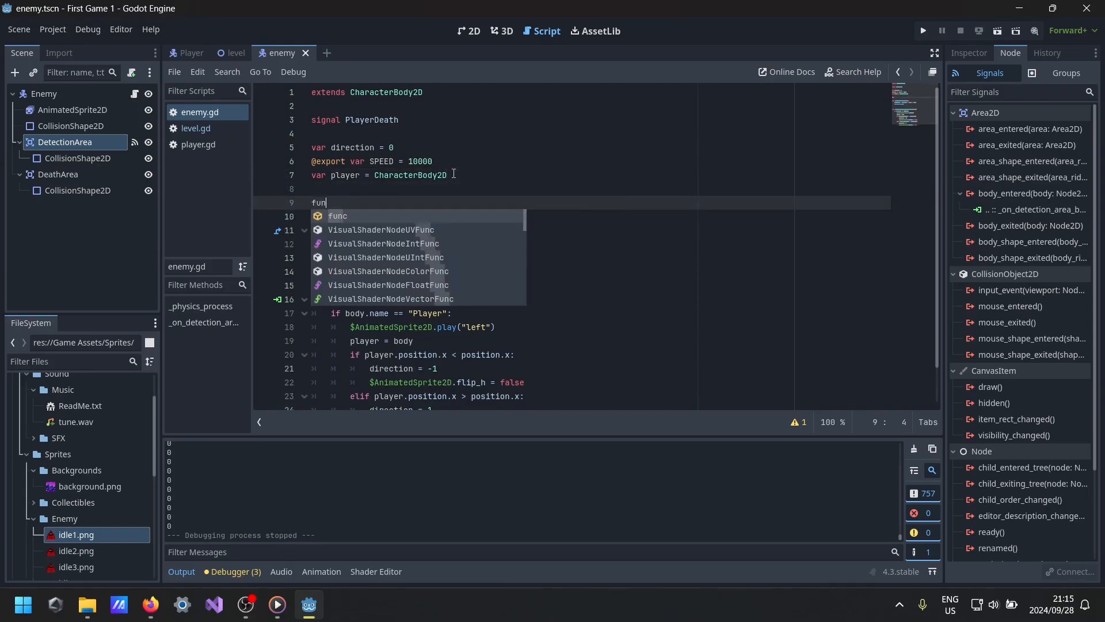
type("c _ready")
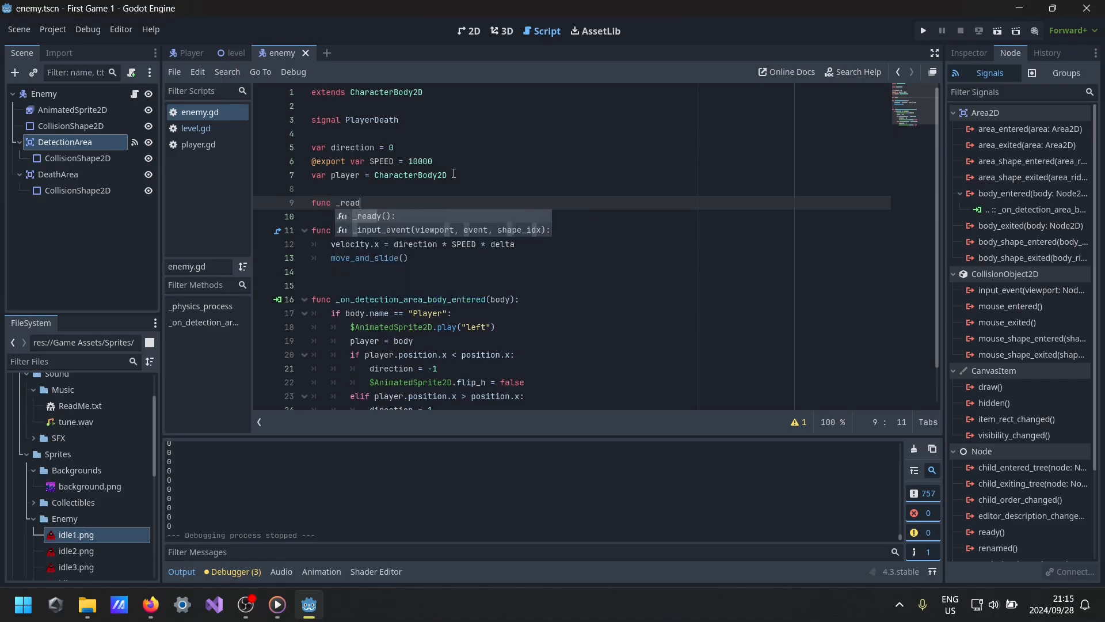
key("Return")
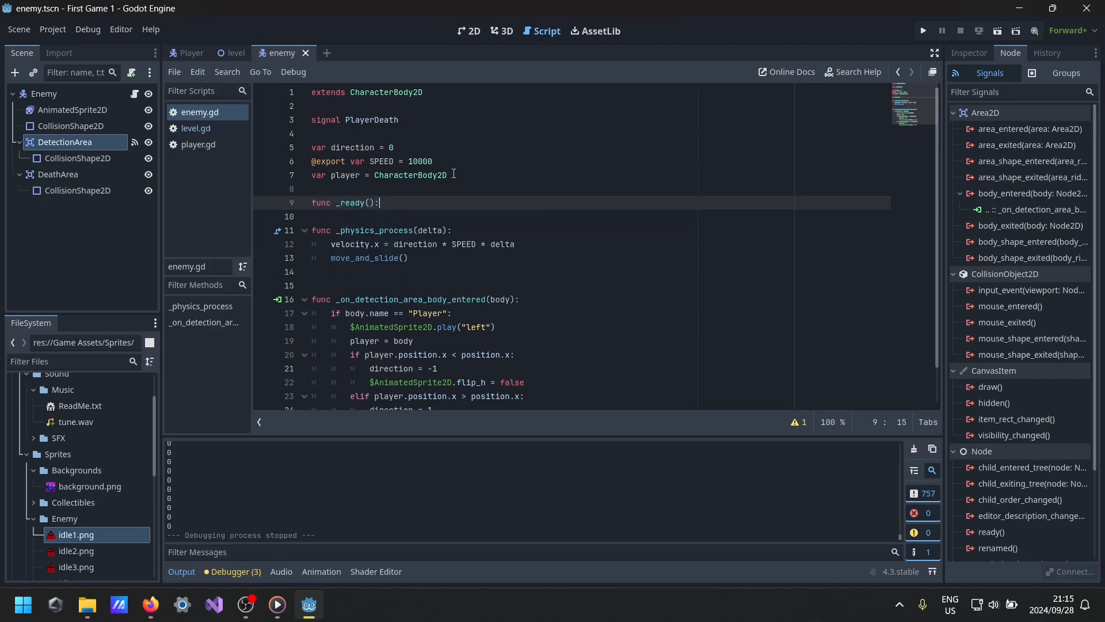
key("Return")
type("pass")
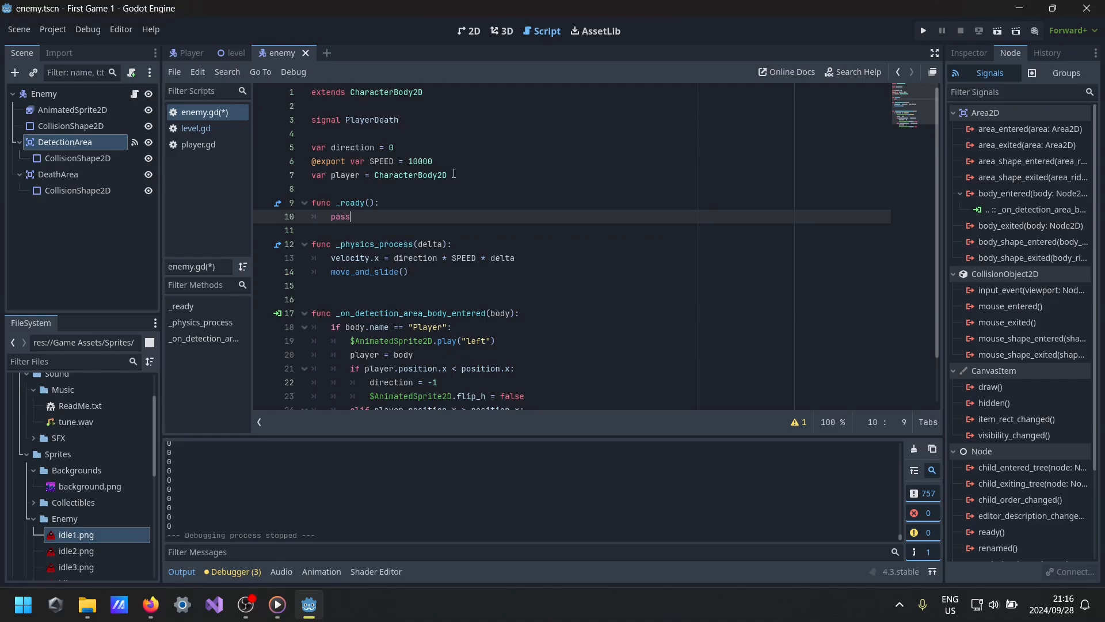
- Replace pass in _ready() with $AnimatedSprite2D.play("idle") and save the script
key("BackSpace")
key("BackSpace")
key("BackSpace")
key("BackSpace")
type("$")
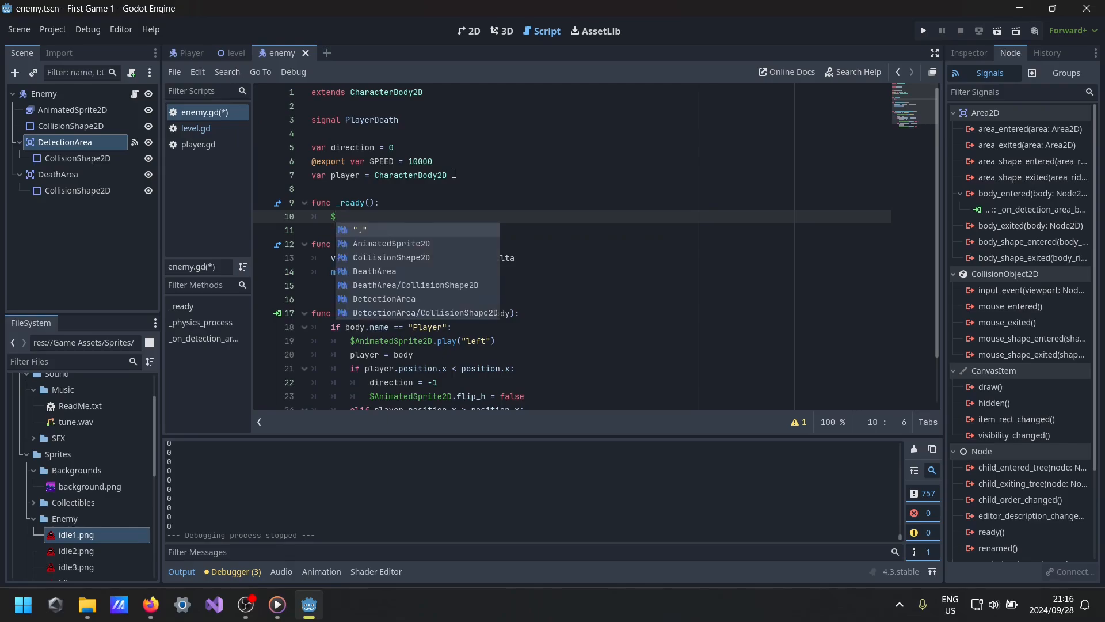
type("A")
key("Return")
type(".pl")
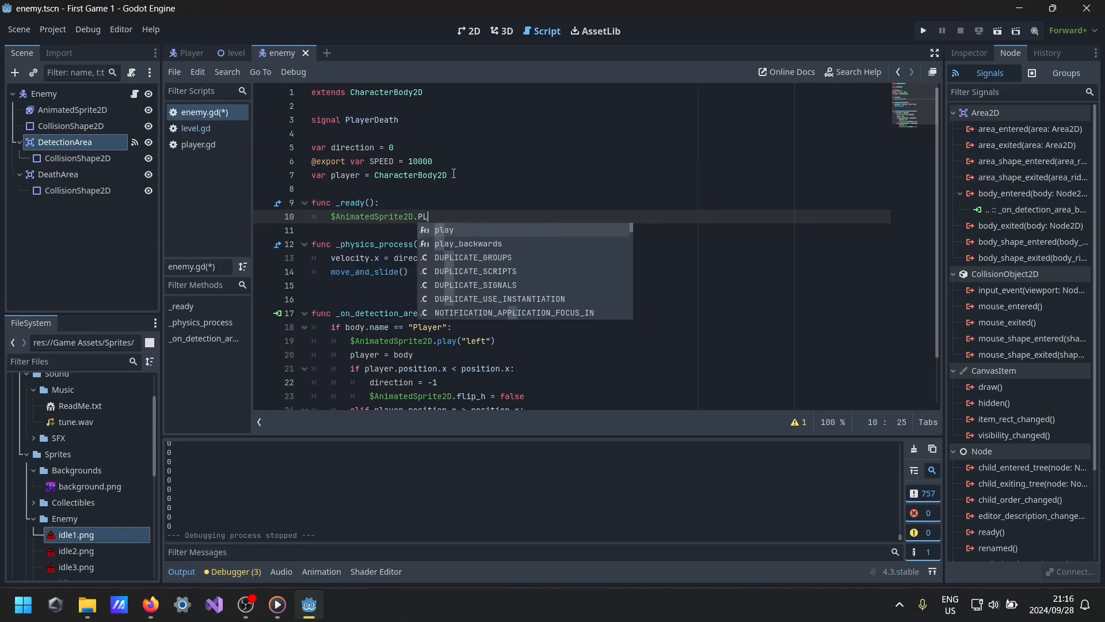
key("Return")
key("Return")
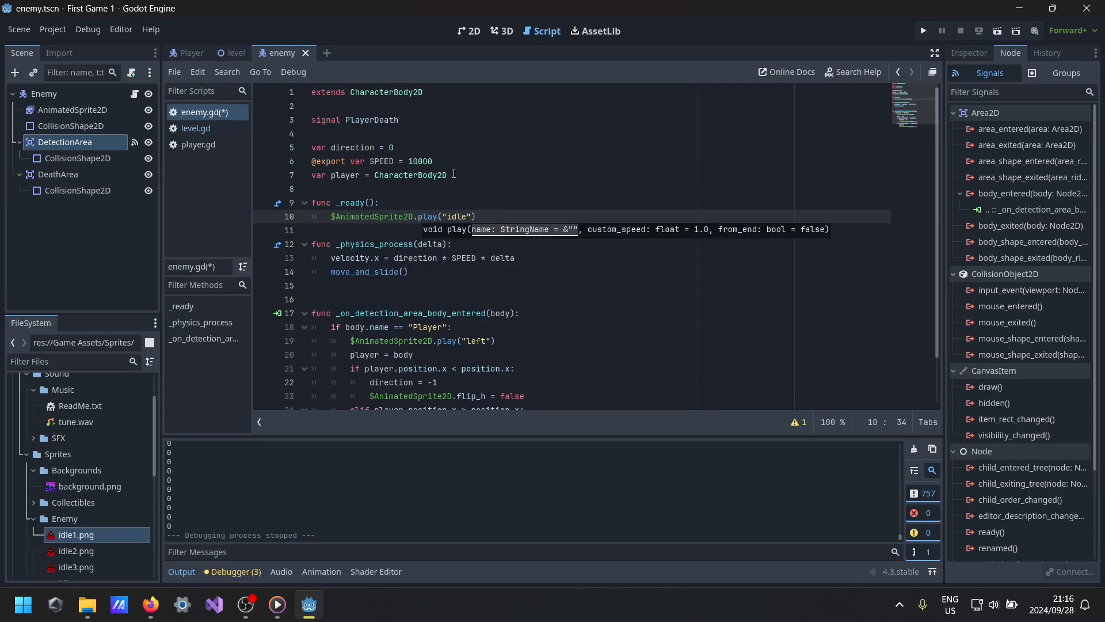
key("ctrl+s")
- Connect the DetectionArea's body_exited signal to the enemy script as _on_detection_area_body_exited
scroll(454, 191, "down", 2)
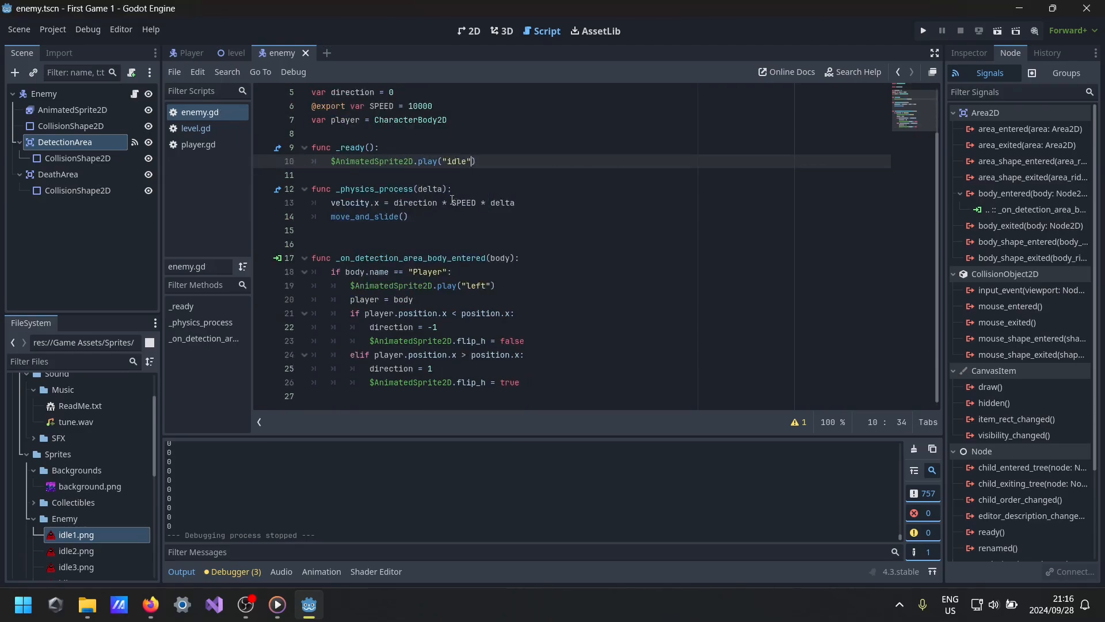
left_click(1024, 225)
double_click(1023, 226)
left_click(507, 438)
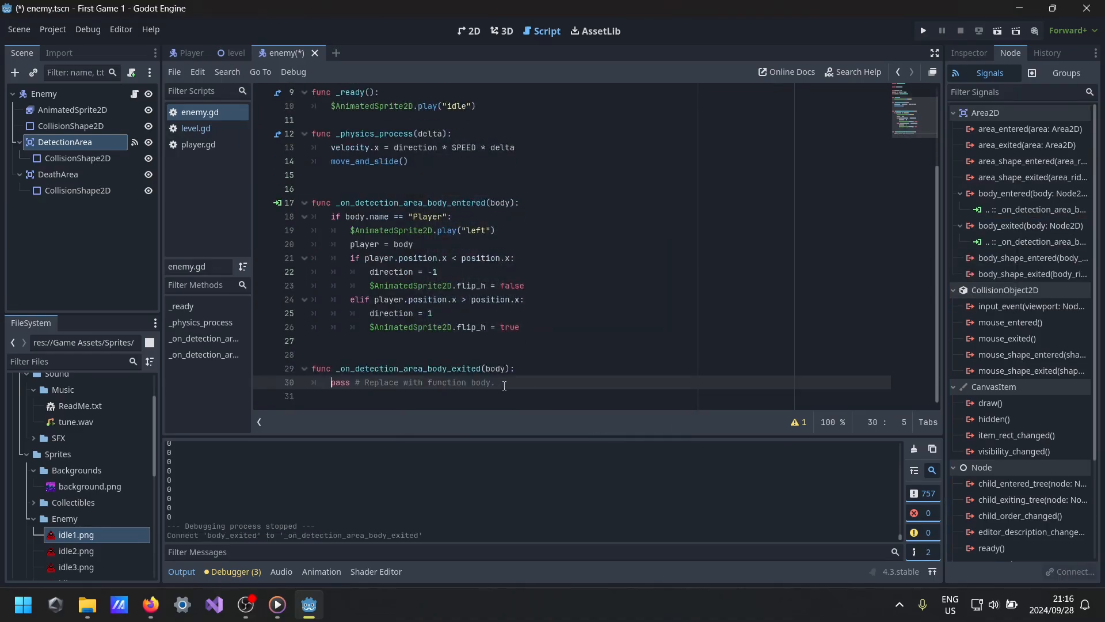
- Replace the placeholder in _on_detection_area_body_exited with the condition if body.name == "Player":
left_click_drag(505, 384, 331, 382)
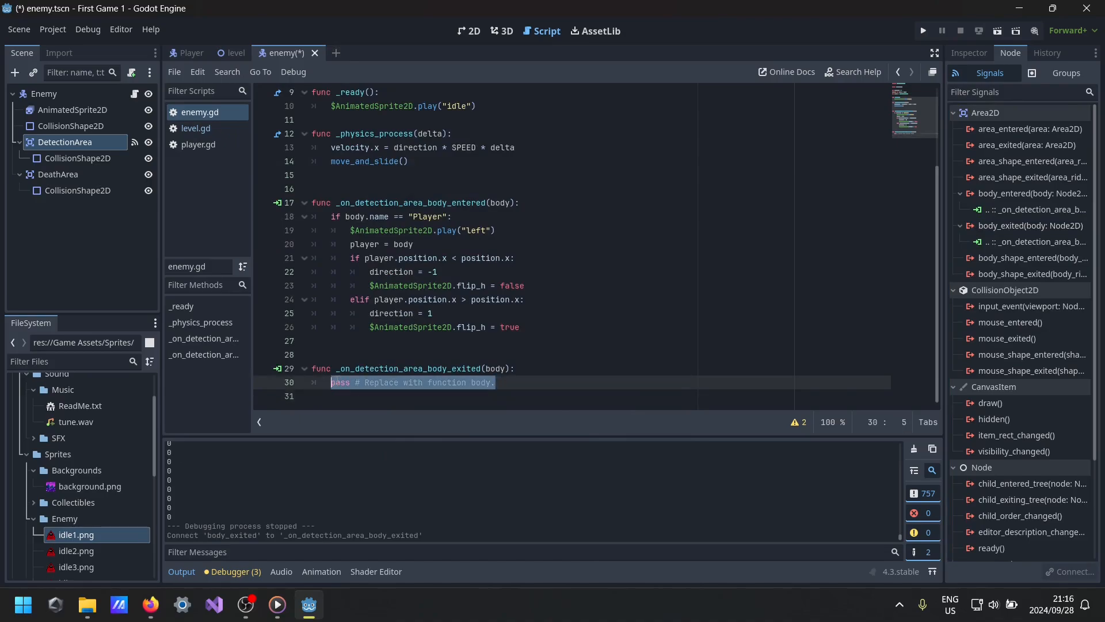
type("if body.name")
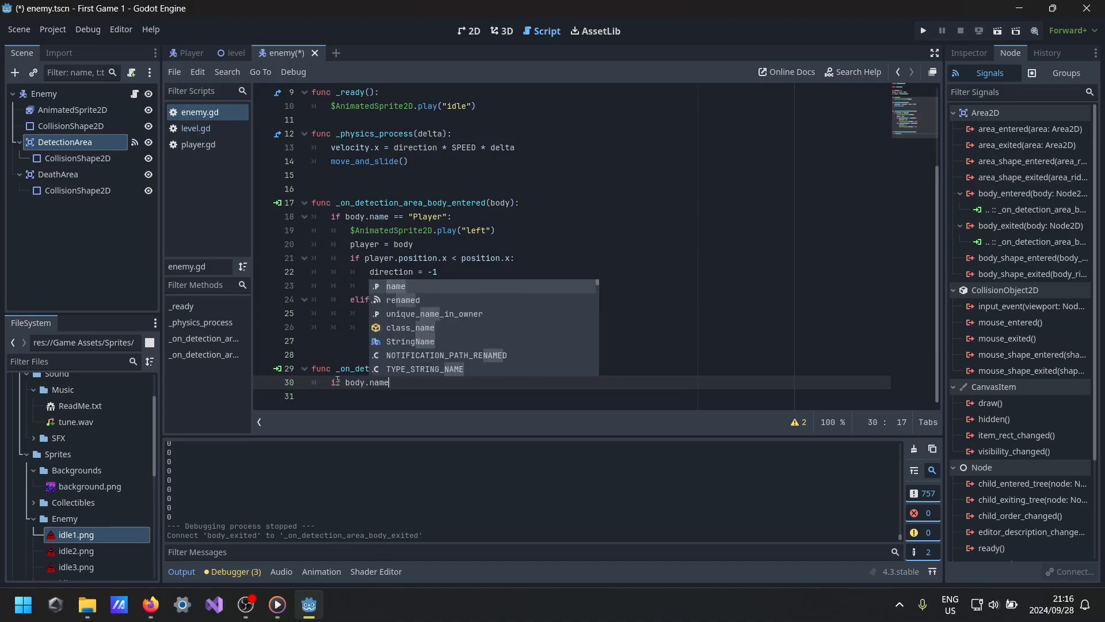
type(" == \"Player\"")
key("Return")
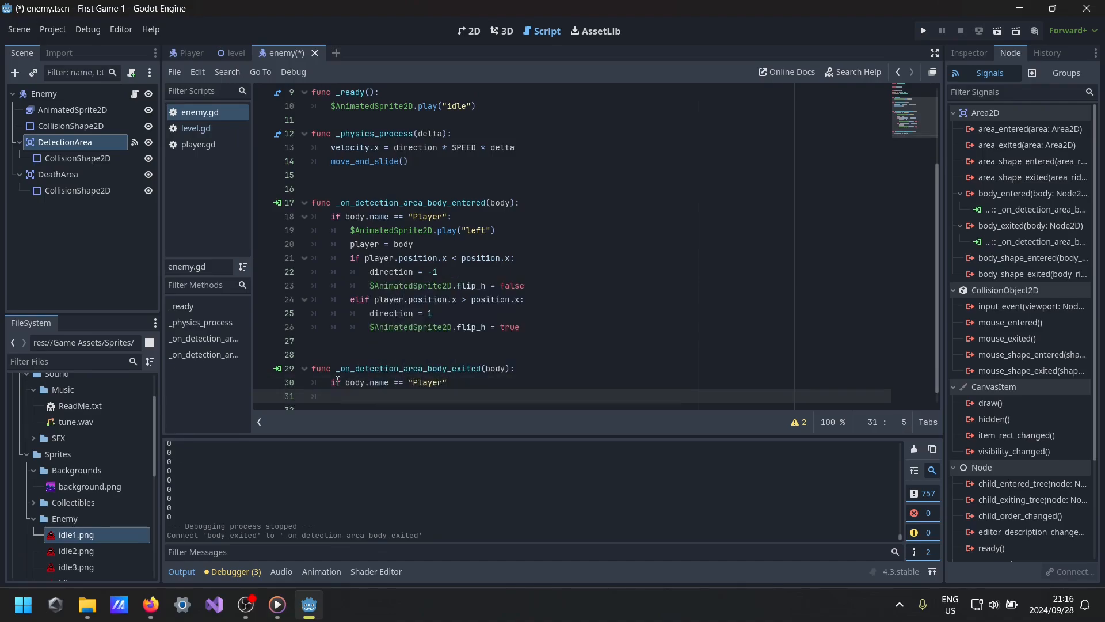
key("BackSpace")
key("BackSpace")
key("BackSpace")
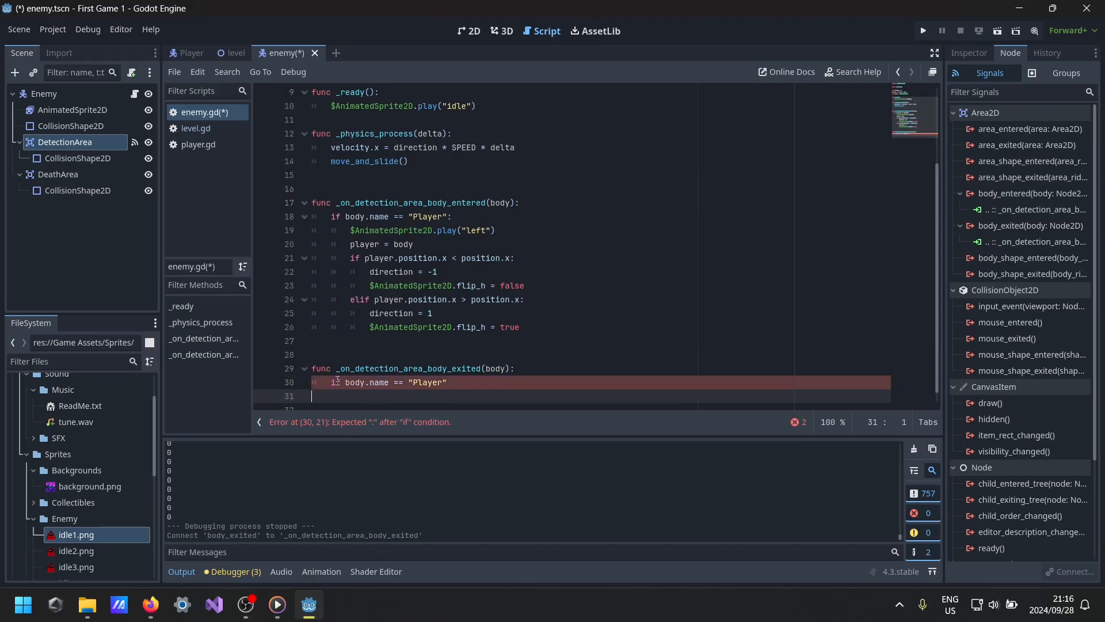
key("Return")
- Inside the exit condition, add $AnimatedSprite2D.play("idle") and direction = 0, and save the enemy scene and script
type("$A")
key("Return")
type(".play(\"idle\"")
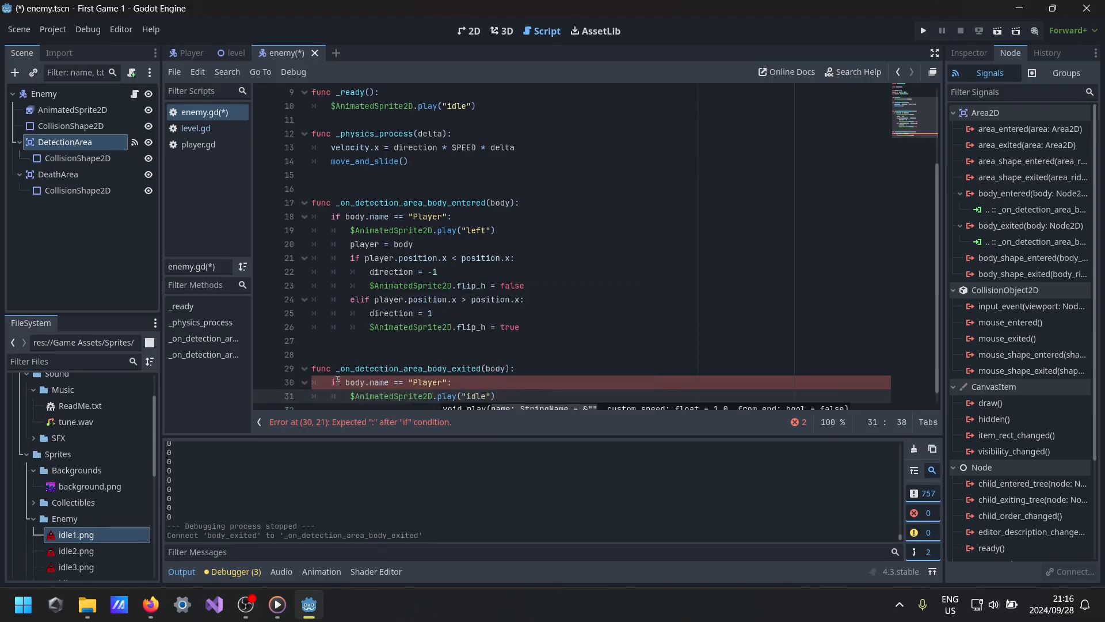
key("Return")
type("direction = 0")
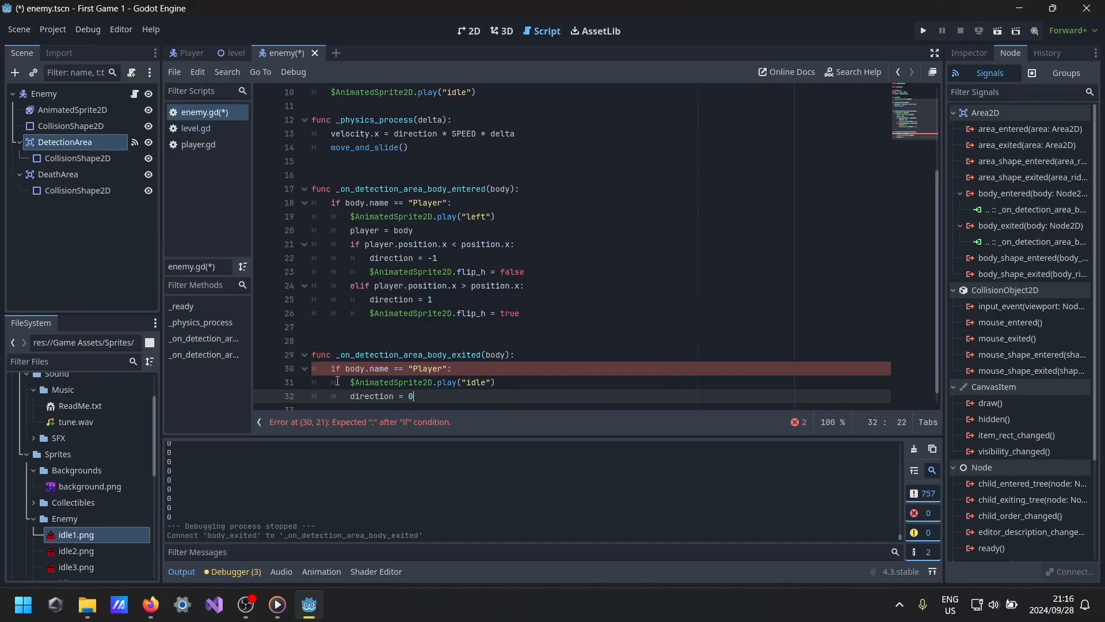
key("ctrl+s")
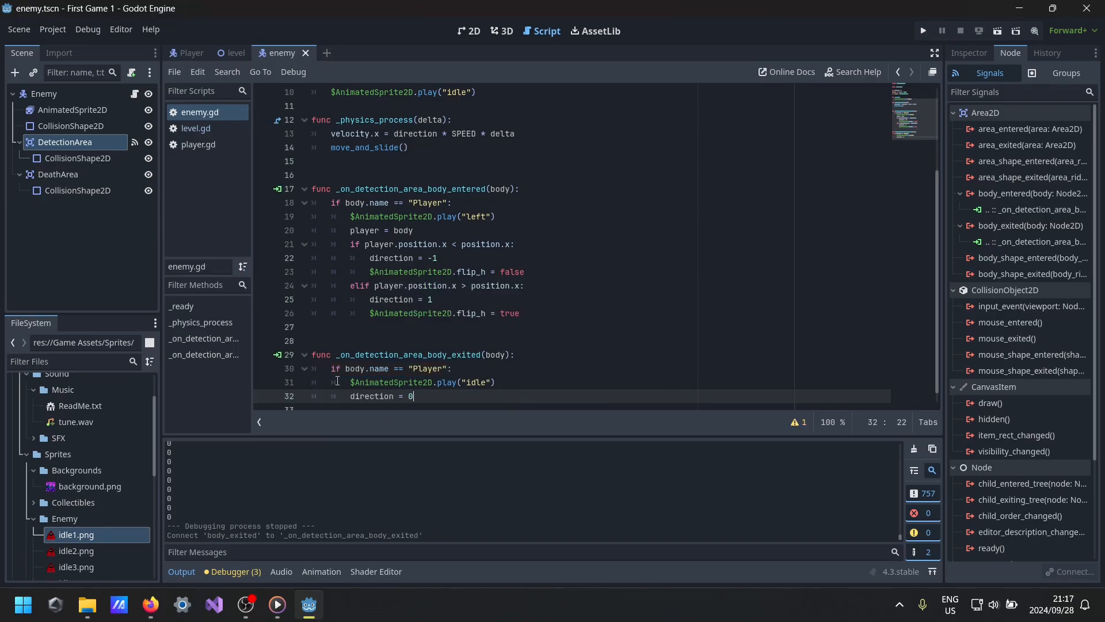
key("F6")
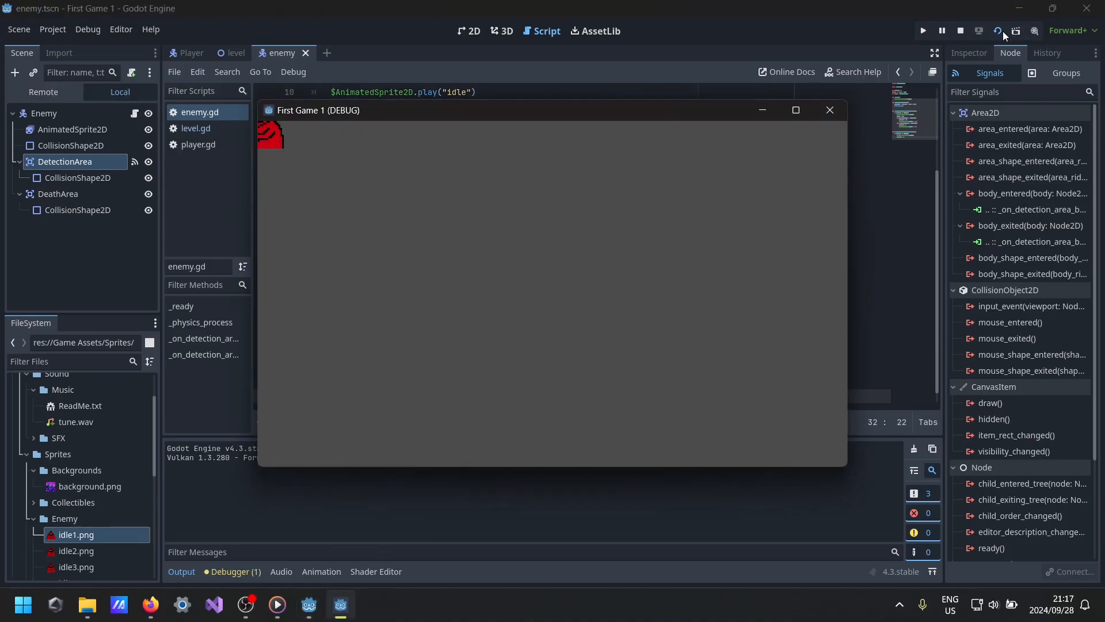
left_click(831, 110)
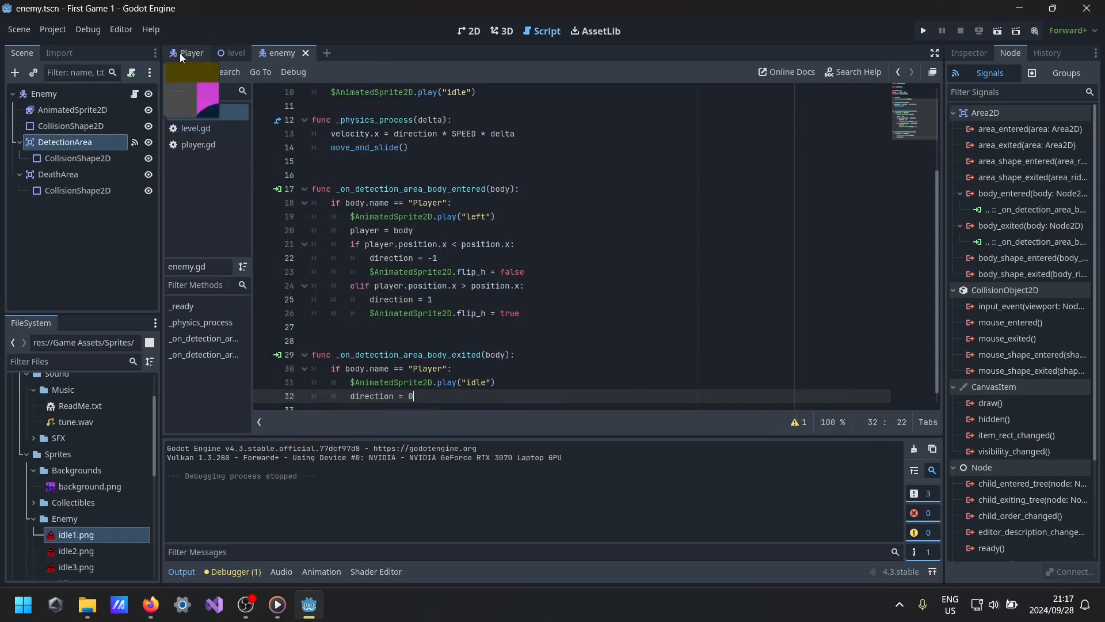
left_click(180, 53)
- Run the level scene and move the player in and out of the enemy's range to test its detection and idle behaviour, then close the game
left_click(247, 52)
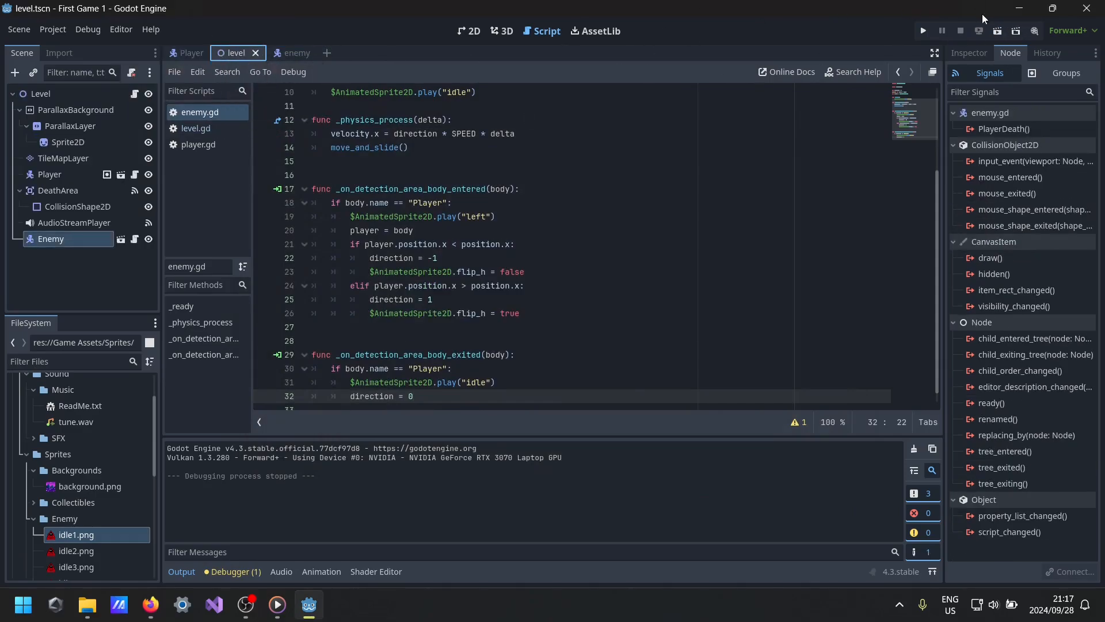
left_click(1003, 30)
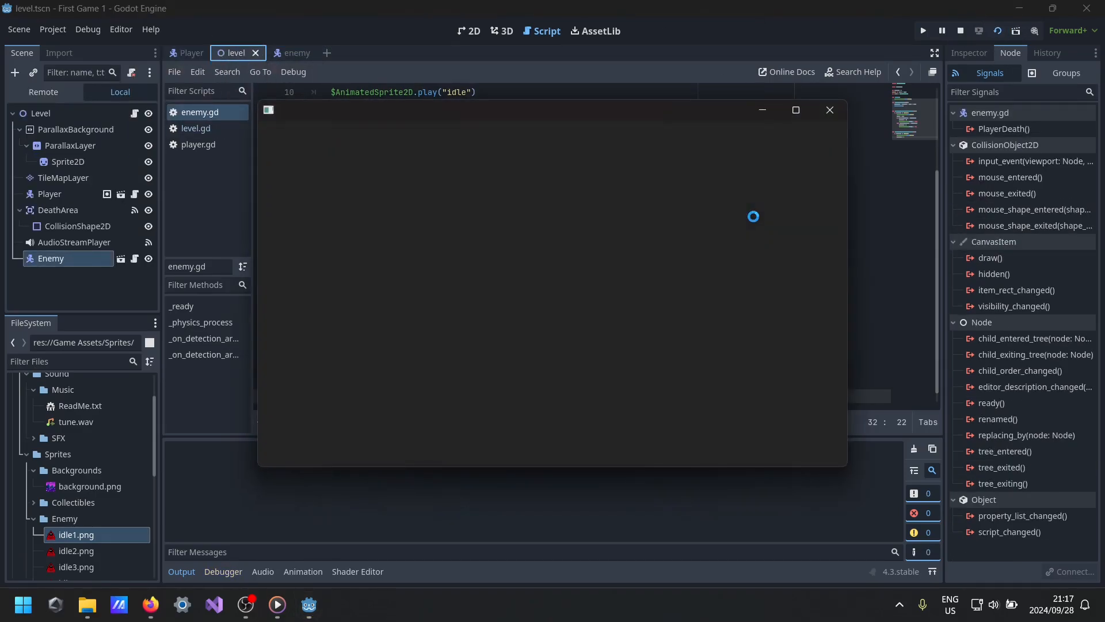
key("Right")
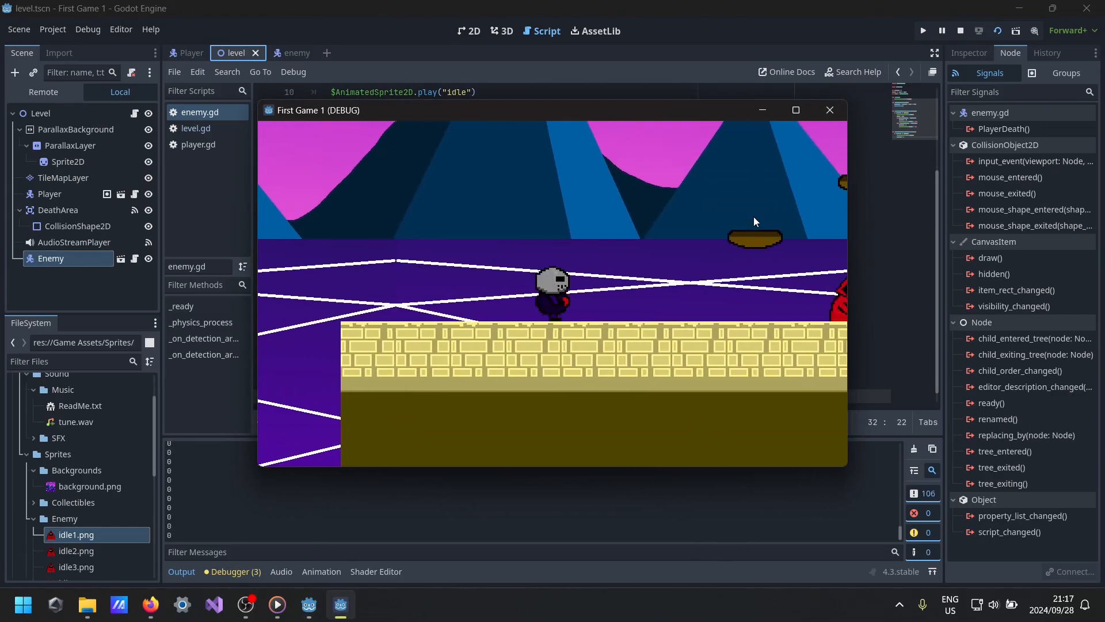
key("space")
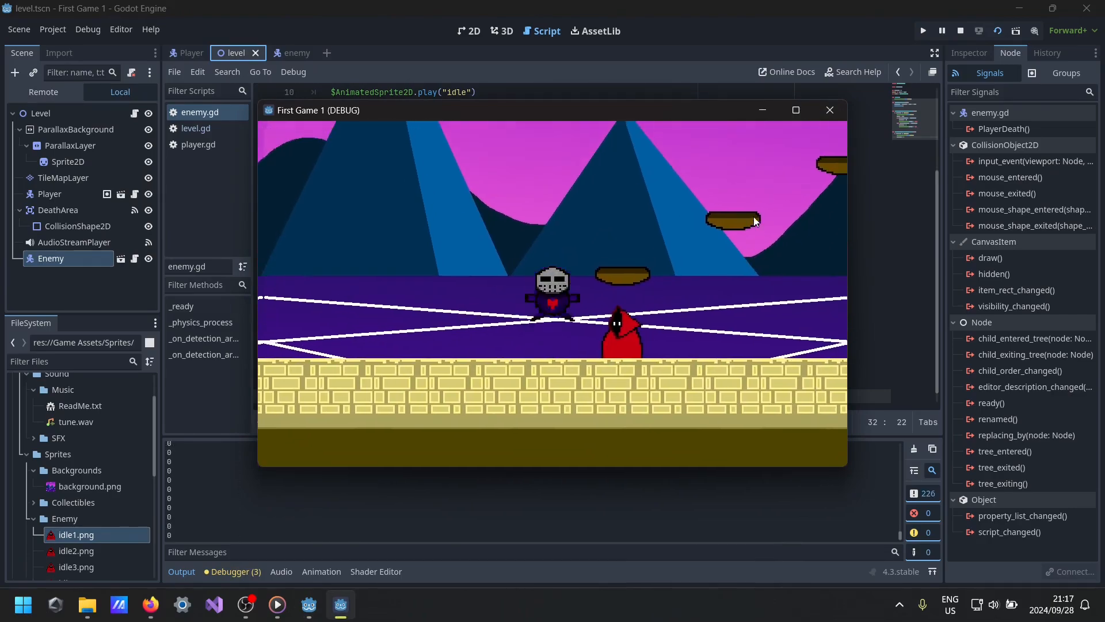
key("Right")
key("Right")
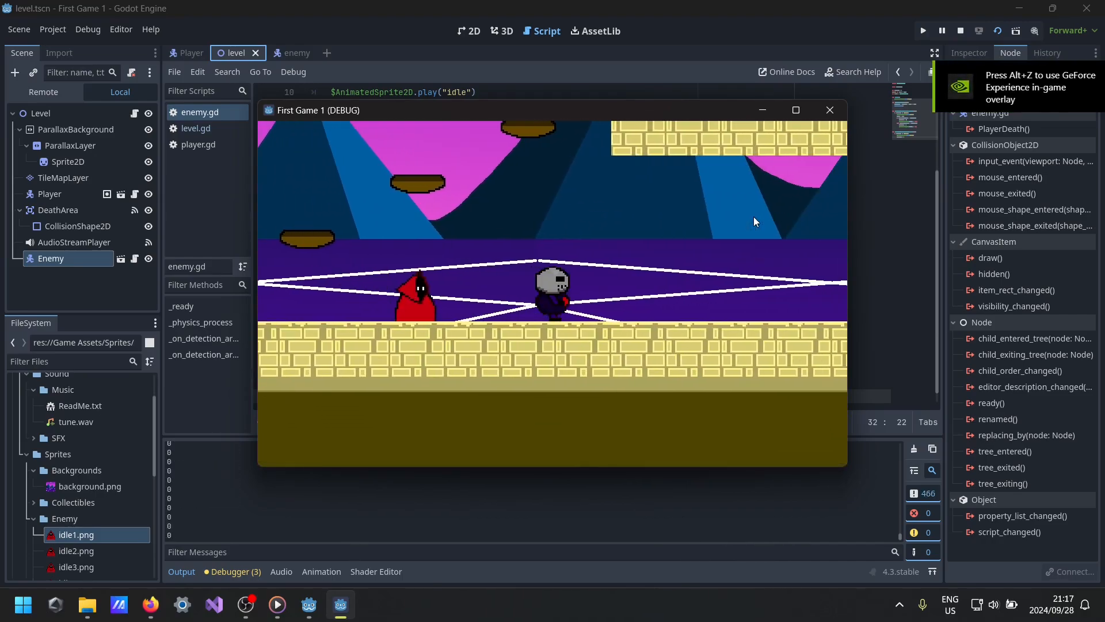
key("Left")
key("space")
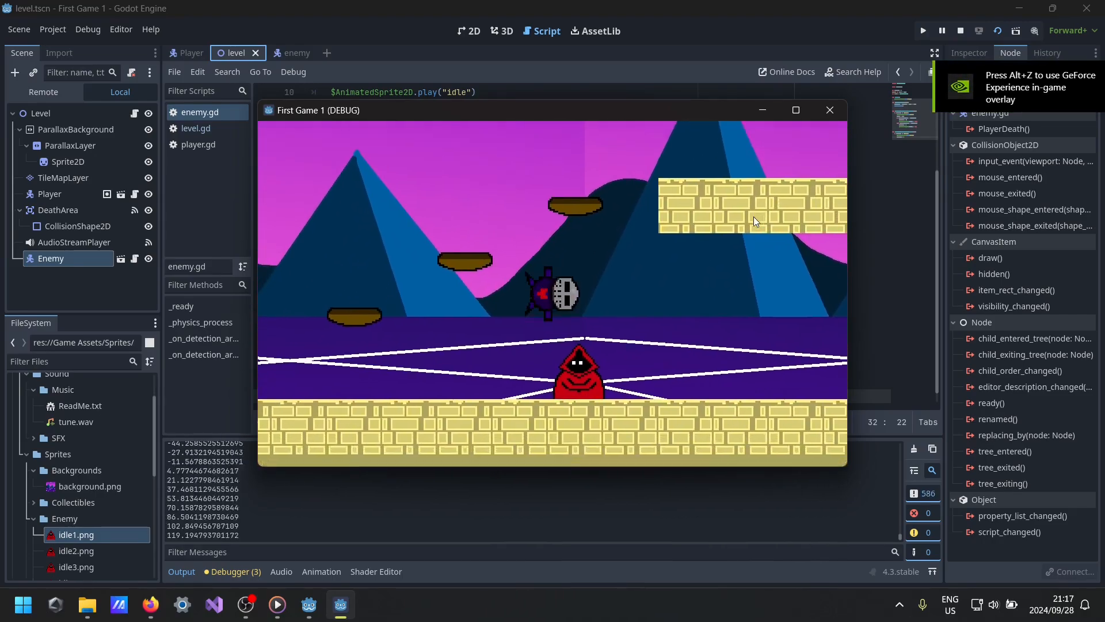
key("space")
key("space")
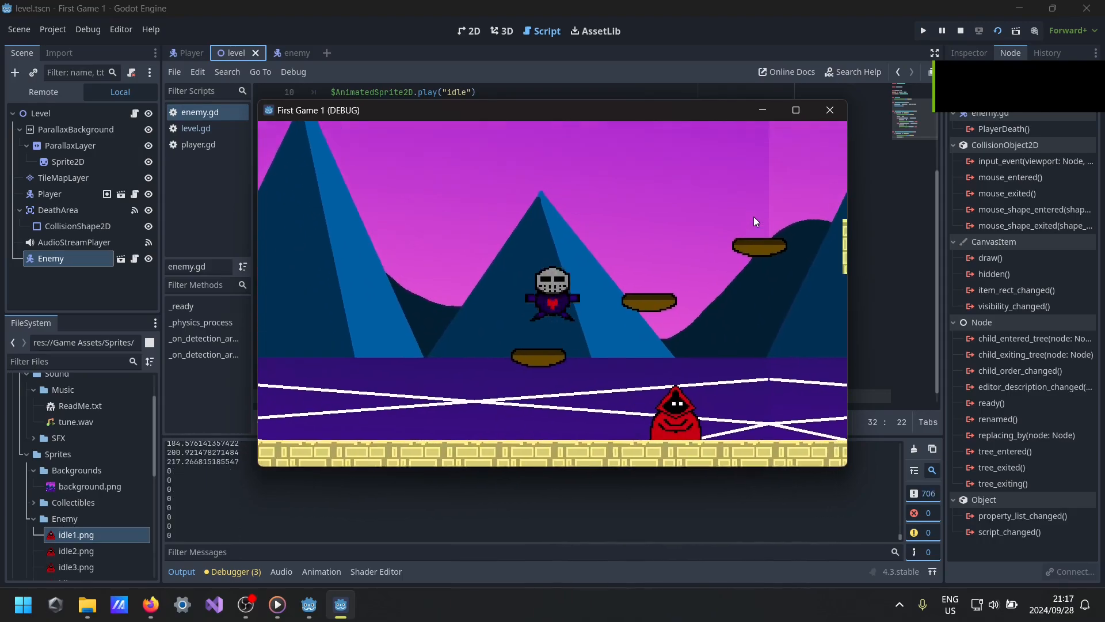
key("space")
key("Right")
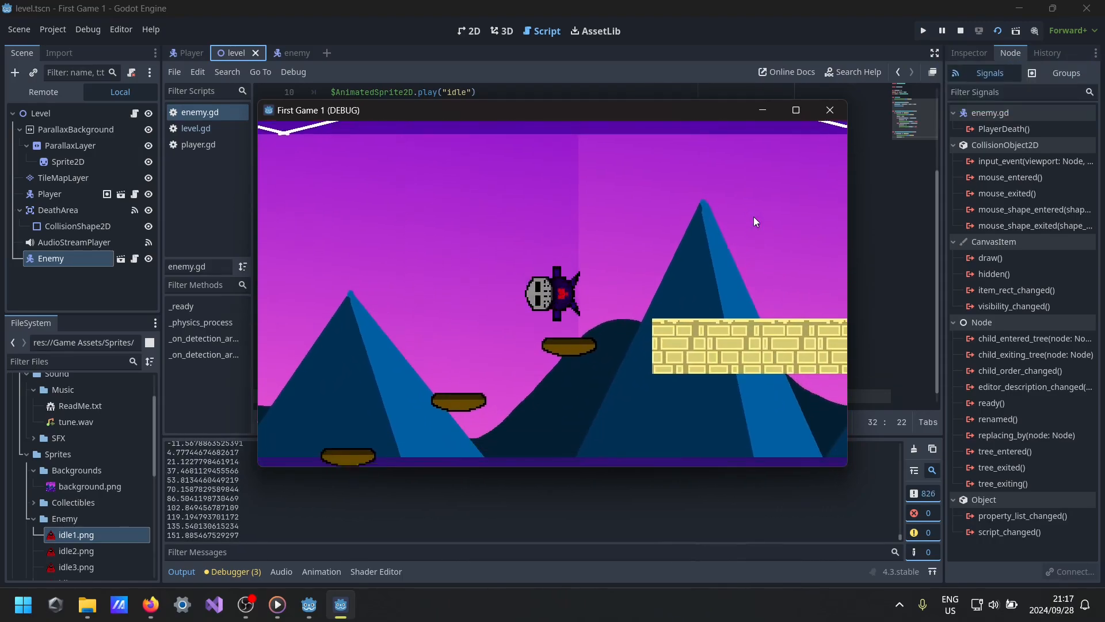
key("Left")
key("Left")
key("Left")
key("Left")
key("Left")
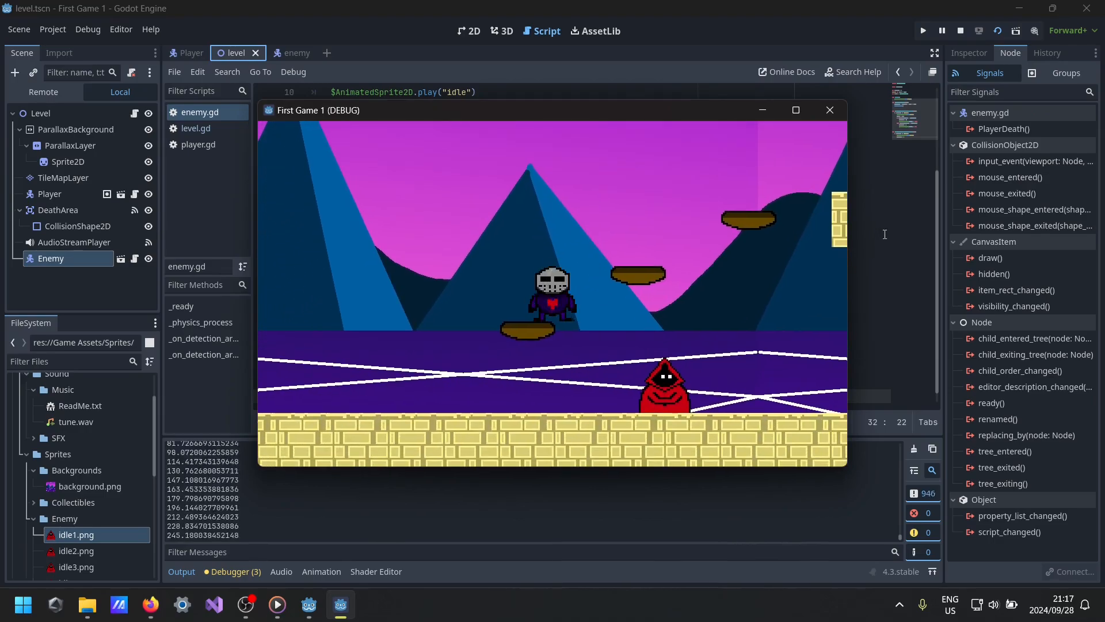
left_click(839, 113)
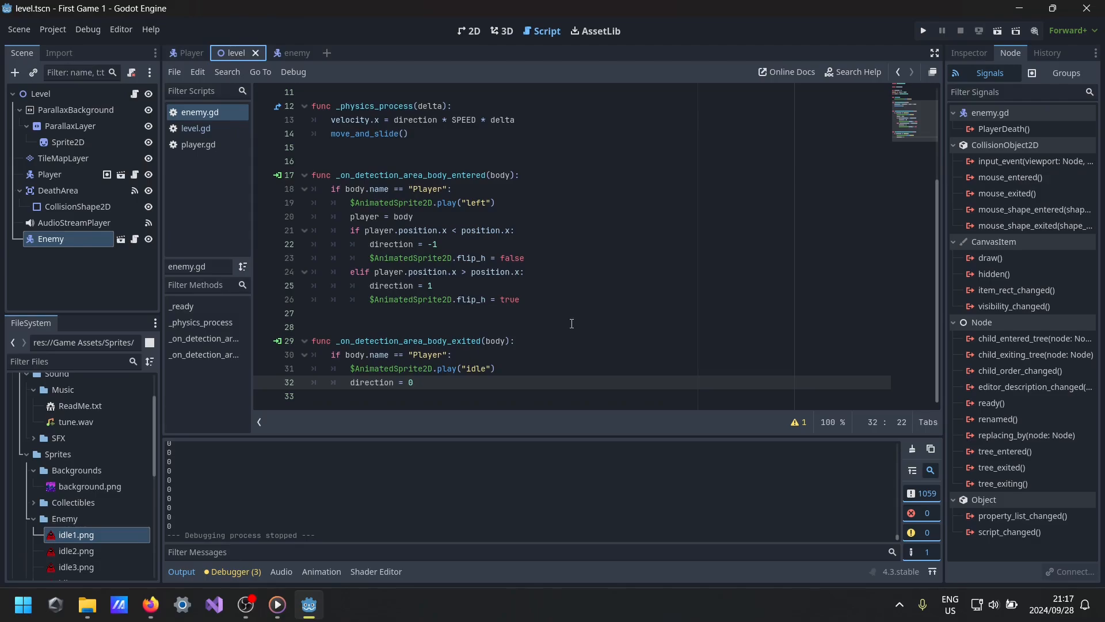
- In the enemy scene, connect the DeathArea's body_exited signal to the enemy script as _on_death_area_body_exited and start an if statement in it
left_click(73, 190)
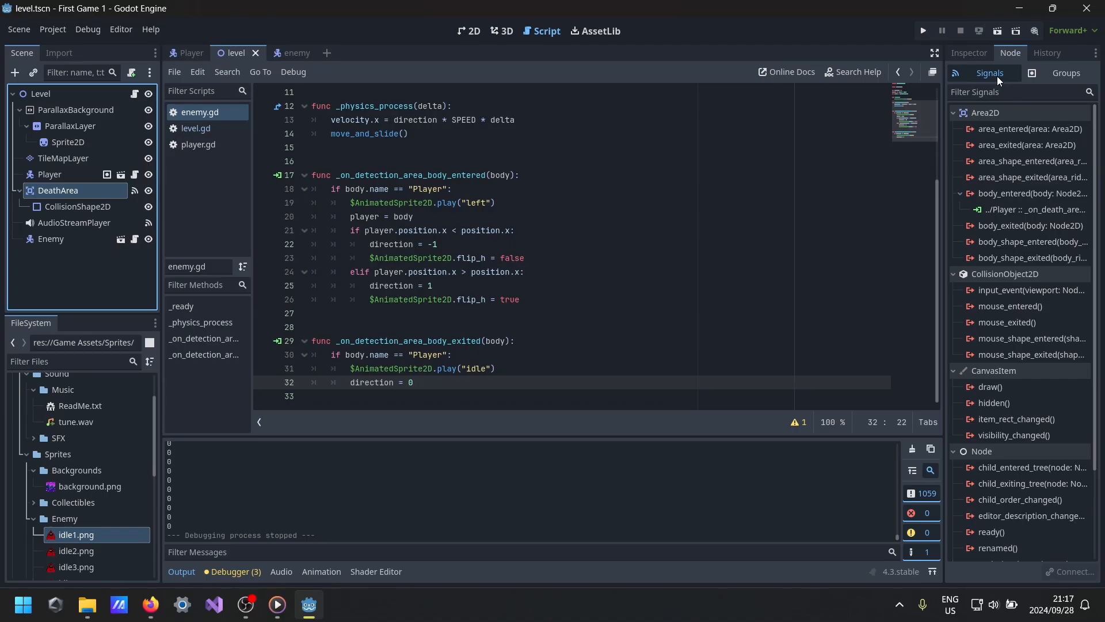
left_click(54, 209)
left_click(74, 193)
left_click(291, 51)
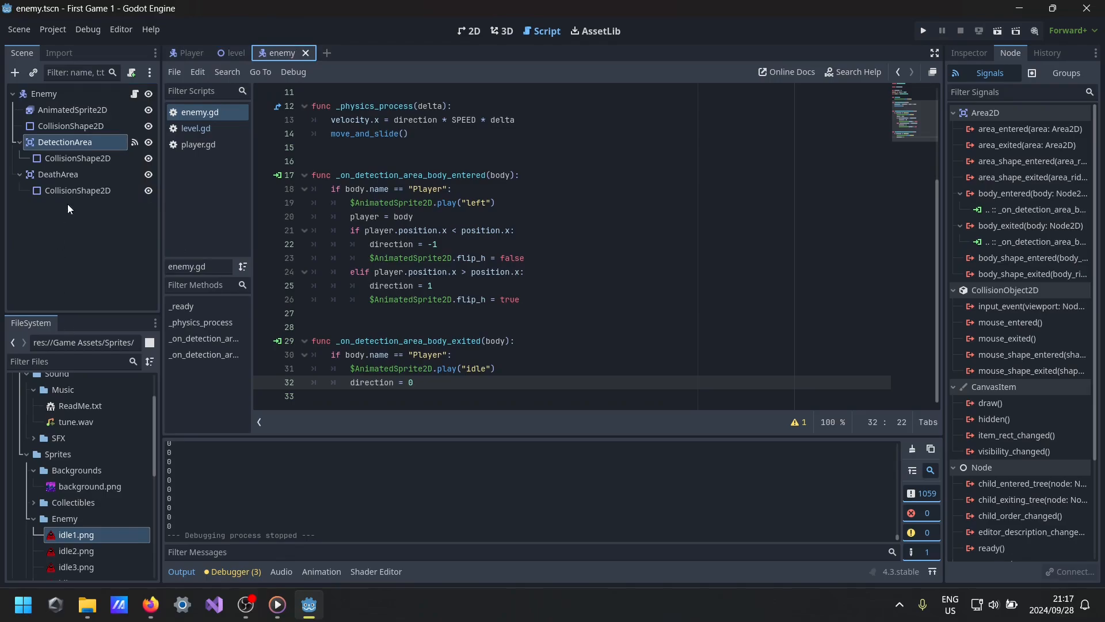
left_click(79, 175)
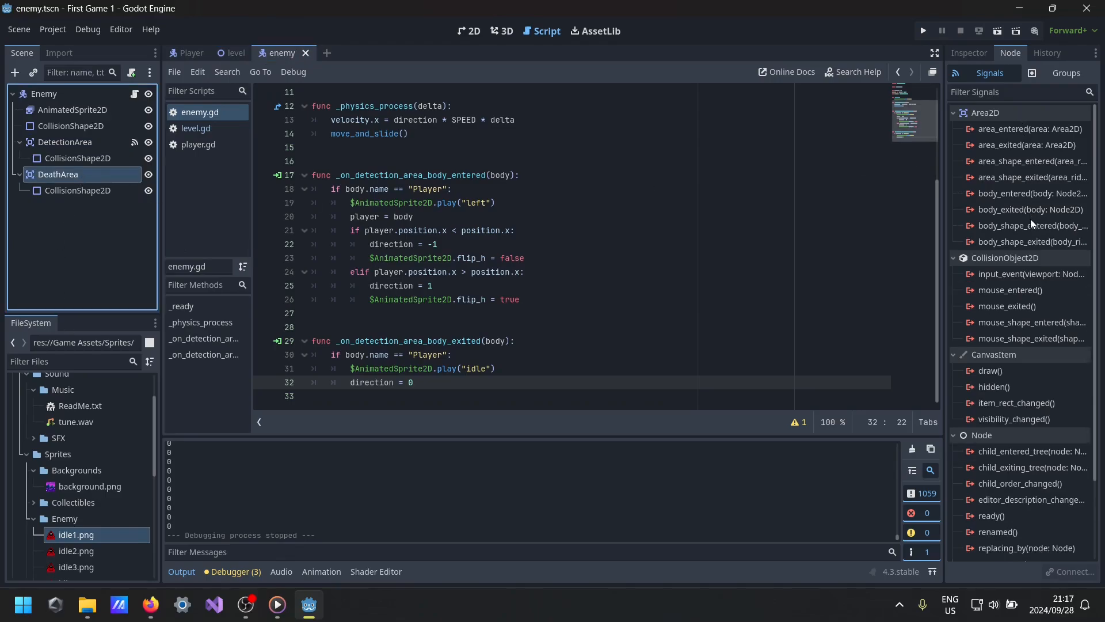
double_click(1034, 211)
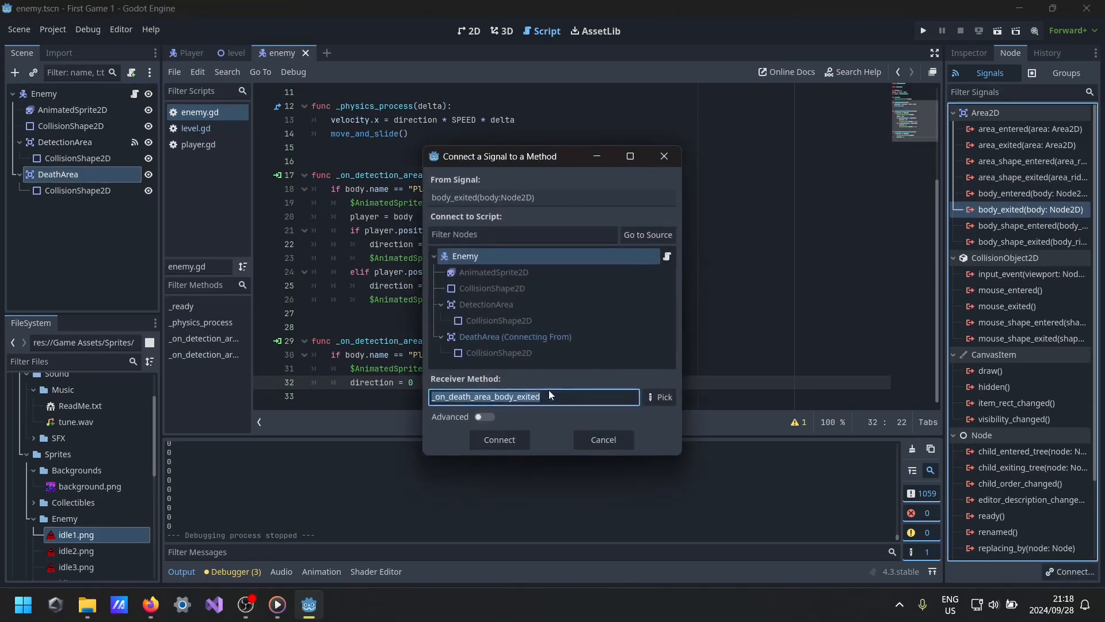
left_click(510, 435)
left_click_drag(494, 382, 340, 390)
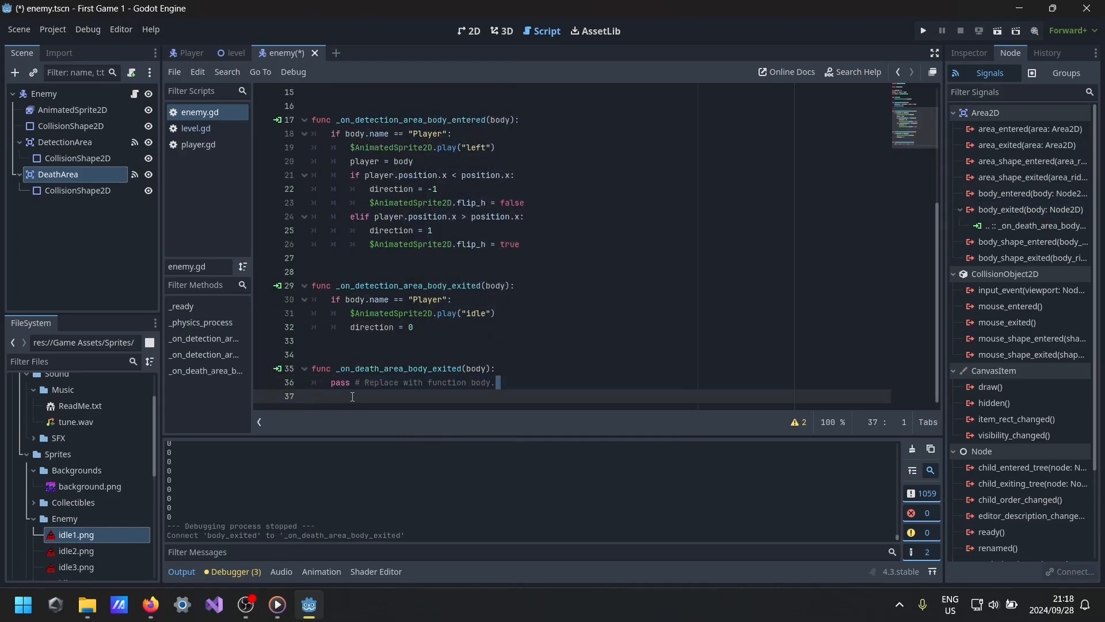
left_click_drag(495, 382, 331, 384)
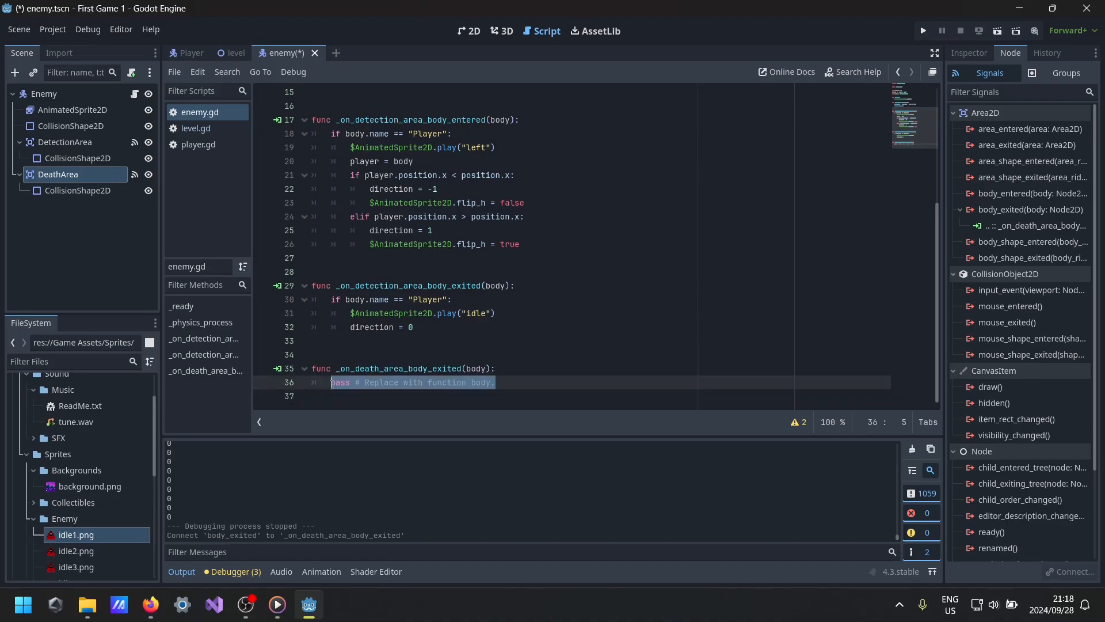
type("if")
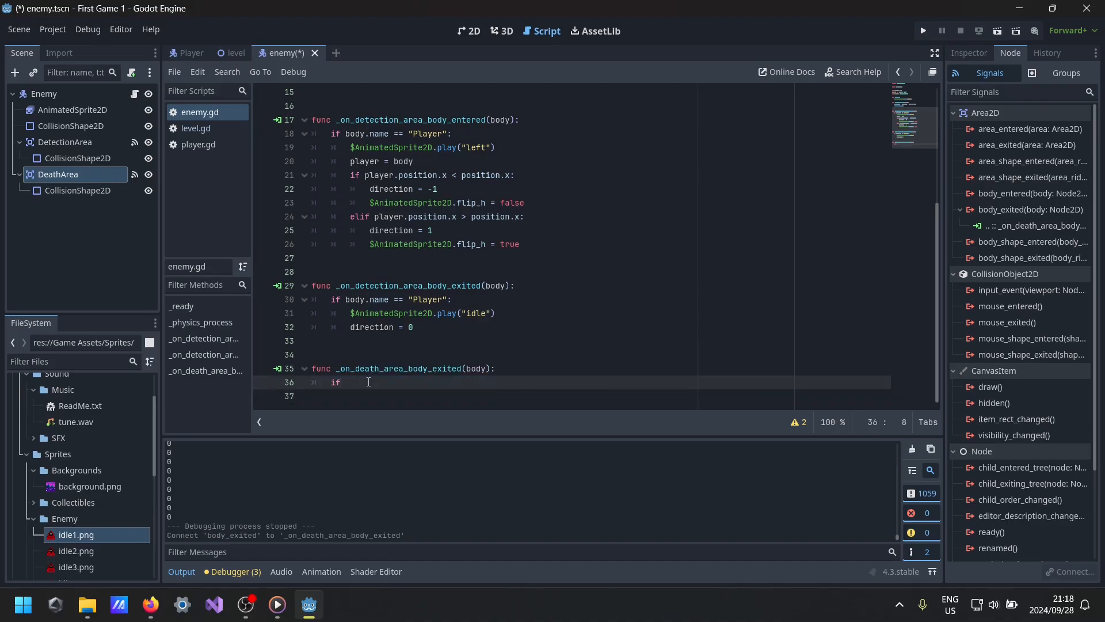
- Delete the _on_death_area_body_exited function from the enemy script and disconnect the DeathArea's body_exited signal
left_click_drag(368, 381, 281, 374)
key("BackSpace")
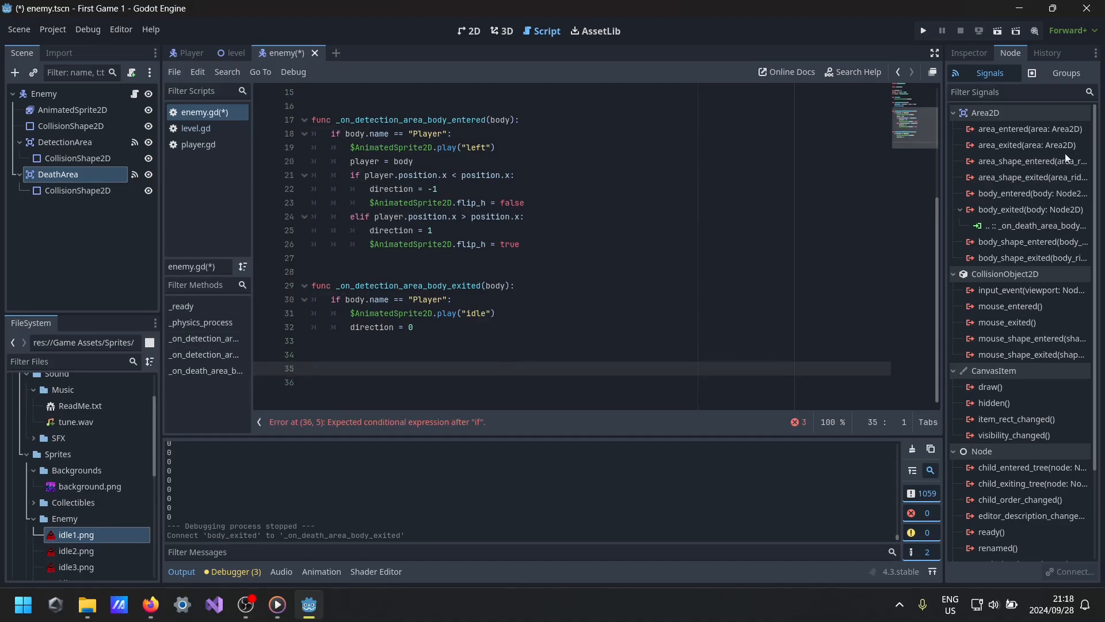
key("Down")
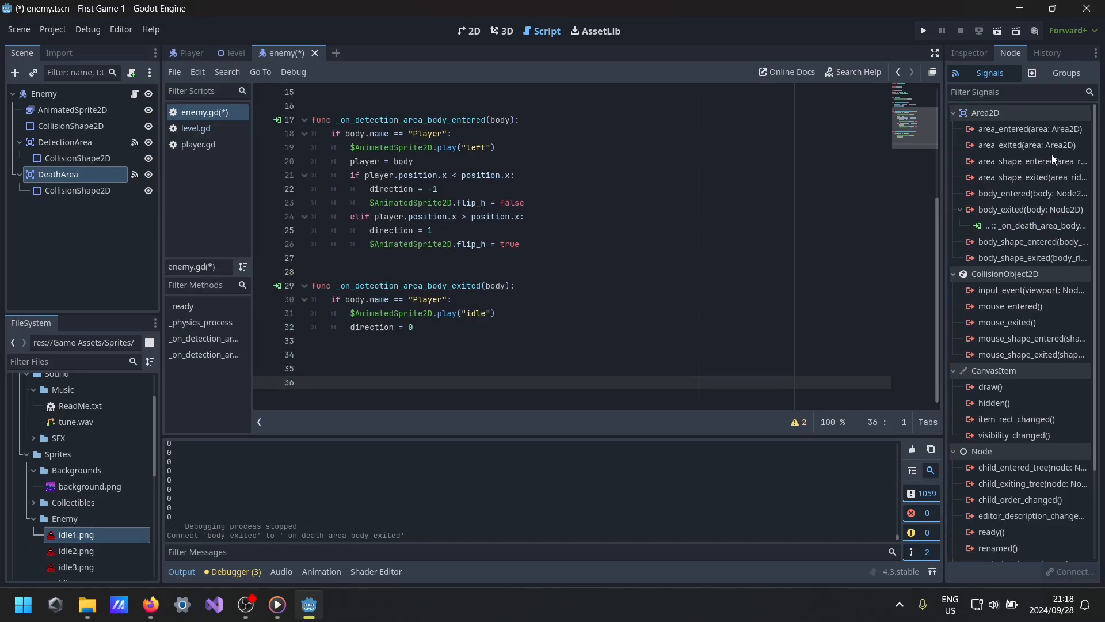
left_click(1047, 224)
left_click(1070, 572)
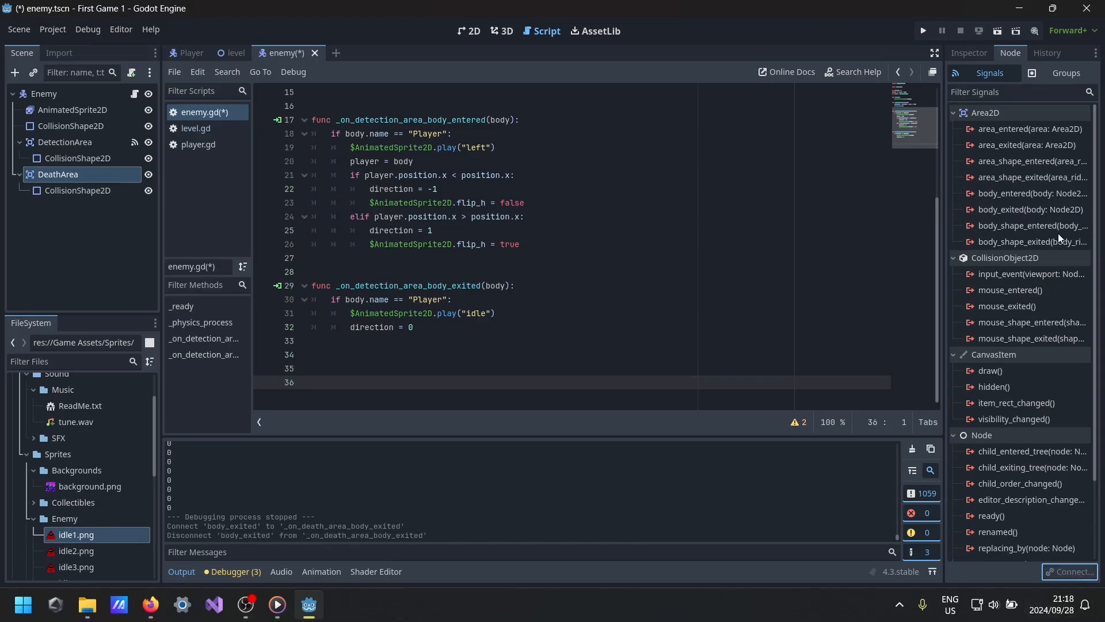
- Connect the DeathArea's body_entered signal to the enemy script as _on_death_area_body_entered and remove the surplus blank lines above the new function
left_click(1031, 194)
double_click(1030, 194)
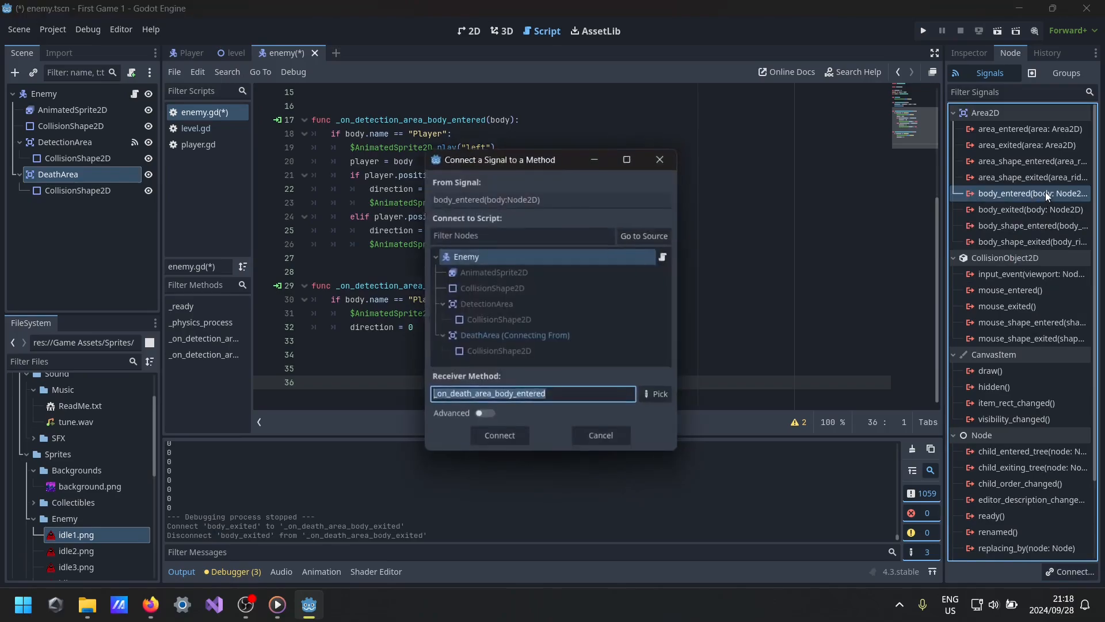
left_click(516, 440)
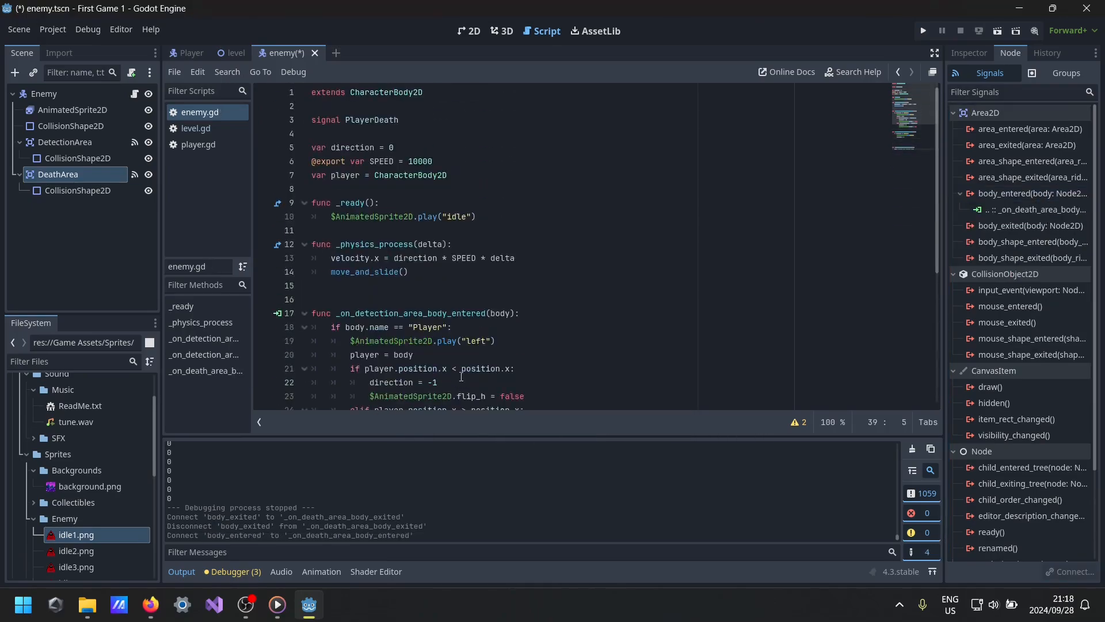
left_click(326, 340)
key("Delete")
key("Delete")
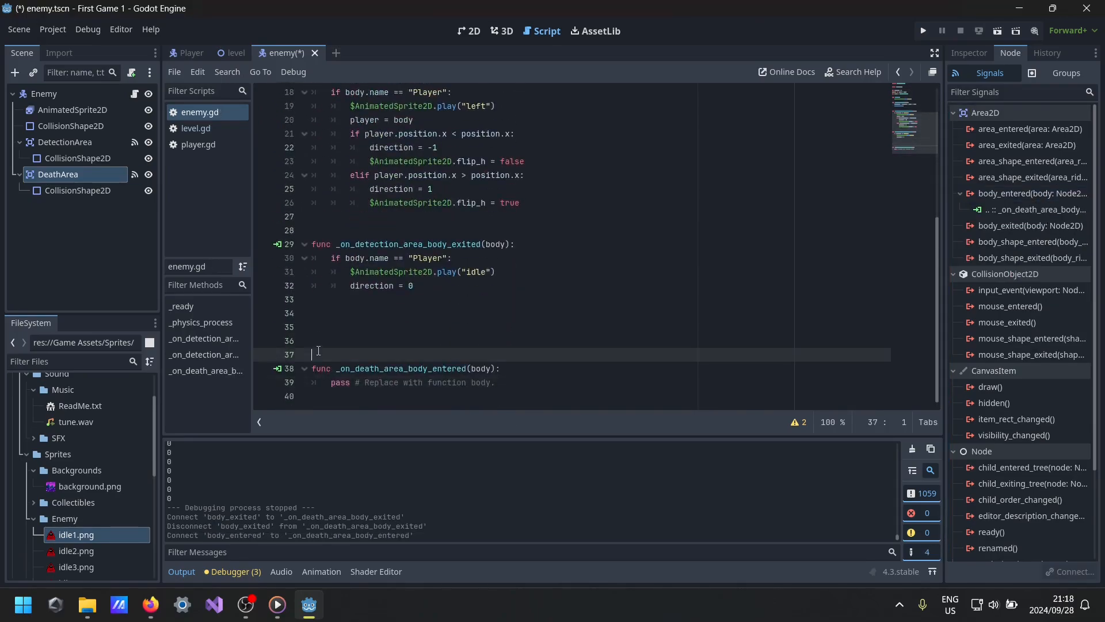
key("BackSpace")
scroll(436, 306, "up", 2)
scroll(437, 305, "down", 1)
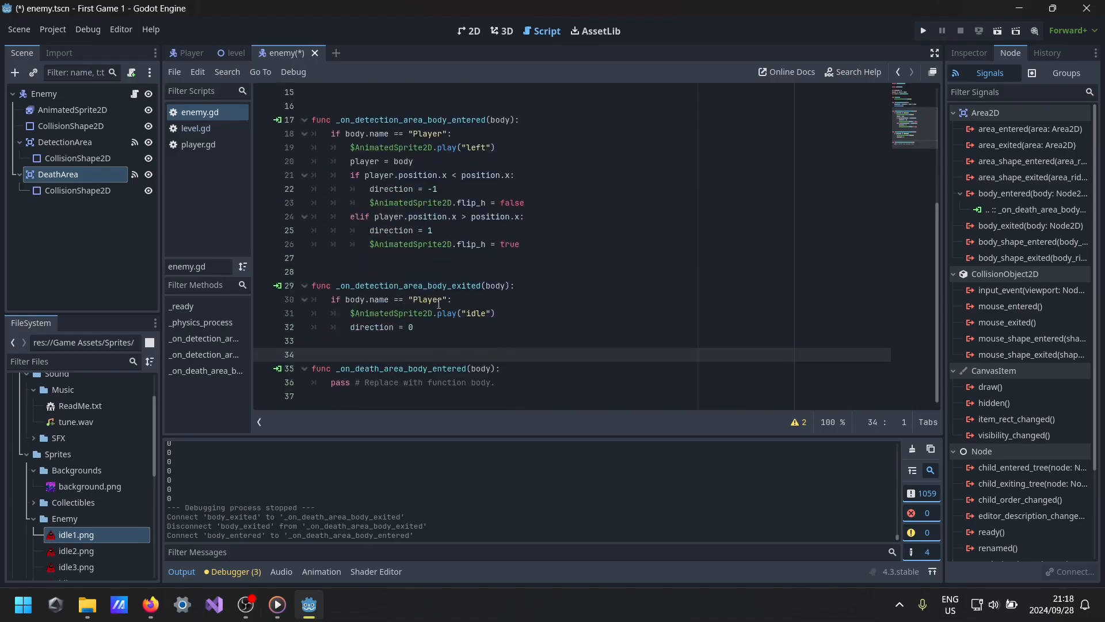
- Replace the placeholder in _on_death_area_body_entered with a copy of the condition if body.name == "Player":
left_click_drag(460, 302, 329, 299)
key("ctrl+c")
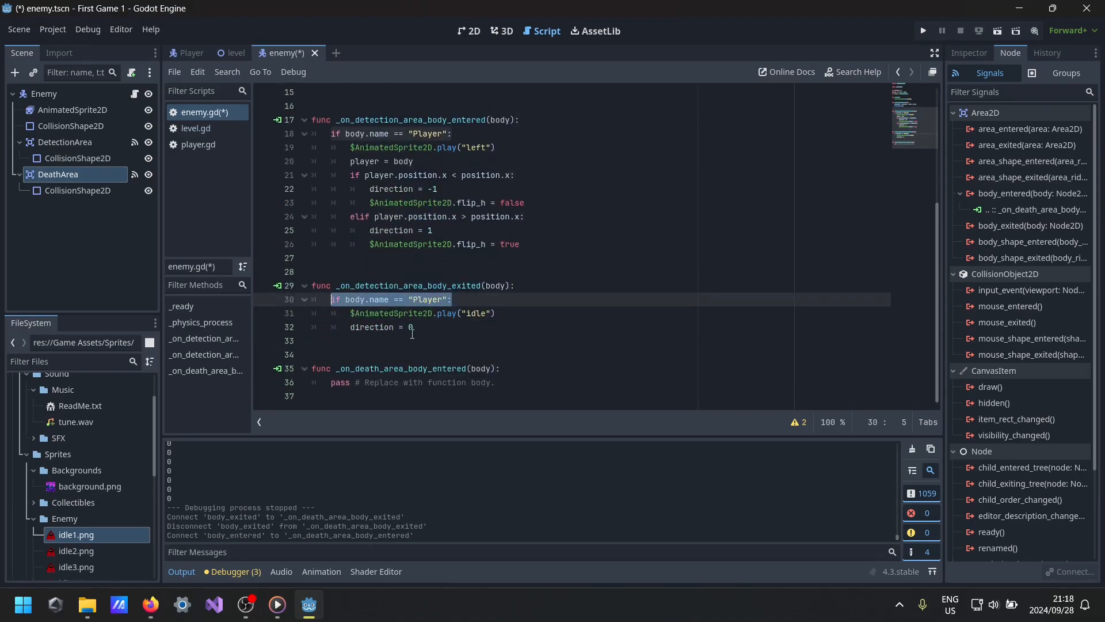
left_click(503, 382)
key("shift+Home")
key("ctrl+v")
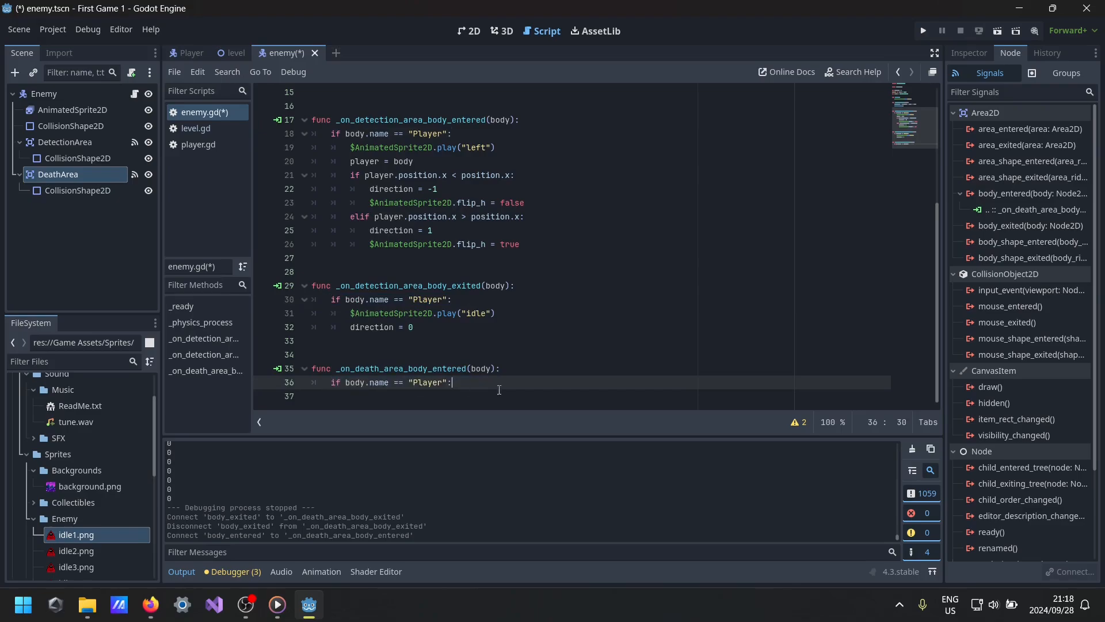
- Inside the death area condition, add PlayerDeath.emit() and save the enemy scene and script
key("Return")
type("emi")
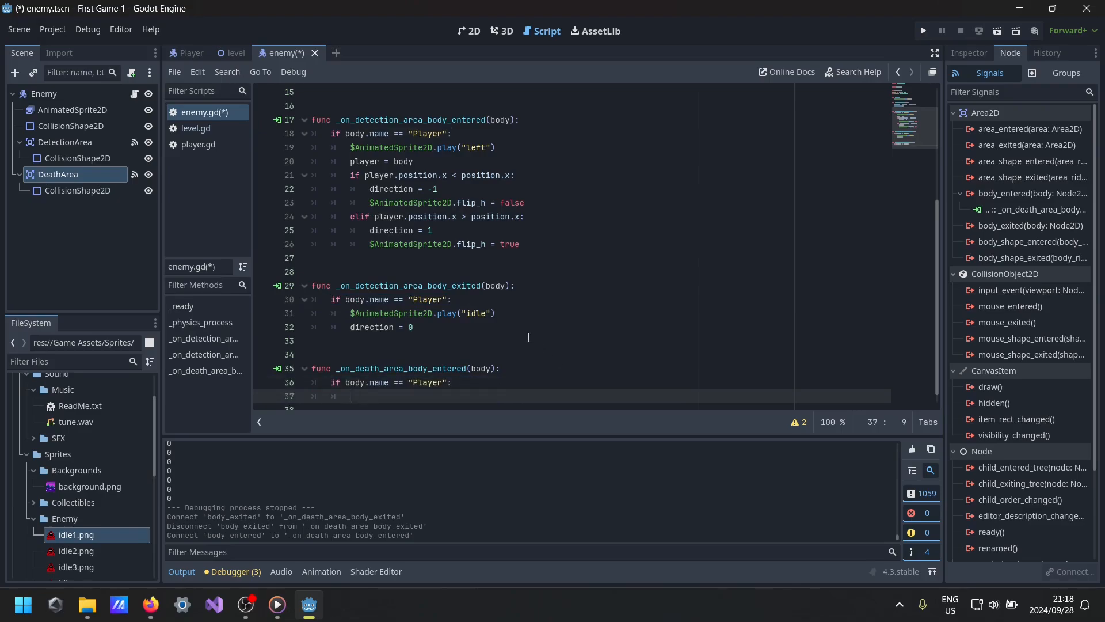
type("t")
key("ctrl+BackSpace")
type("death")
key("Down")
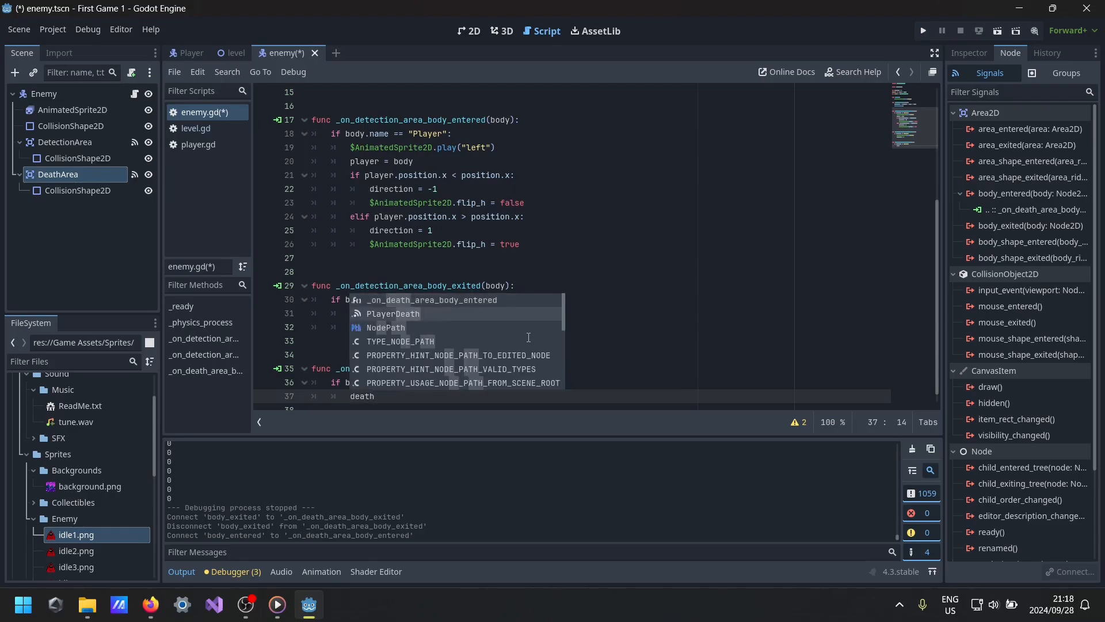
key("Return")
type(".emit")
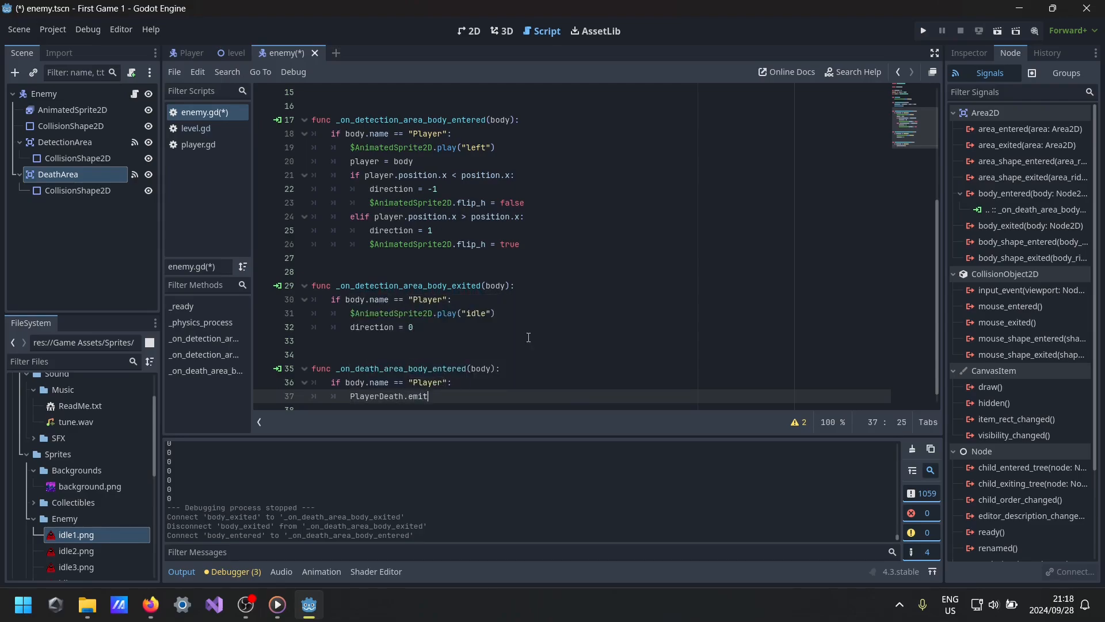
type("()")
key("ctrl+s")
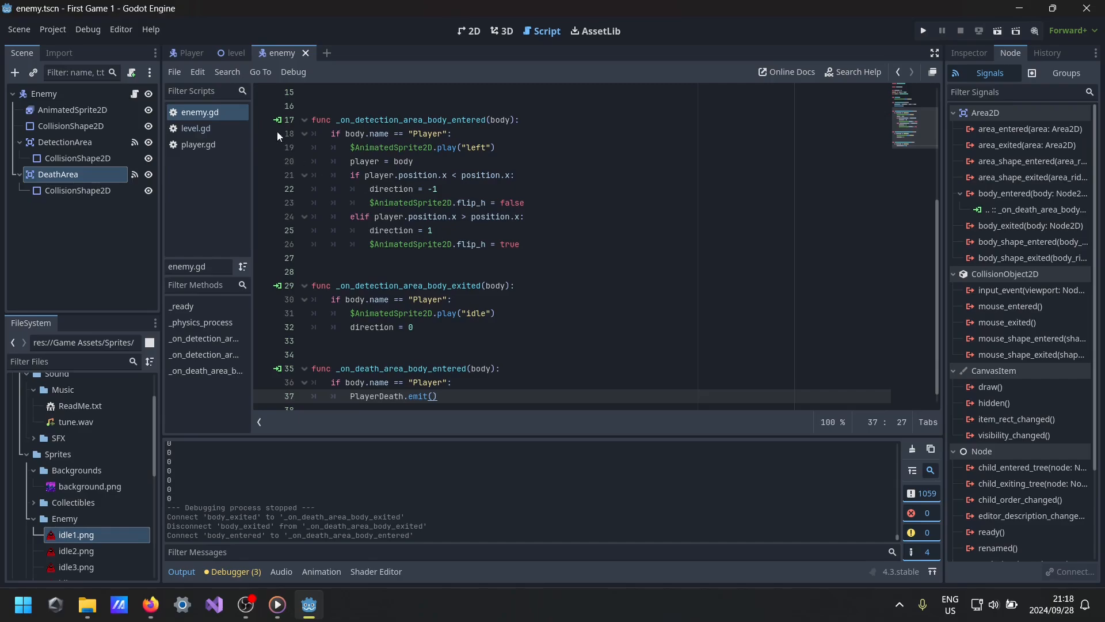
- In the level scene, connect the Enemy's PlayerDeath signal to the level script as _on_enemy_player_death
left_click(225, 53)
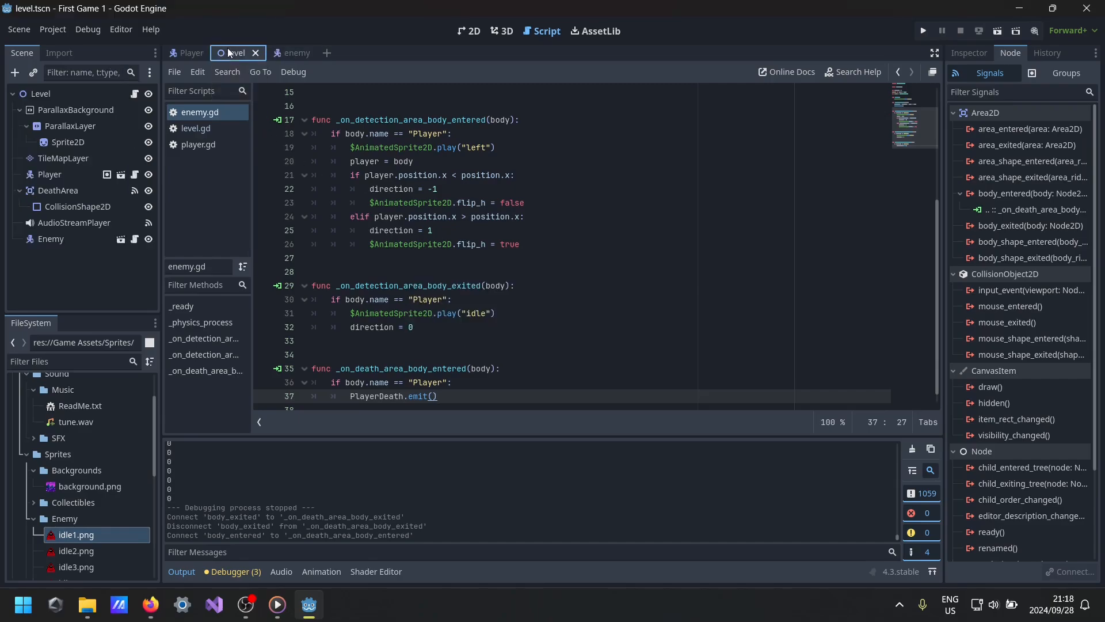
left_click(58, 239)
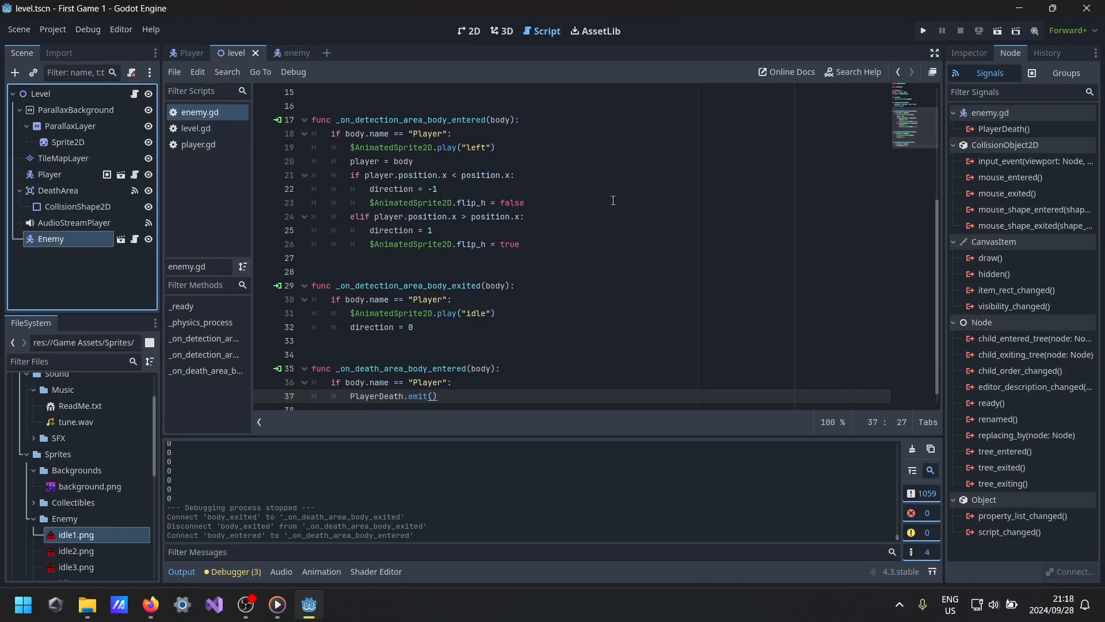
left_click(969, 53)
left_click(1012, 55)
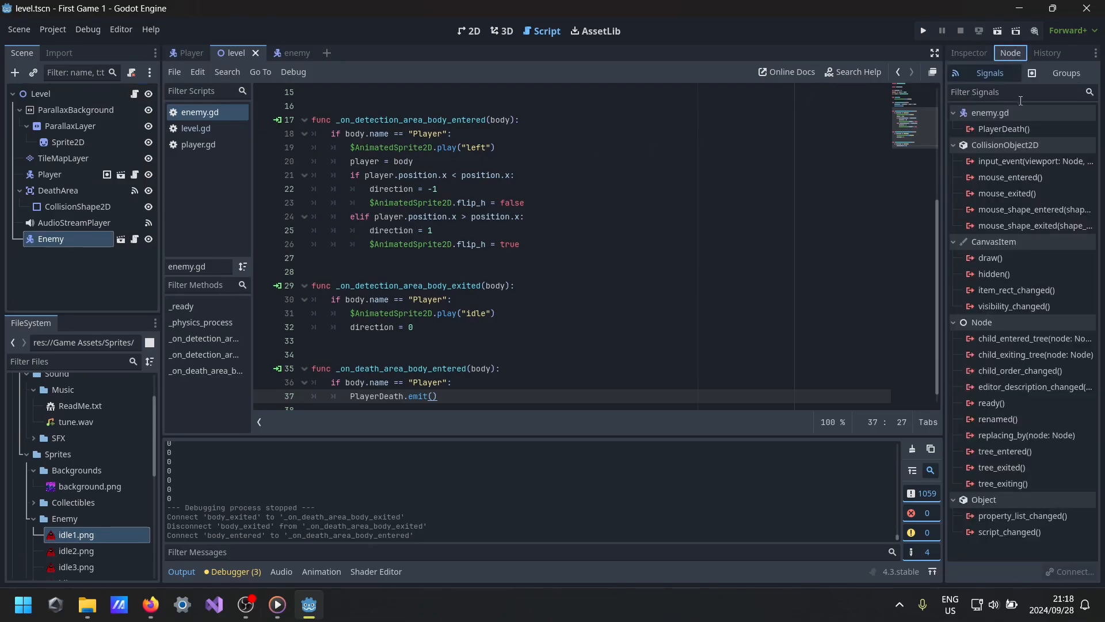
left_click(1021, 129)
left_click(1092, 574)
left_click(499, 442)
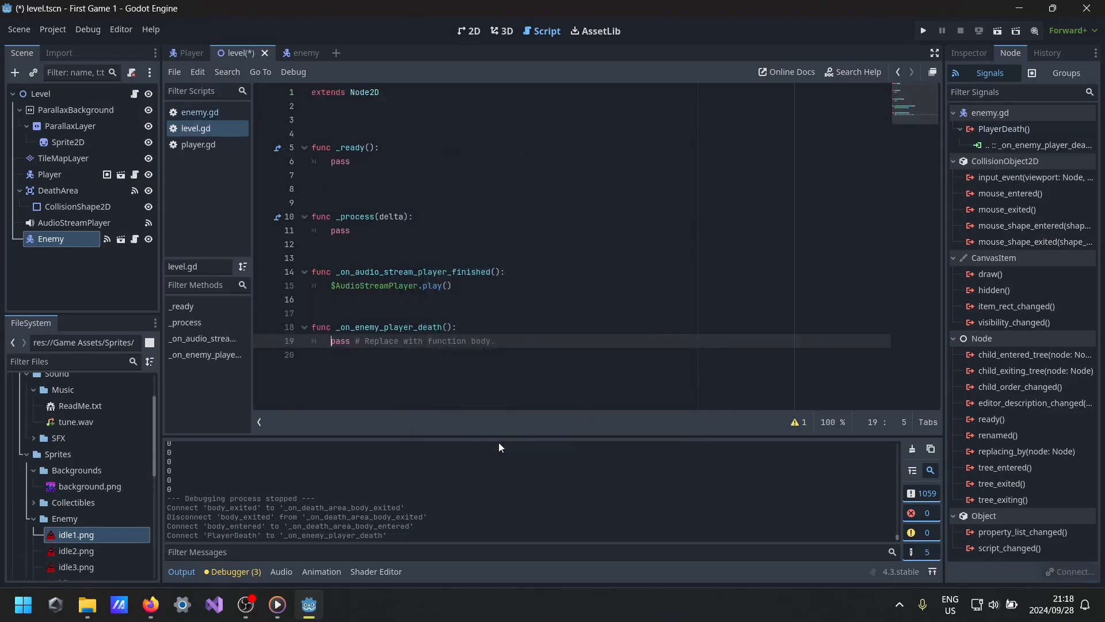
- Replace the placeholder in _on_enemy_player_death with get_tree().call_group("Player", ""), leaving the method name empty
left_click_drag(500, 340, 332, 341)
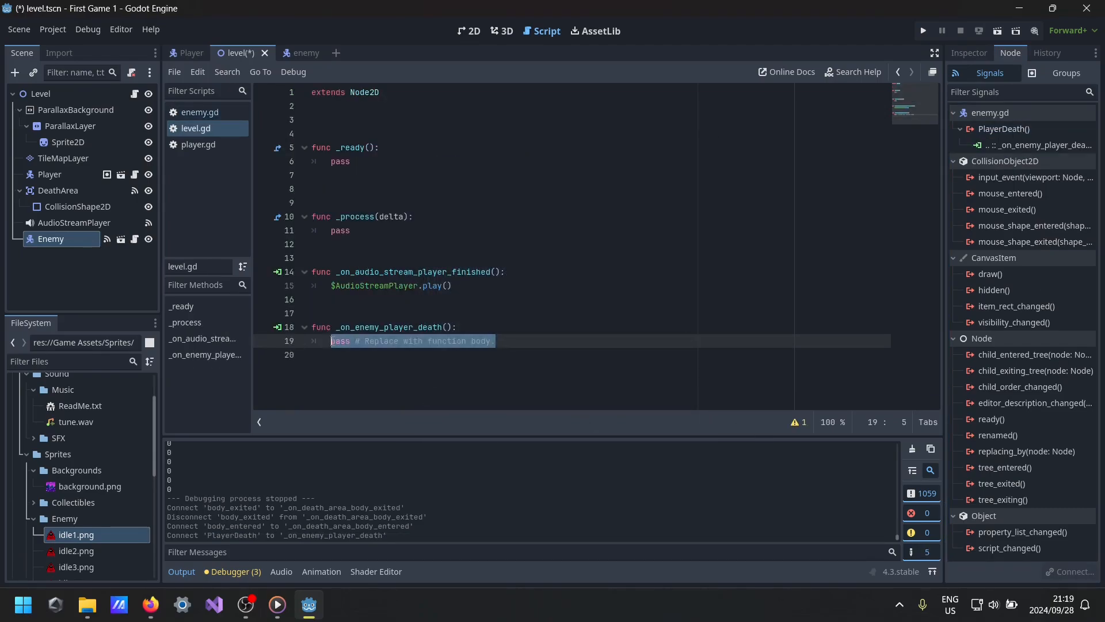
key("BackSpace")
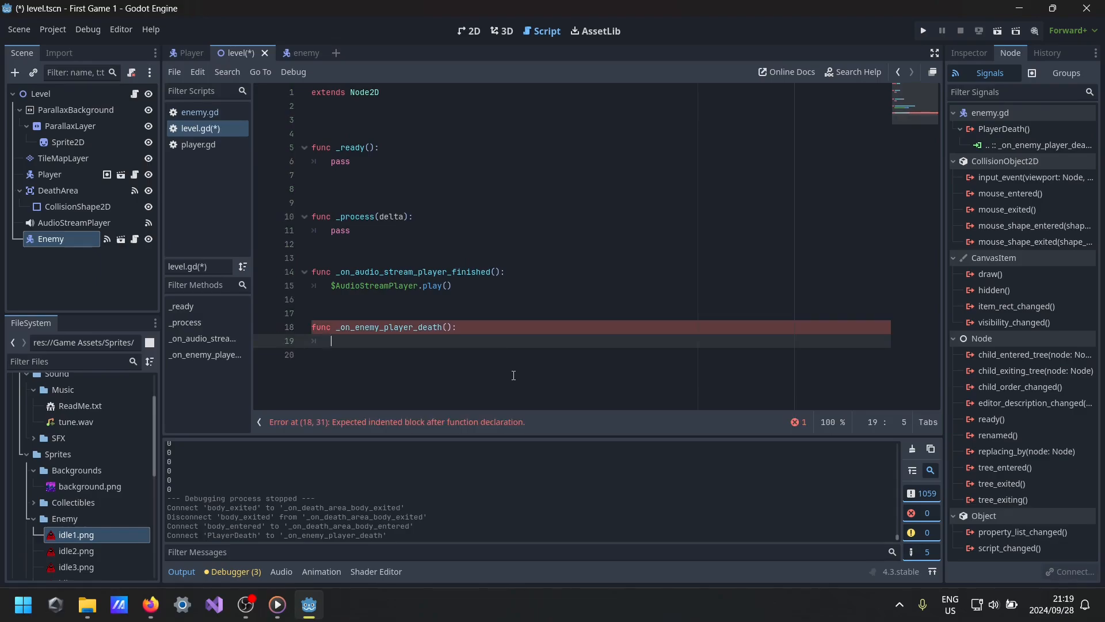
type("++")
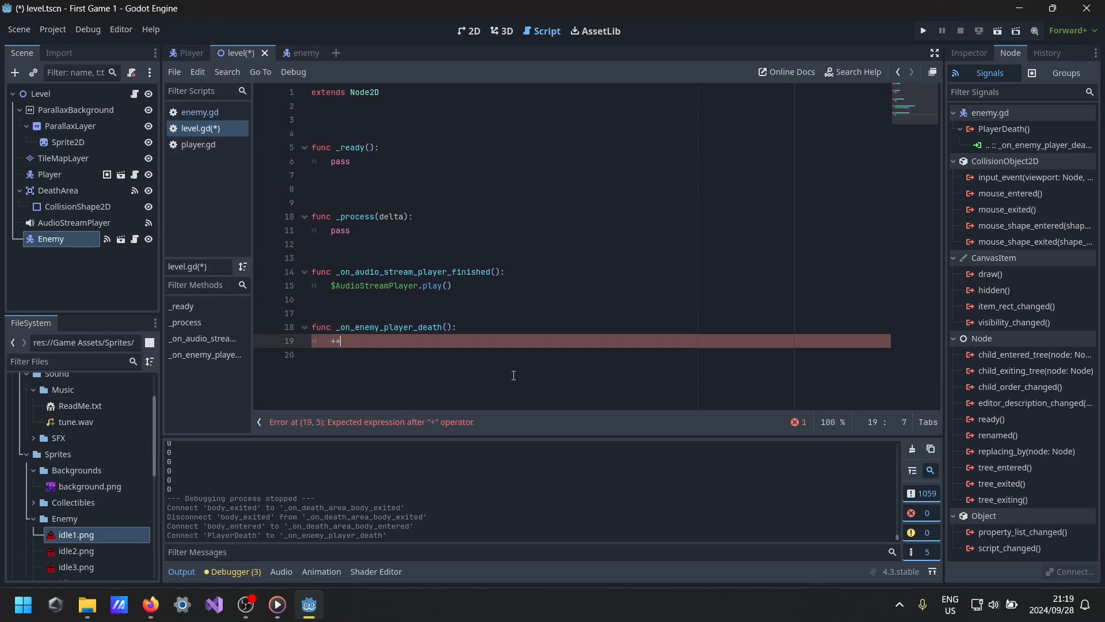
key("BackSpace")
key("BackSpace")
type("get_tree")
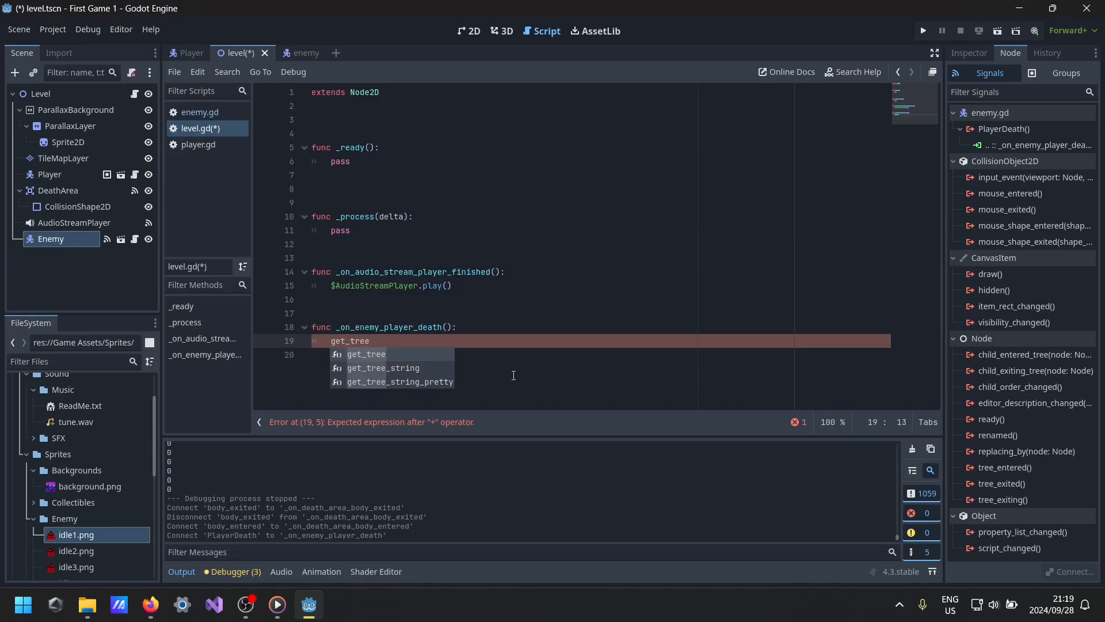
key("Return")
type(".cal")
key("Return")
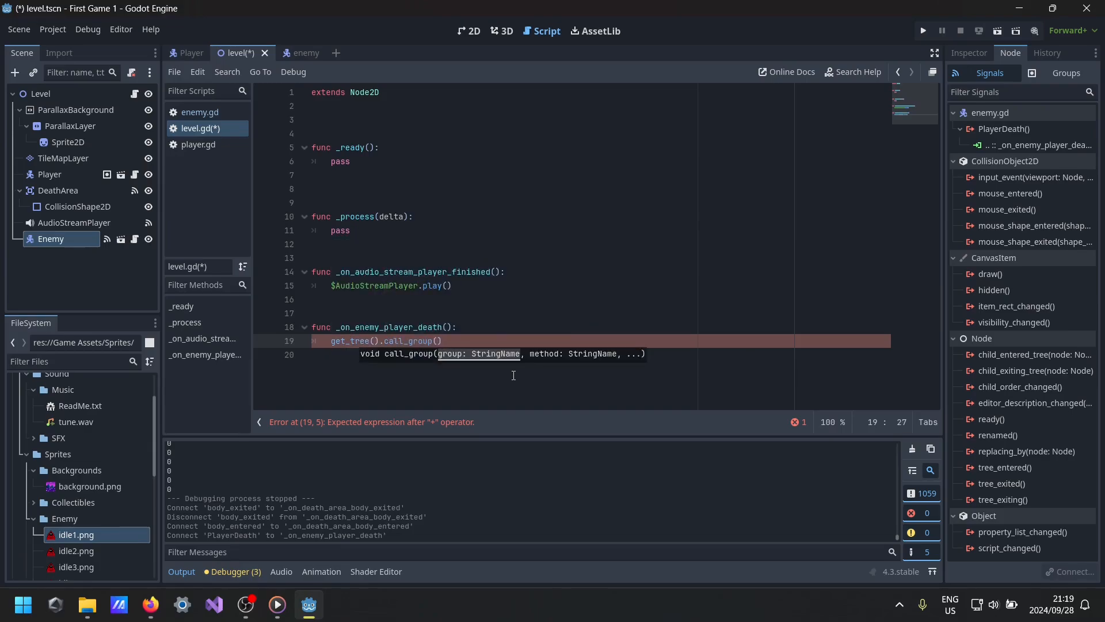
type("\"")
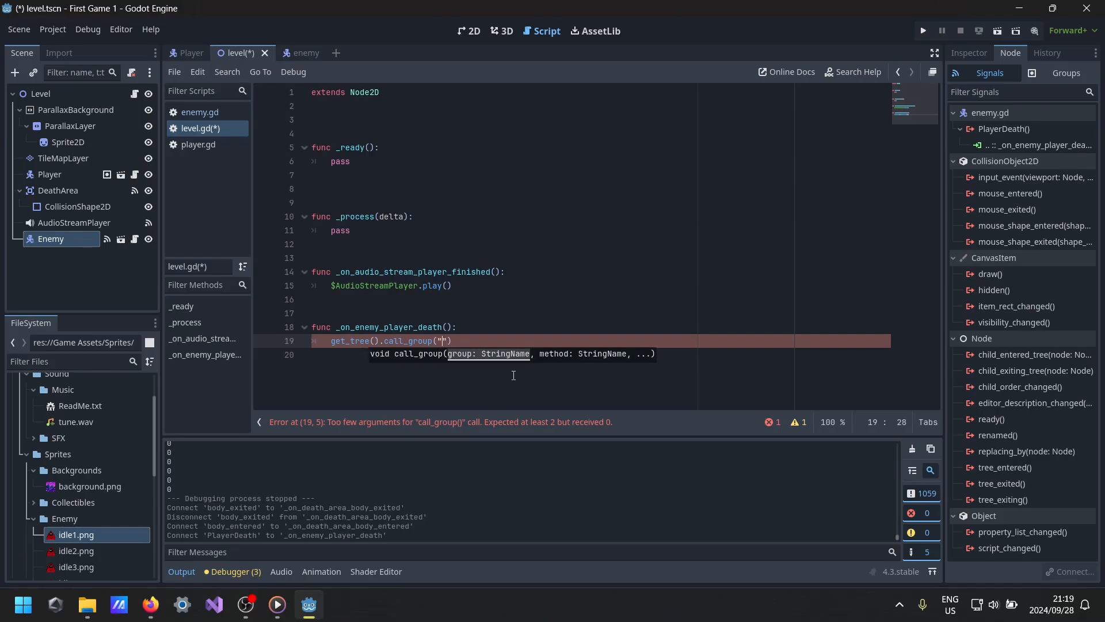
type("Player\"")
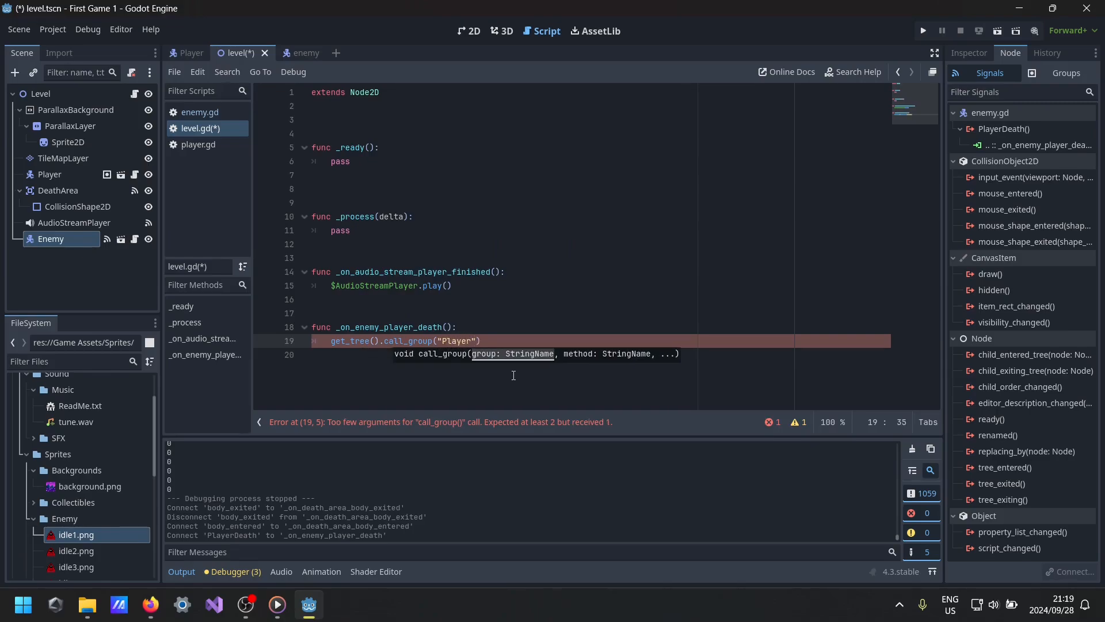
type(", \"\"")
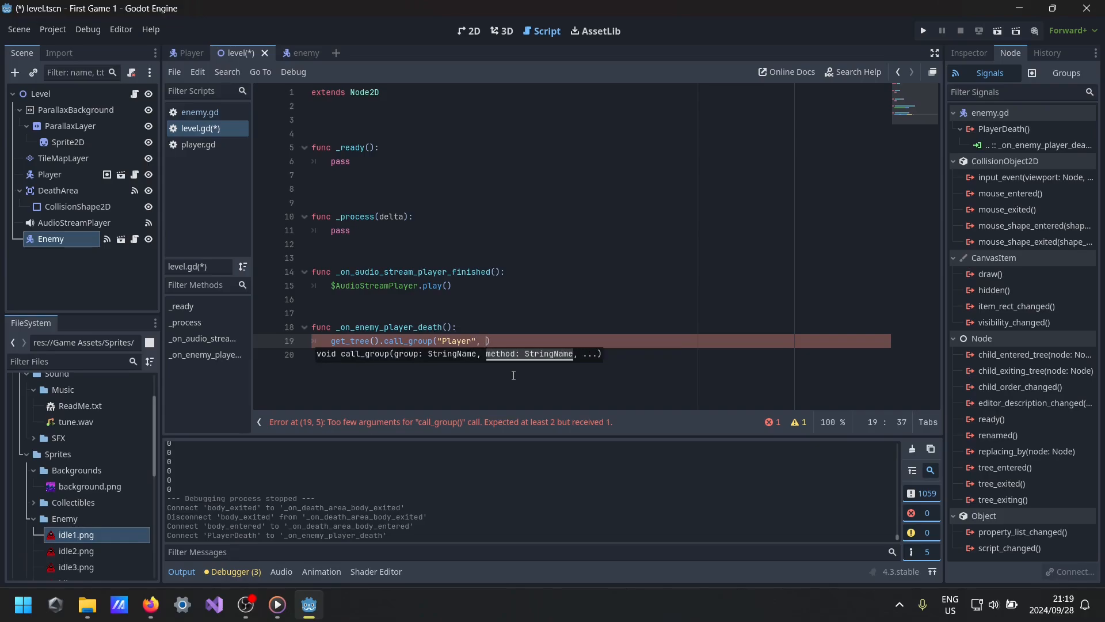
- Check the death function's name in player.gd, enter "death" as the call_group method in level.gd, and save
left_click(172, 57)
left_click(207, 144)
scroll(449, 289, "down", 10)
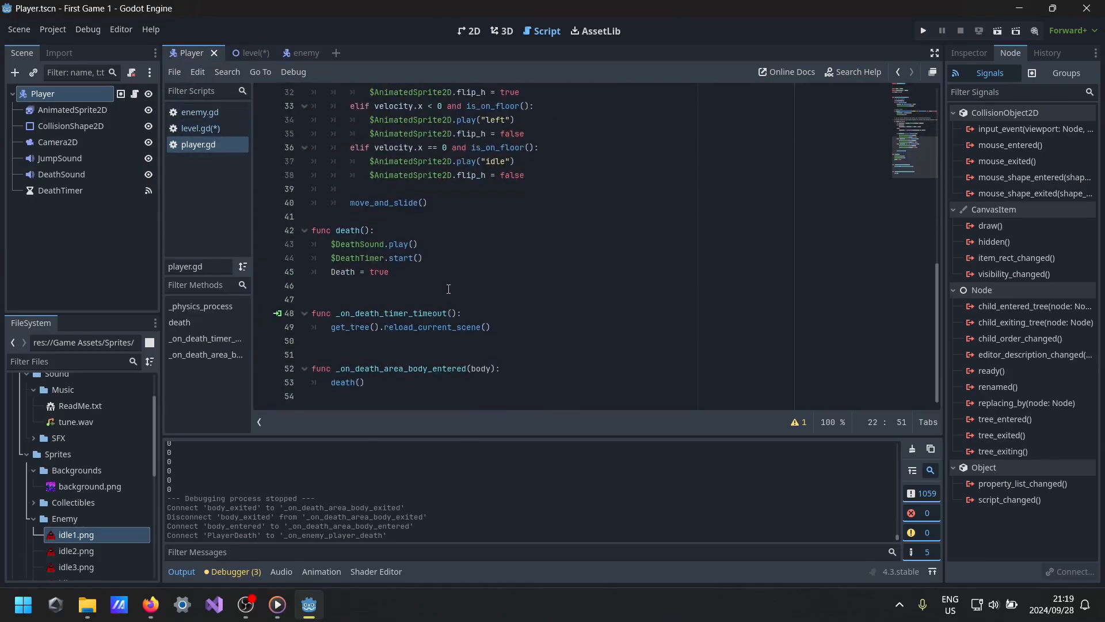
left_click(245, 53)
left_click(198, 128)
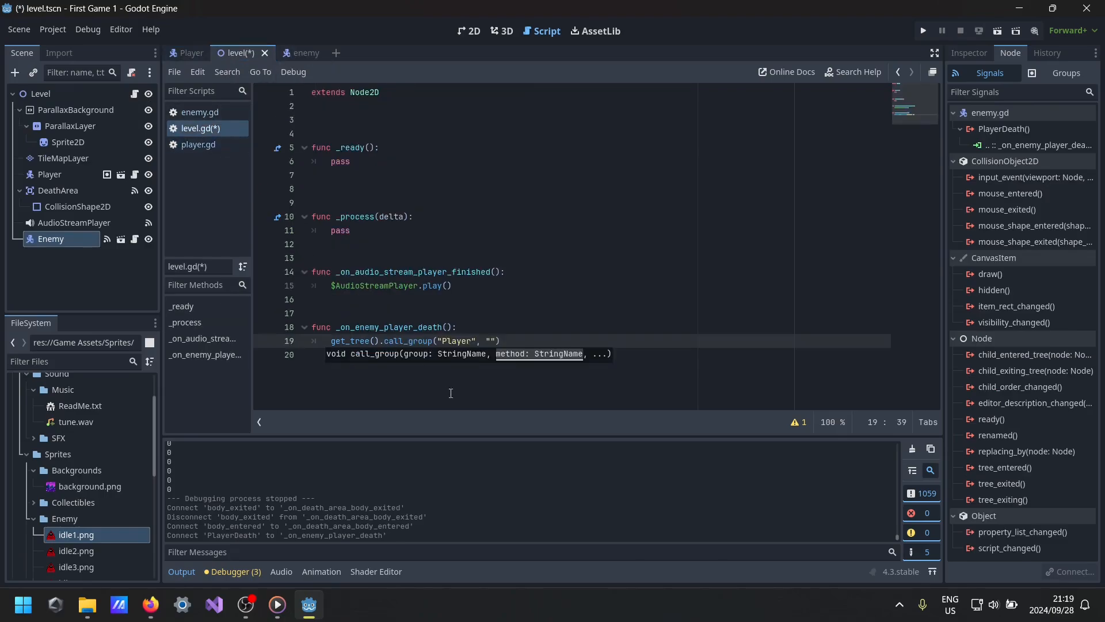
type("death")
key("ctrl+s")
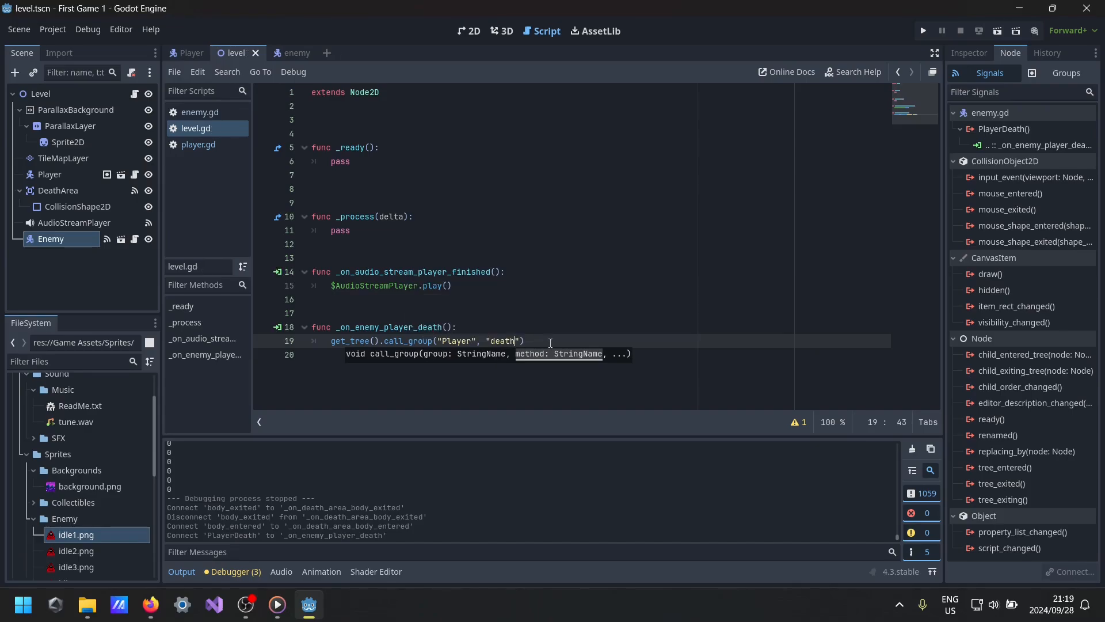
- Run the game, move the player to test the enemy's death trigger, and close the game window
left_click(545, 336)
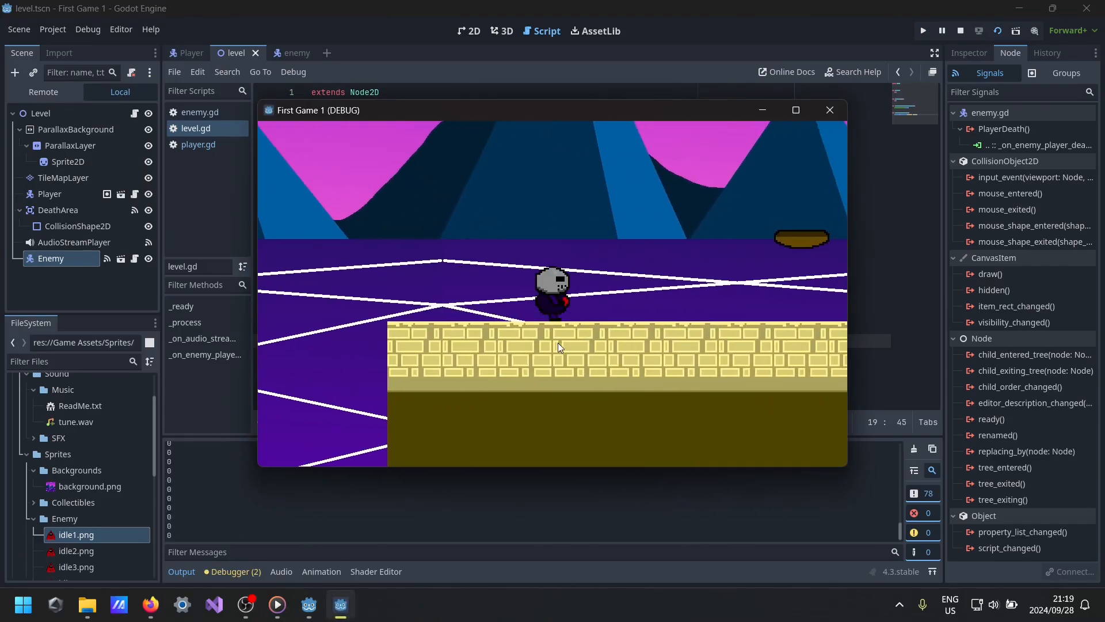
key("Right")
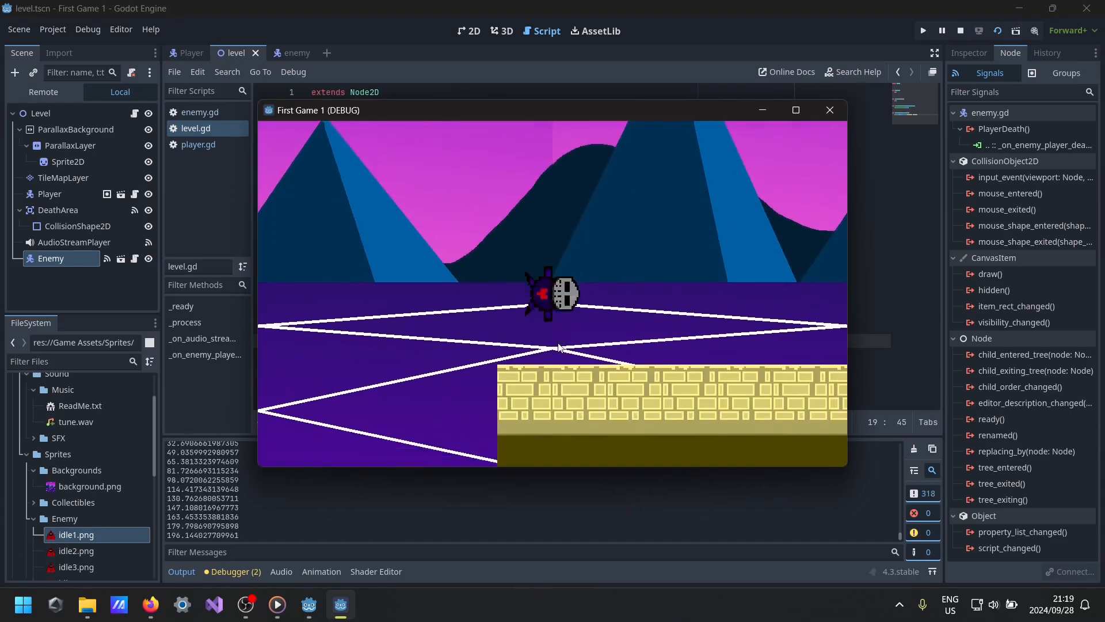
left_click(830, 110)
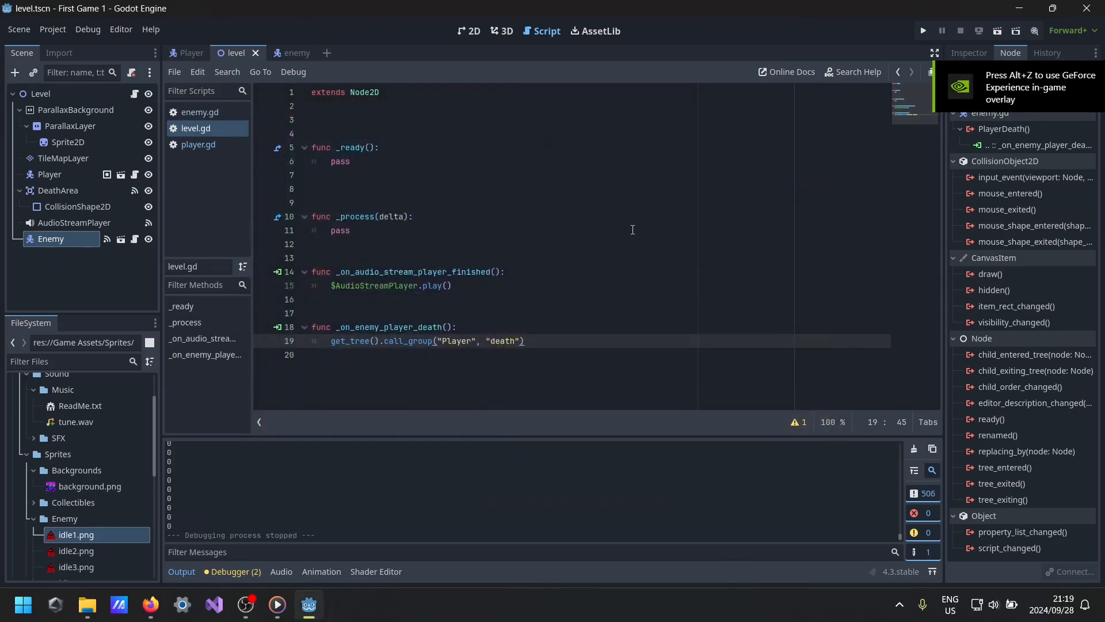
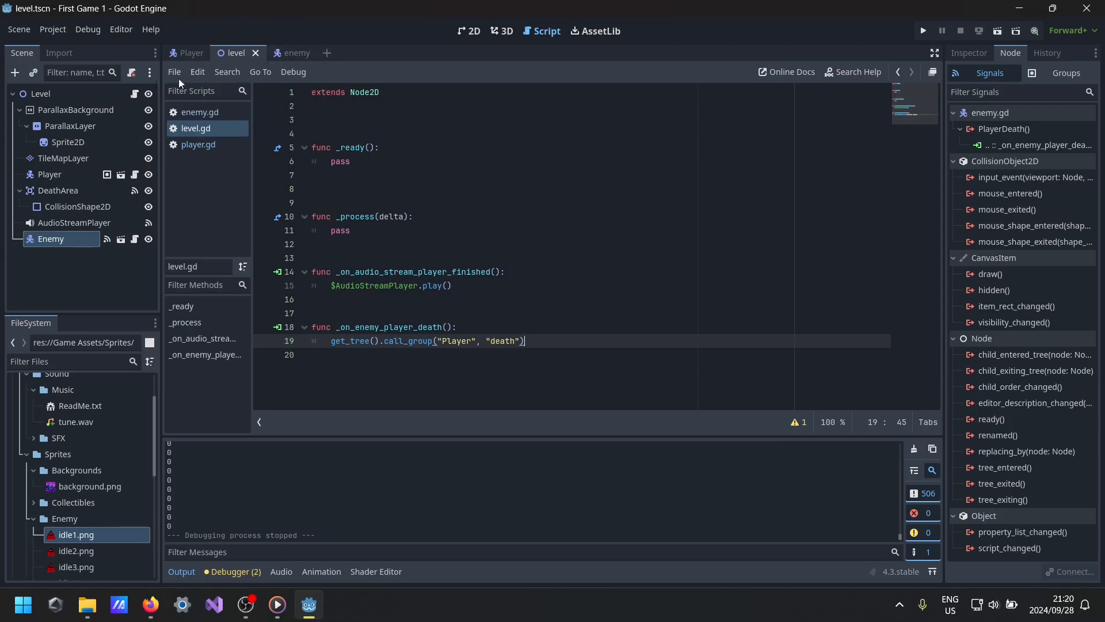
- Create a new scene with a Sprite2D as its root node
left_click(16, 34)
left_click(24, 46)
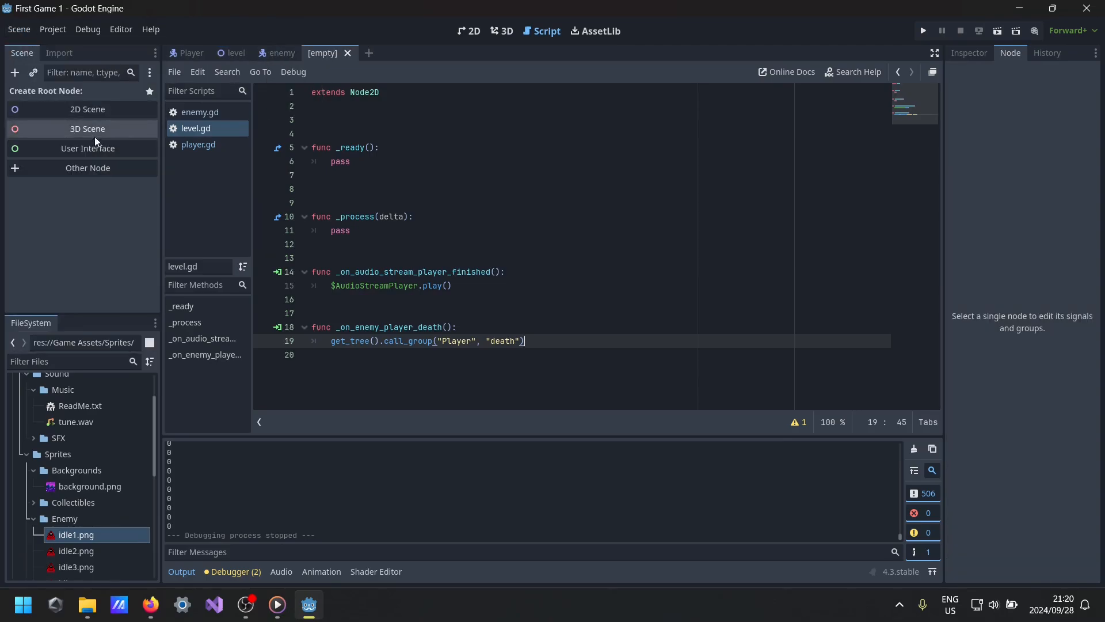
left_click(78, 168)
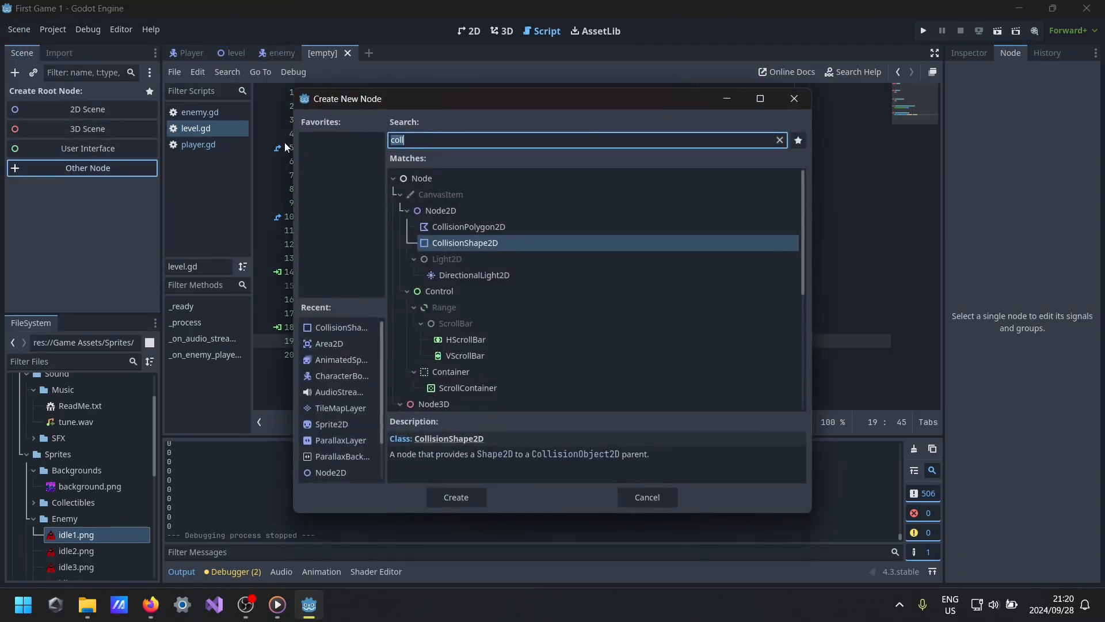
type("sprite")
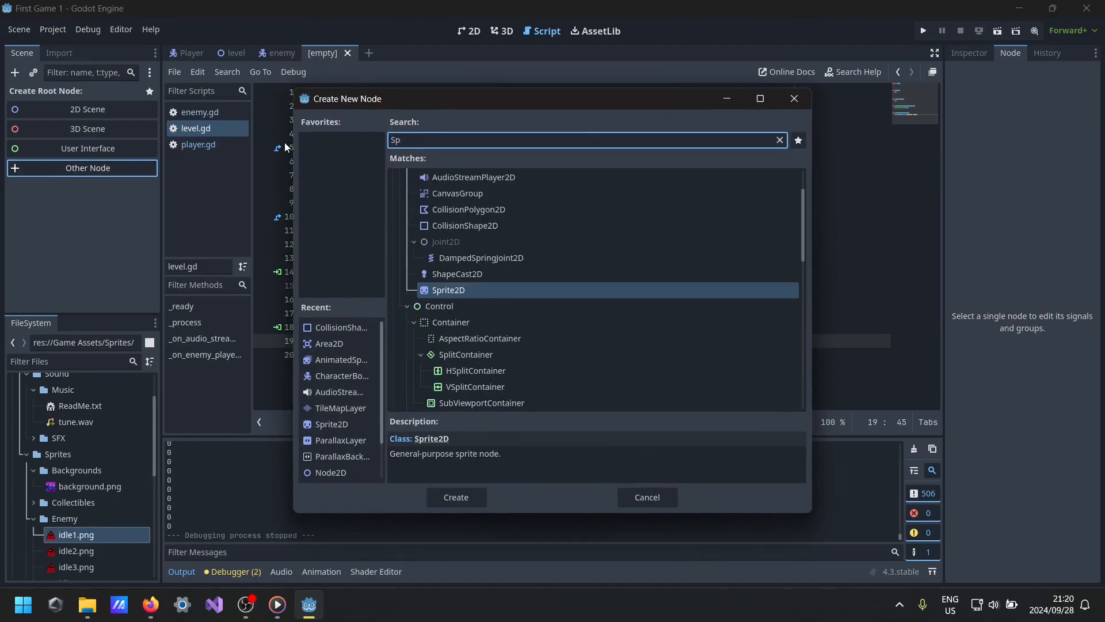
key("Return")
- Add an Area2D under the Sprite2D root and a CollisionShape2D under the Area2D
left_click(15, 72)
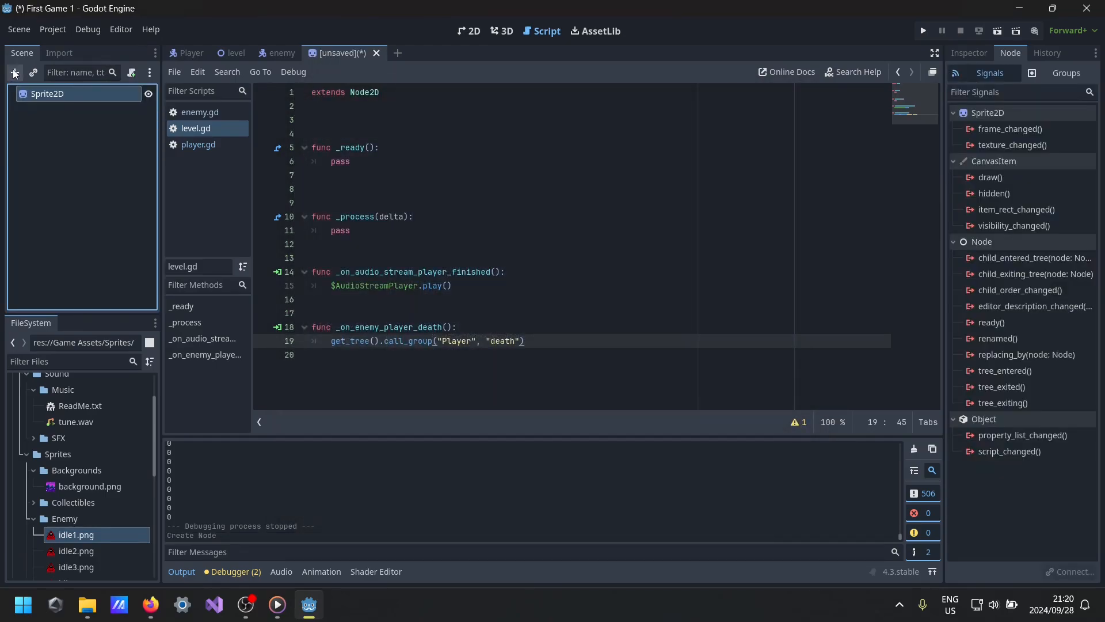
type("area")
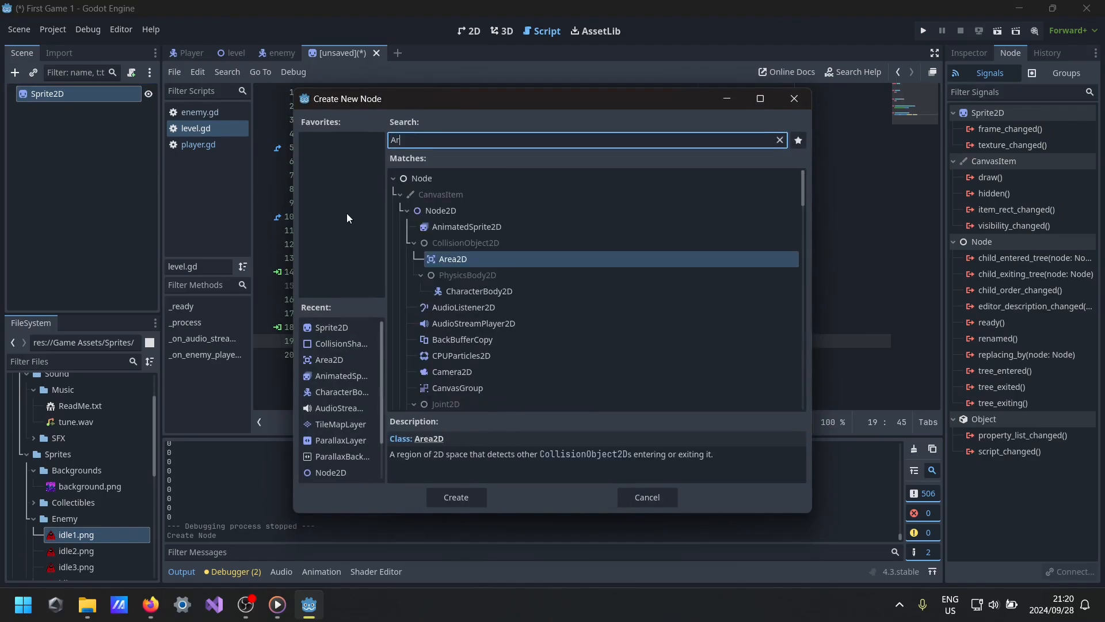
key("Return")
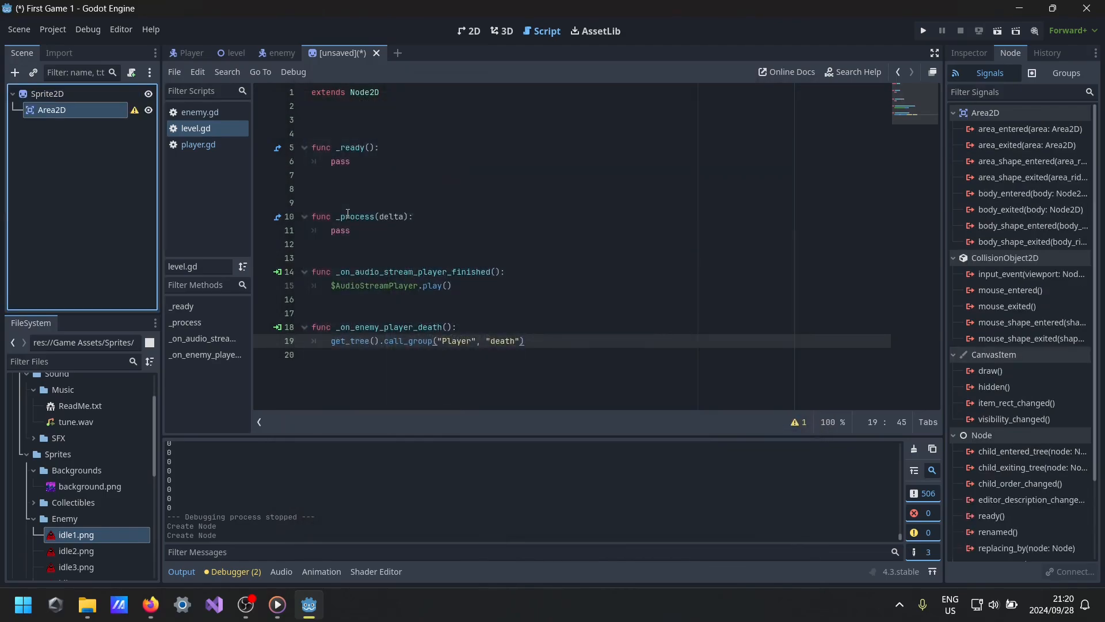
left_click(15, 72)
type("coll")
key("Return")
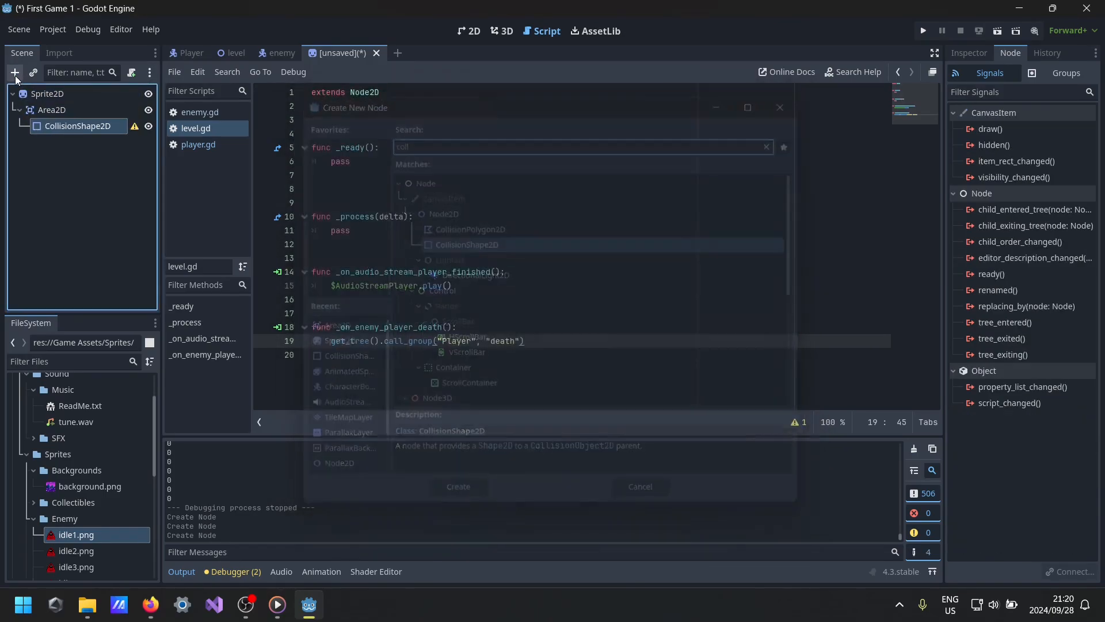
- Rename the Sprite2D root node as Coin
left_click(60, 110)
double_click(62, 94)
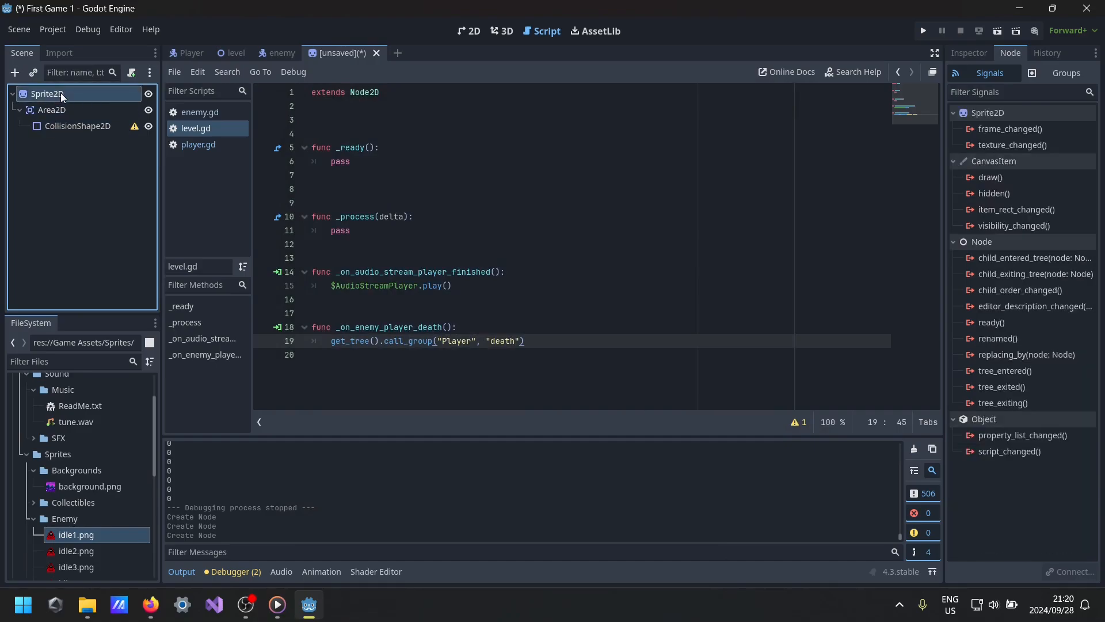
type("xo")
key("BackSpace")
key("BackSpace")
type("Coin")
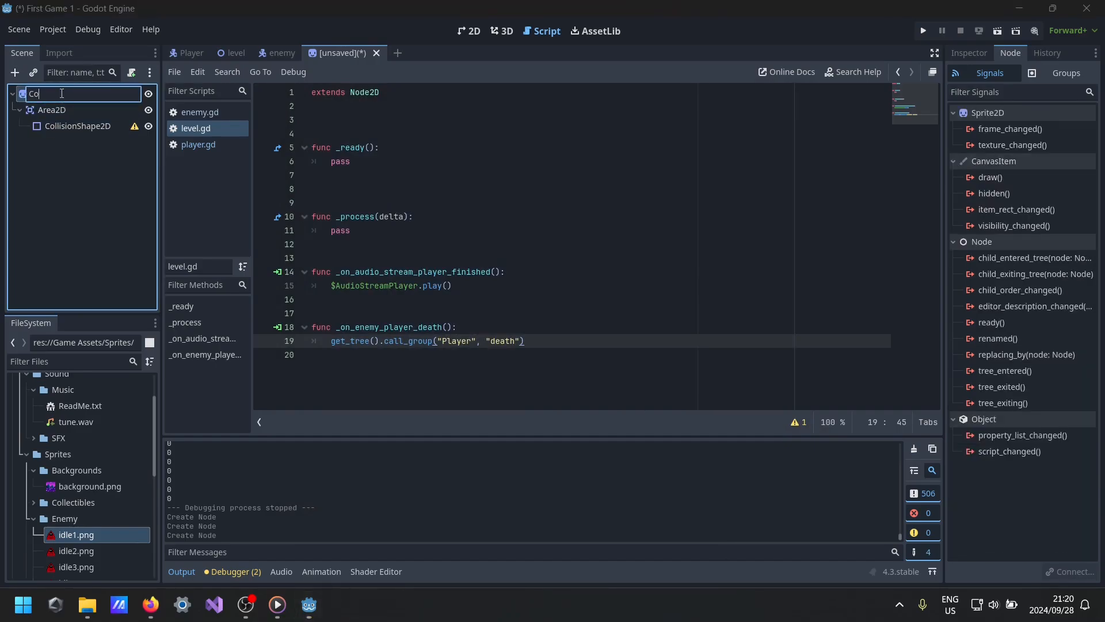
key("Return")
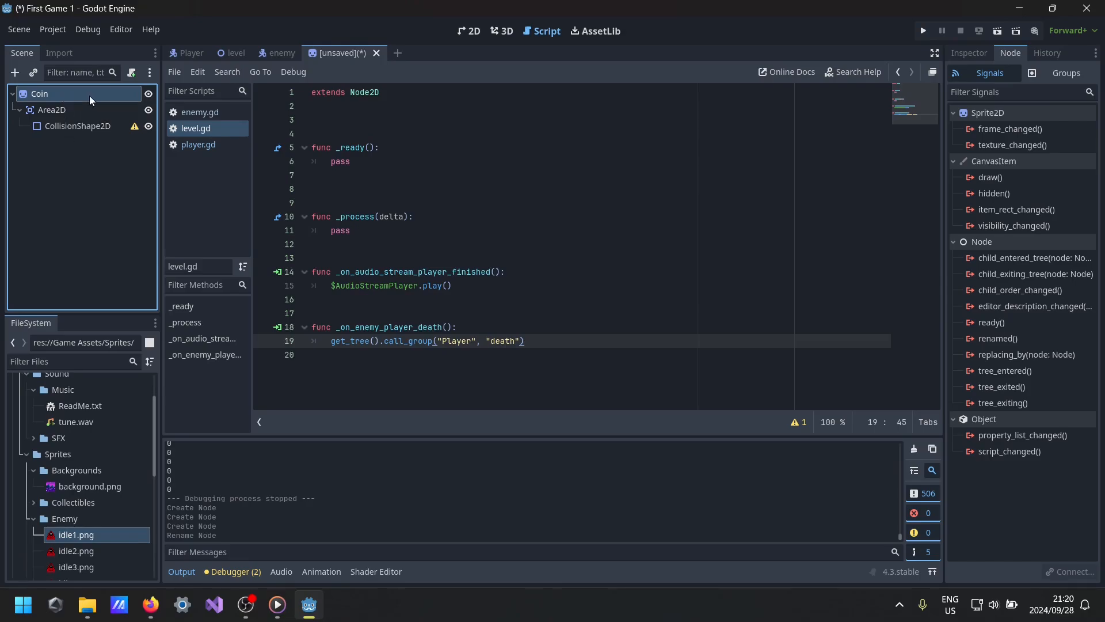
- In the 2D view, assign coin.png from the Collectibles folder as the Coin sprite's texture
left_click(105, 122)
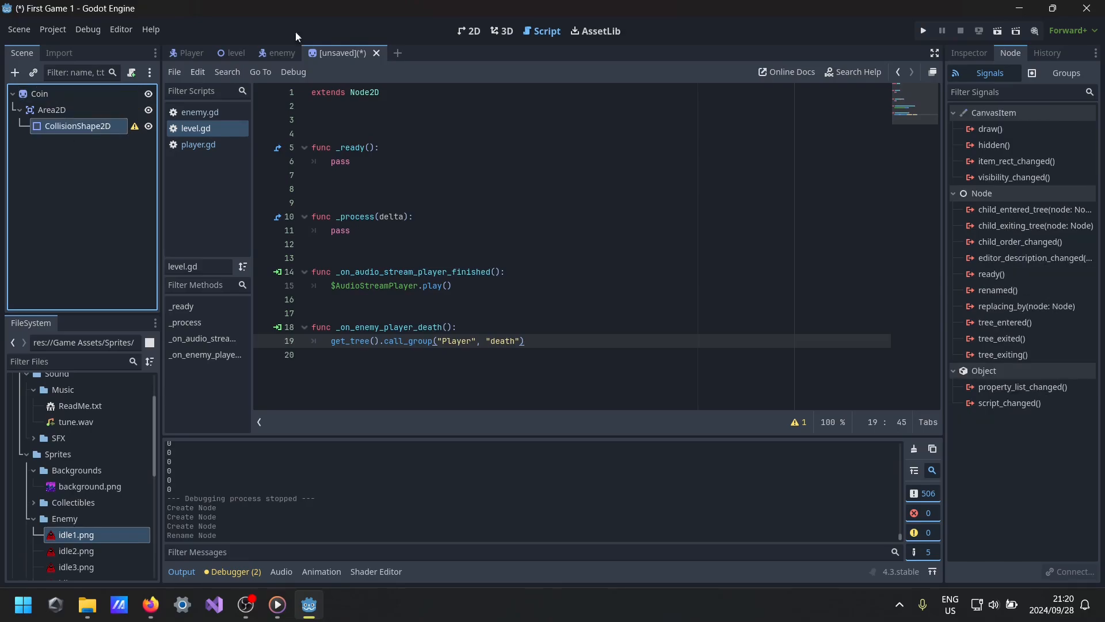
left_click(468, 30)
scroll(478, 144, "down", 6)
scroll(293, 153, "up", 12)
middle_click_drag(318, 153, 439, 278)
scroll(369, 280, "up", 4)
scroll(370, 279, "up", 6)
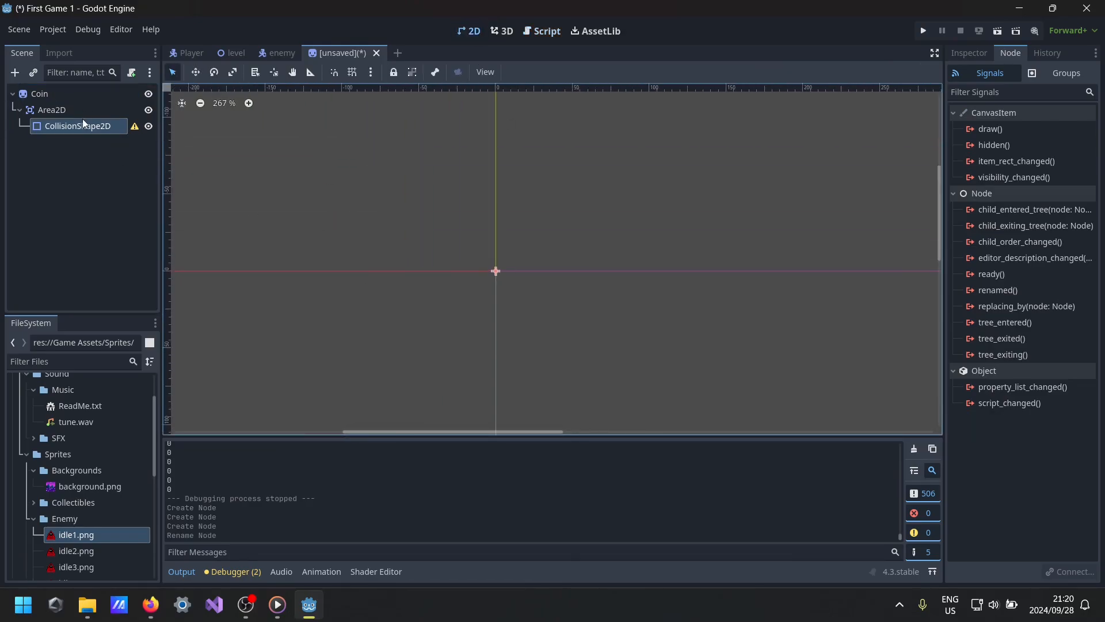
left_click(58, 96)
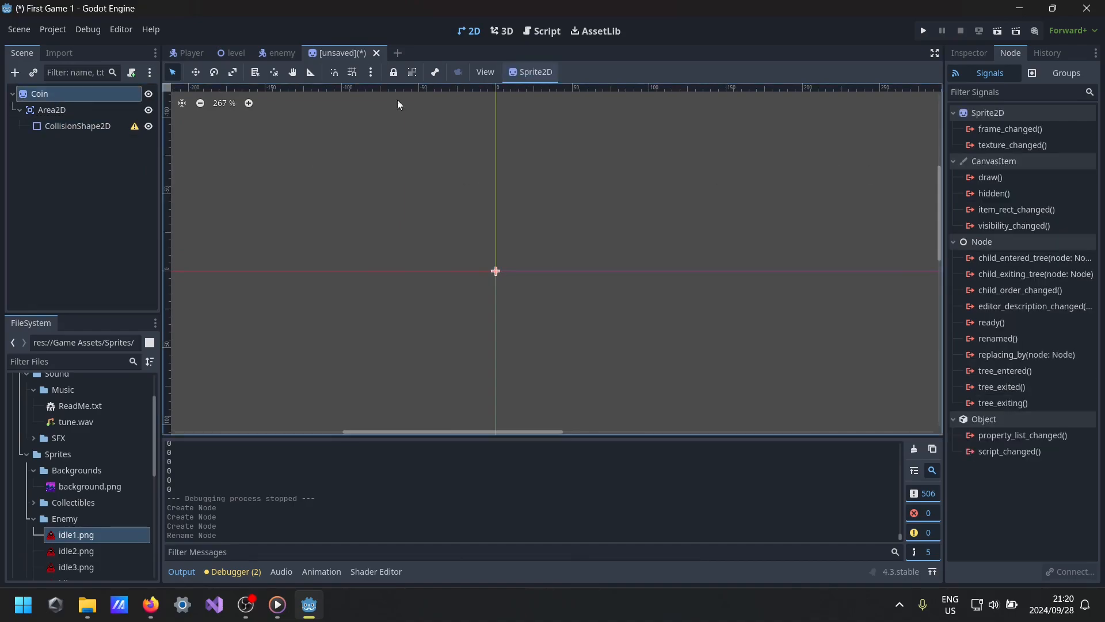
left_click(977, 54)
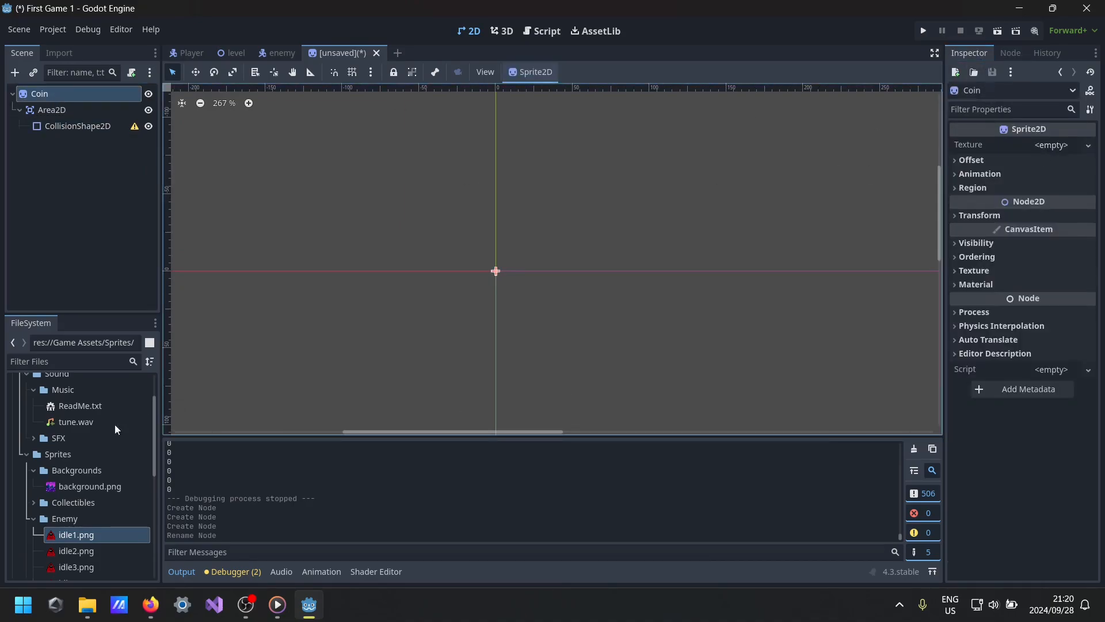
scroll(126, 421, "down", 3)
left_click(33, 469)
left_click(33, 452)
left_click_drag(68, 473, 1058, 154)
scroll(586, 259, "up", 1)
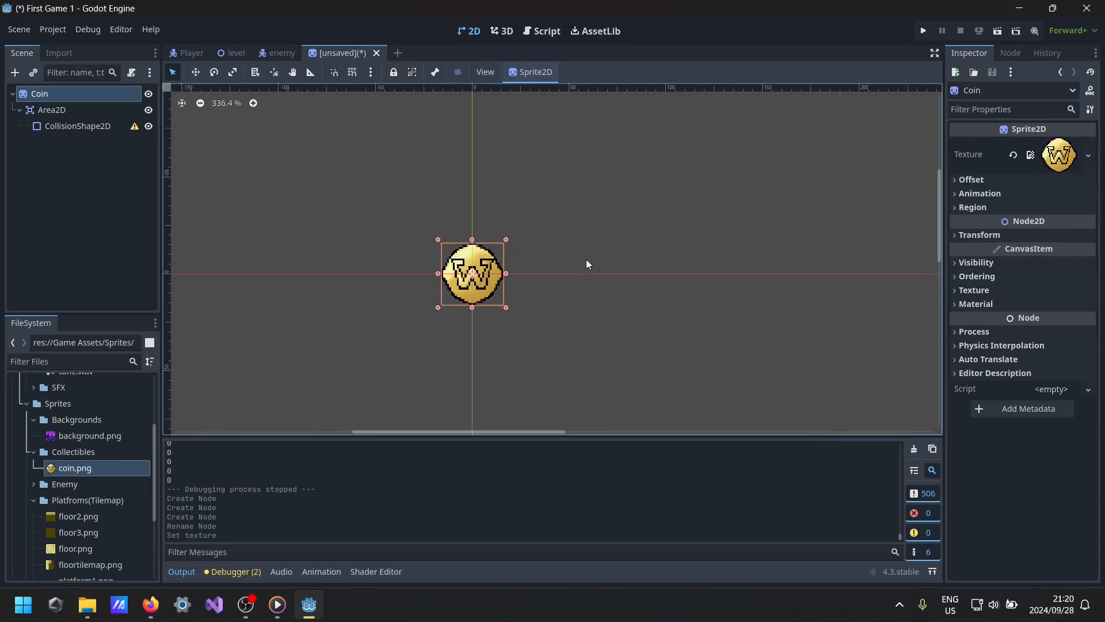
scroll(586, 259, "up", 2)
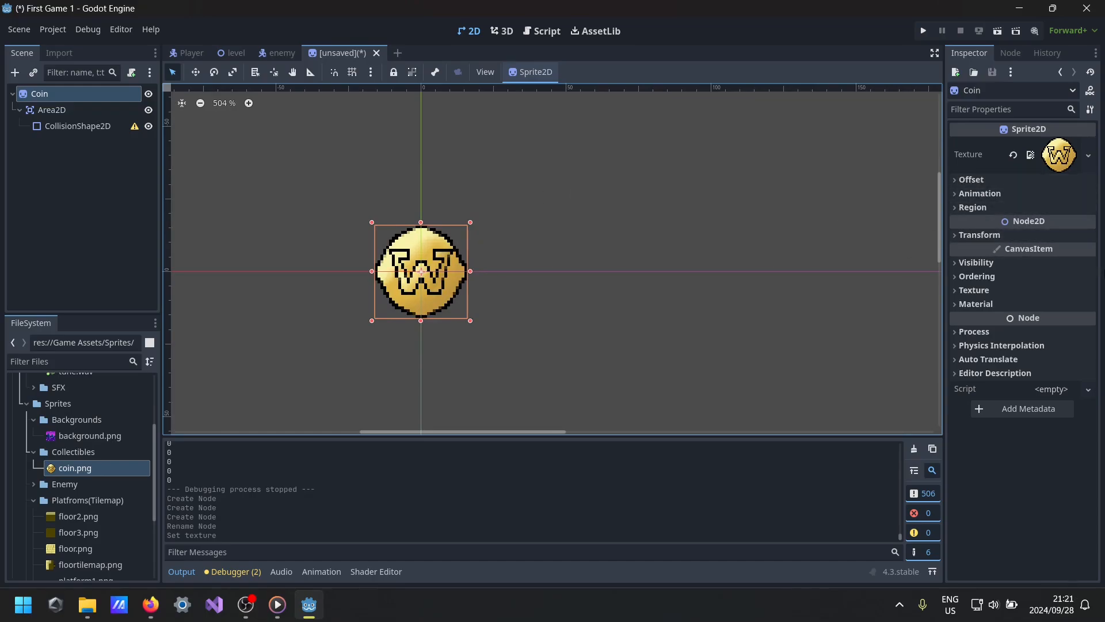
- Set the Coin sprite's scale to 3 on both axes
left_click(1071, 236)
left_click(1057, 303)
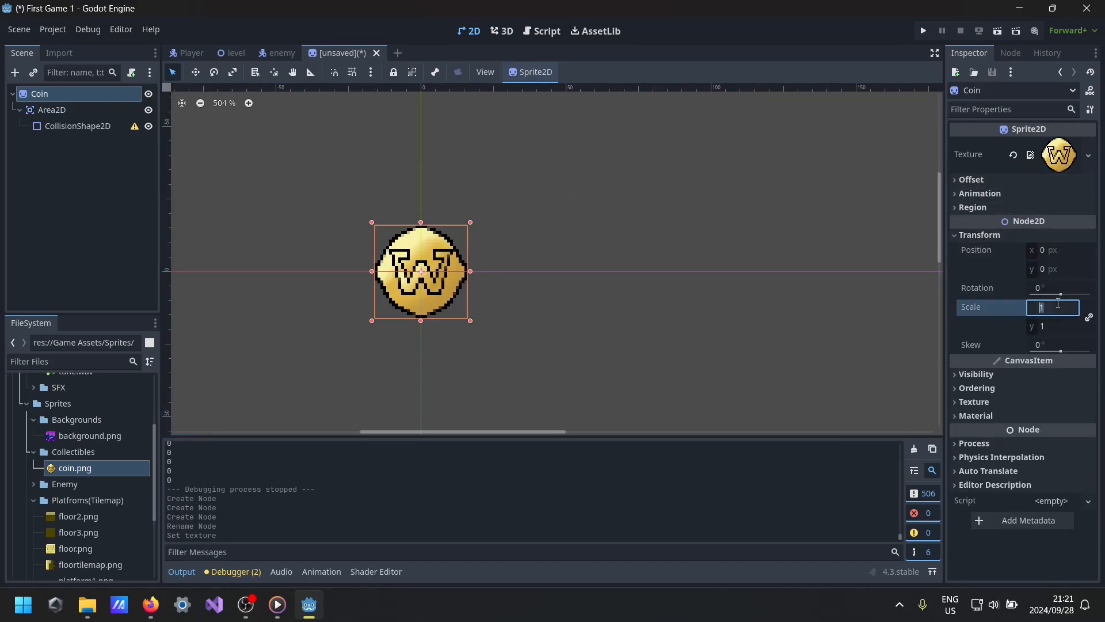
type("3")
key("Return")
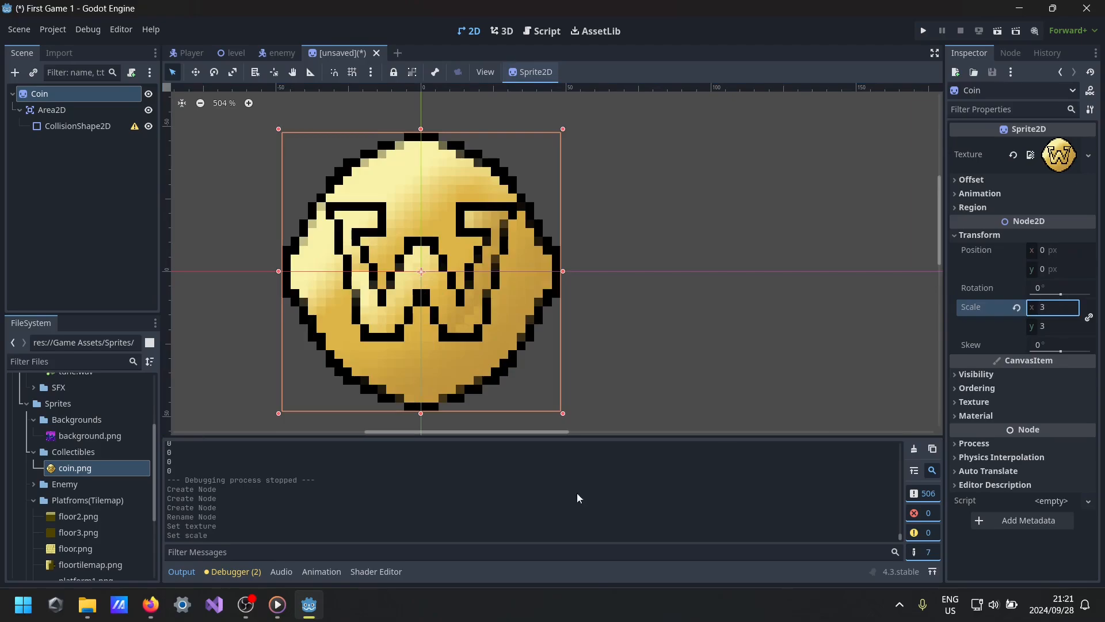
- Give the coin's CollisionShape2D a new CircleShape2D
left_click(112, 126)
left_click(1052, 145)
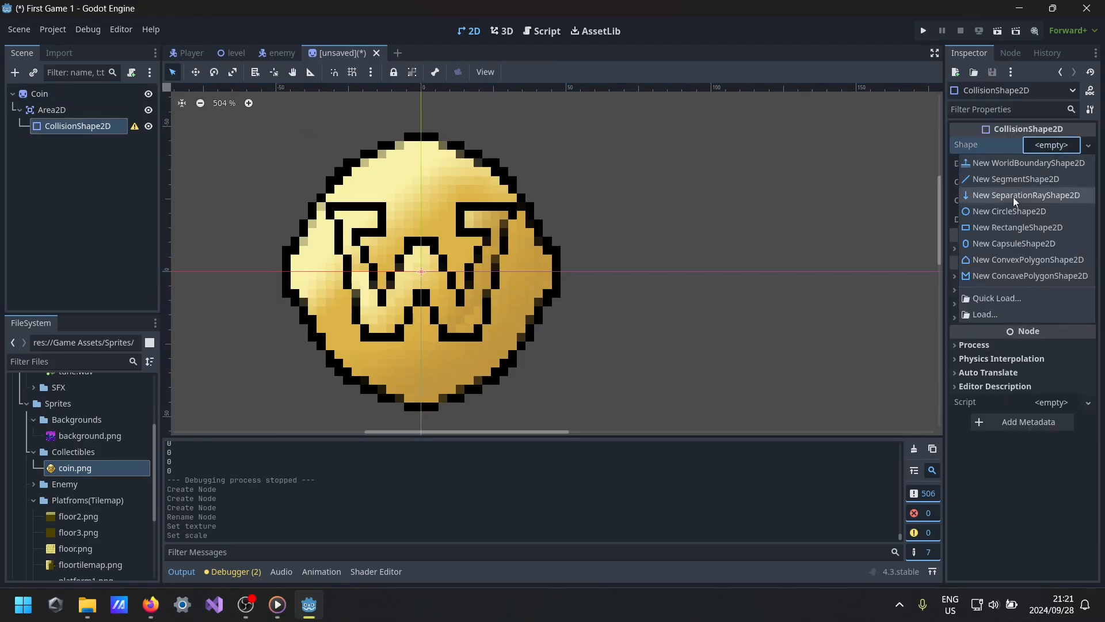
left_click(1010, 212)
scroll(580, 312, "up", 1)
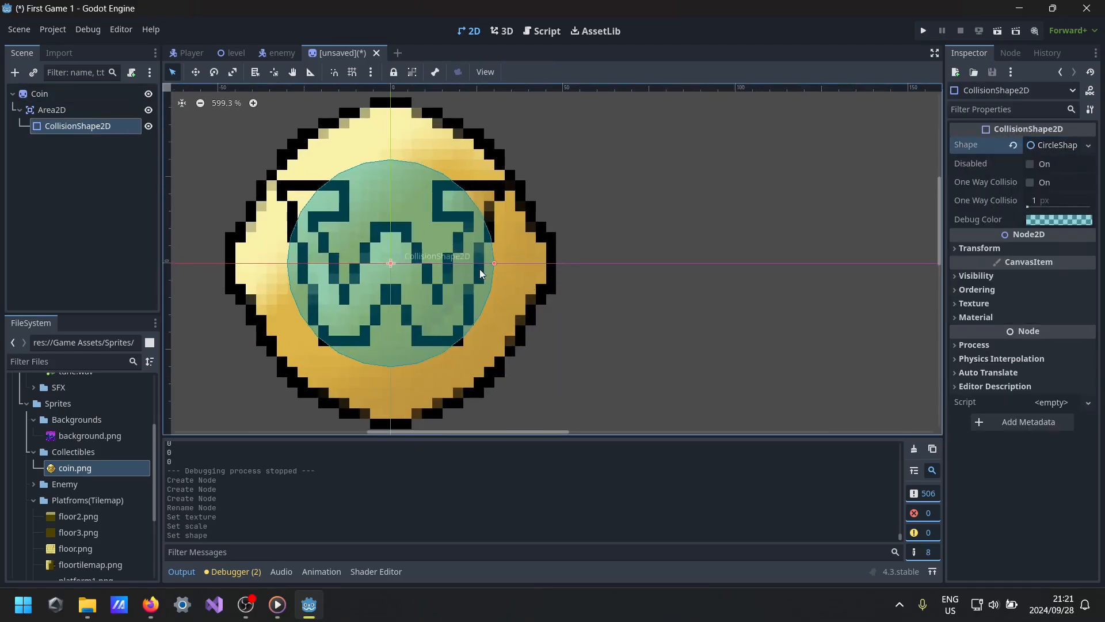
- Enlarge the circle collision shape to roughly the coin's rim and save the scene as coin.tscn in the Scenes folder
left_click_drag(493, 265, 543, 263)
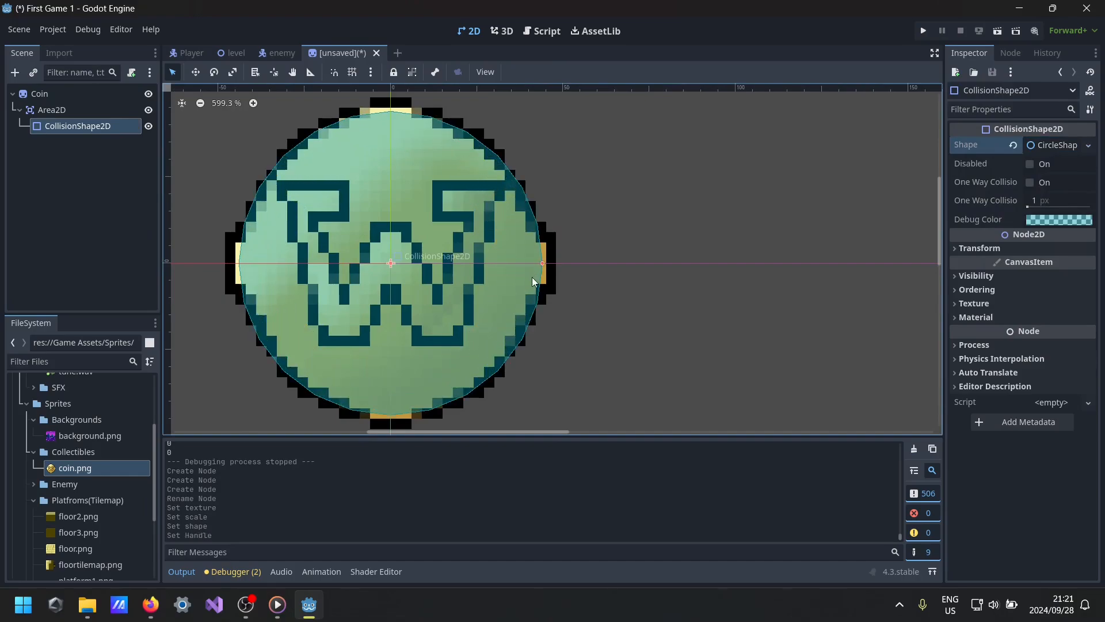
key("ctrl+s")
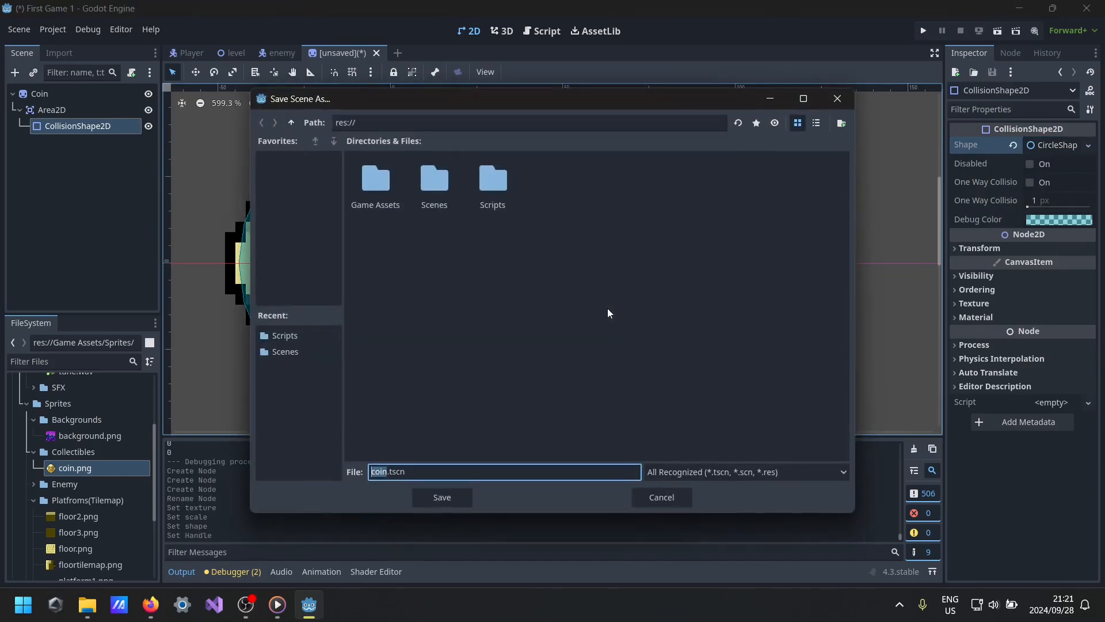
double_click(439, 192)
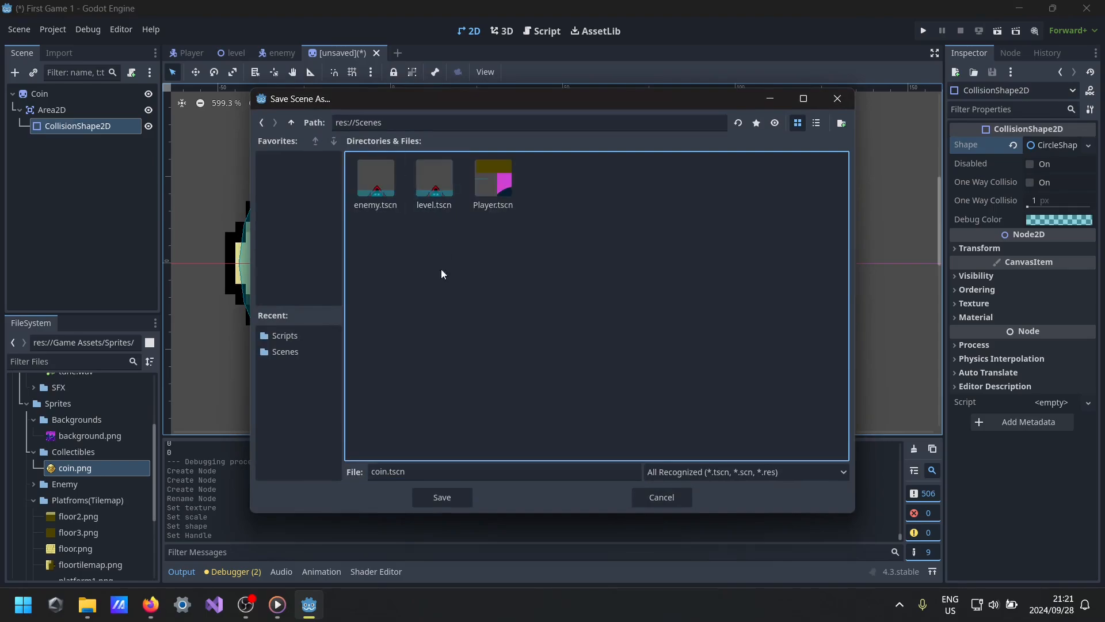
left_click(435, 499)
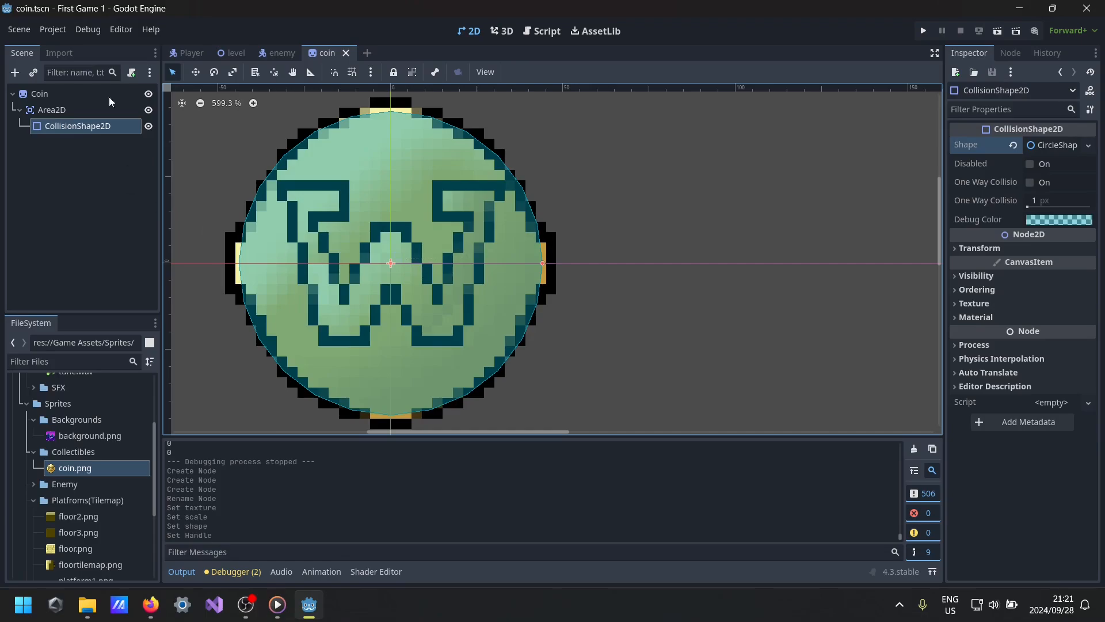
- Add an AudioStreamPlayer2D node as a child of the Coin root
left_click(50, 91)
left_click(15, 72)
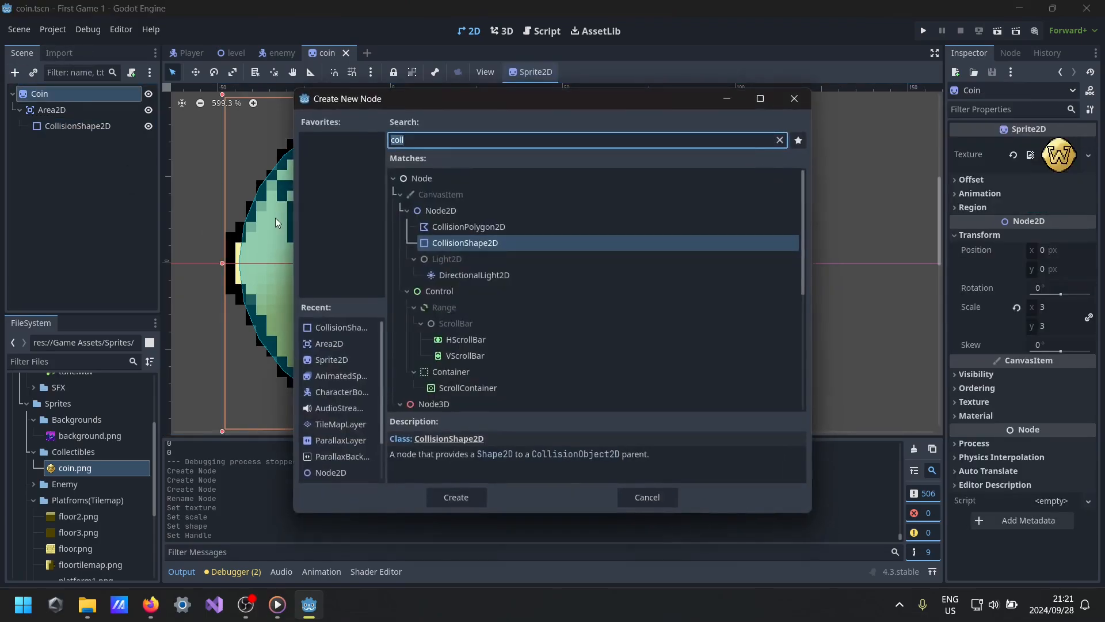
type("au")
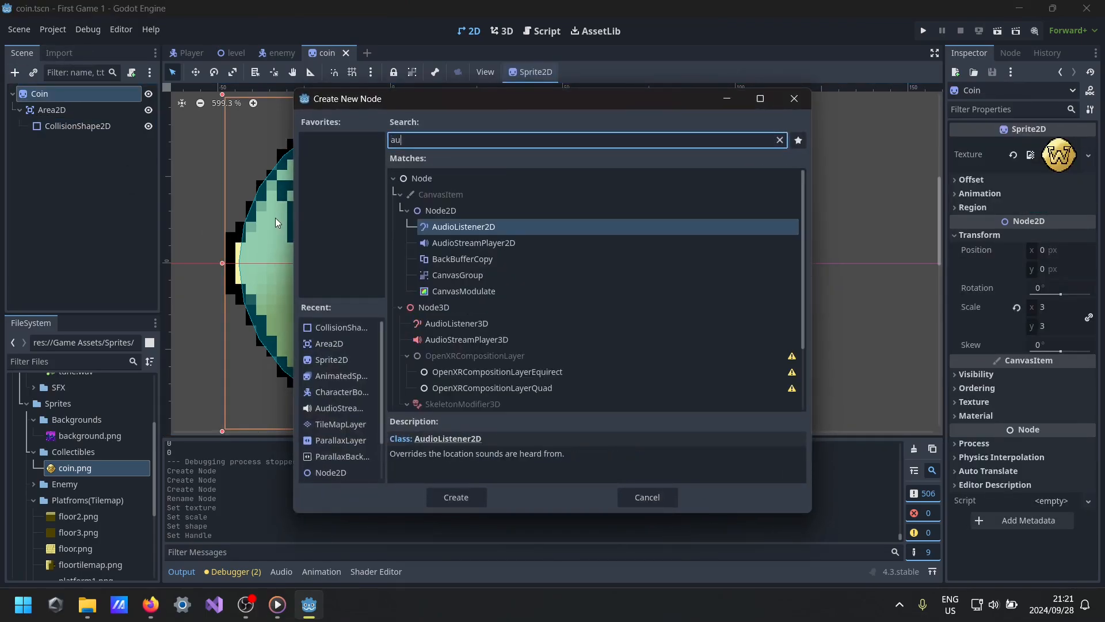
key("Down")
key("Return")
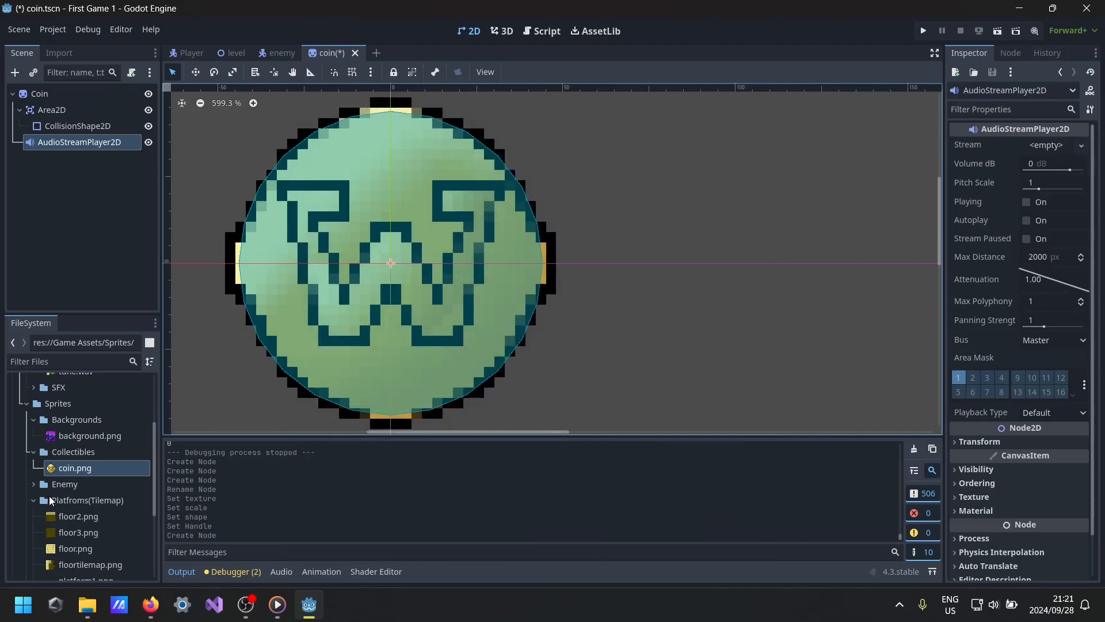
- Assign pickupCoin.wav from the SFX folder as the audio player's stream and save the scene
left_click(31, 387)
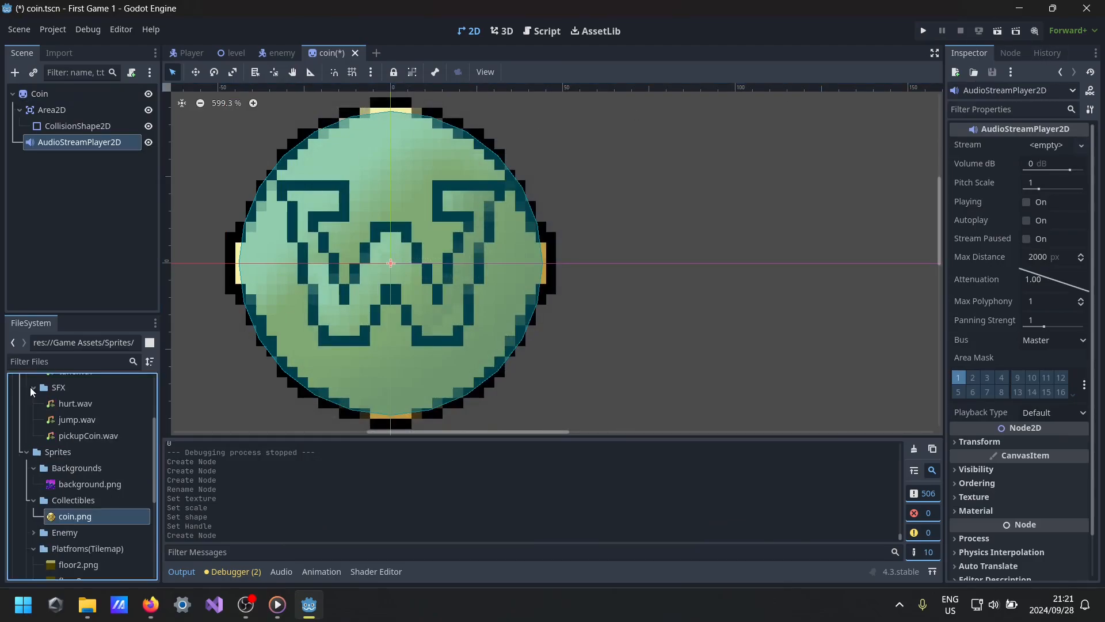
left_click_drag(66, 435, 1057, 152)
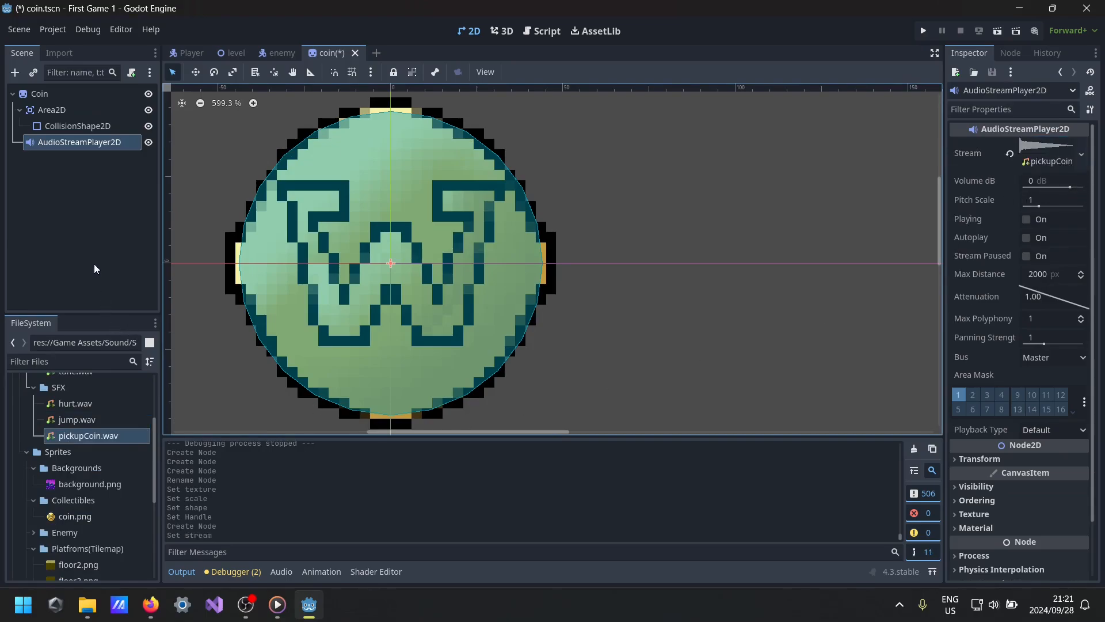
scroll(421, 270, "down", 6)
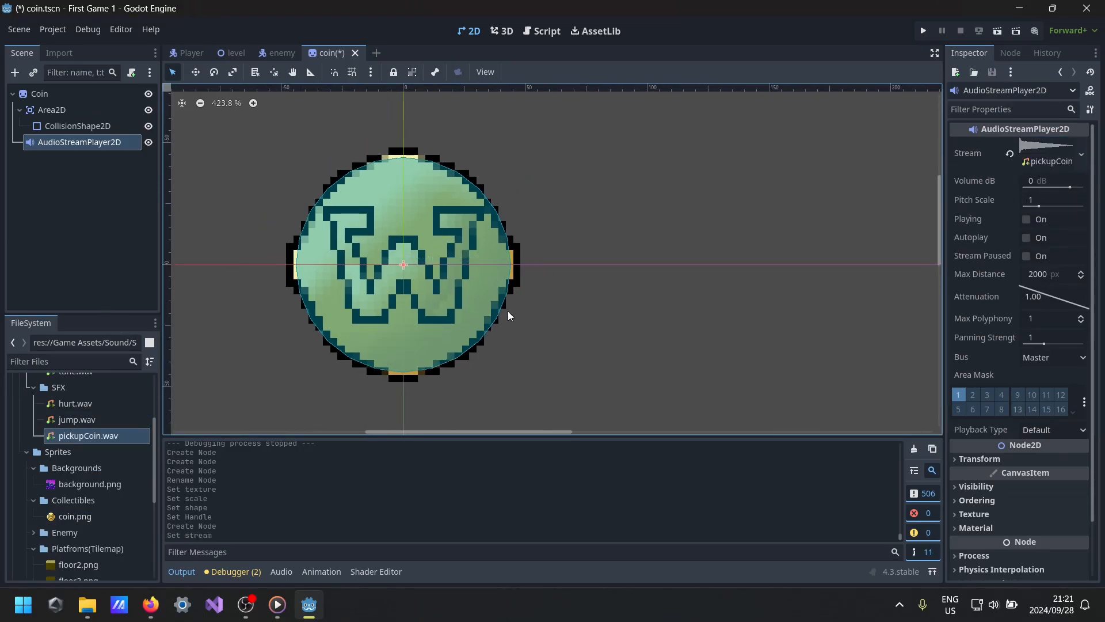
middle_click_drag(513, 306, 593, 277)
scroll(593, 278, "down", 1)
scroll(627, 268, "down", 1)
key("ctrl+s")
- Attach a new script to the Coin root at res://Scripts/coin.gd using the Object: Empty template
left_click(78, 95)
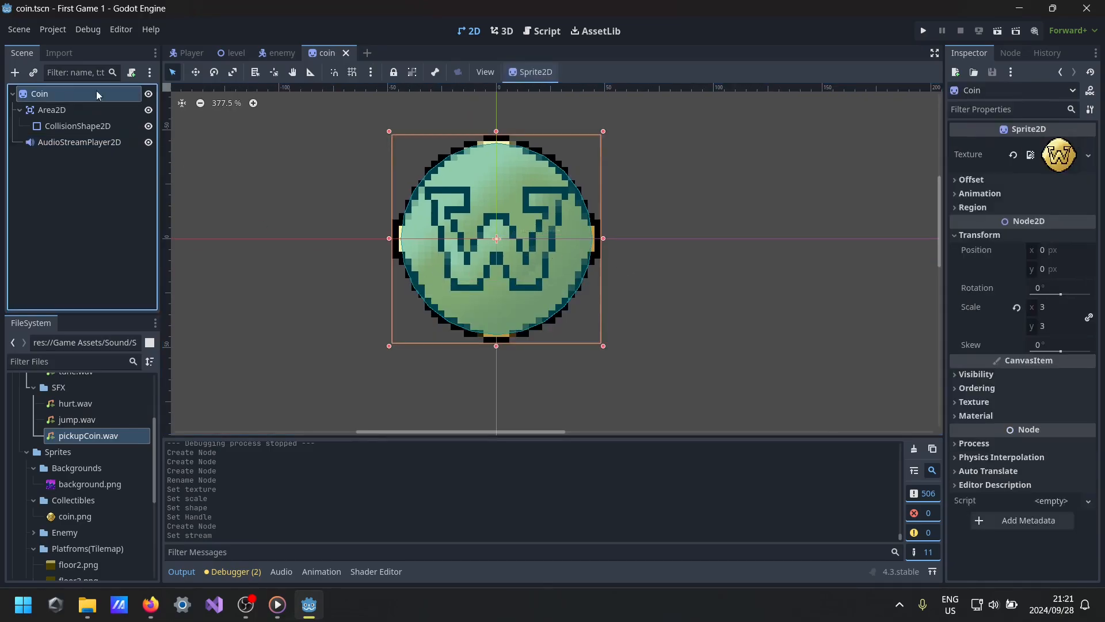
left_click(131, 72)
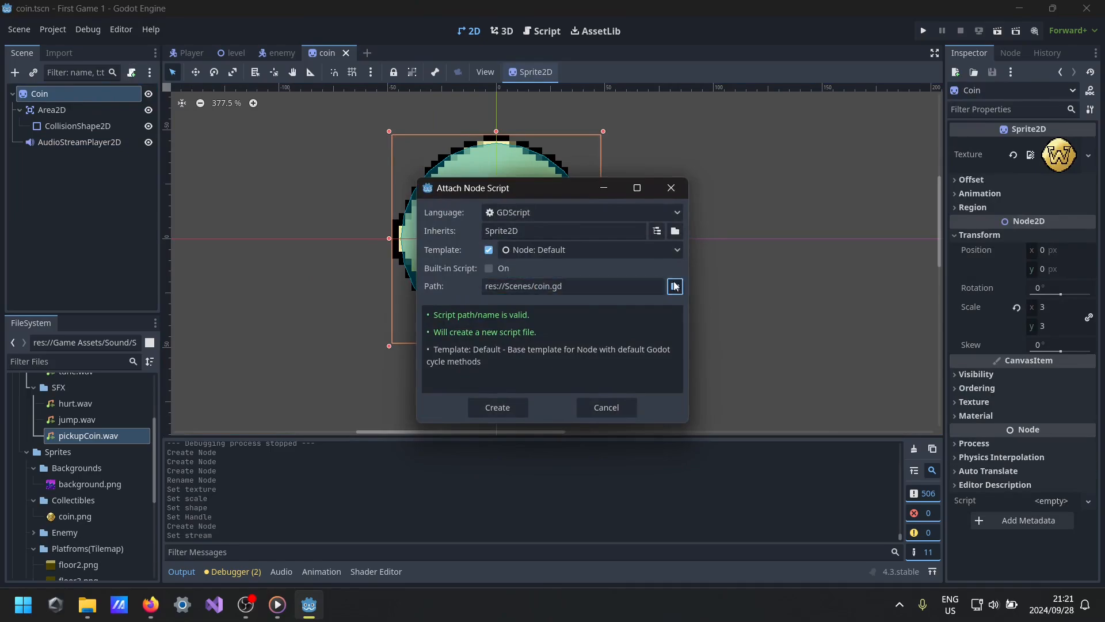
left_click(675, 286)
left_click(291, 123)
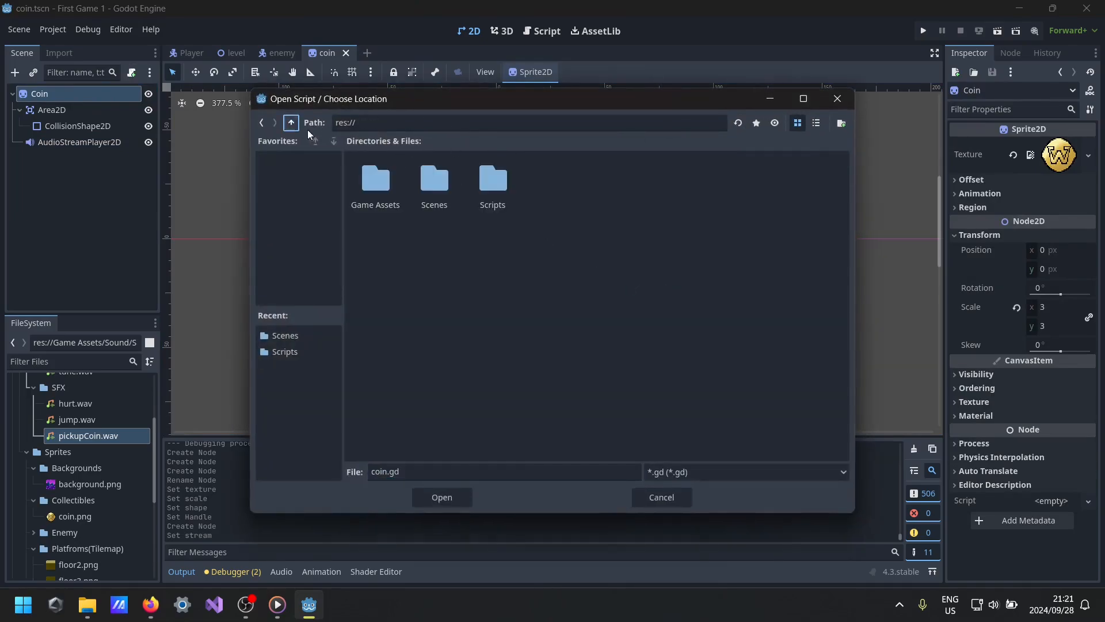
double_click(504, 185)
left_click(457, 500)
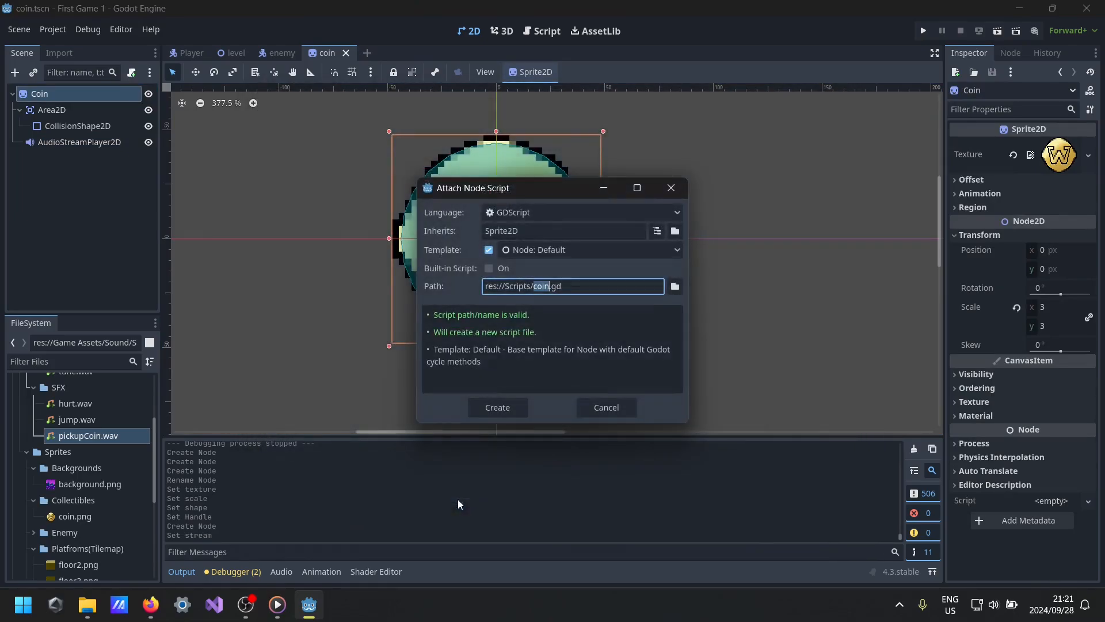
left_click(578, 251)
left_click(543, 301)
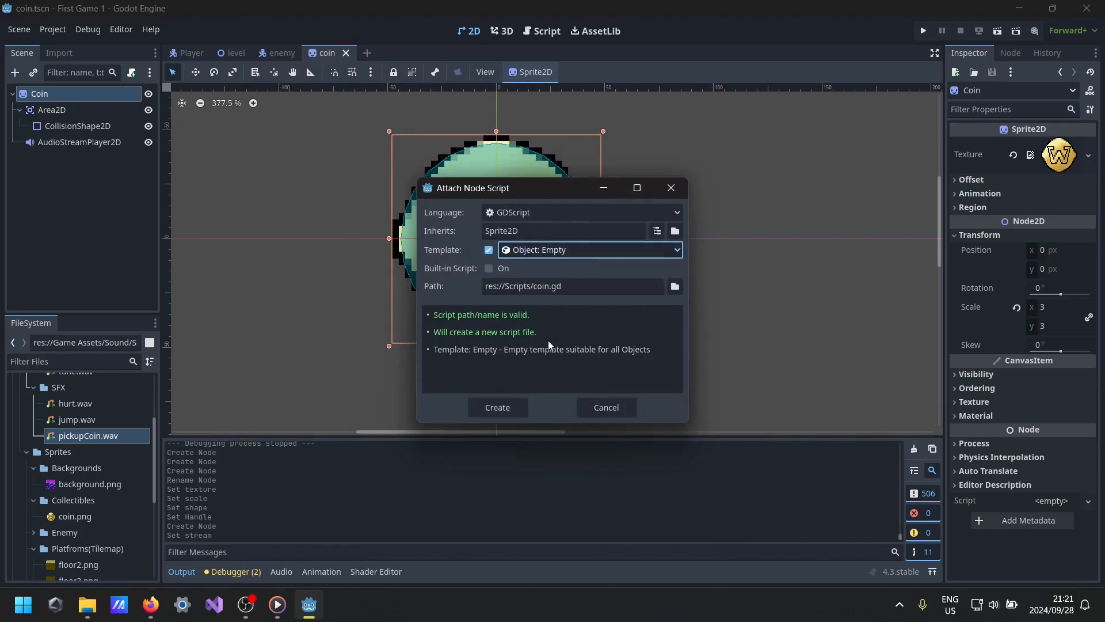
left_click(500, 410)
- Declare a signal named win below the extends line in coin.gd and save
left_click(400, 109)
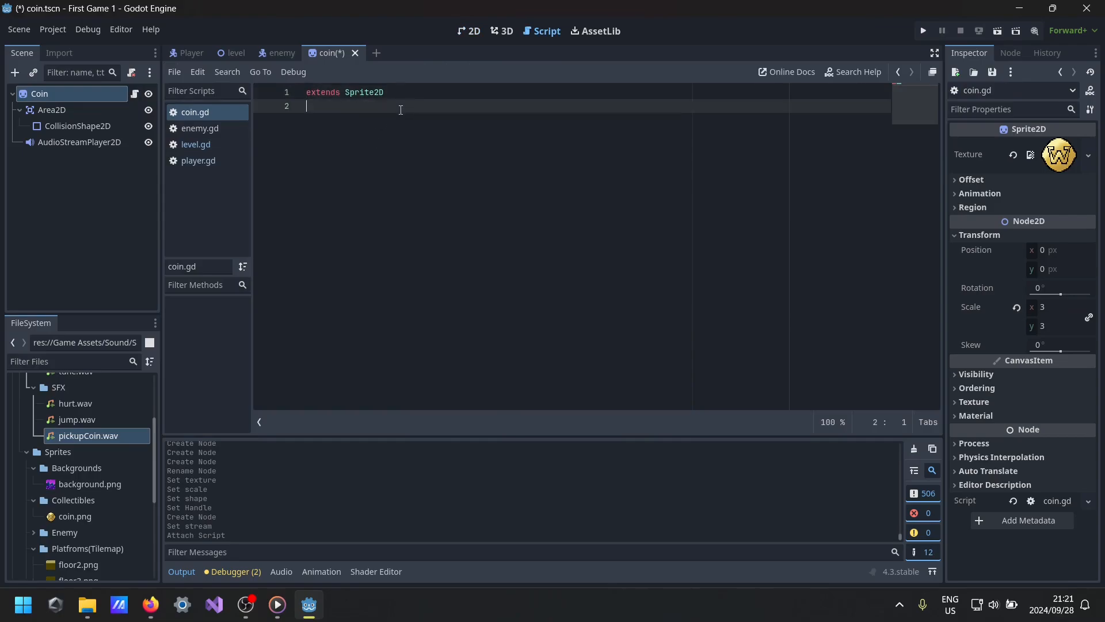
key("Return")
type("signal")
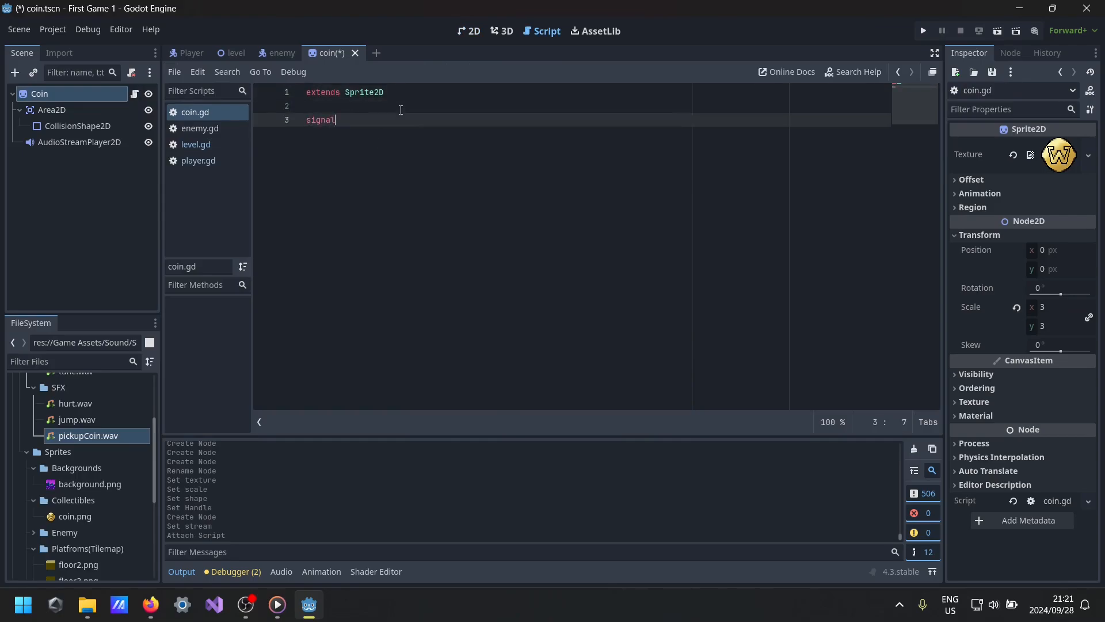
type(" win")
key("ctrl+s")
- Connect the Area2D's body_entered signal to the Coin script's _on_area_2d_body_entered method
left_click(86, 126)
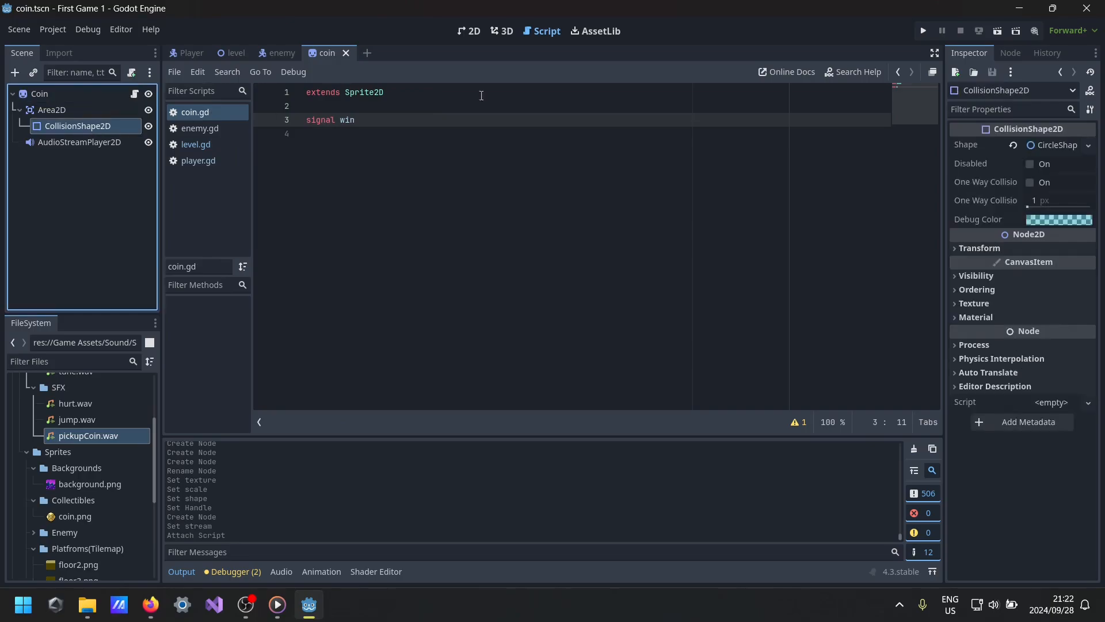
left_click(1011, 53)
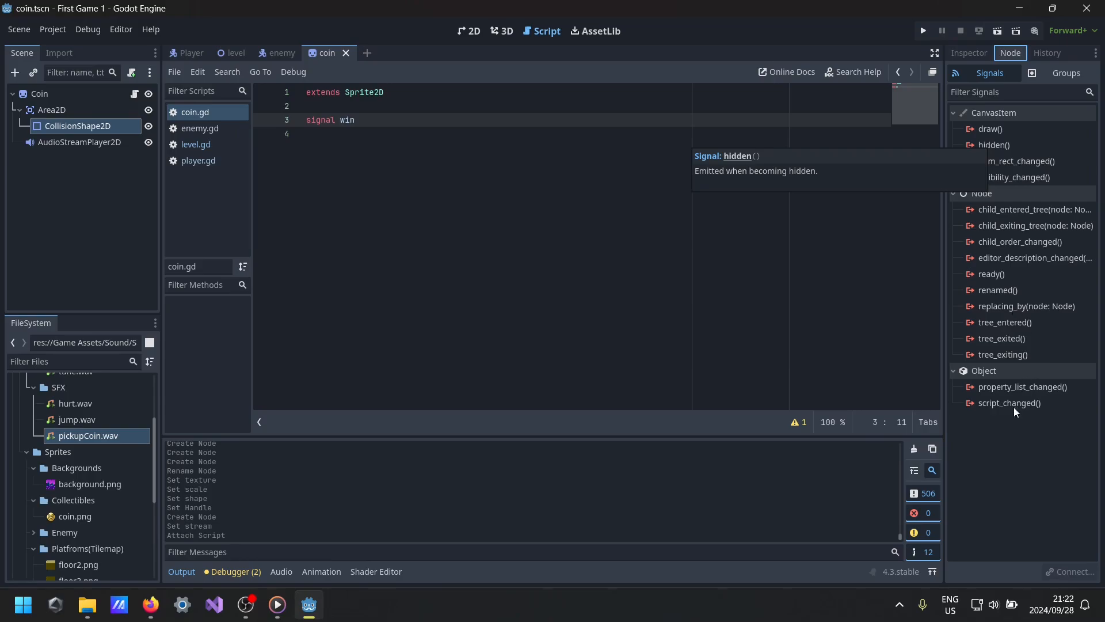
left_click(52, 110)
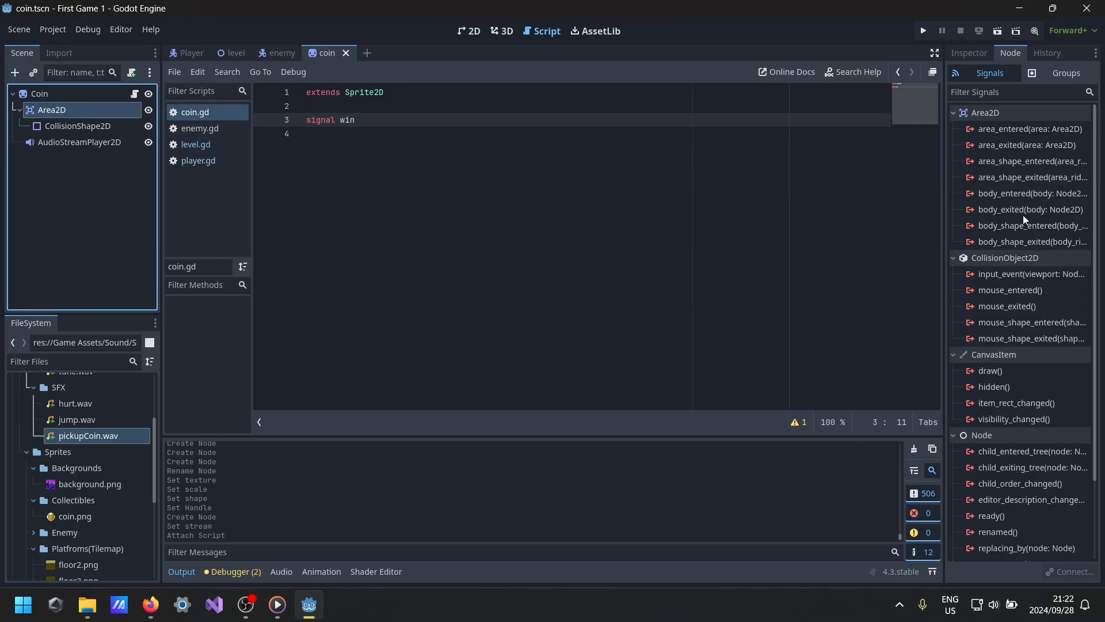
left_click(1027, 195)
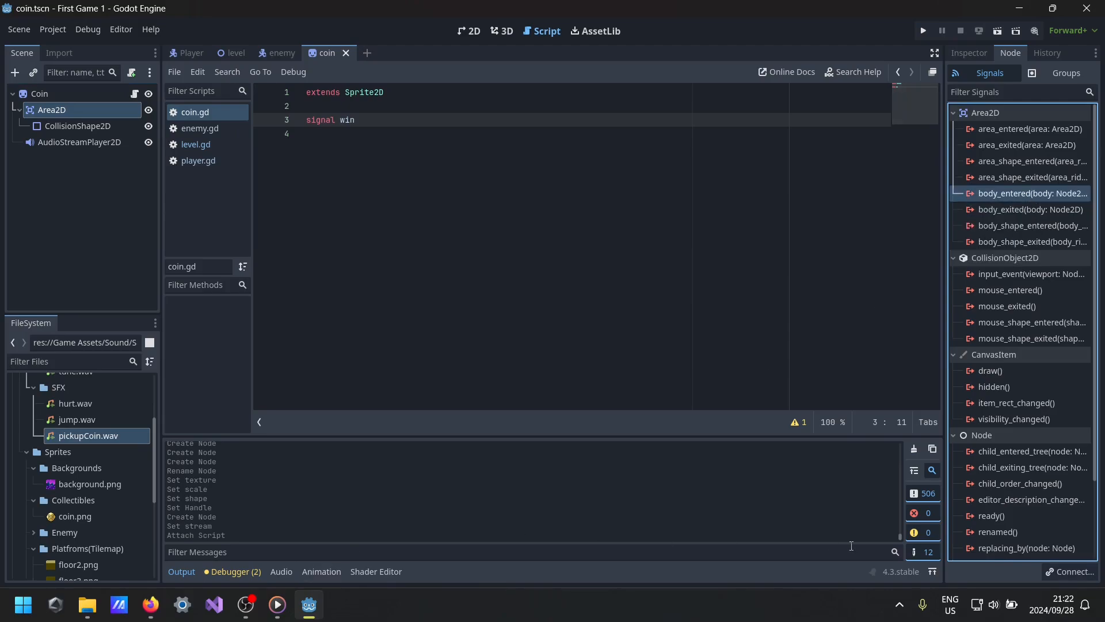
left_click(1073, 572)
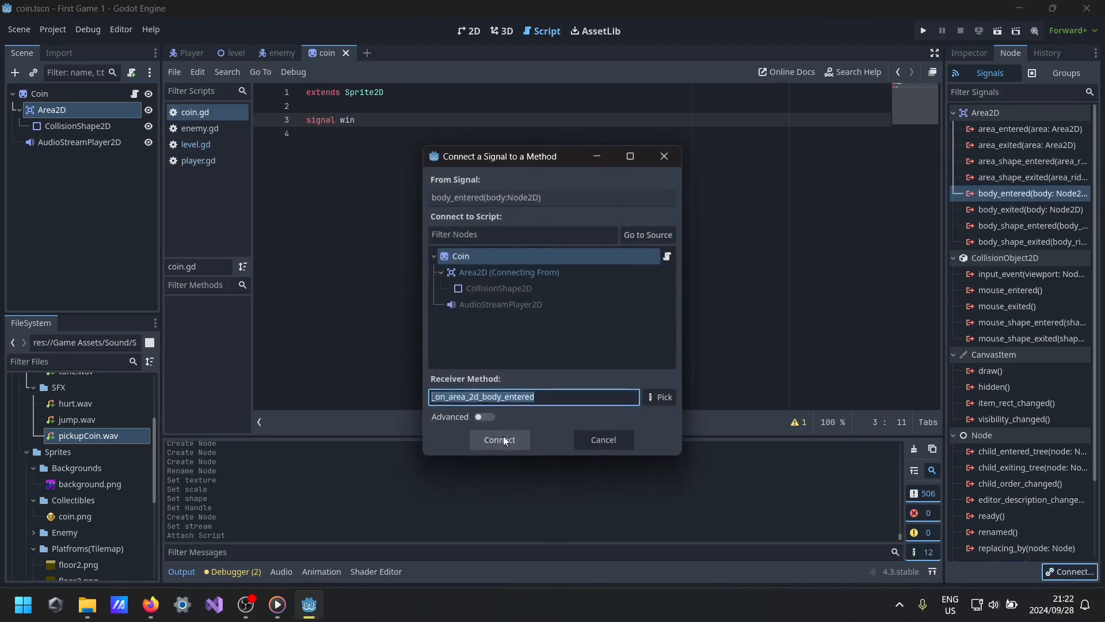
left_click(503, 438)
- Replace the placeholder in _on_area_2d_body_entered with a body.name == "Player" check that calls $AudioStreamPlayer2D.play()
left_click_drag(494, 179, 326, 179)
type("if body.name == \"Player\":")
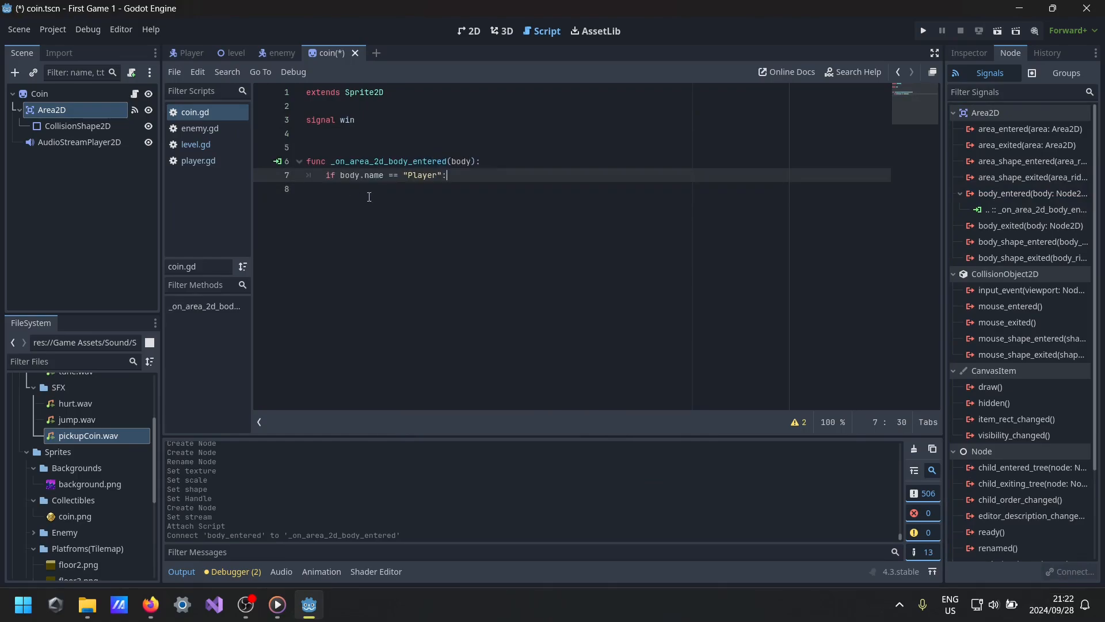
key("Return")
type("$")
key("Down")
key("Down")
key("Down")
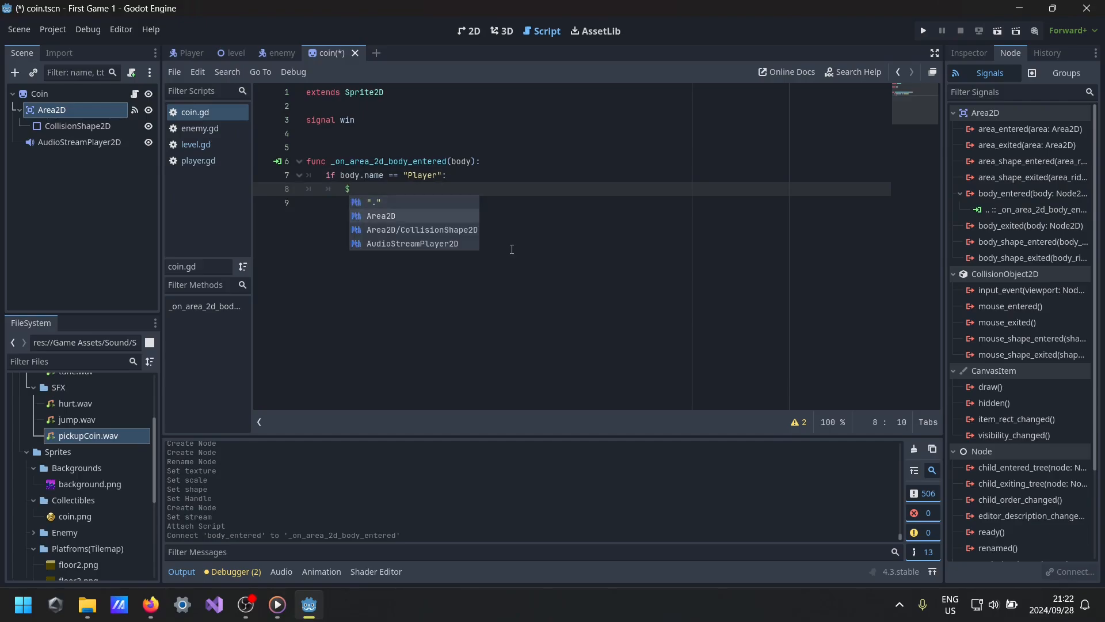
key("Return")
type(".play(")
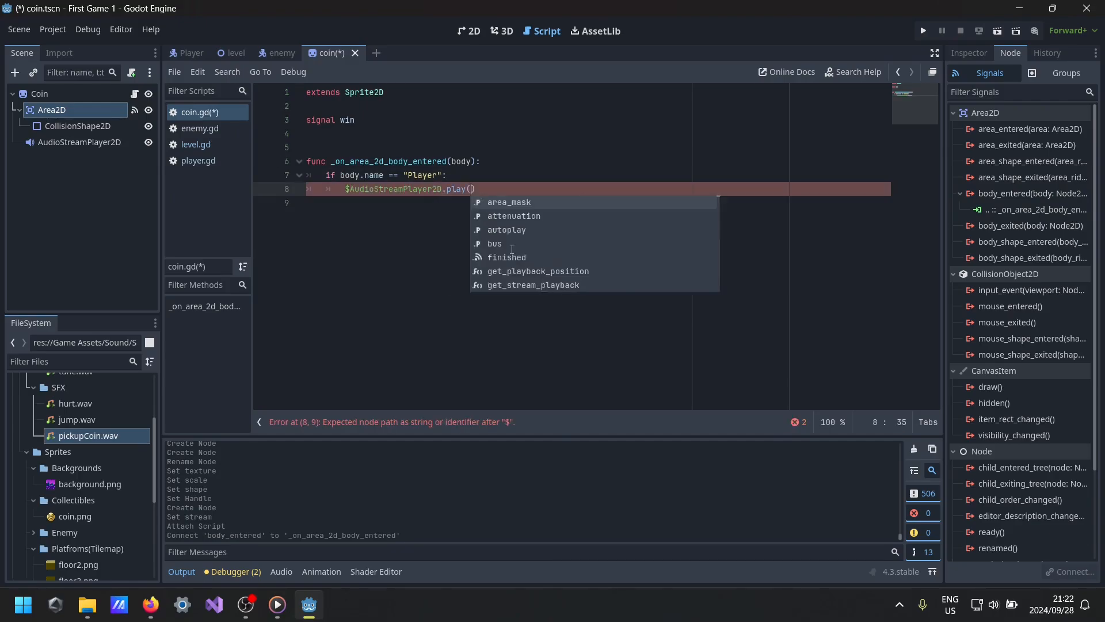
key("Return")
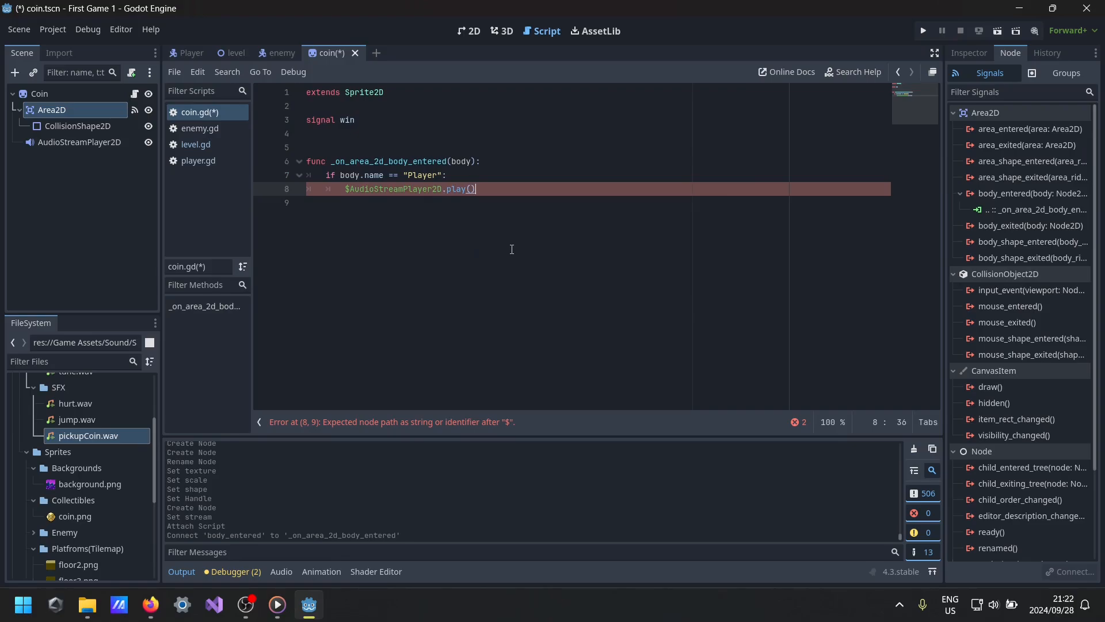
- Add win.emit() after the play call inside the Player check and save the script
key("Return")
type("w")
key("Escape")
key("BackSpace")
type("win.emit()")
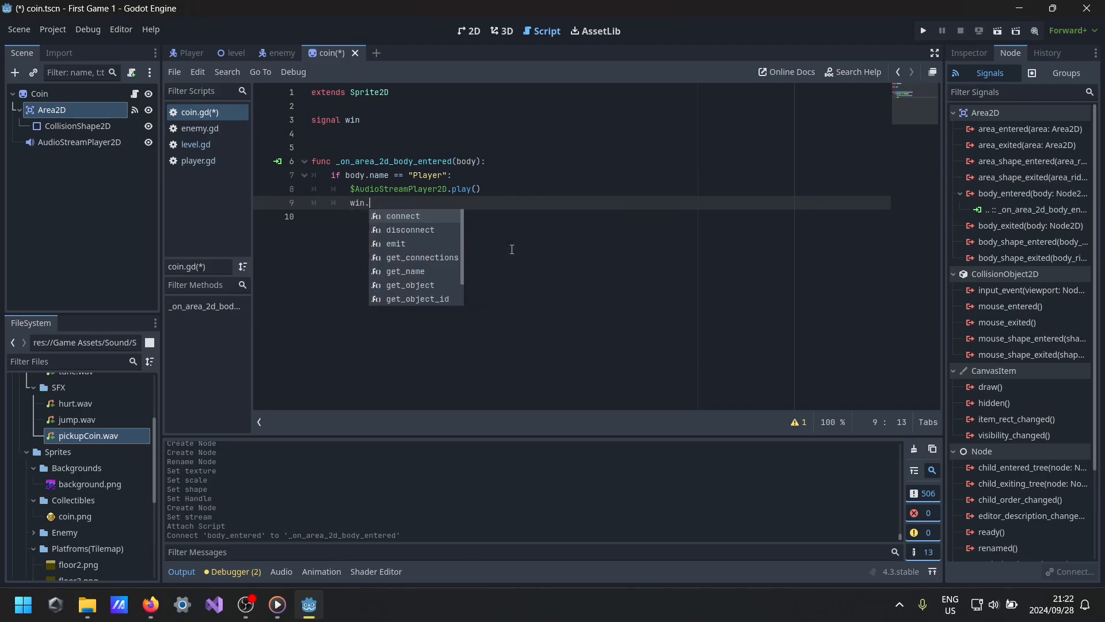
key("ctrl+s")
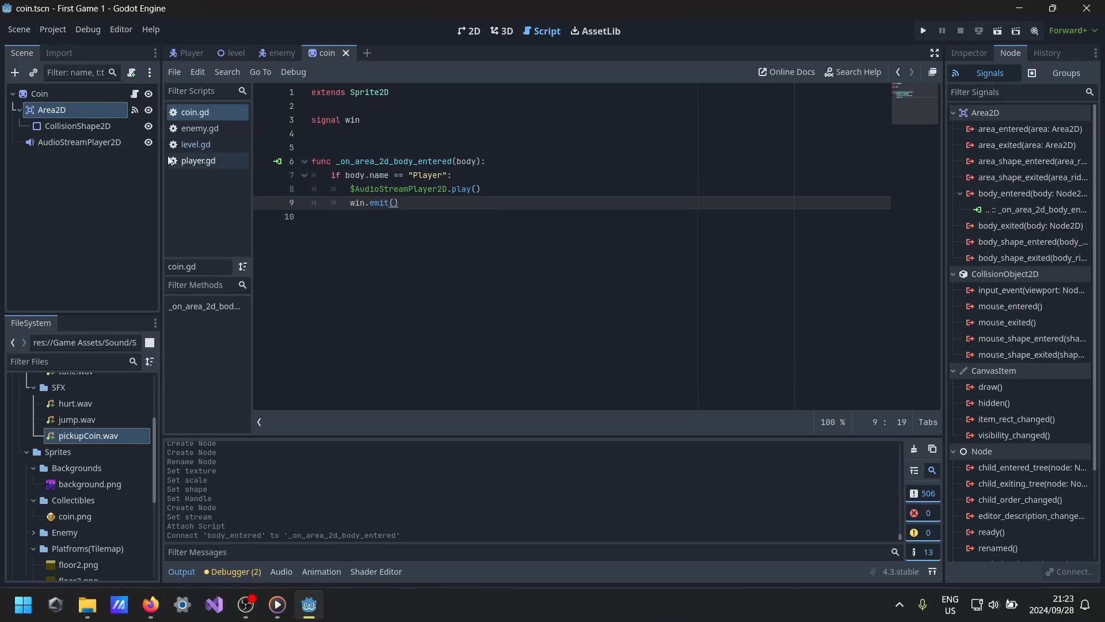
- Connect the AudioStreamPlayer2D's finished signal to the Coin script's _on_audio_stream_player_2d_finished method
left_click(80, 142)
double_click(1013, 130)
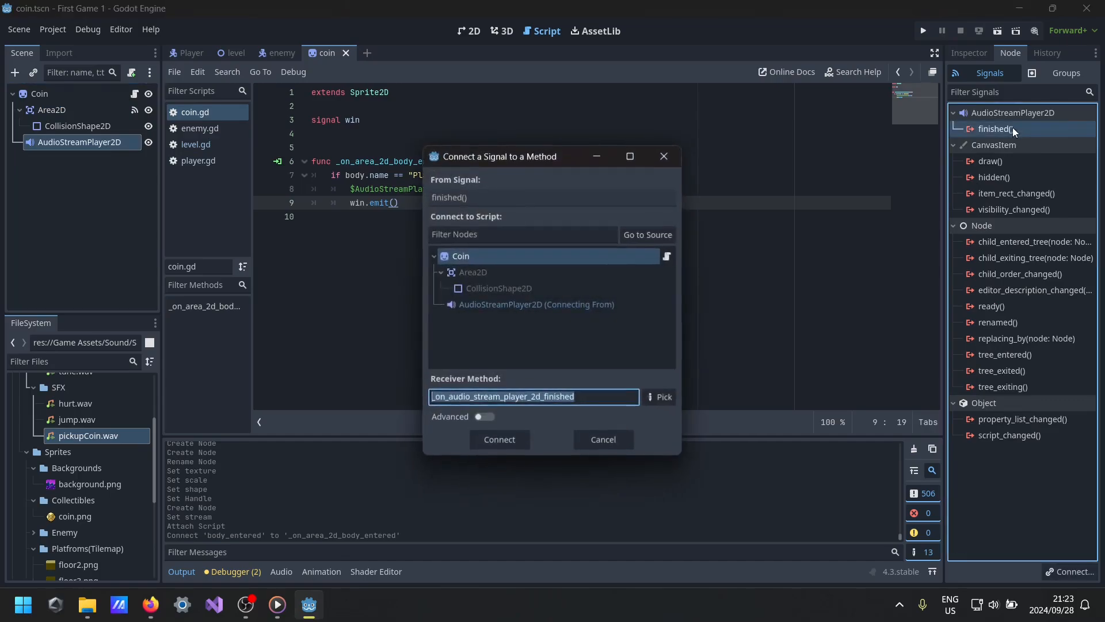
left_click(498, 439)
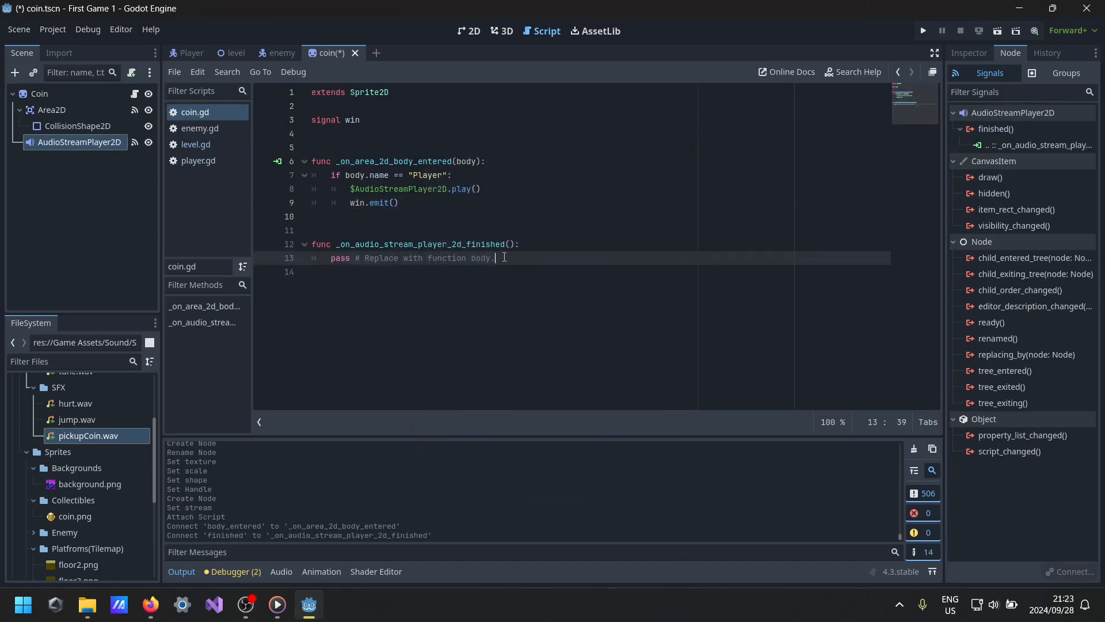
- Delete the placeholder pass statement and its comment from _on_audio_stream_player_2d_finished
left_click_drag(495, 259, 331, 259)
left_click(342, 274)
key("BackSpace")
key("BackSpace")
key("BackSpace")
key("BackSpace")
key("BackSpace")
key("BackSpace")
key("BackSpace")
key("BackSpace")
key("BackSpace")
key("BackSpace")
key("BackSpace")
key("BackSpace")
key("BackSpace")
key("BackSpace")
key("BackSpace")
key("BackSpace")
key("BackSpace")
key("BackSpace")
key("BackSpace")
key("BackSpace")
key("BackSpace")
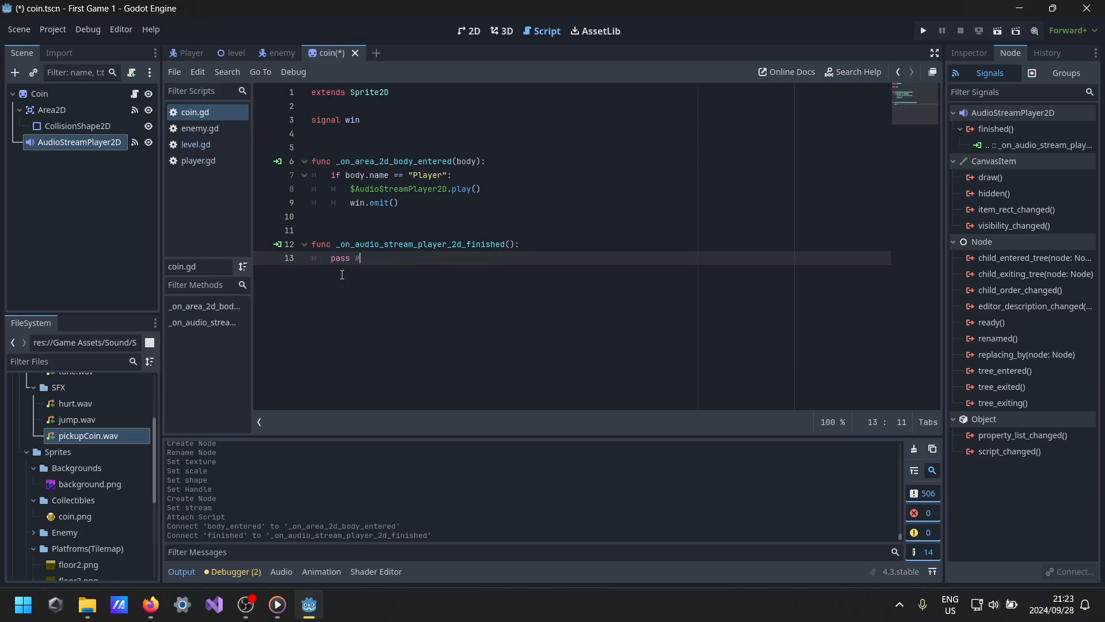
key("BackSpace")
key("BackSpace")
key("BackSpace")
type("get")
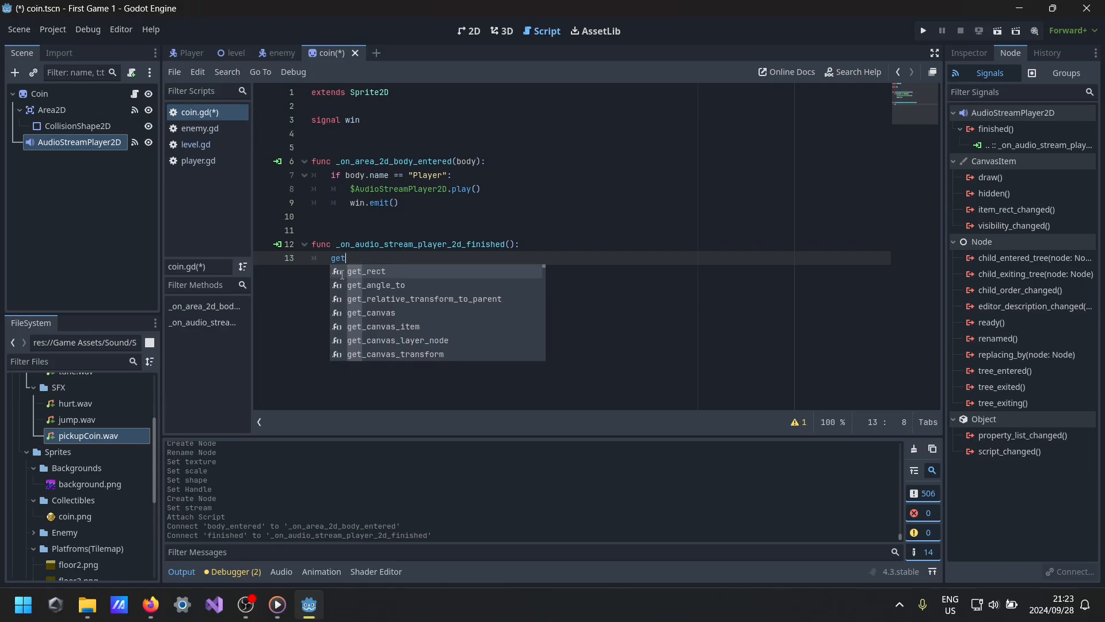
type("_free()")
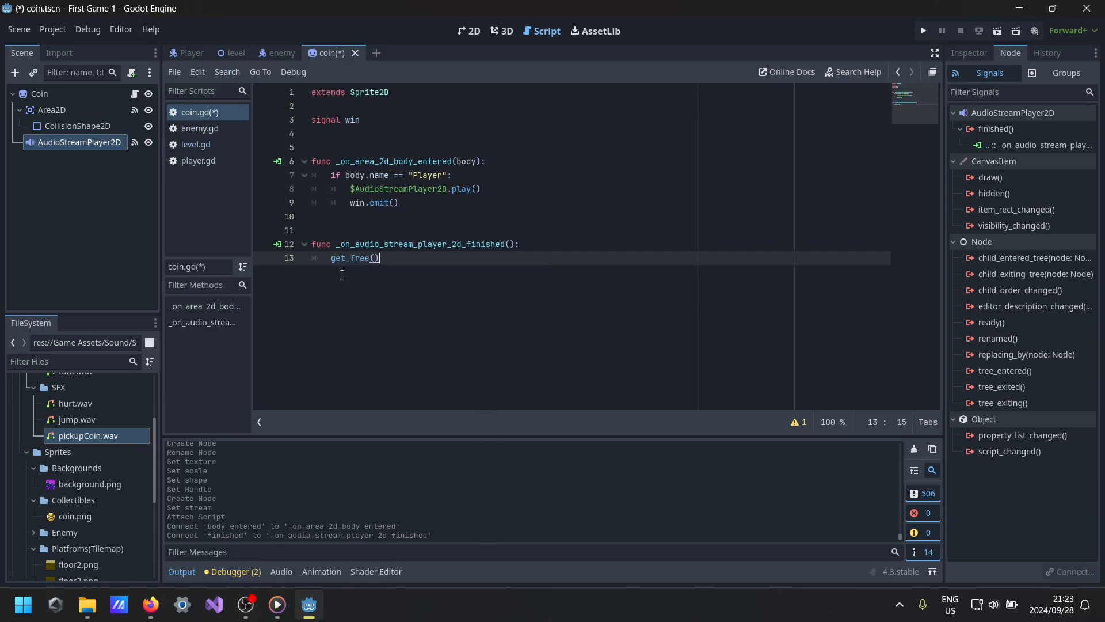
key("BackSpace")
key("BackSpace")
key("BackSpace")
key("BackSpace")
key("BackSpace")
key("BackSpace")
key("BackSpace")
key("BackSpace")
key("BackSpace")
- Call queue_free() in the body of _on_audio_stream_player_2d_finished
type("queue")
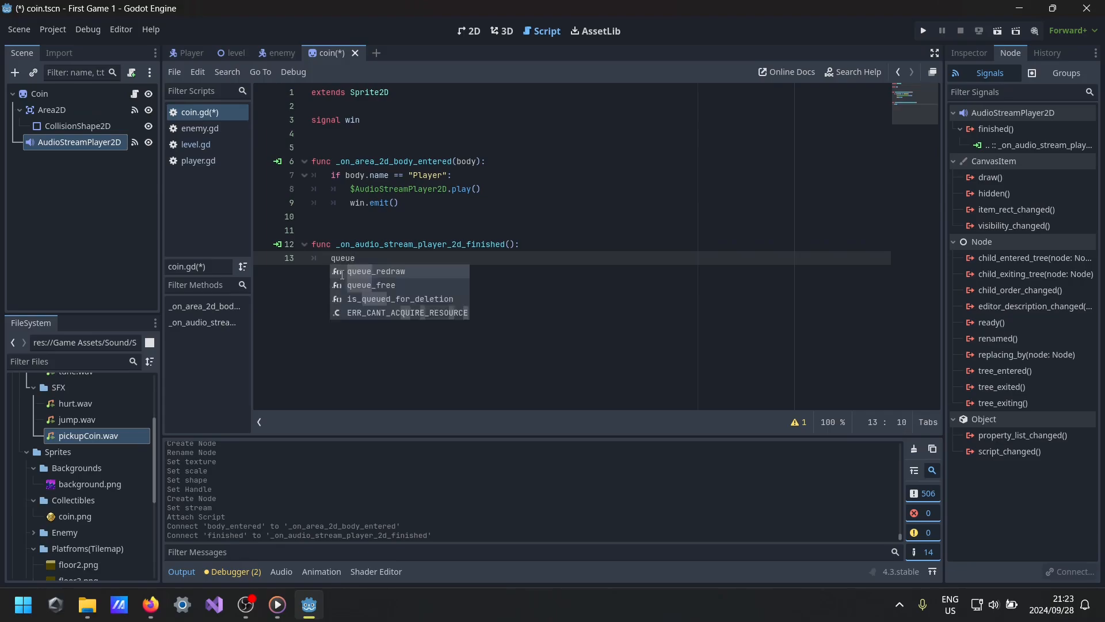
key("Down")
key("Return")
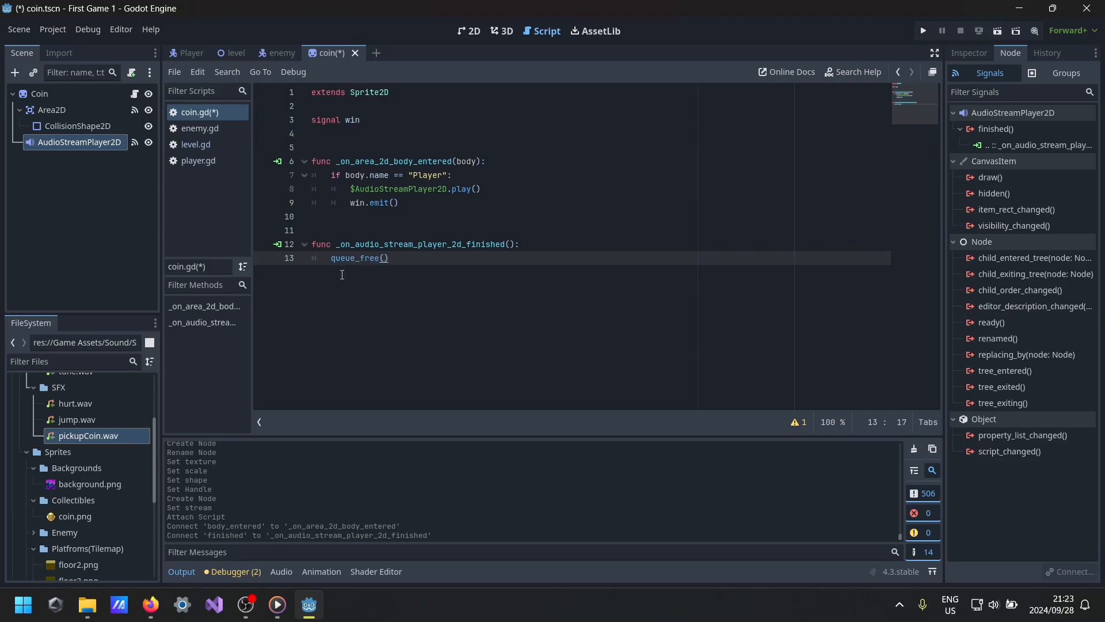
- Save the Coin script, then instantiate Scenes/coin.tscn under Enemy in the level scene, place it above the upper brick platform and save
key("ctrl+s")
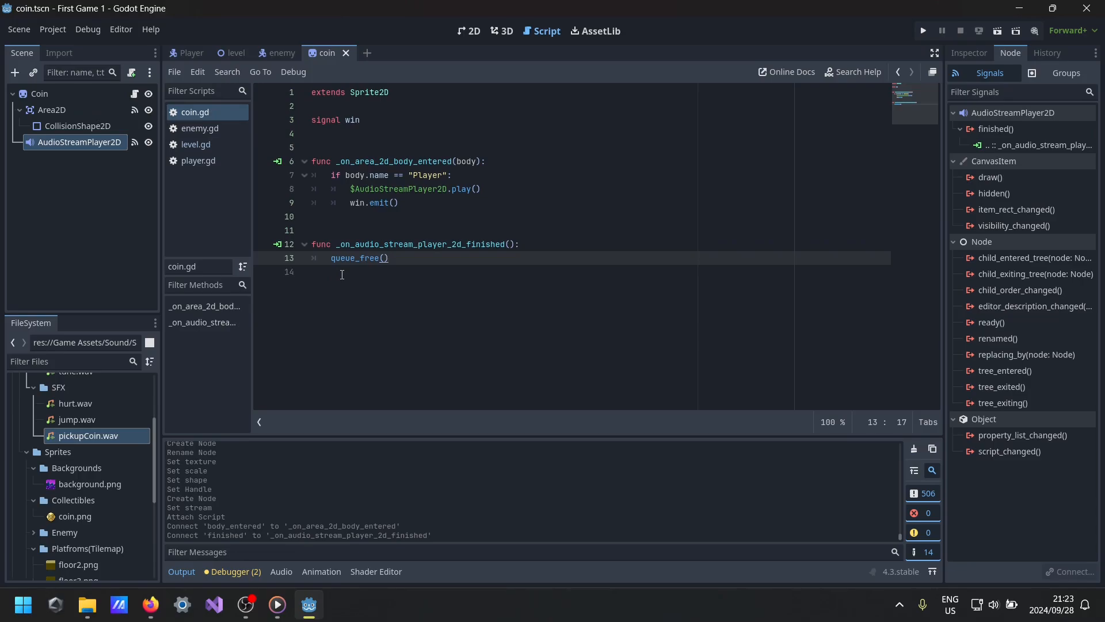
left_click(469, 31)
scroll(529, 258, "down", 4)
left_click(232, 53)
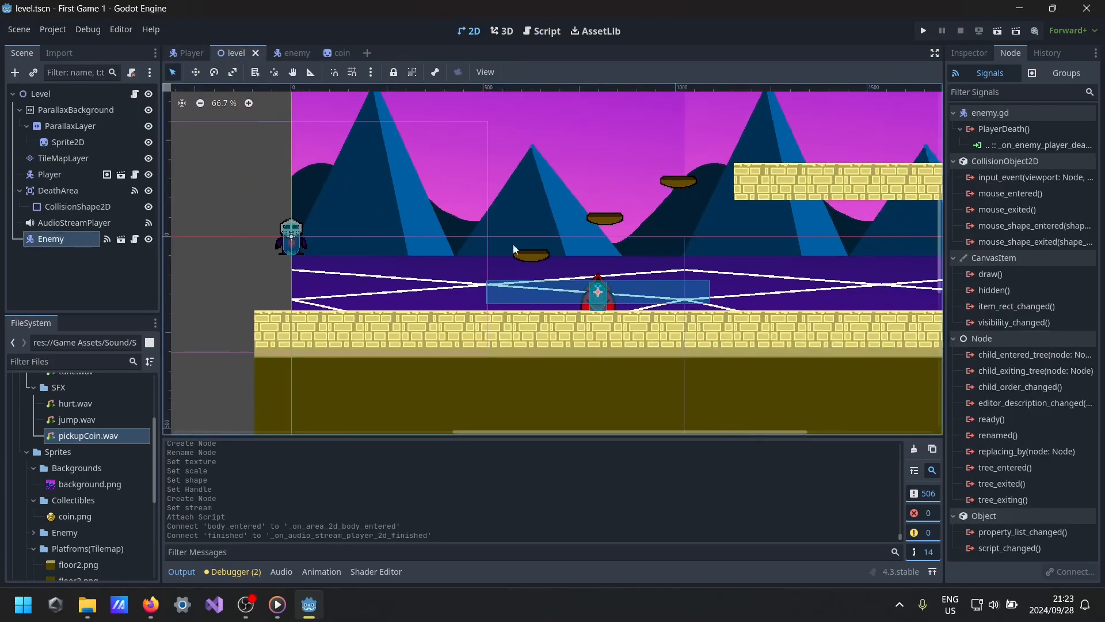
scroll(503, 242, "down", 2)
scroll(241, 236, "up", 1)
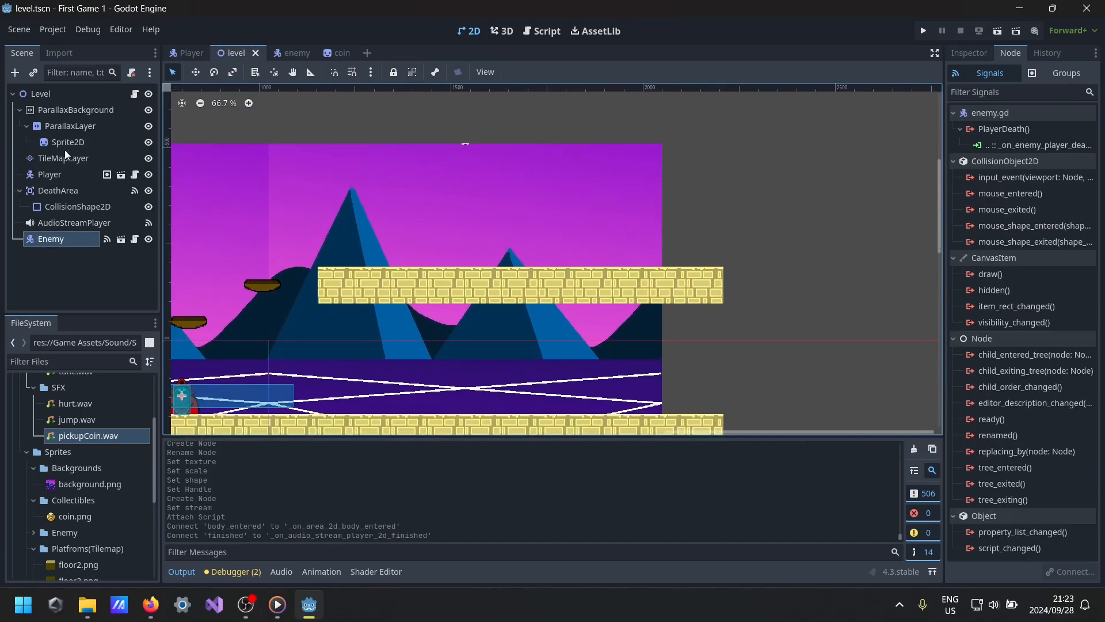
left_click(33, 73)
left_click(435, 285)
left_click(426, 302)
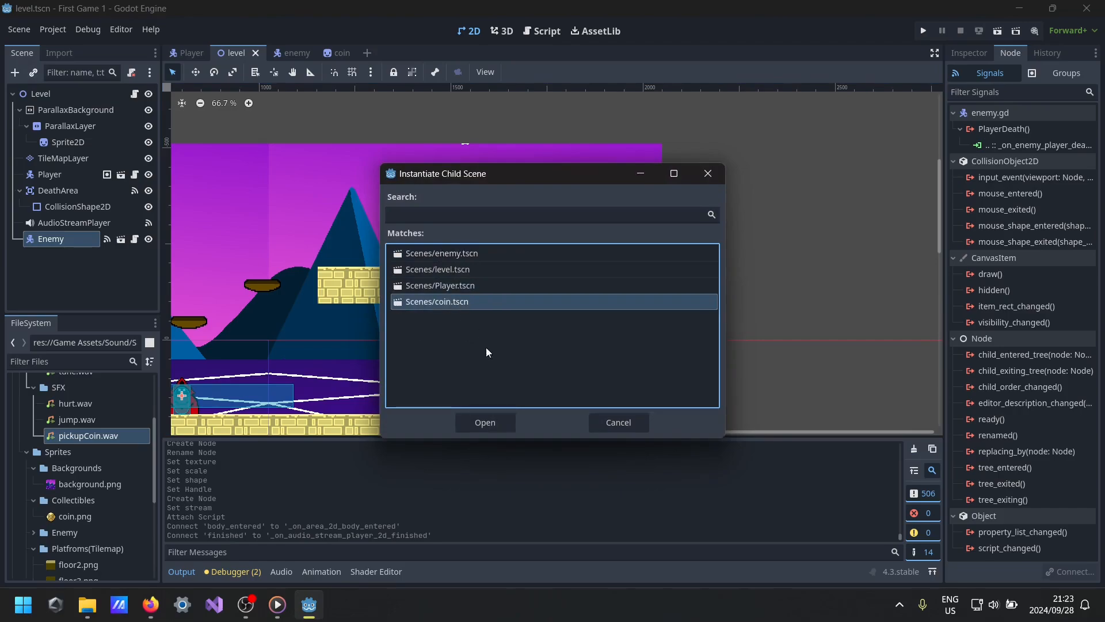
left_click(496, 422)
left_click_drag(192, 392, 613, 208)
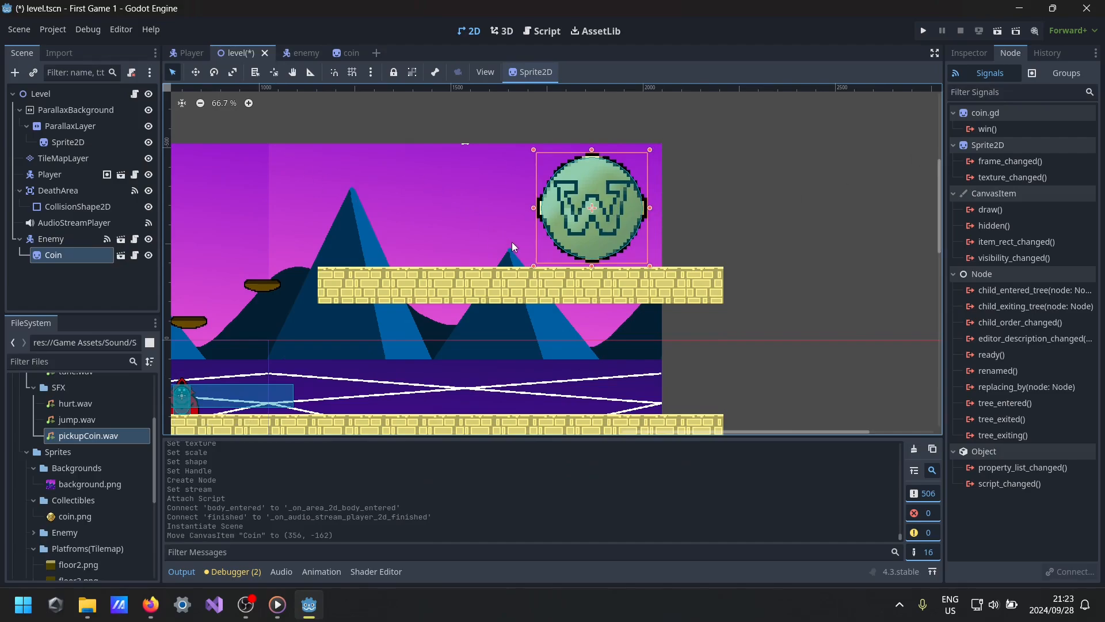
key("ctrl+s")
- Set the Coin instance's scale to 1 and rest it on the upper brick platform near the end of the background, at about (398, -128)
left_click(969, 52)
left_click(1007, 233)
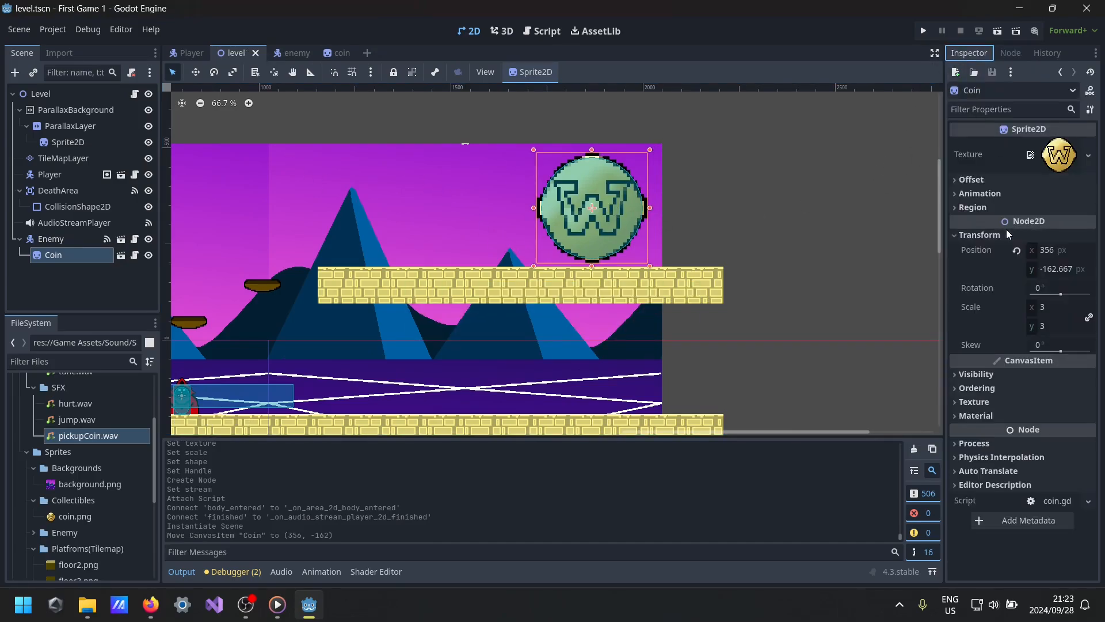
left_click(1053, 308)
type("1")
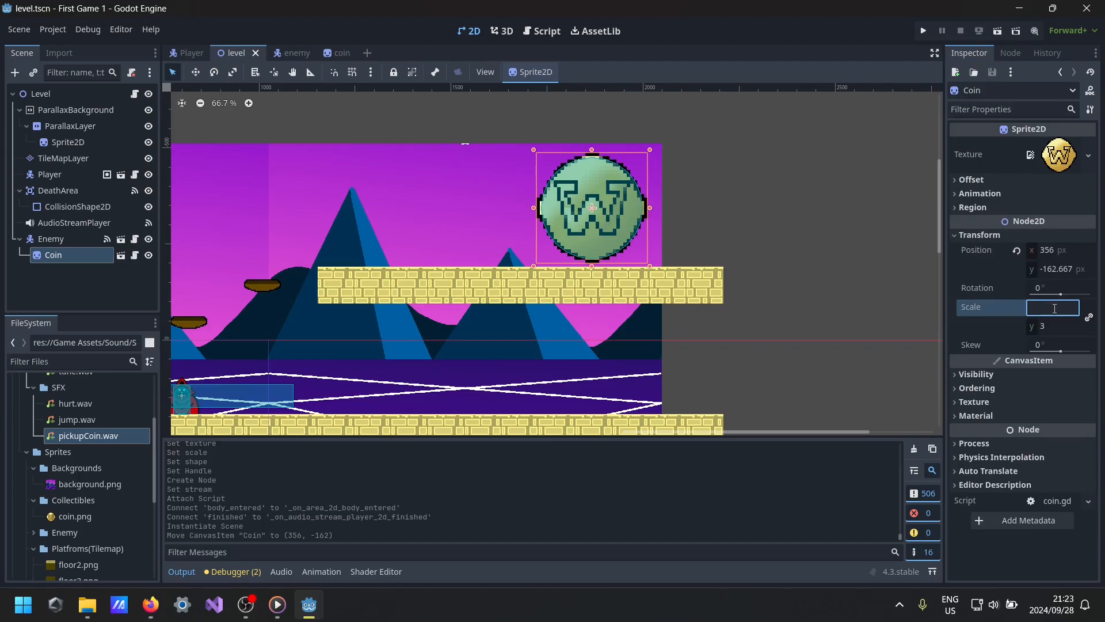
key("Return")
scroll(743, 352, "up", 3)
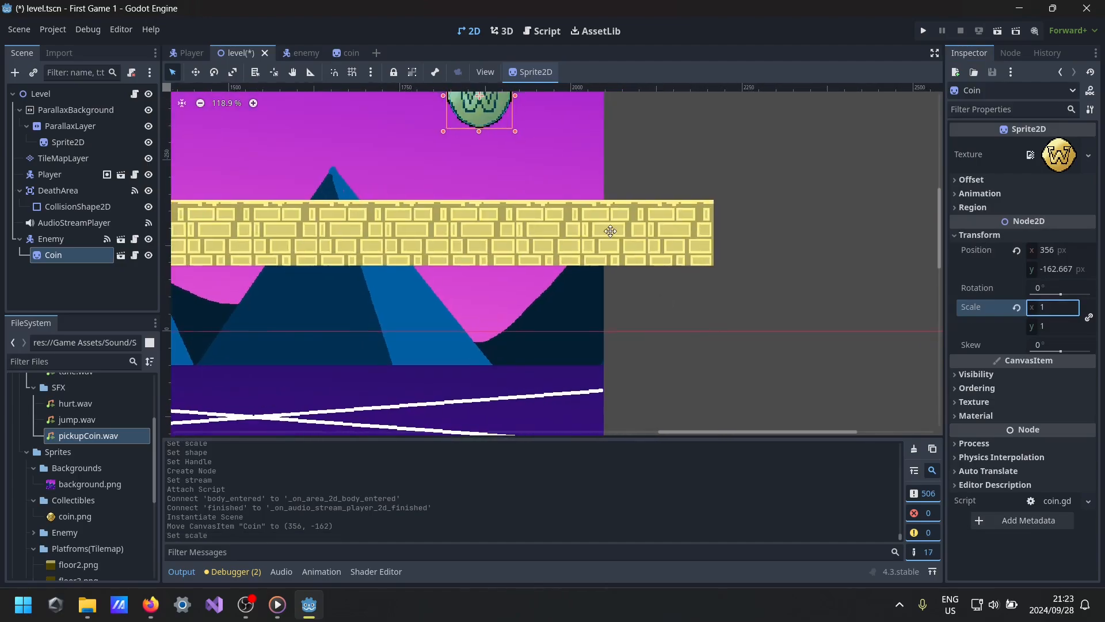
left_click_drag(493, 235, 579, 306)
- Run the project briefly, then play-test the level scene by jumping across the floating platforms to the coin, and close the game
key("F5")
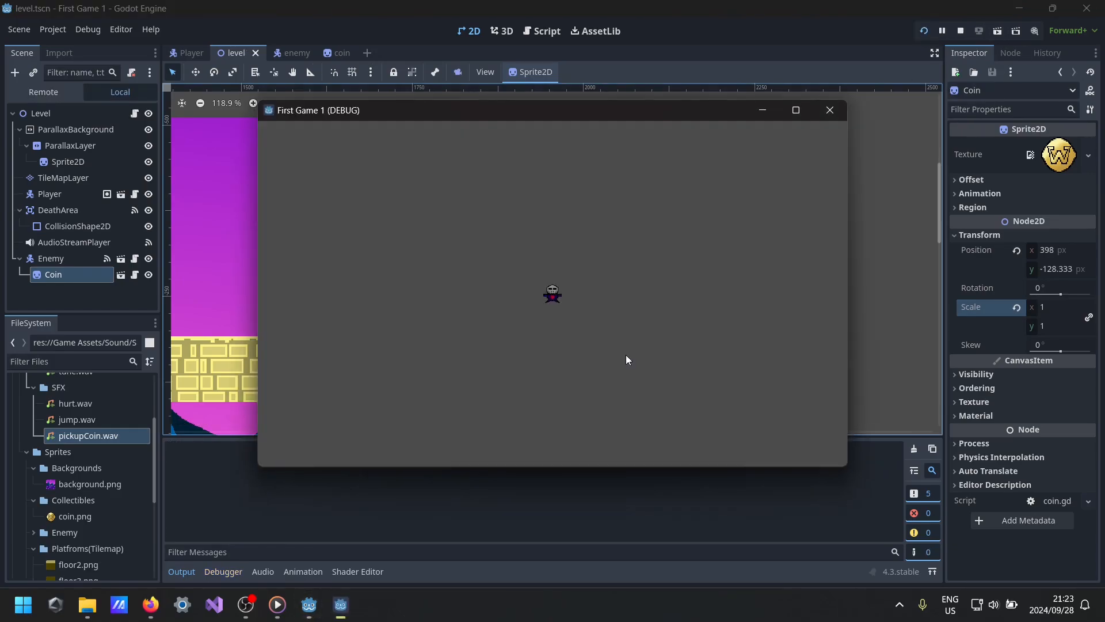
left_click(830, 110)
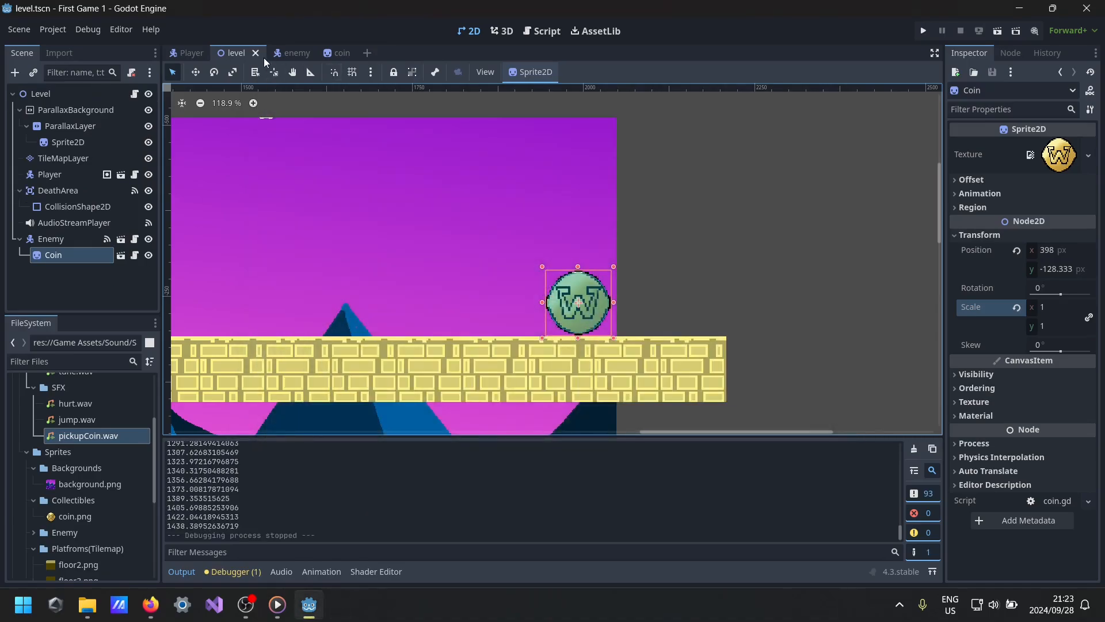
left_click(999, 33)
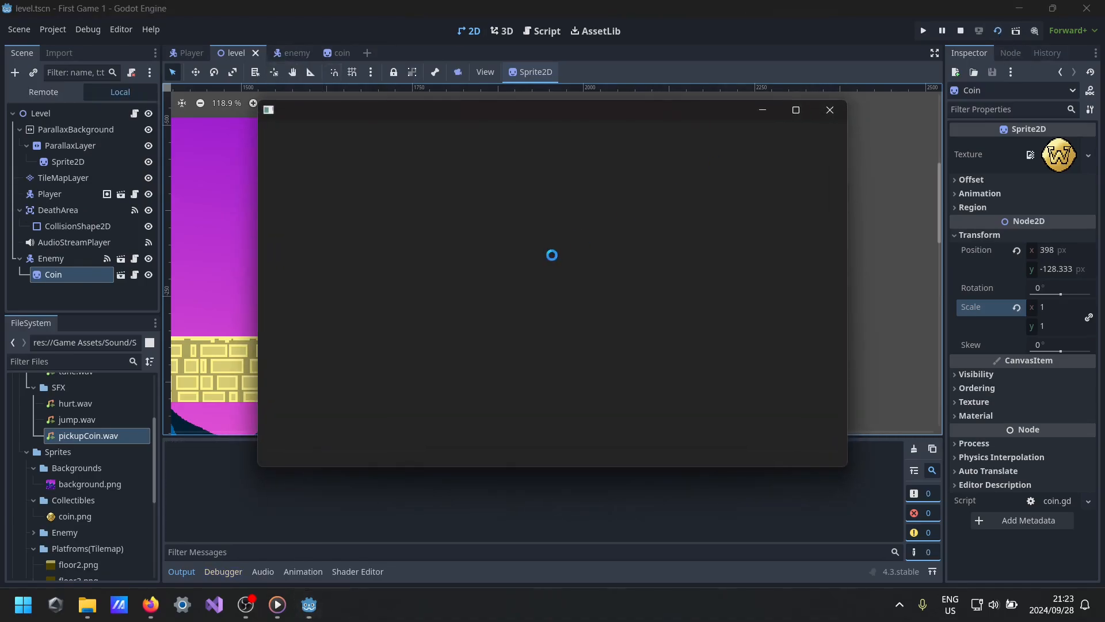
key("d")
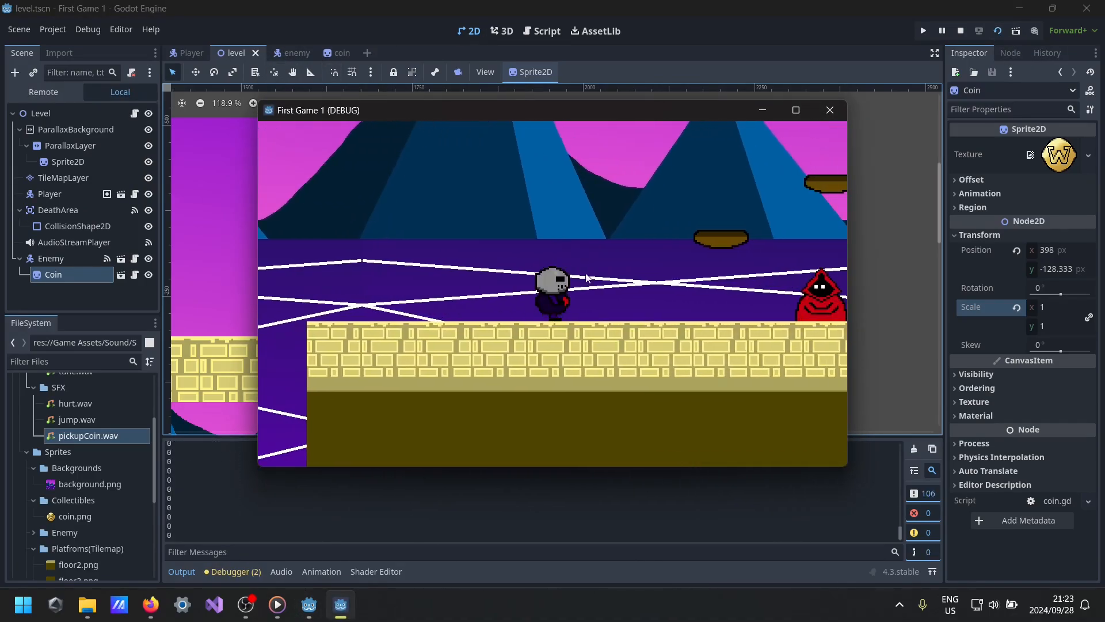
key("space")
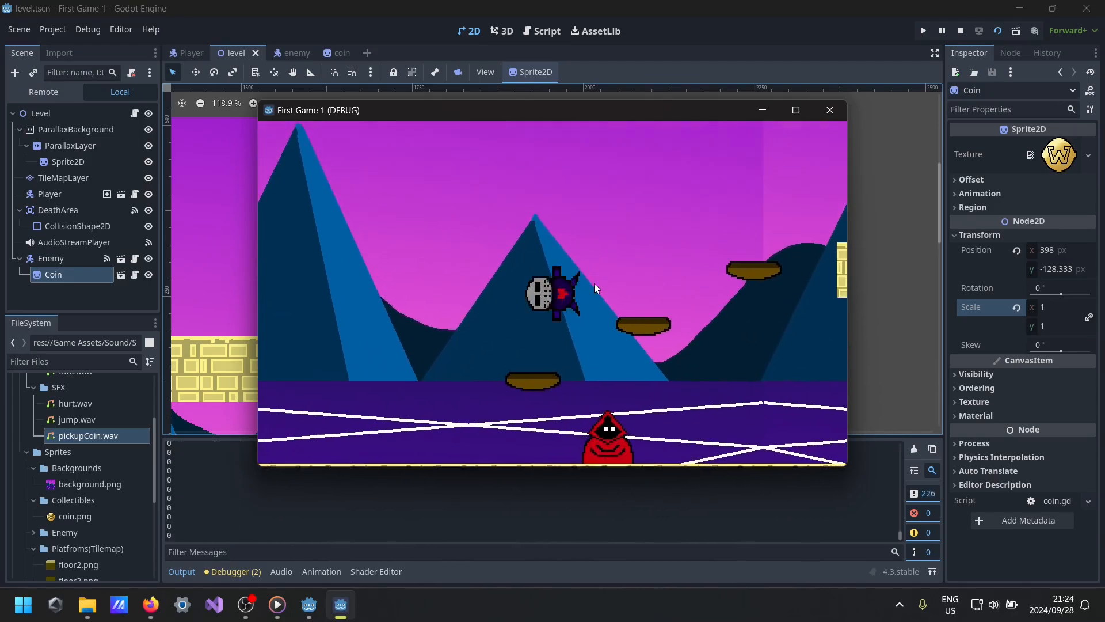
key("space")
key("space")
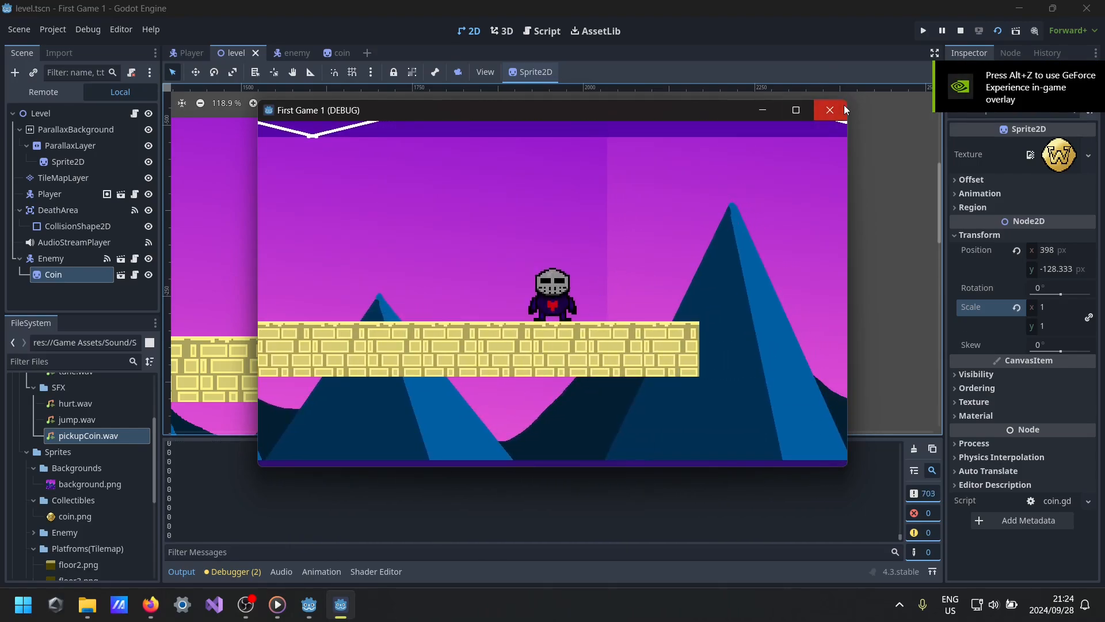
left_click(830, 110)
scroll(368, 320, "down", 4)
scroll(552, 230, "down", 5)
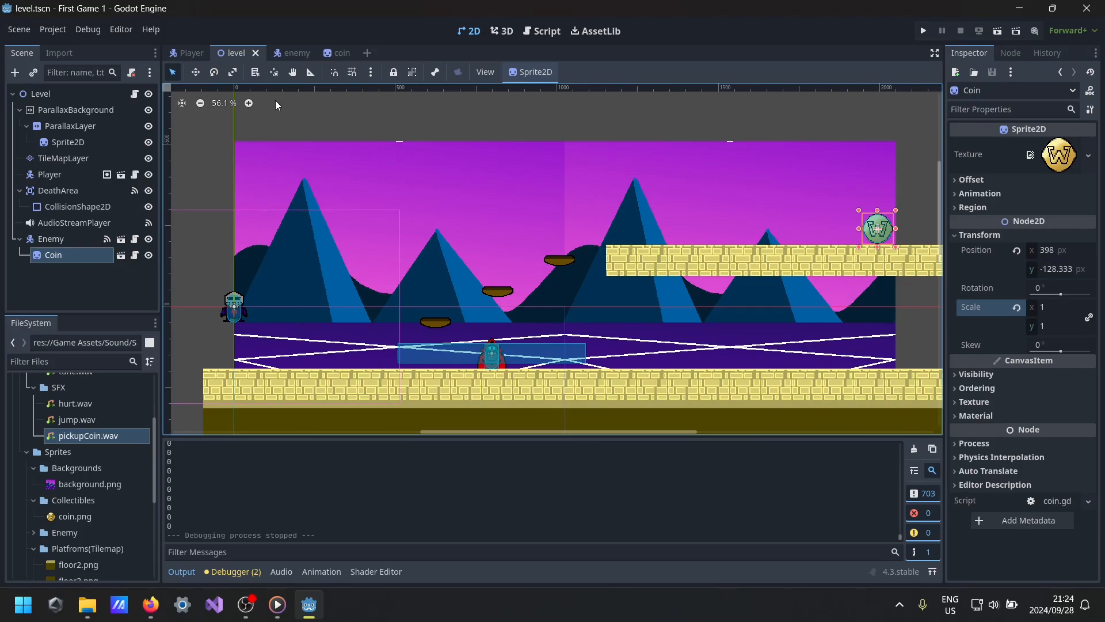
- Create a new scene with a User Interface root node
left_click(366, 53)
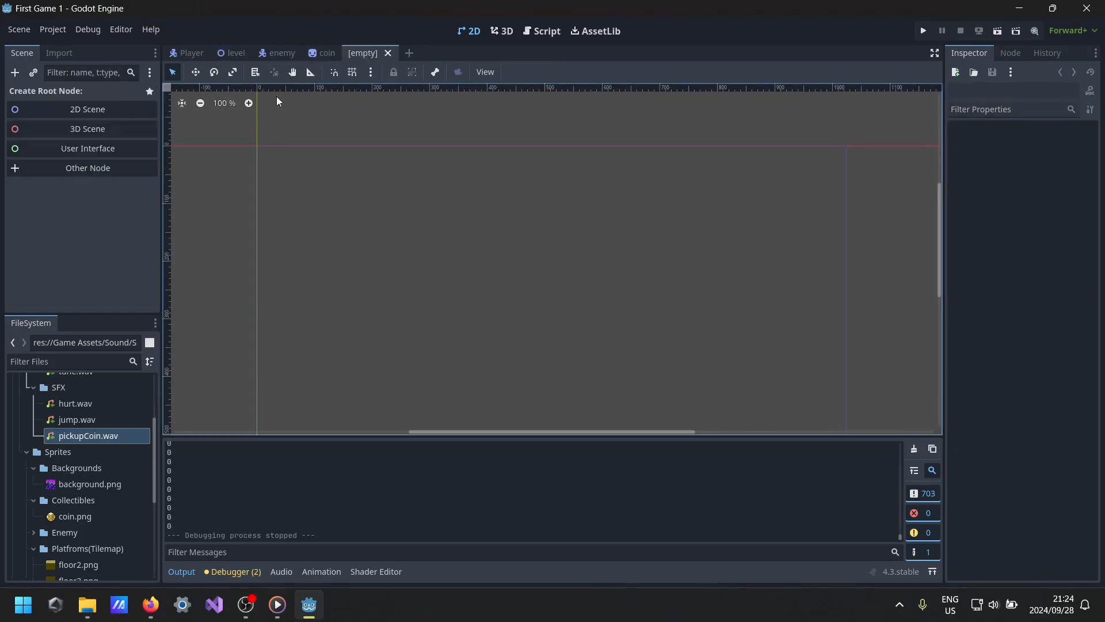
left_click(82, 144)
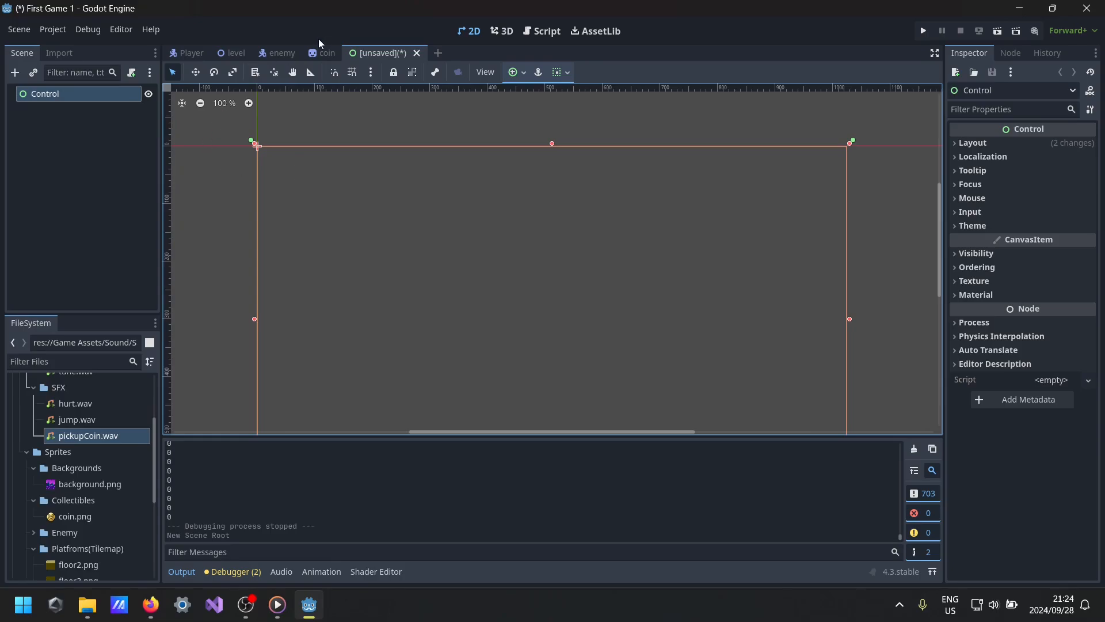
scroll(329, 234, "down", 4)
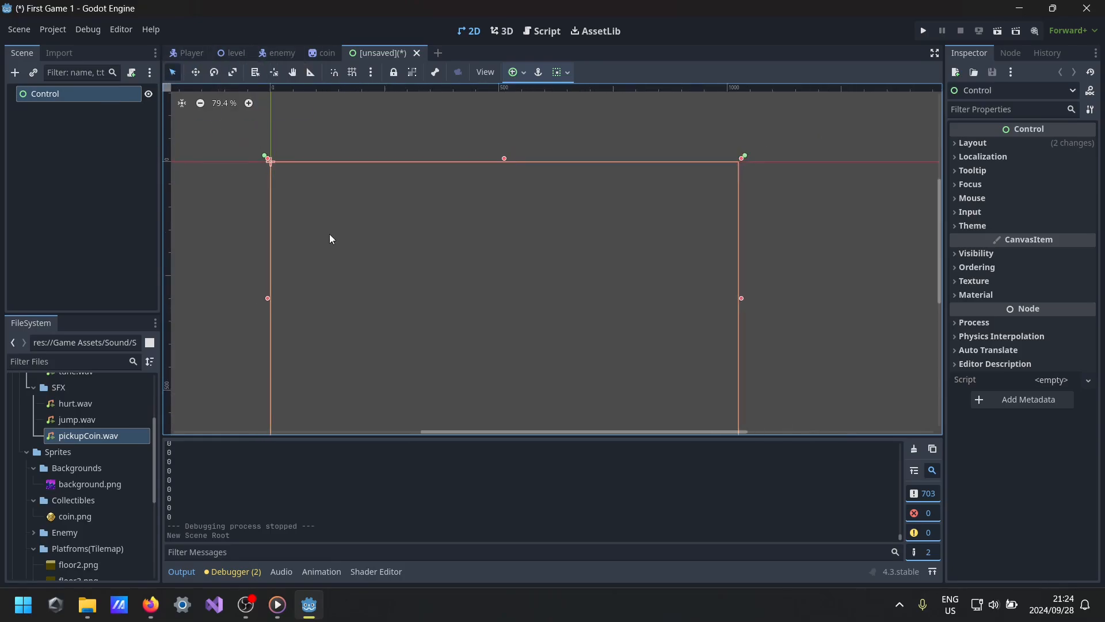
- Rename the new scene's root Control node to WinScreen
left_click(60, 93)
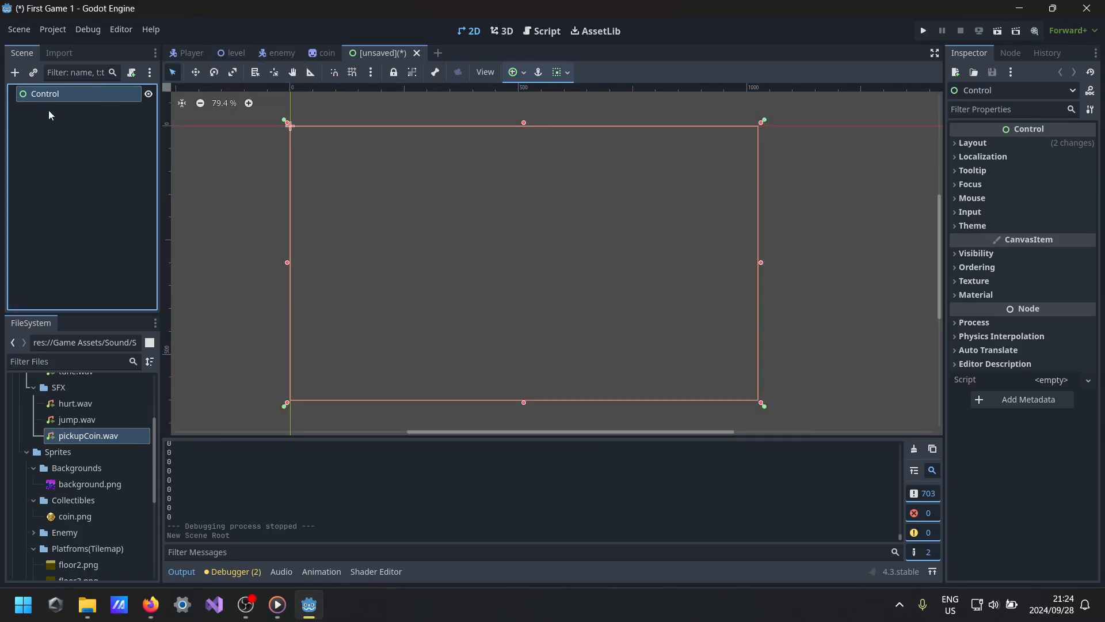
double_click(73, 91)
key("BackSpace")
key("BackSpace")
key("BackSpace")
key("BackSpace")
key("BackSpace")
key("BackSpace")
key("BackSpace")
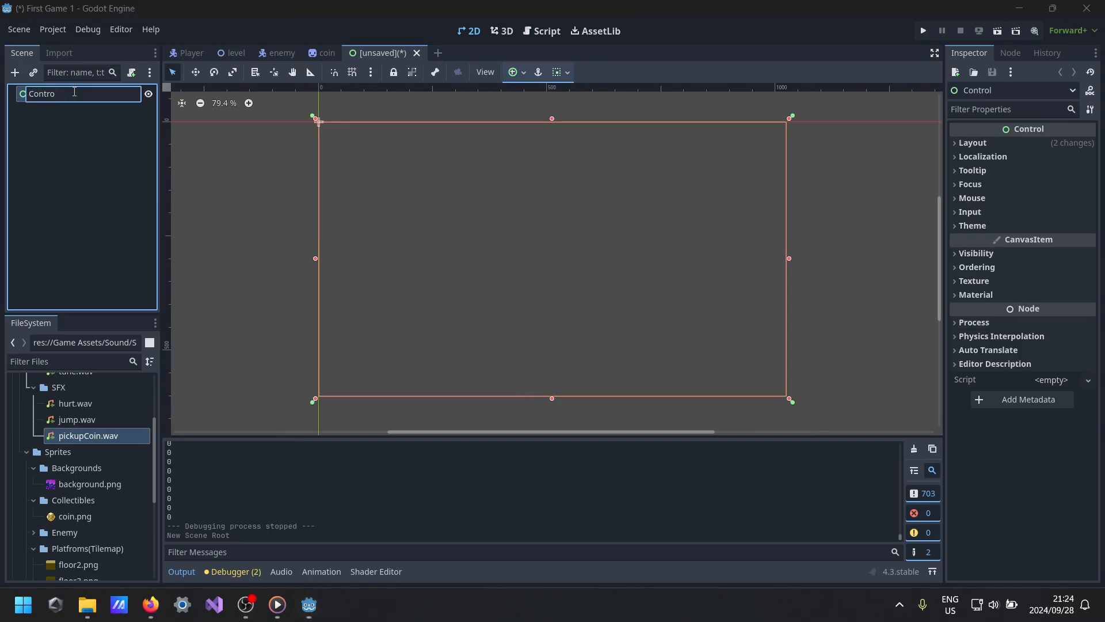
type("Sc")
key("BackSpace")
key("BackSpace")
type("WinScreen")
key("Return")
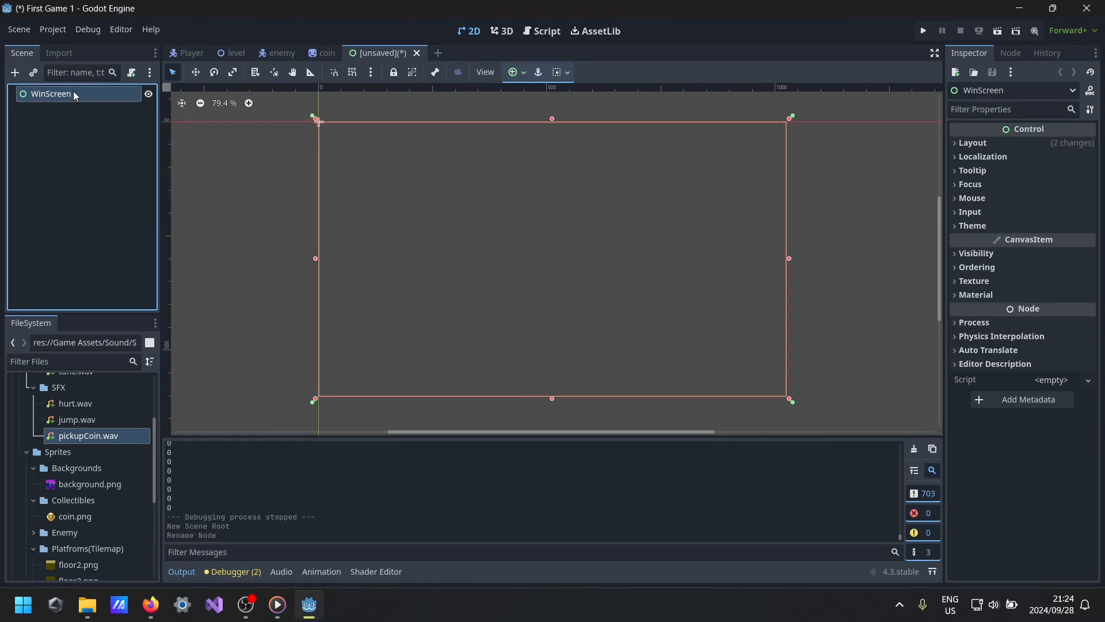
- Add a Label node under WinScreen and move it near the middle of the screen area, at about (506, 303)
left_click(15, 73)
type("Label")
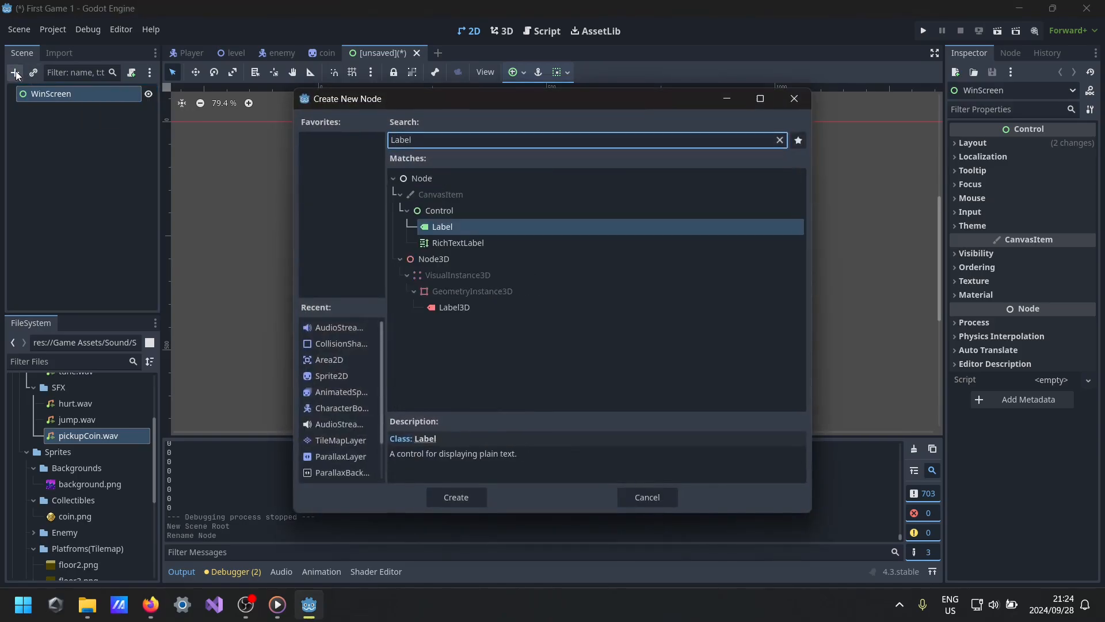
key("Return")
scroll(308, 115, "up", 2)
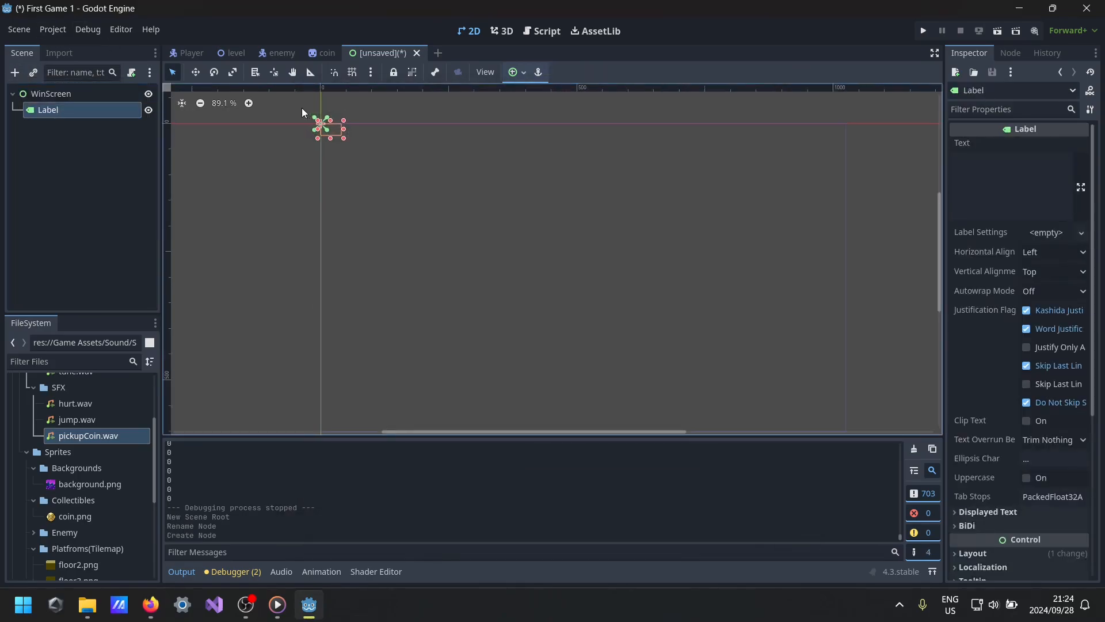
left_click_drag(343, 144, 623, 309)
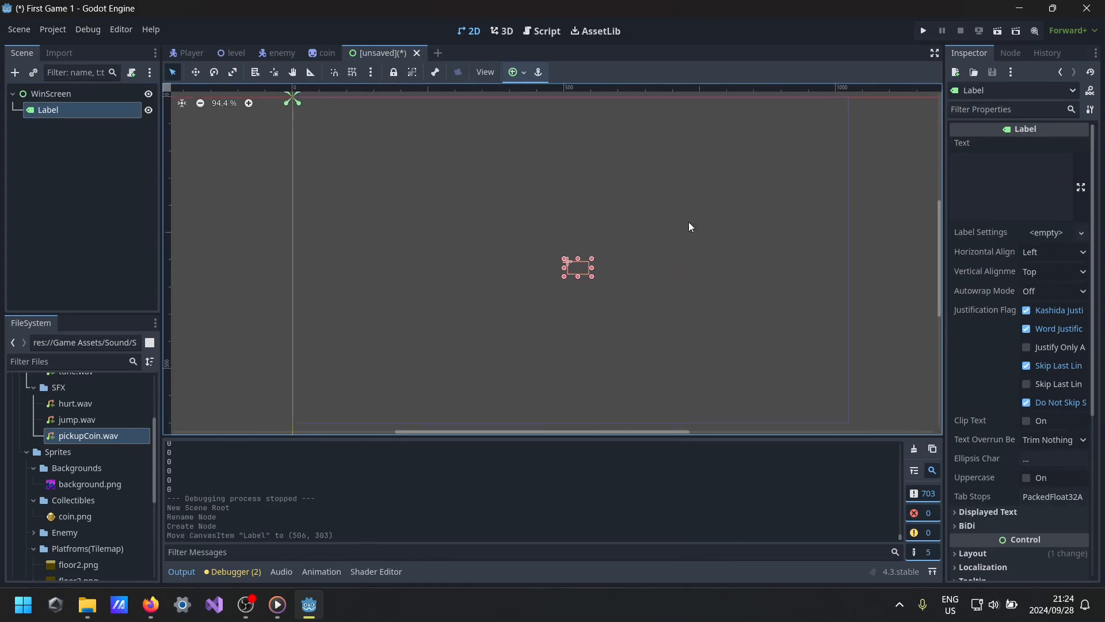
- Set the Label's text to "Win"
left_click(1019, 193)
type("Win")
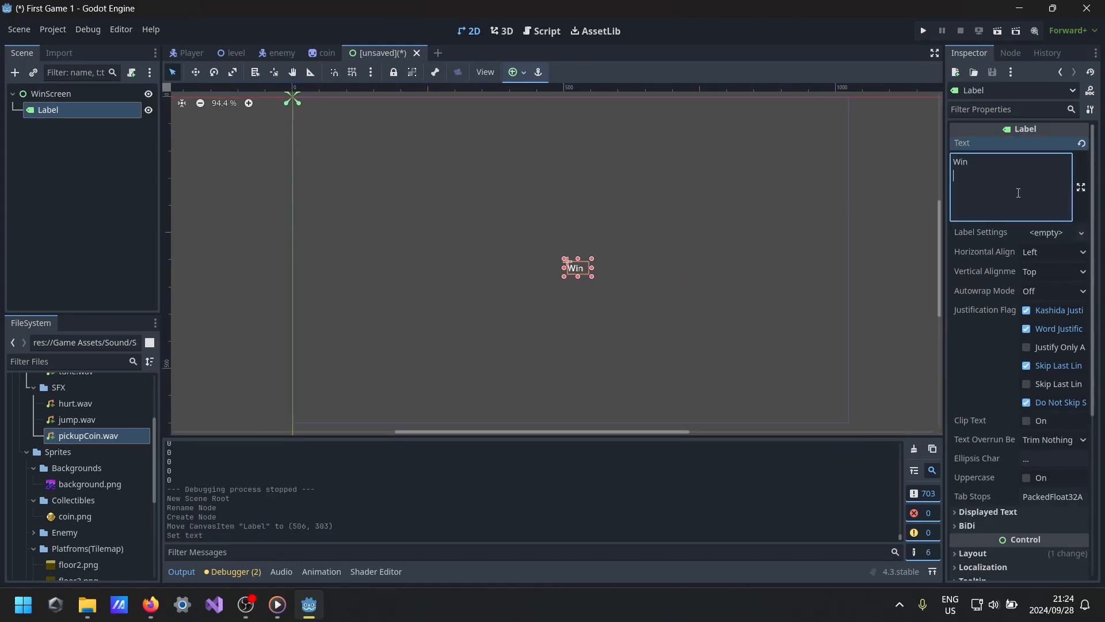
key("BackSpace")
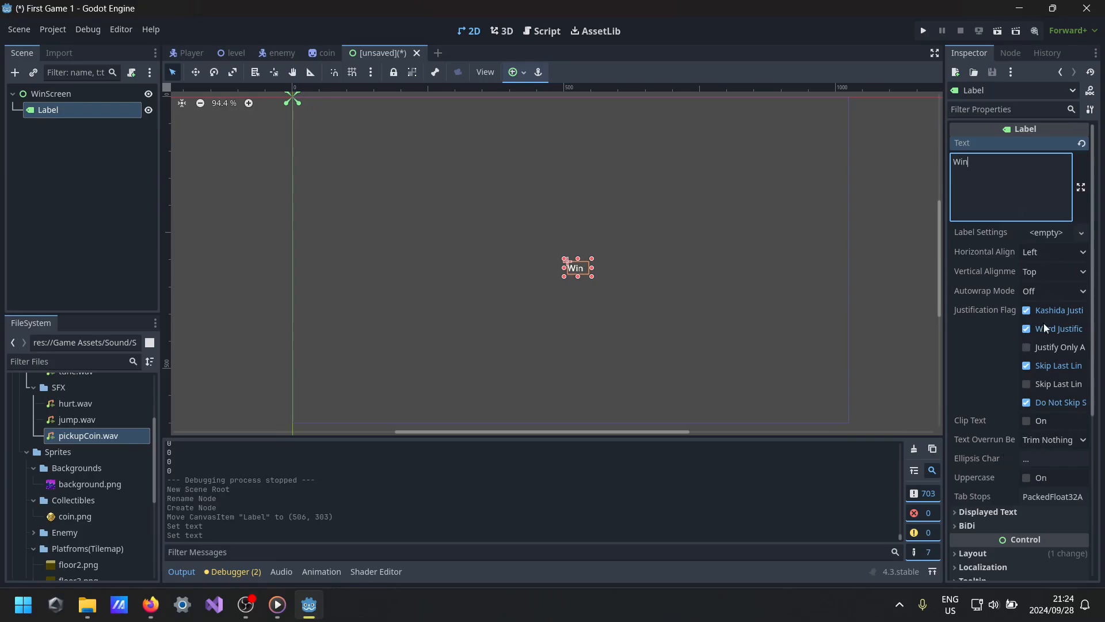
- Assign a new LabelSettings resource to the Label and delete the stray plus sign from its text
scroll(1045, 337, "down", 3)
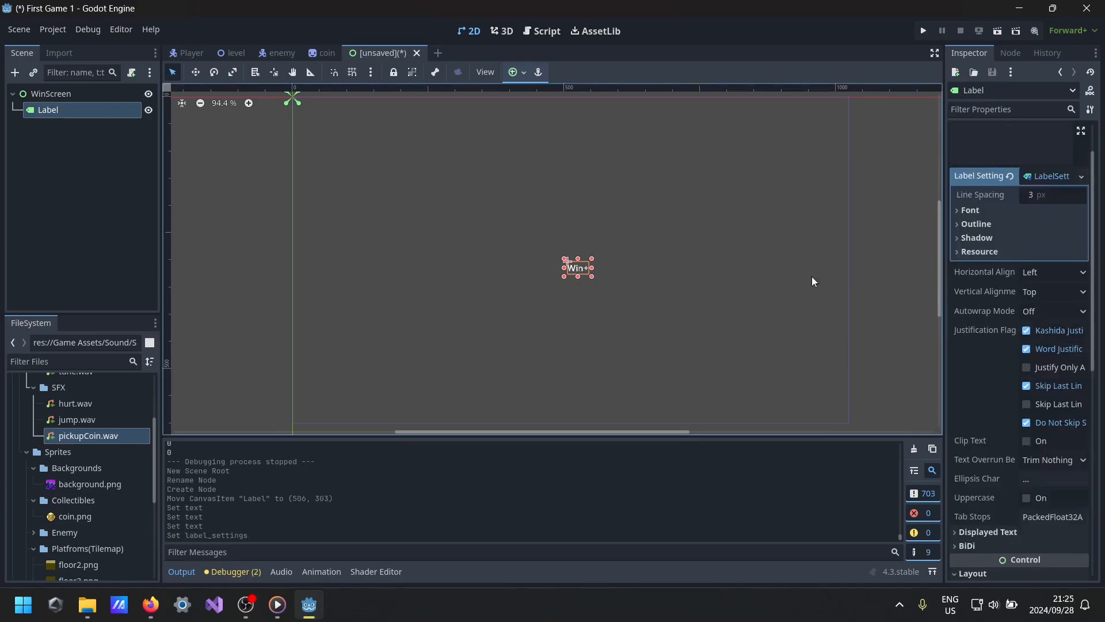
scroll(989, 219, "up", 2)
key("BackSpace")
- Set the font size in the Label's LabelSettings to 40 px
left_click(1051, 235)
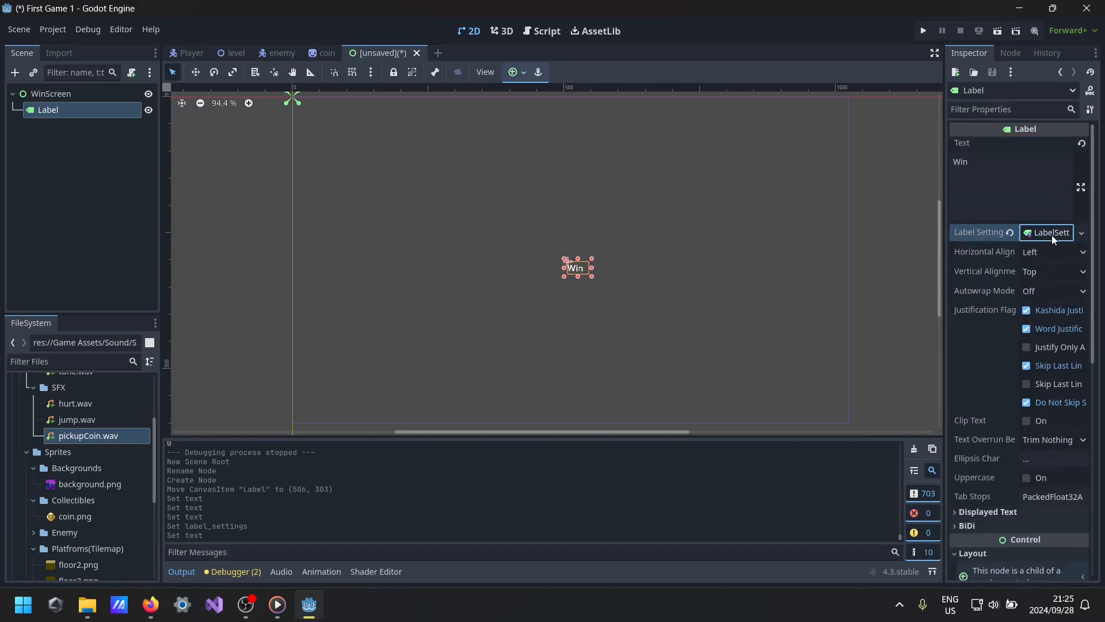
left_click(1052, 235)
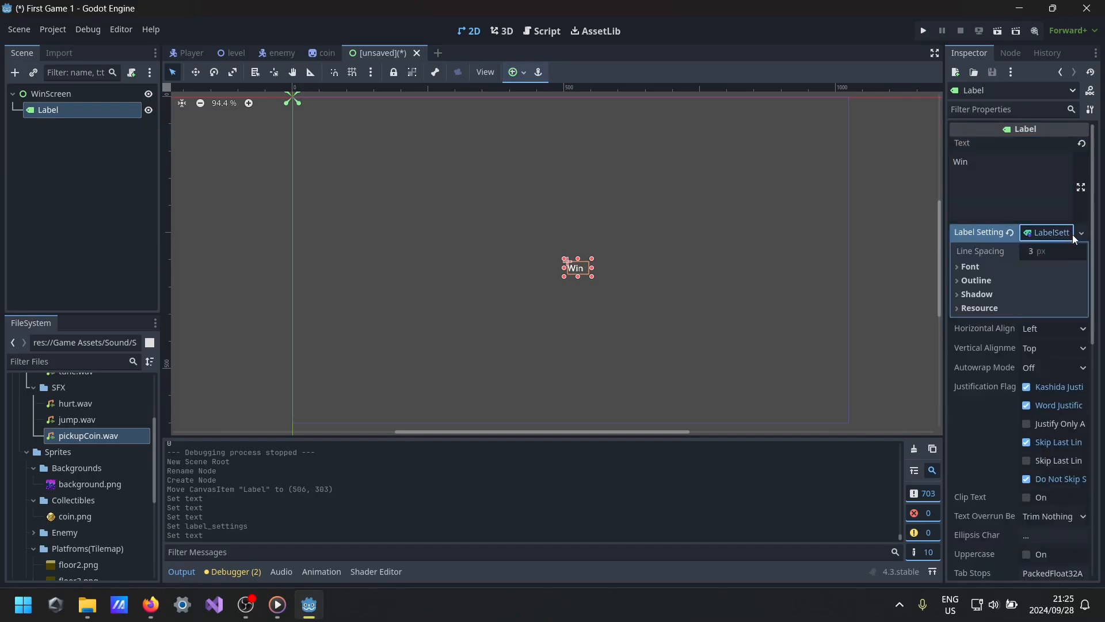
left_click(995, 268)
left_click(1079, 297)
left_click(1079, 297)
left_click(1080, 297)
left_click(1080, 297)
left_click(1080, 297)
left_click(1079, 297)
left_click(1079, 297)
left_click(1079, 297)
left_click(1080, 297)
left_click(1079, 297)
left_click(1079, 297)
left_click(1079, 297)
left_click(1079, 297)
left_click(1041, 301)
type("40")
key("Return")
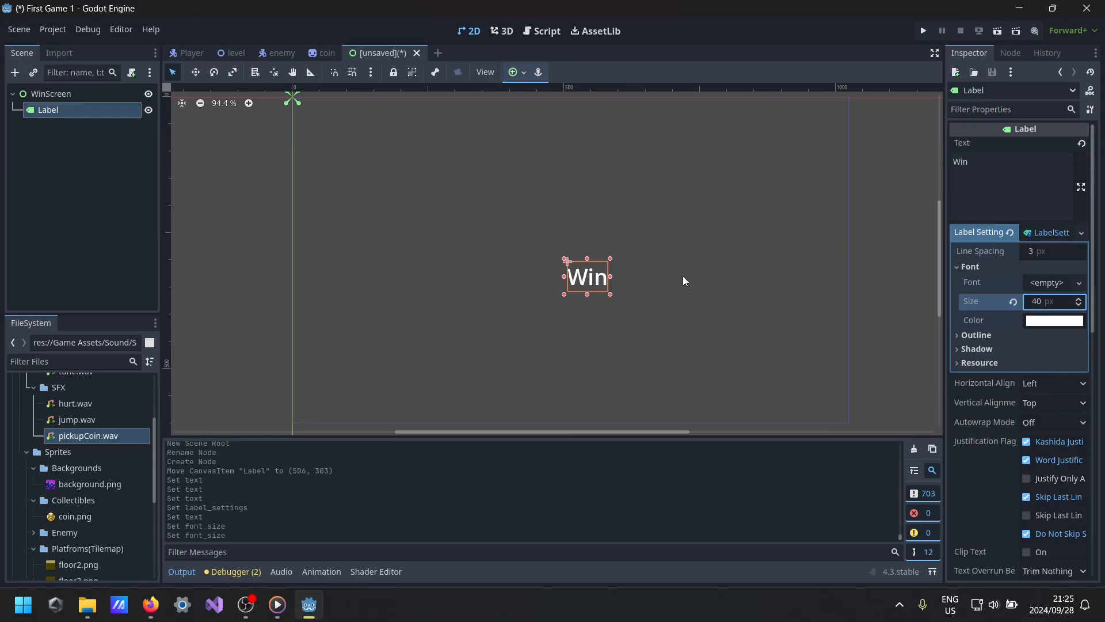
- Move the Label to about (477, 278) and centre it on the screen with the Center anchor preset
left_click_drag(580, 281, 566, 267)
left_click(514, 72)
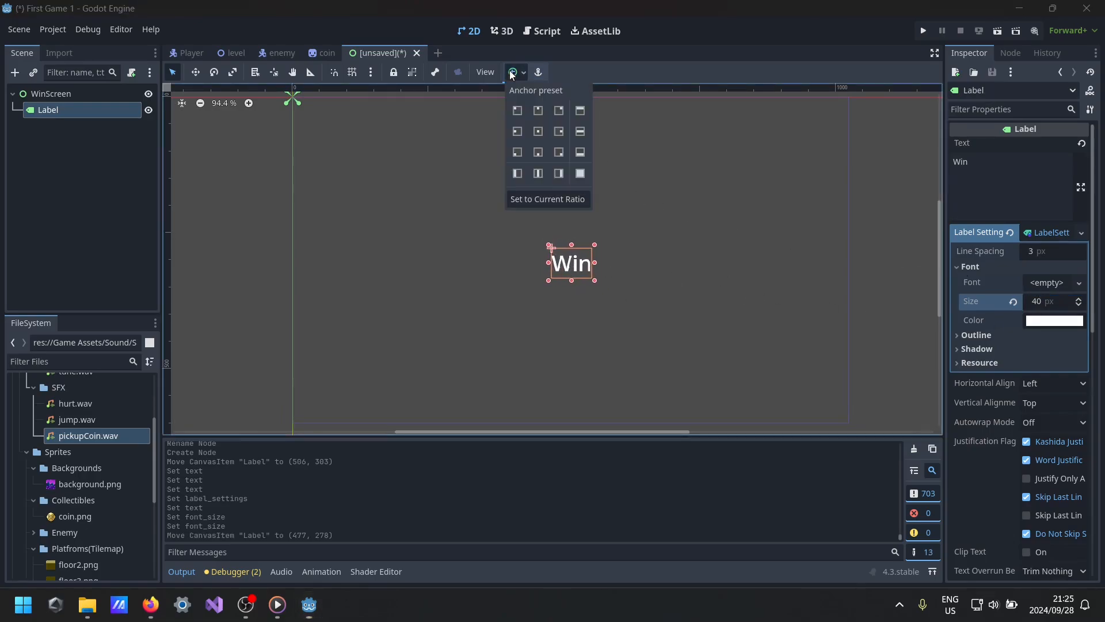
left_click(538, 131)
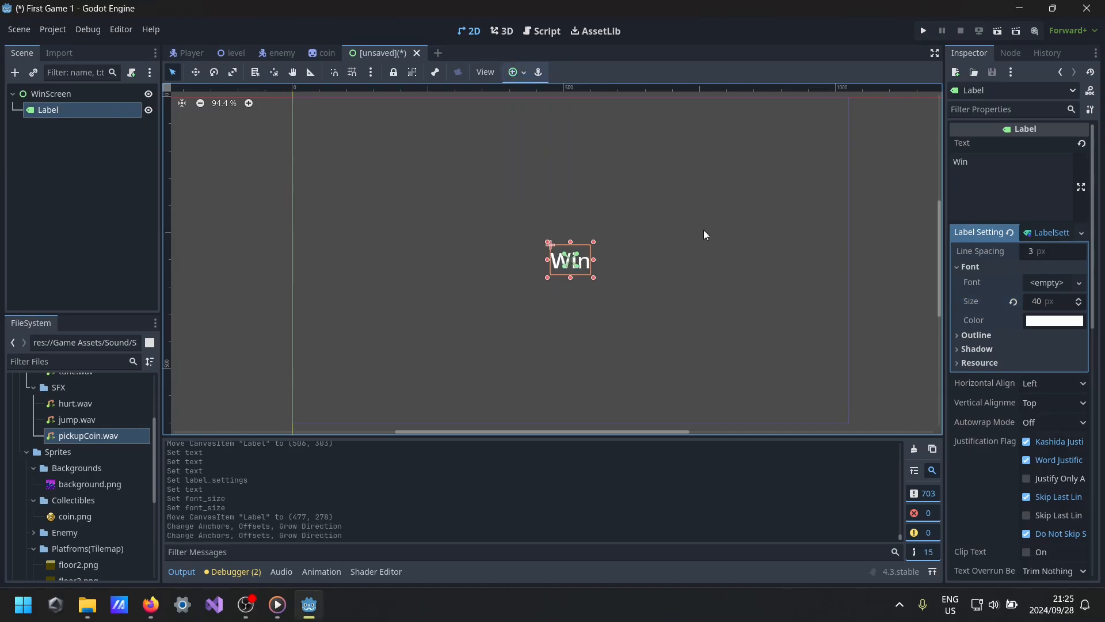
- Change the Label's font color to violet-blue, hex 5c00ff
left_click(1055, 320)
left_click_drag(1049, 229, 945, 224)
mouse_move(1003, 203)
left_mouse_down()
mouse_move(969, 200)
mouse_move(983, 201)
left_mouse_up()
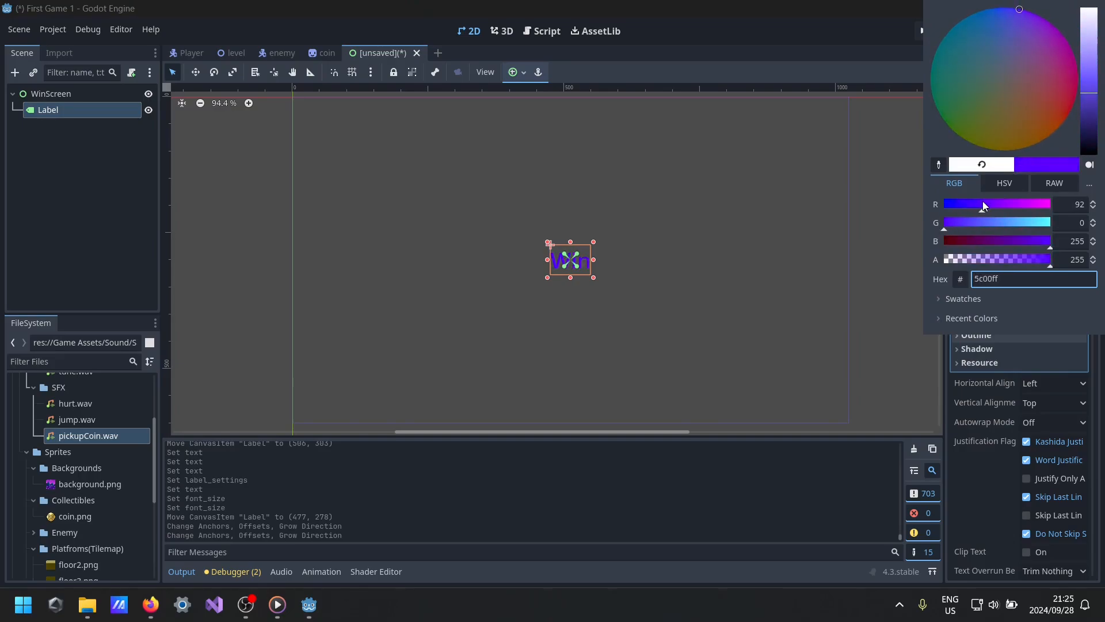
left_click(920, 323)
scroll(998, 363, "down", 5)
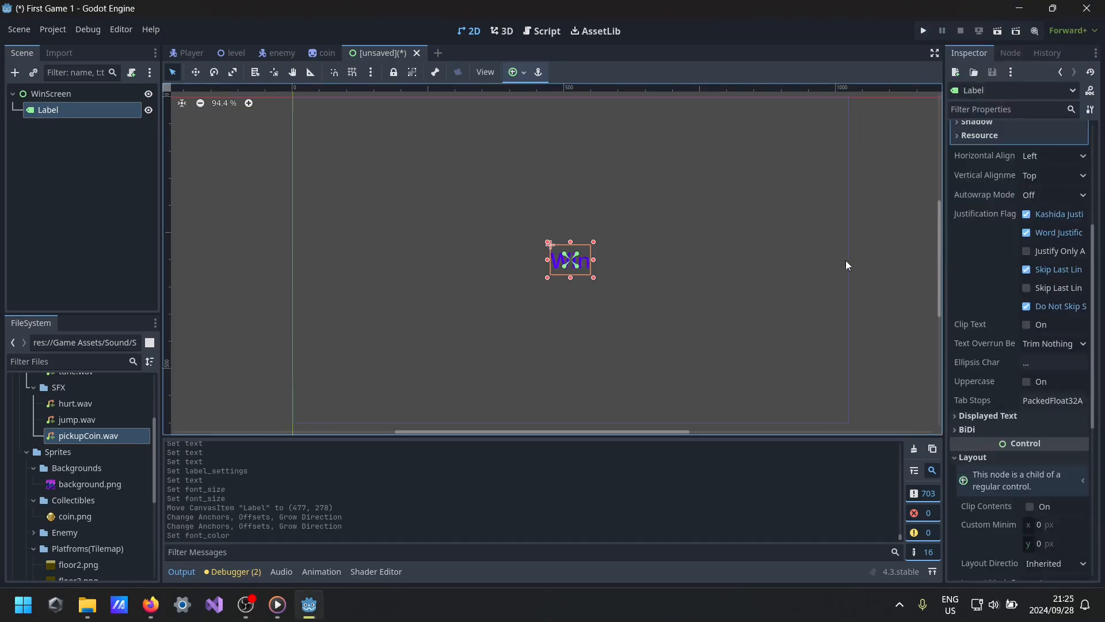
- Save the new scene as win_screen.tscn in the Scenes folder
left_click(828, 278)
key("ctrl+s")
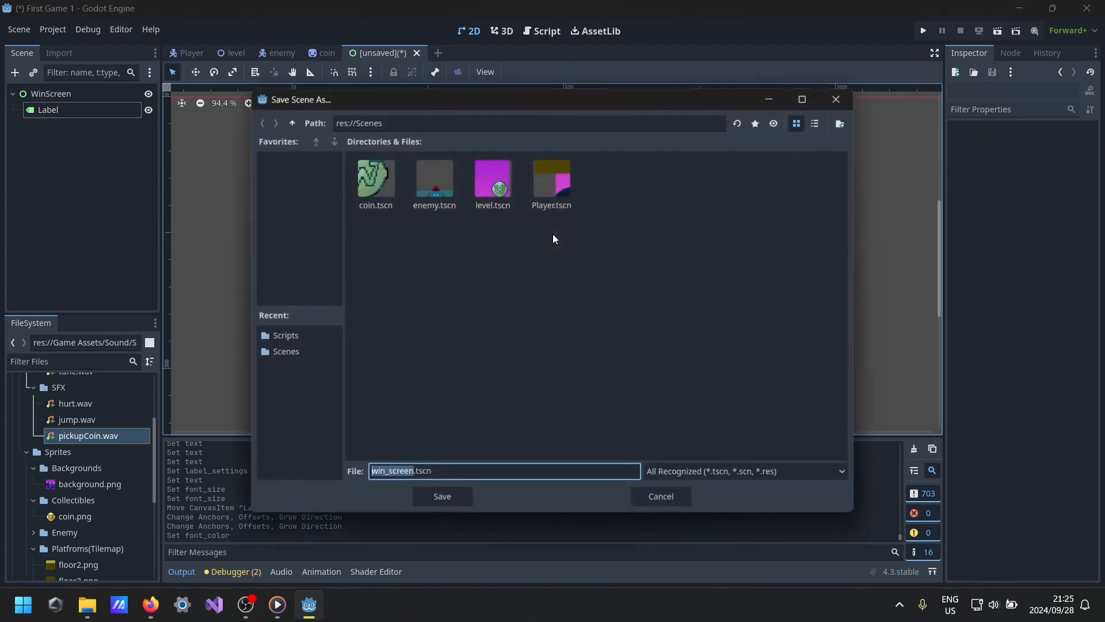
left_click(451, 501)
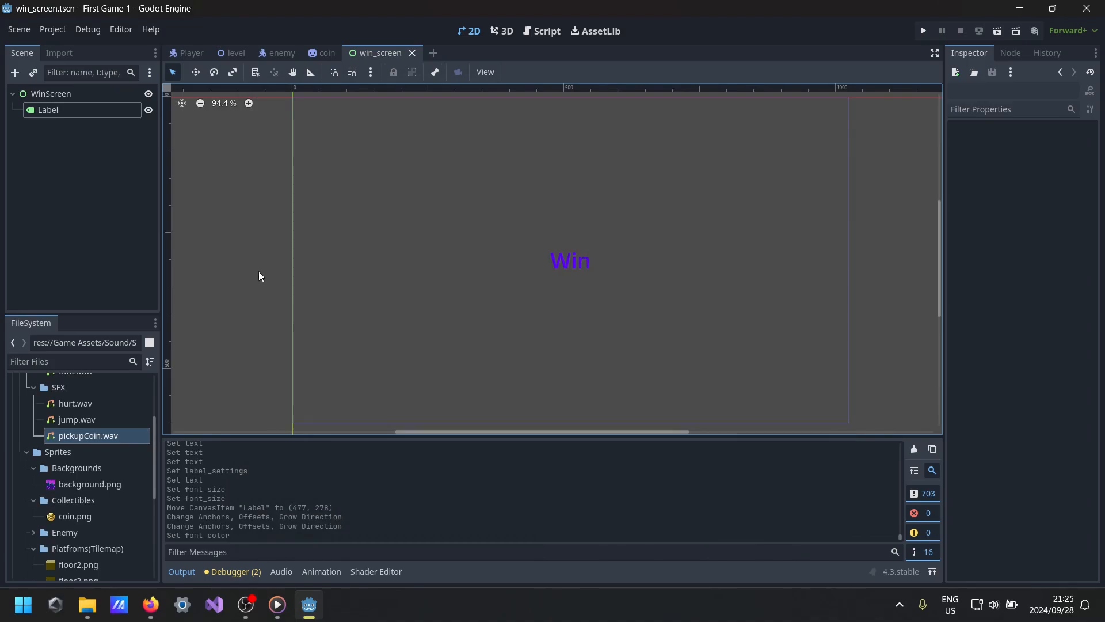
- Turn off the Visible property of the root WinScreen node and save the scene
left_click(92, 94)
left_click(971, 142)
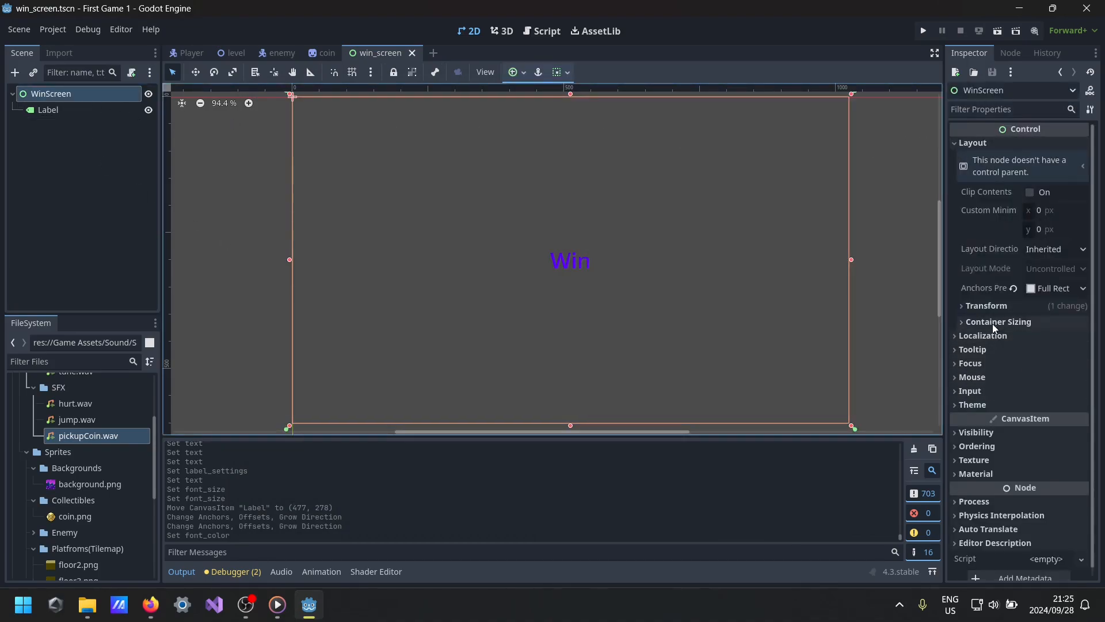
left_click(64, 110)
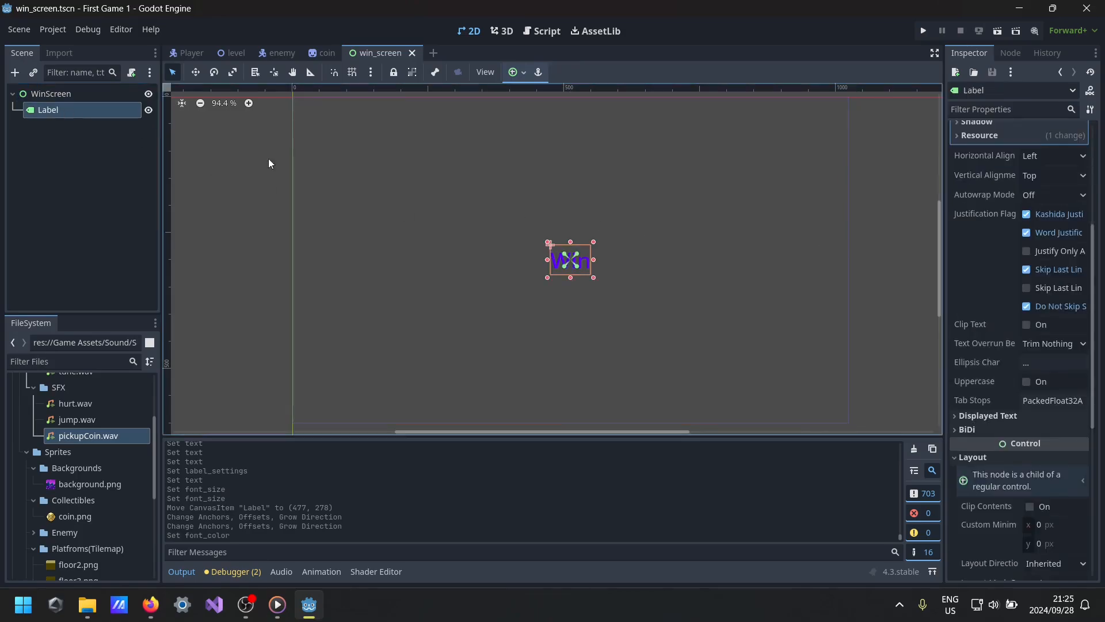
scroll(1013, 208, "up", 2)
scroll(1020, 229, "down", 4)
left_click(109, 95)
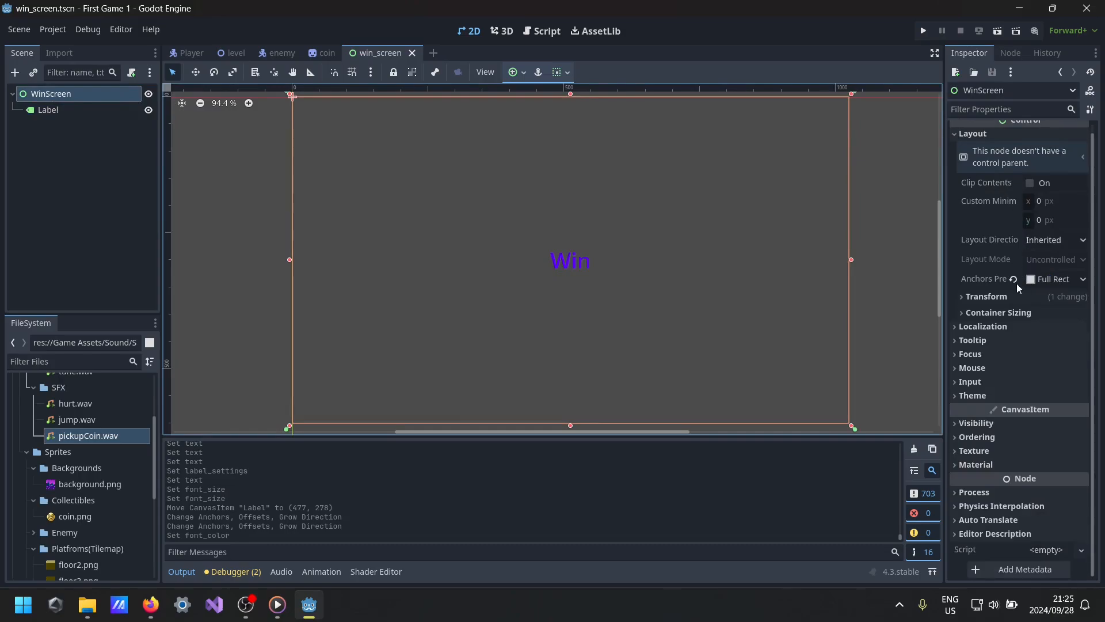
left_click(986, 426)
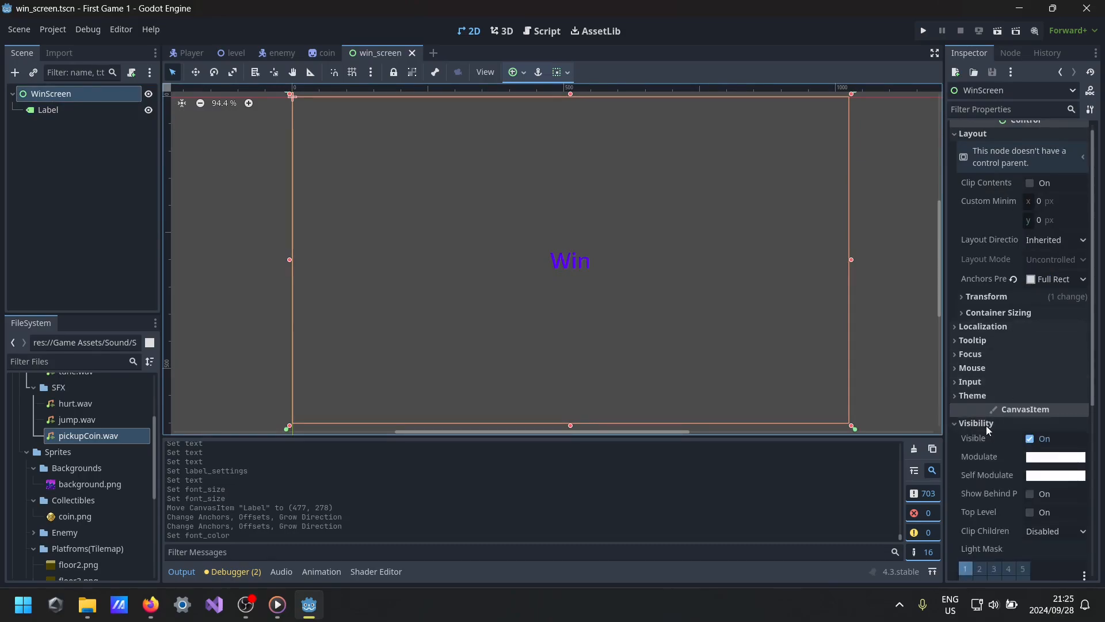
left_click(1030, 439)
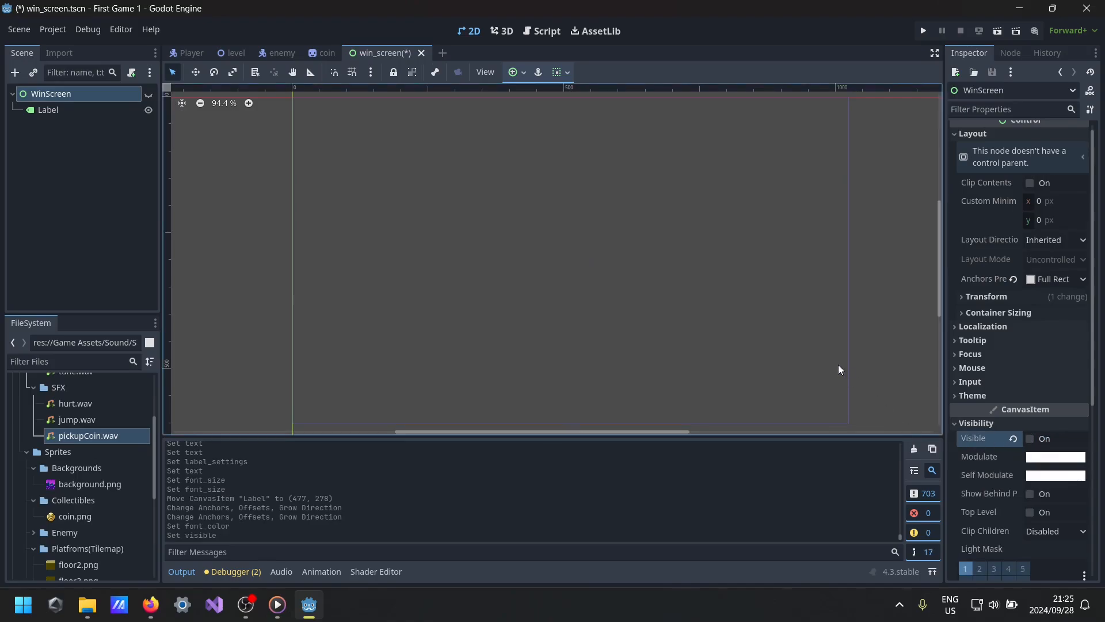
key("ctrl+s")
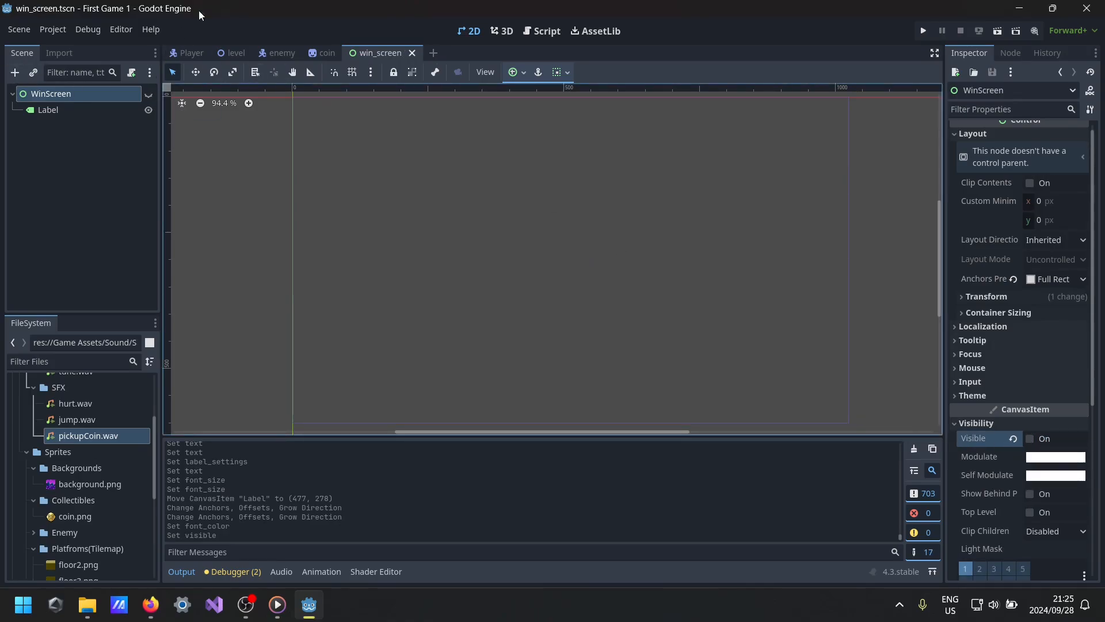
- Instantiate win_screen.tscn as a child of the Player node in the level scene
left_click(226, 51)
left_click(57, 175)
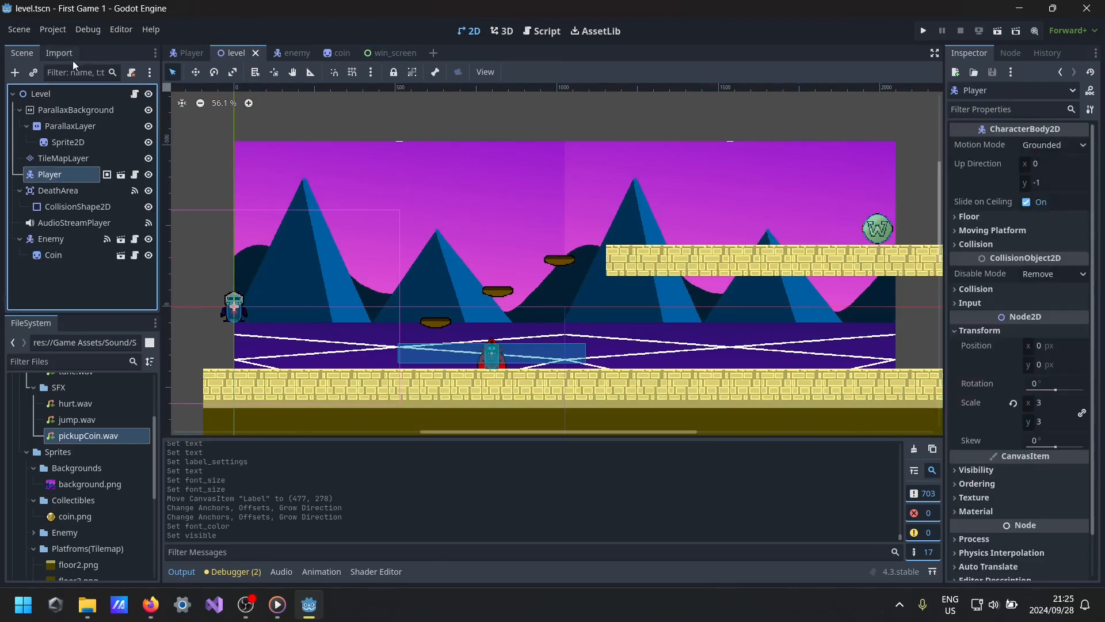
left_click(33, 72)
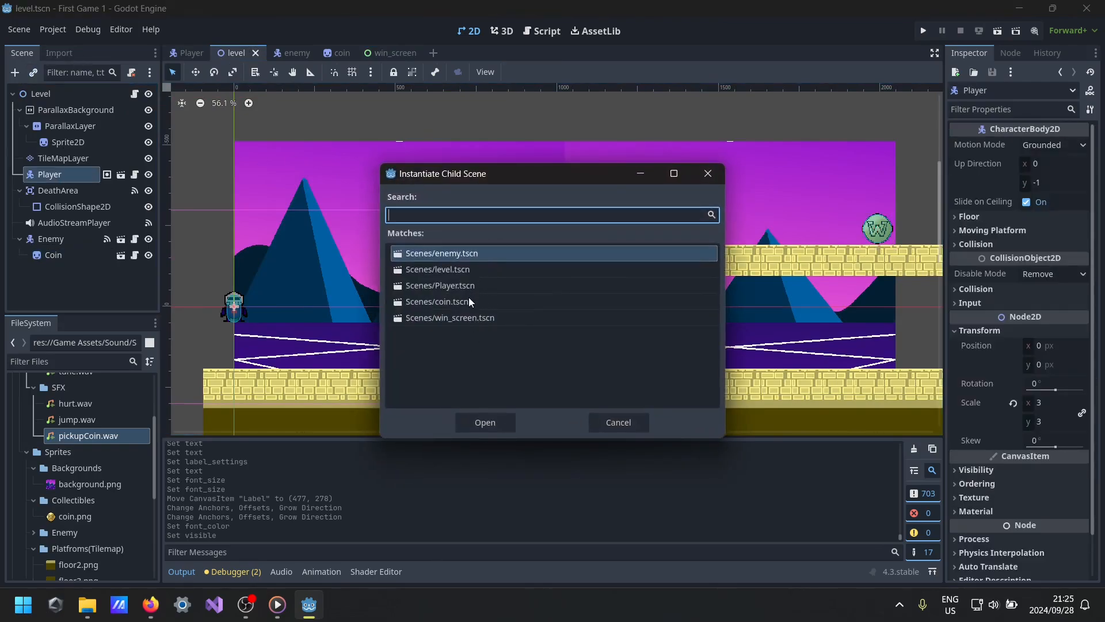
left_click(461, 317)
left_click(486, 422)
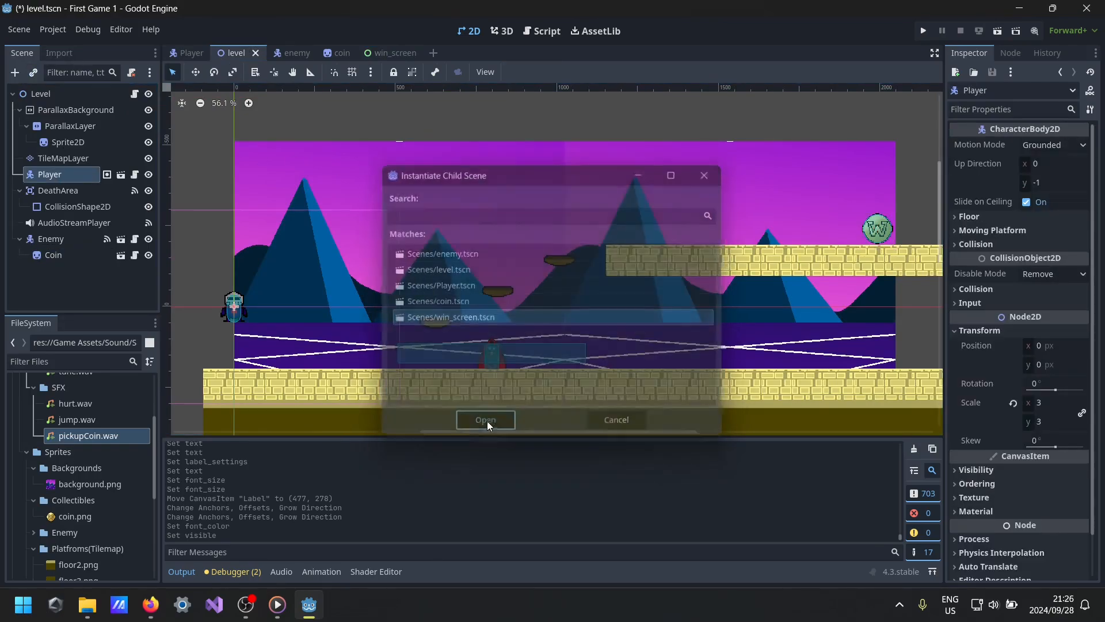
- Examine the Player and the frame of its WinScreen instance in the level view
scroll(477, 387, "down", 2)
scroll(442, 376, "down", 1)
middle_click_drag(441, 375, 464, 162)
scroll(460, 207, "down", 6)
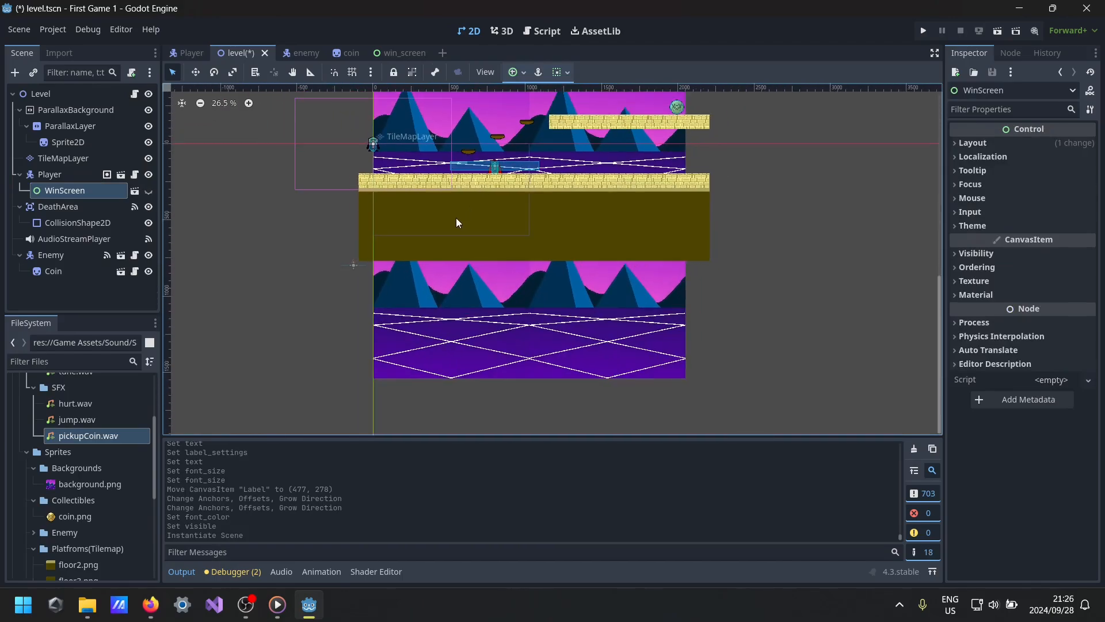
middle_click_drag(417, 203, 493, 299)
scroll(452, 211, "up", 2)
scroll(451, 212, "up", 12)
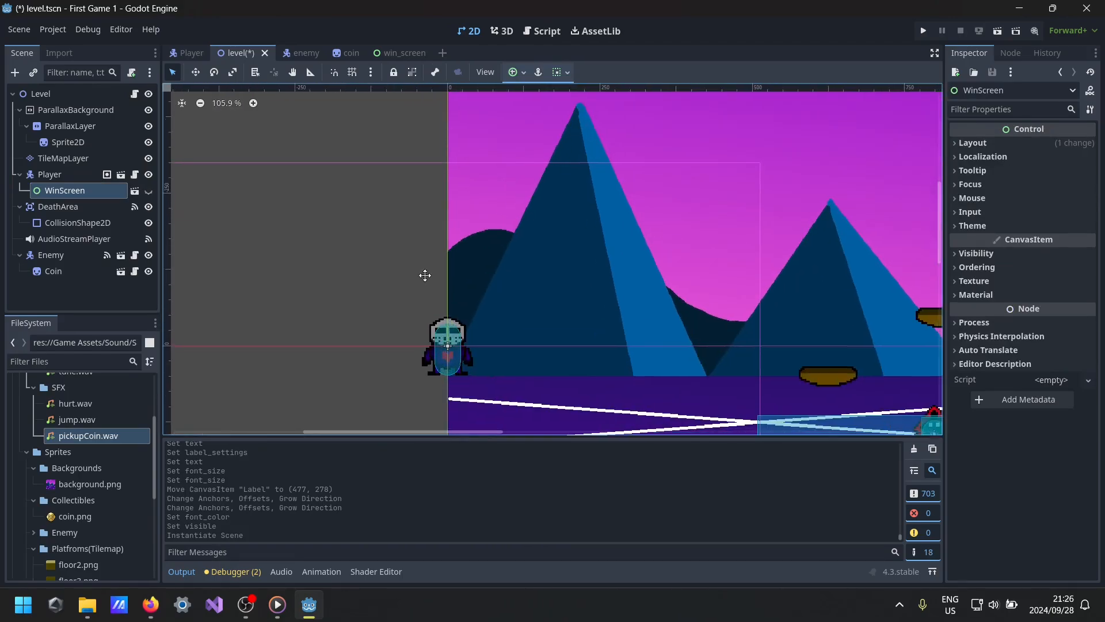
scroll(486, 138, "up", 13)
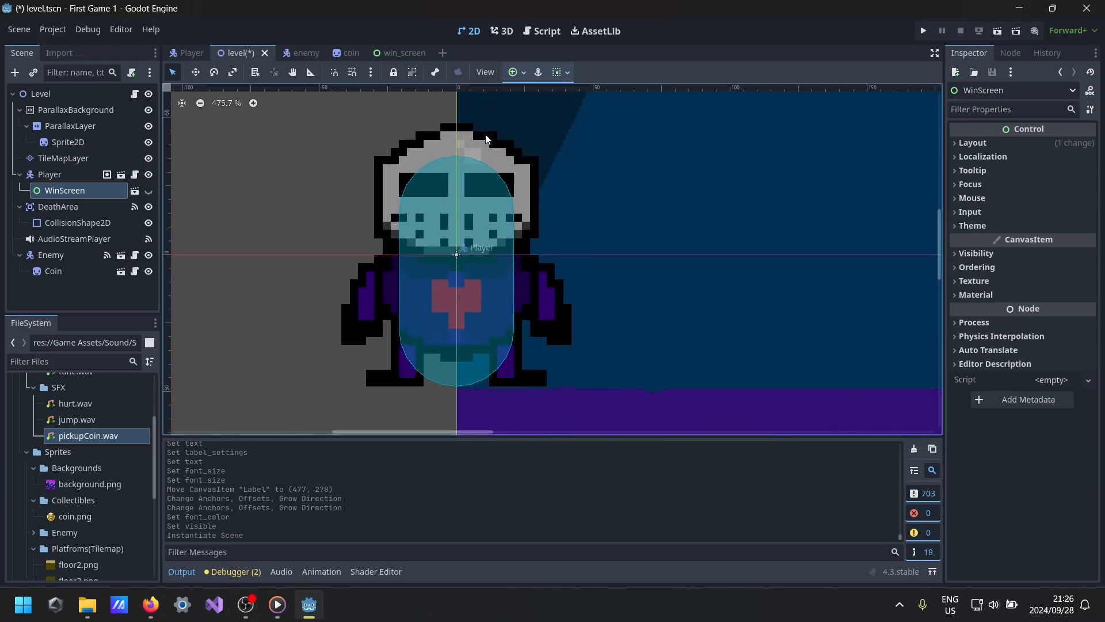
scroll(485, 138, "down", 20)
scroll(481, 161, "down", 7)
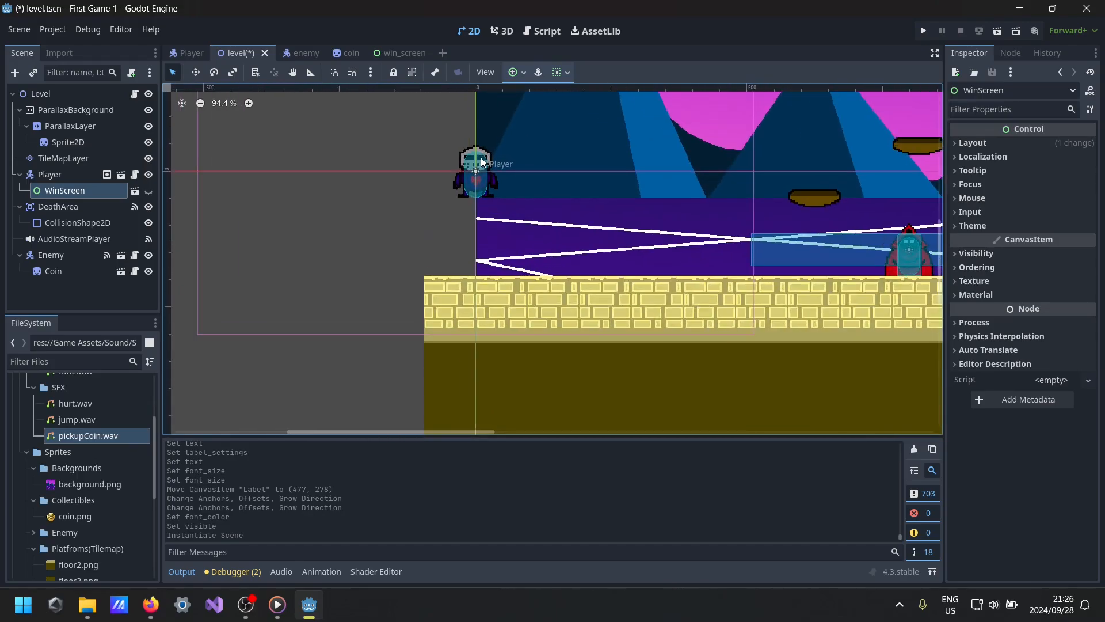
scroll(481, 161, "down", 3)
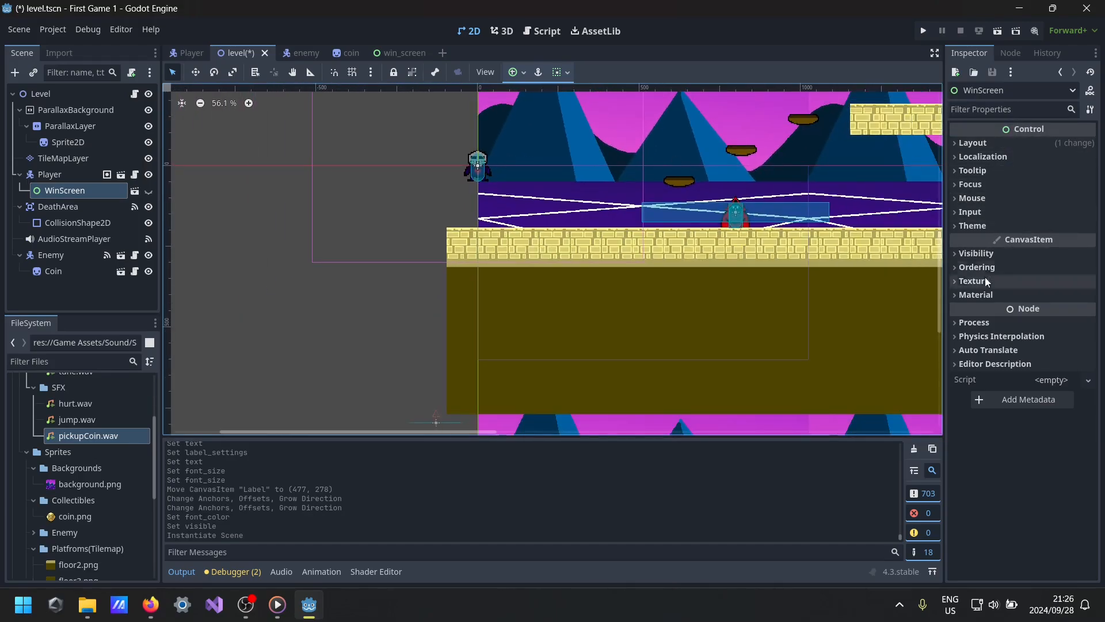
- Preview the WinScreen instance in the level by switching its Visible property on and back off
left_click(983, 322)
left_click(986, 323)
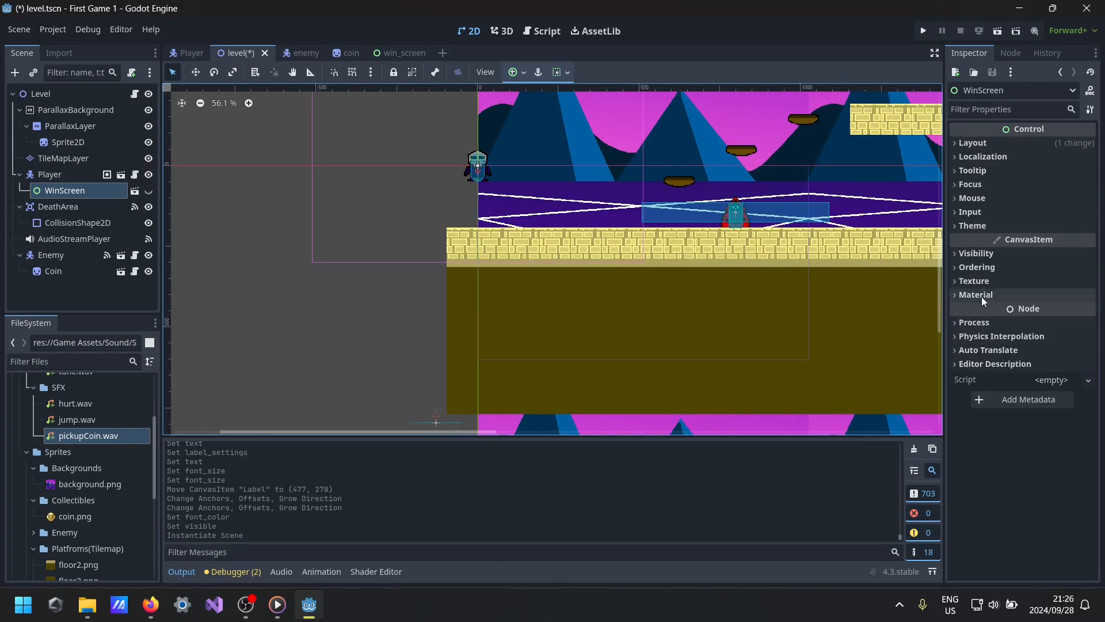
left_click(988, 255)
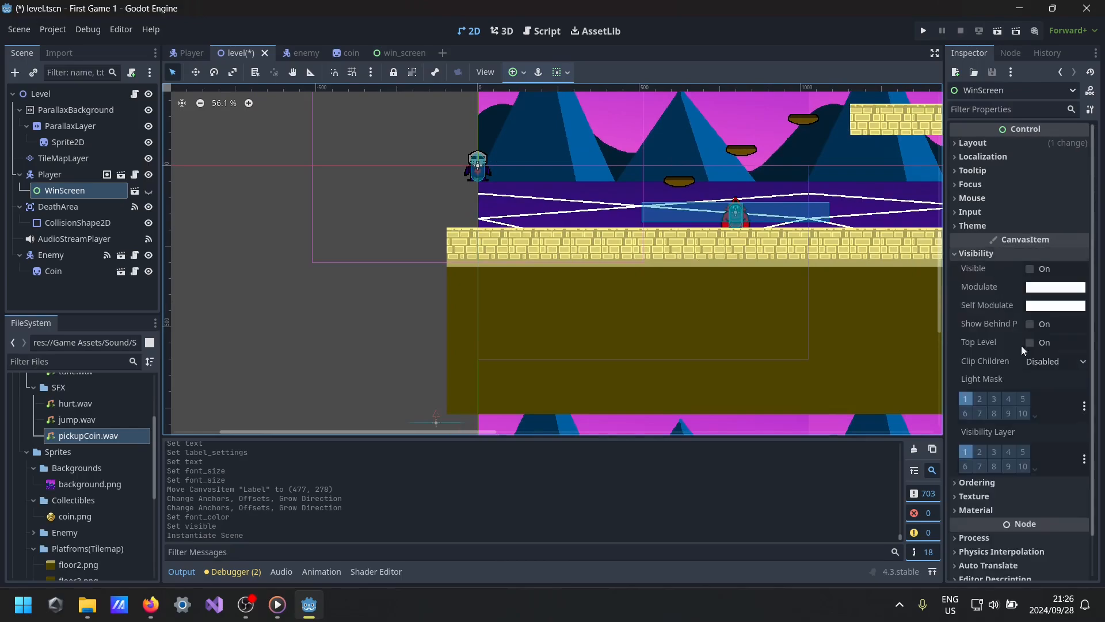
left_click(1029, 269)
left_click(1030, 268)
scroll(553, 264, "up", 2)
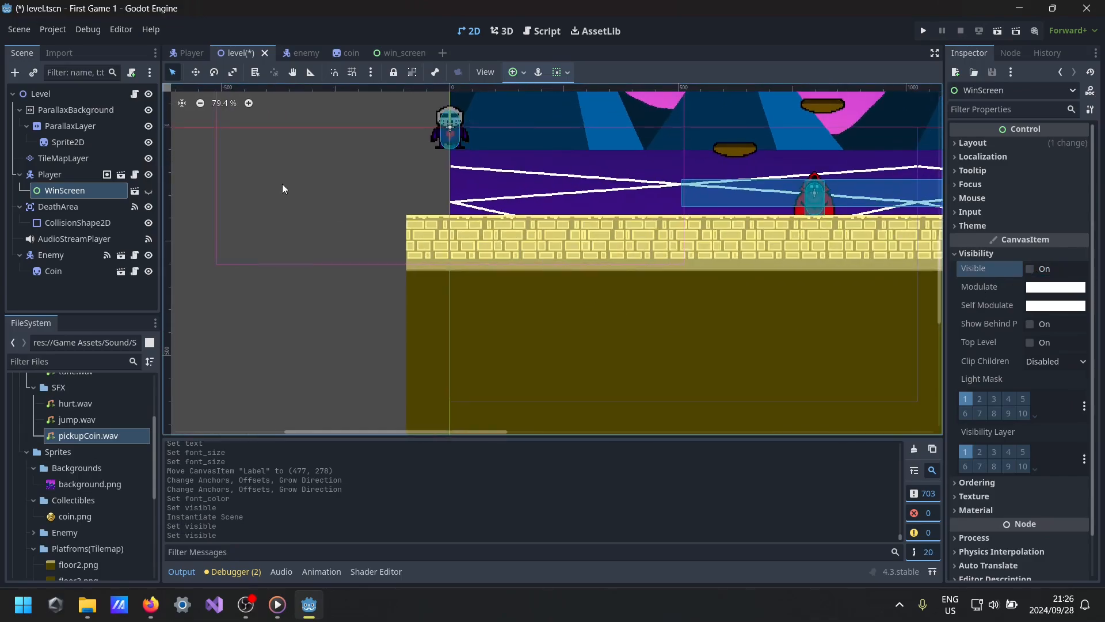
- Open the level script, save the level, and reparent the Coin node from Enemy to Level, directly above Enemy
left_click(134, 93)
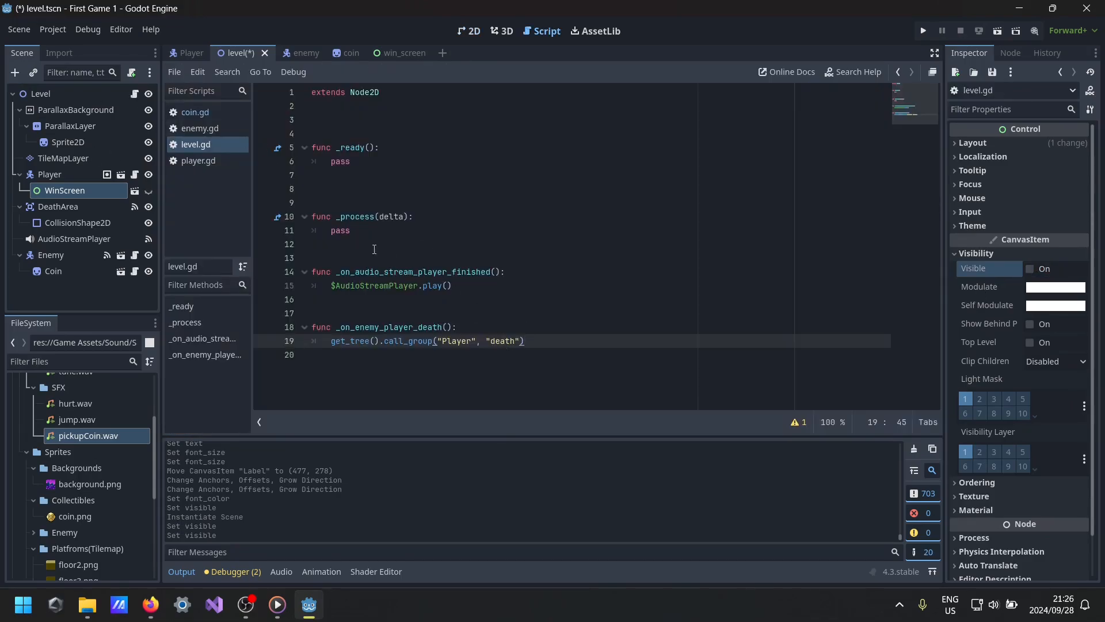
key("ctrl+s")
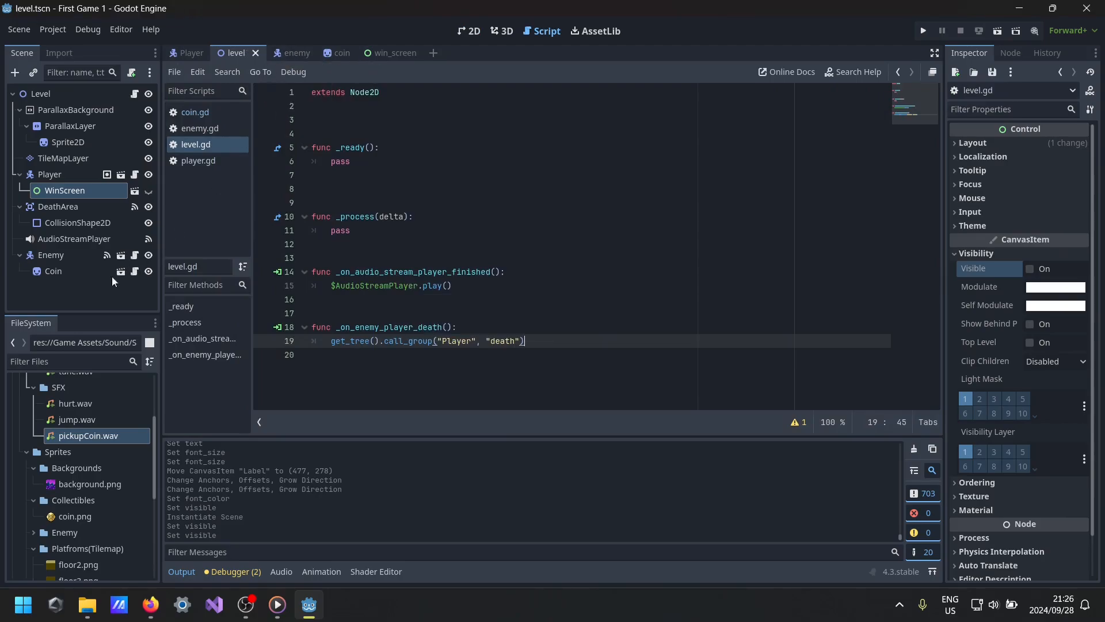
left_click(85, 256)
left_click(89, 270)
left_click_drag(89, 268, 65, 247)
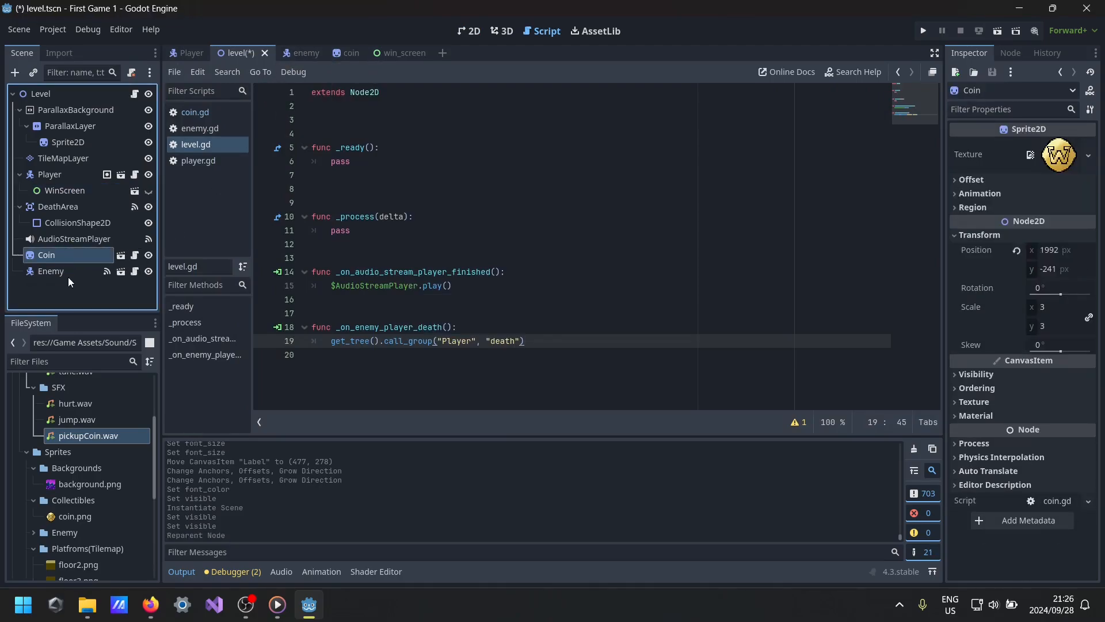
- Connect the Coin's win() signal to the Level node with the receiver method _on_coin_win
left_click(1024, 51)
double_click(994, 131)
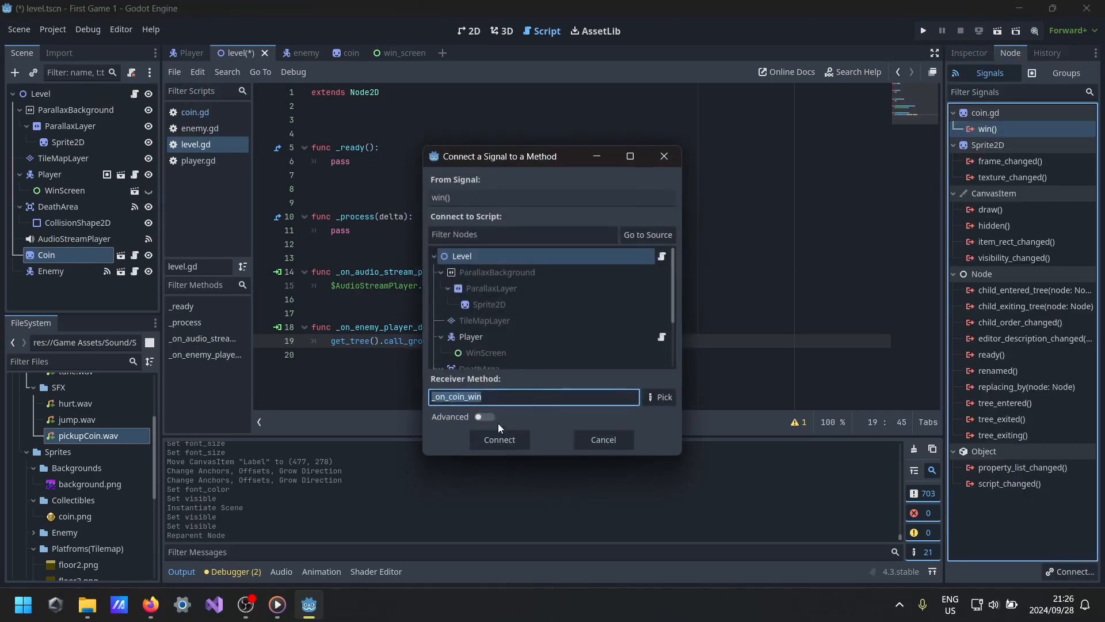
left_click(499, 440)
- Replace the placeholder body of _on_coin_win with "$Player/WinScreen.visible = true" and save
left_click_drag(496, 383, 333, 388)
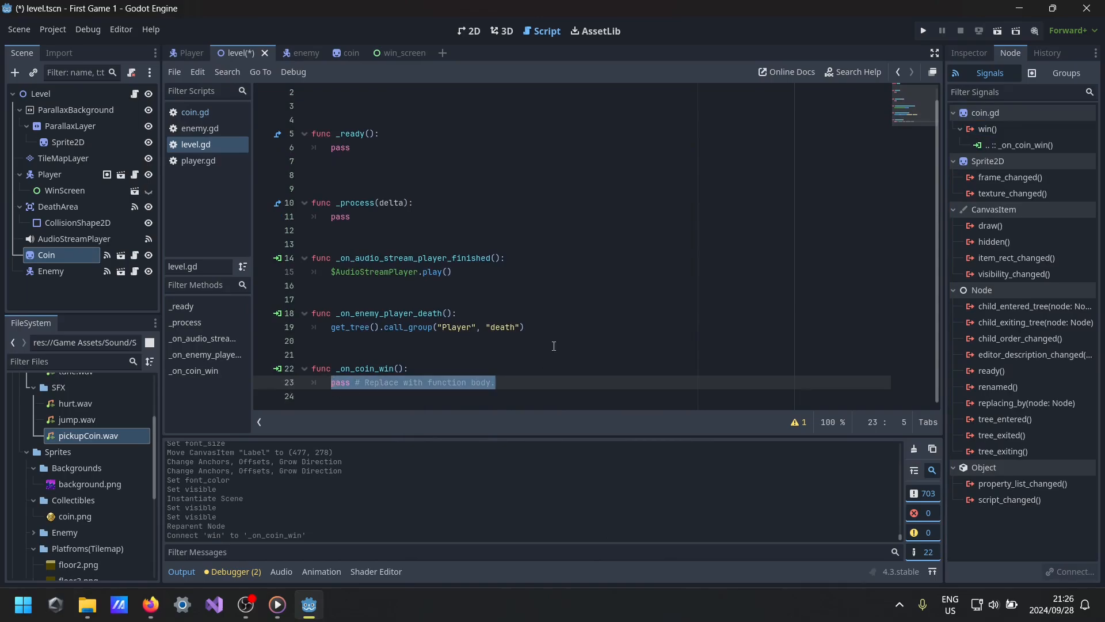
key("BackSpace")
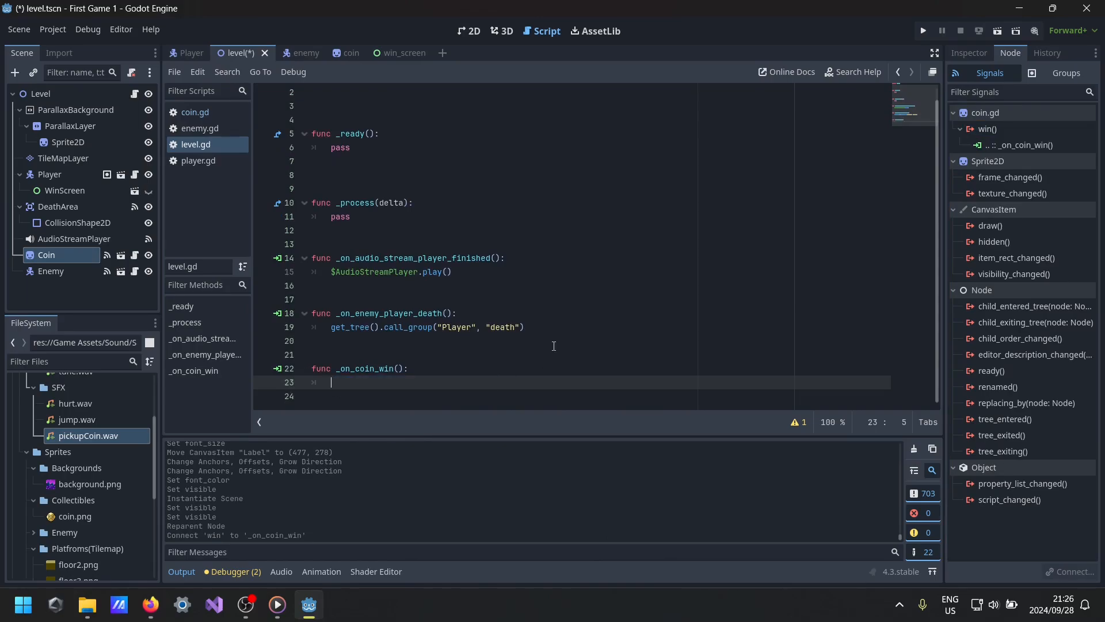
type("$")
type("Player/WinScreen")
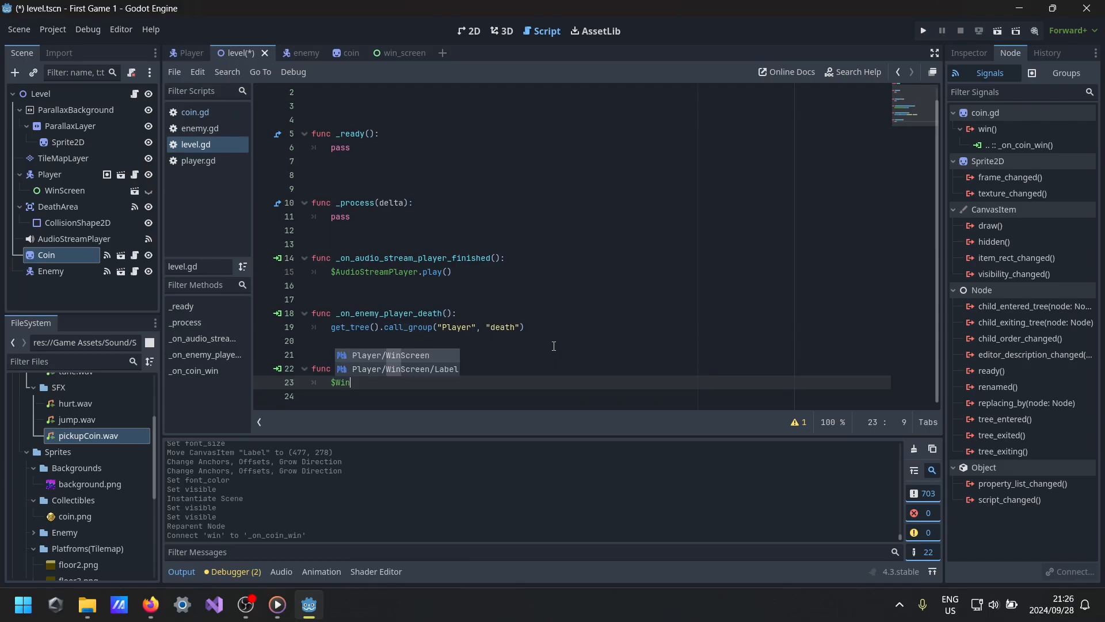
type(".")
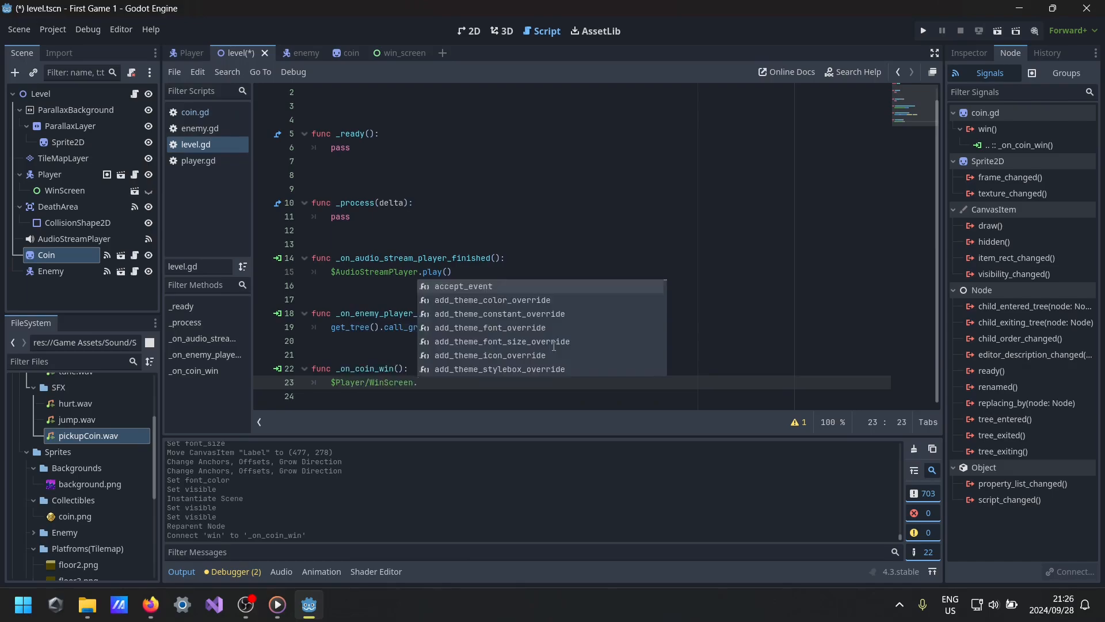
type("vis")
key("Down")
key("Down")
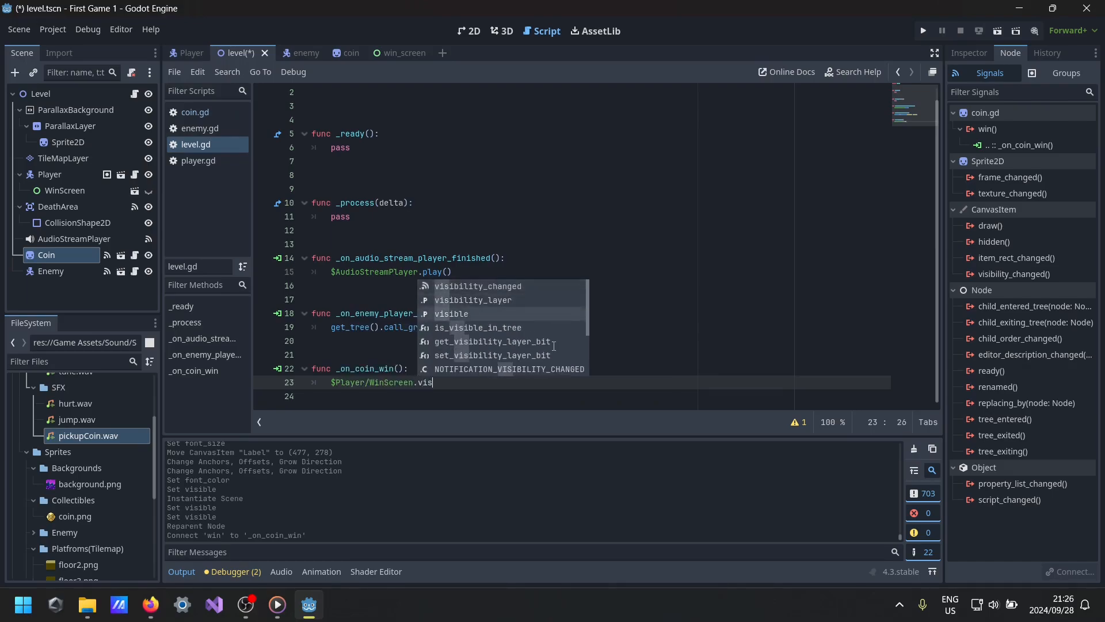
key("Return")
type("= true")
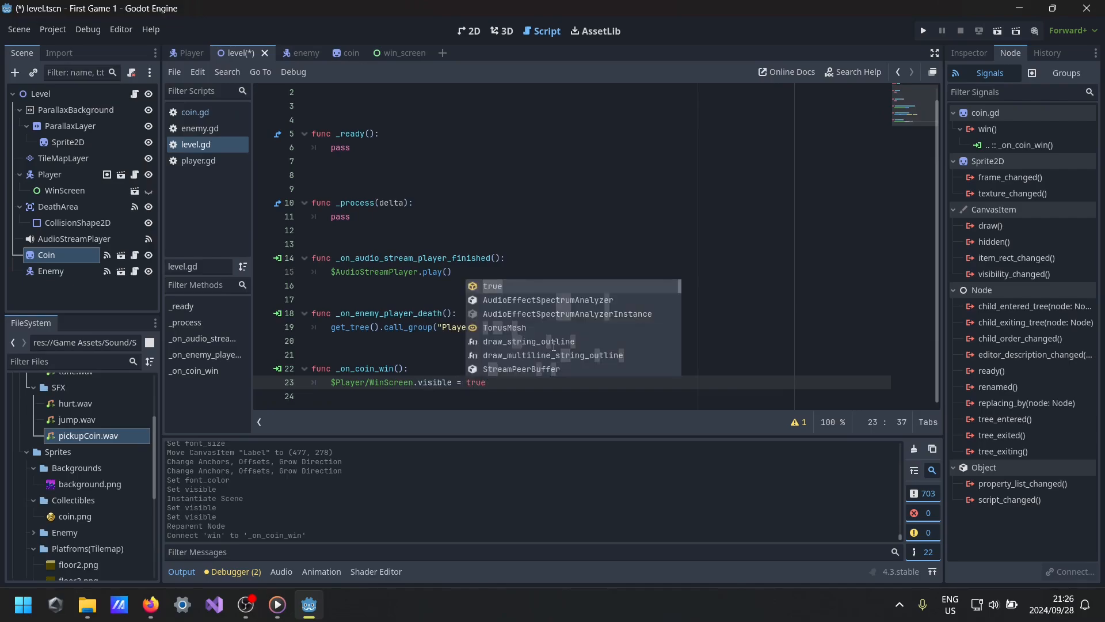
key("ctrl+s")
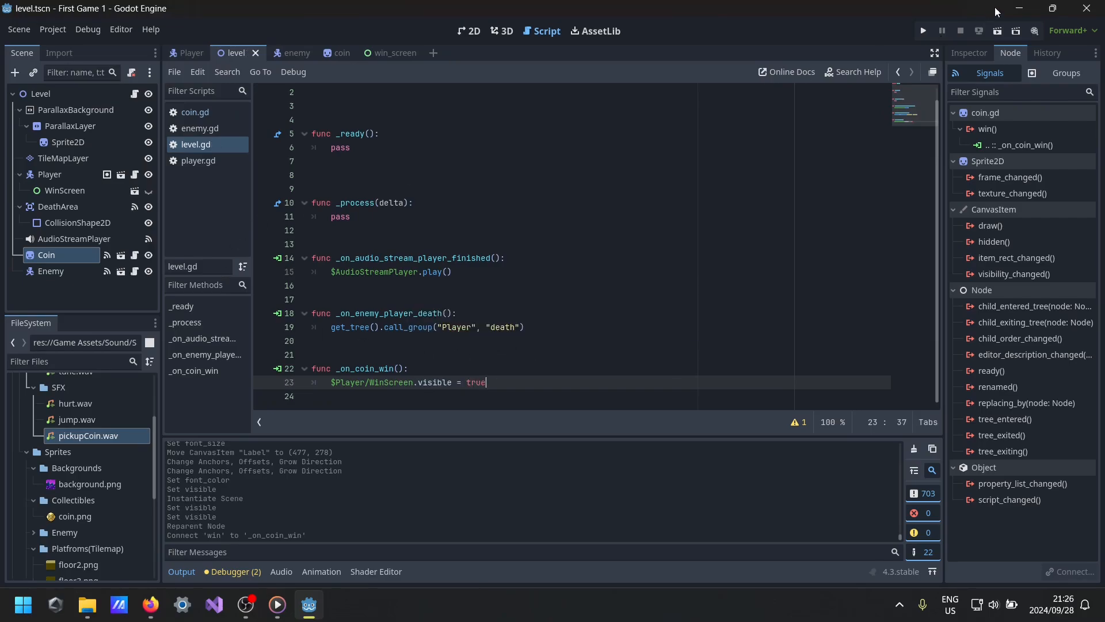
- Run the level scene, jump across the platforms to collect the coin and check the win screen, and close the game
left_click(923, 31)
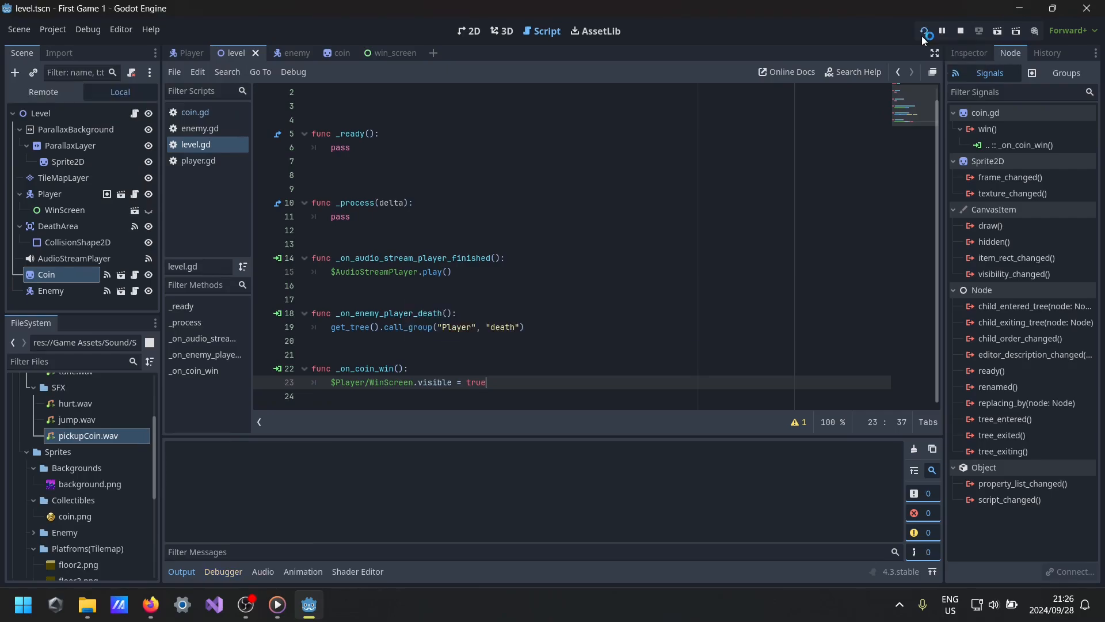
left_click(829, 111)
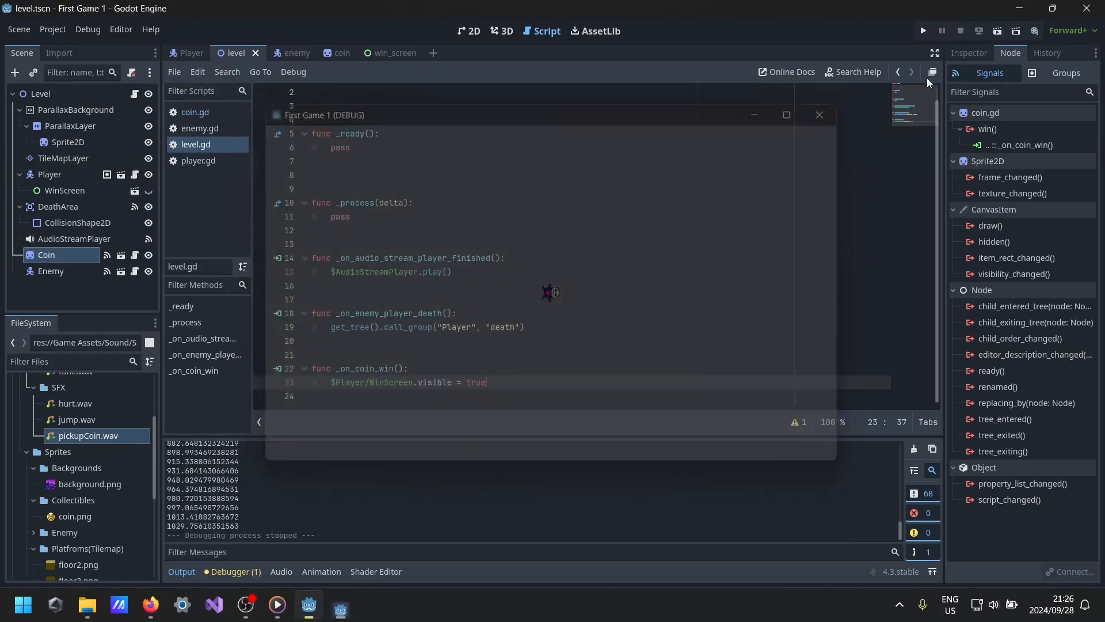
left_click(997, 32)
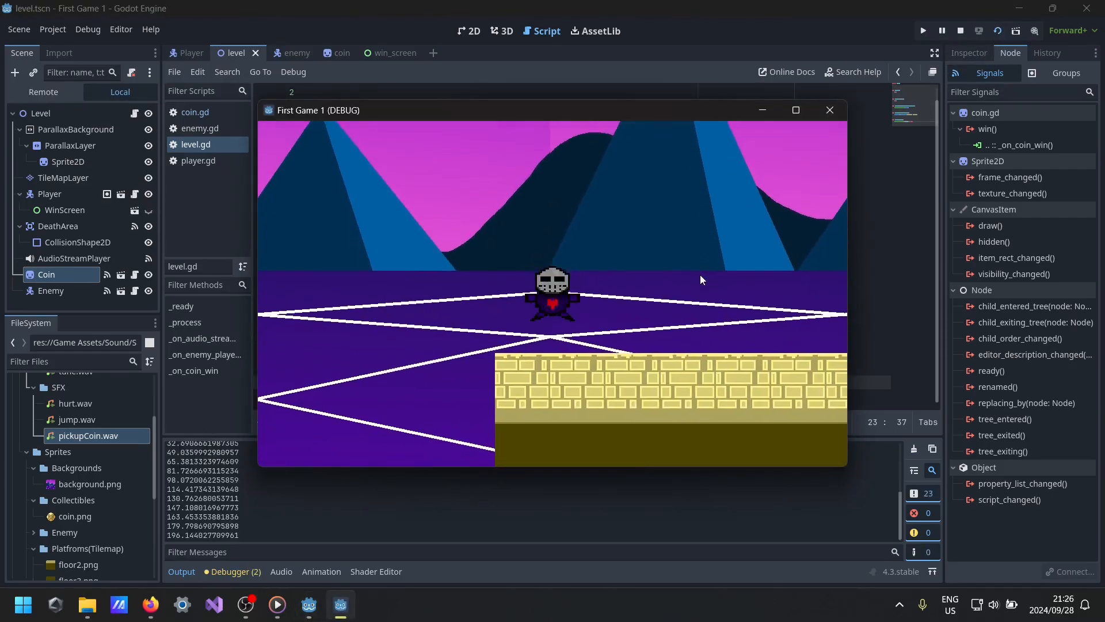
key("Right")
key("space")
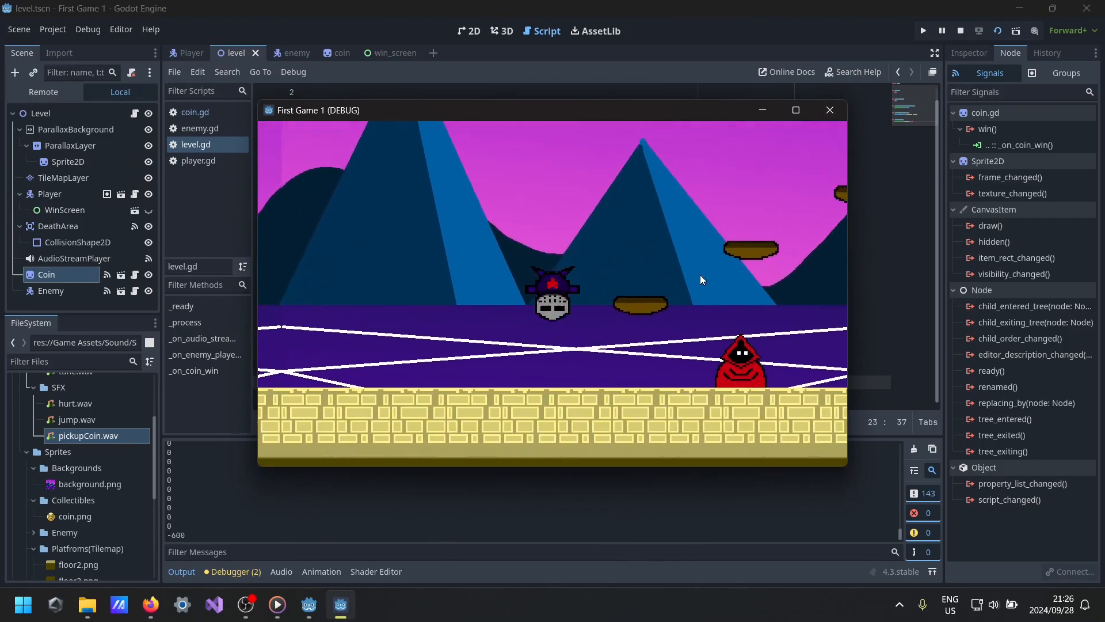
key("space")
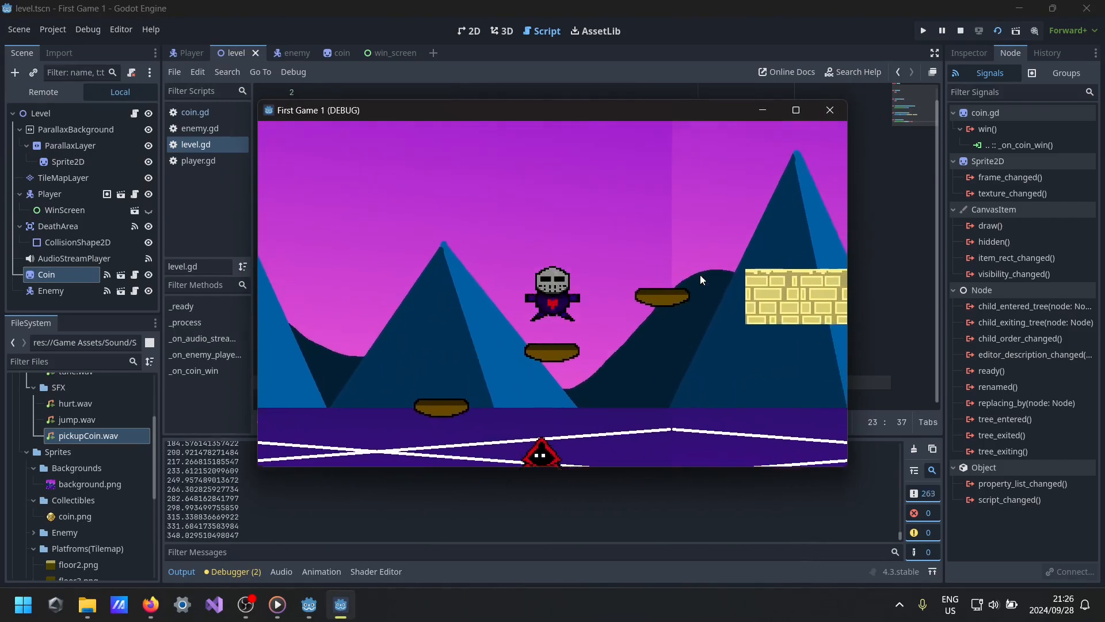
key("space")
key("space")
key("Right")
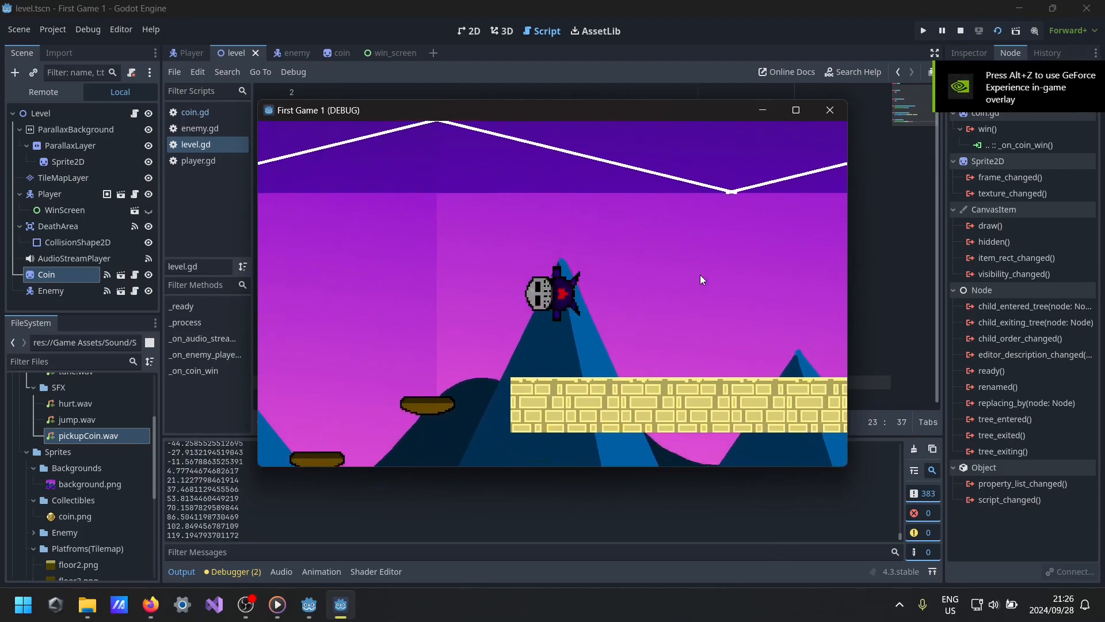
key("Right")
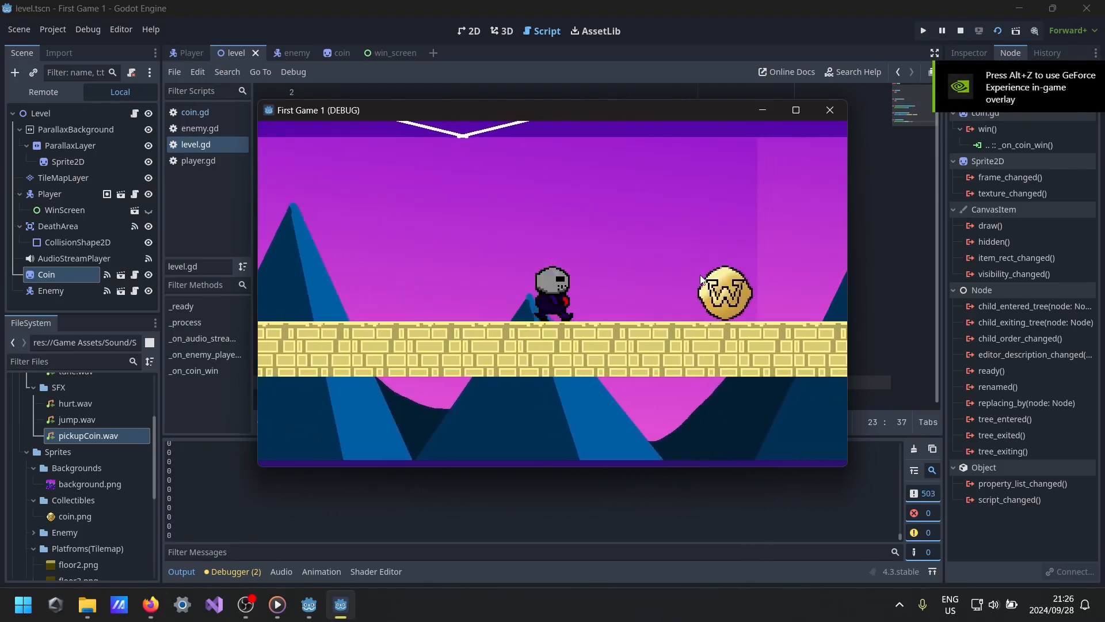
key("Left")
key("space")
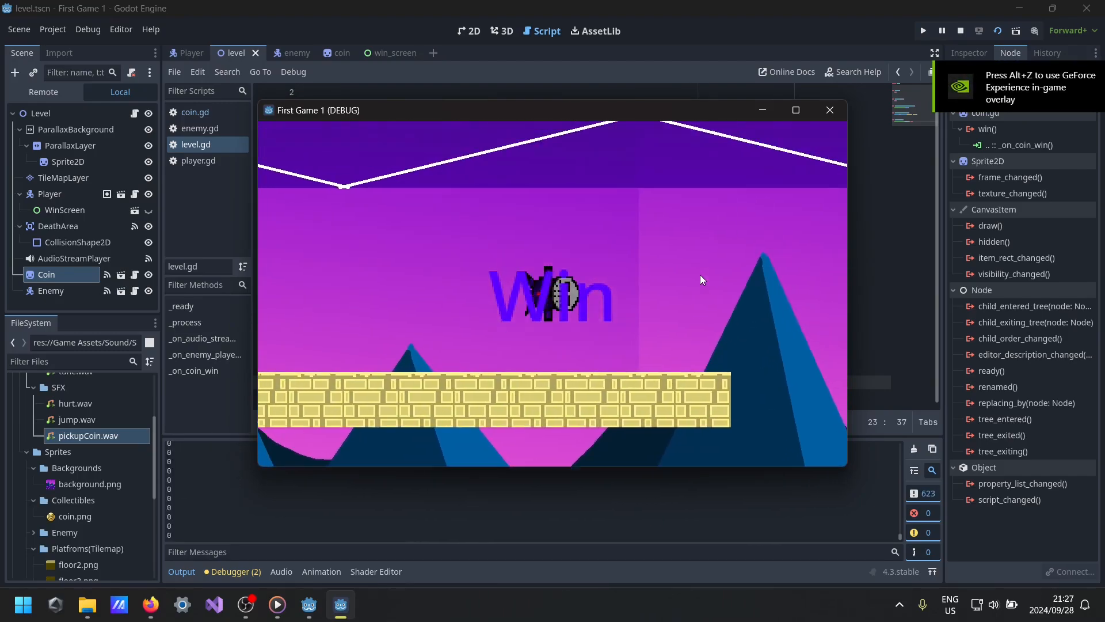
key("space")
key("Left")
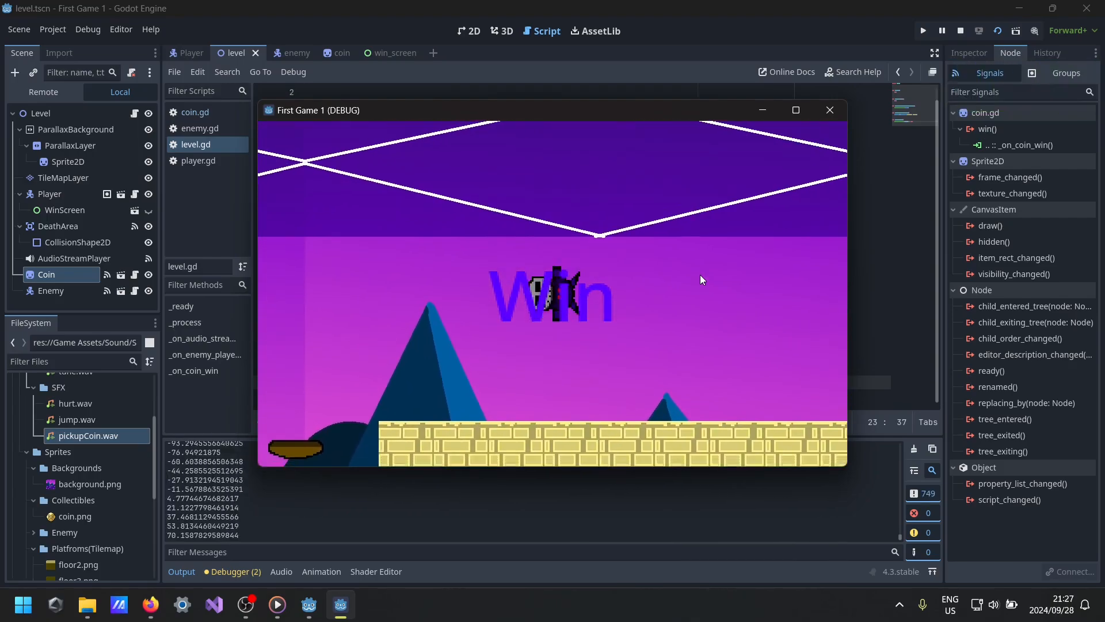
left_click(830, 110)
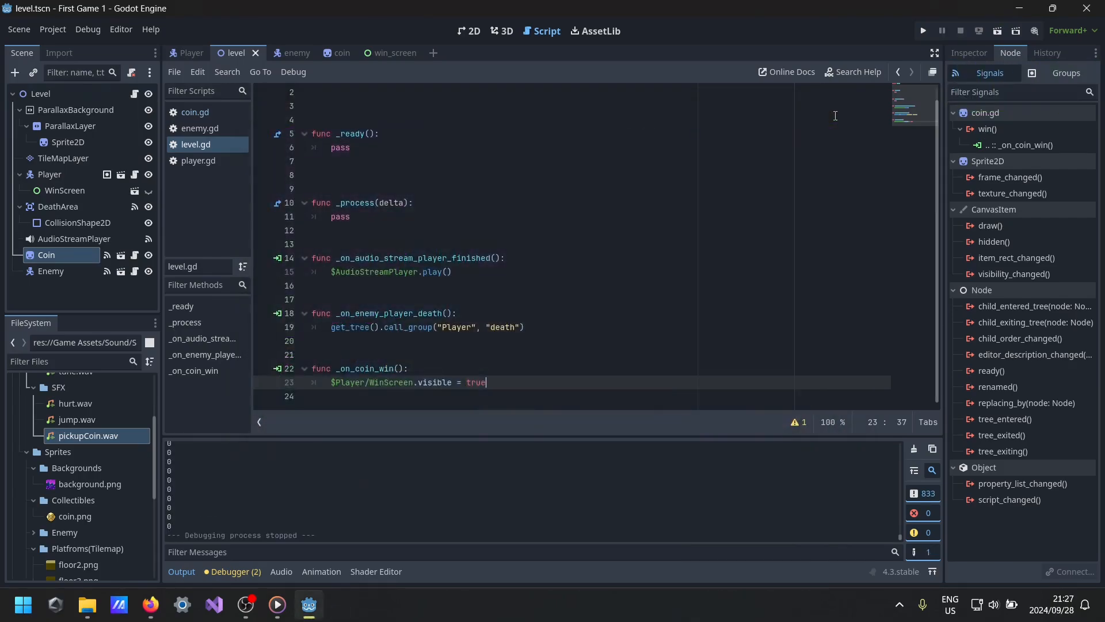